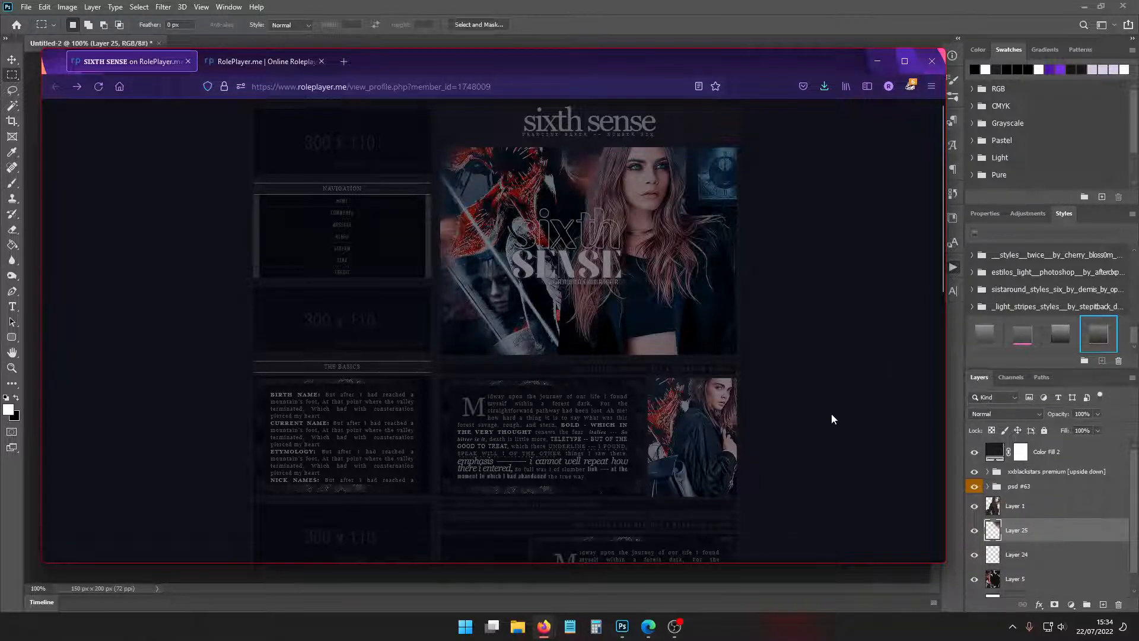
Examine the SIXTH SENSE profile preview and find the 300x110 placeholder image code in the profile editor's Interests section
{"action": "scroll", "coordinate": [832, 414], "scroll_direction": "down", "scroll_amount": 10}
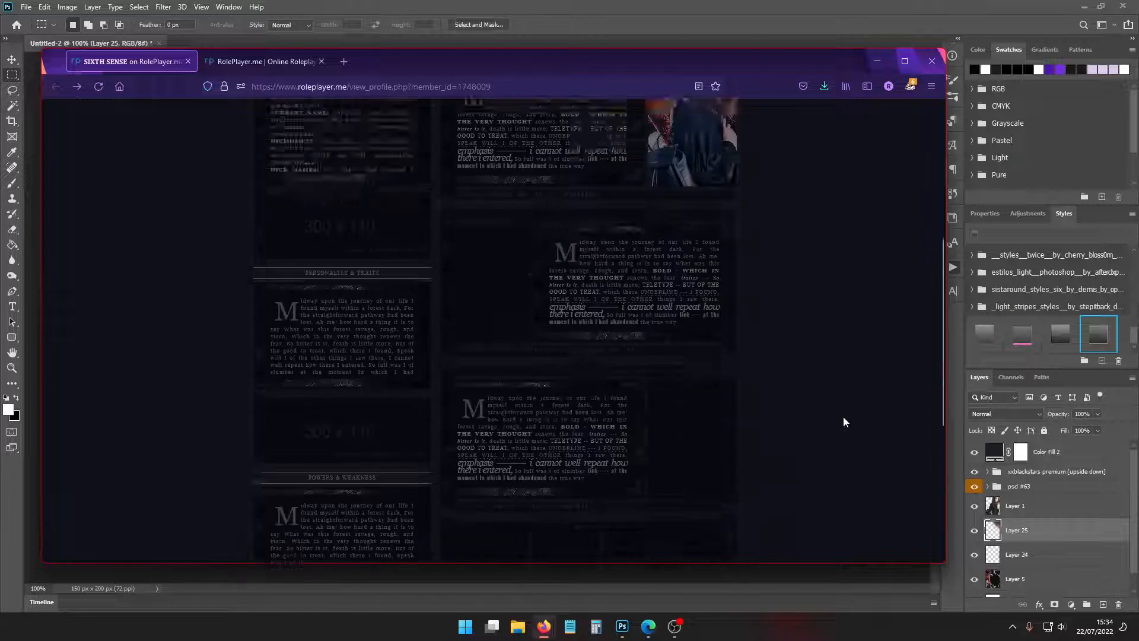
{"action": "scroll", "coordinate": [846, 422], "scroll_direction": "up", "scroll_amount": 10}
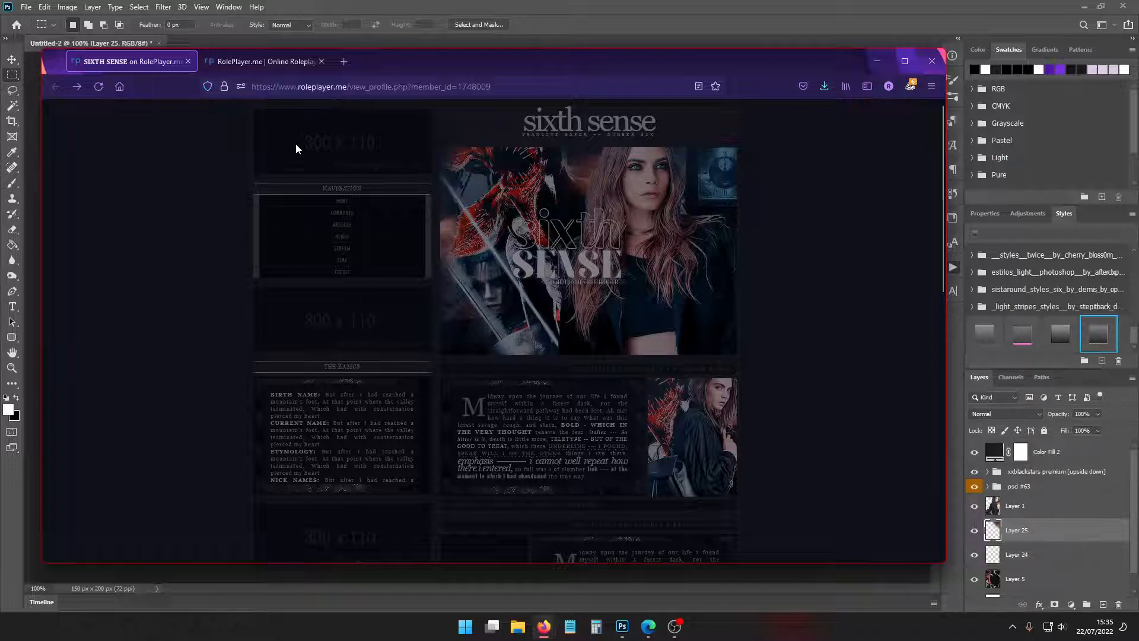
{"action": "left_click", "coordinate": [293, 62]}
{"action": "left_click", "coordinate": [580, 230]}
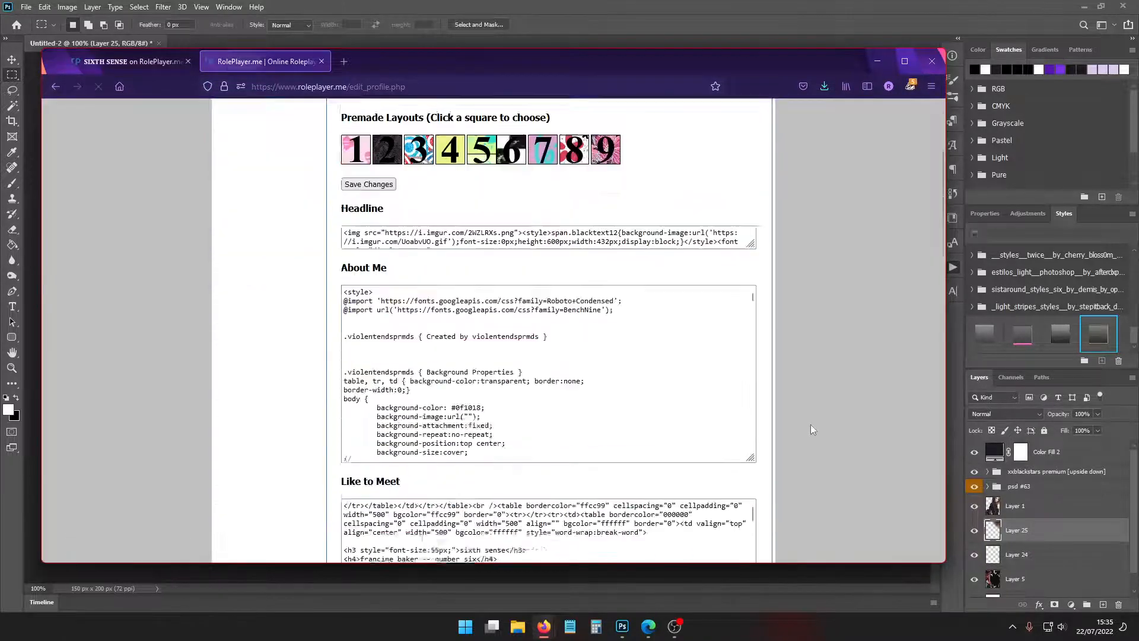
{"action": "scroll", "coordinate": [813, 423], "scroll_direction": "down", "scroll_amount": 7}
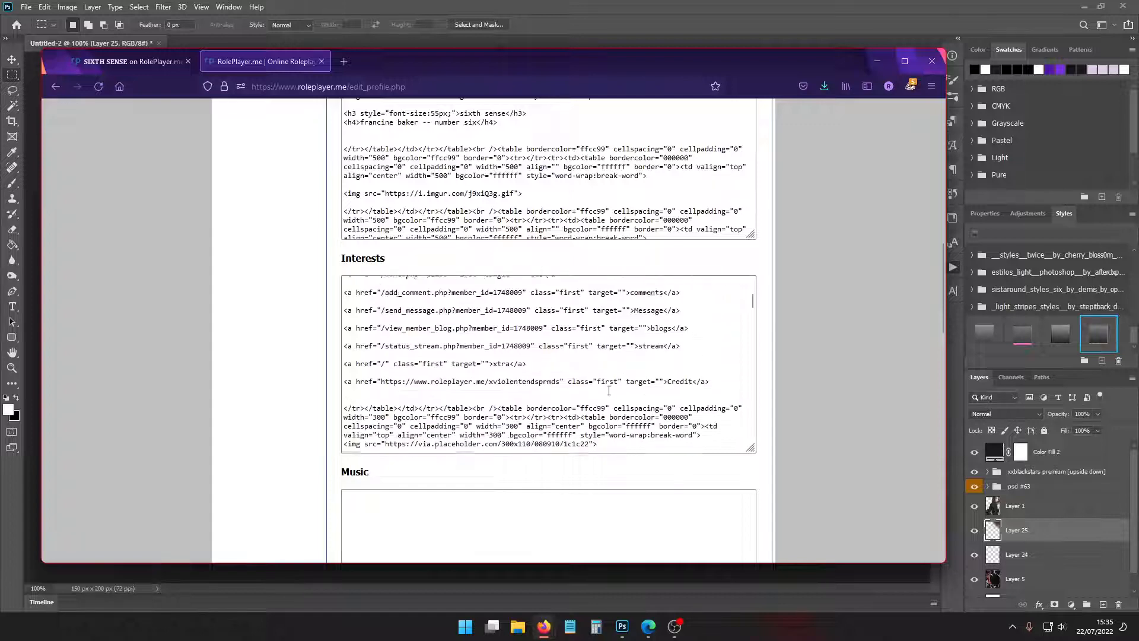
{"action": "scroll", "coordinate": [609, 390], "scroll_direction": "down", "scroll_amount": 4}
{"action": "left_click_drag", "start_coordinate": [589, 336], "coordinate": [537, 335]}
{"action": "left_click", "coordinate": [560, 354]}
{"action": "double_click", "coordinate": [560, 335]}
{"action": "left_click", "coordinate": [581, 336]}
{"action": "left_click", "coordinate": [566, 347]}
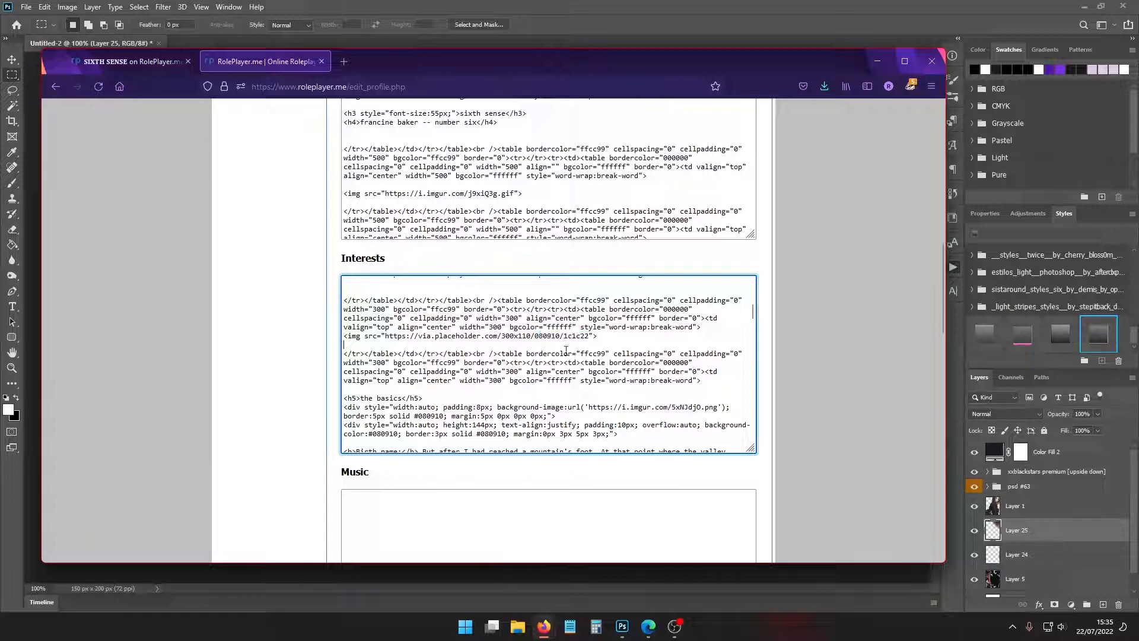
Return to the SIXTH SENSE profile preview and examine its image placeholders and the existing portrait along the whole page
{"action": "left_click", "coordinate": [161, 59]}
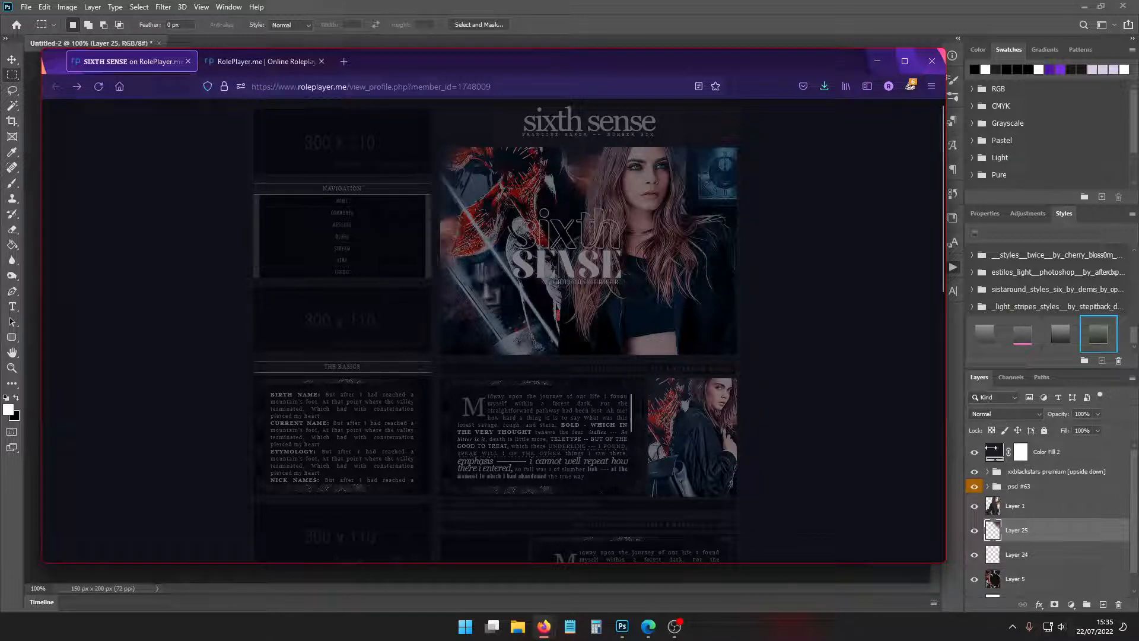
{"action": "left_click", "coordinate": [1038, 456]}
{"action": "left_click", "coordinate": [1039, 456]}
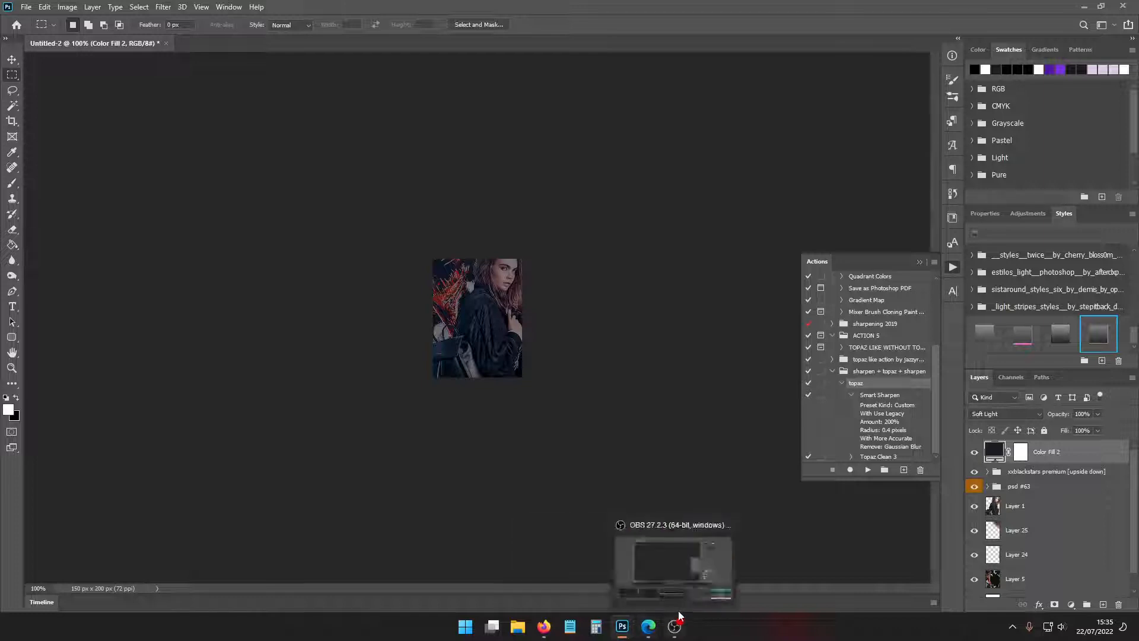
{"action": "left_click", "coordinate": [543, 626]}
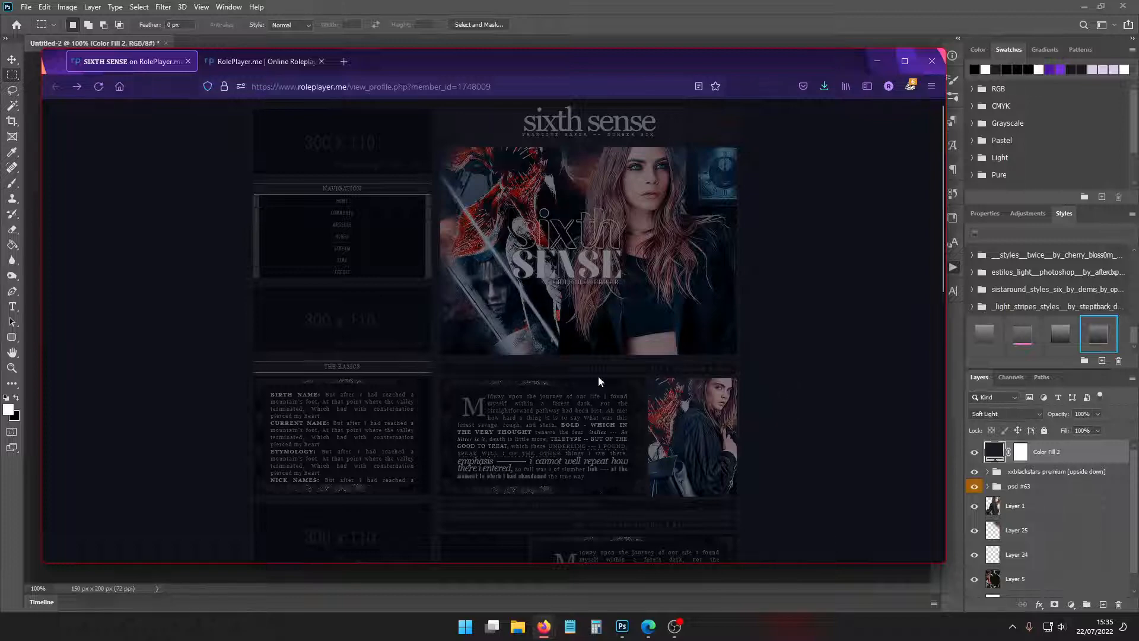
{"action": "scroll", "coordinate": [784, 414], "scroll_direction": "down", "scroll_amount": 4}
{"action": "scroll", "coordinate": [787, 411], "scroll_direction": "down", "scroll_amount": 3}
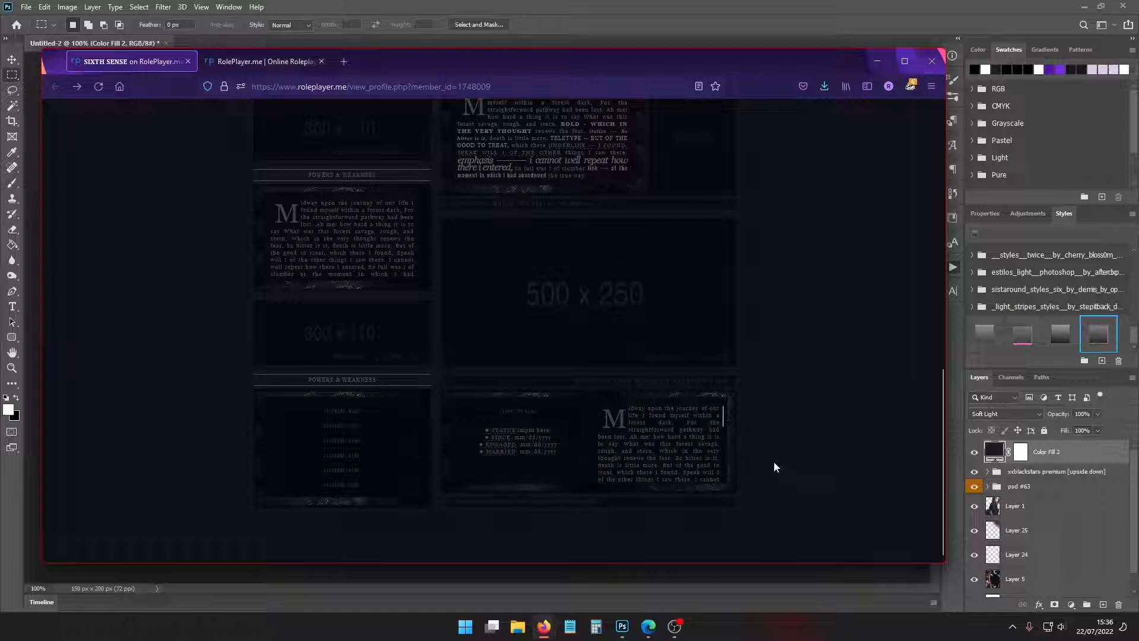
{"action": "scroll", "coordinate": [778, 464], "scroll_direction": "up", "scroll_amount": 10}
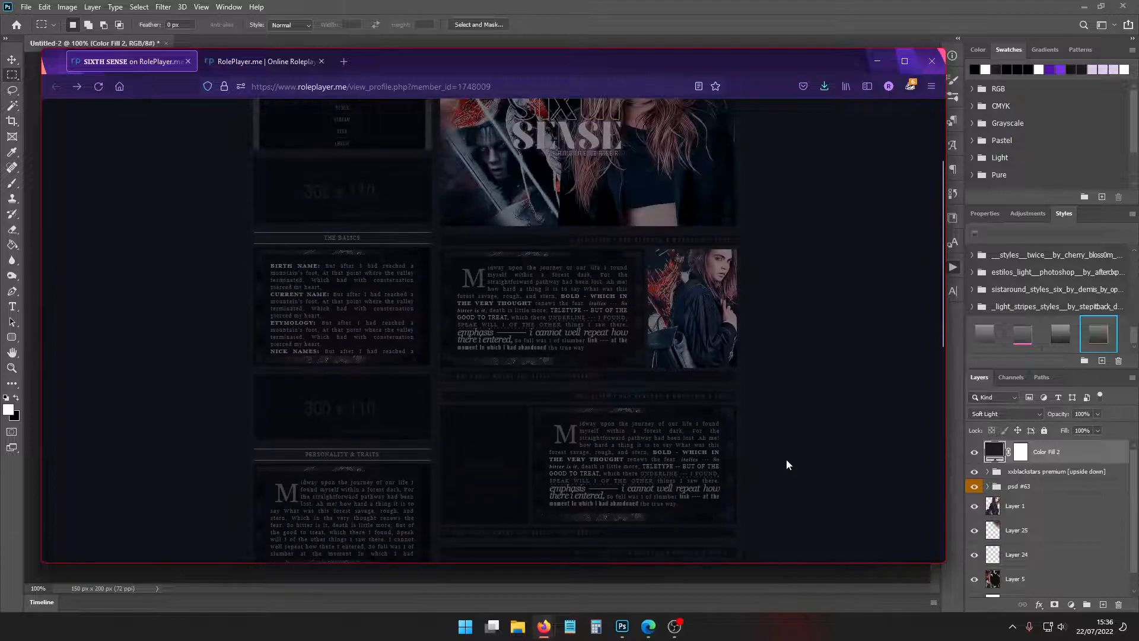
{"action": "scroll", "coordinate": [785, 458], "scroll_direction": "down", "scroll_amount": 3}
{"action": "scroll", "coordinate": [785, 458], "scroll_direction": "up", "scroll_amount": 3}
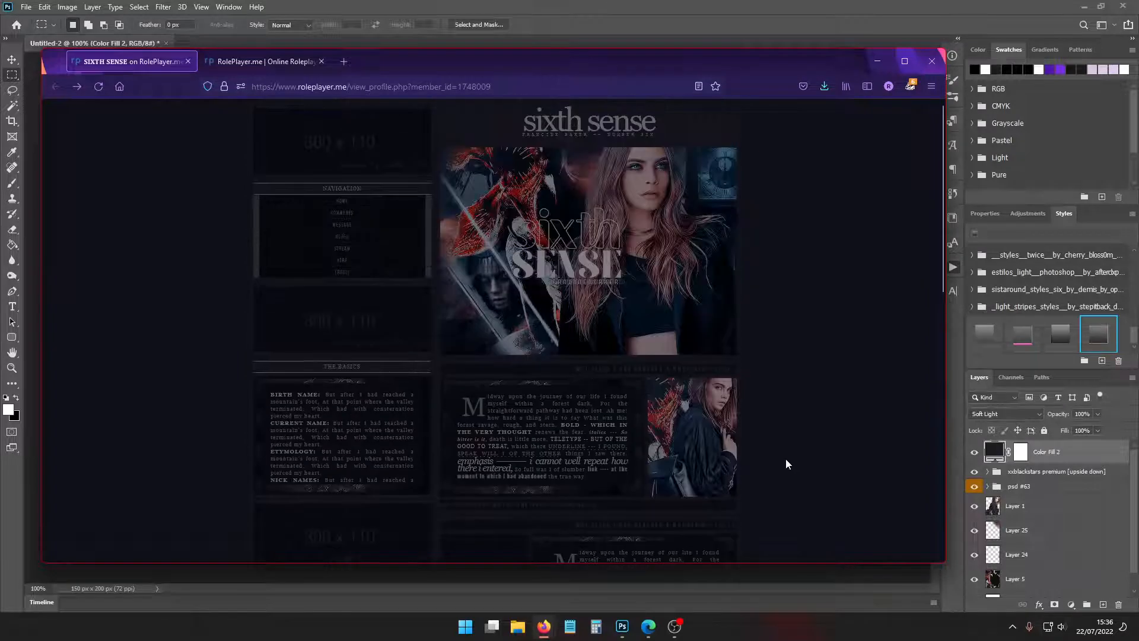
{"action": "scroll", "coordinate": [785, 458], "scroll_direction": "down", "scroll_amount": 3}
{"action": "scroll", "coordinate": [786, 458], "scroll_direction": "up", "scroll_amount": 3}
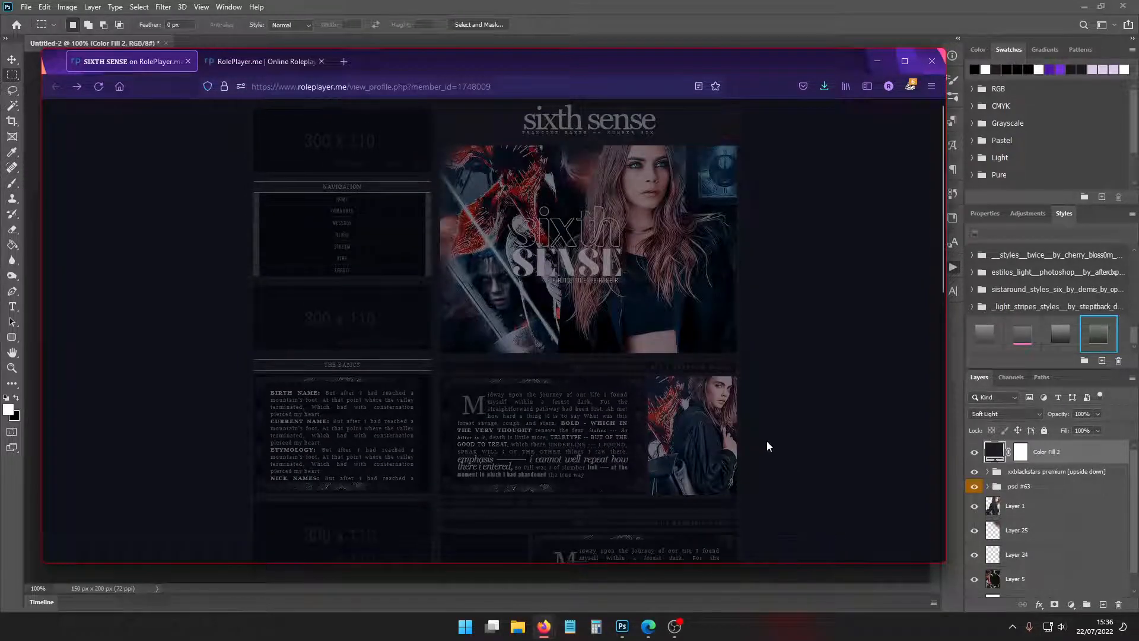
{"action": "scroll", "coordinate": [489, 448], "scroll_direction": "down", "scroll_amount": 3}
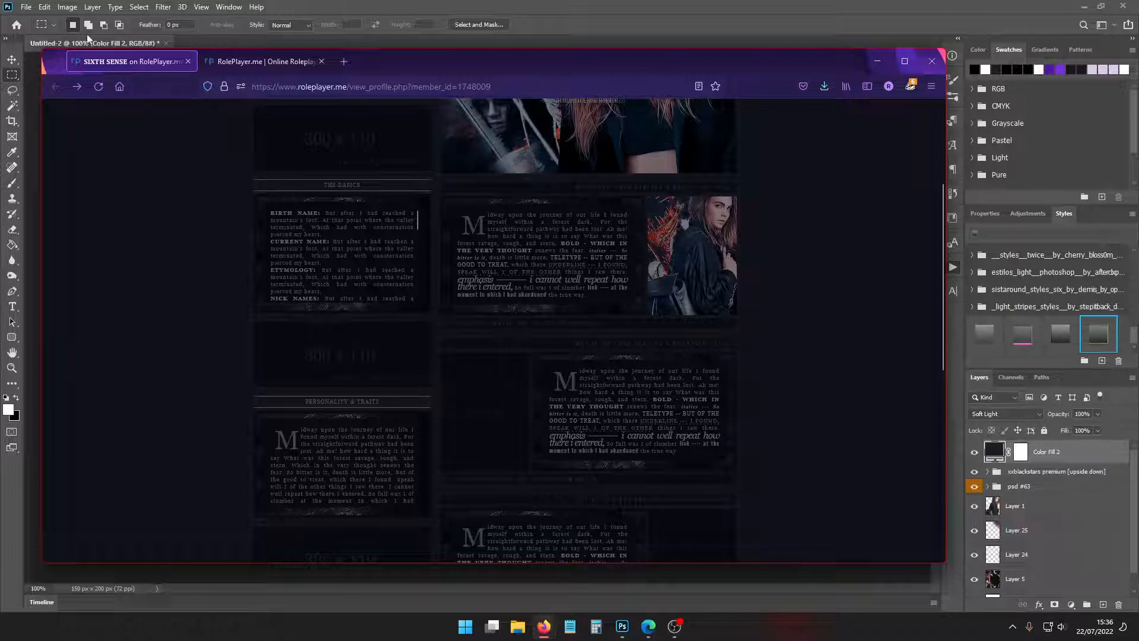
Switch to Photoshop and check the image size of the Untitled-2 document, leaving it unmodified
{"action": "left_click", "coordinate": [142, 44]}
{"action": "left_click", "coordinate": [76, 11]}
{"action": "left_click", "coordinate": [94, 95]}
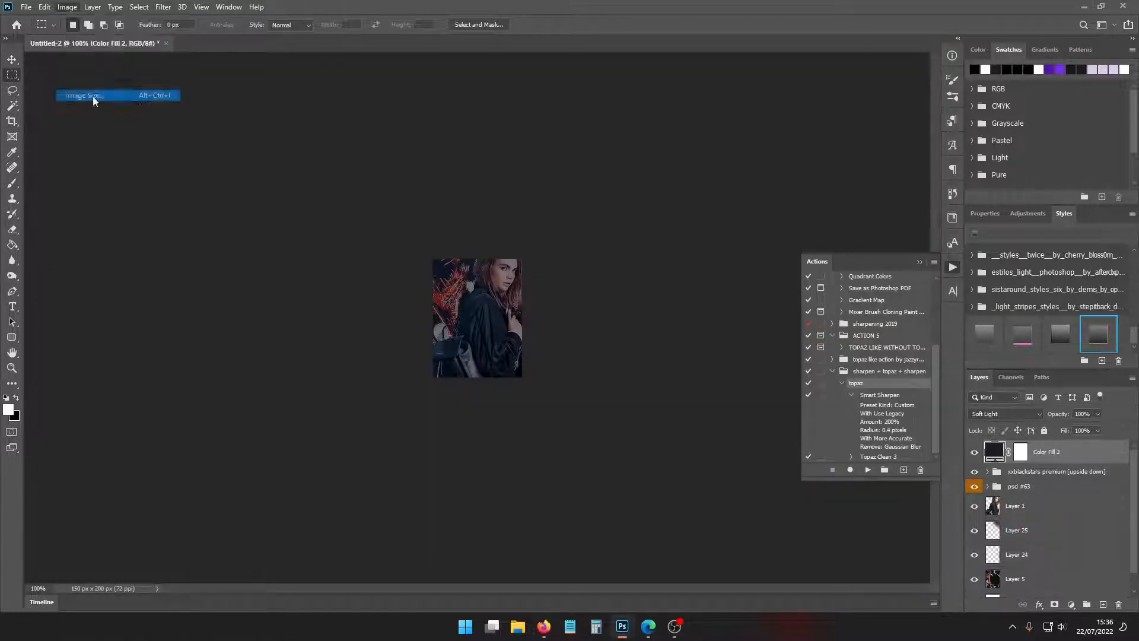
{"action": "left_click", "coordinate": [929, 353]}
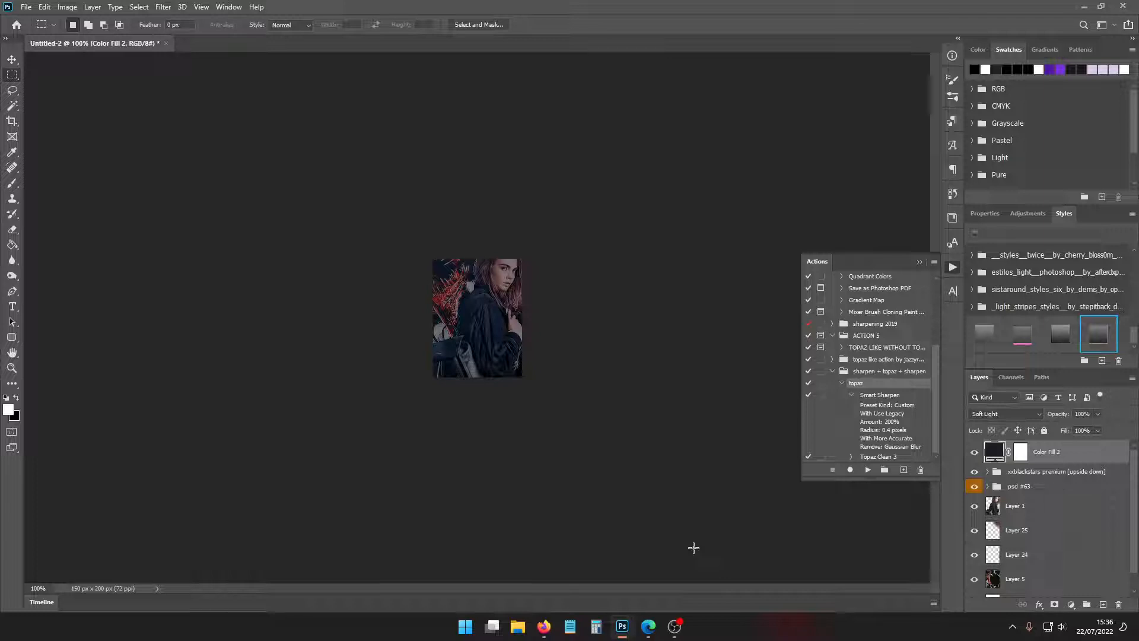
Delete Layer 1, the portrait cutout, from the Untitled-2 document
{"action": "left_click", "coordinate": [1024, 514]}
{"action": "key", "text": "Delete"}
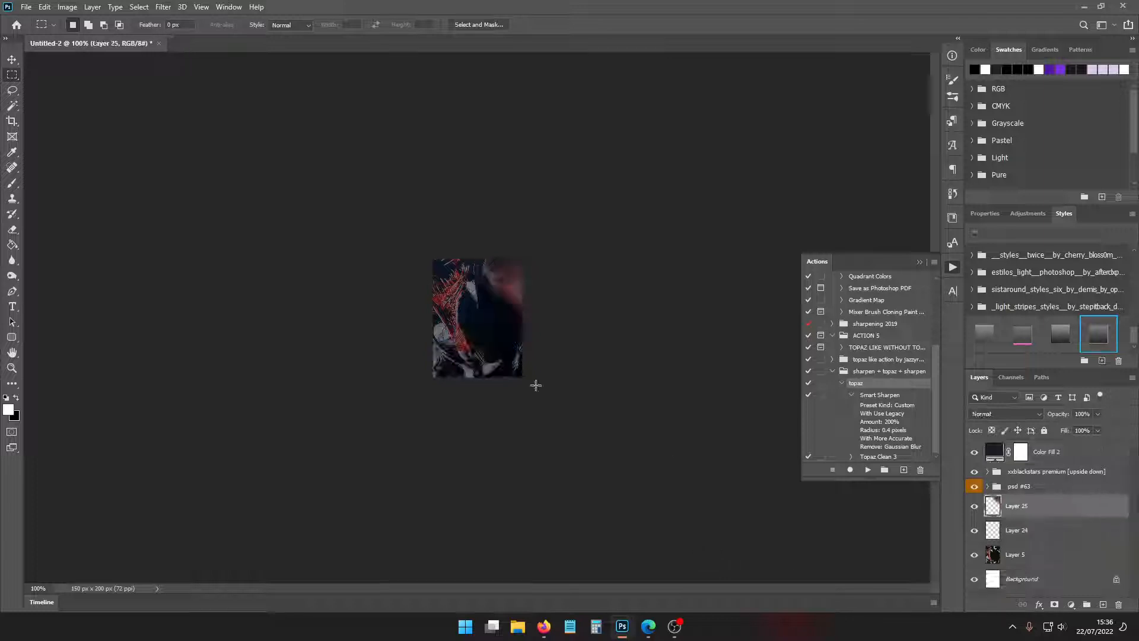
Browse the 006 folder for images to open and examine the cutouts in its Cara Delevingne #11 pack
{"action": "left_click", "coordinate": [26, 8]}
{"action": "left_click", "coordinate": [38, 31]}
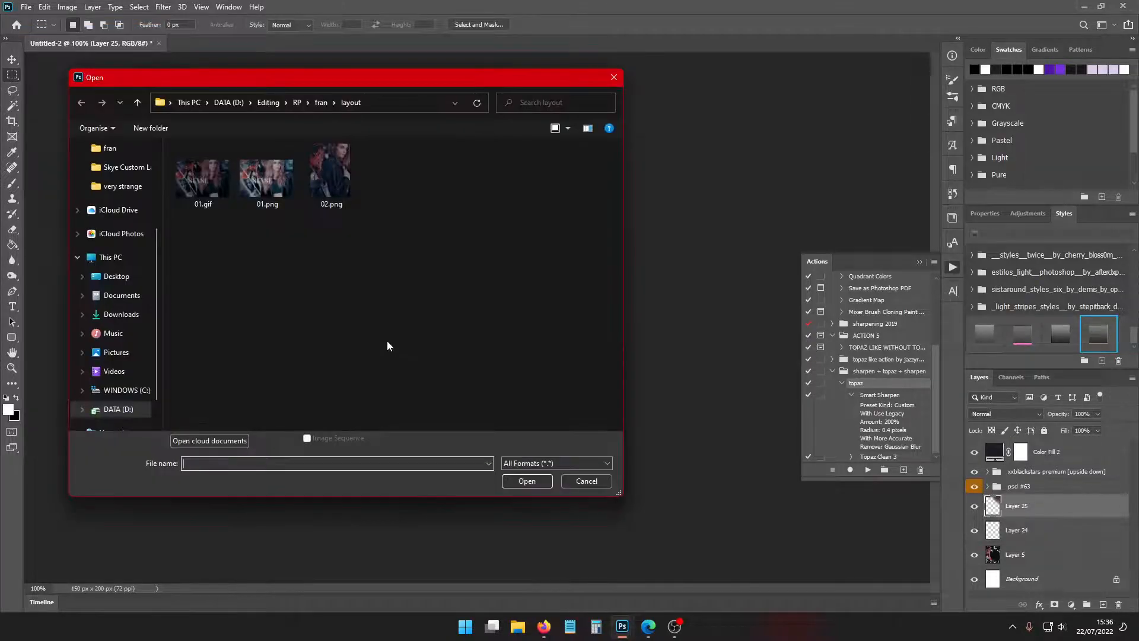
{"action": "left_click", "coordinate": [320, 102]}
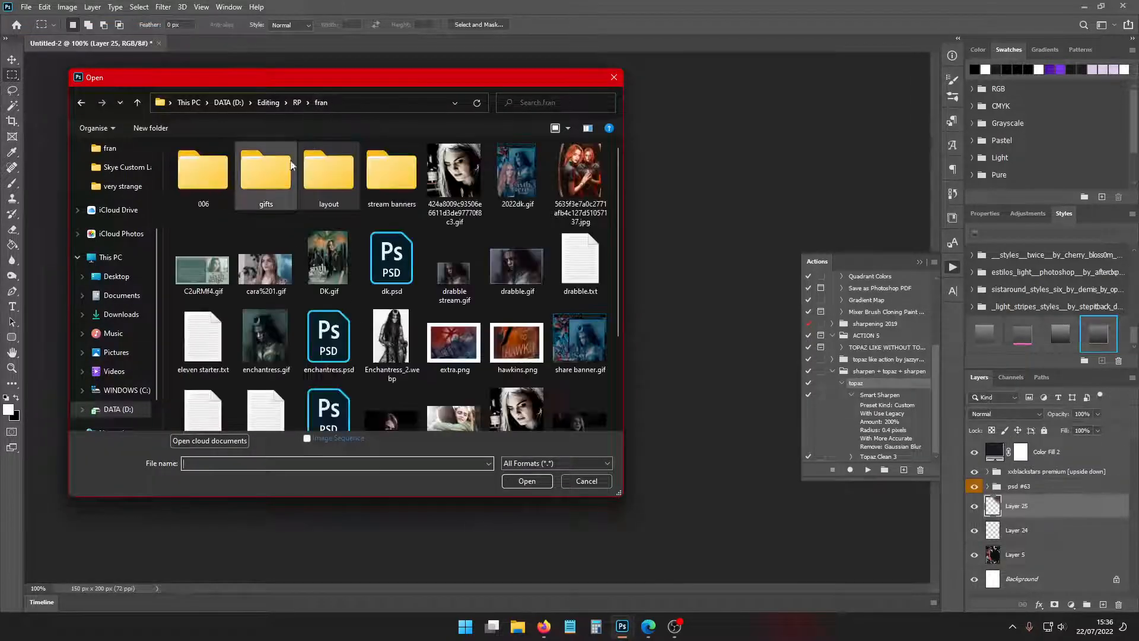
{"action": "double_click", "coordinate": [202, 178]}
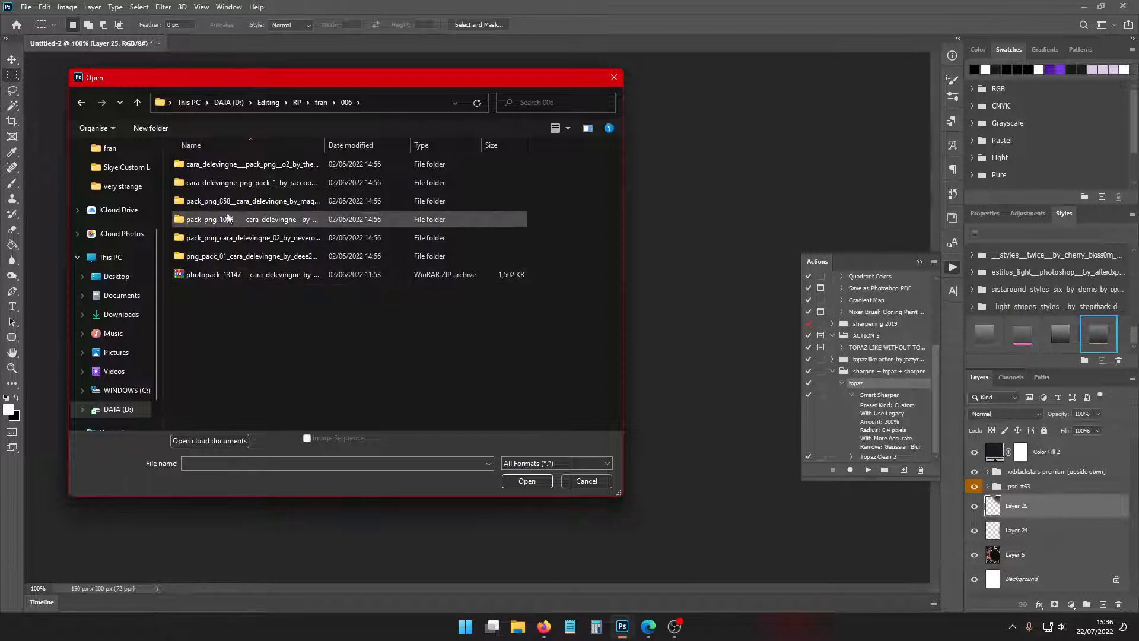
{"action": "double_click", "coordinate": [250, 256]}
{"action": "key", "text": "alt+Left"}
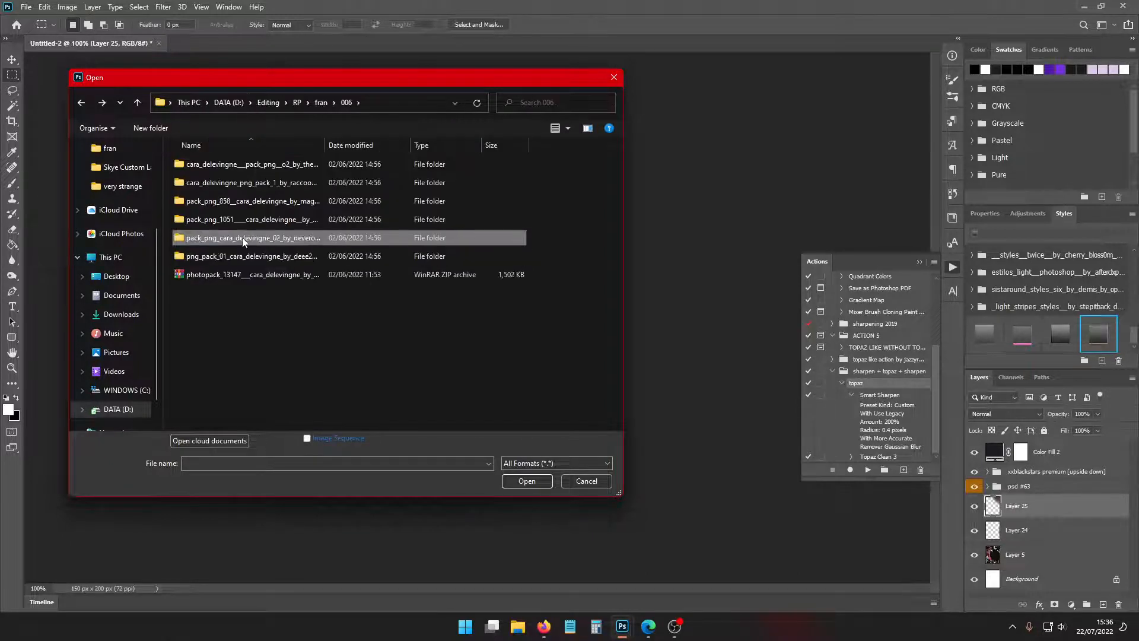
{"action": "double_click", "coordinate": [242, 237]}
{"action": "double_click", "coordinate": [242, 166]}
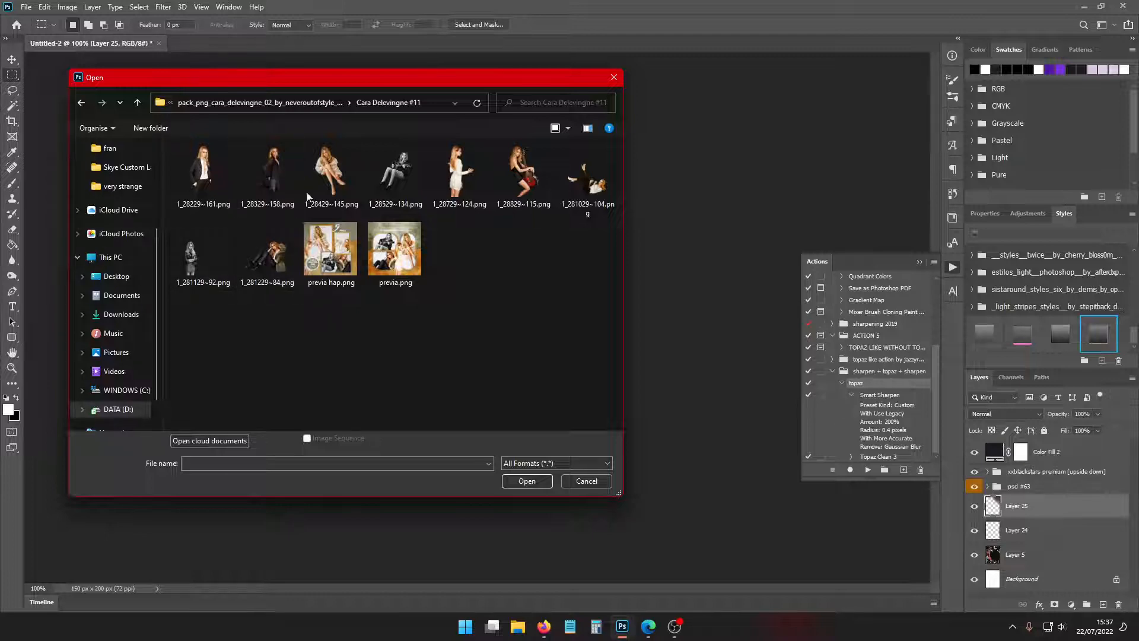
{"action": "left_click_drag", "start_coordinate": [339, 84], "coordinate": [371, 123]}
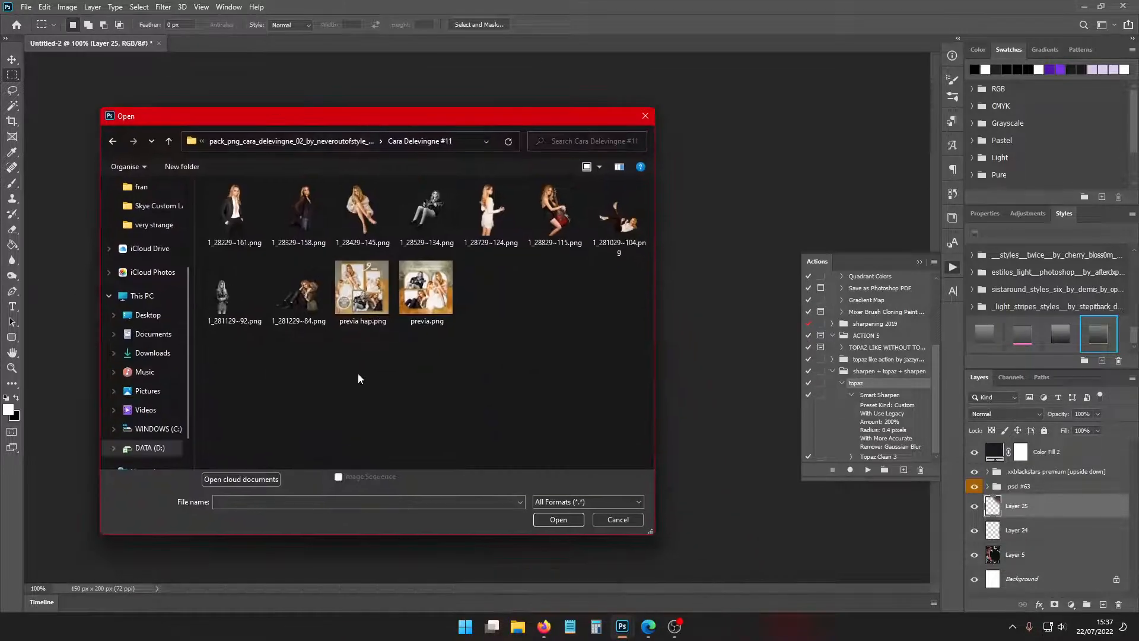
Examine the cutouts in the Photopack Png Cara Delevingne 06, raccoon and CD12-CCE packs of the 006 folder
{"action": "key", "text": "alt+Left"}
{"action": "key", "text": "alt+Up"}
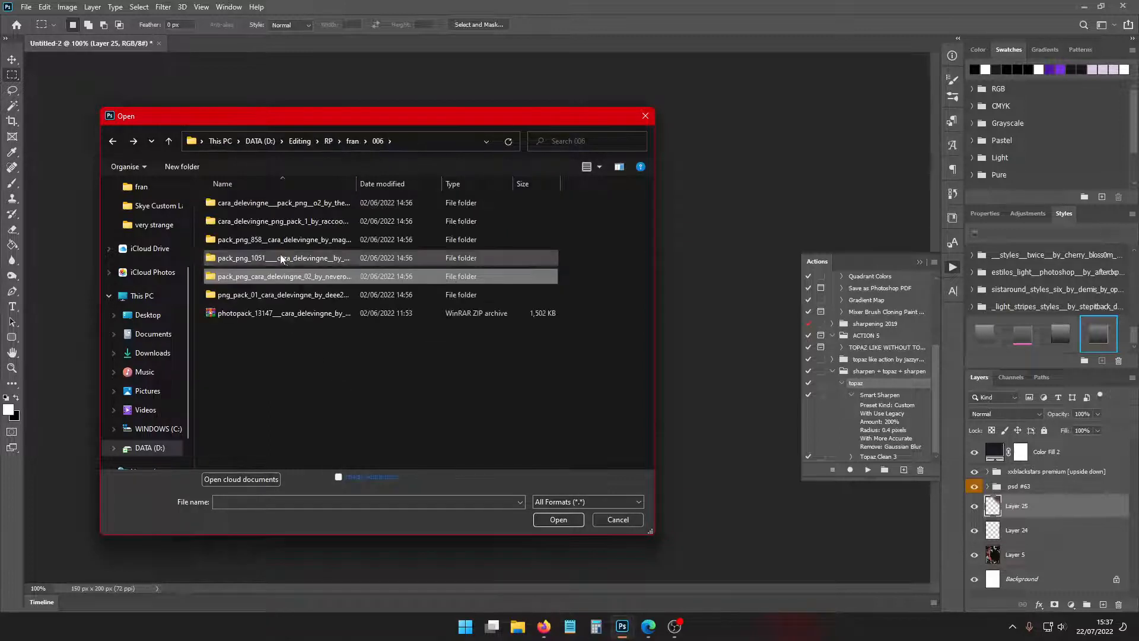
{"action": "double_click", "coordinate": [279, 250]}
{"action": "double_click", "coordinate": [288, 202]}
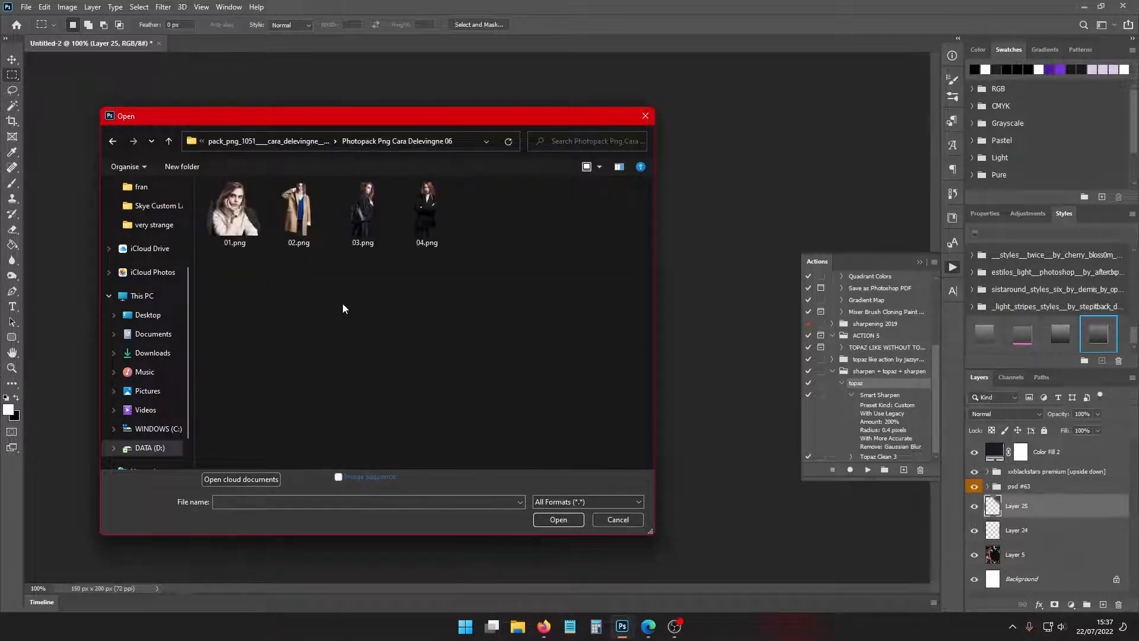
{"action": "key", "text": "alt+Up"}
{"action": "key", "text": "alt+Up"}
{"action": "double_click", "coordinate": [273, 222]}
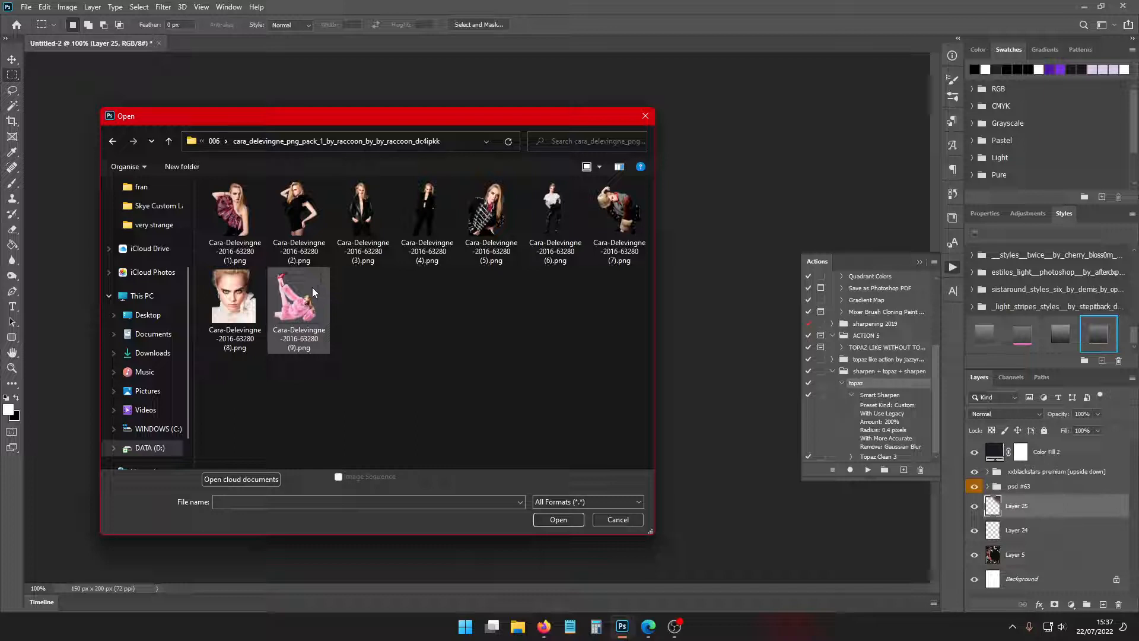
{"action": "key", "text": "alt+Up"}
{"action": "double_click", "coordinate": [279, 239]}
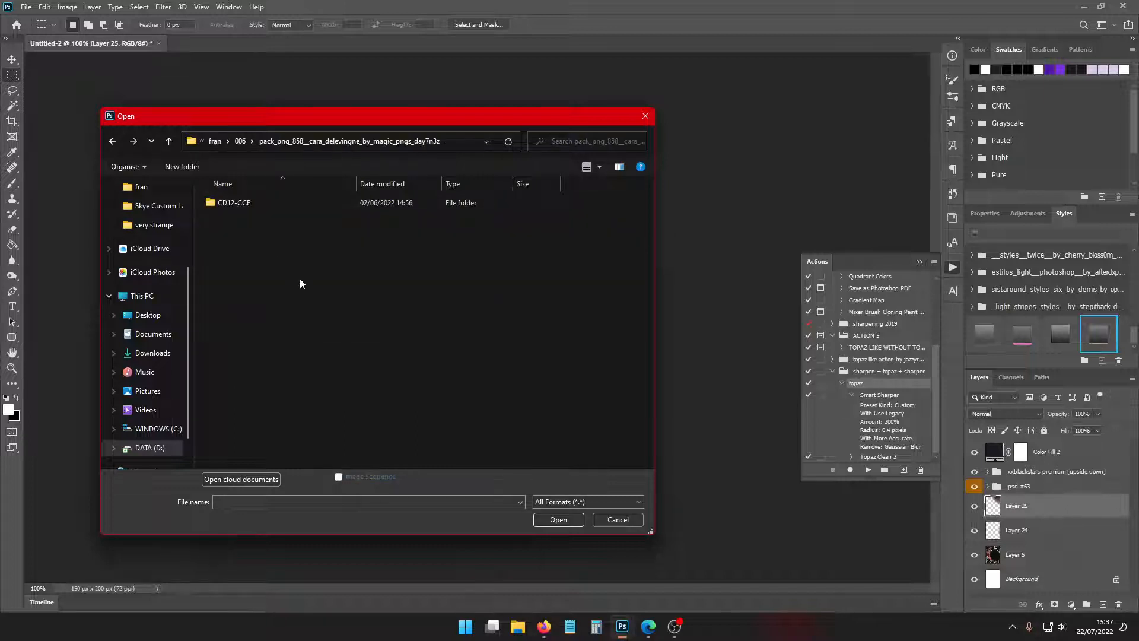
{"action": "double_click", "coordinate": [230, 200]}
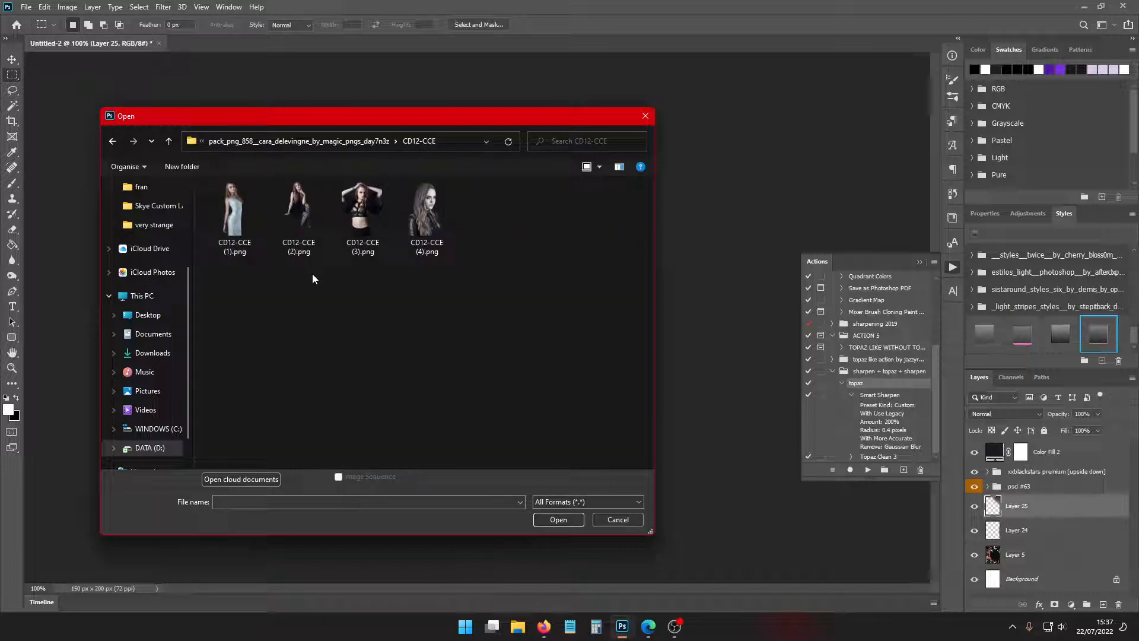
Cancel opening a file and minimise the floating Untitled-1 banner document
{"action": "left_click_drag", "start_coordinate": [332, 125], "coordinate": [401, 115]}
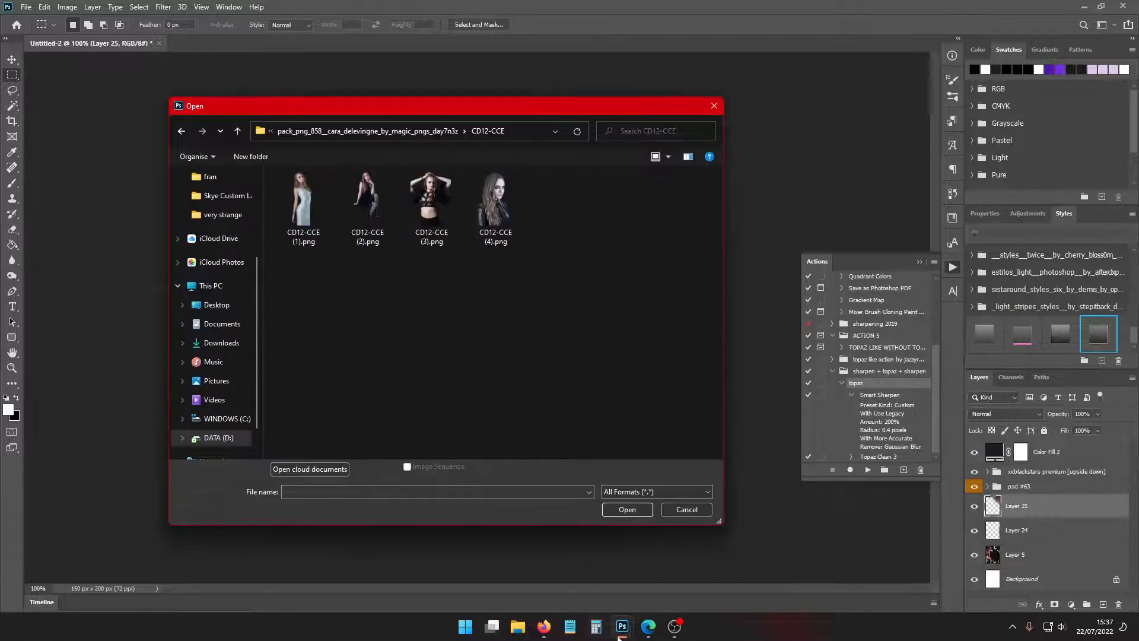
{"action": "left_click", "coordinate": [692, 544]}
{"action": "left_click", "coordinate": [682, 510]}
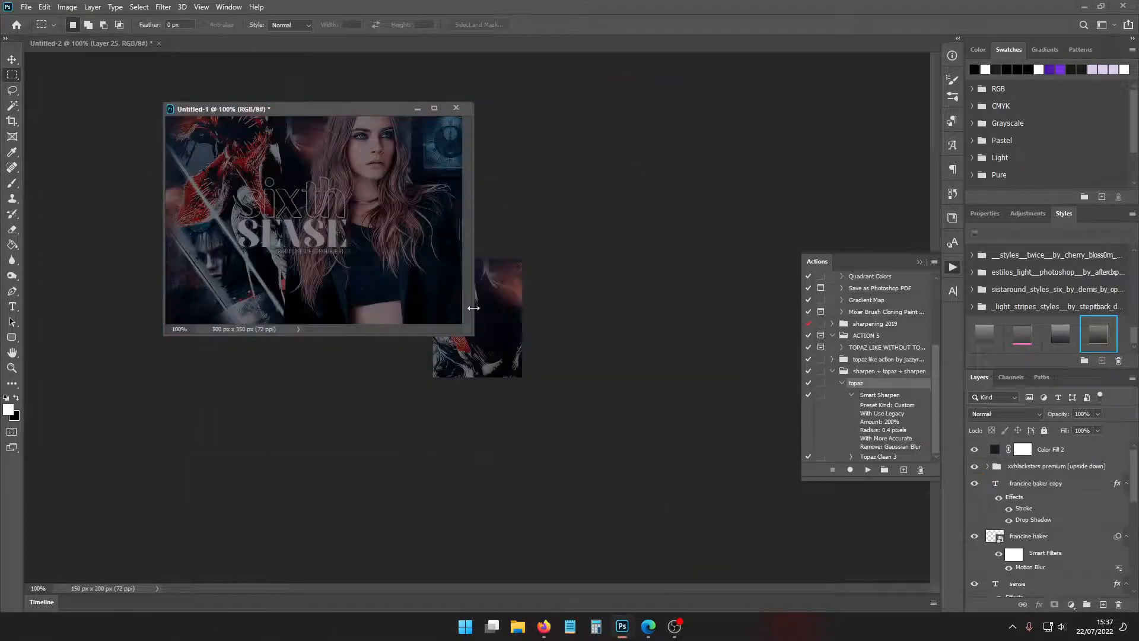
{"action": "left_click", "coordinate": [417, 109]}
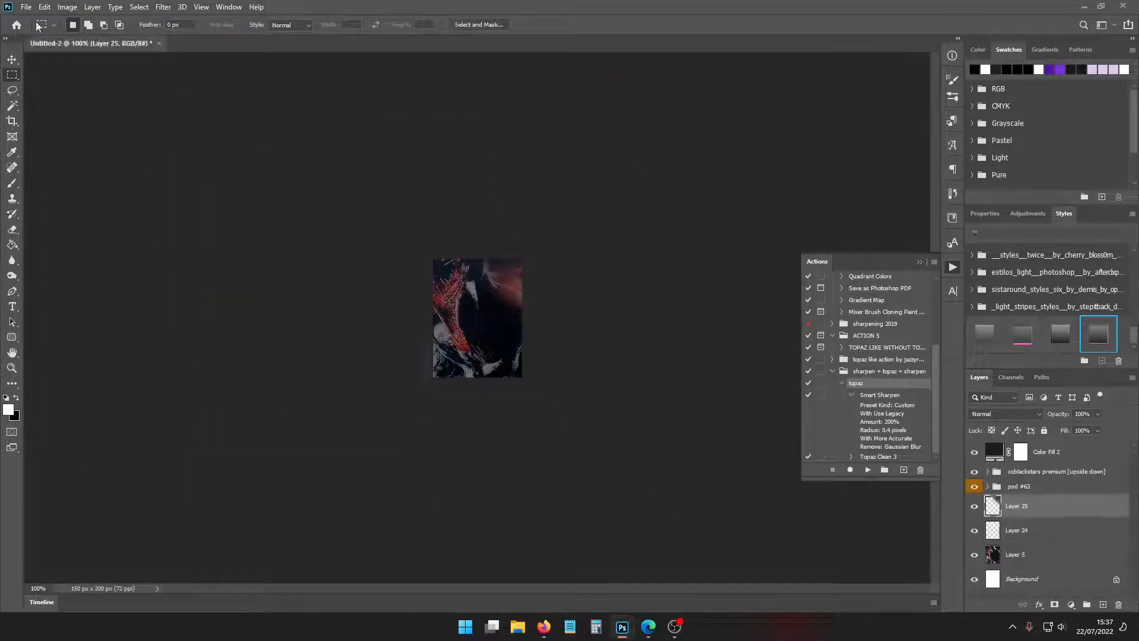
Open the cutout -SAM (6).png from the +CaraDelevingnePOO2 pack in the 006 folder
{"action": "left_click", "coordinate": [27, 7]}
{"action": "left_click", "coordinate": [26, 8]}
{"action": "left_click", "coordinate": [26, 8]}
{"action": "left_click", "coordinate": [40, 30]}
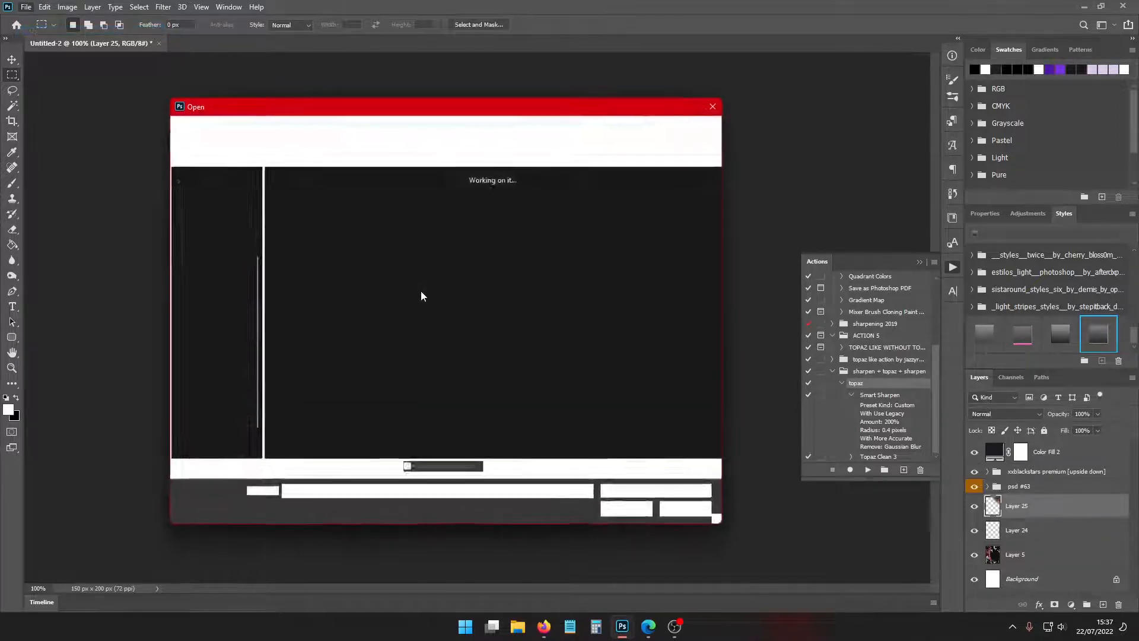
{"action": "left_click", "coordinate": [397, 131]}
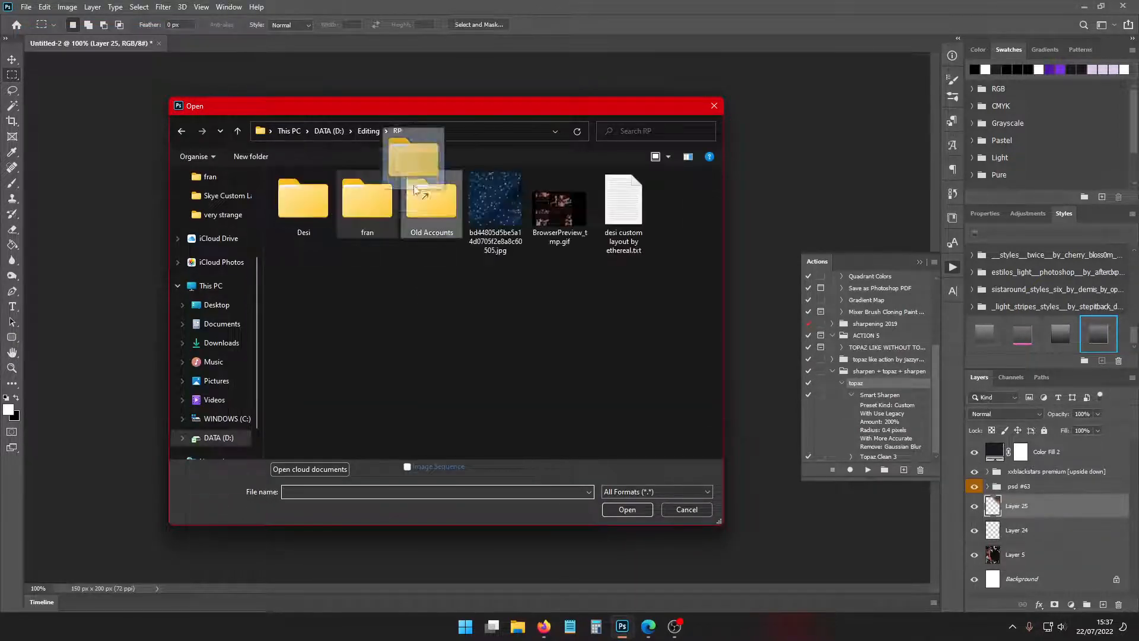
{"action": "double_click", "coordinate": [369, 202]}
{"action": "double_click", "coordinate": [328, 204]}
{"action": "double_click", "coordinate": [371, 196]}
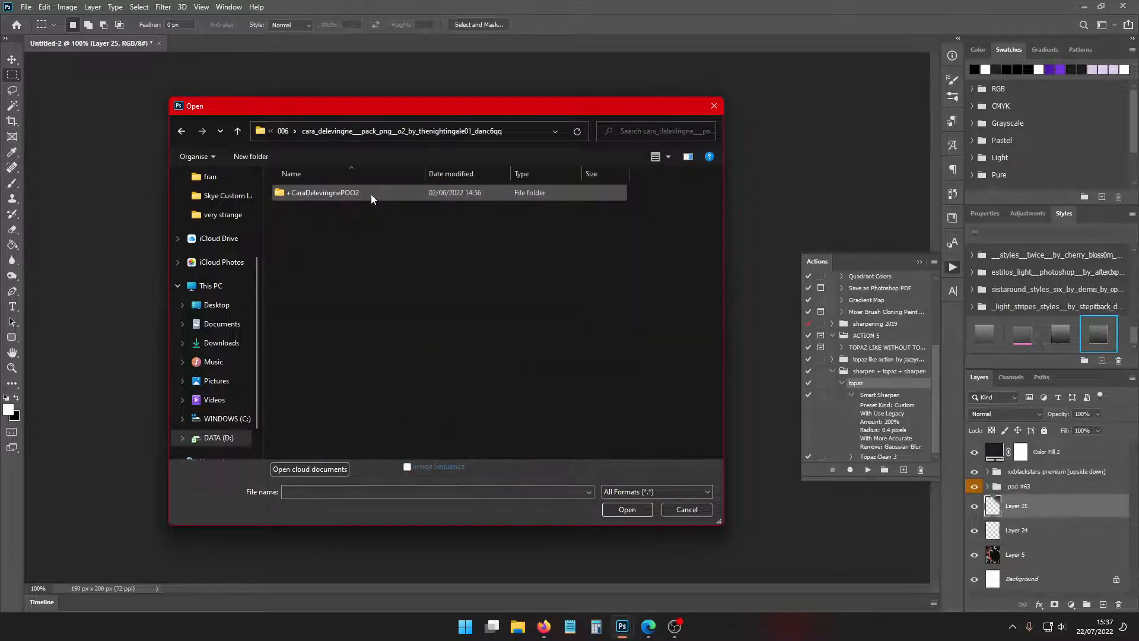
{"action": "double_click", "coordinate": [371, 194]}
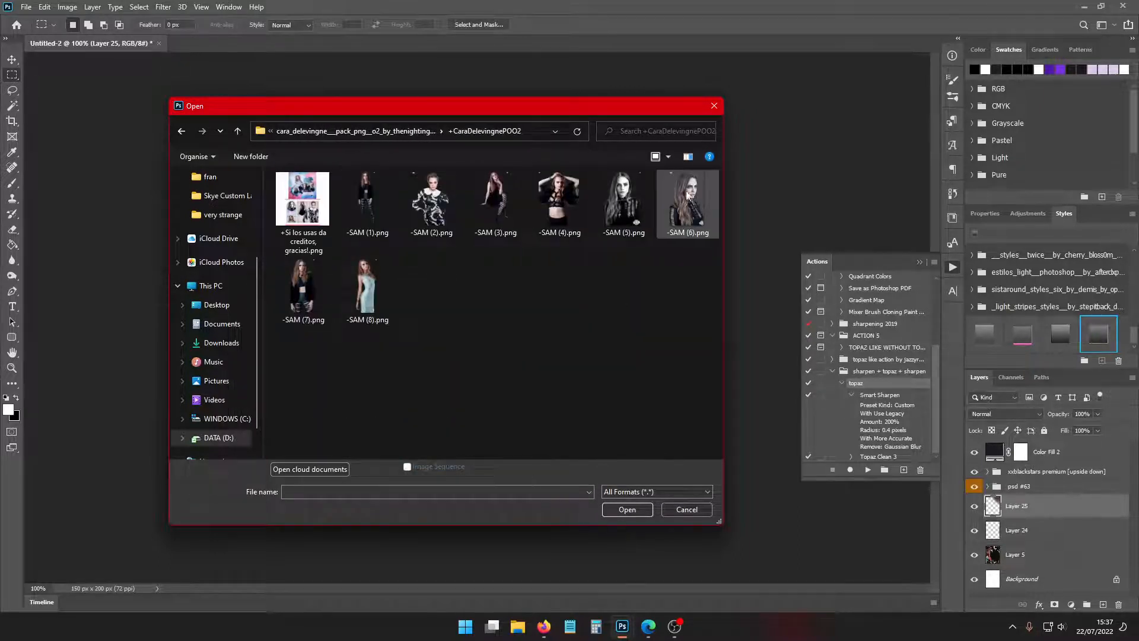
{"action": "left_click", "coordinate": [686, 197]}
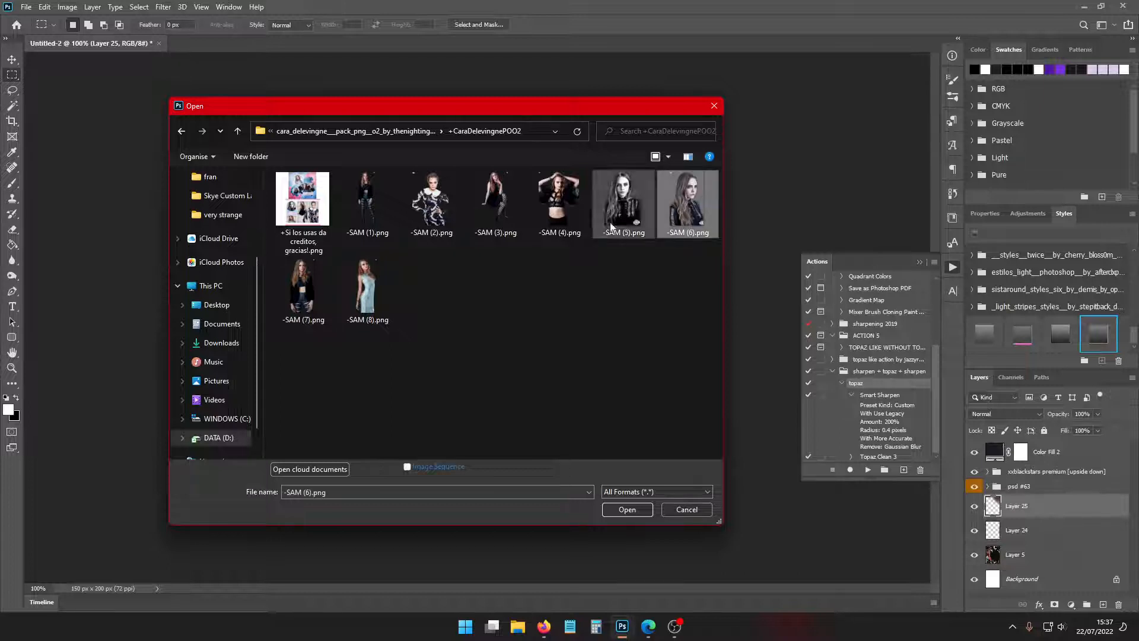
{"action": "left_click", "coordinate": [349, 192]}
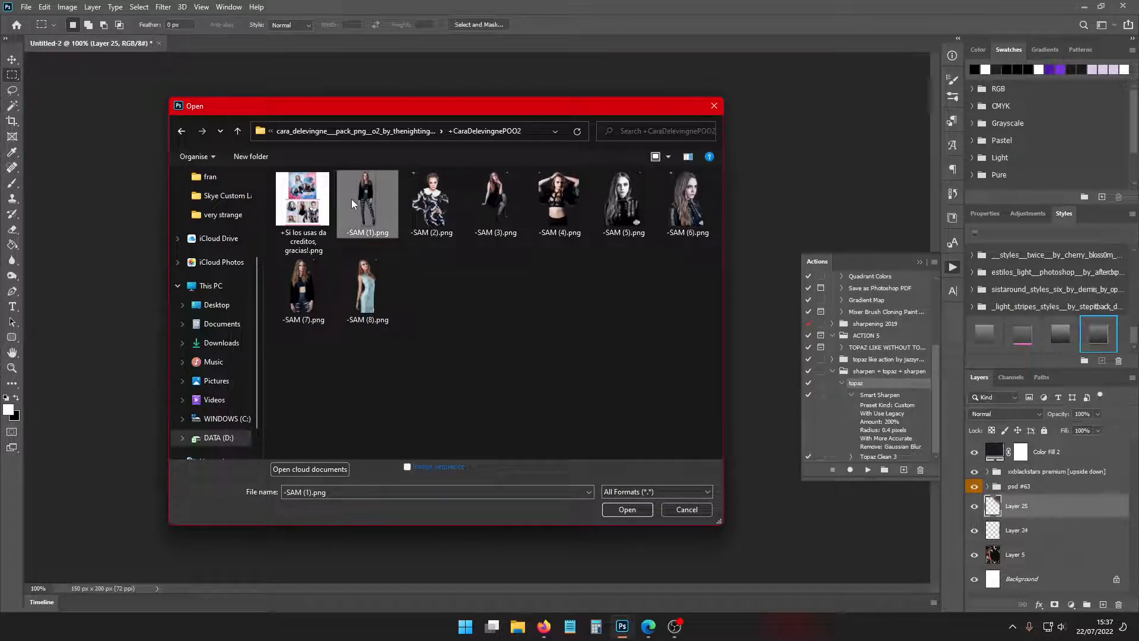
{"action": "double_click", "coordinate": [686, 202]}
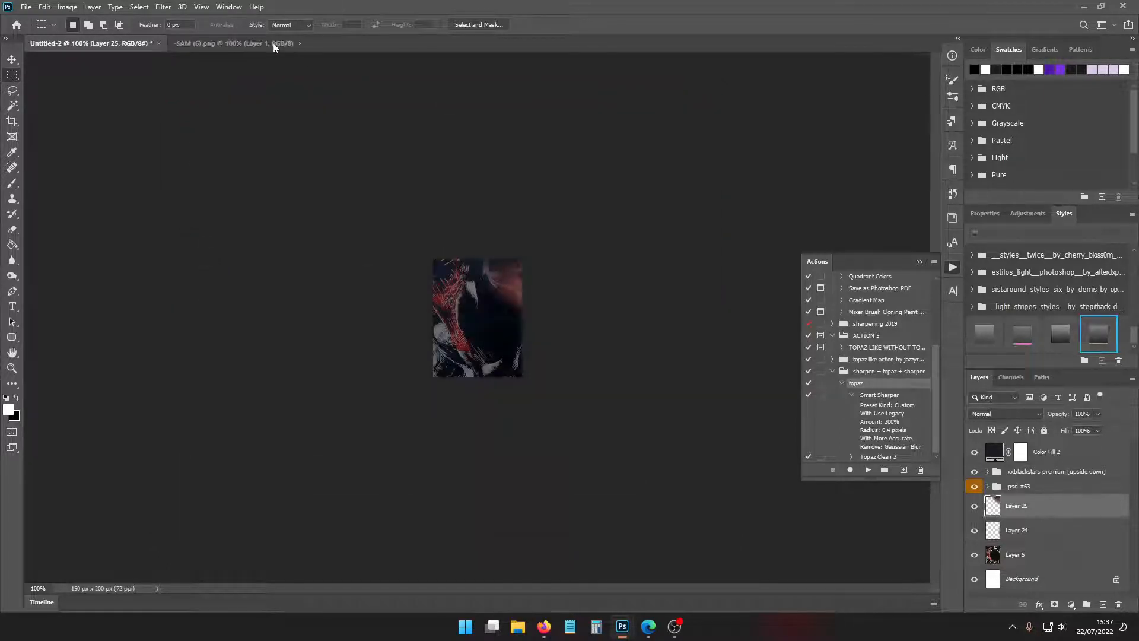
Copy the cutout from -SAM (6).png into Untitled-2 and scale it to about 17%, placed over the canvas's left side
{"action": "left_click_drag", "start_coordinate": [235, 44], "coordinate": [226, 140]}
{"action": "left_click_drag", "start_coordinate": [343, 338], "coordinate": [515, 308]}
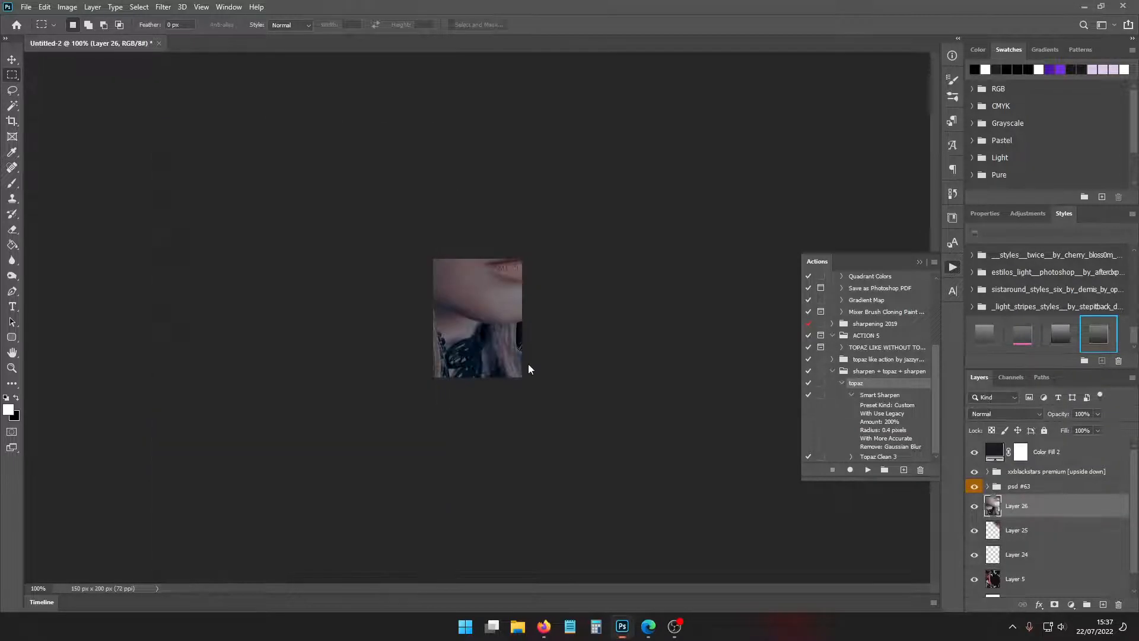
{"action": "key", "text": "ctrl+t"}
{"action": "left_click_drag", "start_coordinate": [158, 325], "coordinate": [600, 306]}
{"action": "left_click_drag", "start_coordinate": [654, 335], "coordinate": [464, 323]}
Switch to Firefox to examine the finished portrait and empty placeholder in the SIXTH SENSE layout, and return to Photoshop
{"action": "left_click", "coordinate": [546, 626]}
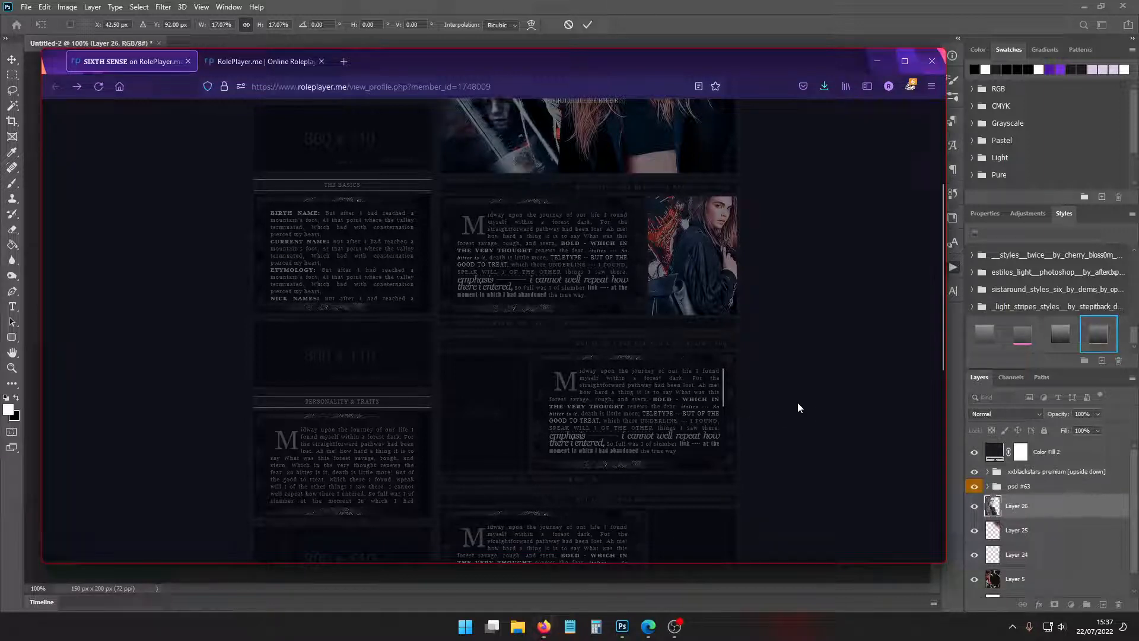
{"action": "left_click_drag", "start_coordinate": [756, 49], "coordinate": [776, 31]}
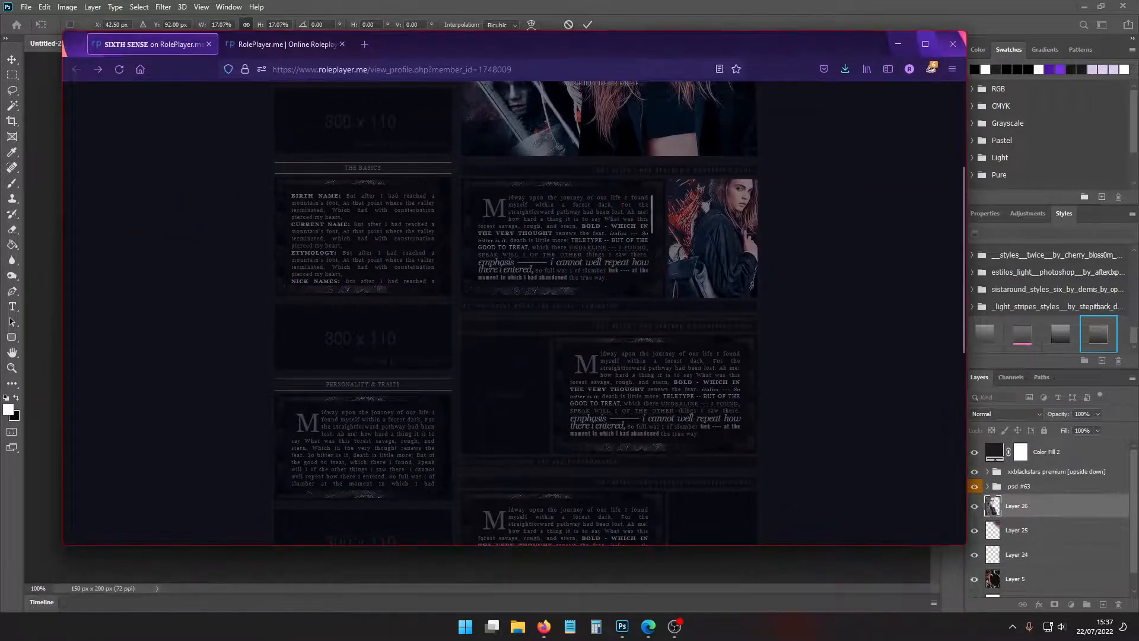
{"action": "scroll", "coordinate": [795, 358], "scroll_direction": "up", "scroll_amount": 2}
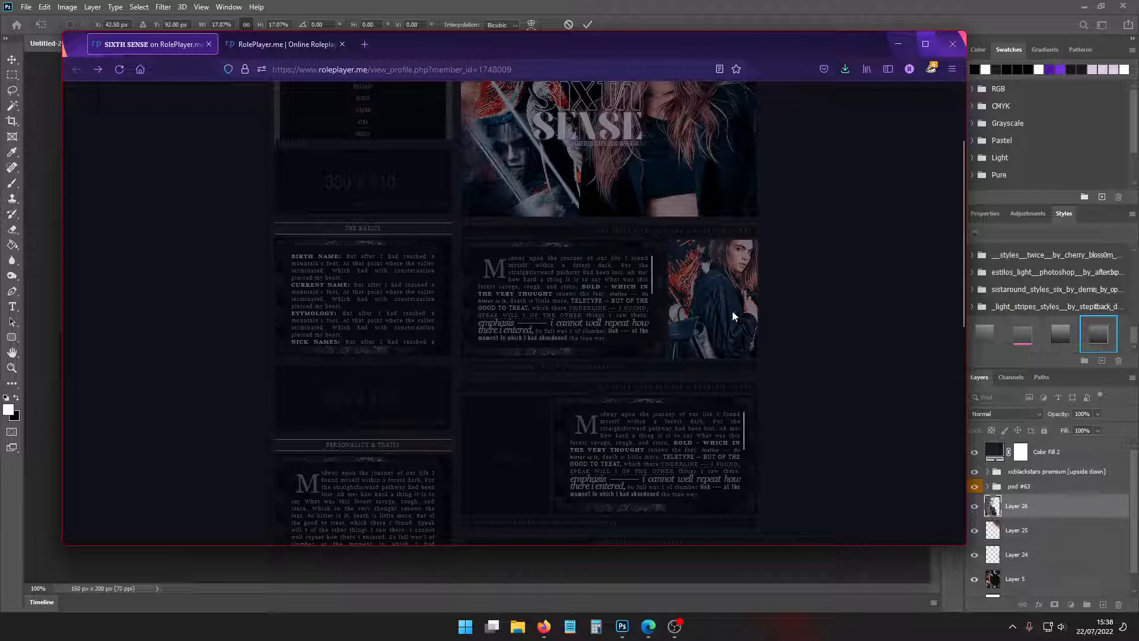
{"action": "scroll", "coordinate": [713, 337], "scroll_direction": "down", "scroll_amount": 2}
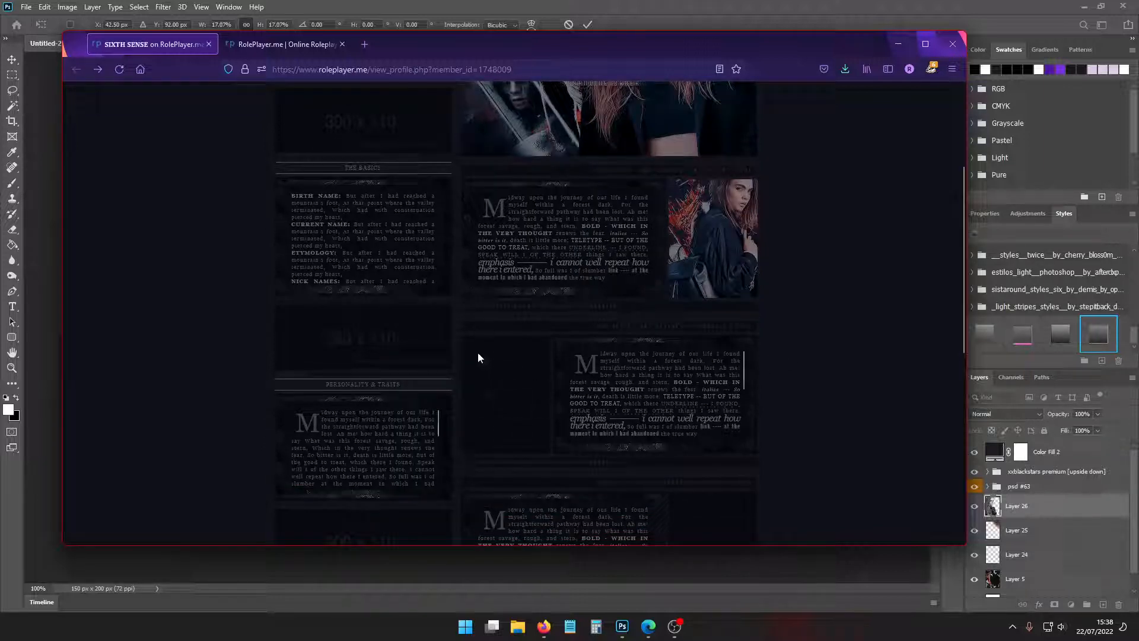
{"action": "left_click", "coordinate": [895, 42]}
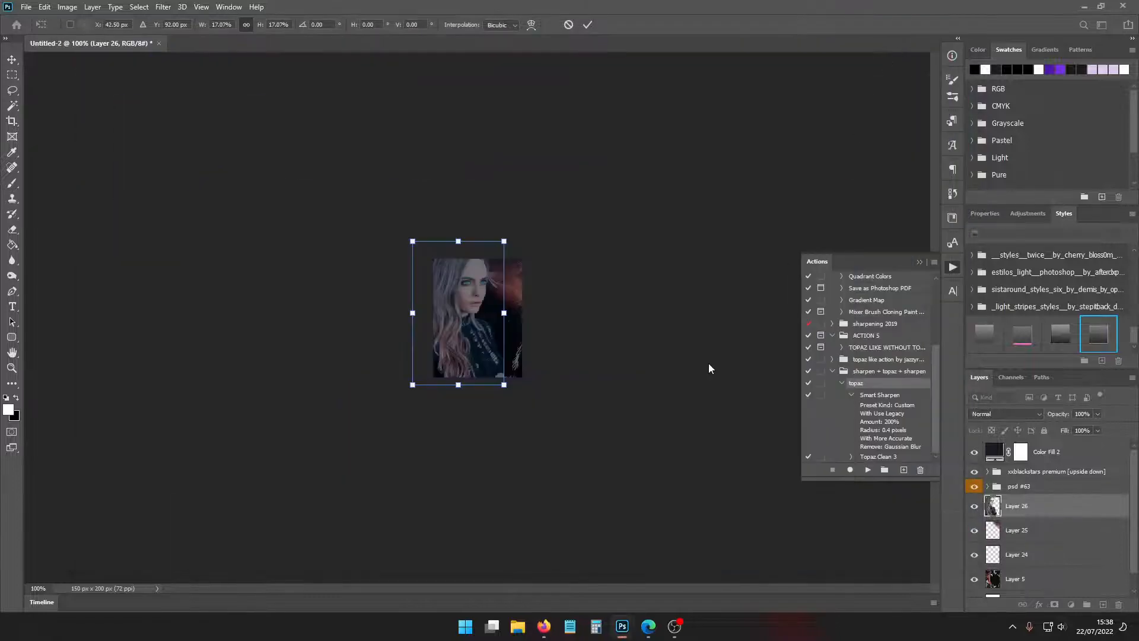
Adjust the cutout's placement on the left side of the canvas and apply the transform
{"action": "left_click_drag", "start_coordinate": [460, 242], "coordinate": [461, 317]}
{"action": "key", "text": "Return"}
{"action": "key", "text": "ctrl+t"}
{"action": "key", "text": "Return"}
Flip Layer 25, Layer 24 and Layer 5 horizontally together and shift them left behind the cutout
{"action": "left_click", "coordinate": [1047, 529]}
{"action": "left_click", "coordinate": [1047, 578], "text": "shift"}
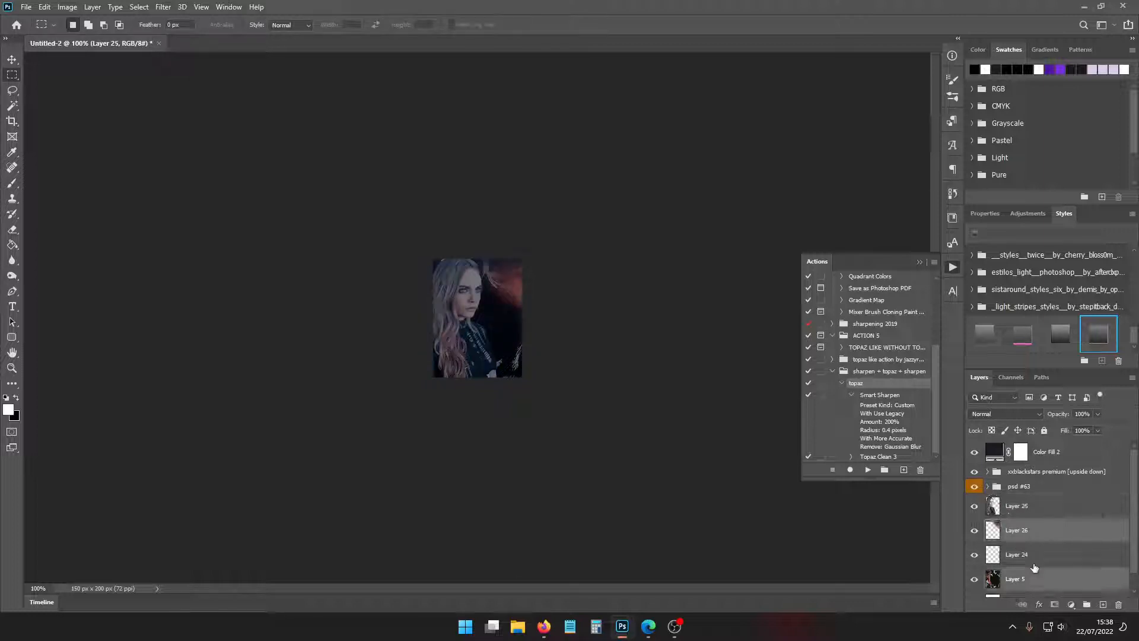
{"action": "key", "text": "ctrl+t"}
{"action": "left_click_drag", "start_coordinate": [531, 348], "coordinate": [507, 338]}
{"action": "right_click", "coordinate": [507, 338]}
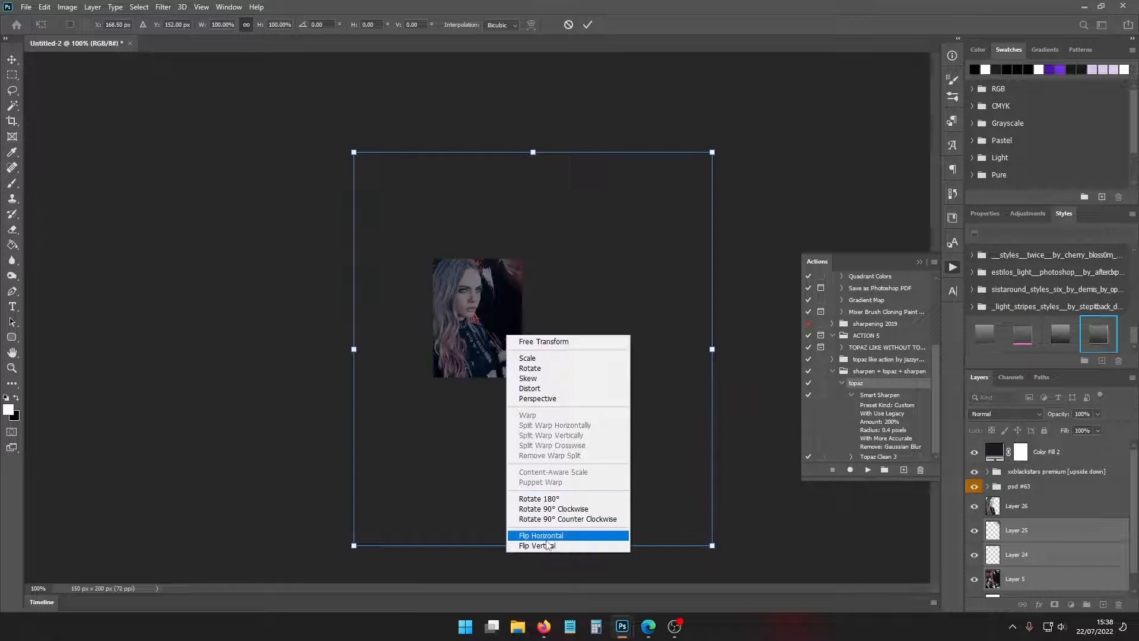
{"action": "left_click", "coordinate": [542, 532]}
{"action": "left_click_drag", "start_coordinate": [514, 406], "coordinate": [431, 415]}
{"action": "key", "text": "Return"}
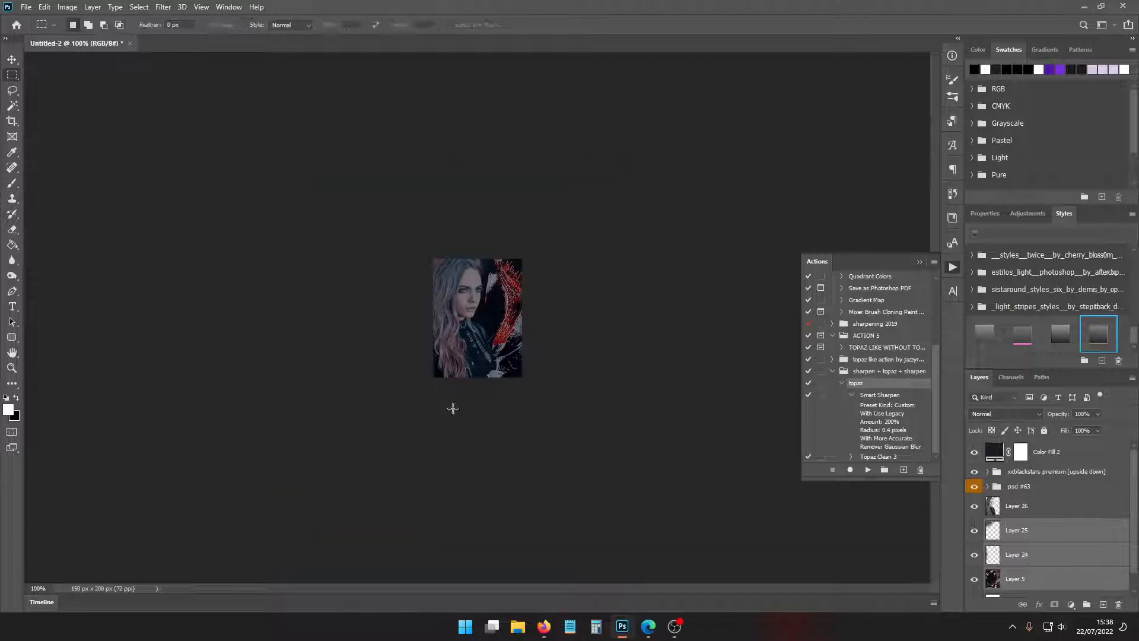
Reposition the Layer 25 and Layer 24 overlays individually within the portrait background
{"action": "left_click", "coordinate": [1032, 529]}
{"action": "key", "text": "ctrl+t"}
{"action": "left_click_drag", "start_coordinate": [464, 330], "coordinate": [496, 353]}
{"action": "key", "text": "Return"}
{"action": "key", "text": "alt+bracketleft"}
{"action": "key", "text": "ctrl+t"}
{"action": "key", "text": "Return"}
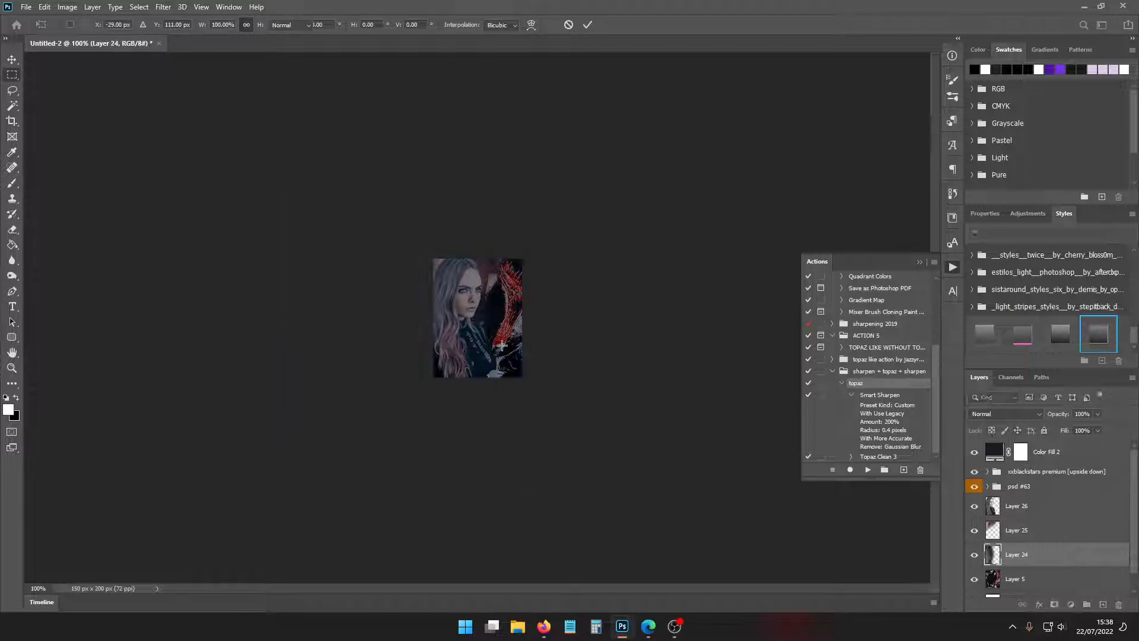
{"action": "key", "text": "m"}
{"action": "left_click", "coordinate": [1019, 531]}
{"action": "key", "text": "ctrl+t"}
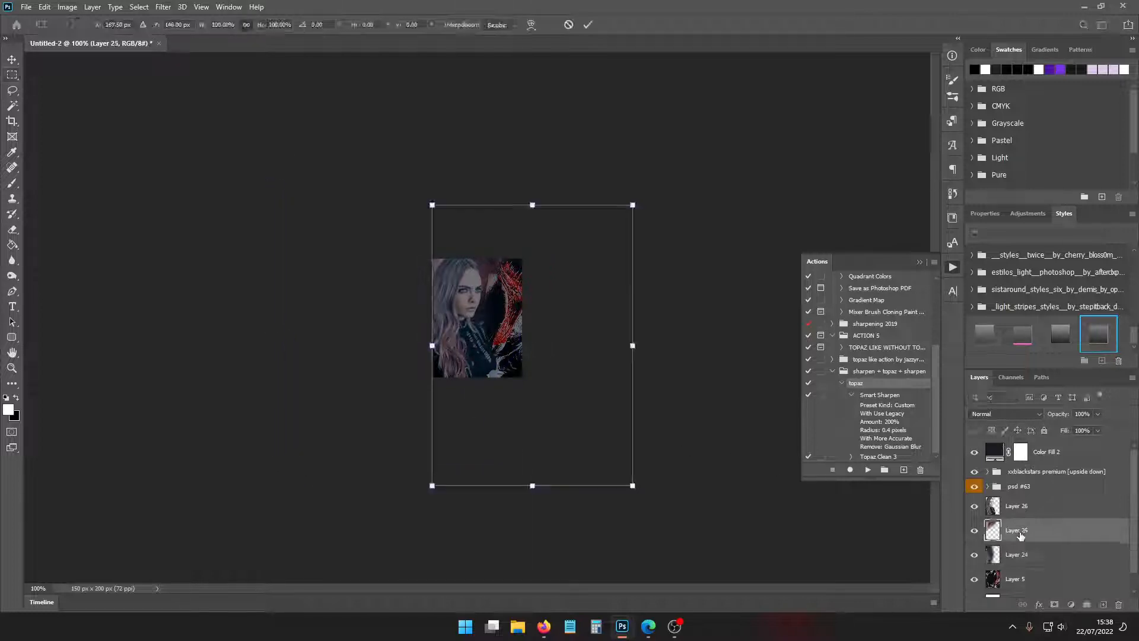
{"action": "key", "text": "Escape"}
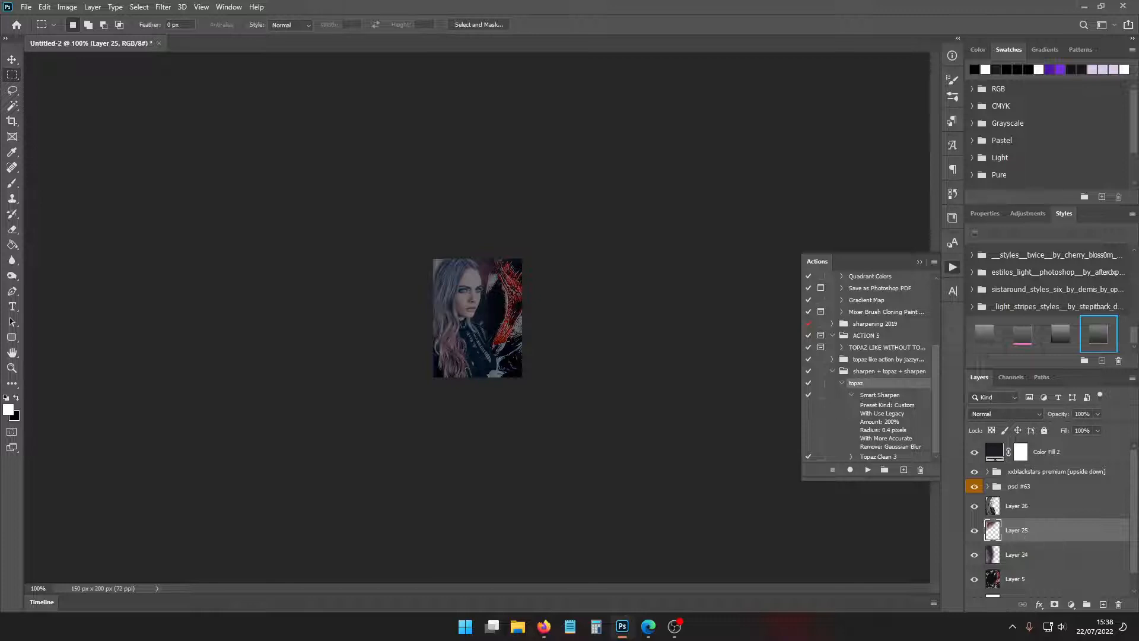
Run the topaz sharpening action on Layer 26, the portrait cutout
{"action": "left_click", "coordinate": [1060, 508]}
{"action": "left_click", "coordinate": [869, 470]}
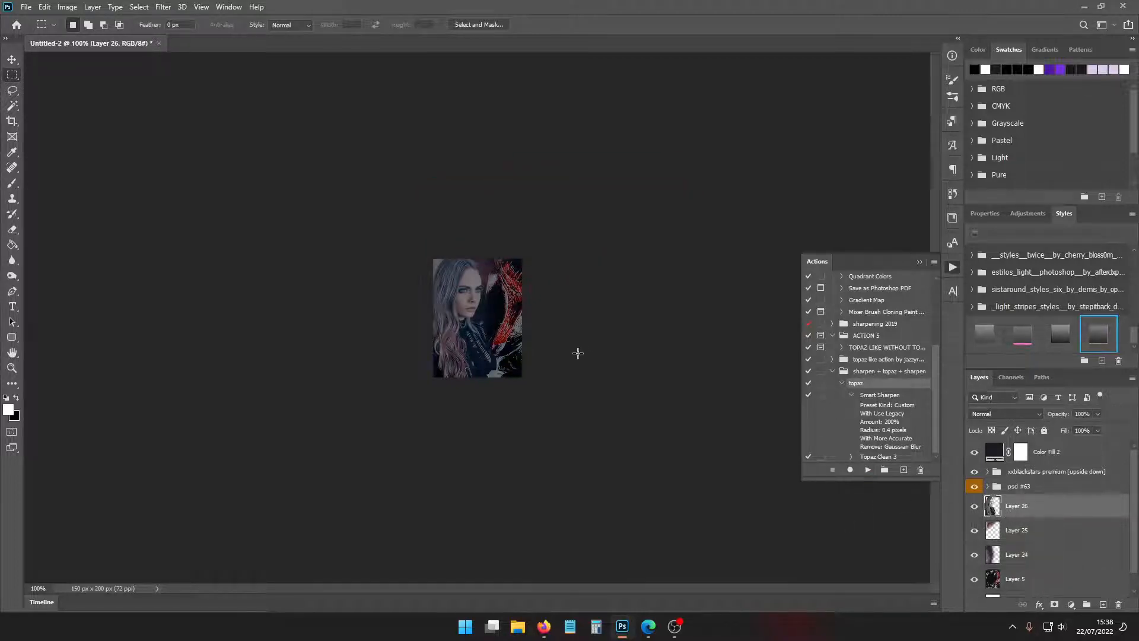
Save the portrait graphic as a PNG named 03 in the layout folder of fran, with medium file size
{"action": "left_click", "coordinate": [26, 6]}
{"action": "left_click", "coordinate": [71, 149]}
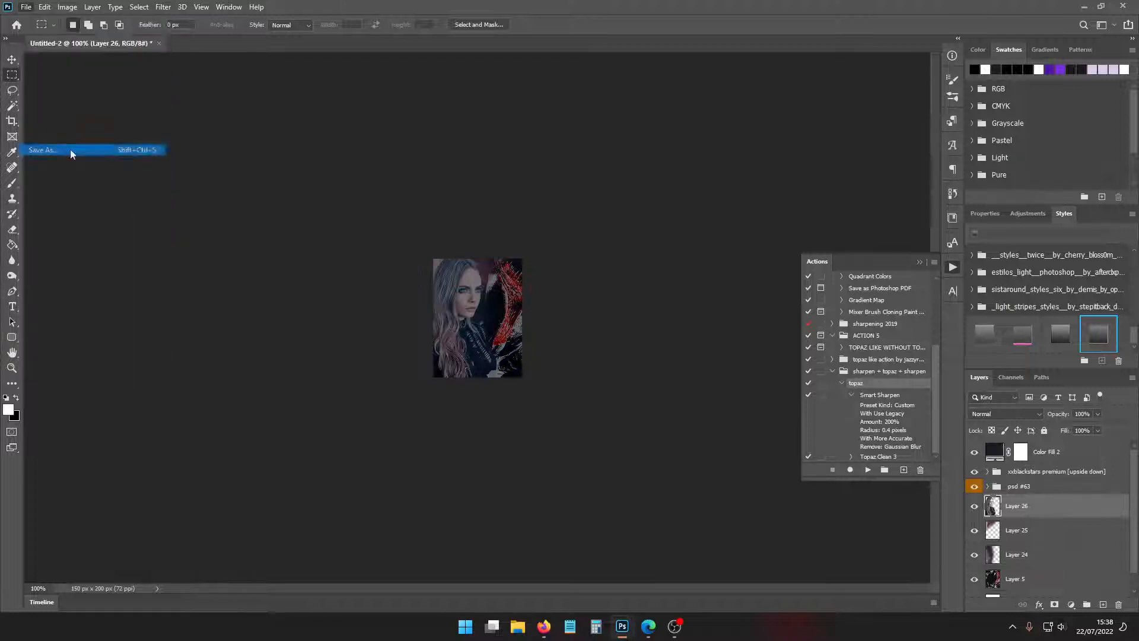
{"action": "left_click", "coordinate": [309, 463]}
{"action": "left_click", "coordinate": [297, 415]}
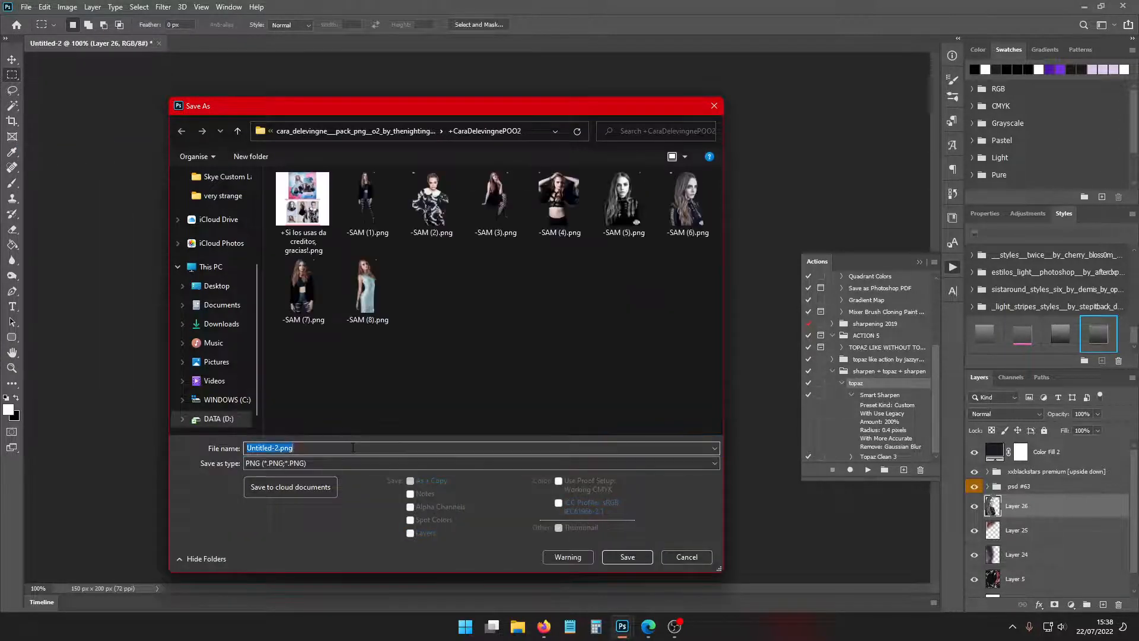
{"action": "scroll", "coordinate": [256, 261], "scroll_direction": "up", "scroll_amount": 2}
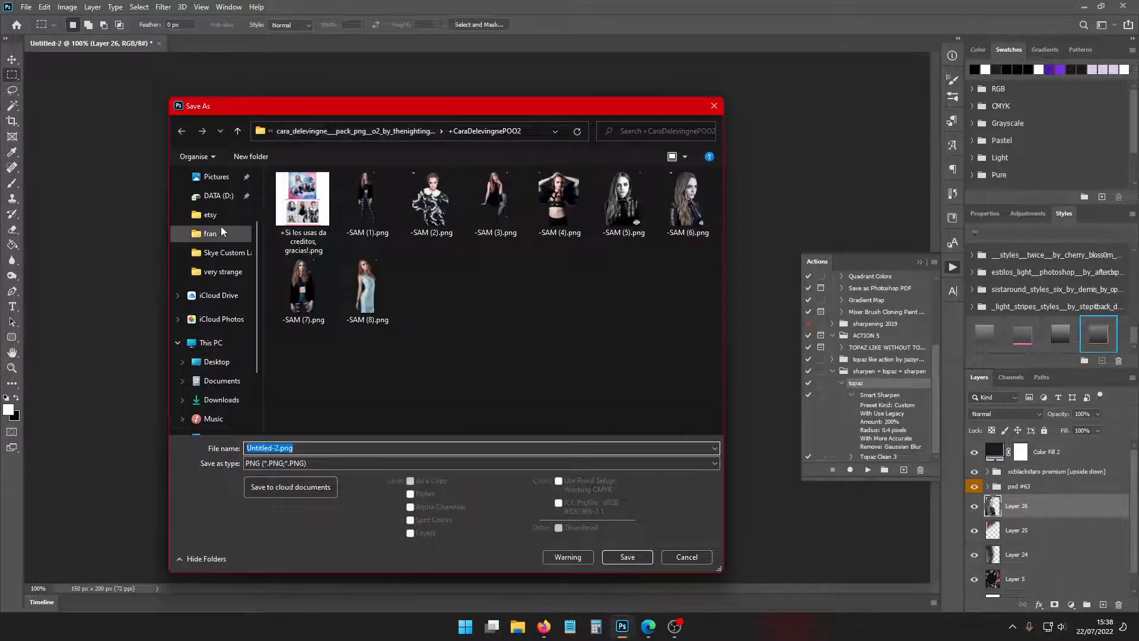
{"action": "left_click", "coordinate": [210, 233]}
{"action": "double_click", "coordinate": [308, 201]}
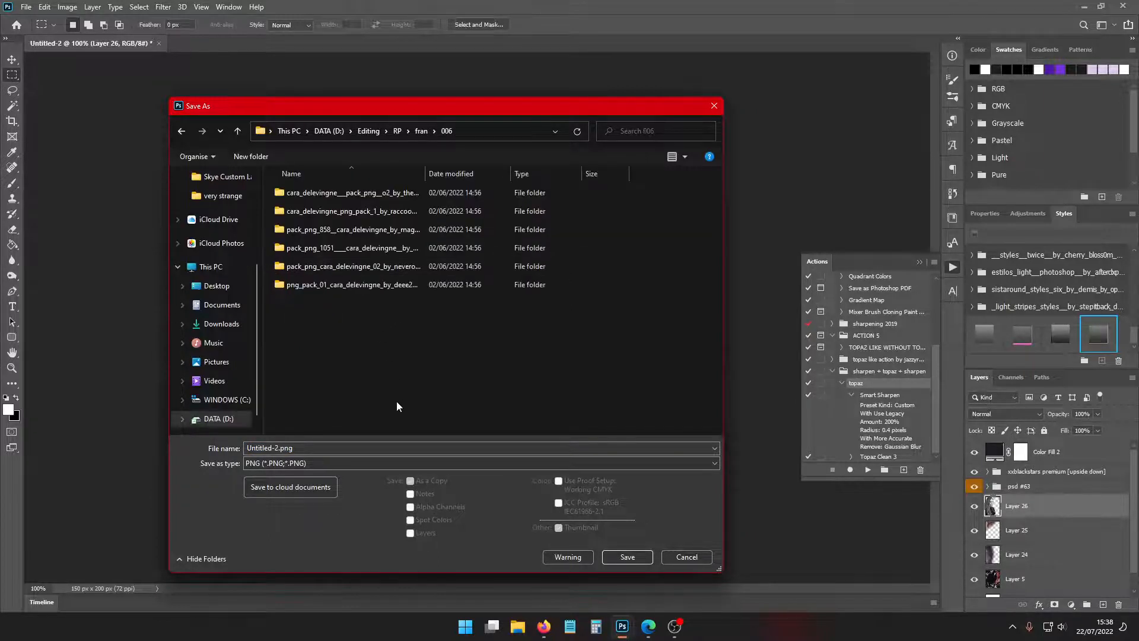
{"action": "key", "text": "alt+Left"}
{"action": "double_click", "coordinate": [431, 203]}
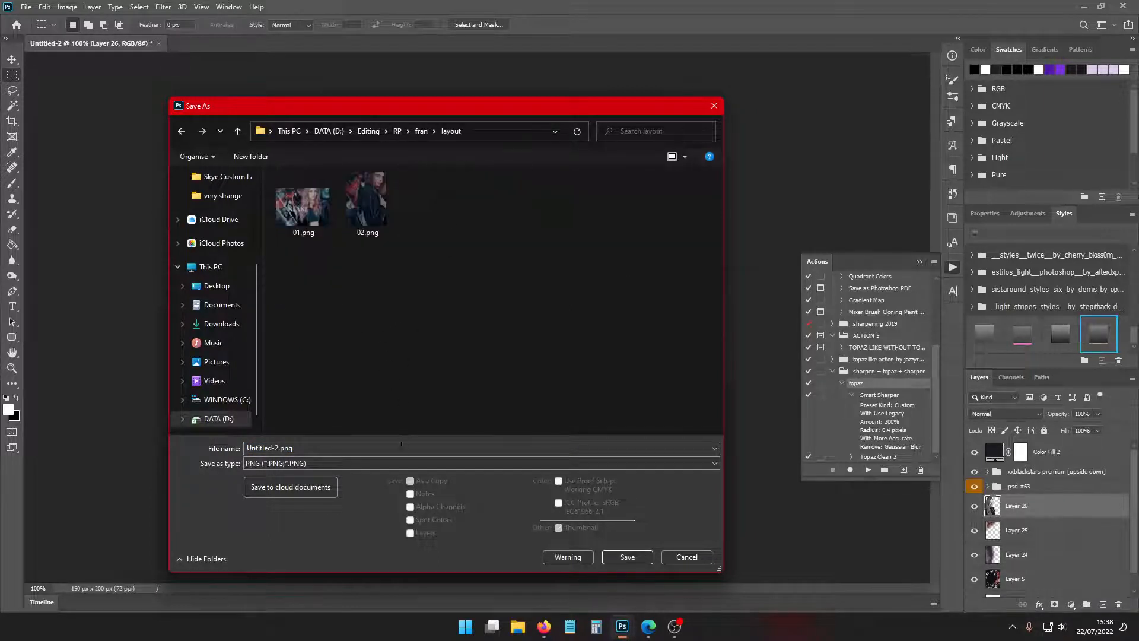
{"action": "left_click", "coordinate": [401, 445]}
{"action": "type", "text": "03"}
{"action": "key", "text": "Return"}
{"action": "left_click", "coordinate": [634, 192]}
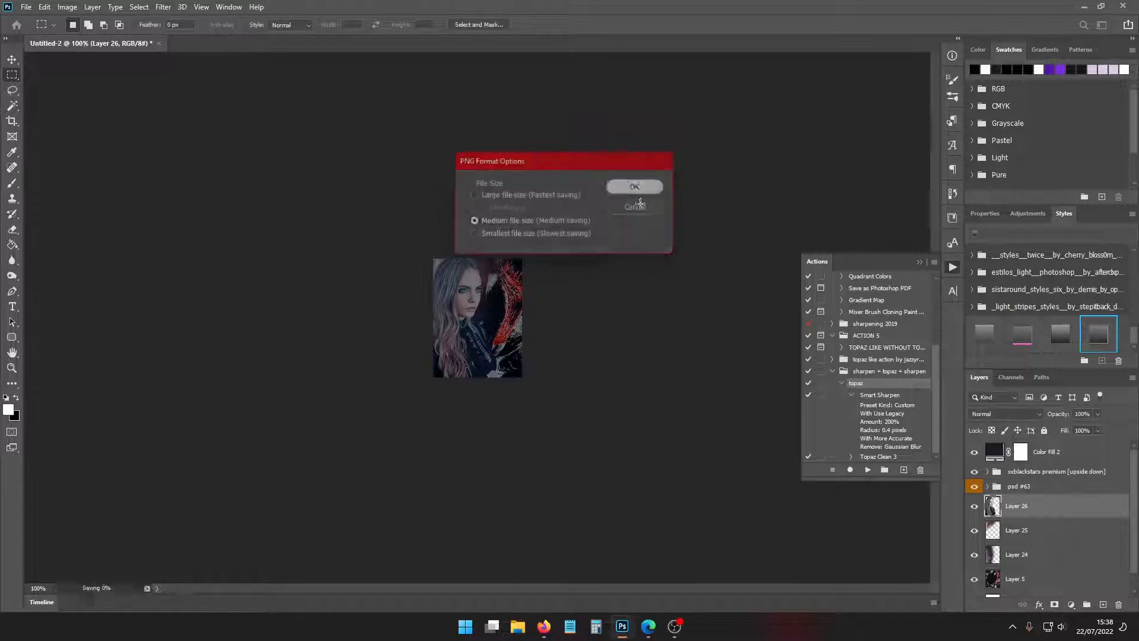
Check the next image placeholder in the SIXTH SENSE profile layout in Firefox and return to Photoshop
{"action": "left_click", "coordinate": [544, 626]}
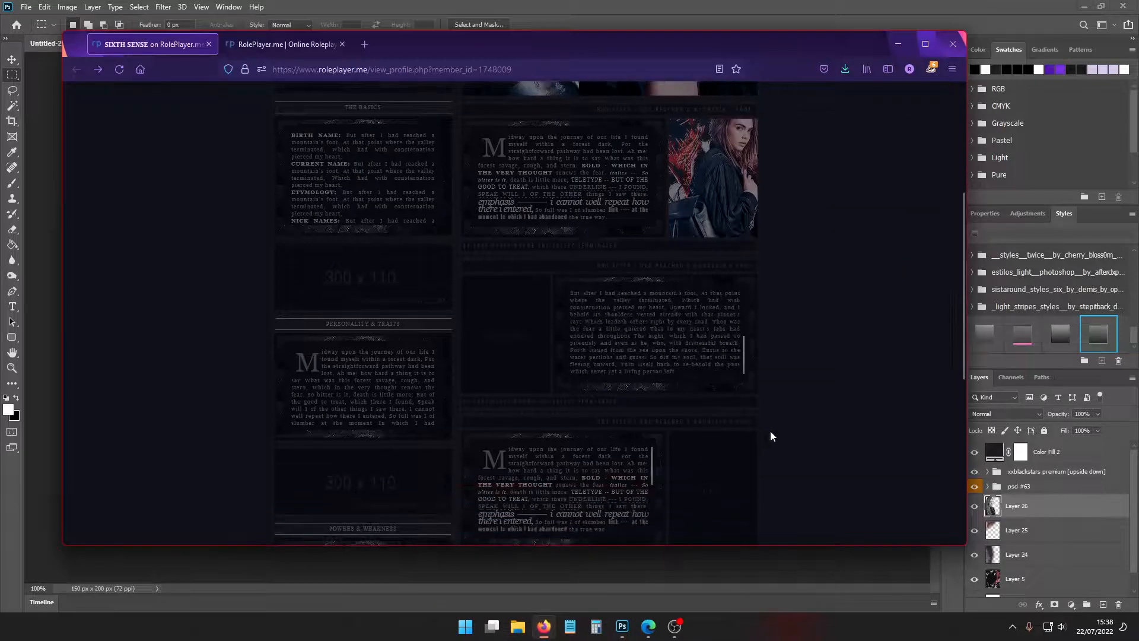
{"action": "left_click", "coordinate": [897, 44]}
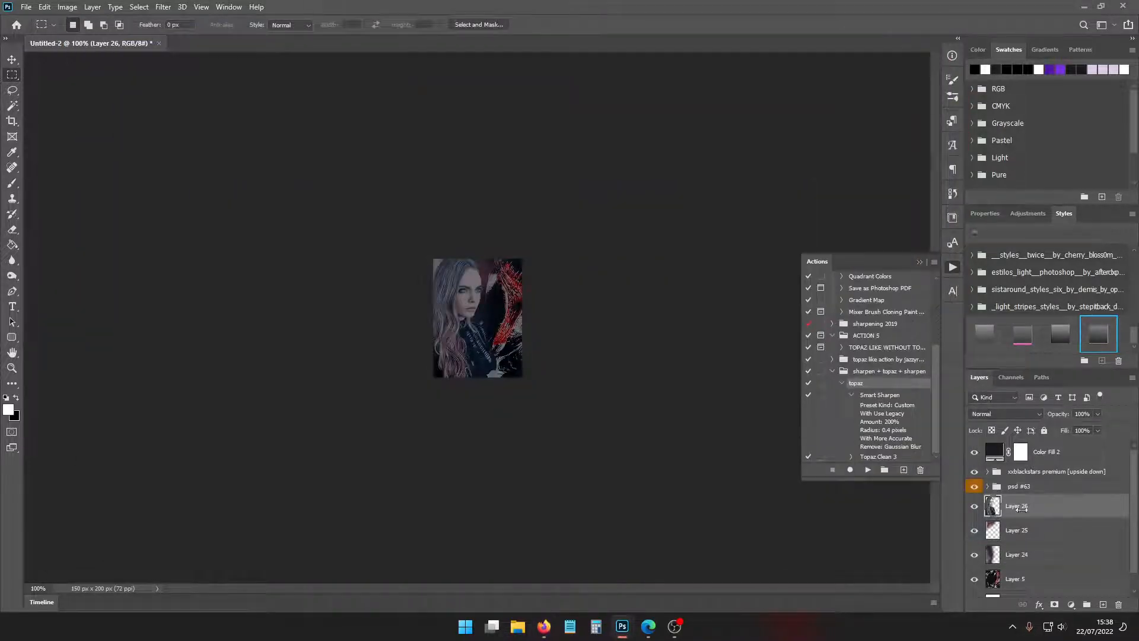
Delete Layer 26, the portrait cutout, from the Untitled-2 document
{"action": "key", "text": "Delete"}
{"action": "left_click", "coordinate": [21, 8]}
{"action": "left_click", "coordinate": [443, 109]}
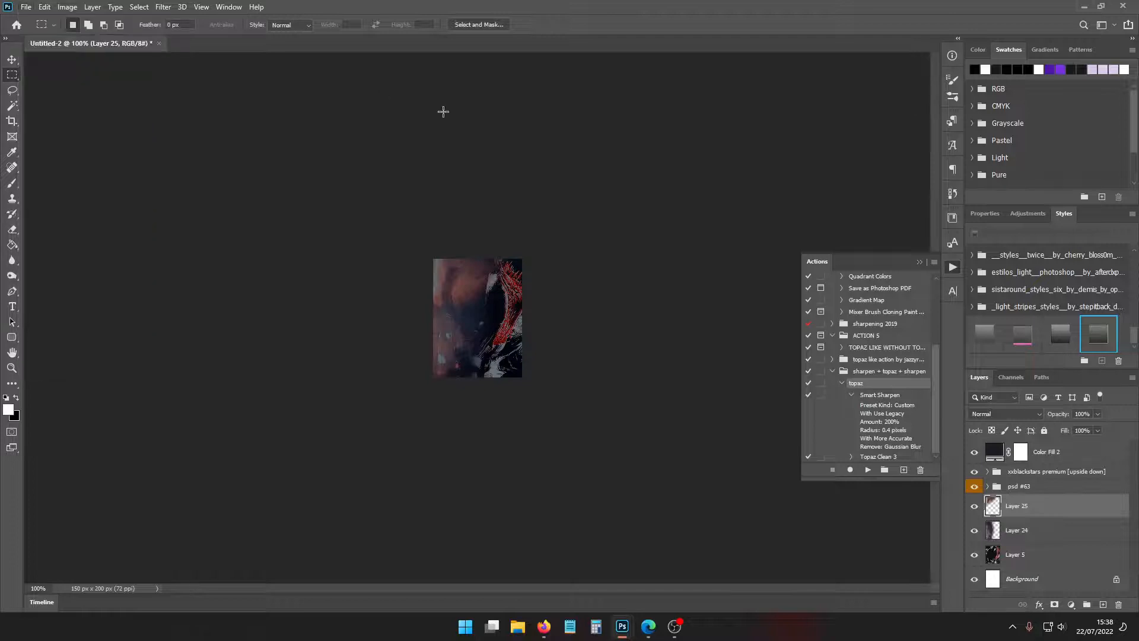
Undo the edits in Untitled-2 back to the unflipped background without the new cutout
{"action": "key", "text": "ctrl+z"}
{"action": "key", "text": "ctrl+z"}
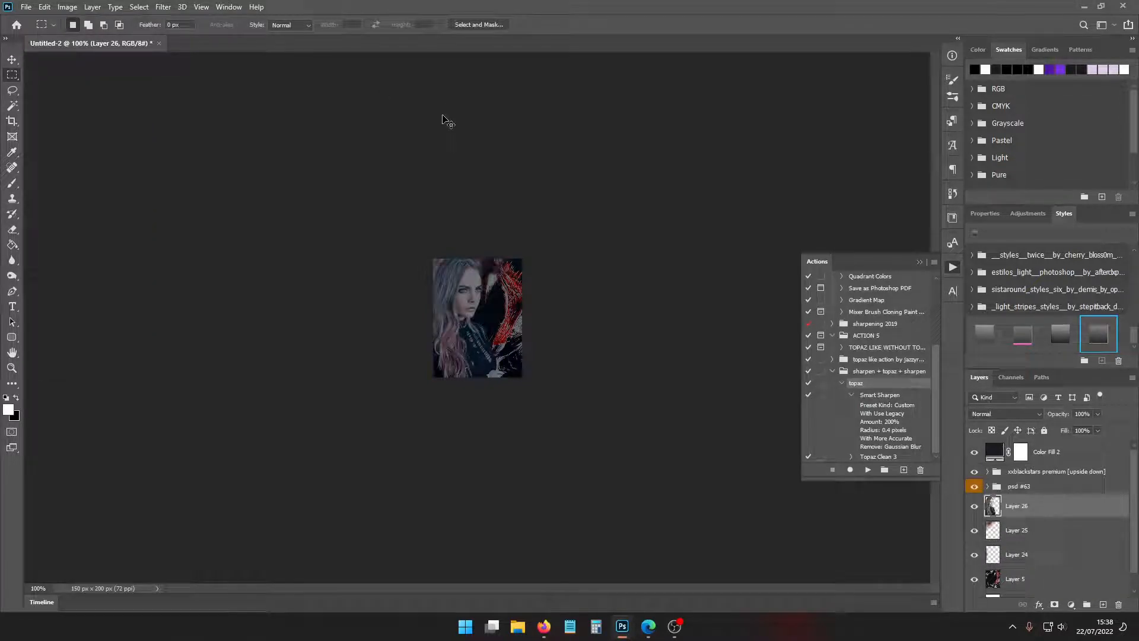
{"action": "key", "text": "ctrl+z"}
{"action": "key", "text": "ctrl+z"}
{"action": "key", "text": "ctrl+z"}
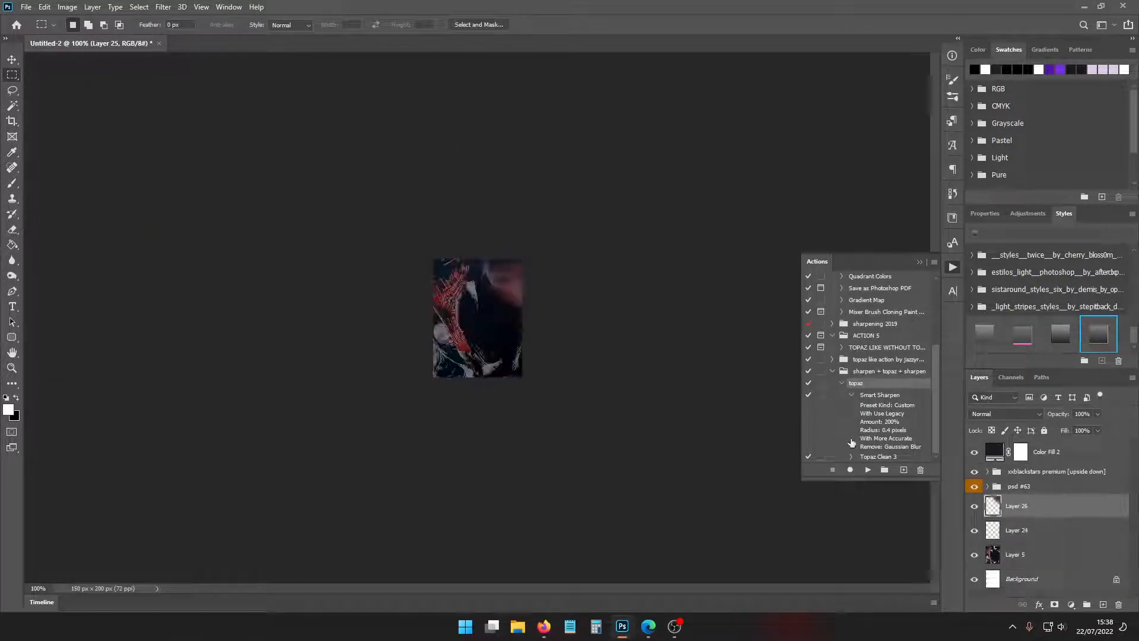
Browse the 006 subfolder of the fran folder for a portrait image to open
{"action": "left_click", "coordinate": [26, 7]}
{"action": "left_click", "coordinate": [39, 40]}
{"action": "left_click", "coordinate": [26, 7]}
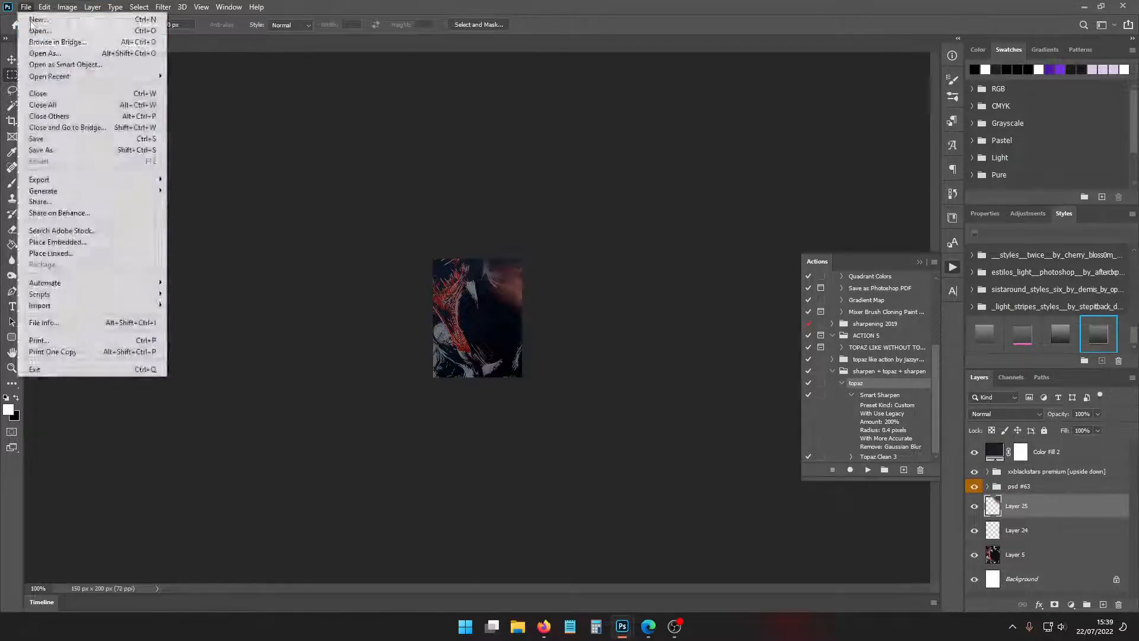
{"action": "left_click", "coordinate": [34, 31]}
{"action": "left_click", "coordinate": [421, 132]}
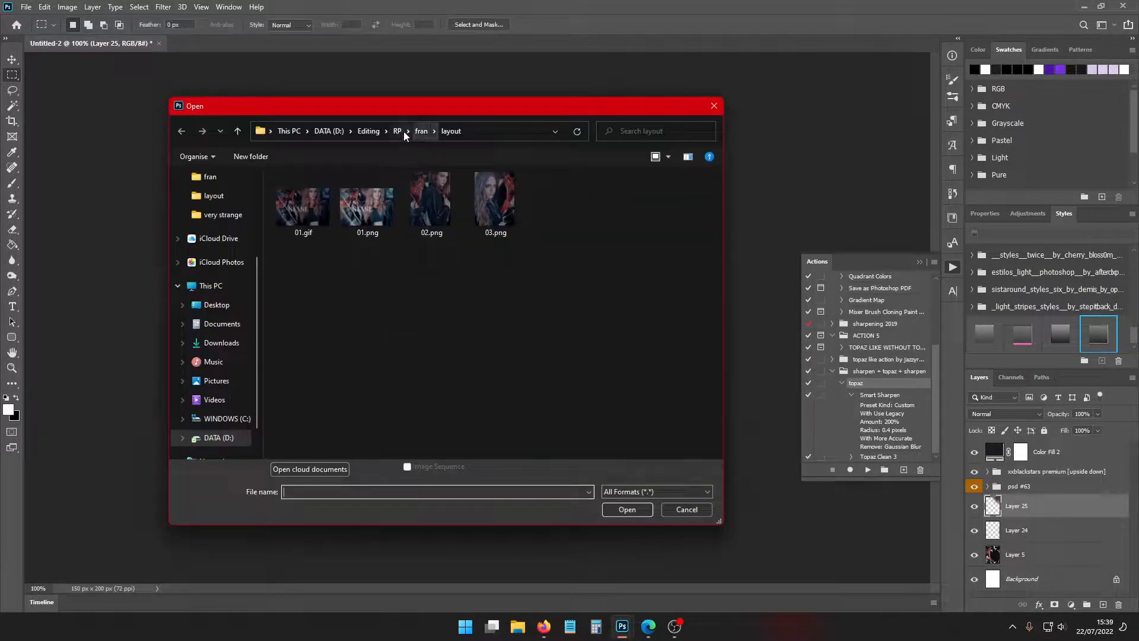
{"action": "double_click", "coordinate": [309, 204]}
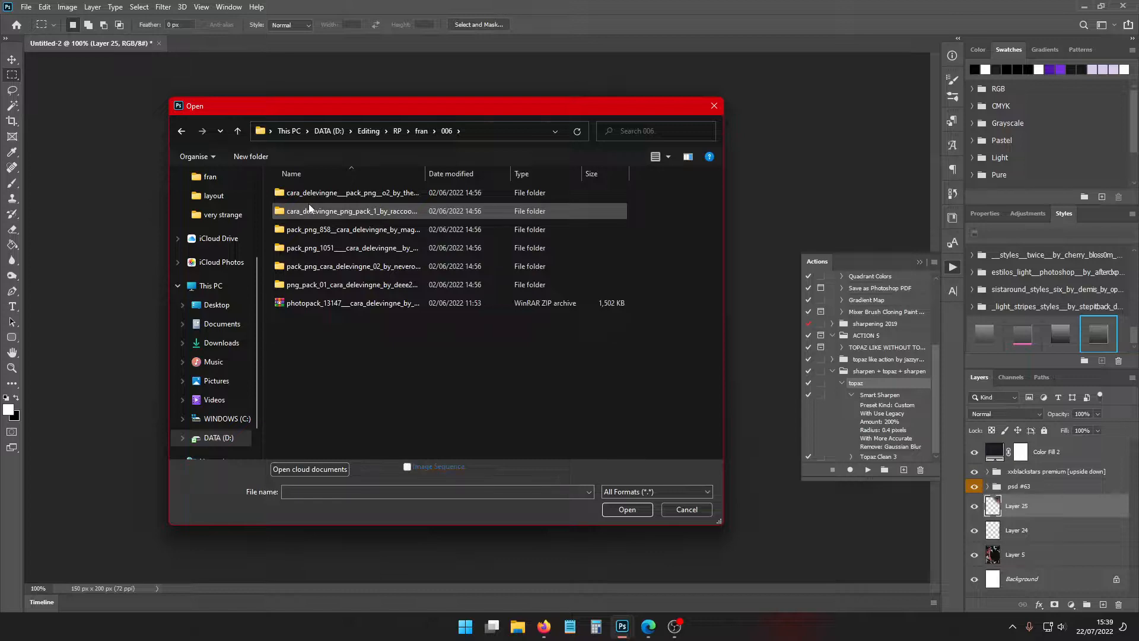
Return to the fran folder and delete the file Enchantress_2.webp
{"action": "left_click", "coordinate": [421, 131]}
{"action": "scroll", "coordinate": [492, 296], "scroll_direction": "down", "scroll_amount": 3}
{"action": "left_click", "coordinate": [492, 238]}
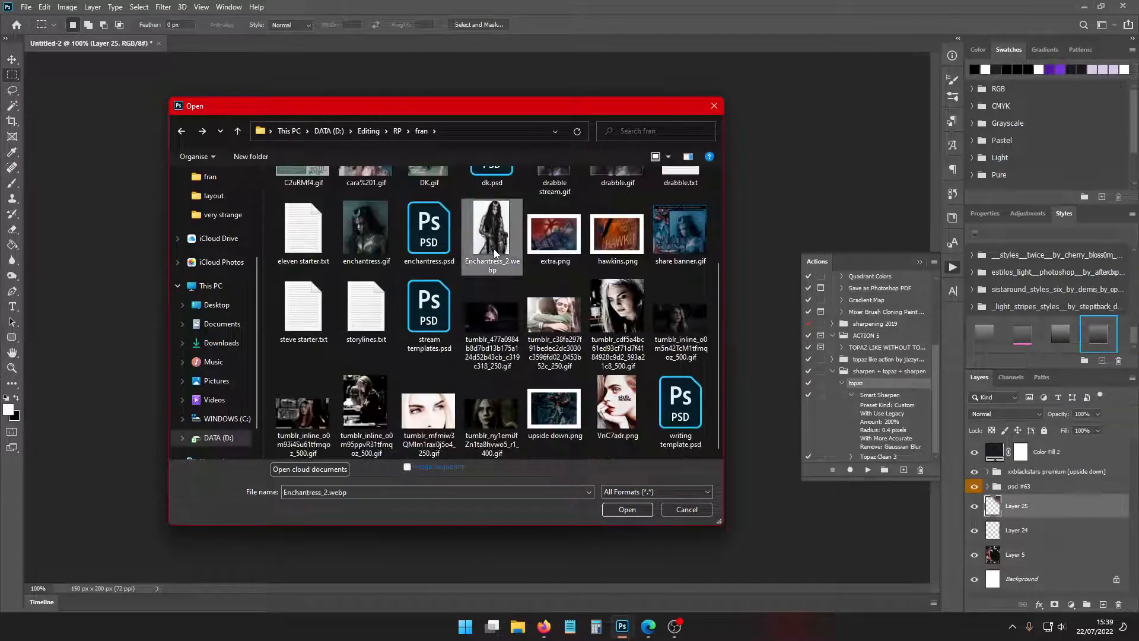
{"action": "scroll", "coordinate": [507, 383], "scroll_direction": "up", "scroll_amount": 3}
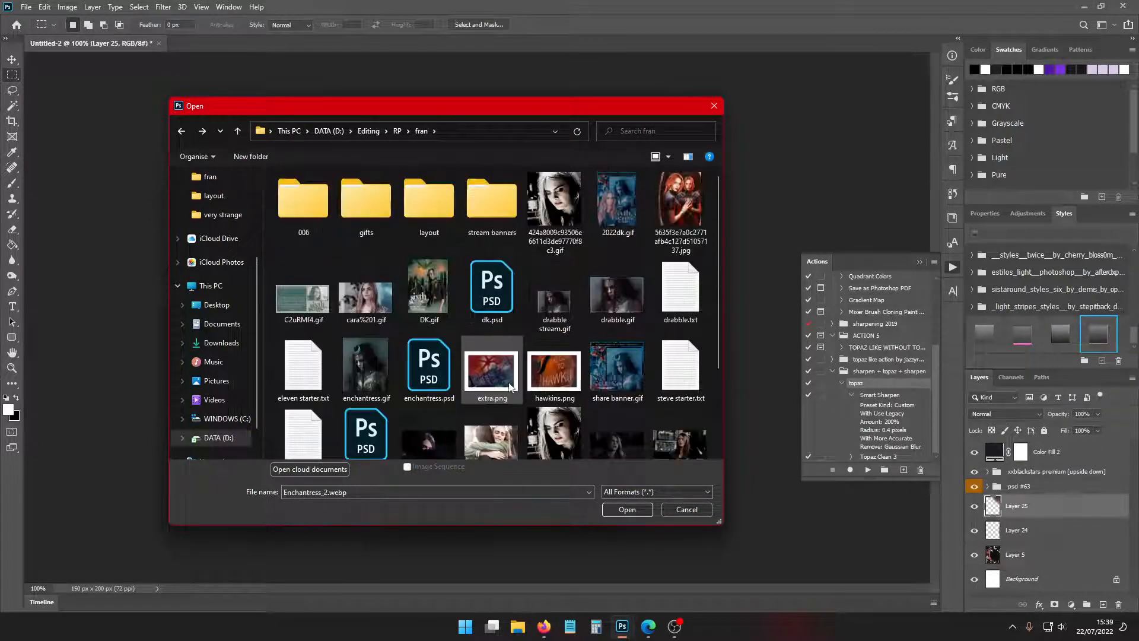
Check the 006 subfolder and the remaining fran images again, and leave the file browser without opening anything
{"action": "double_click", "coordinate": [303, 202]}
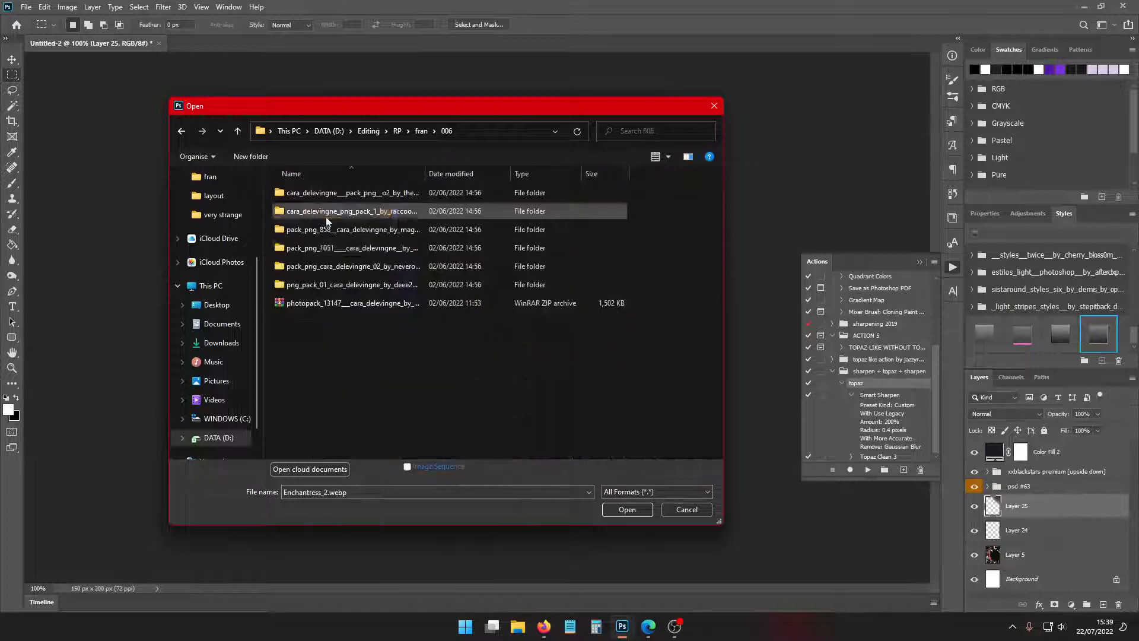
{"action": "key", "text": "alt+Left"}
{"action": "scroll", "coordinate": [449, 307], "scroll_direction": "down", "scroll_amount": 3}
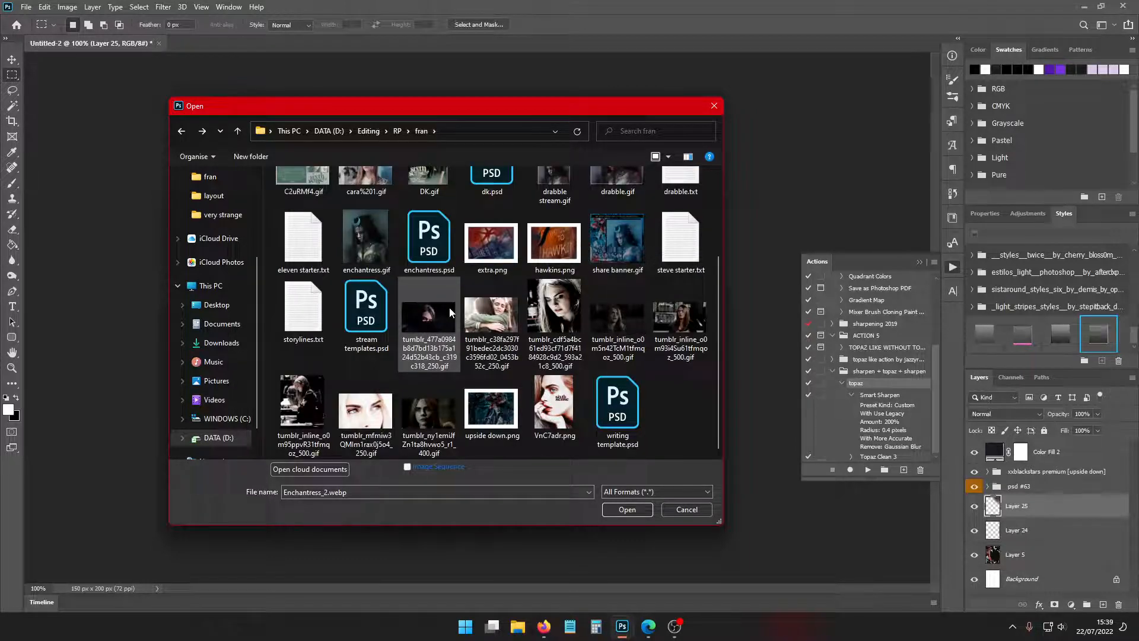
{"action": "left_click", "coordinate": [678, 511]}
Switch to Firefox and search Google Images for "enchantress" in a new tab
{"action": "mouse_move", "coordinate": [544, 625]}
{"action": "left_click", "coordinate": [554, 575]}
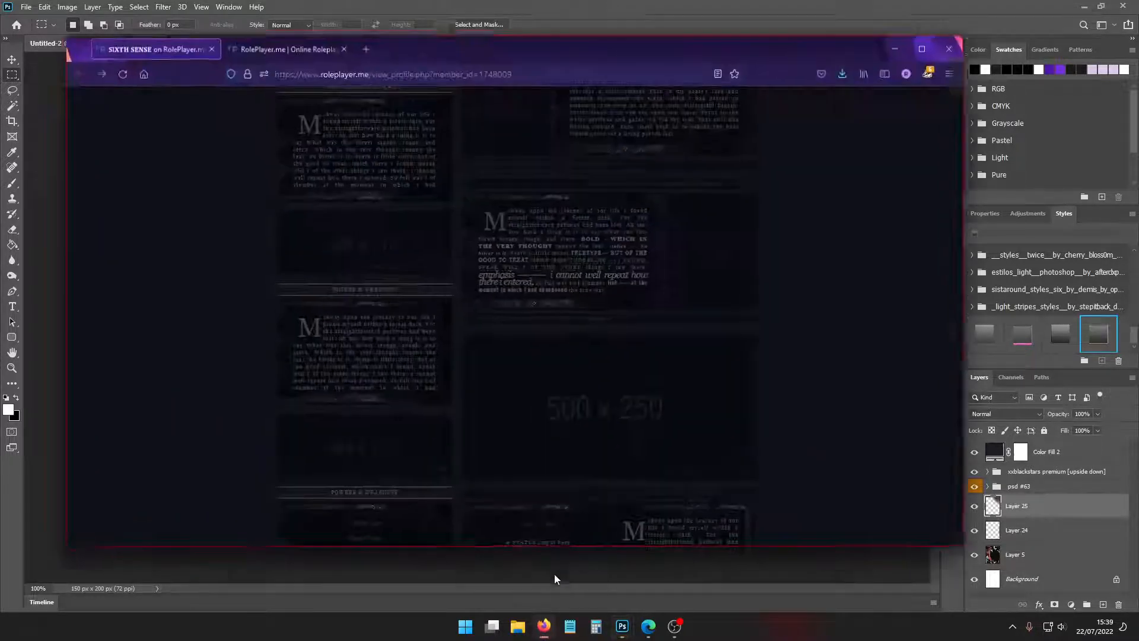
{"action": "left_click", "coordinate": [366, 43]}
{"action": "type", "text": "en"}
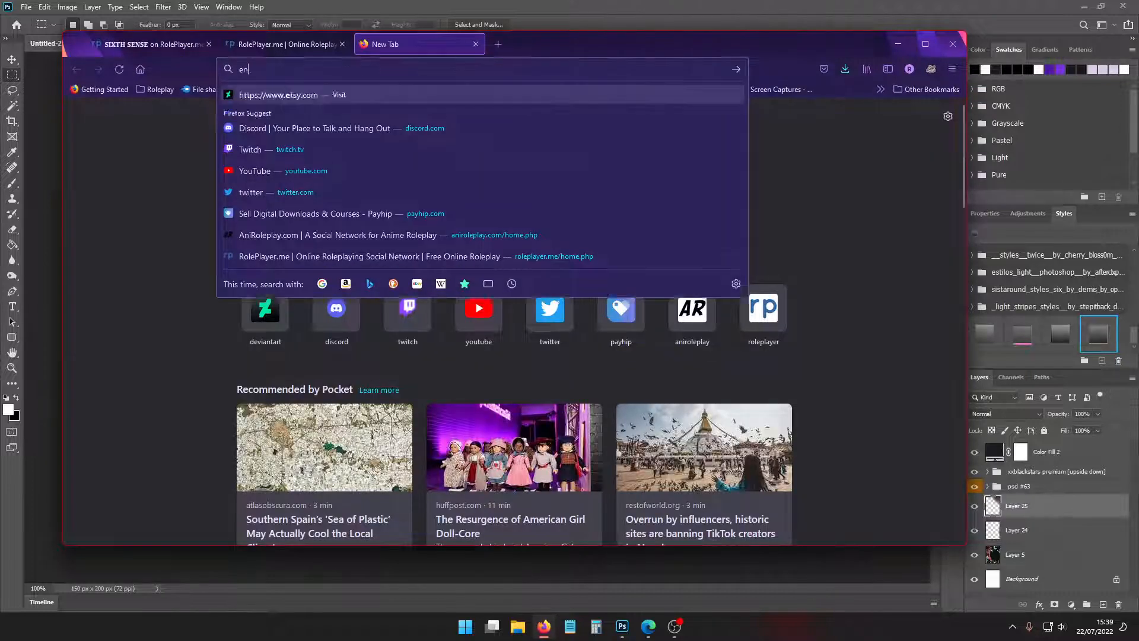
{"action": "type", "text": "chantress"}
{"action": "key", "text": "Return"}
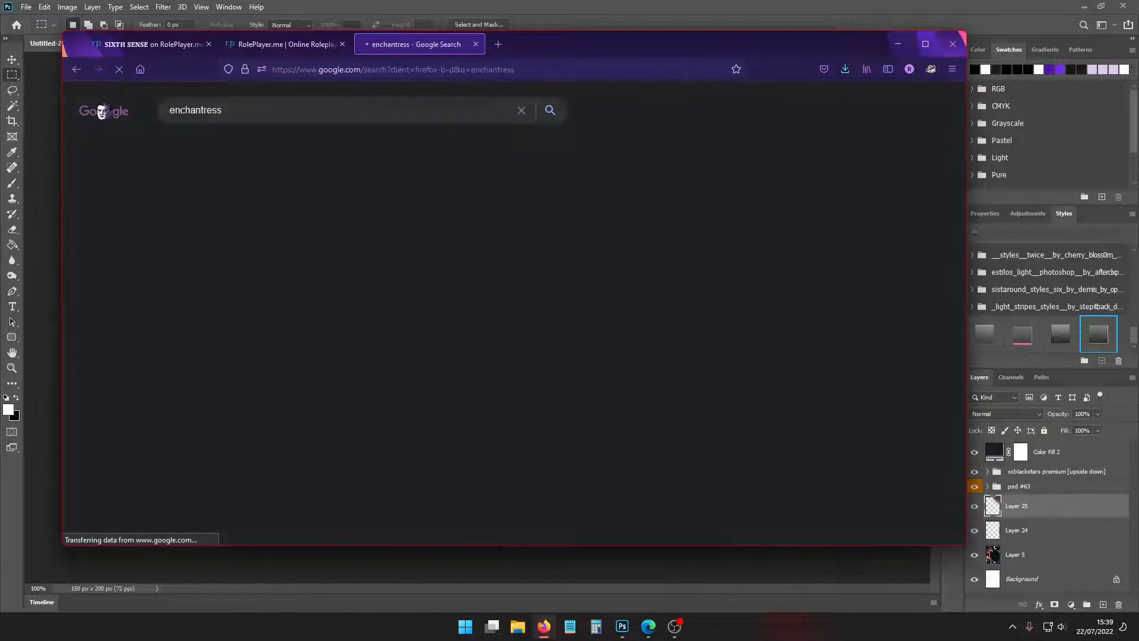
{"action": "left_click", "coordinate": [225, 147]}
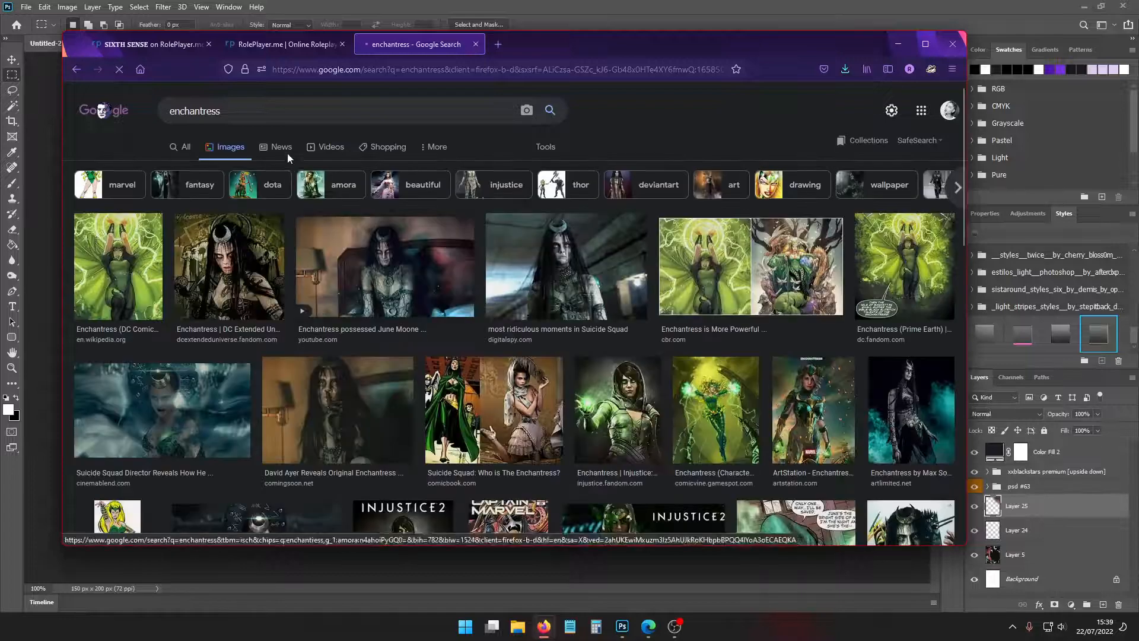
Go to cara-delevingne.com and open its photo gallery
{"action": "left_click", "coordinate": [278, 110]}
{"action": "key", "text": "ctrl+l"}
{"action": "type", "text": "cara-delevingne.com/"}
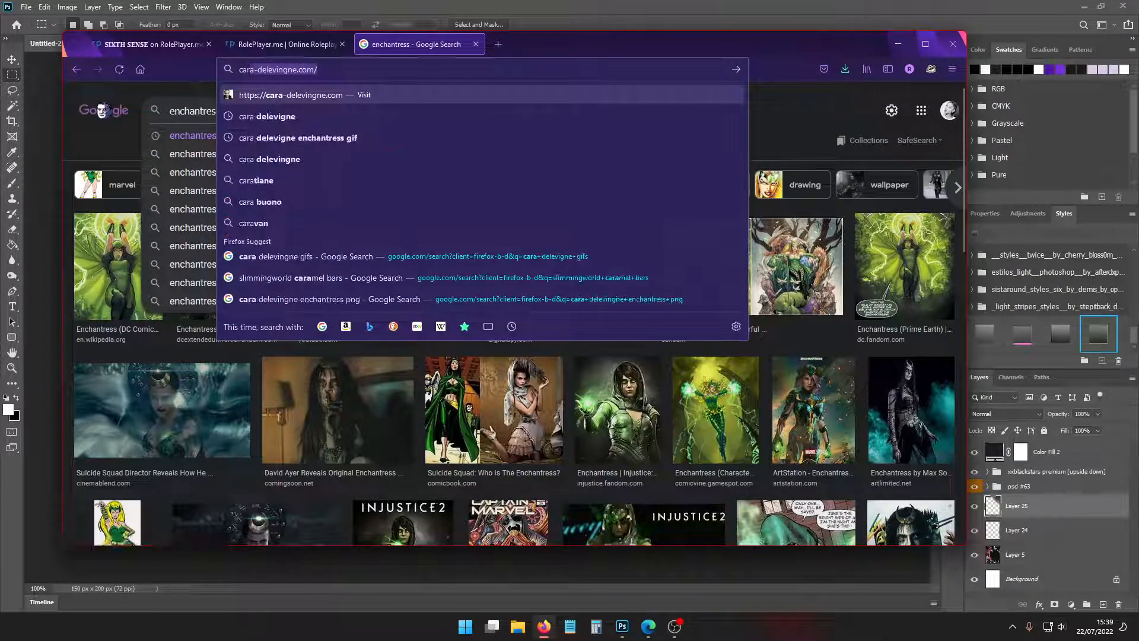
{"action": "key", "text": "Return"}
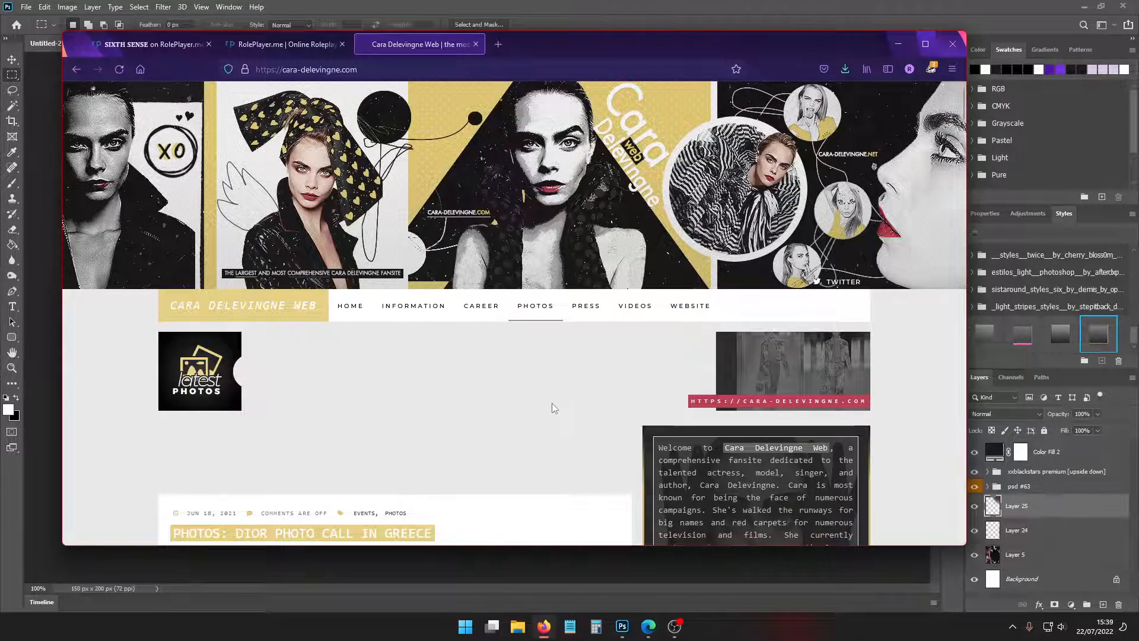
{"action": "scroll", "coordinate": [537, 344], "scroll_direction": "down", "scroll_amount": 3}
{"action": "scroll", "coordinate": [541, 365], "scroll_direction": "down", "scroll_amount": 6}
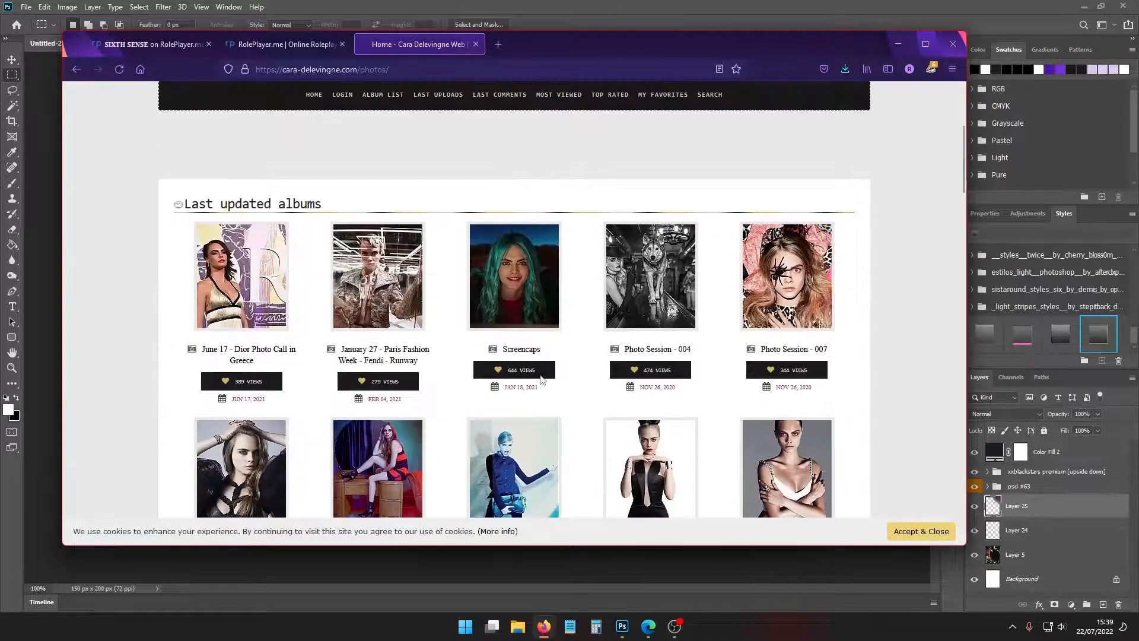
Open the Film Productions category and its Suicide Squad stills album
{"action": "scroll", "coordinate": [539, 377], "scroll_direction": "down", "scroll_amount": 6}
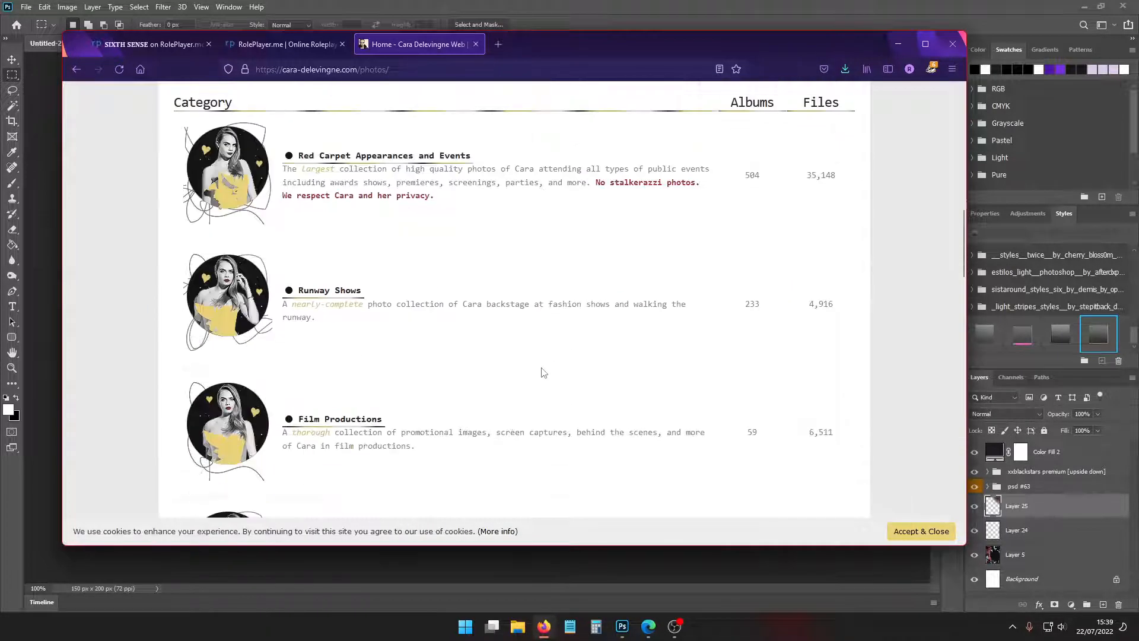
{"action": "scroll", "coordinate": [542, 373], "scroll_direction": "down", "scroll_amount": 5}
{"action": "scroll", "coordinate": [542, 371], "scroll_direction": "down", "scroll_amount": 10}
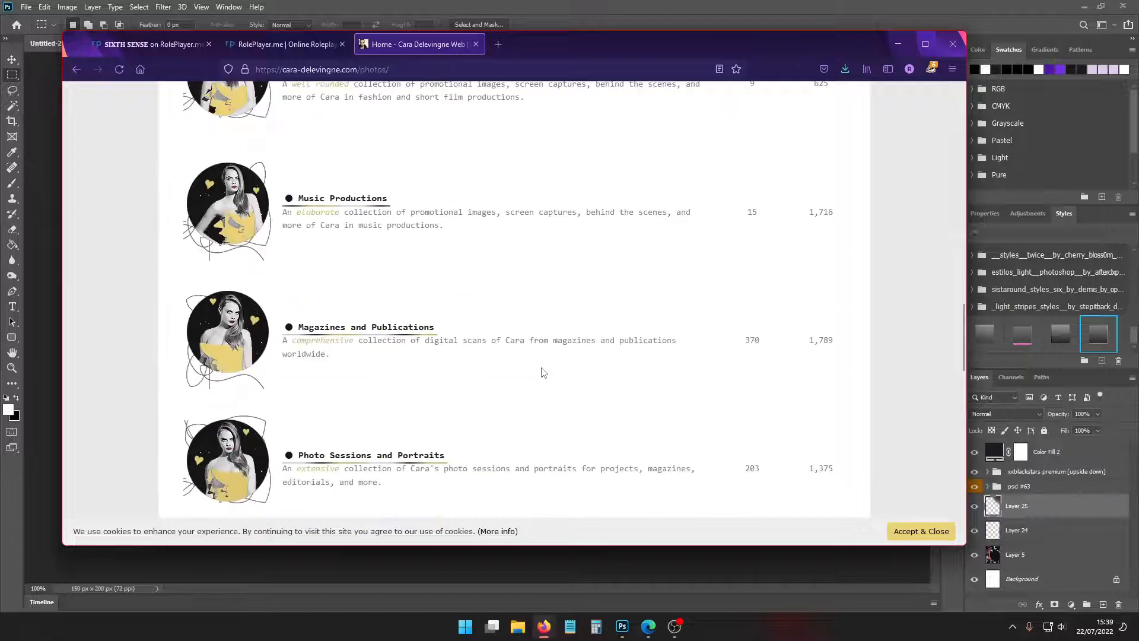
{"action": "scroll", "coordinate": [542, 368], "scroll_direction": "up", "scroll_amount": 10}
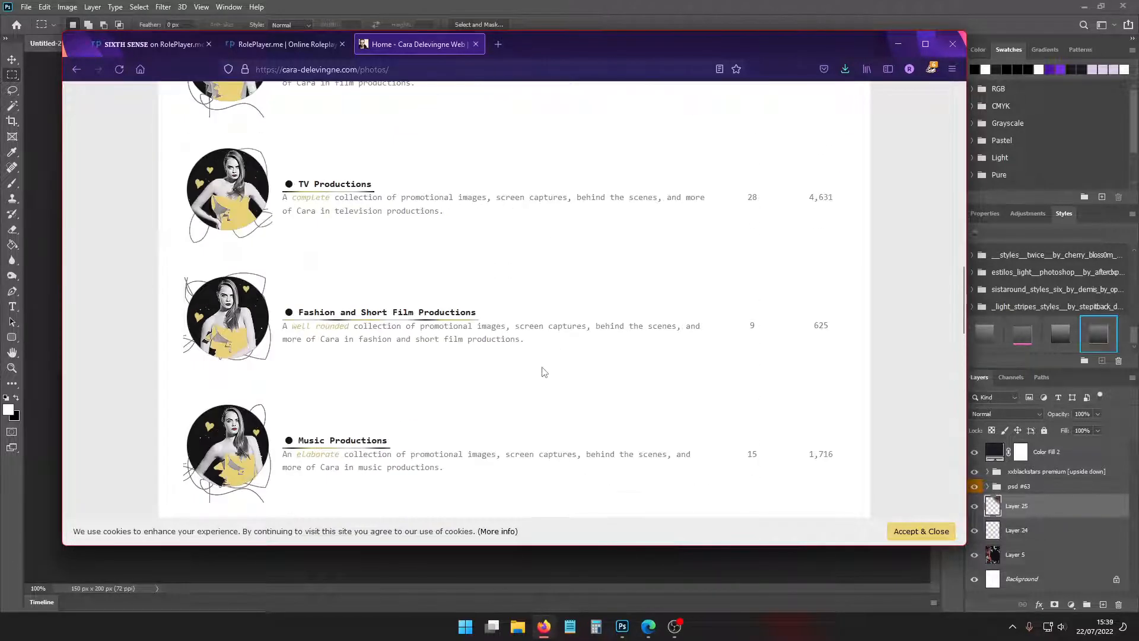
{"action": "left_click", "coordinate": [252, 302]}
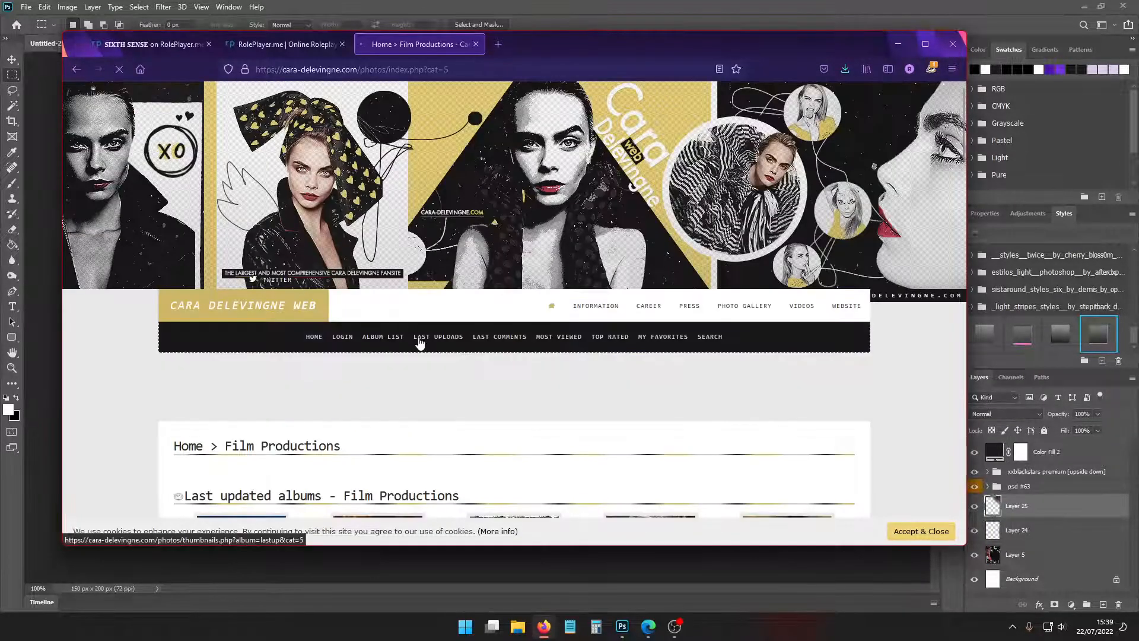
{"action": "scroll", "coordinate": [419, 337], "scroll_direction": "down", "scroll_amount": 5}
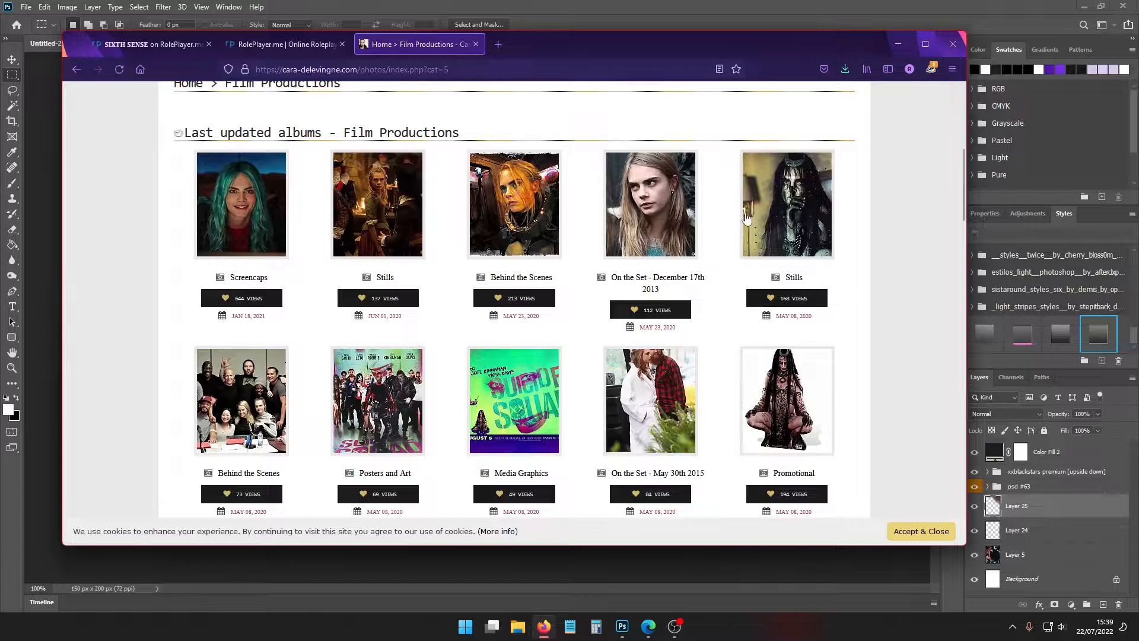
{"action": "left_click", "coordinate": [746, 219]}
Open the second Suicide Squad still in a new tab and look over the rest of the album
{"action": "scroll", "coordinate": [516, 259], "scroll_direction": "down", "scroll_amount": 4}
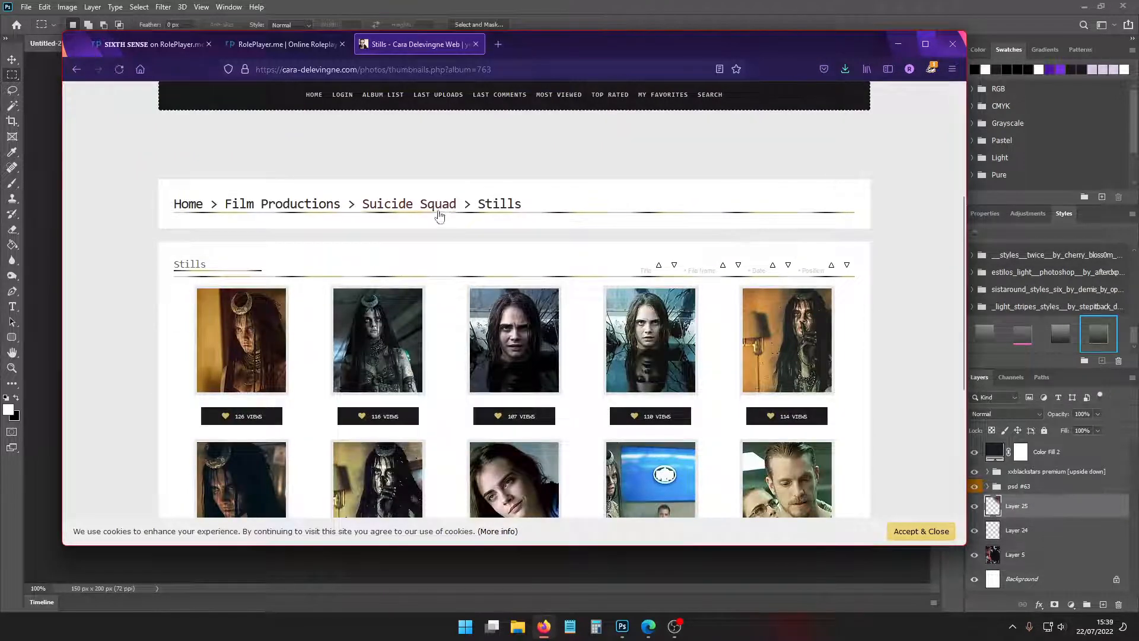
{"action": "scroll", "coordinate": [415, 237], "scroll_direction": "down", "scroll_amount": 1}
{"action": "middle_click", "coordinate": [379, 261]}
{"action": "scroll", "coordinate": [403, 279], "scroll_direction": "down", "scroll_amount": 2}
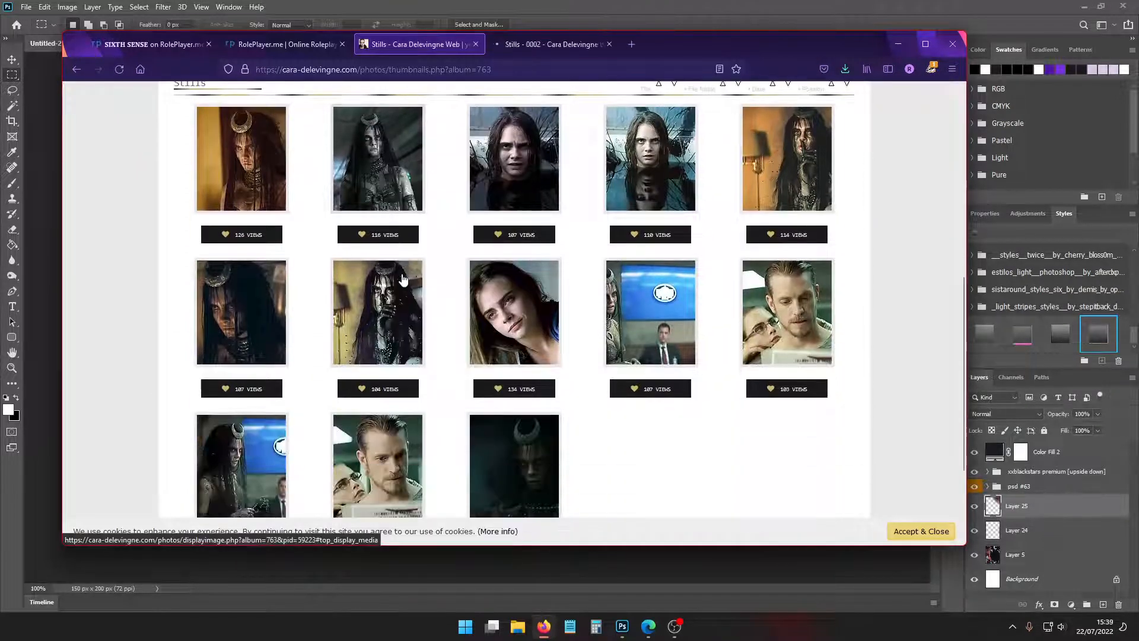
{"action": "scroll", "coordinate": [409, 264], "scroll_direction": "up", "scroll_amount": 4}
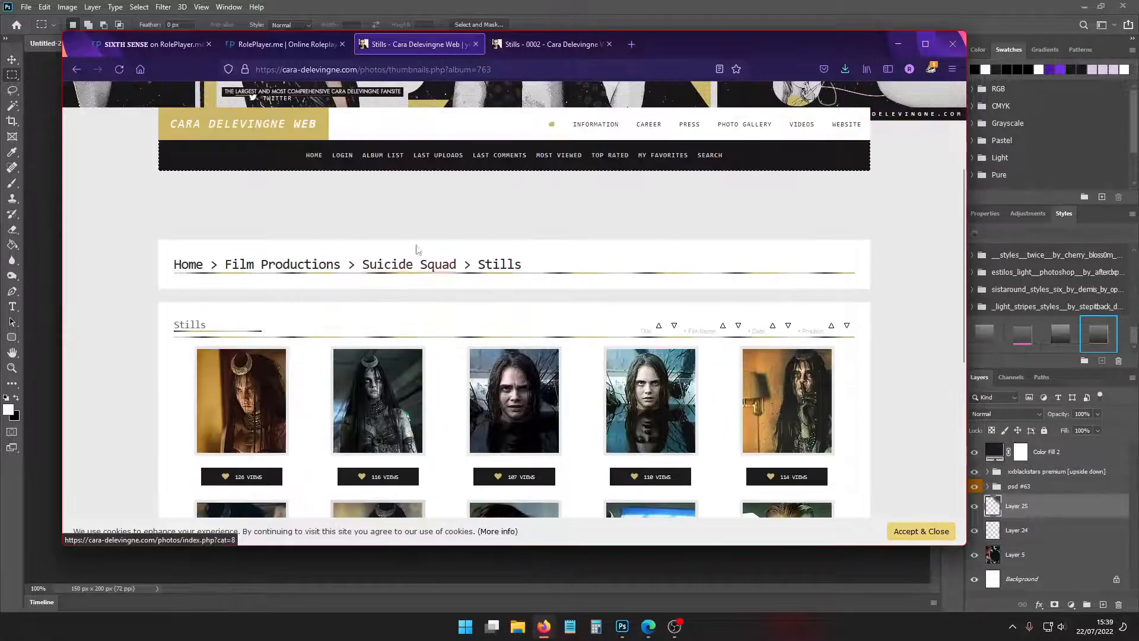
Open the Promotional album of Suicide Squad and load its fifth image in a new tab
{"action": "left_click", "coordinate": [436, 268]}
{"action": "scroll", "coordinate": [516, 337], "scroll_direction": "down", "scroll_amount": 6}
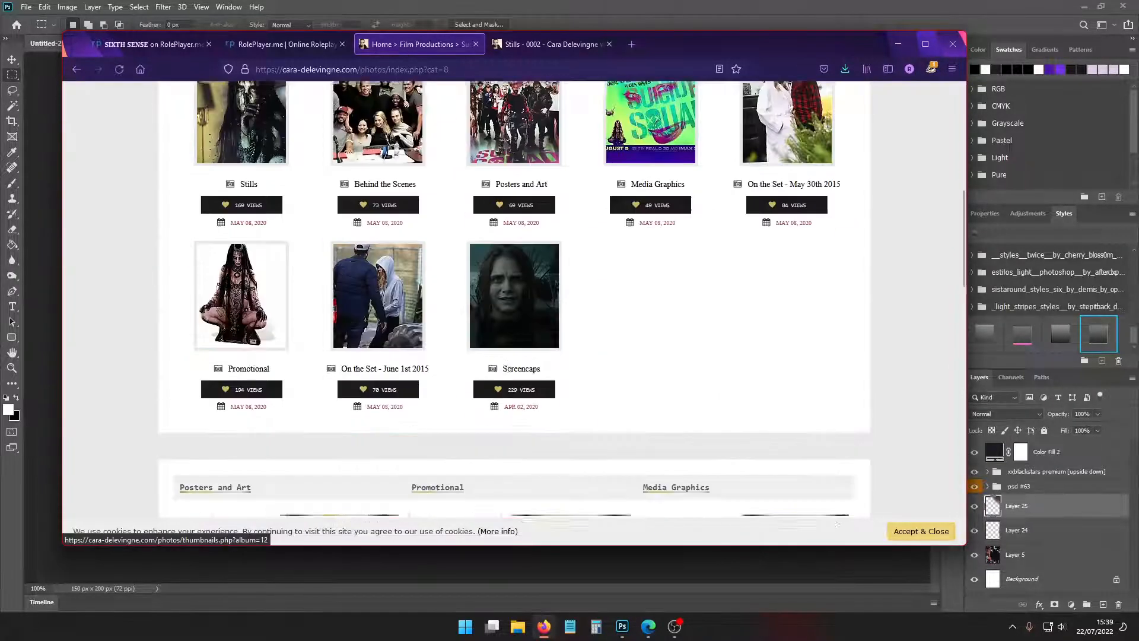
{"action": "scroll", "coordinate": [516, 337], "scroll_direction": "down", "scroll_amount": 4}
{"action": "left_click", "coordinate": [457, 306]}
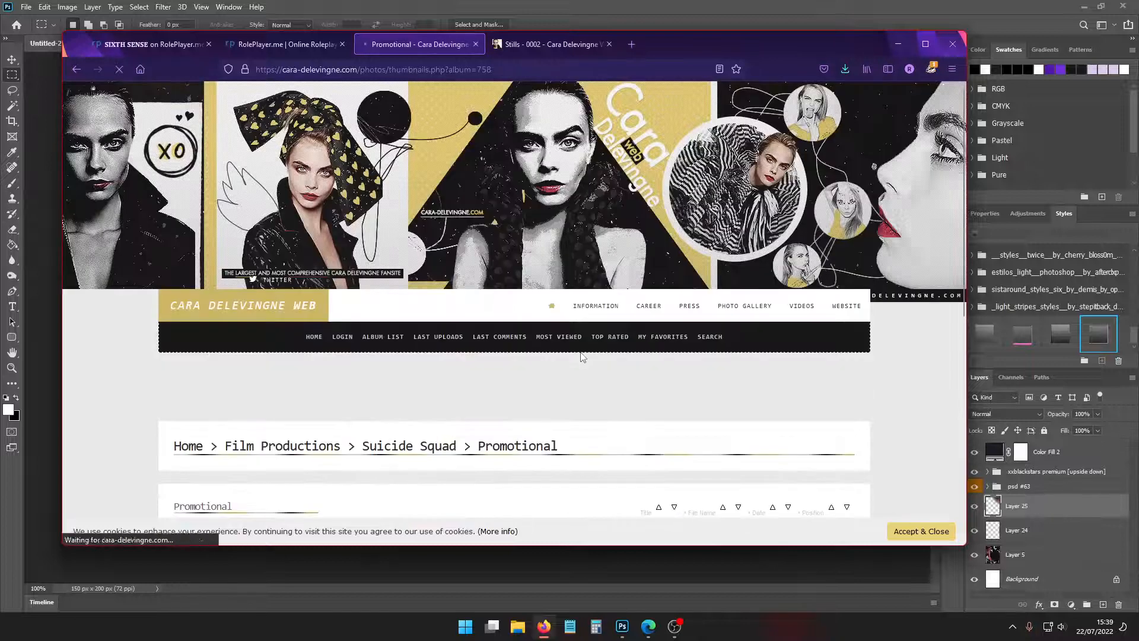
{"action": "scroll", "coordinate": [583, 357], "scroll_direction": "down", "scroll_amount": 4}
{"action": "scroll", "coordinate": [583, 358], "scroll_direction": "down", "scroll_amount": 2}
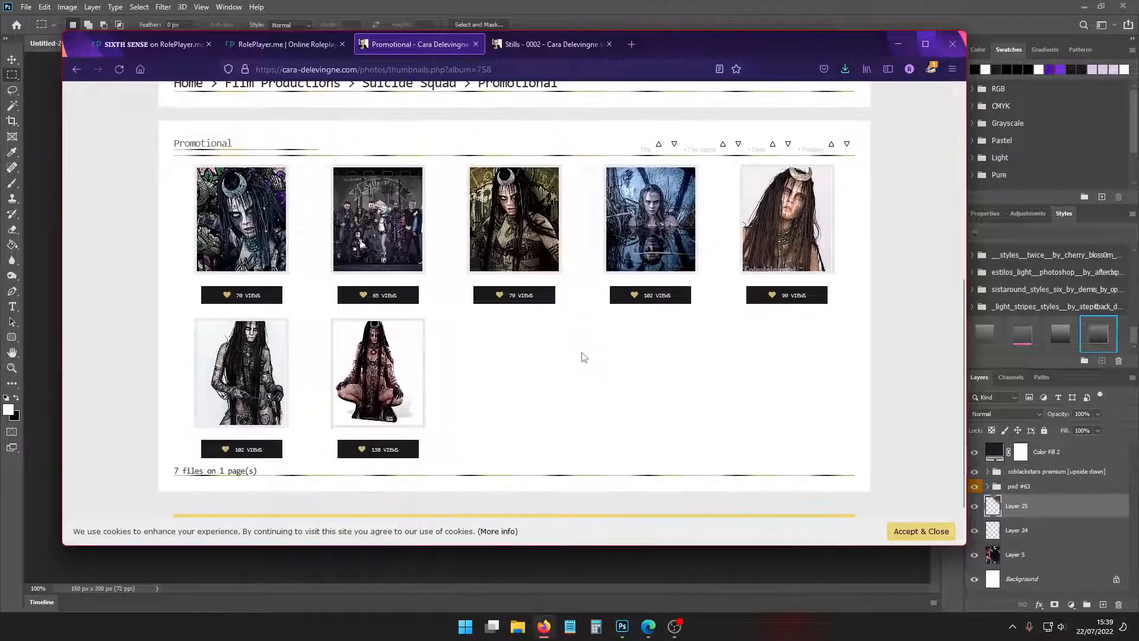
{"action": "right_click", "coordinate": [774, 210]}
{"action": "left_click", "coordinate": [798, 218]}
Close the Stills tab, copy the fifth promotional image and return to Photoshop
{"action": "left_click", "coordinate": [539, 45]}
{"action": "left_click", "coordinate": [599, 68]}
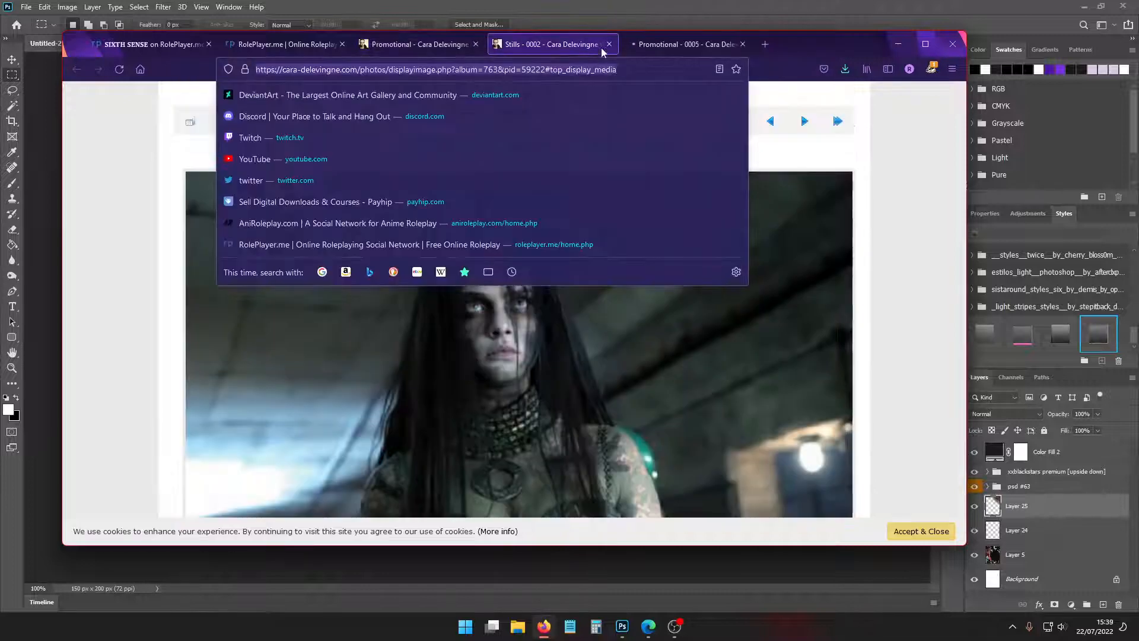
{"action": "left_click", "coordinate": [608, 45]}
{"action": "right_click", "coordinate": [535, 250]}
{"action": "left_click", "coordinate": [563, 297]}
{"action": "left_click", "coordinate": [54, 295]}
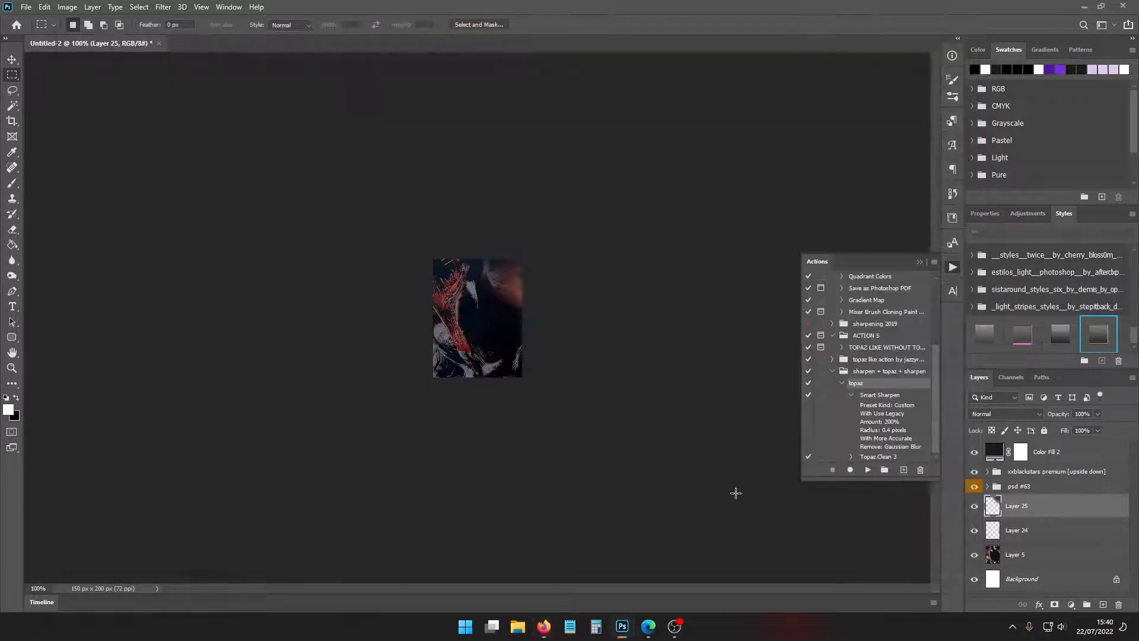
Paste the copied portrait into Untitled-2 as a new layer, scale it to about 42% and position it to cover the canvas
{"action": "key", "text": "ctrl+v"}
{"action": "key", "text": "ctrl+t"}
{"action": "left_click_drag", "start_coordinate": [559, 408], "coordinate": [525, 297]}
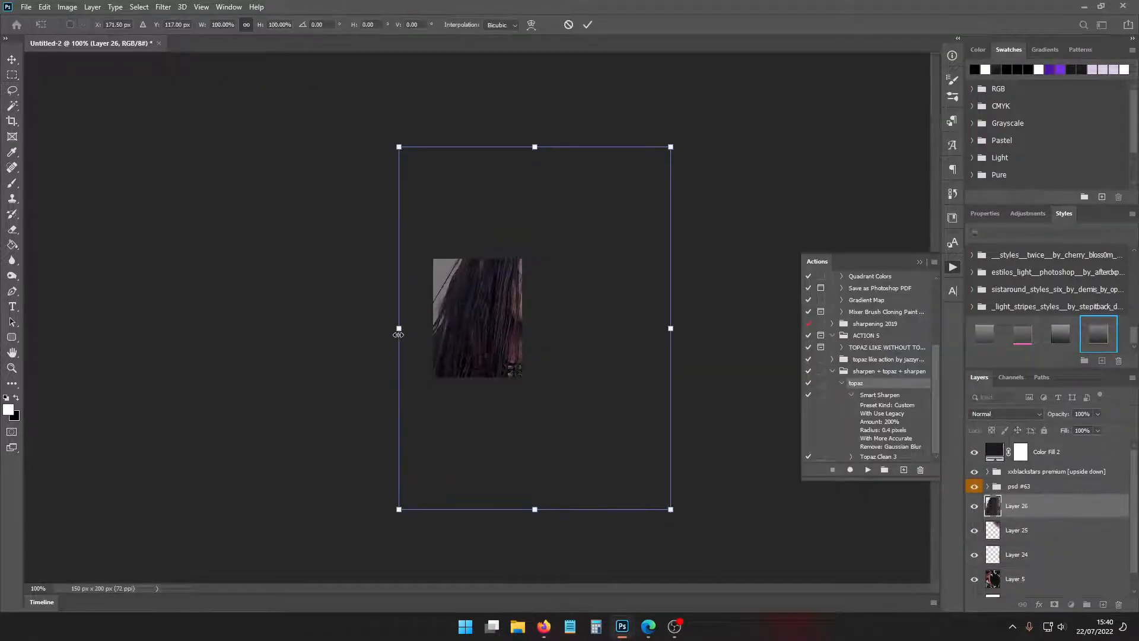
{"action": "left_click_drag", "start_coordinate": [399, 328], "coordinate": [513, 328]}
{"action": "left_click_drag", "start_coordinate": [589, 359], "coordinate": [485, 362]}
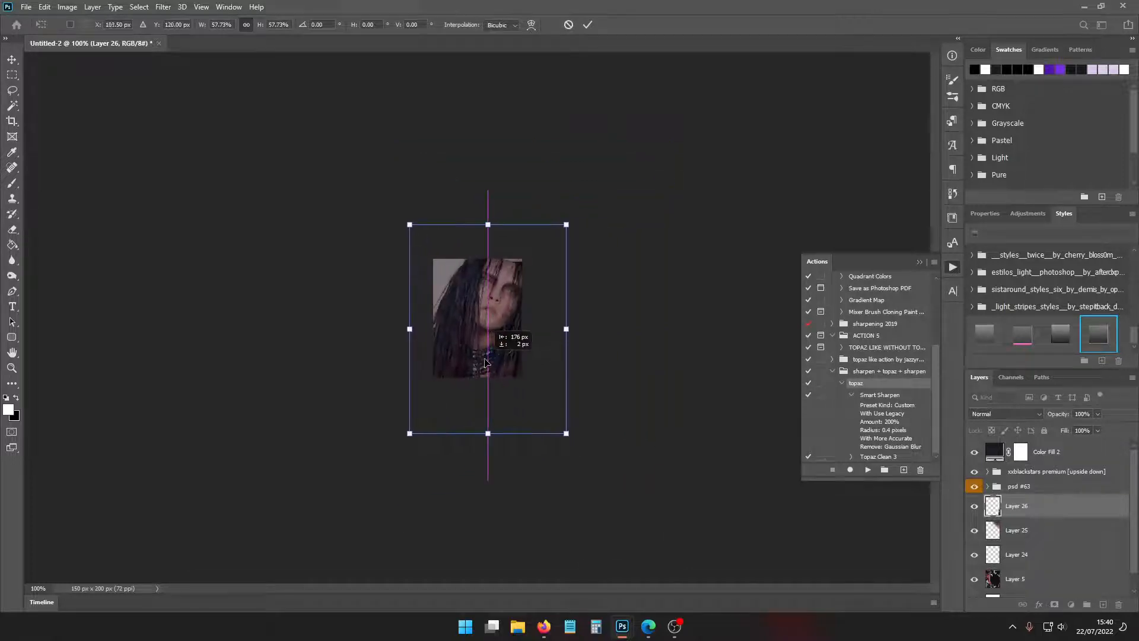
{"action": "left_click_drag", "start_coordinate": [497, 428], "coordinate": [498, 372]}
{"action": "key", "text": "Return"}
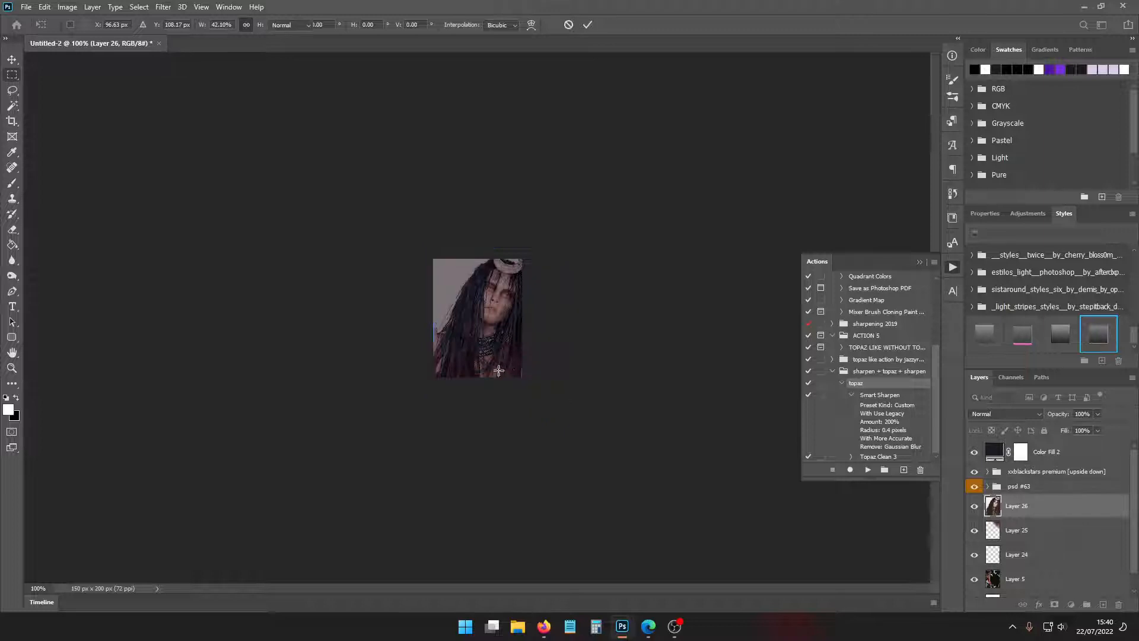
Erase the plain backdrop beside the hair and shoulder on the pasted portrait layer with a 15 px eraser
{"action": "key", "text": "ctrl+plus"}
{"action": "key", "text": "ctrl+plus"}
{"action": "key", "text": "ctrl+plus"}
{"action": "left_click", "coordinate": [13, 228]}
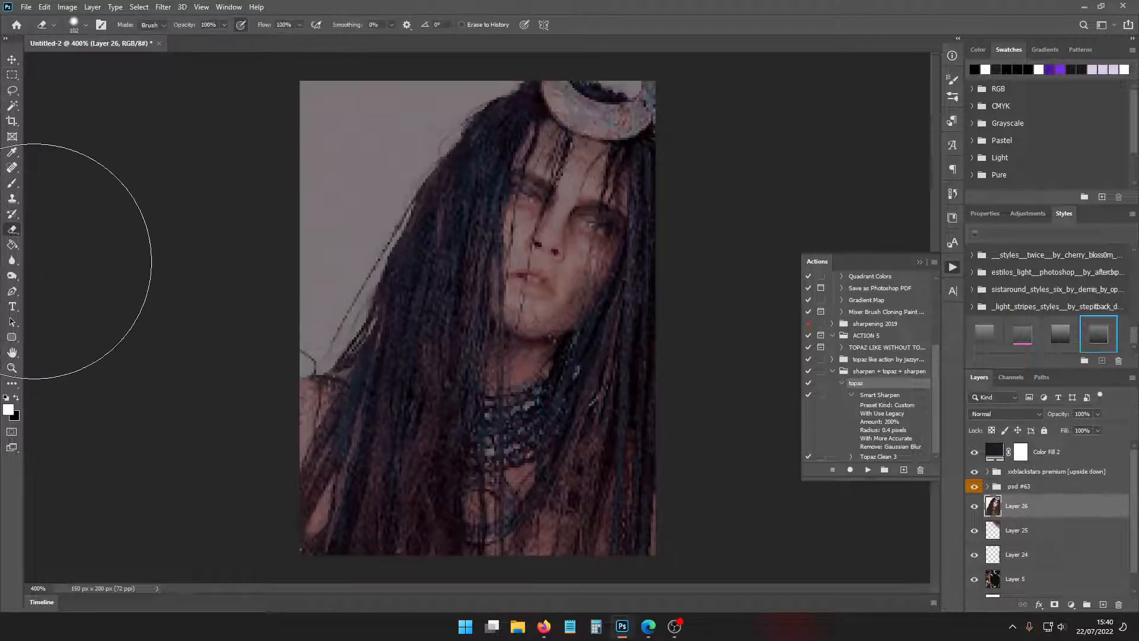
{"action": "left_click", "coordinate": [85, 25]}
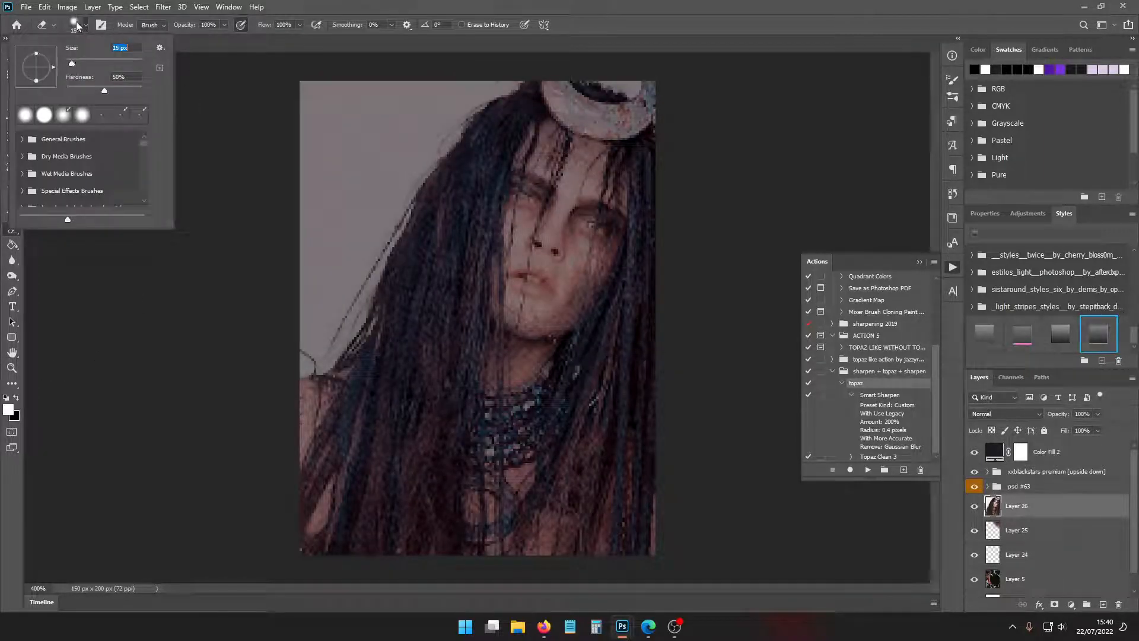
{"action": "key", "text": "Return"}
{"action": "right_click", "coordinate": [13, 107]}
{"action": "left_click", "coordinate": [56, 107]}
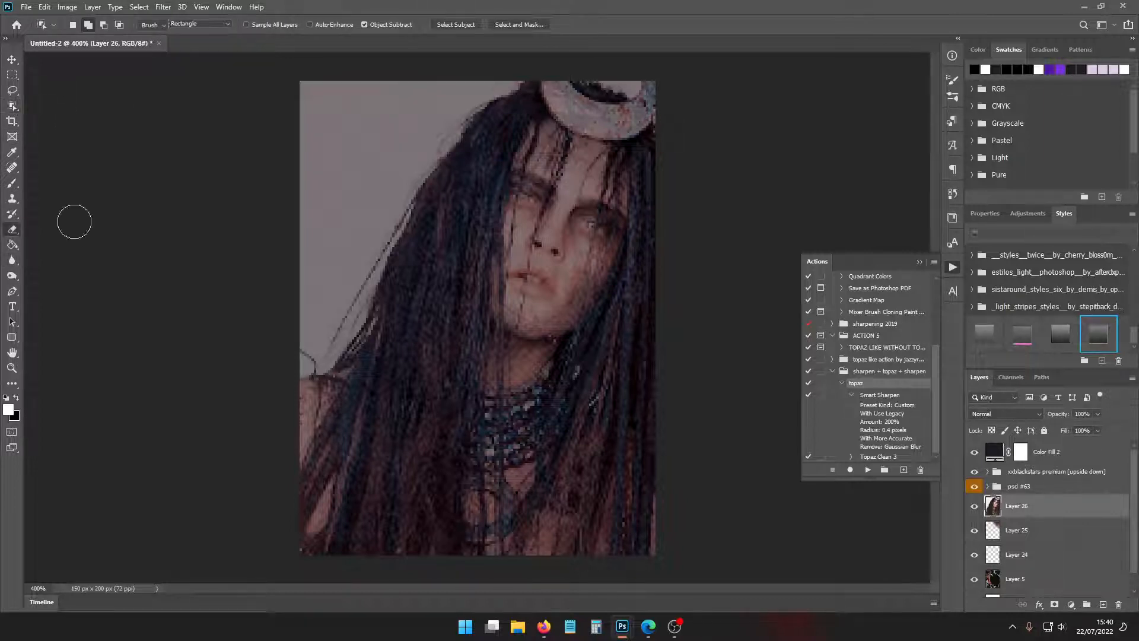
{"action": "key", "text": "e"}
{"action": "mouse_move", "coordinate": [74, 222]}
{"action": "left_mouse_down"}
{"action": "mouse_move", "coordinate": [265, 147]}
{"action": "mouse_move", "coordinate": [293, 155]}
{"action": "mouse_move", "coordinate": [287, 179]}
{"action": "mouse_move", "coordinate": [302, 207]}
{"action": "mouse_move", "coordinate": [276, 235]}
{"action": "mouse_move", "coordinate": [313, 153]}
{"action": "mouse_move", "coordinate": [381, 105]}
{"action": "mouse_move", "coordinate": [513, 66]}
{"action": "mouse_move", "coordinate": [418, 169]}
{"action": "mouse_move", "coordinate": [351, 345]}
{"action": "mouse_move", "coordinate": [329, 354]}
{"action": "mouse_move", "coordinate": [296, 356]}
{"action": "mouse_move", "coordinate": [327, 353]}
{"action": "mouse_move", "coordinate": [301, 336]}
{"action": "mouse_move", "coordinate": [303, 311]}
{"action": "mouse_move", "coordinate": [344, 260]}
{"action": "mouse_move", "coordinate": [345, 203]}
{"action": "mouse_move", "coordinate": [311, 245]}
{"action": "mouse_move", "coordinate": [426, 129]}
{"action": "left_mouse_up"}
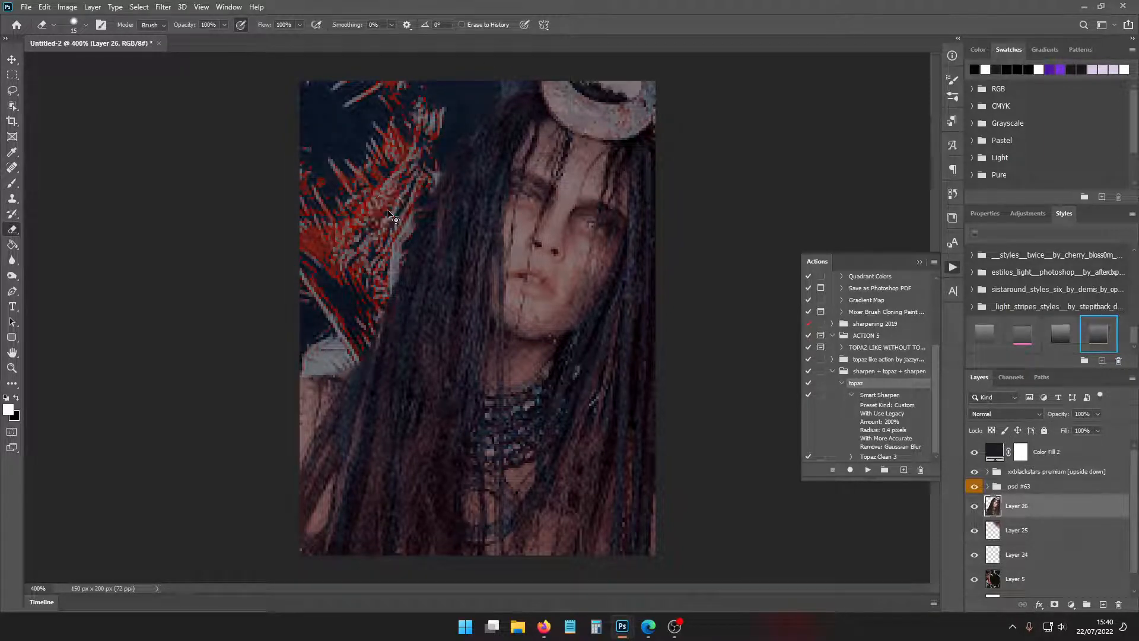
{"action": "key", "text": "ctrl+minus"}
{"action": "key", "text": "ctrl+minus"}
{"action": "key", "text": "ctrl+minus"}
{"action": "key", "text": "ctrl+minus"}
{"action": "key", "text": "ctrl+plus"}
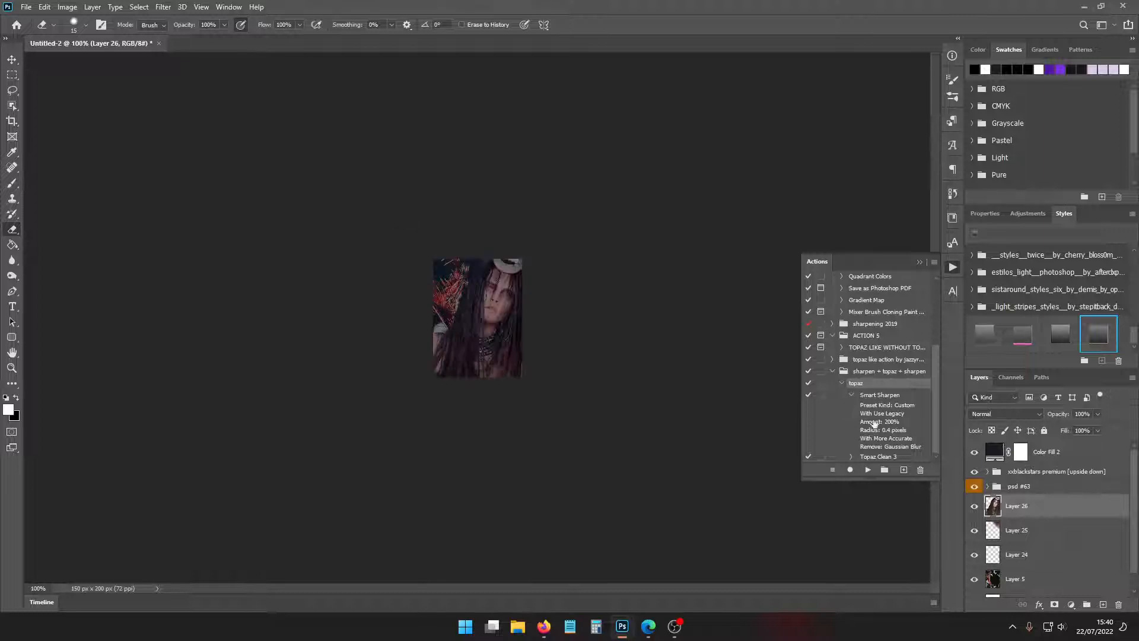
Run the topaz action on the portrait layer and save the graphic as the PNG file 04.png in the layout folder
{"action": "left_click", "coordinate": [868, 469]}
{"action": "left_click", "coordinate": [26, 7]}
{"action": "left_click", "coordinate": [53, 148]}
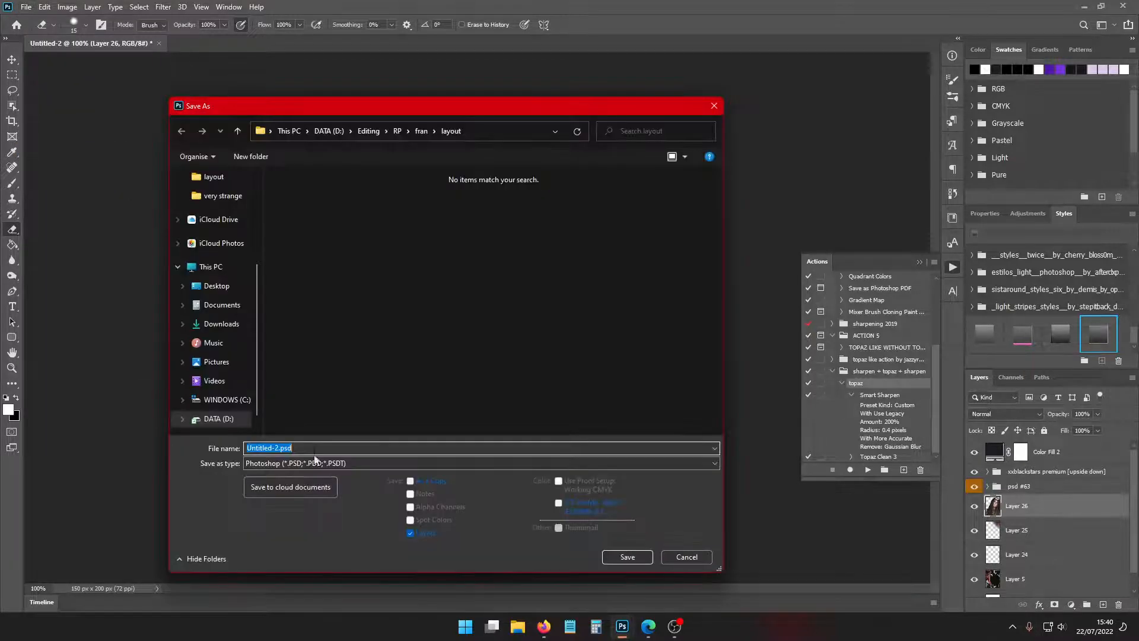
{"action": "left_click", "coordinate": [320, 463]}
{"action": "left_click", "coordinate": [279, 425]}
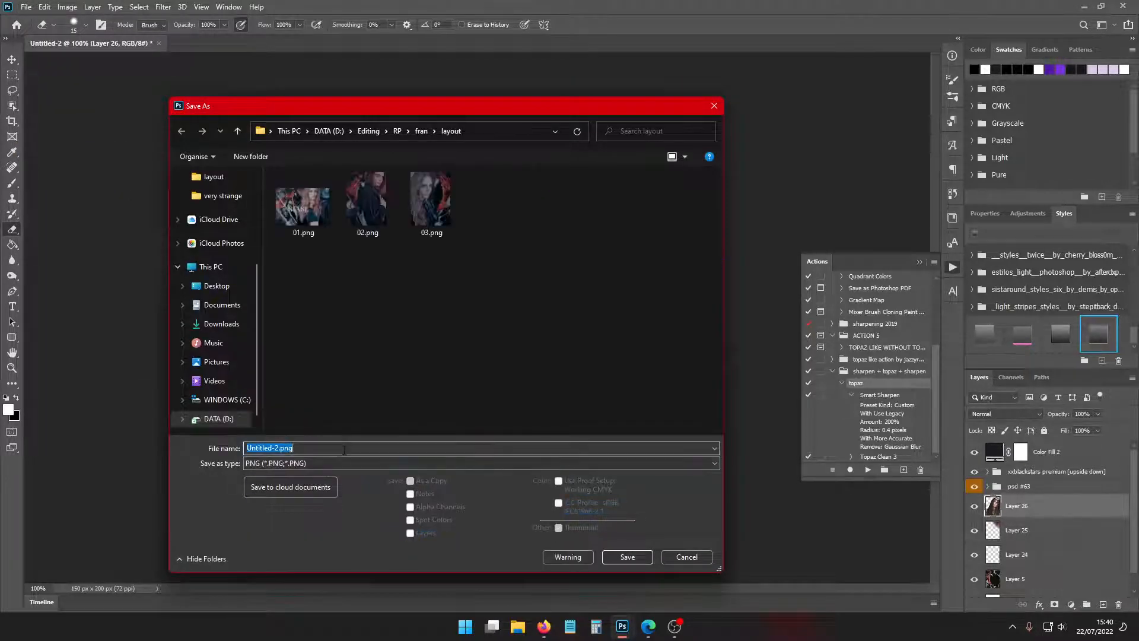
{"action": "type", "text": "04"}
{"action": "key", "text": "Return"}
{"action": "key", "text": "Return"}
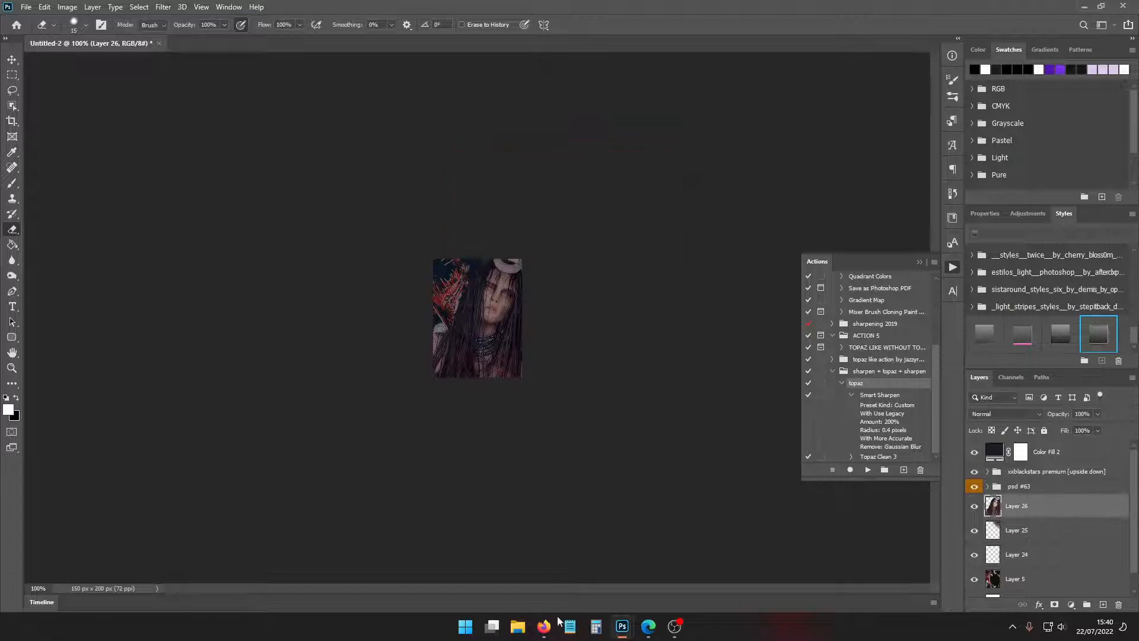
Switch to the browser and look through the SIXTH SENSE profile for the remaining image placeholders and their sizes
{"action": "key", "text": "alt+Tab"}
{"action": "left_click", "coordinate": [300, 47]}
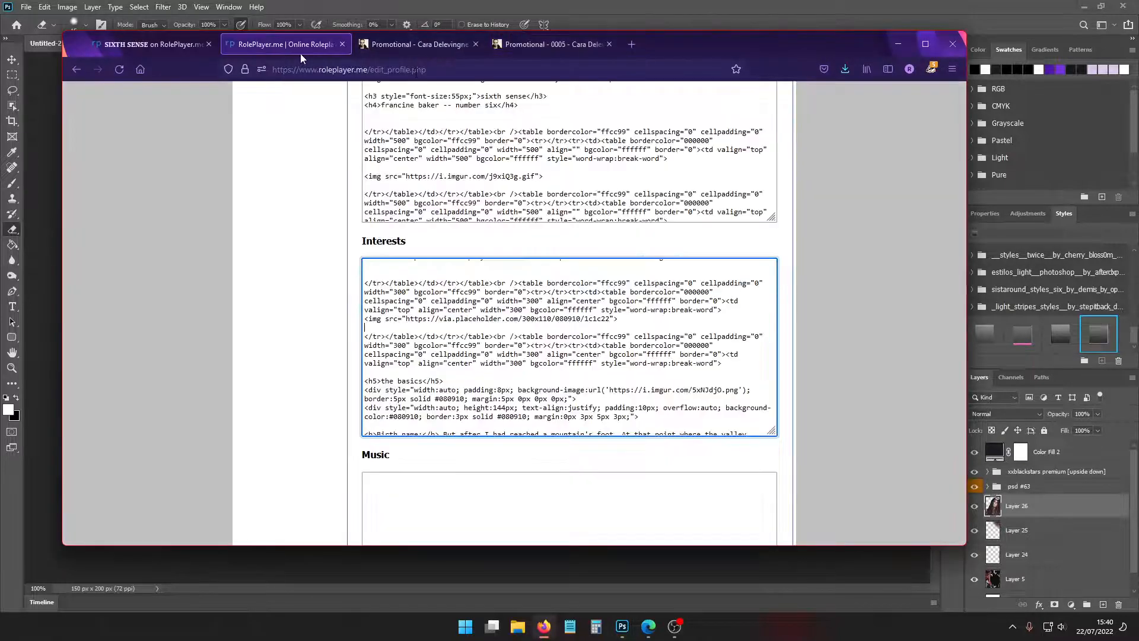
{"action": "left_click", "coordinate": [155, 48]}
{"action": "scroll", "coordinate": [794, 472], "scroll_direction": "down", "scroll_amount": 2}
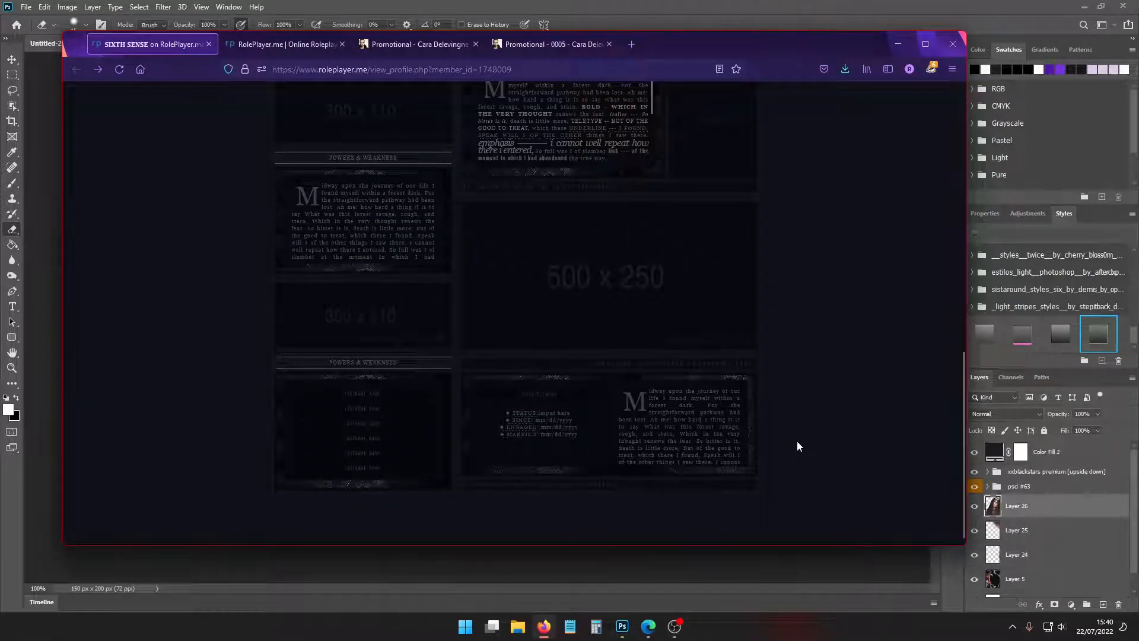
{"action": "scroll", "coordinate": [802, 446], "scroll_direction": "up", "scroll_amount": 10}
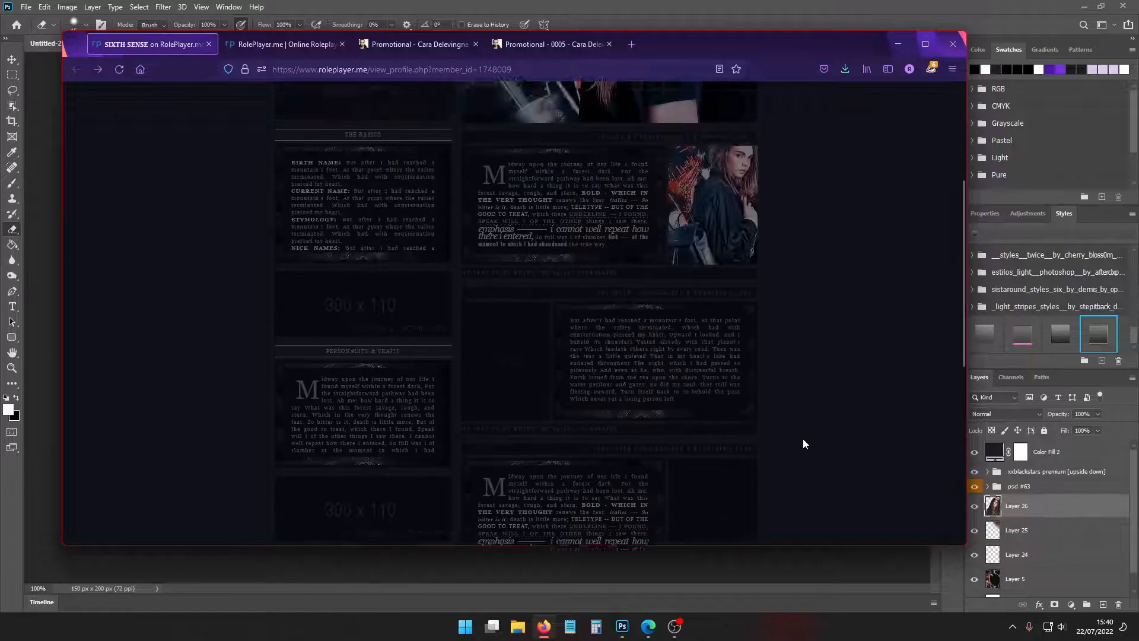
{"action": "scroll", "coordinate": [355, 419], "scroll_direction": "up", "scroll_amount": 1}
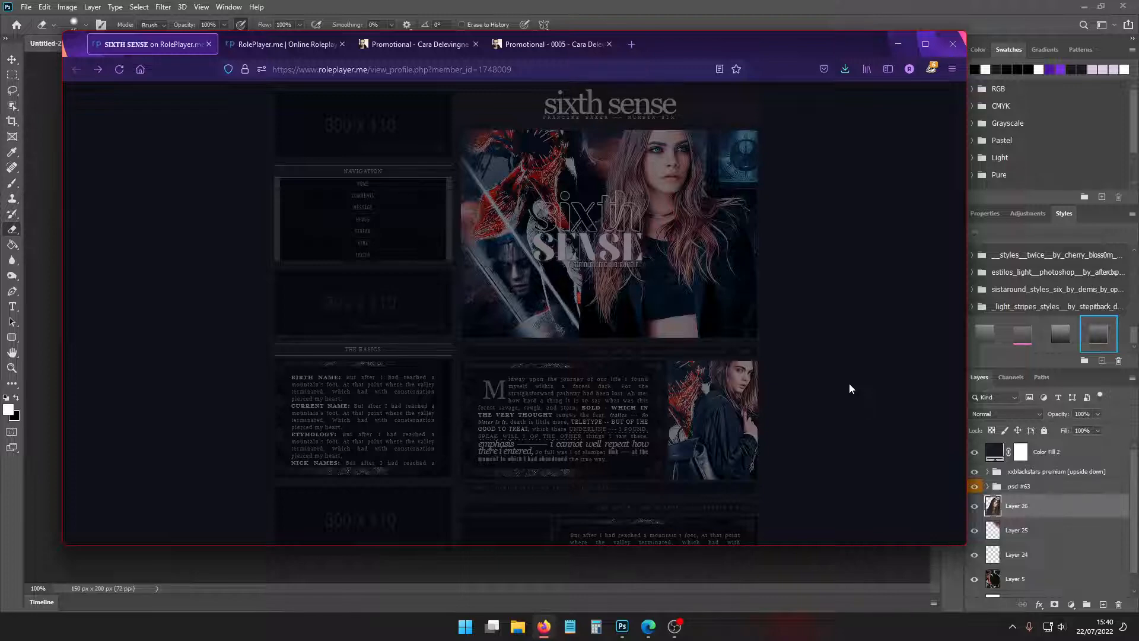
{"action": "scroll", "coordinate": [849, 389], "scroll_direction": "down", "scroll_amount": 10}
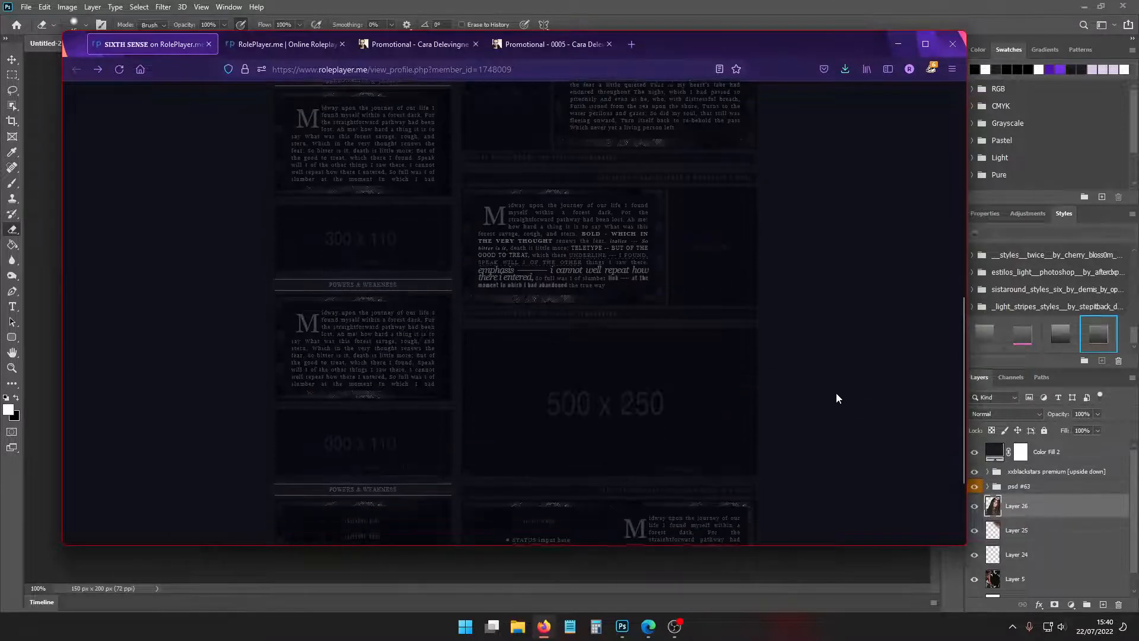
{"action": "scroll", "coordinate": [835, 392], "scroll_direction": "down", "scroll_amount": 2}
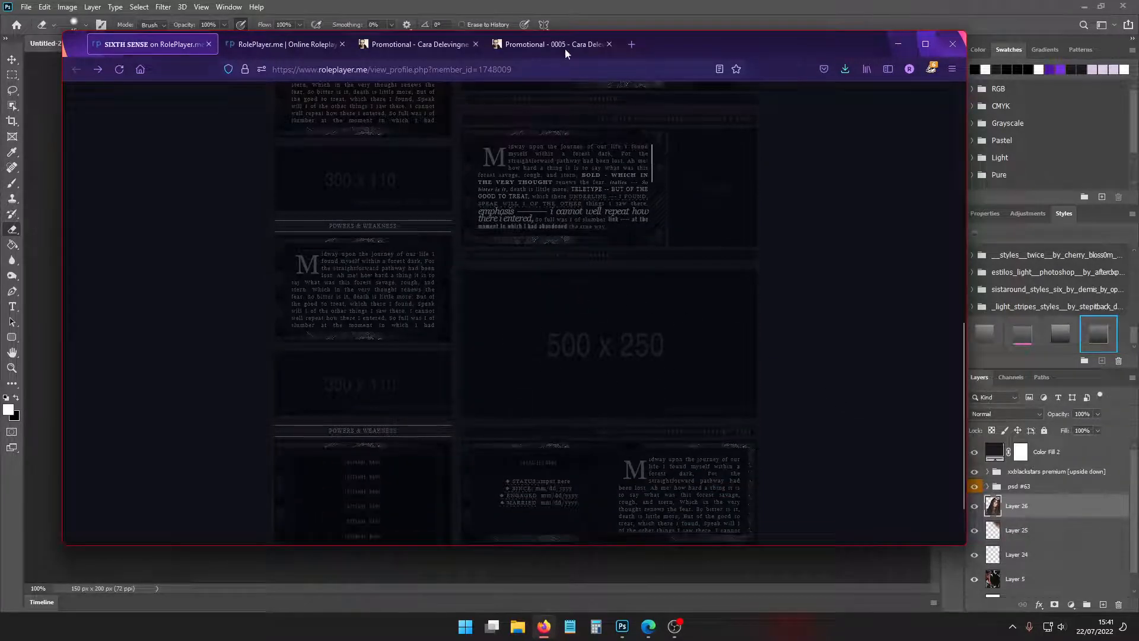
Return to Photoshop and create a new document 500 px wide and 250 px high
{"action": "left_click", "coordinate": [3, 54]}
{"action": "left_click", "coordinate": [25, 9]}
{"action": "left_click", "coordinate": [33, 20]}
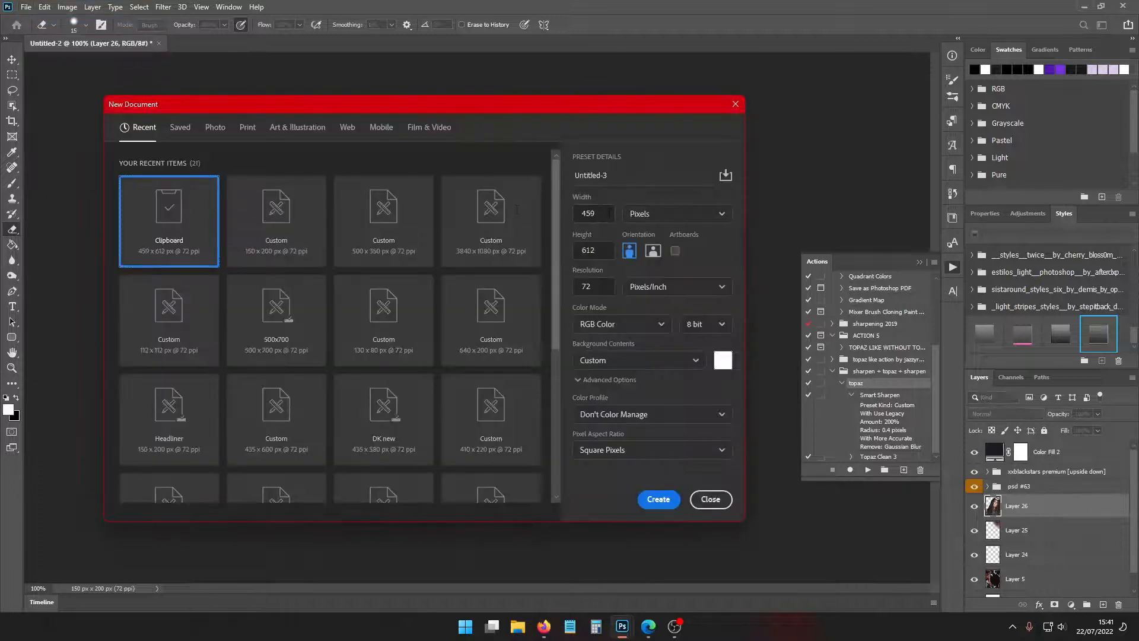
{"action": "type", "text": "500"}
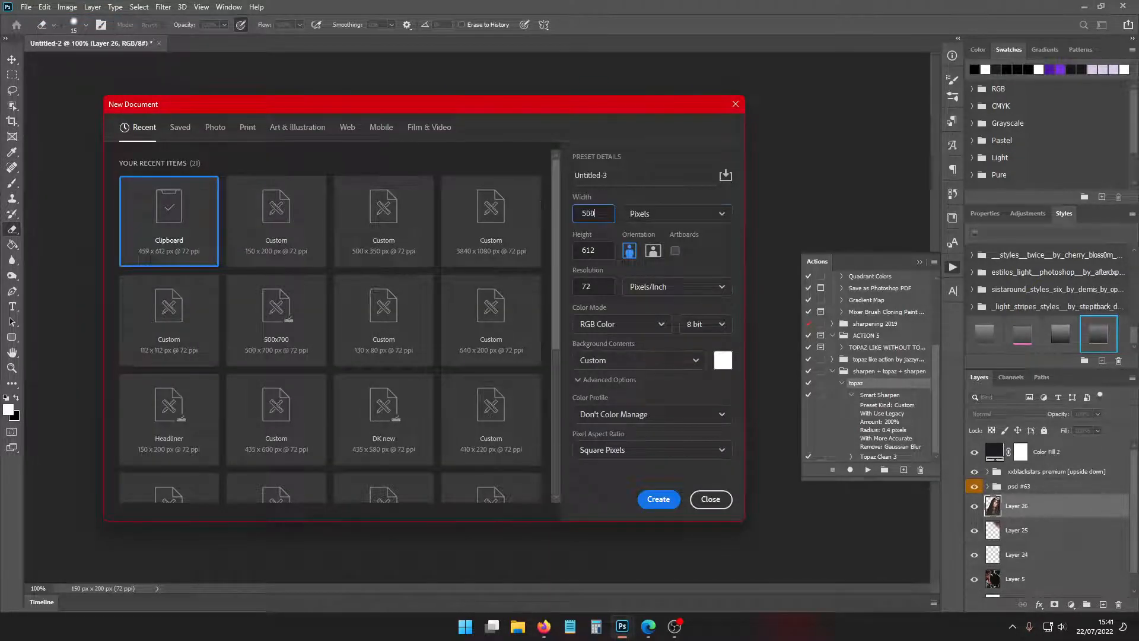
{"action": "key", "text": "Tab"}
{"action": "type", "text": "250"}
{"action": "key", "text": "Return"}
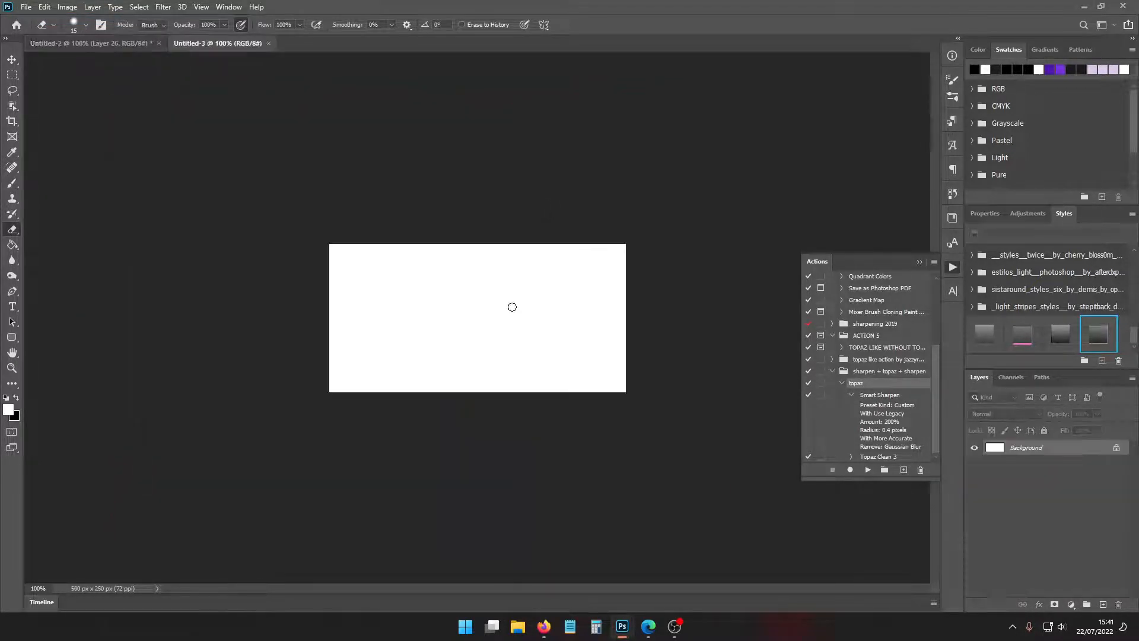
Bring the minimised Untitled-1 banner document back into view over the new document
{"action": "left_click", "coordinate": [544, 627]}
{"action": "left_click", "coordinate": [544, 626]}
{"action": "left_click", "coordinate": [92, 7]}
{"action": "left_click", "coordinate": [243, 47]}
{"action": "mouse_move", "coordinate": [622, 628]}
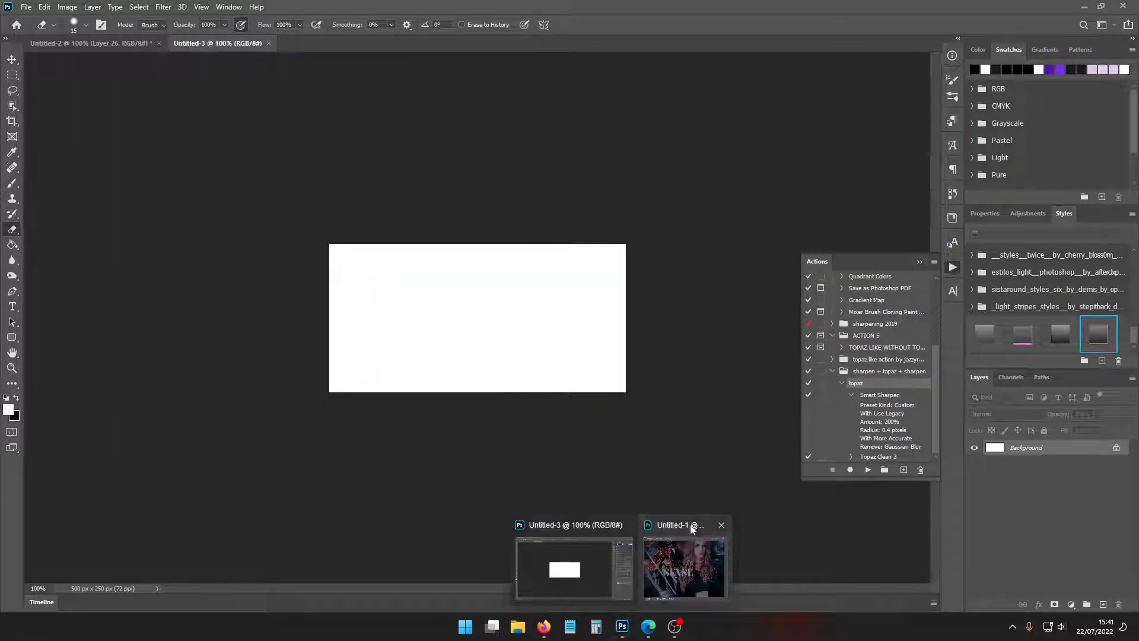
{"action": "left_click", "coordinate": [688, 527]}
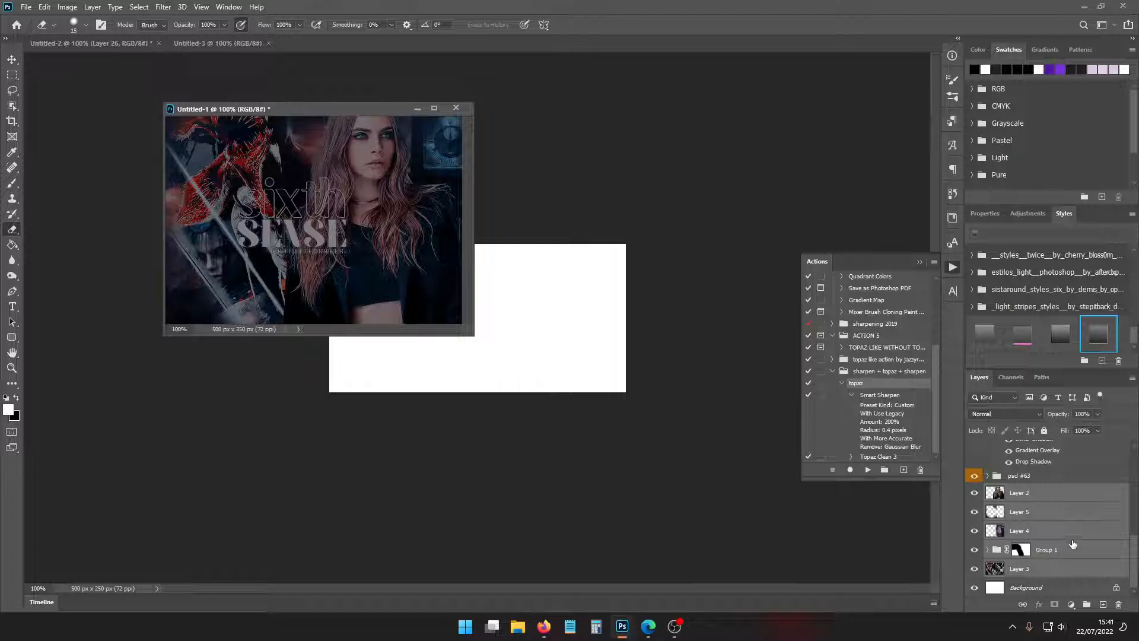
Copy Untitled-1's image layers, Group 1, psd #63, xxblackstars premium and Color Fill 2 into Untitled-3 and position them over the canvas
{"action": "scroll", "coordinate": [1044, 531], "scroll_direction": "up", "scroll_amount": 1}
{"action": "left_click", "coordinate": [1042, 516]}
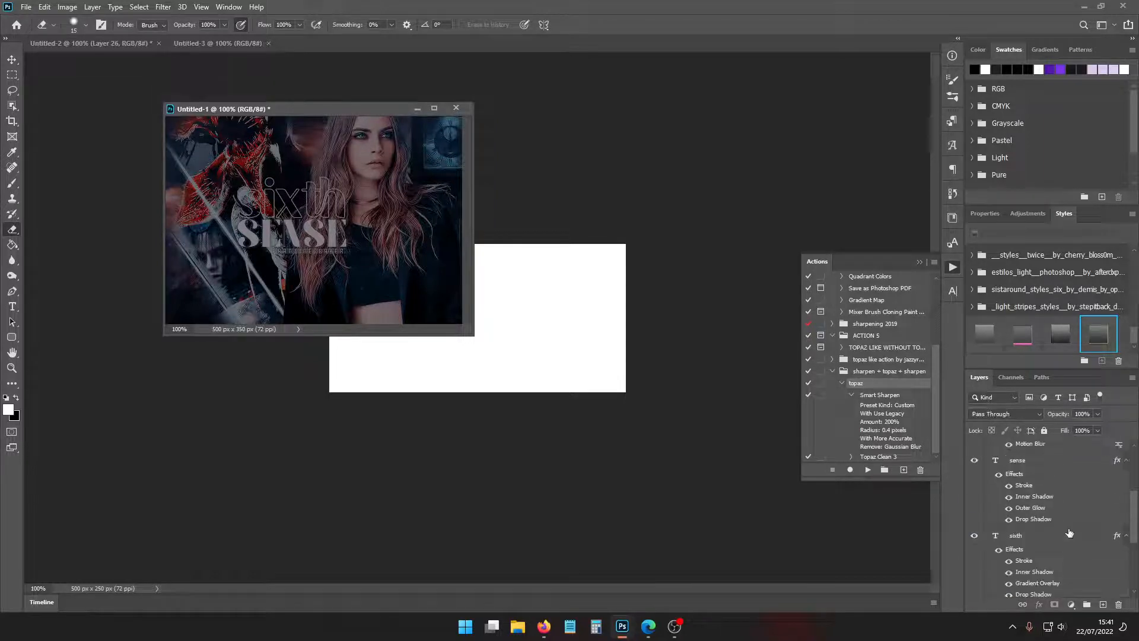
{"action": "scroll", "coordinate": [1062, 528], "scroll_direction": "up", "scroll_amount": 5}
{"action": "left_click", "coordinate": [1044, 467], "text": "ctrl"}
{"action": "left_click", "coordinate": [1061, 452], "text": "ctrl"}
{"action": "left_click_drag", "start_coordinate": [1061, 452], "coordinate": [701, 347]}
{"action": "left_click", "coordinate": [418, 109]}
{"action": "key", "text": "ctrl+t"}
{"action": "left_click_drag", "start_coordinate": [594, 342], "coordinate": [368, 335]}
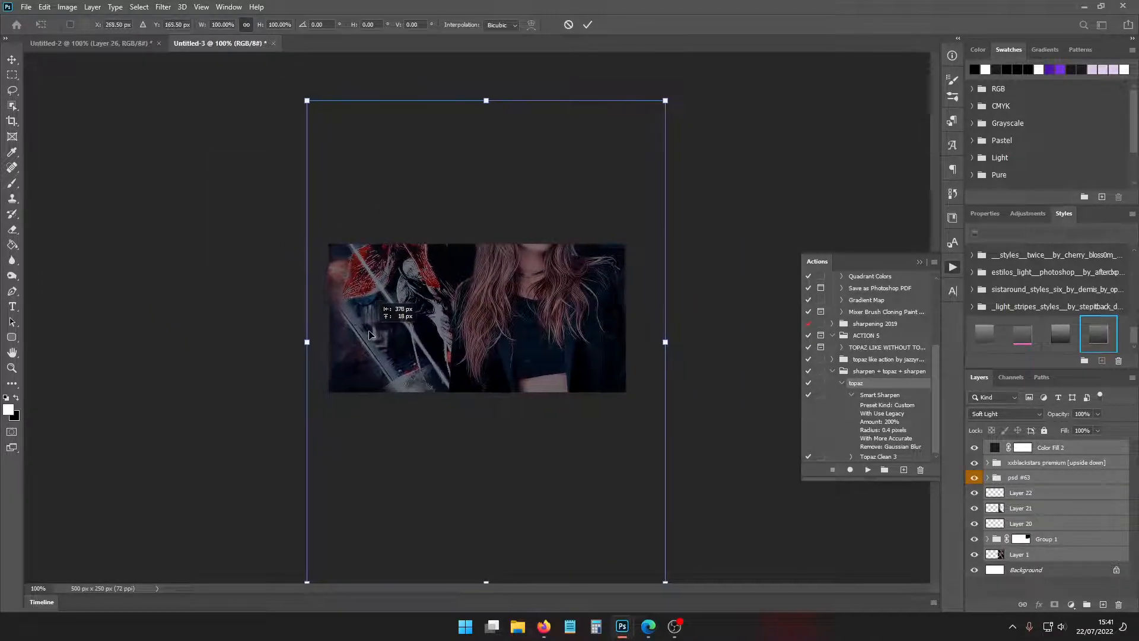
{"action": "key", "text": "Return"}
Delete the woman's portrait on Layer 22 and the masked Group 1 from Untitled-3
{"action": "left_click", "coordinate": [1012, 495]}
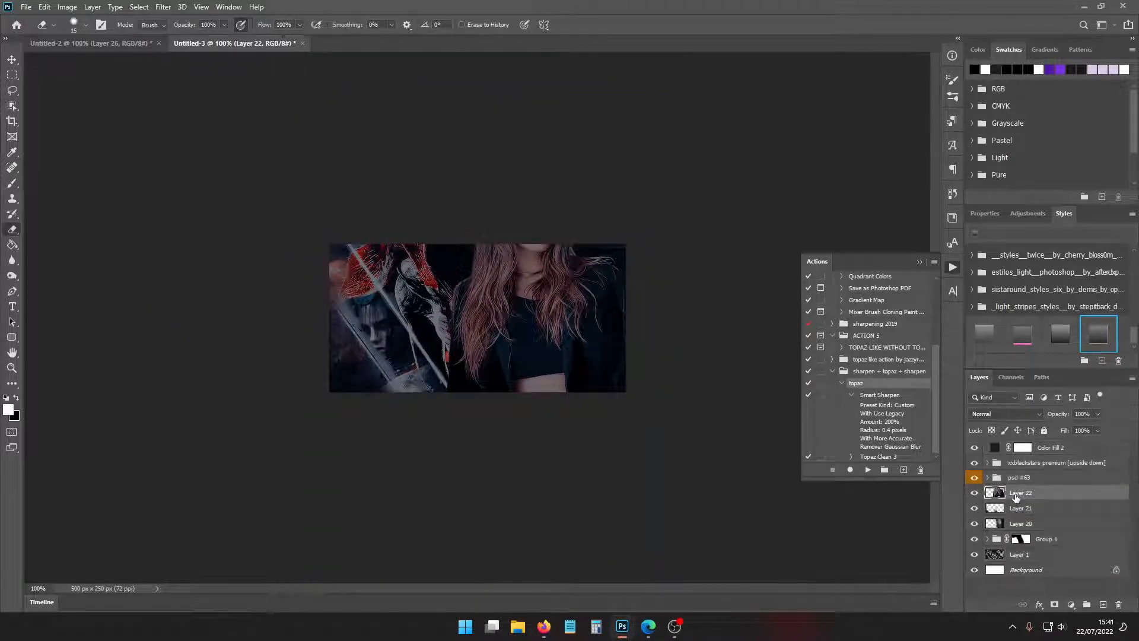
{"action": "key", "text": "Delete"}
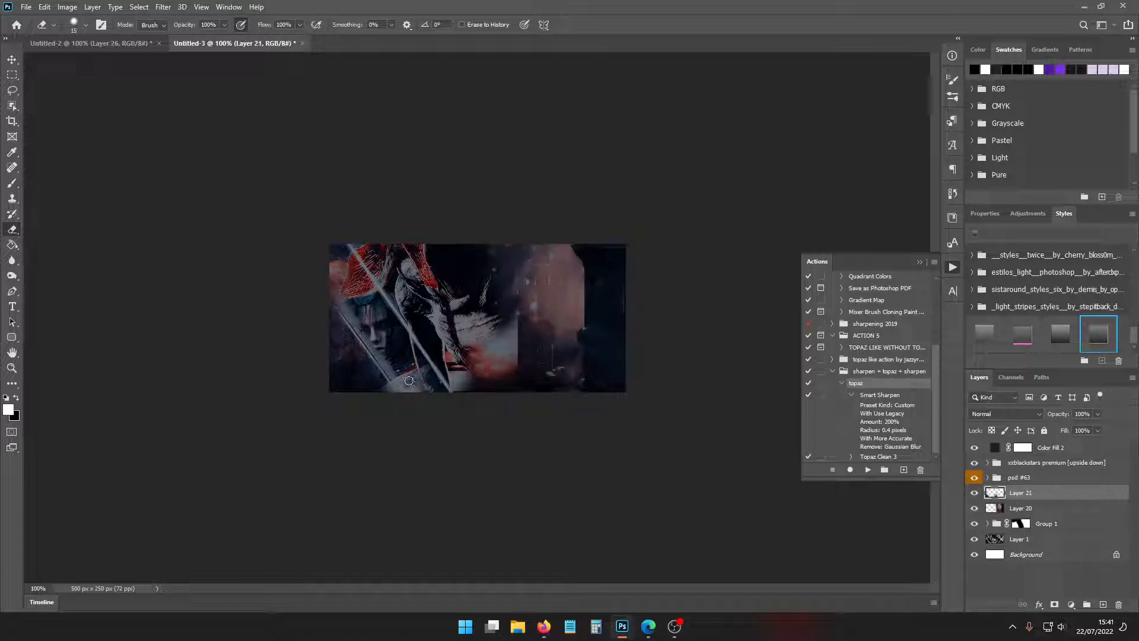
{"action": "left_click", "coordinate": [1066, 527]}
{"action": "key", "text": "Delete"}
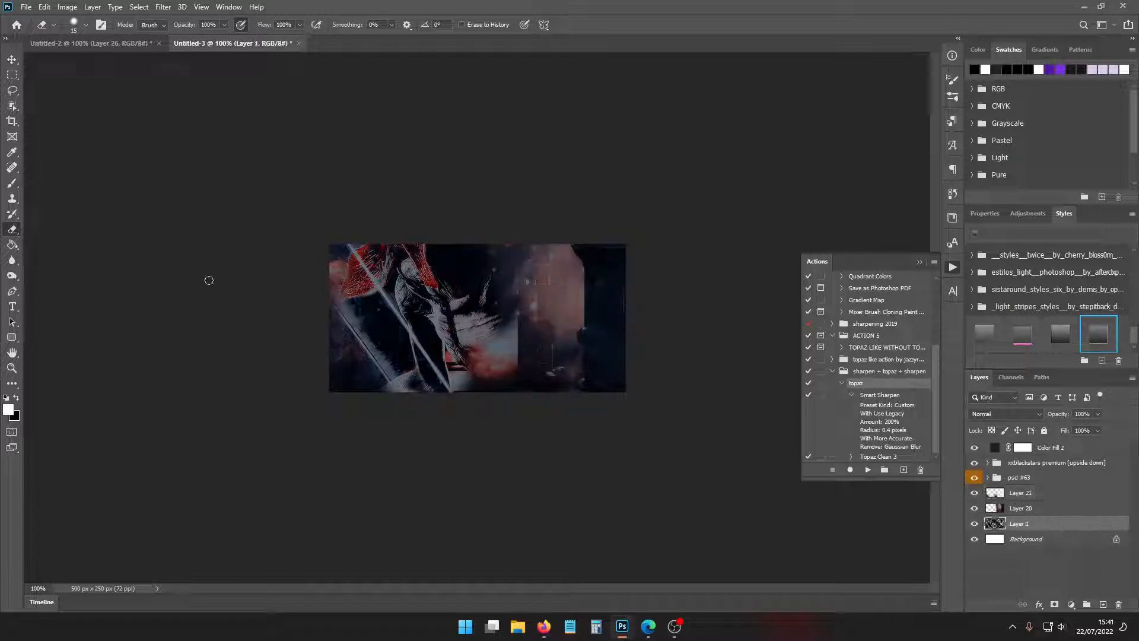
{"action": "left_click", "coordinate": [28, 7]}
{"action": "left_click", "coordinate": [48, 34]}
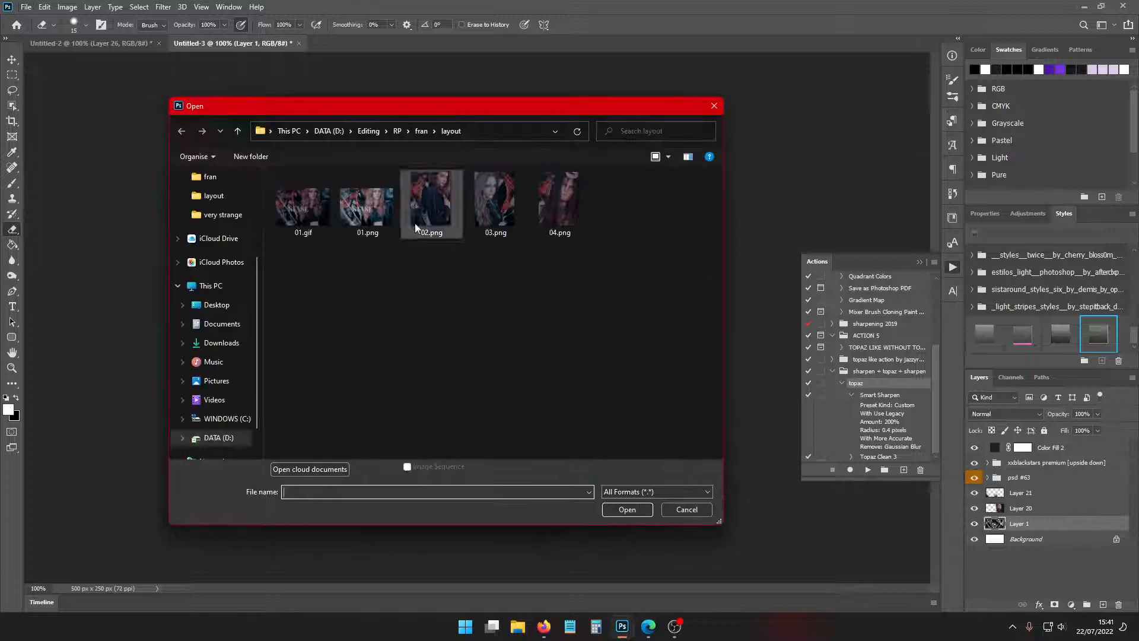
{"action": "left_click", "coordinate": [686, 509]}
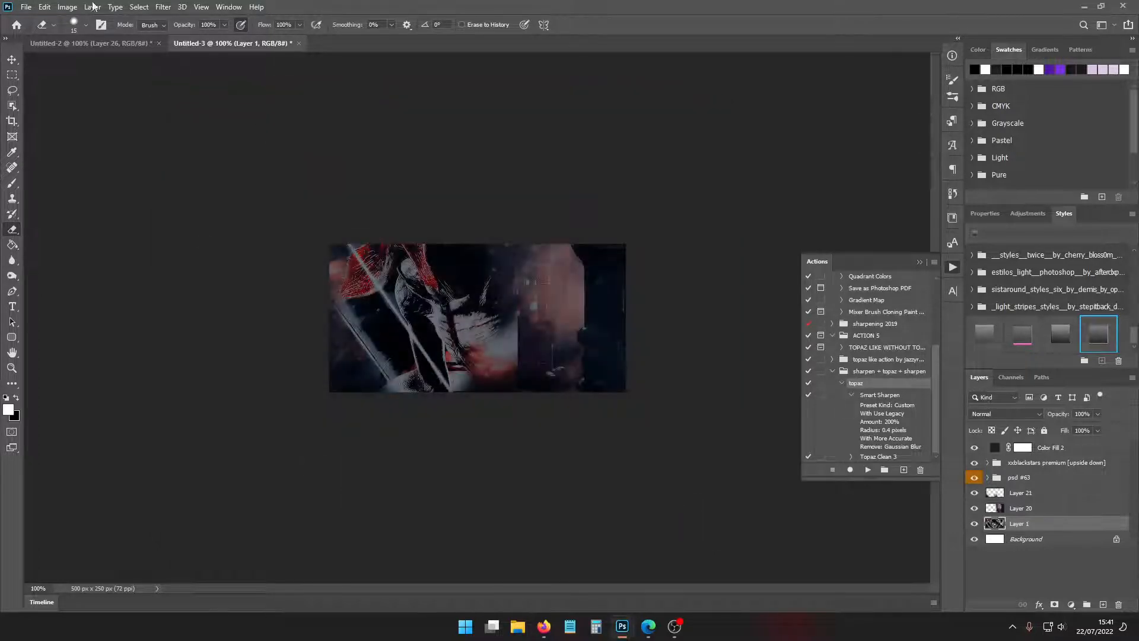
Open -SAM (1).png from the +CaraDelevingnePOO2 folder and copy its cut-out portrait into Untitled-3 as a new layer
{"action": "left_click", "coordinate": [26, 7]}
{"action": "left_click", "coordinate": [47, 34]}
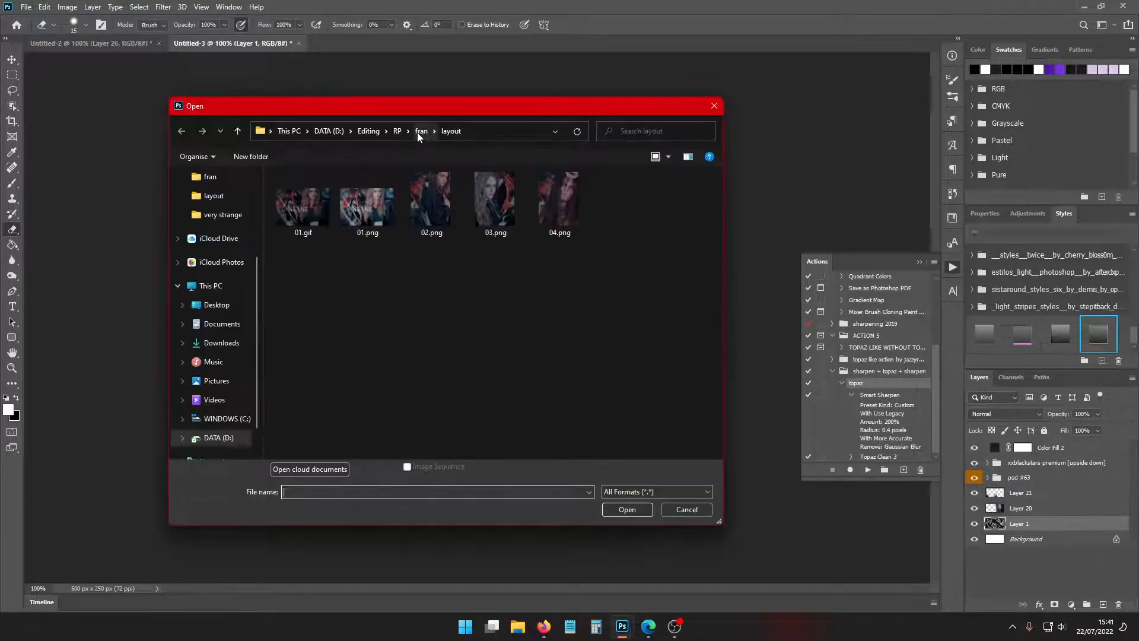
{"action": "left_click", "coordinate": [418, 133]}
{"action": "double_click", "coordinate": [322, 202]}
{"action": "double_click", "coordinate": [319, 193]}
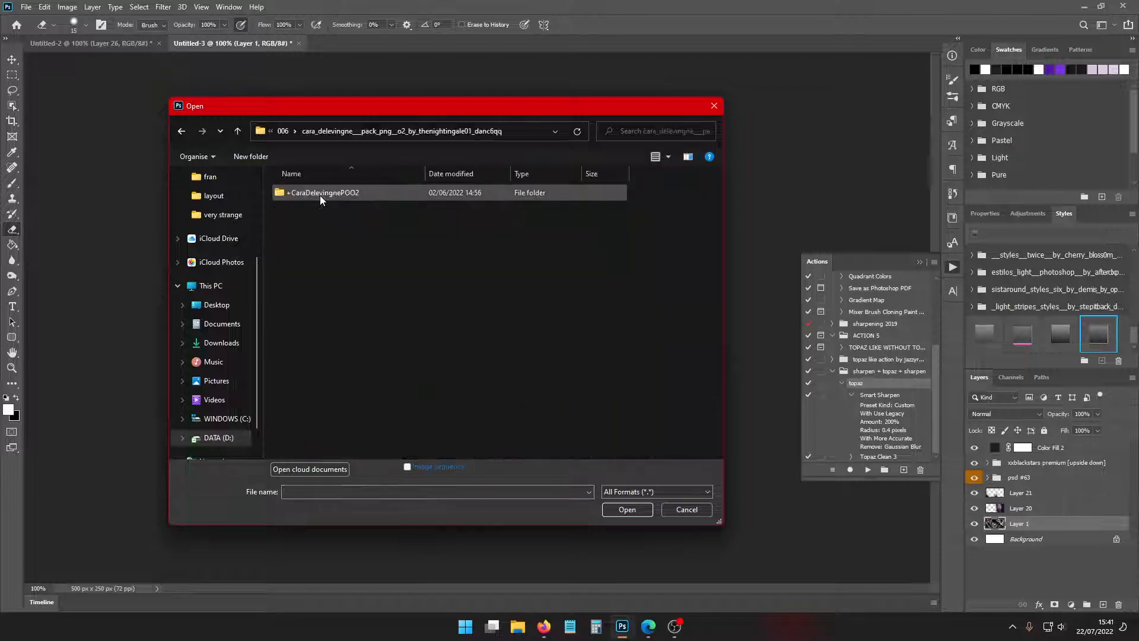
{"action": "double_click", "coordinate": [319, 194]}
{"action": "double_click", "coordinate": [363, 201]}
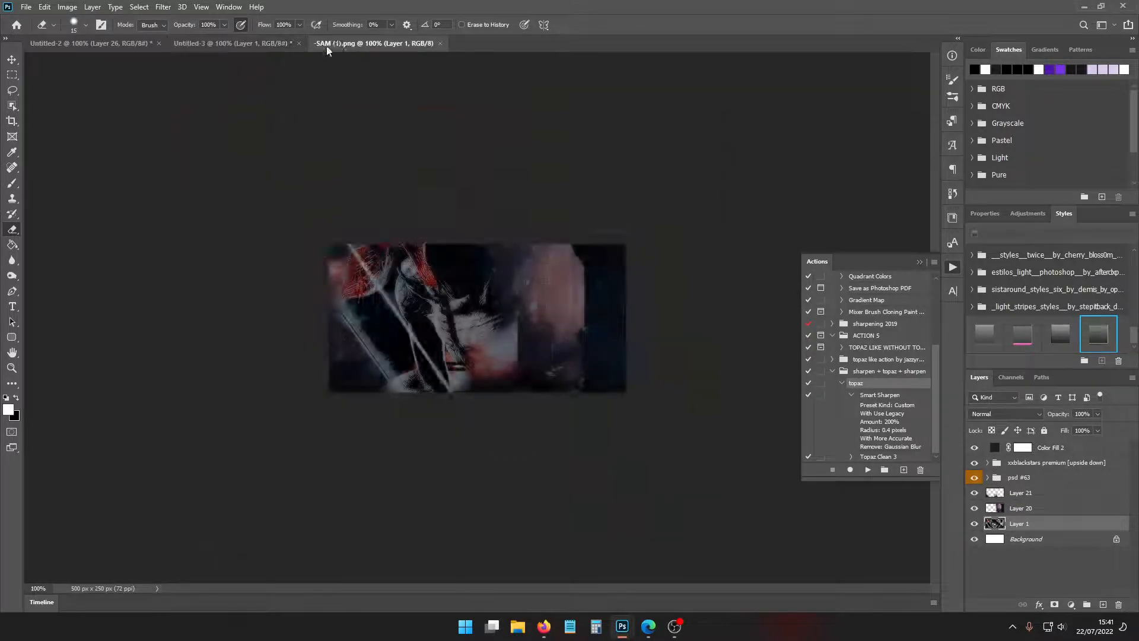
{"action": "left_click_drag", "start_coordinate": [335, 45], "coordinate": [309, 181]}
{"action": "left_click_drag", "start_coordinate": [356, 261], "coordinate": [522, 284], "text": "ctrl"}
{"action": "left_click", "coordinate": [417, 175]}
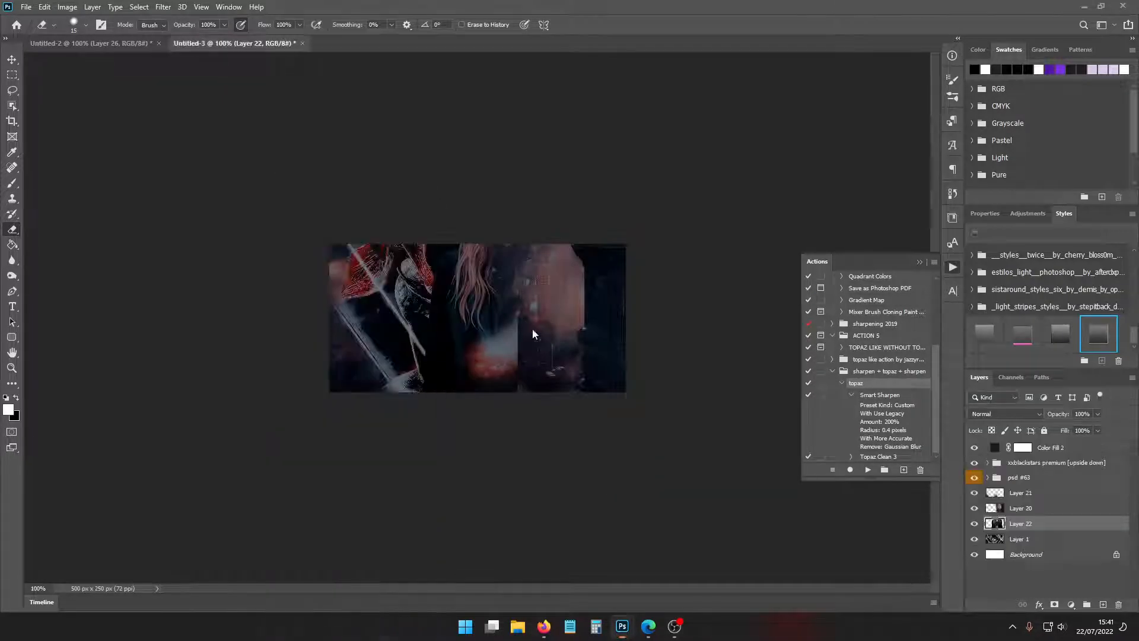
Move the cut-out portrait layer directly below psd #63, scale it down and place it in the right half of the banner
{"action": "key", "text": "ctrl+t"}
{"action": "left_click_drag", "start_coordinate": [1039, 507], "coordinate": [1039, 490]}
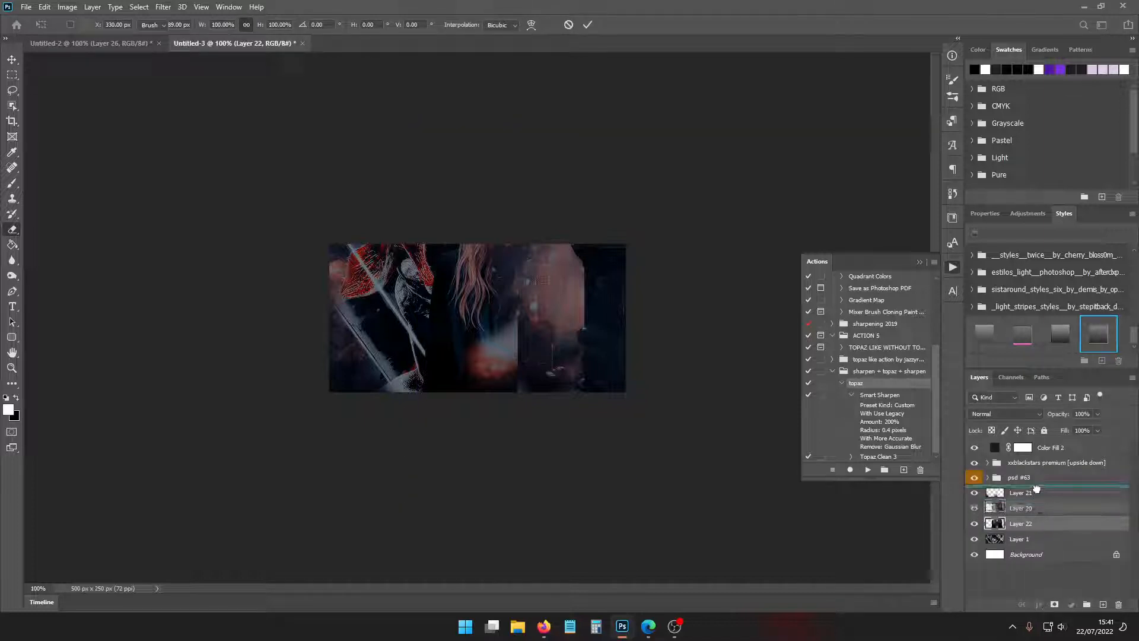
{"action": "left_click_drag", "start_coordinate": [544, 316], "coordinate": [564, 392]}
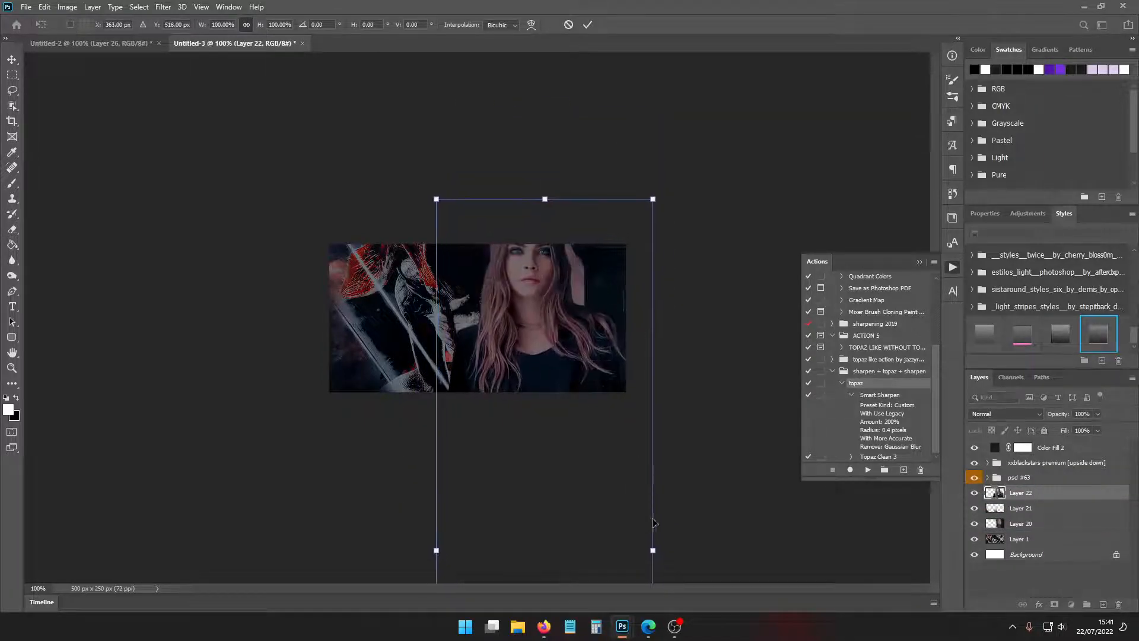
{"action": "left_click_drag", "start_coordinate": [653, 199], "coordinate": [582, 315]}
{"action": "left_click_drag", "start_coordinate": [550, 520], "coordinate": [581, 408]}
{"action": "key", "text": "Return"}
{"action": "key", "text": "e"}
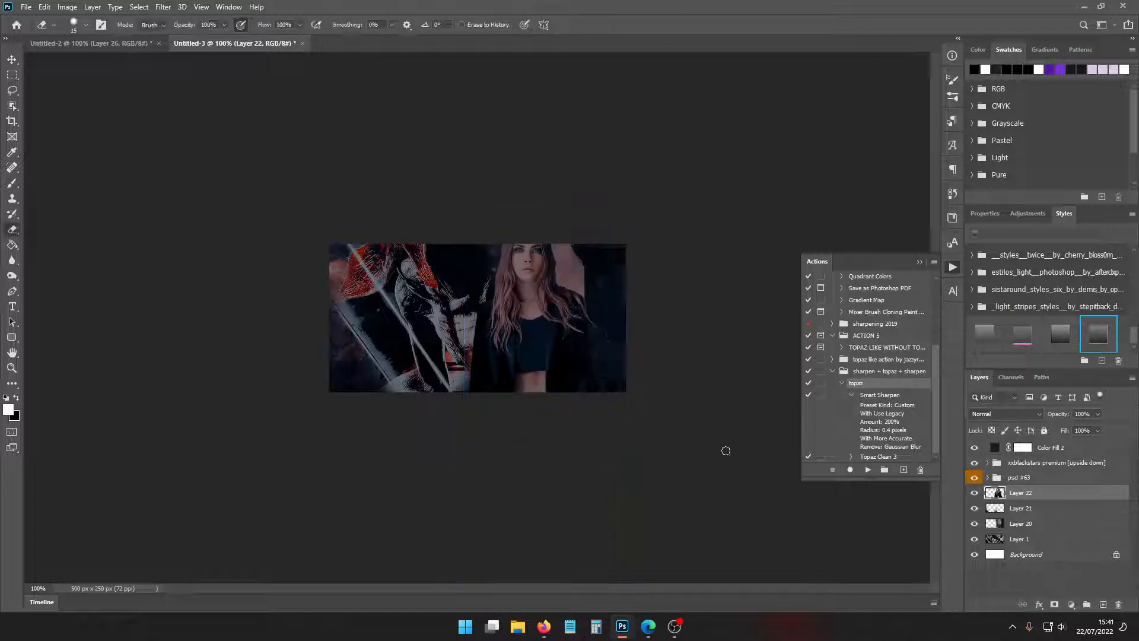
Reposition Layer 20 so its blue clock shows beside the woman's head in the banner's upper-right corner
{"action": "left_click", "coordinate": [1020, 522]}
{"action": "key", "text": "ctrl+t"}
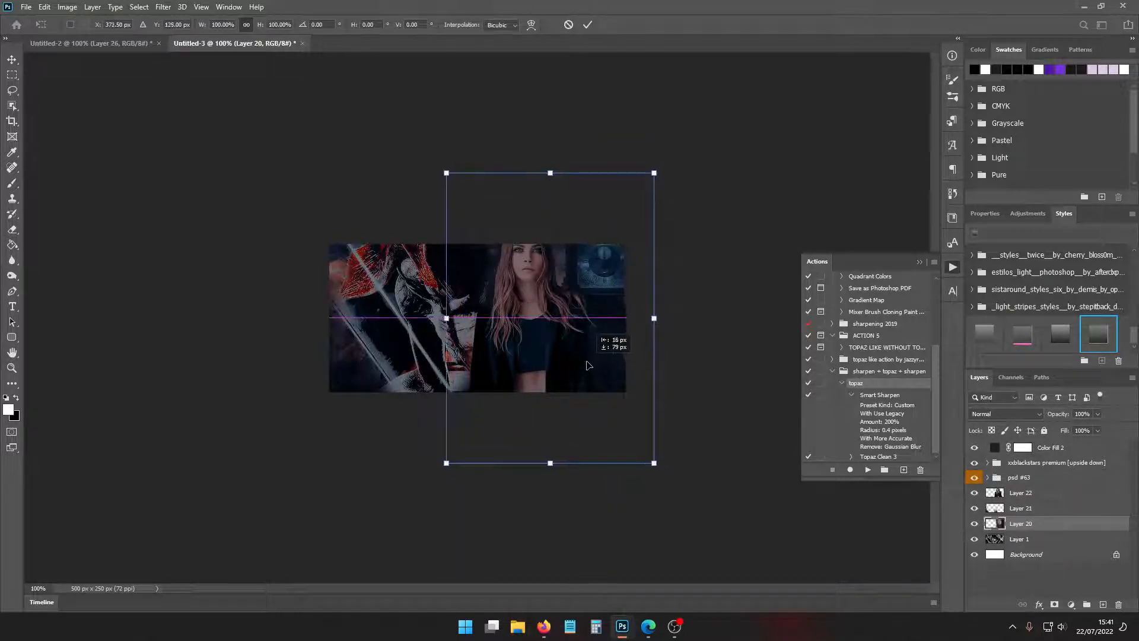
{"action": "key", "text": "Escape"}
Open HAWKINS UPSIDE DOWN 4.png from the very strange folder and copy the texture into Untitled-3 as a new layer
{"action": "left_click", "coordinate": [26, 6]}
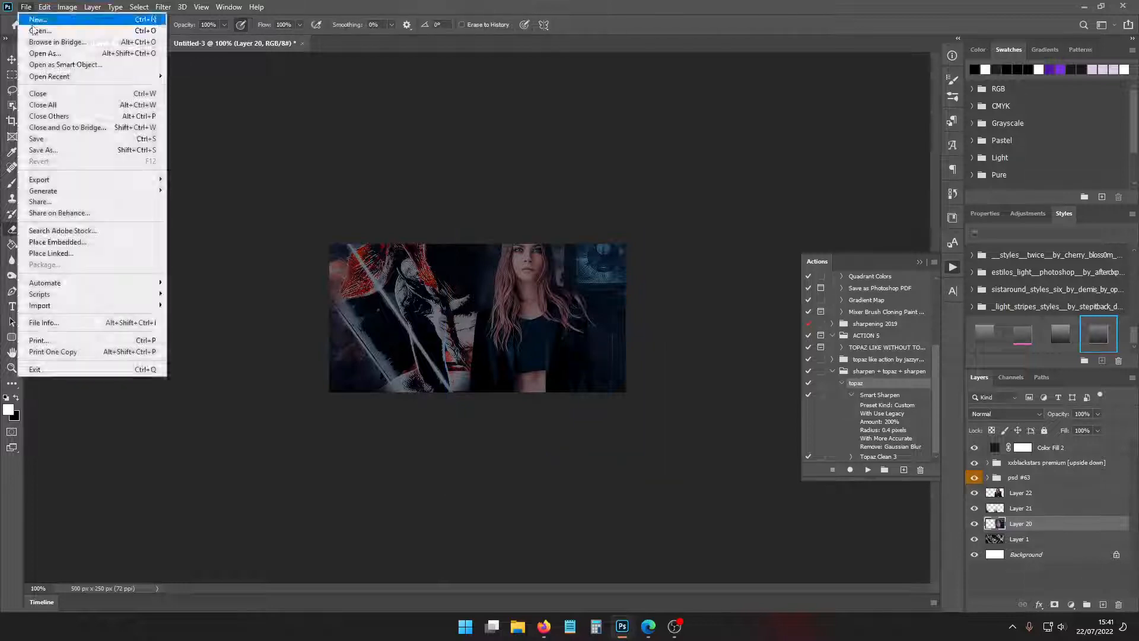
{"action": "left_click", "coordinate": [36, 32]}
{"action": "scroll", "coordinate": [247, 326], "scroll_direction": "up", "scroll_amount": 1}
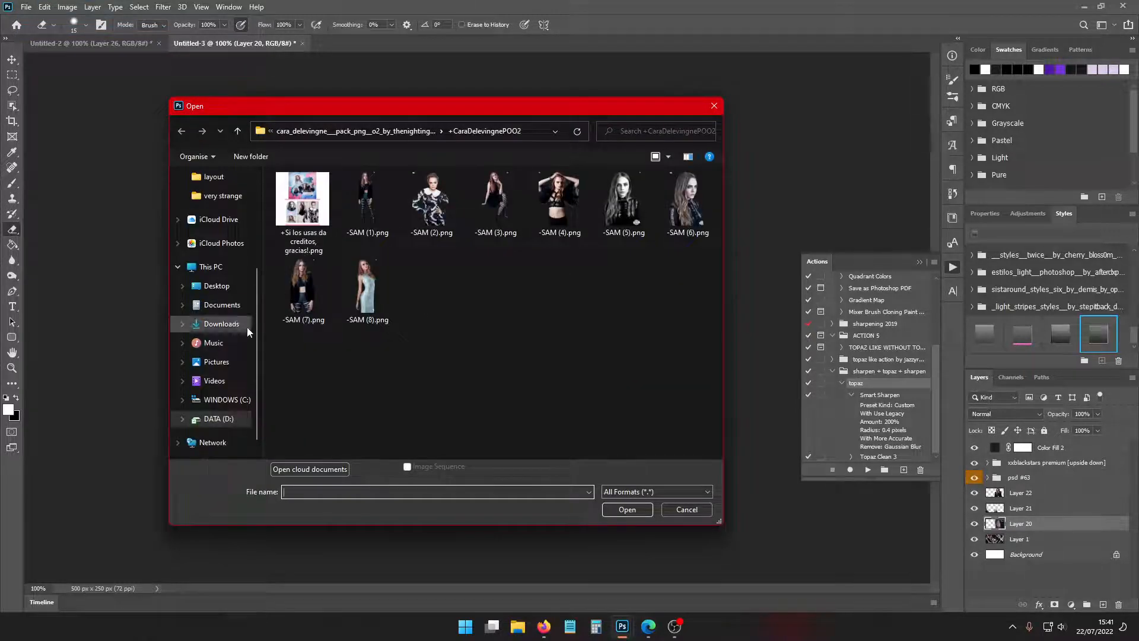
{"action": "left_click", "coordinate": [223, 233]}
{"action": "scroll", "coordinate": [326, 324], "scroll_direction": "down", "scroll_amount": 15}
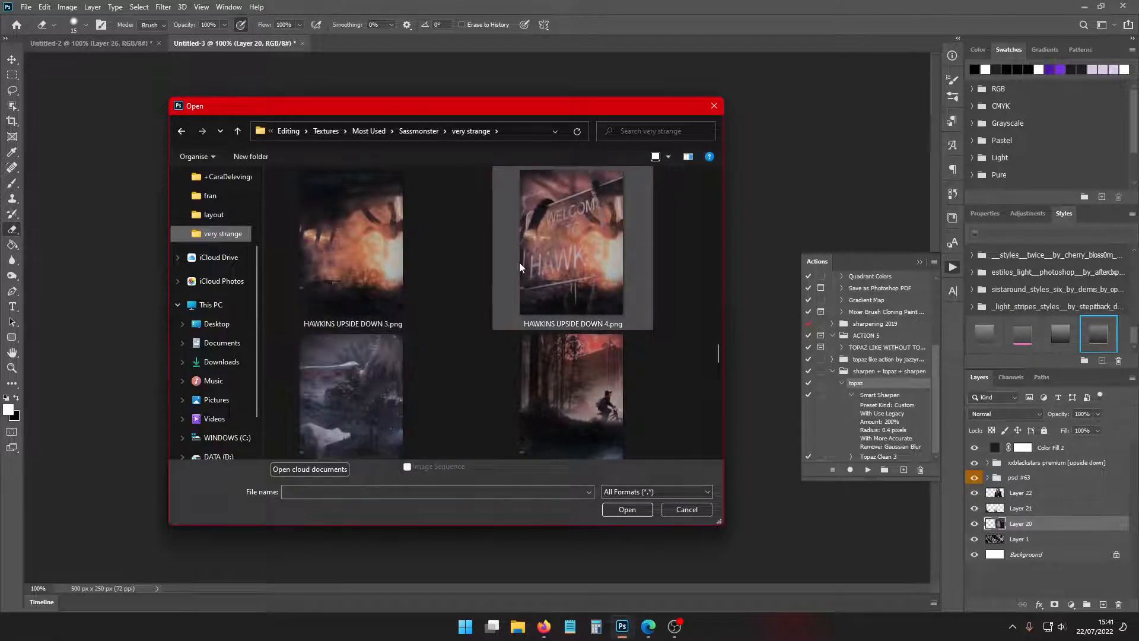
{"action": "double_click", "coordinate": [553, 264]}
{"action": "left_click_drag", "start_coordinate": [362, 47], "coordinate": [330, 174]}
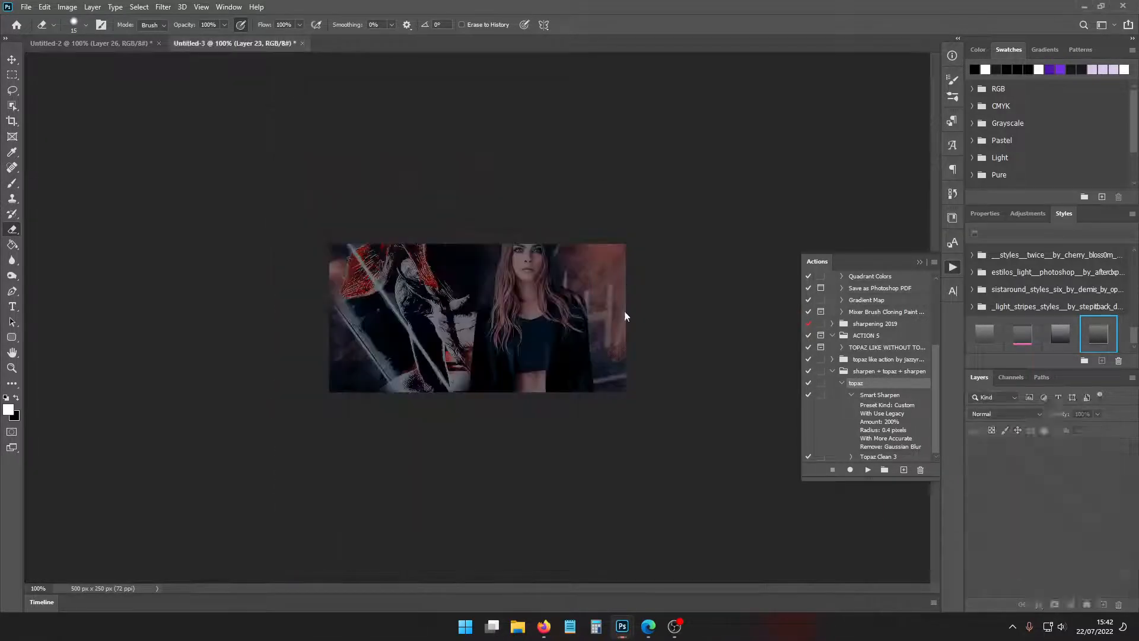
Resize the Hawkins sign texture and position it over the left half of the banner
{"action": "key", "text": "ctrl+t"}
{"action": "left_click_drag", "start_coordinate": [624, 312], "coordinate": [325, 392]}
{"action": "left_click_drag", "start_coordinate": [257, 328], "coordinate": [357, 325]}
{"action": "left_click_drag", "start_coordinate": [412, 346], "coordinate": [372, 333]}
{"action": "key", "text": "Return"}
{"action": "key", "text": "e"}
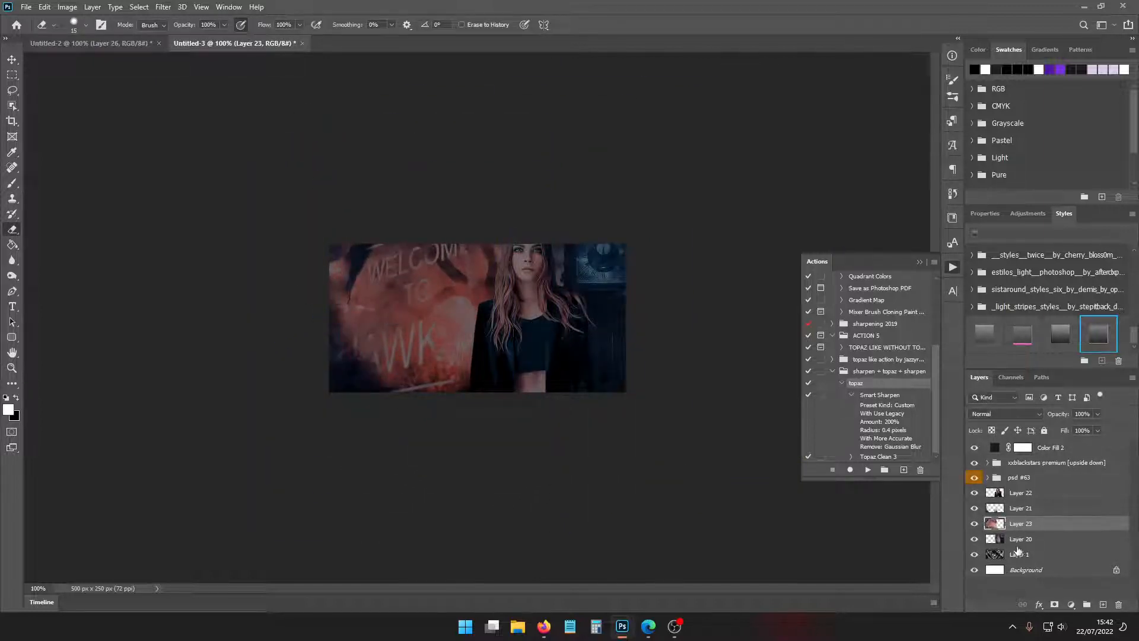
Move Layer 1 directly above Layer 23 with Normal blending and erase its left part with a larger brush to expose the sign texture beneath
{"action": "left_click_drag", "start_coordinate": [1018, 552], "coordinate": [1018, 516]}
{"action": "left_click", "coordinate": [1004, 413]}
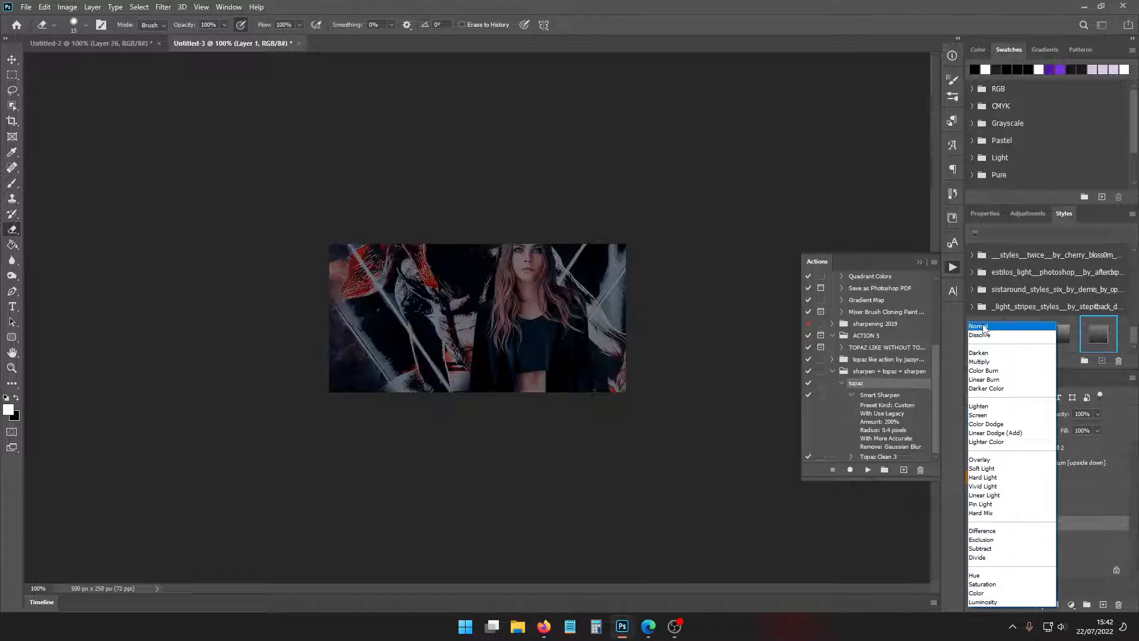
{"action": "left_click", "coordinate": [983, 327]}
{"action": "left_click", "coordinate": [87, 25]}
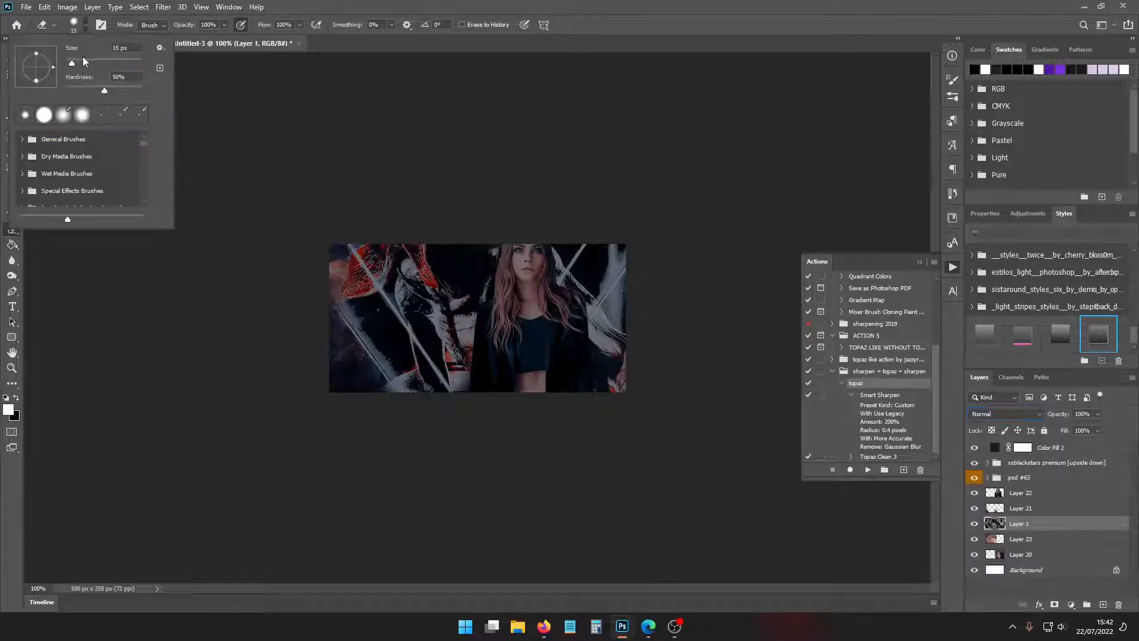
{"action": "left_click", "coordinate": [337, 256]}
{"action": "left_click_drag", "start_coordinate": [337, 257], "coordinate": [426, 396]}
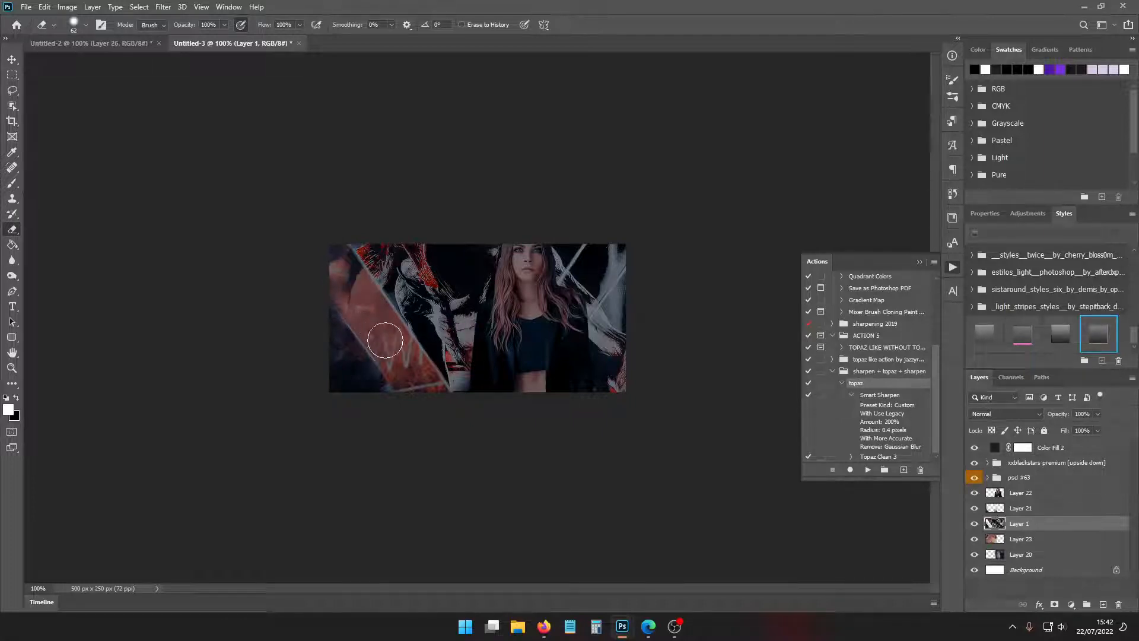
Try shifting the Hawkins sign texture on Layer 23 further left beneath the erased area
{"action": "left_click", "coordinate": [1021, 538]}
{"action": "key", "text": "ctrl+t"}
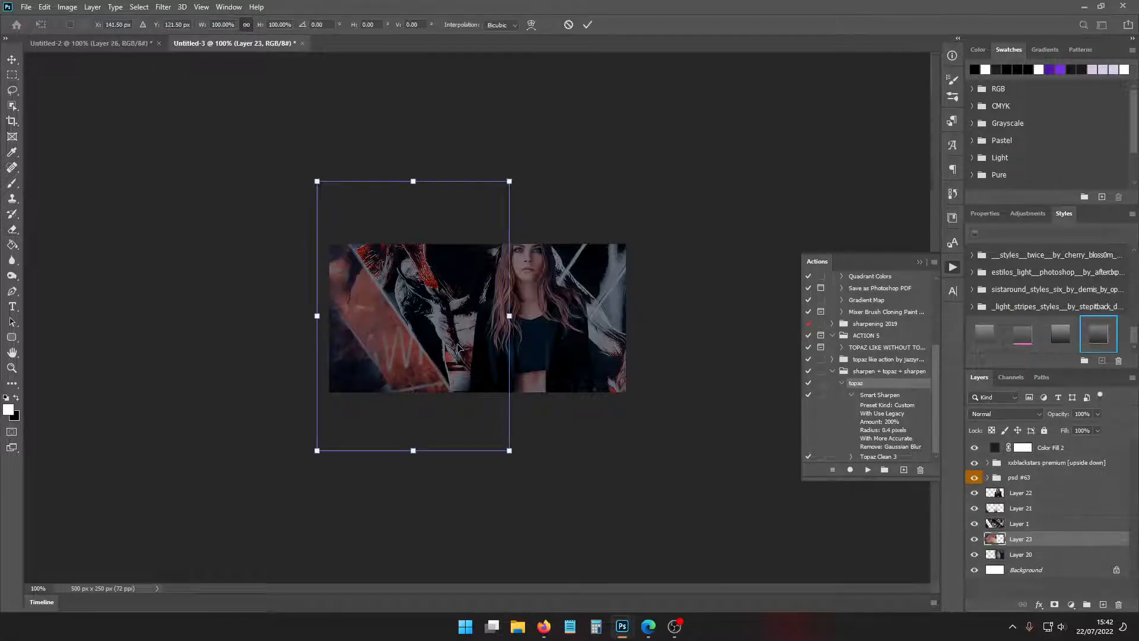
{"action": "mouse_move", "coordinate": [449, 348]}
{"action": "left_mouse_down"}
{"action": "mouse_move", "coordinate": [395, 371]}
{"action": "mouse_move", "coordinate": [407, 347]}
{"action": "left_mouse_up"}
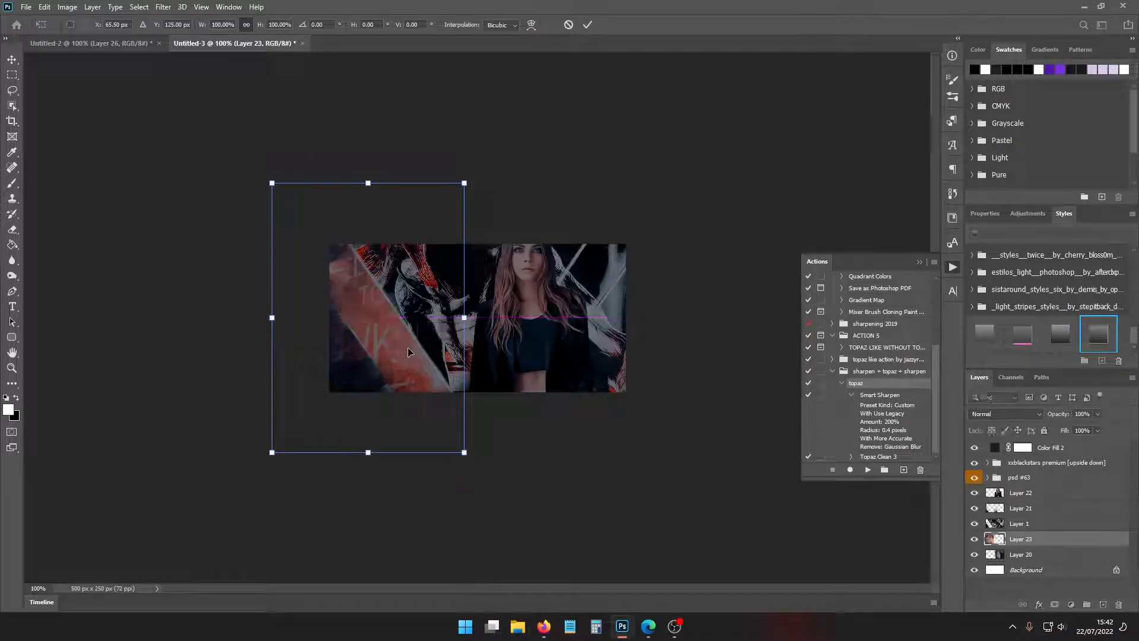
{"action": "key", "text": "e"}
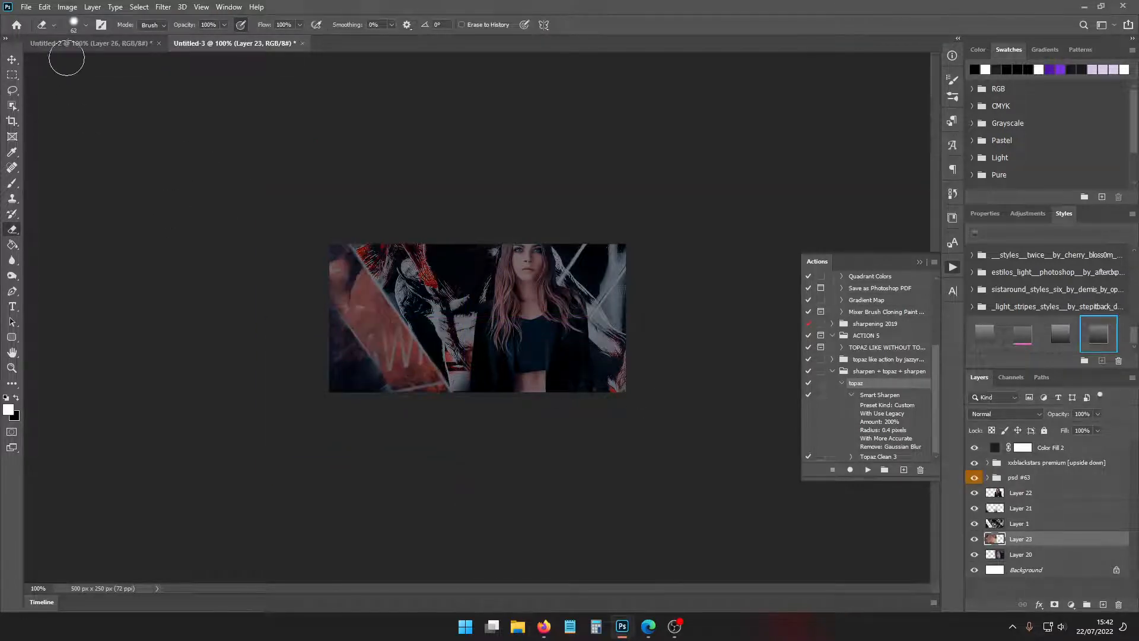
Browse for a file to open in the Textures > Mine > most used > stranger things folder
{"action": "left_click", "coordinate": [26, 7]}
{"action": "left_click", "coordinate": [41, 30]}
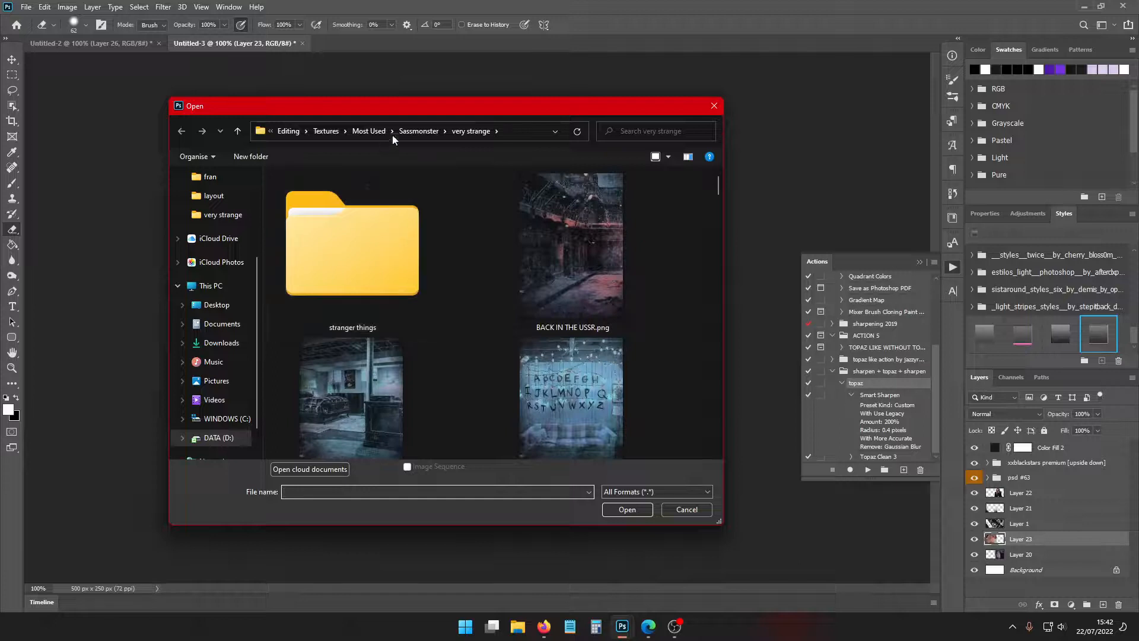
{"action": "left_click", "coordinate": [326, 131]}
{"action": "double_click", "coordinate": [438, 202]}
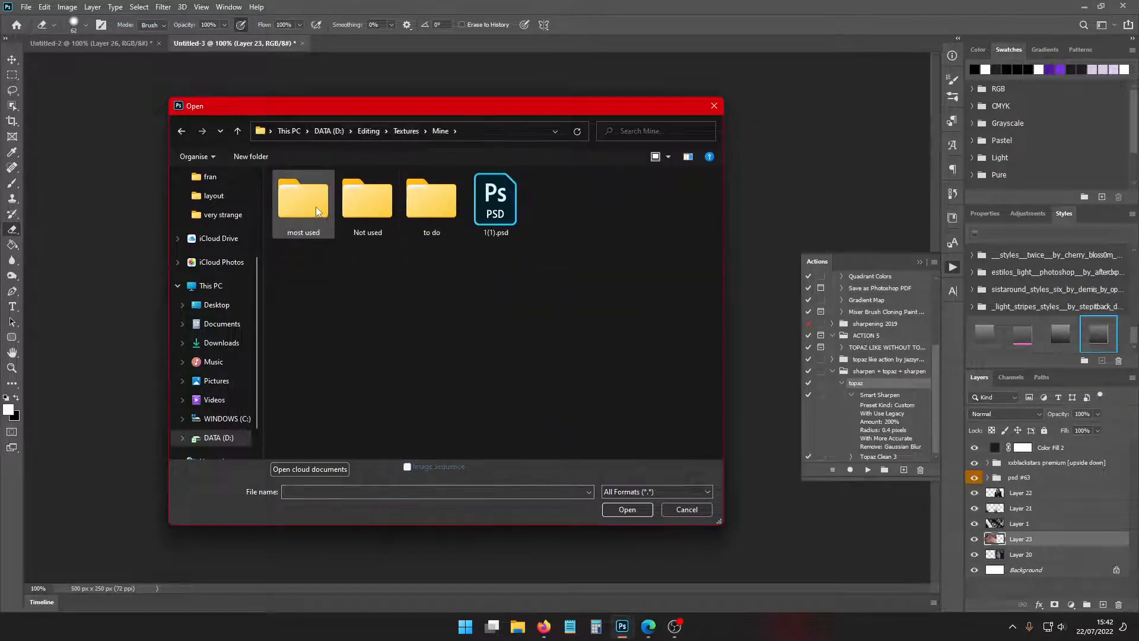
{"action": "double_click", "coordinate": [316, 207]}
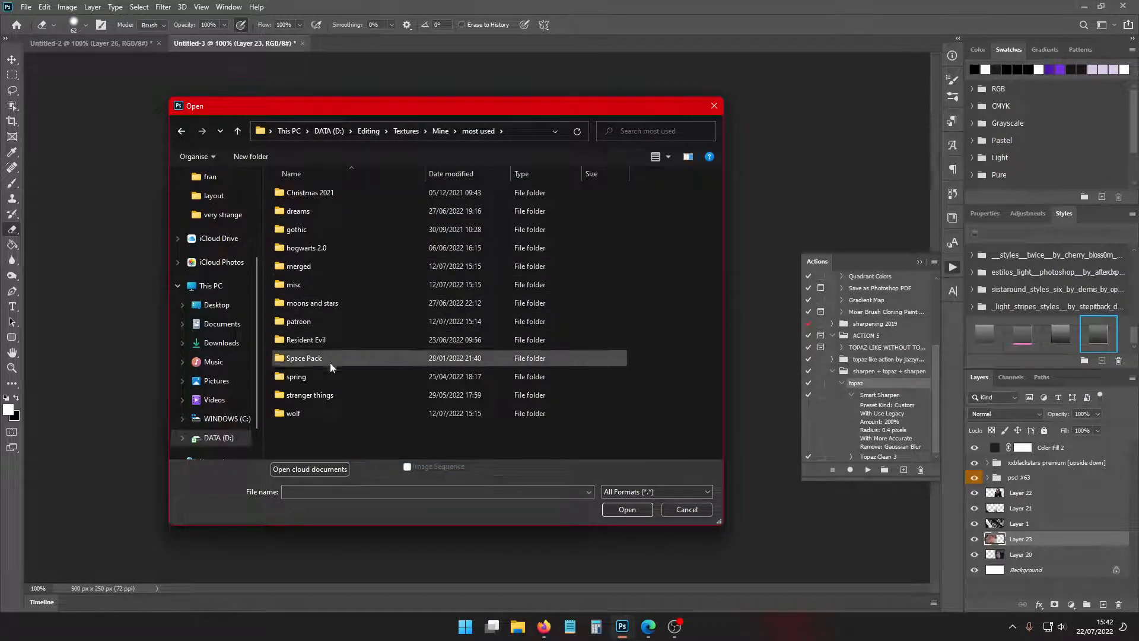
{"action": "double_click", "coordinate": [336, 401]}
Open strangerxthings(8).png and copy the Hawkins sign texture into Untitled-3 as a new layer above Layer 23
{"action": "scroll", "coordinate": [472, 347], "scroll_direction": "down", "scroll_amount": 3}
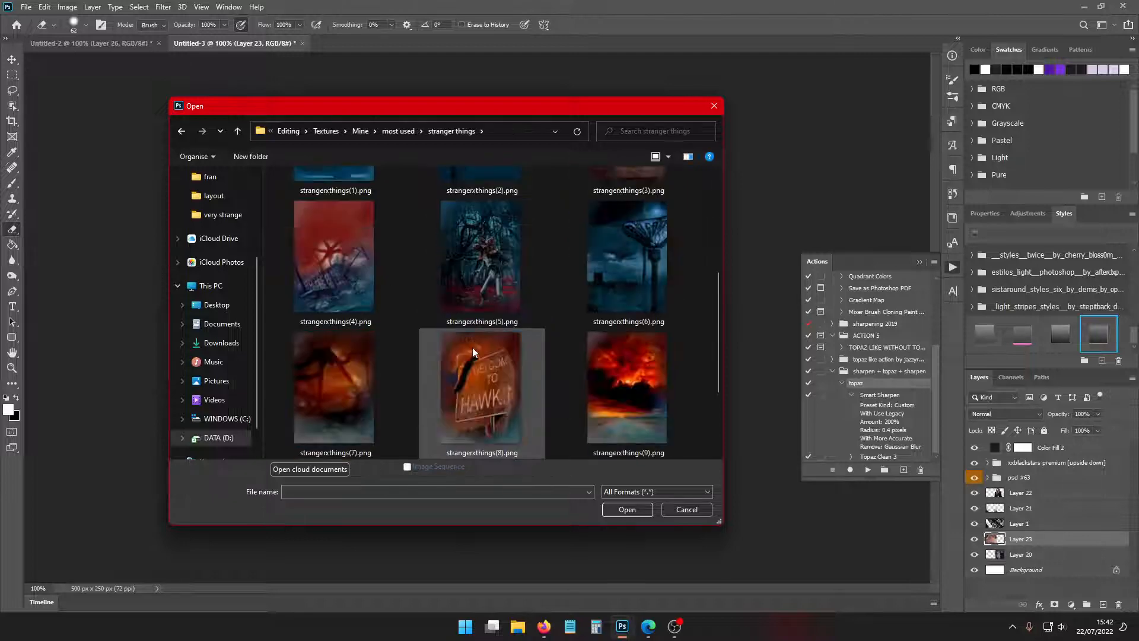
{"action": "scroll", "coordinate": [584, 279], "scroll_direction": "down", "scroll_amount": 2}
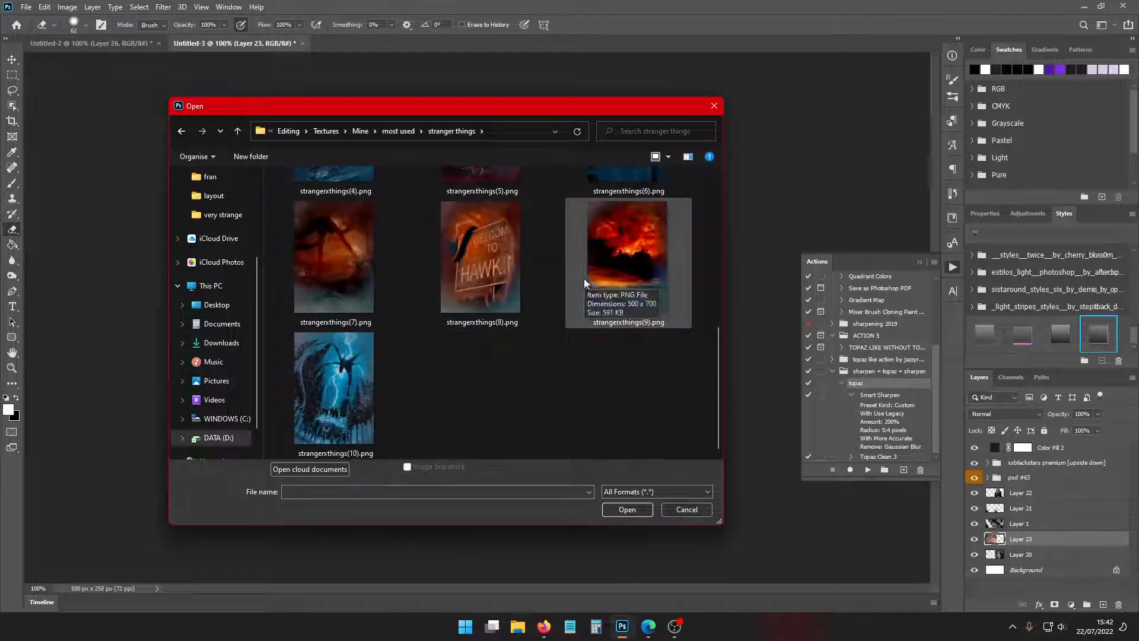
{"action": "scroll", "coordinate": [575, 286], "scroll_direction": "up", "scroll_amount": 2}
{"action": "left_click", "coordinate": [568, 290]}
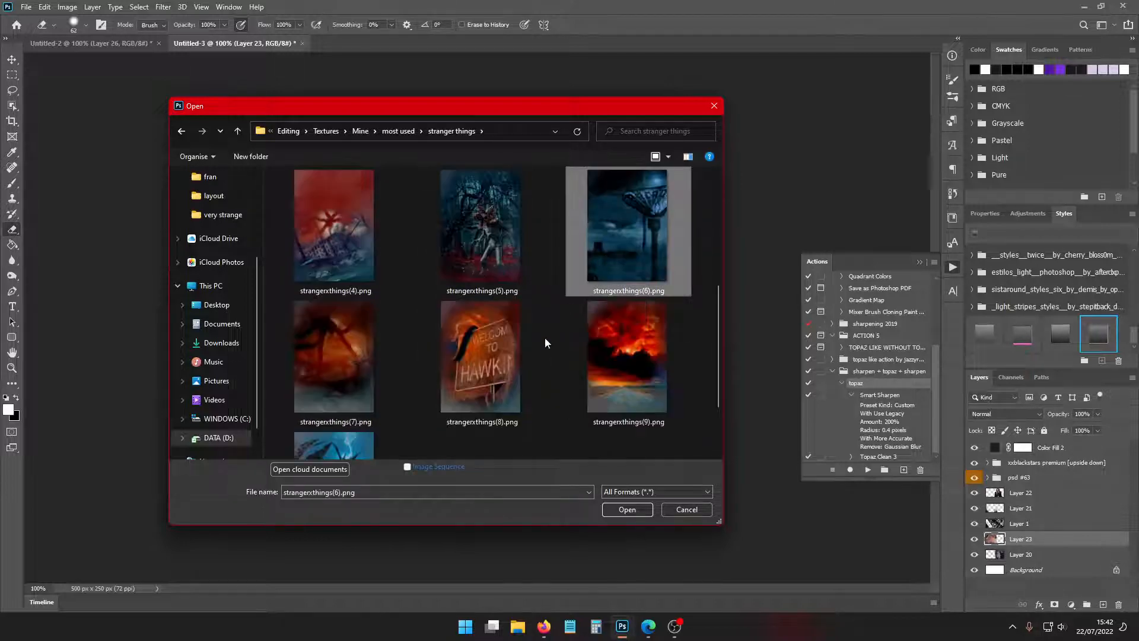
{"action": "scroll", "coordinate": [544, 337], "scroll_direction": "down", "scroll_amount": 2}
{"action": "double_click", "coordinate": [489, 293]}
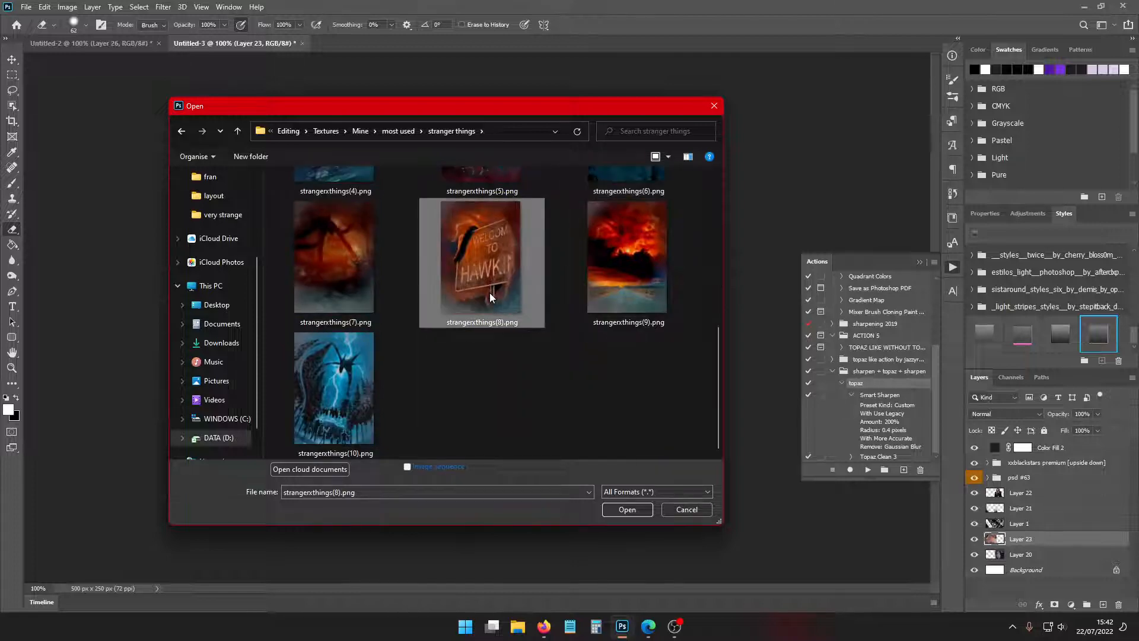
{"action": "left_click_drag", "start_coordinate": [368, 43], "coordinate": [648, 255]}
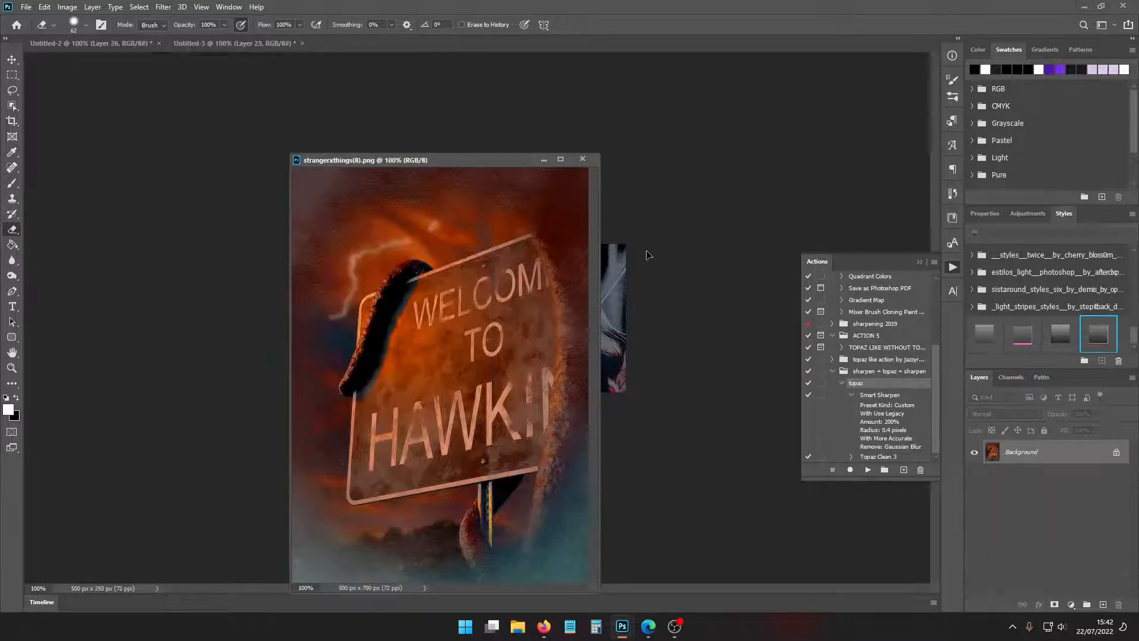
{"action": "left_click", "coordinate": [583, 158]}
Scale the new sign texture on Layer 24 to about 51% and place it over the left part of the banner
{"action": "key", "text": "ctrl+t"}
{"action": "left_click_drag", "start_coordinate": [612, 315], "coordinate": [366, 359]}
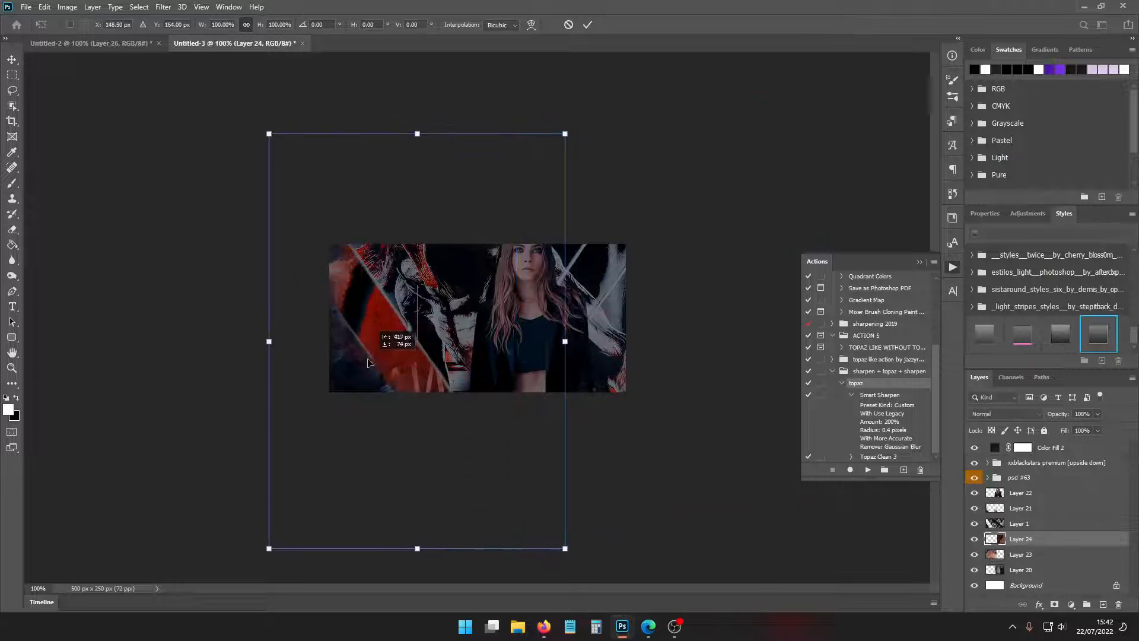
{"action": "left_click_drag", "start_coordinate": [269, 340], "coordinate": [413, 341]}
{"action": "left_click_drag", "start_coordinate": [430, 369], "coordinate": [321, 362]}
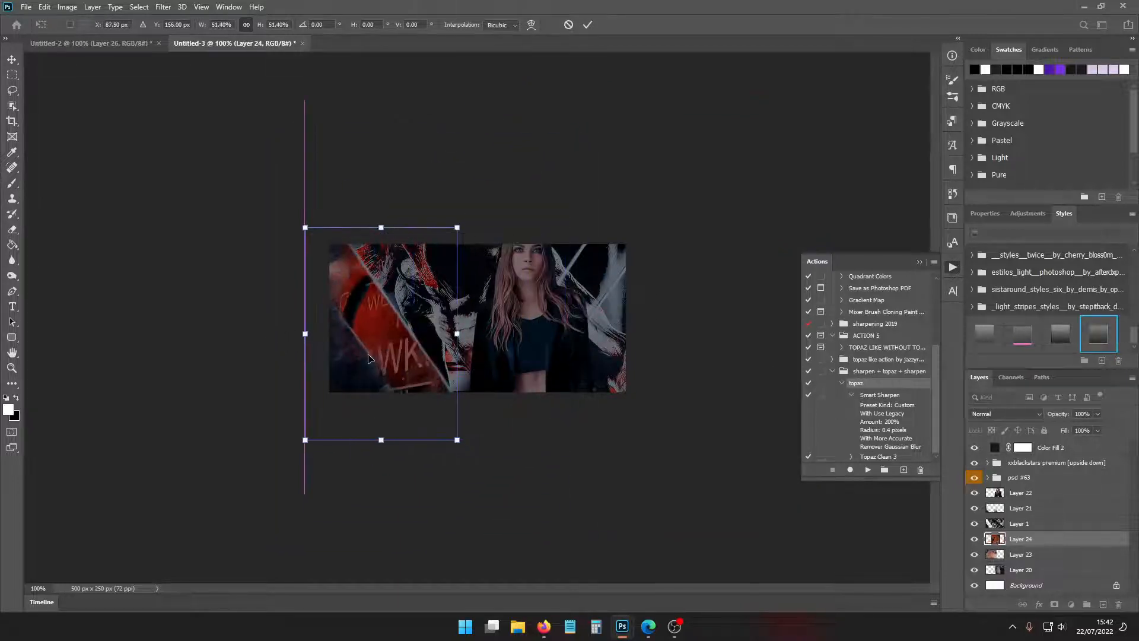
{"action": "key", "text": "e"}
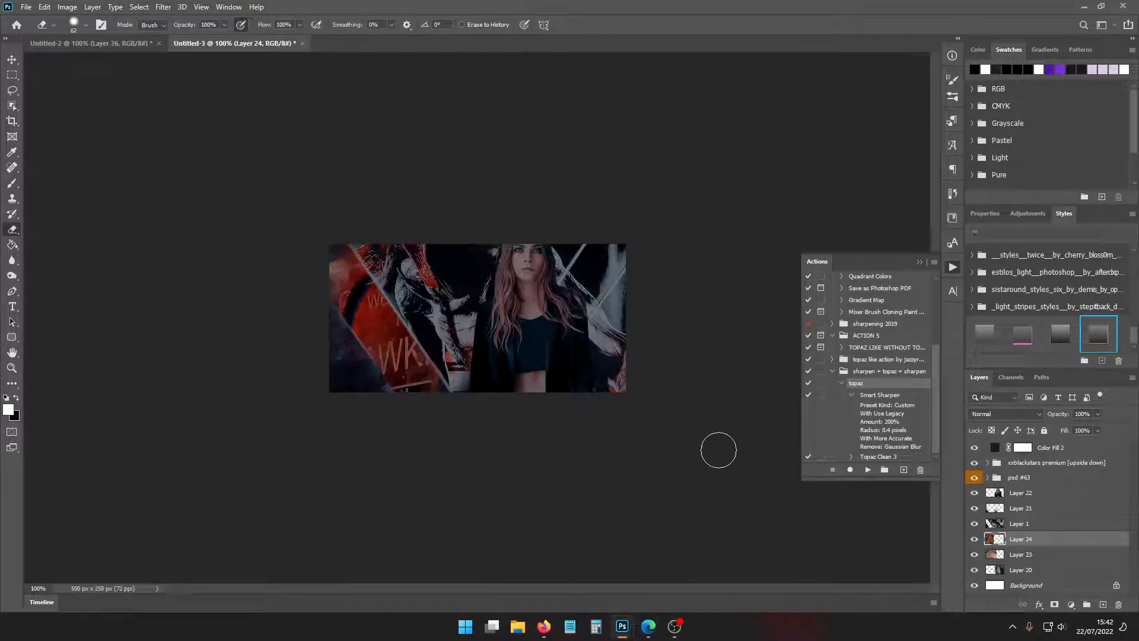
Undo the resizing of Layer 24 and move the layer directly above Layer 1
{"action": "left_click_drag", "start_coordinate": [1020, 520], "coordinate": [1025, 525]}
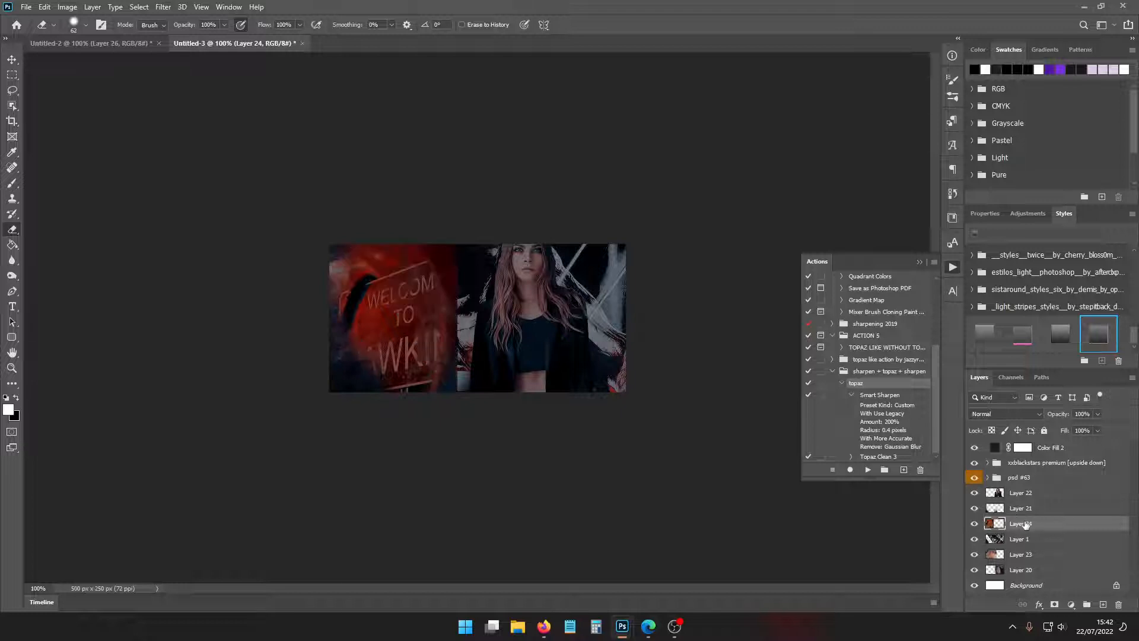
{"action": "key", "text": "ctrl+bracketleft"}
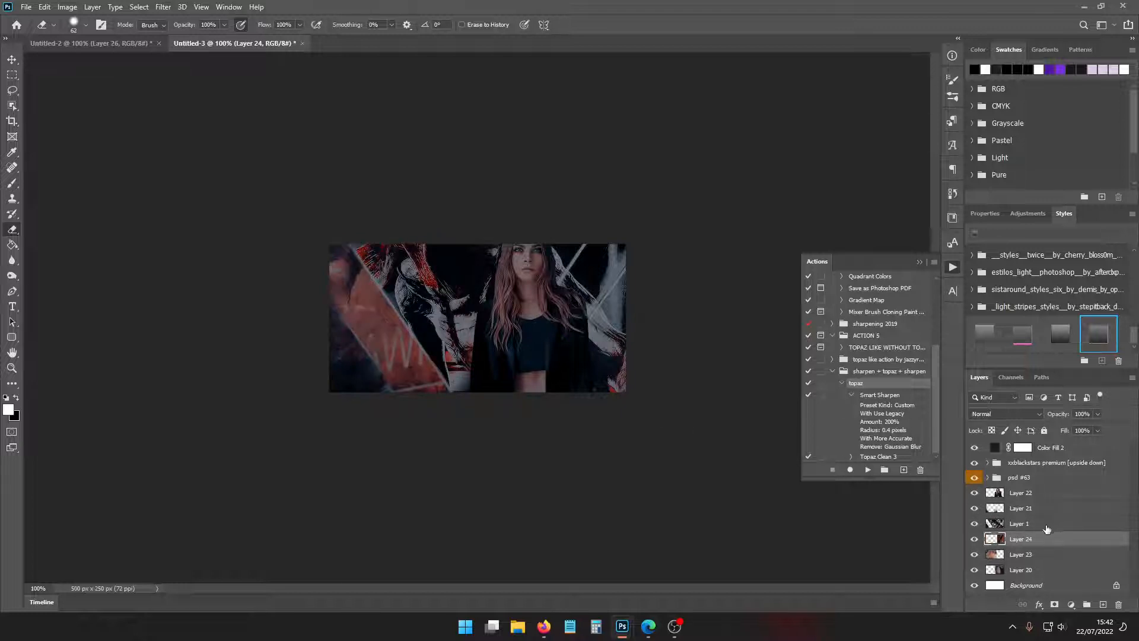
{"action": "left_click_drag", "start_coordinate": [1026, 516], "coordinate": [1027, 515]}
Scale down the sign texture on Layer 24 and position it behind the woman in the right half of the banner
{"action": "key", "text": "ctrl+t"}
{"action": "left_click_drag", "start_coordinate": [665, 357], "coordinate": [380, 379]}
{"action": "left_click_drag", "start_coordinate": [239, 529], "coordinate": [303, 431]}
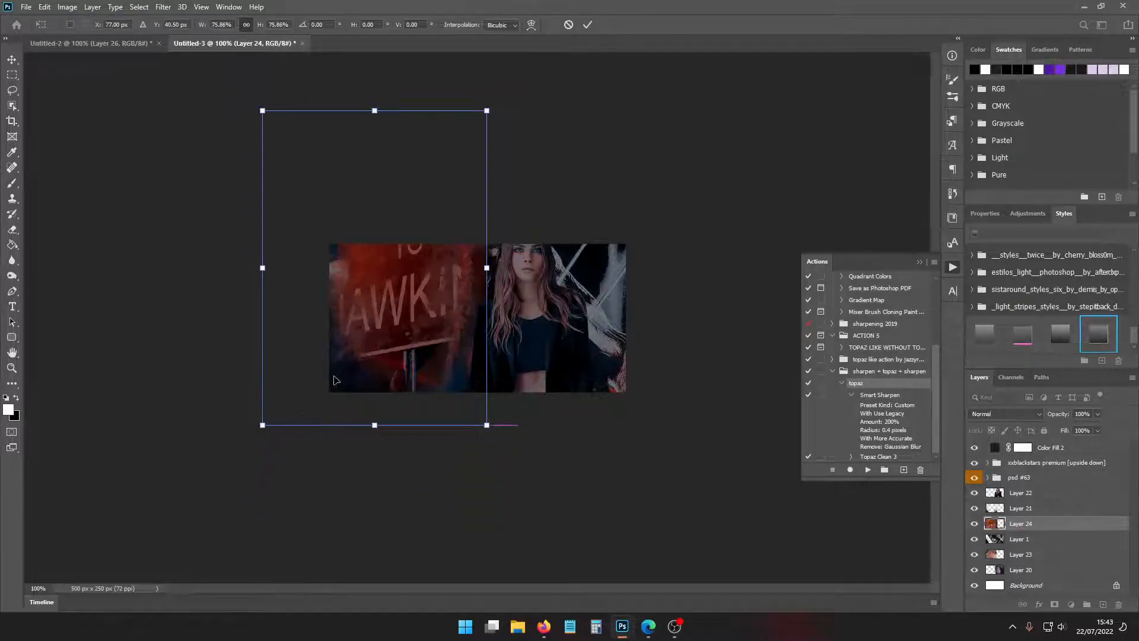
{"action": "left_click_drag", "start_coordinate": [338, 375], "coordinate": [351, 420]}
{"action": "left_click_drag", "start_coordinate": [396, 473], "coordinate": [391, 428]}
{"action": "mouse_move", "coordinate": [403, 364]}
{"action": "left_mouse_down"}
{"action": "mouse_move", "coordinate": [580, 389]}
{"action": "mouse_move", "coordinate": [568, 376]}
{"action": "left_mouse_up"}
{"action": "key", "text": "e"}
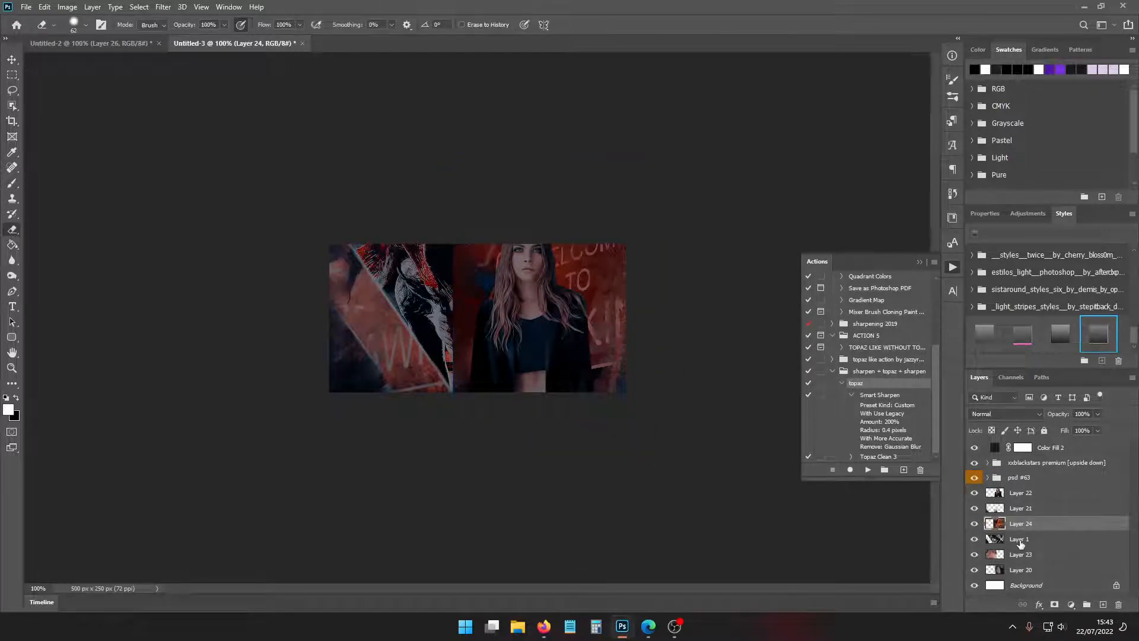
Hide Layer 23 and try filling the Background layer with the background colour
{"action": "left_click", "coordinate": [1019, 540]}
{"action": "left_click", "coordinate": [973, 553]}
{"action": "left_click", "coordinate": [1028, 570]}
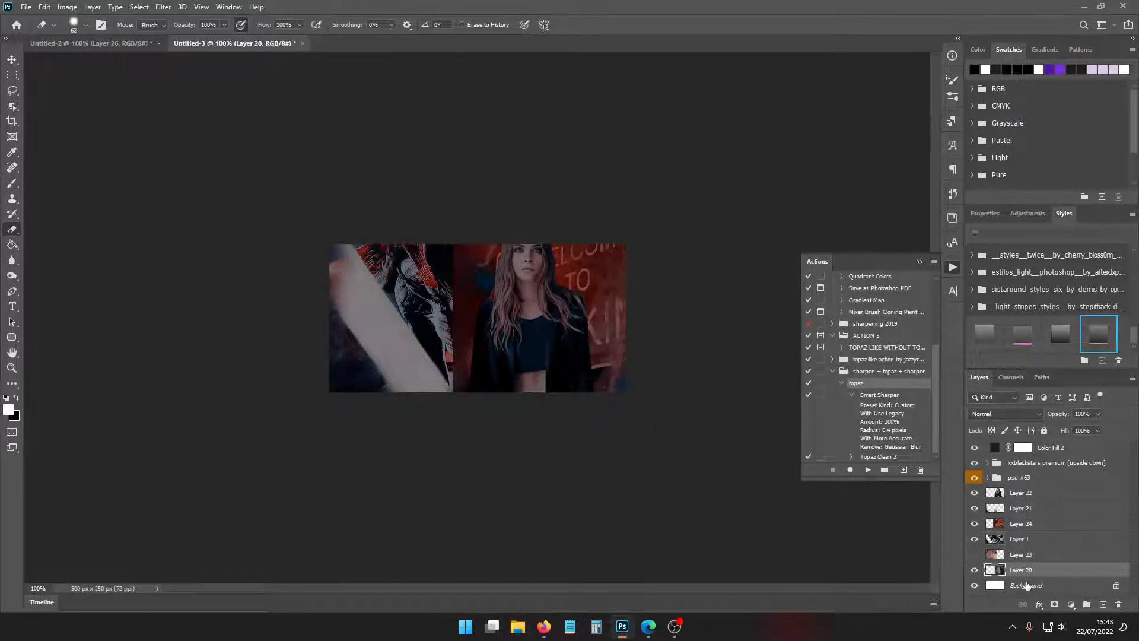
{"action": "left_click", "coordinate": [1027, 585]}
{"action": "key", "text": "ctrl+BackSpace"}
Undo the recent edits back to the state before any Hawkins sign texture was added to the banner
{"action": "key", "text": "ctrl+z"}
{"action": "key", "text": "ctrl+z"}
{"action": "key", "text": "ctrl+z"}
{"action": "key", "text": "ctrl+z"}
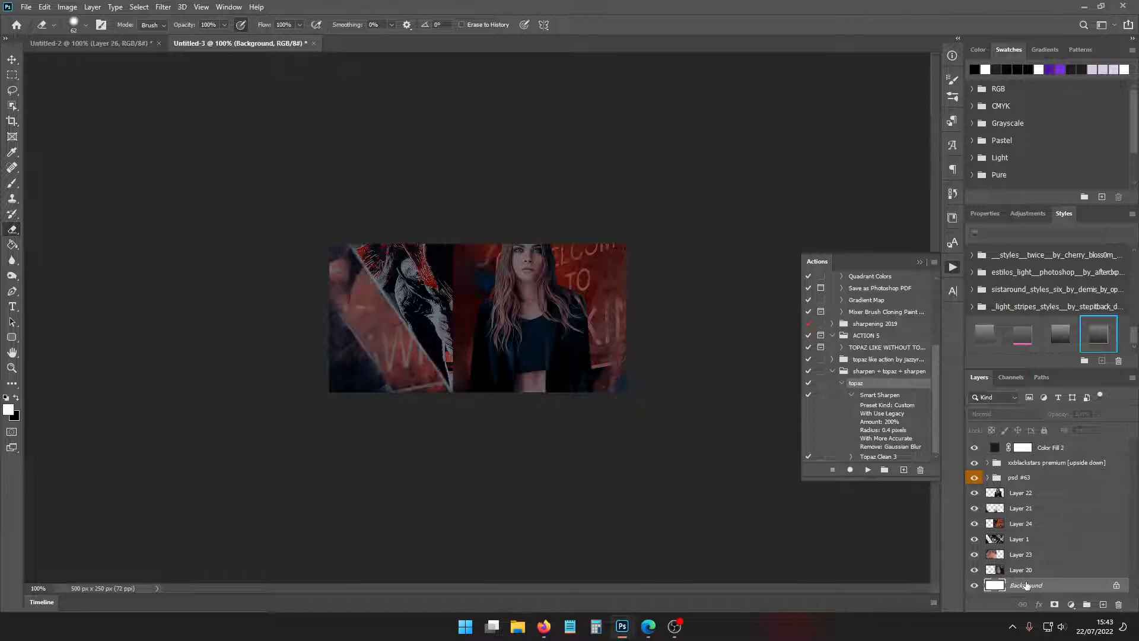
{"action": "key", "text": "ctrl+z"}
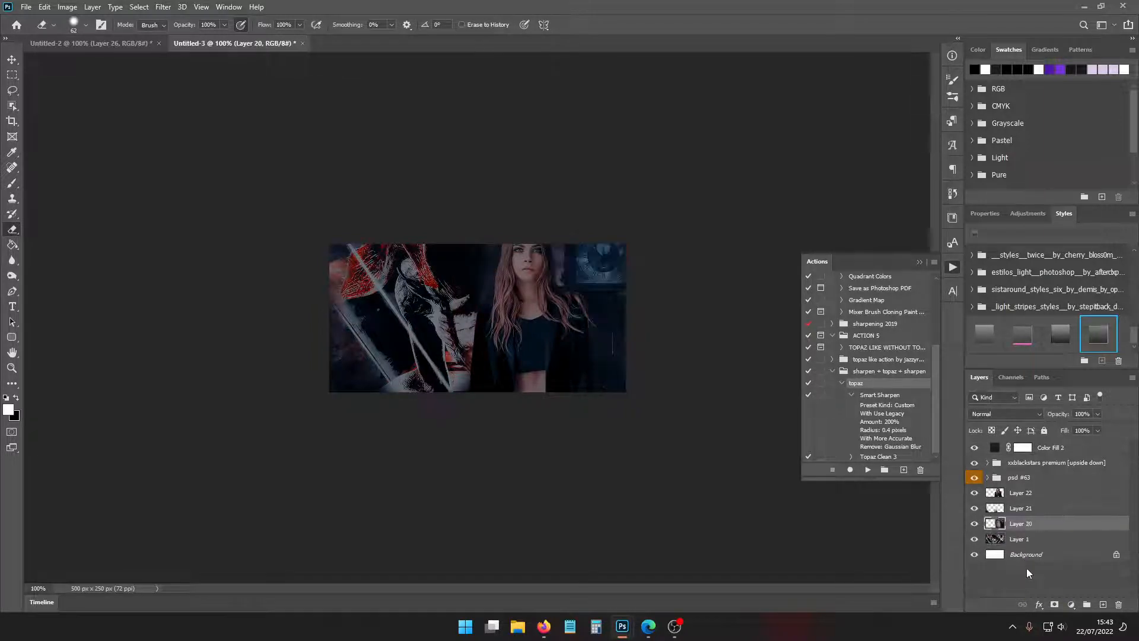
Open strangerxthings(8).png from the stranger things folder and copy the sign texture into Untitled-3 as a new layer above Layer 20
{"action": "left_click", "coordinate": [26, 7]}
{"action": "left_click", "coordinate": [35, 31]}
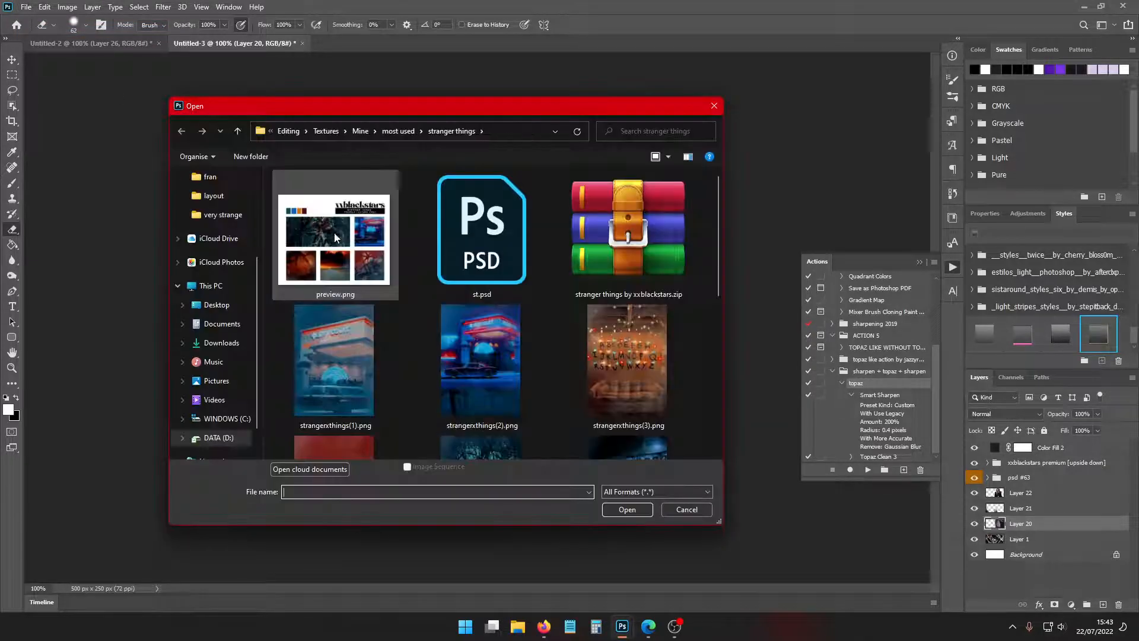
{"action": "double_click", "coordinate": [499, 334]}
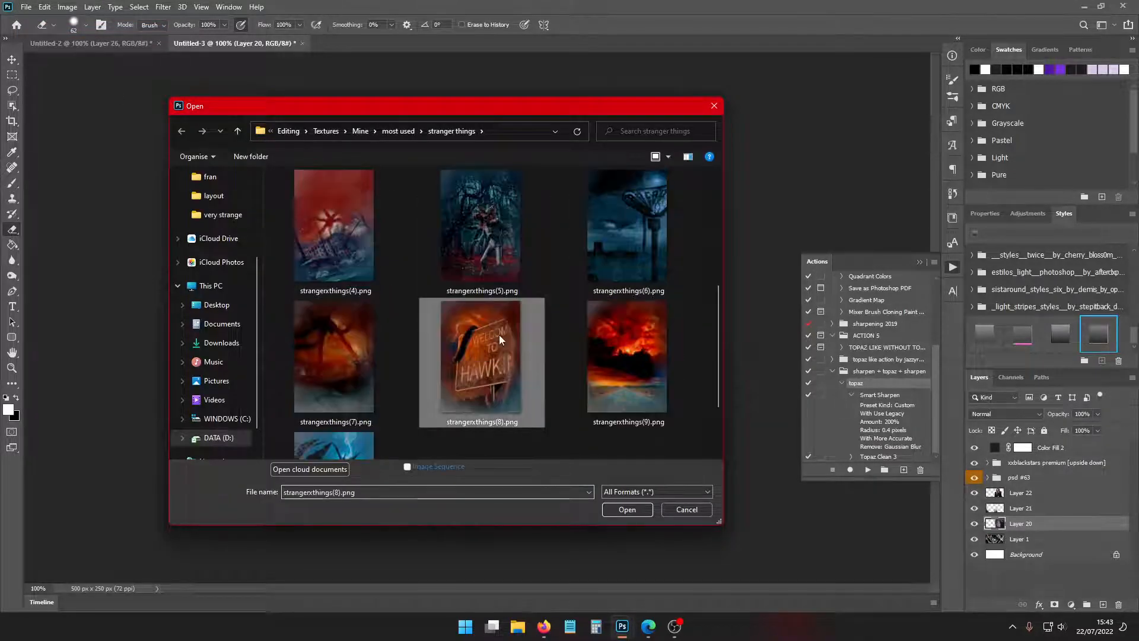
{"action": "left_click_drag", "start_coordinate": [362, 45], "coordinate": [308, 174]}
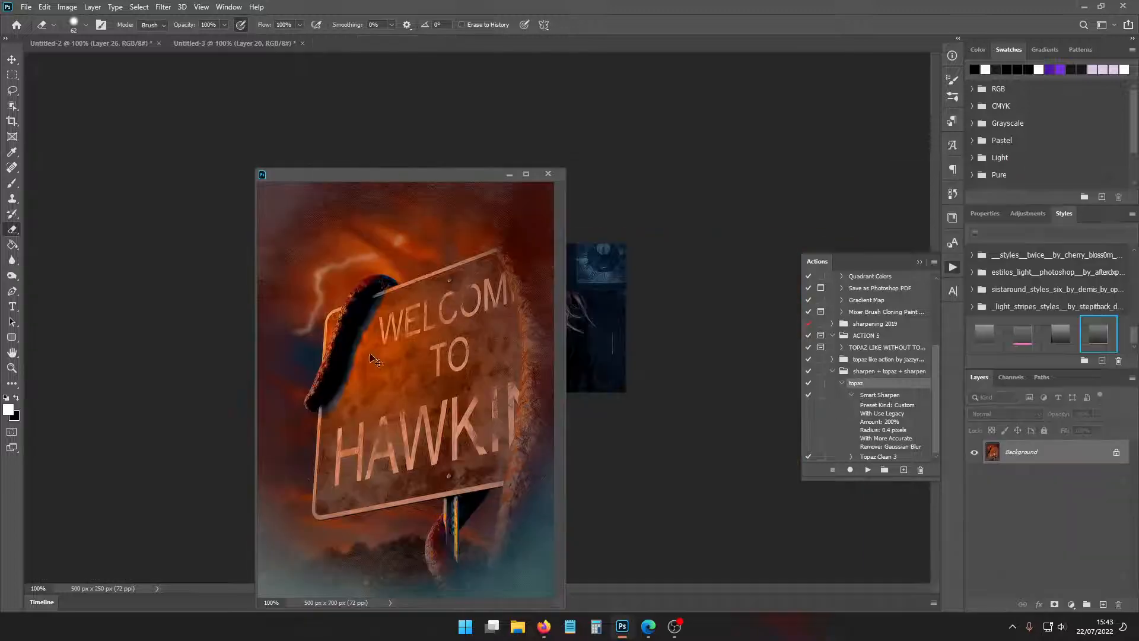
{"action": "left_click_drag", "start_coordinate": [431, 321], "coordinate": [593, 232]}
{"action": "left_click", "coordinate": [548, 174]}
Scale the sign texture to about 64% and position it behind the woman over the right half of the banner
{"action": "key", "text": "ctrl+t"}
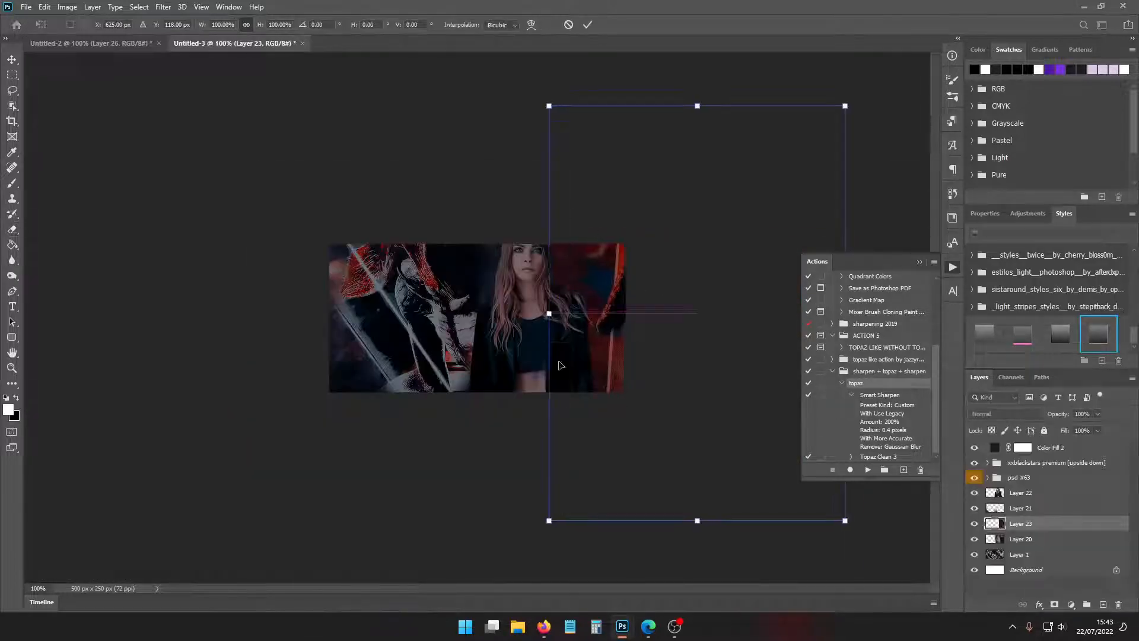
{"action": "left_click_drag", "start_coordinate": [643, 320], "coordinate": [551, 350]}
{"action": "left_click_drag", "start_coordinate": [456, 346], "coordinate": [563, 340]}
{"action": "left_click_drag", "start_coordinate": [655, 408], "coordinate": [563, 368]}
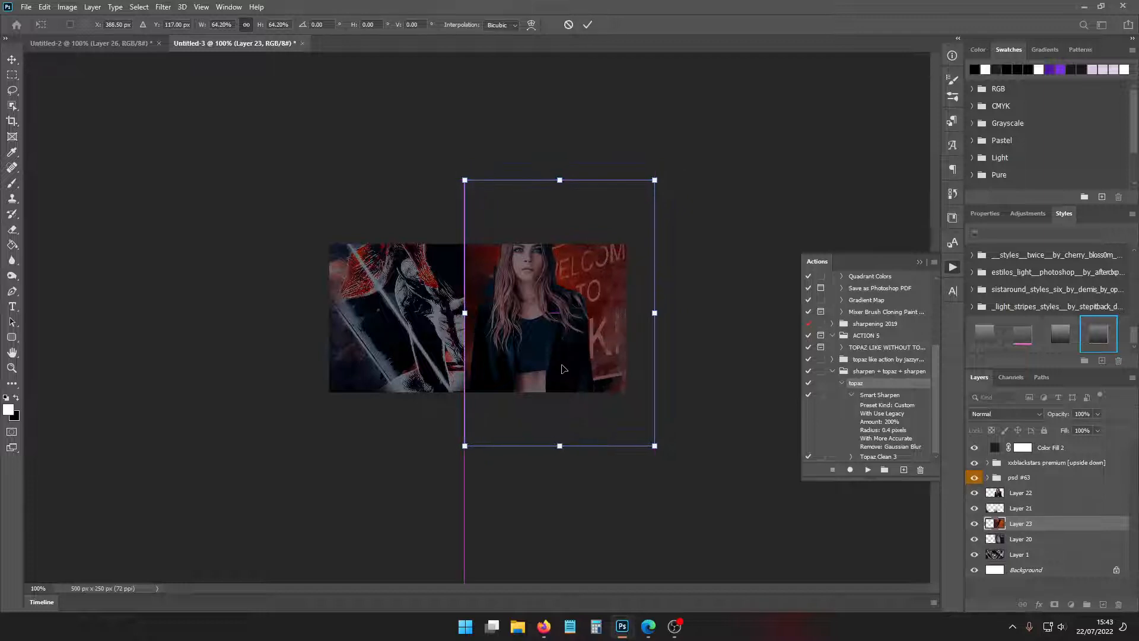
{"action": "key", "text": "Return"}
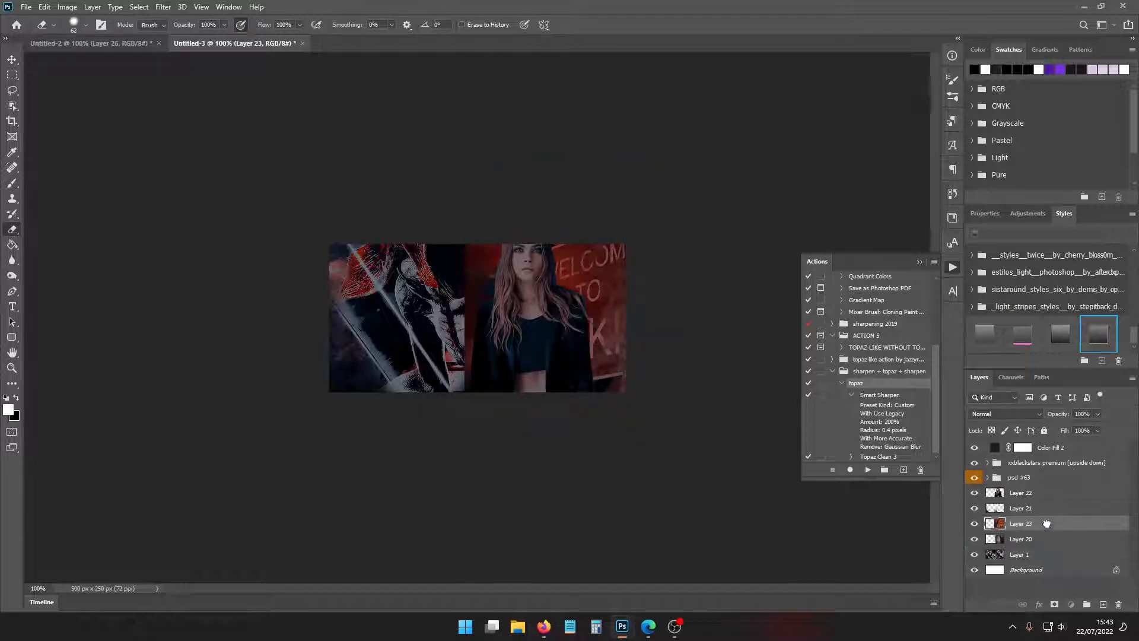
Erase the sign texture's hard left edge with a 228 px eraser and shift the layer slightly within the banner
{"action": "left_click", "coordinate": [74, 25]}
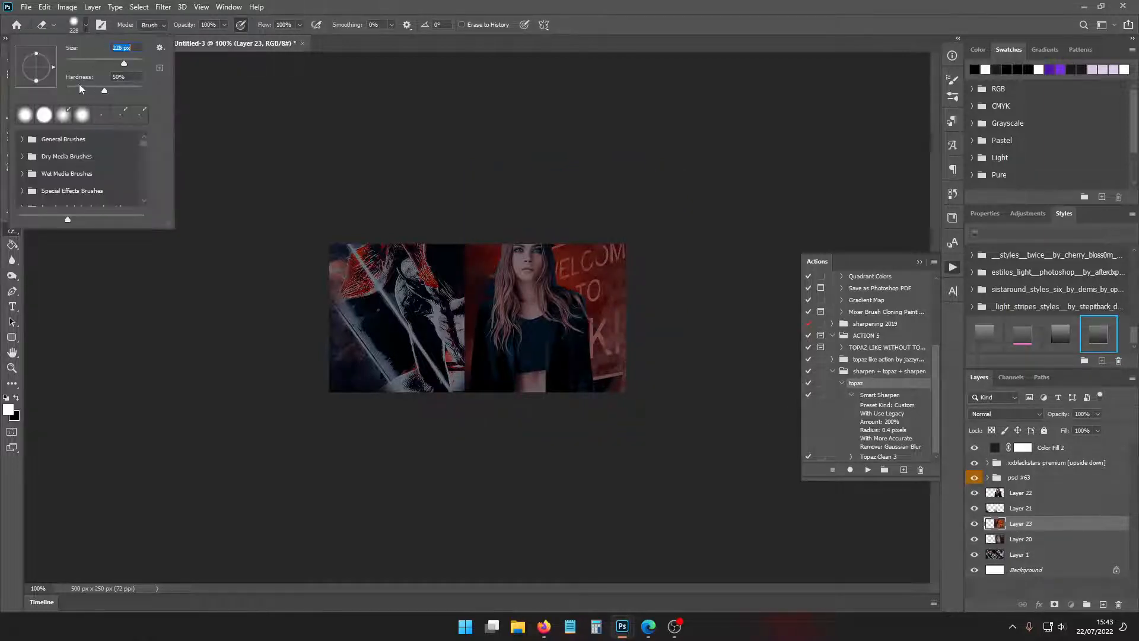
{"action": "mouse_move", "coordinate": [449, 219]}
{"action": "left_mouse_down"}
{"action": "mouse_move", "coordinate": [452, 326]}
{"action": "mouse_move", "coordinate": [437, 417]}
{"action": "left_mouse_up"}
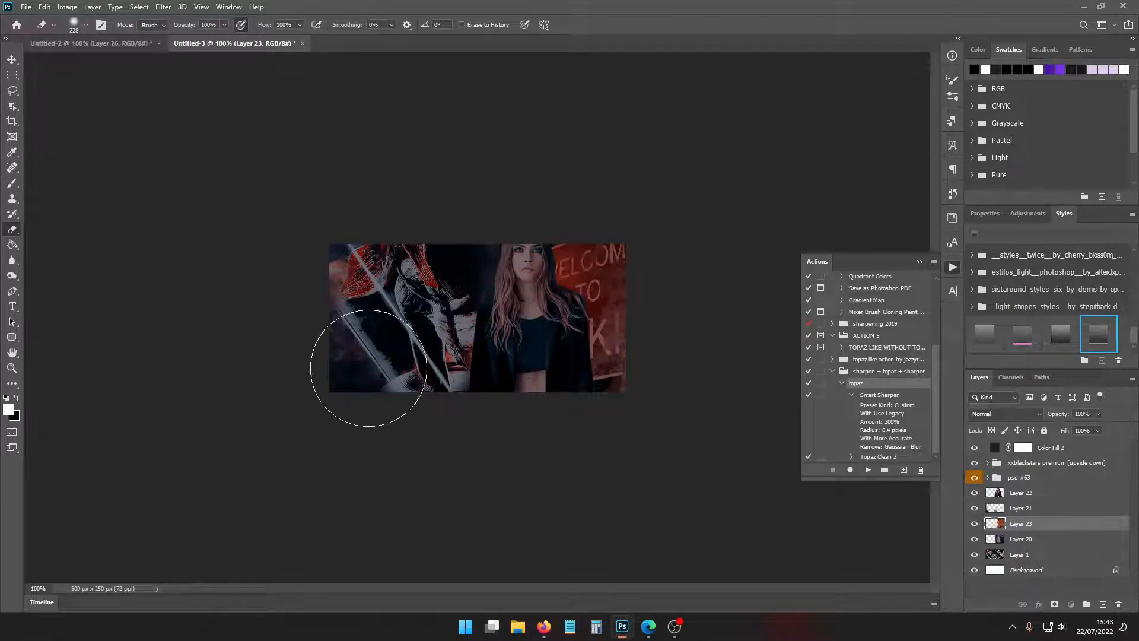
{"action": "key", "text": "ctrl+t"}
{"action": "left_click_drag", "start_coordinate": [707, 333], "coordinate": [706, 354]}
{"action": "key", "text": "Return"}
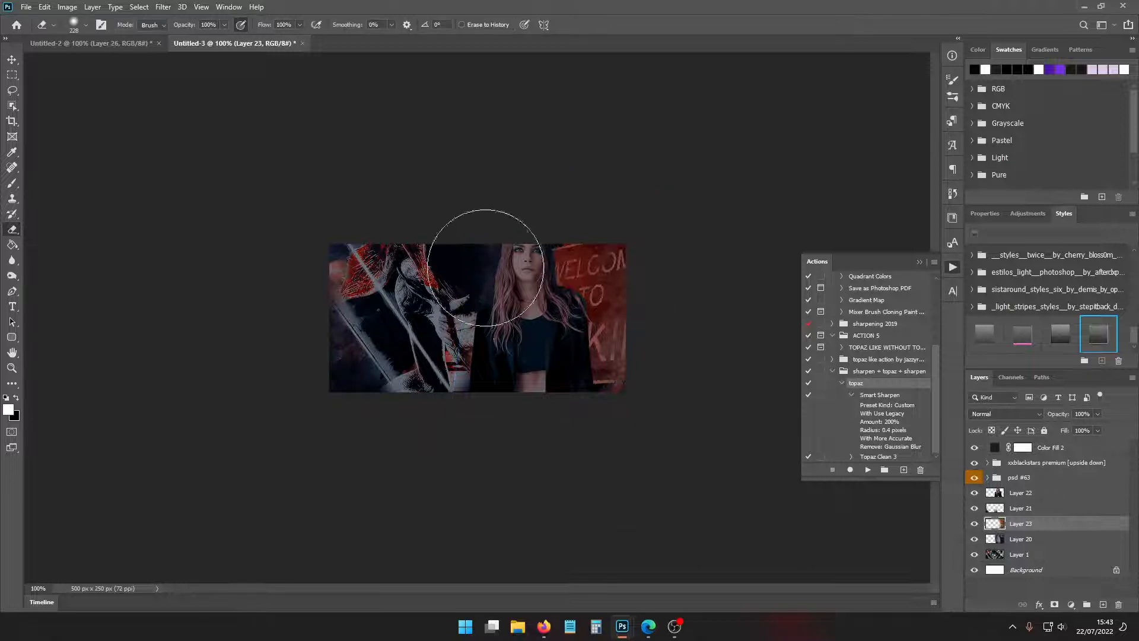
Toggle the visibility of Layer 21 to compare the banner with and without it
{"action": "left_click", "coordinate": [1018, 508]}
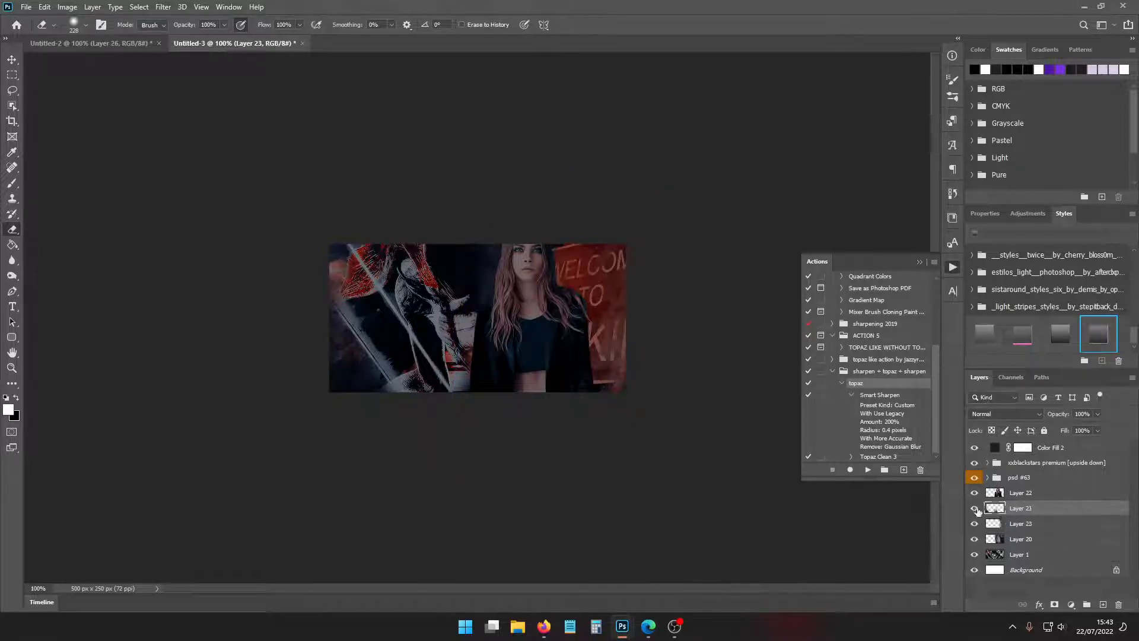
{"action": "left_click", "coordinate": [973, 509]}
{"action": "left_click", "coordinate": [973, 510]}
{"action": "left_click", "coordinate": [979, 510]}
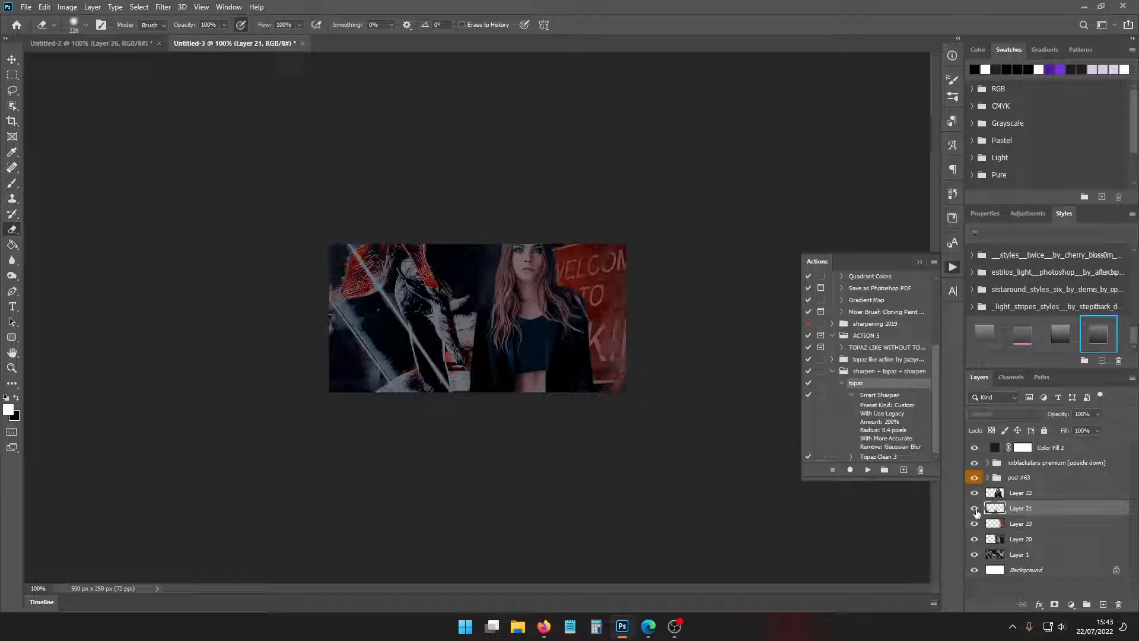
Toggle the visibility of Layer 21 and Layer 22 to compare the banner with and without each of them
{"action": "left_click", "coordinate": [979, 510]}
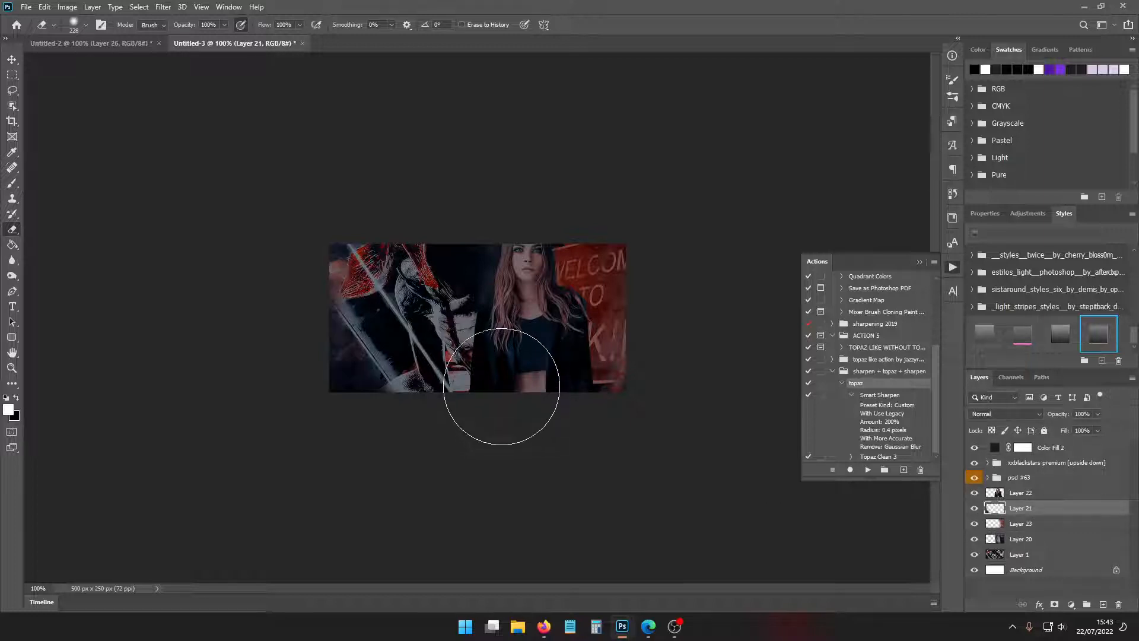
{"action": "left_click", "coordinate": [976, 494]}
{"action": "left_click", "coordinate": [976, 495]}
{"action": "left_click", "coordinate": [976, 495]}
{"action": "left_click", "coordinate": [976, 494]}
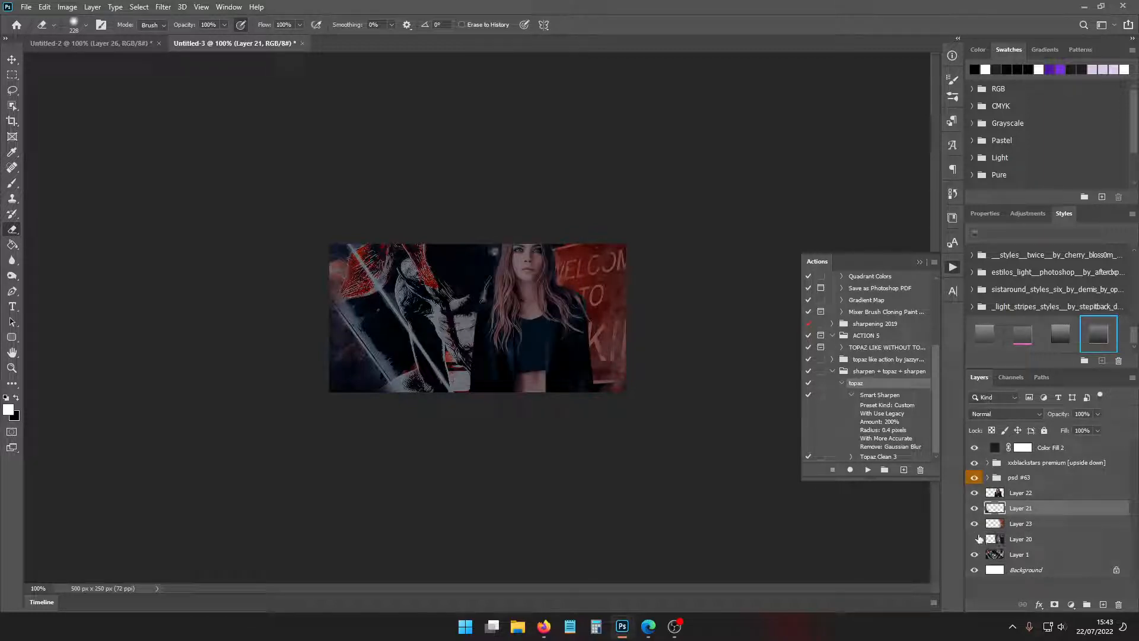
Move the Layer 20 texture left toward the middle of the banner while Layer 22 is hidden, and show Layer 22 again
{"action": "left_click", "coordinate": [1020, 538]}
{"action": "left_click", "coordinate": [977, 540]}
{"action": "left_click", "coordinate": [977, 540]}
{"action": "left_click", "coordinate": [977, 541]}
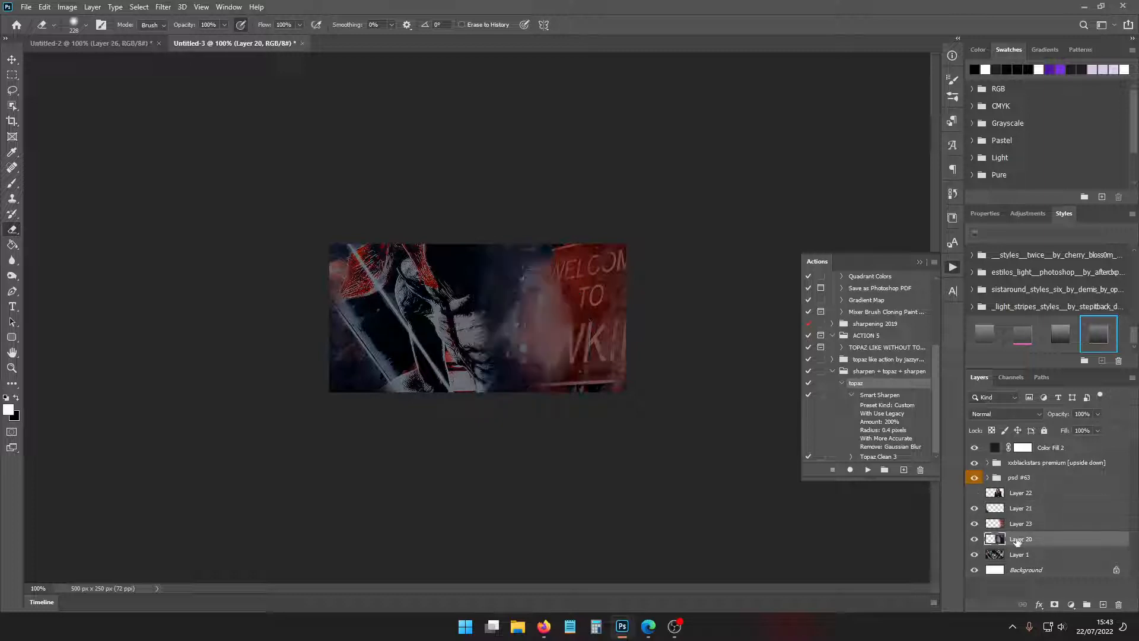
{"action": "key", "text": "ctrl+t"}
{"action": "left_click_drag", "start_coordinate": [584, 353], "coordinate": [540, 375]}
{"action": "key", "text": "Return"}
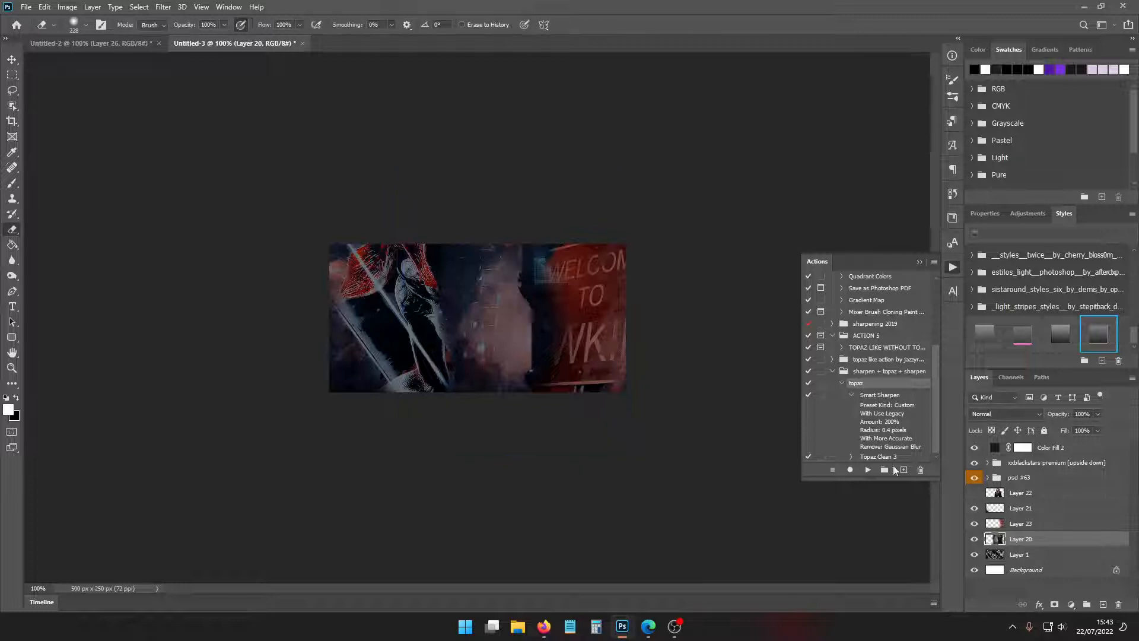
{"action": "left_click", "coordinate": [974, 492]}
Move the woman on Layer 22 left to about the centre of the banner
{"action": "left_click", "coordinate": [1020, 492]}
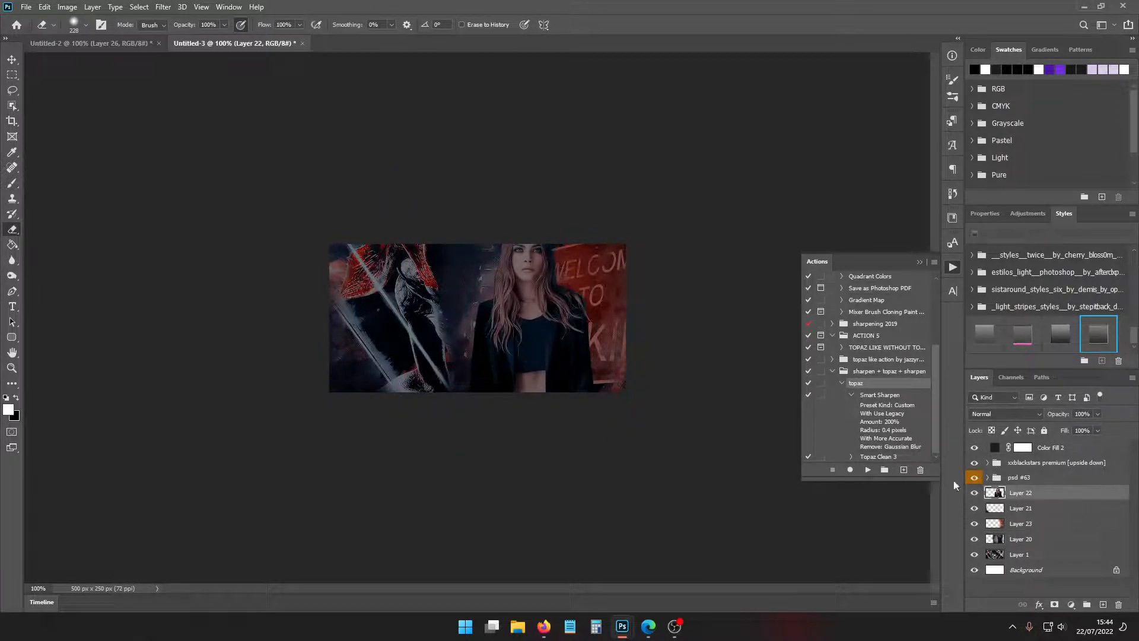
{"action": "key", "text": "ctrl+t"}
{"action": "mouse_move", "coordinate": [550, 373]}
{"action": "left_mouse_down"}
{"action": "mouse_move", "coordinate": [515, 375]}
{"action": "mouse_move", "coordinate": [501, 356]}
{"action": "left_mouse_up"}
{"action": "key", "text": "Return"}
{"action": "key", "text": "ctrl+t"}
{"action": "key", "text": "Return"}
Erase the left edge of the Layer 20 texture with the soft eraser and shift the layer slightly behind the woman
{"action": "left_click", "coordinate": [1029, 541]}
{"action": "mouse_move", "coordinate": [450, 283]}
{"action": "left_mouse_down"}
{"action": "mouse_move", "coordinate": [422, 267]}
{"action": "mouse_move", "coordinate": [433, 421]}
{"action": "left_mouse_up"}
{"action": "key", "text": "ctrl+t"}
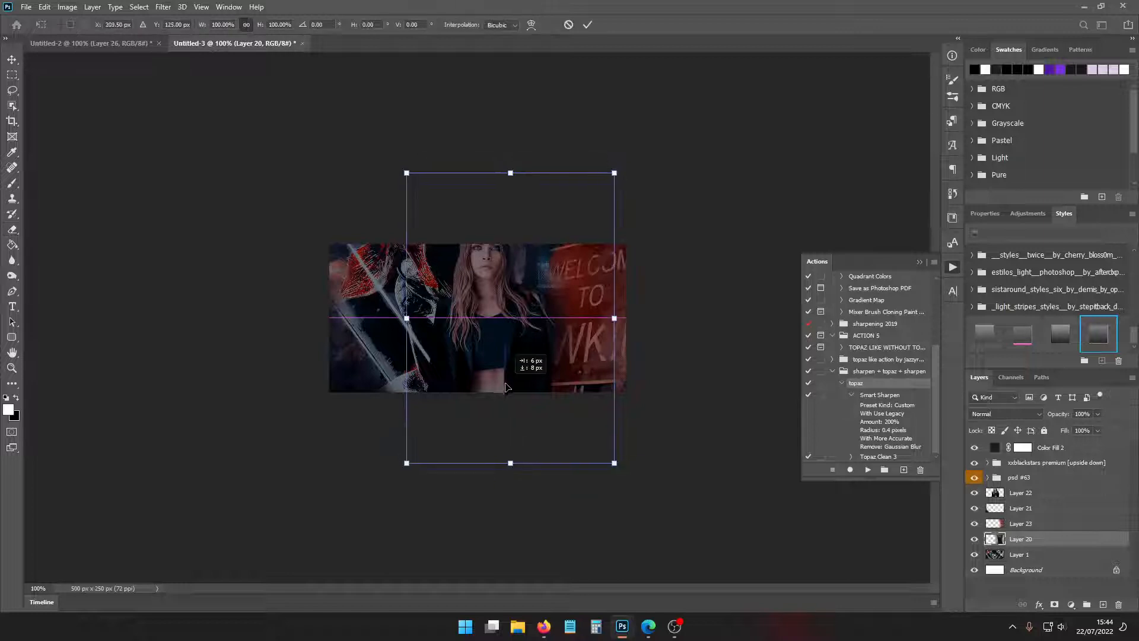
{"action": "key", "text": "Return"}
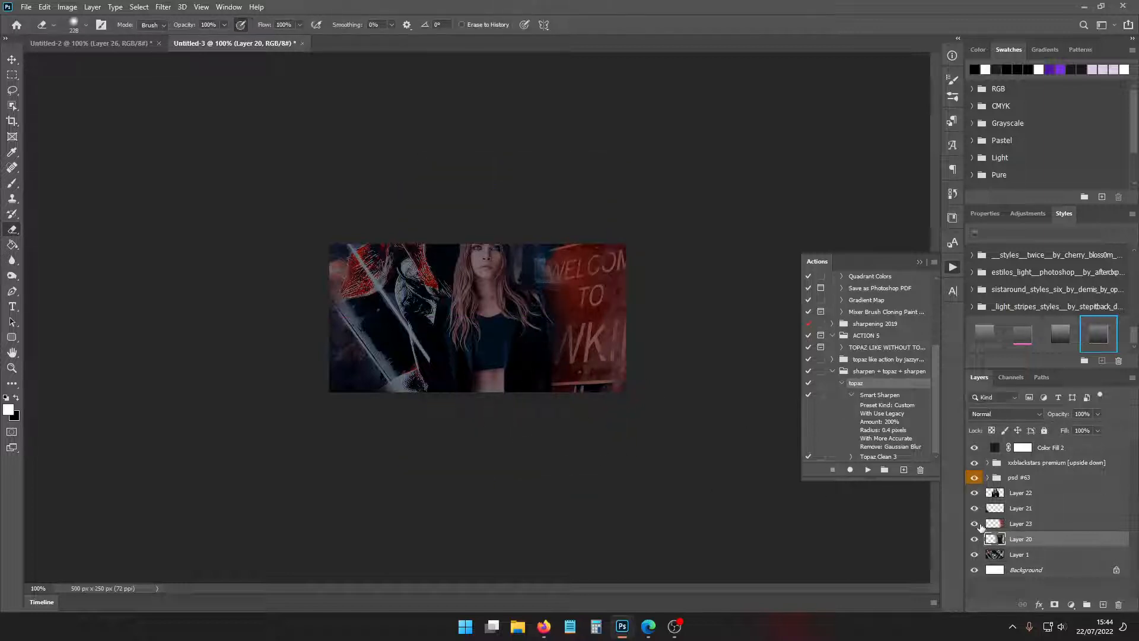
{"action": "key", "text": "ctrl+t"}
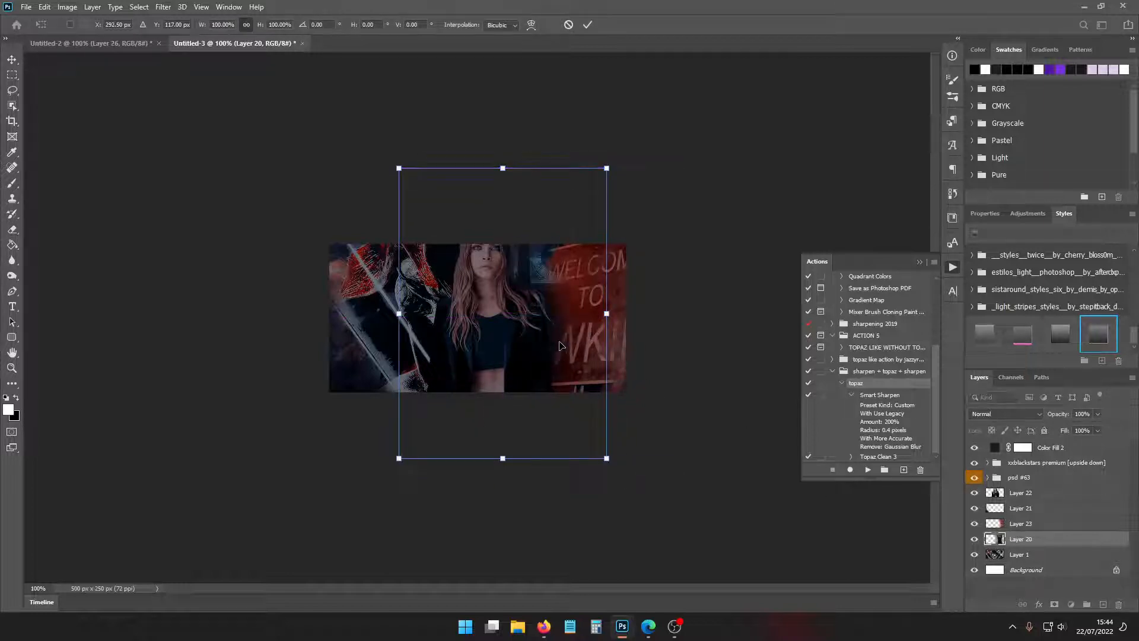
{"action": "key", "text": "Return"}
Nudge the woman on Layer 22 slightly downward within the banner
{"action": "left_click", "coordinate": [1013, 492]}
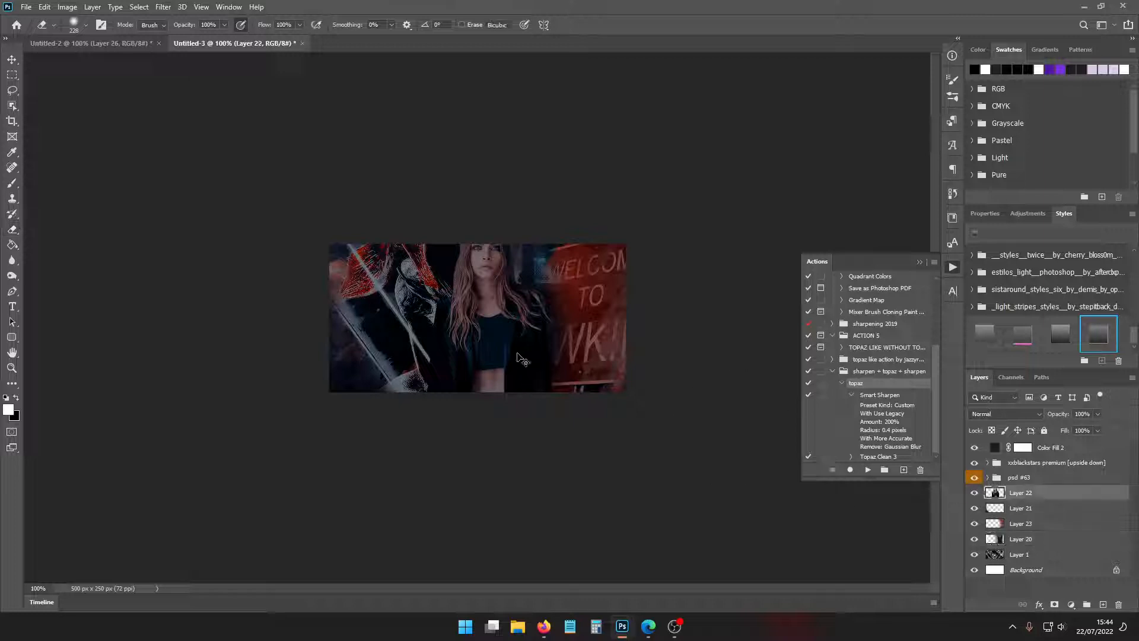
{"action": "key", "text": "ctrl+t"}
{"action": "left_click_drag", "start_coordinate": [519, 355], "coordinate": [518, 358]}
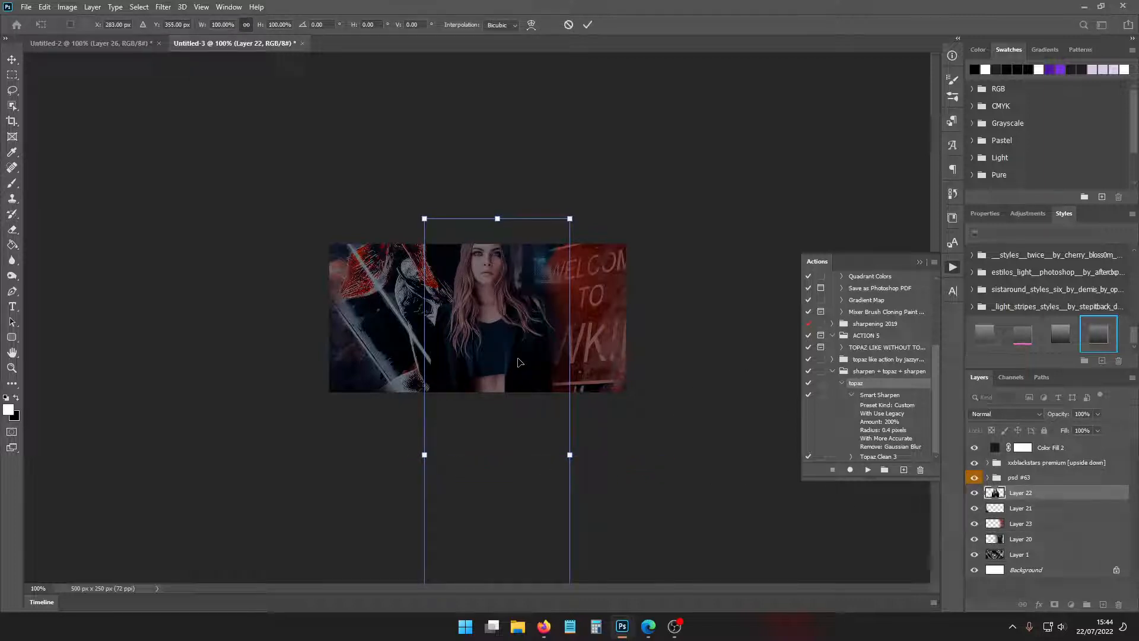
{"action": "key", "text": "Return"}
Open -SAM (3).png from the +CaraDelevingnePOO2 folder and copy the seated woman into Untitled-3 as a new layer above Layer 22
{"action": "key", "text": "ctrl+o"}
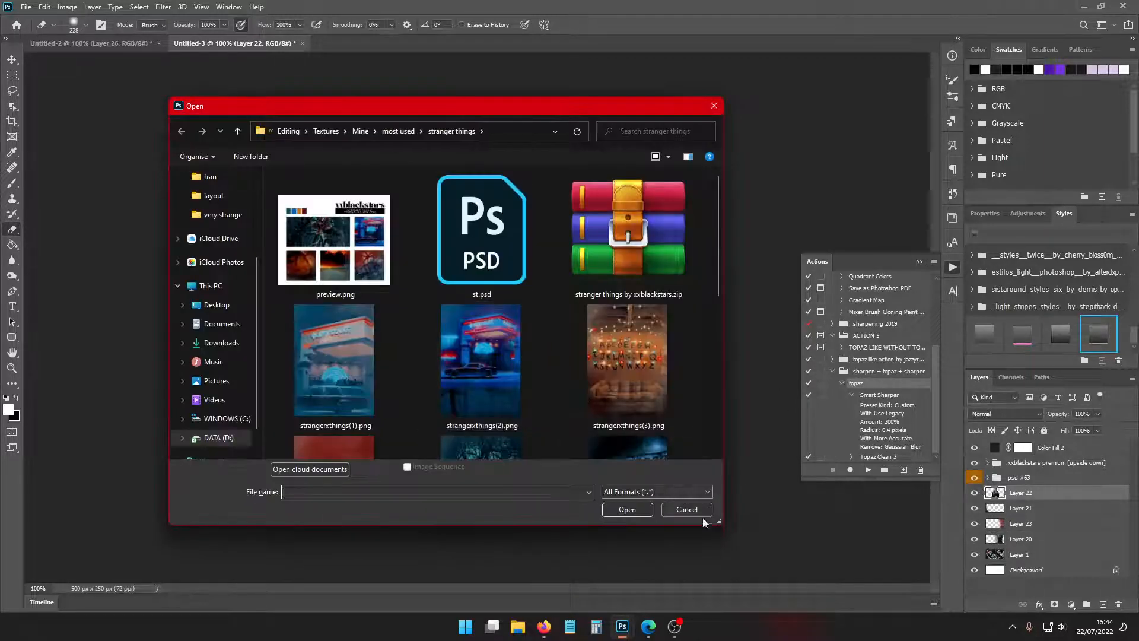
{"action": "scroll", "coordinate": [565, 372], "scroll_direction": "down", "scroll_amount": 5}
{"action": "left_click", "coordinate": [408, 129]}
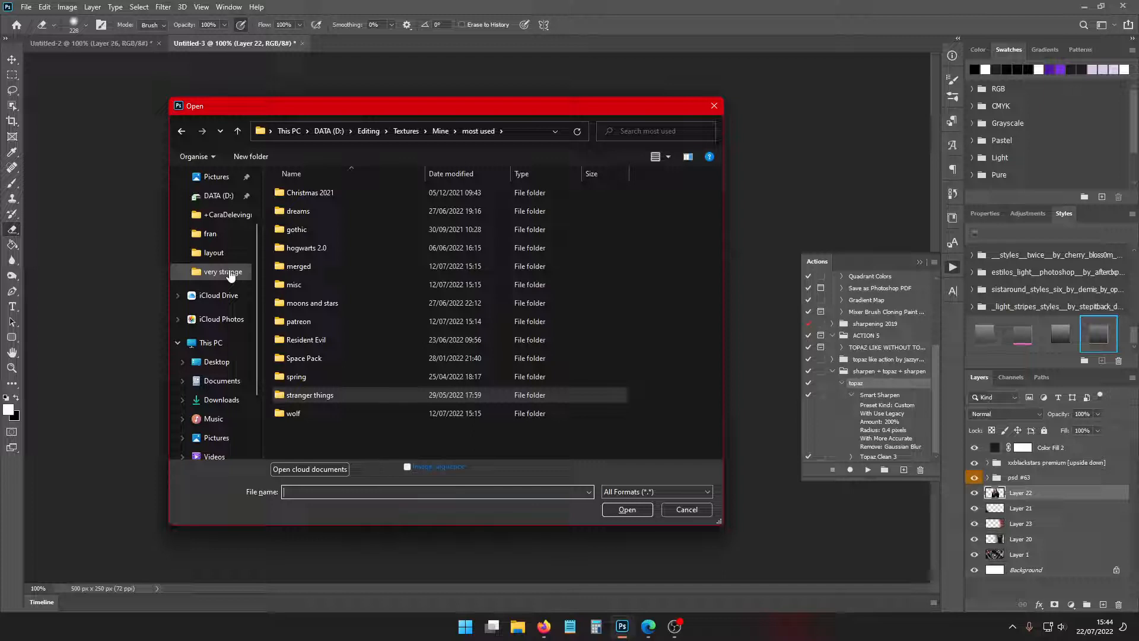
{"action": "left_click", "coordinate": [221, 215]}
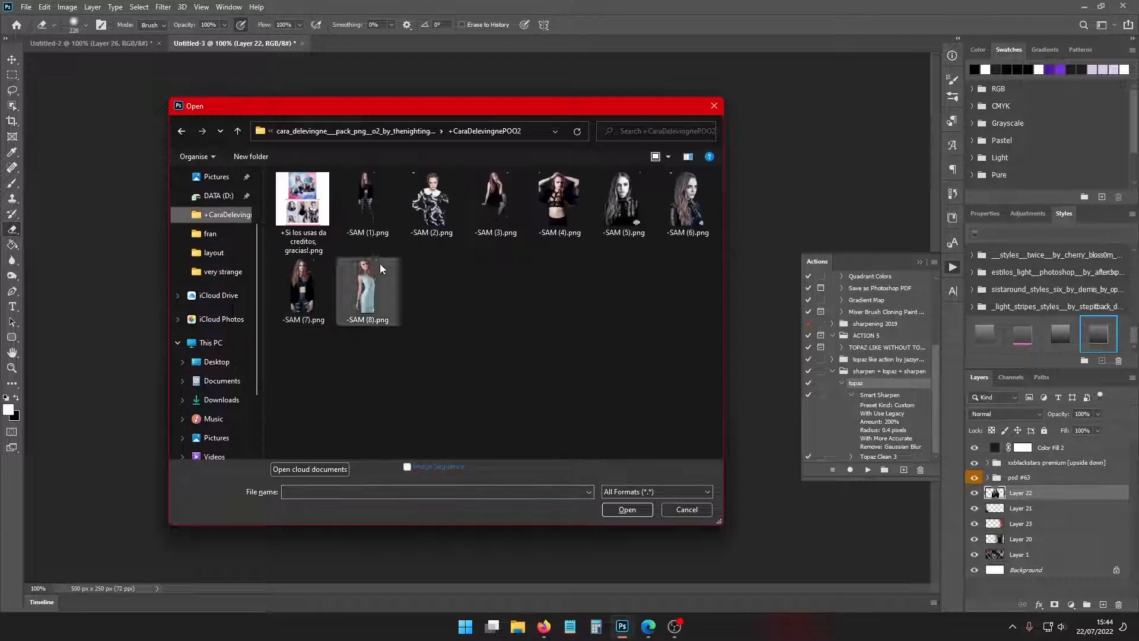
{"action": "double_click", "coordinate": [497, 210]}
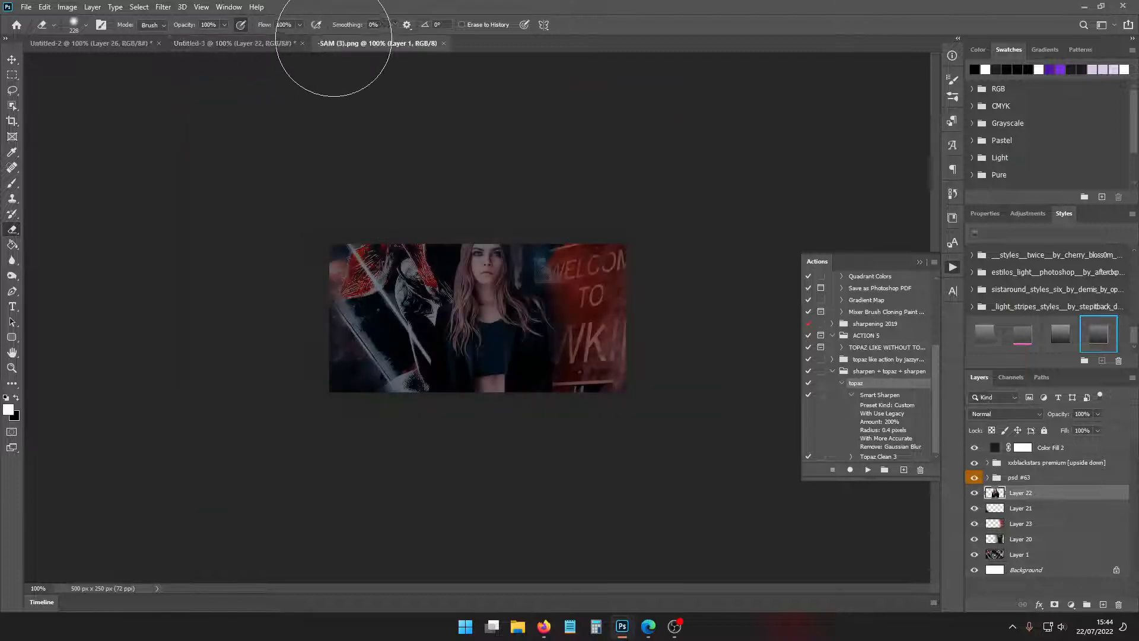
{"action": "left_click_drag", "start_coordinate": [363, 44], "coordinate": [312, 142]}
{"action": "left_click_drag", "start_coordinate": [465, 263], "coordinate": [557, 253]}
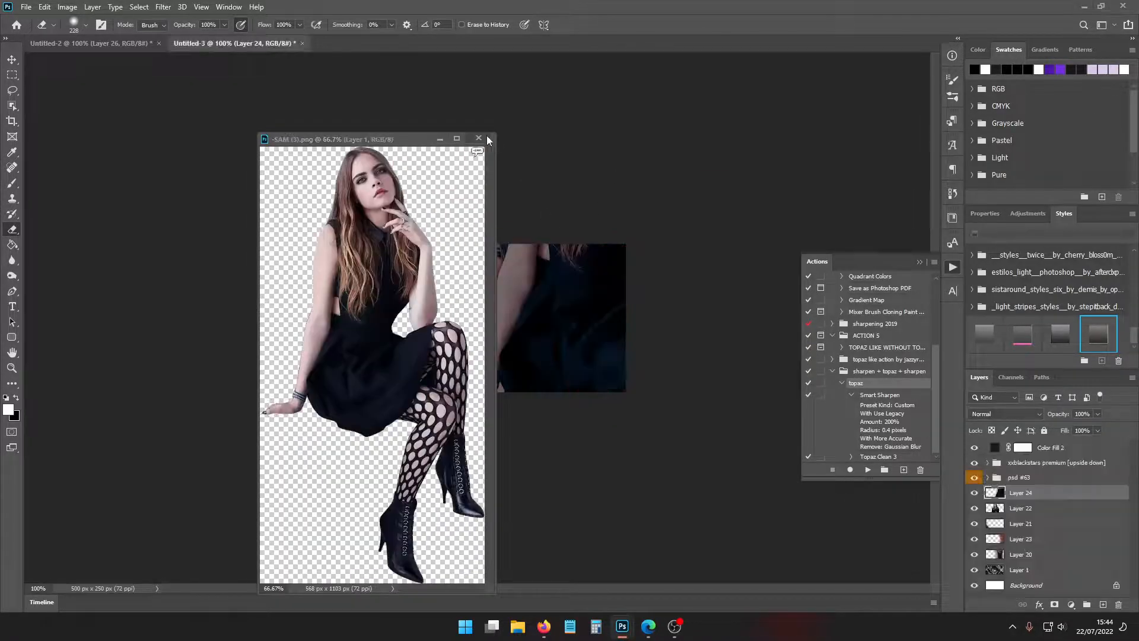
{"action": "left_click", "coordinate": [478, 138]}
Scale the seated woman to about 31%, flip her horizontally and position her beside the main portrait on its left
{"action": "key", "text": "ctrl+t"}
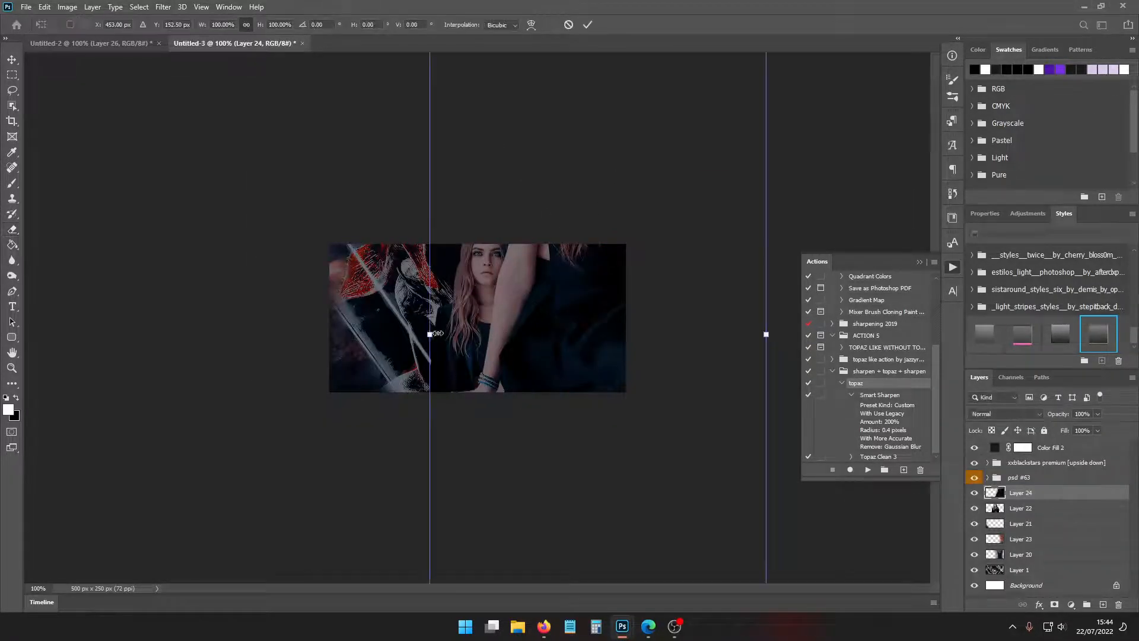
{"action": "left_click_drag", "start_coordinate": [438, 333], "coordinate": [437, 392]}
{"action": "right_click", "coordinate": [530, 350]}
{"action": "left_click", "coordinate": [564, 549]}
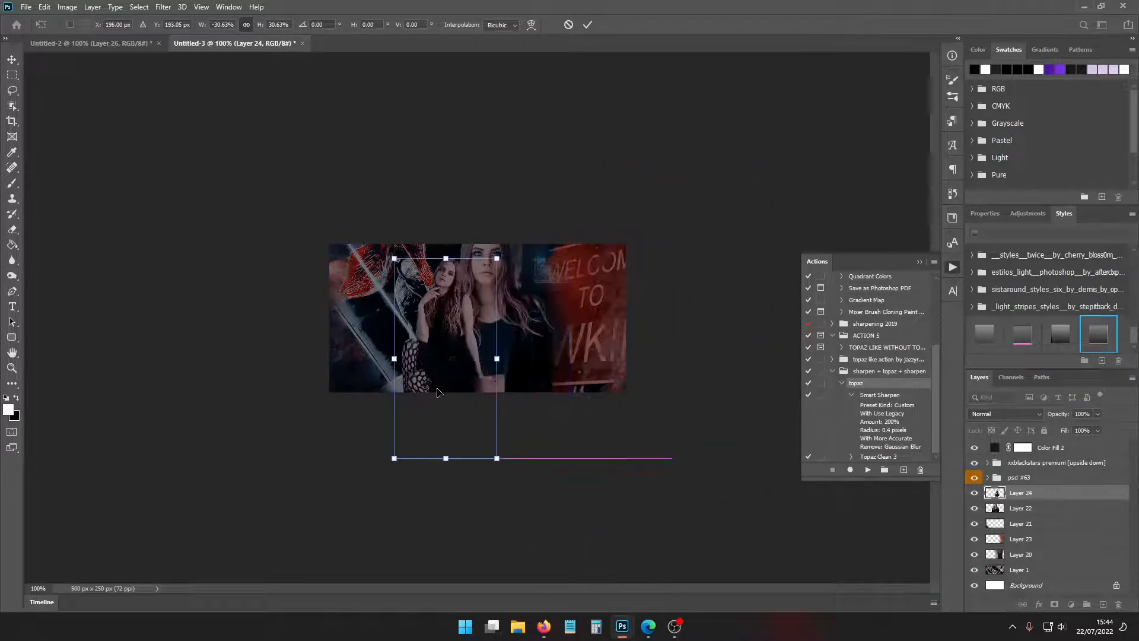
{"action": "key", "text": "Return"}
{"action": "key", "text": "ctrl+t"}
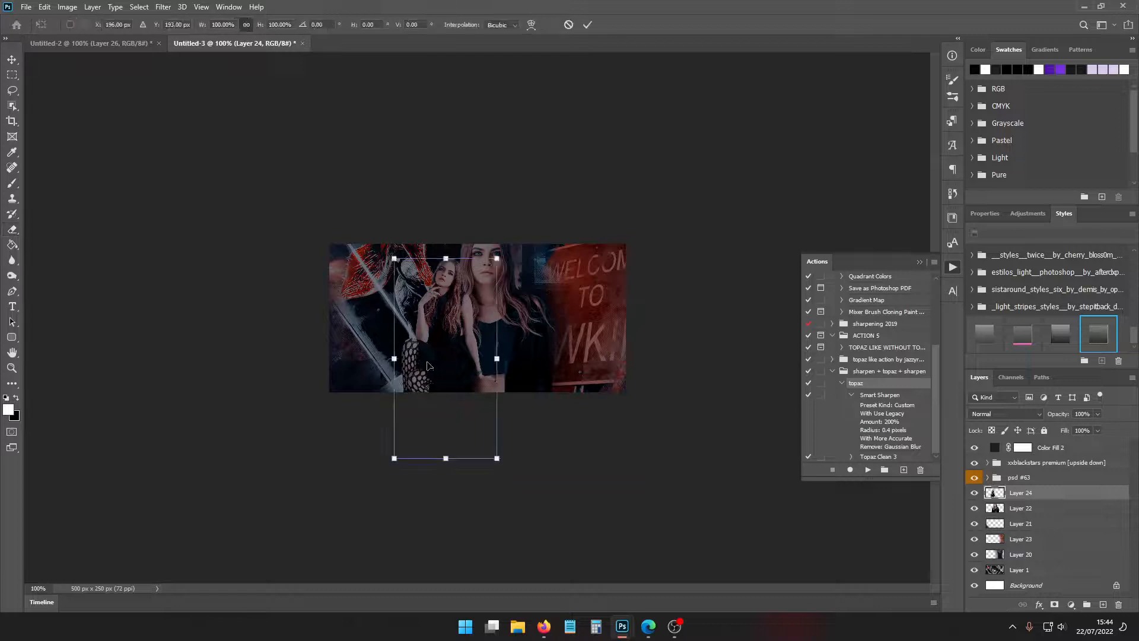
{"action": "left_click_drag", "start_coordinate": [444, 361], "coordinate": [426, 356]}
{"action": "key", "text": "Return"}
Try the seated woman's Layer 24 beneath Layer 22 with a slight shift beside the main portrait, and delete it
{"action": "key", "text": "e"}
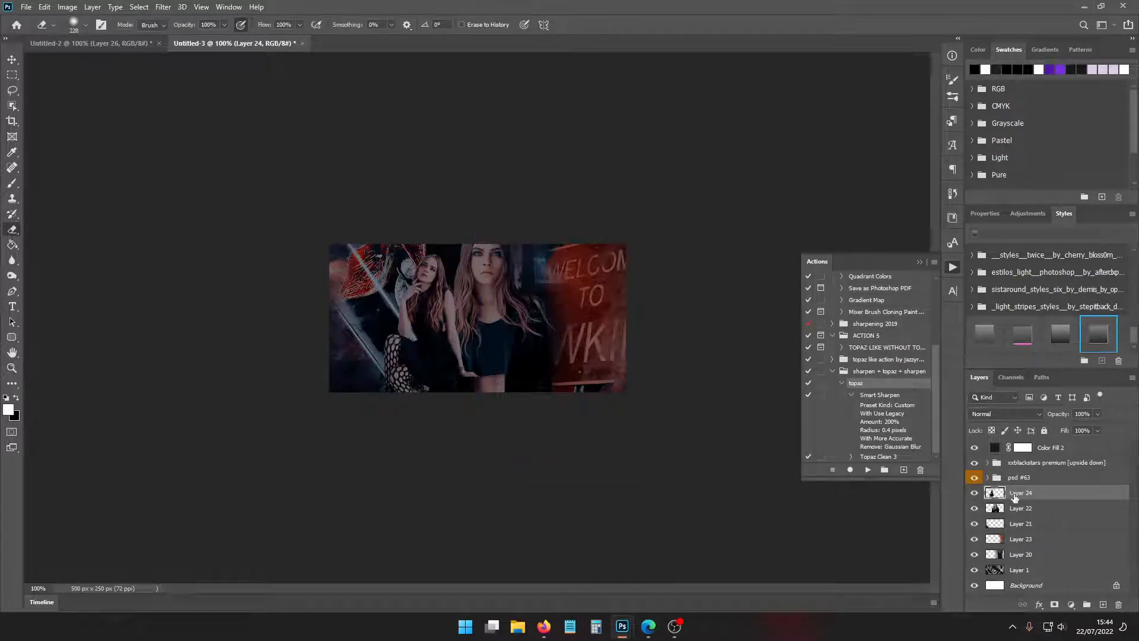
{"action": "left_click_drag", "start_coordinate": [1014, 496], "coordinate": [1013, 514]}
{"action": "key", "text": "ctrl+t"}
{"action": "left_click_drag", "start_coordinate": [438, 354], "coordinate": [446, 358]}
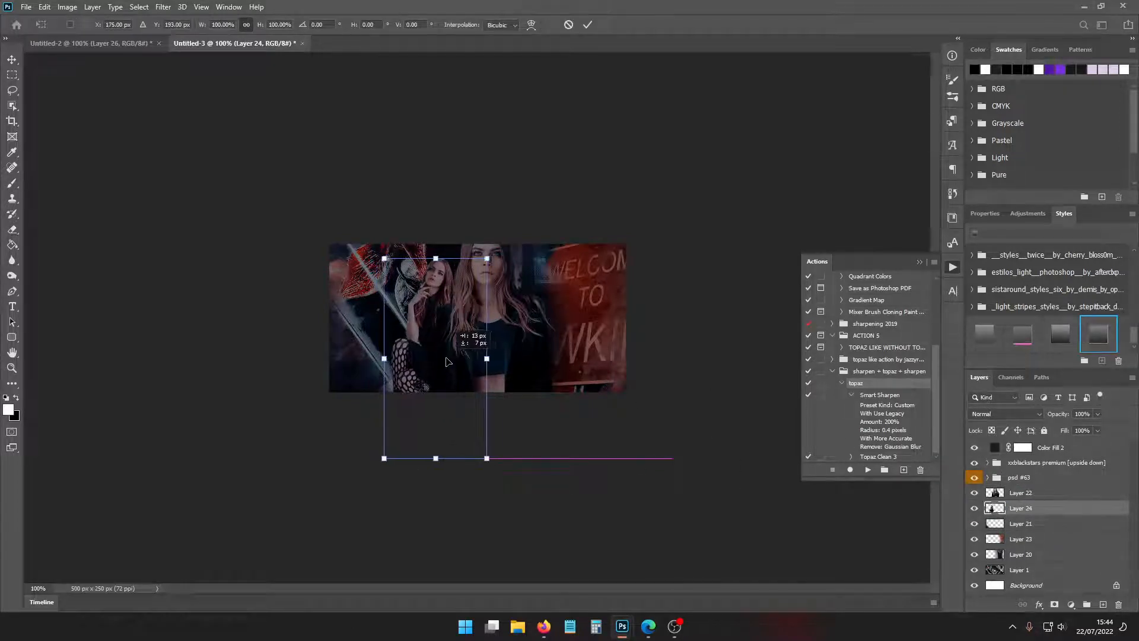
{"action": "key", "text": "Return"}
{"action": "key", "text": "e"}
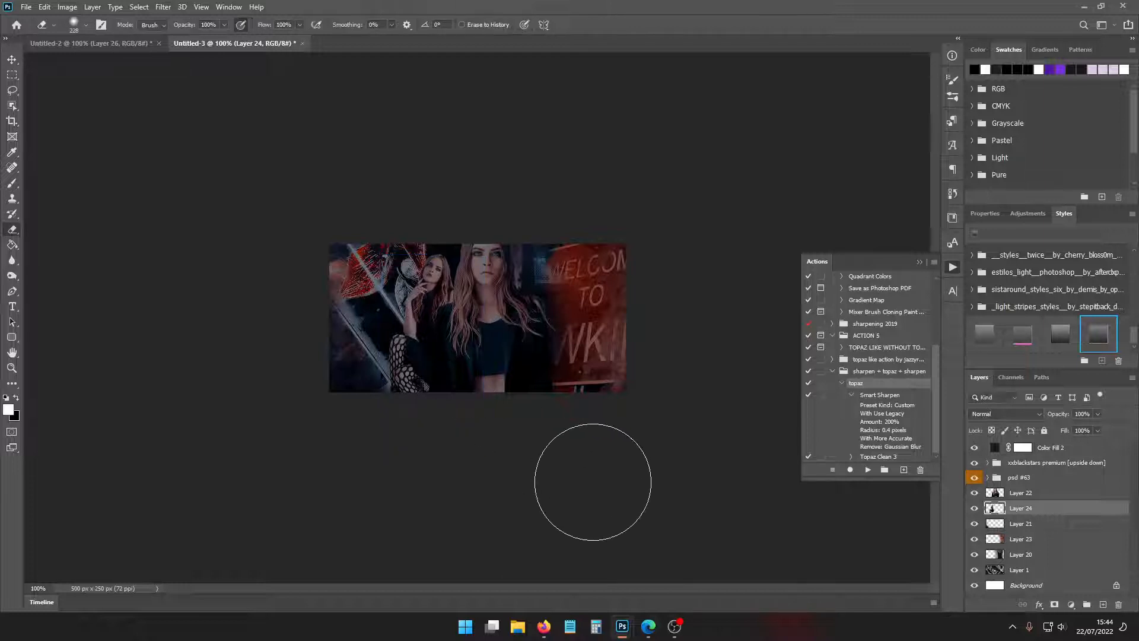
{"action": "key", "text": "Delete"}
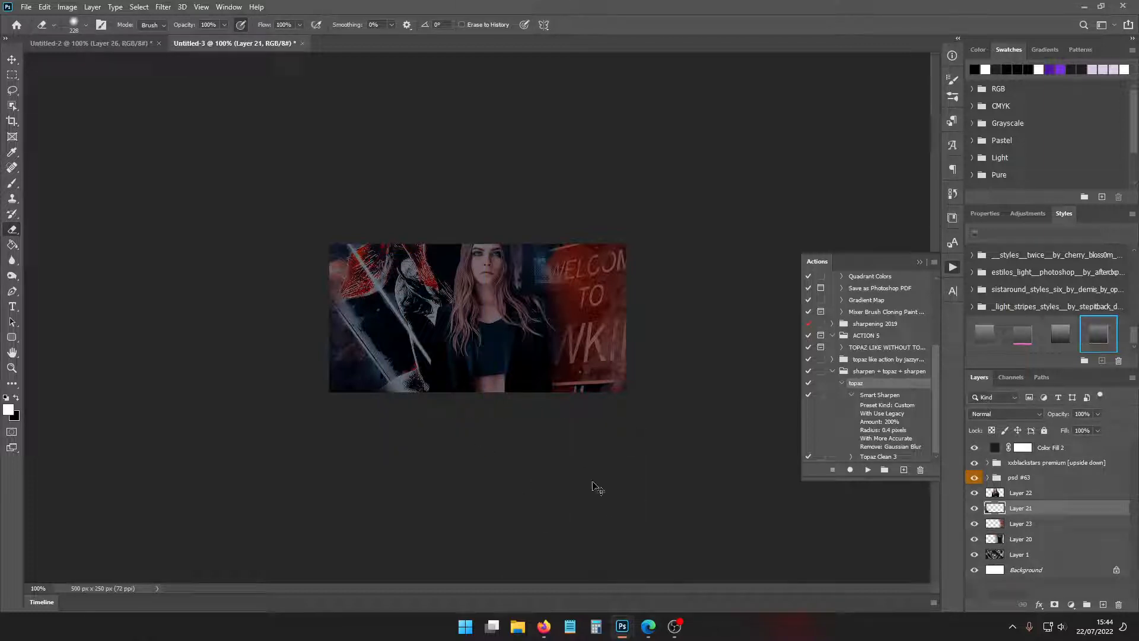
{"action": "key", "text": "ctrl+o"}
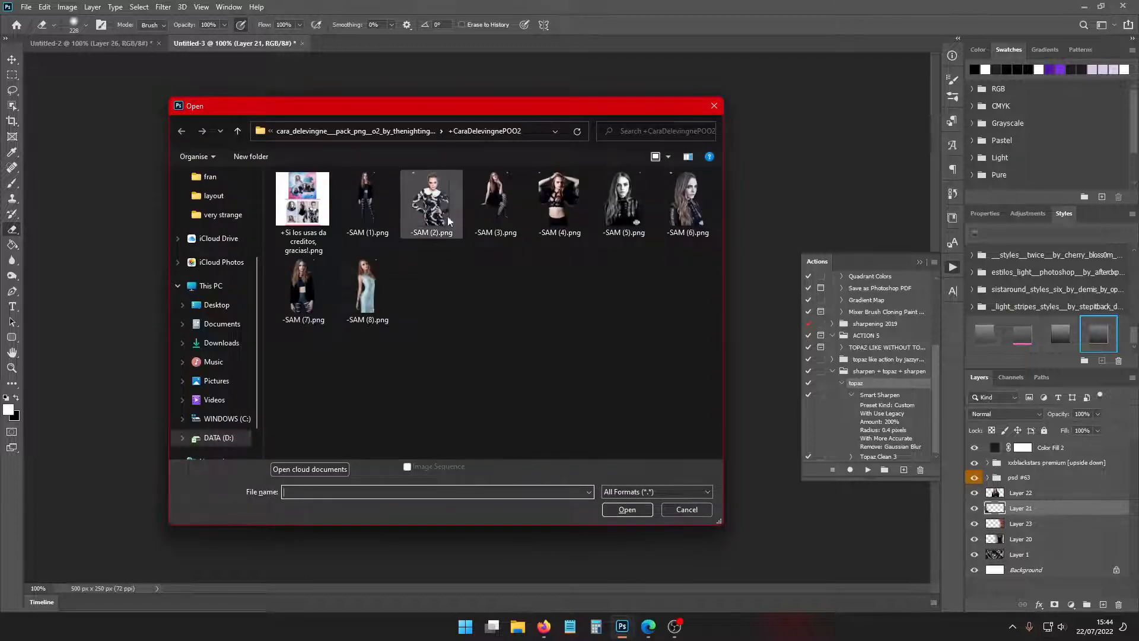
{"action": "left_click", "coordinate": [402, 131]}
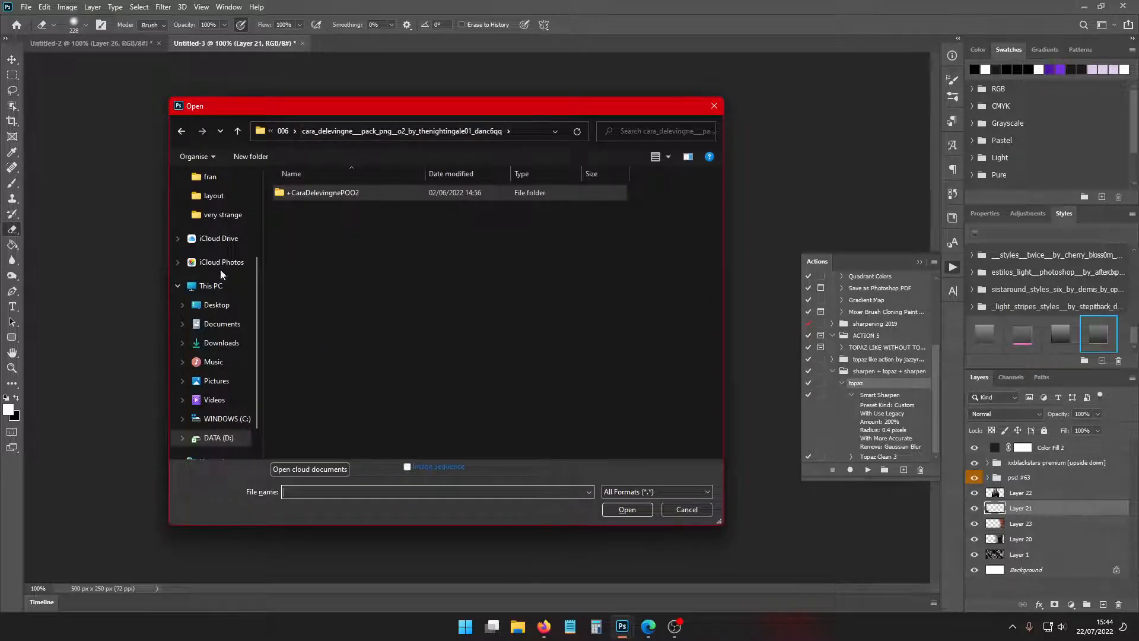
{"action": "scroll", "coordinate": [219, 270], "scroll_direction": "up", "scroll_amount": 1}
{"action": "left_click", "coordinate": [210, 233]}
{"action": "scroll", "coordinate": [433, 354], "scroll_direction": "down", "scroll_amount": 2}
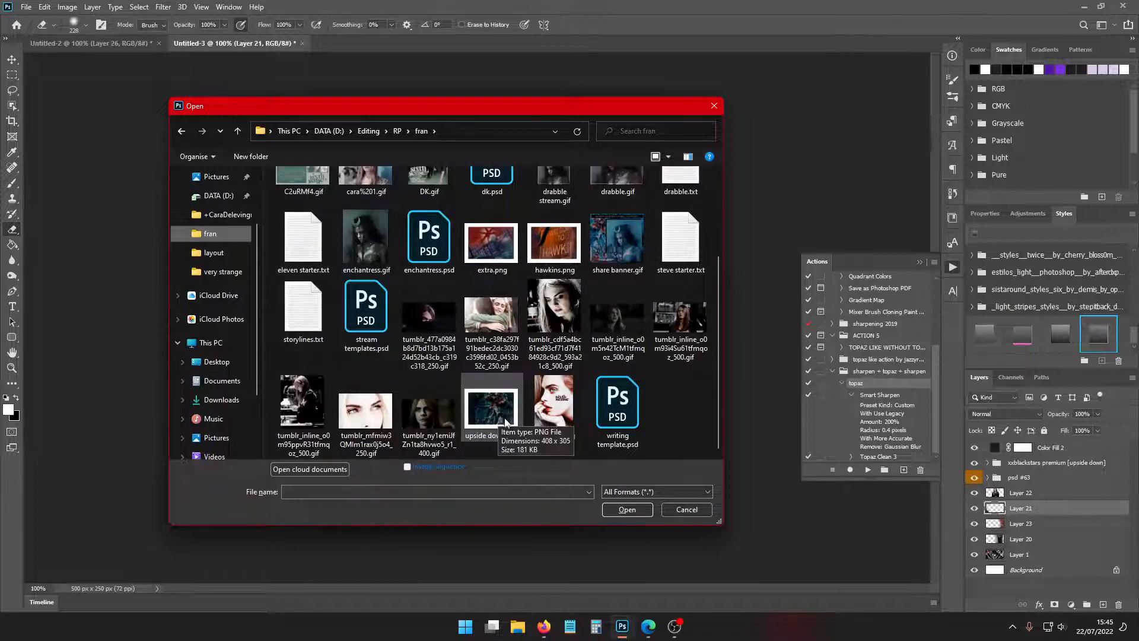
{"action": "scroll", "coordinate": [501, 418], "scroll_direction": "up", "scroll_amount": 2}
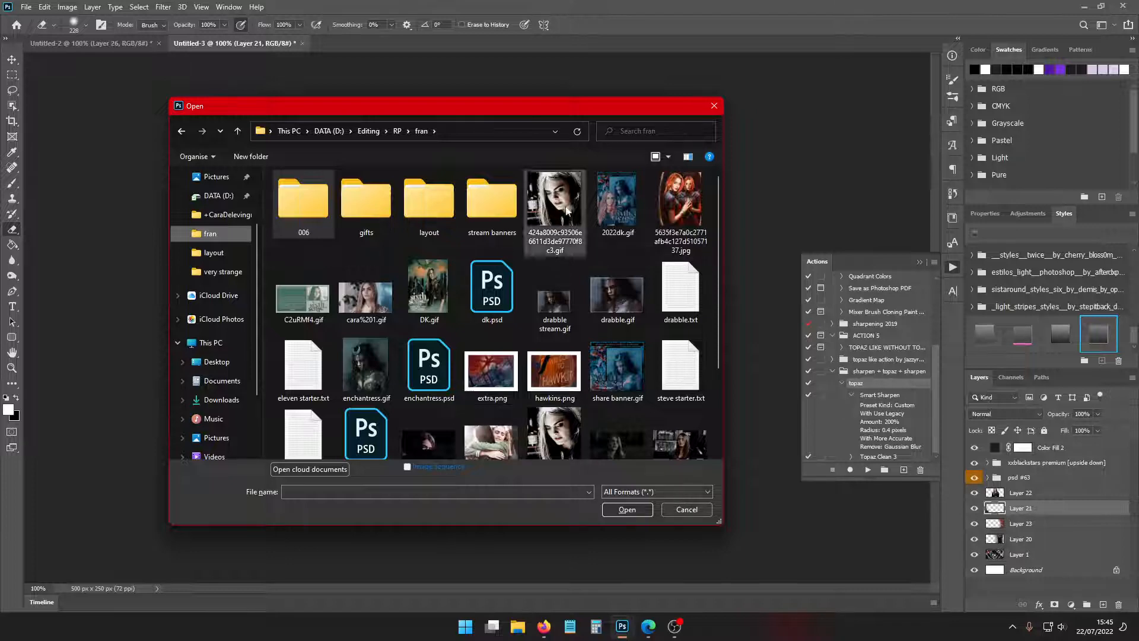
{"action": "left_click_drag", "start_coordinate": [610, 105], "coordinate": [577, 167]}
{"action": "scroll", "coordinate": [571, 327], "scroll_direction": "down", "scroll_amount": 3}
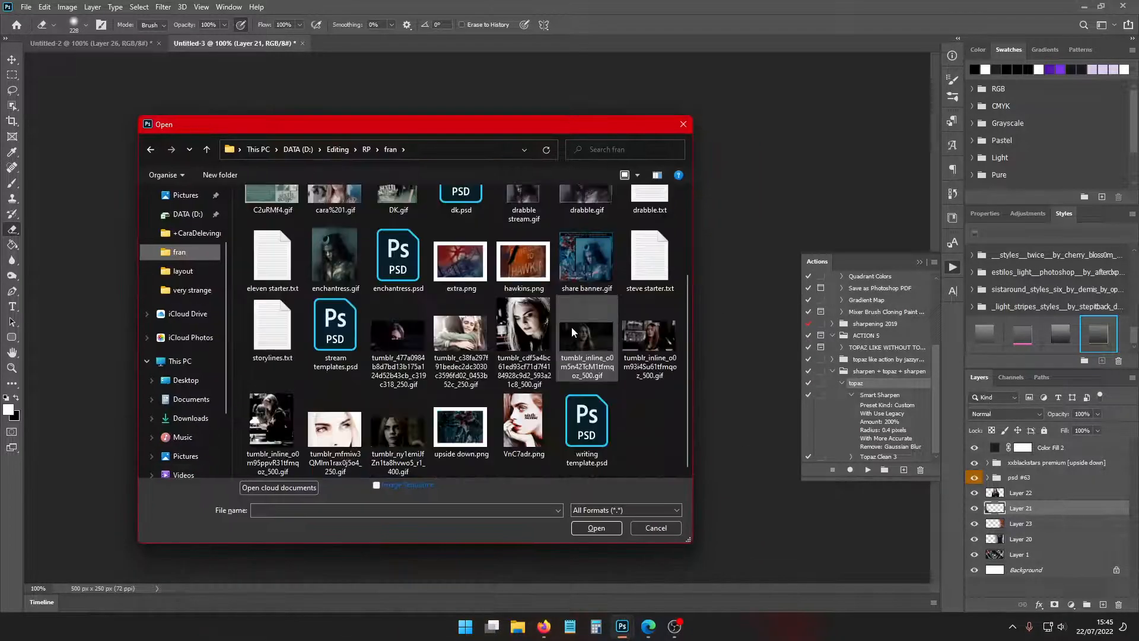
{"action": "left_click", "coordinate": [684, 124]}
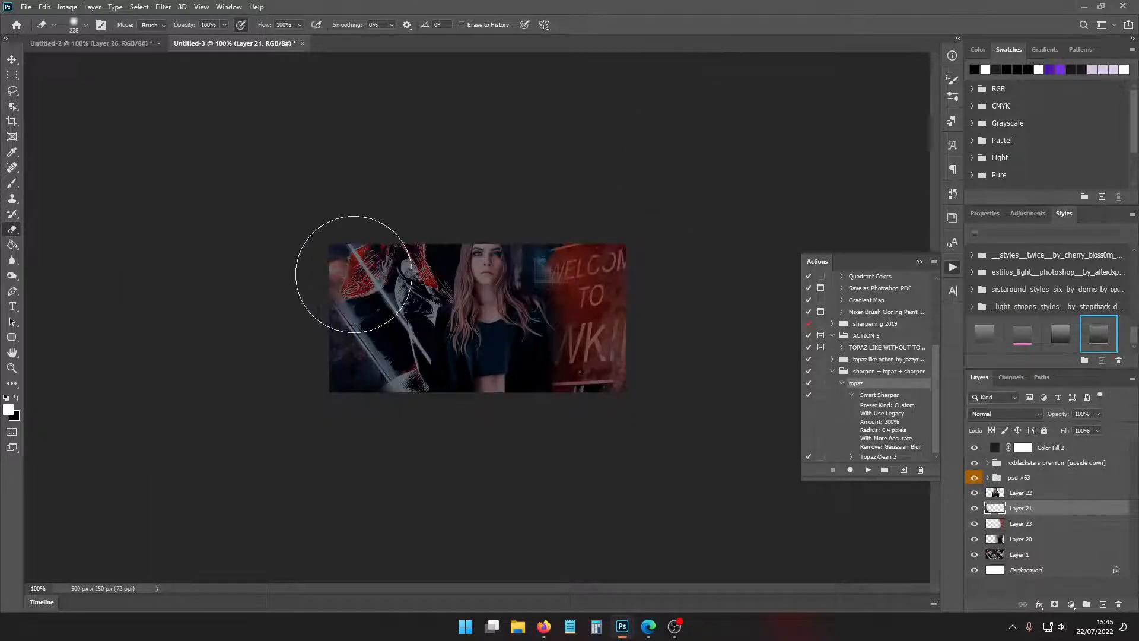
Open tumblr_cdf5a4bc61ed93cf71d7f4184928c9d2_593a21c8_500.gif from the fran folder
{"action": "left_click", "coordinate": [28, 10]}
{"action": "left_click", "coordinate": [41, 34]}
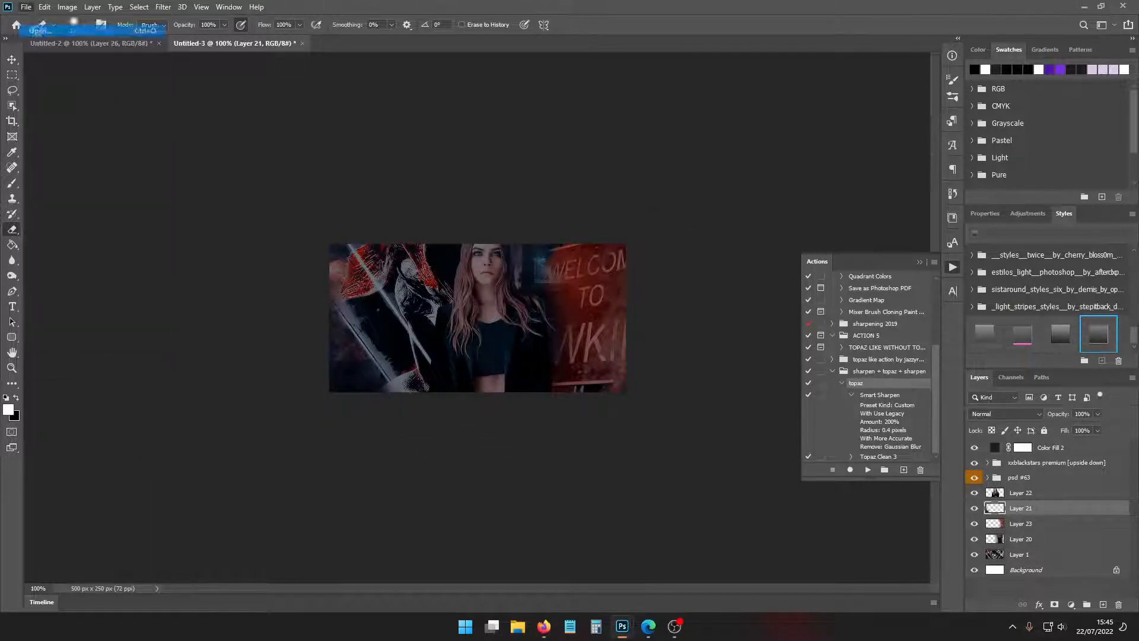
{"action": "scroll", "coordinate": [164, 238], "scroll_direction": "up", "scroll_amount": 1}
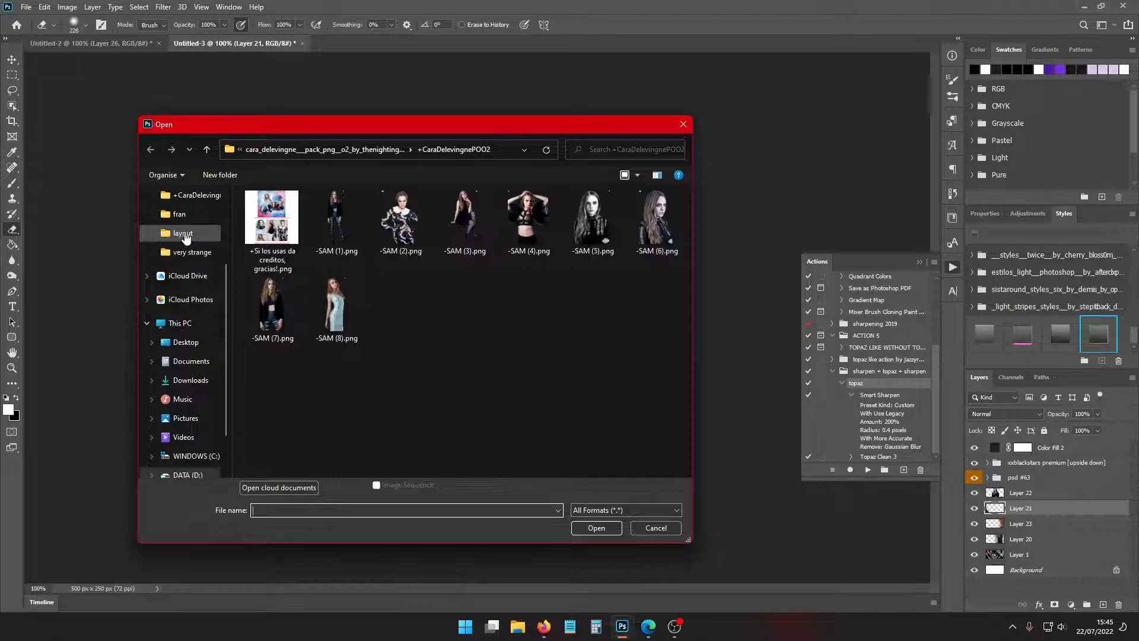
{"action": "left_click", "coordinate": [178, 214]}
{"action": "scroll", "coordinate": [317, 385], "scroll_direction": "down", "scroll_amount": 3}
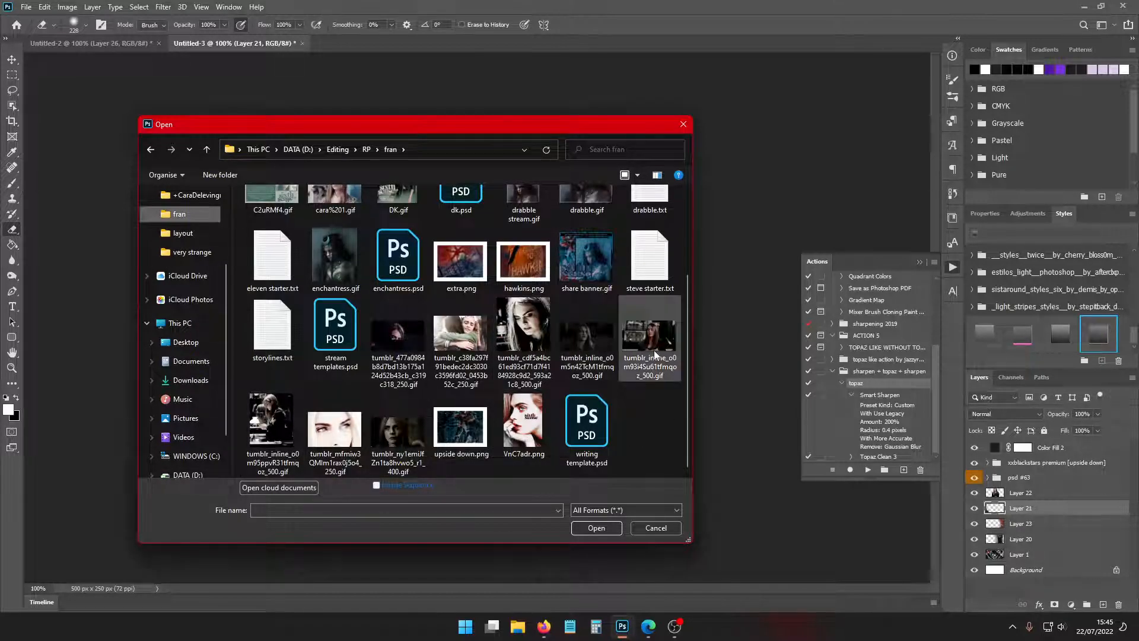
{"action": "double_click", "coordinate": [525, 326]}
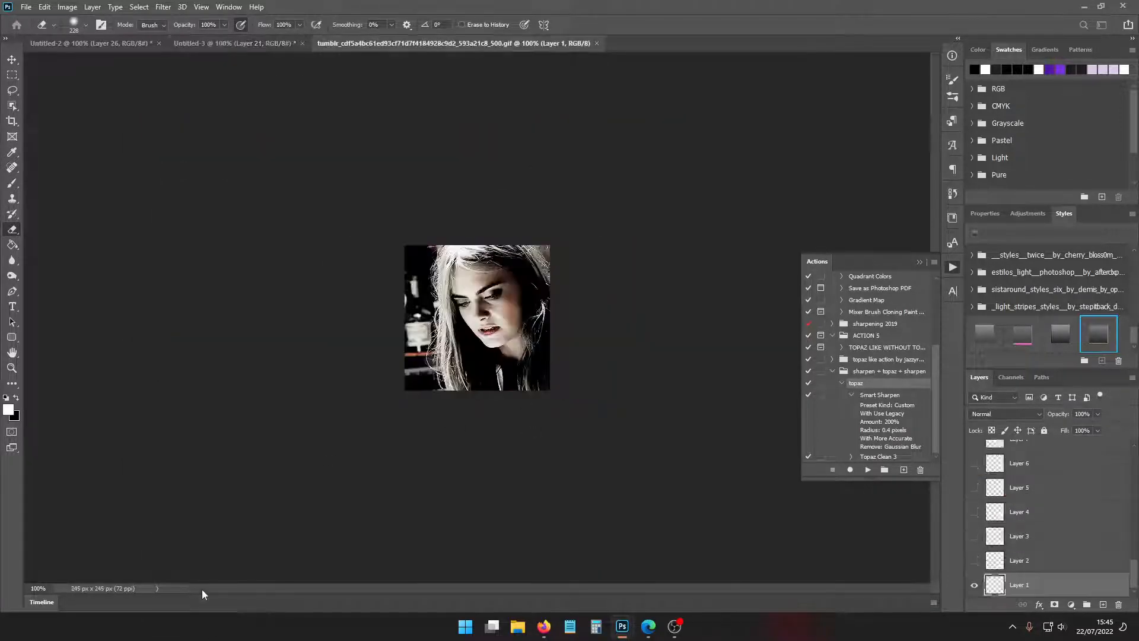
Play the GIF's frame animation to preview it, stop it and go back to an early frame
{"action": "left_click", "coordinate": [127, 604]}
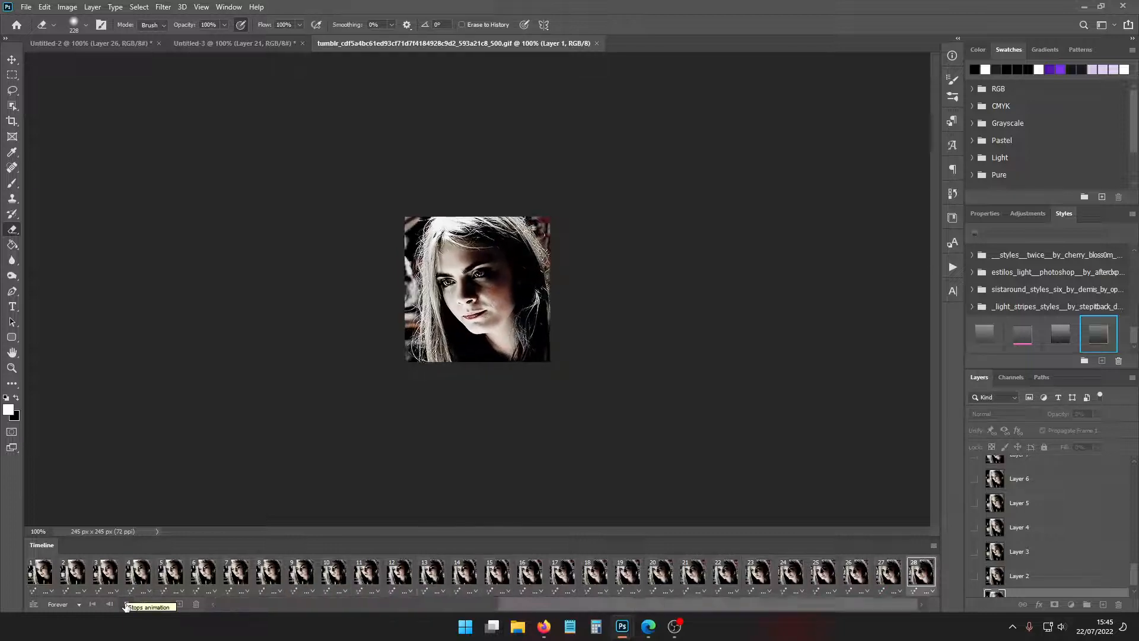
{"action": "left_click", "coordinate": [126, 604]}
{"action": "left_click", "coordinate": [39, 573]}
Group all layers of the GIF, copy the group into the Untitled-3 banner beneath Layer 22, and close the GIF
{"action": "left_click_drag", "start_coordinate": [297, 605], "coordinate": [874, 599]}
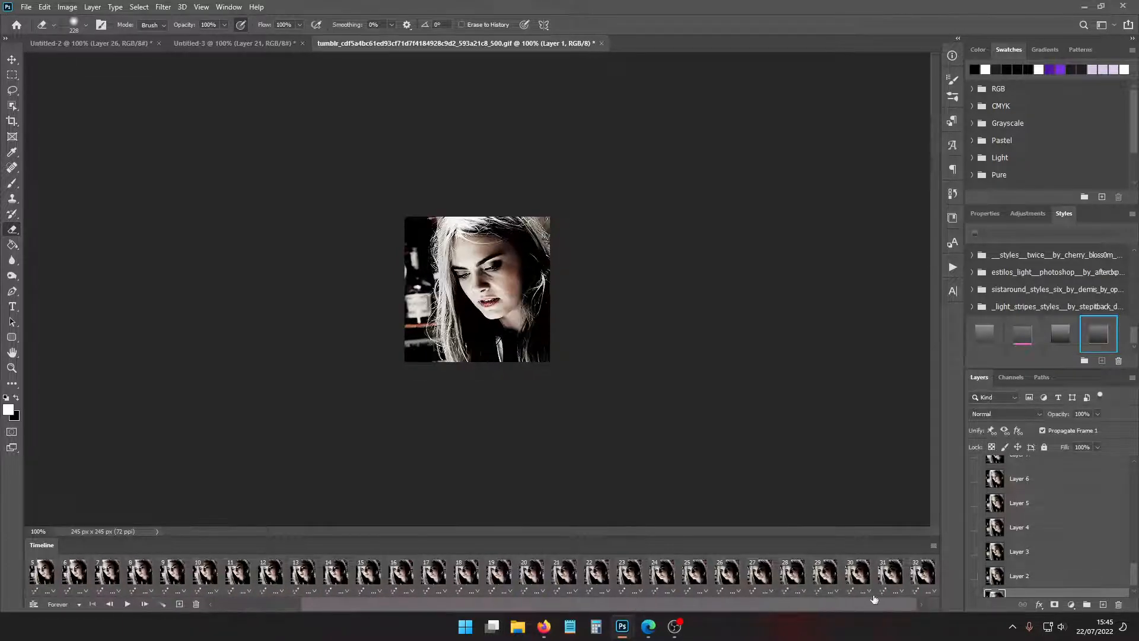
{"action": "left_click_drag", "start_coordinate": [1133, 577], "coordinate": [1134, 466]}
{"action": "left_click", "coordinate": [1027, 470], "text": "shift"}
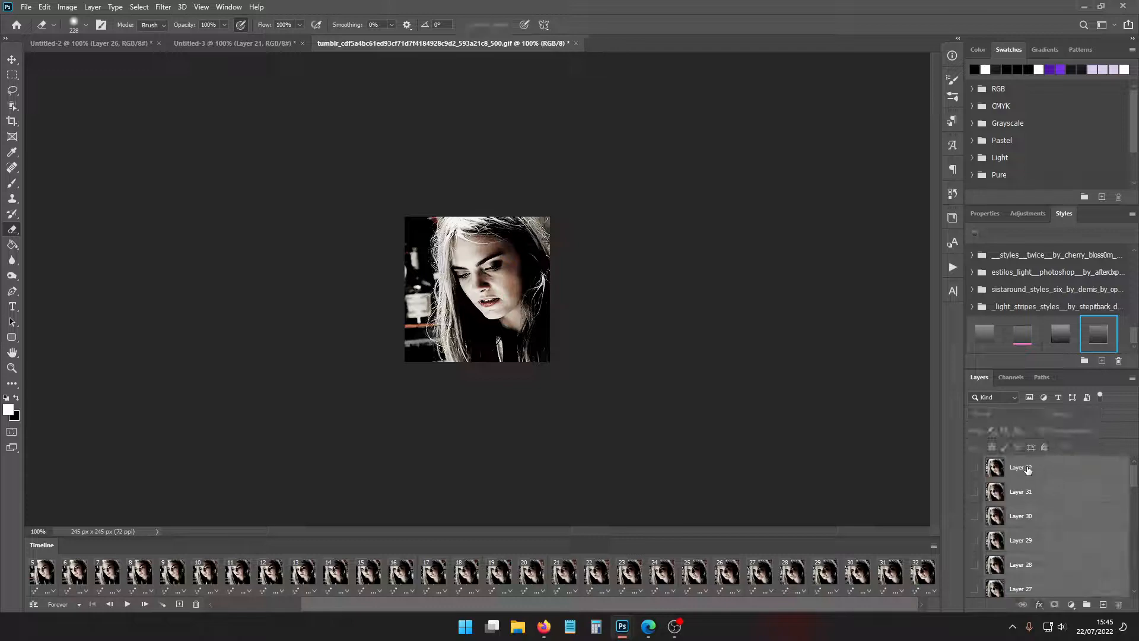
{"action": "key", "text": "ctrl+g"}
{"action": "left_click_drag", "start_coordinate": [438, 45], "coordinate": [397, 172]}
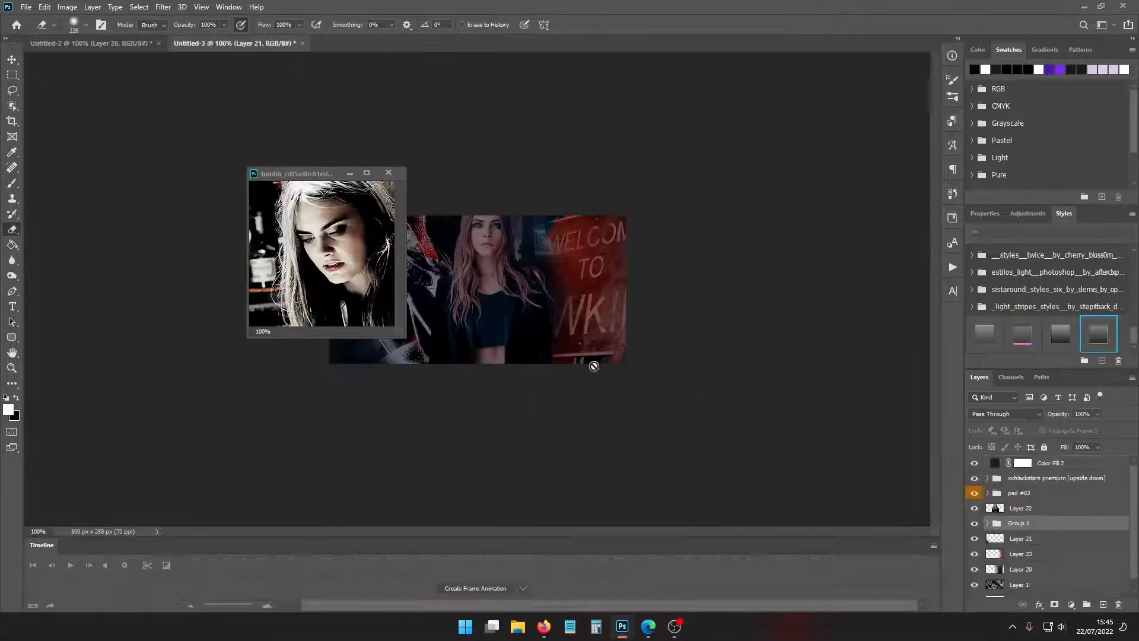
{"action": "left_click", "coordinate": [388, 173]}
{"action": "left_click", "coordinate": [569, 236]}
Move Group 1 over the banner's left side without rotation and set its blend mode to Lighter Color
{"action": "key", "text": "ctrl+t"}
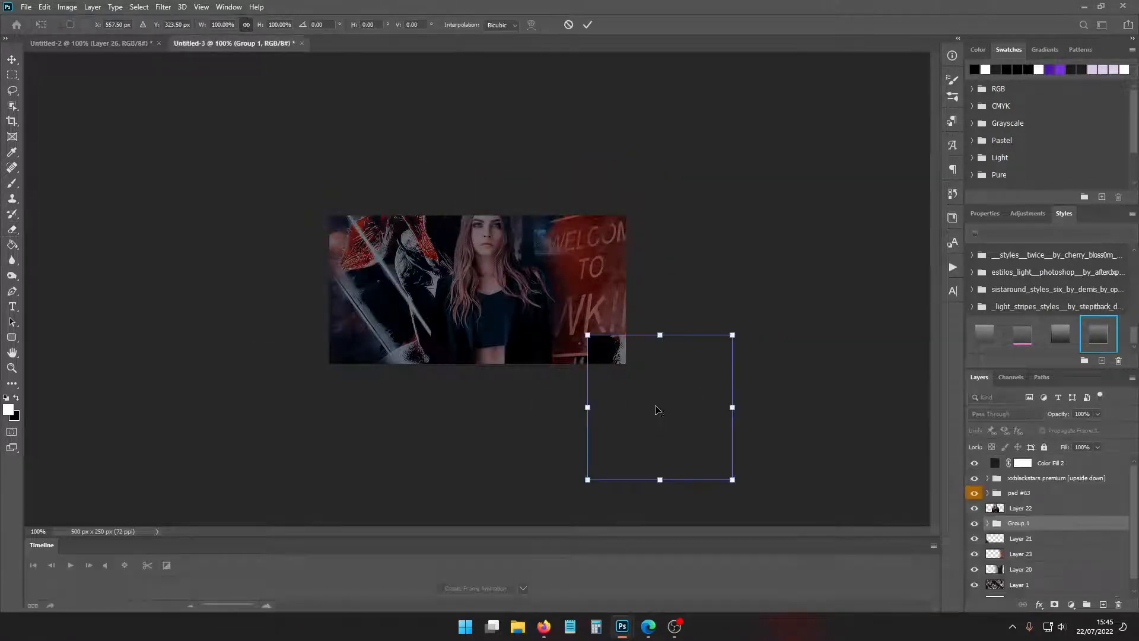
{"action": "left_click_drag", "start_coordinate": [649, 411], "coordinate": [366, 312]}
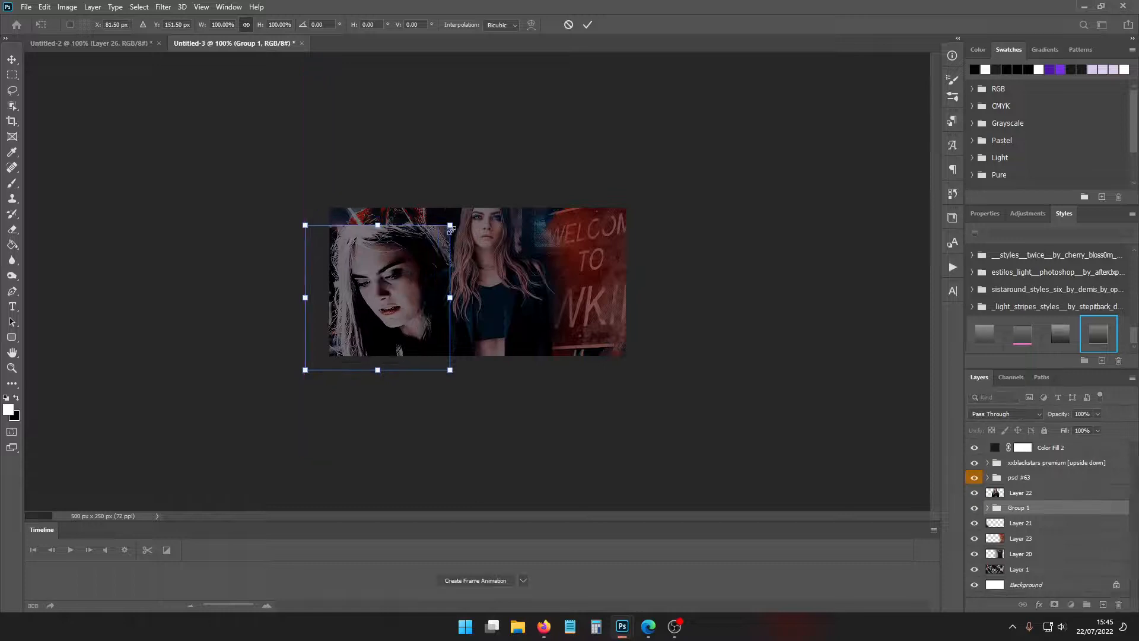
{"action": "left_click_drag", "start_coordinate": [465, 246], "coordinate": [492, 293]}
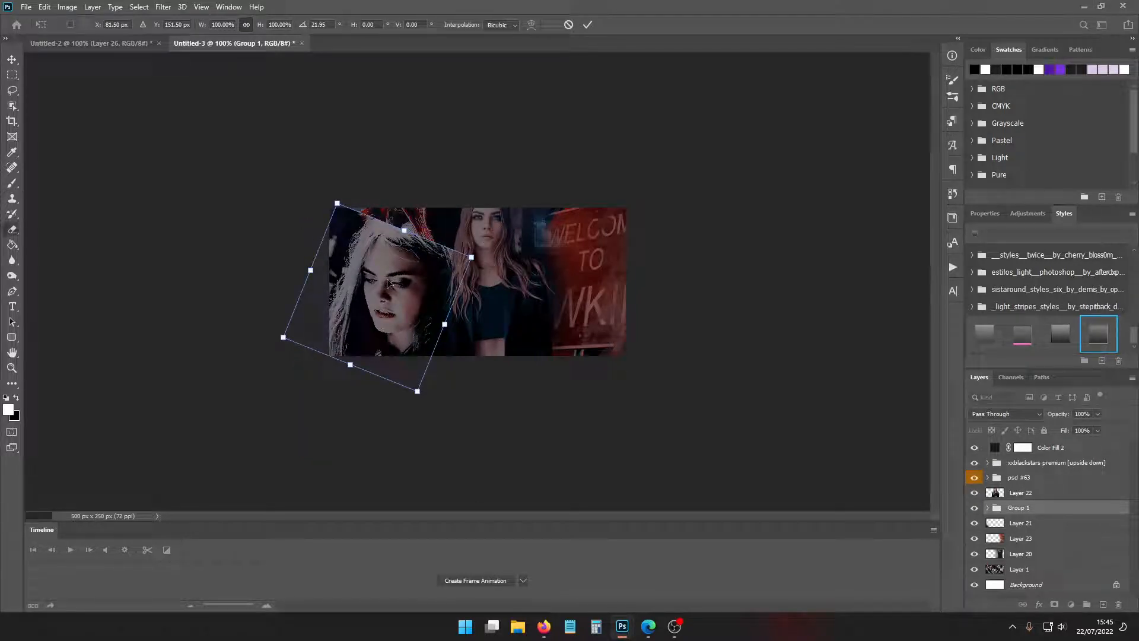
{"action": "key", "text": "Escape"}
{"action": "left_click", "coordinate": [1013, 414]}
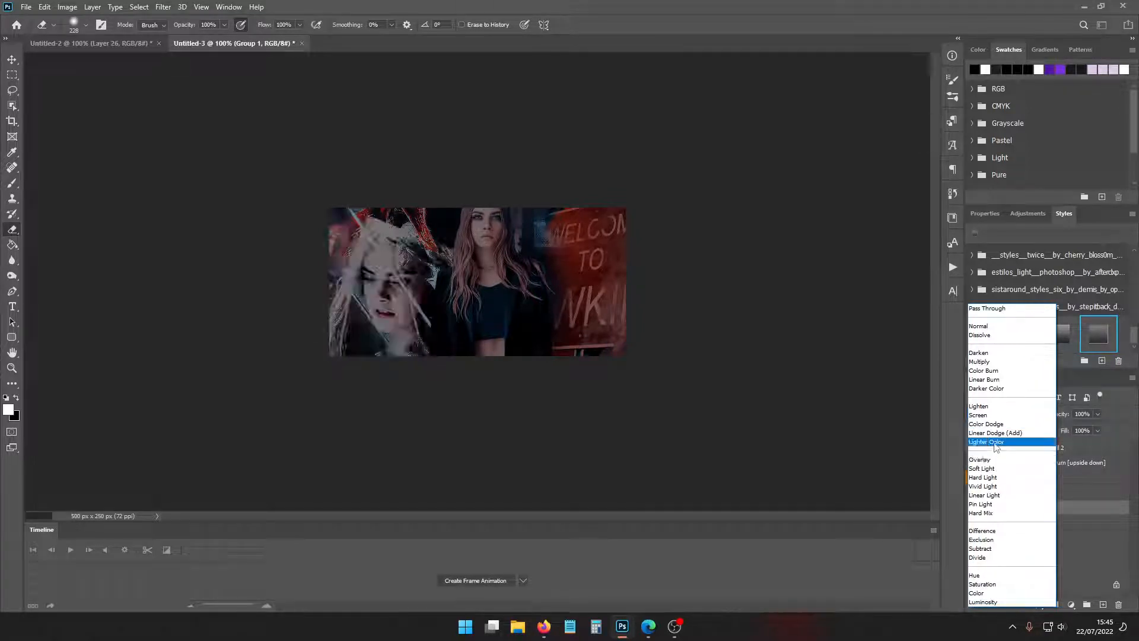
{"action": "left_click", "coordinate": [994, 442]}
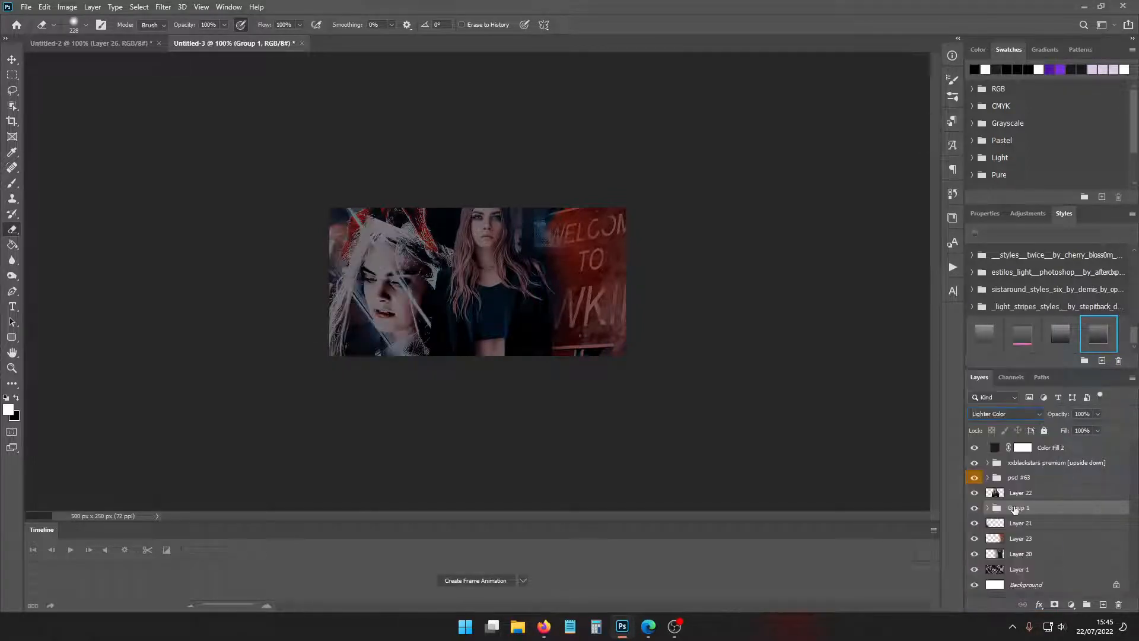
Add a layer mask to Group 1 and paint out the GIF's hard outer edges with a soft black 127 px brush
{"action": "left_click", "coordinate": [10, 186]}
{"action": "left_click", "coordinate": [86, 25]}
{"action": "left_click", "coordinate": [1042, 511]}
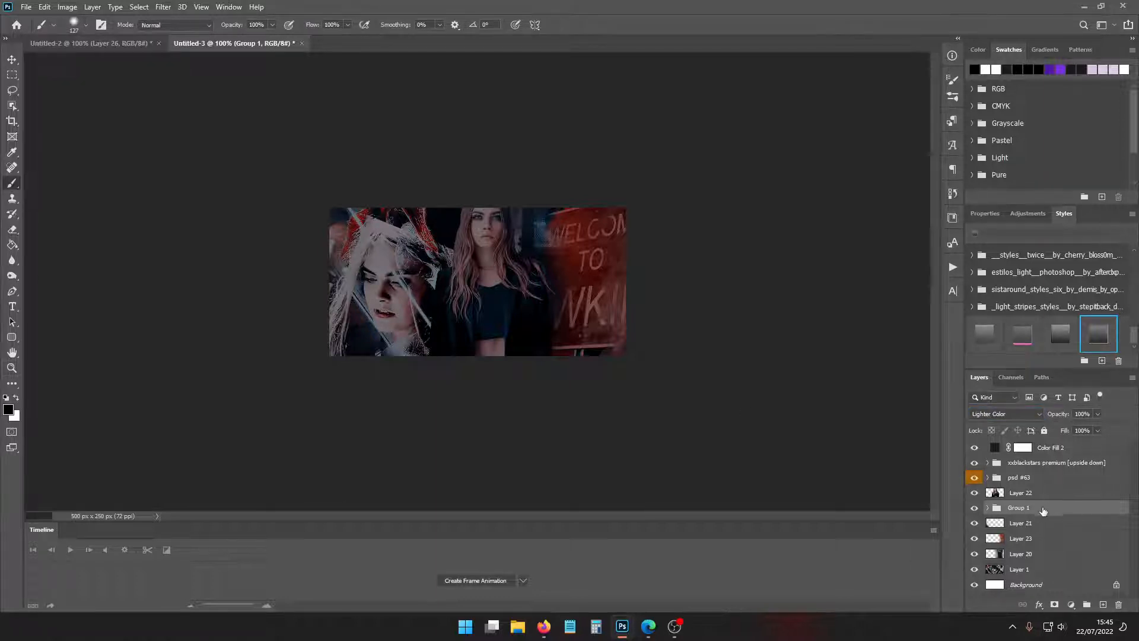
{"action": "left_click", "coordinate": [1053, 604]}
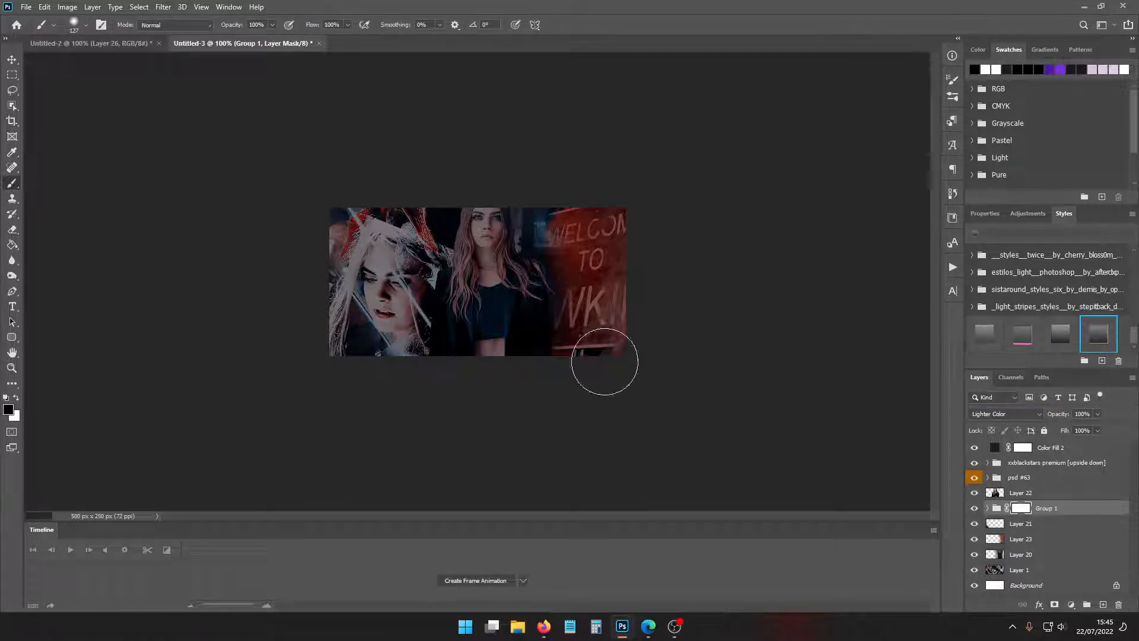
{"action": "mouse_move", "coordinate": [382, 191]}
{"action": "left_mouse_down"}
{"action": "mouse_move", "coordinate": [508, 332]}
{"action": "mouse_move", "coordinate": [402, 218]}
{"action": "mouse_move", "coordinate": [476, 300]}
{"action": "mouse_move", "coordinate": [424, 227]}
{"action": "mouse_move", "coordinate": [476, 300]}
{"action": "mouse_move", "coordinate": [315, 328]}
{"action": "mouse_move", "coordinate": [287, 281]}
{"action": "mouse_move", "coordinate": [368, 390]}
{"action": "mouse_move", "coordinate": [299, 276]}
{"action": "mouse_move", "coordinate": [372, 390]}
{"action": "mouse_move", "coordinate": [411, 424]}
{"action": "left_mouse_up"}
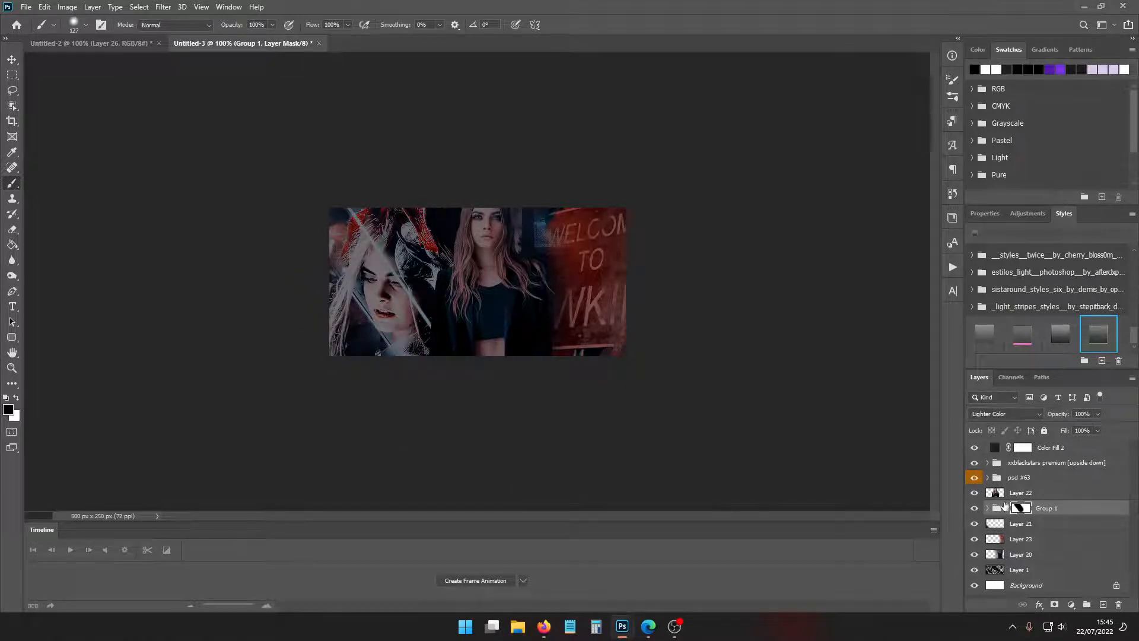
Expand Group 1 and scale the group to about 85% so the face fits the banner's left side
{"action": "left_click", "coordinate": [987, 509]}
{"action": "left_click", "coordinate": [975, 524]}
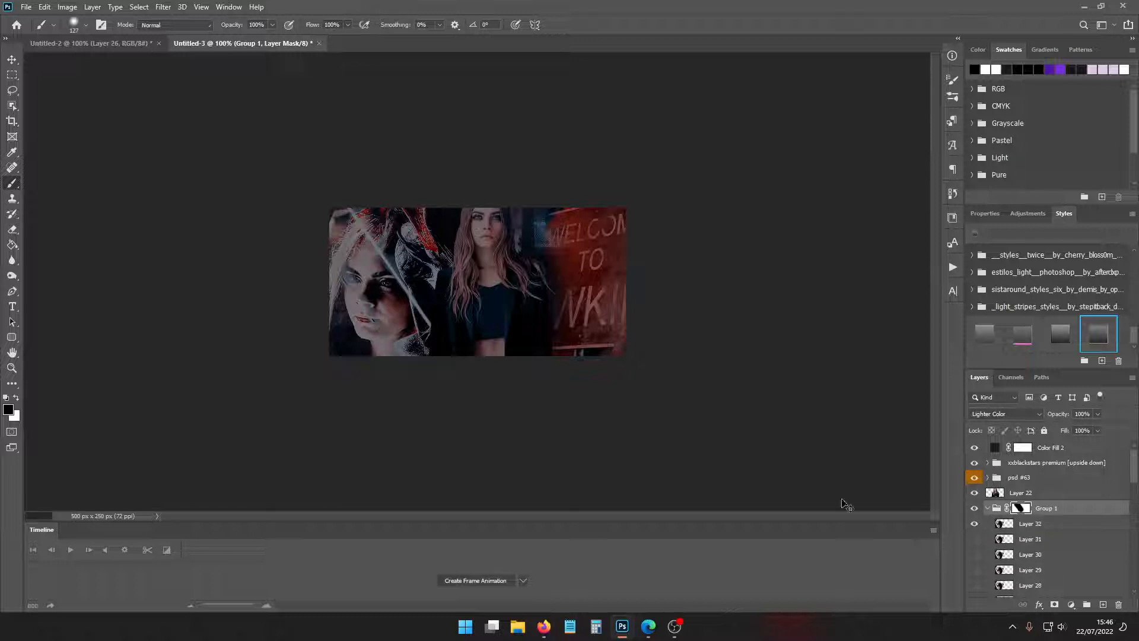
{"action": "key", "text": "ctrl+t"}
{"action": "left_click_drag", "start_coordinate": [411, 388], "coordinate": [409, 361]}
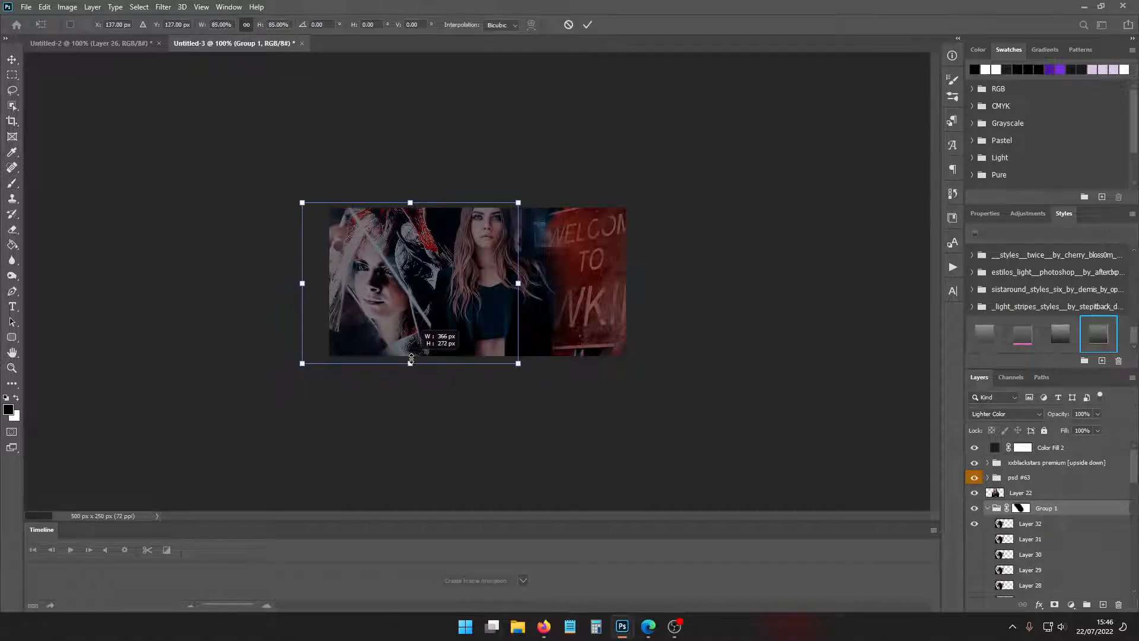
{"action": "key", "text": "Return"}
Paint black on Group 1's mask to fade the GIF around the banner's lower-left corner
{"action": "key", "text": "b"}
{"action": "left_click", "coordinate": [1021, 509]}
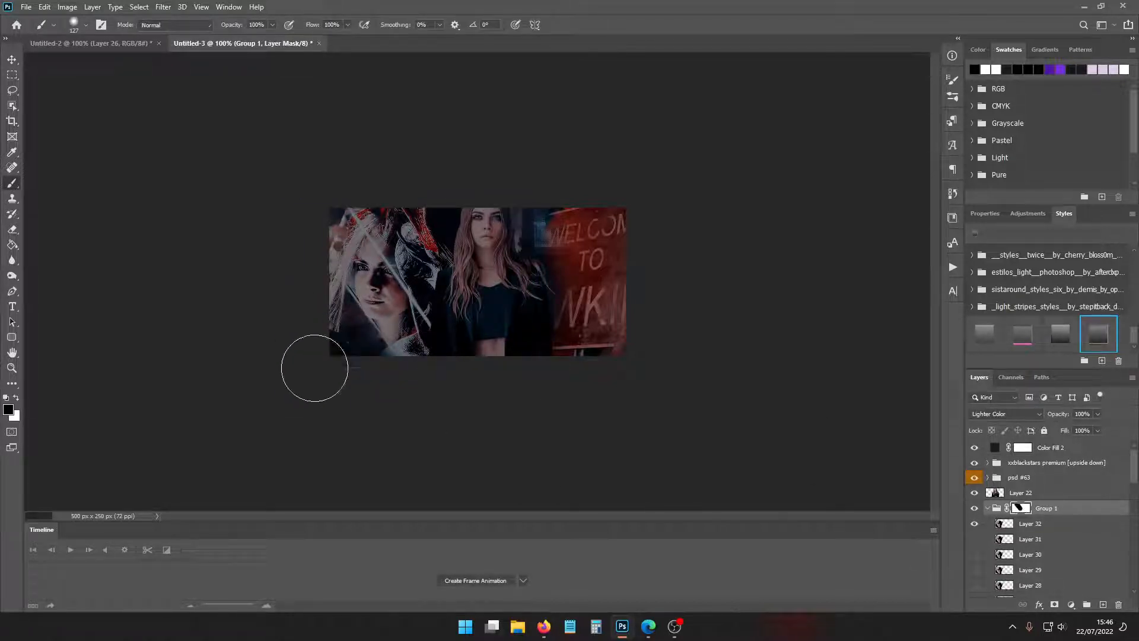
{"action": "mouse_move", "coordinate": [359, 363]}
{"action": "left_mouse_down"}
{"action": "mouse_move", "coordinate": [374, 387]}
{"action": "mouse_move", "coordinate": [309, 298]}
{"action": "mouse_move", "coordinate": [346, 372]}
{"action": "mouse_move", "coordinate": [312, 340]}
{"action": "mouse_move", "coordinate": [359, 363]}
{"action": "left_mouse_up"}
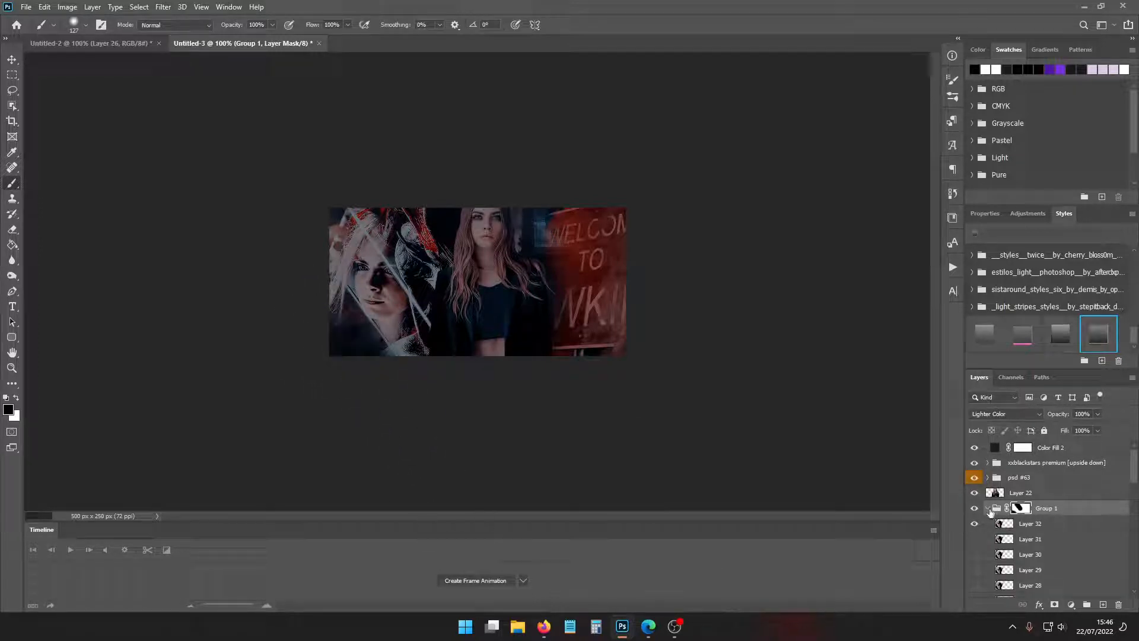
Toggle the visibility of Layer 32 in Group 1 to compare the blended GIF frames
{"action": "left_click", "coordinate": [976, 527]}
{"action": "left_click", "coordinate": [975, 527]}
{"action": "left_click", "coordinate": [975, 529]}
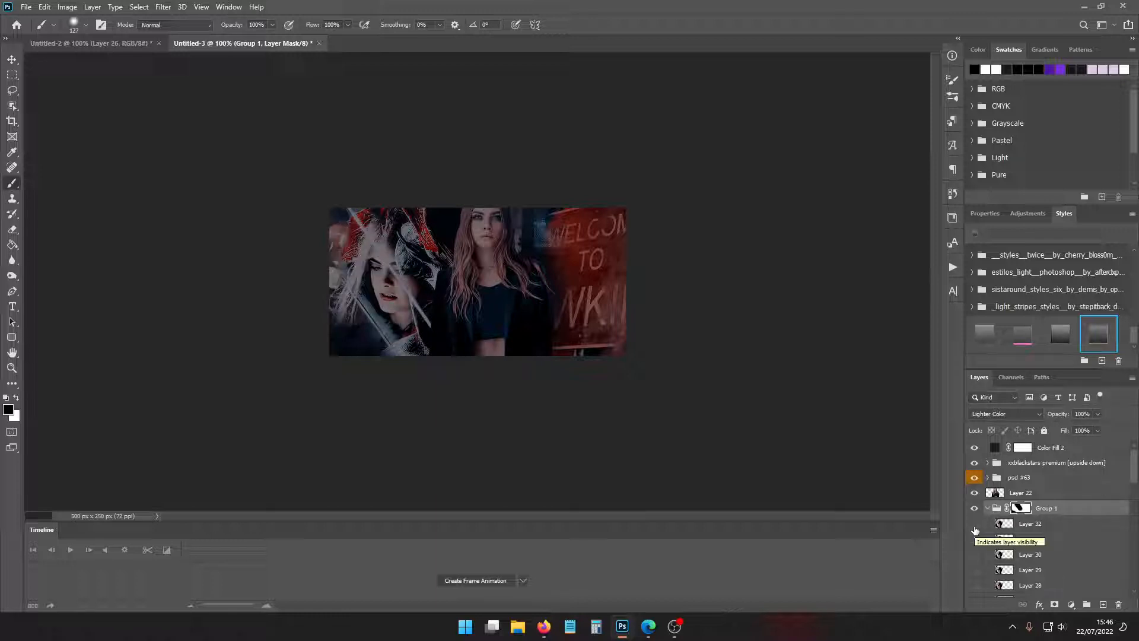
{"action": "left_click", "coordinate": [974, 525]}
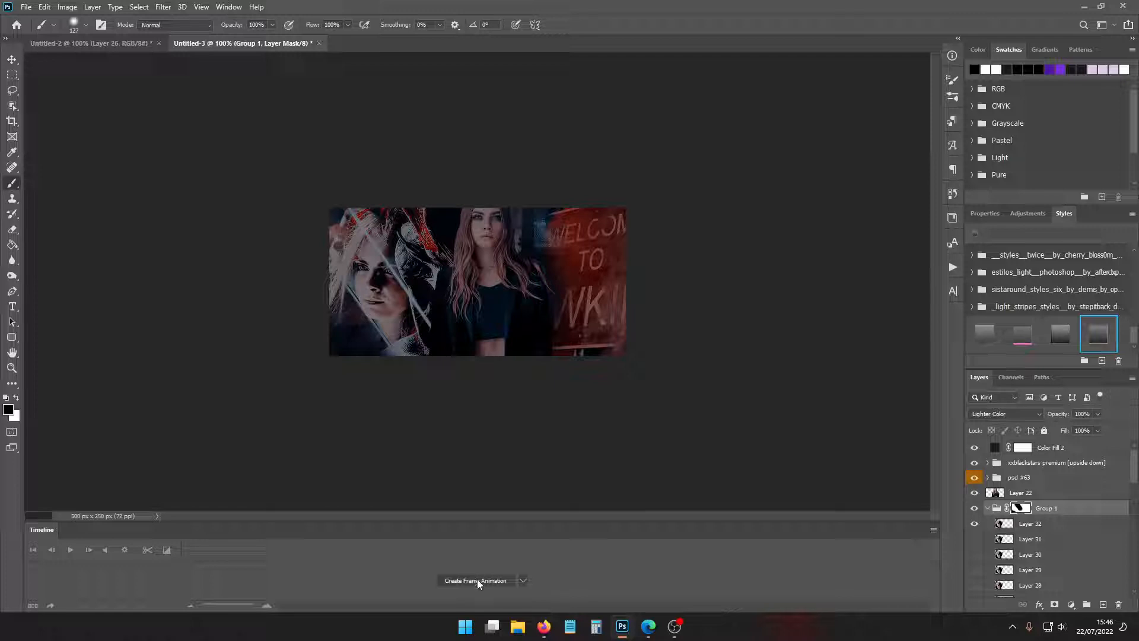
Run the topaz action on the main portrait's Layer 22
{"action": "left_click", "coordinate": [1038, 491]}
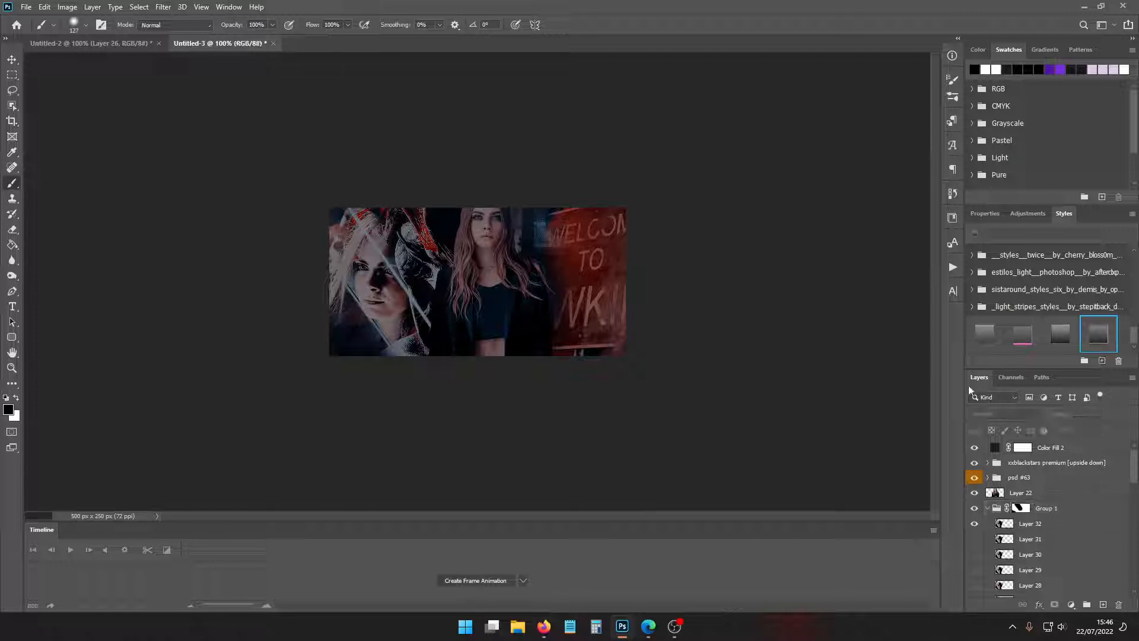
{"action": "left_click", "coordinate": [952, 267]}
{"action": "left_click", "coordinate": [867, 470]}
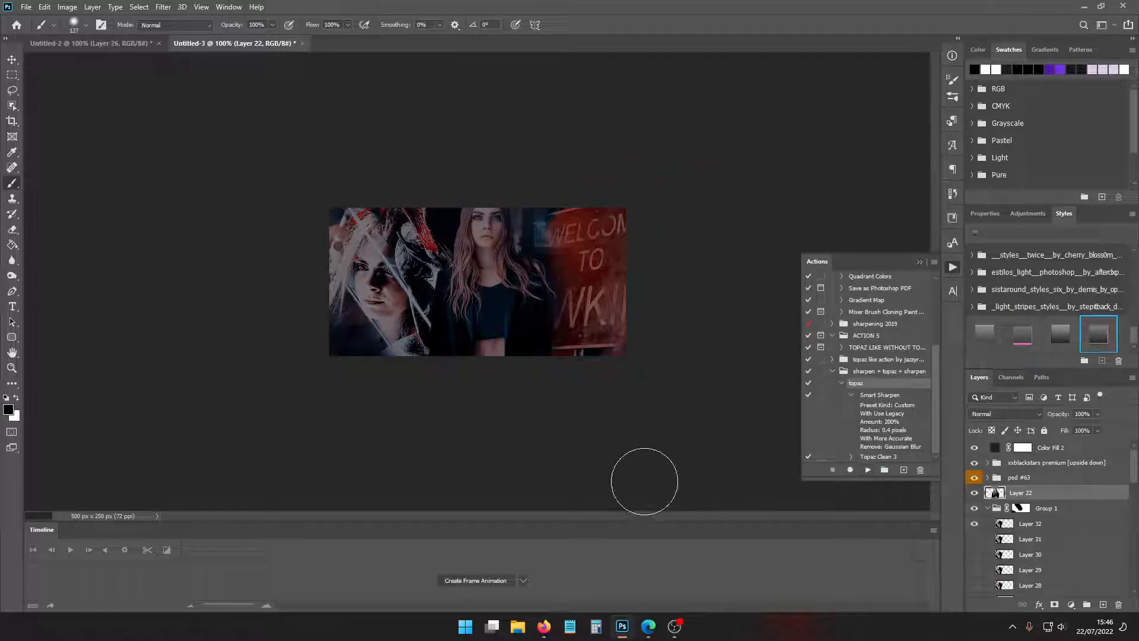
Create a frame animation for the banner, hide Layer 32, and make frames from the layers
{"action": "left_click", "coordinate": [475, 580]}
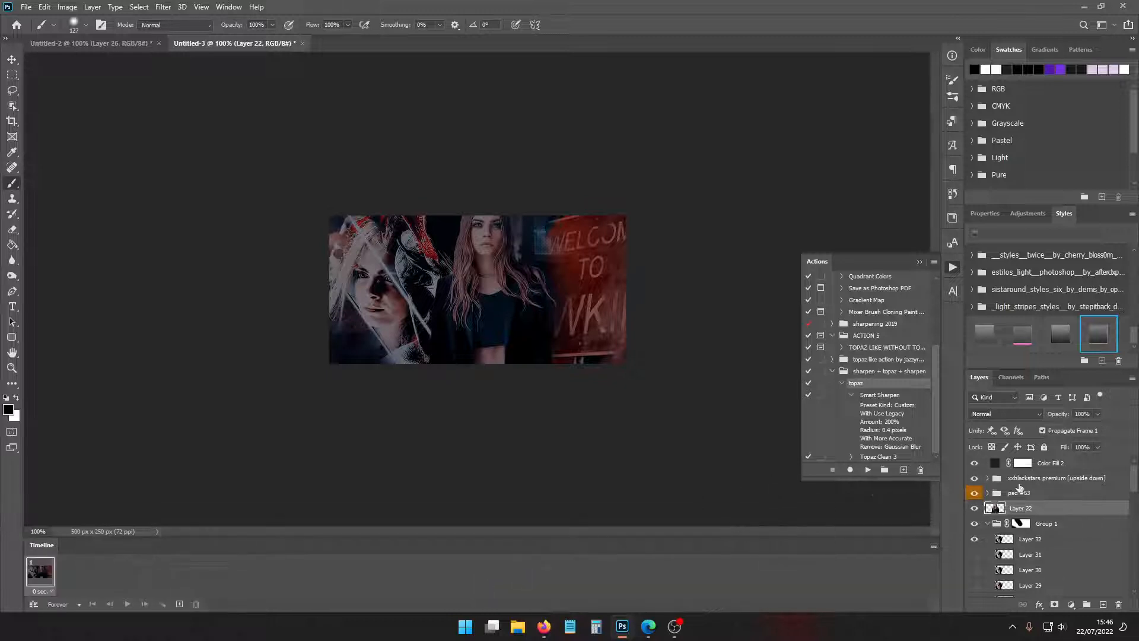
{"action": "left_click", "coordinate": [976, 539]}
{"action": "left_click", "coordinate": [934, 545]}
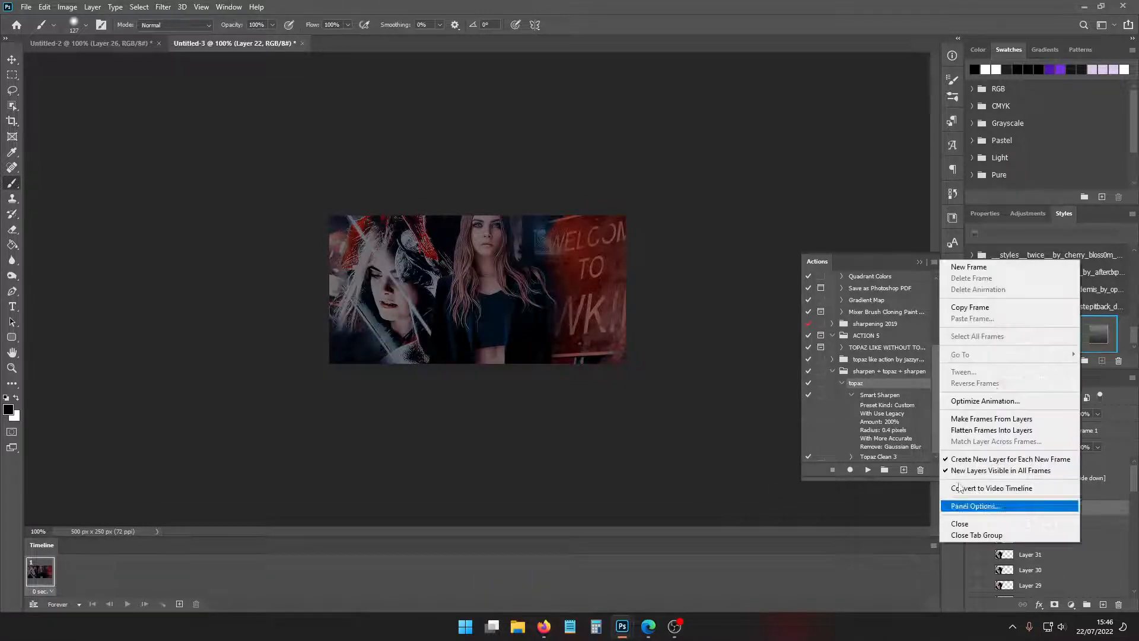
{"action": "left_click", "coordinate": [1001, 419]}
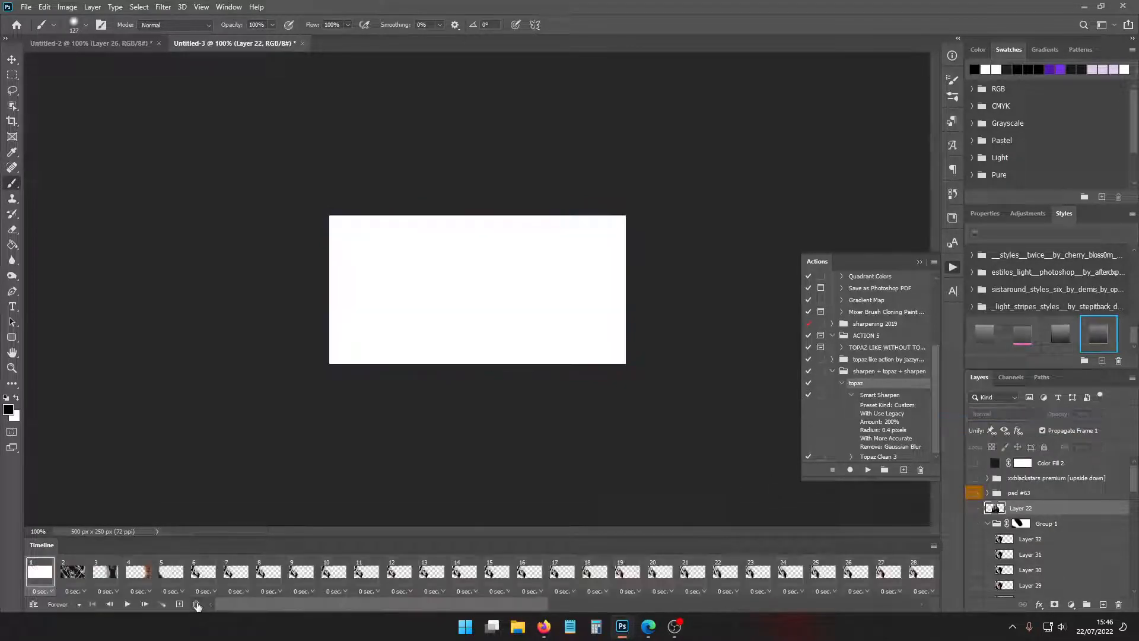
Delete the leading background-layer frames and frames 33 to 54, keeping only the GIF frames
{"action": "left_click", "coordinate": [198, 605]}
{"action": "left_click", "coordinate": [197, 606]}
{"action": "left_click", "coordinate": [198, 605]}
{"action": "left_click", "coordinate": [198, 606]}
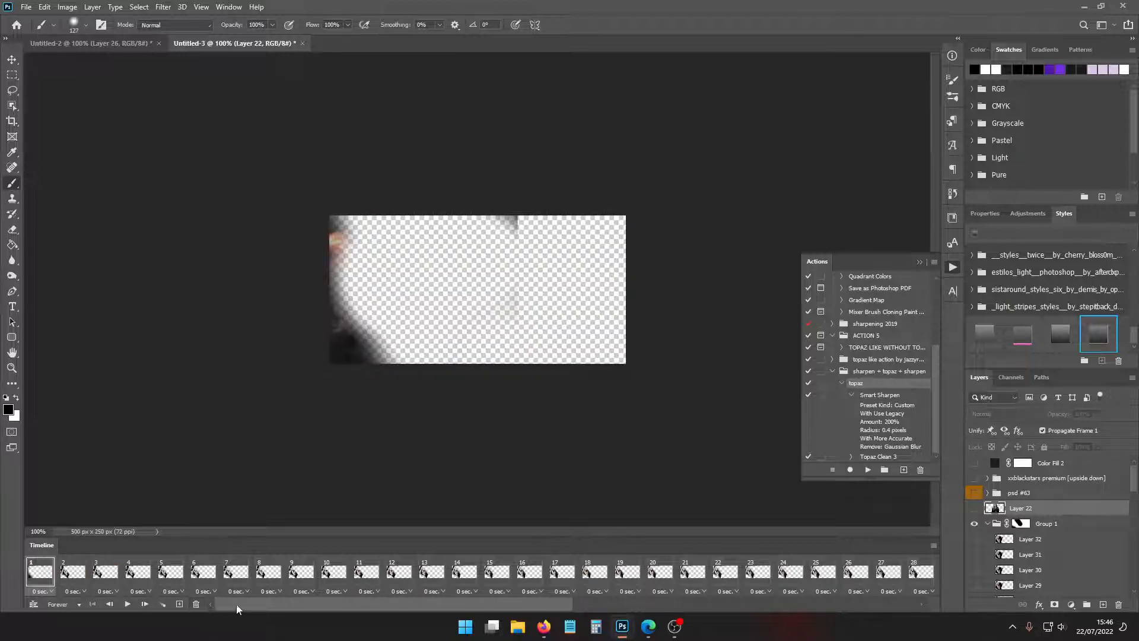
{"action": "left_click_drag", "start_coordinate": [236, 604], "coordinate": [782, 596]}
{"action": "left_click", "coordinate": [429, 574]}
{"action": "left_click", "coordinate": [914, 583], "text": "shift"}
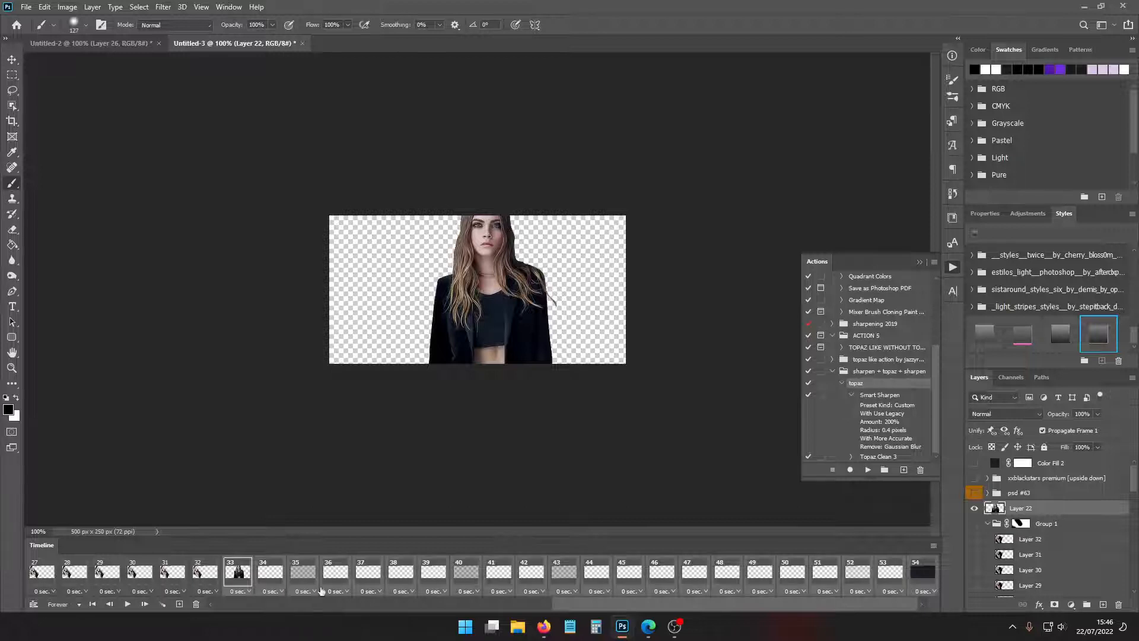
{"action": "left_click", "coordinate": [198, 604]}
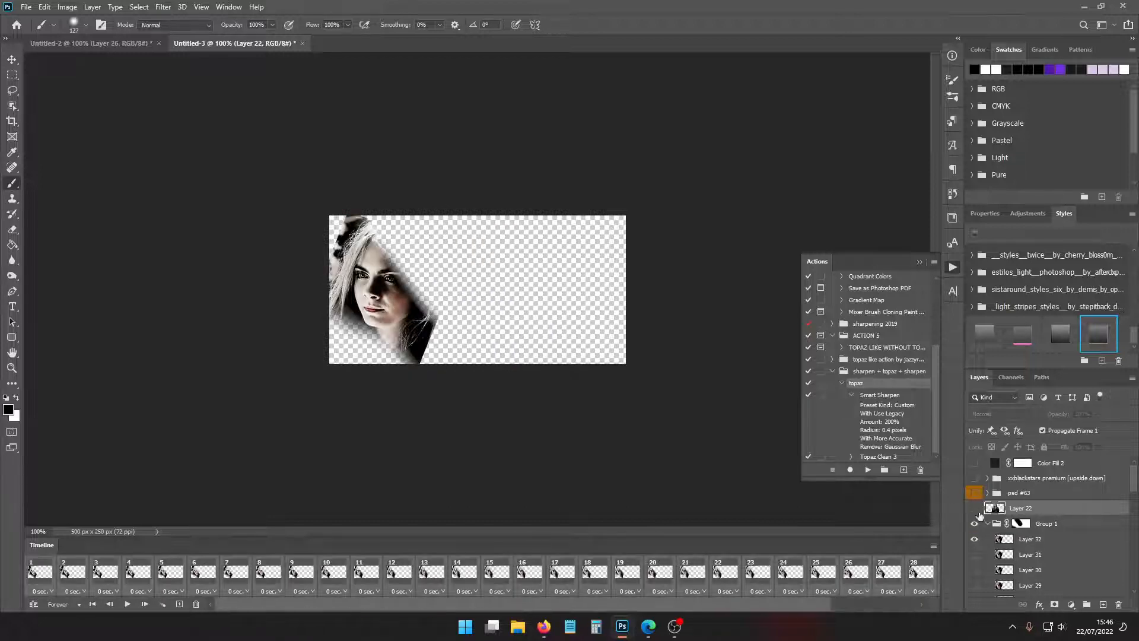
Show Layer 22, Color Fill 2, both coloring groups and the background layers beneath Group 1 in every frame
{"action": "left_click_drag", "start_coordinate": [975, 508], "coordinate": [975, 465]}
{"action": "scroll", "coordinate": [987, 539], "scroll_direction": "down", "scroll_amount": 4}
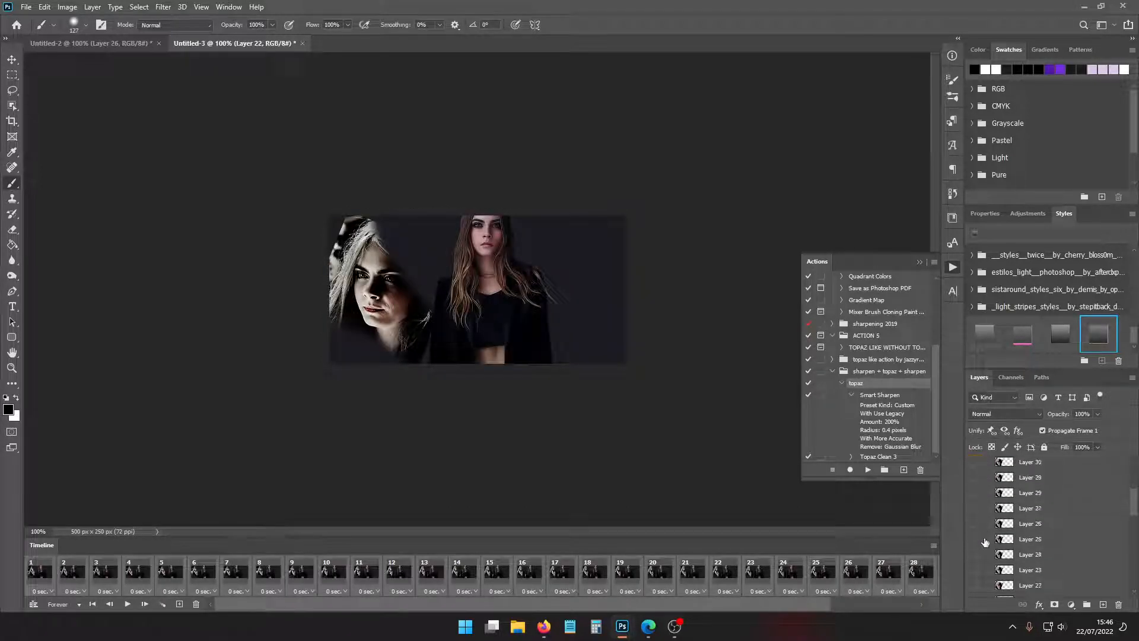
{"action": "scroll", "coordinate": [988, 544], "scroll_direction": "down", "scroll_amount": 5}
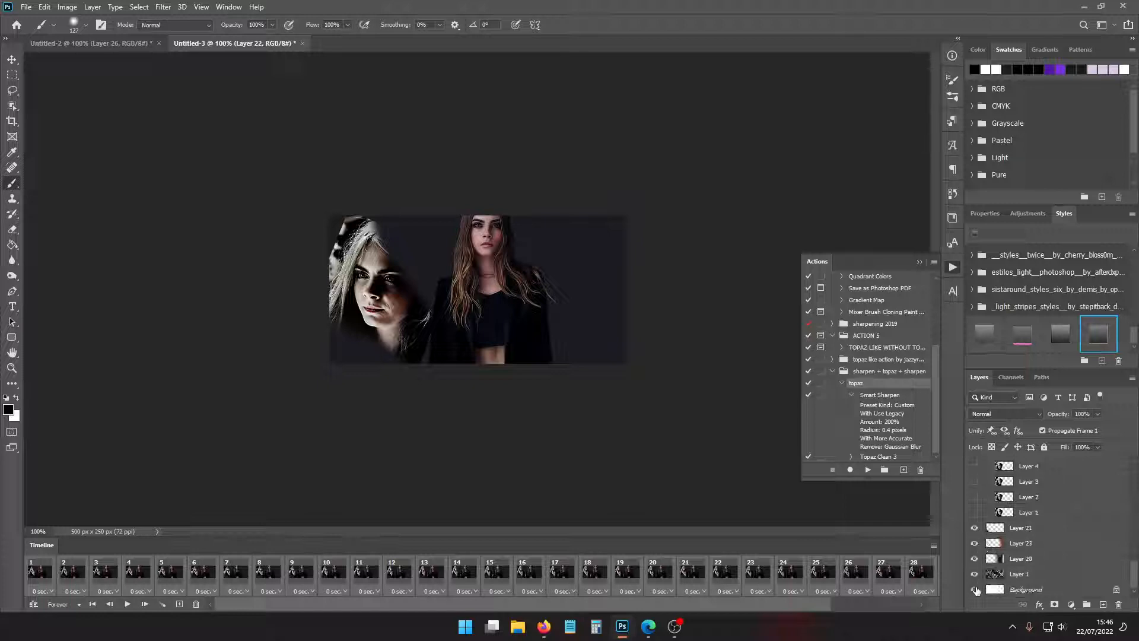
{"action": "scroll", "coordinate": [1036, 575], "scroll_direction": "up", "scroll_amount": 2}
{"action": "scroll", "coordinate": [1041, 573], "scroll_direction": "up", "scroll_amount": 5}
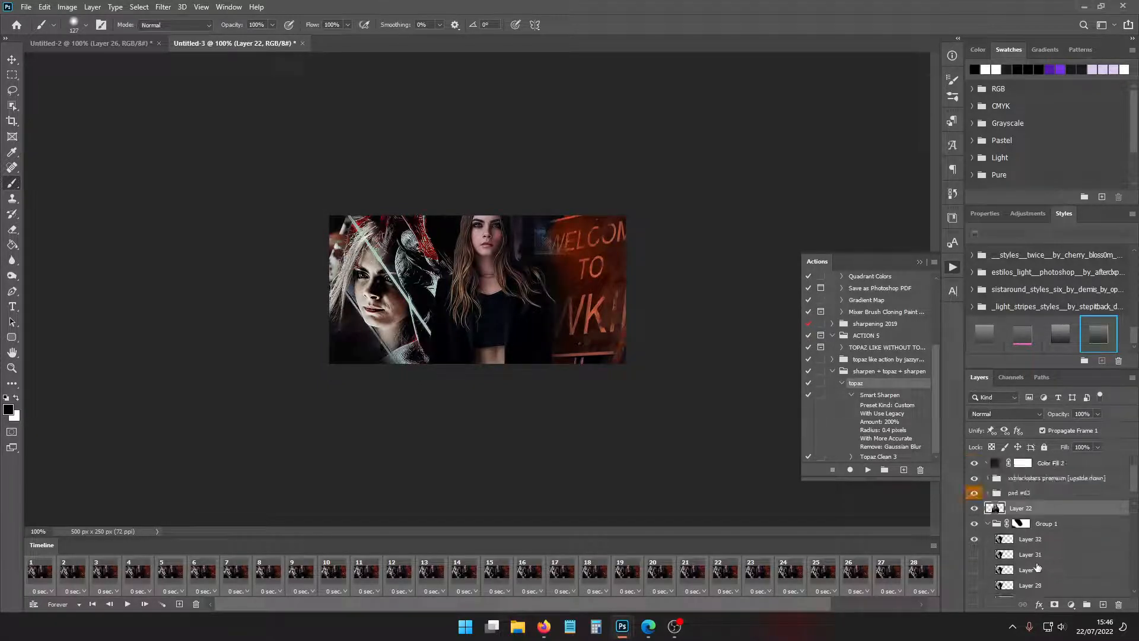
Show all adjustment layers inside the psd #63 and xxblackstars premium [upside down] groups, and collapse both groups
{"action": "left_click", "coordinate": [987, 493]}
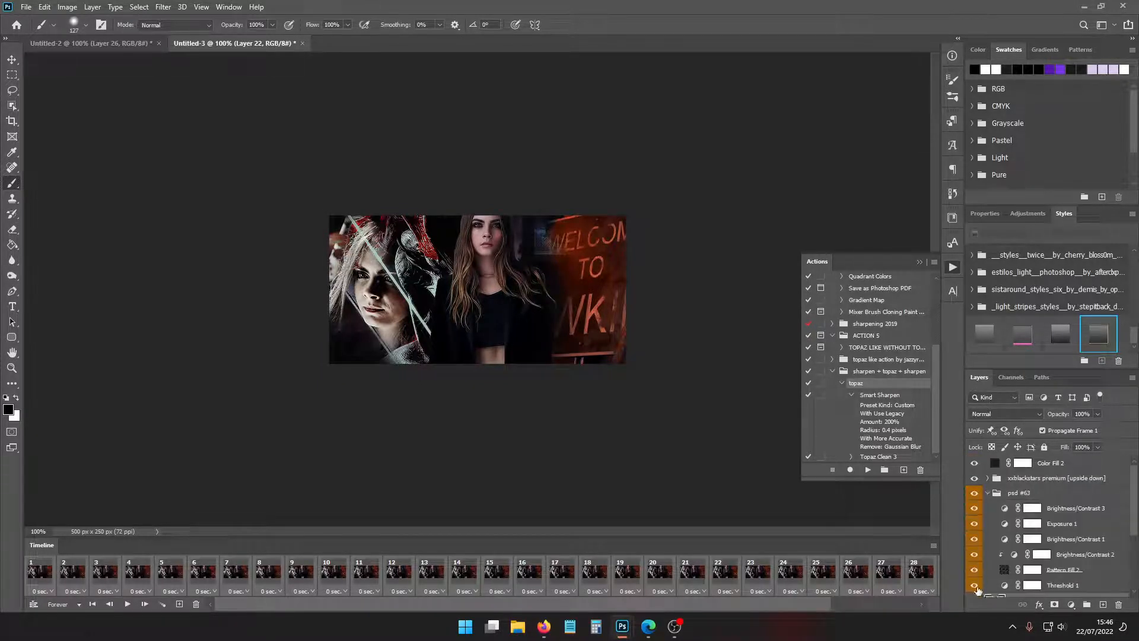
{"action": "left_click", "coordinate": [987, 492]}
{"action": "left_click", "coordinate": [987, 478]}
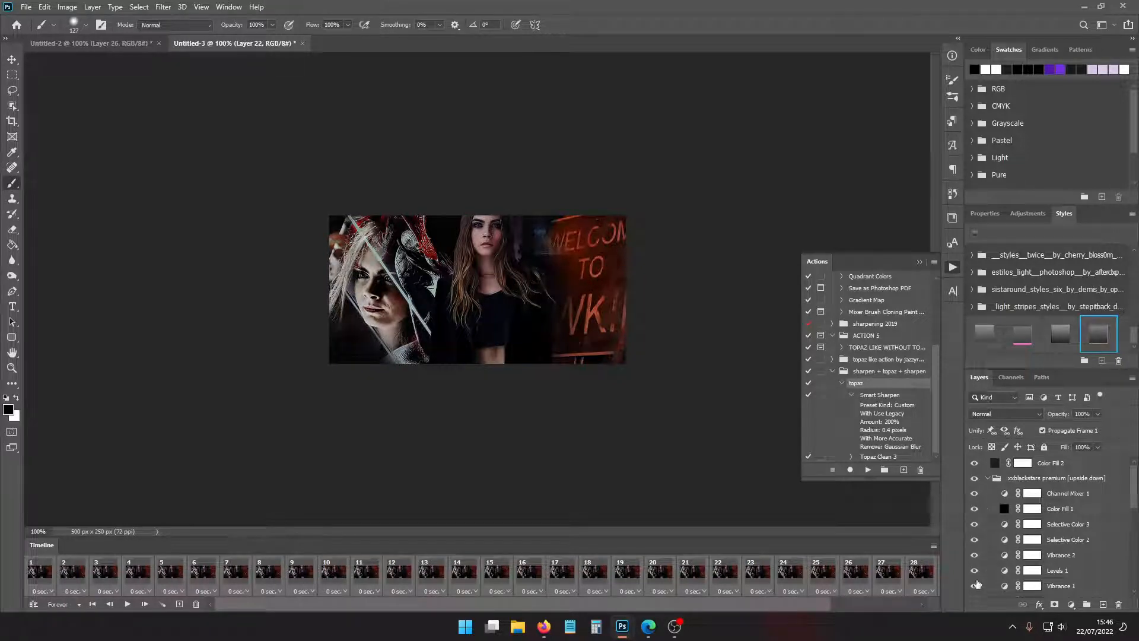
{"action": "scroll", "coordinate": [976, 584], "scroll_direction": "down", "scroll_amount": 2}
{"action": "left_click_drag", "start_coordinate": [976, 523], "coordinate": [976, 571]}
{"action": "scroll", "coordinate": [977, 576], "scroll_direction": "down", "scroll_amount": 2}
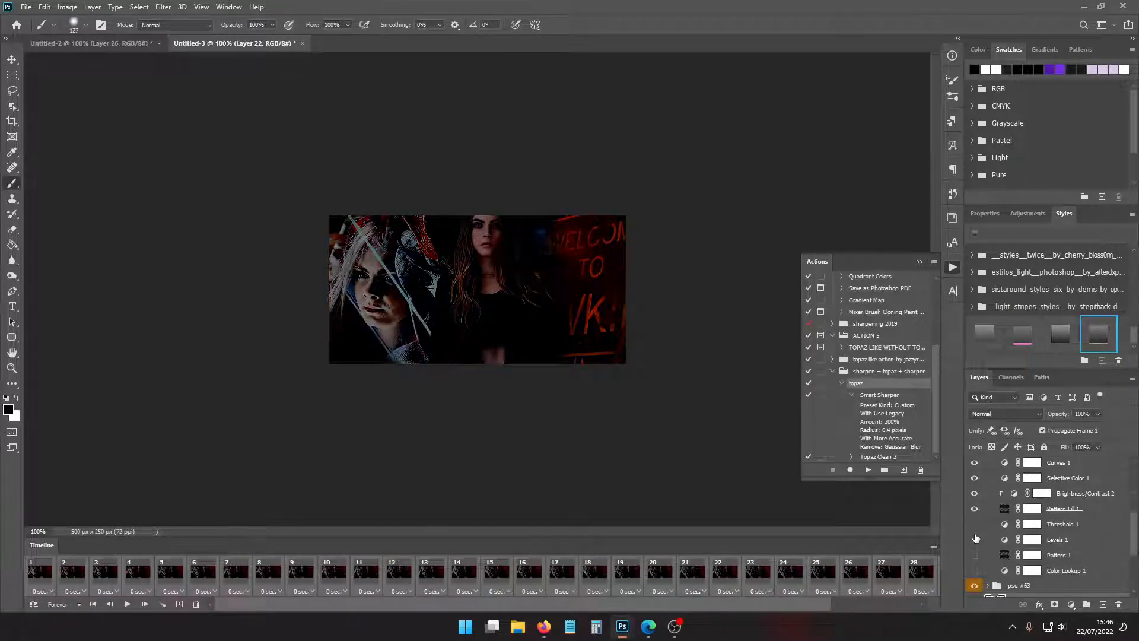
{"action": "left_click_drag", "start_coordinate": [975, 526], "coordinate": [973, 571]}
{"action": "scroll", "coordinate": [1003, 569], "scroll_direction": "up", "scroll_amount": 5}
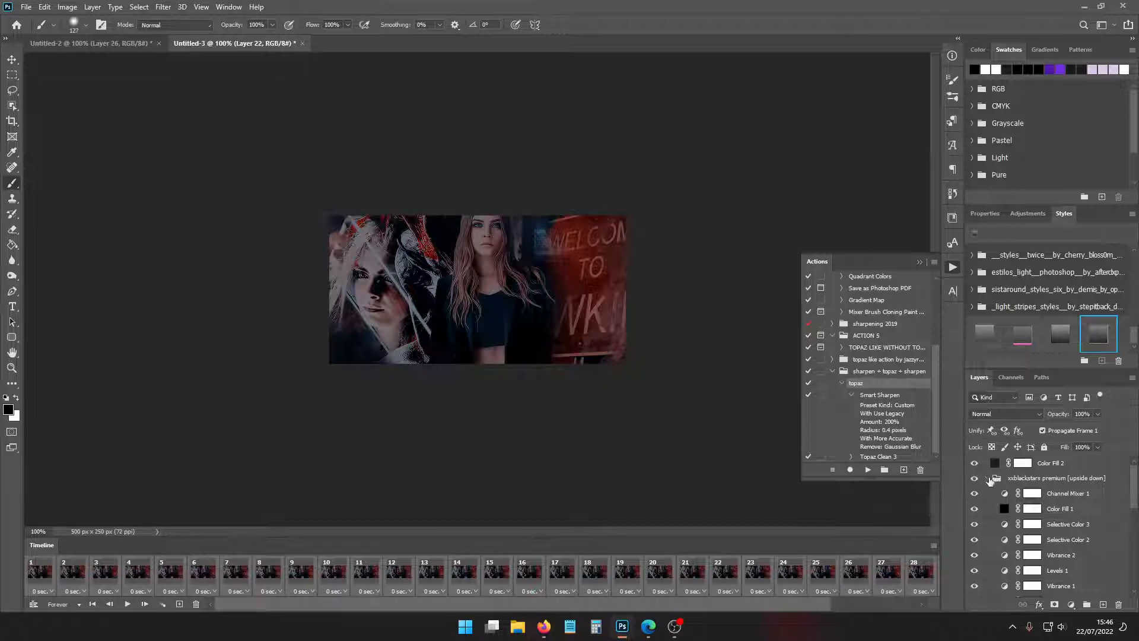
{"action": "left_click", "coordinate": [988, 479]}
Play the banner's frame animation, stop it, and replay it from the first frame
{"action": "left_click", "coordinate": [127, 604]}
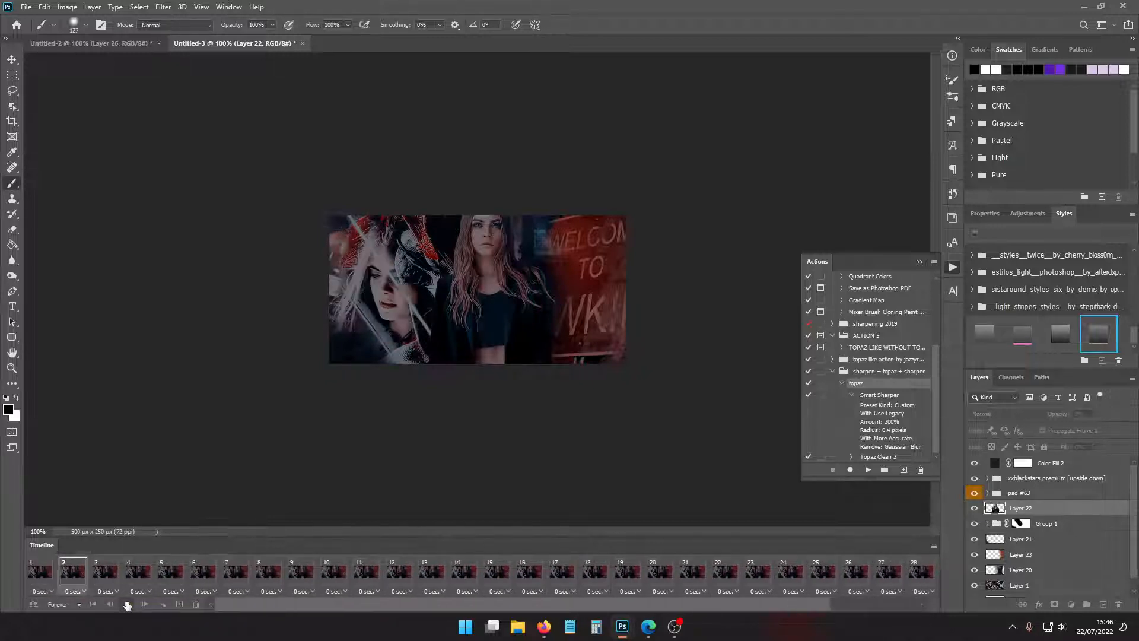
{"action": "left_click", "coordinate": [127, 605]}
{"action": "left_click", "coordinate": [32, 573]}
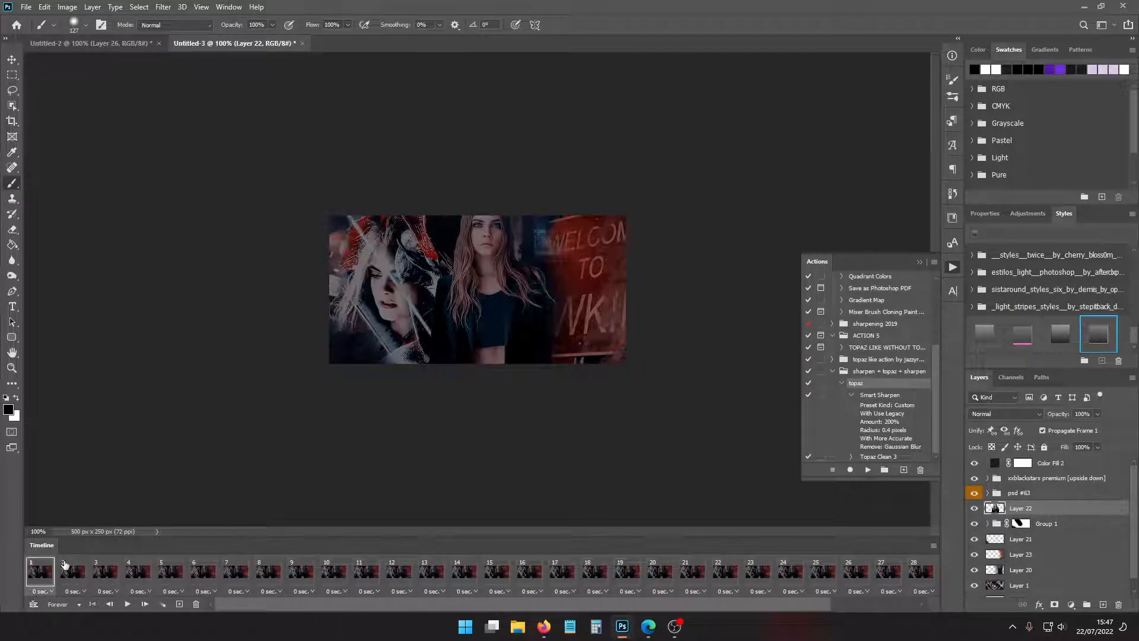
{"action": "left_click", "coordinate": [127, 604]}
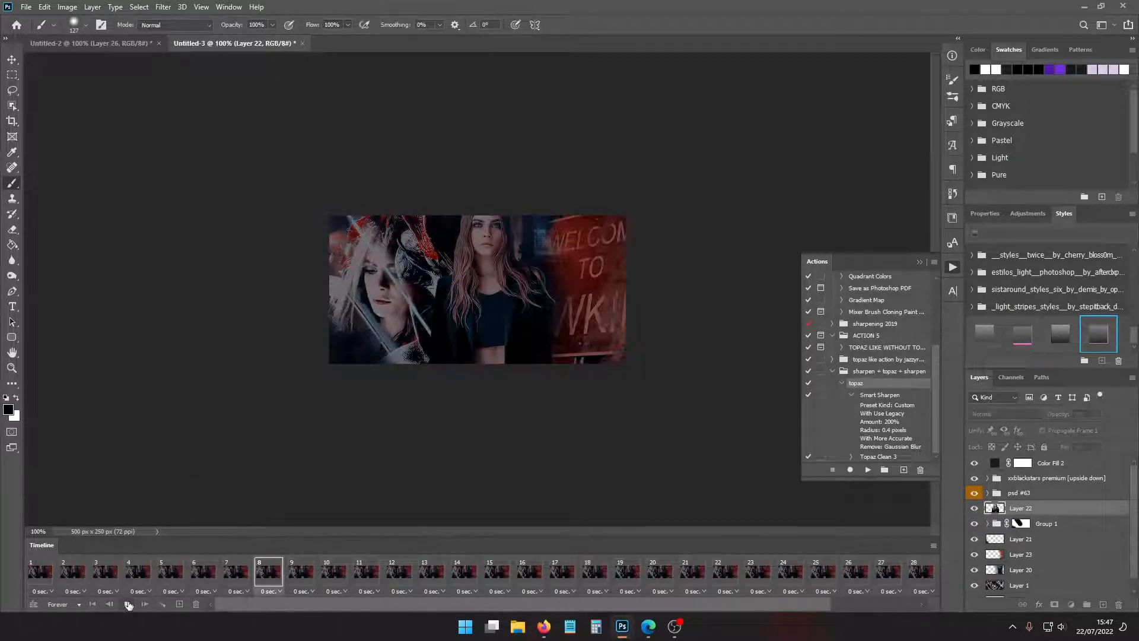
Stop the animation playback, fill the Background layer with black, and select Layer 1
{"action": "left_click", "coordinate": [127, 604]}
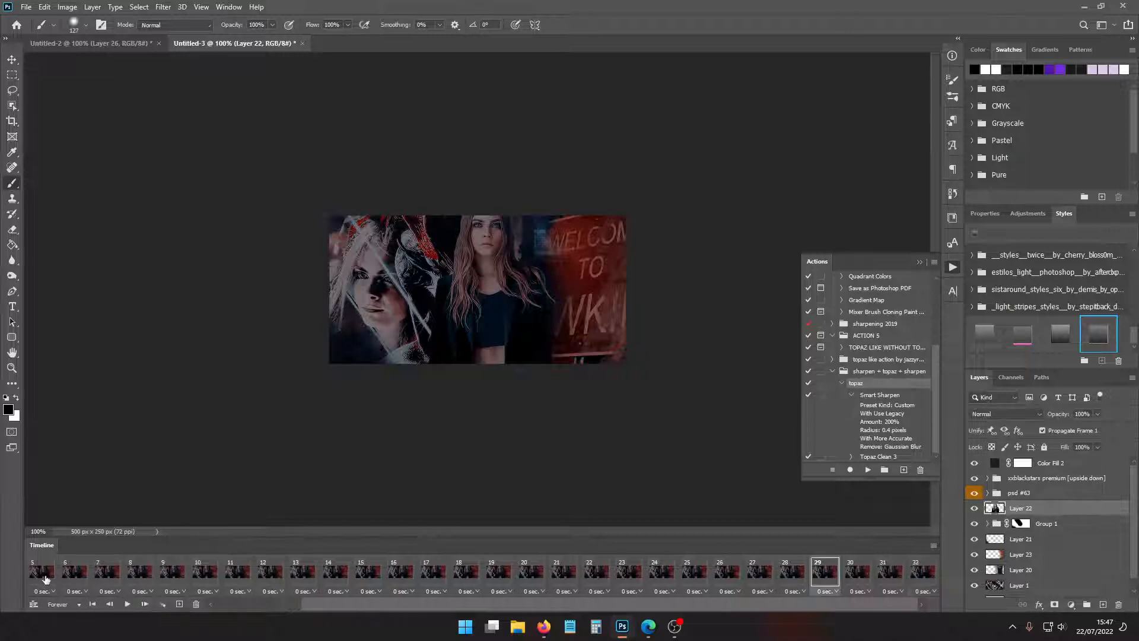
{"action": "scroll", "coordinate": [1027, 569], "scroll_direction": "down", "scroll_amount": 1}
{"action": "left_click", "coordinate": [1027, 571]}
{"action": "left_click", "coordinate": [1020, 590]}
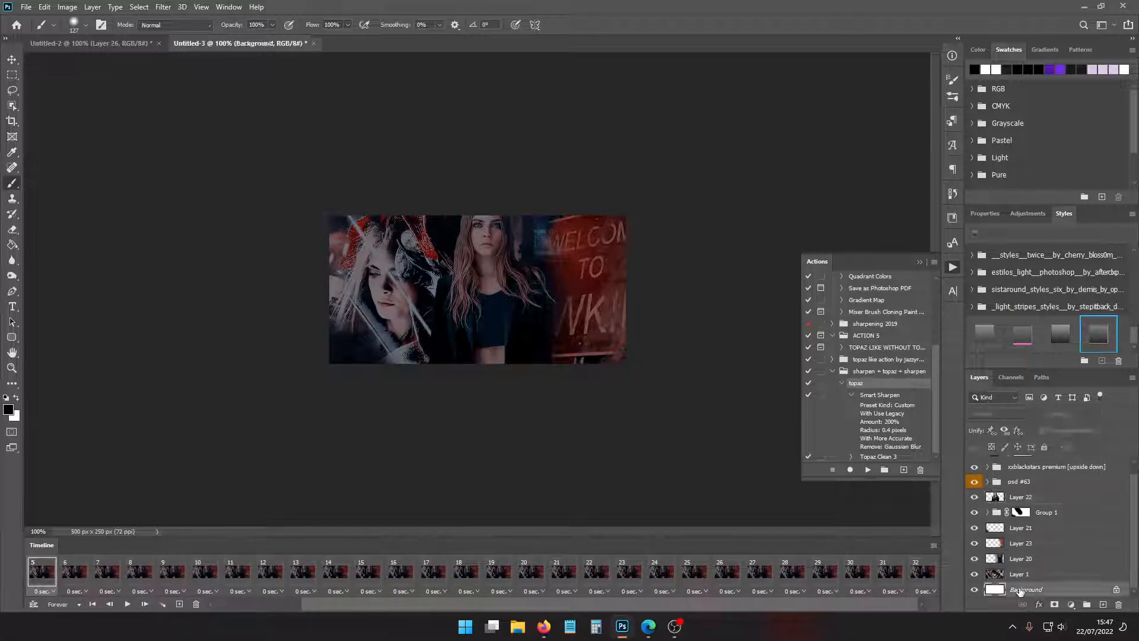
{"action": "key", "text": "alt+BackSpace"}
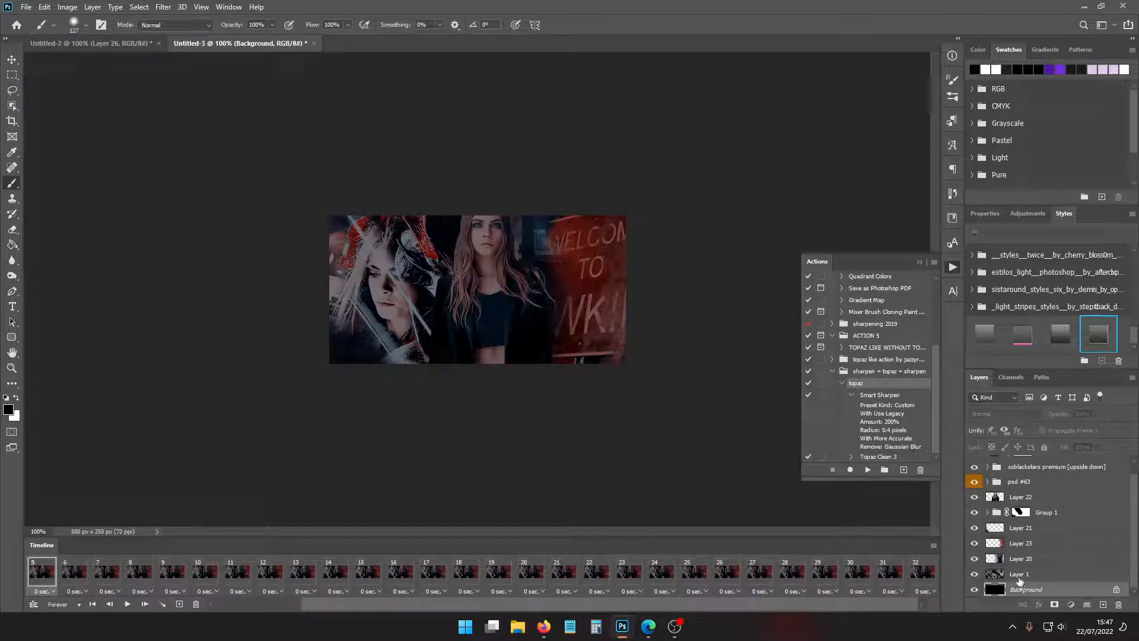
{"action": "left_click", "coordinate": [1018, 574]}
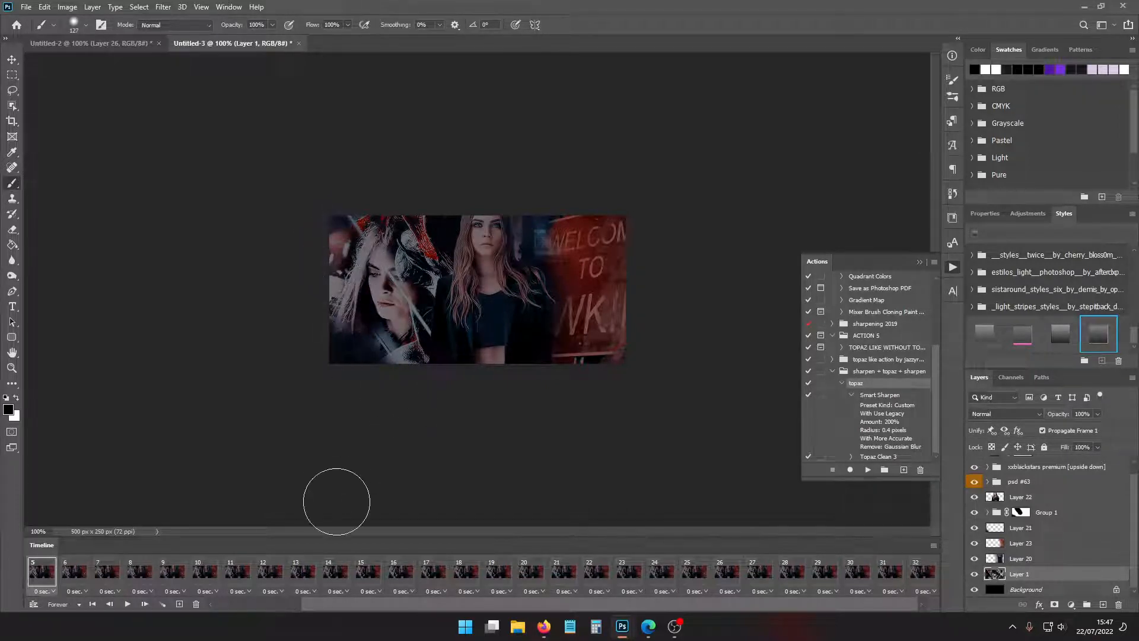
Replay the banner's animation to check how the GIF blends over the black background, selecting Group 1's layer mask before the last playback
{"action": "left_click", "coordinate": [126, 604]}
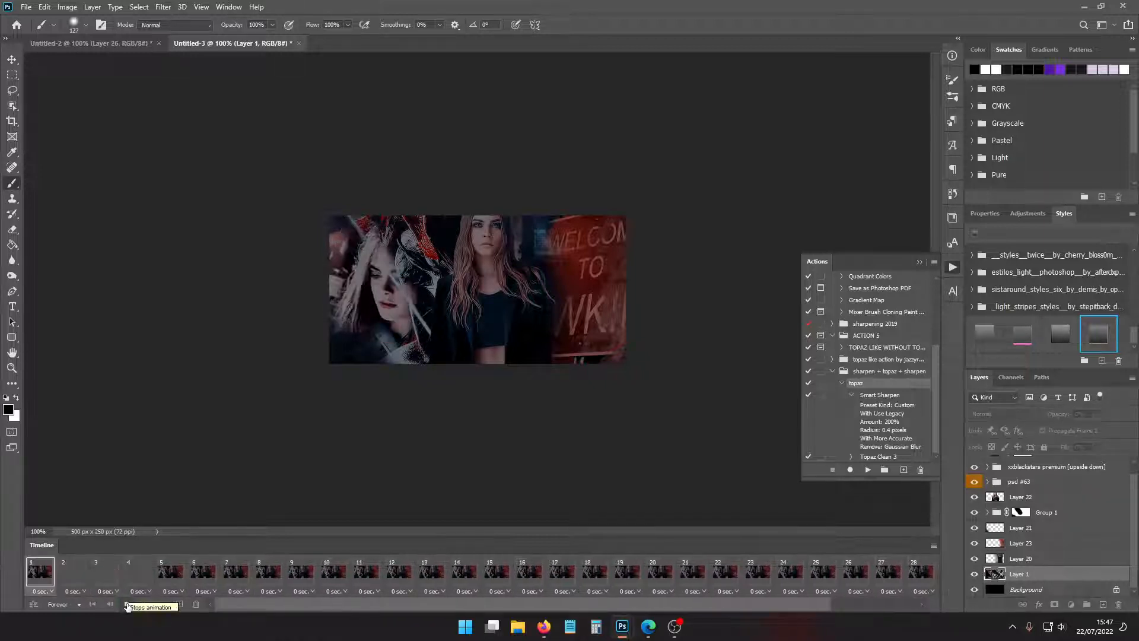
{"action": "left_click", "coordinate": [127, 605]}
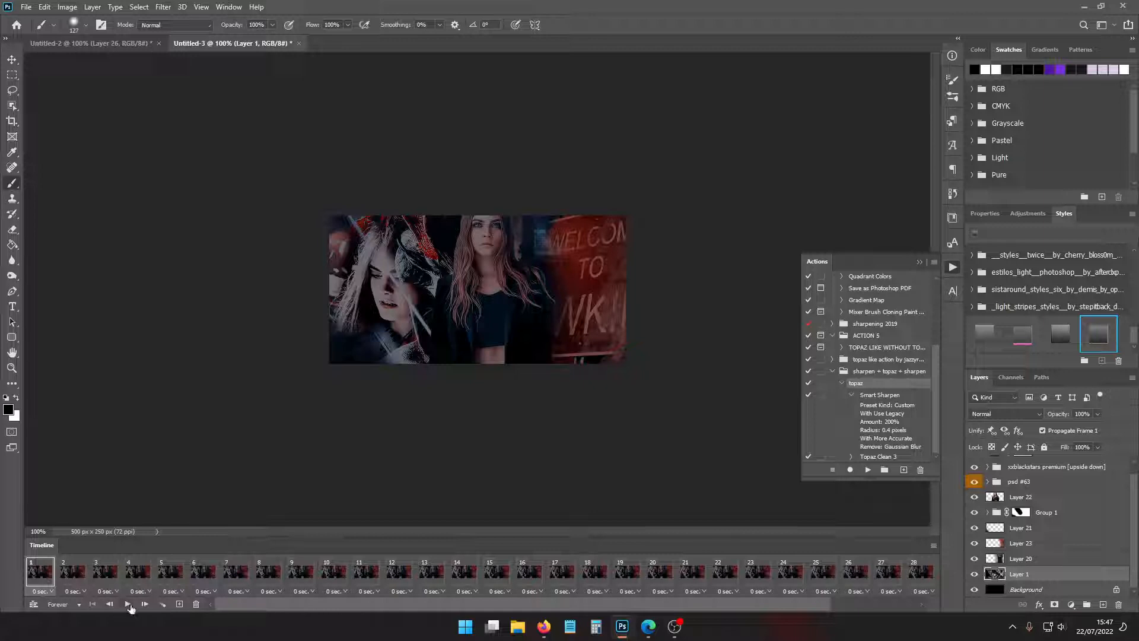
{"action": "left_click", "coordinate": [127, 604]}
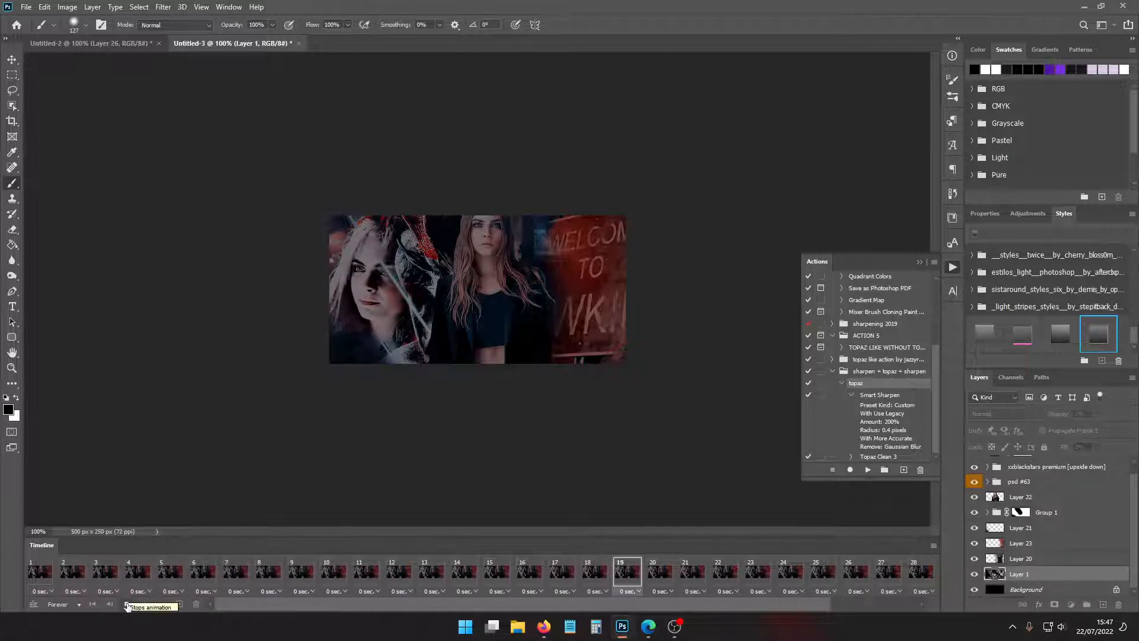
{"action": "left_click", "coordinate": [127, 603]}
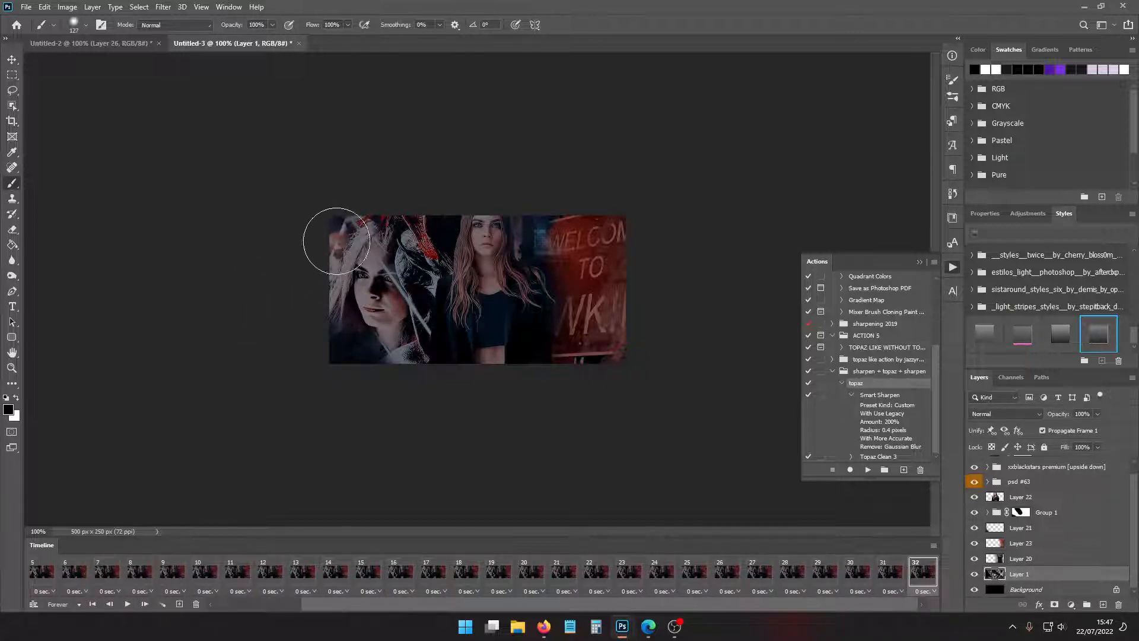
{"action": "left_click", "coordinate": [1027, 513]}
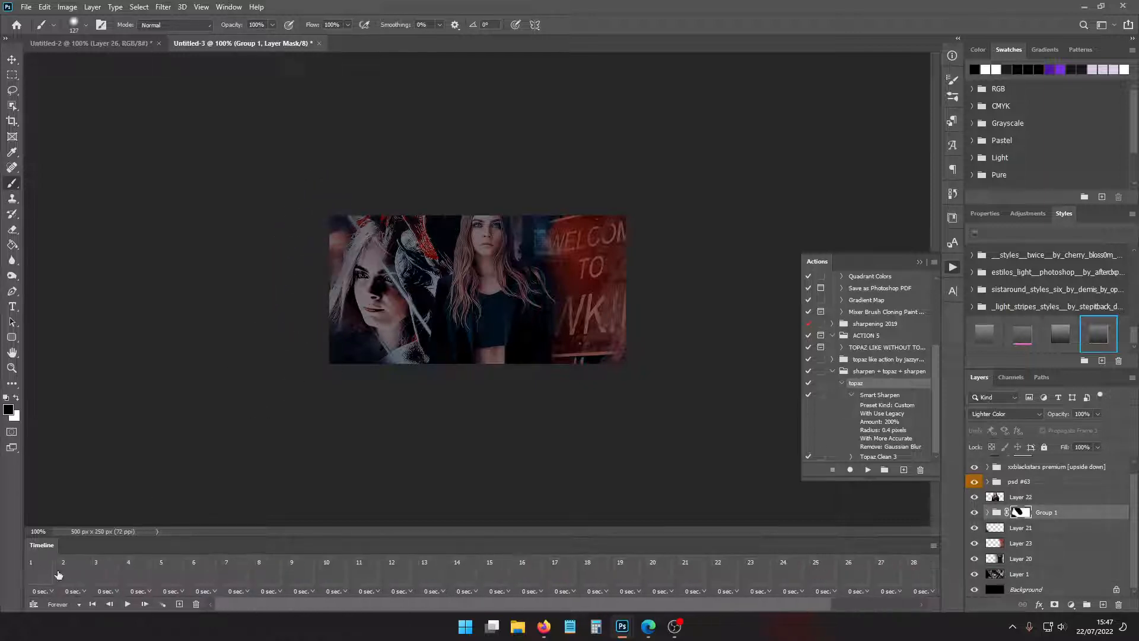
{"action": "left_click", "coordinate": [126, 604]}
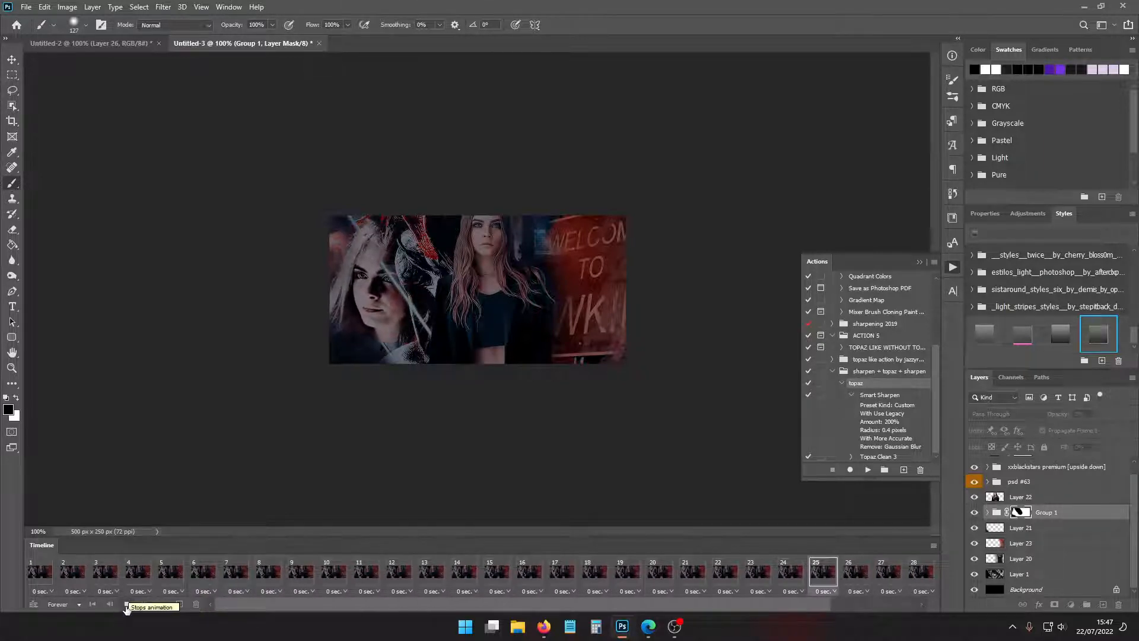
{"action": "left_click", "coordinate": [126, 604]}
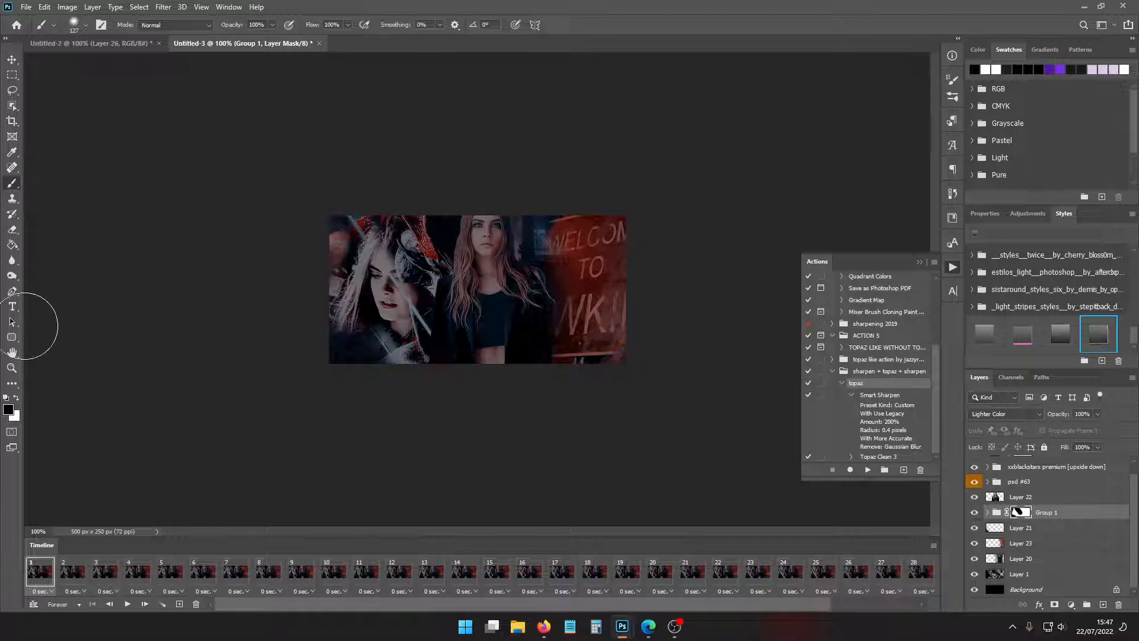
Add white text reading "i wasn't always like this." above Color Fill 2, placed over the lower part of the GIF portrait
{"action": "left_click", "coordinate": [12, 306]}
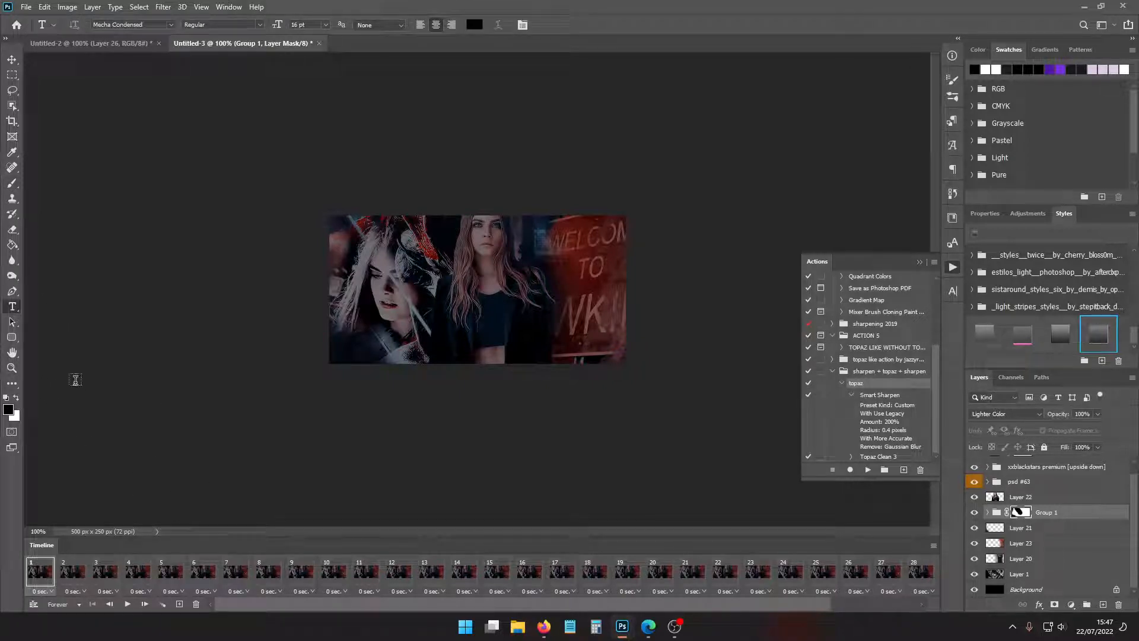
{"action": "left_click", "coordinate": [16, 399]}
{"action": "scroll", "coordinate": [1045, 475], "scroll_direction": "up", "scroll_amount": 1}
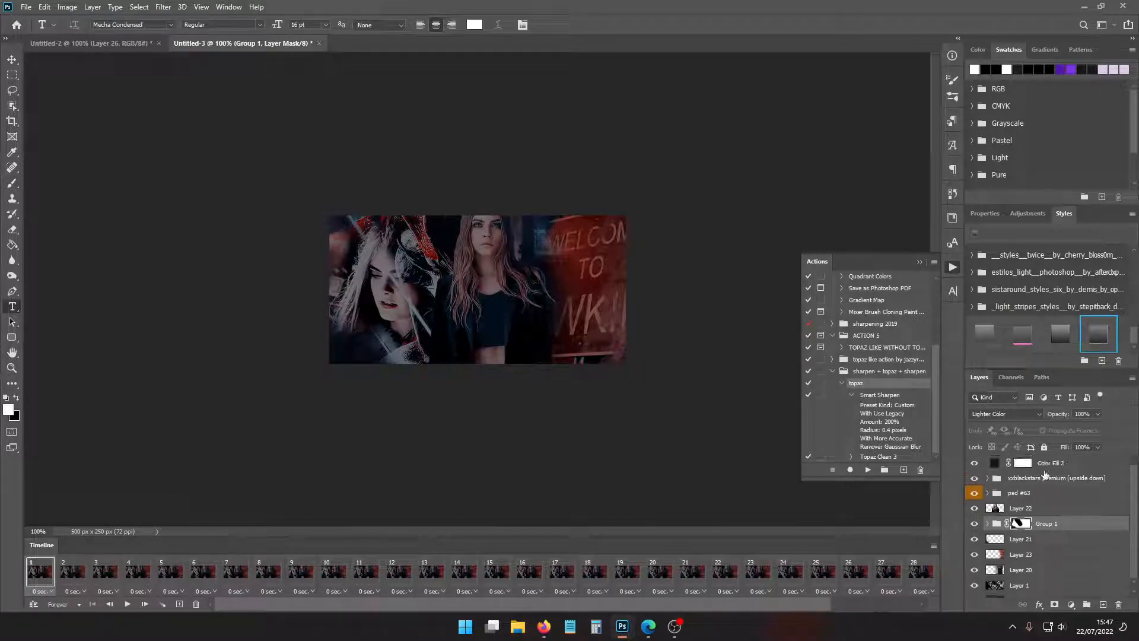
{"action": "left_click", "coordinate": [997, 458]}
{"action": "left_click", "coordinate": [537, 299]}
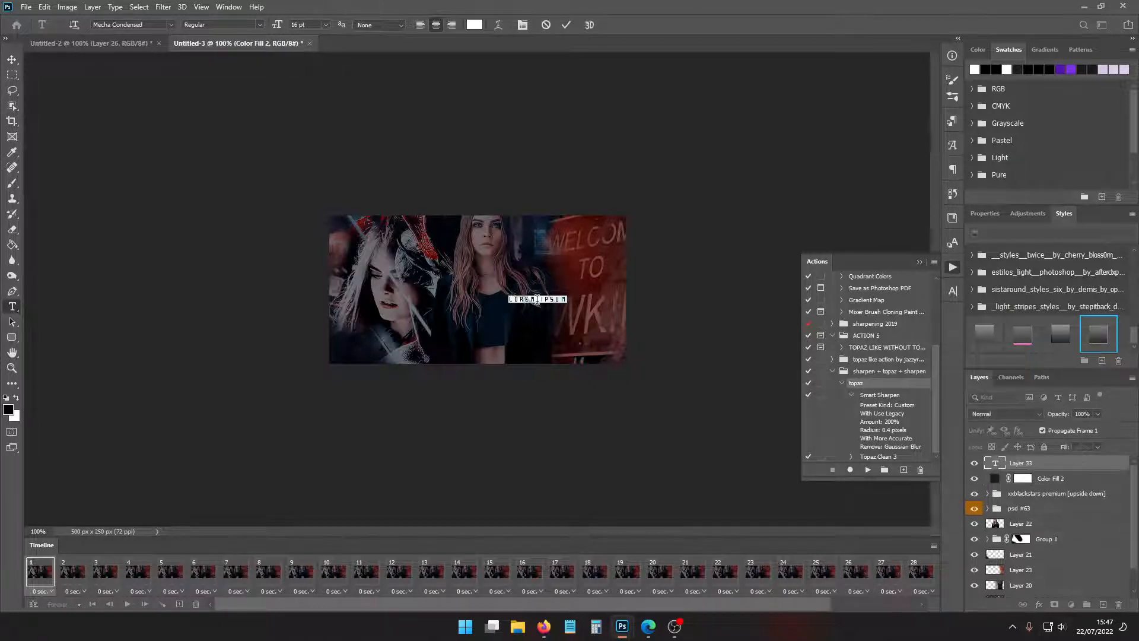
{"action": "type", "text": "i wasn"}
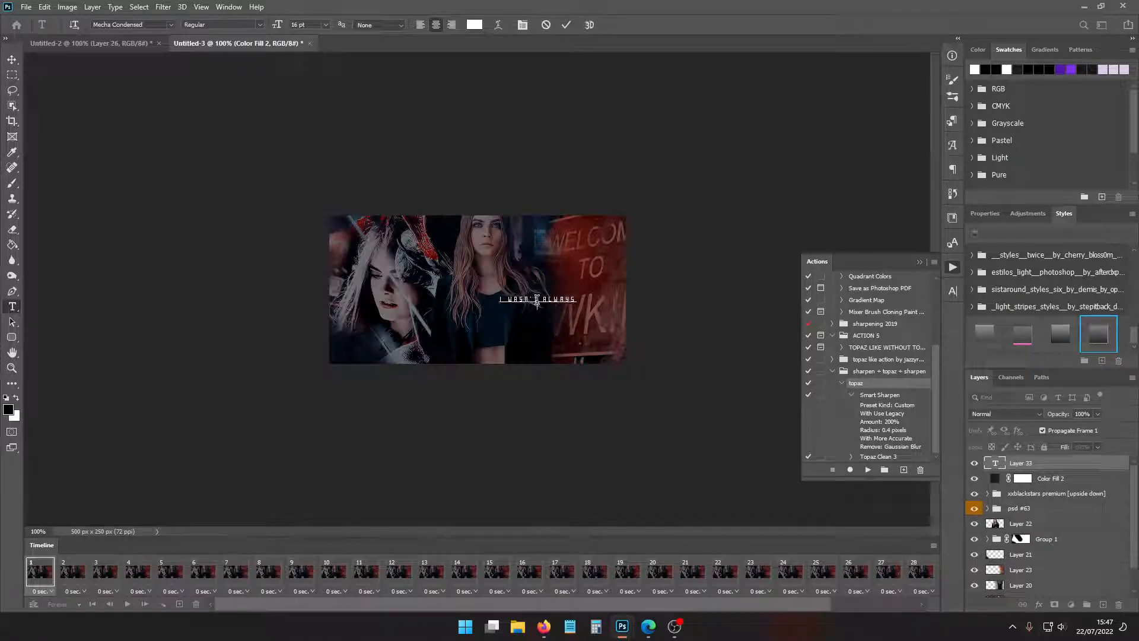
{"action": "left_click_drag", "start_coordinate": [537, 299], "coordinate": [558, 269]}
{"action": "left_click_drag", "start_coordinate": [573, 308], "coordinate": [441, 378]}
{"action": "left_click", "coordinate": [1047, 465]}
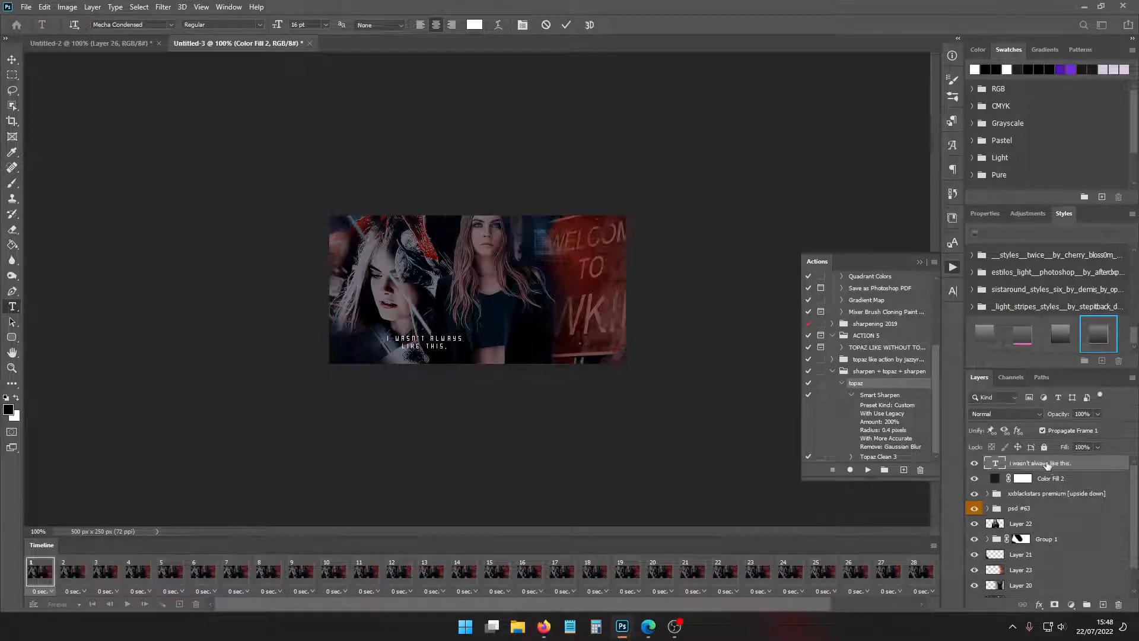
Set the caption text's leading to 11 pt and its font size to 14 pt
{"action": "left_click", "coordinate": [952, 291]}
{"action": "left_click", "coordinate": [933, 322]}
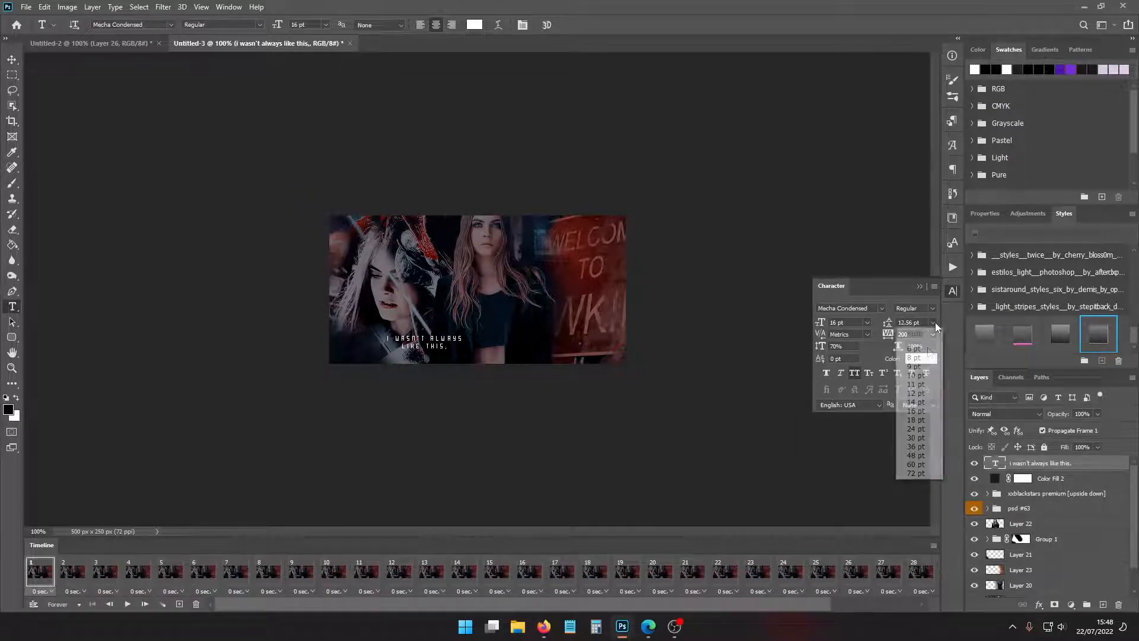
{"action": "left_click", "coordinate": [916, 385]}
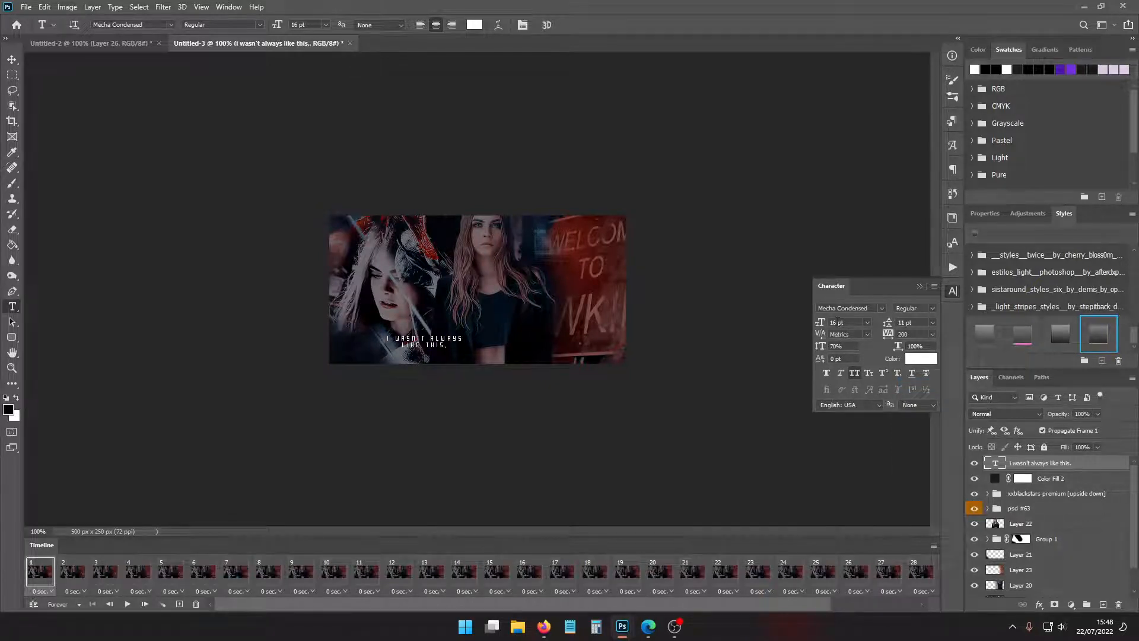
{"action": "key", "text": "Return"}
Check the 500 x 250 slot on the SIXTH SENSE profile page in Firefox, and delete the caption text layer in Photoshop
{"action": "mouse_move", "coordinate": [551, 628]}
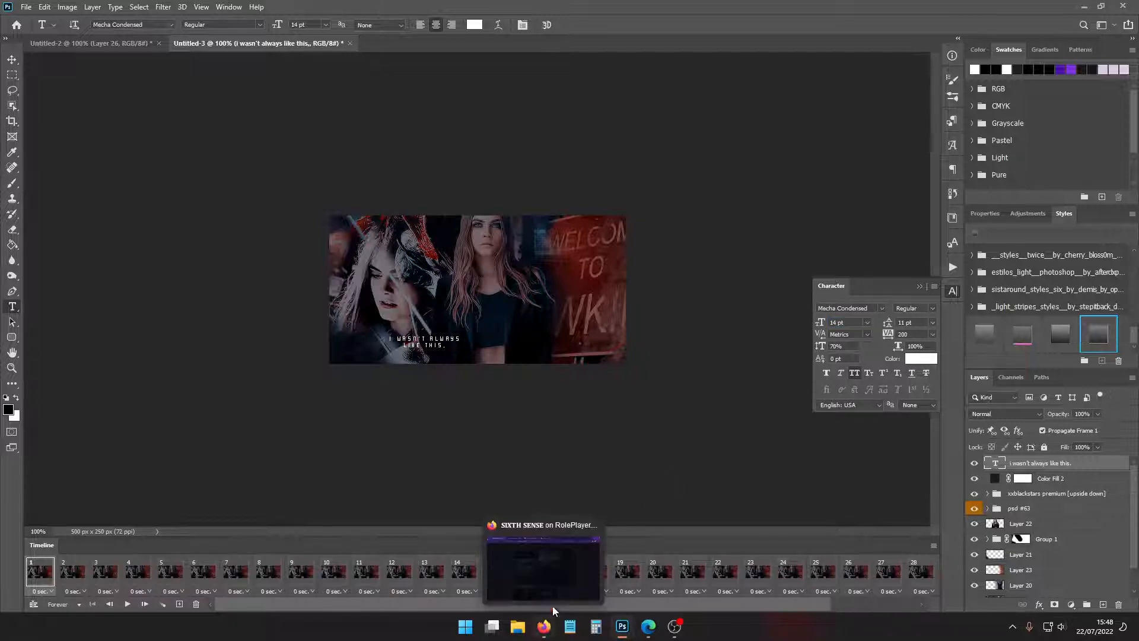
{"action": "left_click", "coordinate": [553, 605]}
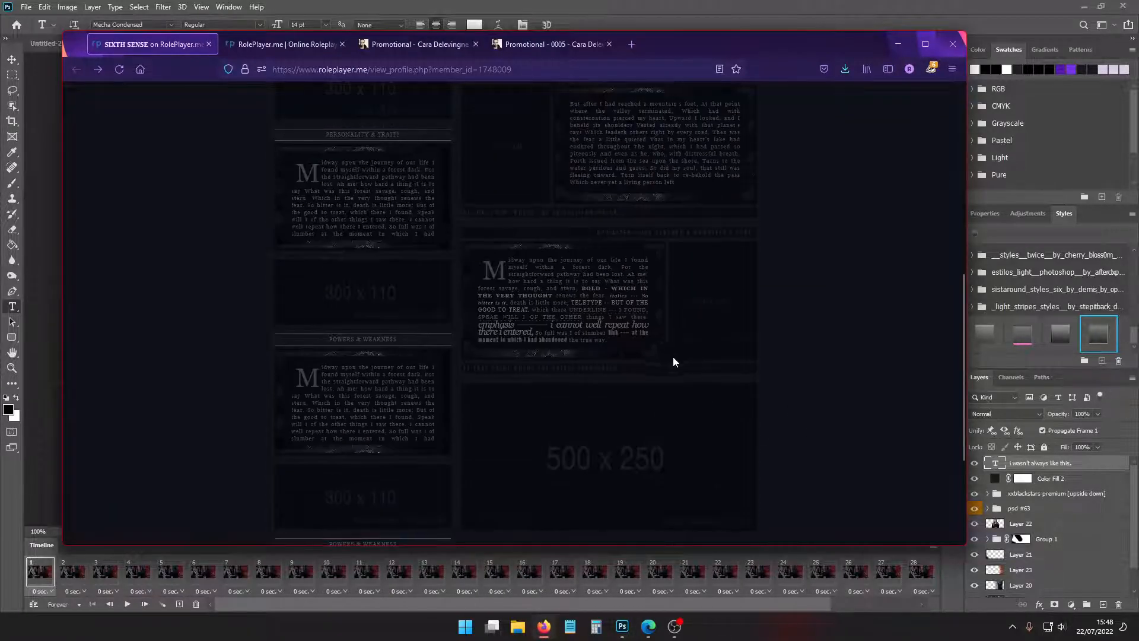
{"action": "left_click", "coordinate": [897, 45]}
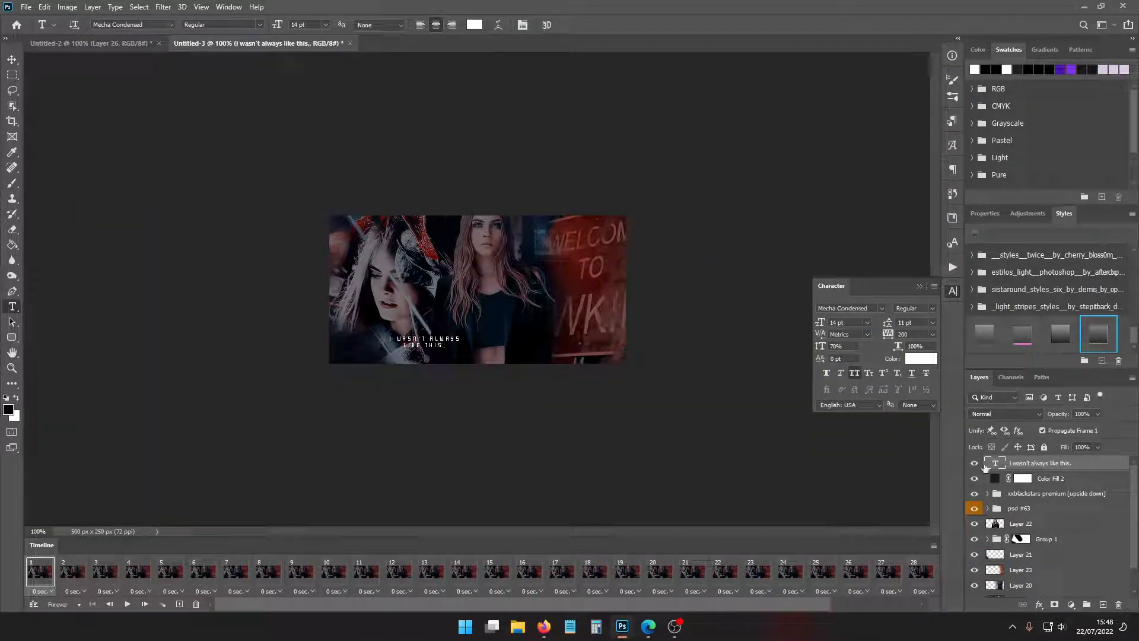
{"action": "left_click", "coordinate": [1119, 605]}
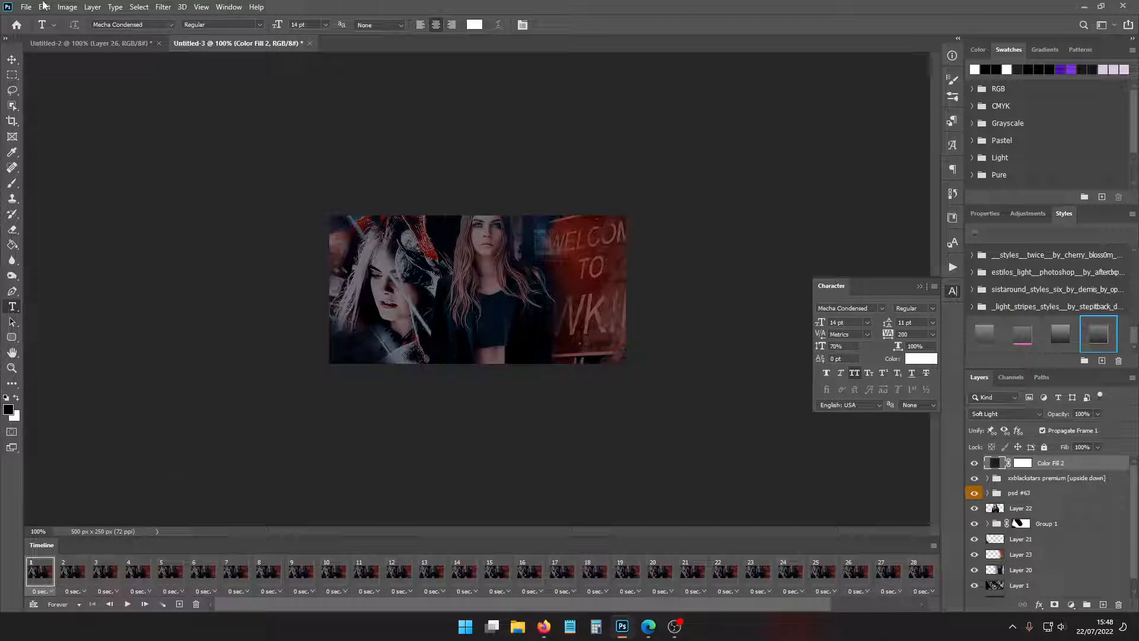
Set the delay of all the animation frames to 0.10 seconds
{"action": "left_click_drag", "start_coordinate": [413, 605], "coordinate": [860, 596]}
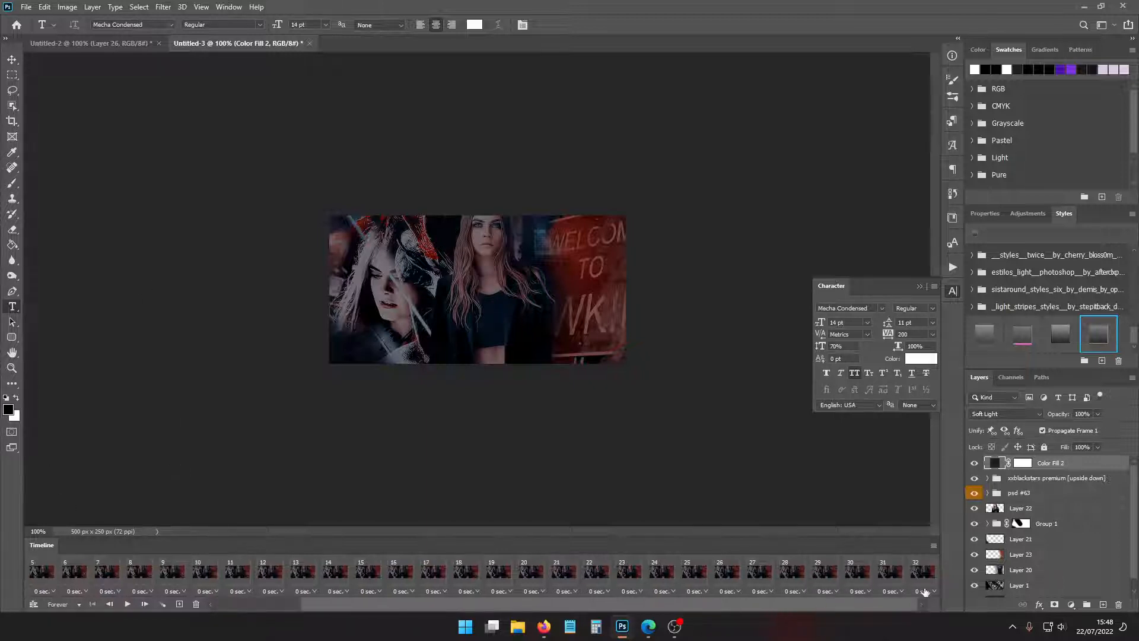
{"action": "left_click", "coordinate": [924, 592]}
{"action": "left_click", "coordinate": [926, 562]}
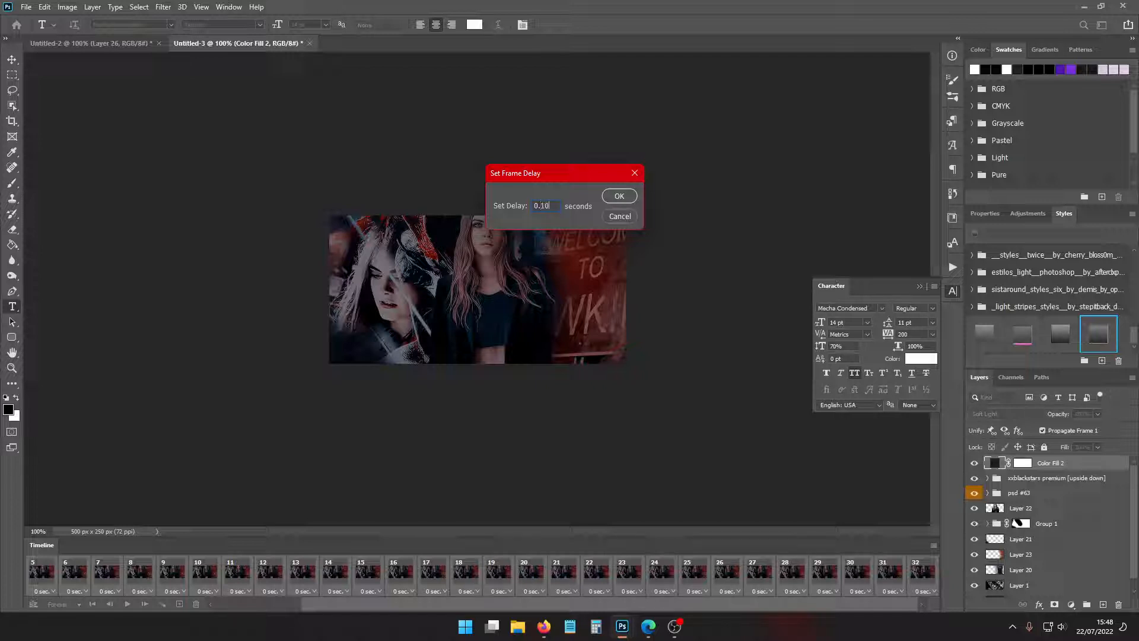
{"action": "key", "text": "Return"}
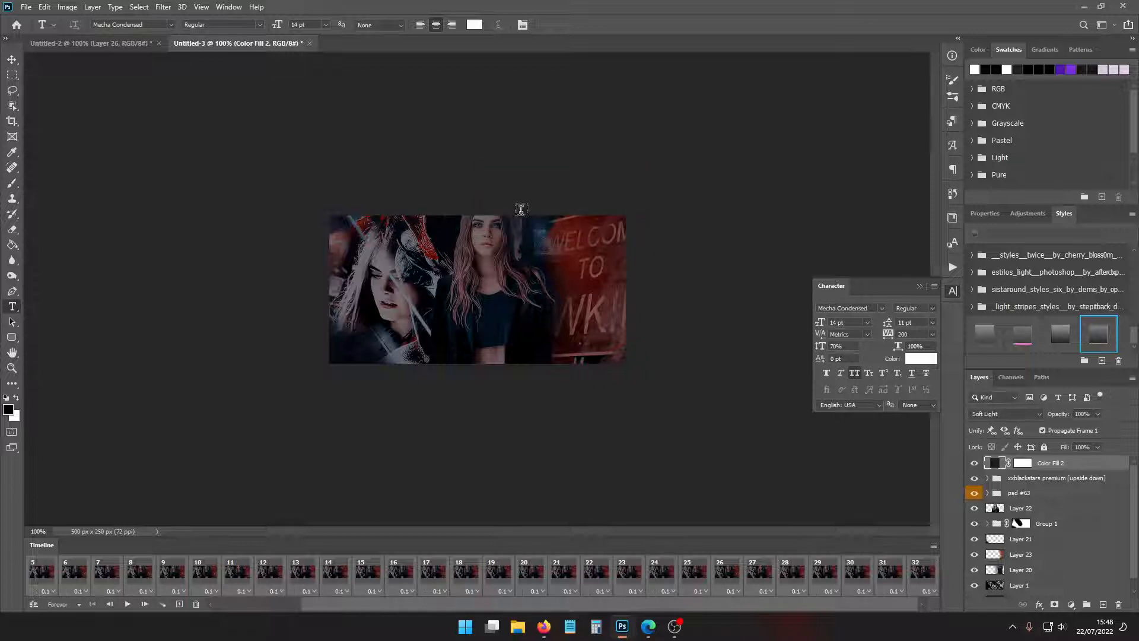
Open Save for Web for the banner and preview the GIF in the browser
{"action": "left_click", "coordinate": [26, 7]}
{"action": "mouse_move", "coordinate": [59, 179]}
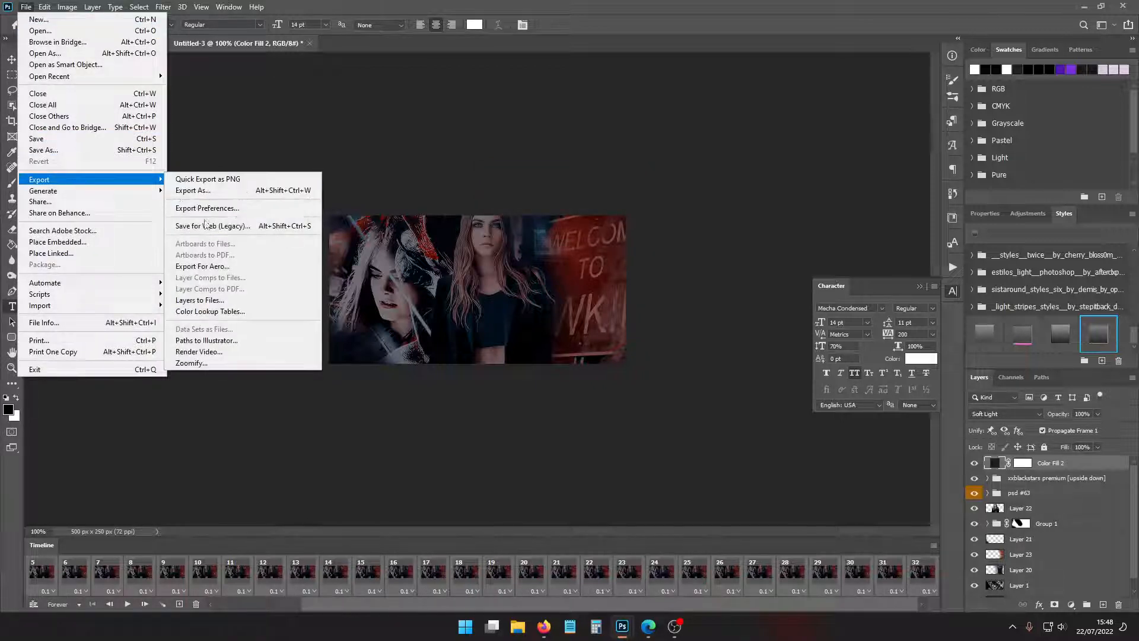
{"action": "left_click", "coordinate": [249, 224]}
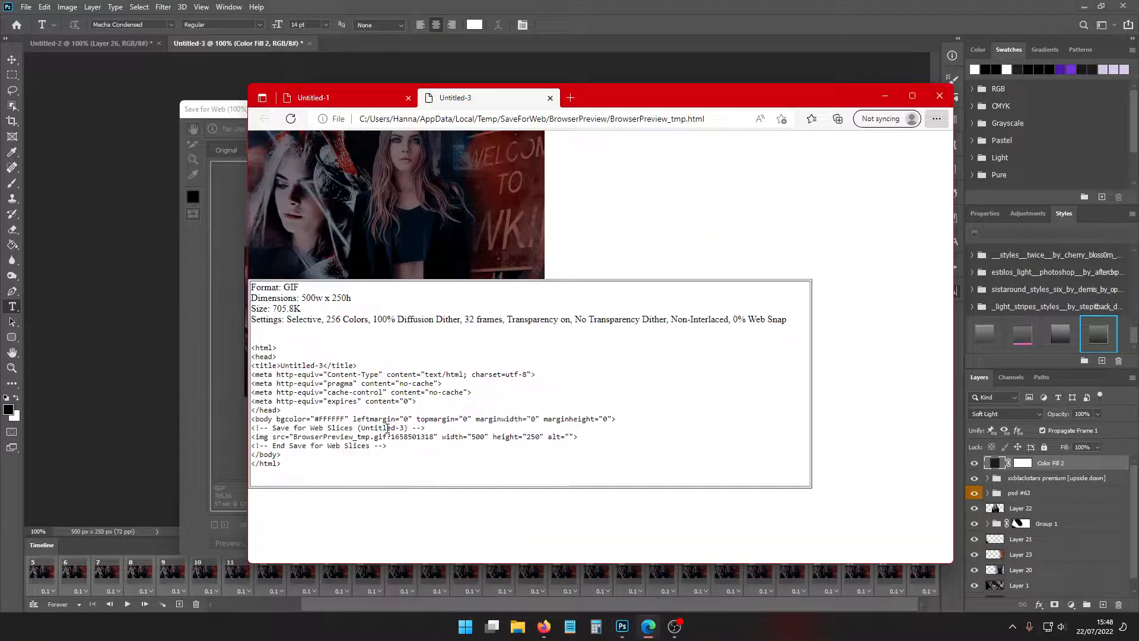
Save the previewed GIF as "last image" in the layout folder, close its preview, and minimize the browser
{"action": "right_click", "coordinate": [405, 197]}
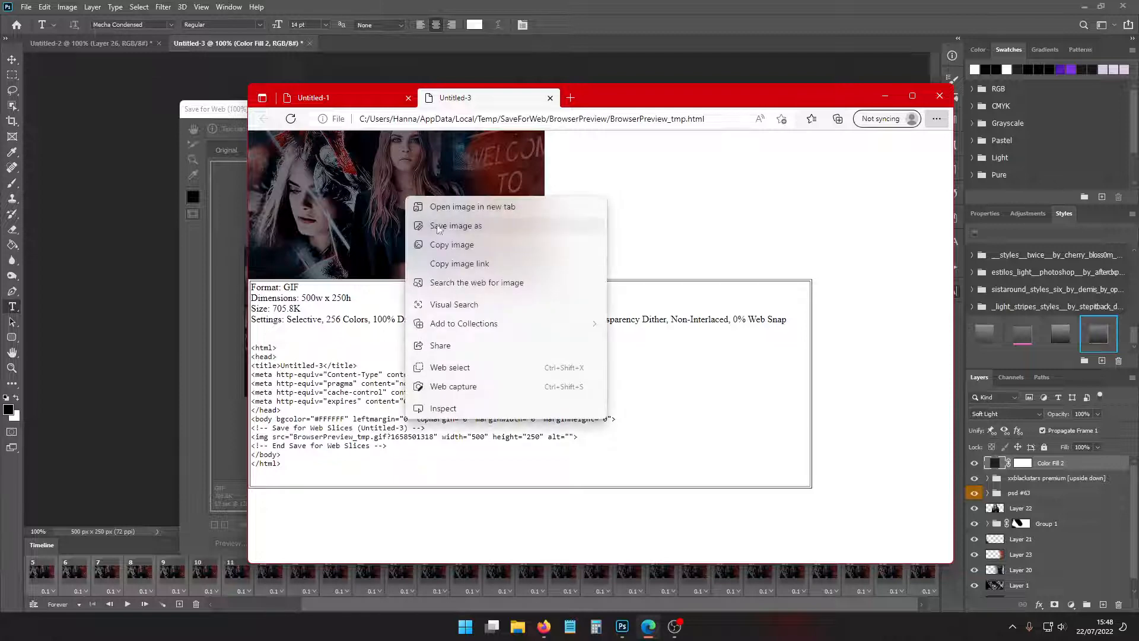
{"action": "left_click", "coordinate": [438, 227]}
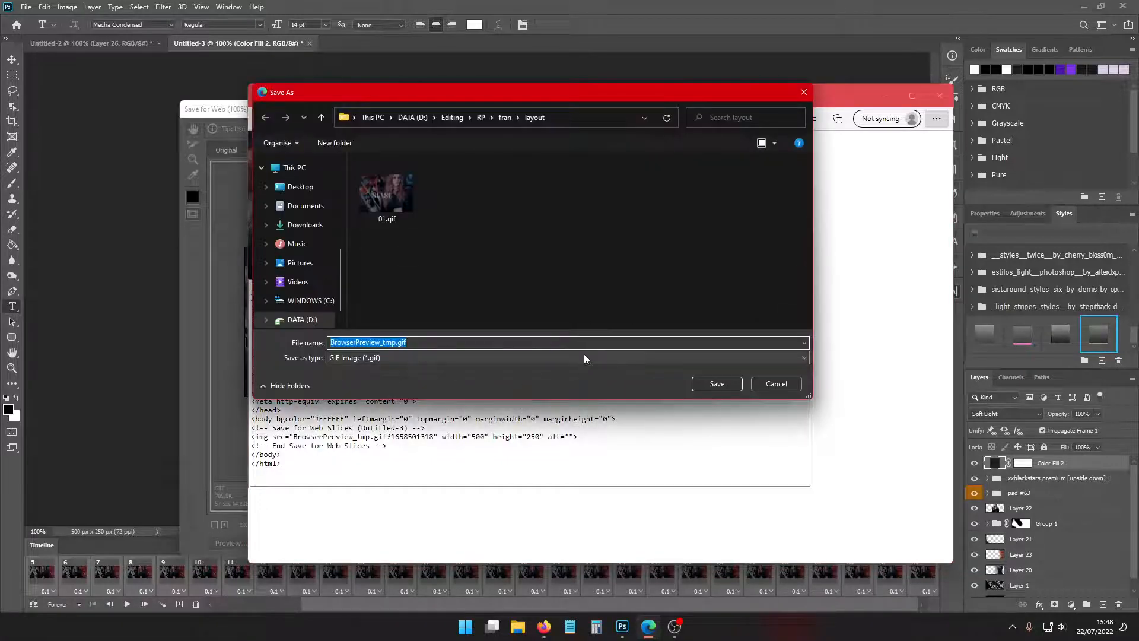
{"action": "type", "text": "last"}
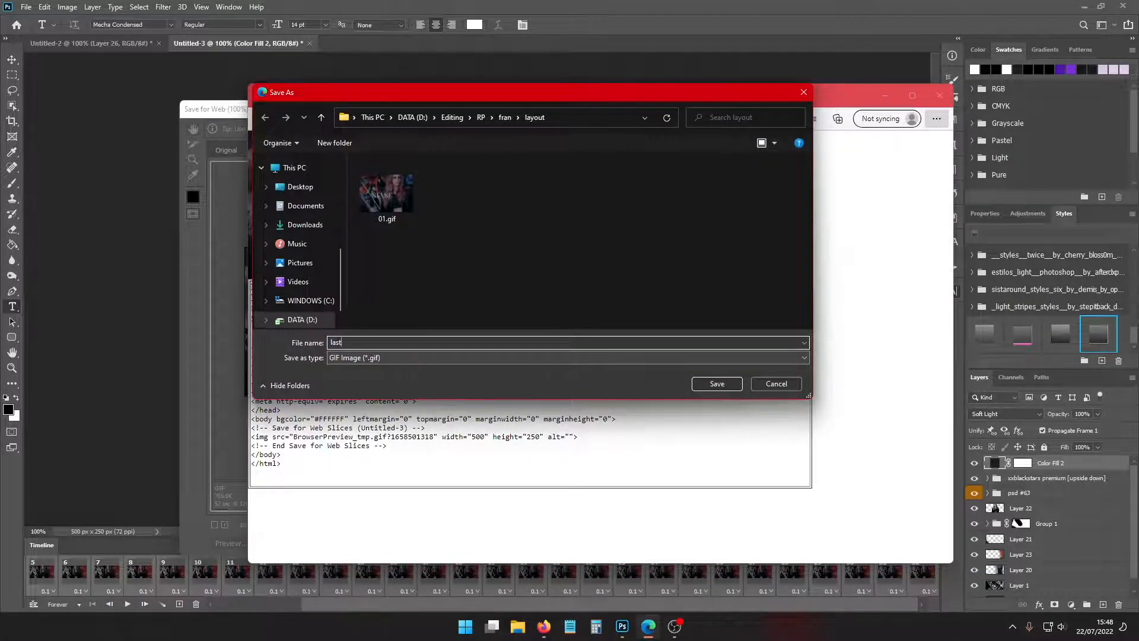
{"action": "type", "text": " image"}
{"action": "key", "text": "Return"}
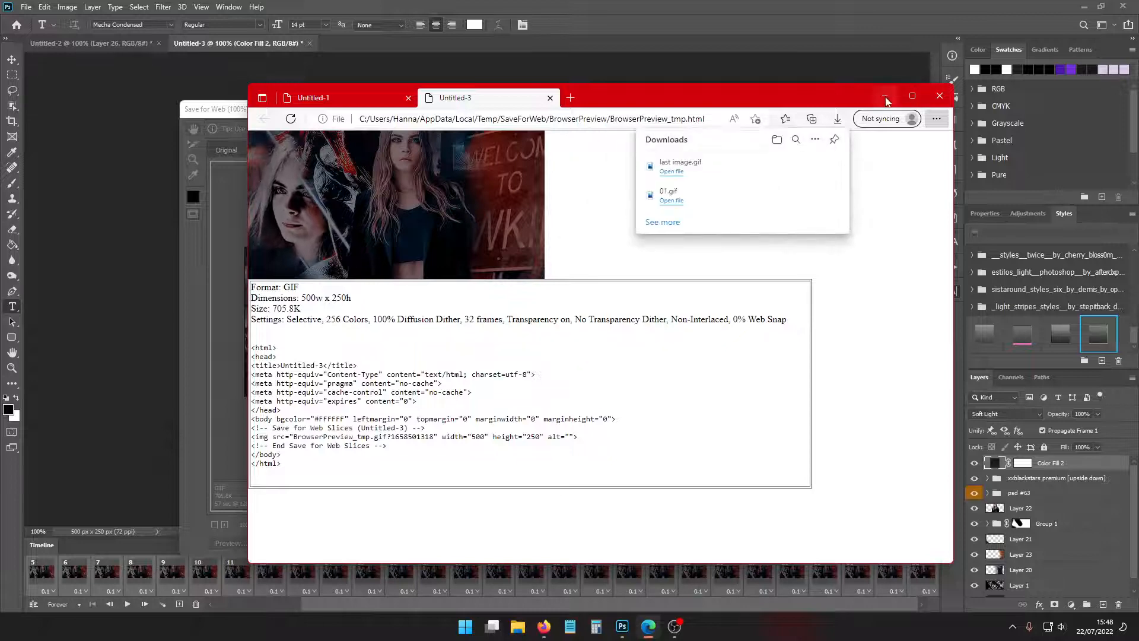
{"action": "left_click", "coordinate": [552, 100]}
{"action": "left_click", "coordinate": [885, 97]}
Switch to Firefox and open imgur.com in a new tab
{"action": "mouse_move", "coordinate": [541, 629]}
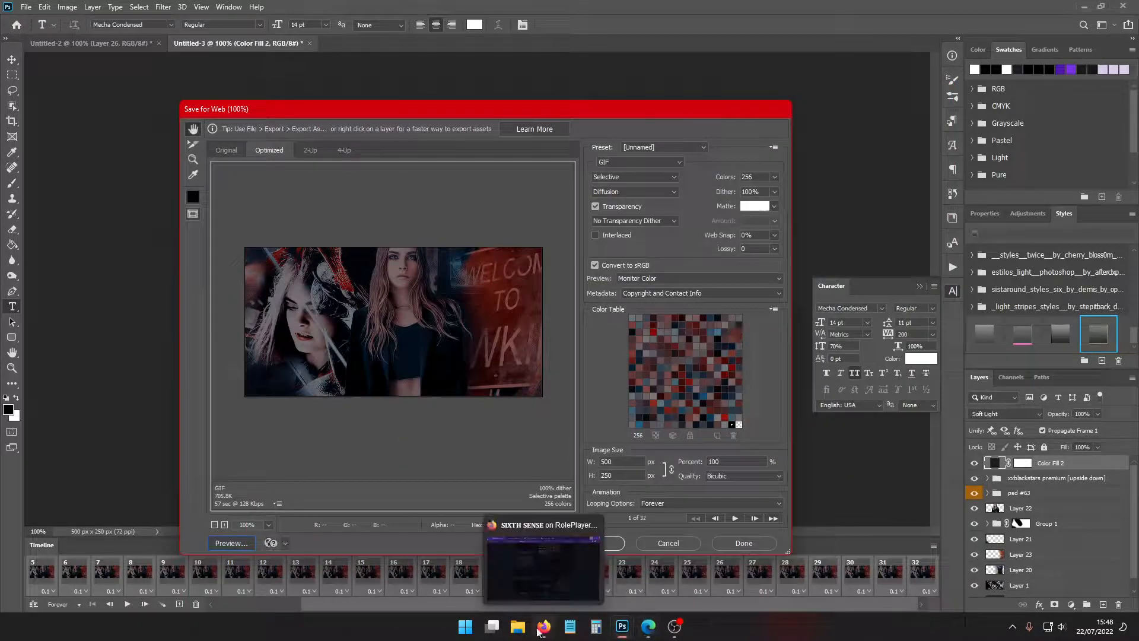
{"action": "left_click", "coordinate": [548, 599]}
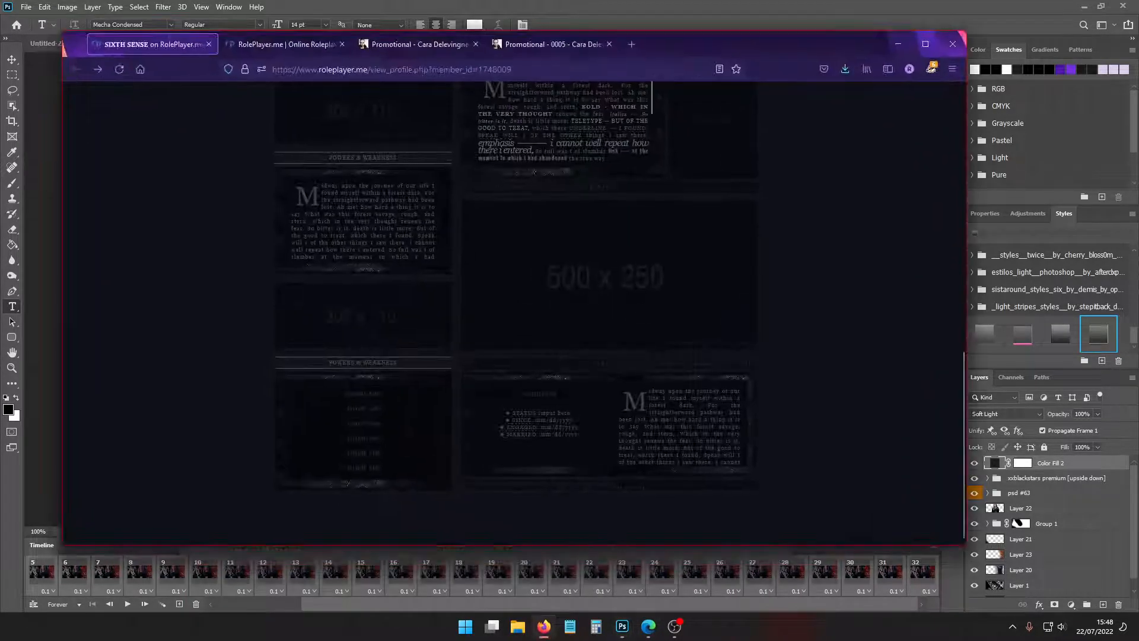
{"action": "left_click", "coordinate": [631, 45]}
{"action": "type", "text": "imgur.com/"}
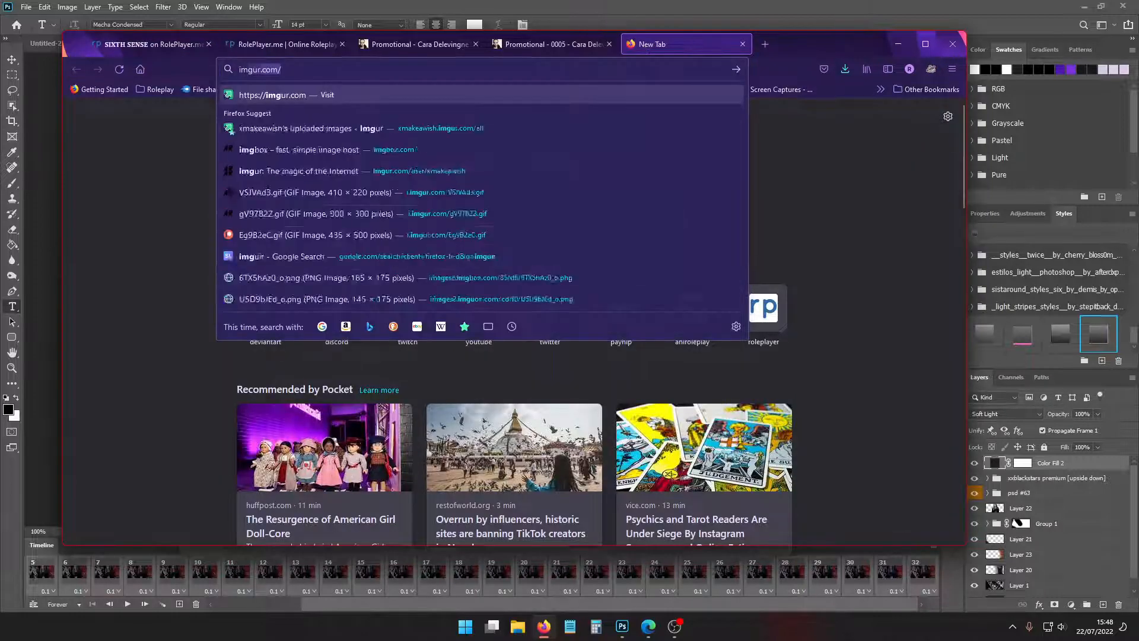
{"action": "key", "text": "Return"}
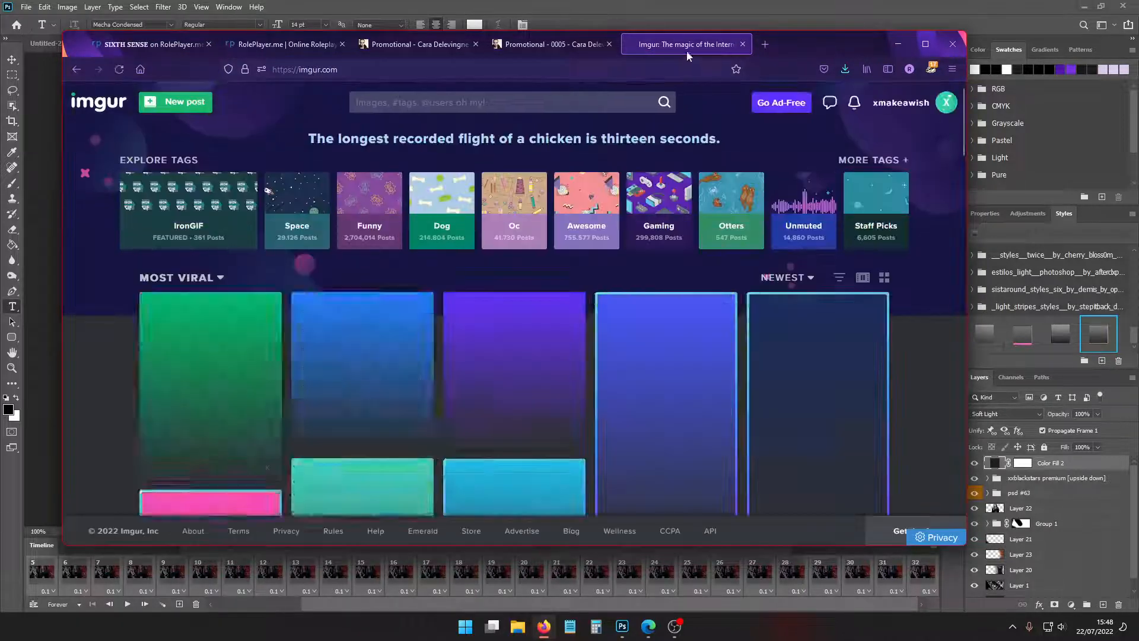
Close the Imgur tab and find the left-aligned 150x200 placeholder image in the profile editor's Like to Meet code
{"action": "key", "text": "ctrl+w"}
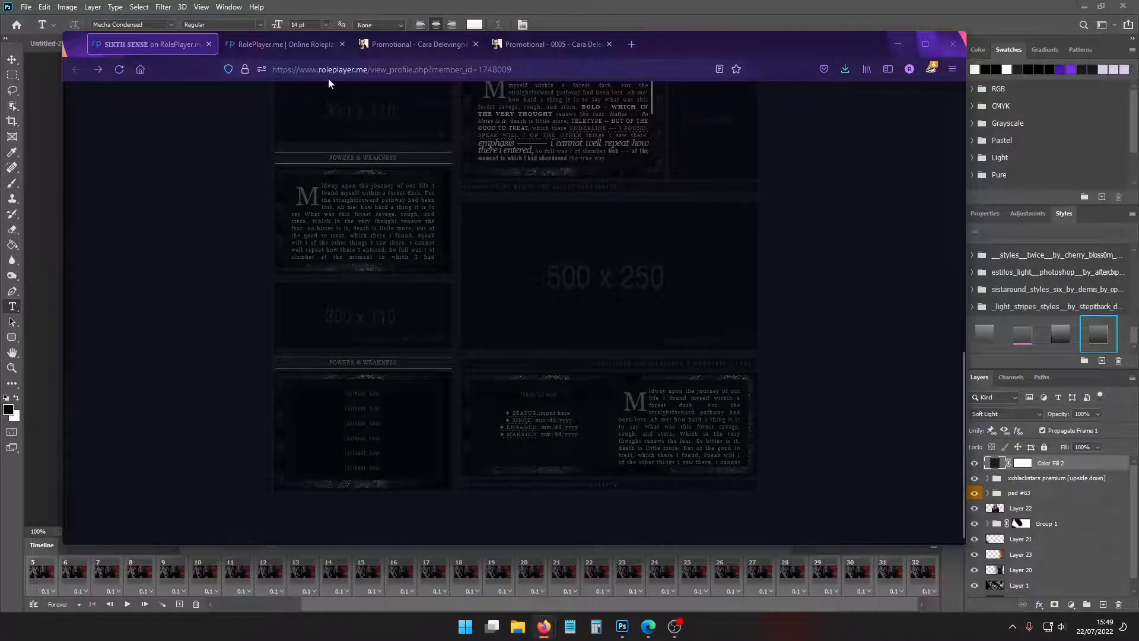
{"action": "left_click", "coordinate": [278, 44]}
{"action": "scroll", "coordinate": [616, 301], "scroll_direction": "up", "scroll_amount": 3}
{"action": "scroll", "coordinate": [828, 325], "scroll_direction": "up", "scroll_amount": 3}
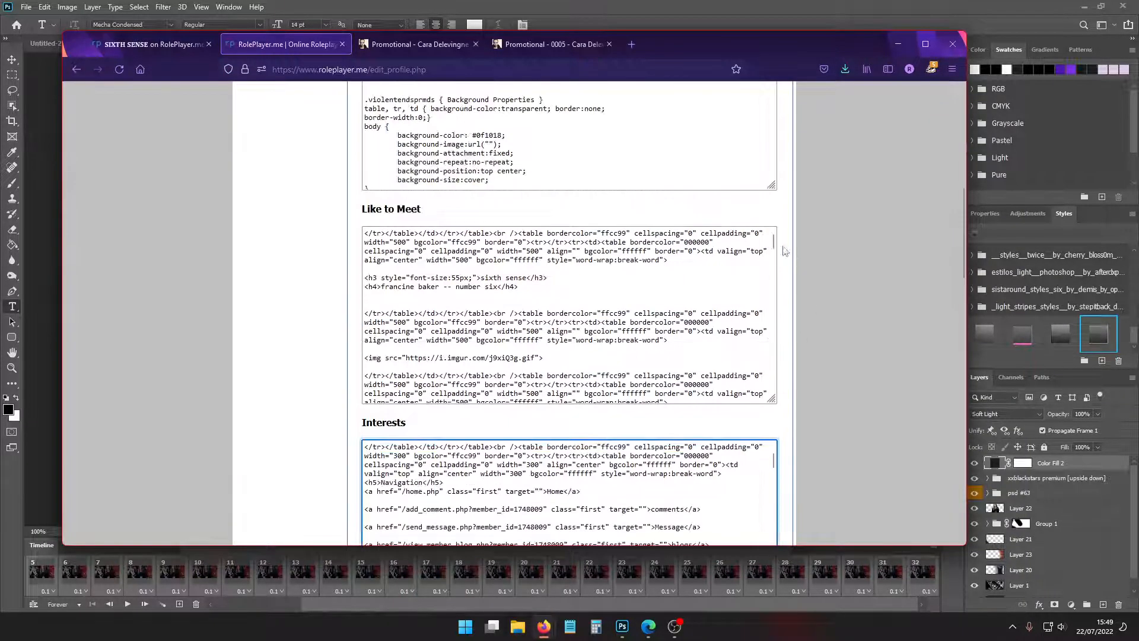
{"action": "left_click_drag", "start_coordinate": [772, 245], "coordinate": [772, 259]}
{"action": "scroll", "coordinate": [471, 324], "scroll_direction": "up", "scroll_amount": 3}
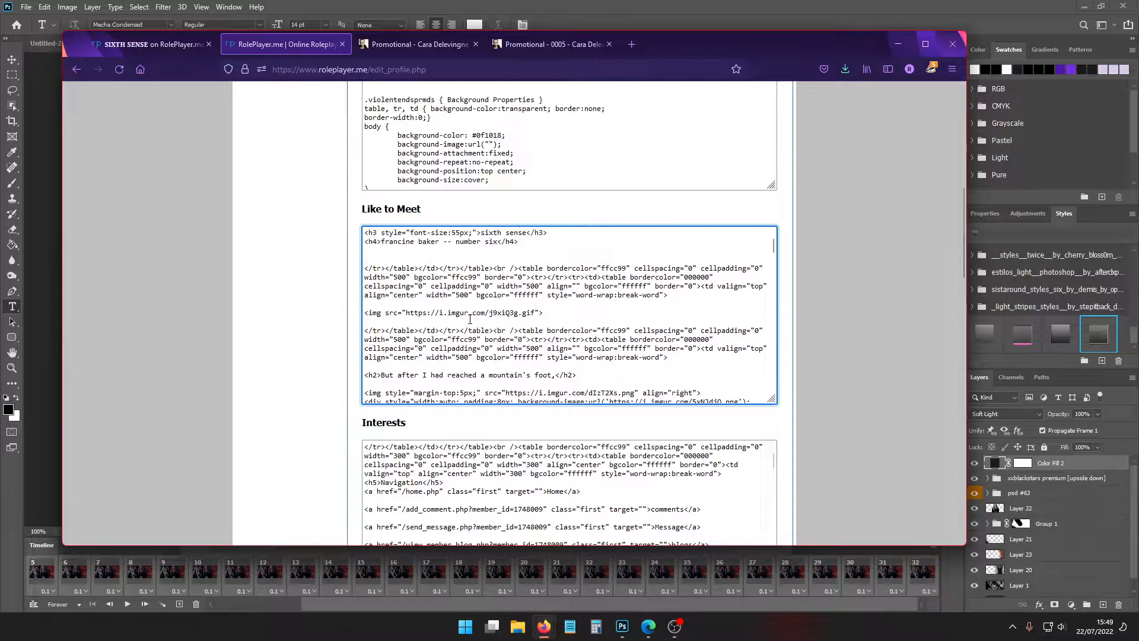
{"action": "scroll", "coordinate": [472, 323], "scroll_direction": "down", "scroll_amount": 5}
{"action": "scroll", "coordinate": [472, 324], "scroll_direction": "down", "scroll_amount": 10}
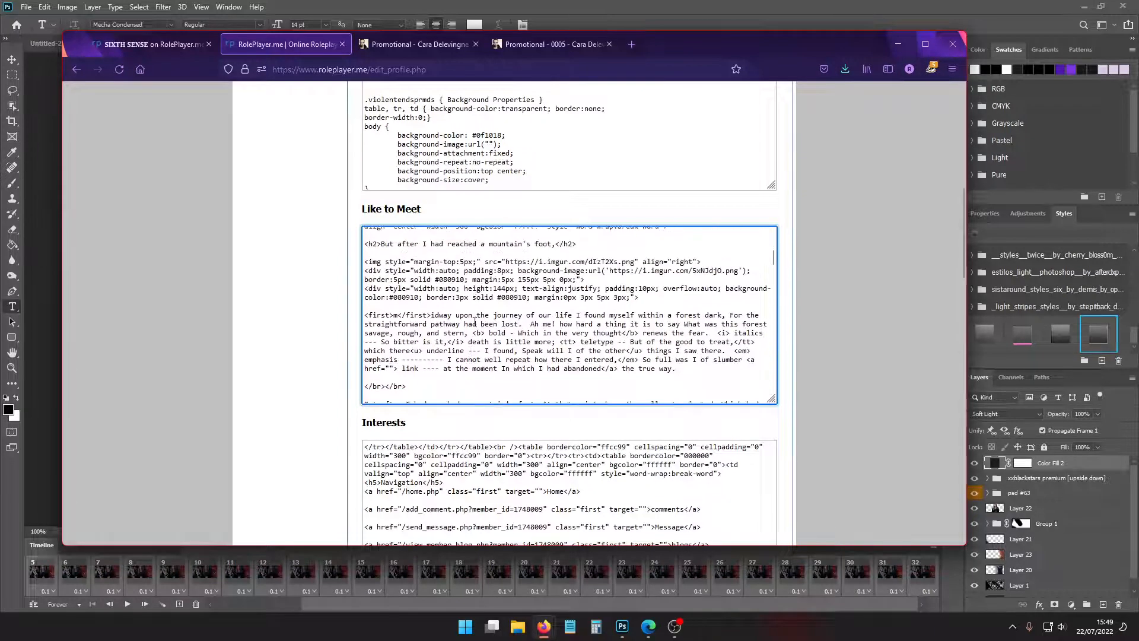
{"action": "scroll", "coordinate": [476, 321], "scroll_direction": "down", "scroll_amount": 4}
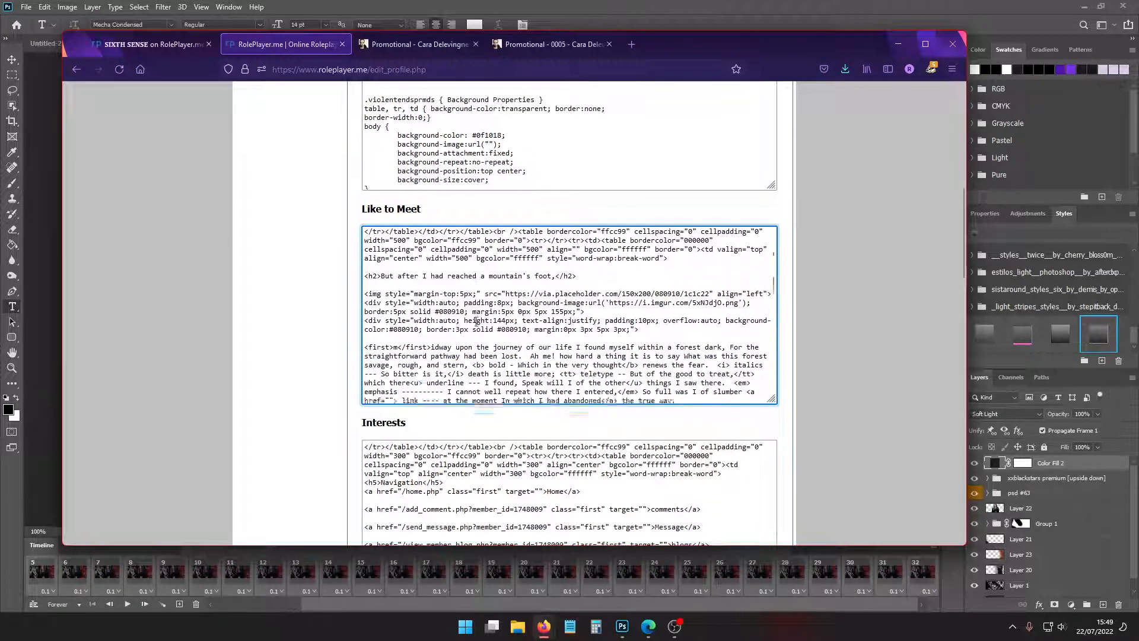
{"action": "left_click_drag", "start_coordinate": [517, 285], "coordinate": [669, 285]}
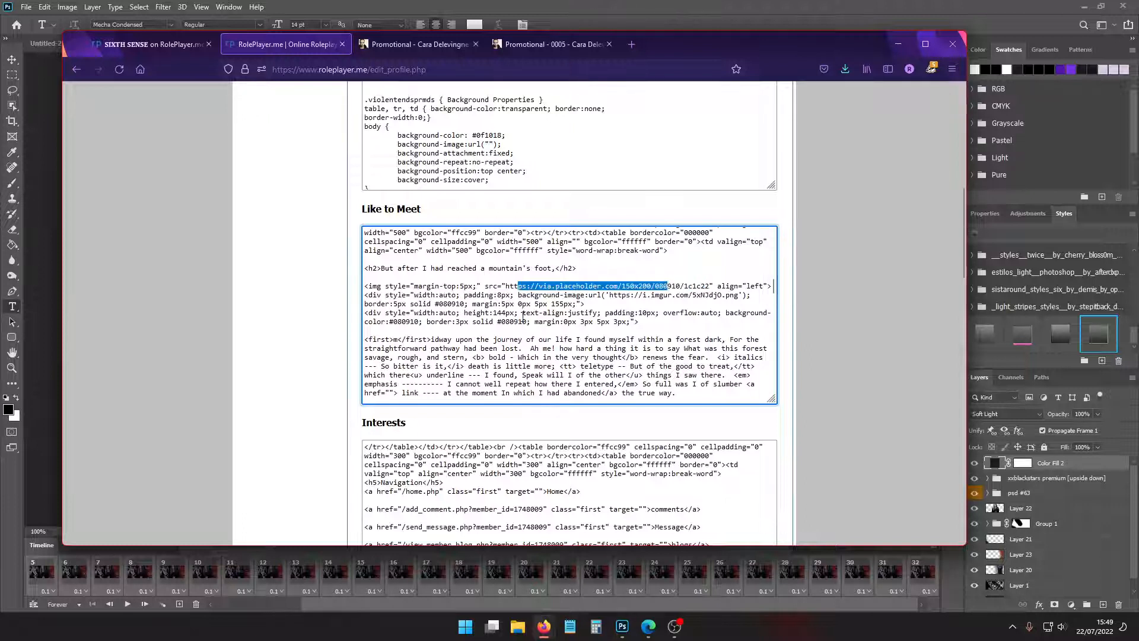
{"action": "left_click", "coordinate": [510, 289]}
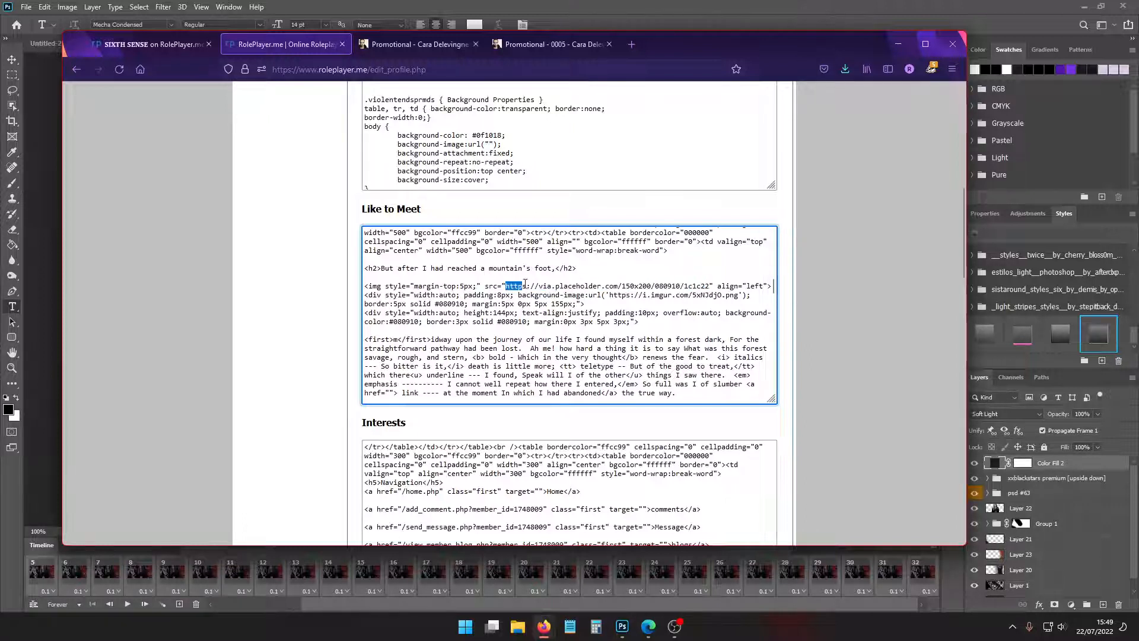
{"action": "left_click_drag", "start_coordinate": [525, 283], "coordinate": [699, 289]}
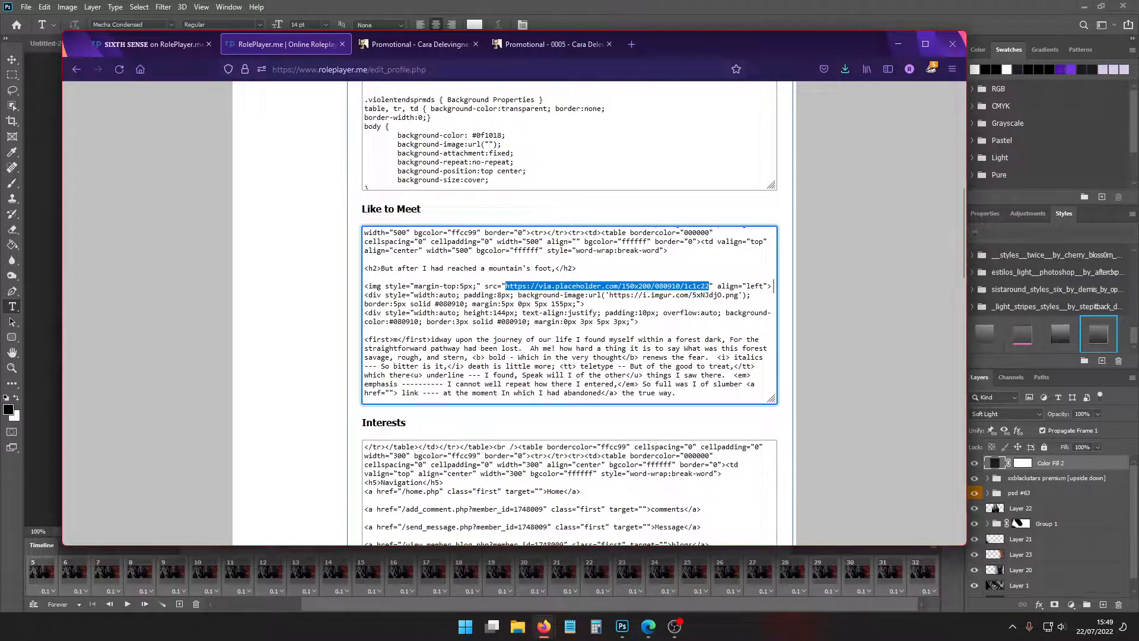
{"action": "key", "text": "alt+Tab"}
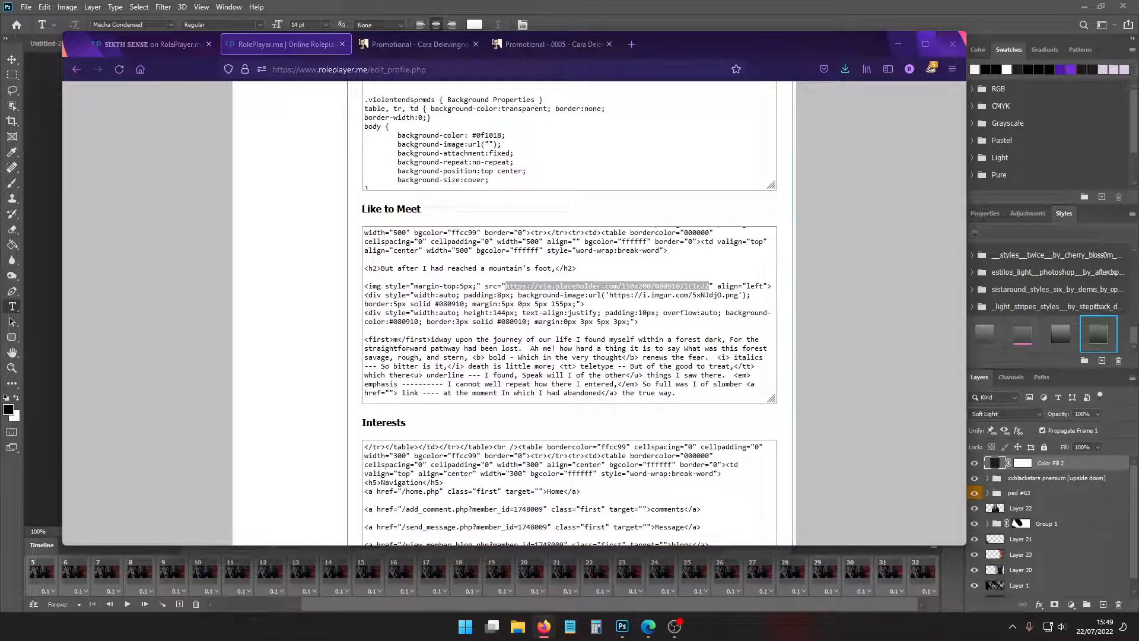
{"action": "left_click_drag", "start_coordinate": [365, 286], "coordinate": [523, 281]}
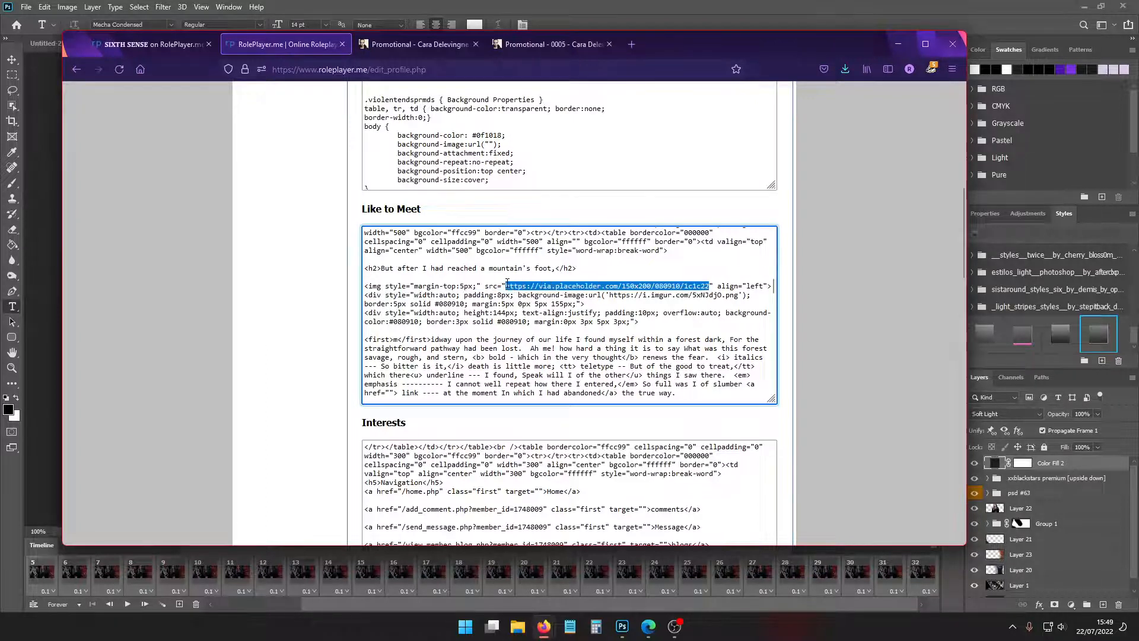
{"action": "type", "text": "https://i.imgur.com/nBXvwfJ.png"}
{"action": "key", "text": "ctrl+f"}
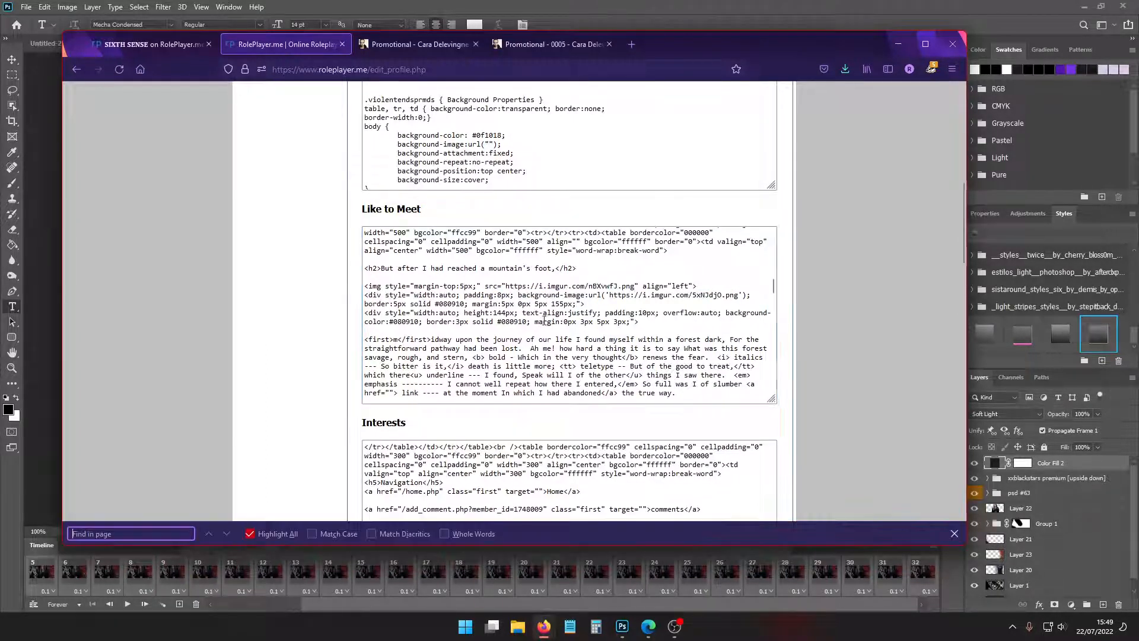
{"action": "type", "text": "htt"}
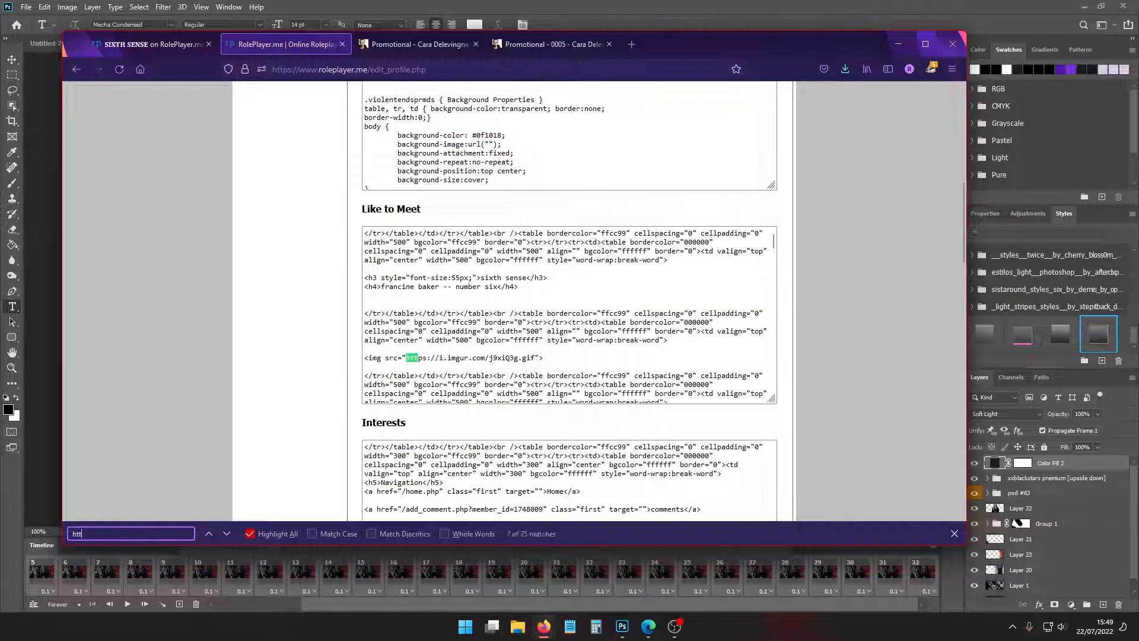
{"action": "type", "text": "ps://"}
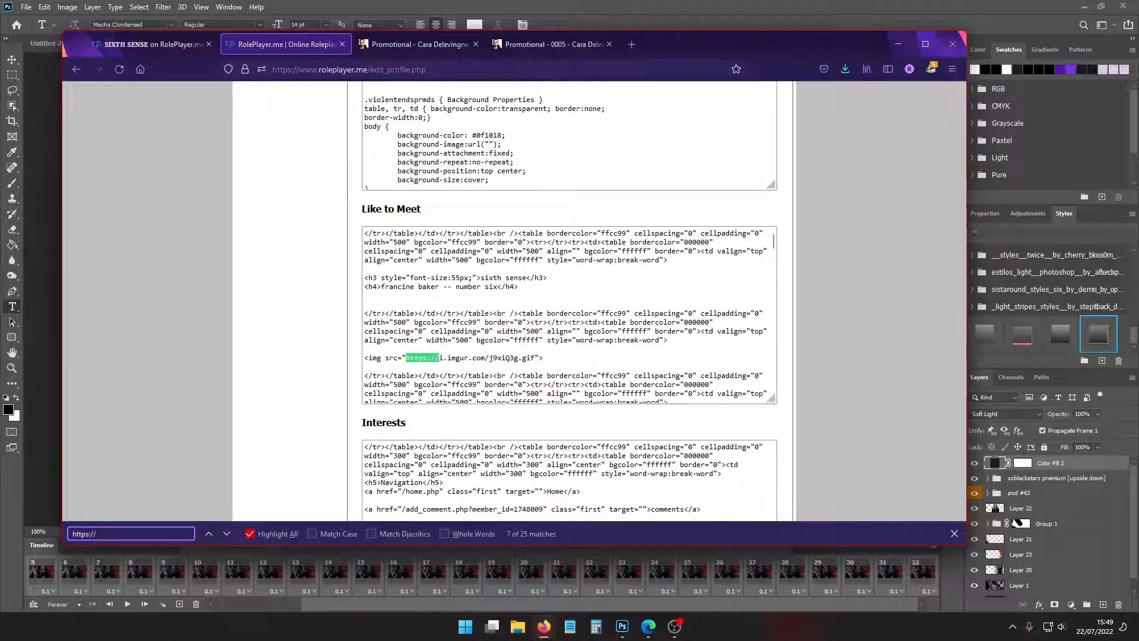
{"action": "left_click", "coordinate": [256, 535]}
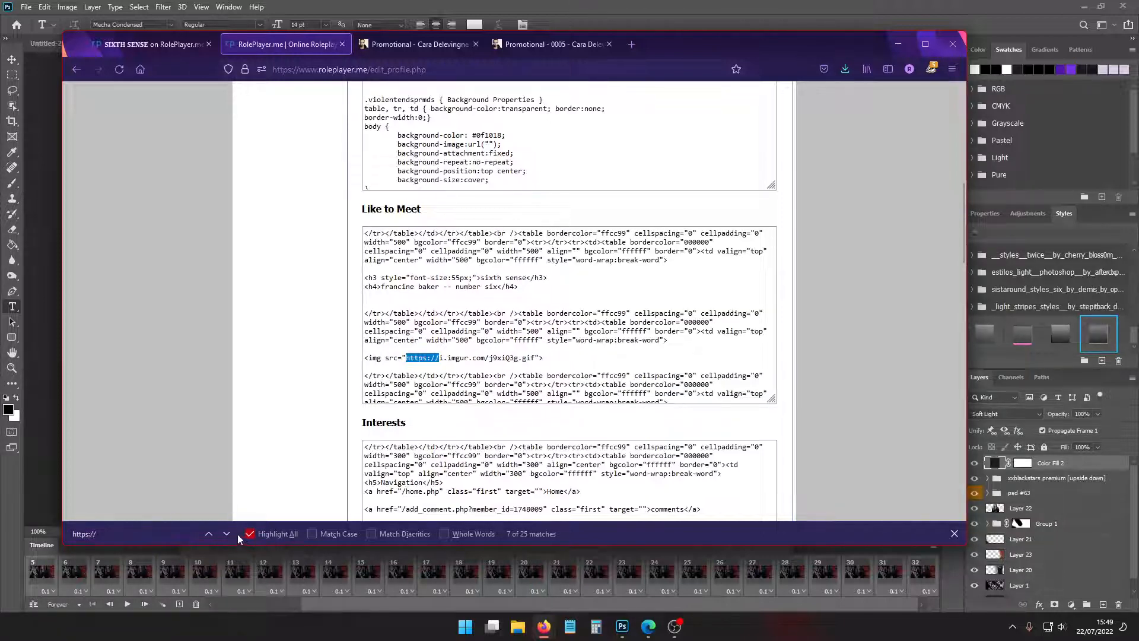
{"action": "left_click", "coordinate": [232, 536]}
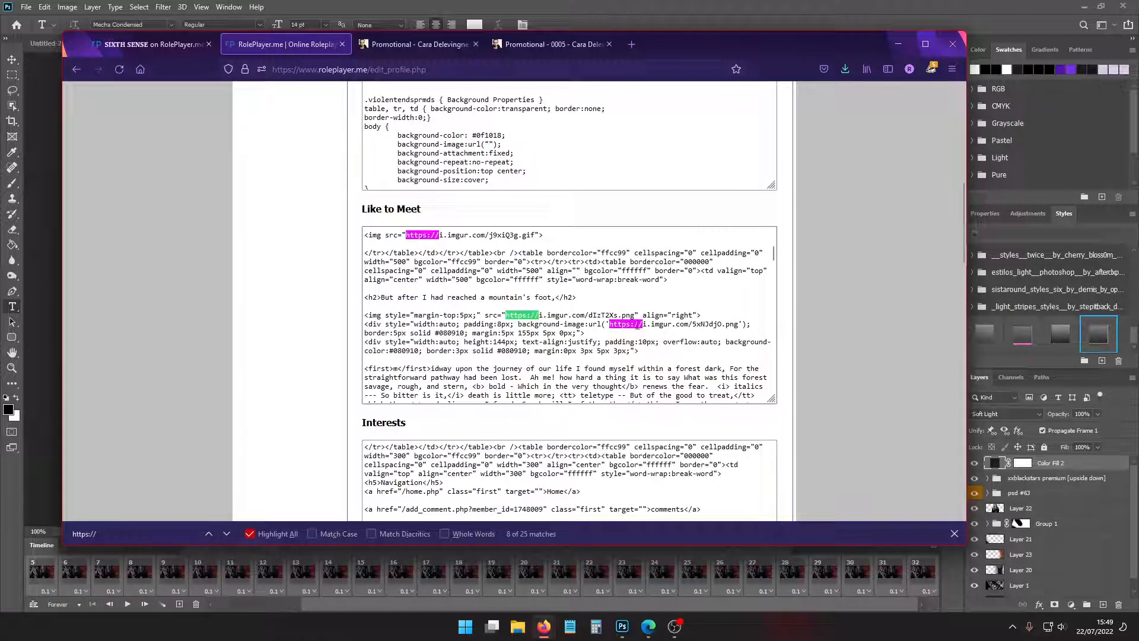
{"action": "left_click", "coordinate": [227, 533]}
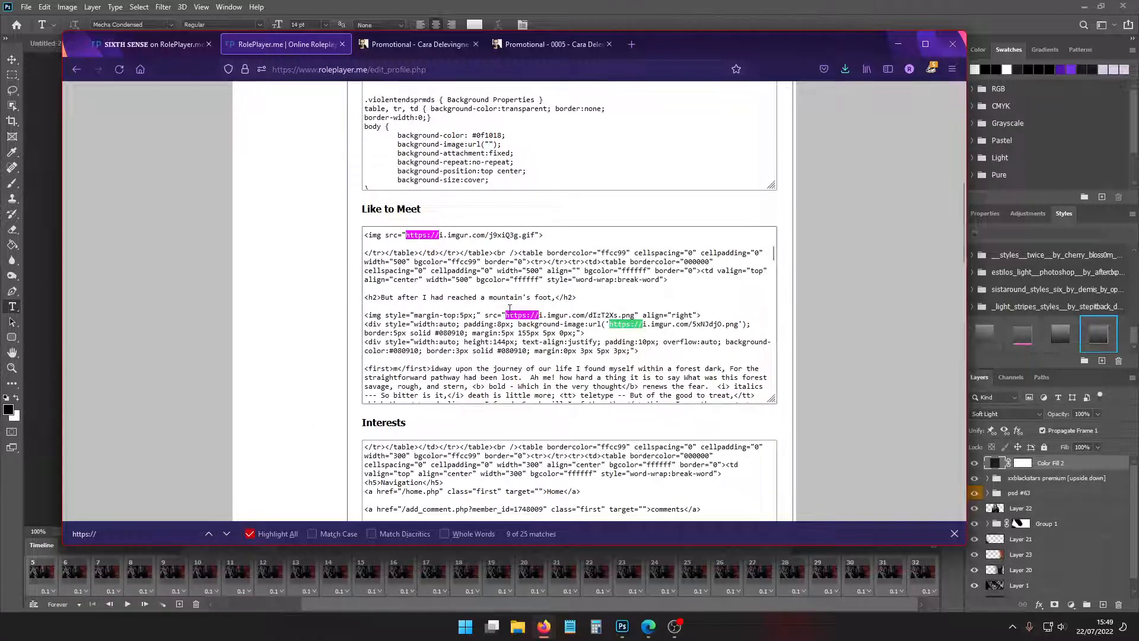
{"action": "left_click", "coordinate": [555, 315]}
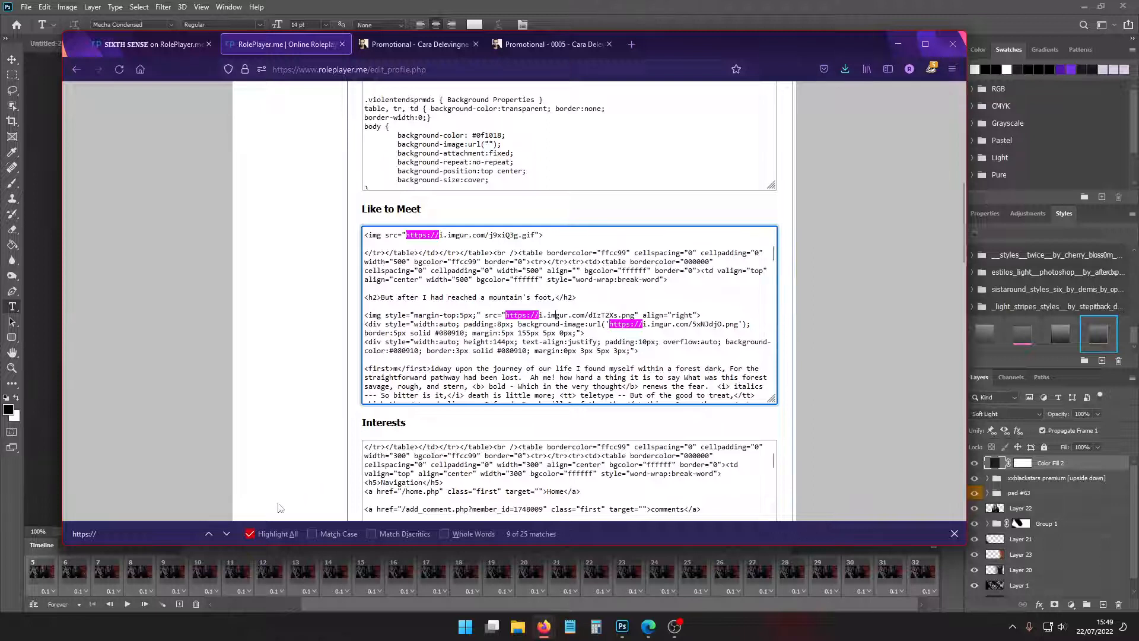
{"action": "left_click", "coordinate": [226, 533]}
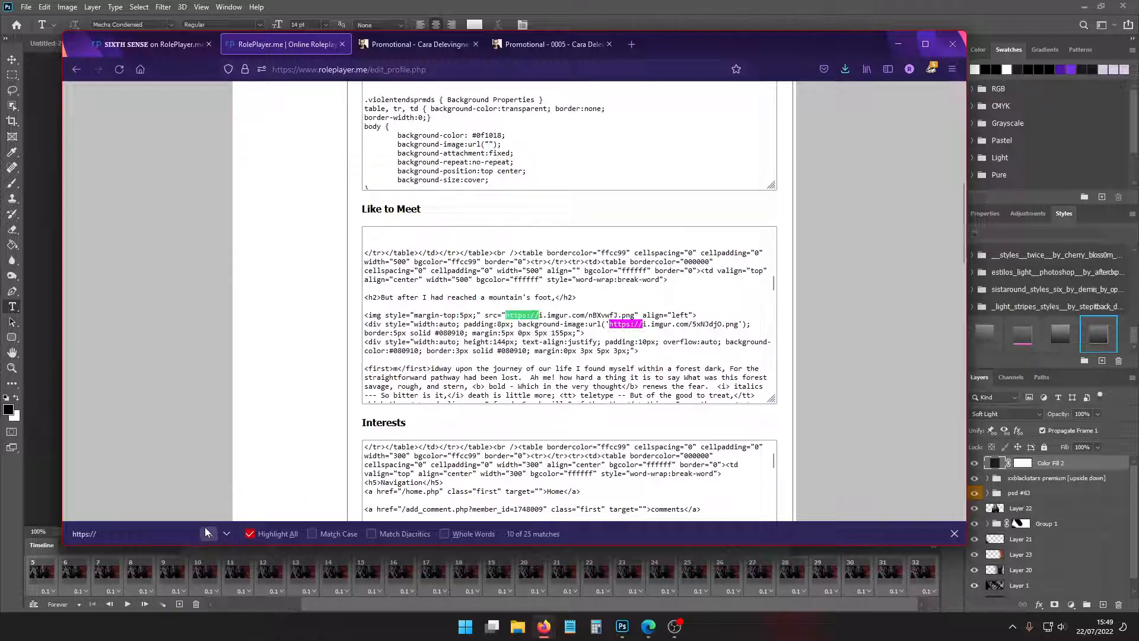
{"action": "left_click", "coordinate": [208, 533]}
{"action": "left_click", "coordinate": [249, 534]}
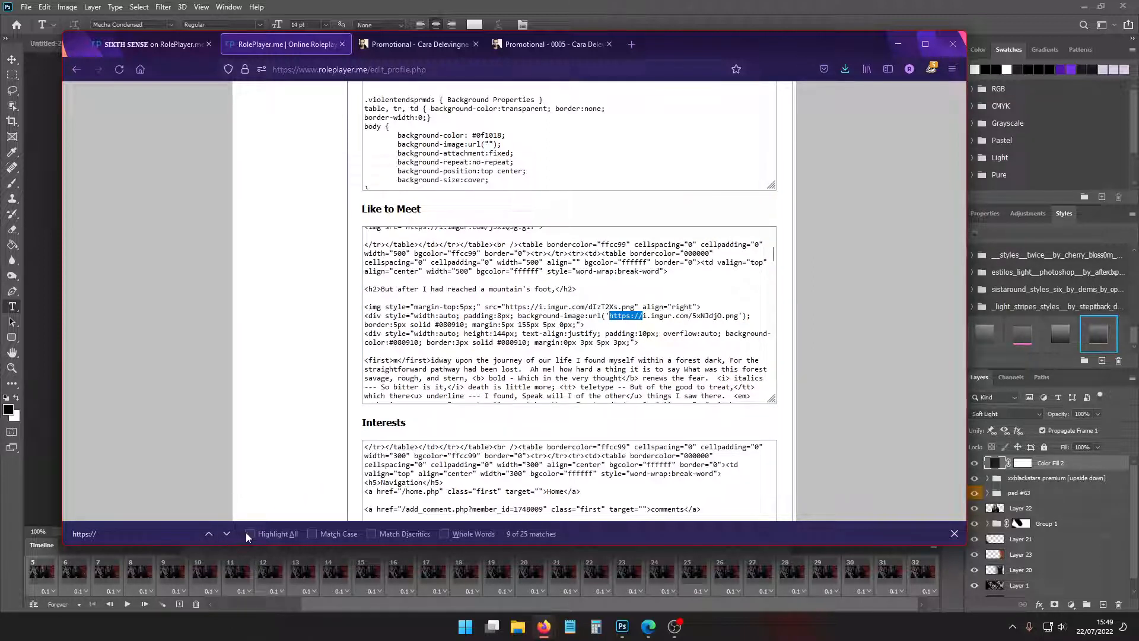
{"action": "left_click", "coordinate": [248, 534]}
{"action": "left_click", "coordinate": [227, 534]}
{"action": "left_click", "coordinate": [227, 533]}
{"action": "left_click", "coordinate": [226, 533]}
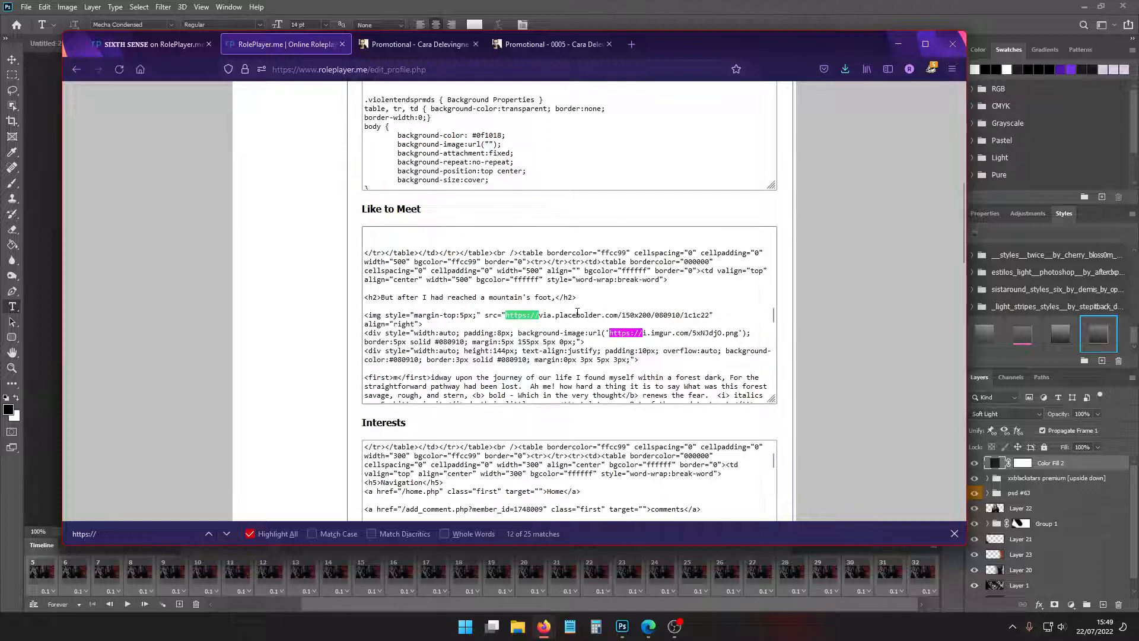
{"action": "key", "text": "ctrl+f"}
{"action": "type", "text": "placeholder"}
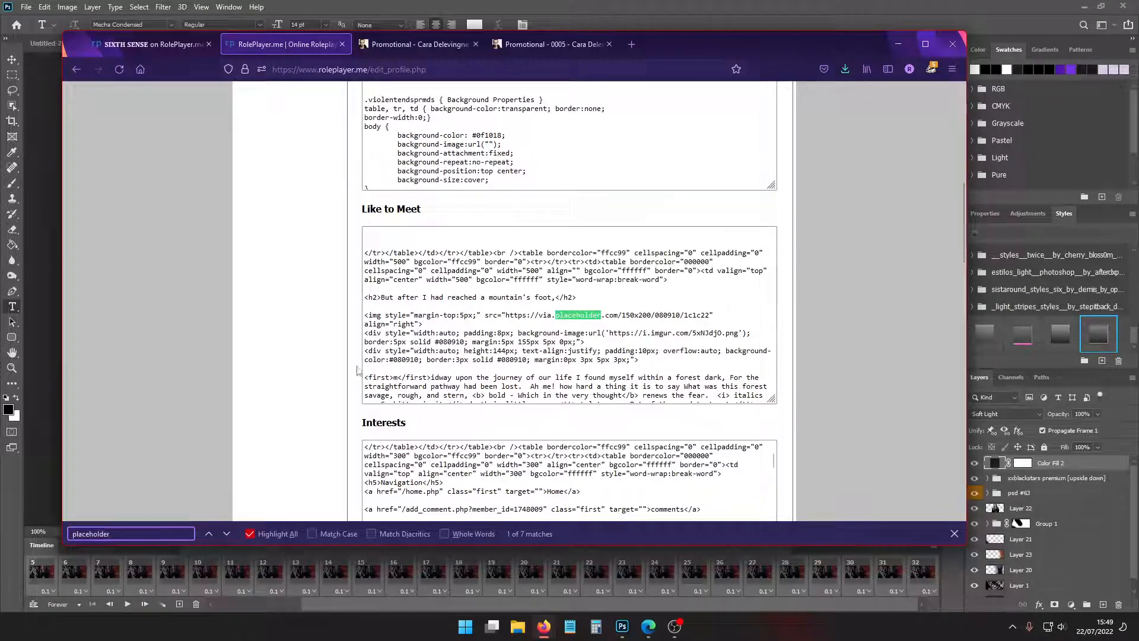
{"action": "scroll", "coordinate": [544, 328], "scroll_direction": "up", "scroll_amount": 2}
{"action": "scroll", "coordinate": [544, 328], "scroll_direction": "down", "scroll_amount": 8}
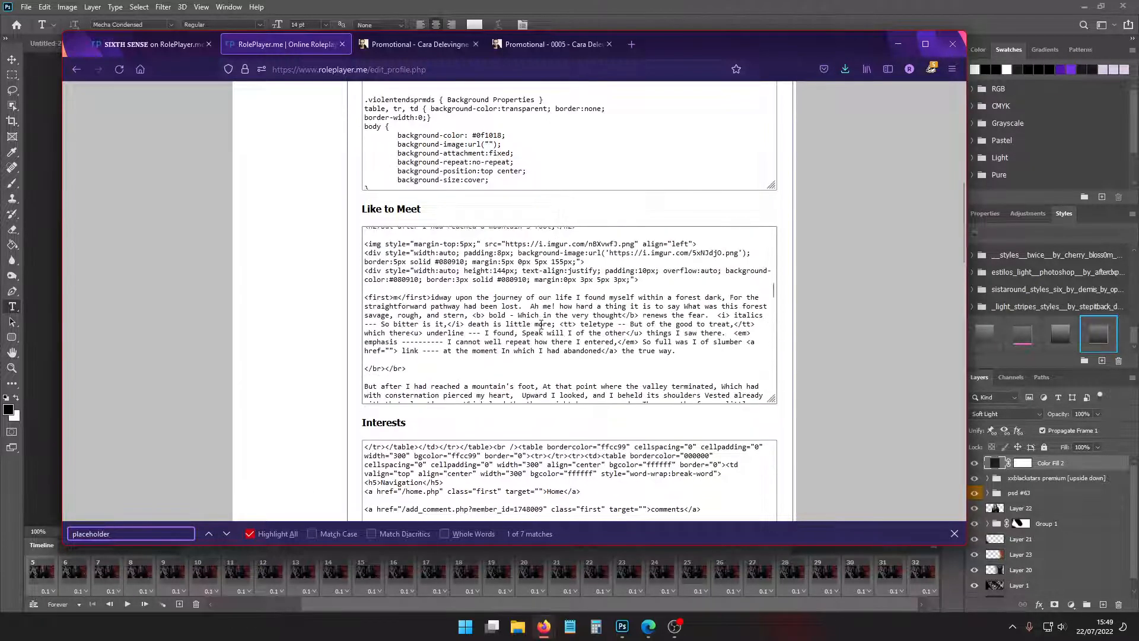
{"action": "scroll", "coordinate": [544, 328], "scroll_direction": "down", "scroll_amount": 4}
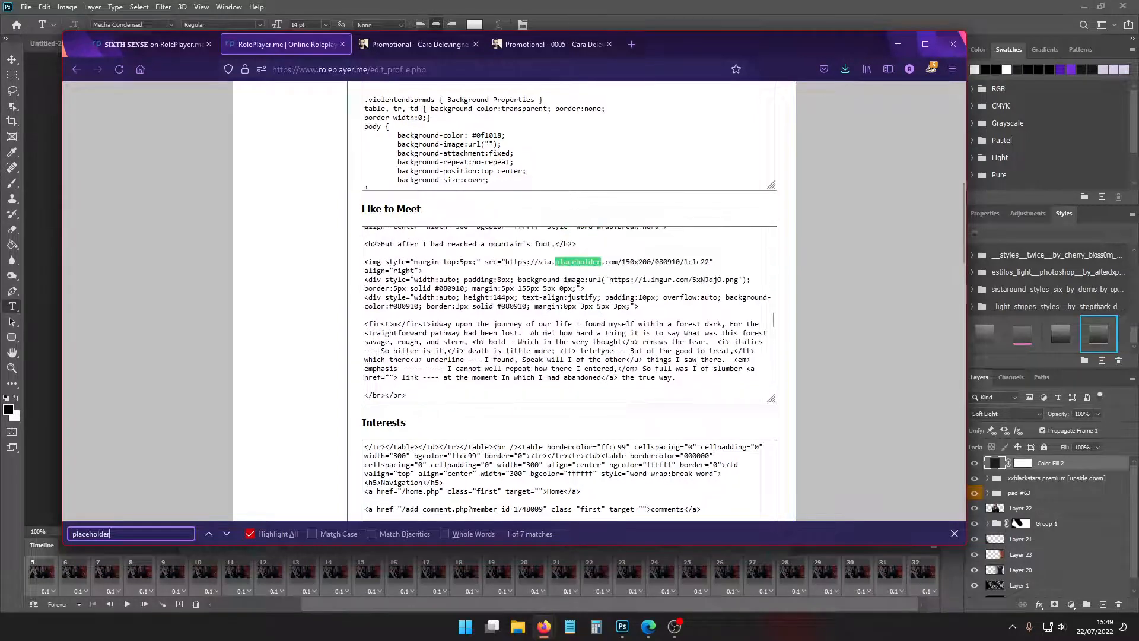
{"action": "key", "text": "alt+Tab"}
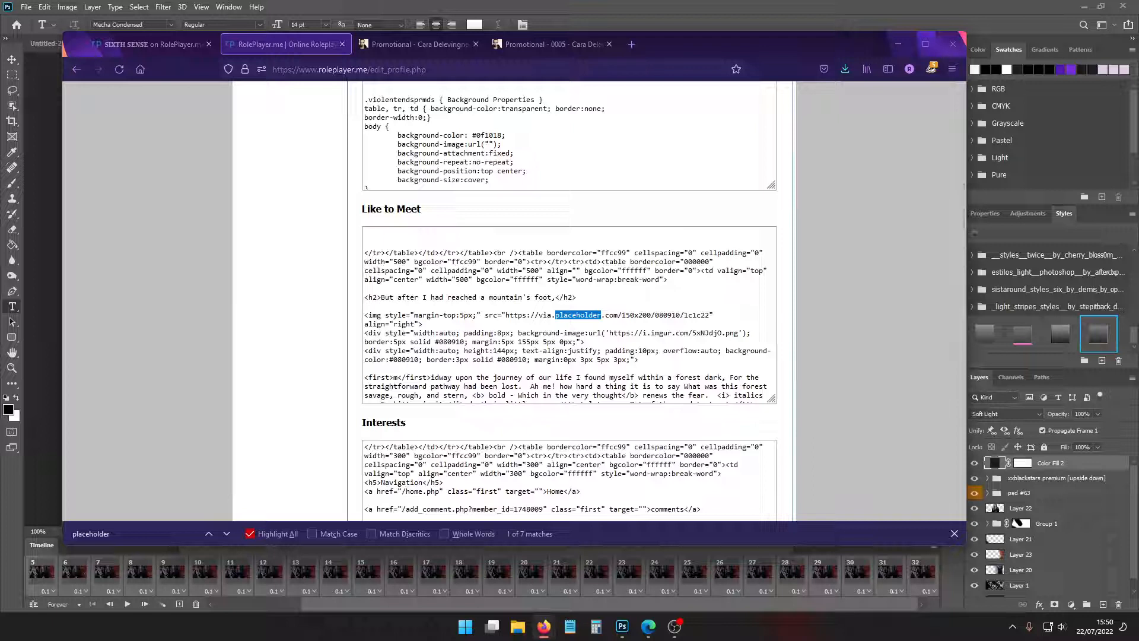
{"action": "left_click", "coordinate": [697, 317]}
{"action": "left_click_drag", "start_coordinate": [709, 316], "coordinate": [514, 317]}
{"action": "type", "text": "https://i.imgur.com/KUZK3jT.png"}
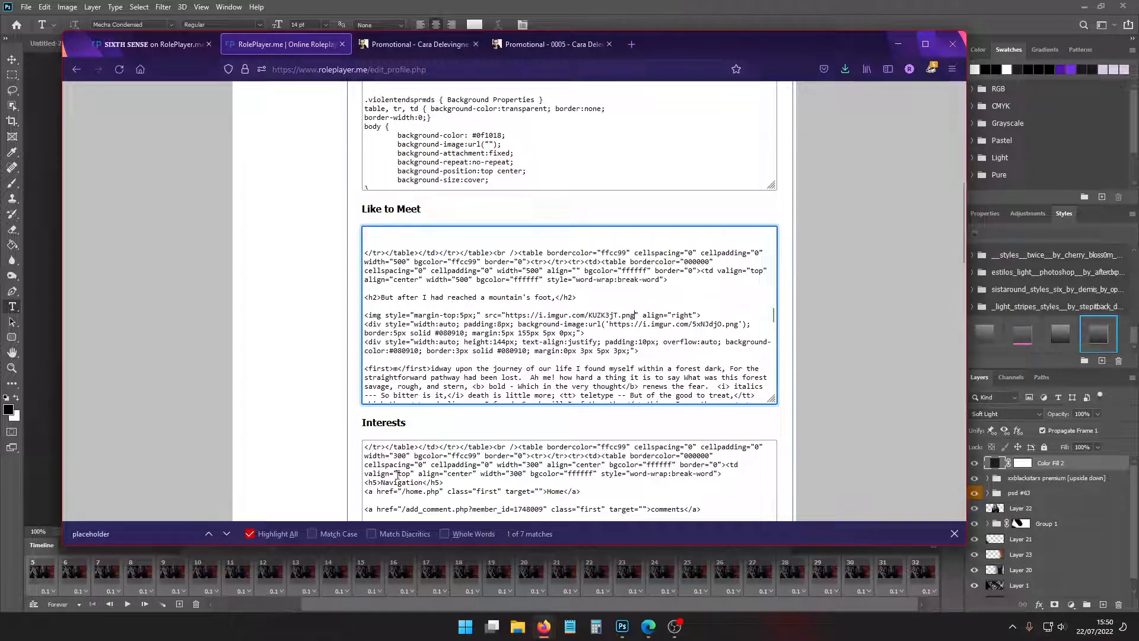
{"action": "left_click", "coordinate": [226, 534]}
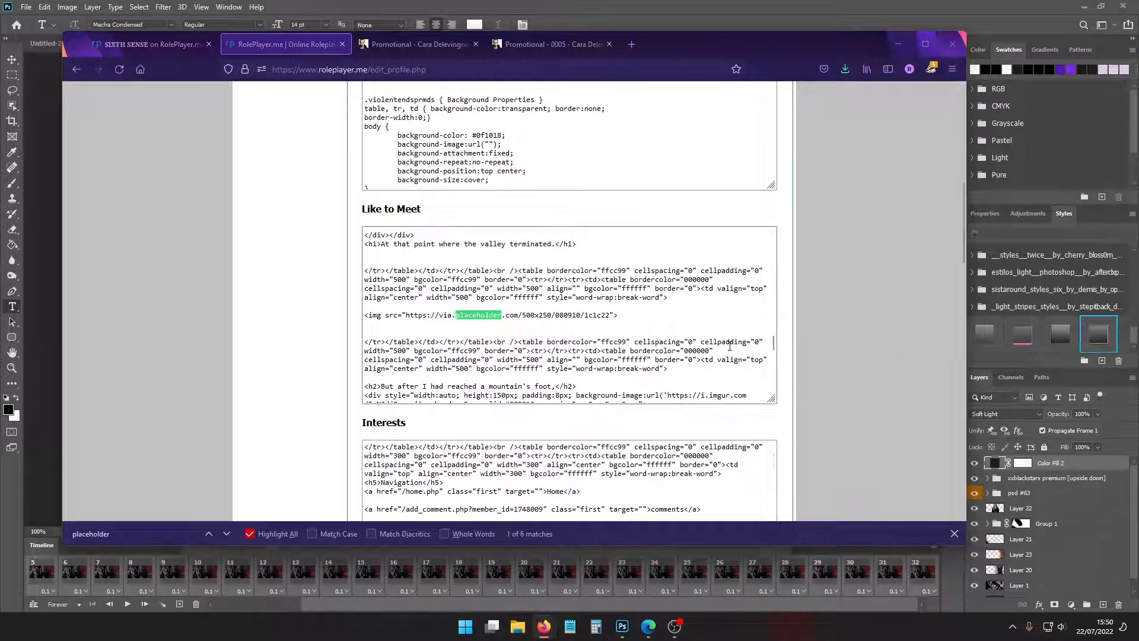
{"action": "left_click", "coordinate": [614, 315]}
{"action": "left_click_drag", "start_coordinate": [605, 316], "coordinate": [413, 318]}
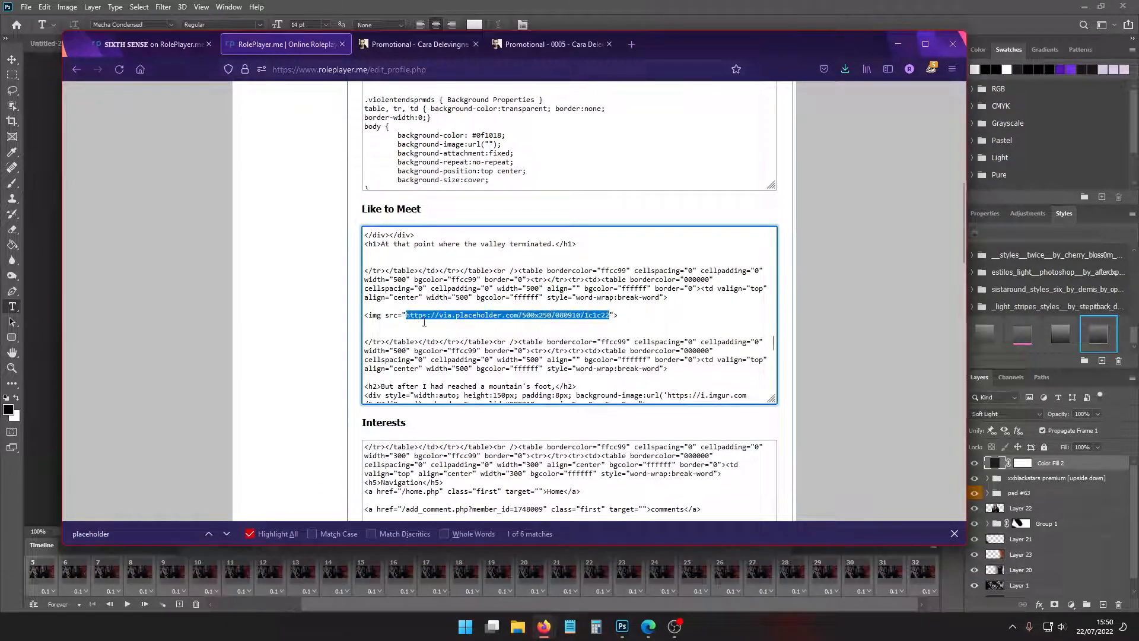
{"action": "type", "text": "https://i.imgur.com/NeceVng.gif"}
Bring the Imgur window into view, compare the banner's Direct Link with its Original GIF Link, and move the window away again
{"action": "left_click_drag", "start_coordinate": [1138, 113], "coordinate": [547, 69]}
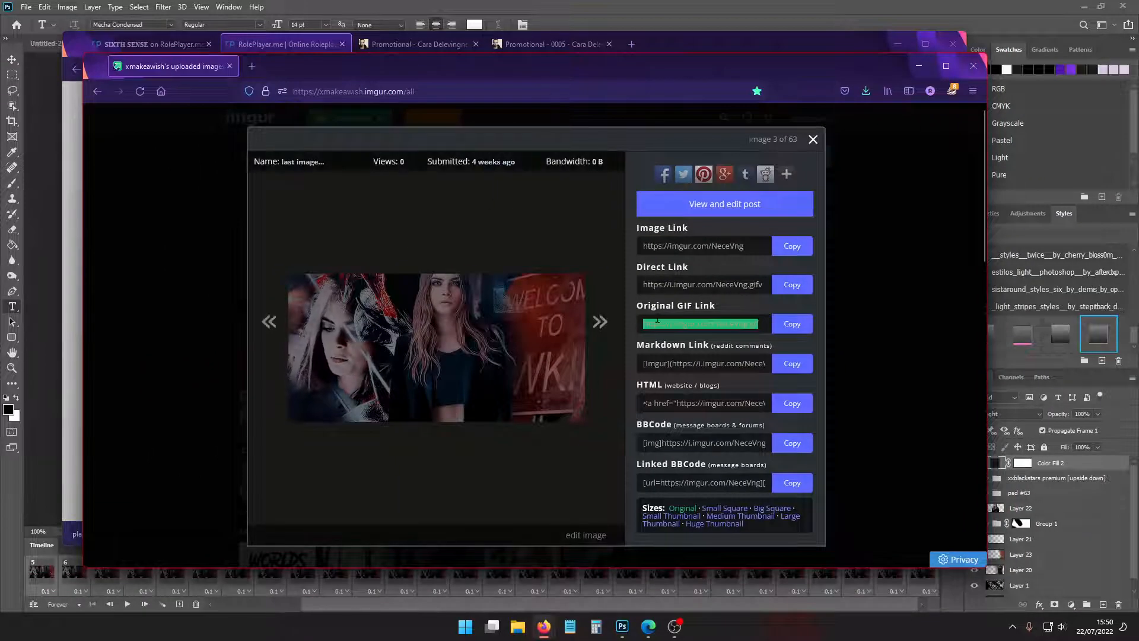
{"action": "left_click", "coordinate": [755, 286]}
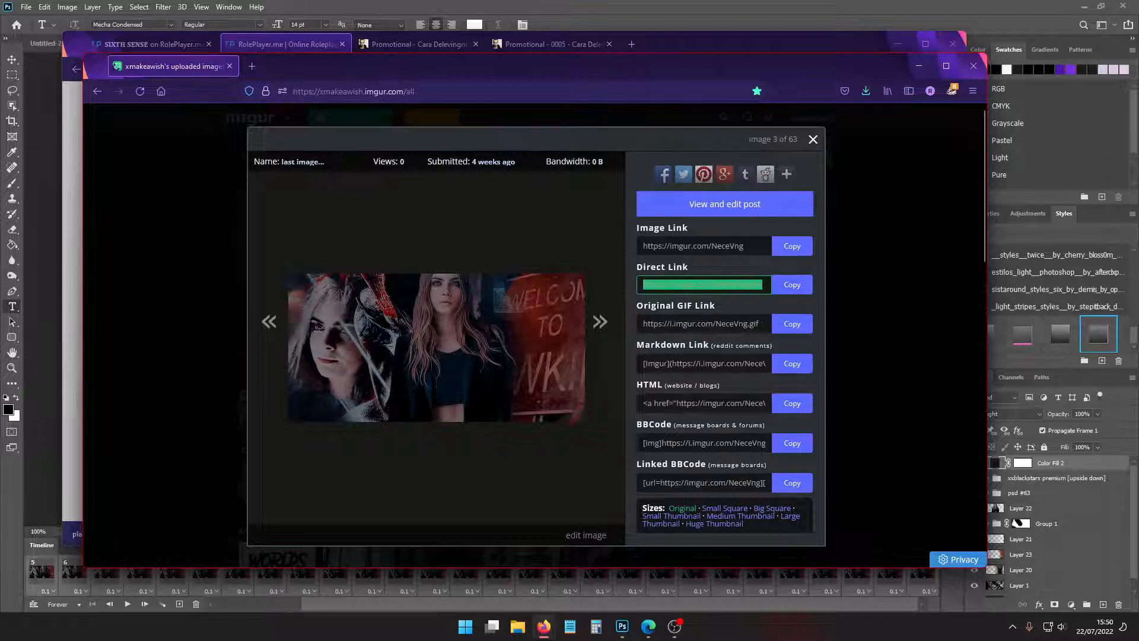
{"action": "left_click", "coordinate": [778, 328]}
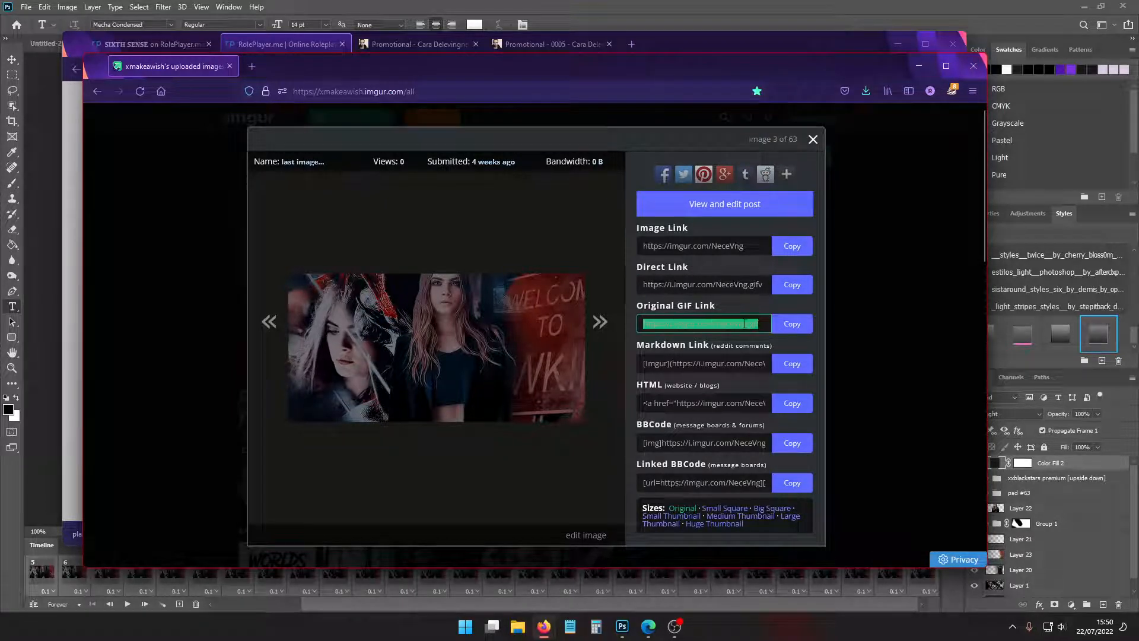
{"action": "left_click_drag", "start_coordinate": [803, 72], "coordinate": [1138, 163]}
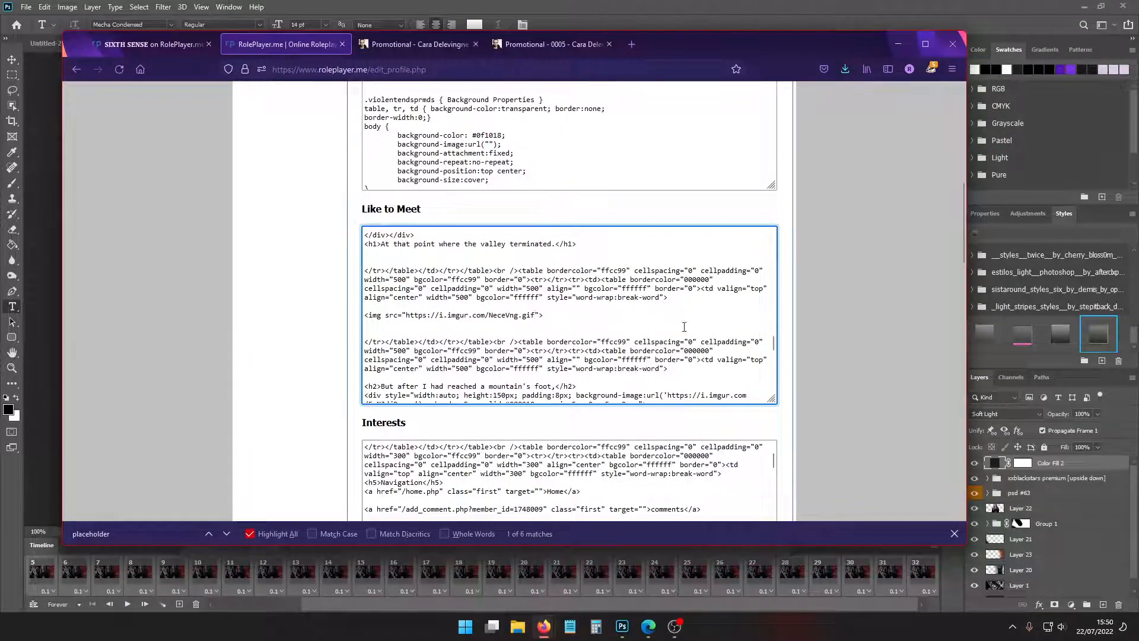
Save the profile changes and reload the SIXTH SENSE profile page
{"action": "scroll", "coordinate": [821, 434], "scroll_direction": "down", "scroll_amount": 15}
{"action": "left_click", "coordinate": [570, 420]}
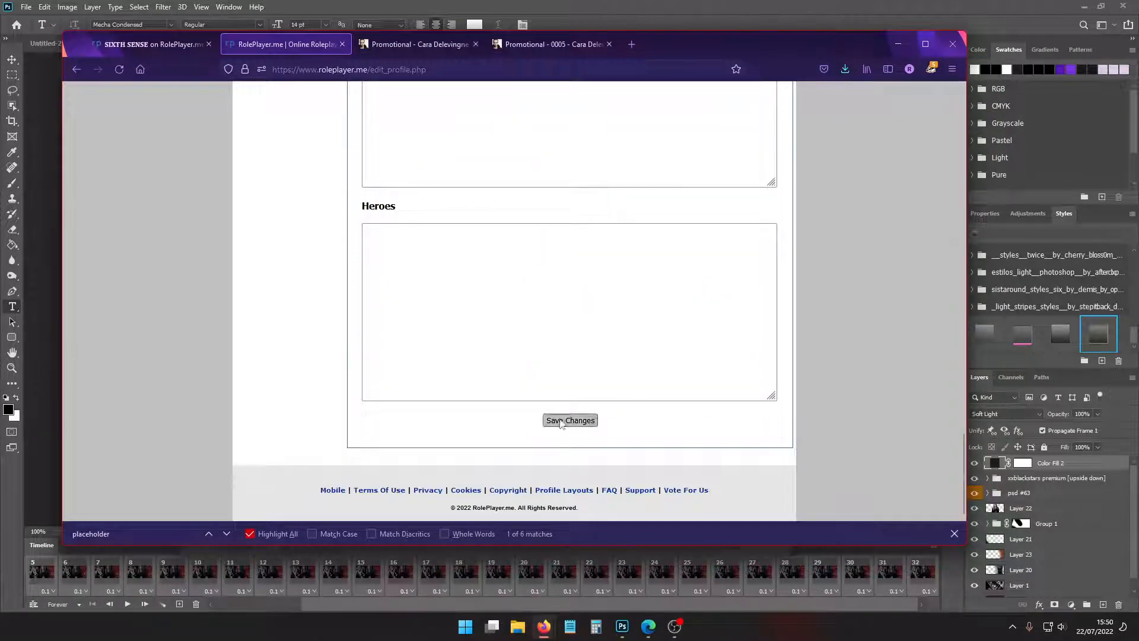
{"action": "left_click", "coordinate": [122, 44]}
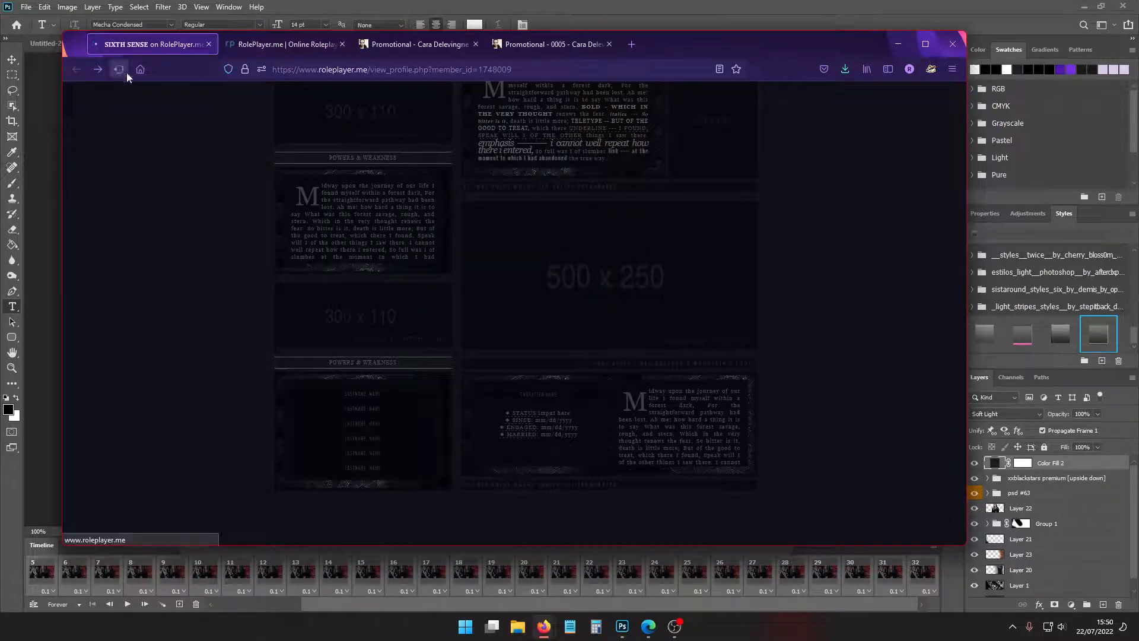
Look through the reloaded profile from its header down to the 500 x 250 banner to check the new images
{"action": "scroll", "coordinate": [823, 356], "scroll_direction": "up", "scroll_amount": 8}
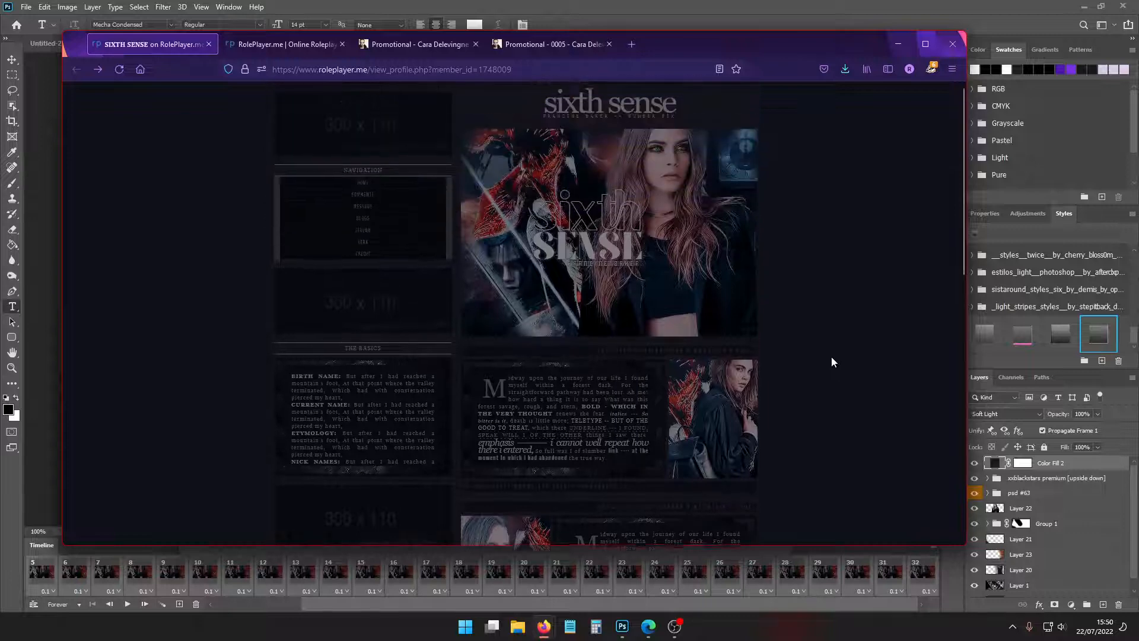
{"action": "scroll", "coordinate": [832, 361], "scroll_direction": "down", "scroll_amount": 6}
{"action": "scroll", "coordinate": [833, 362], "scroll_direction": "down", "scroll_amount": 3}
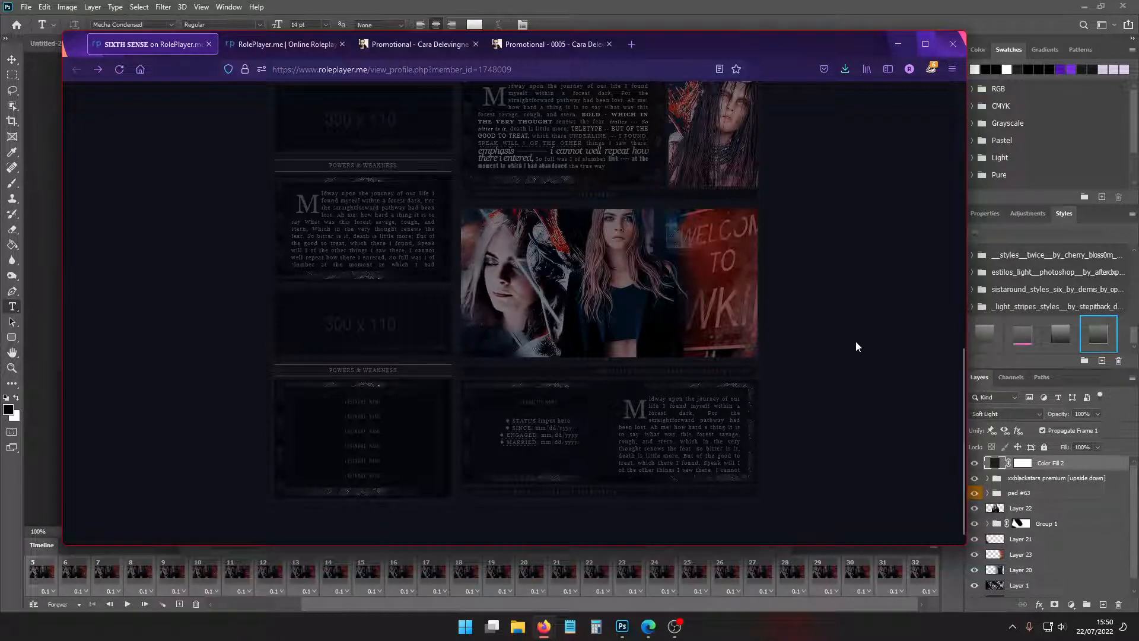
Look over the SIXTH SENSE profile again, from the header to the two-column section below the 500 x 250 banner
{"action": "scroll", "coordinate": [770, 324], "scroll_direction": "up", "scroll_amount": 3}
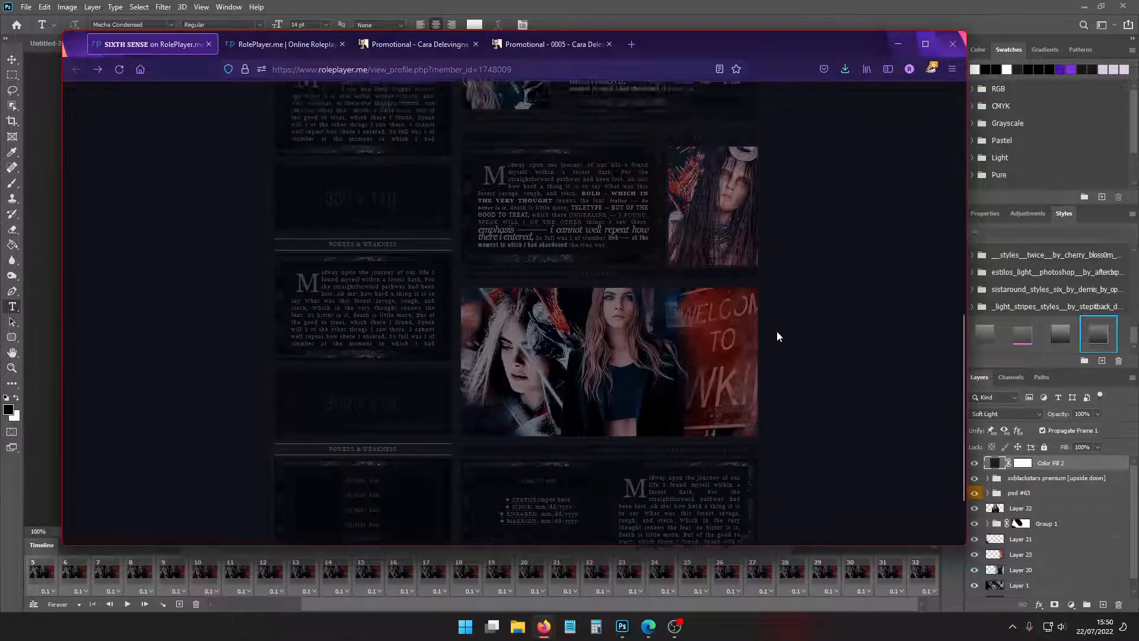
{"action": "scroll", "coordinate": [773, 334], "scroll_direction": "down", "scroll_amount": 3}
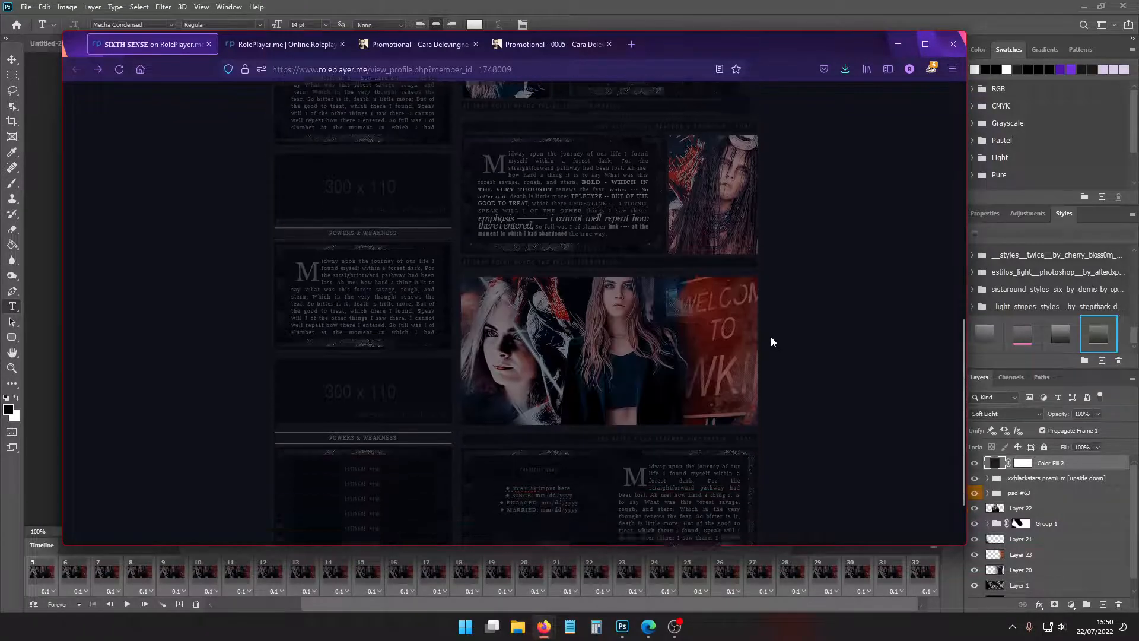
{"action": "scroll", "coordinate": [745, 283], "scroll_direction": "up", "scroll_amount": 6}
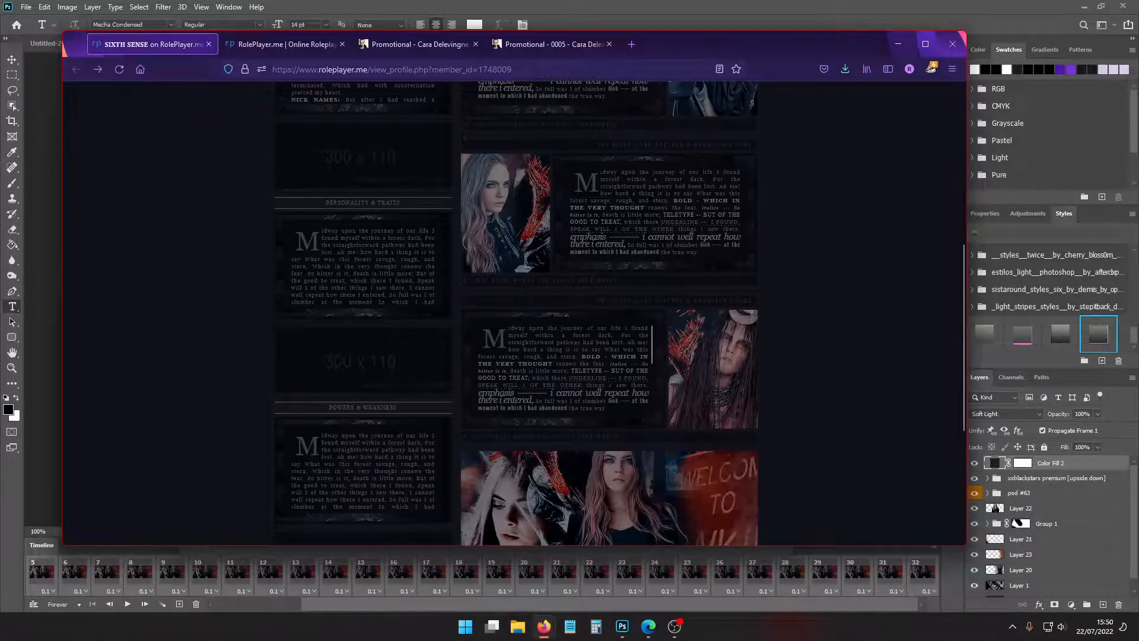
{"action": "scroll", "coordinate": [798, 371], "scroll_direction": "down", "scroll_amount": 6}
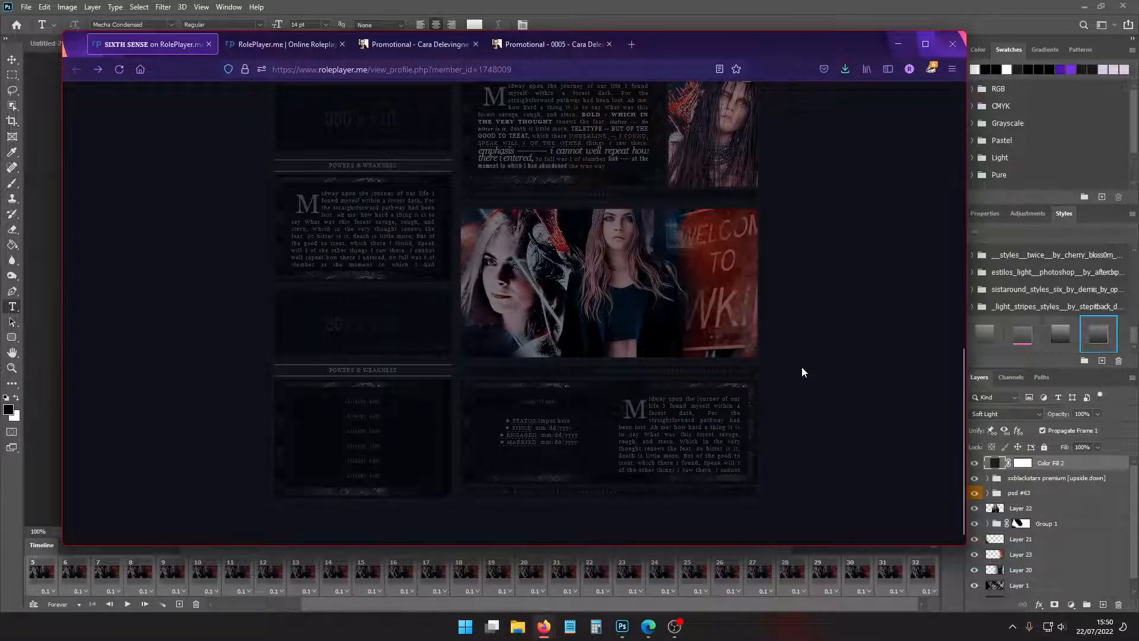
{"action": "scroll", "coordinate": [802, 373], "scroll_direction": "up", "scroll_amount": 5}
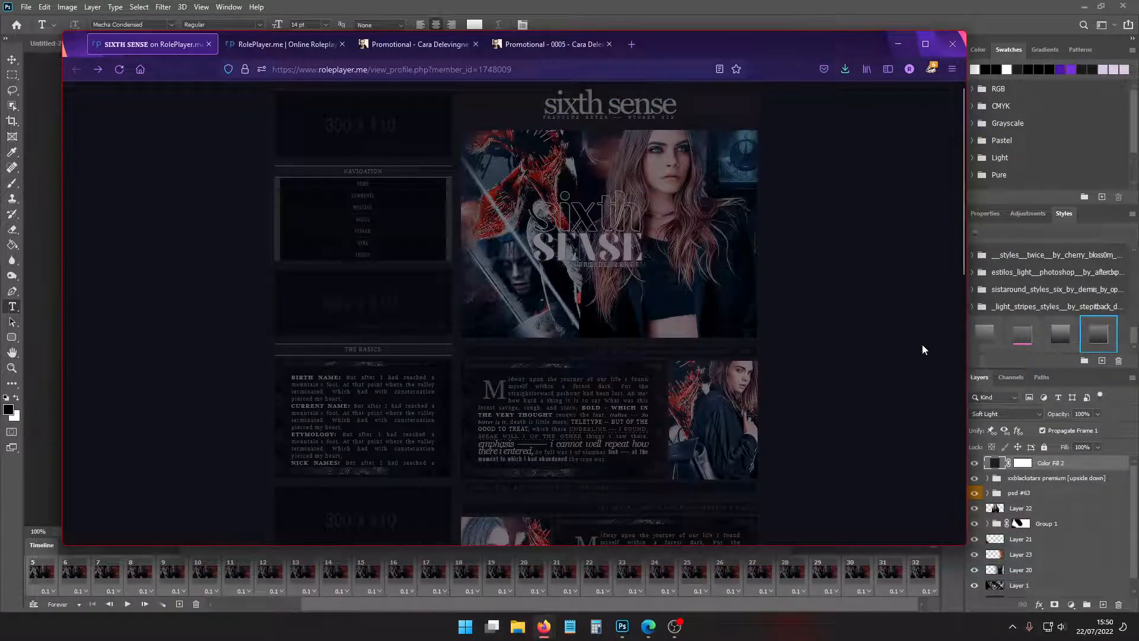
{"action": "scroll", "coordinate": [881, 401], "scroll_direction": "down", "scroll_amount": 5}
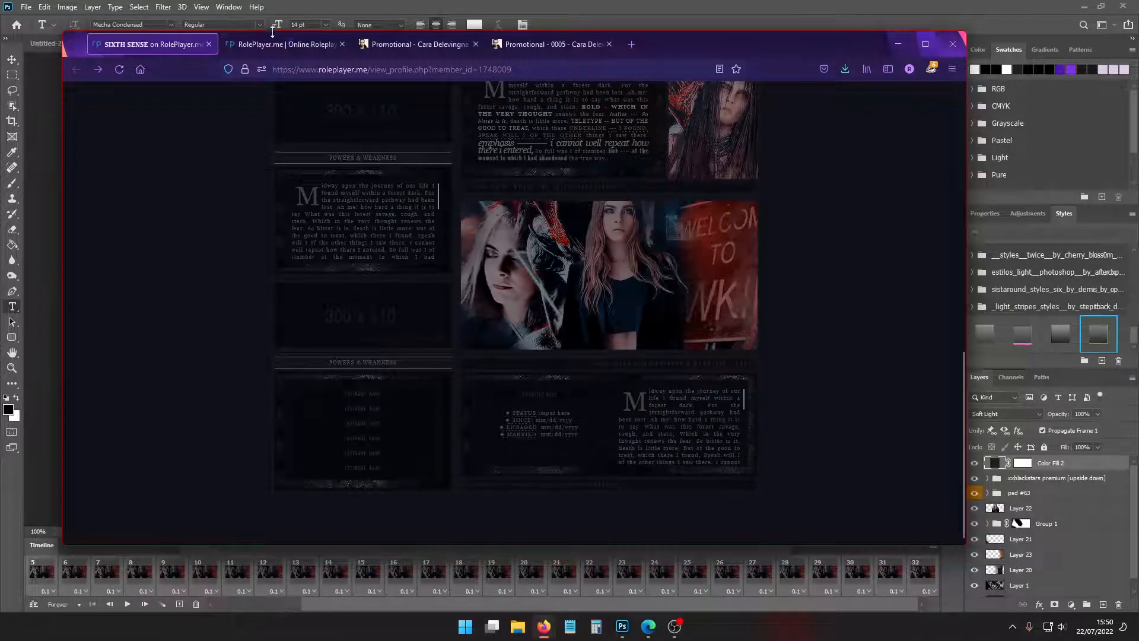
Locate the character name and status block in the Like to Meet code and compare it with the profile page's last section
{"action": "key", "text": "ctrl+Tab"}
{"action": "scroll", "coordinate": [841, 354], "scroll_direction": "down", "scroll_amount": 10}
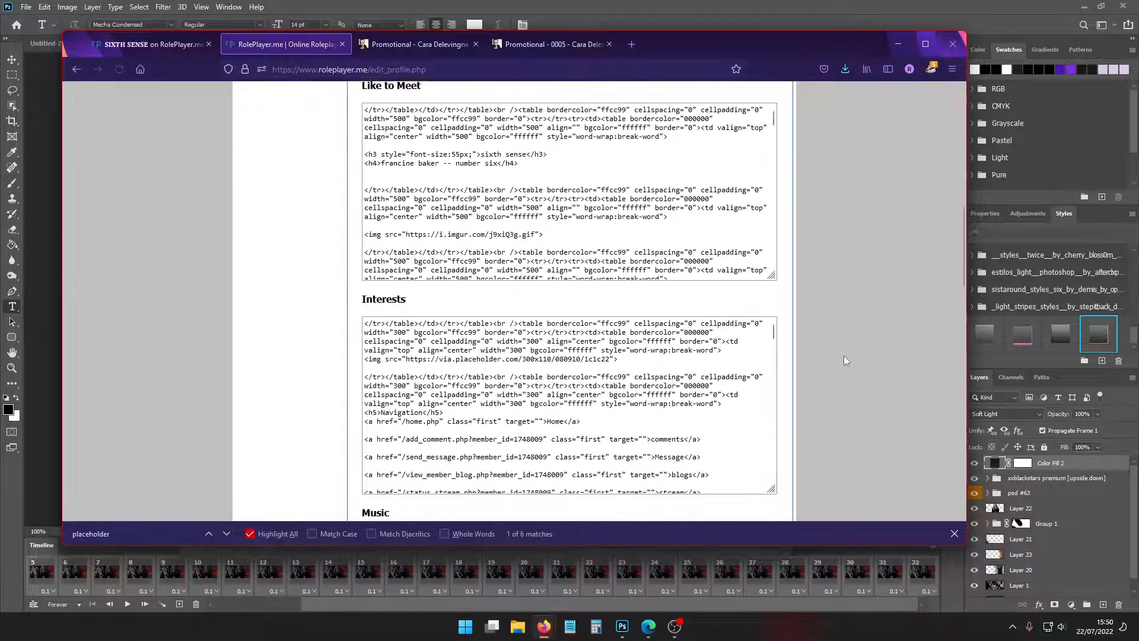
{"action": "left_click_drag", "start_coordinate": [772, 305], "coordinate": [773, 446]}
{"action": "scroll", "coordinate": [560, 402], "scroll_direction": "up", "scroll_amount": 1}
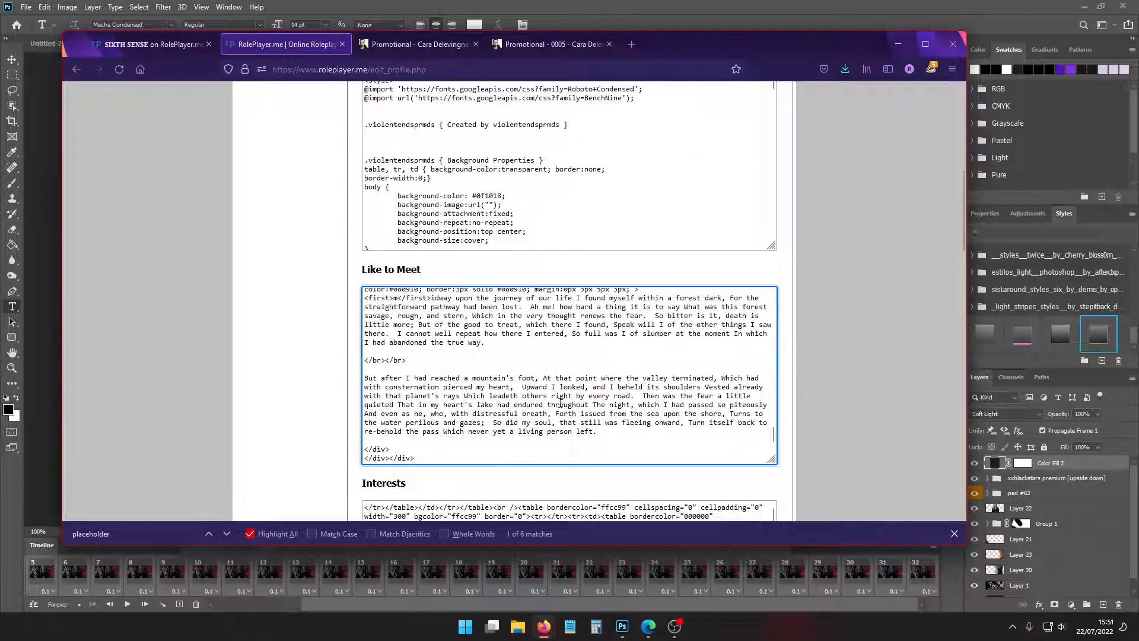
{"action": "left_click", "coordinate": [403, 45]}
{"action": "left_click", "coordinate": [178, 45]}
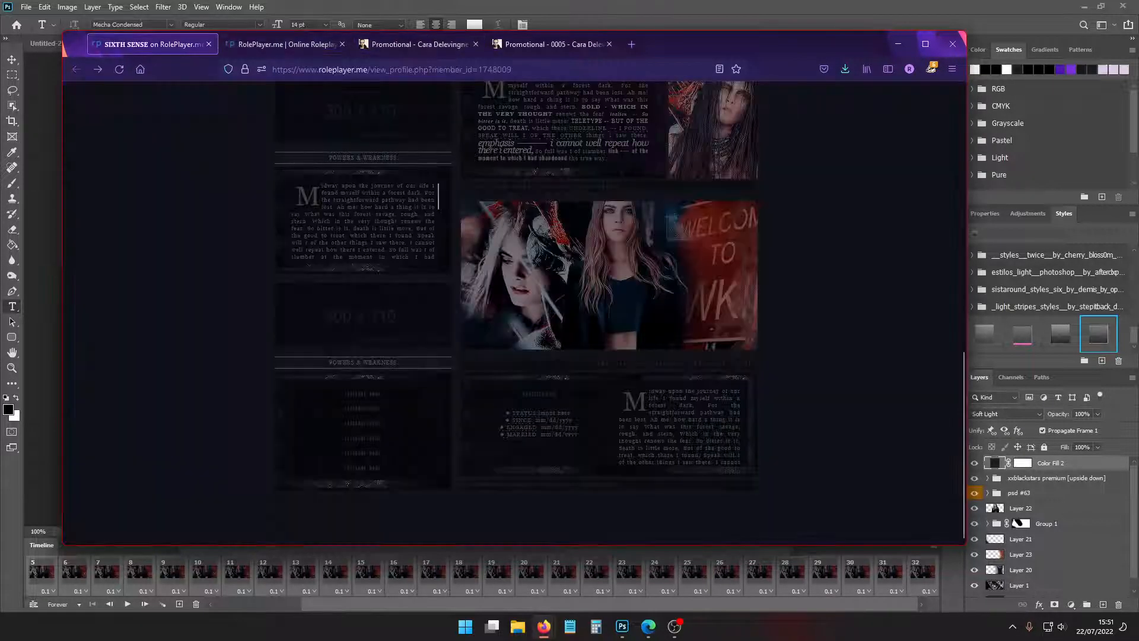
{"action": "left_click", "coordinate": [270, 45]}
{"action": "scroll", "coordinate": [483, 356], "scroll_direction": "up", "scroll_amount": 4}
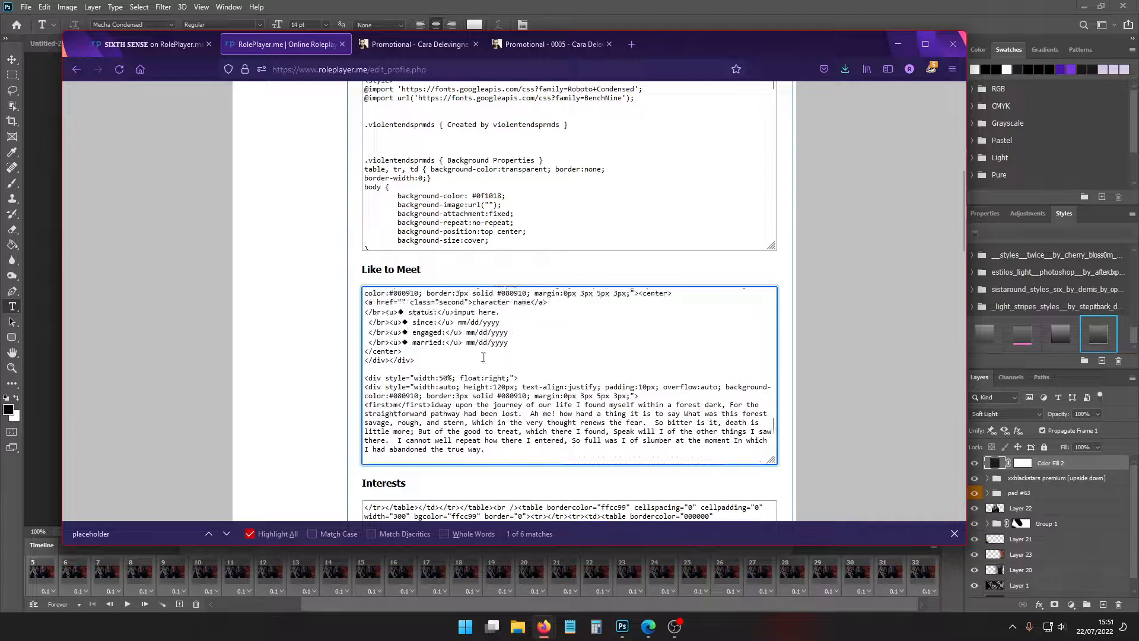
{"action": "left_click", "coordinate": [162, 45]}
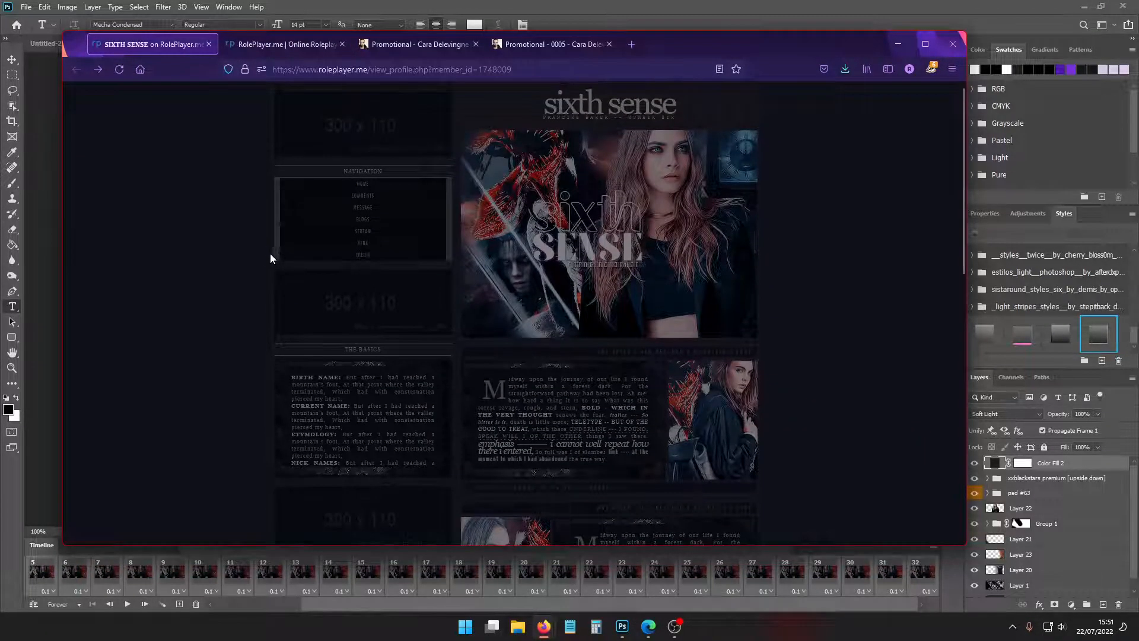
{"action": "scroll", "coordinate": [269, 252], "scroll_direction": "down", "scroll_amount": 3}
{"action": "scroll", "coordinate": [252, 268], "scroll_direction": "down", "scroll_amount": 2}
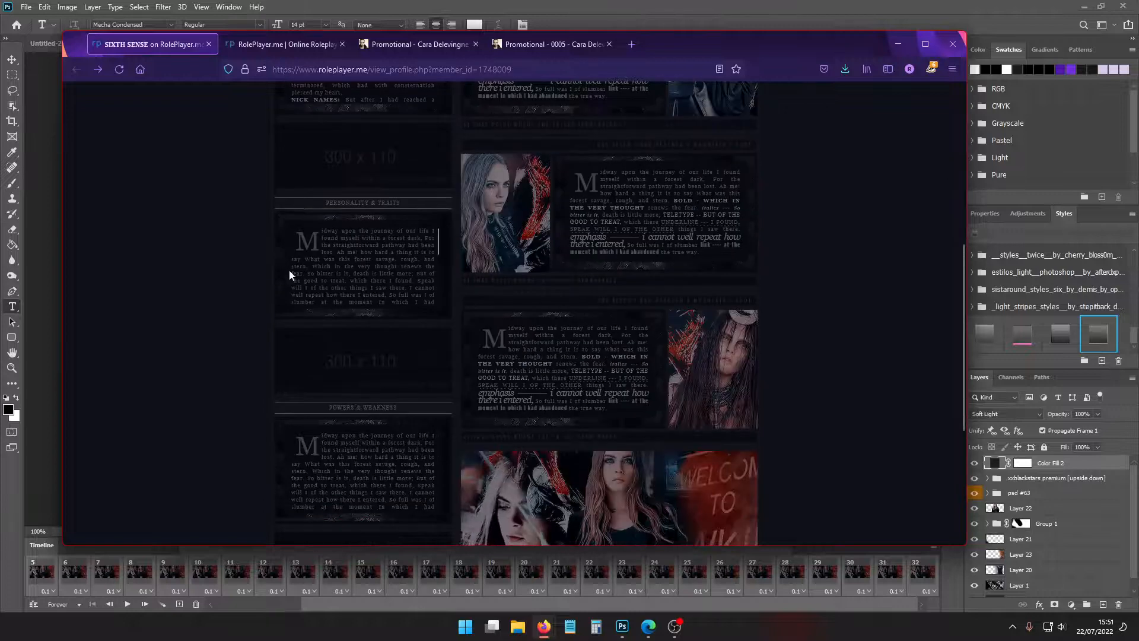
{"action": "scroll", "coordinate": [241, 272], "scroll_direction": "down", "scroll_amount": 4}
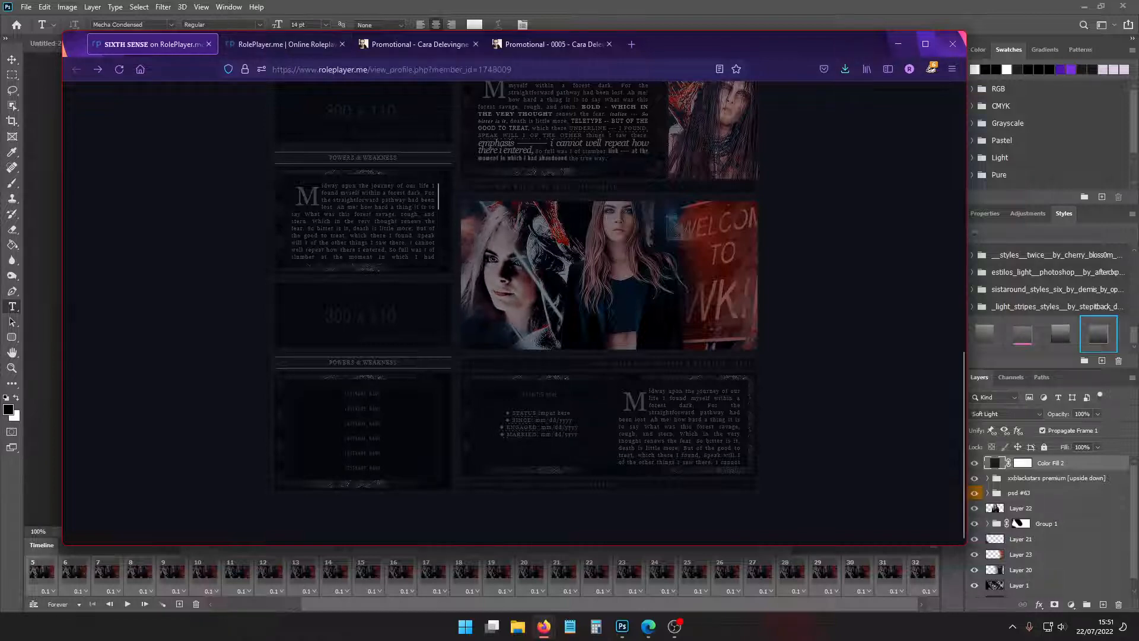
Try replacing the character name and status block in Like to Meet with a copy of both paragraphs from the 50% right-floated column
{"action": "left_click", "coordinate": [247, 50]}
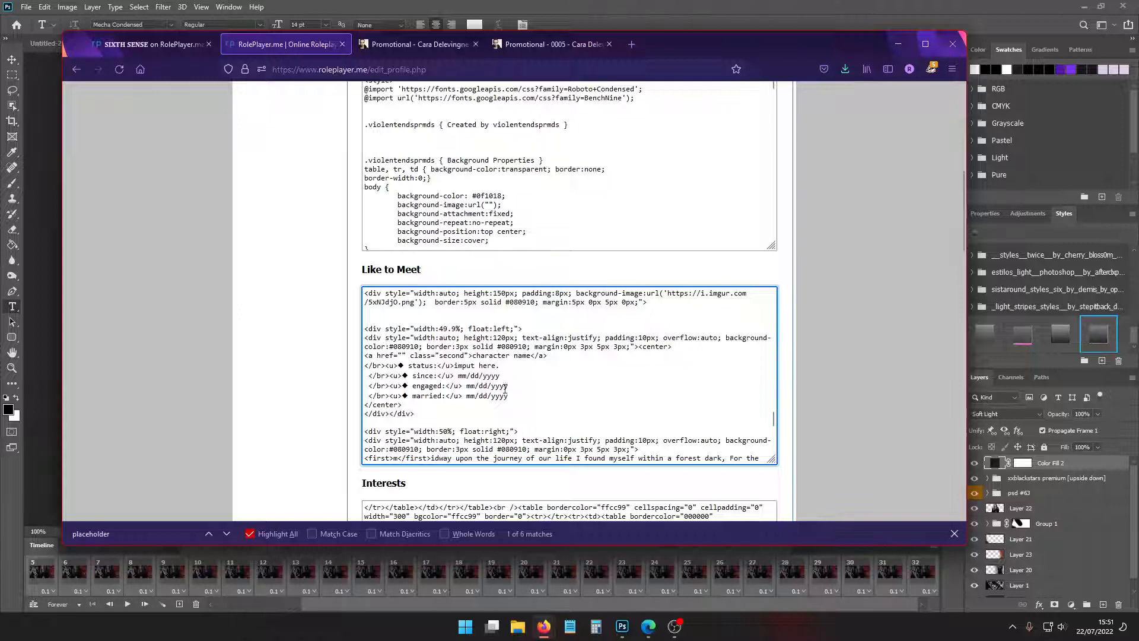
{"action": "scroll", "coordinate": [513, 403], "scroll_direction": "down", "scroll_amount": 4}
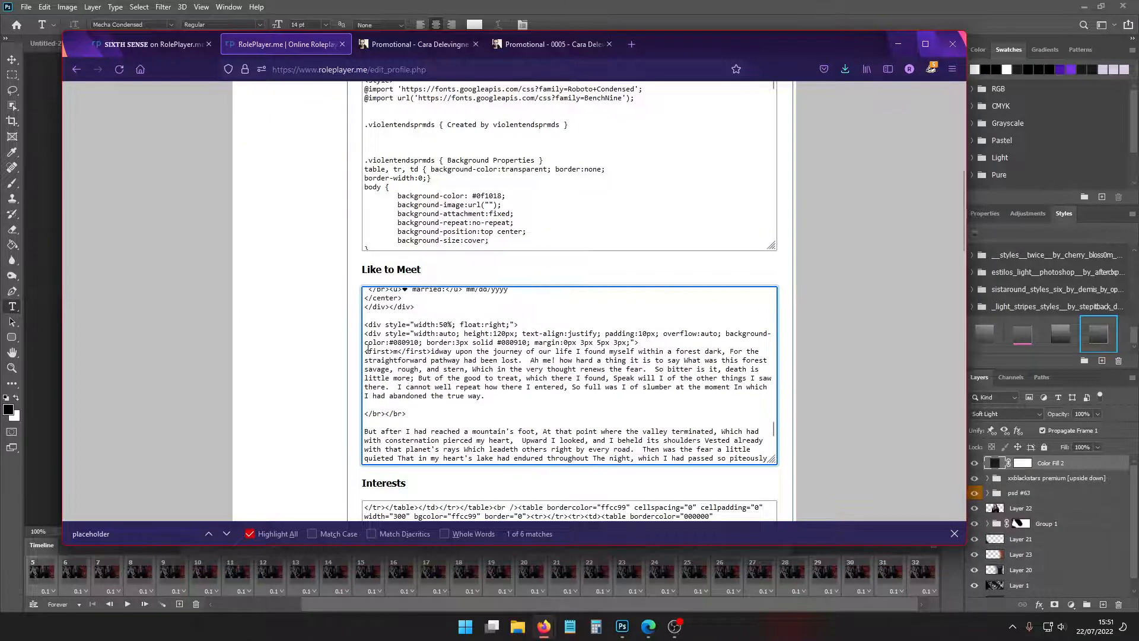
{"action": "left_click_drag", "start_coordinate": [367, 350], "coordinate": [545, 396]}
{"action": "key", "text": "ctrl+c"}
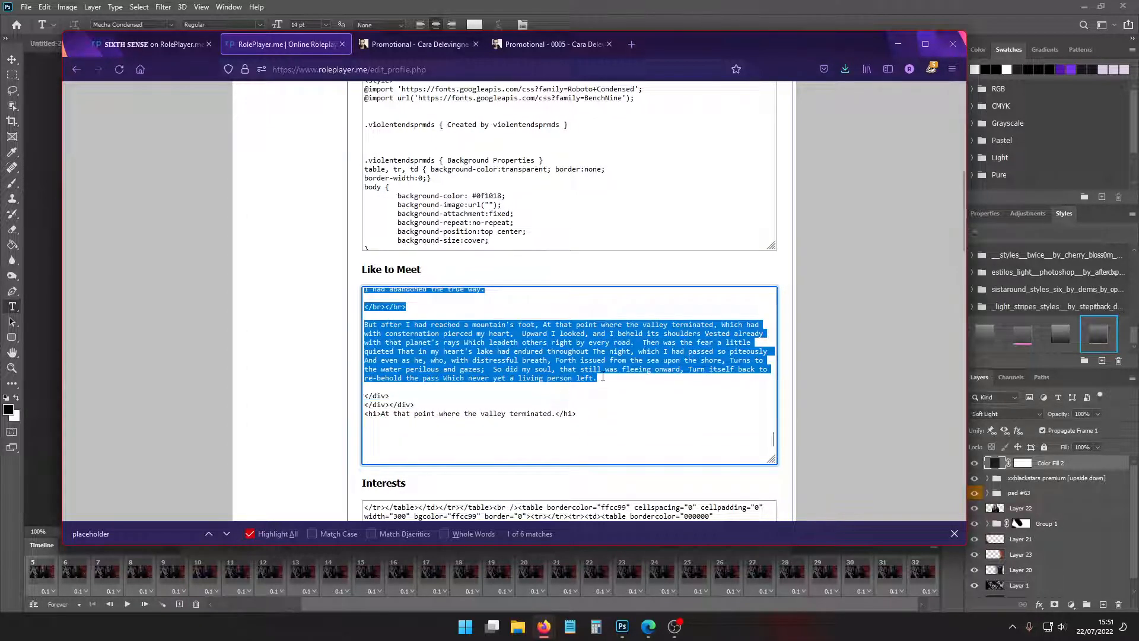
{"action": "scroll", "coordinate": [601, 383], "scroll_direction": "up", "scroll_amount": 5}
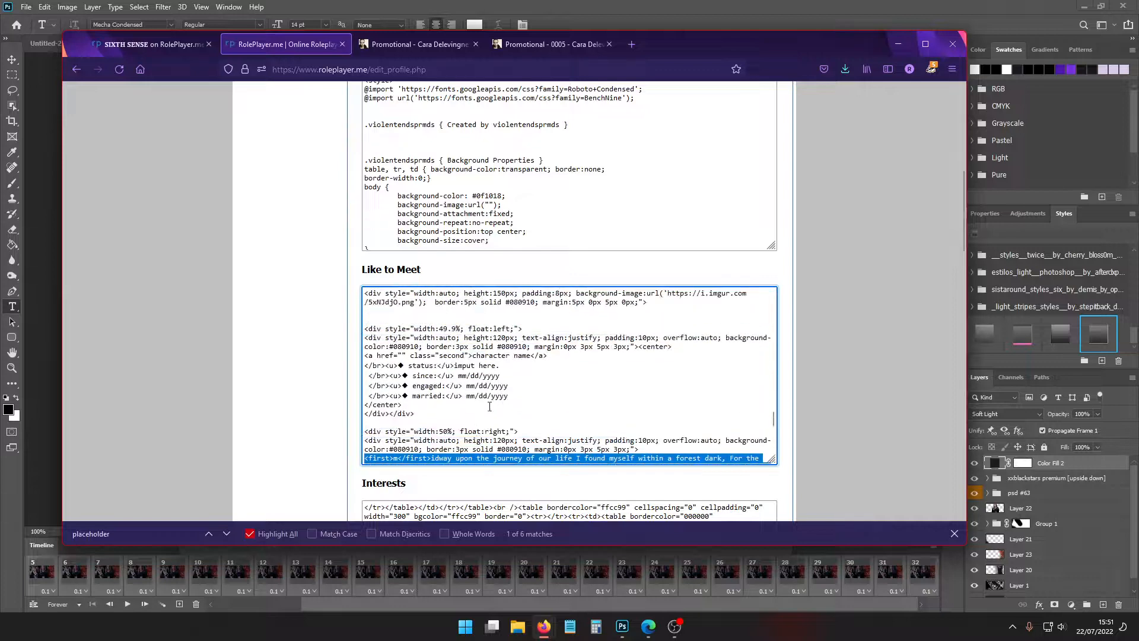
{"action": "left_click_drag", "start_coordinate": [489, 407], "coordinate": [365, 354]}
{"action": "key", "text": "ctrl+v"}
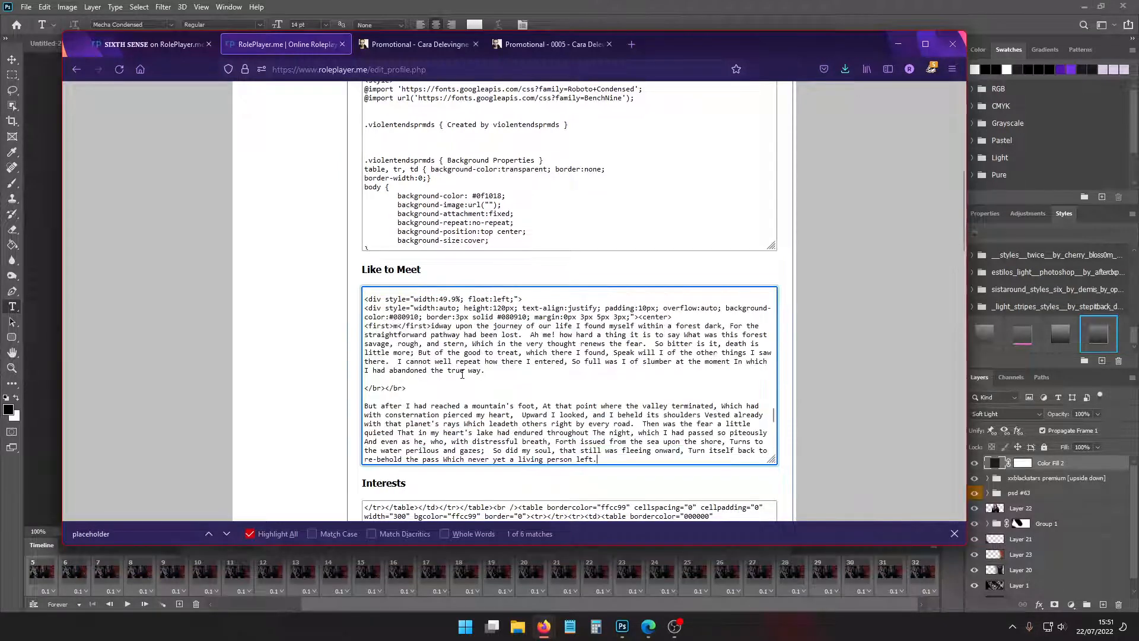
Review the pasted two-paragraph text in the Like to Meet code and undo the replacement
{"action": "scroll", "coordinate": [508, 372], "scroll_direction": "up", "scroll_amount": 4}
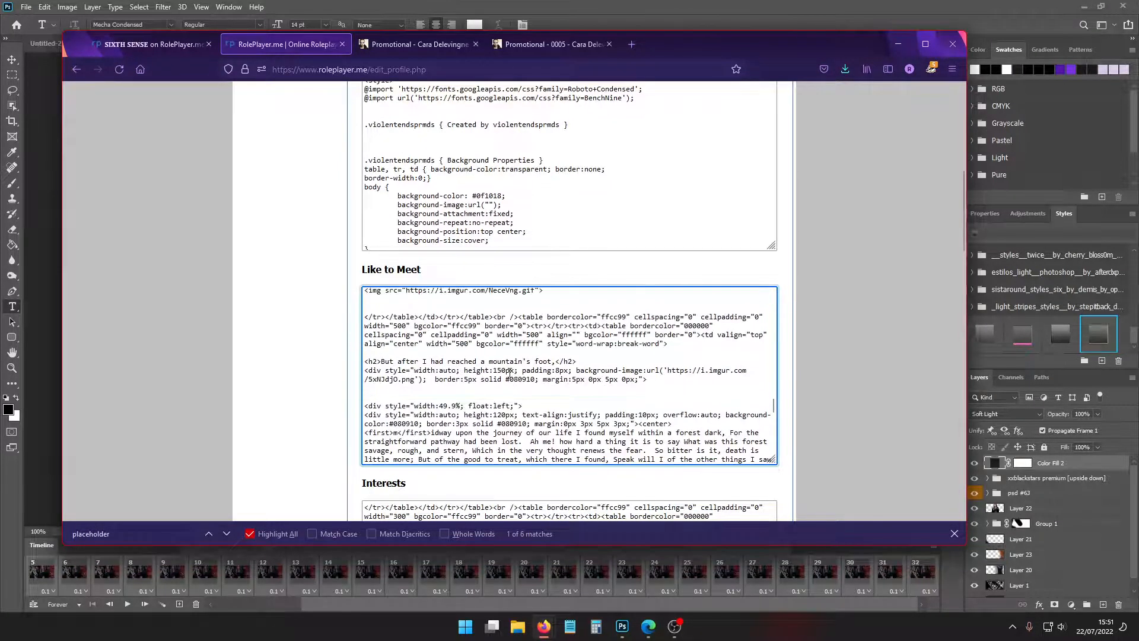
{"action": "scroll", "coordinate": [509, 373], "scroll_direction": "down", "scroll_amount": 8}
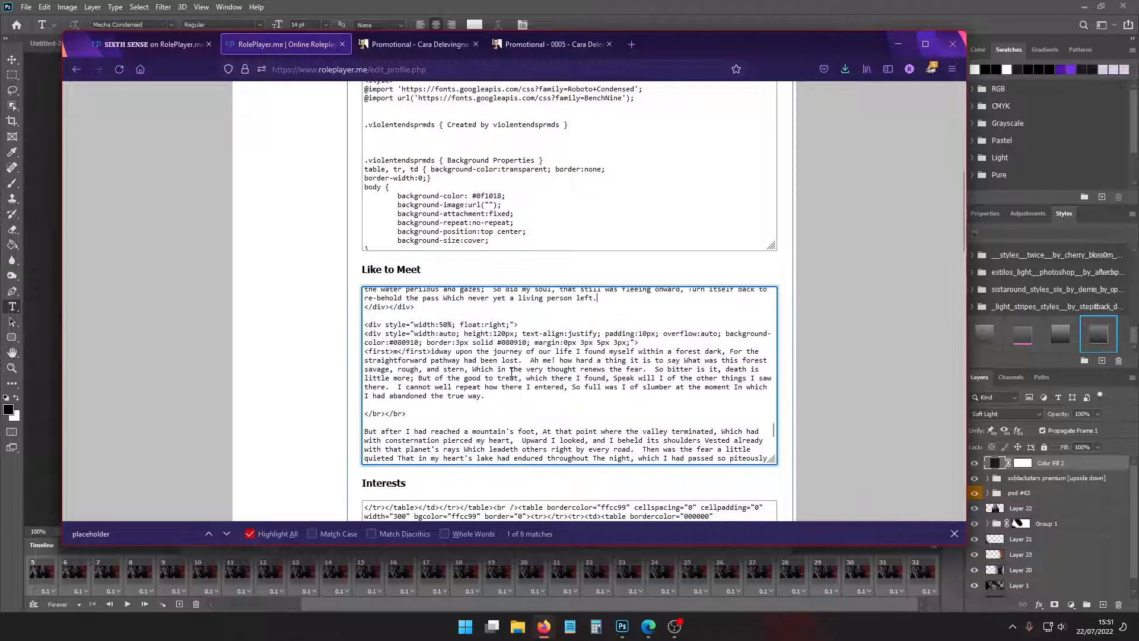
{"action": "scroll", "coordinate": [496, 381], "scroll_direction": "up", "scroll_amount": 4}
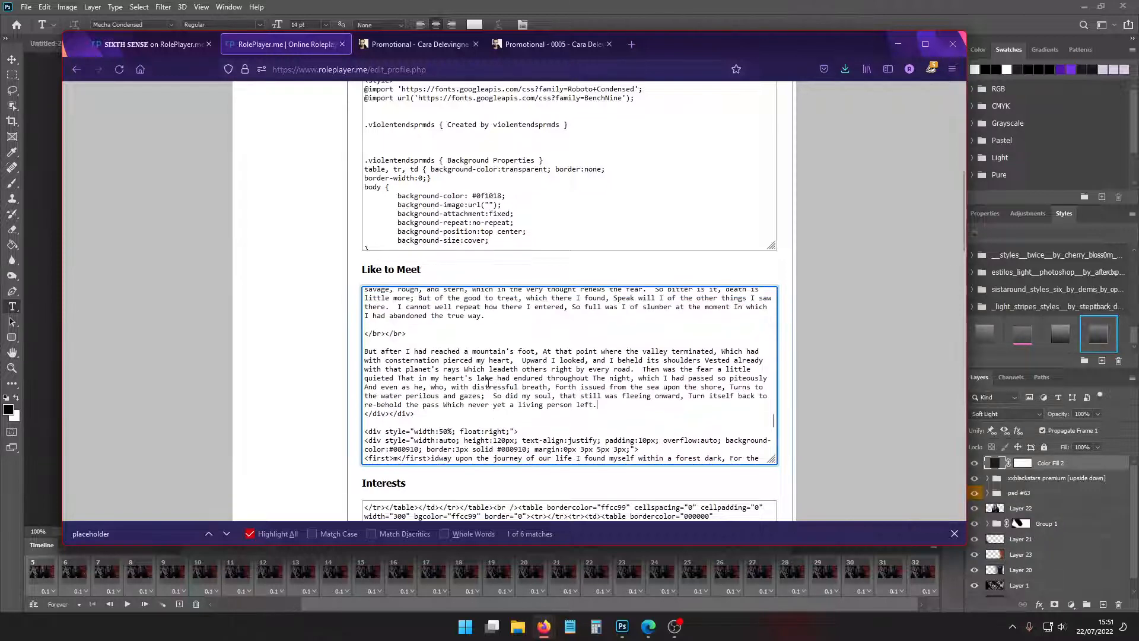
{"action": "scroll", "coordinate": [462, 349], "scroll_direction": "up", "scroll_amount": 4}
{"action": "scroll", "coordinate": [468, 348], "scroll_direction": "down", "scroll_amount": 2}
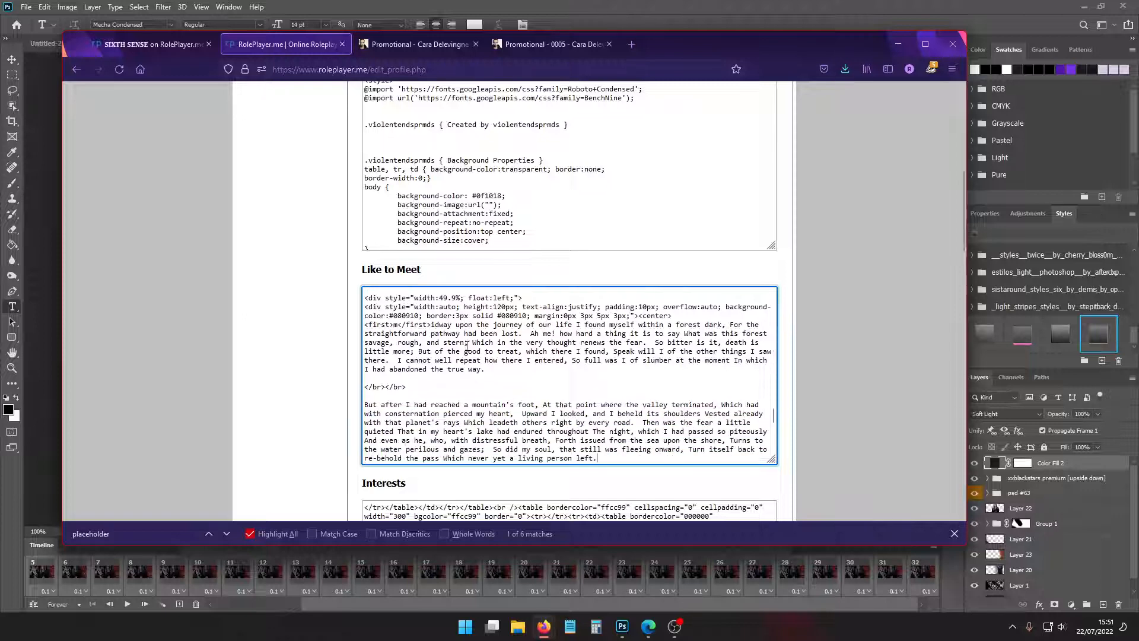
{"action": "key", "text": "ctrl+z"}
Replace the character name and status block, including its center tags, with a copy of the 50% right-floated column's first paragraph
{"action": "scroll", "coordinate": [526, 387], "scroll_direction": "down", "scroll_amount": 2}
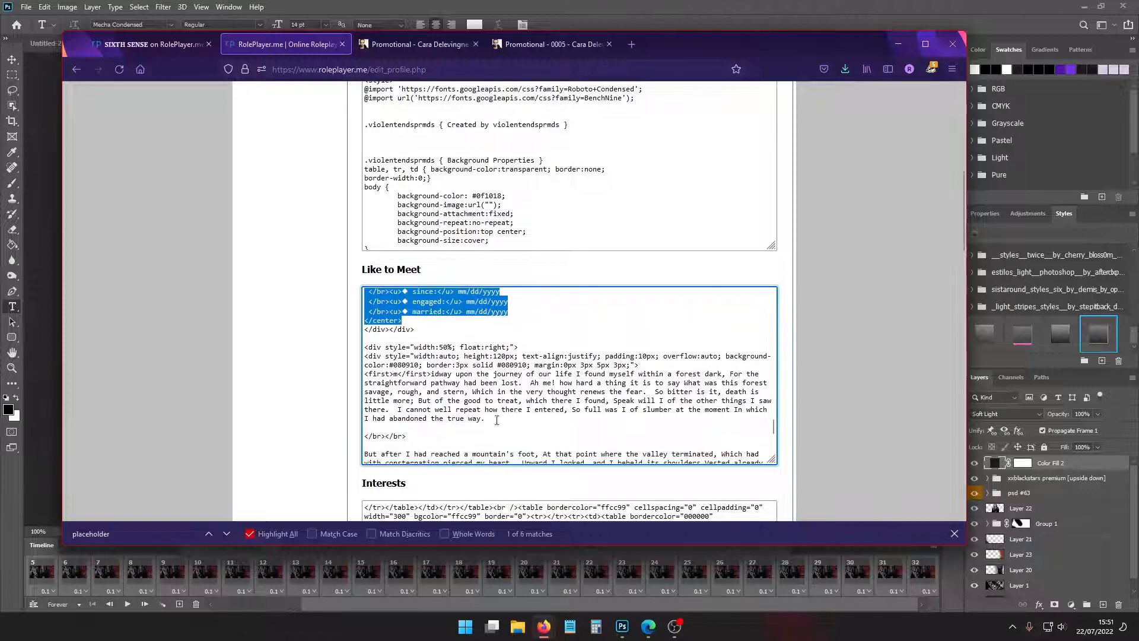
{"action": "left_click_drag", "start_coordinate": [489, 419], "coordinate": [362, 375]}
{"action": "key", "text": "ctrl+c"}
{"action": "scroll", "coordinate": [519, 394], "scroll_direction": "up", "scroll_amount": 4}
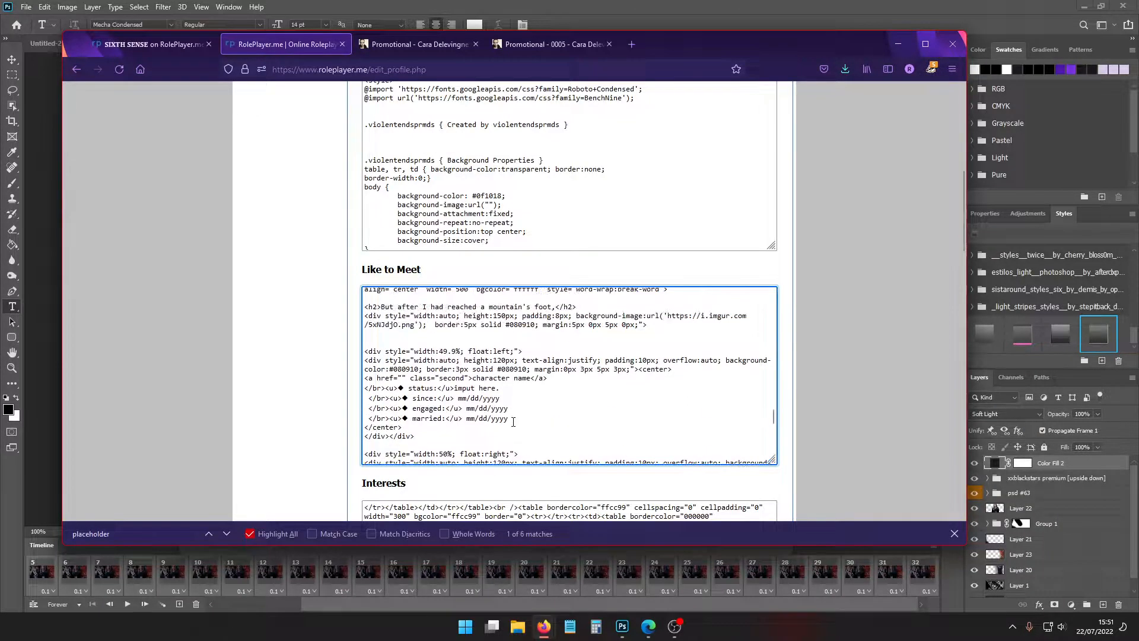
{"action": "left_click_drag", "start_coordinate": [513, 421], "coordinate": [399, 410]}
{"action": "left_click_drag", "start_coordinate": [406, 428], "coordinate": [626, 373]}
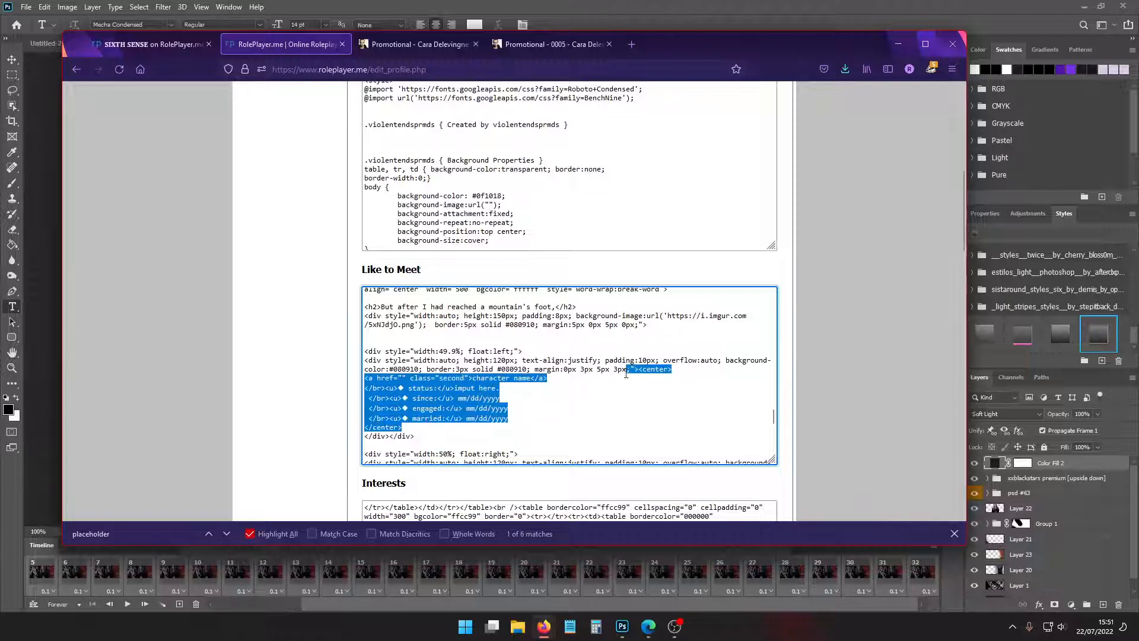
{"action": "key", "text": "ctrl+v"}
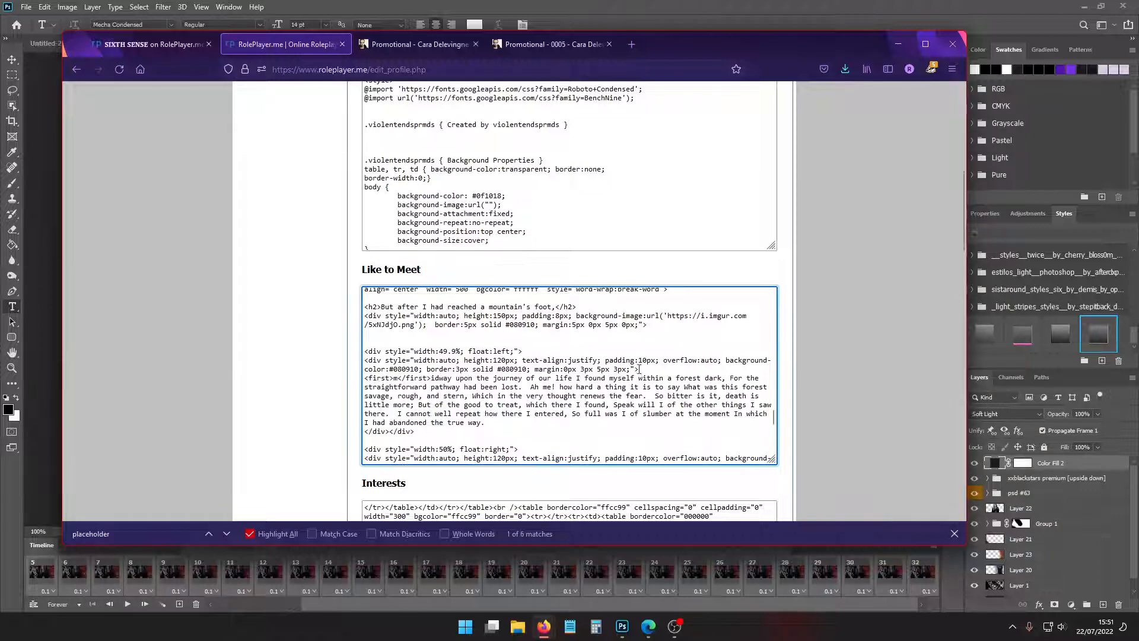
Save the edited profile code, reload the SIXTH SENSE profile page, and review the whole layout including the 300 x 110 placeholders
{"action": "scroll", "coordinate": [634, 374], "scroll_direction": "down", "scroll_amount": 2}
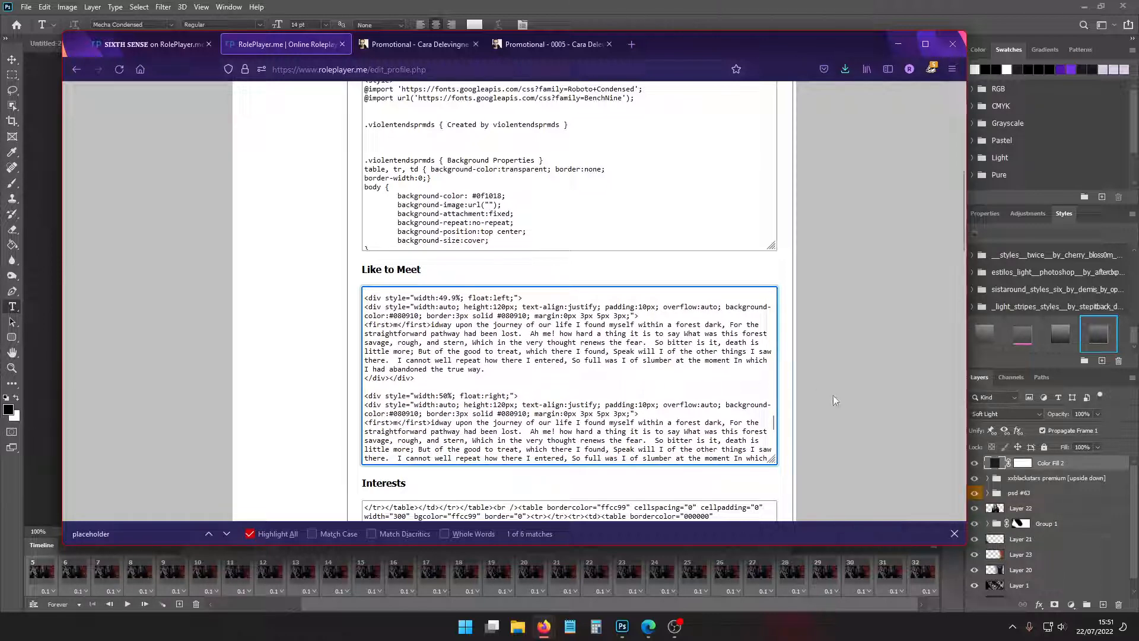
{"action": "scroll", "coordinate": [848, 414], "scroll_direction": "down", "scroll_amount": 10}
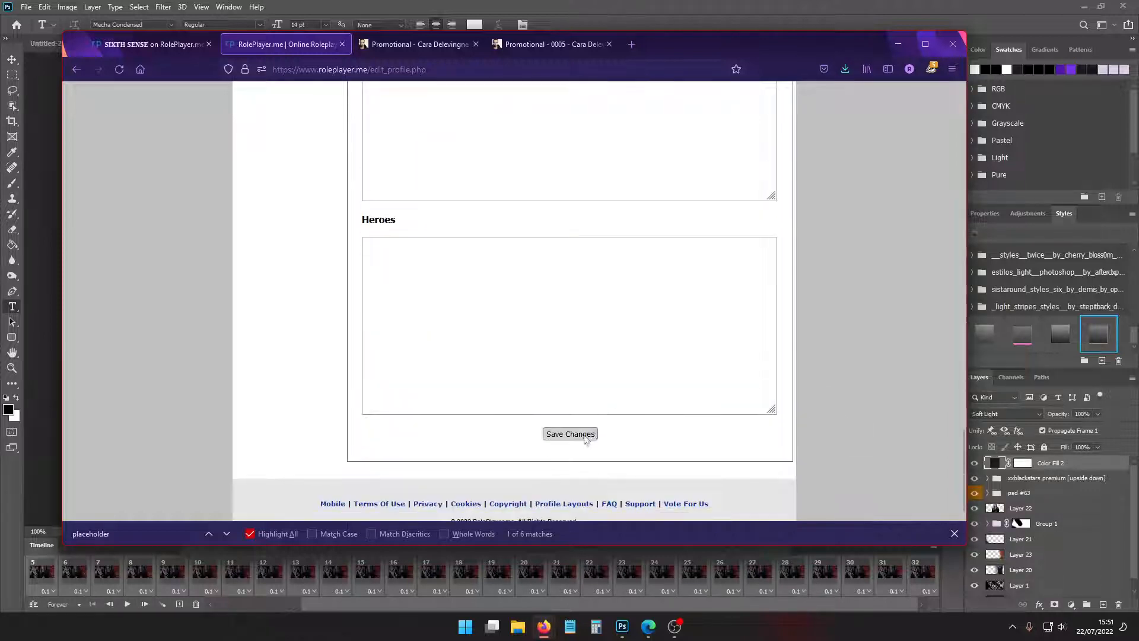
{"action": "left_click", "coordinate": [587, 436]}
{"action": "left_click", "coordinate": [142, 45]}
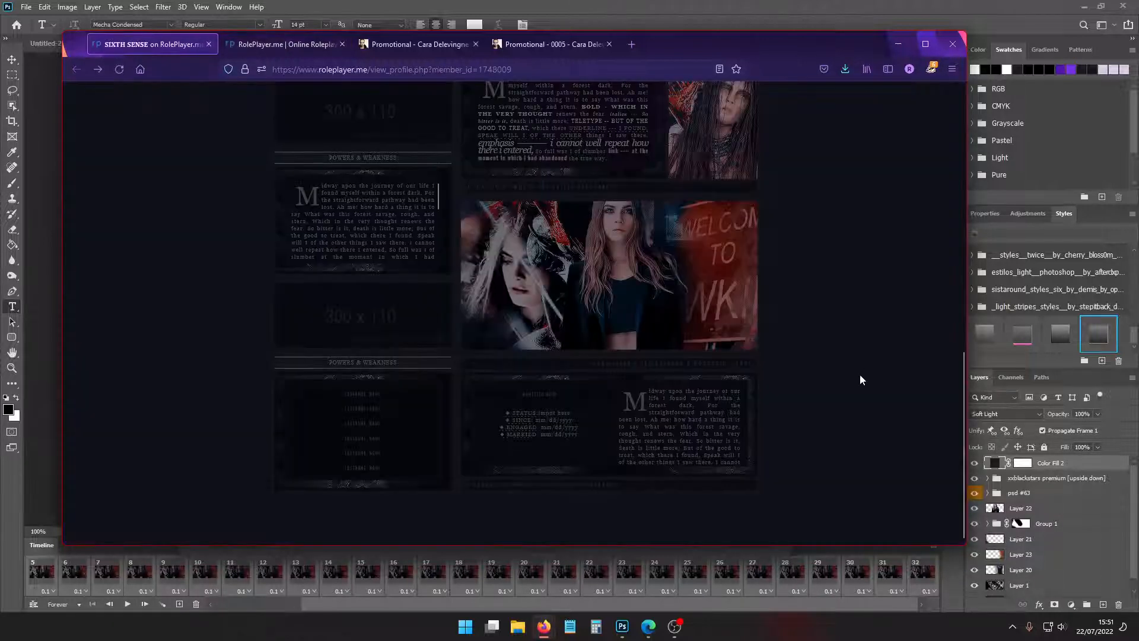
{"action": "left_click", "coordinate": [119, 71]}
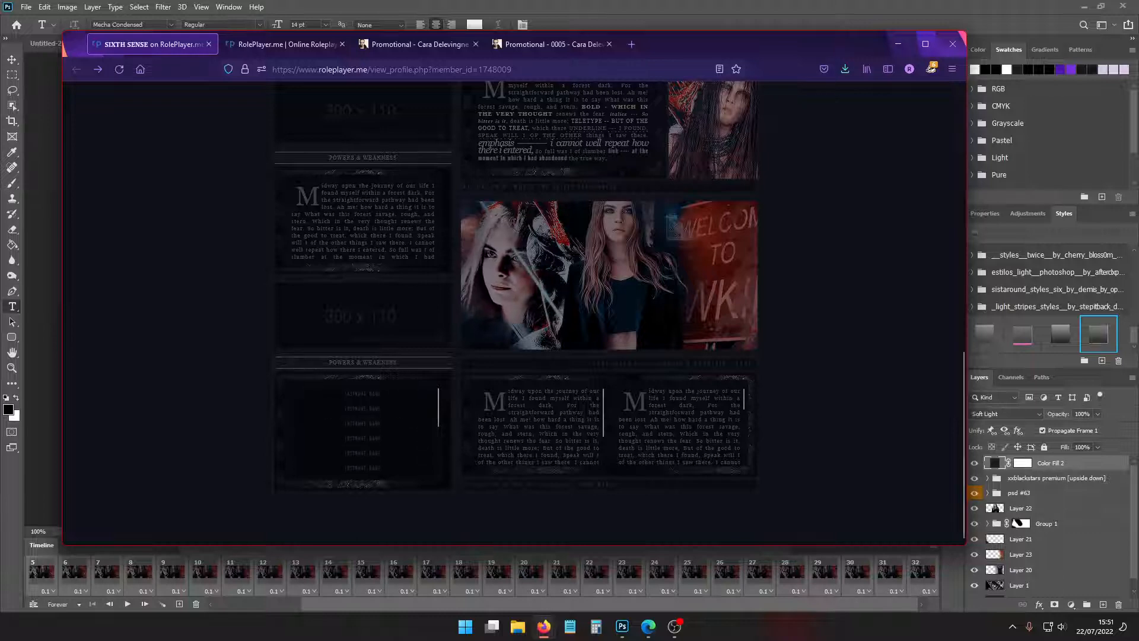
{"action": "scroll", "coordinate": [587, 440], "scroll_direction": "up", "scroll_amount": 8}
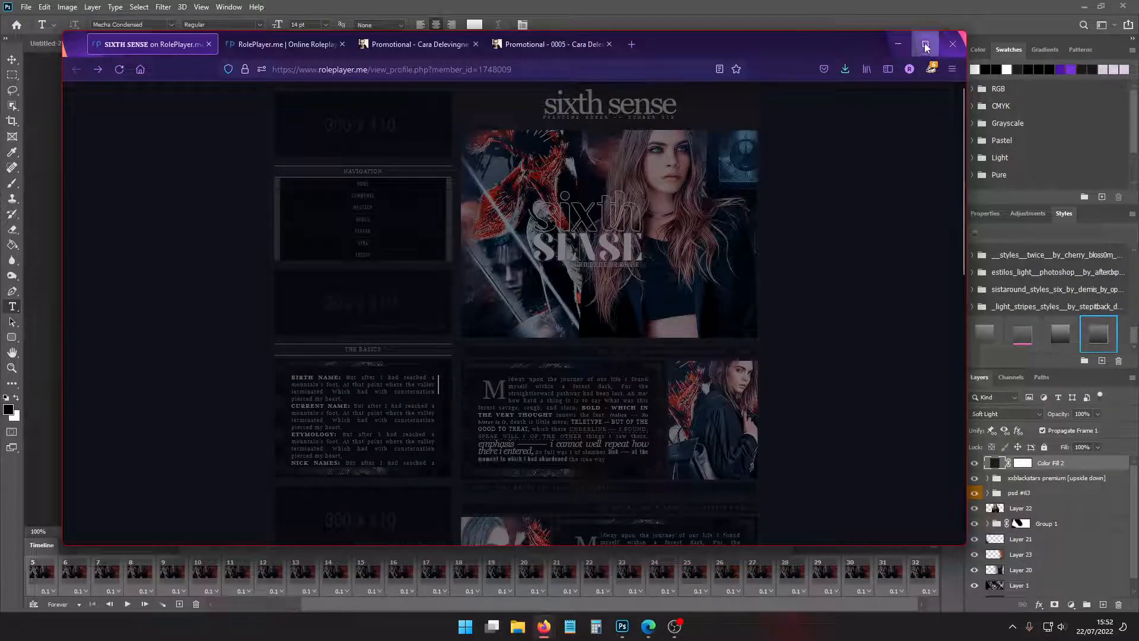
{"action": "scroll", "coordinate": [380, 386], "scroll_direction": "down", "scroll_amount": 5}
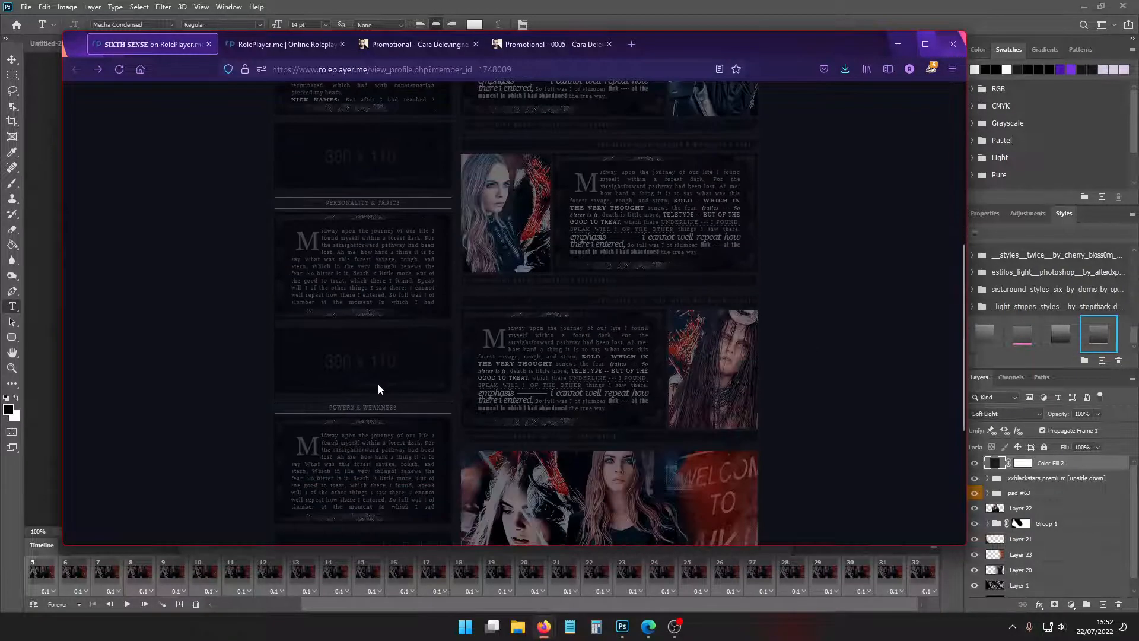
{"action": "scroll", "coordinate": [379, 383], "scroll_direction": "up", "scroll_amount": 5}
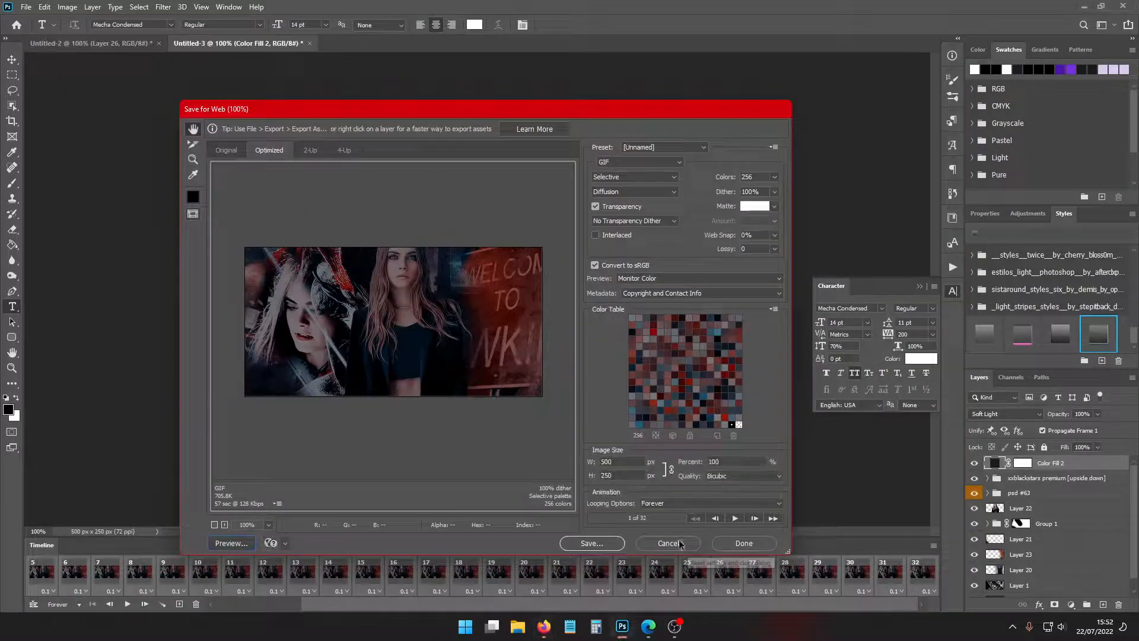
In Photoshop, cancel the web export and save the banner document as "last image copy" in the layout folder
{"action": "left_click", "coordinate": [668, 543]}
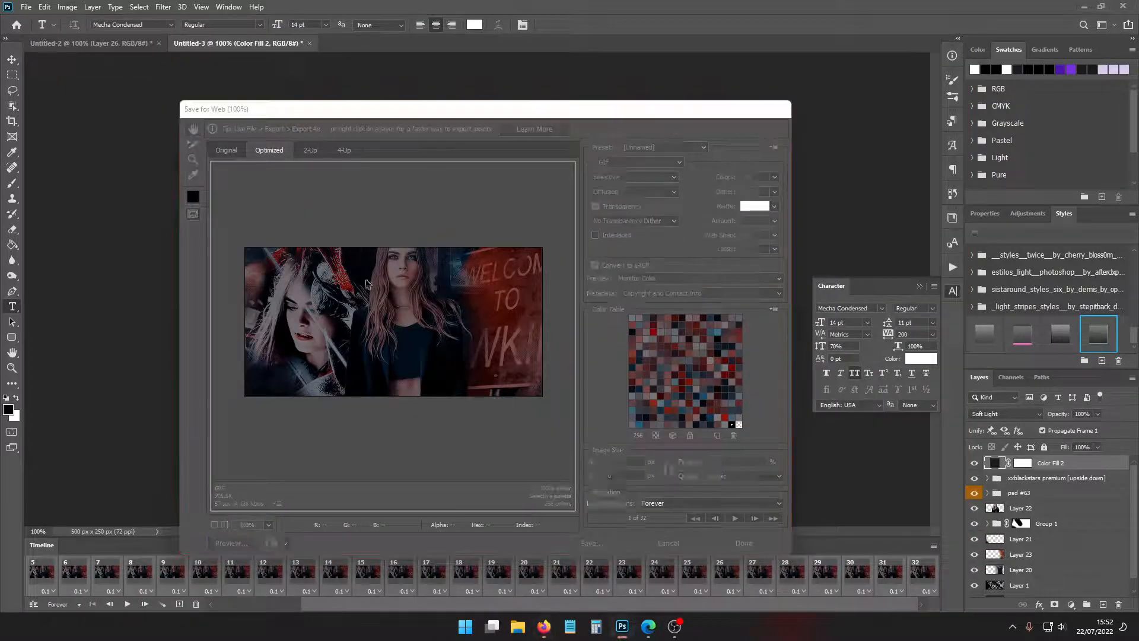
{"action": "left_click", "coordinate": [26, 7]}
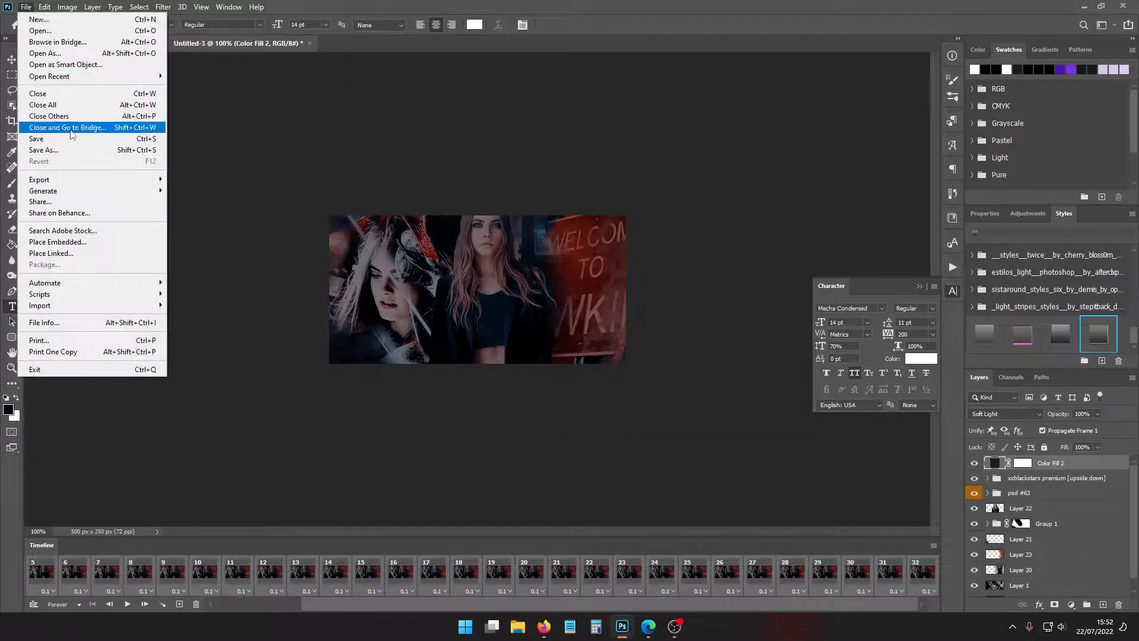
{"action": "left_click", "coordinate": [86, 149]}
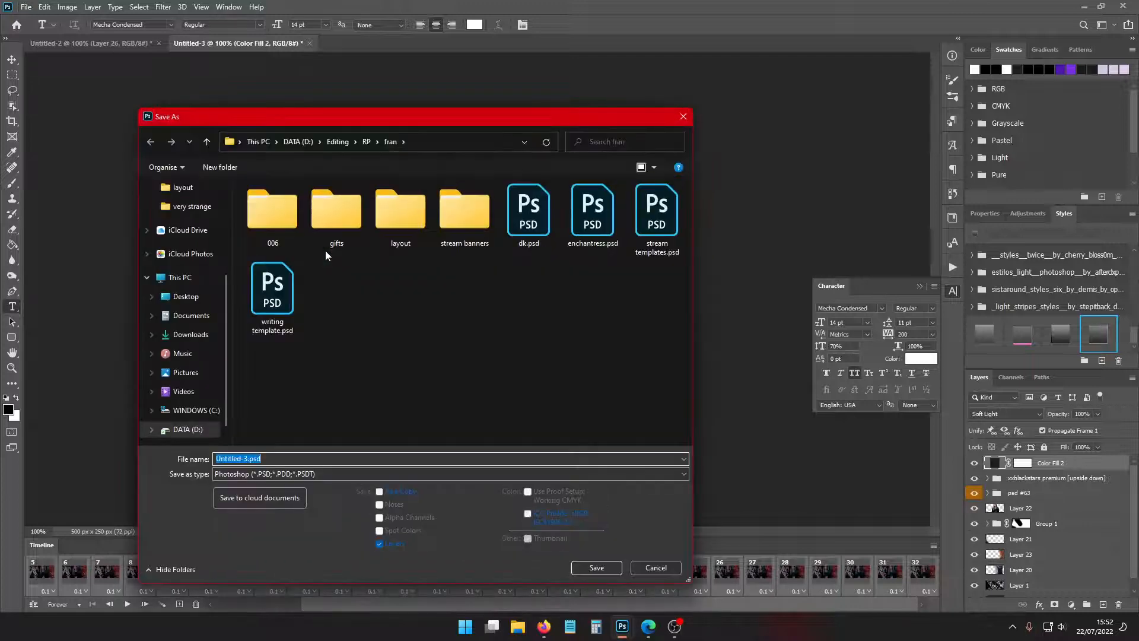
{"action": "double_click", "coordinate": [391, 209]}
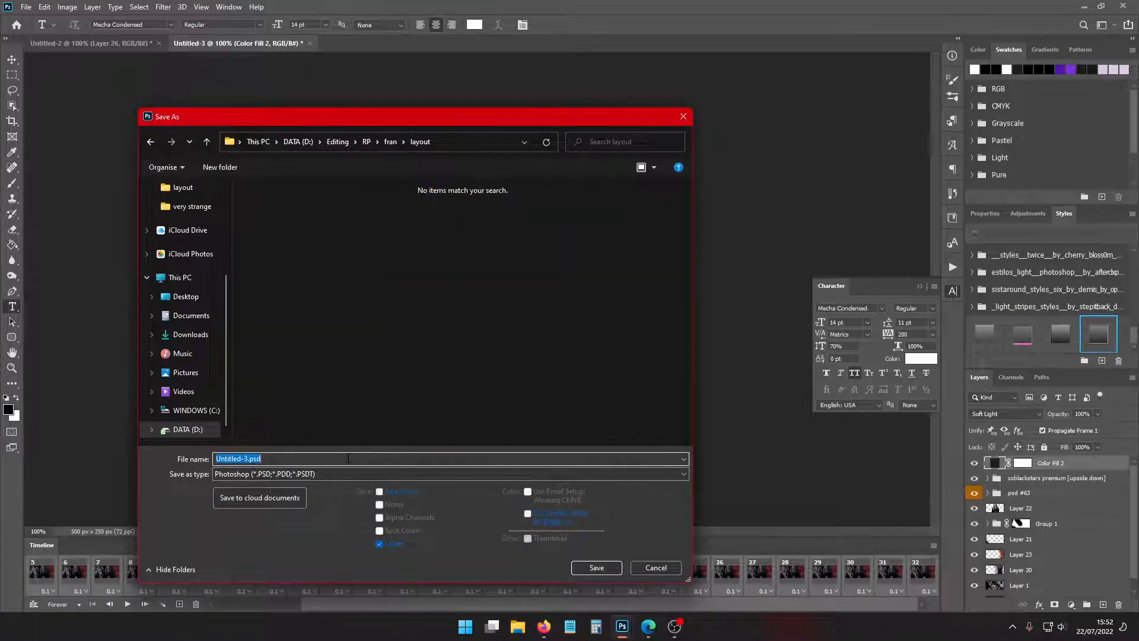
{"action": "type", "text": "last i"}
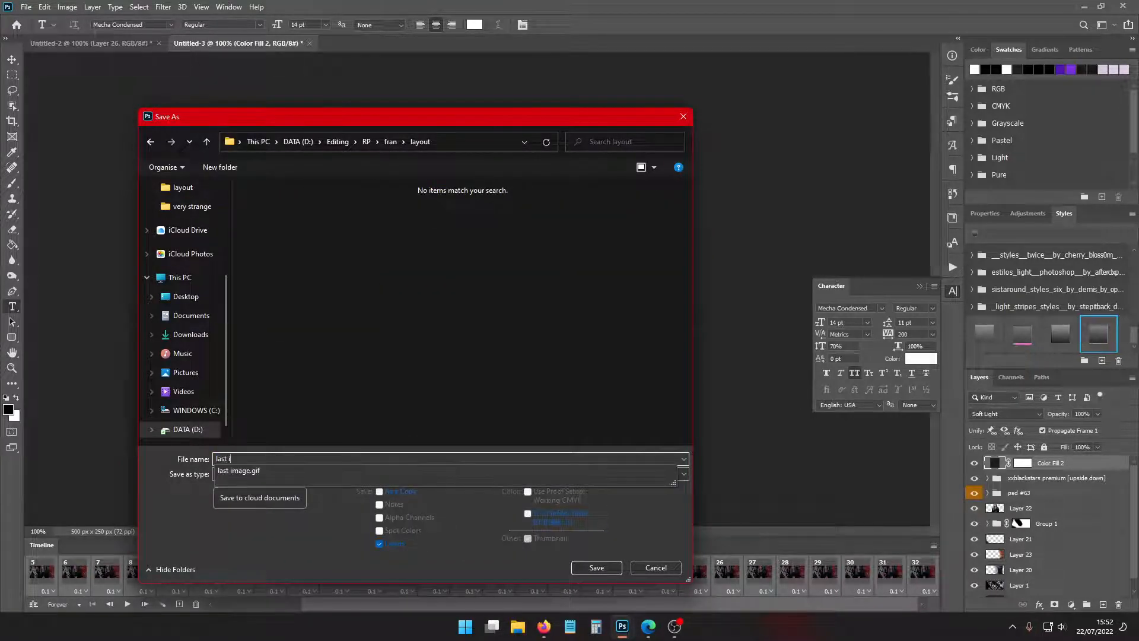
{"action": "type", "text": "mage copy"}
{"action": "key", "text": "Return"}
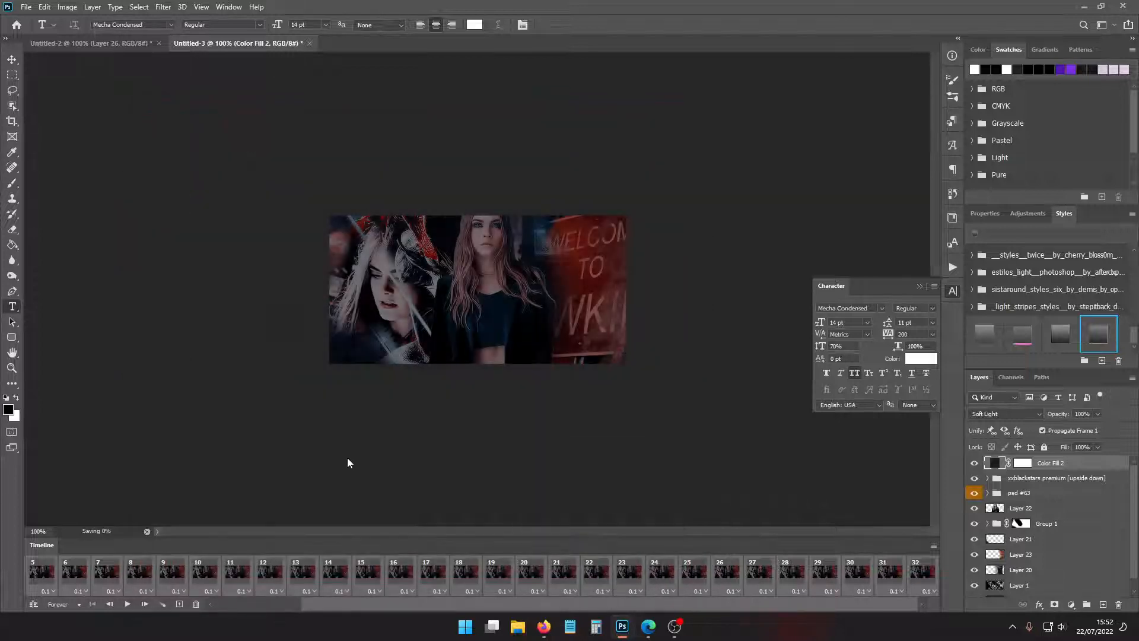
Close the saved banner document and the 150 x 200 px Untitled-2 document
{"action": "left_click", "coordinate": [336, 44]}
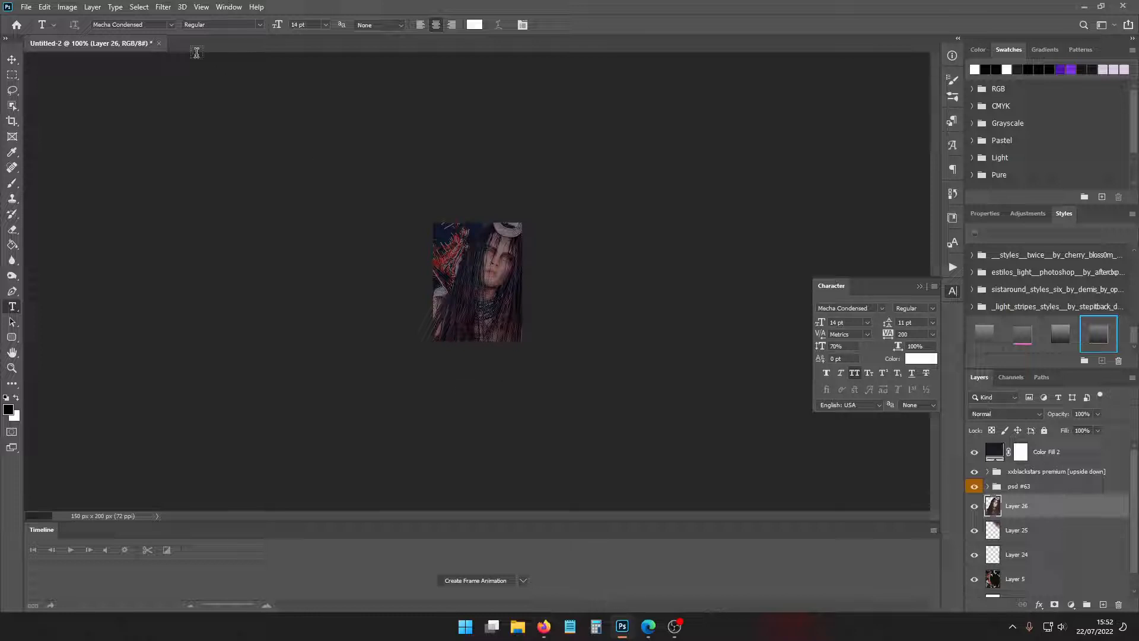
{"action": "left_click", "coordinate": [158, 44]}
{"action": "left_click", "coordinate": [564, 231]}
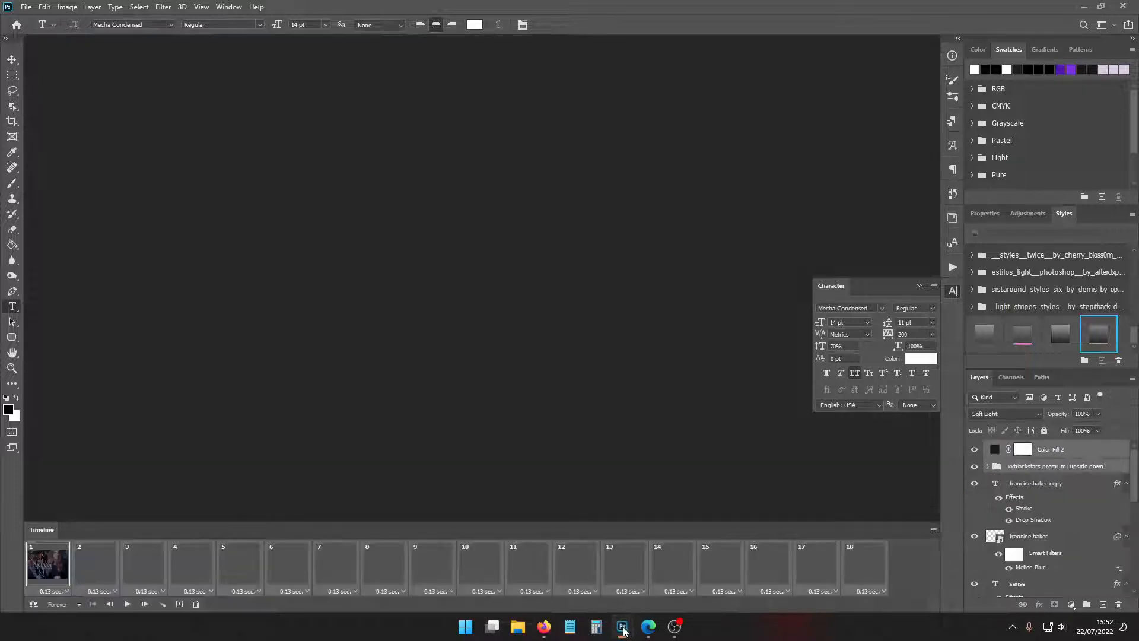
Create a new document 300 pixels wide and 110 pixels high, checking the profile page in Firefox before confirming
{"action": "mouse_move", "coordinate": [623, 631]}
{"action": "left_click", "coordinate": [691, 552]}
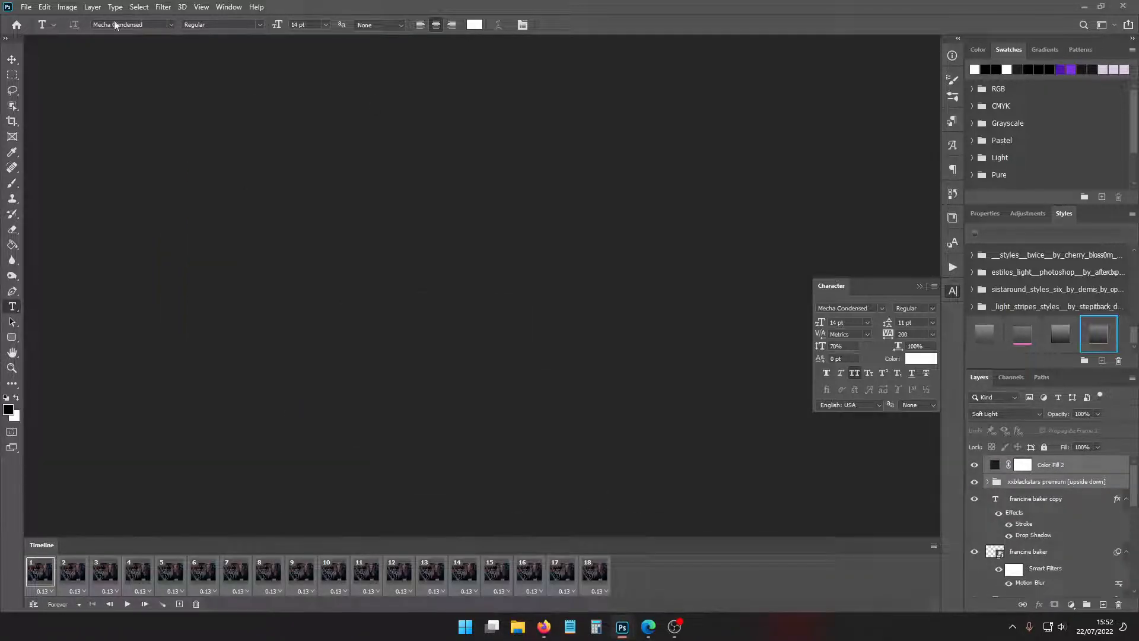
{"action": "left_click", "coordinate": [26, 7]}
{"action": "left_click", "coordinate": [36, 18]}
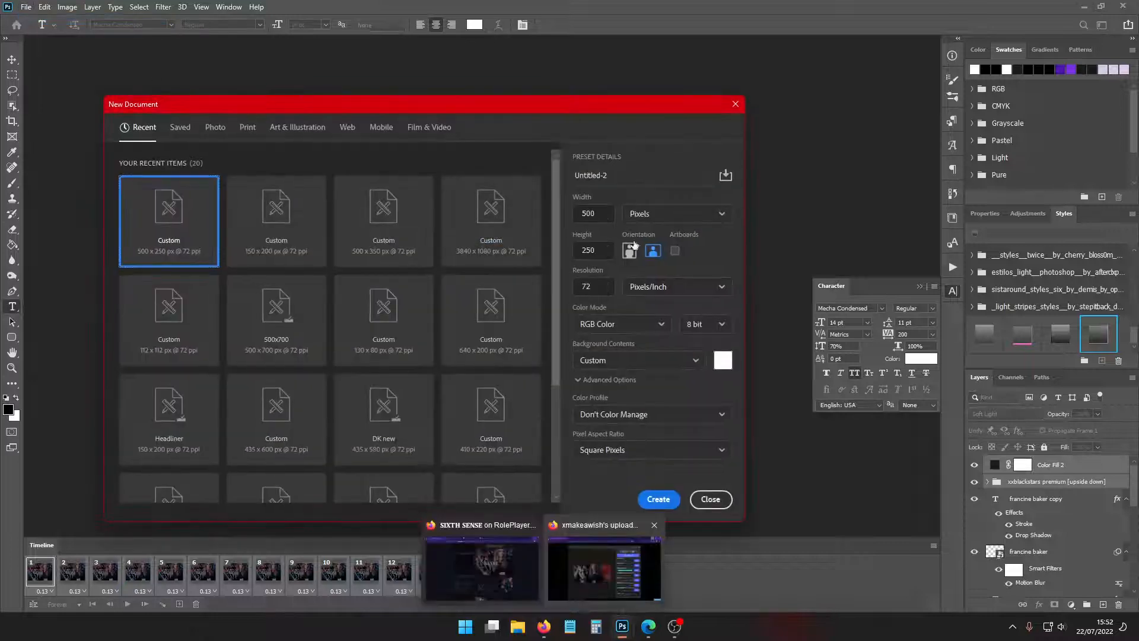
{"action": "type", "text": "300"}
{"action": "key", "text": "Tab"}
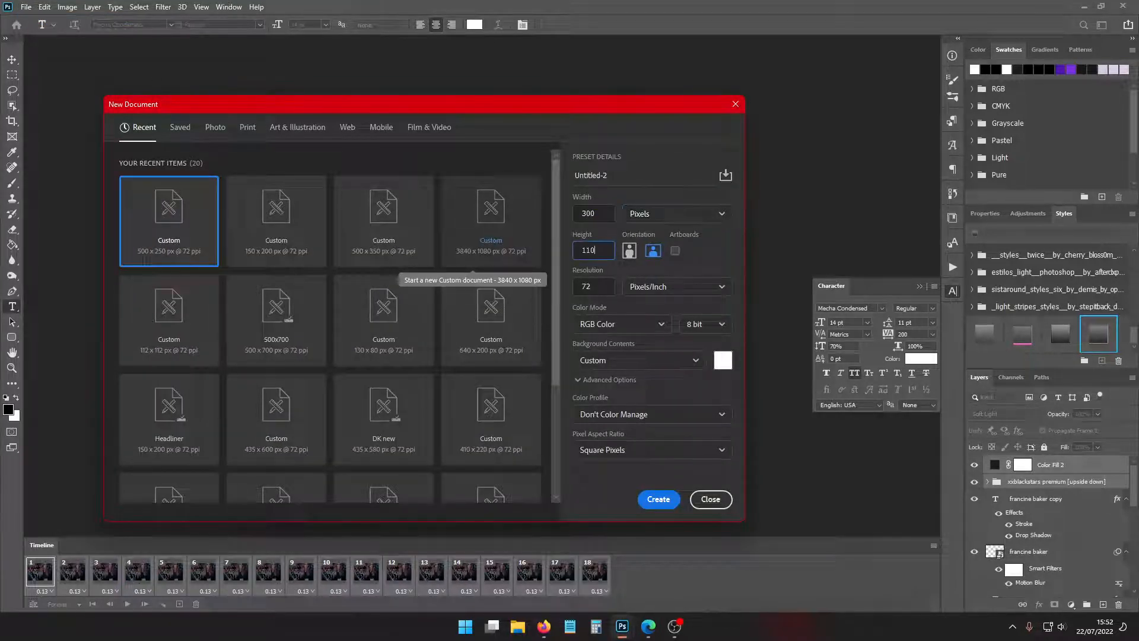
{"action": "left_click", "coordinate": [543, 625]}
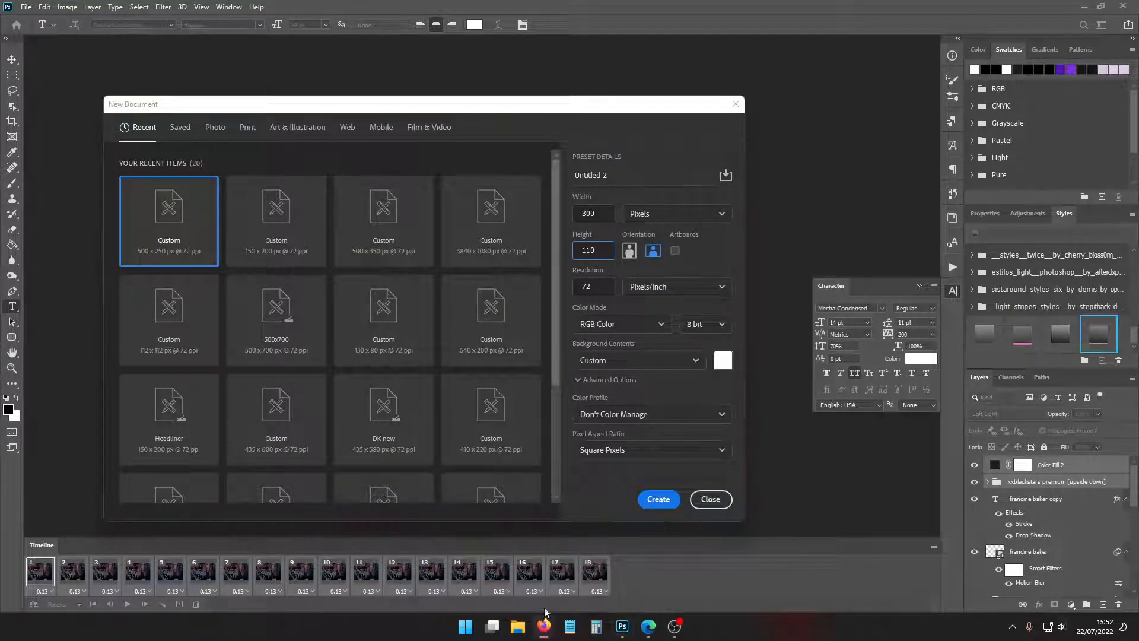
{"action": "left_click", "coordinate": [503, 579]}
{"action": "left_click", "coordinate": [898, 43]}
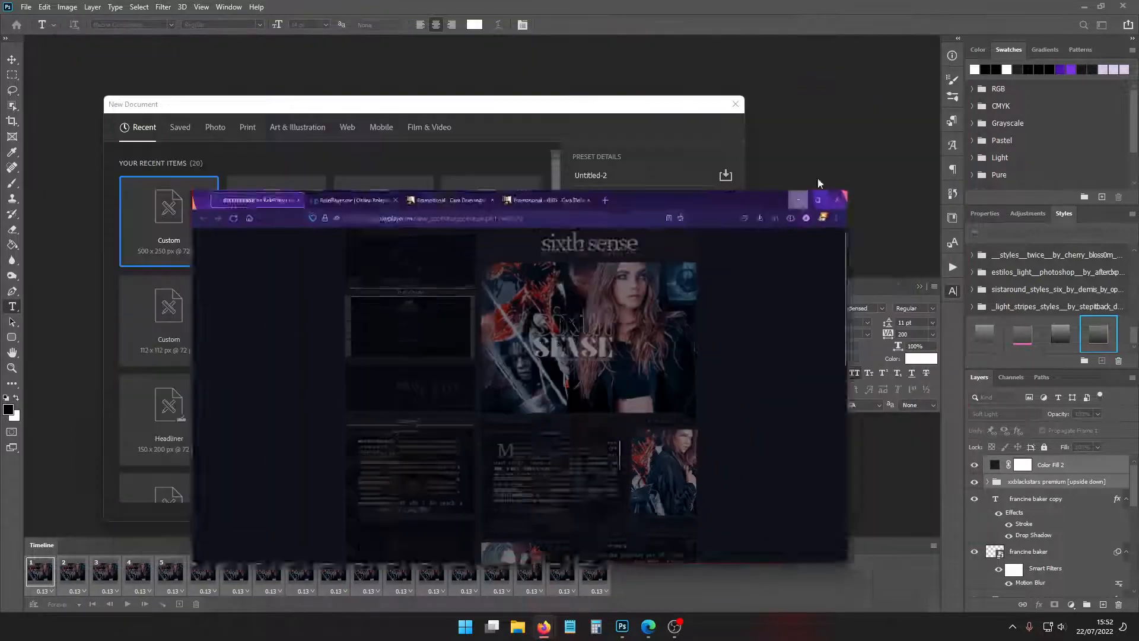
{"action": "left_click", "coordinate": [661, 500]}
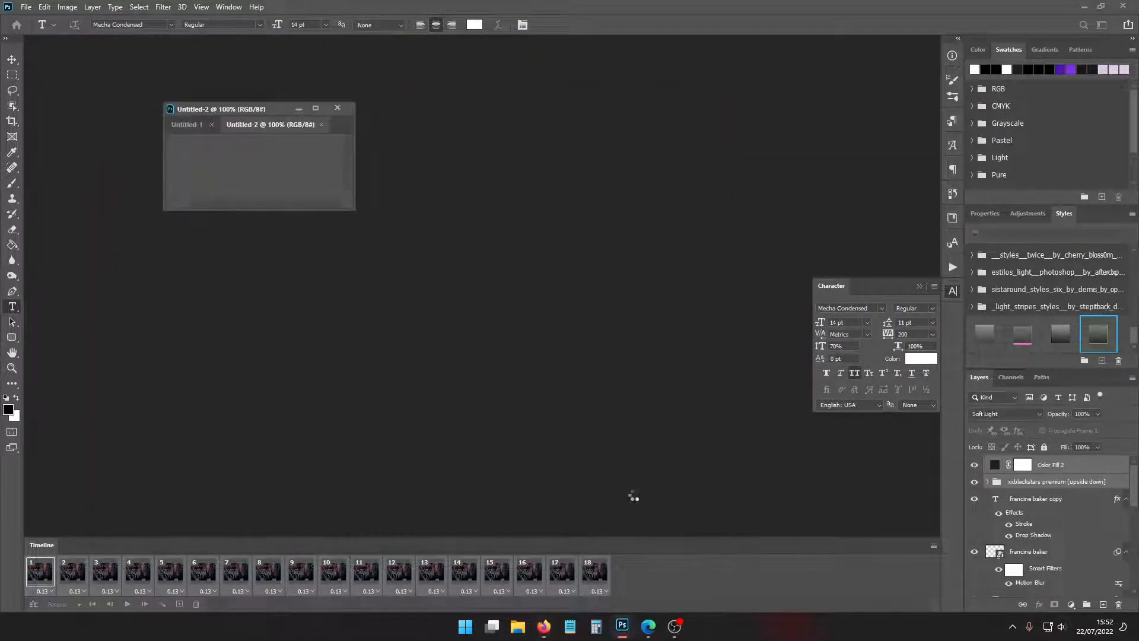
Dock the new document in the main workspace and float the Untitled-1 document beside its blank canvas
{"action": "left_click_drag", "start_coordinate": [246, 112], "coordinate": [333, 43]}
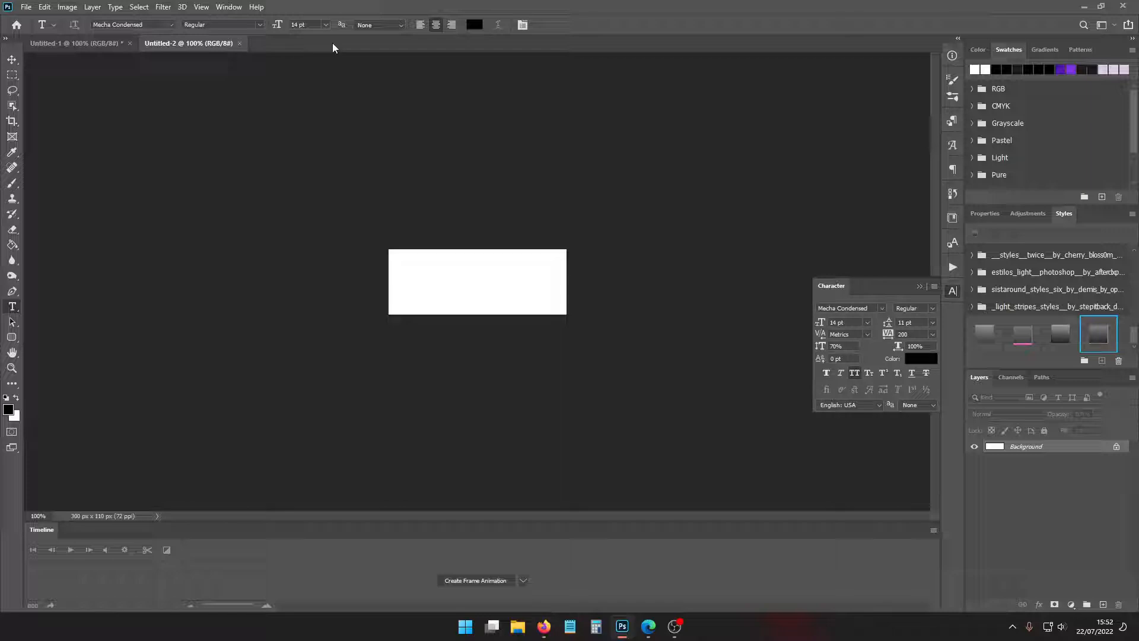
{"action": "left_click", "coordinate": [95, 44]}
{"action": "left_click", "coordinate": [184, 43]}
{"action": "left_click_drag", "start_coordinate": [91, 45], "coordinate": [108, 116]}
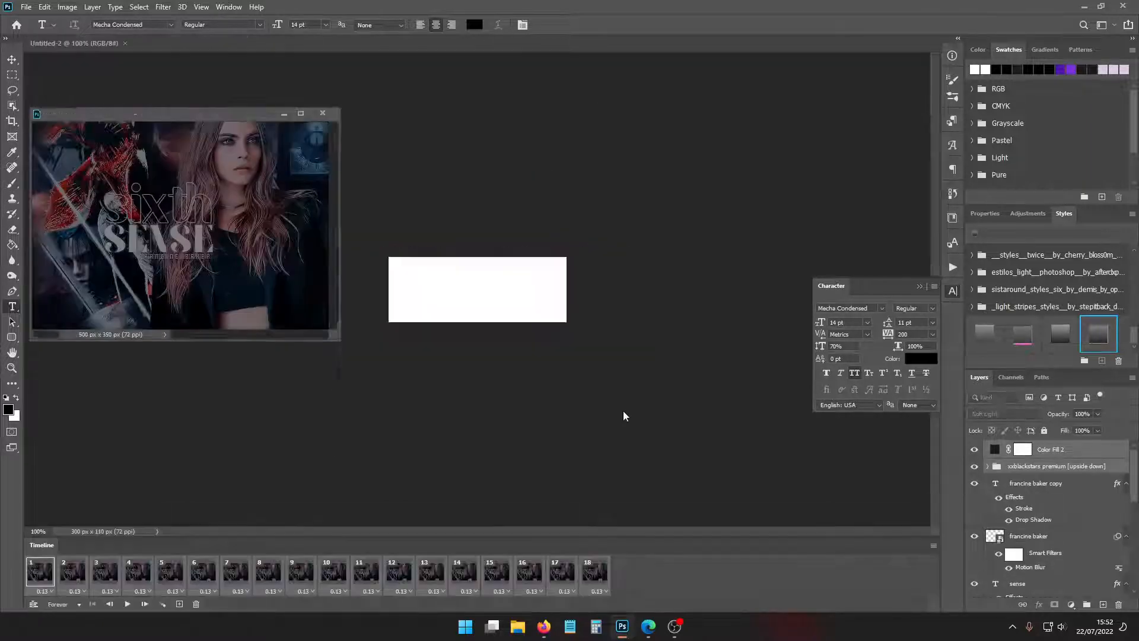
Copy the selected image, psd #63, xxblackstars premium and Color Fill 2 layers from Untitled-1 into Untitled-2, and reposition them on the canvas
{"action": "scroll", "coordinate": [1042, 523], "scroll_direction": "down", "scroll_amount": 5}
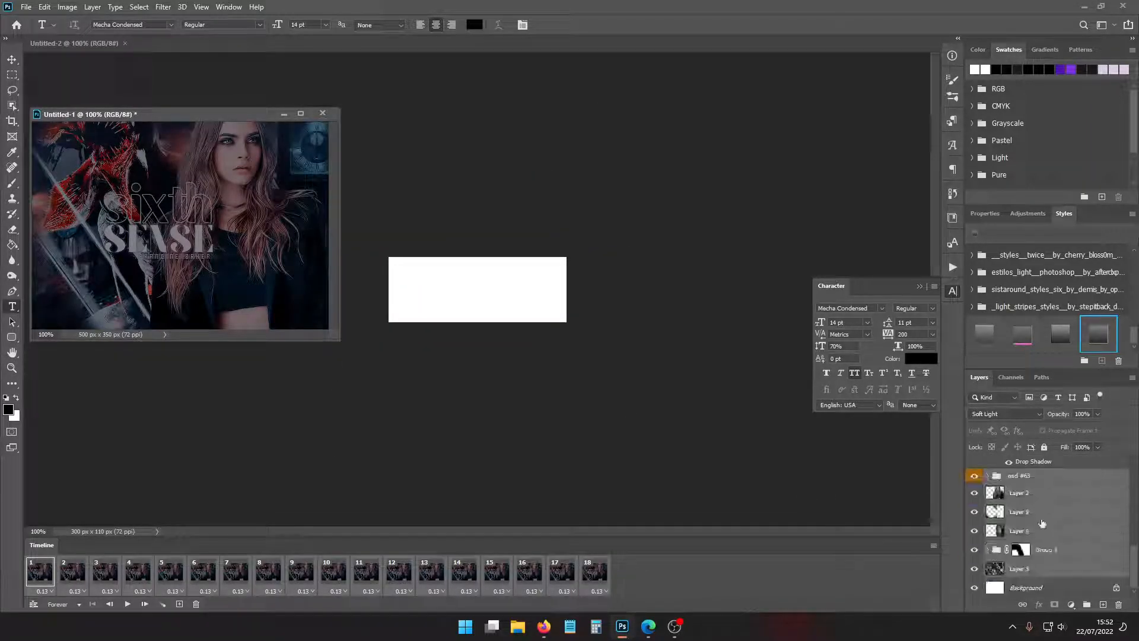
{"action": "left_click_drag", "start_coordinate": [1069, 528], "coordinate": [597, 379]}
{"action": "left_click", "coordinate": [283, 114]}
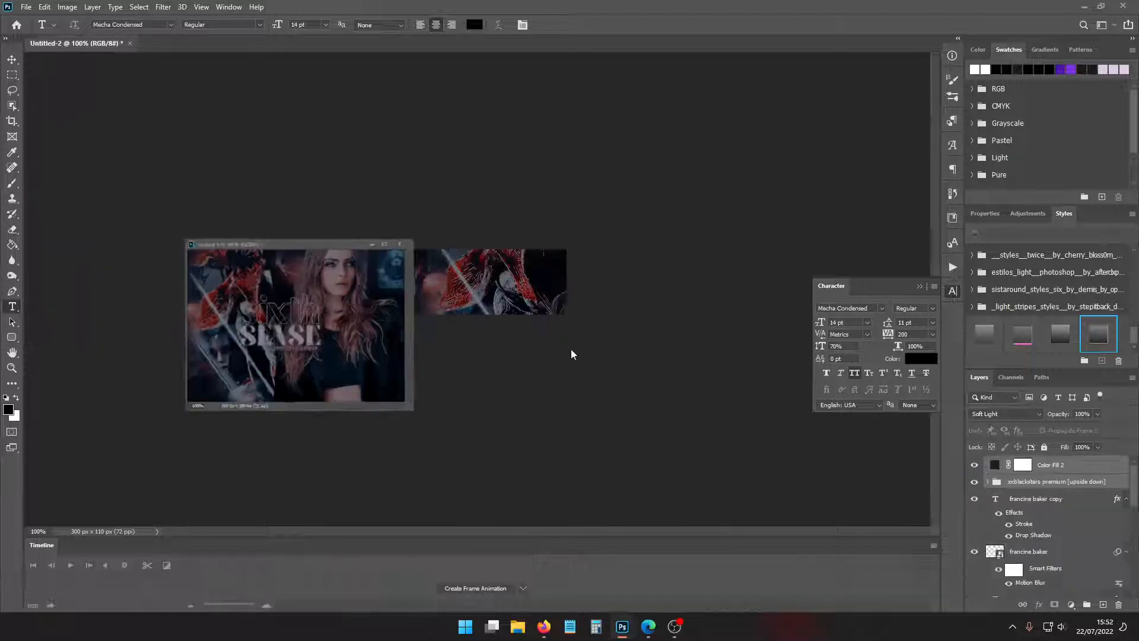
{"action": "left_click_drag", "start_coordinate": [535, 297], "coordinate": [457, 284]}
{"action": "key", "text": "Return"}
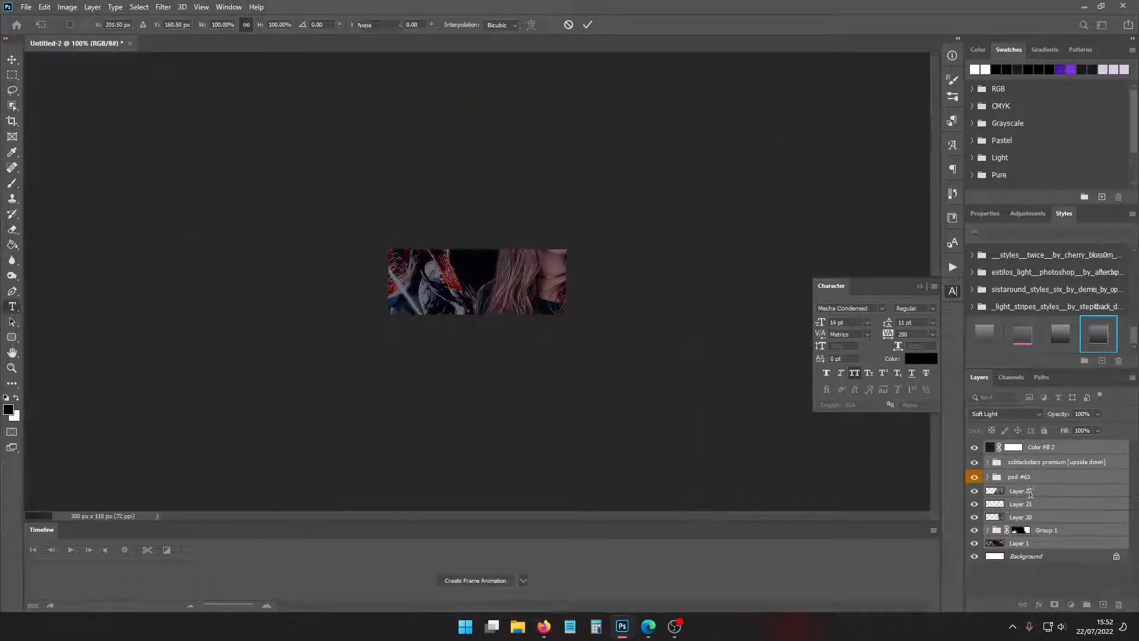
Delete Group 1's layer mask and the group together with its contents
{"action": "left_click", "coordinate": [1025, 530]}
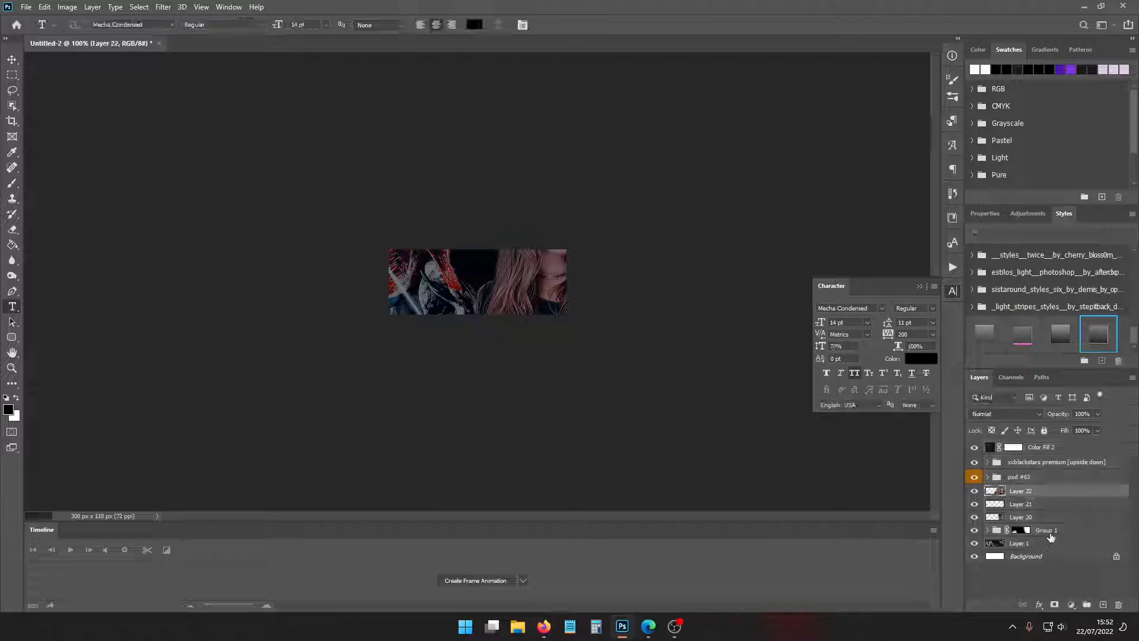
{"action": "left_click", "coordinate": [1119, 605]}
{"action": "left_click", "coordinate": [1116, 604]}
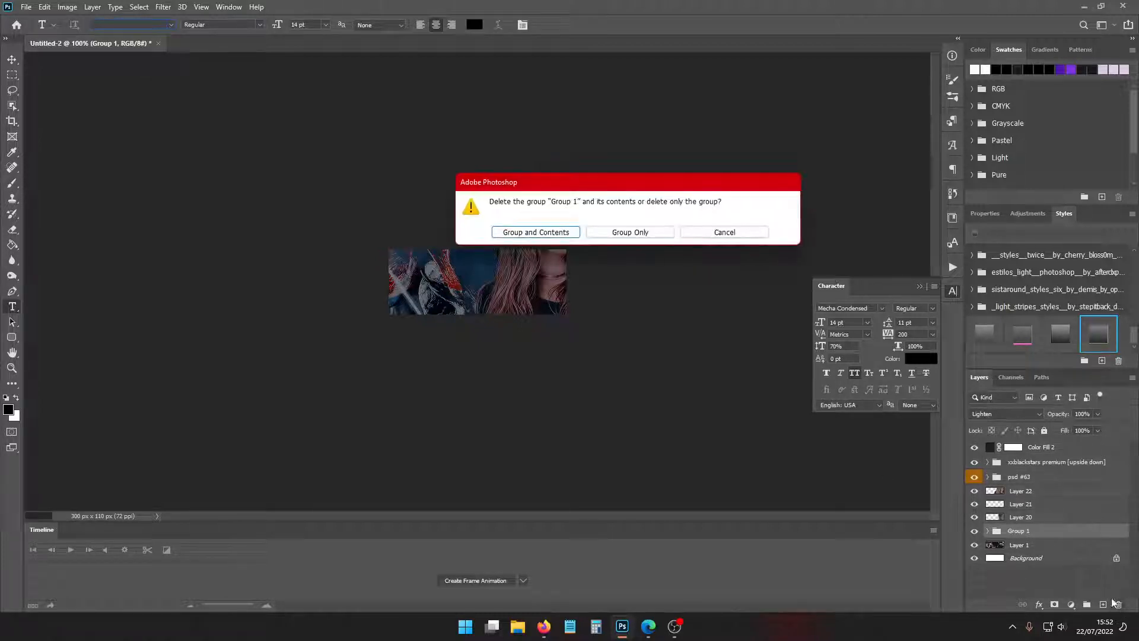
{"action": "left_click", "coordinate": [557, 232]}
Try repositioning Layer 22 with Free Transform, and remove that layer from the document
{"action": "left_click", "coordinate": [1055, 478]}
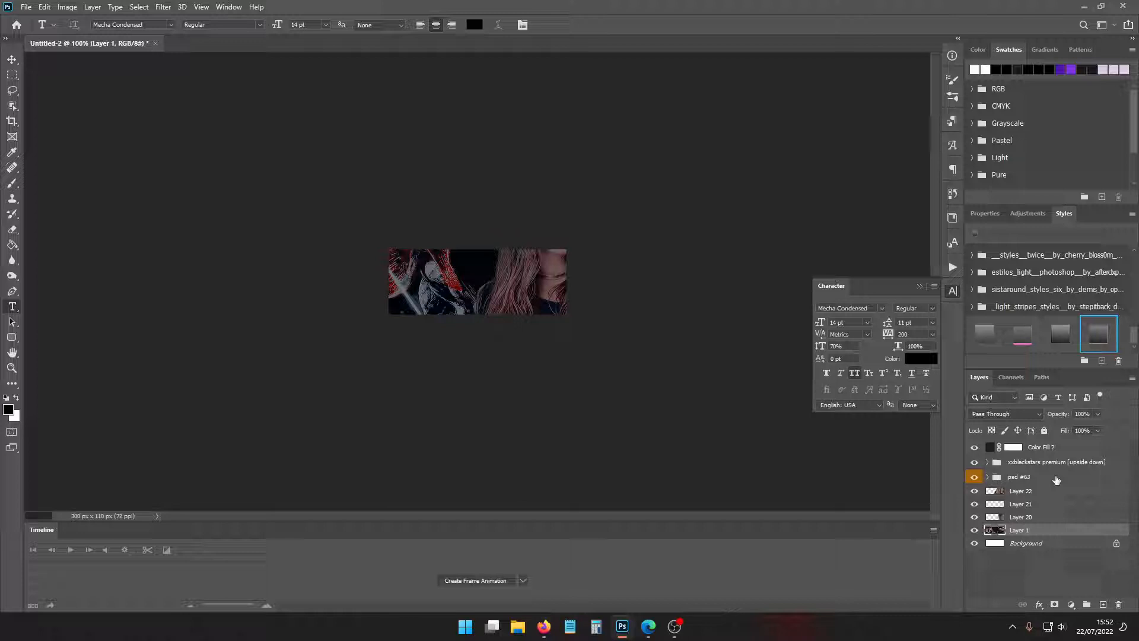
{"action": "left_click", "coordinate": [1002, 492]}
{"action": "key", "text": "ctrl+t"}
{"action": "left_click_drag", "start_coordinate": [520, 285], "coordinate": [463, 322]}
{"action": "key", "text": "t"}
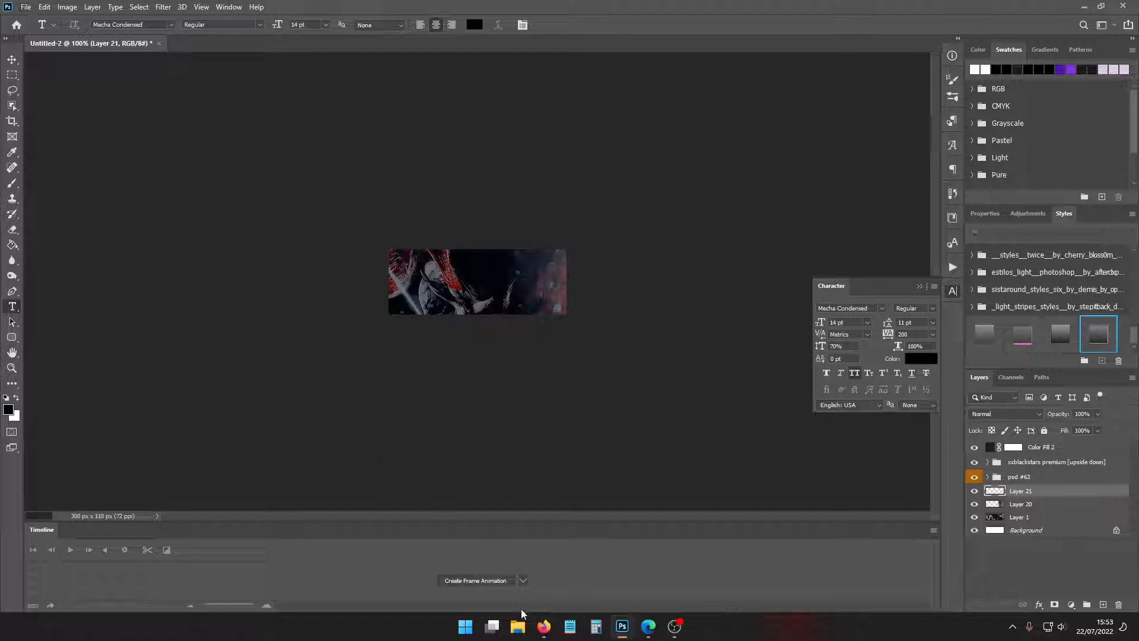
In Firefox, open Promotional photos 0007 and 0006 from the Cara Delevingne gallery in new tabs and return to the Suicide Squad album list
{"action": "mouse_move", "coordinate": [543, 626]}
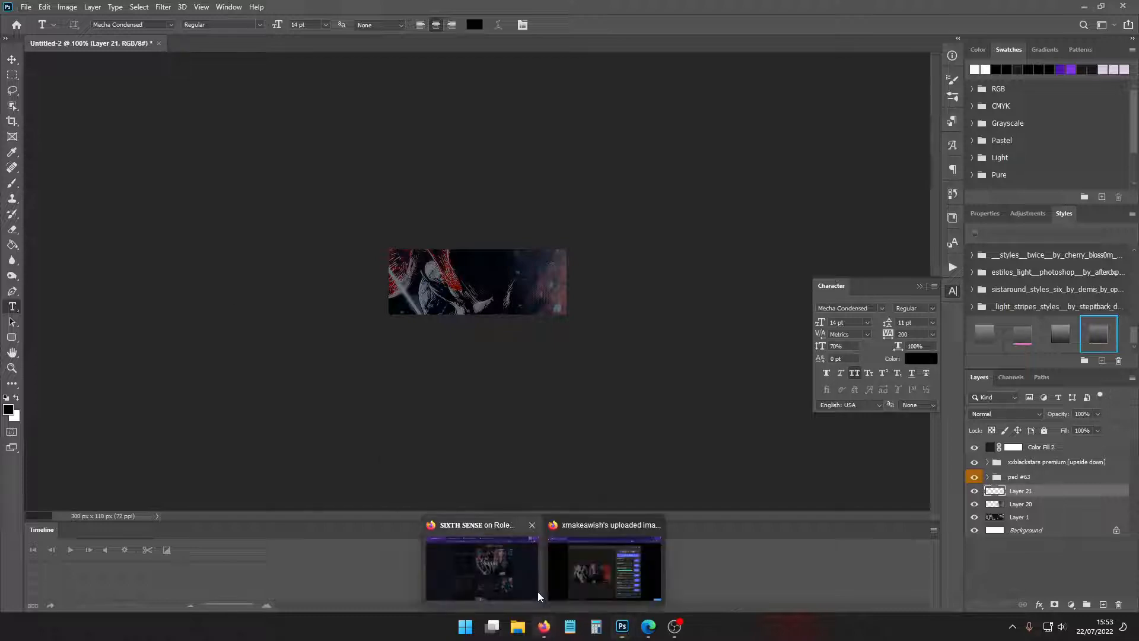
{"action": "left_click", "coordinate": [523, 561]}
{"action": "left_click", "coordinate": [525, 47]}
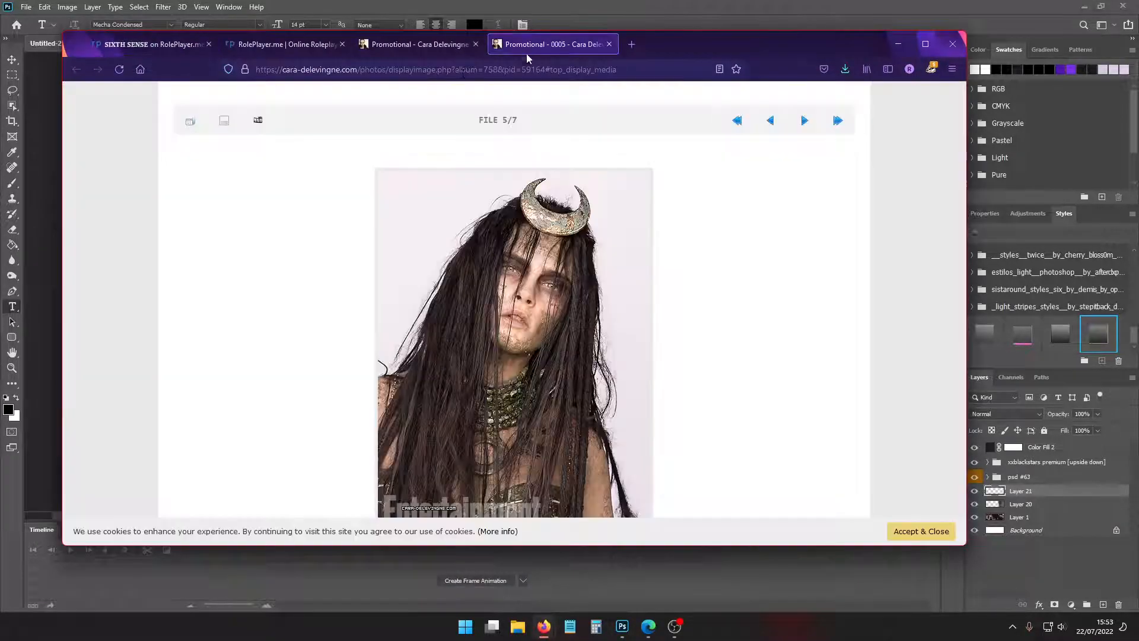
{"action": "left_click", "coordinate": [421, 47]}
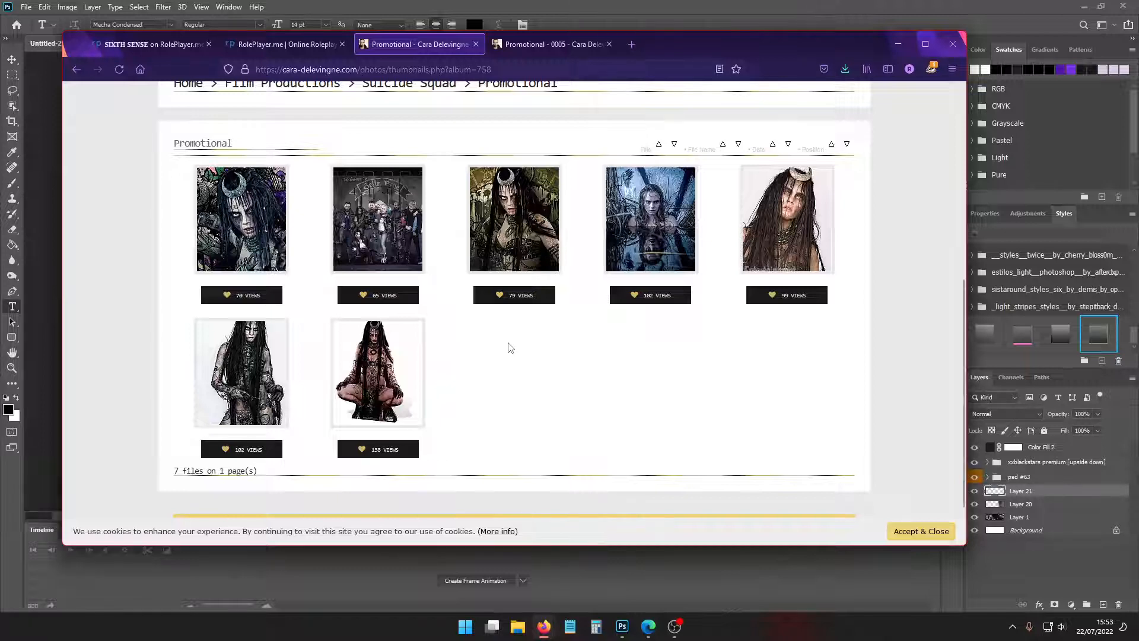
{"action": "right_click", "coordinate": [380, 362]}
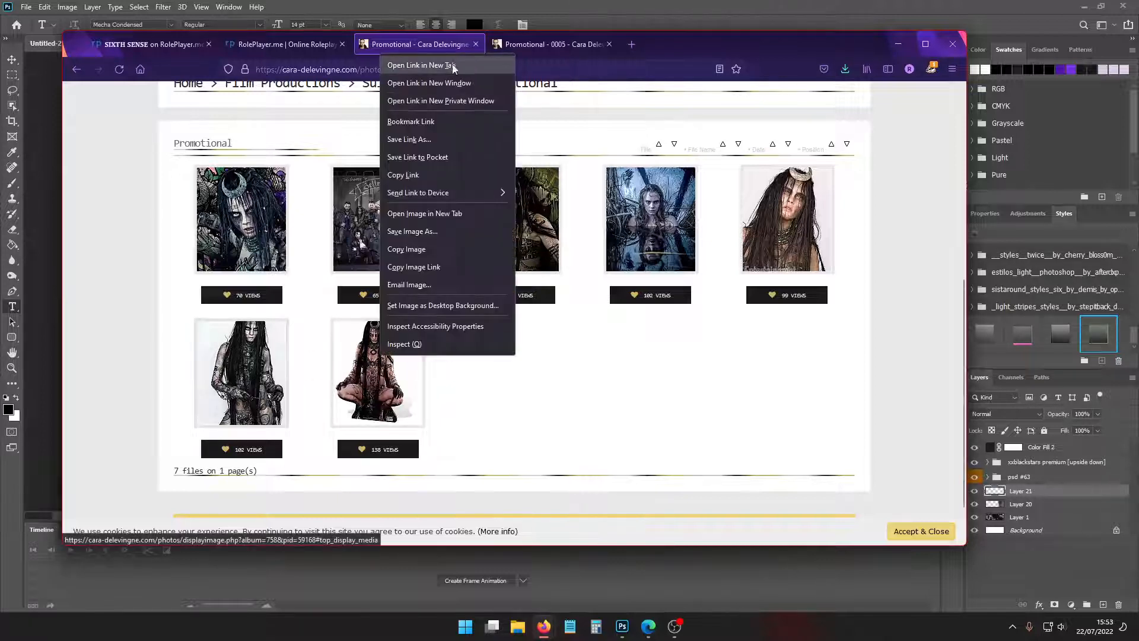
{"action": "left_click", "coordinate": [409, 72]}
{"action": "right_click", "coordinate": [352, 328]}
{"action": "left_click", "coordinate": [314, 349]}
{"action": "key", "text": "alt+Left"}
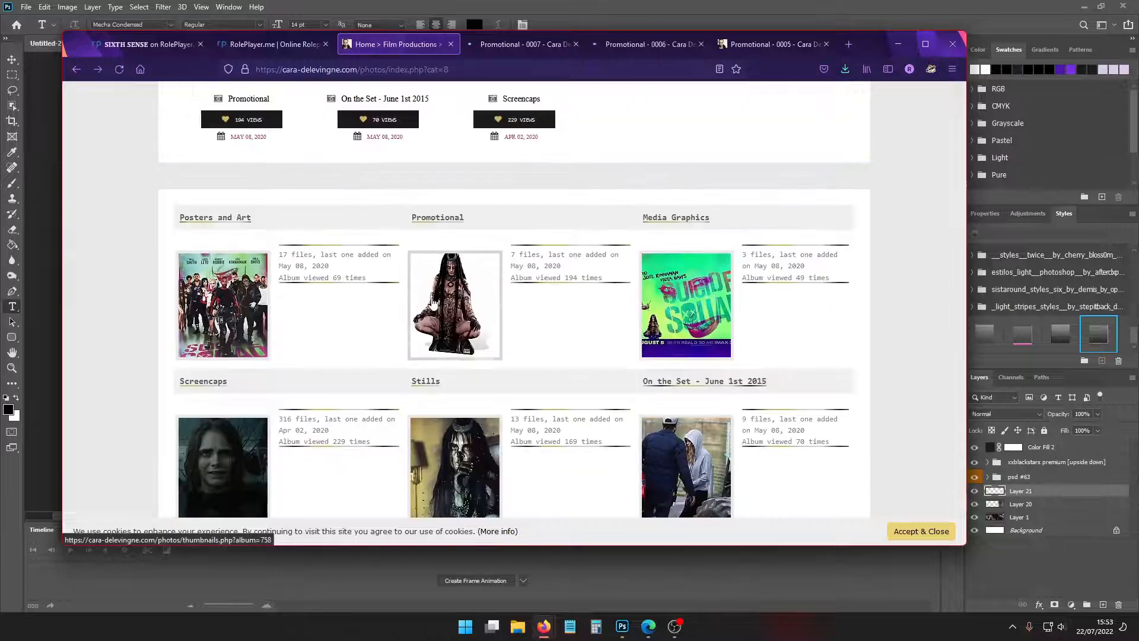
Open Promotional photo 0004 from the Suicide Squad Promotional album in a new tab and return to the album list
{"action": "left_click", "coordinate": [98, 69]}
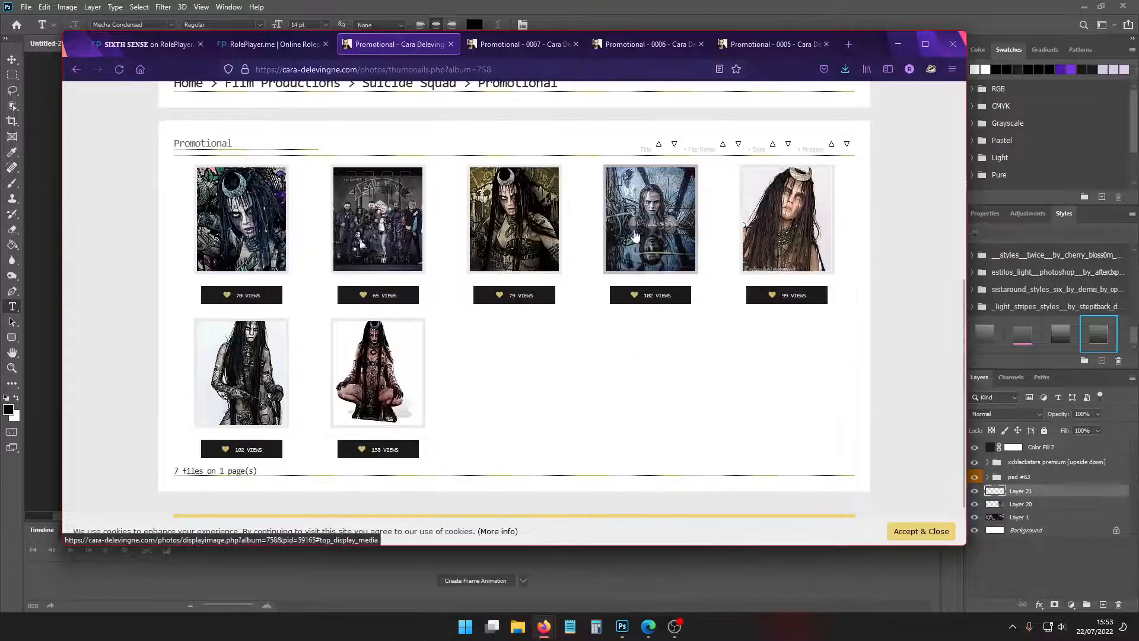
{"action": "right_click", "coordinate": [618, 272]}
{"action": "left_click", "coordinate": [646, 292]}
{"action": "key", "text": "alt+Left"}
{"action": "scroll", "coordinate": [382, 385], "scroll_direction": "down", "scroll_amount": 4}
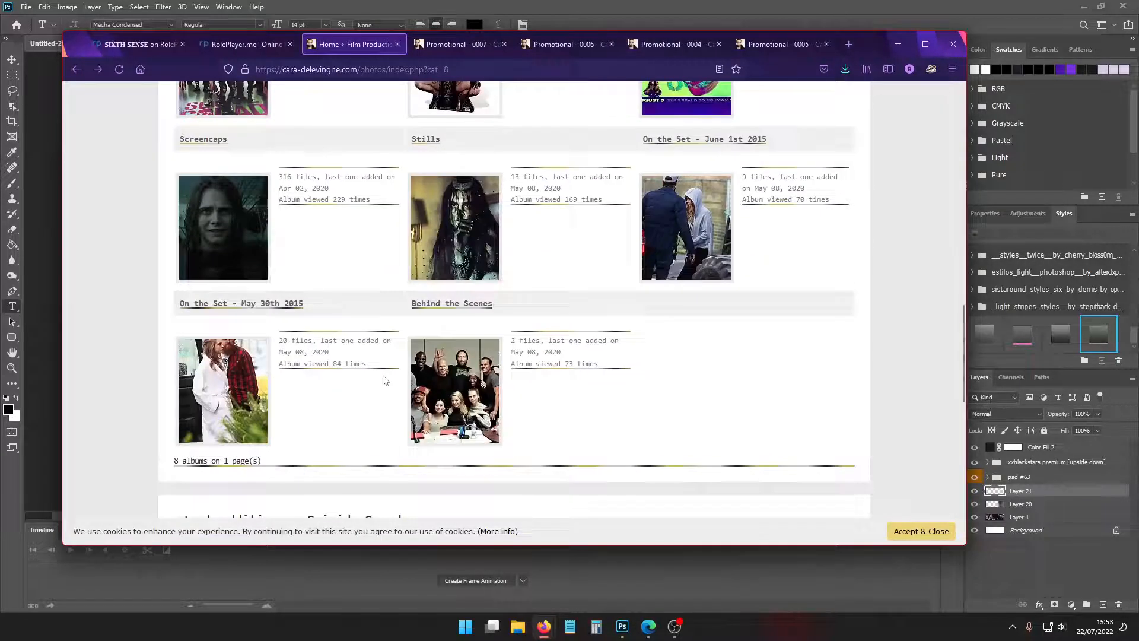
{"action": "scroll", "coordinate": [384, 359], "scroll_direction": "up", "scroll_amount": 1}
Return to the gallery home page and open the Photo Sessions and Portraits category
{"action": "scroll", "coordinate": [473, 299], "scroll_direction": "up", "scroll_amount": 12}
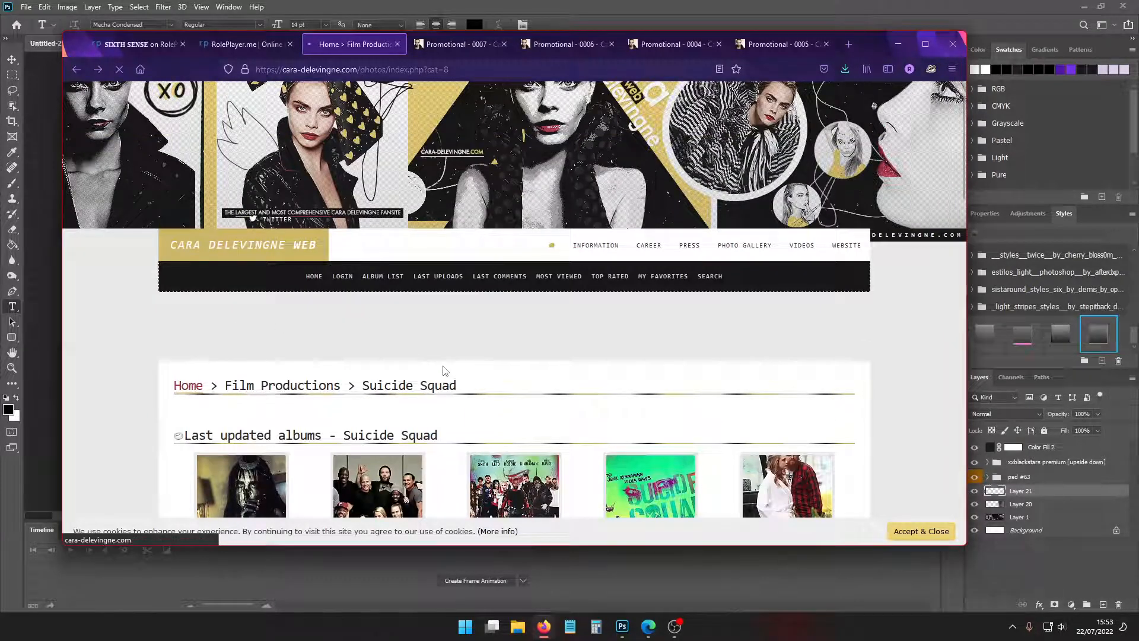
{"action": "scroll", "coordinate": [414, 310], "scroll_direction": "down", "scroll_amount": 9}
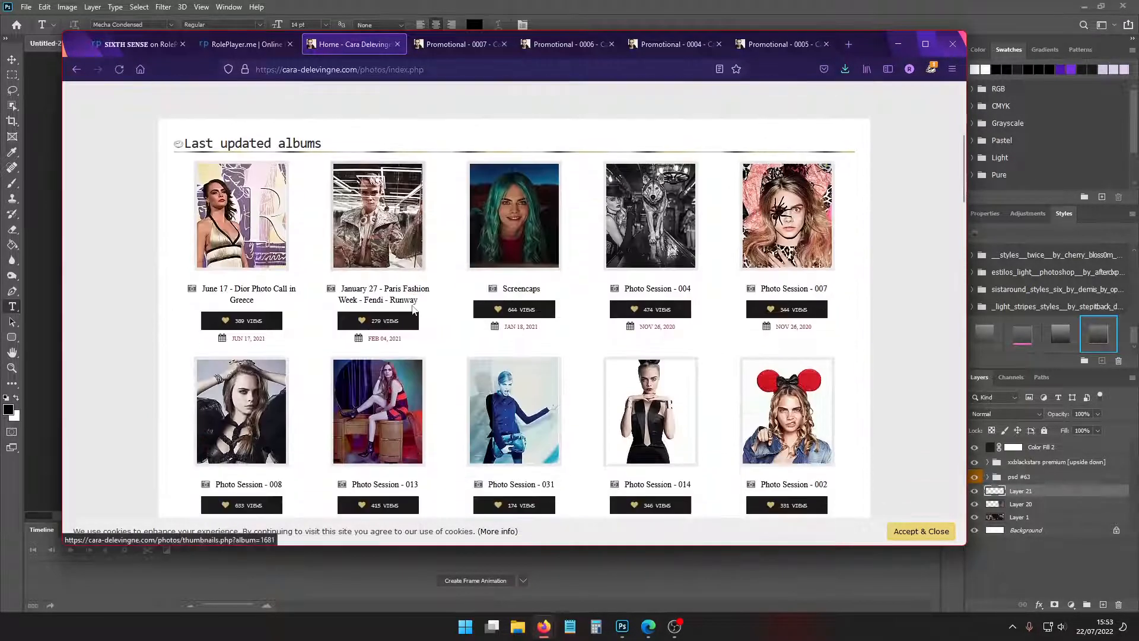
{"action": "scroll", "coordinate": [414, 310], "scroll_direction": "down", "scroll_amount": 4}
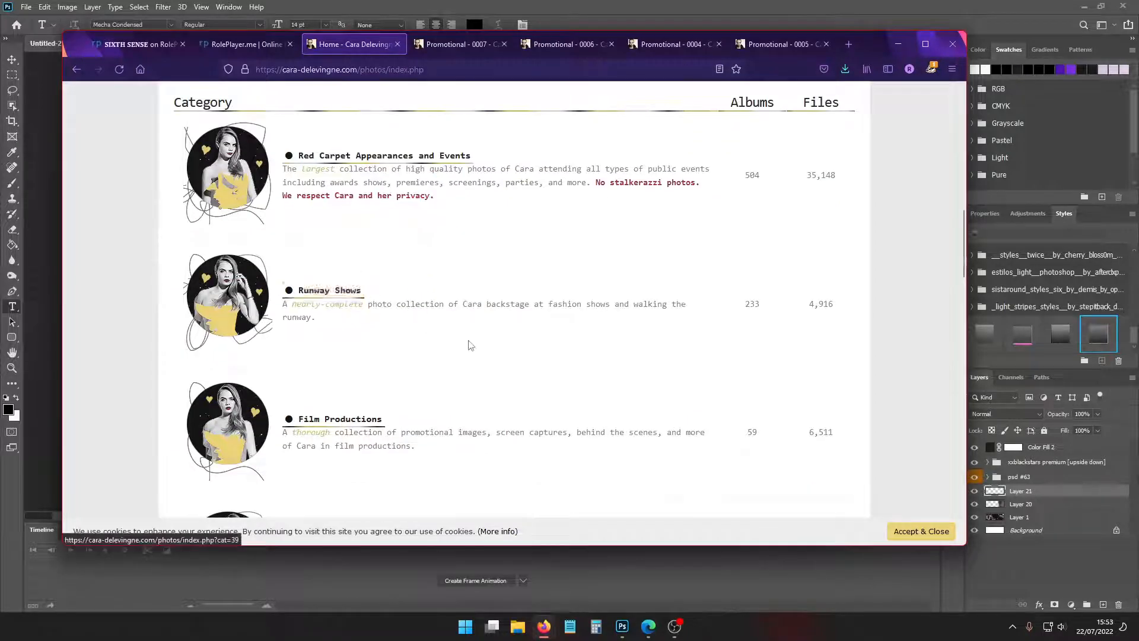
{"action": "scroll", "coordinate": [469, 342], "scroll_direction": "down", "scroll_amount": 3}
{"action": "scroll", "coordinate": [457, 343], "scroll_direction": "down", "scroll_amount": 8}
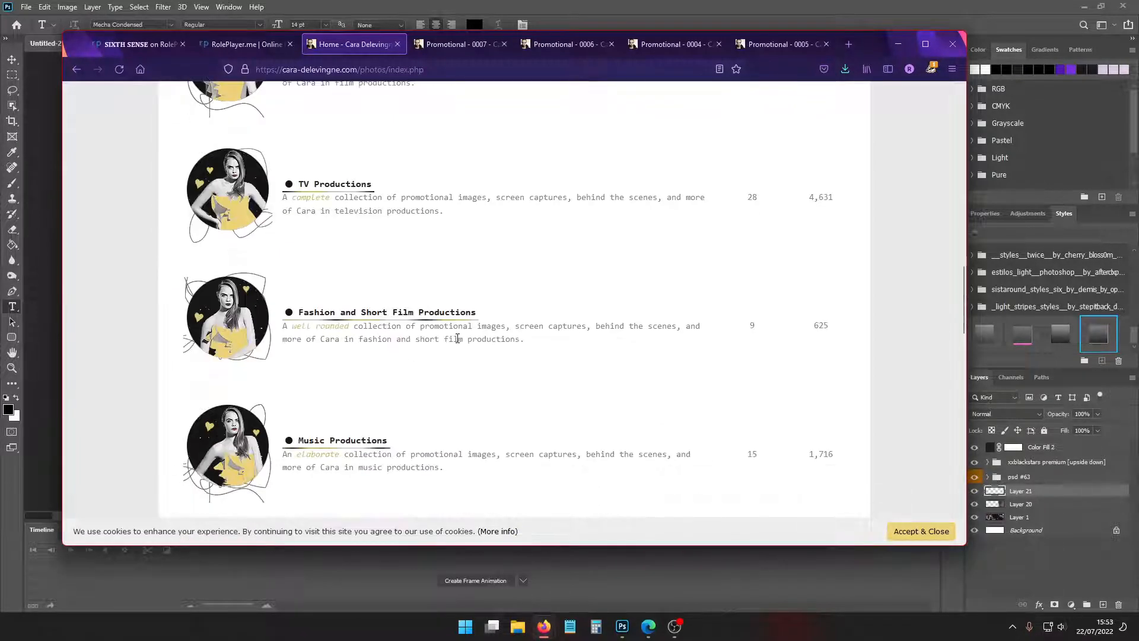
{"action": "scroll", "coordinate": [457, 342], "scroll_direction": "down", "scroll_amount": 2}
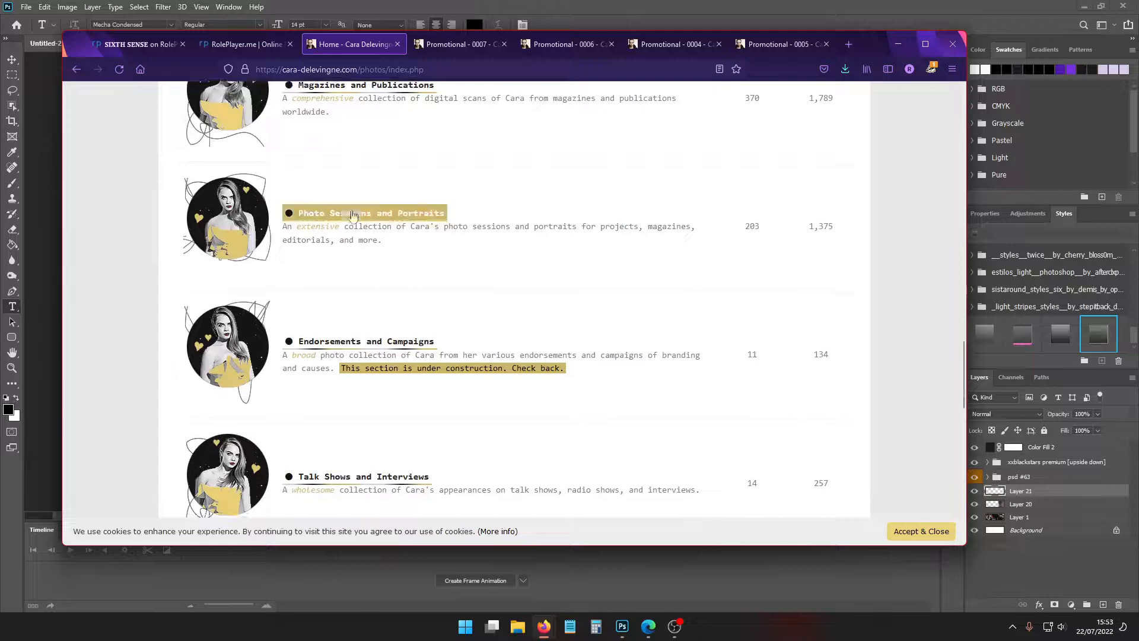
{"action": "left_click", "coordinate": [379, 216]}
View the Promotional 0007 image at full size in a new tab, and close that image and its gallery page
{"action": "left_click", "coordinate": [448, 45]}
{"action": "right_click", "coordinate": [471, 243]}
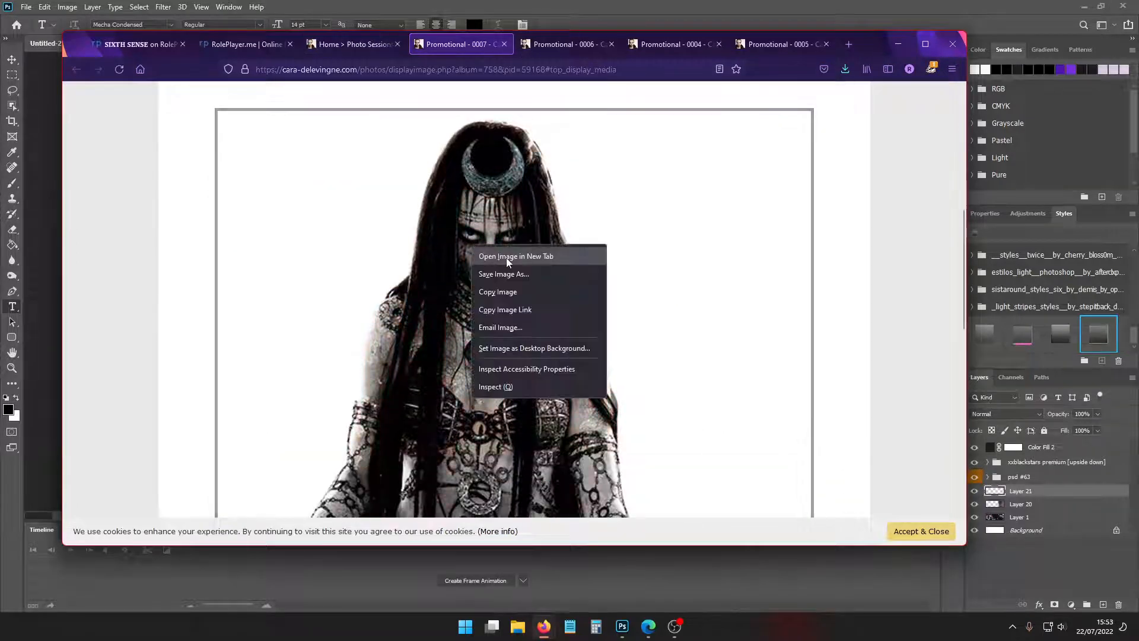
{"action": "left_click", "coordinate": [506, 257]}
{"action": "left_click", "coordinate": [530, 44]}
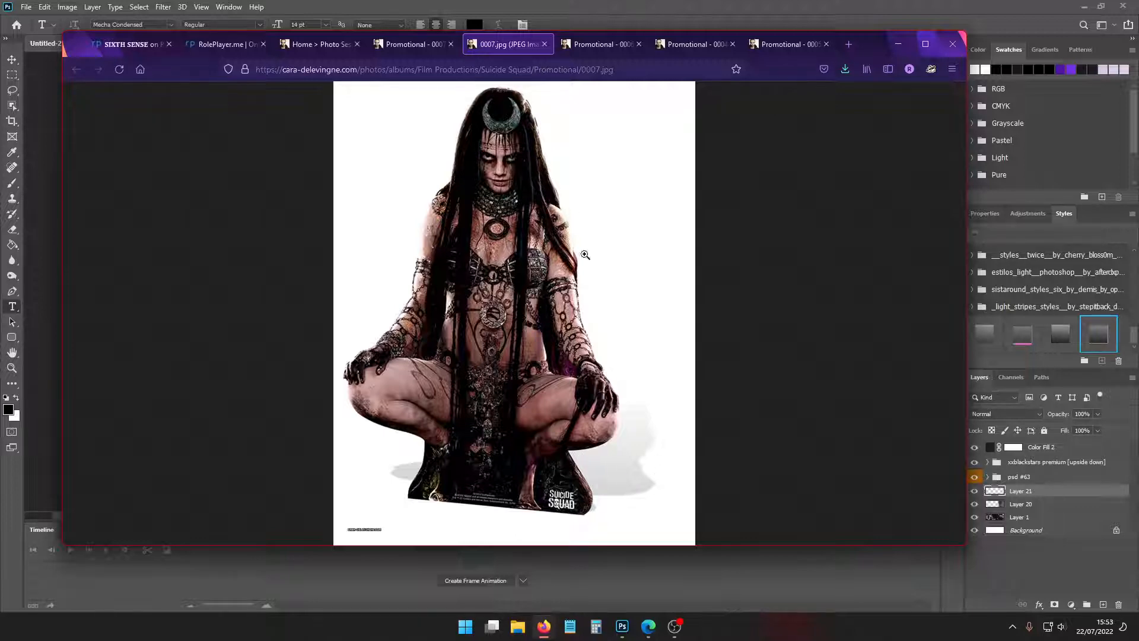
{"action": "left_click", "coordinate": [544, 44]}
{"action": "left_click", "coordinate": [451, 44]}
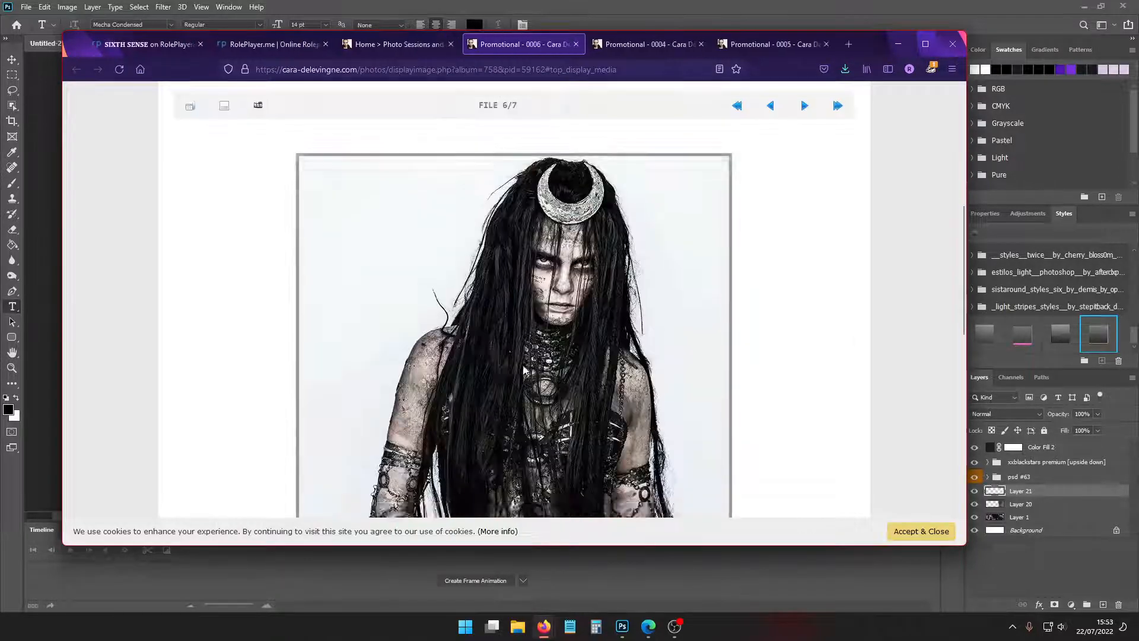
Save the Promotional 0006 image as 0006.jpg in the Editing > RP > fran folder and close its page
{"action": "right_click", "coordinate": [494, 317]}
{"action": "left_click", "coordinate": [528, 339]}
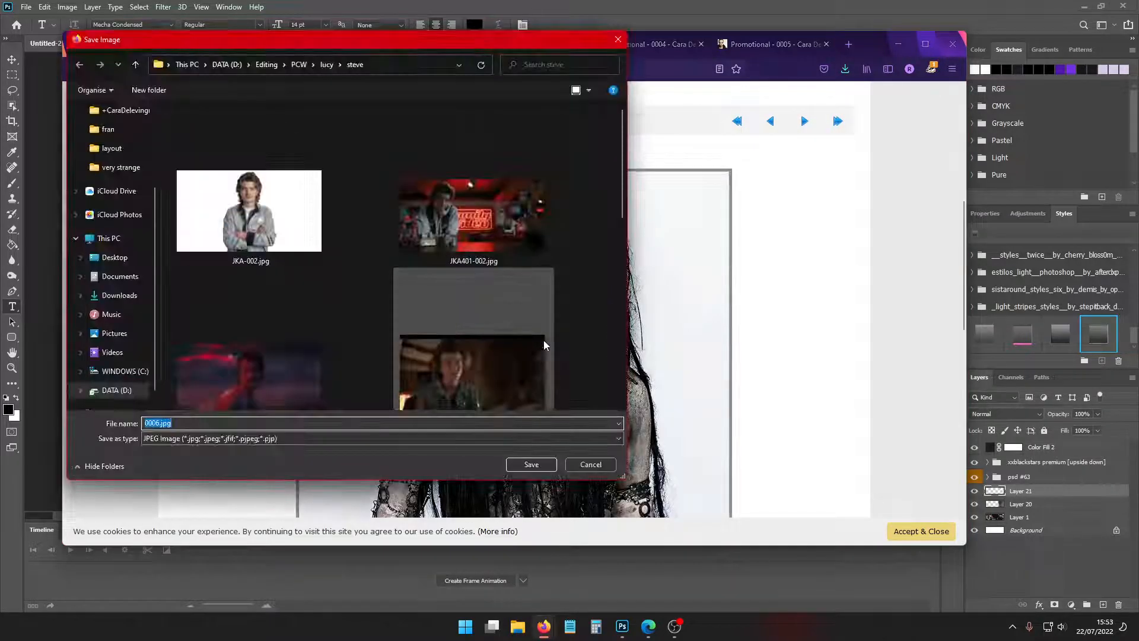
{"action": "left_click", "coordinate": [299, 64]}
{"action": "left_click", "coordinate": [267, 65]}
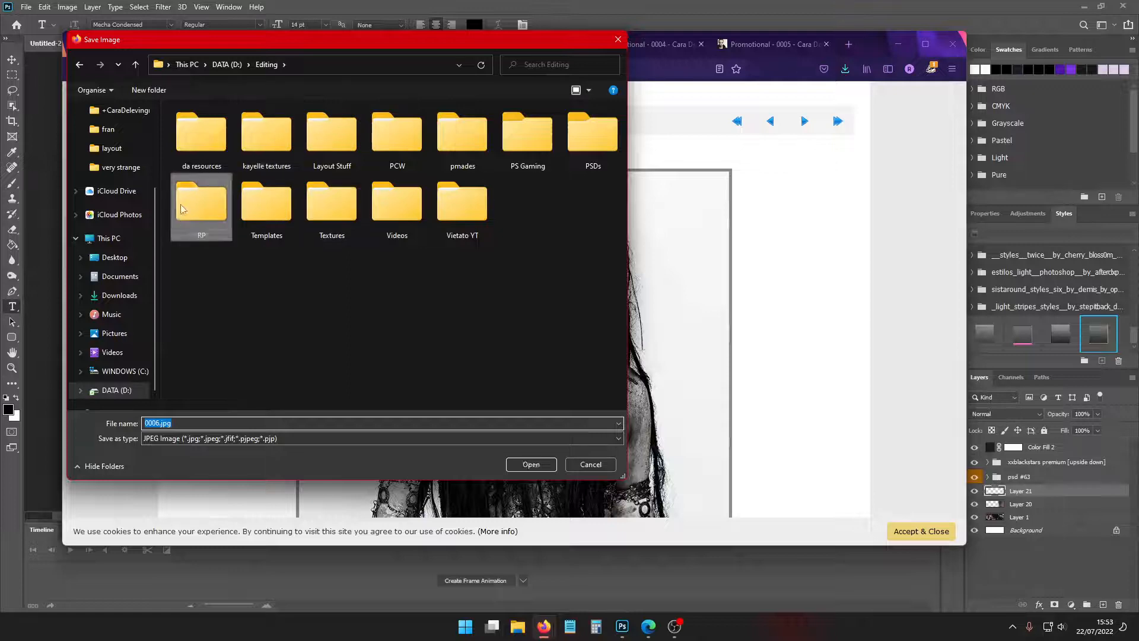
{"action": "double_click", "coordinate": [201, 205]}
{"action": "double_click", "coordinate": [262, 130]}
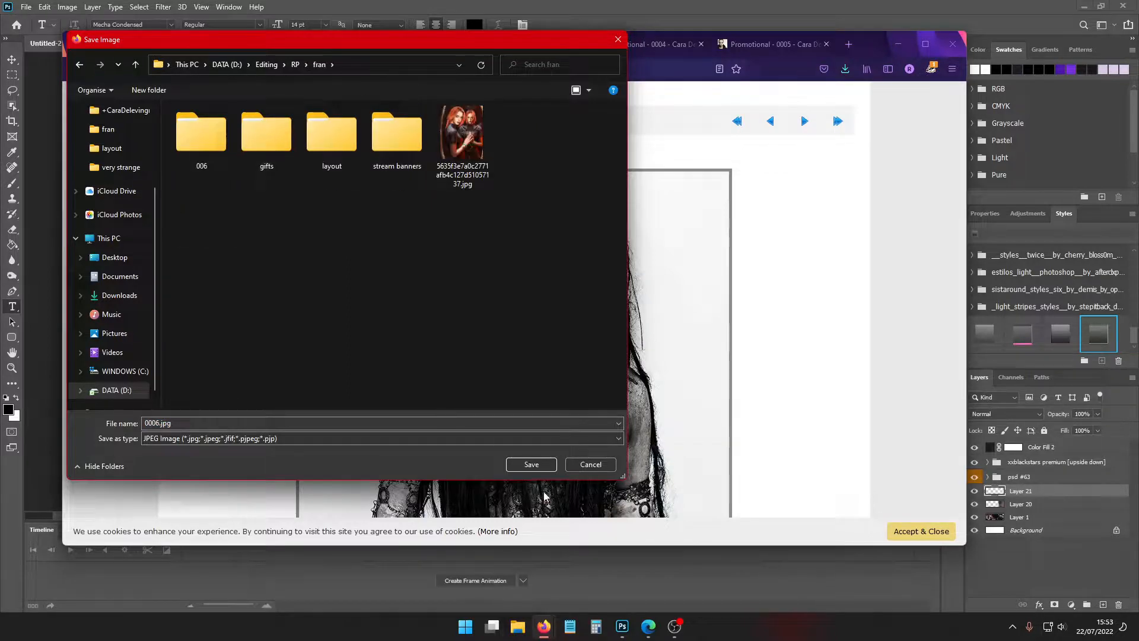
{"action": "left_click", "coordinate": [531, 464]}
{"action": "left_click", "coordinate": [576, 44]}
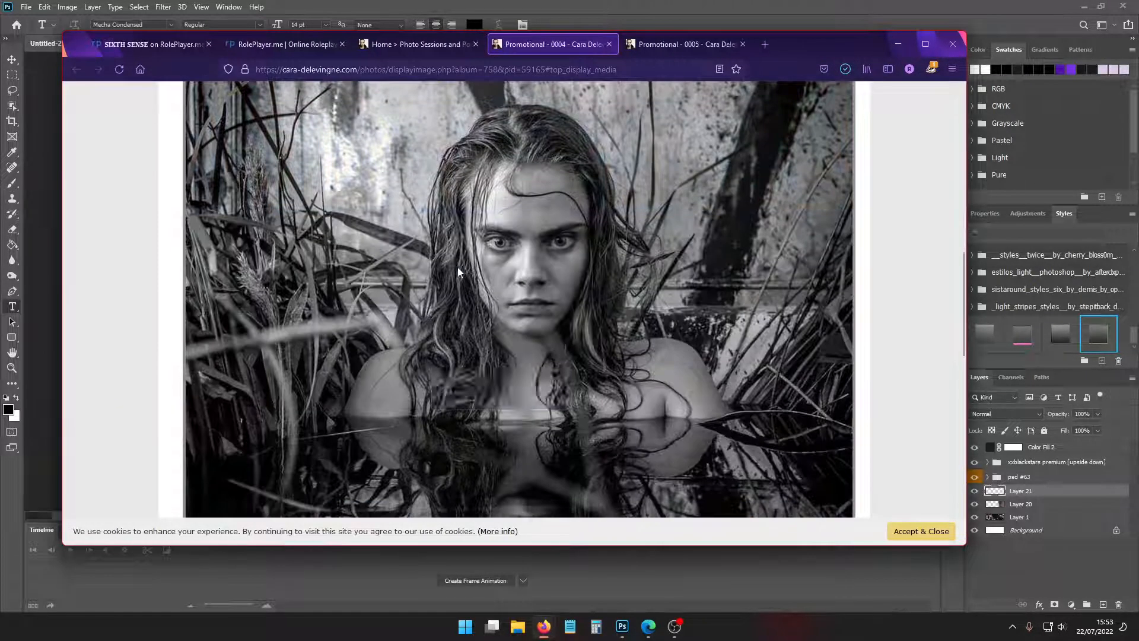
Save the Promotional 0004 image to the same folder, and close the 0004 and 0005 pages
{"action": "right_click", "coordinate": [430, 256]}
{"action": "left_click", "coordinate": [482, 287]}
{"action": "key", "text": "Return"}
{"action": "left_click", "coordinate": [608, 44]}
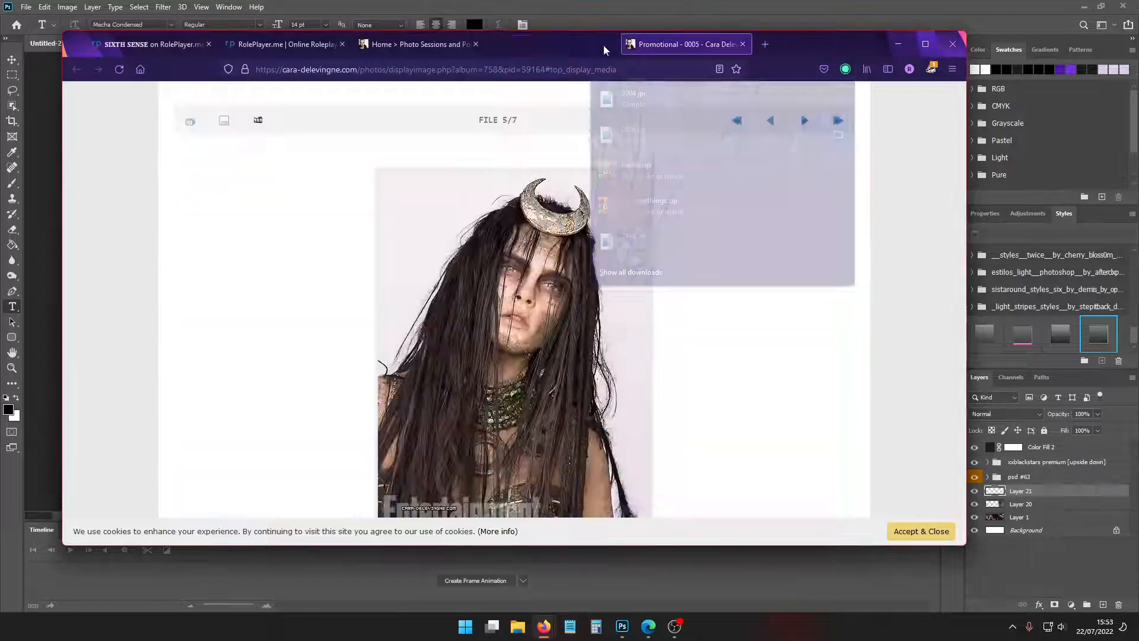
{"action": "left_click", "coordinate": [609, 44]}
Open the 2020, 2019 and 2018 Photo Sessions and Portraits categories in new tabs
{"action": "scroll", "coordinate": [593, 346], "scroll_direction": "down", "scroll_amount": 5}
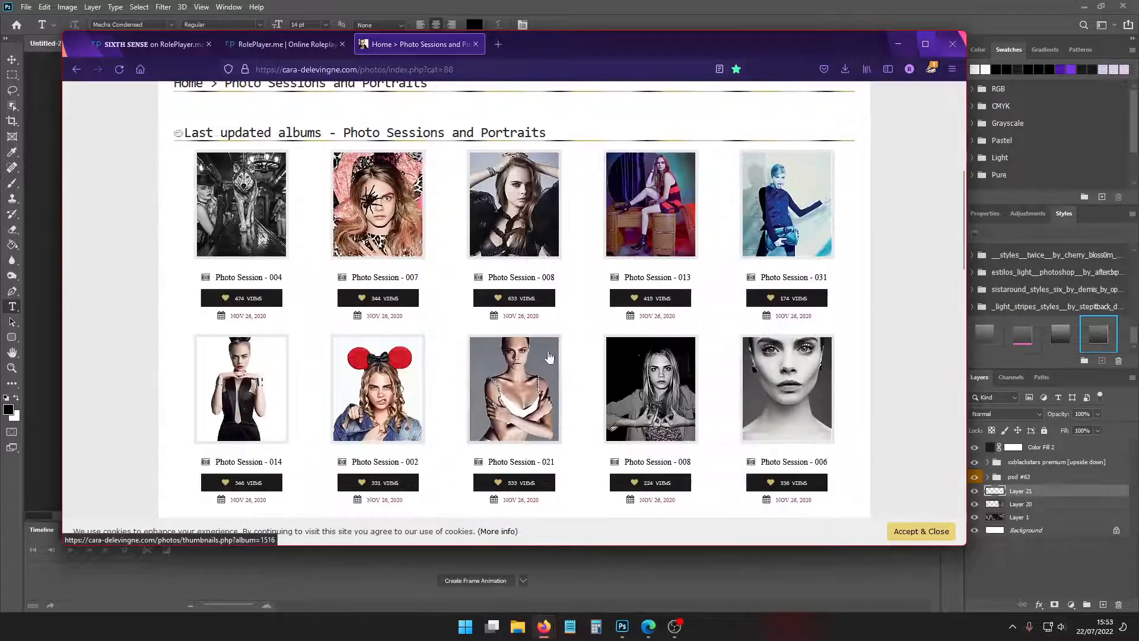
{"action": "scroll", "coordinate": [563, 351], "scroll_direction": "down", "scroll_amount": 2}
{"action": "scroll", "coordinate": [563, 350], "scroll_direction": "down", "scroll_amount": 2}
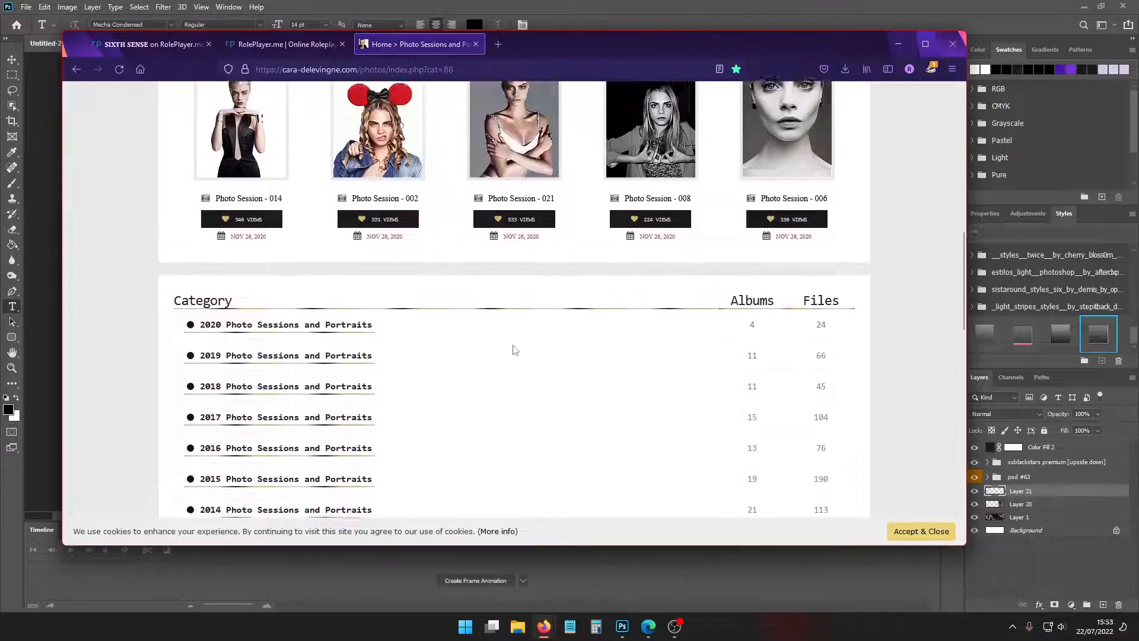
{"action": "scroll", "coordinate": [316, 229], "scroll_direction": "down", "scroll_amount": 2}
{"action": "right_click", "coordinate": [342, 228]}
{"action": "left_click", "coordinate": [352, 238]}
{"action": "right_click", "coordinate": [325, 246]}
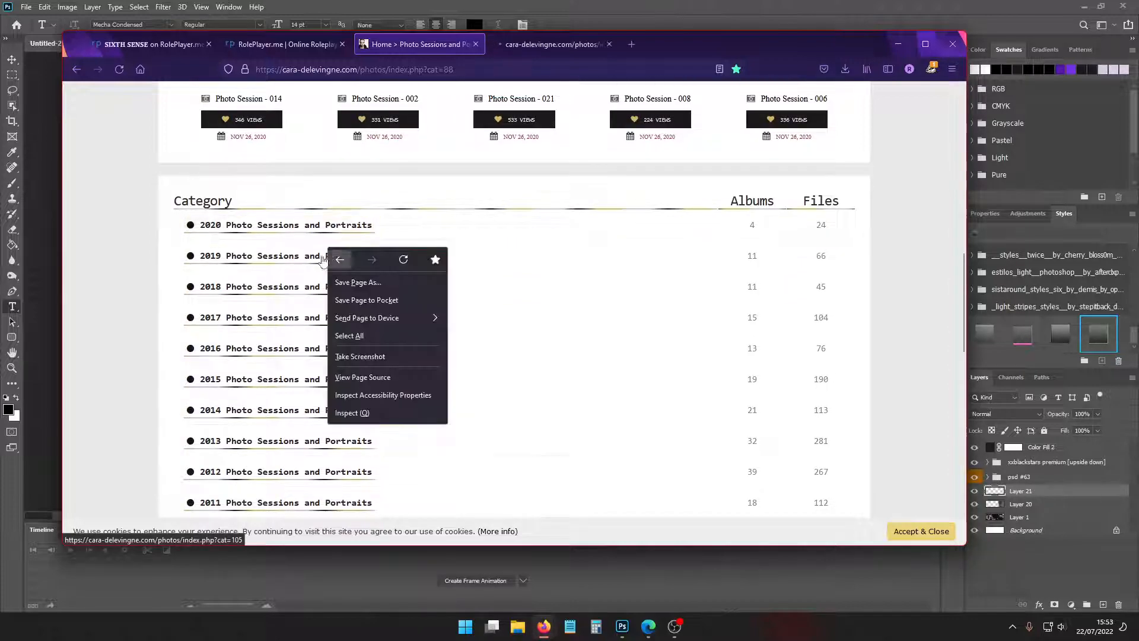
{"action": "right_click", "coordinate": [307, 256]}
{"action": "left_click", "coordinate": [324, 266]}
{"action": "right_click", "coordinate": [331, 282]}
{"action": "left_click", "coordinate": [344, 292]}
Browse the albums and last additions of the 2020 Photo Sessions and Portraits page, and close it
{"action": "key", "text": "ctrl+Tab"}
{"action": "scroll", "coordinate": [337, 279], "scroll_direction": "down", "scroll_amount": 12}
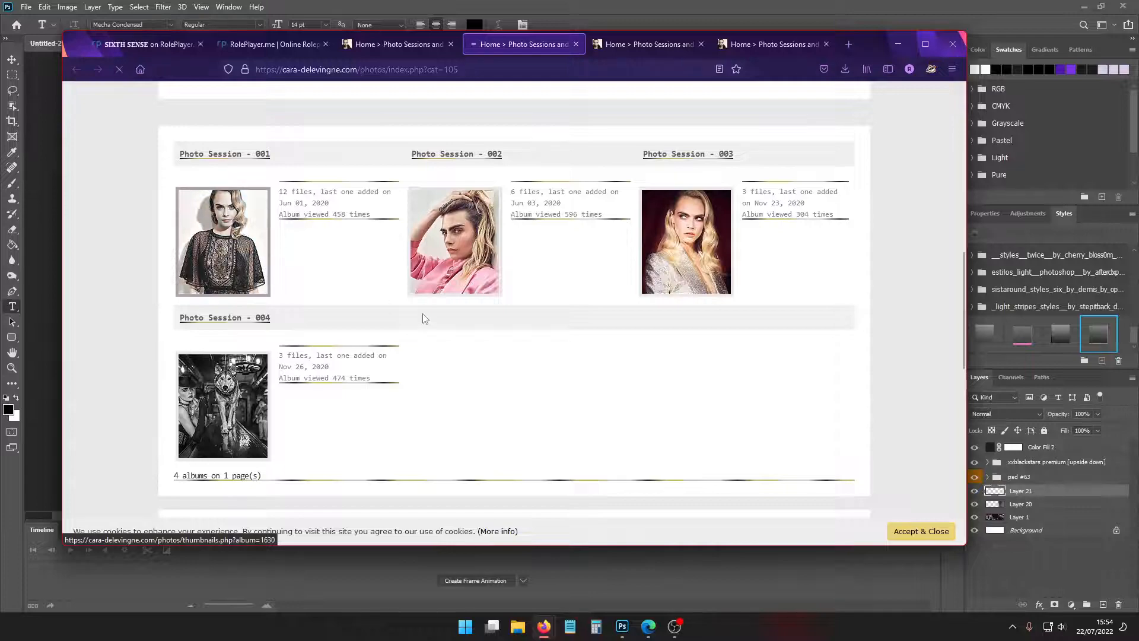
{"action": "scroll", "coordinate": [442, 323], "scroll_direction": "down", "scroll_amount": 8}
{"action": "key", "text": "alt+Left"}
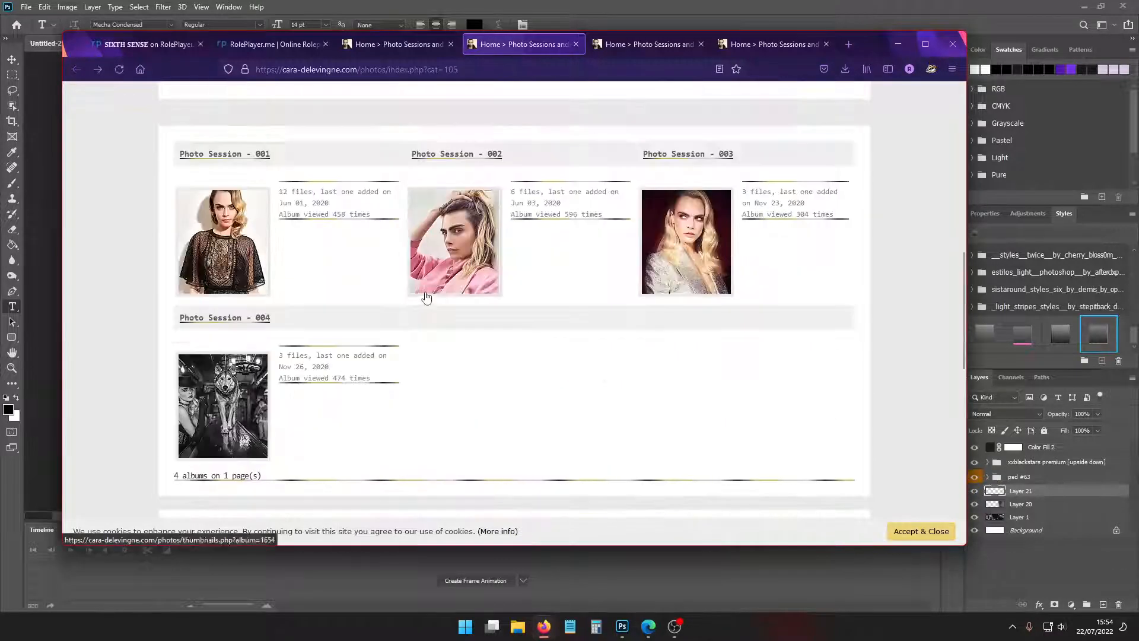
{"action": "scroll", "coordinate": [427, 302], "scroll_direction": "down", "scroll_amount": 8}
{"action": "scroll", "coordinate": [450, 315], "scroll_direction": "down", "scroll_amount": 2}
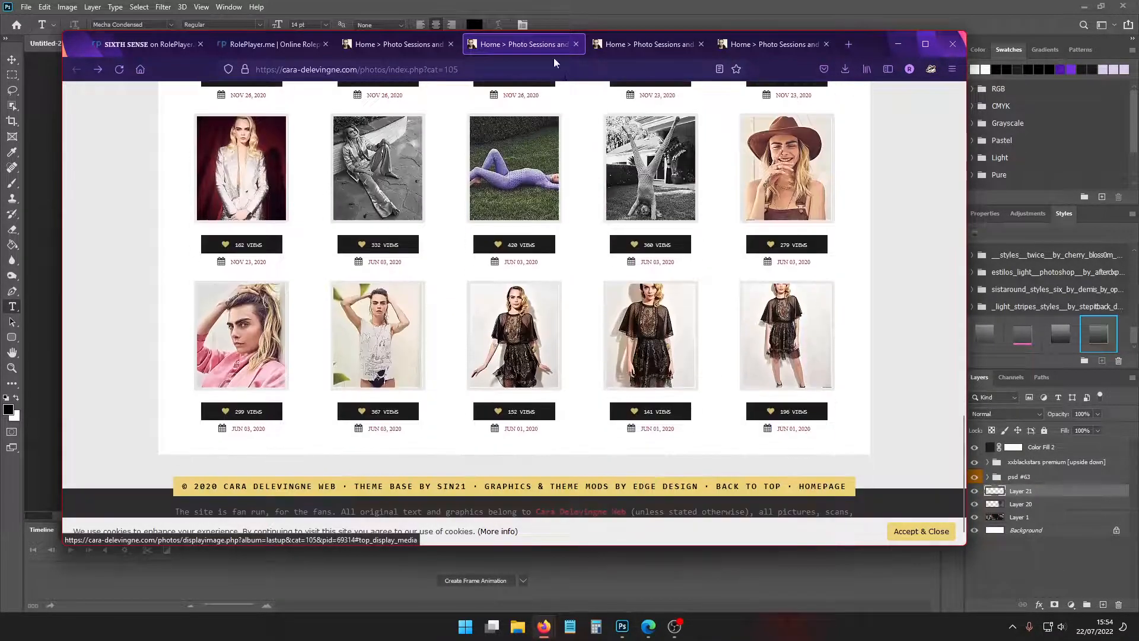
{"action": "left_click", "coordinate": [576, 44]}
Open Photo Session - 010 from the 2019 category in a new tab, examine its thumbnails and close it
{"action": "scroll", "coordinate": [532, 281], "scroll_direction": "down", "scroll_amount": 5}
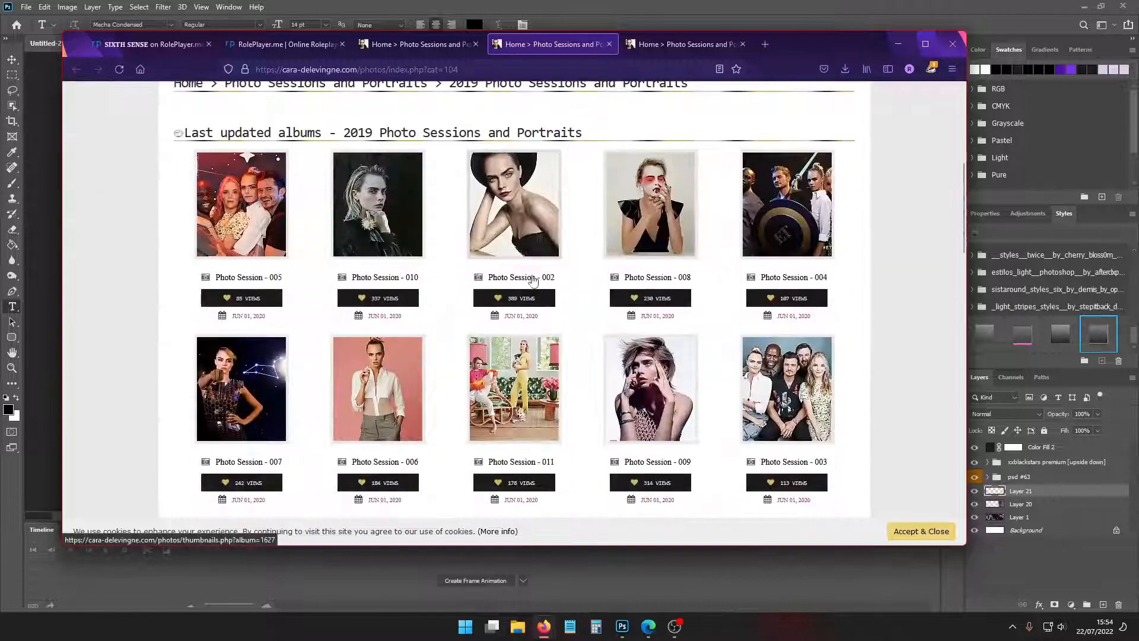
{"action": "middle_click", "coordinate": [378, 205]}
{"action": "scroll", "coordinate": [415, 237], "scroll_direction": "down", "scroll_amount": 6}
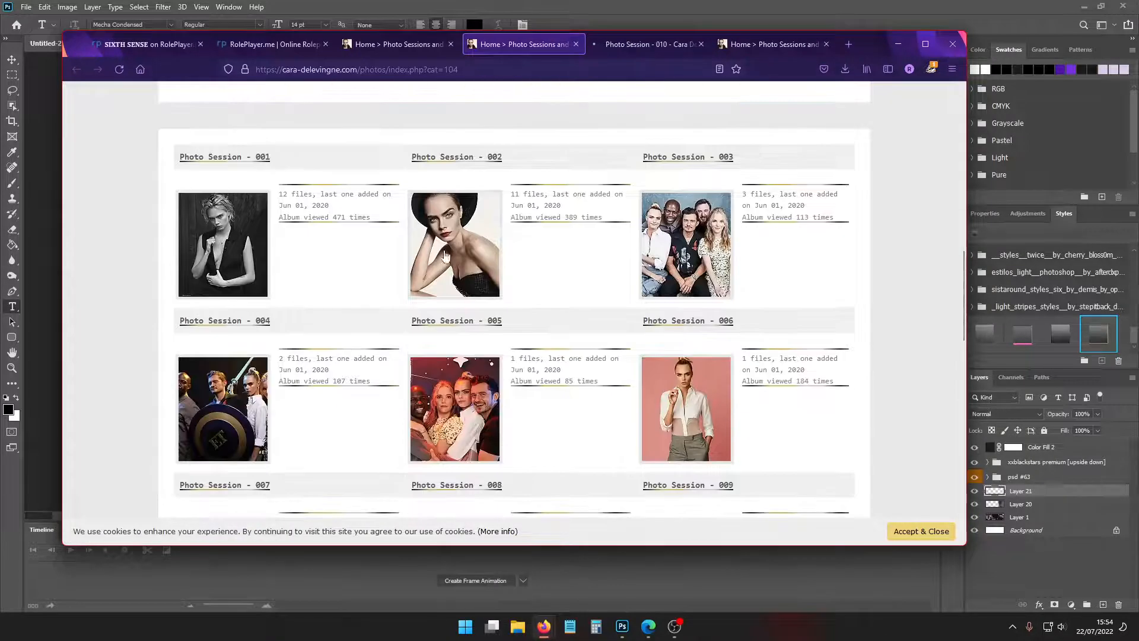
{"action": "left_click", "coordinate": [646, 45]}
{"action": "scroll", "coordinate": [652, 255], "scroll_direction": "down", "scroll_amount": 10}
{"action": "scroll", "coordinate": [653, 255], "scroll_direction": "up", "scroll_amount": 5}
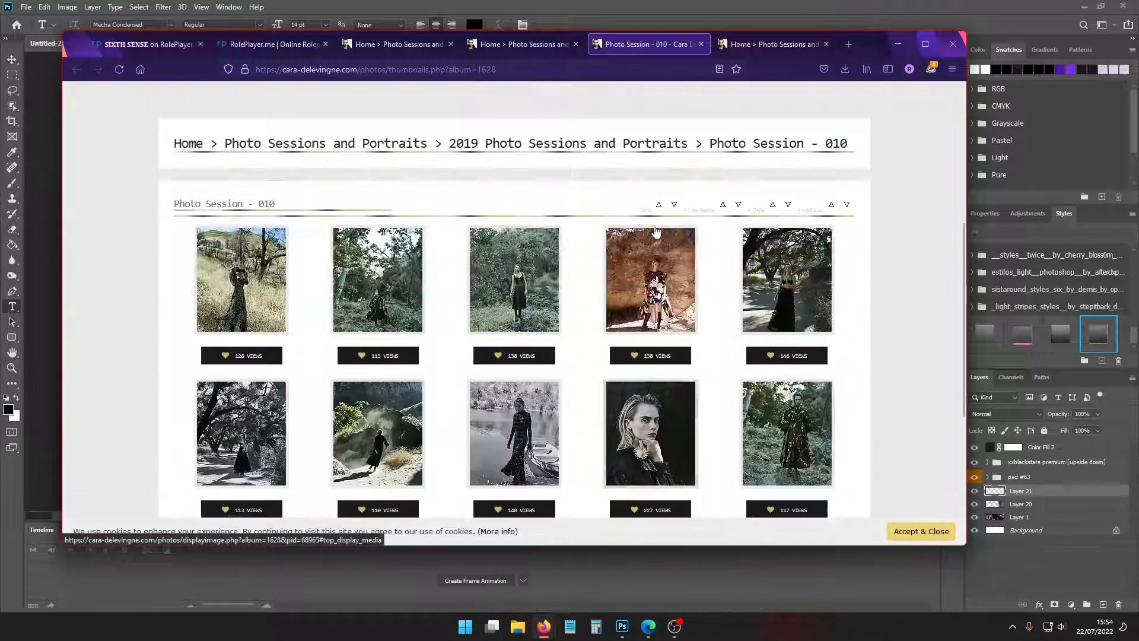
{"action": "scroll", "coordinate": [675, 310], "scroll_direction": "down", "scroll_amount": 2}
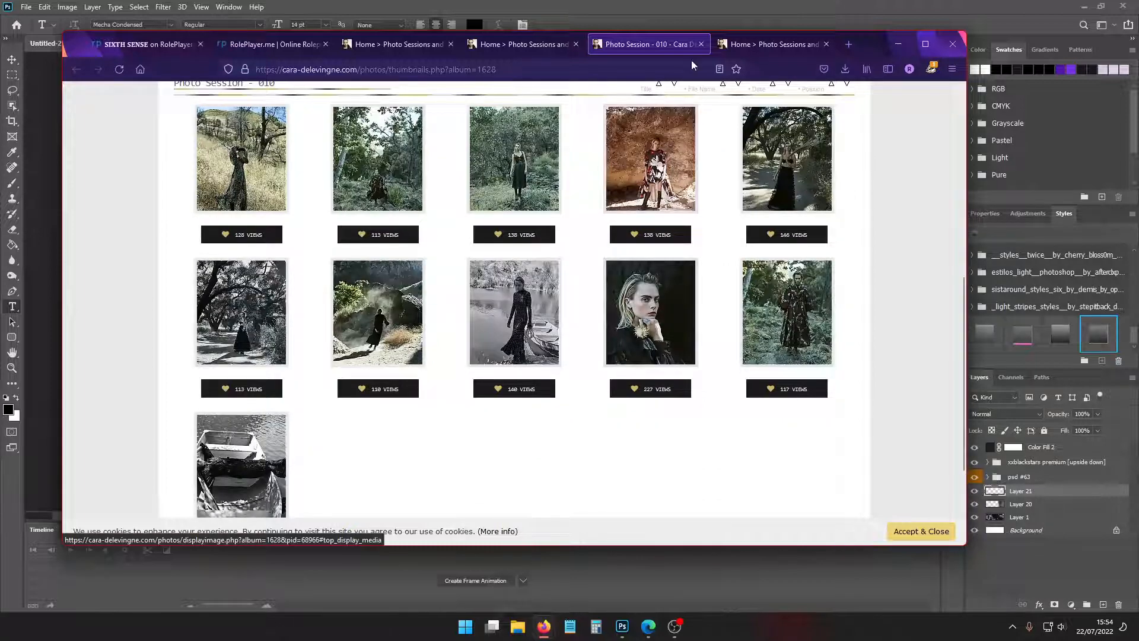
{"action": "left_click", "coordinate": [701, 43]}
Look through the 2018 Photo Sessions and Portraits albums and close the page
{"action": "scroll", "coordinate": [626, 299], "scroll_direction": "up", "scroll_amount": 10}
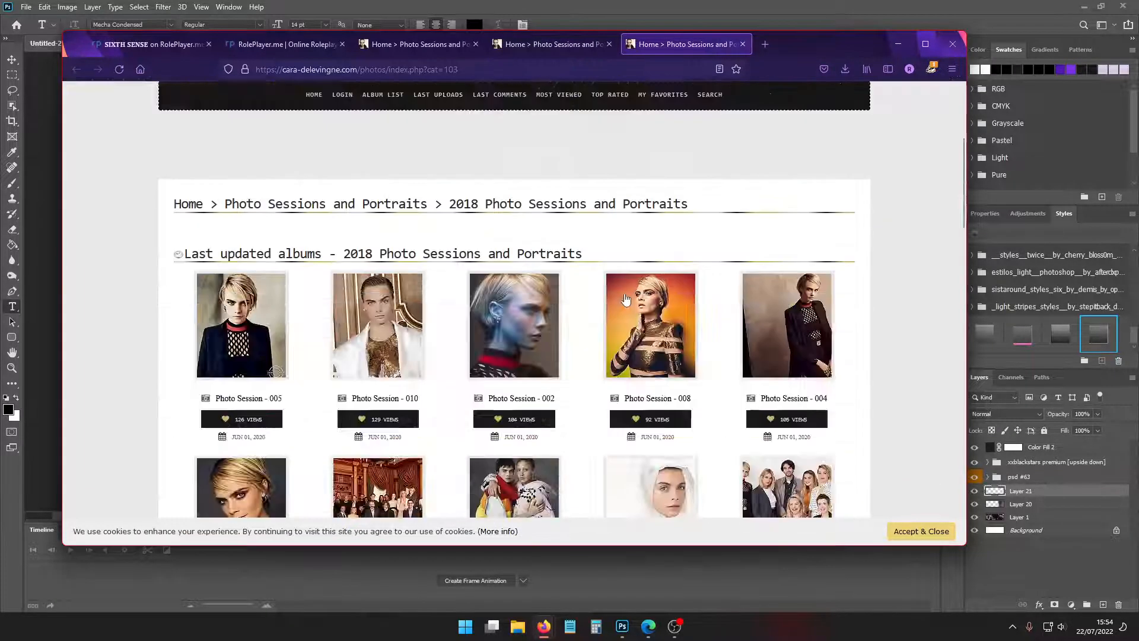
{"action": "scroll", "coordinate": [626, 300], "scroll_direction": "down", "scroll_amount": 2}
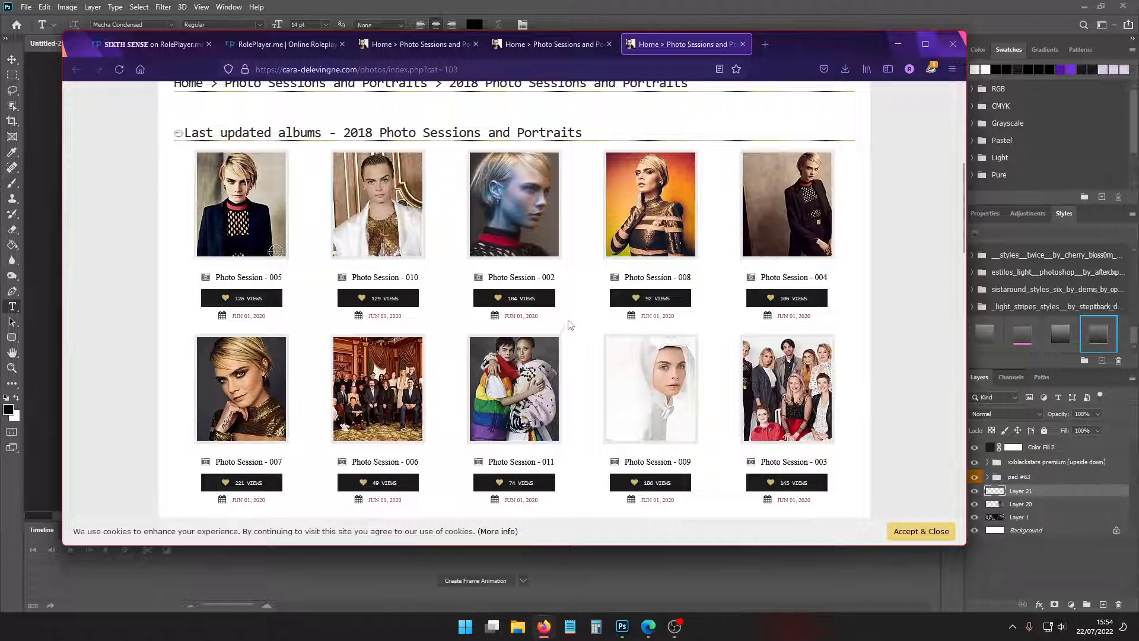
{"action": "scroll", "coordinate": [569, 325], "scroll_direction": "down", "scroll_amount": 12}
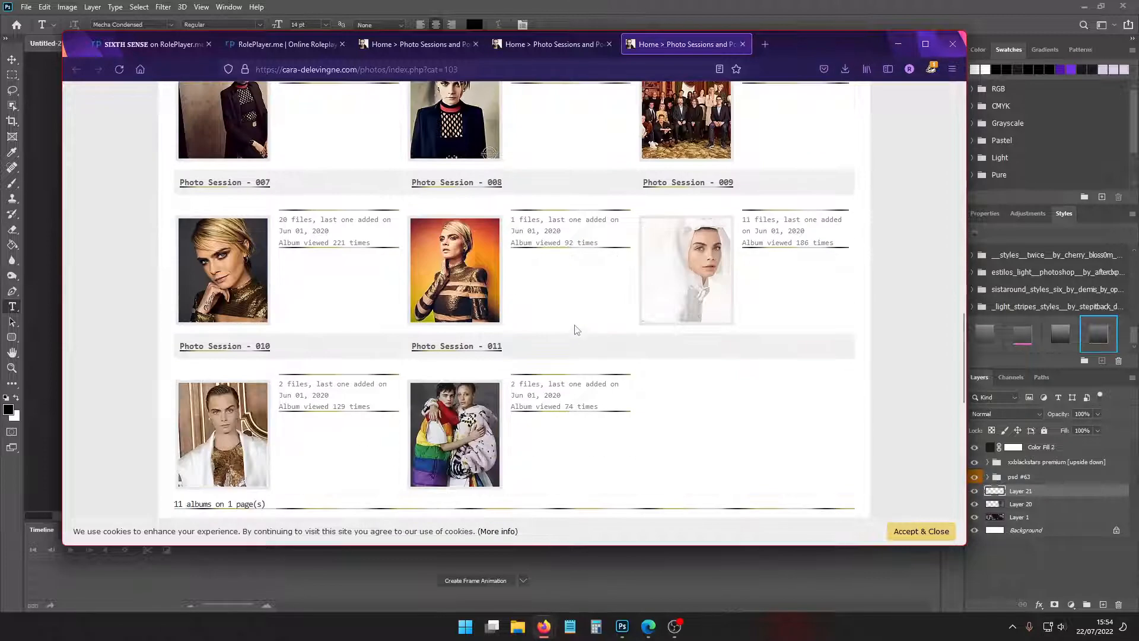
{"action": "key", "text": "ctrl+w"}
Examine the photos of the 2019 Photo Session - 009 in a new tab, and close that album and the 2019 category
{"action": "scroll", "coordinate": [602, 290], "scroll_direction": "down", "scroll_amount": 2}
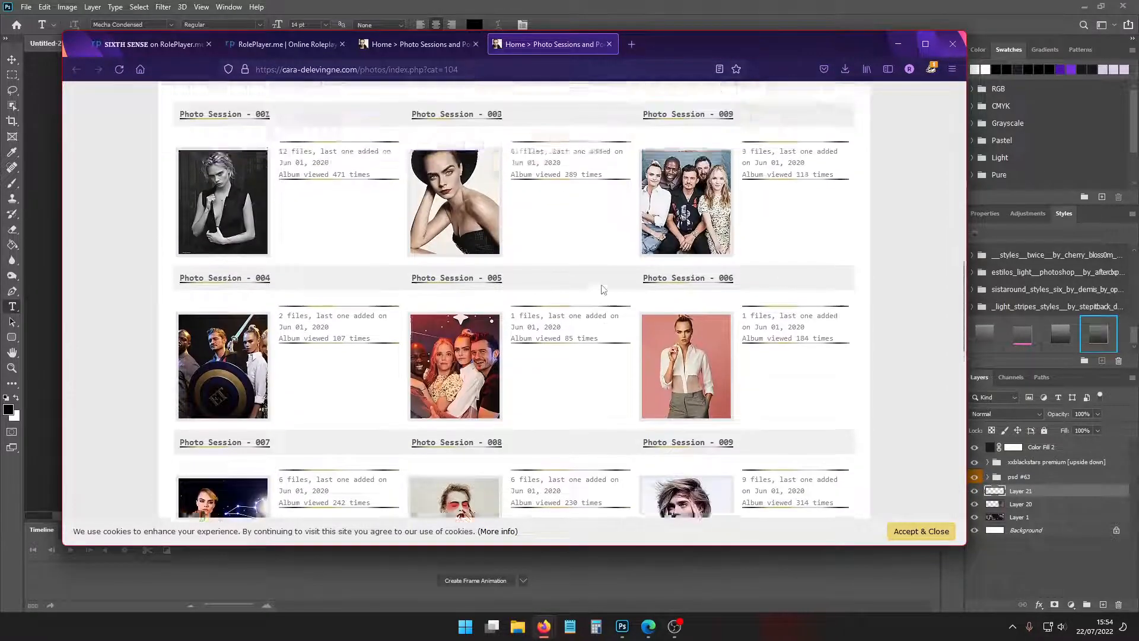
{"action": "right_click", "coordinate": [698, 254]}
{"action": "left_click", "coordinate": [731, 259]}
{"action": "scroll", "coordinate": [617, 302], "scroll_direction": "down", "scroll_amount": 8}
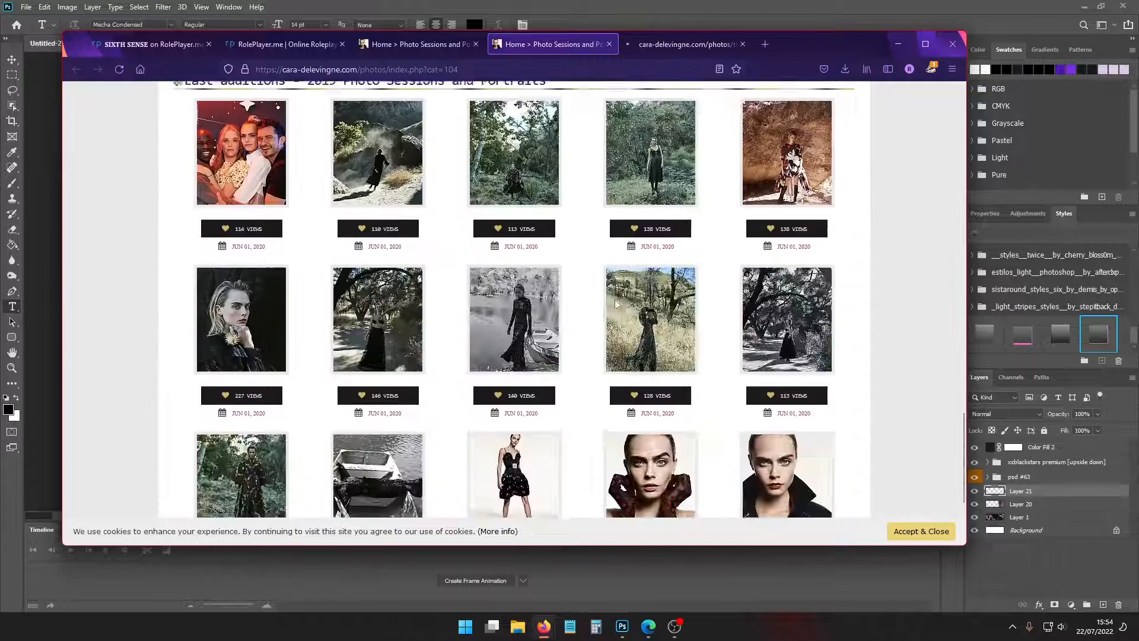
{"action": "scroll", "coordinate": [798, 300], "scroll_direction": "up", "scroll_amount": 5}
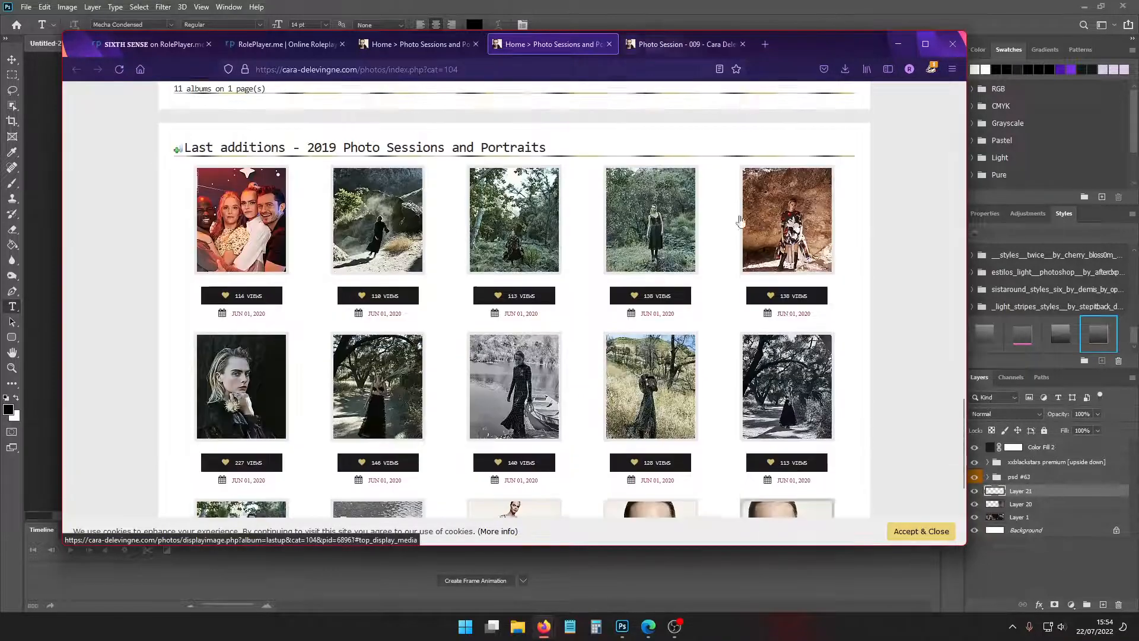
{"action": "key", "text": "ctrl+Tab"}
{"action": "scroll", "coordinate": [605, 301], "scroll_direction": "down", "scroll_amount": 5}
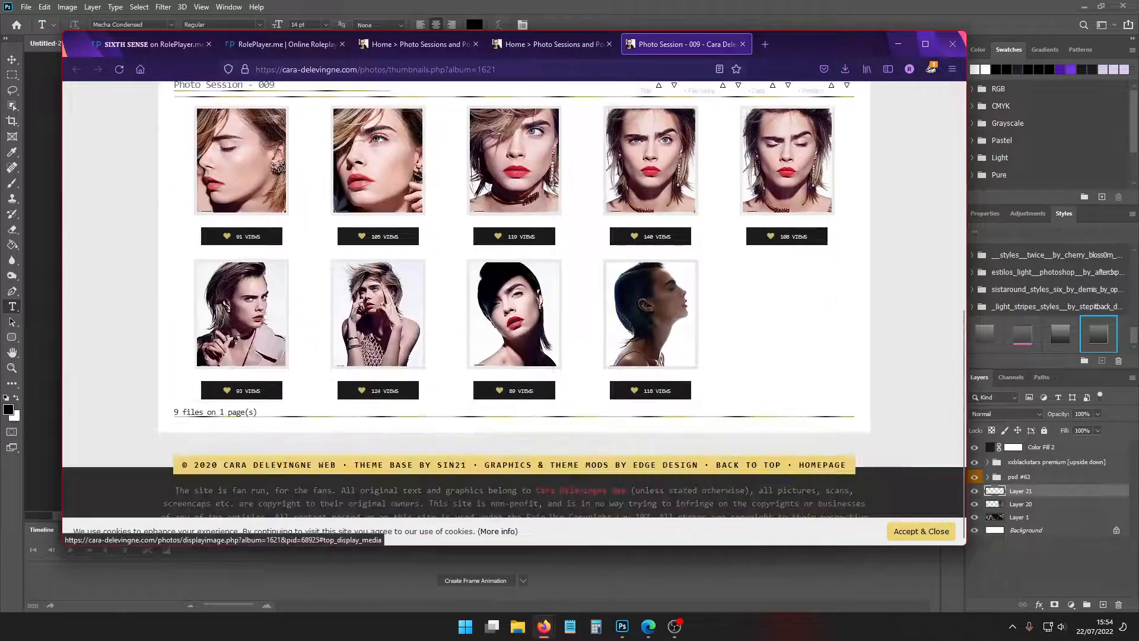
{"action": "left_click", "coordinate": [742, 44]}
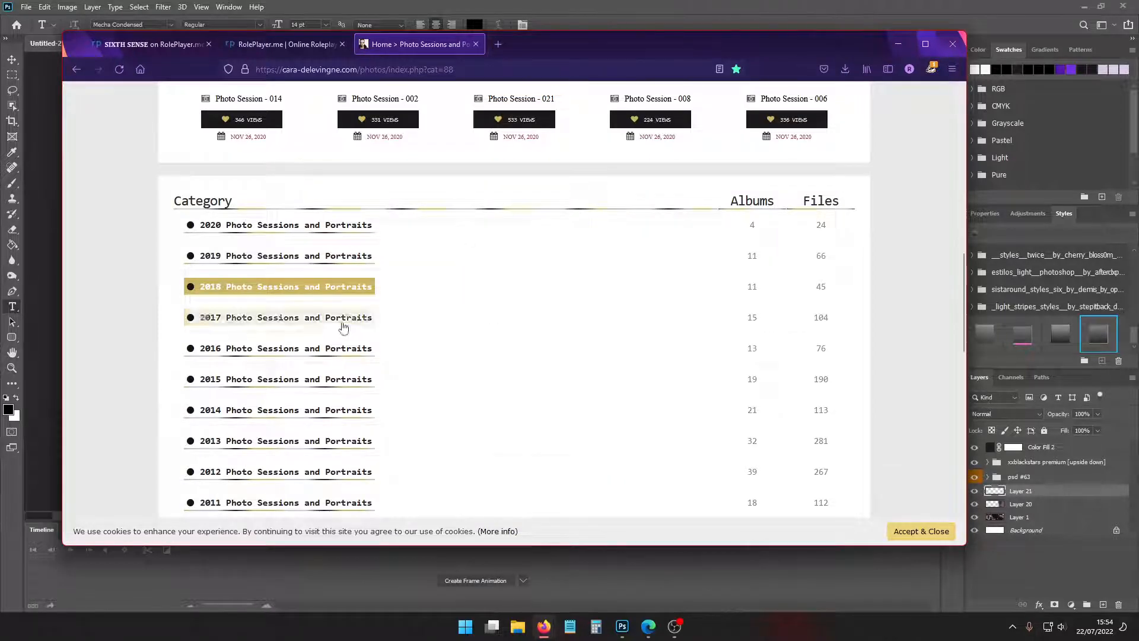
Open the 2017, 2016 and 2015 Photo Sessions and Portraits categories in new tabs
{"action": "right_click", "coordinate": [342, 323]}
{"action": "left_click", "coordinate": [364, 333]}
{"action": "right_click", "coordinate": [351, 351]}
{"action": "left_click", "coordinate": [372, 361]}
{"action": "right_click", "coordinate": [351, 378]}
{"action": "left_click", "coordinate": [376, 387]}
{"action": "left_click", "coordinate": [531, 30]}
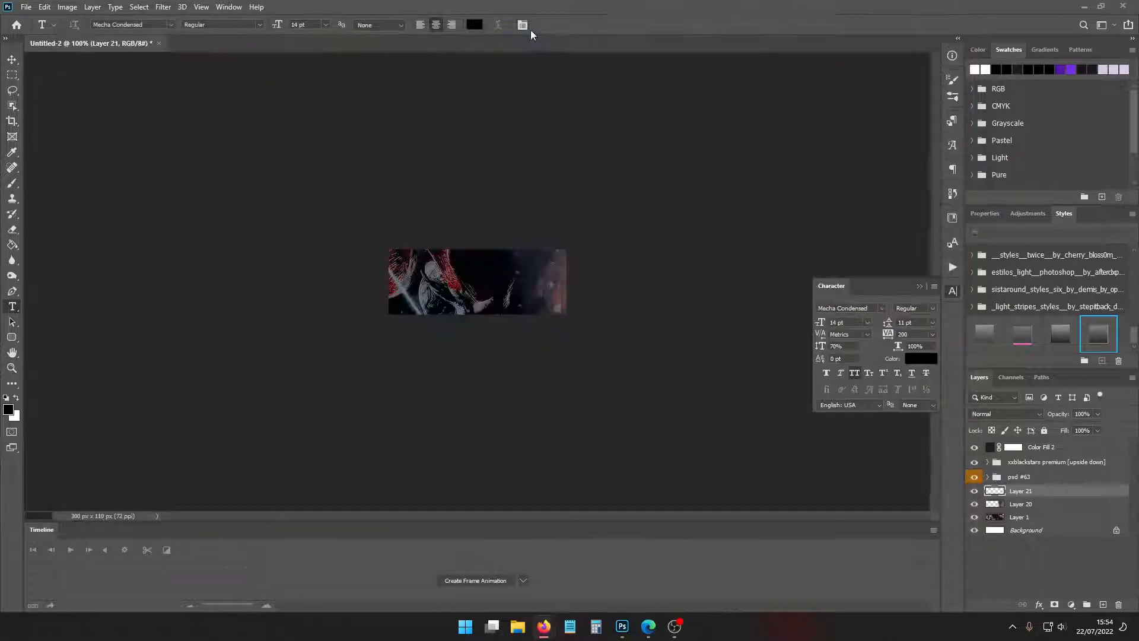
{"action": "mouse_move", "coordinate": [544, 626]}
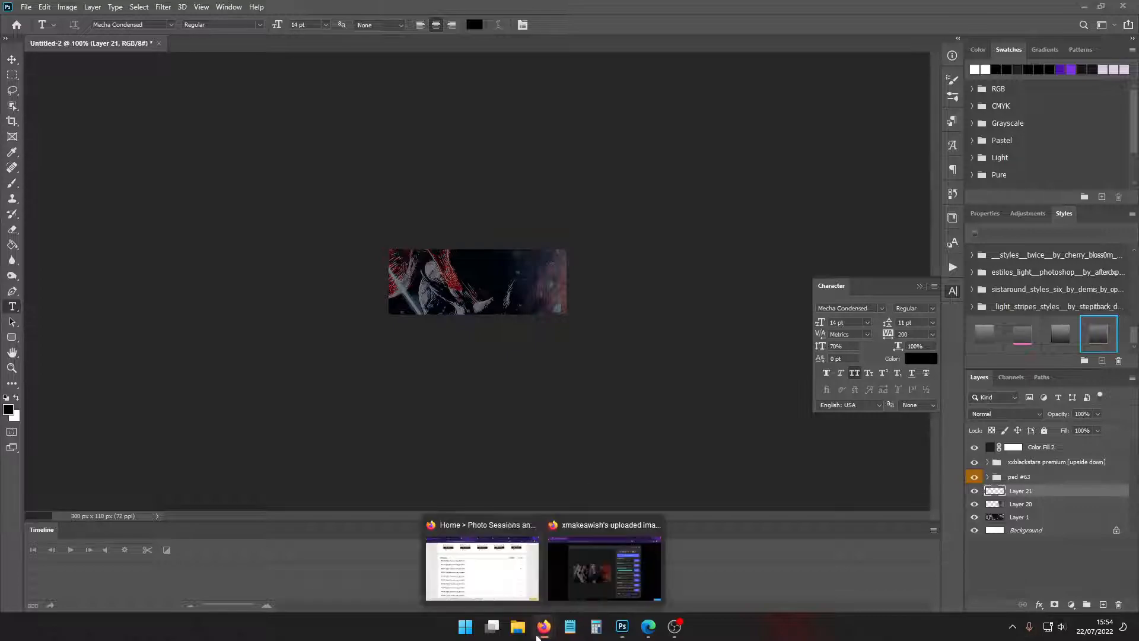
Switch to Firefox and look through the 2017 Photo Sessions and Portraits albums, including Photo Session - 001
{"action": "left_click", "coordinate": [481, 570]}
{"action": "left_click", "coordinate": [510, 44]}
{"action": "scroll", "coordinate": [590, 364], "scroll_direction": "down", "scroll_amount": 5}
{"action": "scroll", "coordinate": [590, 363], "scroll_direction": "down", "scroll_amount": 2}
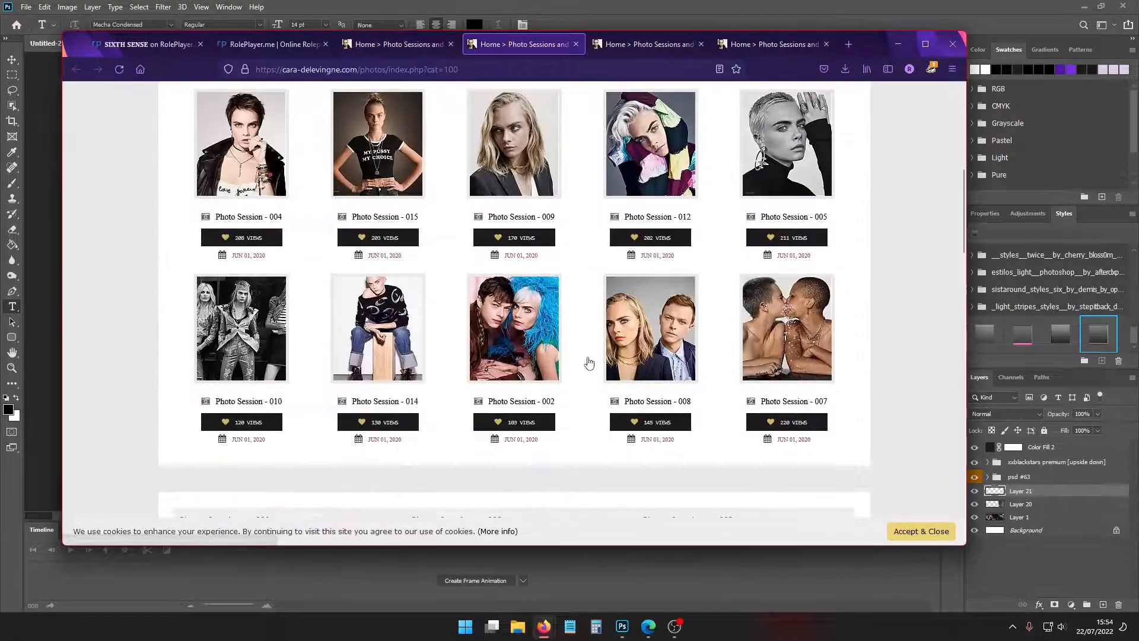
{"action": "scroll", "coordinate": [588, 360], "scroll_direction": "up", "scroll_amount": 1}
{"action": "scroll", "coordinate": [404, 262], "scroll_direction": "down", "scroll_amount": 7}
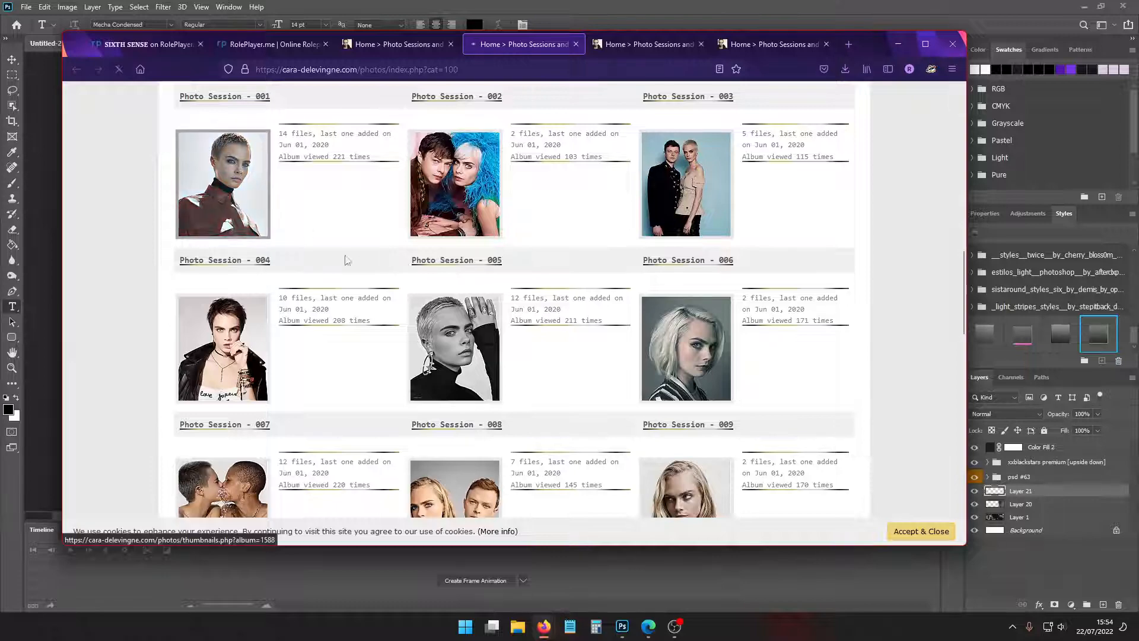
{"action": "scroll", "coordinate": [397, 292], "scroll_direction": "down", "scroll_amount": 8}
{"action": "key", "text": "alt+Left"}
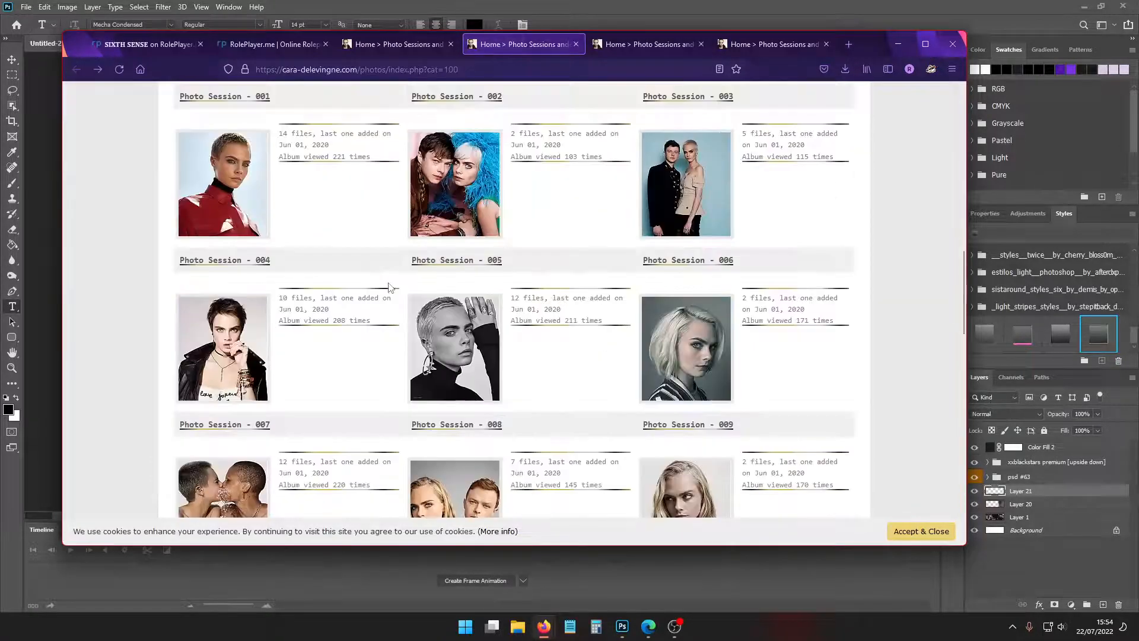
Open the striped-jacket photo from 2017 Photo Session - 006 in a new tab and return to the 2017 album list
{"action": "scroll", "coordinate": [389, 287], "scroll_direction": "down", "scroll_amount": 2}
{"action": "left_click", "coordinate": [660, 263]}
{"action": "scroll", "coordinate": [608, 342], "scroll_direction": "down", "scroll_amount": 4}
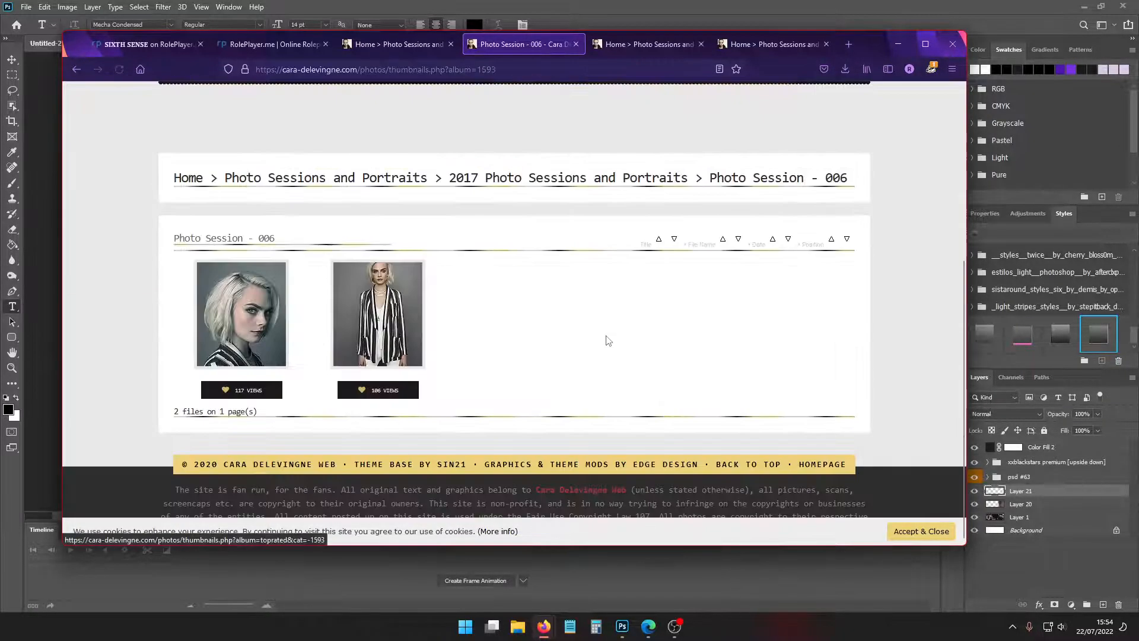
{"action": "key", "text": "alt+Left"}
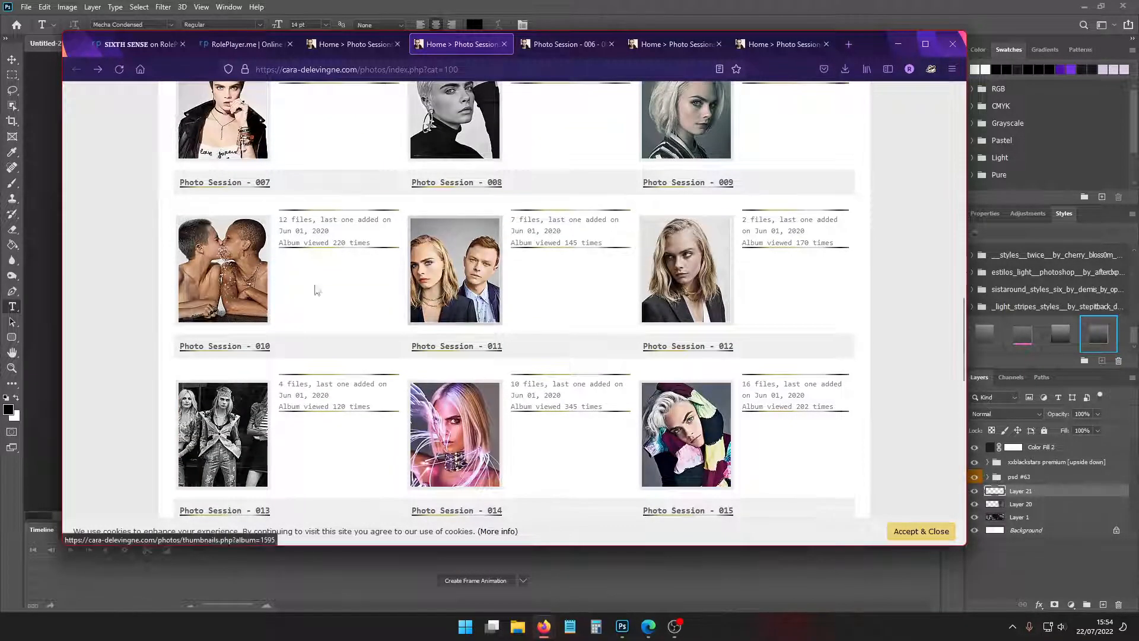
Look through 2017 Photo Session - 007, and open the first portrait of Photo Session - 009
{"action": "scroll", "coordinate": [469, 334], "scroll_direction": "down", "scroll_amount": 8}
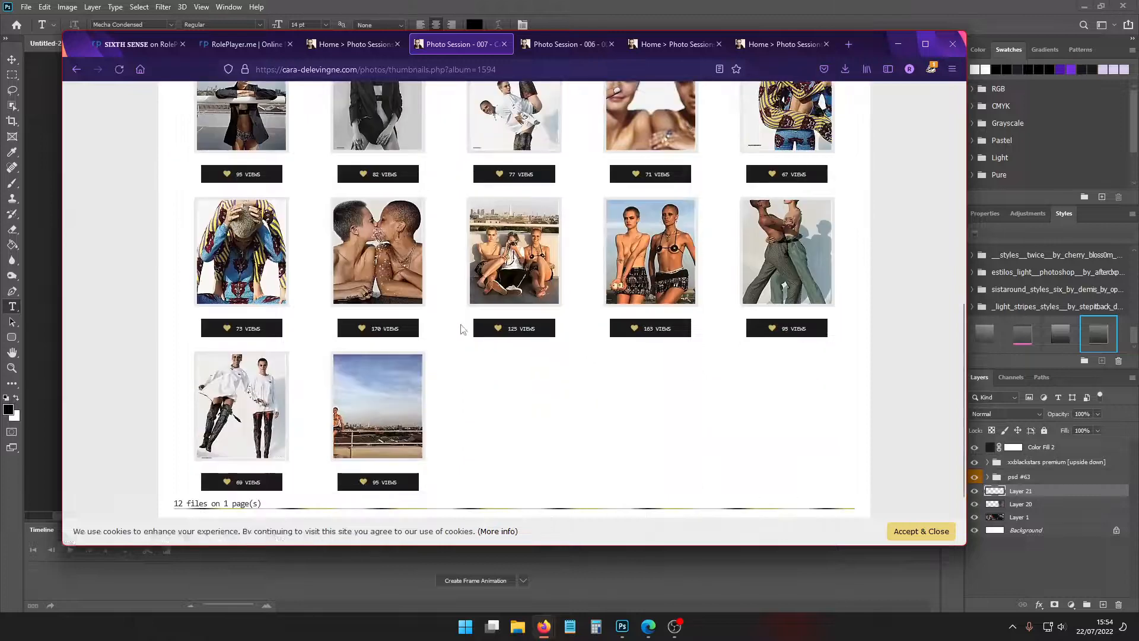
{"action": "key", "text": "alt+Left"}
{"action": "left_click", "coordinate": [648, 288]}
{"action": "scroll", "coordinate": [649, 343], "scroll_direction": "down", "scroll_amount": 5}
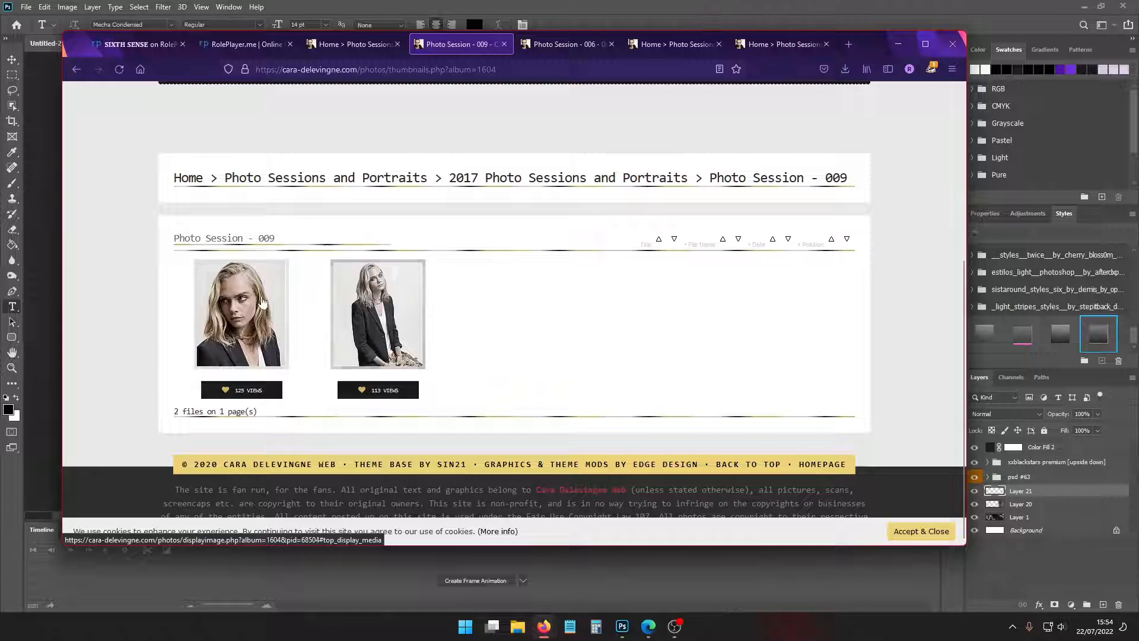
{"action": "left_click", "coordinate": [241, 303]}
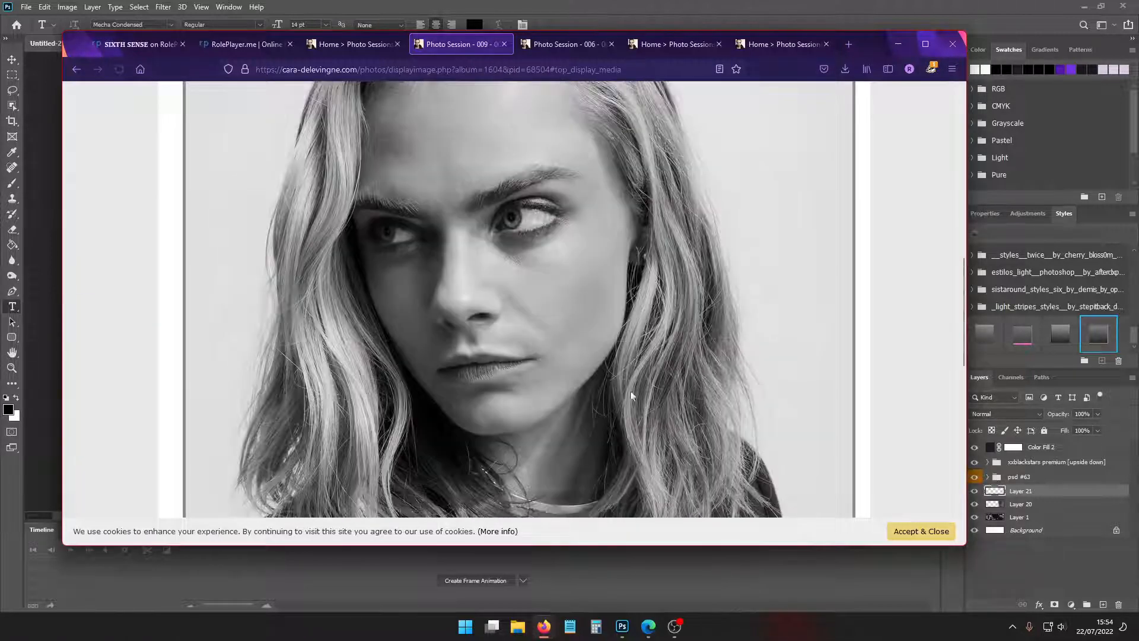
{"action": "scroll", "coordinate": [648, 358], "scroll_direction": "down", "scroll_amount": 10}
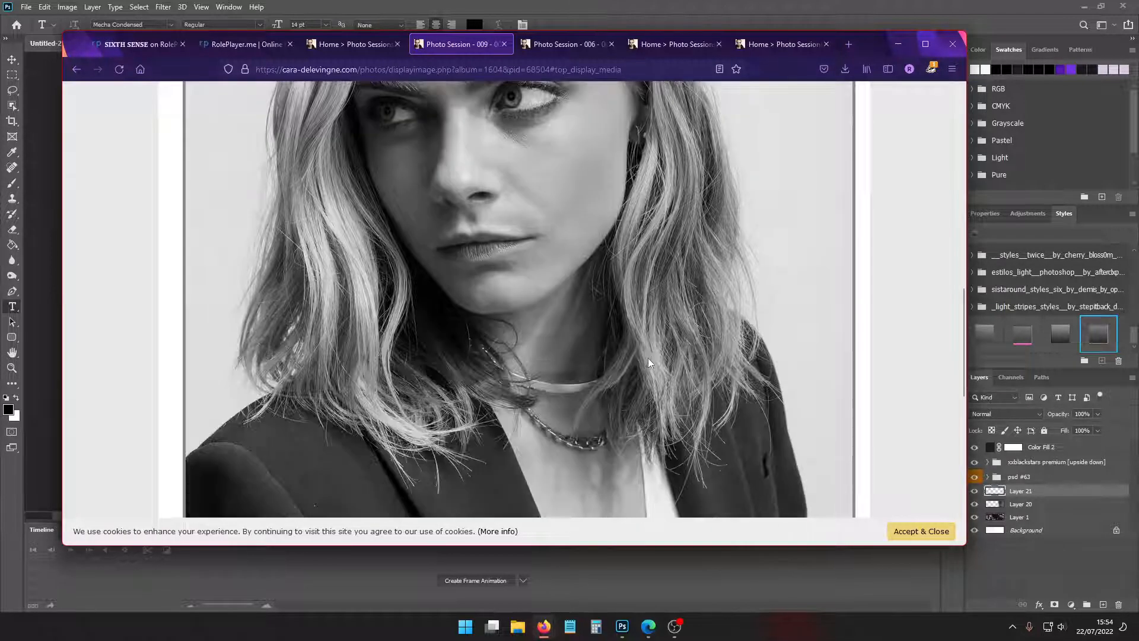
Save the Photo Session - 009 portrait as 0001.jpg in the fran folder
{"action": "right_click", "coordinate": [522, 217]}
{"action": "left_click", "coordinate": [554, 244]}
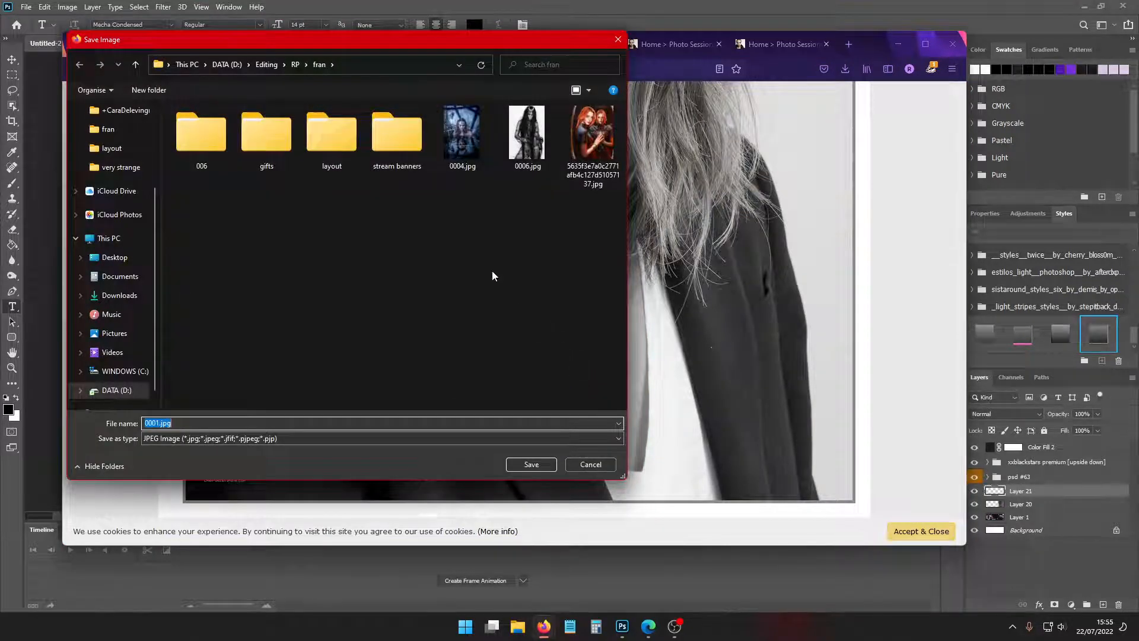
{"action": "left_click", "coordinate": [537, 462]}
{"action": "scroll", "coordinate": [553, 450], "scroll_direction": "up", "scroll_amount": 8}
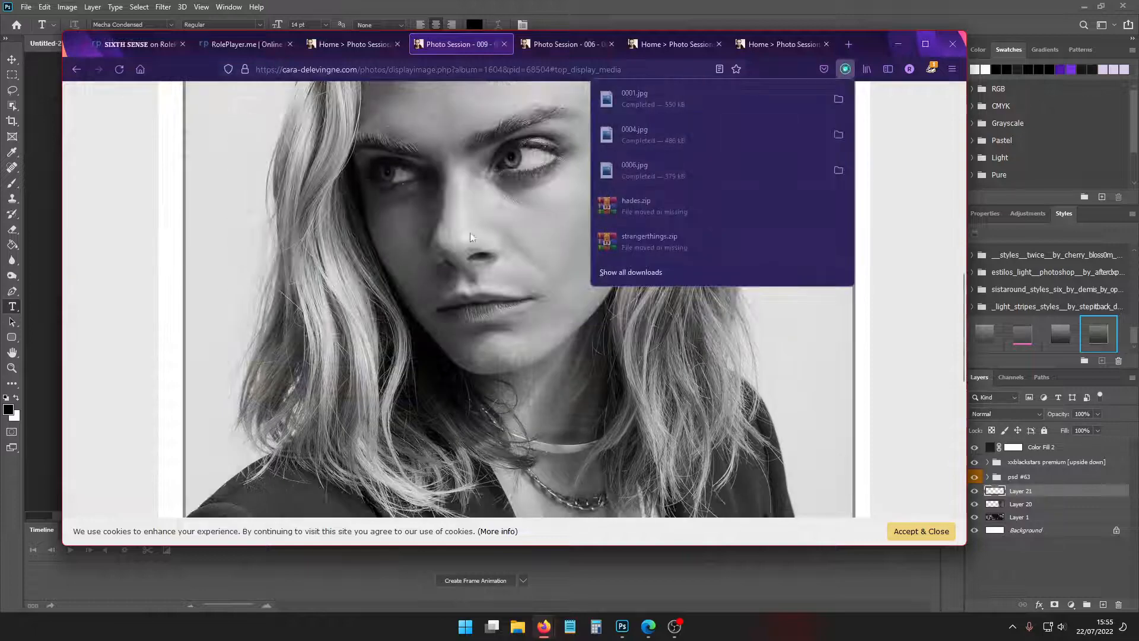
Save the Photo Session - 006 photo as 0002.jpg in the fran folder and close both 2017 photo pages
{"action": "left_click", "coordinate": [549, 44]}
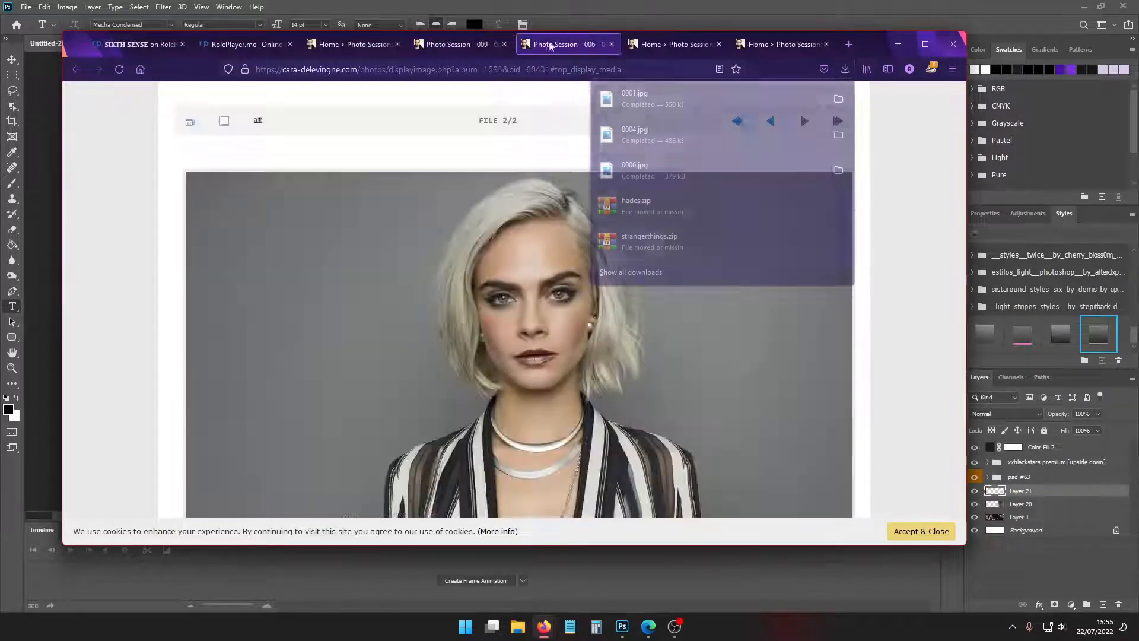
{"action": "scroll", "coordinate": [446, 255], "scroll_direction": "down", "scroll_amount": 3}
{"action": "right_click", "coordinate": [411, 247]}
{"action": "left_click", "coordinate": [465, 276]}
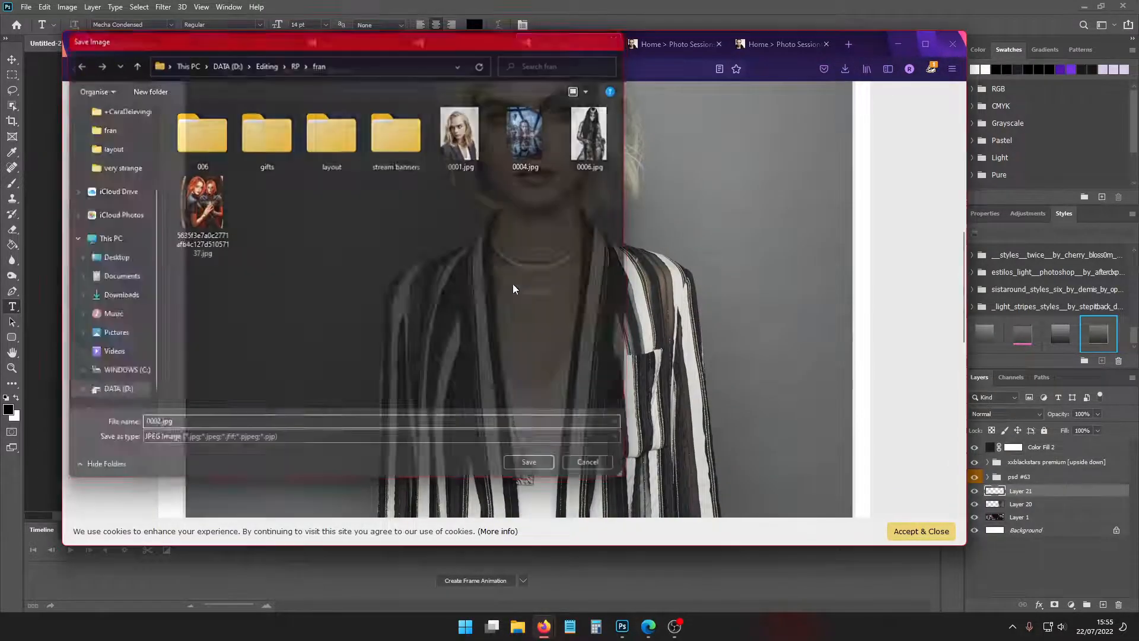
{"action": "left_click", "coordinate": [532, 461]}
{"action": "scroll", "coordinate": [589, 194], "scroll_direction": "up", "scroll_amount": 2}
{"action": "left_click", "coordinate": [611, 45]}
{"action": "left_click", "coordinate": [483, 45]}
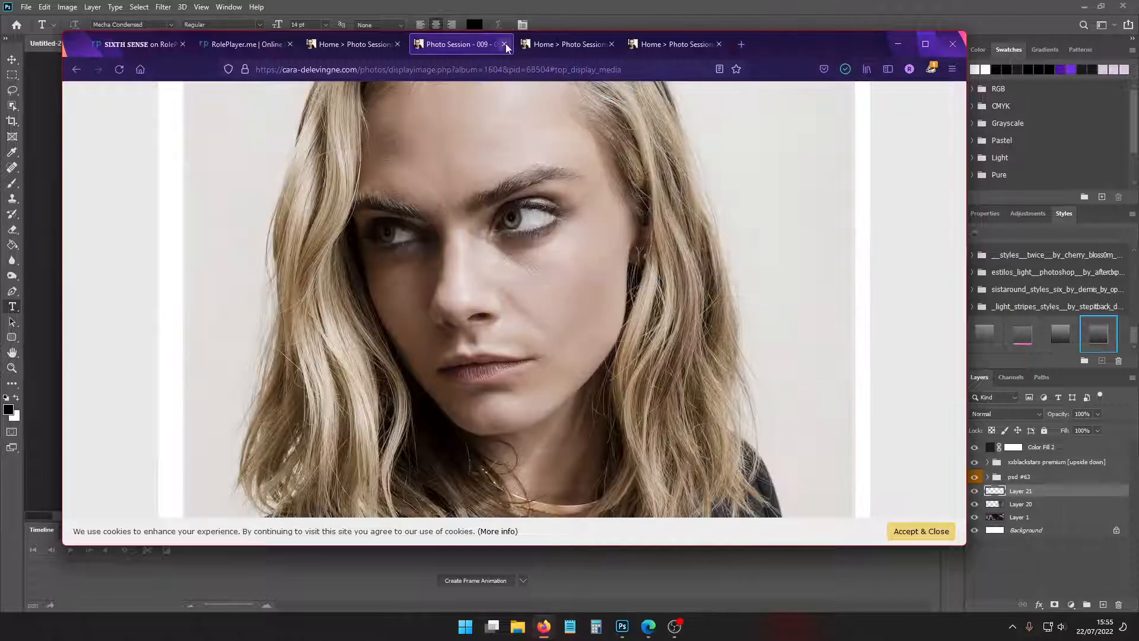
{"action": "left_click", "coordinate": [505, 44]}
Open the first portrait of 2016 Photo Session - 003 in a new tab and look through the remaining 2016 albums
{"action": "scroll", "coordinate": [473, 165], "scroll_direction": "down", "scroll_amount": 12}
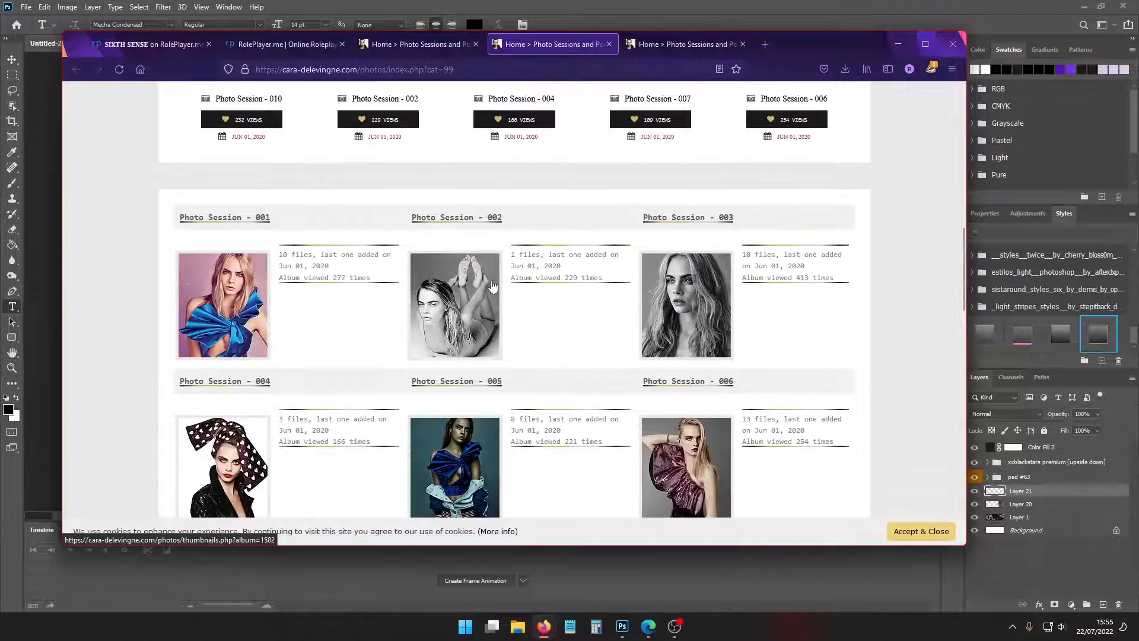
{"action": "scroll", "coordinate": [492, 286], "scroll_direction": "down", "scroll_amount": 3}
{"action": "scroll", "coordinate": [492, 286], "scroll_direction": "up", "scroll_amount": 1}
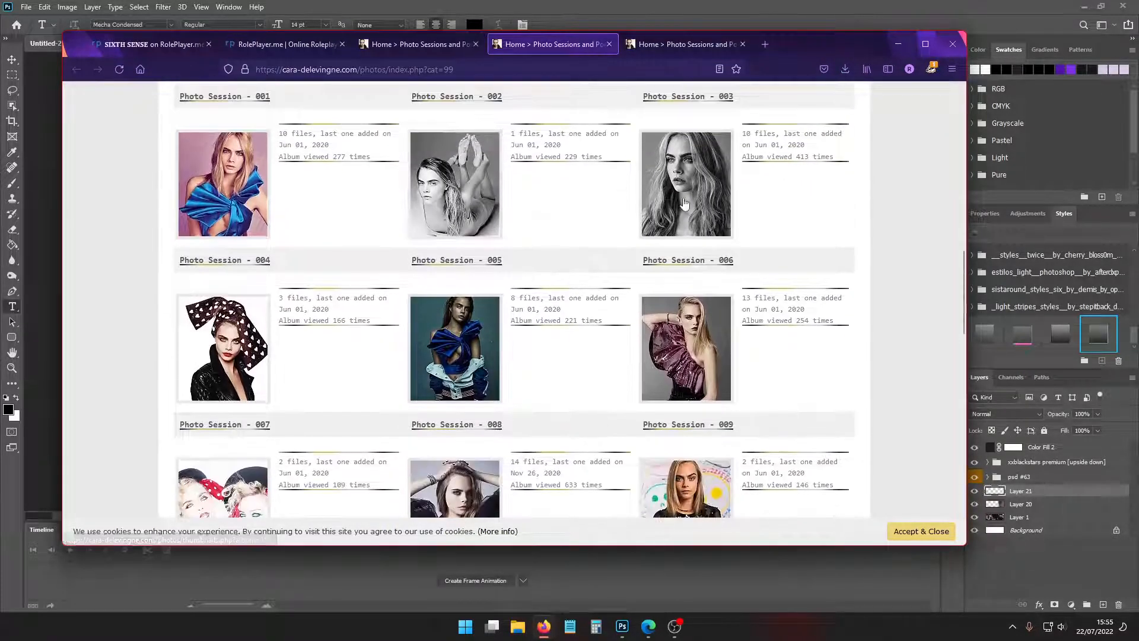
{"action": "scroll", "coordinate": [582, 312], "scroll_direction": "down", "scroll_amount": 8}
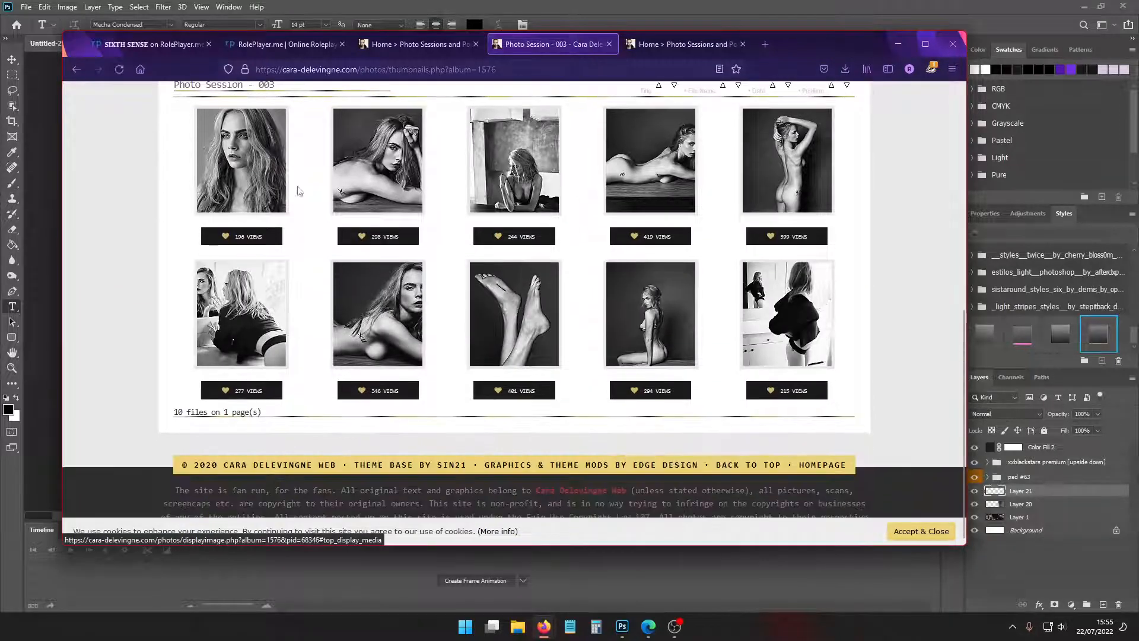
{"action": "right_click", "coordinate": [290, 168]}
{"action": "left_click", "coordinate": [292, 170]}
{"action": "key", "text": "alt+Left"}
{"action": "scroll", "coordinate": [593, 339], "scroll_direction": "down", "scroll_amount": 5}
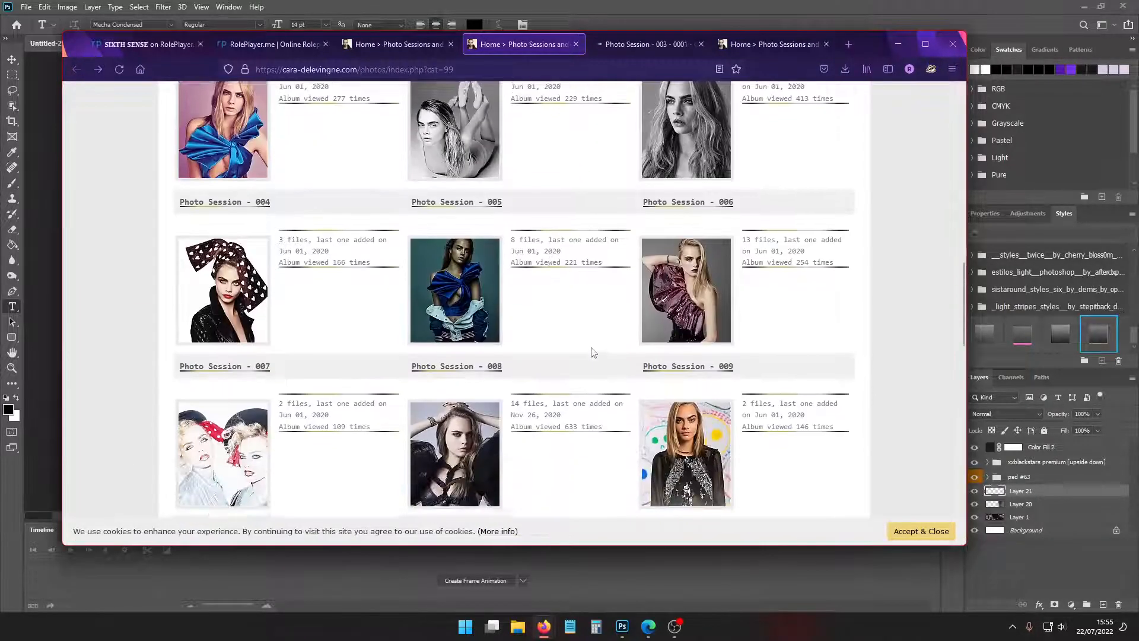
{"action": "scroll", "coordinate": [593, 339], "scroll_direction": "down", "scroll_amount": 3}
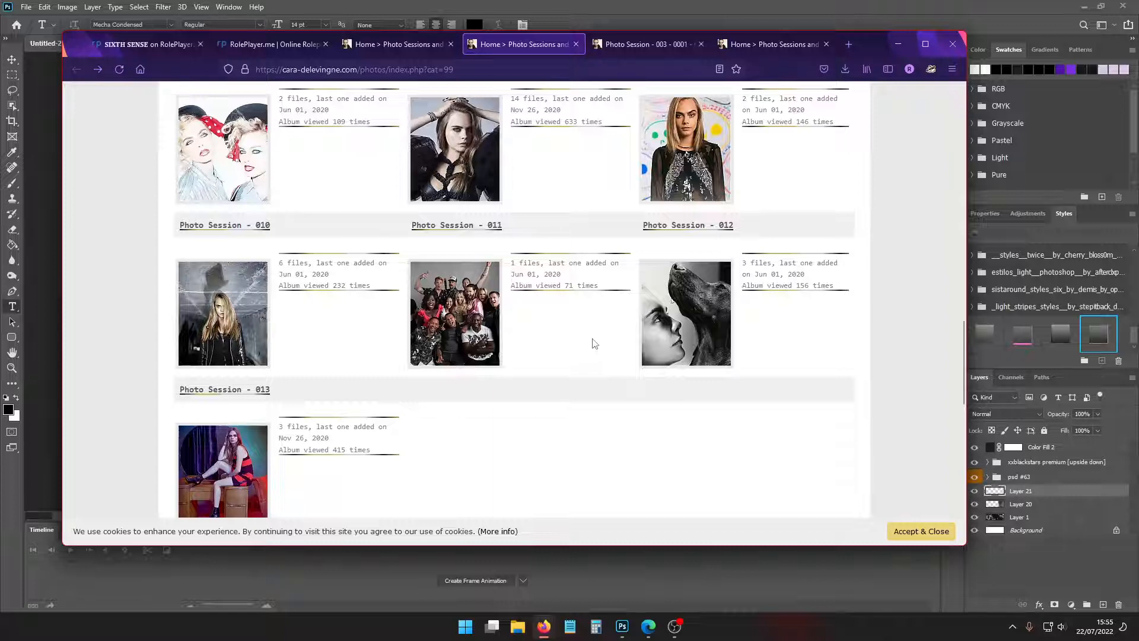
{"action": "scroll", "coordinate": [594, 343], "scroll_direction": "down", "scroll_amount": 3}
Save the Photo Session - 003 portrait in the fran folder under a different file name instead of replacing 0001.jpg
{"action": "left_click", "coordinate": [643, 44]}
{"action": "scroll", "coordinate": [415, 243], "scroll_direction": "down", "scroll_amount": 3}
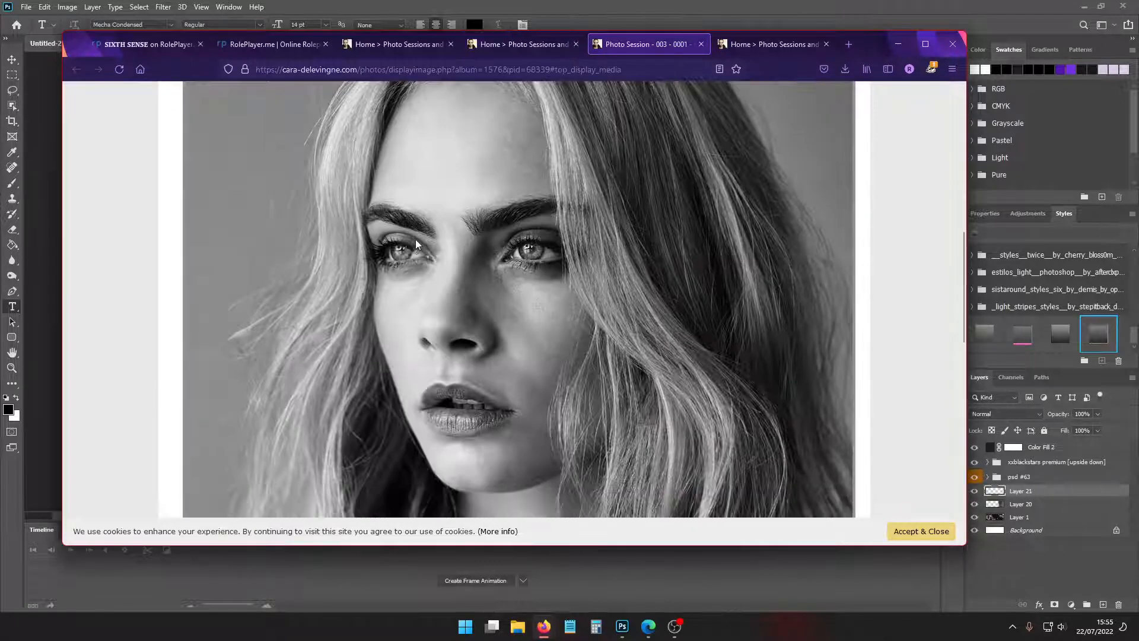
{"action": "right_click", "coordinate": [416, 240]}
{"action": "left_click", "coordinate": [468, 269]}
{"action": "key", "text": "Return"}
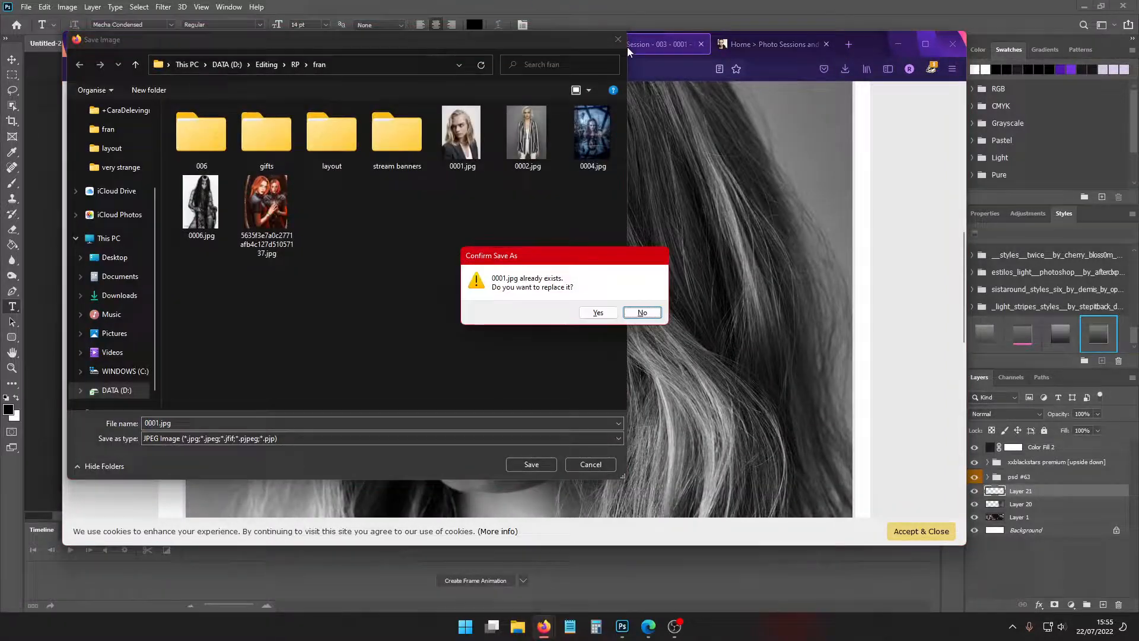
{"action": "left_click", "coordinate": [641, 313]}
{"action": "key", "text": "End"}
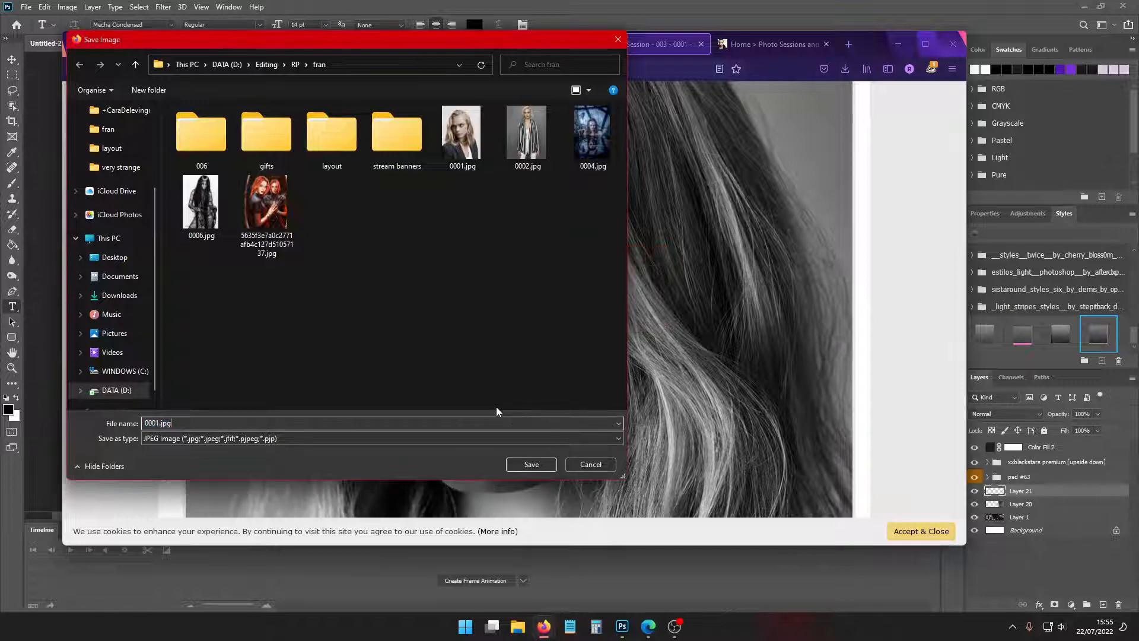
{"action": "key", "text": "BackSpace"}
{"action": "key", "text": "BackSpace"}
{"action": "key", "text": "BackSpace"}
{"action": "key", "text": "BackSpace"}
{"action": "key", "text": "BackSpace"}
{"action": "key", "text": "BackSpace"}
{"action": "key", "text": "Return"}
Open the second photo of the 2016 last additions, 0009.jpg, at full size in a new tab
{"action": "left_click", "coordinate": [534, 47]}
{"action": "scroll", "coordinate": [492, 320], "scroll_direction": "down", "scroll_amount": 7}
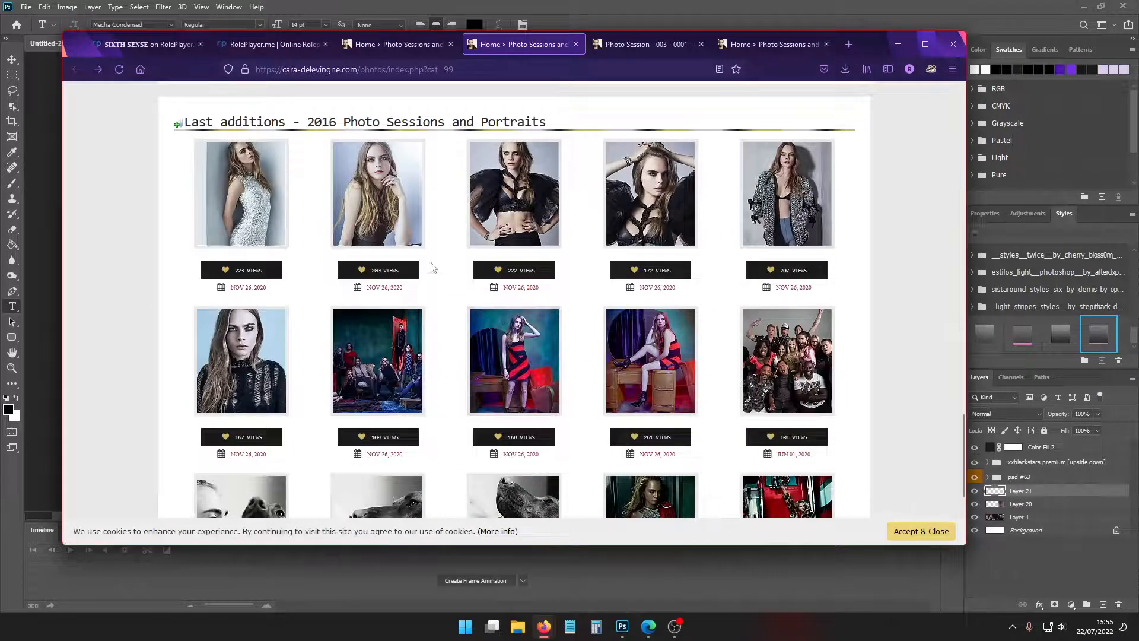
{"action": "left_click", "coordinate": [391, 204]}
{"action": "scroll", "coordinate": [530, 285], "scroll_direction": "down", "scroll_amount": 2}
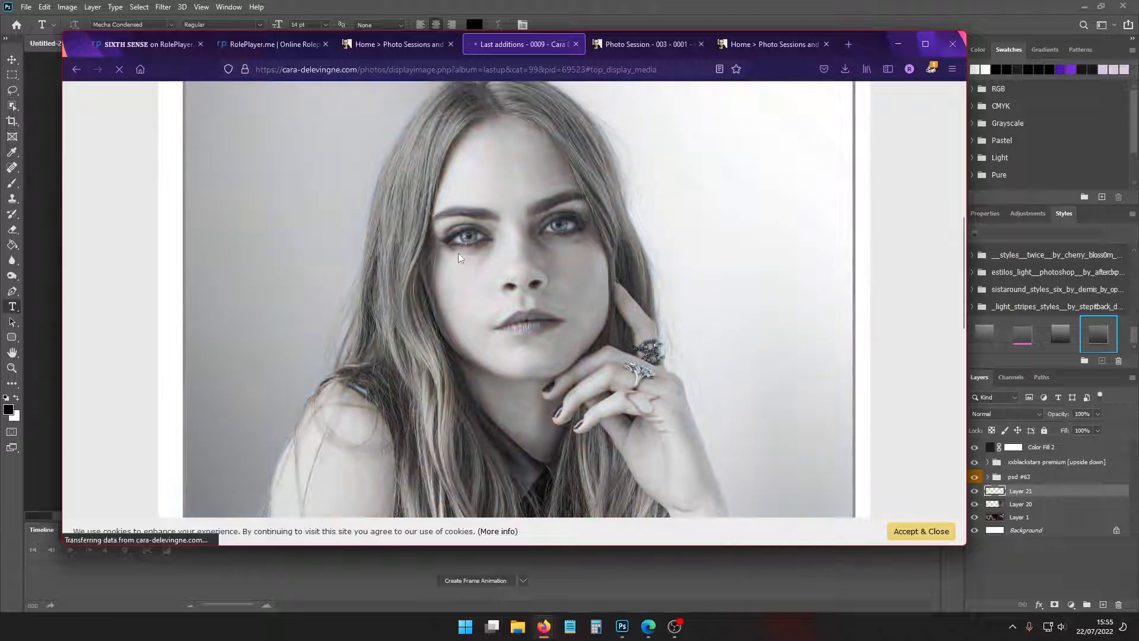
{"action": "right_click", "coordinate": [457, 252]}
{"action": "left_click", "coordinate": [496, 281]}
{"action": "left_click", "coordinate": [564, 44]}
Save the full-size 0009.jpg portrait and close all the 2016 photo pages
{"action": "right_click", "coordinate": [455, 235]}
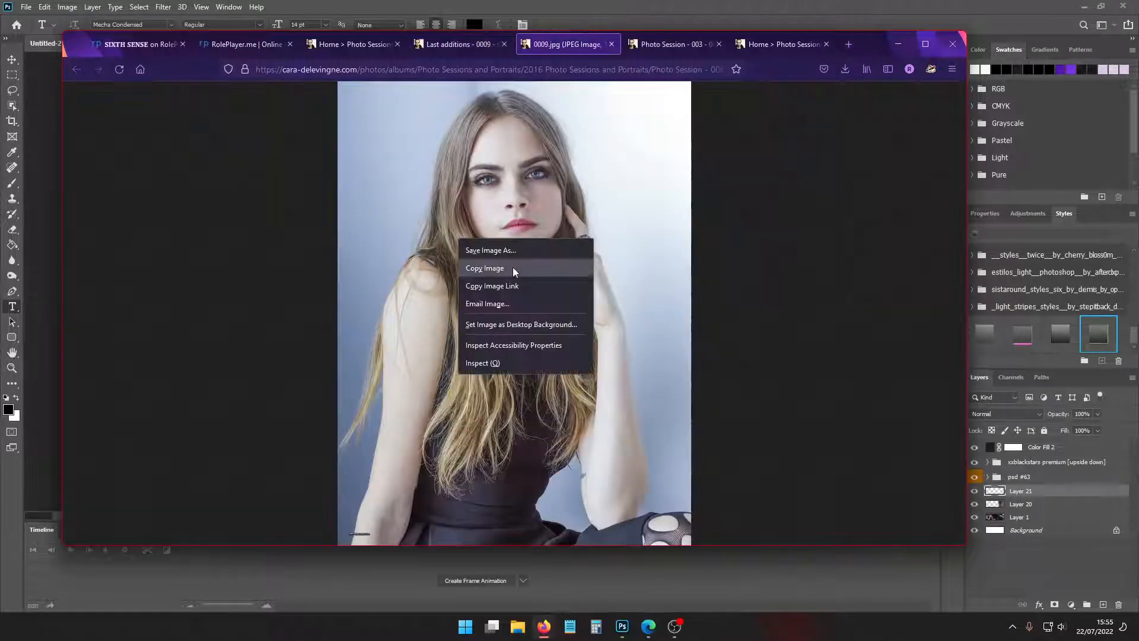
{"action": "left_click", "coordinate": [512, 267]}
{"action": "left_click", "coordinate": [612, 44]}
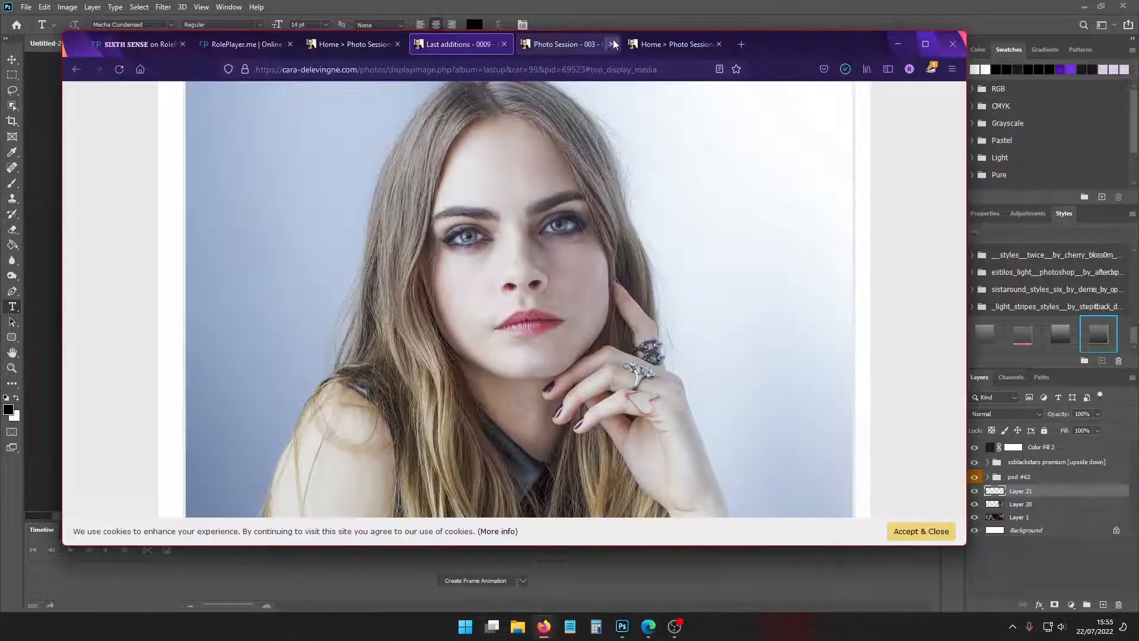
{"action": "left_click", "coordinate": [557, 45]}
{"action": "left_click", "coordinate": [505, 45]}
Look through the 2015 Photo Sessions and Portraits albums and the thumbnails of Photo Session - 002
{"action": "scroll", "coordinate": [474, 371], "scroll_direction": "down", "scroll_amount": 5}
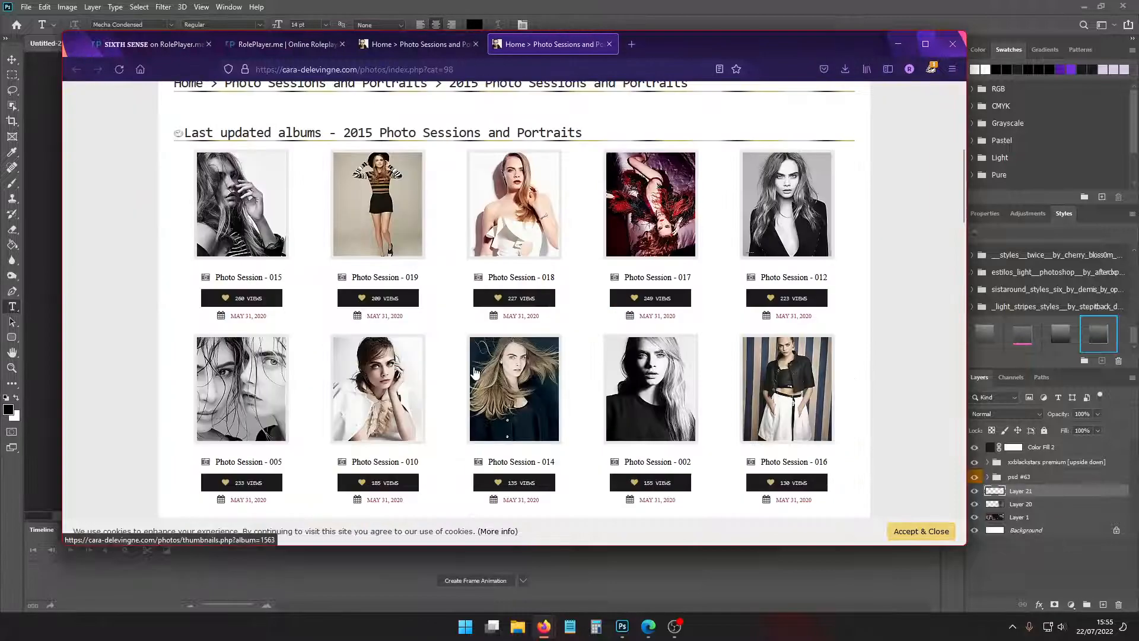
{"action": "scroll", "coordinate": [449, 351], "scroll_direction": "down", "scroll_amount": 3}
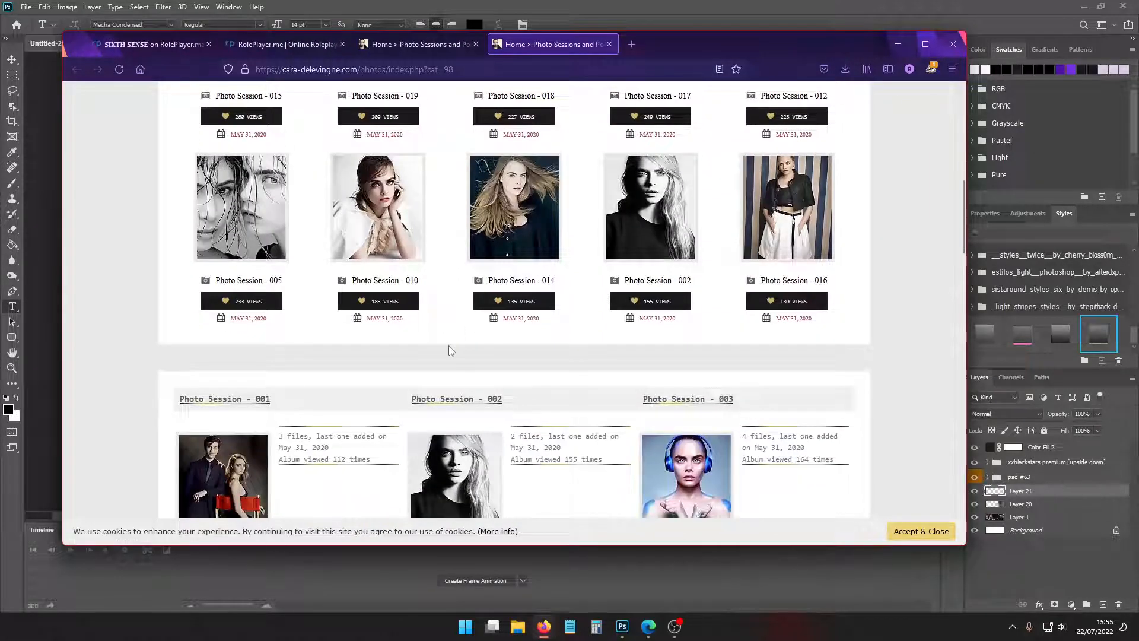
{"action": "scroll", "coordinate": [449, 350], "scroll_direction": "down", "scroll_amount": 4}
{"action": "scroll", "coordinate": [451, 347], "scroll_direction": "down", "scroll_amount": 1}
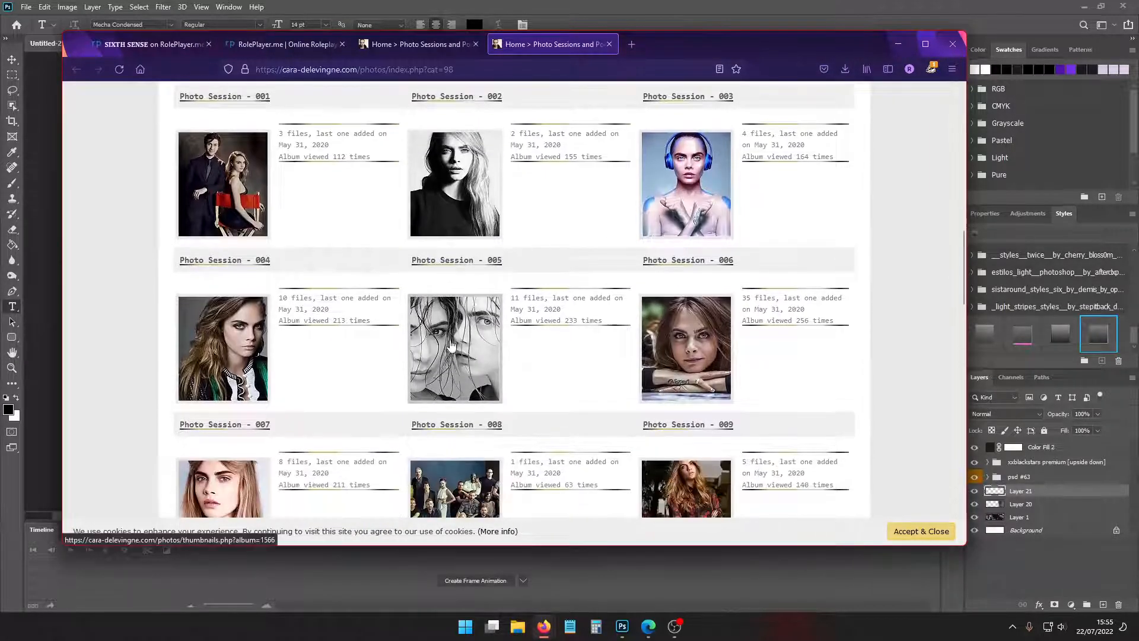
{"action": "left_click", "coordinate": [454, 182]}
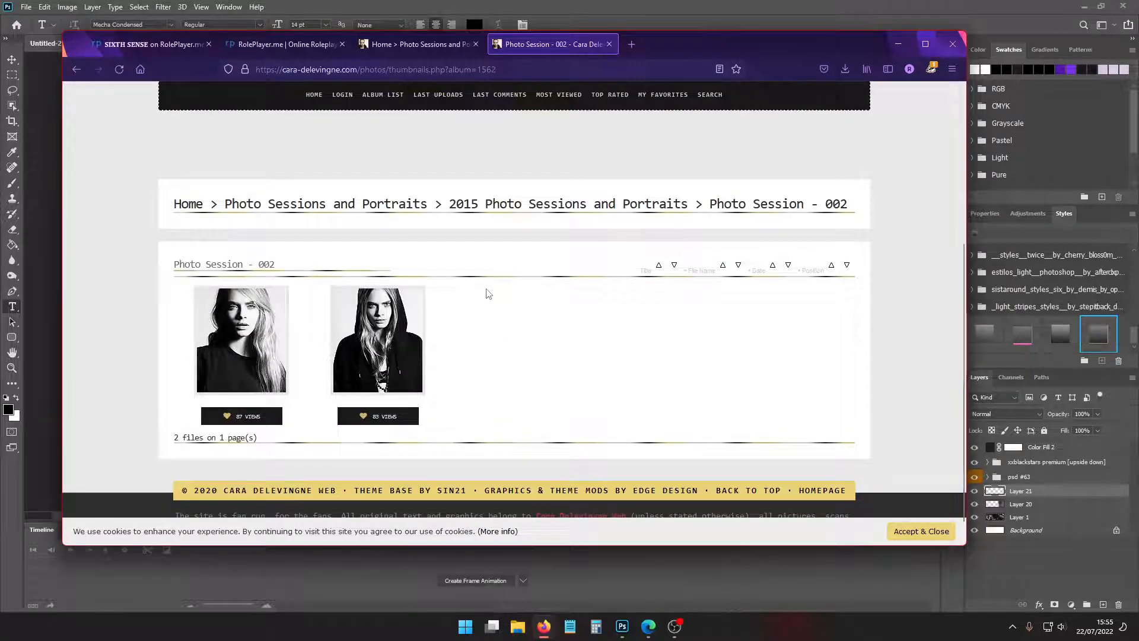
{"action": "key", "text": "alt+Left"}
Examine the thumbnails of 2015 Photo Session - 007, and check Photo Session - 005 before returning to the album list
{"action": "scroll", "coordinate": [255, 204], "scroll_direction": "down", "scroll_amount": 3}
{"action": "left_click", "coordinate": [253, 203]}
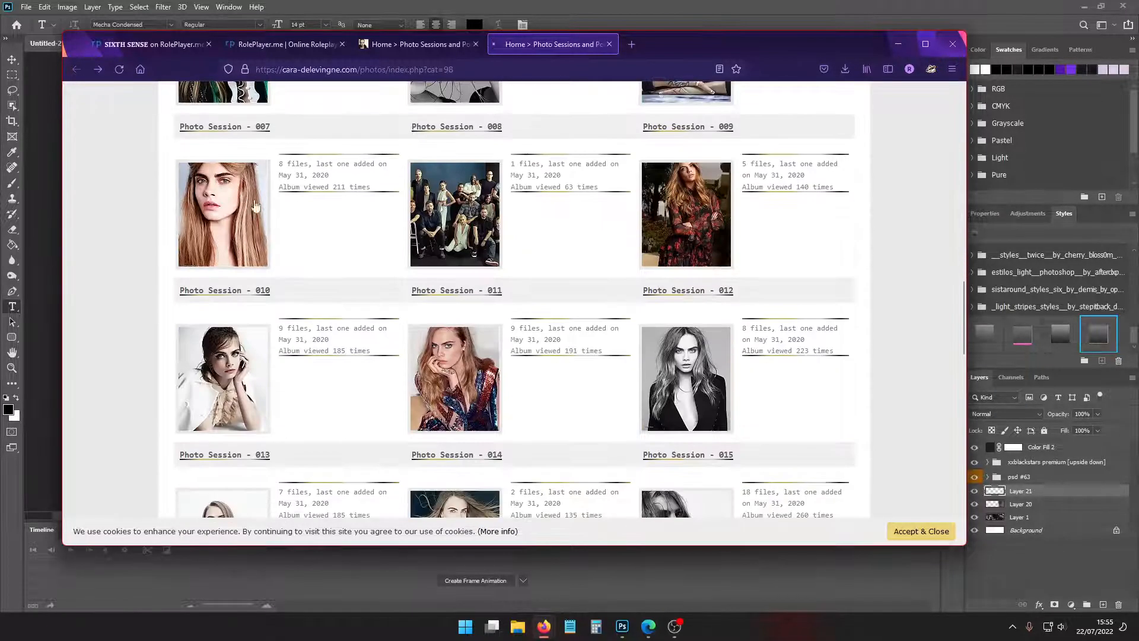
{"action": "scroll", "coordinate": [432, 304], "scroll_direction": "down", "scroll_amount": 7}
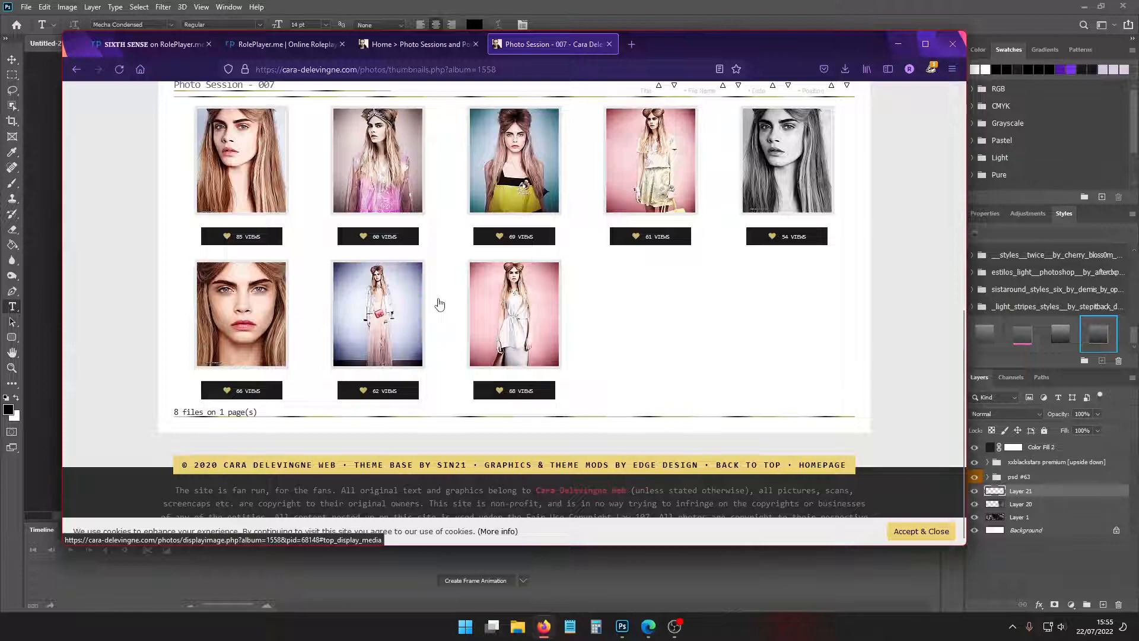
{"action": "key", "text": "alt+Left"}
{"action": "left_click", "coordinate": [456, 254]}
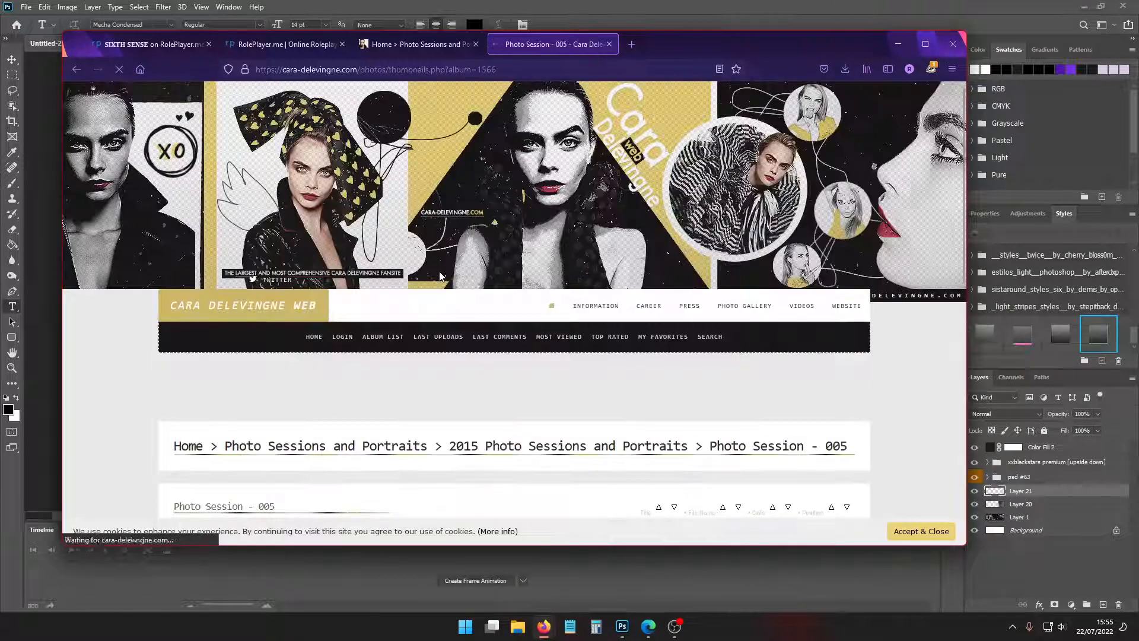
{"action": "key", "text": "alt+Left"}
{"action": "scroll", "coordinate": [456, 285], "scroll_direction": "up", "scroll_amount": 4}
Open the hooded photo from 2015 Photo Session - 002 in a new tab and return to the 2015 album list
{"action": "left_click", "coordinate": [454, 320]}
{"action": "scroll", "coordinate": [454, 320], "scroll_direction": "down", "scroll_amount": 3}
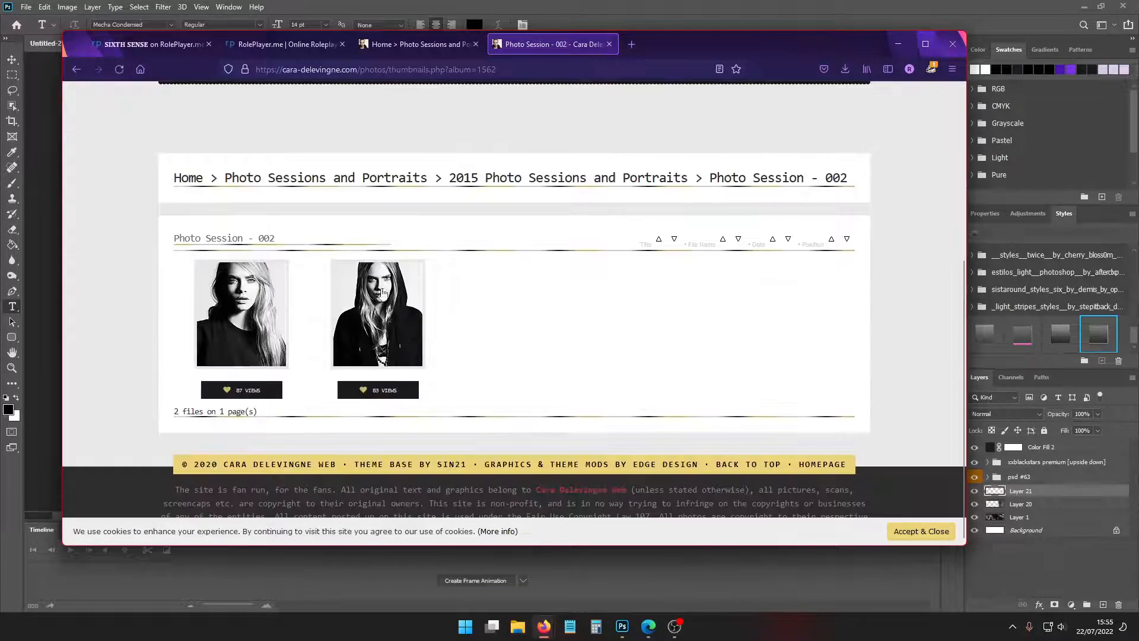
{"action": "middle_click", "coordinate": [380, 314]}
{"action": "key", "text": "alt+Left"}
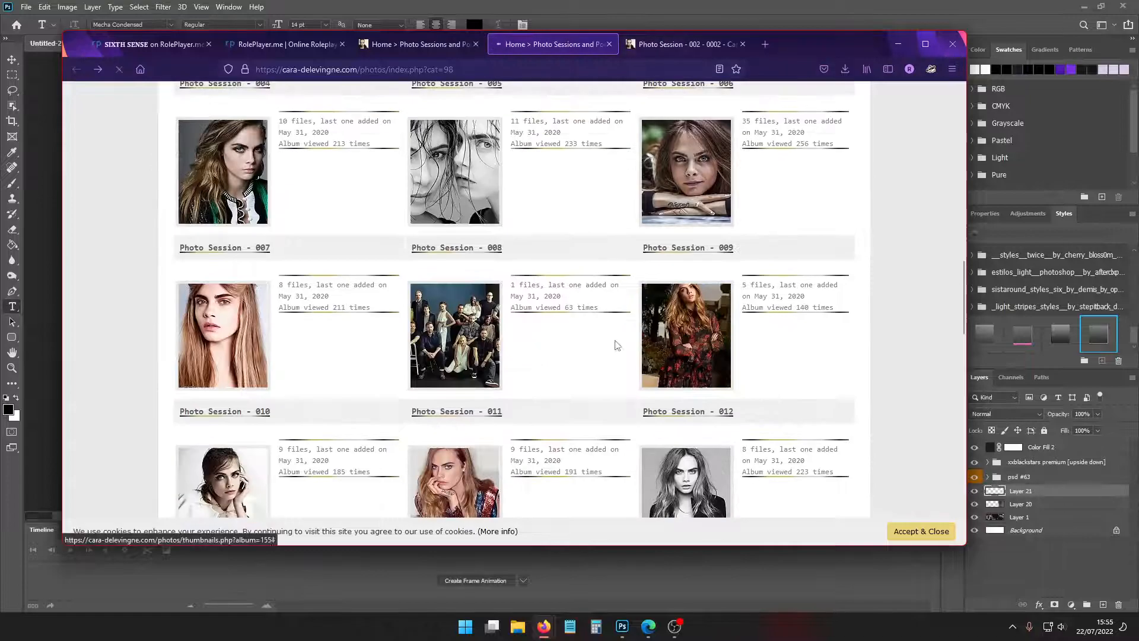
Examine the thumbnails of 2015 Photo Sessions 006, 014 and 013, returning to the album list after each
{"action": "scroll", "coordinate": [576, 355], "scroll_direction": "down", "scroll_amount": 10}
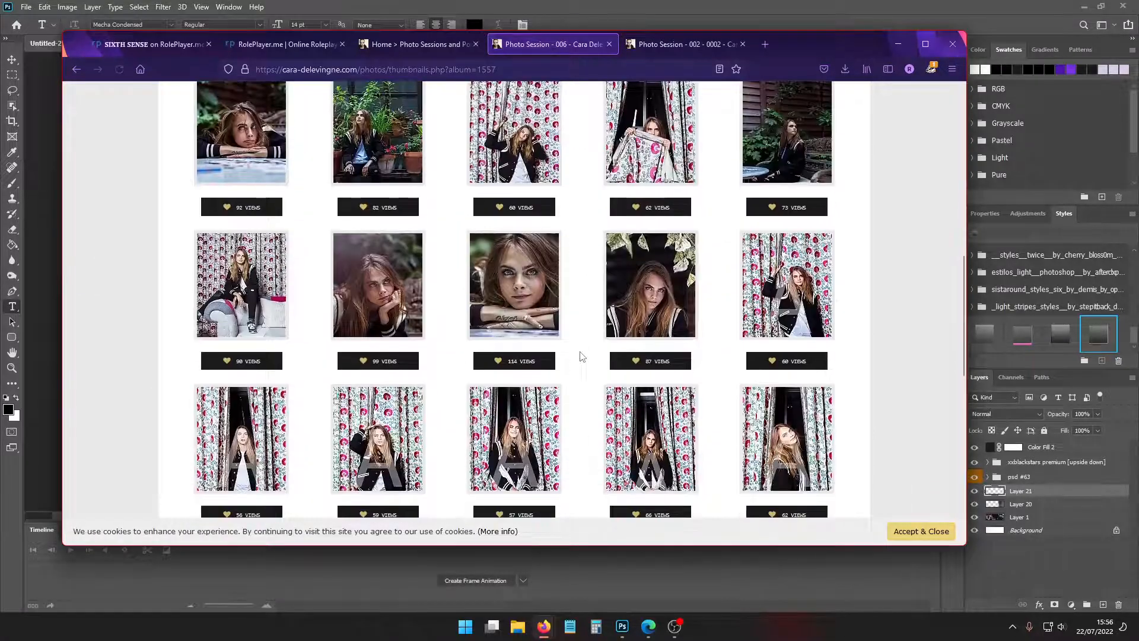
{"action": "scroll", "coordinate": [580, 356], "scroll_direction": "down", "scroll_amount": 10}
{"action": "key", "text": "alt+Left"}
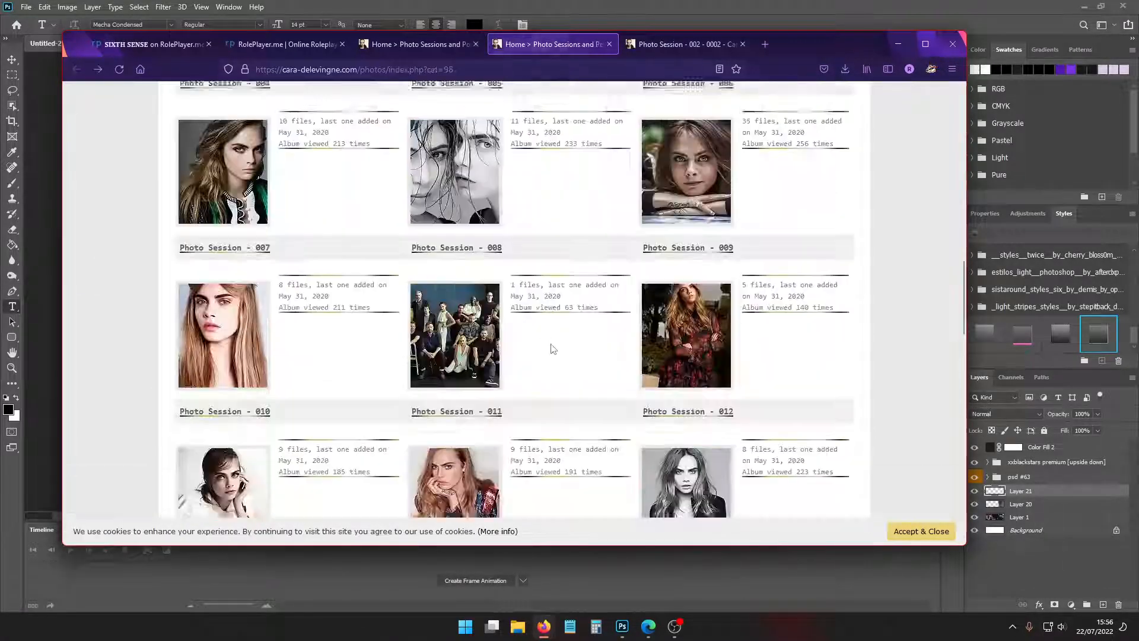
{"action": "scroll", "coordinate": [551, 349], "scroll_direction": "down", "scroll_amount": 6}
{"action": "left_click", "coordinate": [473, 260]}
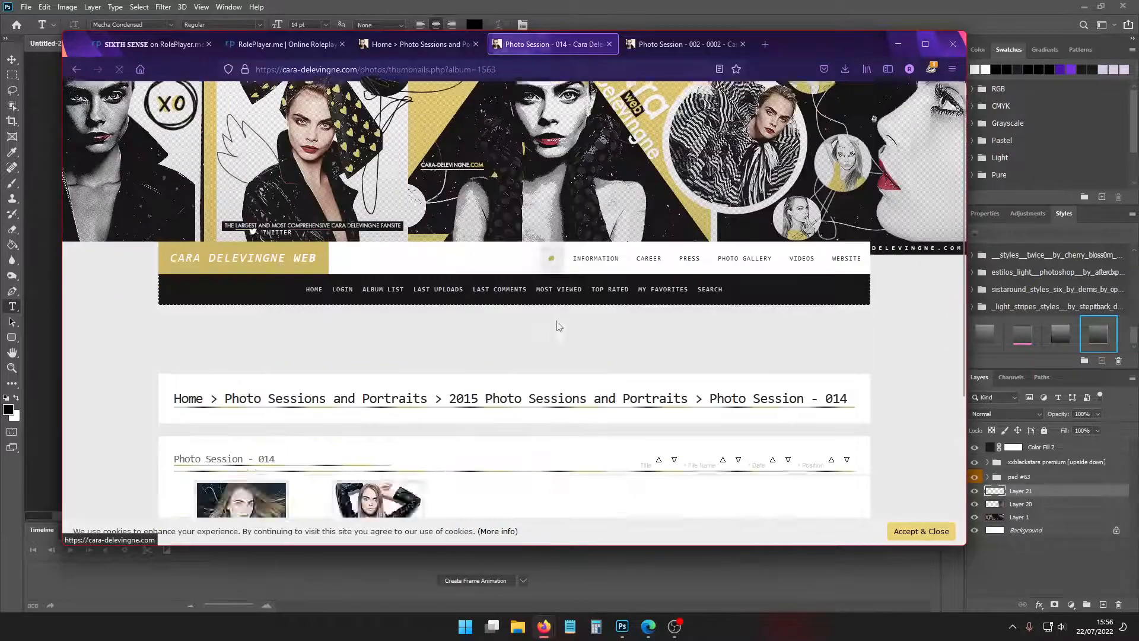
{"action": "scroll", "coordinate": [484, 284], "scroll_direction": "down", "scroll_amount": 3}
{"action": "key", "text": "alt+Left"}
{"action": "left_click", "coordinate": [190, 214]}
{"action": "scroll", "coordinate": [465, 326], "scroll_direction": "down", "scroll_amount": 5}
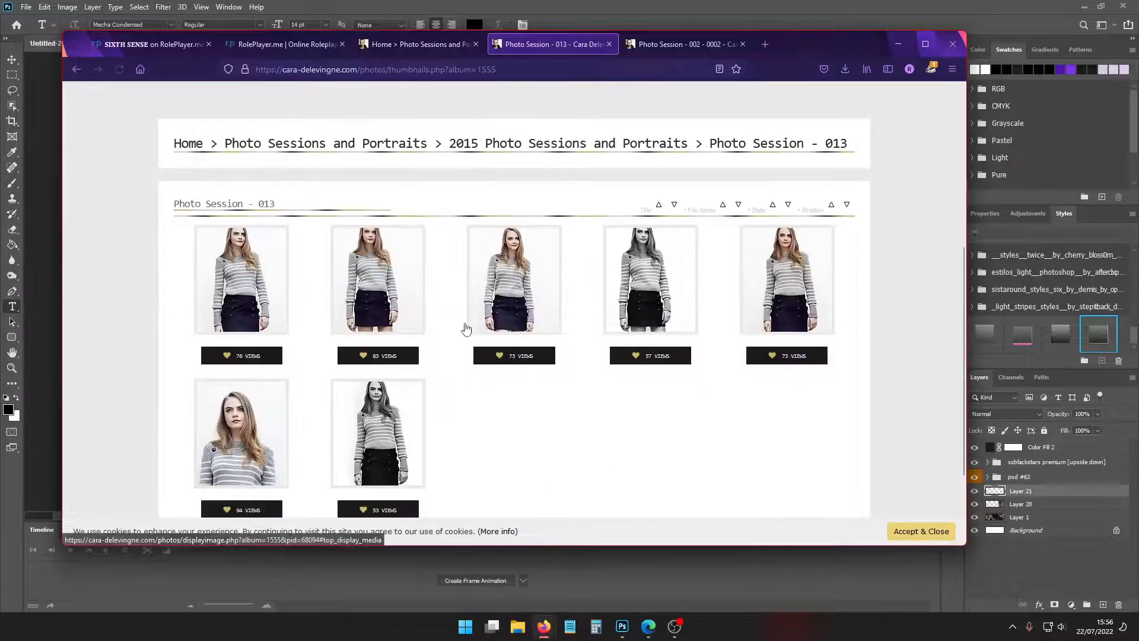
{"action": "key", "text": "alt+Left"}
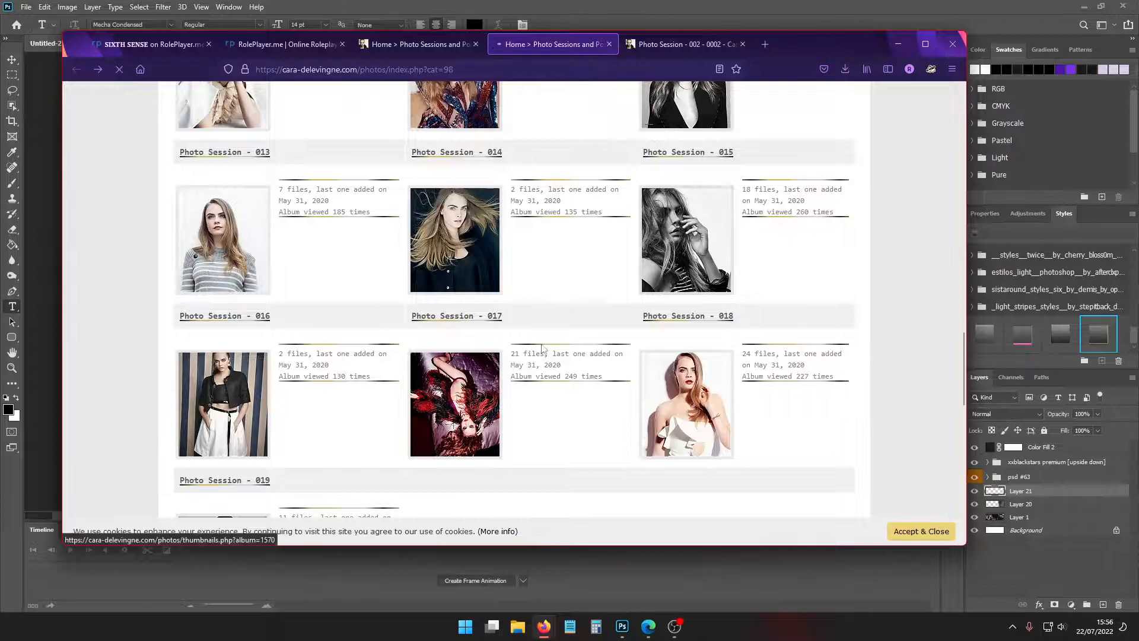
Examine the thumbnails of 2015 Photo Sessions 015, 016 and 019, ending back on the 2015 album list
{"action": "scroll", "coordinate": [542, 349], "scroll_direction": "down", "scroll_amount": 3}
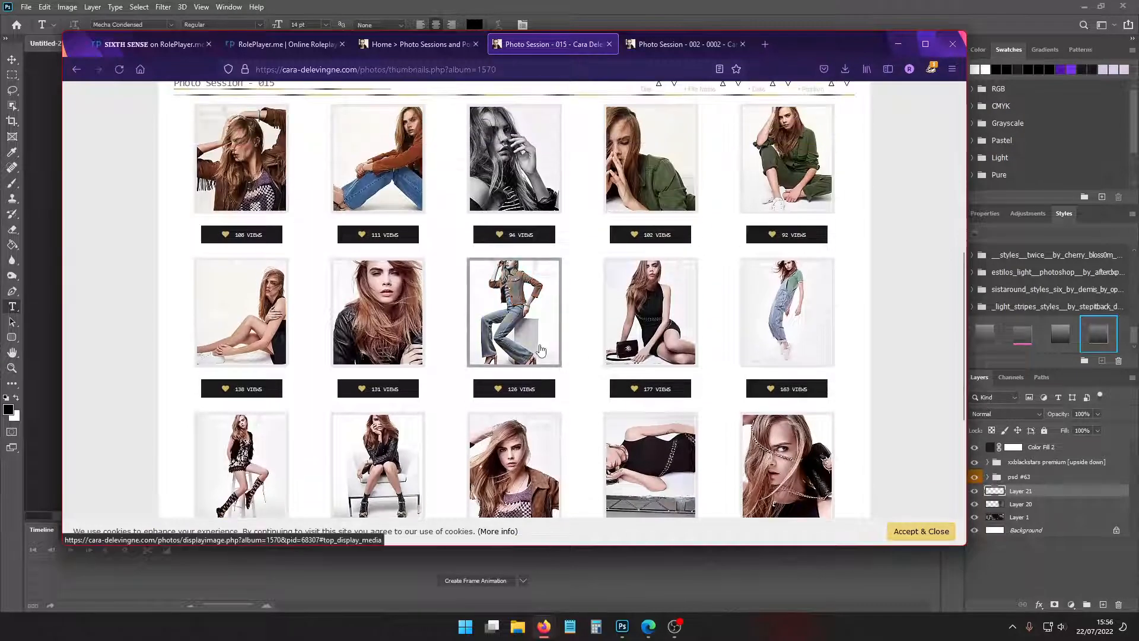
{"action": "scroll", "coordinate": [541, 349], "scroll_direction": "down", "scroll_amount": 3}
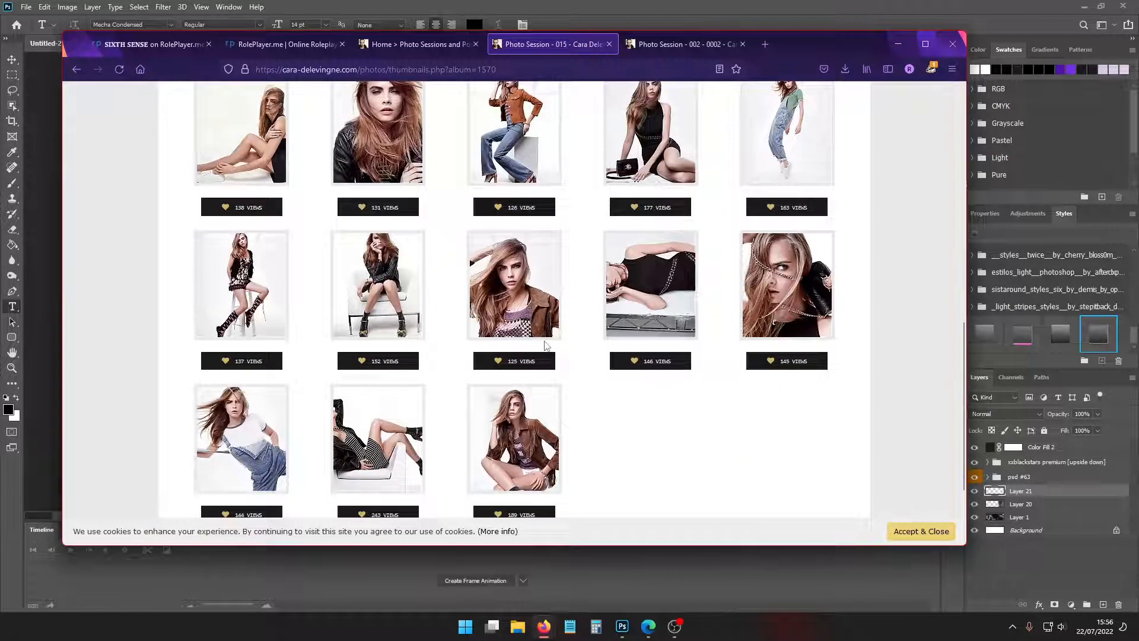
{"action": "key", "text": "alt+Left"}
{"action": "scroll", "coordinate": [519, 325], "scroll_direction": "down", "scroll_amount": 2}
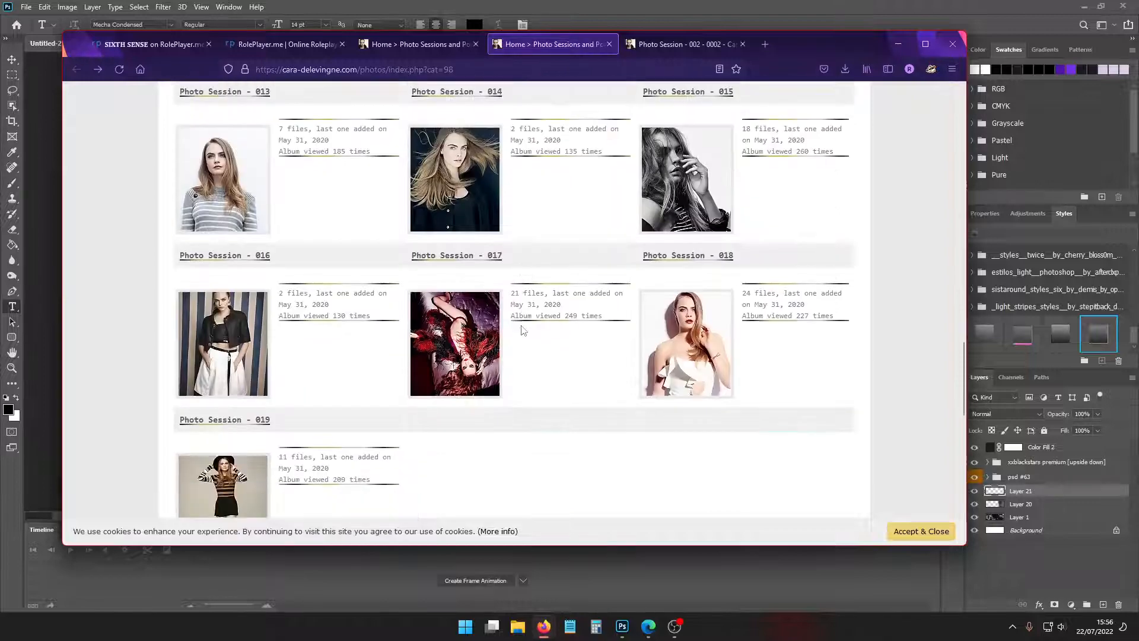
{"action": "left_click", "coordinate": [236, 269]}
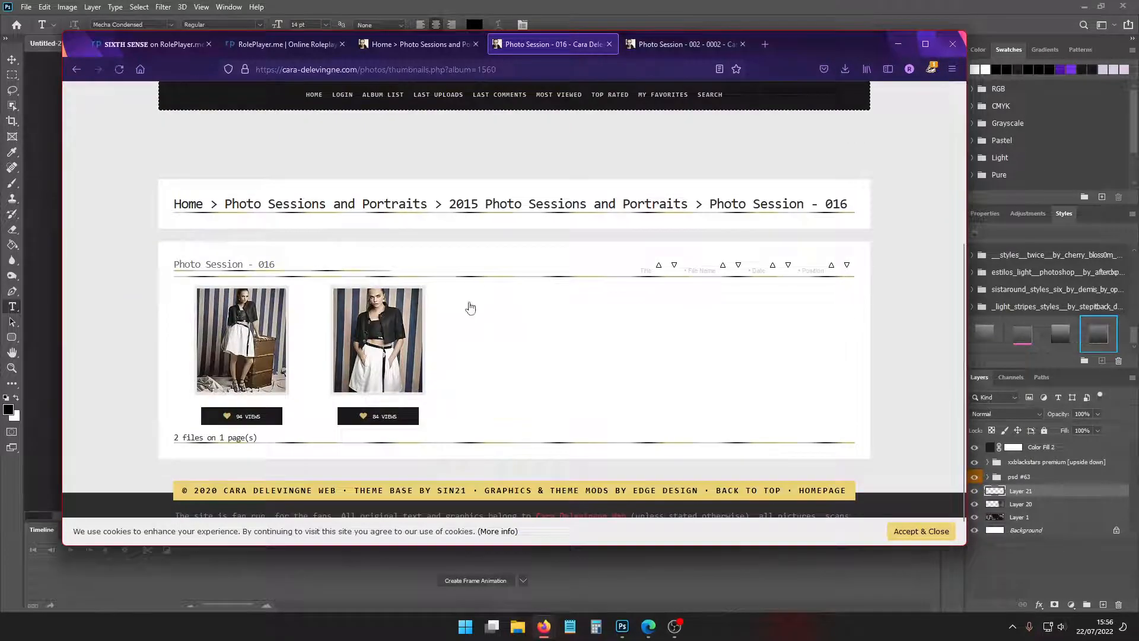
{"action": "key", "text": "alt+Left"}
{"action": "left_click", "coordinate": [367, 368]}
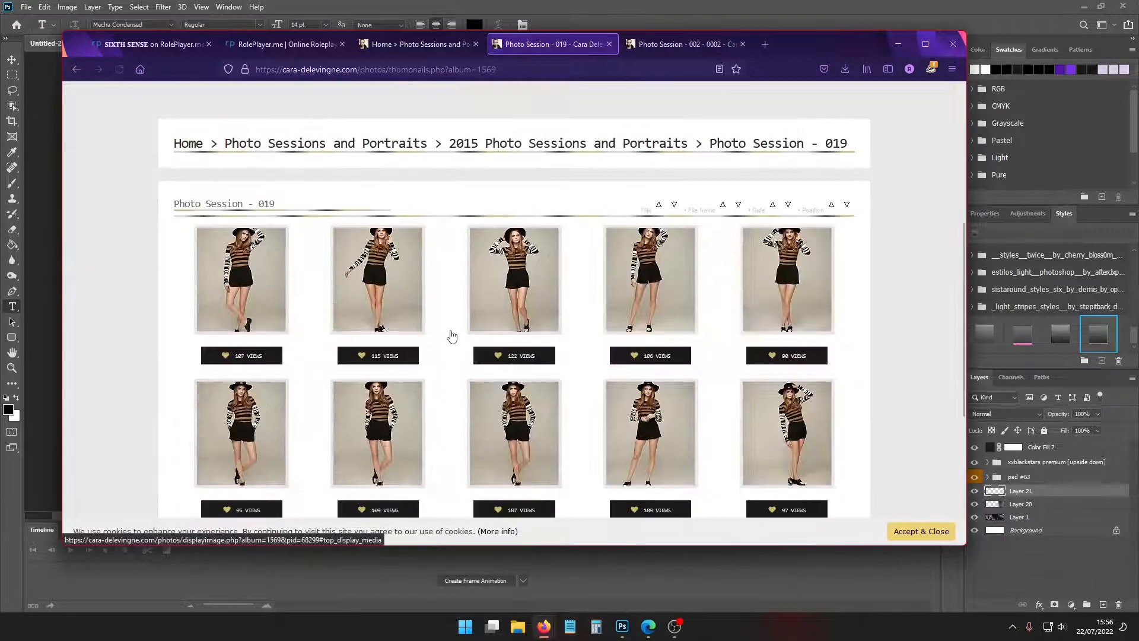
{"action": "scroll", "coordinate": [451, 335], "scroll_direction": "down", "scroll_amount": 4}
{"action": "key", "text": "alt+Left"}
Open the full-size image of the hooded photo from 2015 Photo Session - 002 in its own tab
{"action": "key", "text": "ctrl+Tab"}
{"action": "right_click", "coordinate": [528, 303]}
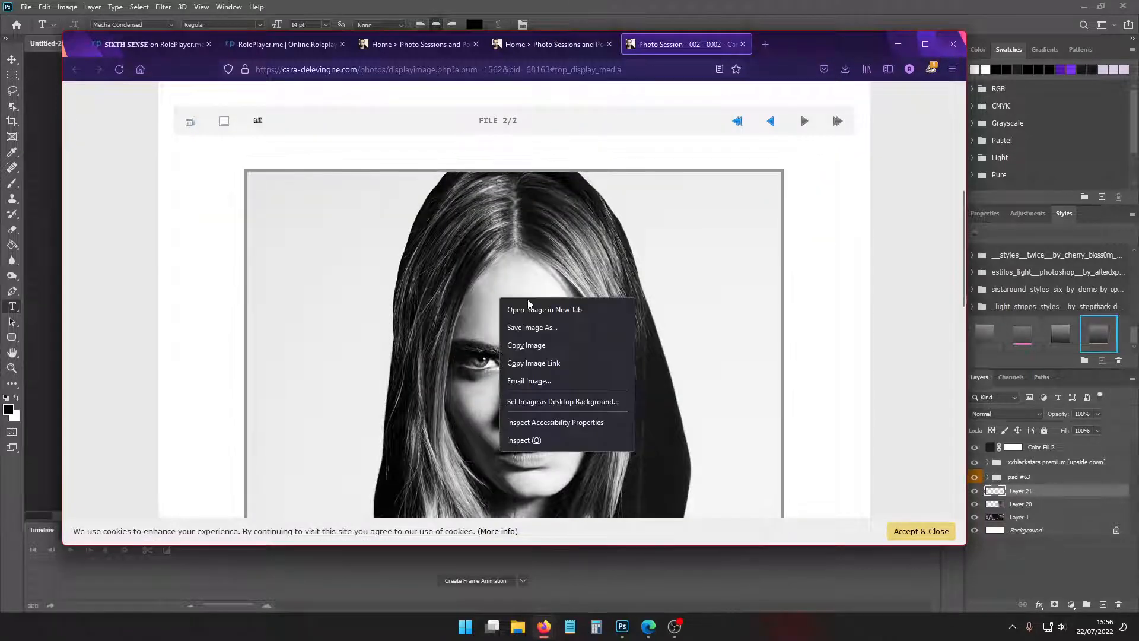
{"action": "left_click", "coordinate": [531, 309]}
{"action": "left_click", "coordinate": [739, 44]}
{"action": "right_click", "coordinate": [531, 283]}
{"action": "left_click", "coordinate": [569, 310]}
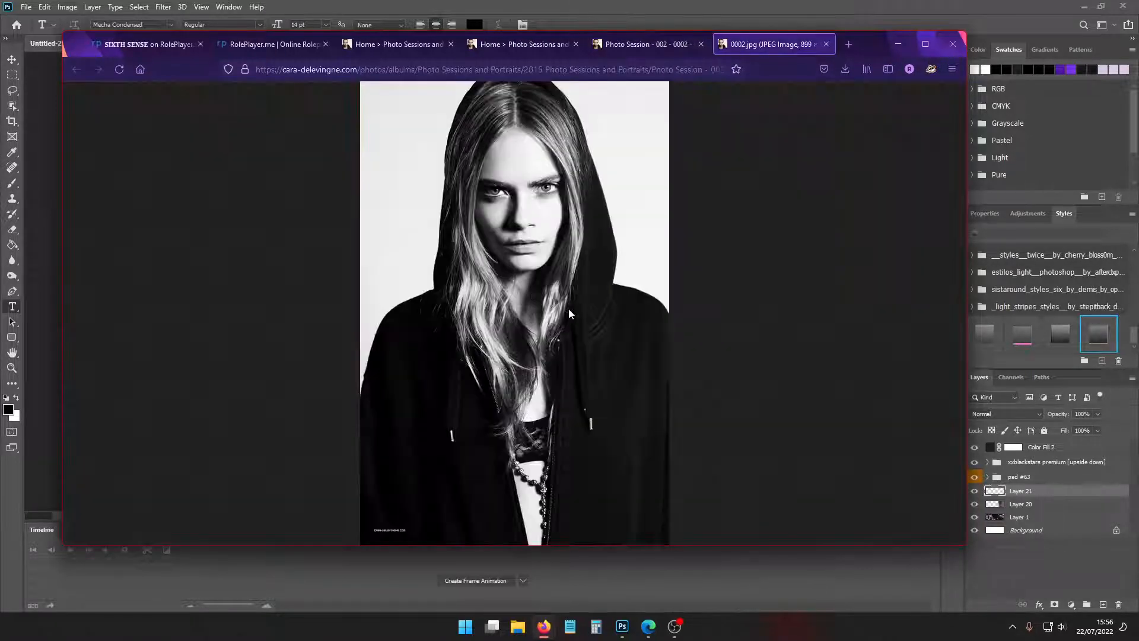
Save the full-size hooded photo in the fran folder as 666666.jpg, keeping the existing 0002.jpg, and close its two photo tabs
{"action": "right_click", "coordinate": [564, 287]}
{"action": "left_click", "coordinate": [586, 292]}
{"action": "key", "text": "Return"}
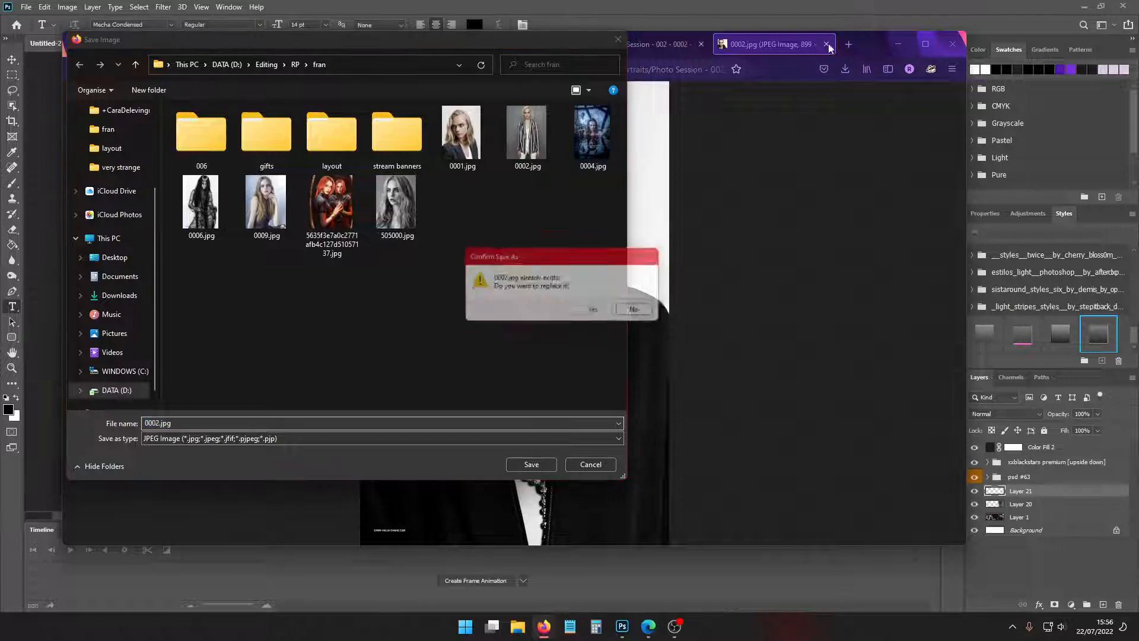
{"action": "left_click", "coordinate": [641, 310]}
{"action": "type", "text": "666666"}
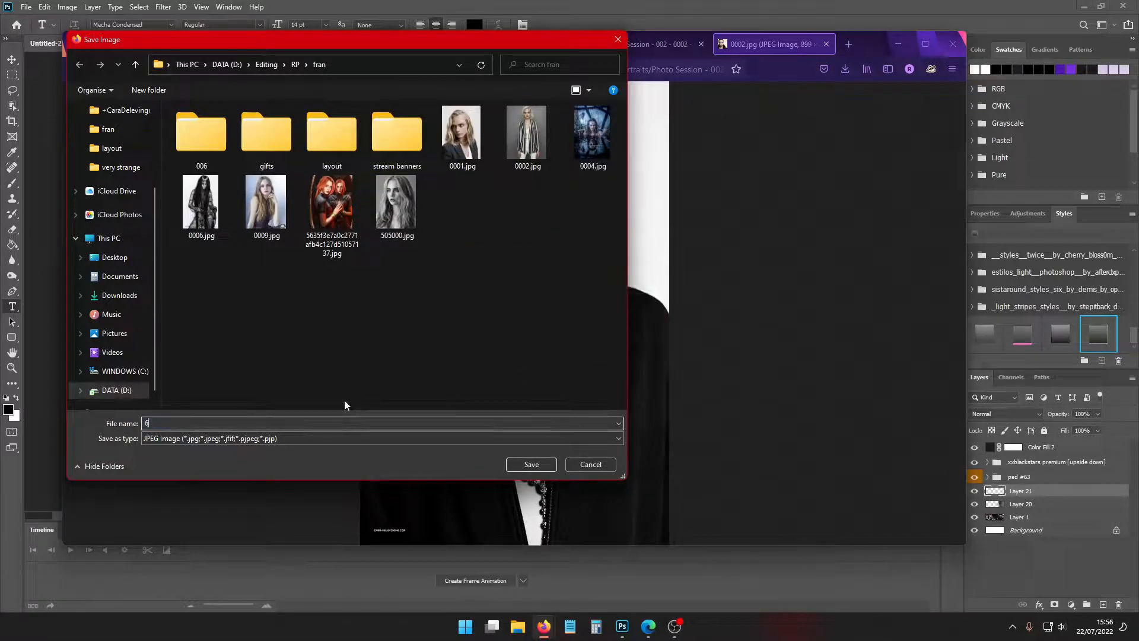
{"action": "key", "text": "Return"}
{"action": "left_click", "coordinate": [825, 45]}
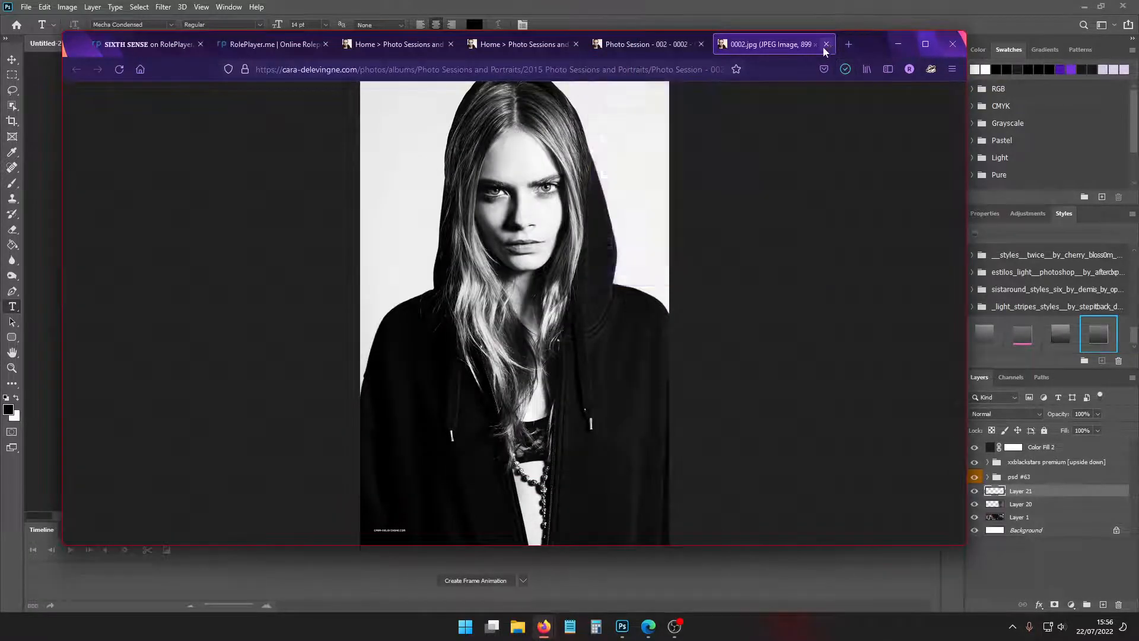
{"action": "left_click", "coordinate": [825, 45]}
{"action": "left_click", "coordinate": [652, 46]}
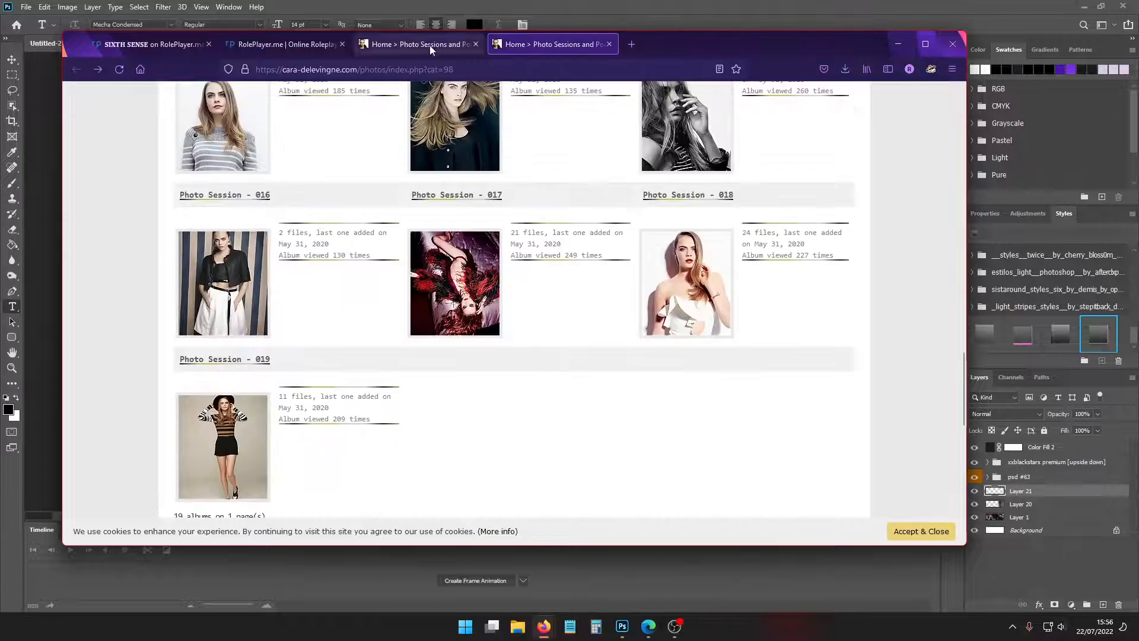
Close the 2015 album list and open the 2014, 2013 and 2012 Photo Sessions and Portraits categories in new tabs
{"action": "left_click", "coordinate": [431, 48]}
{"action": "scroll", "coordinate": [400, 366], "scroll_direction": "down", "scroll_amount": 3}
{"action": "right_click", "coordinate": [368, 222]}
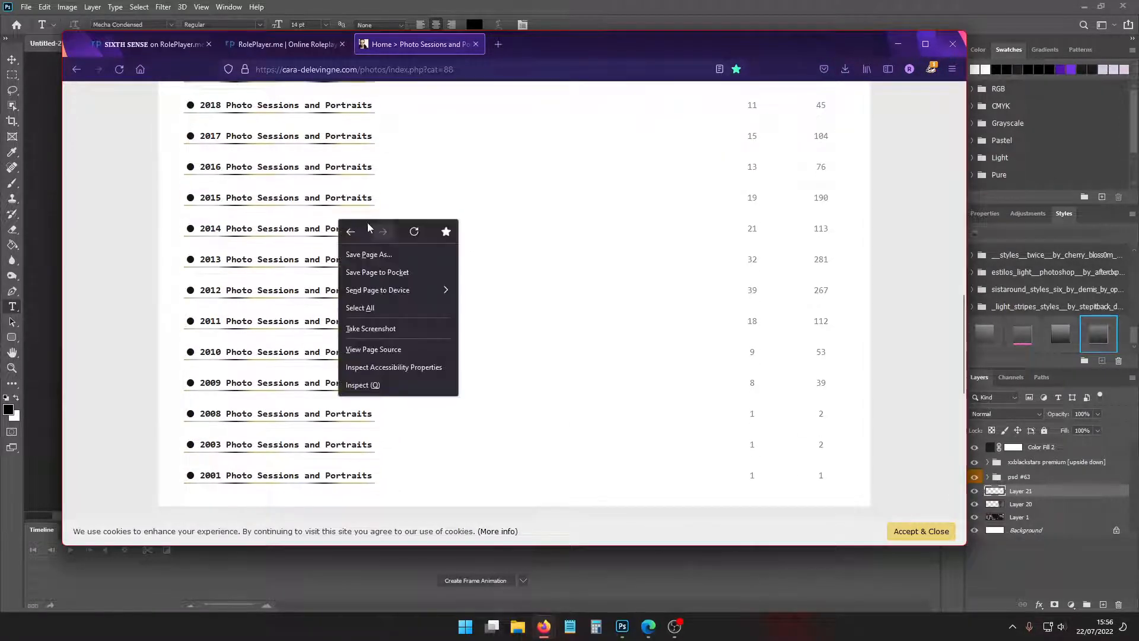
{"action": "right_click", "coordinate": [298, 229]}
{"action": "left_click", "coordinate": [312, 236]}
{"action": "right_click", "coordinate": [330, 255]}
{"action": "left_click", "coordinate": [354, 266]}
{"action": "right_click", "coordinate": [336, 290]}
{"action": "left_click", "coordinate": [362, 300]}
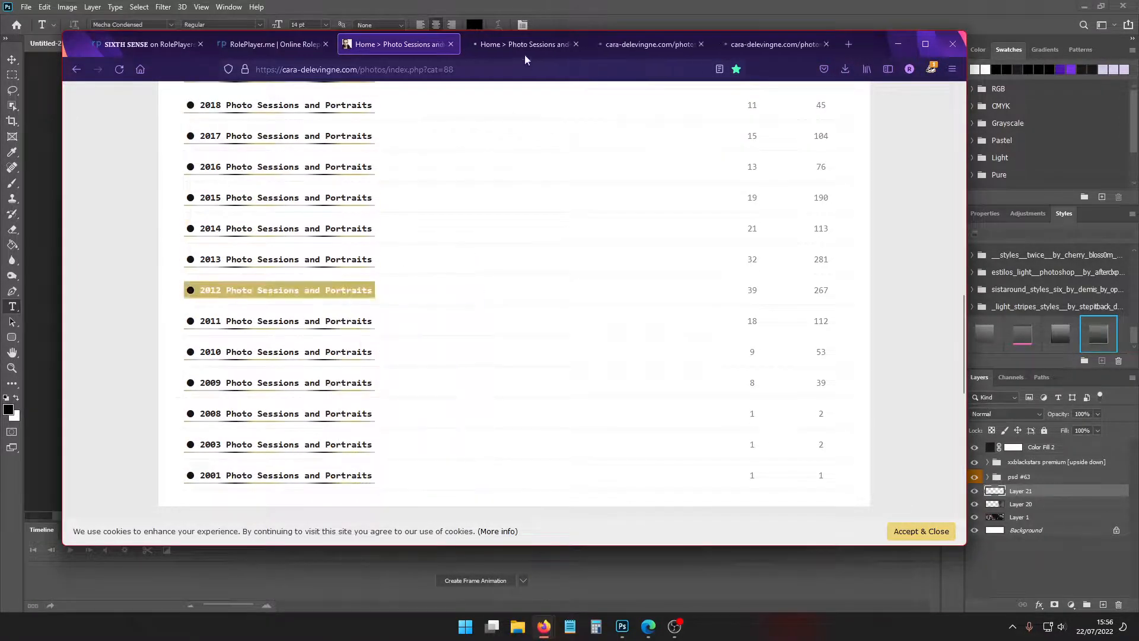
Look through the 2014 Photo Sessions and Portraits albums and check the thumbnails of Photo Session - 001
{"action": "left_click", "coordinate": [524, 48]}
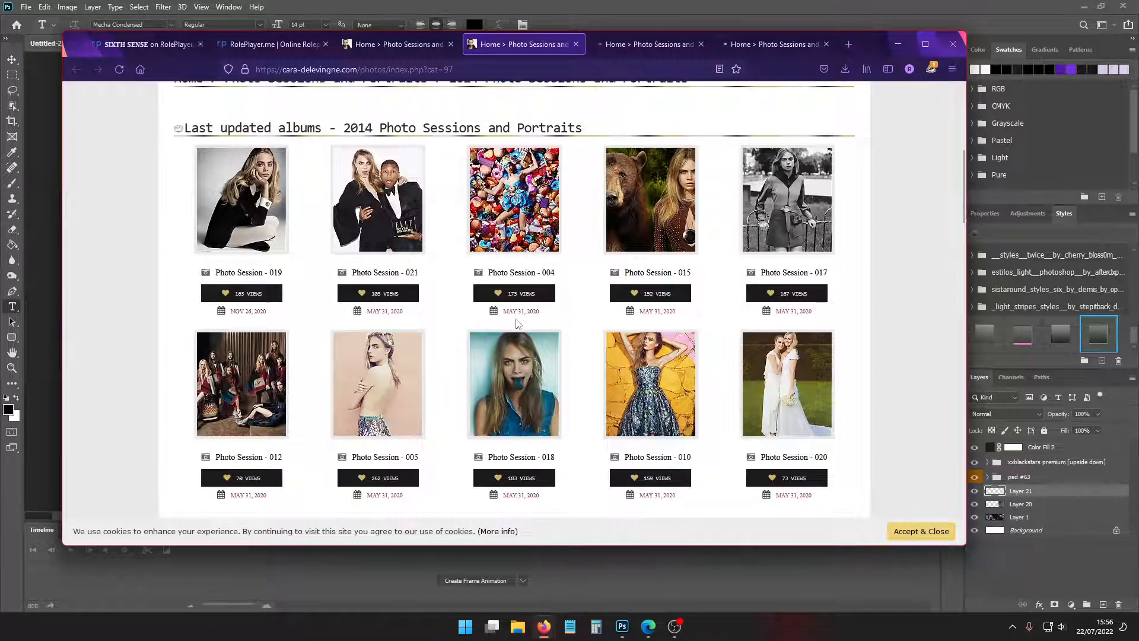
{"action": "scroll", "coordinate": [516, 319], "scroll_direction": "down", "scroll_amount": 6}
{"action": "left_click", "coordinate": [414, 287]}
{"action": "scroll", "coordinate": [413, 288], "scroll_direction": "down", "scroll_amount": 5}
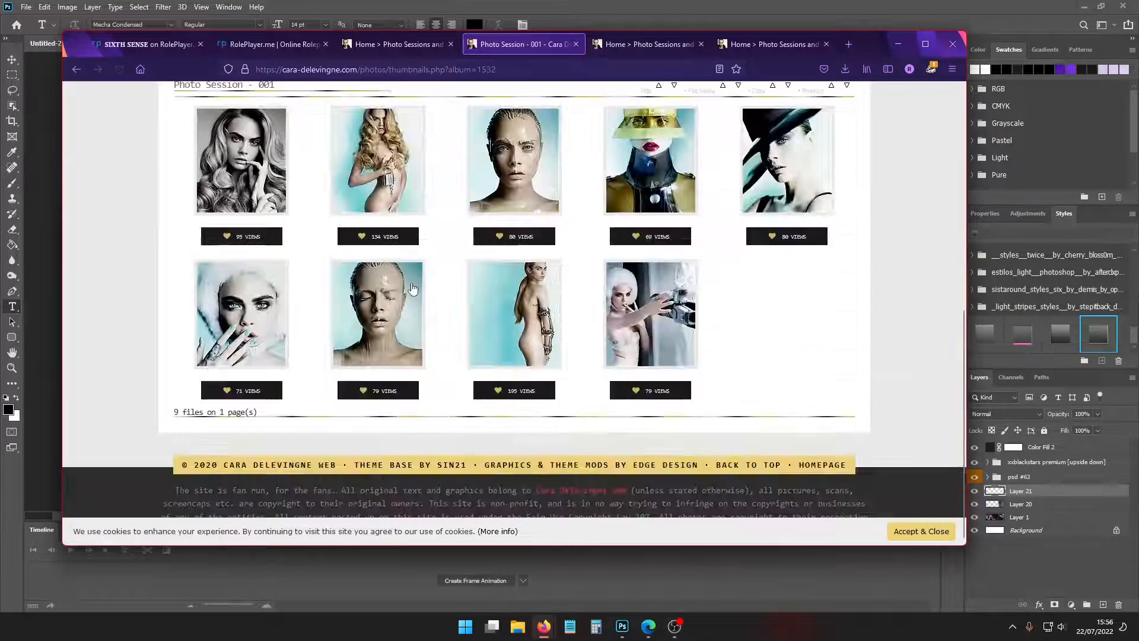
{"action": "key", "text": "alt+Left"}
{"action": "scroll", "coordinate": [413, 288], "scroll_direction": "down", "scroll_amount": 3}
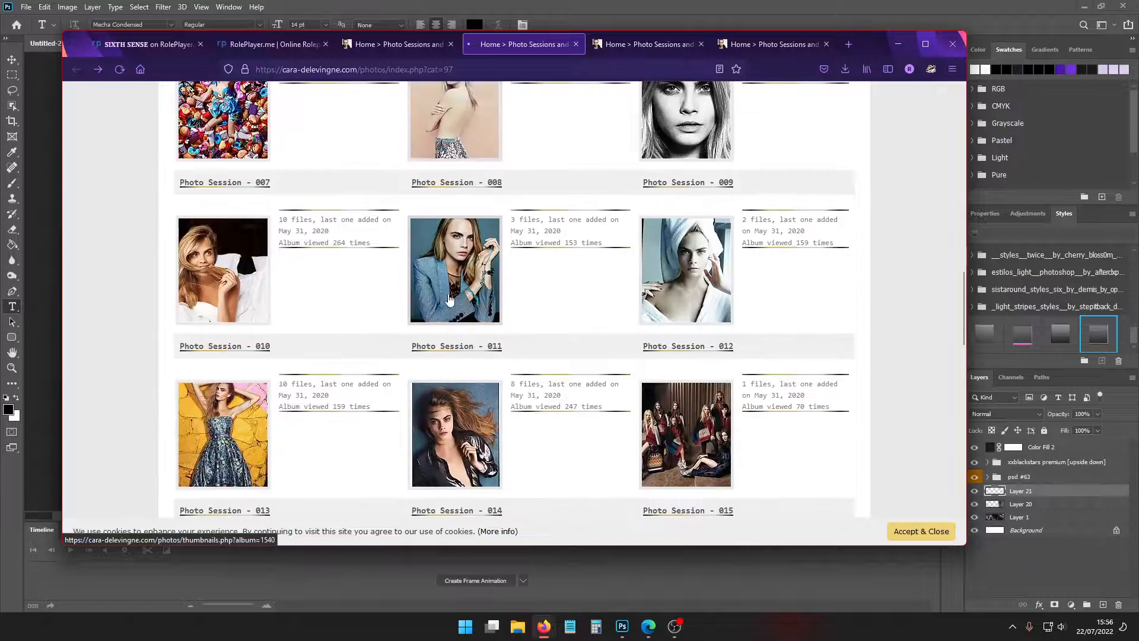
Open the second portrait of 2014 Photo Session - 008, save it as 5.jpg in the fran folder, and close its tab
{"action": "left_click", "coordinate": [413, 287]}
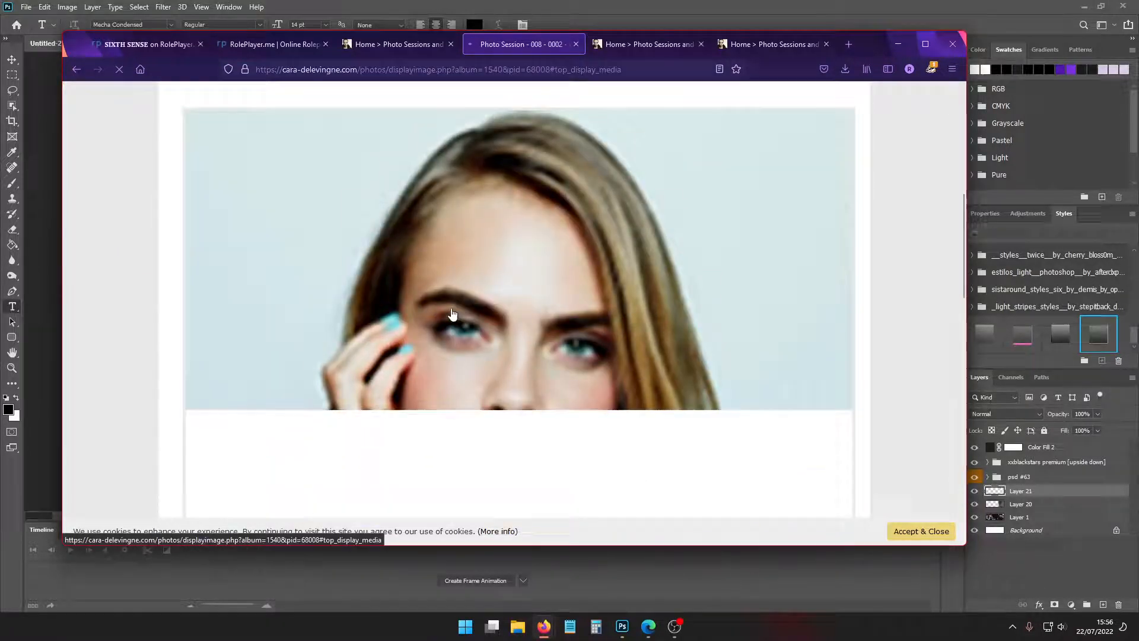
{"action": "right_click", "coordinate": [464, 304]}
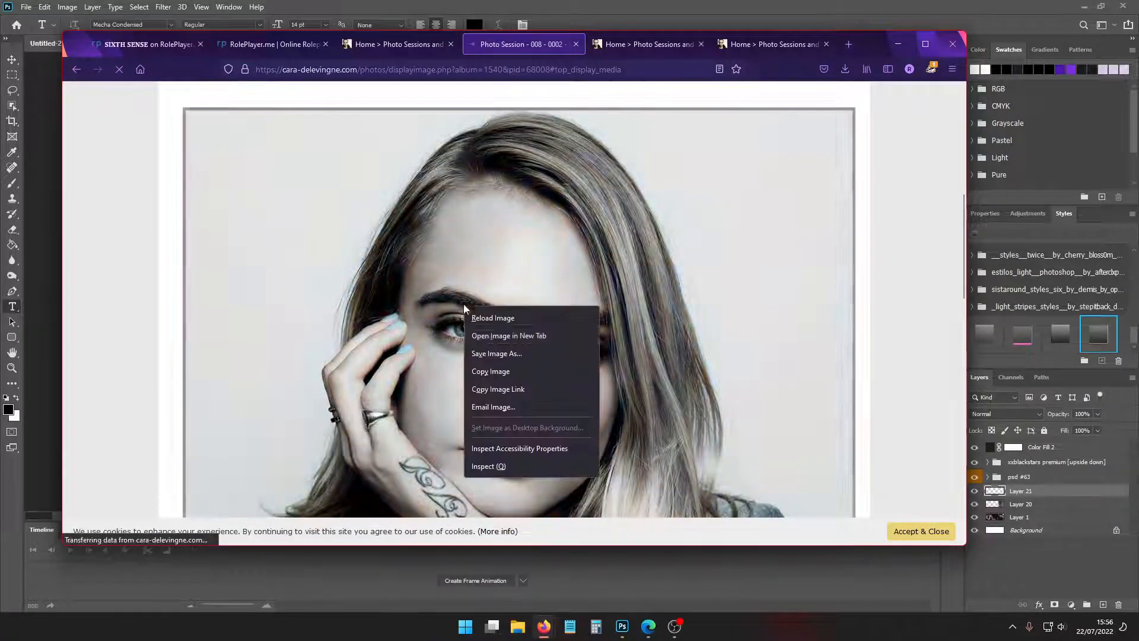
{"action": "left_click", "coordinate": [496, 352]}
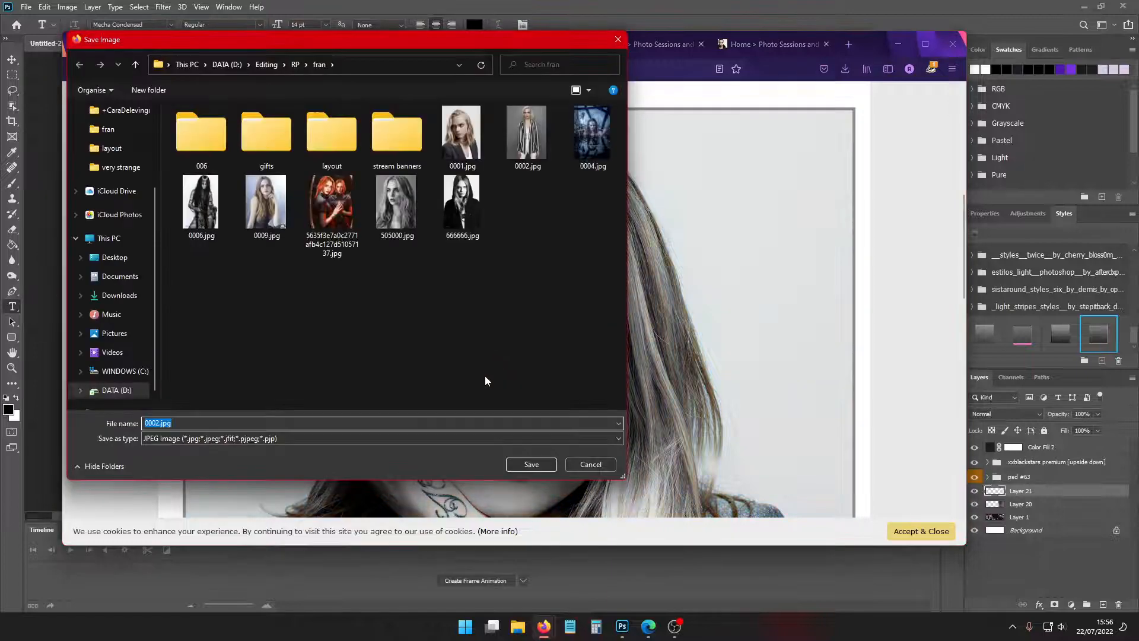
{"action": "type", "text": "5"}
{"action": "key", "text": "Return"}
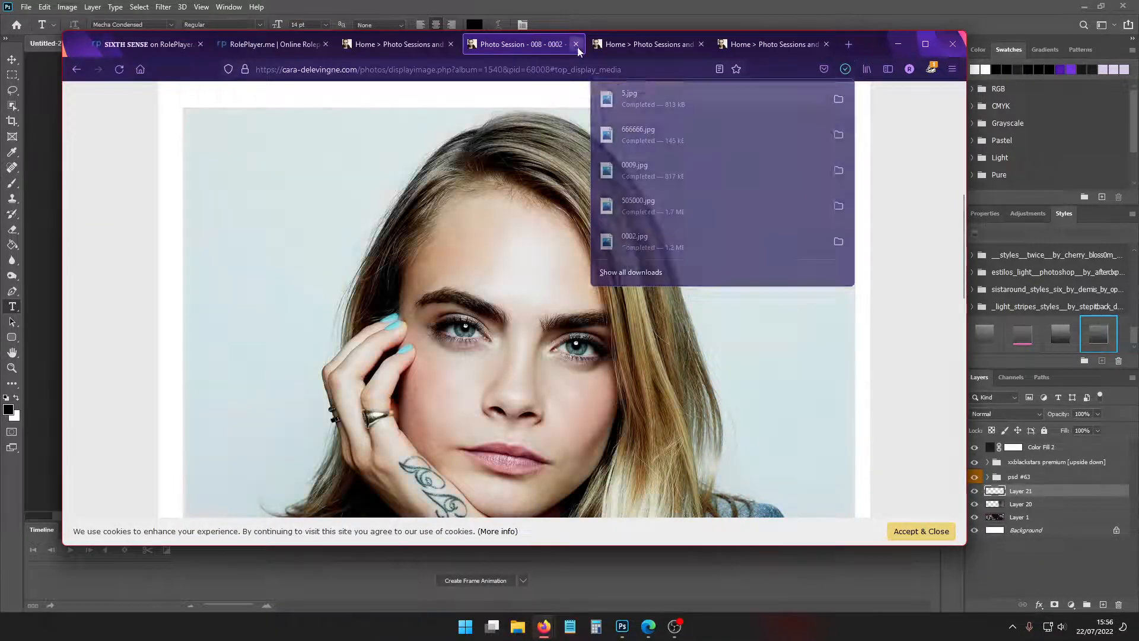
{"action": "left_click", "coordinate": [577, 46]}
Look through both pages of the 2013 Photo Sessions and Portraits albums and close that category's tab
{"action": "scroll", "coordinate": [497, 308], "scroll_direction": "down", "scroll_amount": 4}
{"action": "scroll", "coordinate": [497, 306], "scroll_direction": "down", "scroll_amount": 3}
{"action": "scroll", "coordinate": [497, 312], "scroll_direction": "down", "scroll_amount": 10}
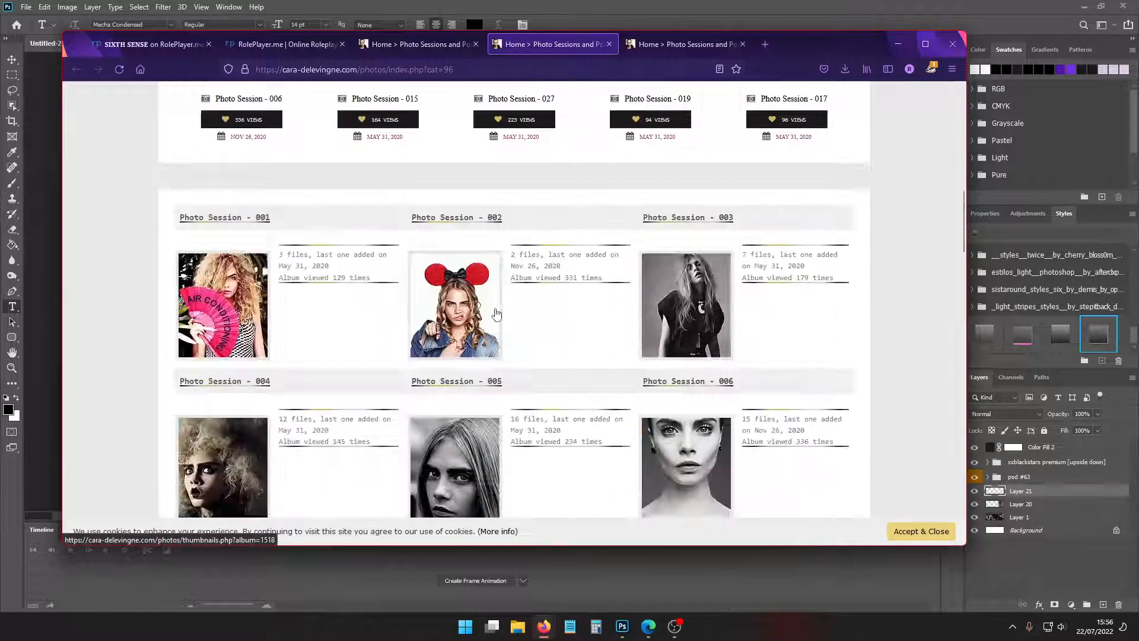
{"action": "scroll", "coordinate": [537, 324], "scroll_direction": "down", "scroll_amount": 4}
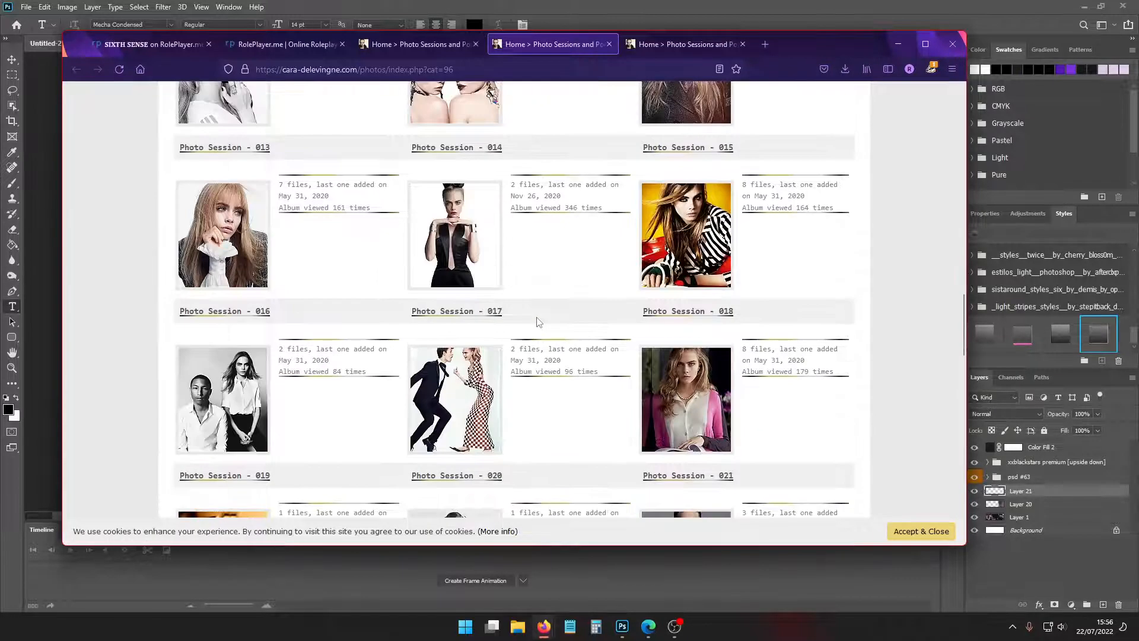
{"action": "scroll", "coordinate": [536, 321], "scroll_direction": "down", "scroll_amount": 8}
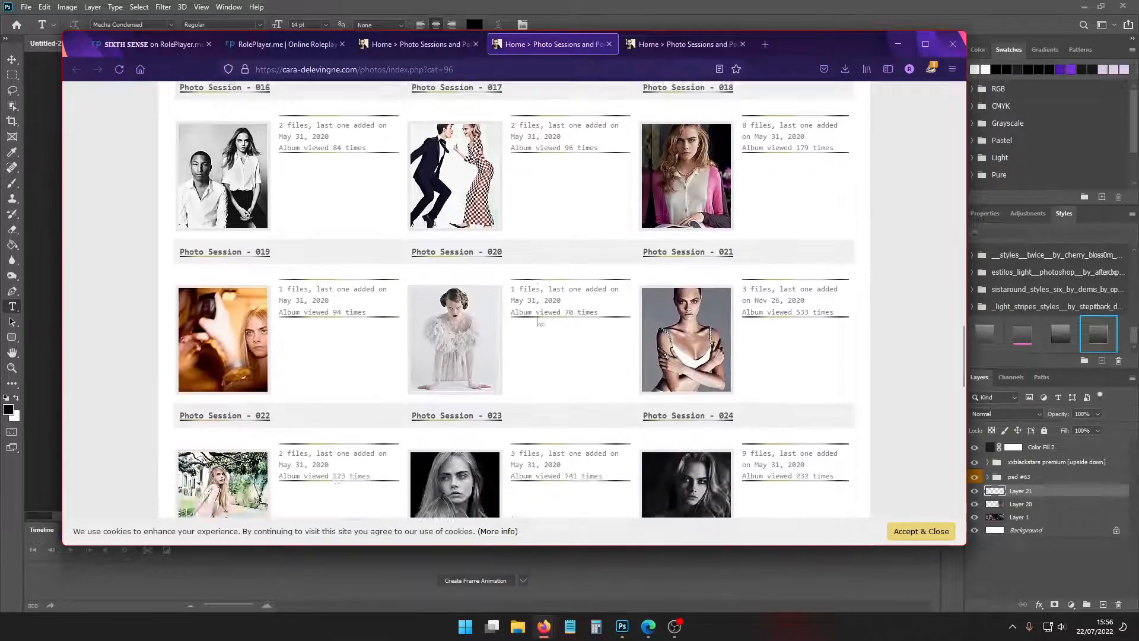
{"action": "scroll", "coordinate": [538, 316], "scroll_direction": "down", "scroll_amount": 1}
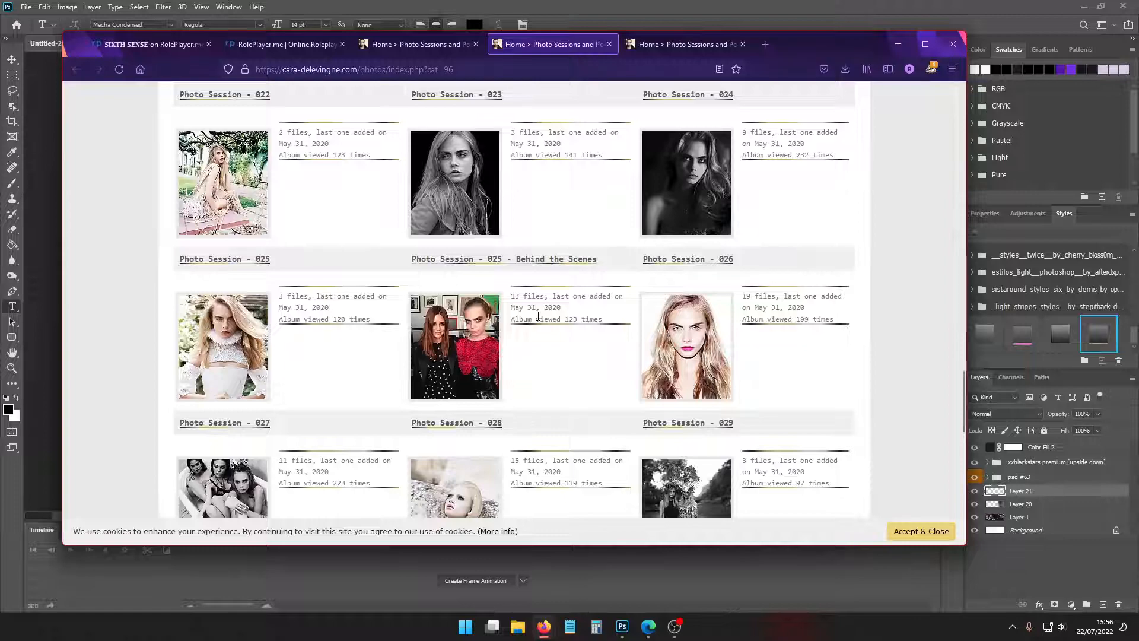
{"action": "scroll", "coordinate": [538, 316], "scroll_direction": "down", "scroll_amount": 2}
{"action": "scroll", "coordinate": [538, 321], "scroll_direction": "down", "scroll_amount": 4}
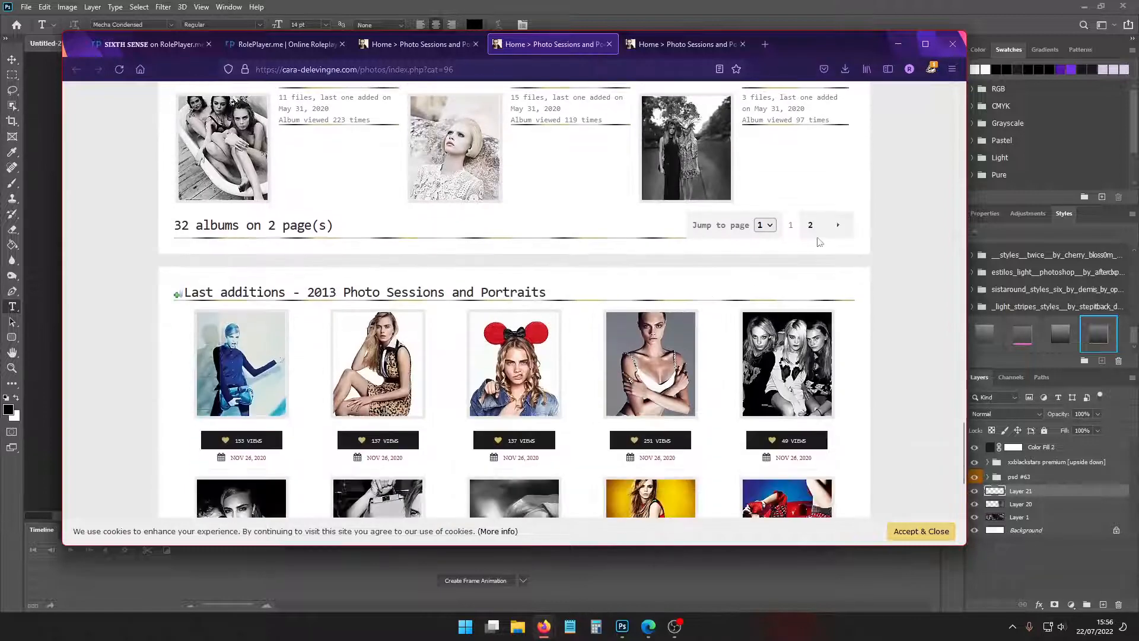
{"action": "scroll", "coordinate": [586, 318], "scroll_direction": "down", "scroll_amount": 12}
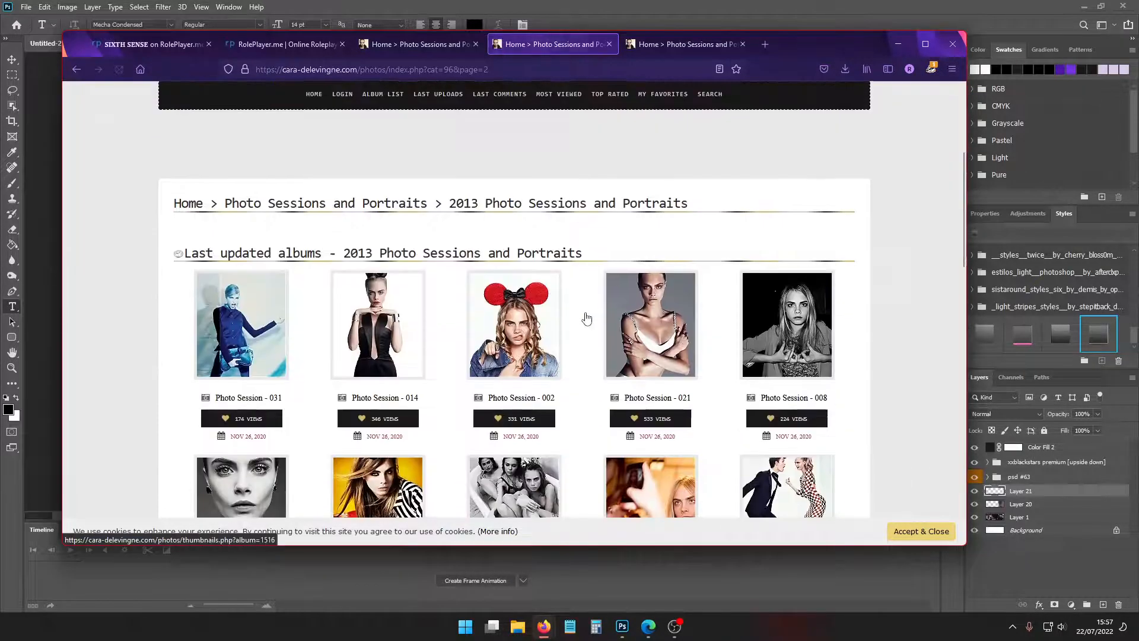
{"action": "key", "text": "ctrl+w"}
Browse the 2012 Photo Sessions and Portraits albums and open Photo Session - 006 in a new tab
{"action": "scroll", "coordinate": [574, 298], "scroll_direction": "down", "scroll_amount": 13}
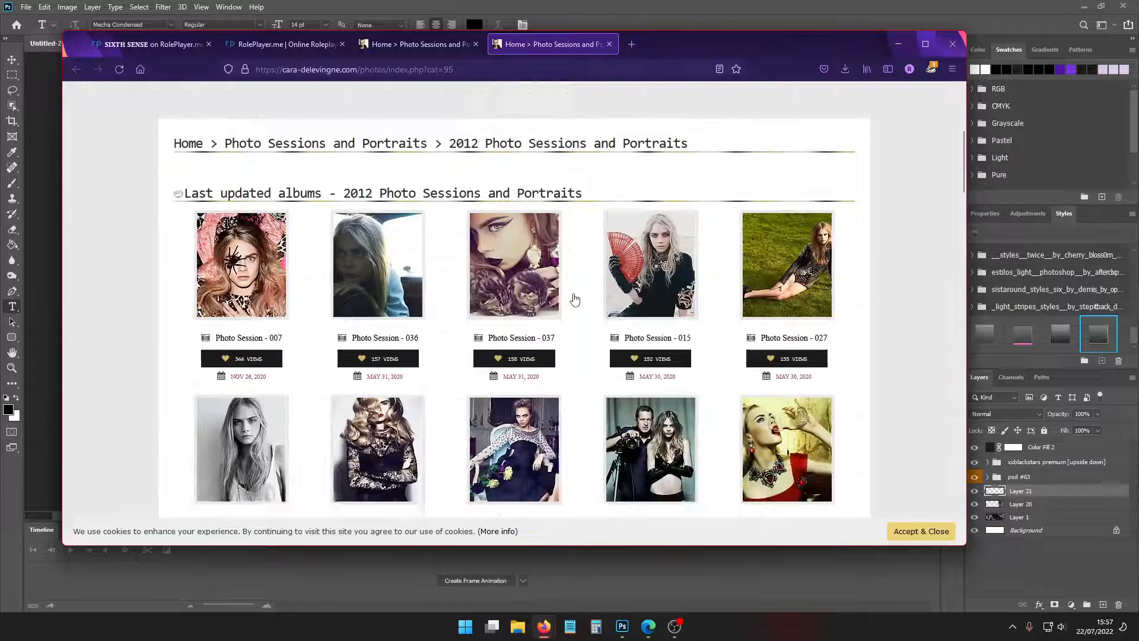
{"action": "scroll", "coordinate": [574, 298], "scroll_direction": "down", "scroll_amount": 4}
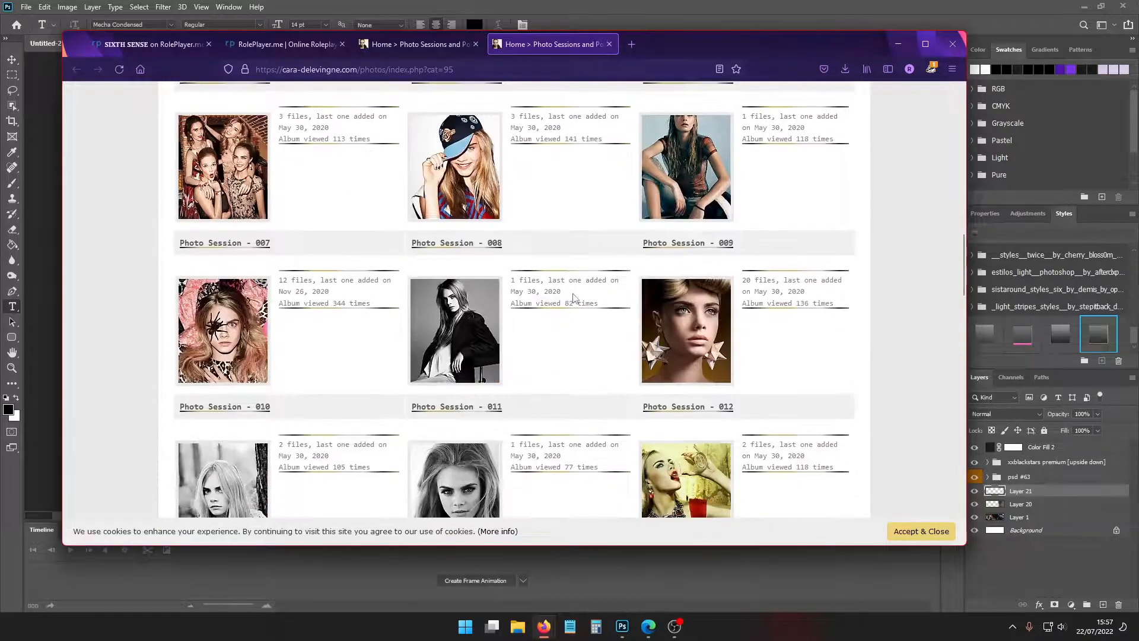
{"action": "right_click", "coordinate": [644, 170]}
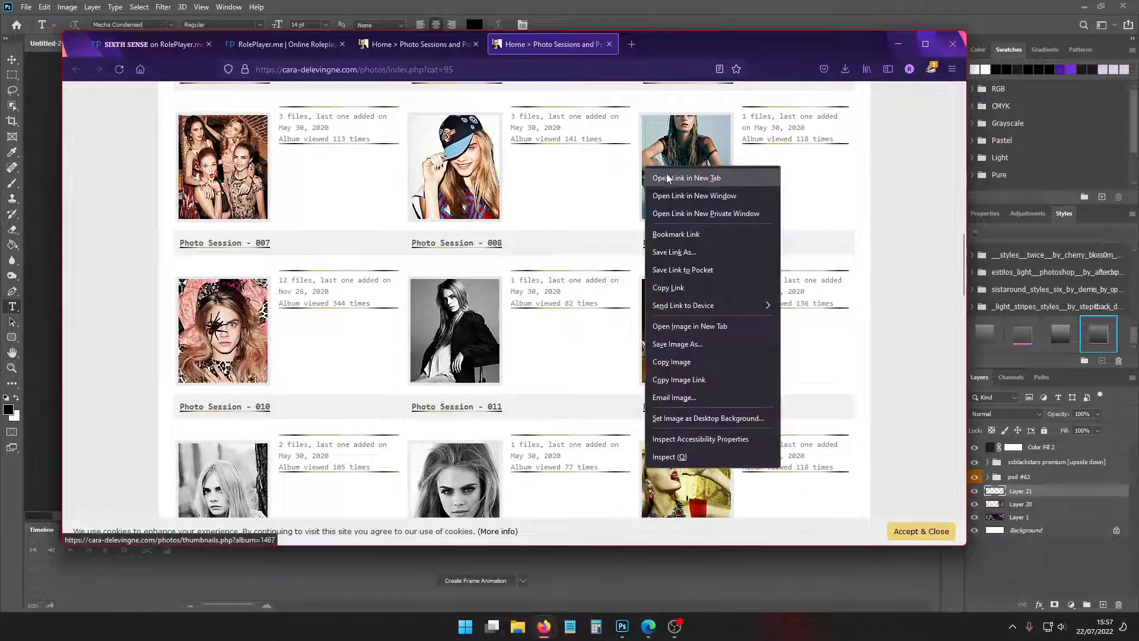
{"action": "left_click", "coordinate": [658, 177]}
{"action": "scroll", "coordinate": [593, 266], "scroll_direction": "down", "scroll_amount": 6}
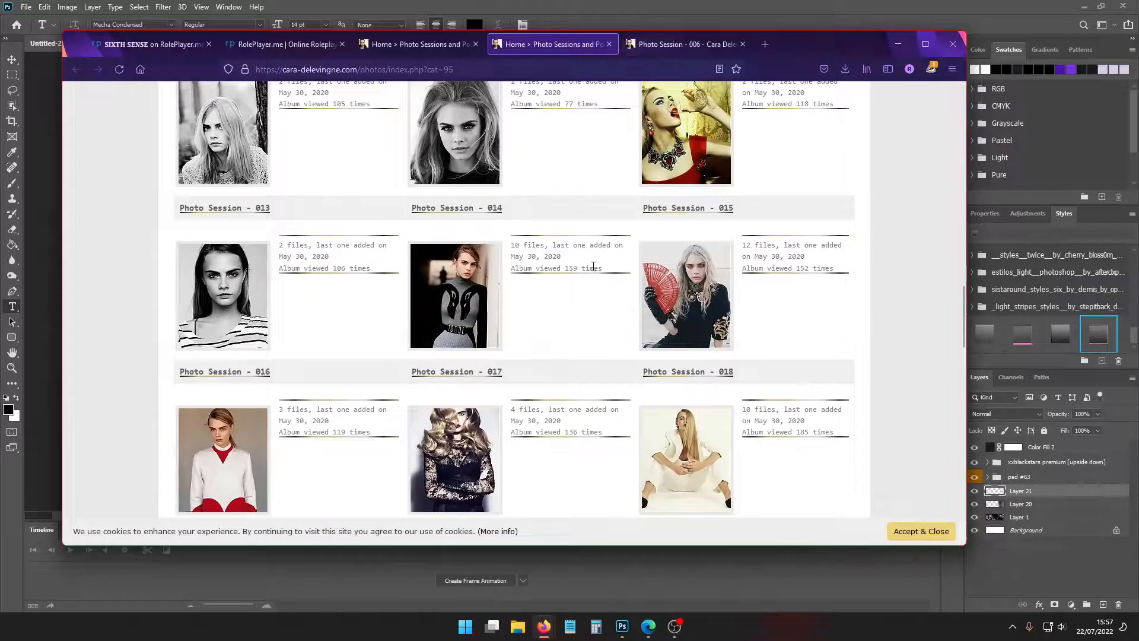
Look through the remaining 2012 Photo Sessions and Portraits albums and open the portrait in Photo Session - 006
{"action": "scroll", "coordinate": [593, 266], "scroll_direction": "down", "scroll_amount": 2}
{"action": "scroll", "coordinate": [589, 277], "scroll_direction": "down", "scroll_amount": 2}
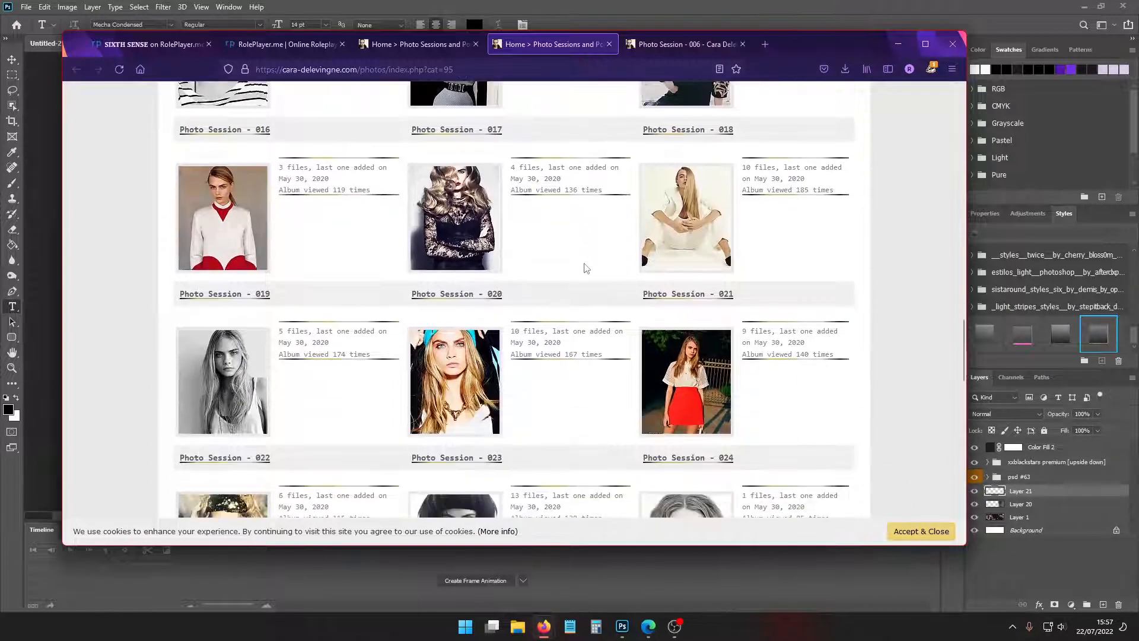
{"action": "scroll", "coordinate": [585, 267], "scroll_direction": "down", "scroll_amount": 1}
{"action": "scroll", "coordinate": [585, 267], "scroll_direction": "down", "scroll_amount": 8}
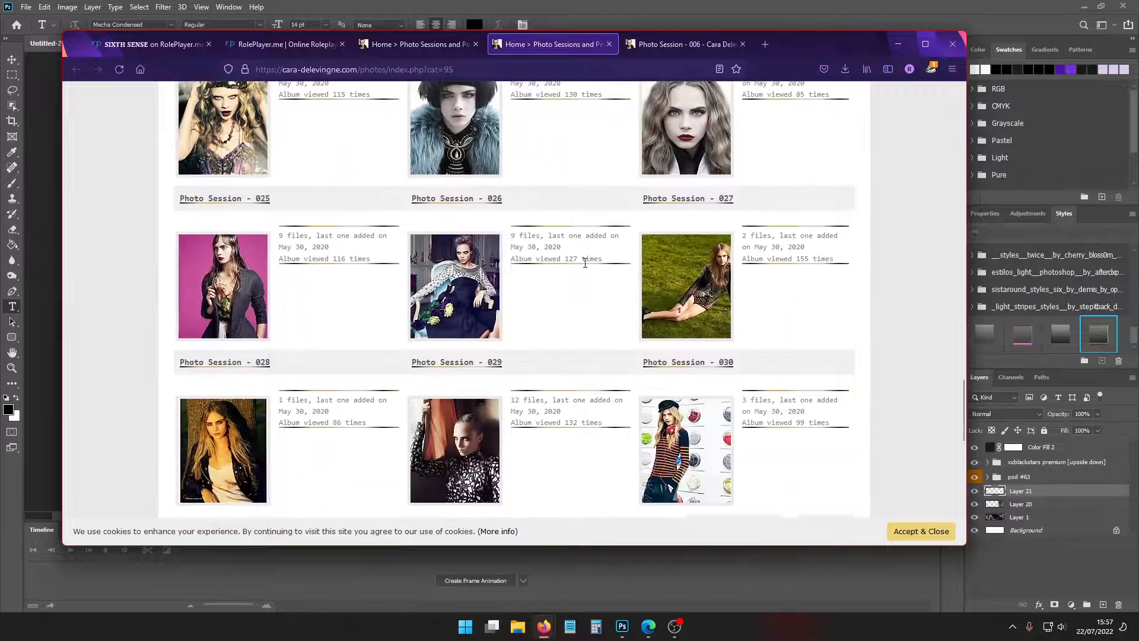
{"action": "left_click", "coordinate": [682, 46]}
{"action": "scroll", "coordinate": [583, 292], "scroll_direction": "down", "scroll_amount": 4}
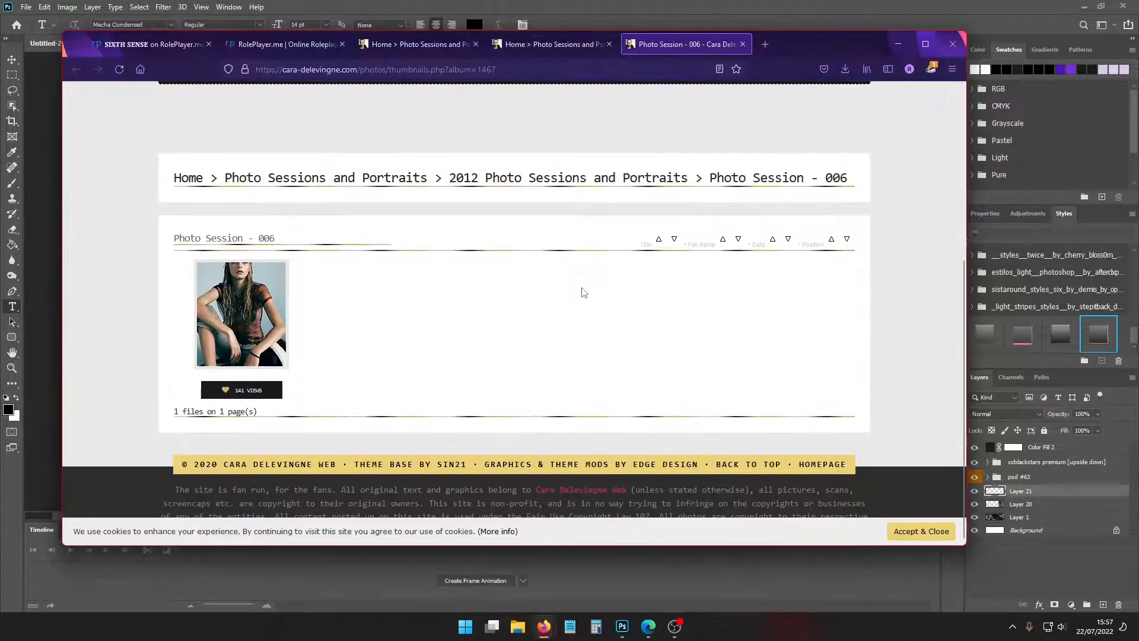
{"action": "left_click", "coordinate": [261, 297]}
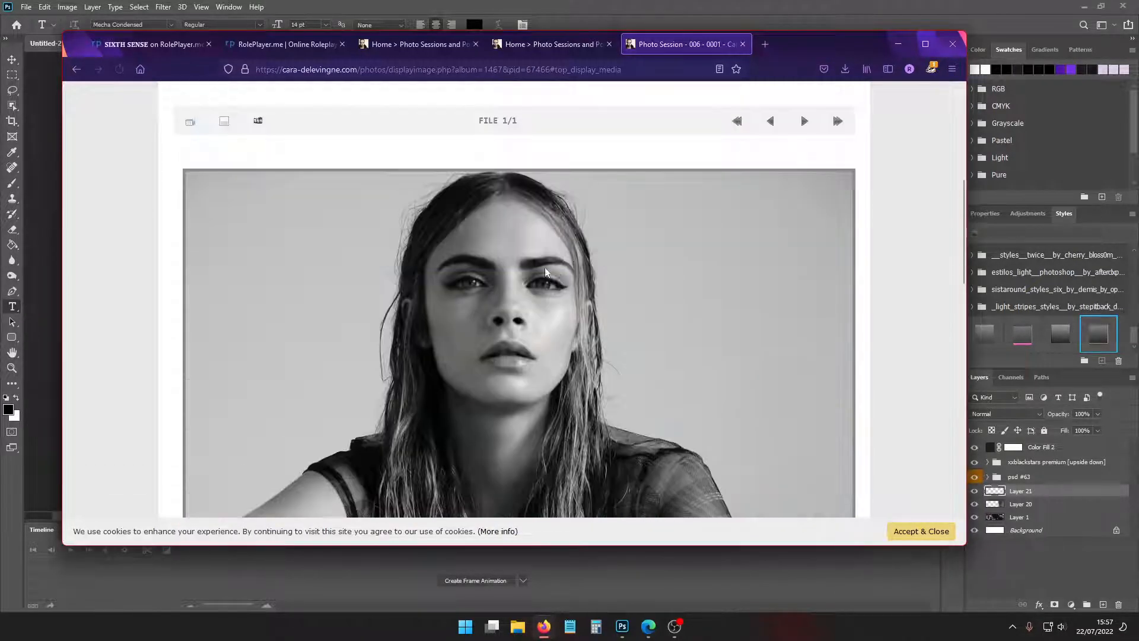
Try to save the Photo Session - 006 portrait as 0001.jpg in the fran folder, and close its tab
{"action": "right_click", "coordinate": [545, 272]}
{"action": "left_click", "coordinate": [561, 284]}
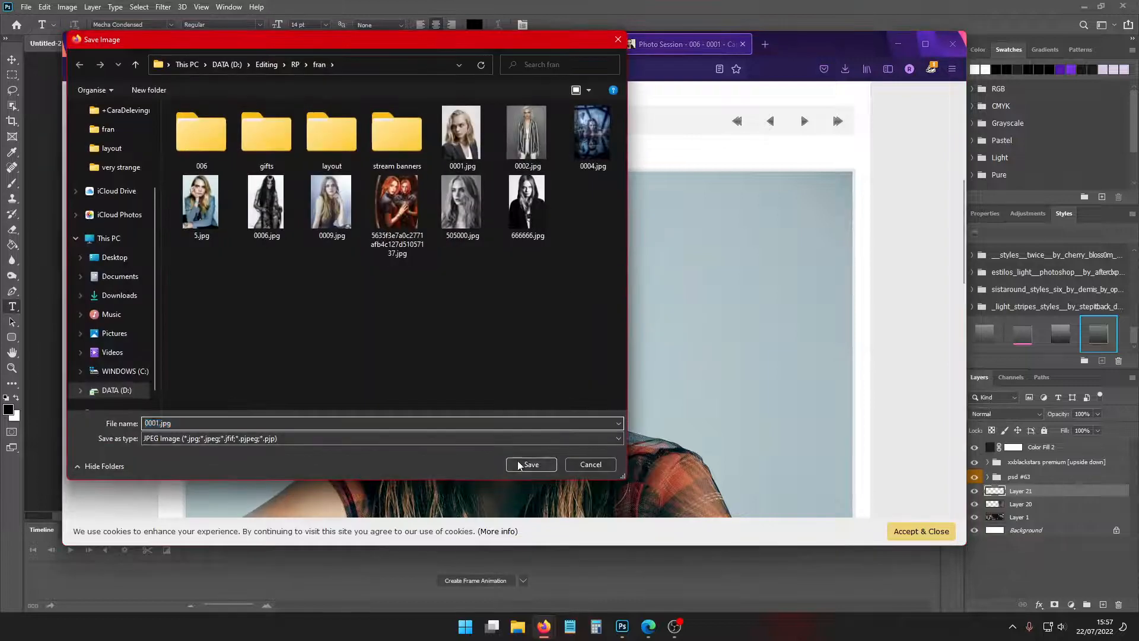
{"action": "left_click", "coordinate": [518, 464]}
{"action": "left_click", "coordinate": [638, 312]}
{"action": "left_click", "coordinate": [590, 465]}
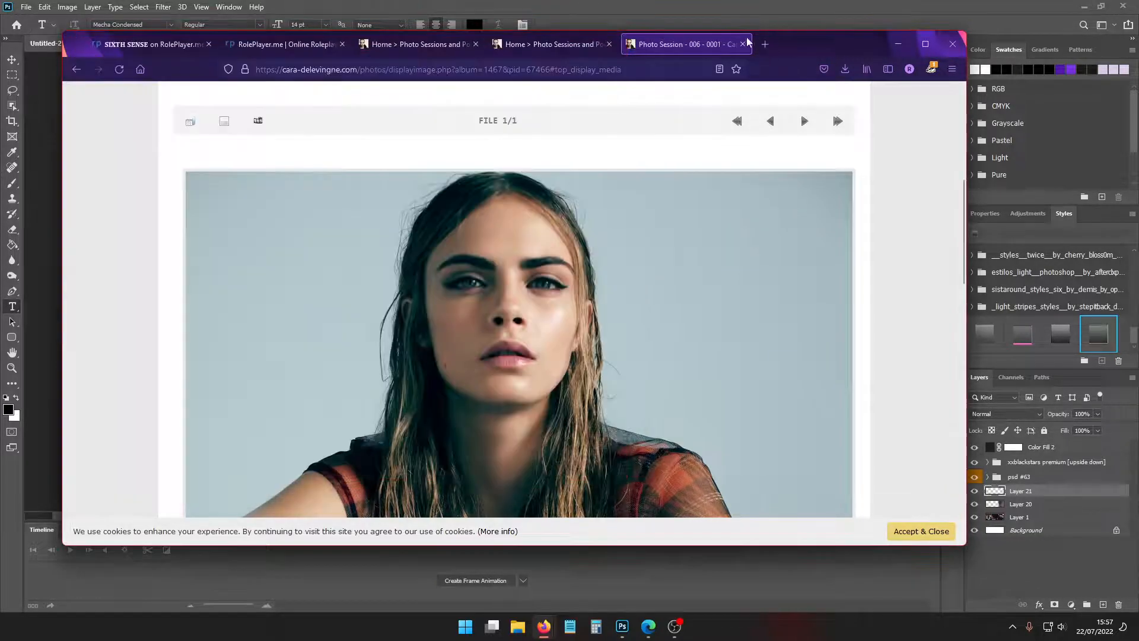
{"action": "left_click", "coordinate": [742, 44]}
Switch to Photoshop and copy the picture from 0009.jpg in the fran folder into the 300 x 110 px image, closing the source file
{"action": "left_click", "coordinate": [898, 44]}
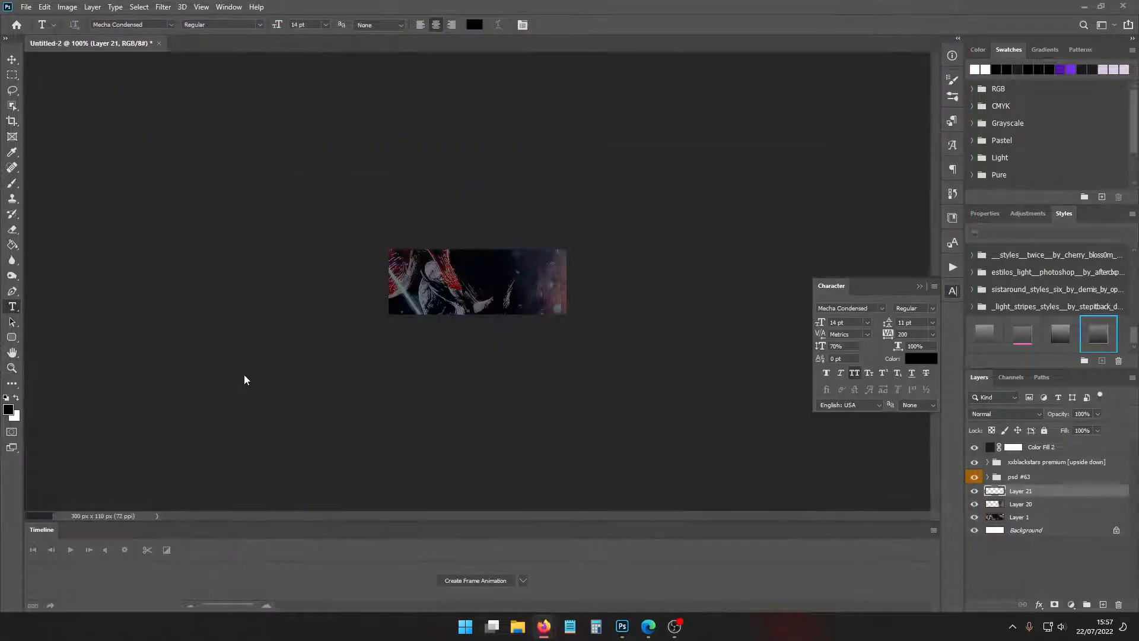
{"action": "left_click", "coordinate": [26, 6]}
{"action": "left_click", "coordinate": [35, 33]}
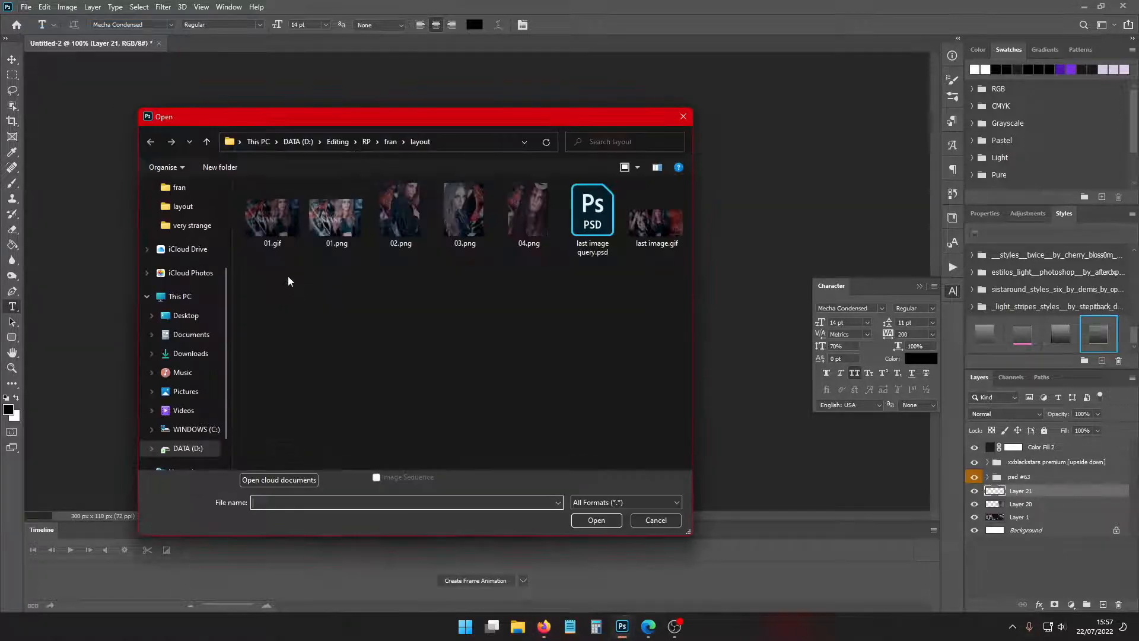
{"action": "left_click", "coordinate": [382, 142]}
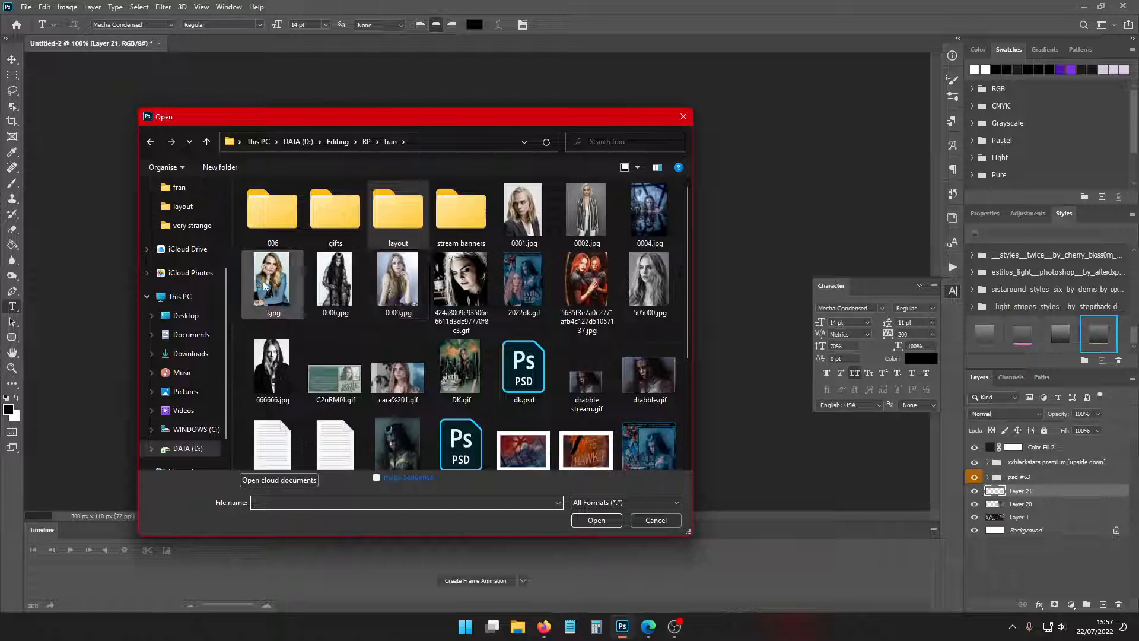
{"action": "double_click", "coordinate": [390, 289]}
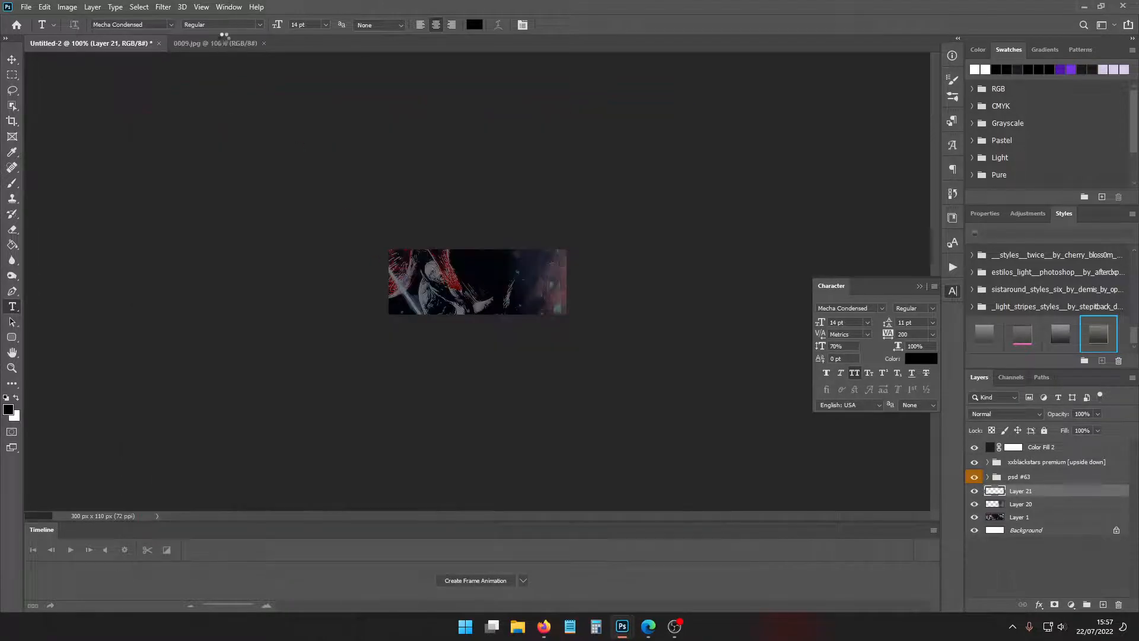
{"action": "left_click_drag", "start_coordinate": [221, 42], "coordinate": [198, 112]}
{"action": "left_click_drag", "start_coordinate": [297, 250], "coordinate": [532, 207]}
{"action": "left_click", "coordinate": [451, 109]}
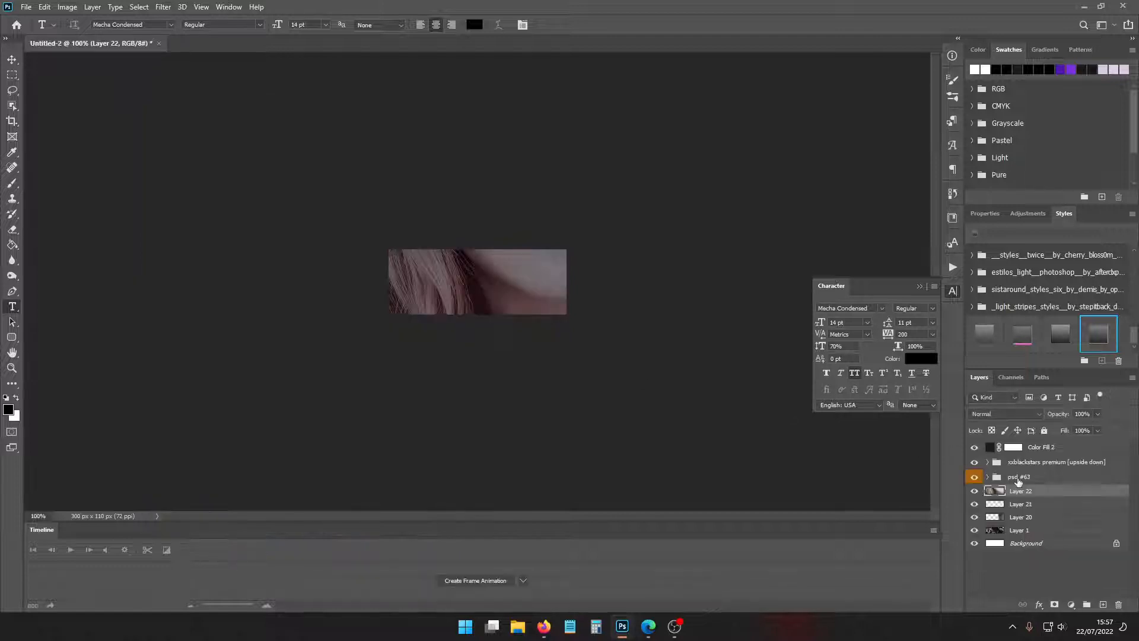
Scale the new portrait layer to about 16.46% and place it at about X 200 px, Y 117 px
{"action": "key", "text": "ctrl+t"}
{"action": "left_click_drag", "start_coordinate": [98, 451], "coordinate": [476, 329]}
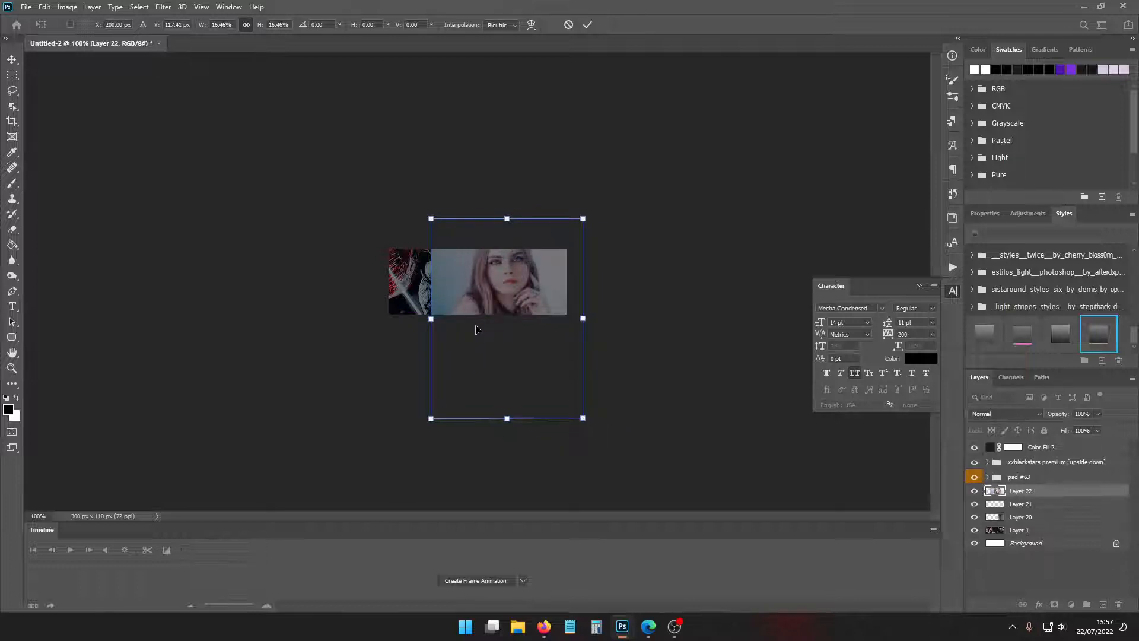
{"action": "key", "text": "Return"}
Select the woman with Object Selection, add the missed hair with the Lasso, and mask out the portrait's background
{"action": "key", "text": "ctrl+plus"}
{"action": "key", "text": "ctrl+plus"}
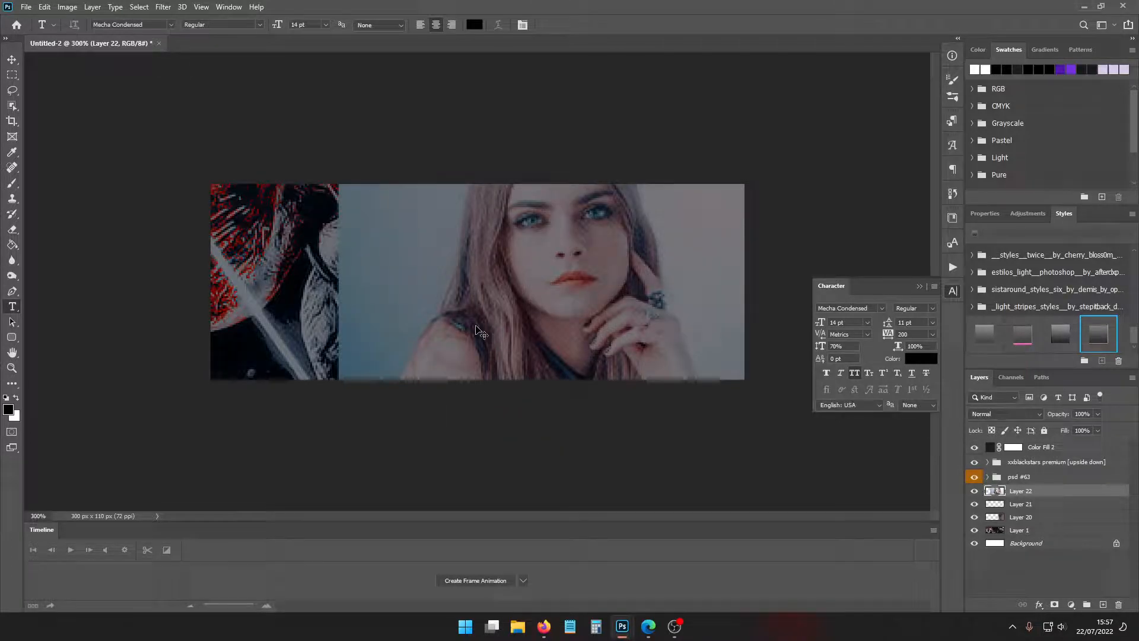
{"action": "left_click", "coordinate": [12, 105]}
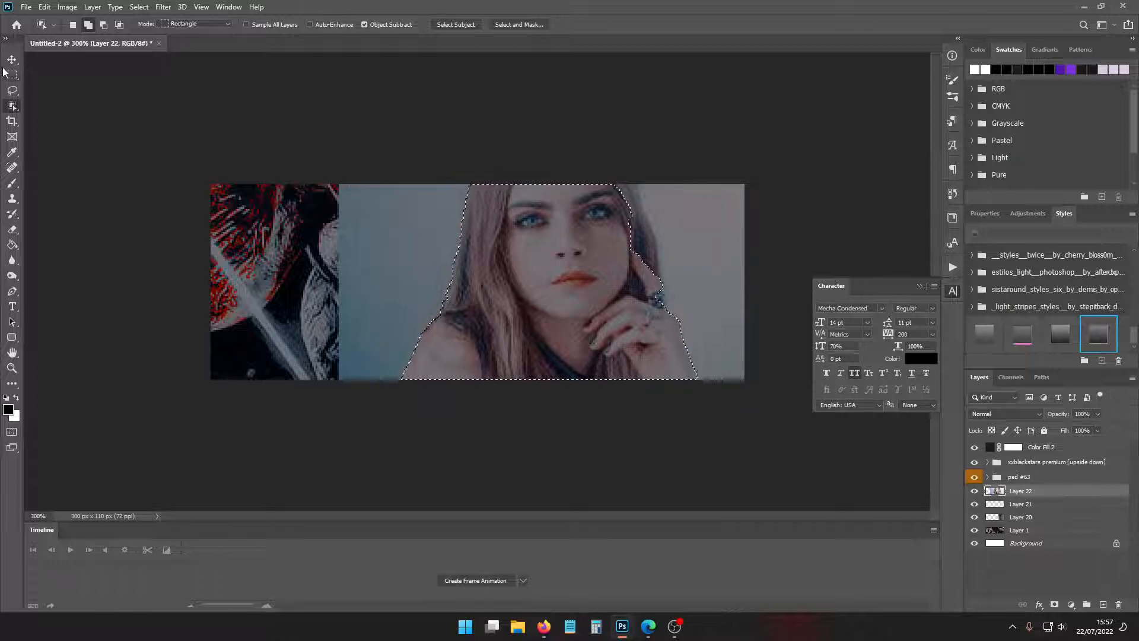
{"action": "right_click", "coordinate": [12, 89]}
{"action": "left_click", "coordinate": [54, 91]}
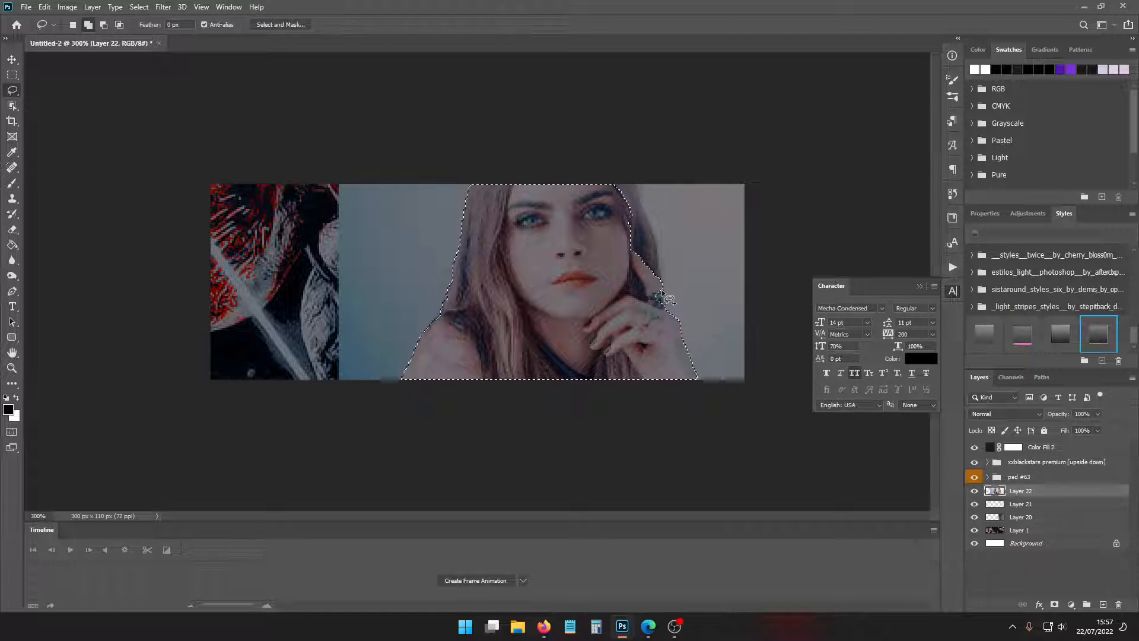
{"action": "left_click_drag", "start_coordinate": [500, 165], "coordinate": [501, 166]}
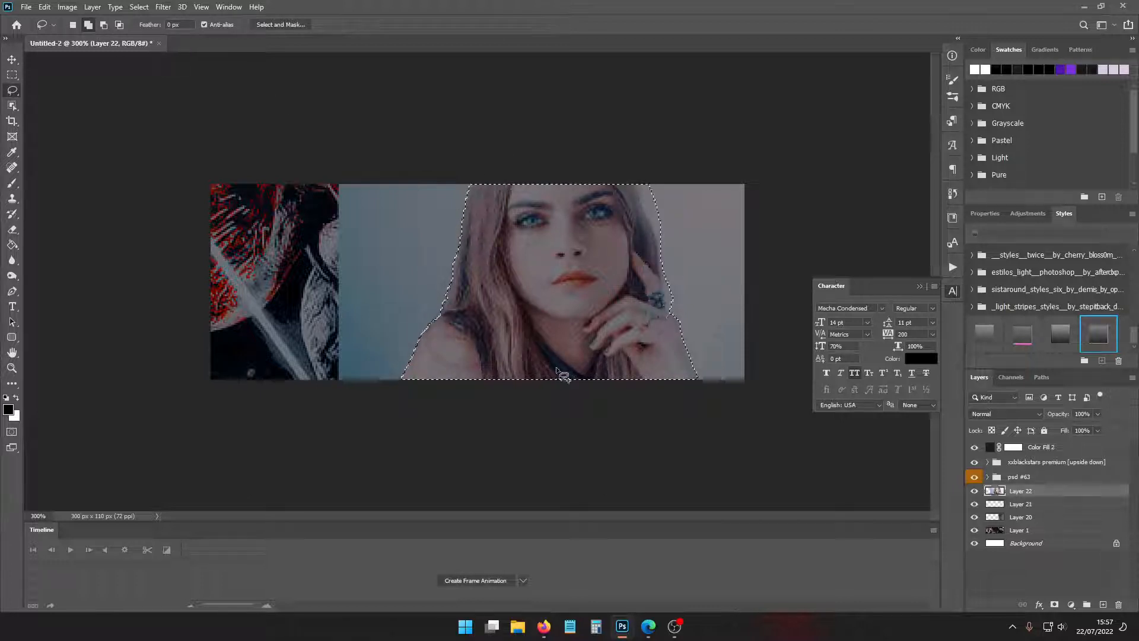
{"action": "left_click", "coordinate": [1055, 603]}
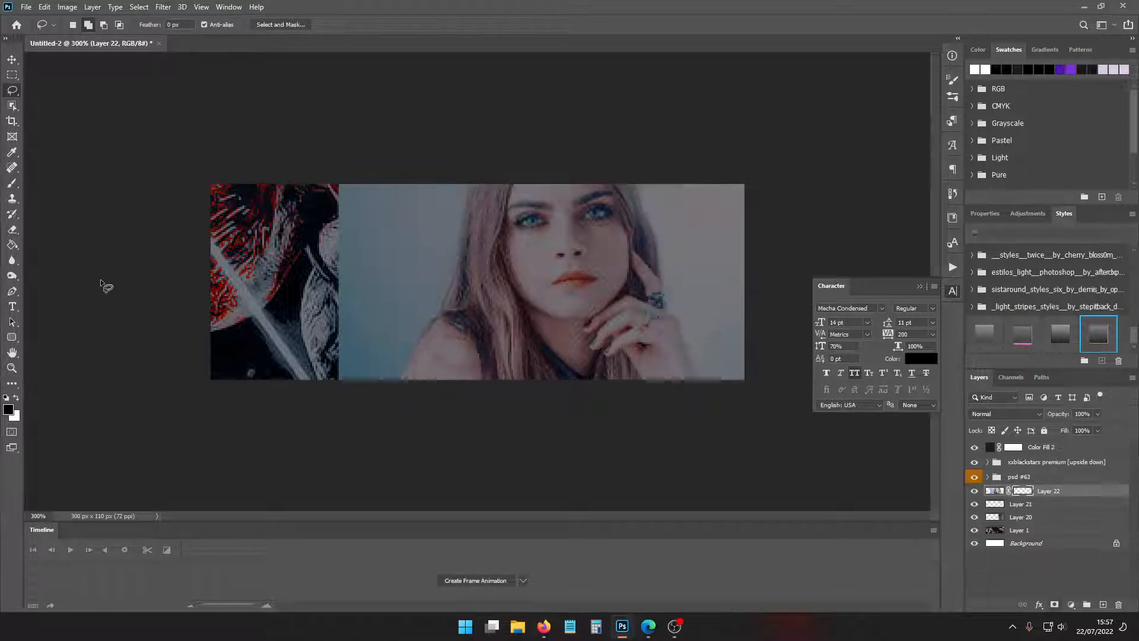
Reduce the Eraser size to about 9 px and apply the layer mask on Layer 22
{"action": "left_click", "coordinate": [12, 230]}
{"action": "left_click", "coordinate": [85, 25]}
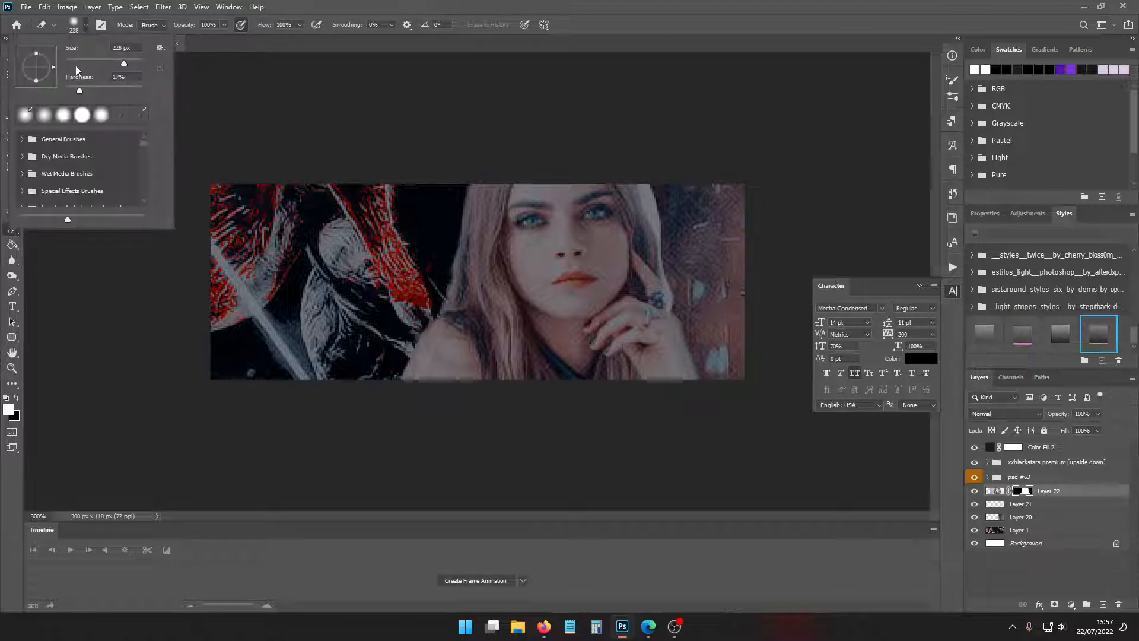
{"action": "left_click_drag", "start_coordinate": [76, 66], "coordinate": [70, 64]}
{"action": "left_click", "coordinate": [85, 26]}
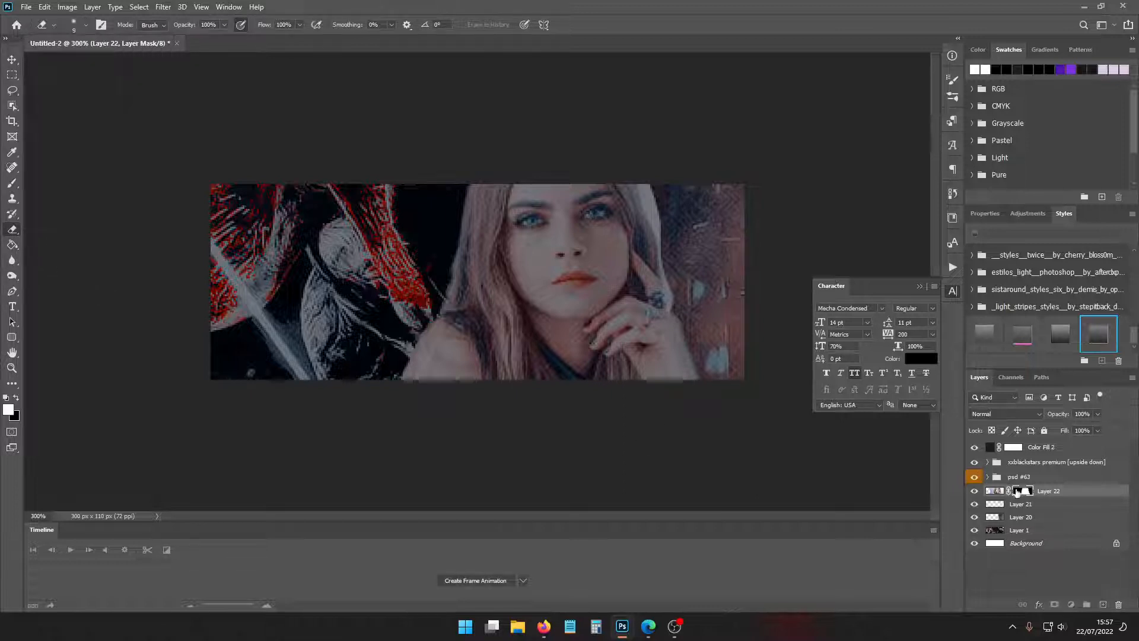
{"action": "right_click", "coordinate": [1018, 491]}
{"action": "left_click", "coordinate": [1035, 523]}
Erase the leftover background along both sides of the hair on Layer 22 and bring up the topaz sharpening action
{"action": "left_click", "coordinate": [1024, 489], "text": "ctrl"}
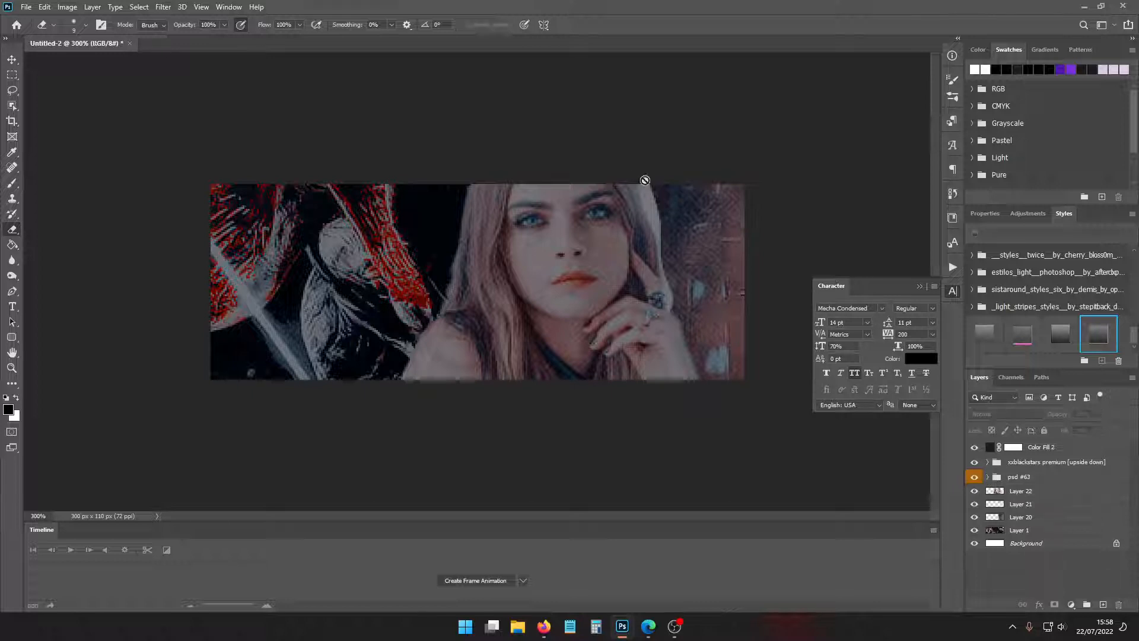
{"action": "mouse_move", "coordinate": [645, 181]}
{"action": "left_mouse_down"}
{"action": "mouse_move", "coordinate": [650, 208]}
{"action": "mouse_move", "coordinate": [633, 179]}
{"action": "mouse_move", "coordinate": [679, 306]}
{"action": "mouse_move", "coordinate": [667, 269]}
{"action": "left_mouse_up"}
{"action": "mouse_move", "coordinate": [465, 187]}
{"action": "left_mouse_down"}
{"action": "mouse_move", "coordinate": [438, 301]}
{"action": "mouse_move", "coordinate": [425, 317]}
{"action": "mouse_move", "coordinate": [457, 233]}
{"action": "mouse_move", "coordinate": [462, 162]}
{"action": "left_mouse_up"}
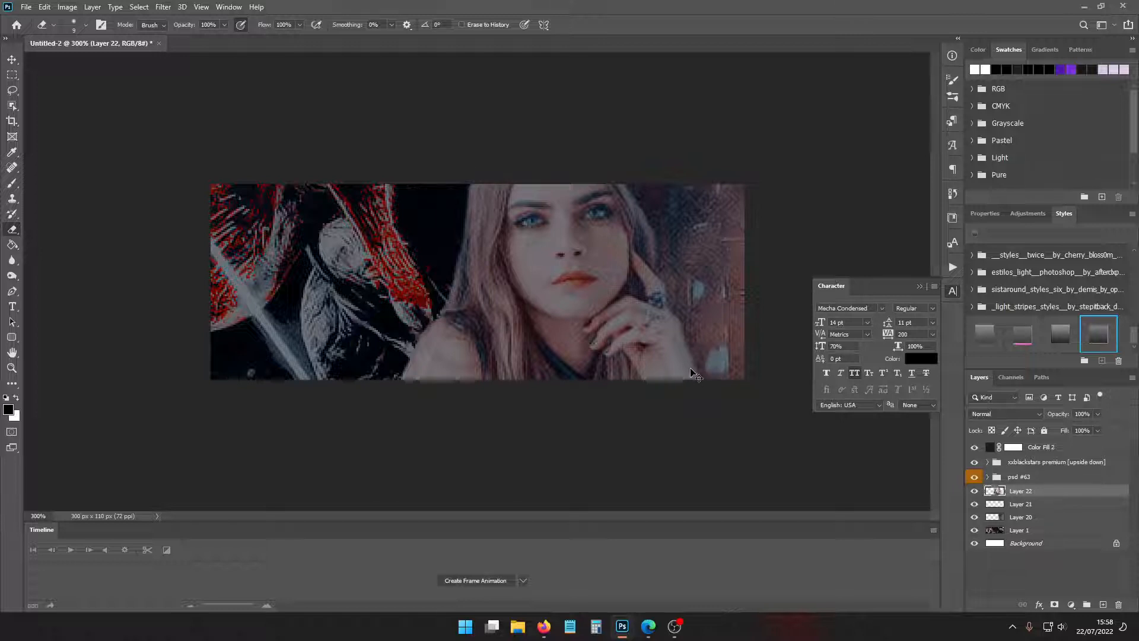
{"action": "key", "text": "ctrl+1"}
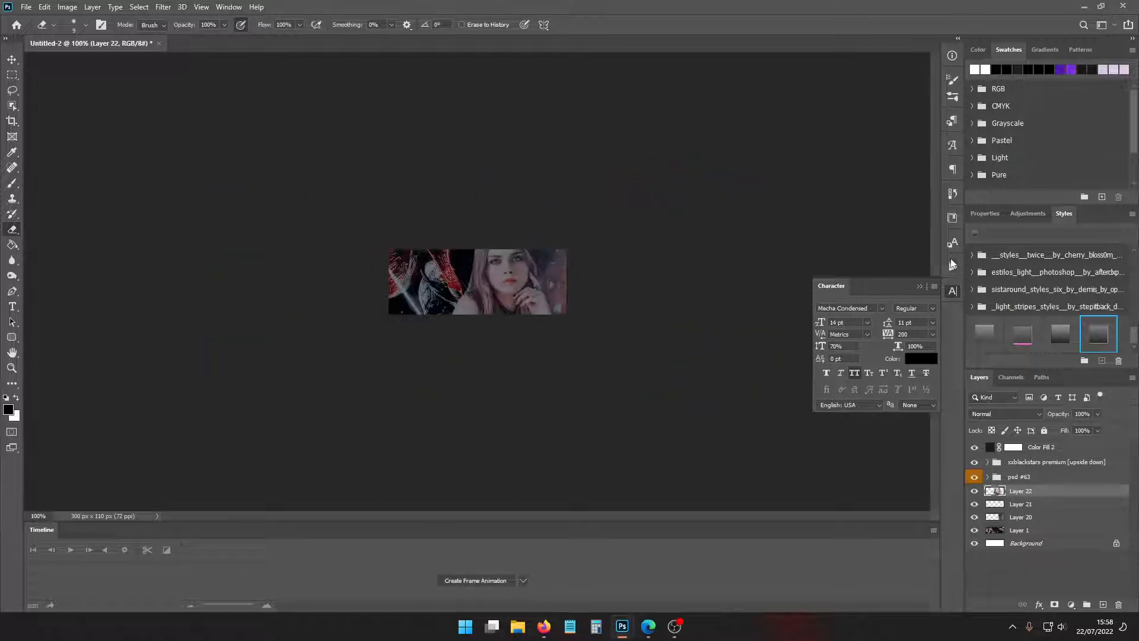
{"action": "left_click", "coordinate": [952, 266]}
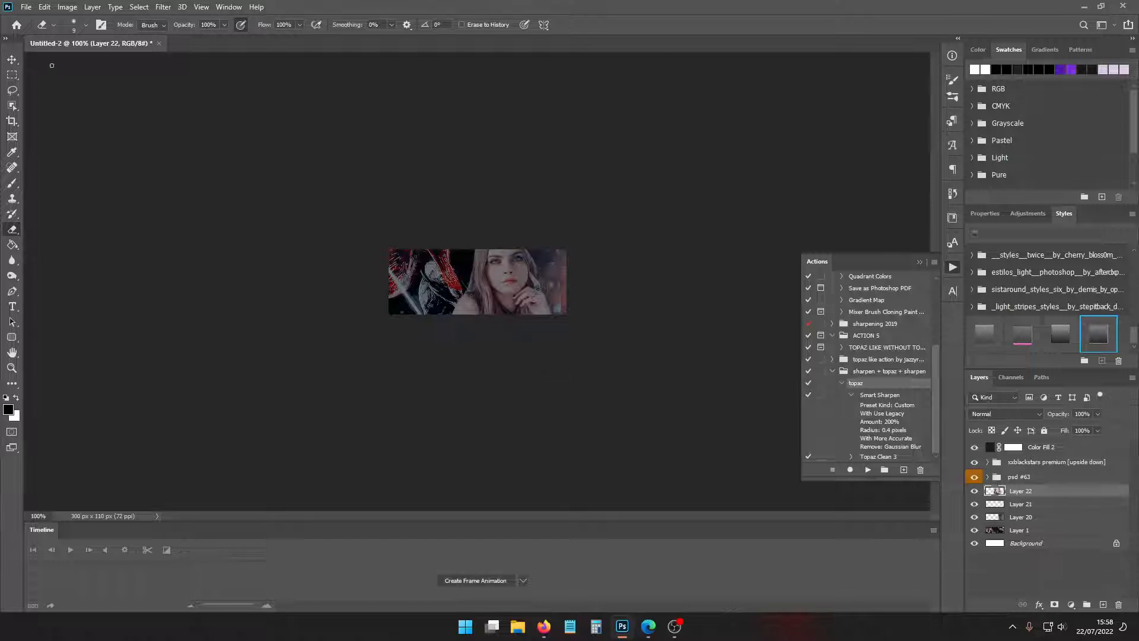
Save the finished image as a PNG named L1 in the fran layout folder
{"action": "left_click", "coordinate": [26, 7]}
{"action": "left_click", "coordinate": [52, 150]}
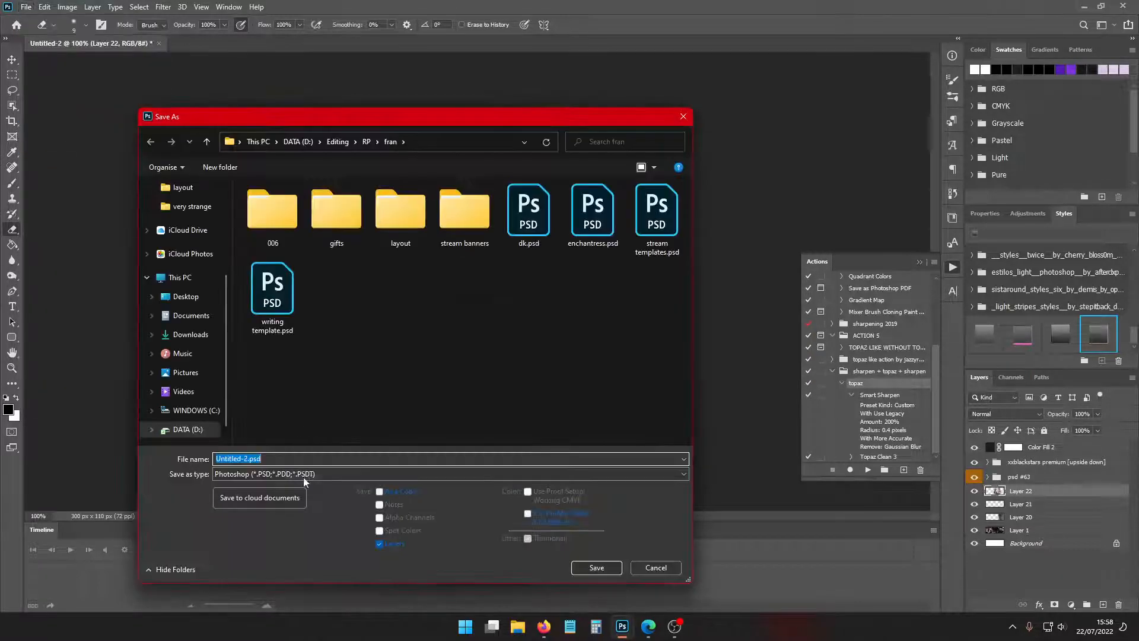
{"action": "left_click", "coordinate": [304, 474]}
{"action": "left_click", "coordinate": [269, 425]}
{"action": "left_click", "coordinate": [273, 469]}
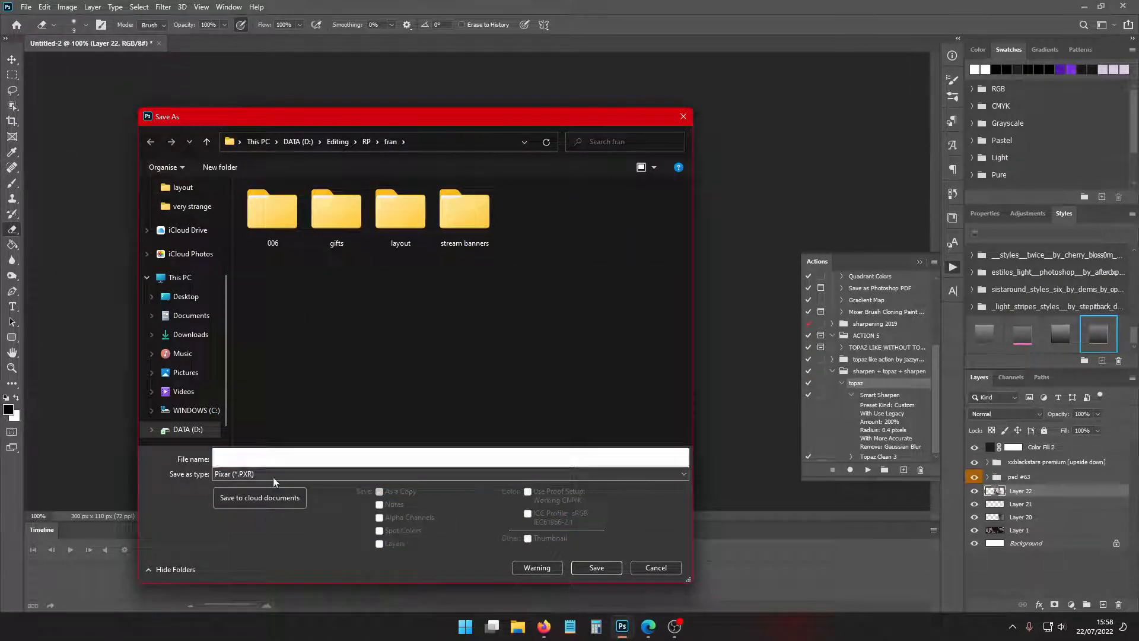
{"action": "left_click", "coordinate": [273, 435]}
{"action": "double_click", "coordinate": [393, 224]}
{"action": "left_click", "coordinate": [386, 458]}
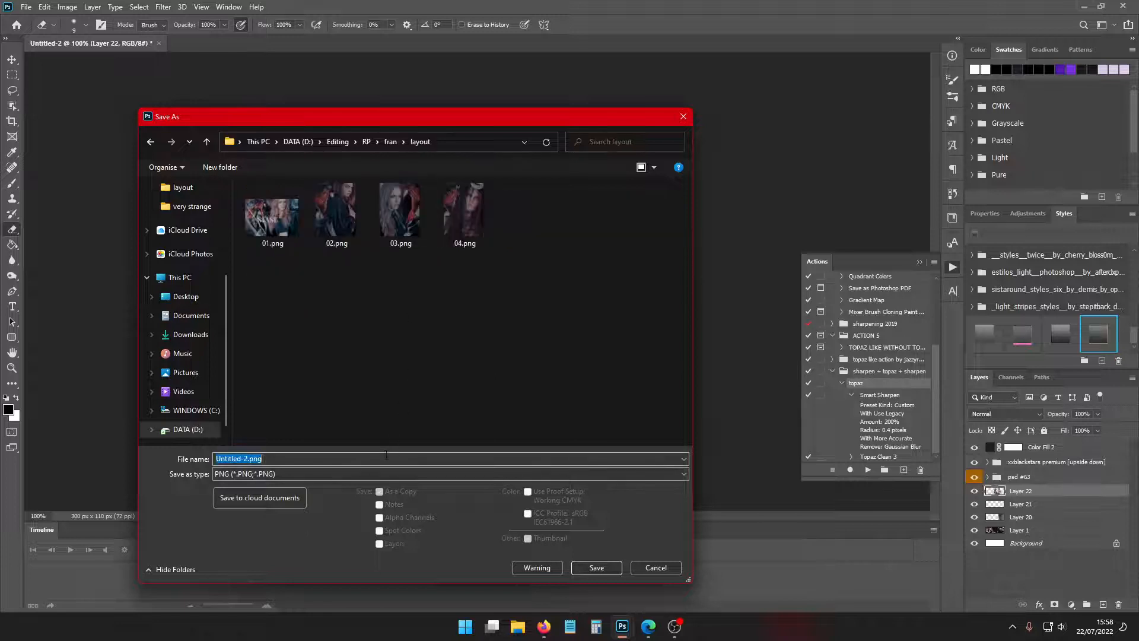
{"action": "type", "text": "l"}
{"action": "key", "text": "Return"}
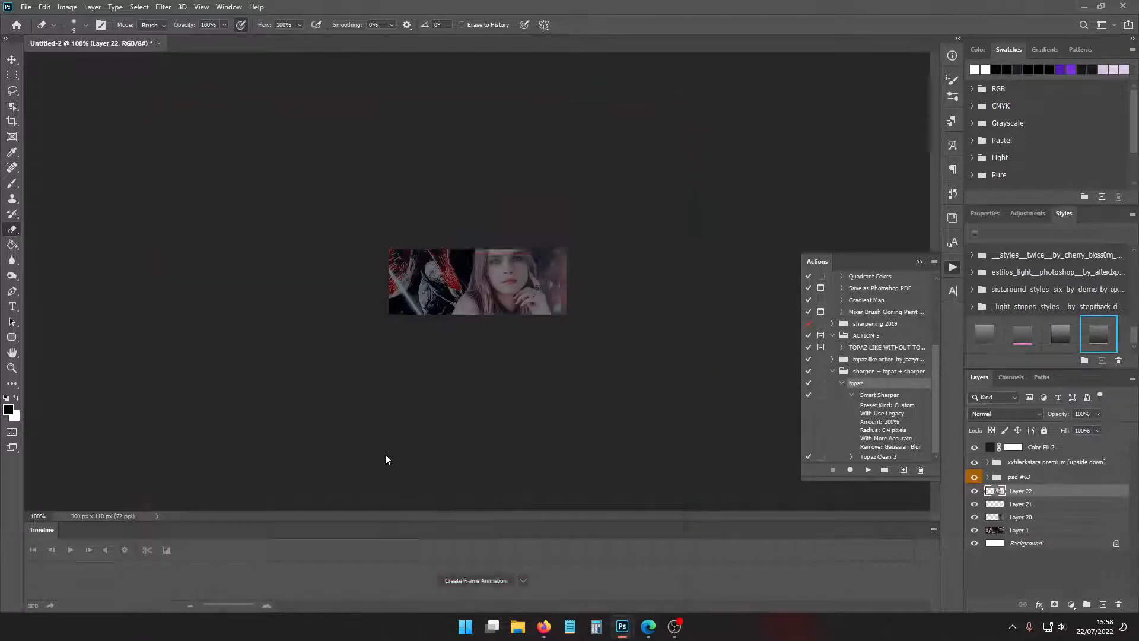
{"action": "left_click", "coordinate": [647, 189]}
Delete the first portrait layer and bring the picture from 505000.jpg in the fran folder into the image instead
{"action": "key", "text": "Delete"}
{"action": "left_click", "coordinate": [26, 7]}
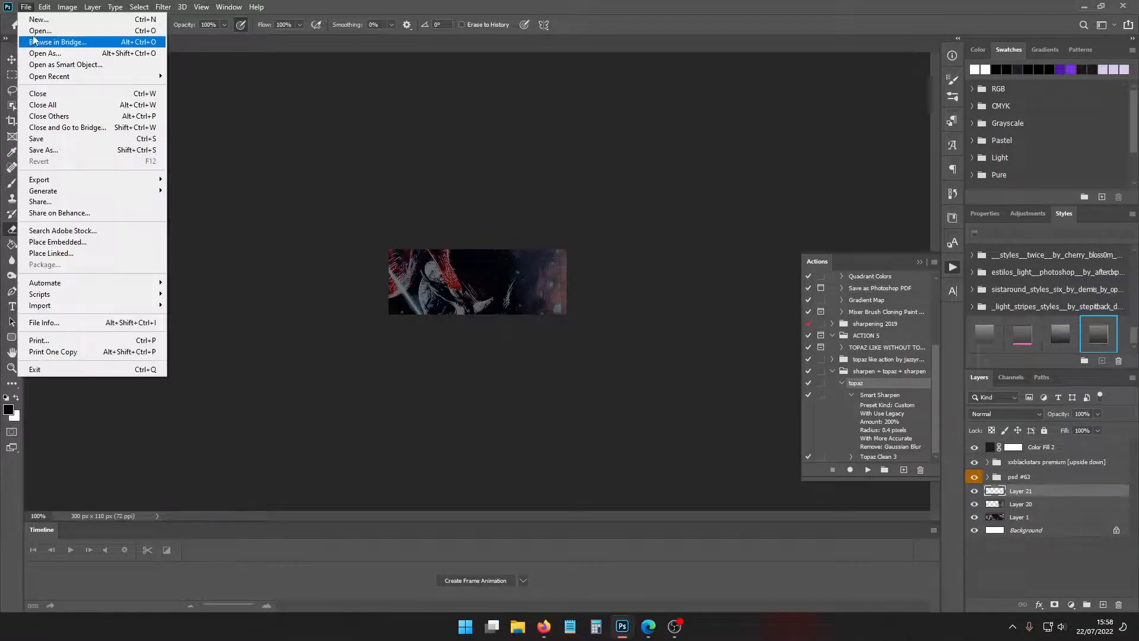
{"action": "left_click", "coordinate": [40, 30]}
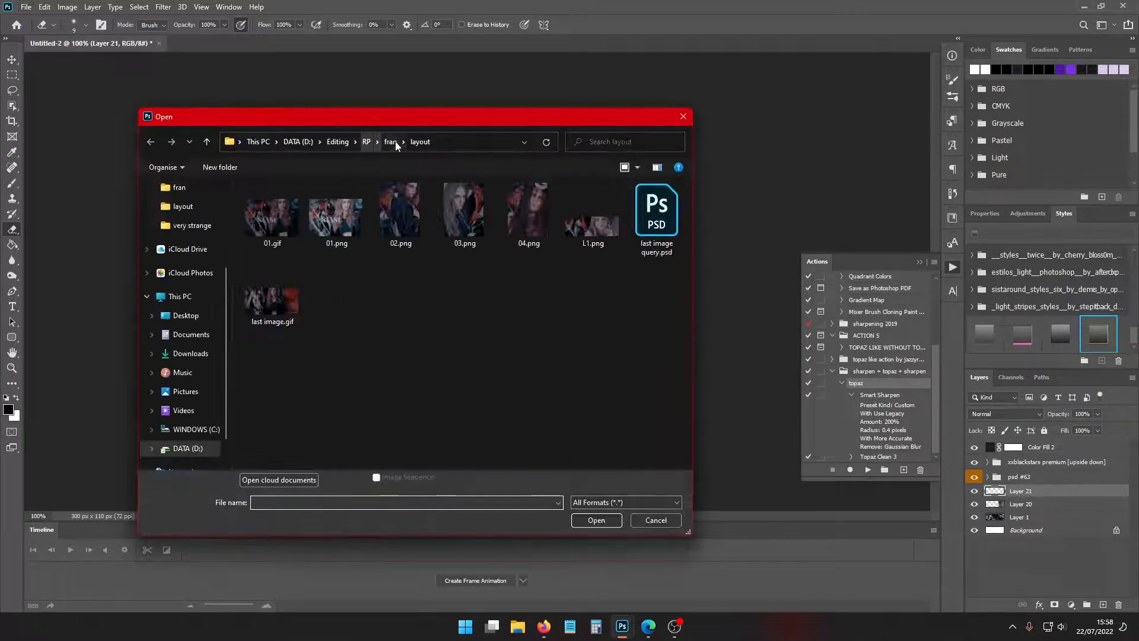
{"action": "left_click", "coordinate": [395, 142]}
{"action": "double_click", "coordinate": [396, 287]}
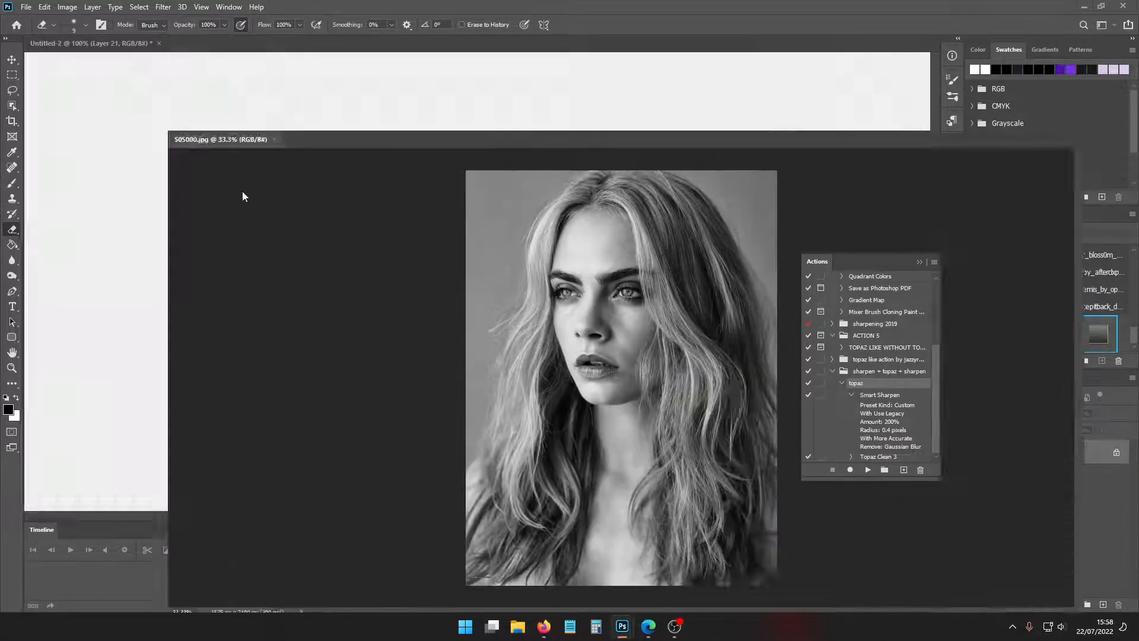
{"action": "left_click_drag", "start_coordinate": [242, 190], "coordinate": [486, 256]}
{"action": "left_click", "coordinate": [474, 140]}
Scale the black-and-white portrait to about 14.16% and place it at about X 180 px, Y 75 px
{"action": "key", "text": "ctrl+t"}
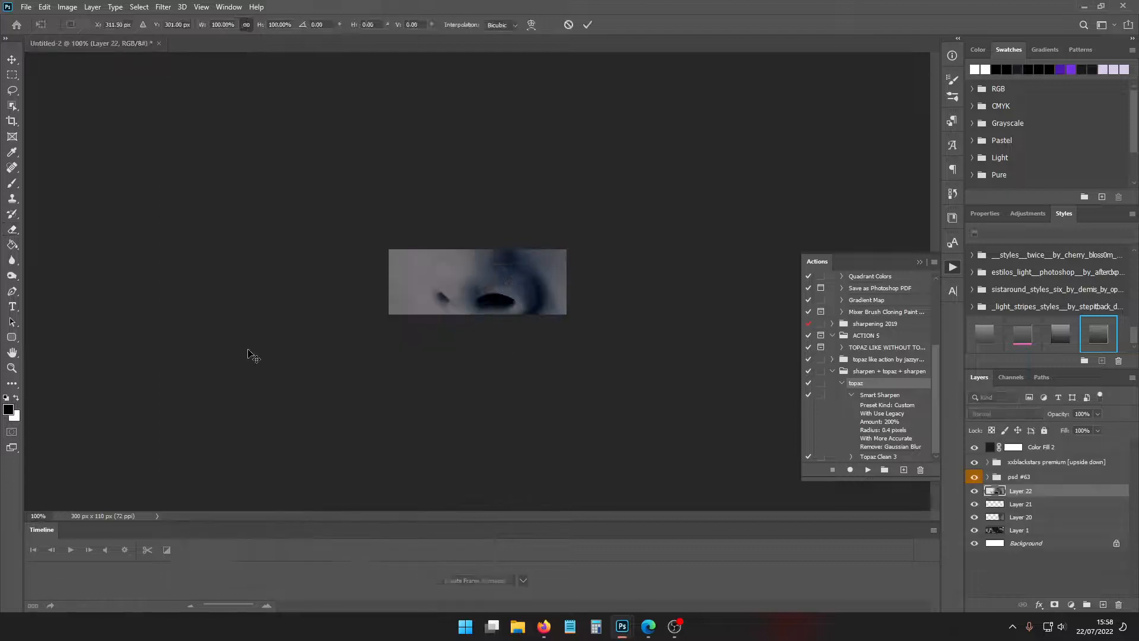
{"action": "mouse_move", "coordinate": [180, 408]}
{"action": "left_mouse_down"}
{"action": "mouse_move", "coordinate": [733, 302]}
{"action": "mouse_move", "coordinate": [372, 280]}
{"action": "mouse_move", "coordinate": [355, 361]}
{"action": "mouse_move", "coordinate": [496, 356]}
{"action": "mouse_move", "coordinate": [549, 372]}
{"action": "mouse_move", "coordinate": [460, 313]}
{"action": "left_mouse_up"}
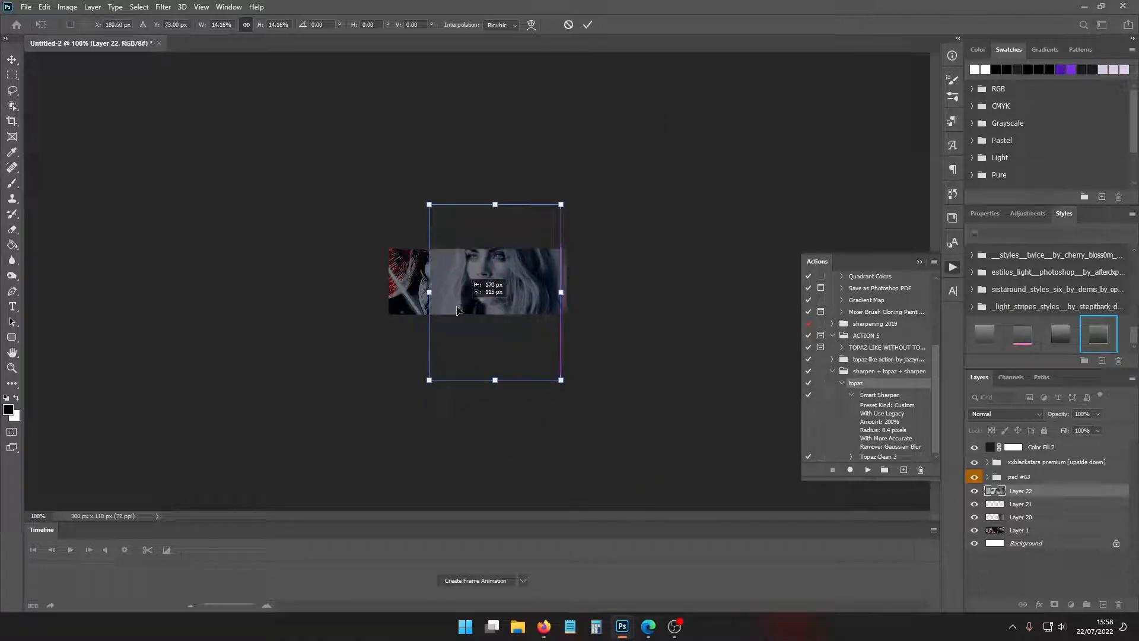
{"action": "key", "text": "Return"}
Erase the photo background on both sides of the hair on Layer 22 so the artwork behind shows through
{"action": "key", "text": "e"}
{"action": "key", "text": "ctrl+plus"}
{"action": "key", "text": "ctrl+plus"}
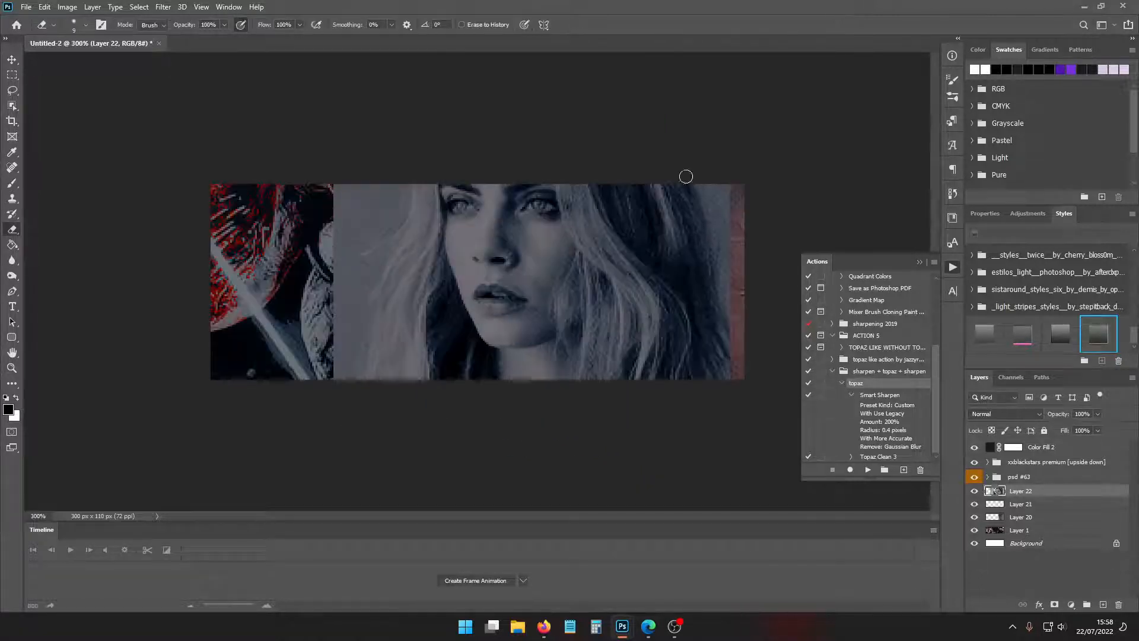
{"action": "mouse_move", "coordinate": [686, 176]}
{"action": "left_mouse_down"}
{"action": "mouse_move", "coordinate": [704, 192]}
{"action": "mouse_move", "coordinate": [732, 387]}
{"action": "mouse_move", "coordinate": [723, 257]}
{"action": "mouse_move", "coordinate": [732, 331]}
{"action": "left_mouse_up"}
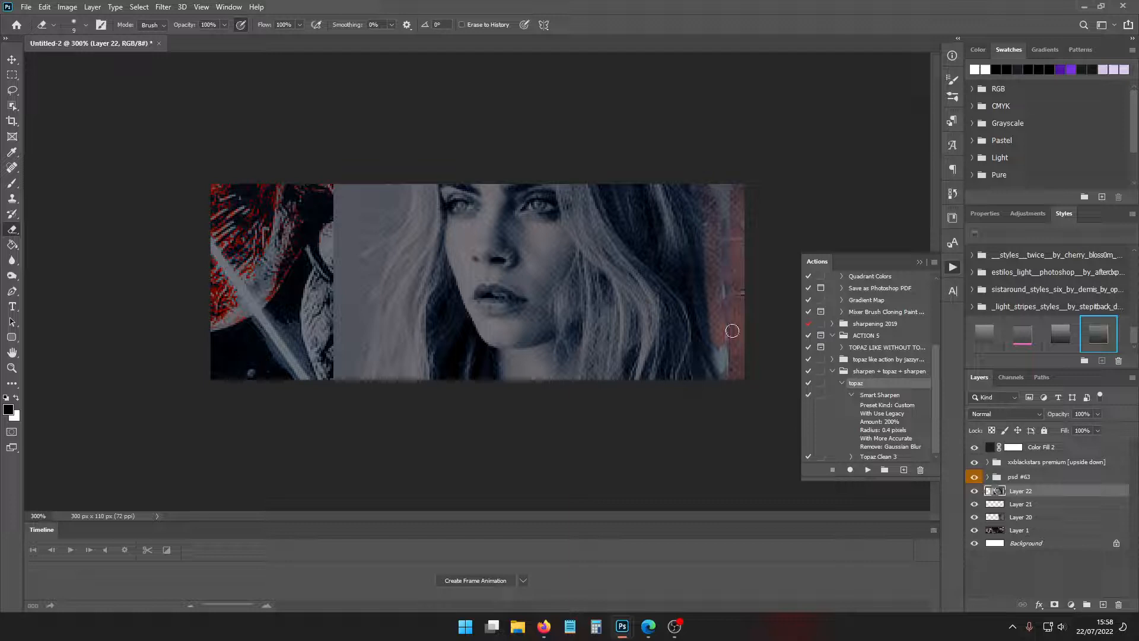
{"action": "left_click_drag", "start_coordinate": [729, 225], "coordinate": [736, 378]}
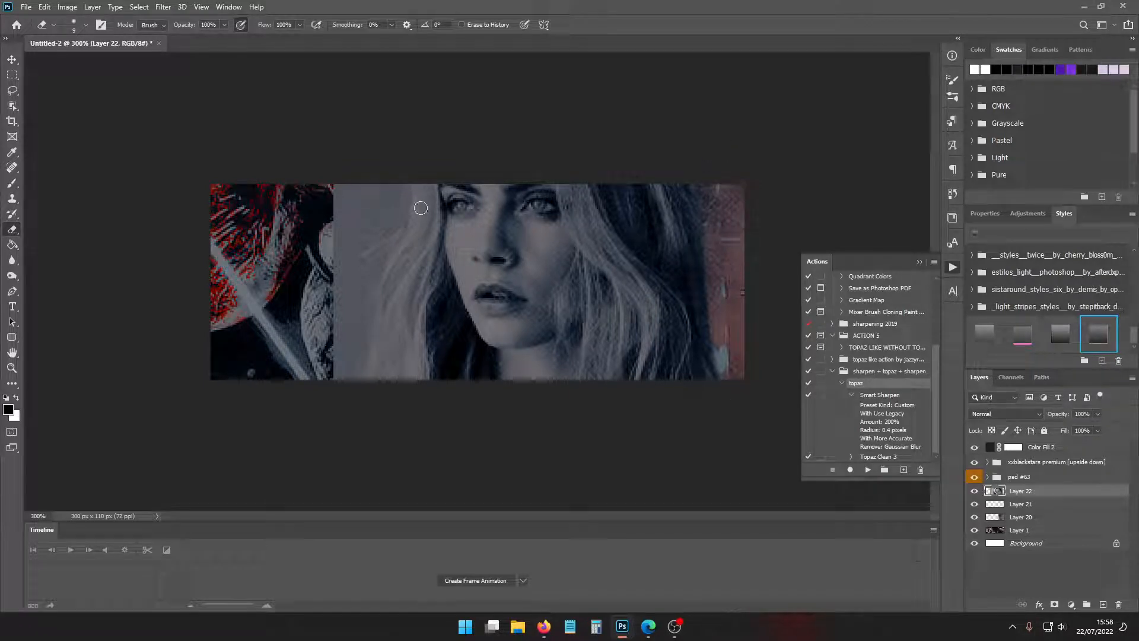
{"action": "mouse_move", "coordinate": [399, 158]}
{"action": "left_mouse_down"}
{"action": "mouse_move", "coordinate": [405, 208]}
{"action": "mouse_move", "coordinate": [373, 274]}
{"action": "mouse_move", "coordinate": [360, 393]}
{"action": "mouse_move", "coordinate": [359, 341]}
{"action": "mouse_move", "coordinate": [399, 244]}
{"action": "mouse_move", "coordinate": [409, 163]}
{"action": "mouse_move", "coordinate": [401, 237]}
{"action": "mouse_move", "coordinate": [387, 206]}
{"action": "mouse_move", "coordinate": [388, 236]}
{"action": "mouse_move", "coordinate": [396, 187]}
{"action": "mouse_move", "coordinate": [382, 164]}
{"action": "mouse_move", "coordinate": [348, 236]}
{"action": "mouse_move", "coordinate": [331, 239]}
{"action": "mouse_move", "coordinate": [320, 387]}
{"action": "mouse_move", "coordinate": [363, 269]}
{"action": "mouse_move", "coordinate": [345, 303]}
{"action": "left_mouse_up"}
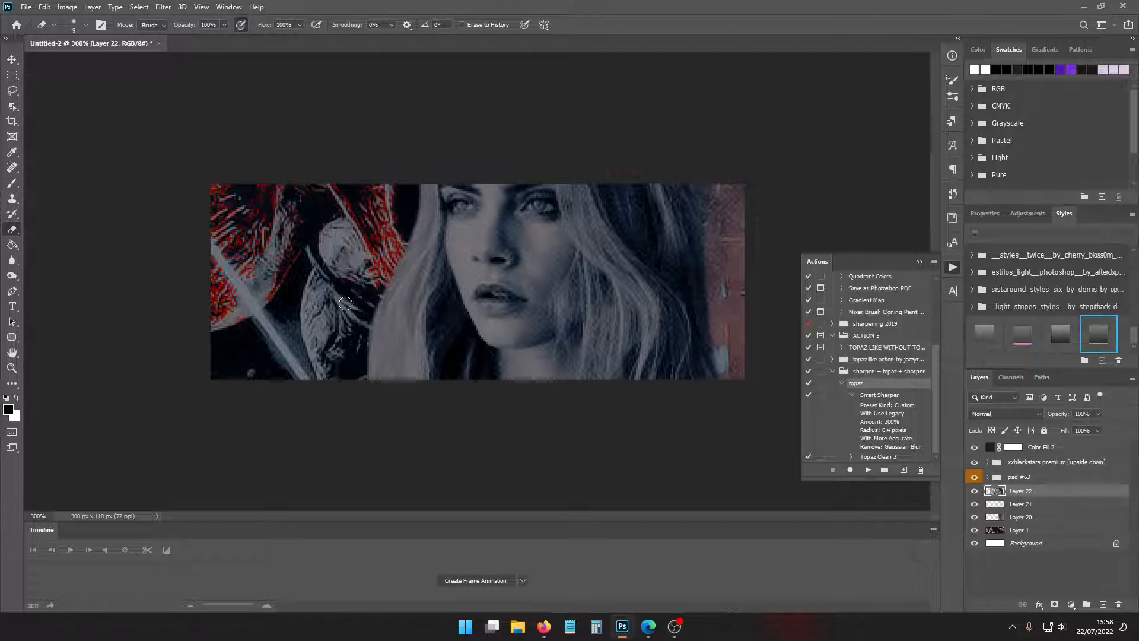
Sharpen the cut-out portrait layer by running the topaz action
{"action": "key", "text": "ctrl+minus"}
{"action": "key", "text": "ctrl+minus"}
{"action": "key", "text": "ctrl+minus"}
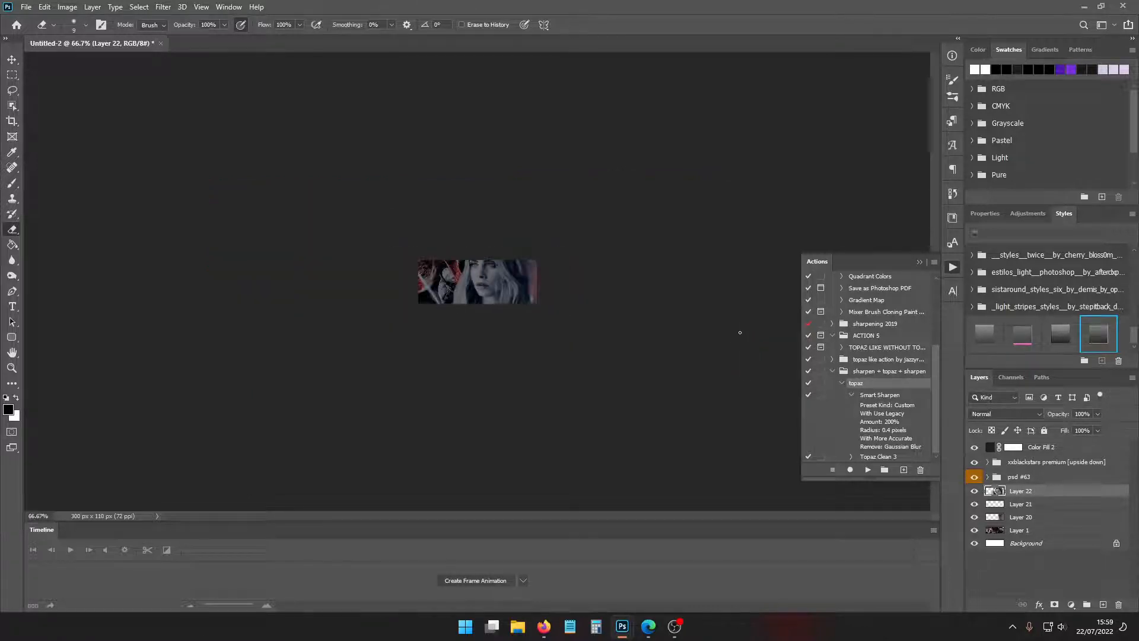
{"action": "left_click", "coordinate": [866, 470]}
{"action": "key", "text": "ctrl+plus"}
{"action": "key", "text": "ctrl+plus"}
Open the picture 5.jpg from the fran folder
{"action": "left_click", "coordinate": [26, 6]}
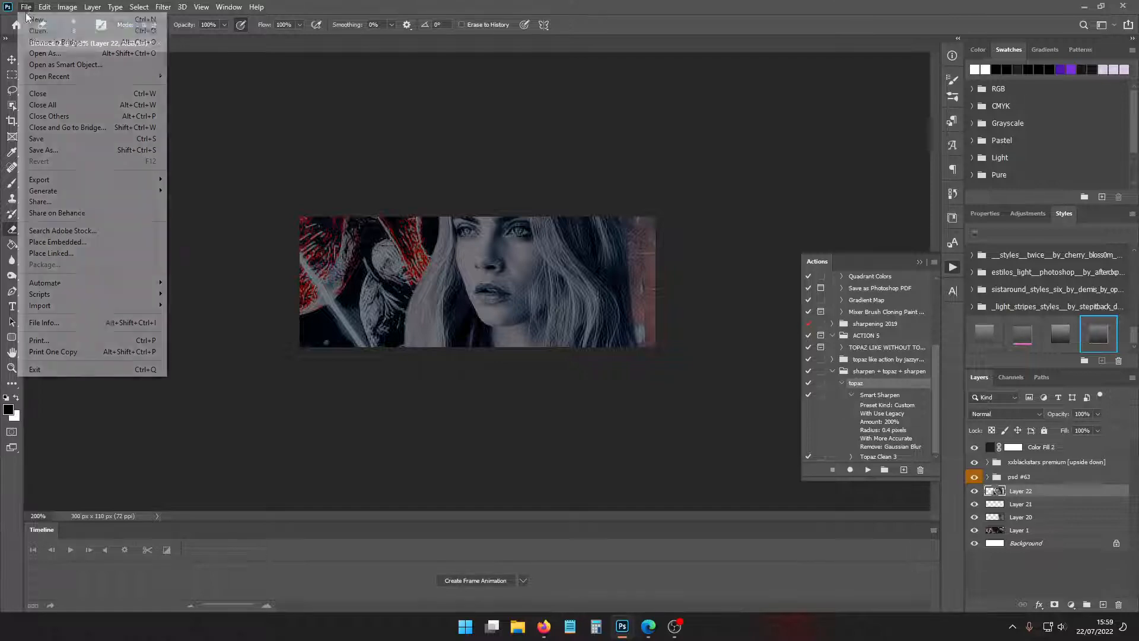
{"action": "left_click", "coordinate": [42, 32]}
{"action": "scroll", "coordinate": [391, 296], "scroll_direction": "down", "scroll_amount": 3}
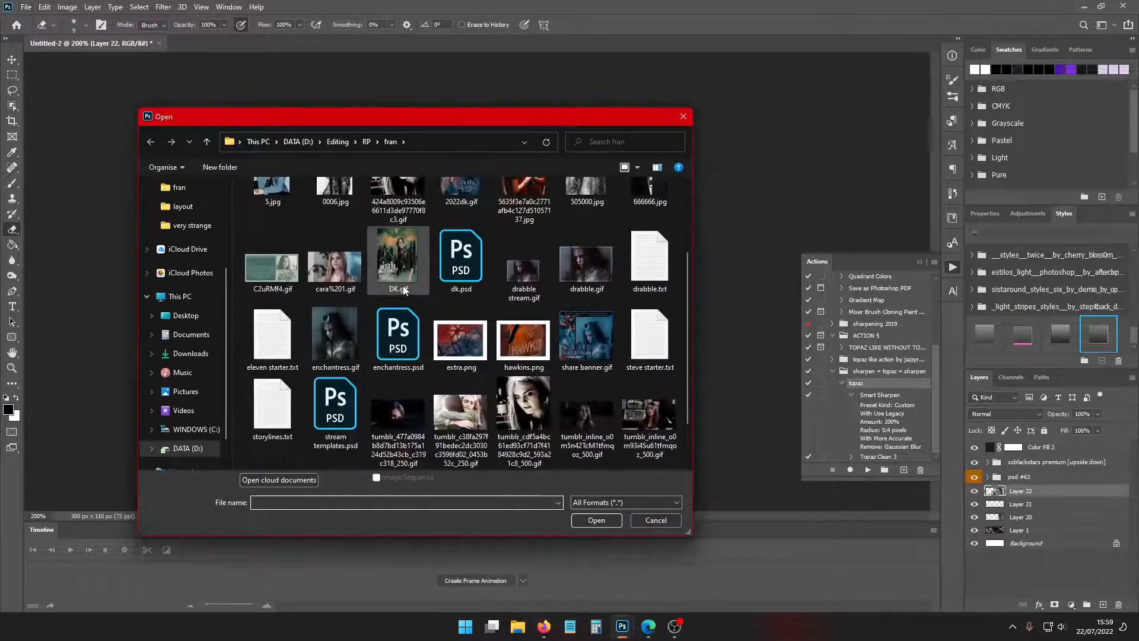
{"action": "scroll", "coordinate": [405, 288], "scroll_direction": "up", "scroll_amount": 3}
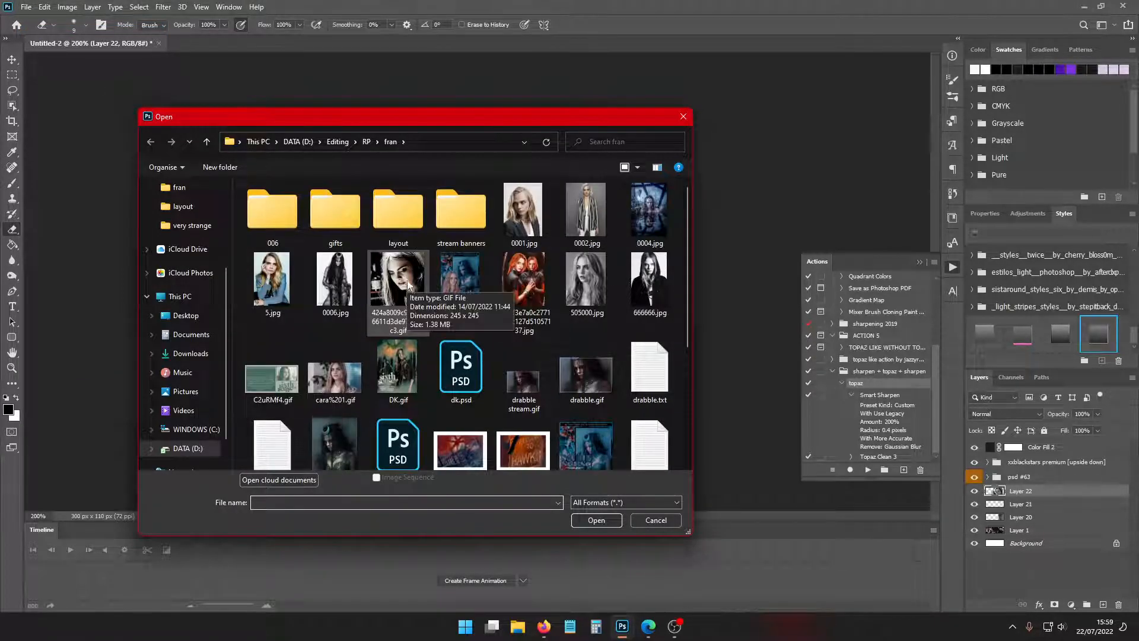
{"action": "double_click", "coordinate": [282, 281]}
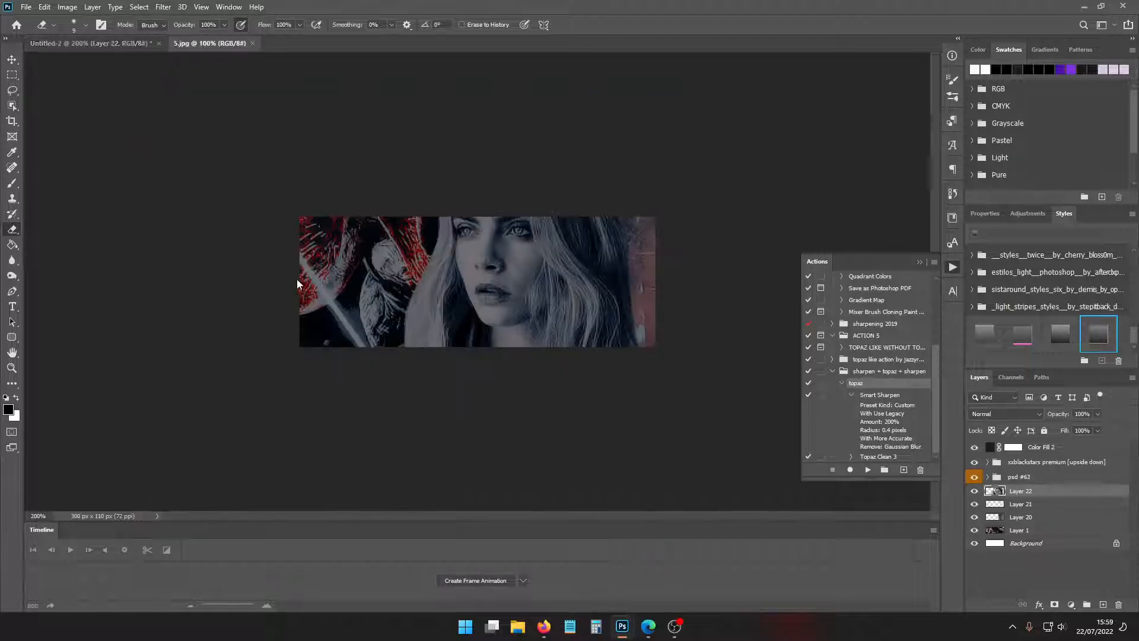
Open -SAM (1).png from the +CaraDelevingnePOO2 folder of the PNG pack inside fran's 006 folder
{"action": "left_click", "coordinate": [36, 30]}
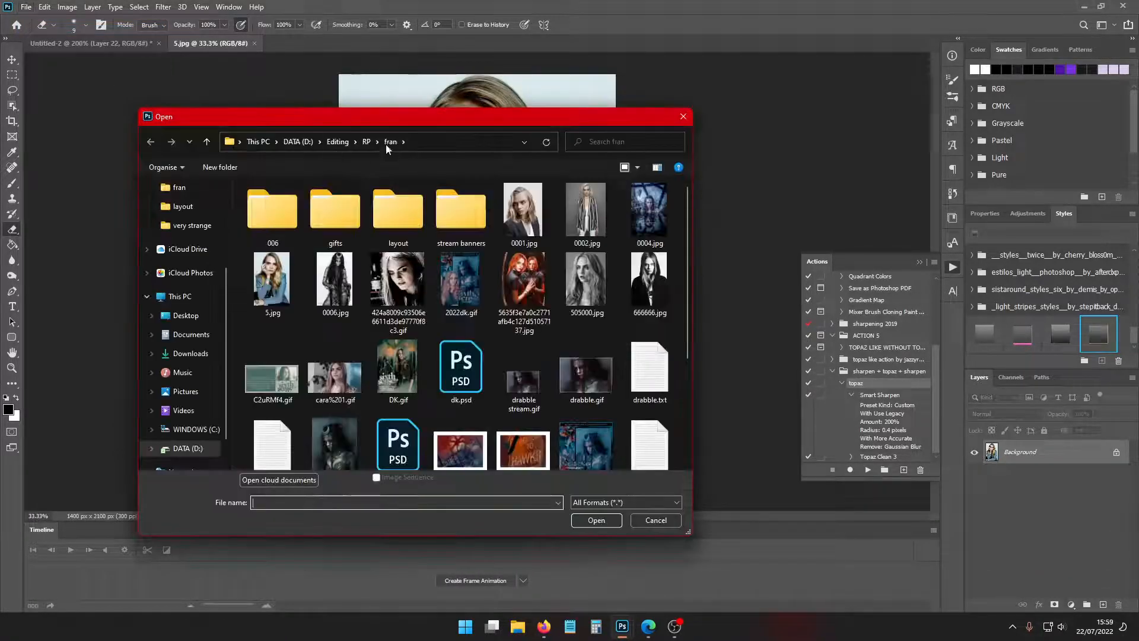
{"action": "left_click", "coordinate": [366, 142]}
{"action": "left_click", "coordinate": [151, 142]}
{"action": "double_click", "coordinate": [253, 212]}
{"action": "double_click", "coordinate": [282, 206]}
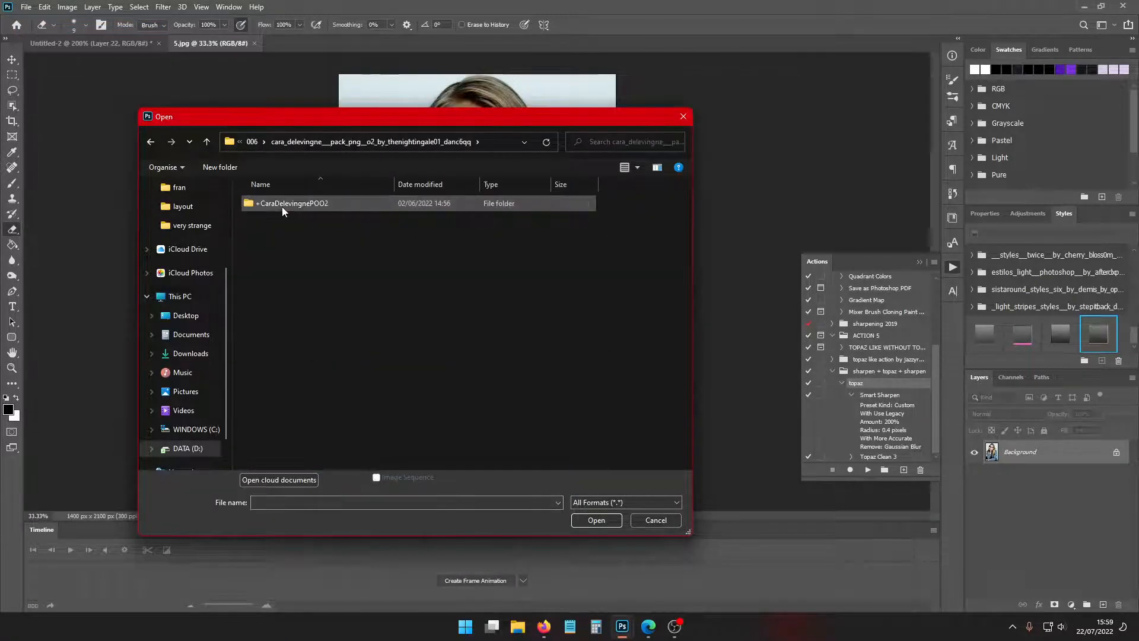
{"action": "key", "text": "alt+Left"}
{"action": "double_click", "coordinate": [282, 206]}
{"action": "double_click", "coordinate": [284, 208]}
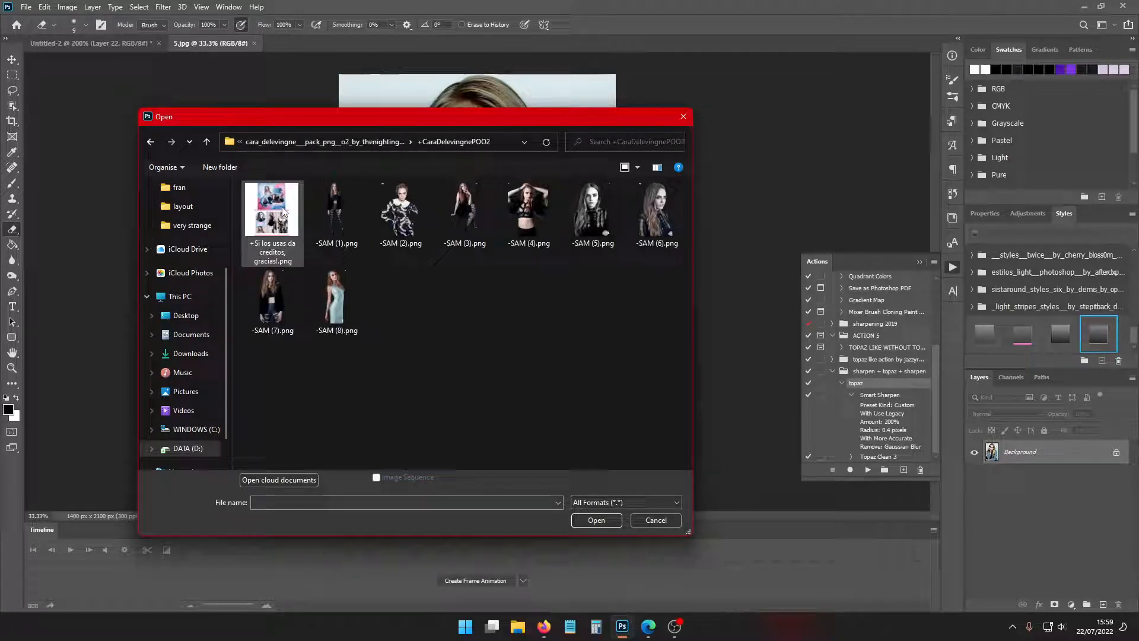
{"action": "double_click", "coordinate": [354, 208]}
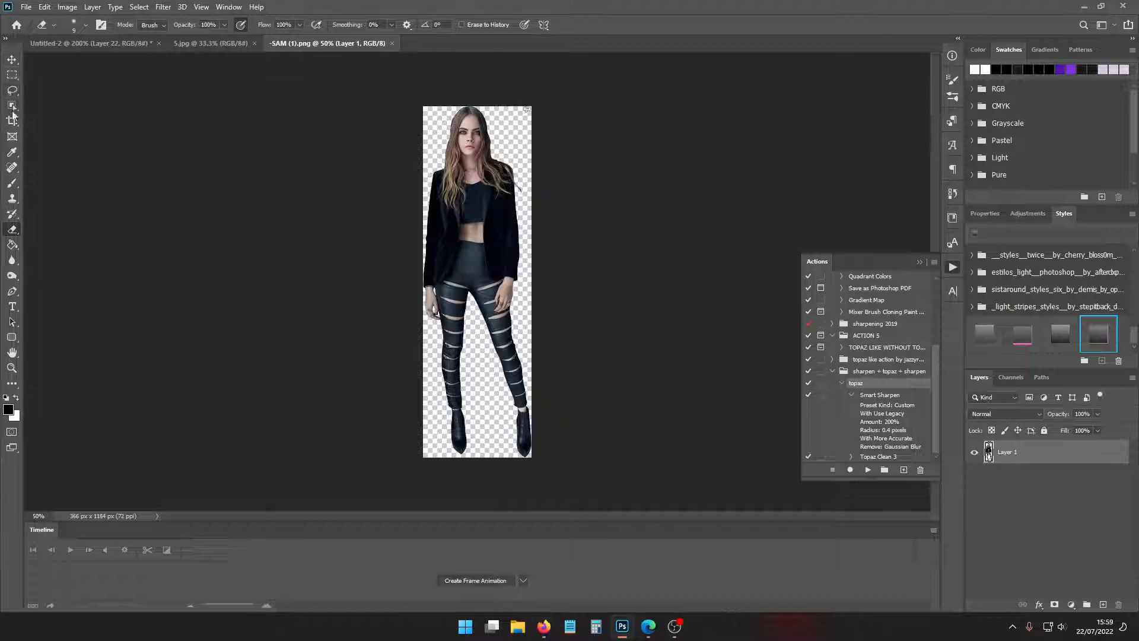
Sample the skin tone from the cheek in -SAM (1).png and close 5.jpg
{"action": "left_click", "coordinate": [12, 152]}
{"action": "key", "text": "ctrl+plus"}
{"action": "key", "text": "ctrl+plus"}
{"action": "key", "text": "ctrl+plus"}
{"action": "key", "text": "ctrl+plus"}
{"action": "scroll", "coordinate": [300, 203], "scroll_direction": "up", "scroll_amount": 5}
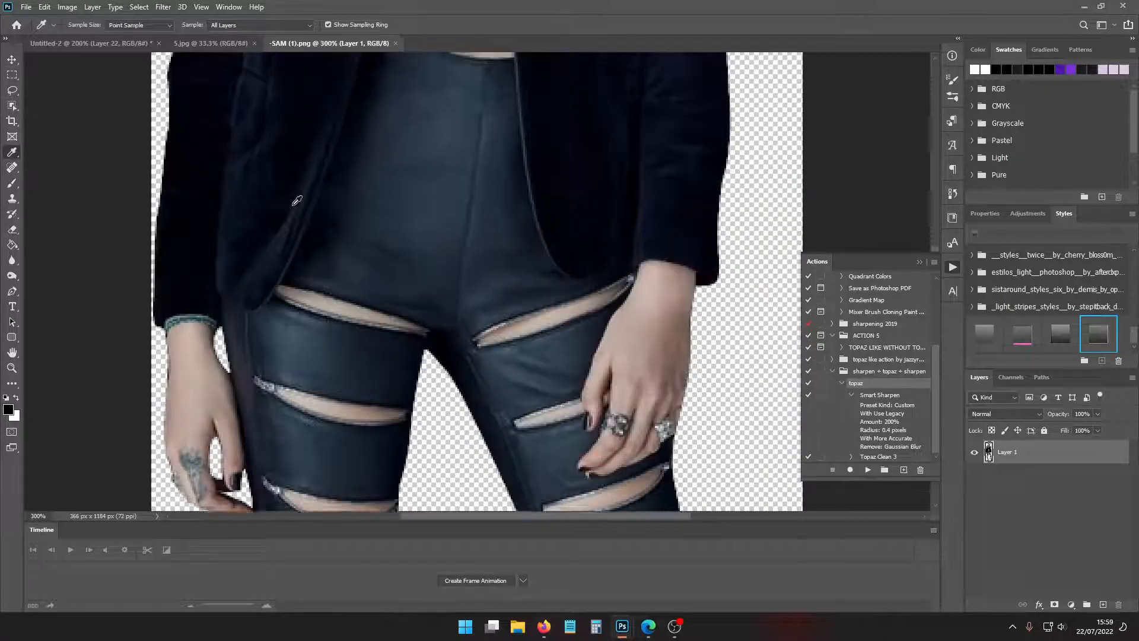
{"action": "left_click", "coordinate": [920, 263]}
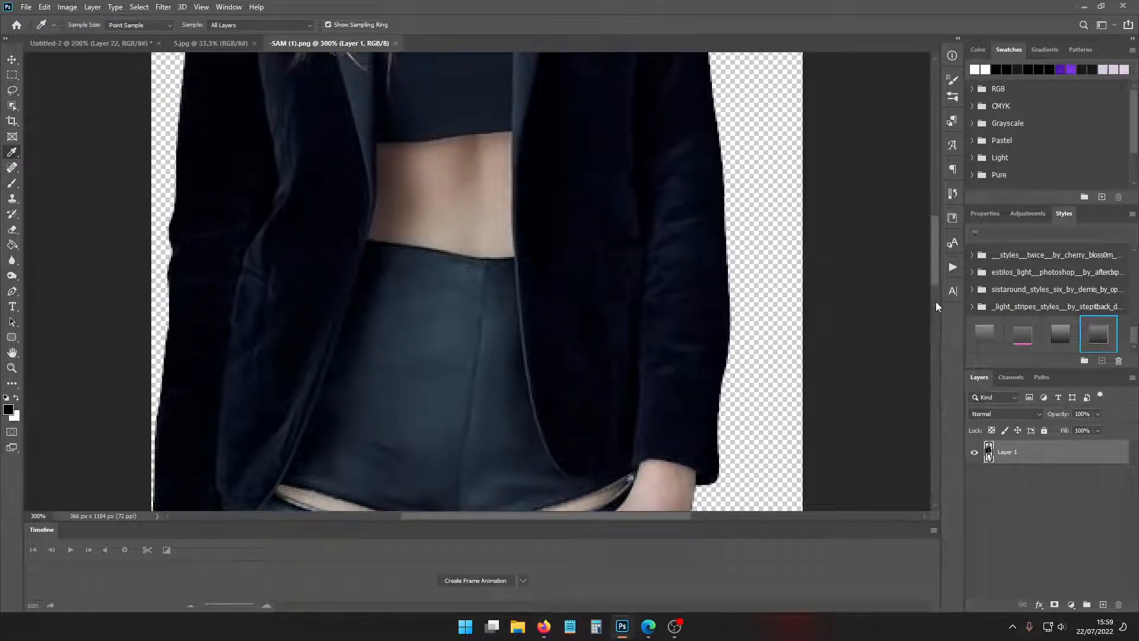
{"action": "left_click_drag", "start_coordinate": [935, 301], "coordinate": [929, 177]}
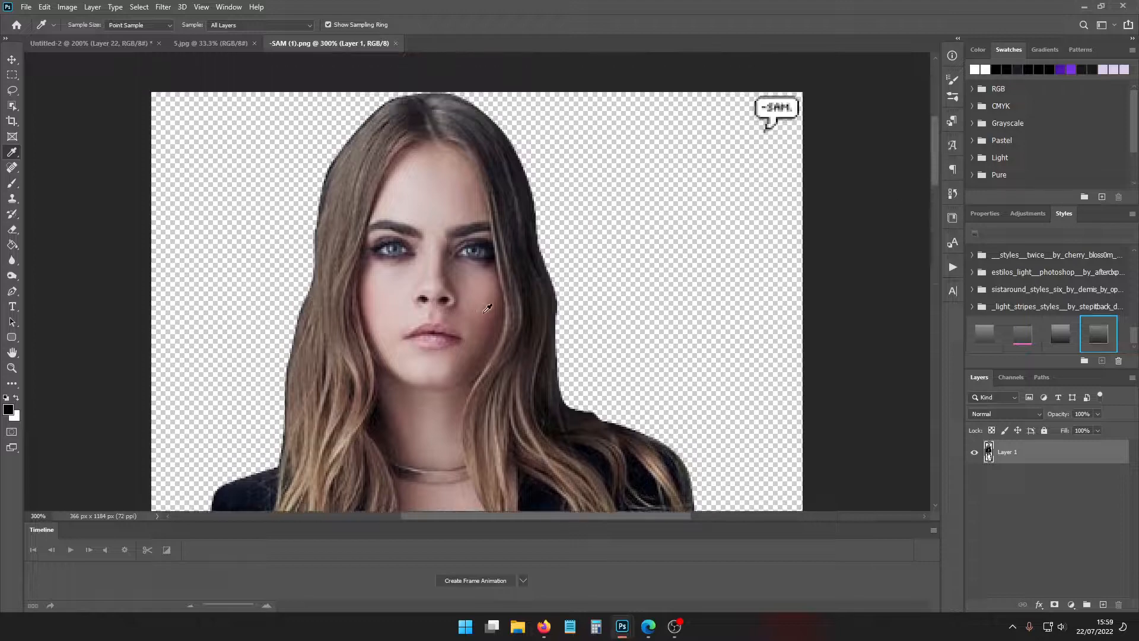
{"action": "left_click", "coordinate": [473, 290]}
{"action": "left_click", "coordinate": [229, 48]}
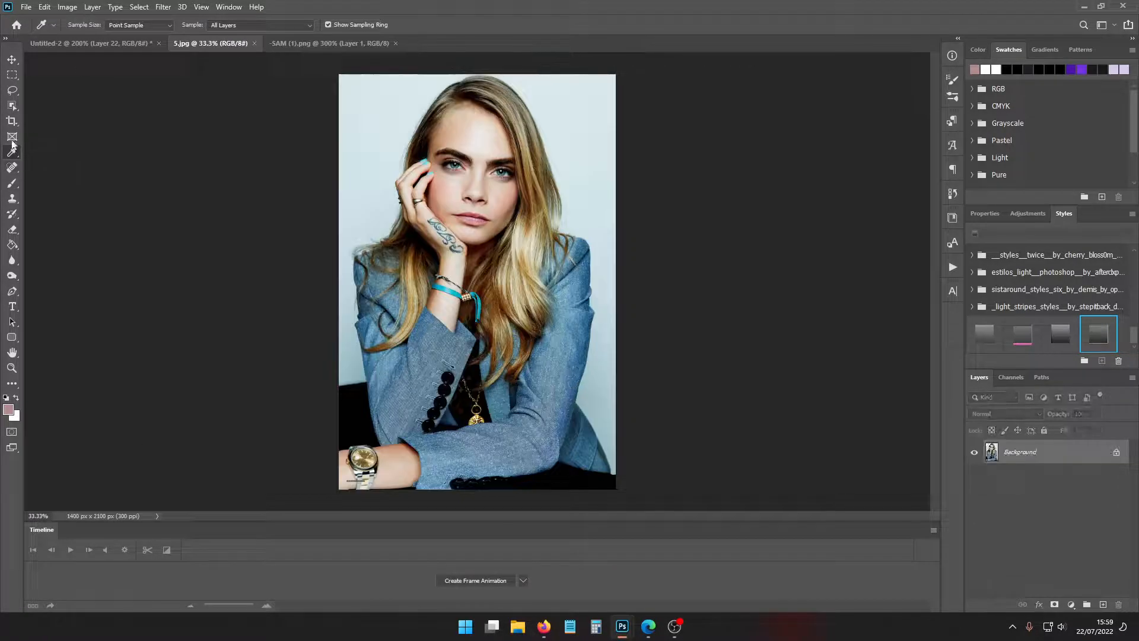
{"action": "key", "text": "ctrl+w"}
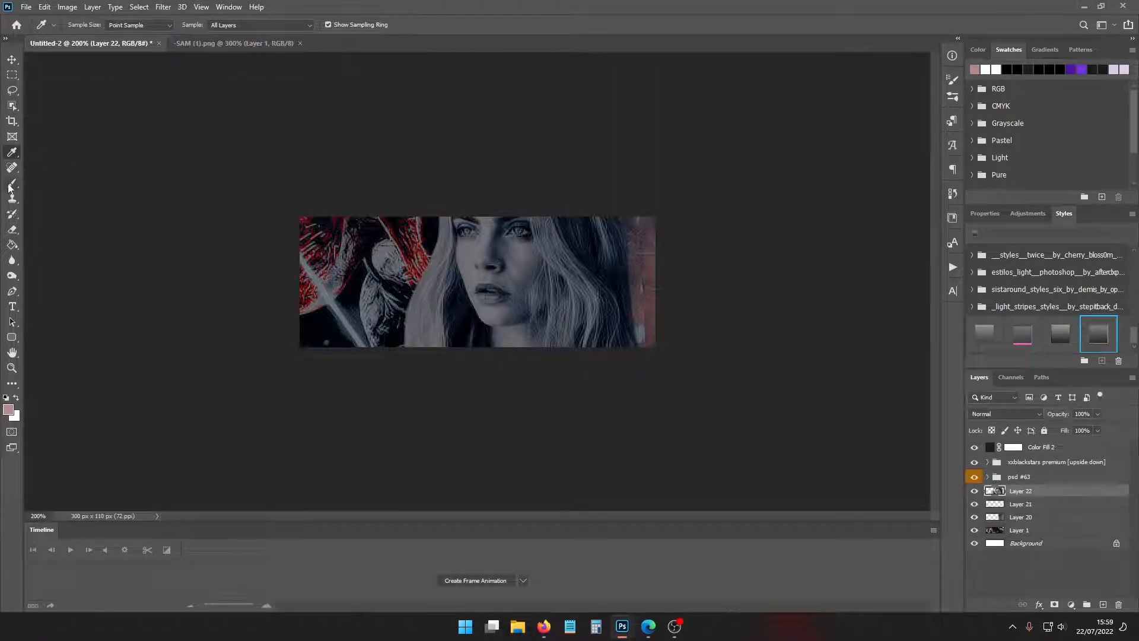
Set the brush size to 10 px and add a layer above Layer 22 in Color blend mode
{"action": "left_click", "coordinate": [9, 186]}
{"action": "left_click", "coordinate": [78, 25]}
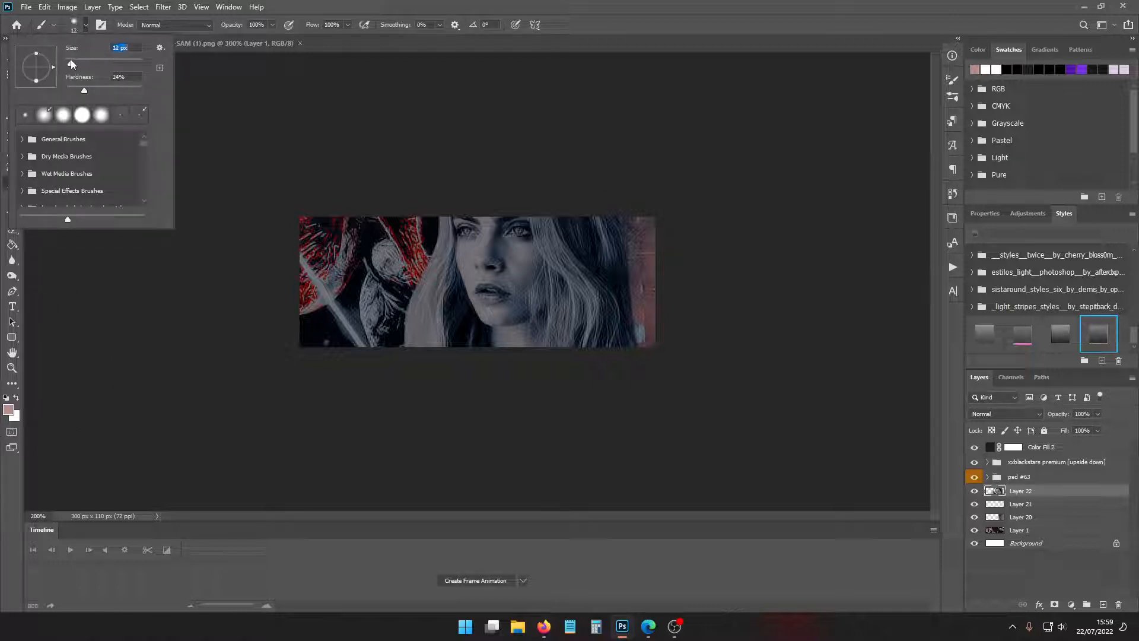
{"action": "key", "text": "Return"}
{"action": "left_click", "coordinate": [1102, 604]}
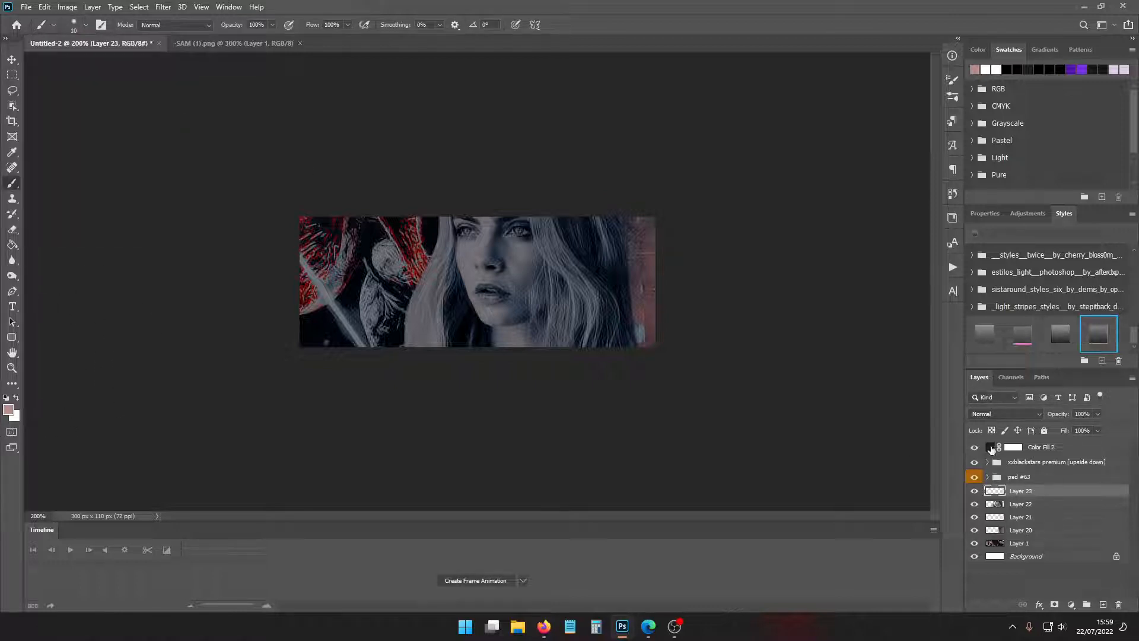
{"action": "left_click", "coordinate": [1018, 415]}
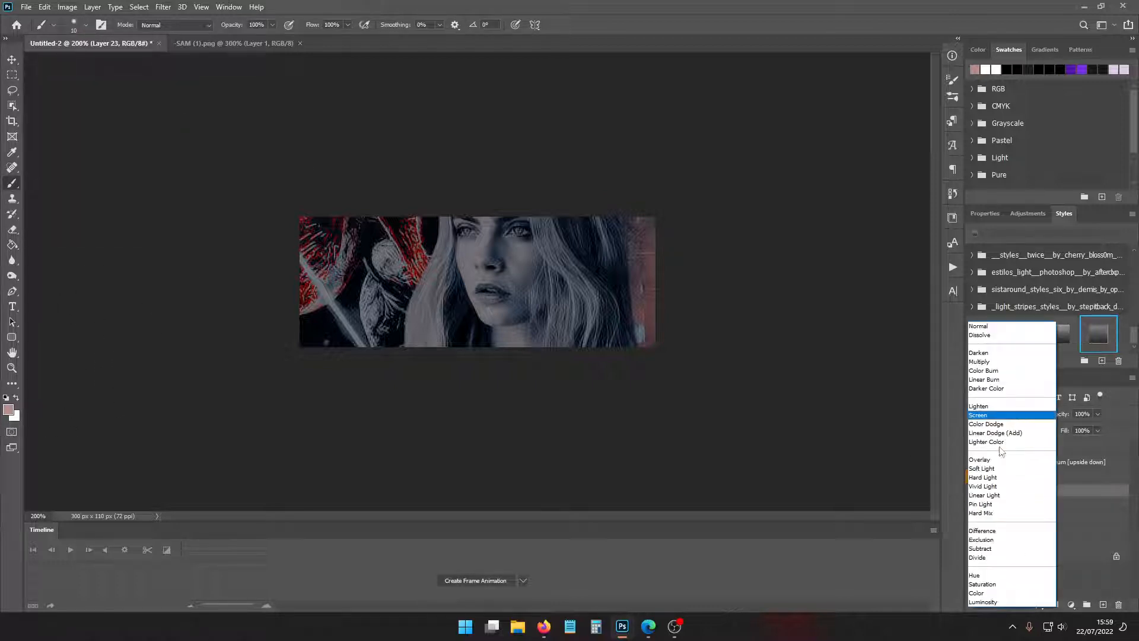
{"action": "left_click", "coordinate": [985, 592]}
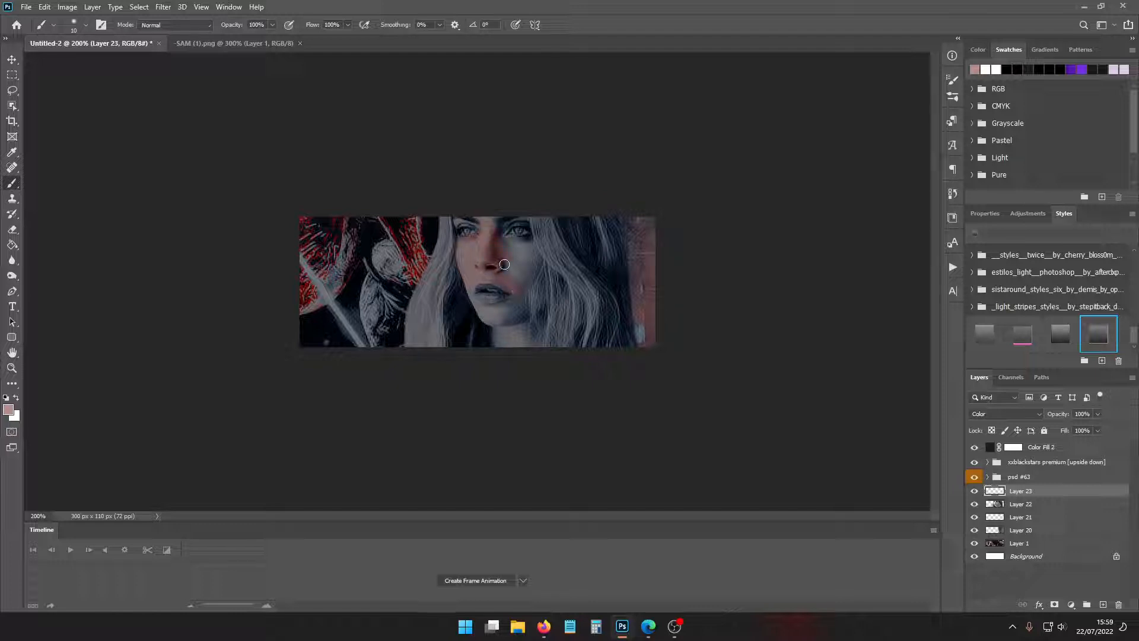
Paint the sampled skin tone over the face and neck on Layer 23 and lower the layer's opacity to 45%
{"action": "left_click_drag", "start_coordinate": [496, 236], "coordinate": [526, 219]}
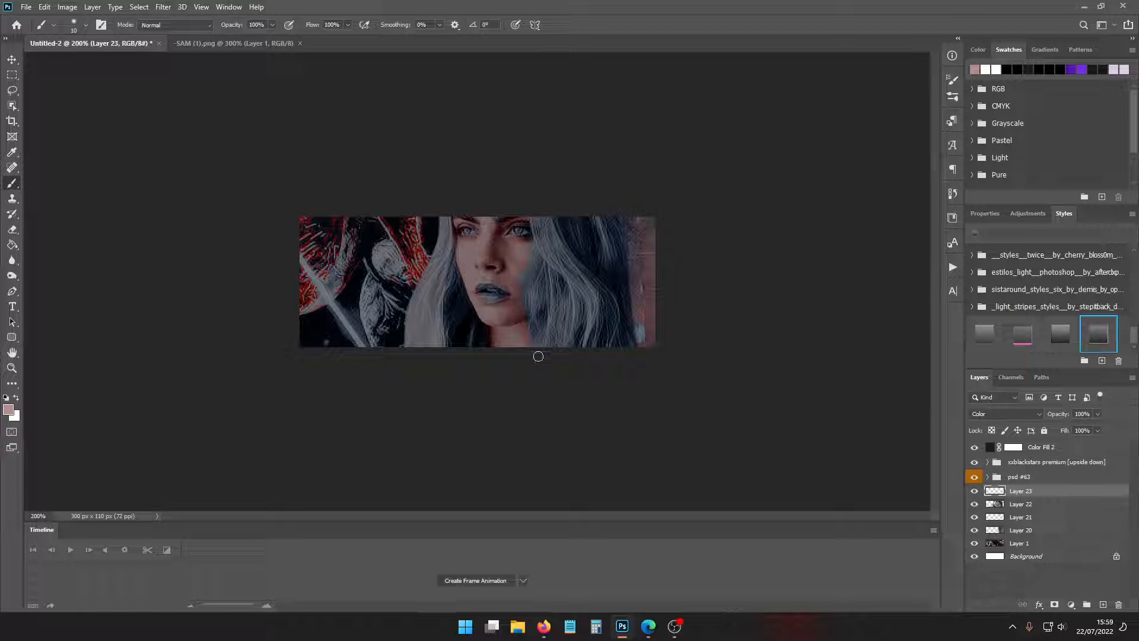
{"action": "left_click_drag", "start_coordinate": [535, 273], "coordinate": [521, 286]}
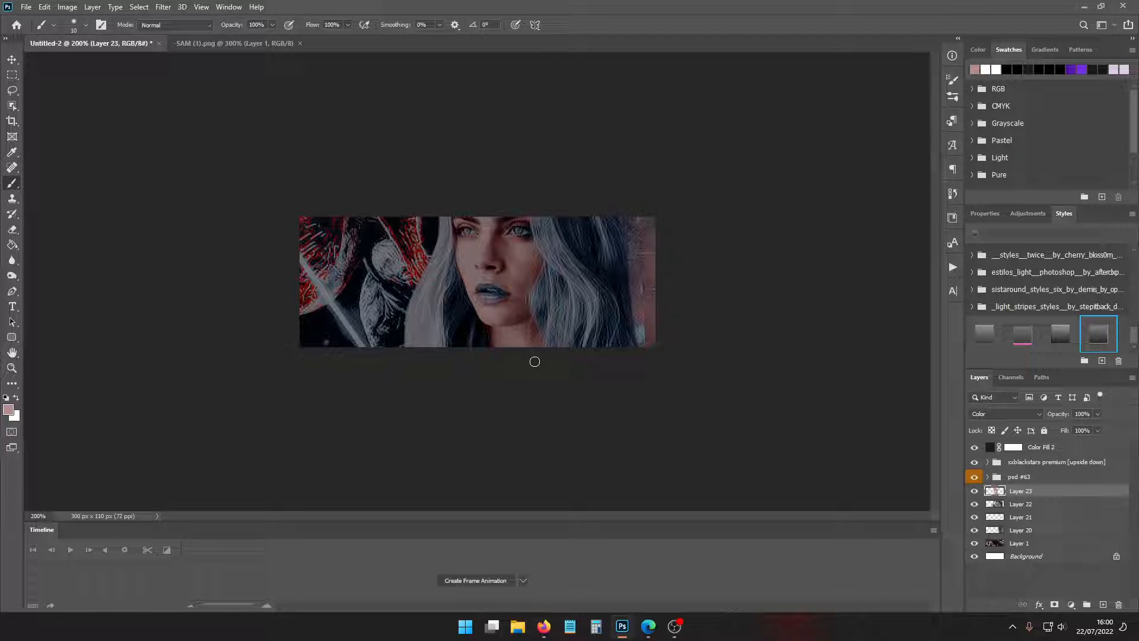
{"action": "key", "text": "ctrl+plus"}
{"action": "key", "text": "ctrl+plus"}
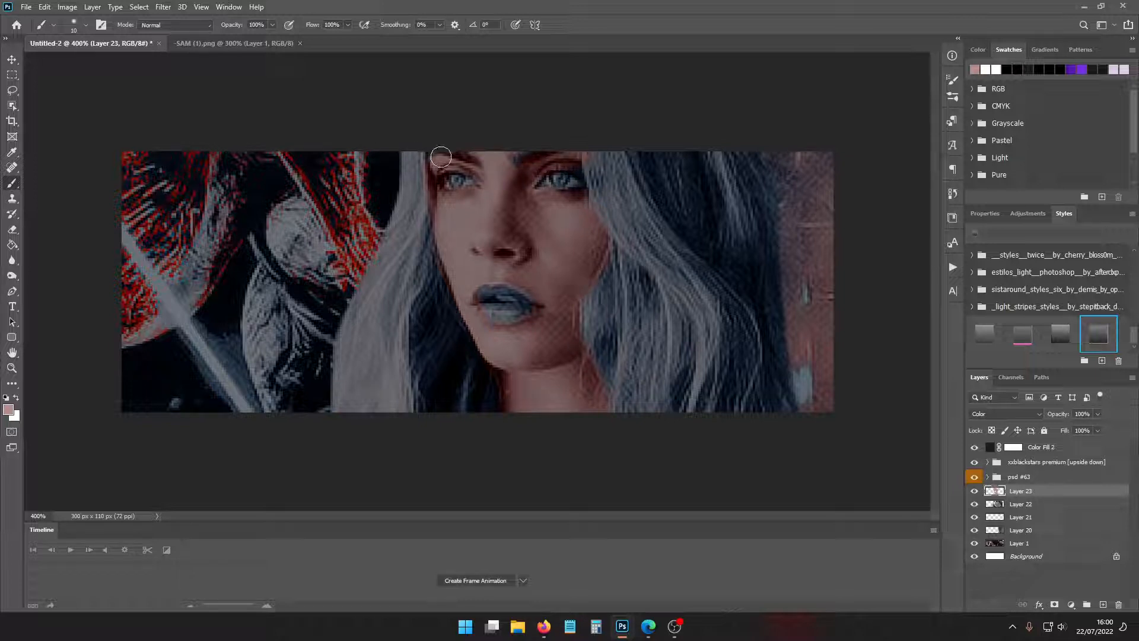
{"action": "left_click_drag", "start_coordinate": [1098, 414], "coordinate": [1082, 429]}
Sample the lip pink from -SAM (1).png and try painting it on the portrait's lower lip in Layer 23
{"action": "left_click", "coordinate": [233, 43]}
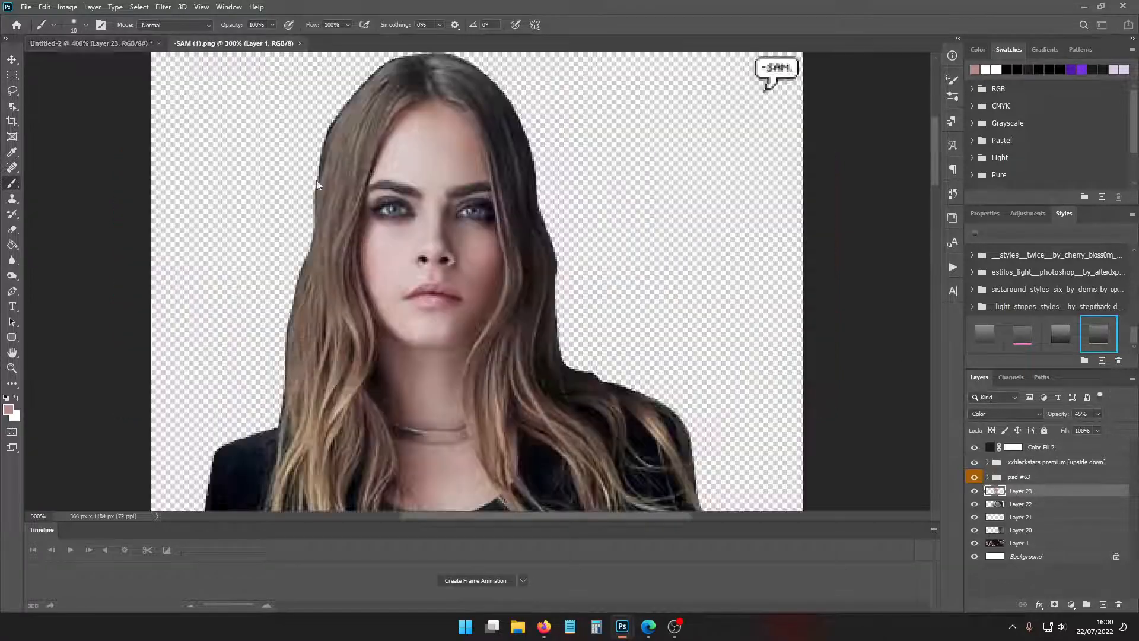
{"action": "left_click", "coordinate": [12, 152]}
{"action": "left_click", "coordinate": [439, 298]}
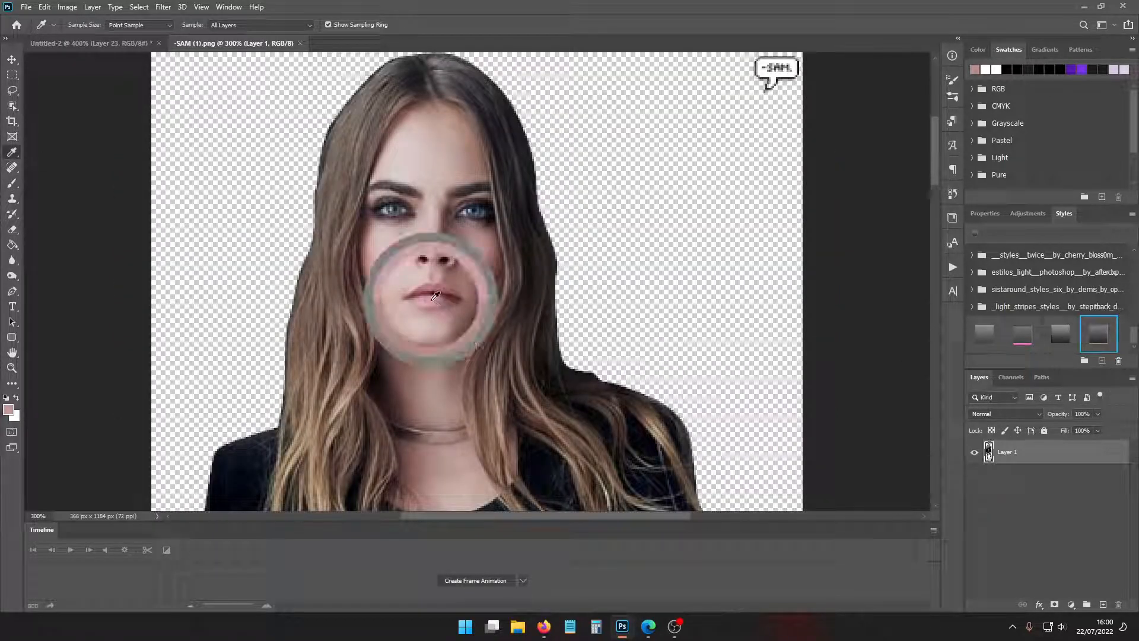
{"action": "left_click", "coordinate": [89, 43]}
{"action": "key", "text": "b"}
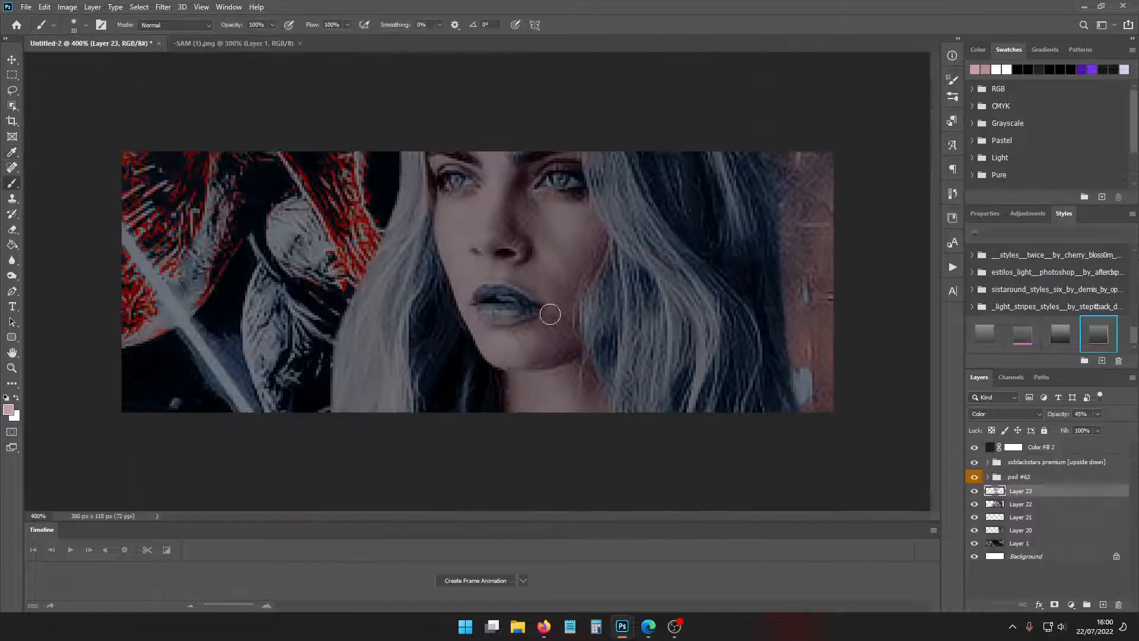
{"action": "left_click_drag", "start_coordinate": [528, 309], "coordinate": [496, 315]}
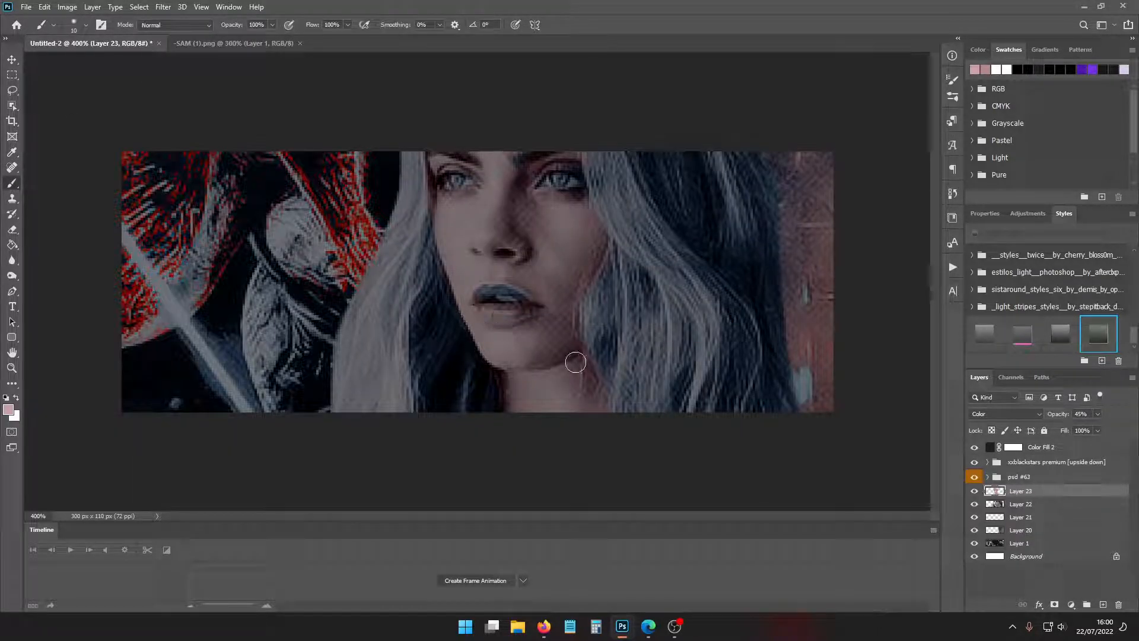
Add a new layer above Layer 23 and paint the lower lip with a smaller brush
{"action": "left_click", "coordinate": [1102, 604]}
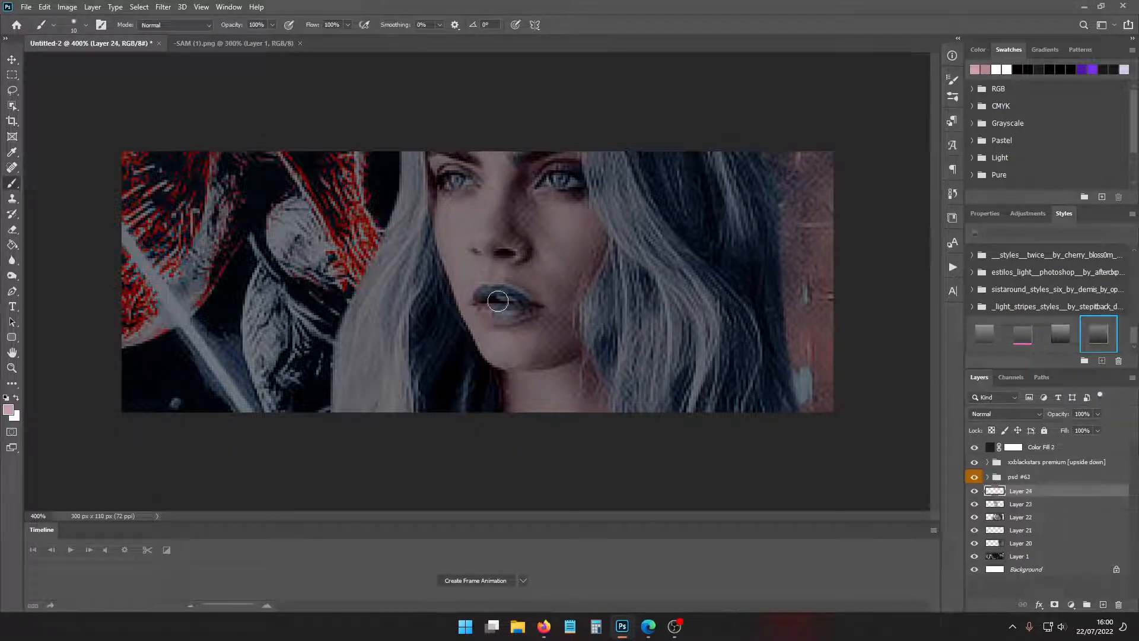
{"action": "left_click", "coordinate": [74, 25]}
{"action": "left_click_drag", "start_coordinate": [76, 67], "coordinate": [68, 65]}
{"action": "left_click", "coordinate": [524, 312]}
Paint over both lips on Layer 24 in a more saturated pink and set the layer's blend mode to Color
{"action": "left_click", "coordinate": [12, 411]}
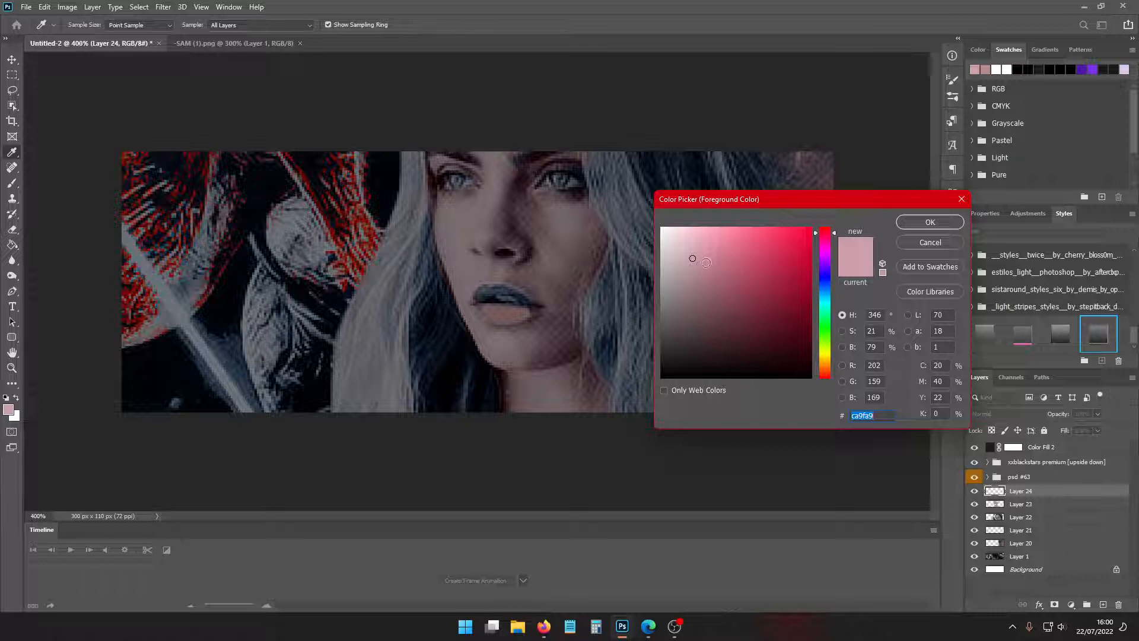
{"action": "left_click", "coordinate": [929, 222]}
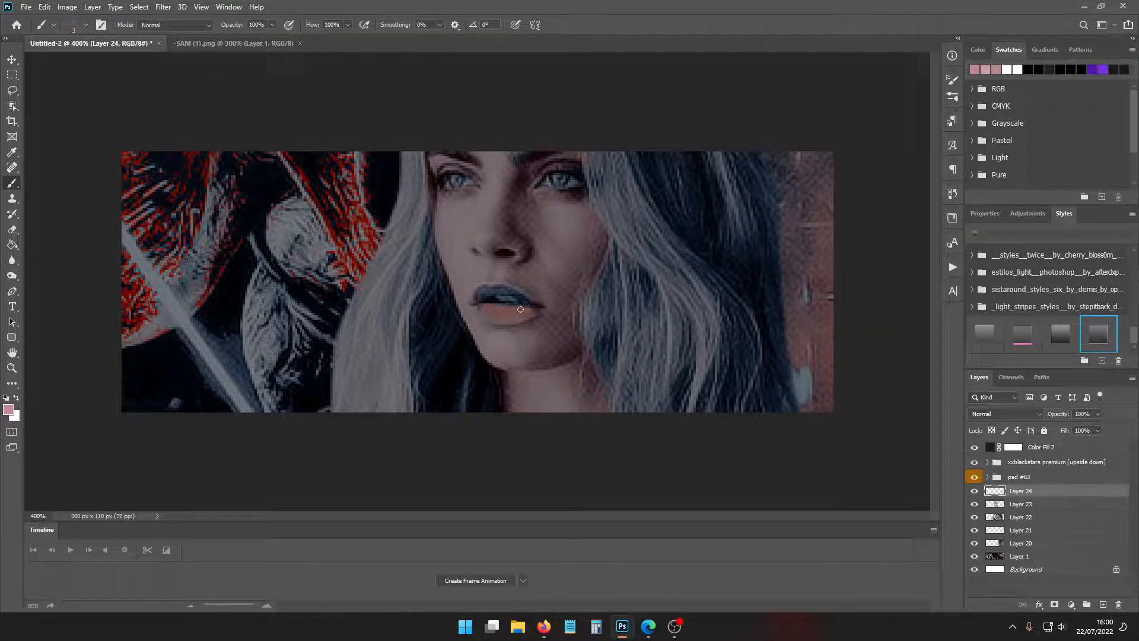
{"action": "left_click_drag", "start_coordinate": [491, 317], "coordinate": [478, 294]}
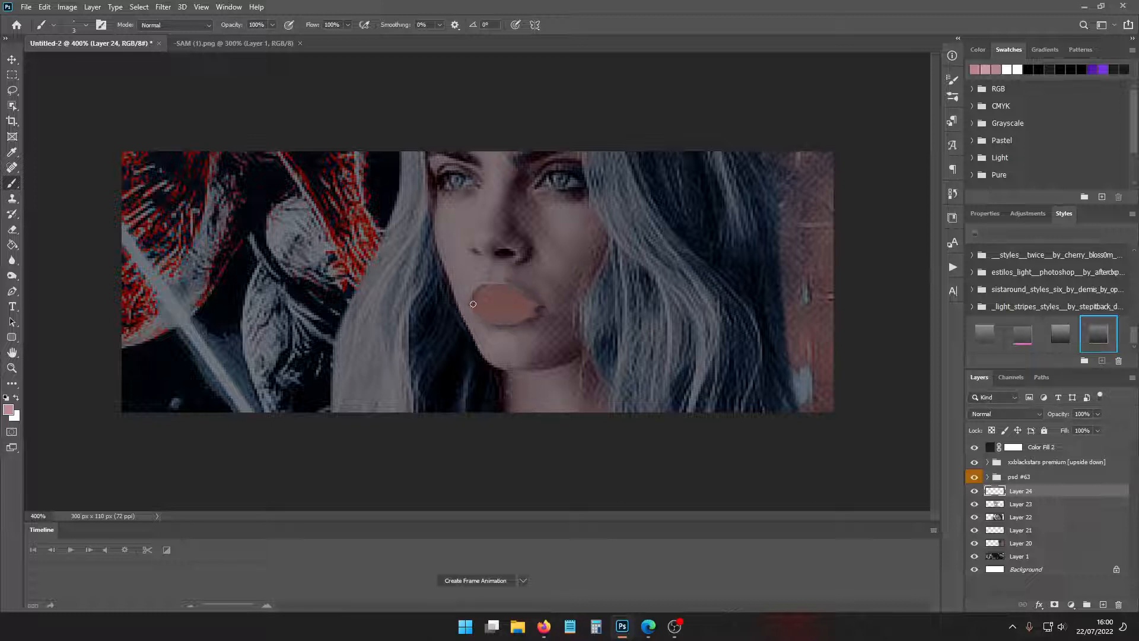
{"action": "left_click", "coordinate": [972, 416]}
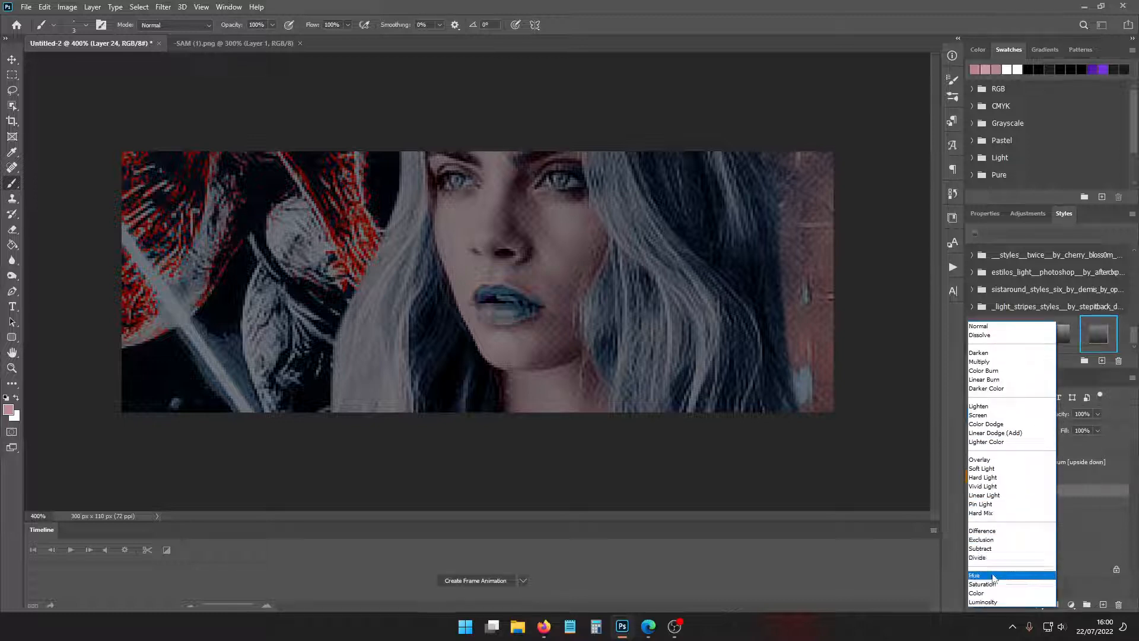
{"action": "left_click", "coordinate": [997, 593]}
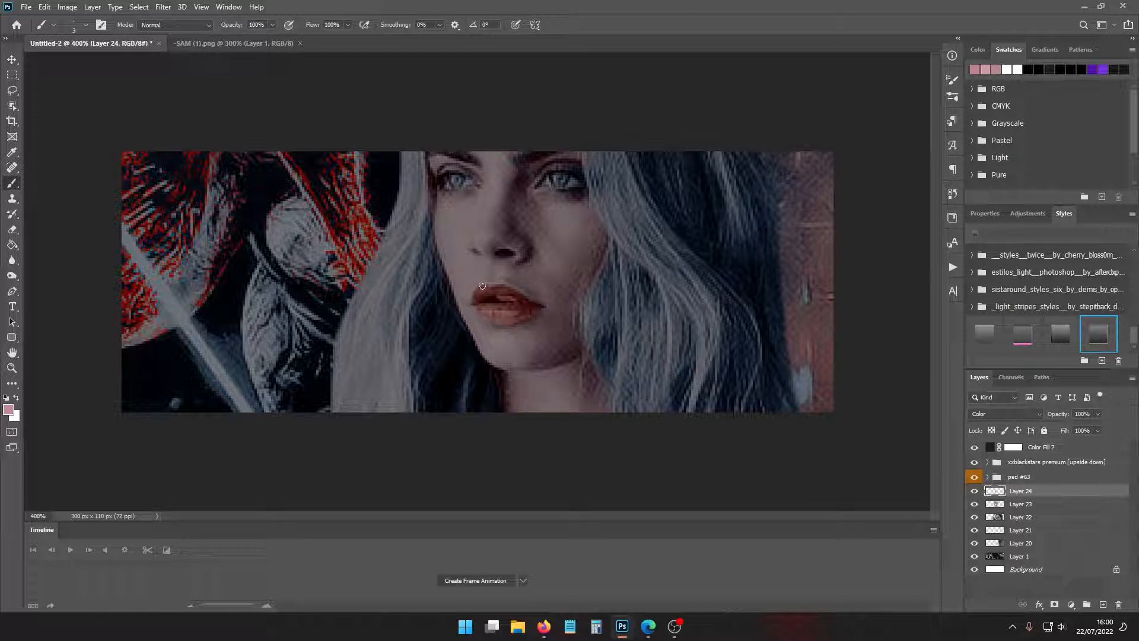
Erase the excess lip colour along the portrait's upper lip on Layer 24 with a small 7 px soft eraser
{"action": "left_click", "coordinate": [18, 234]}
{"action": "left_click", "coordinate": [85, 25]}
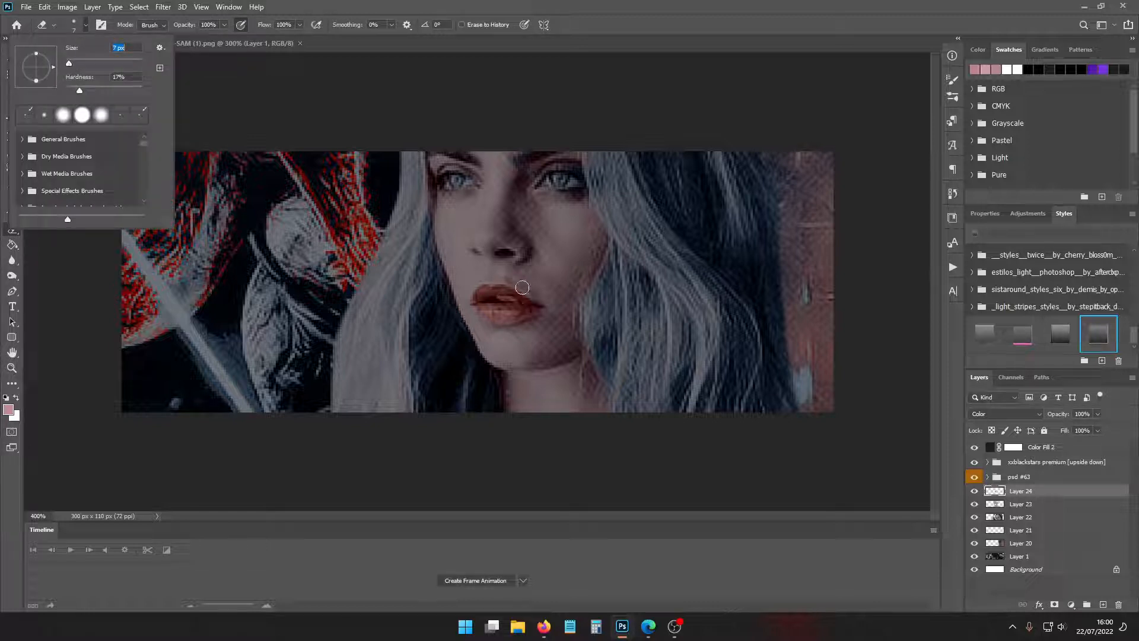
{"action": "left_click", "coordinate": [528, 290]}
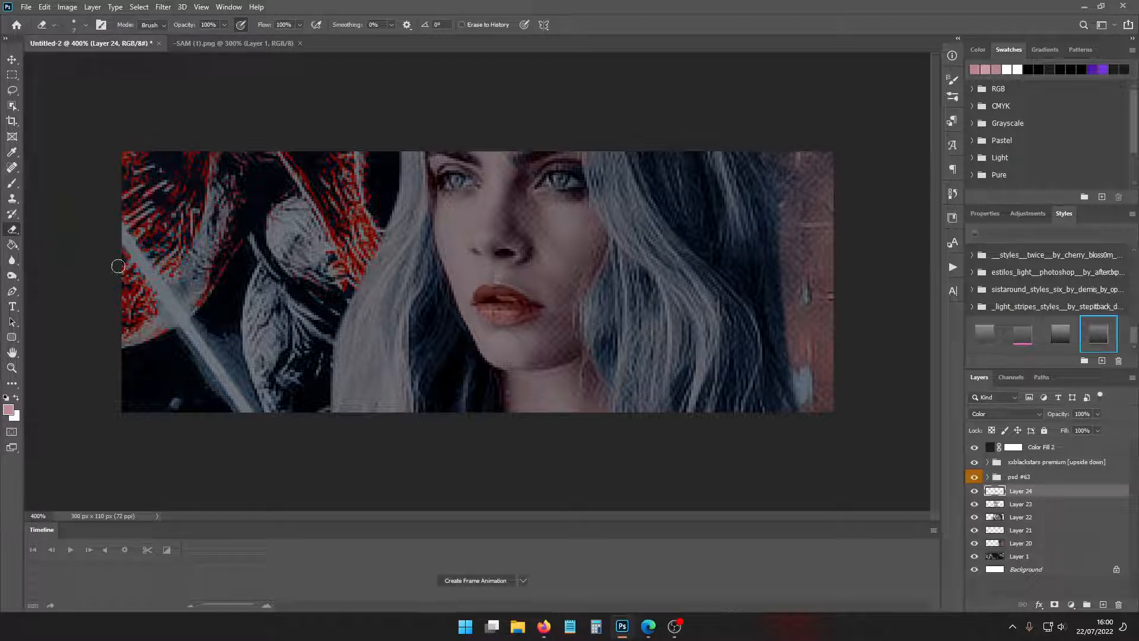
Sample the dark eyebrow tone from -SAM (1).png and add a new layer above Layer 24 with its blend mode set to Color
{"action": "left_click", "coordinate": [234, 43]}
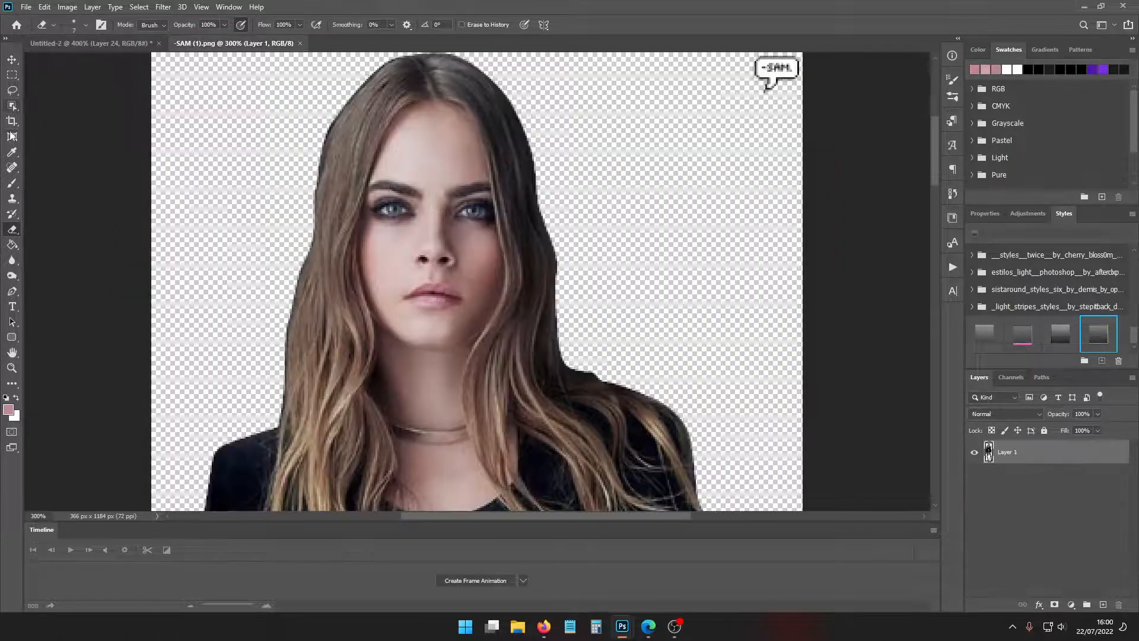
{"action": "left_click", "coordinate": [11, 152]}
{"action": "left_click", "coordinate": [392, 184]}
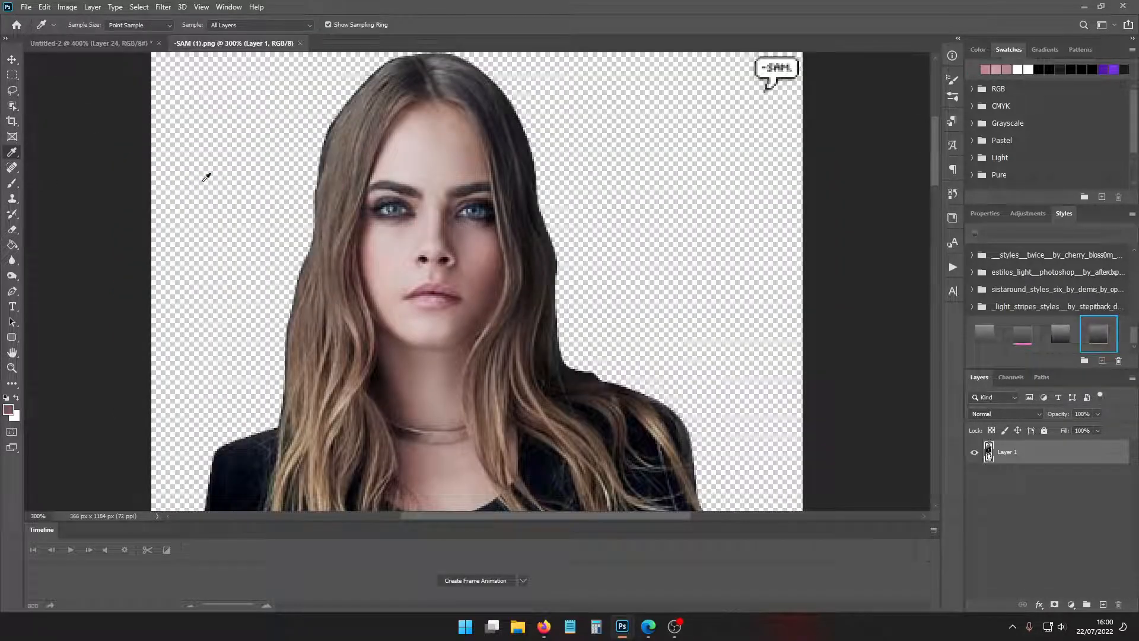
{"action": "left_click", "coordinate": [89, 43]}
{"action": "key", "text": "b"}
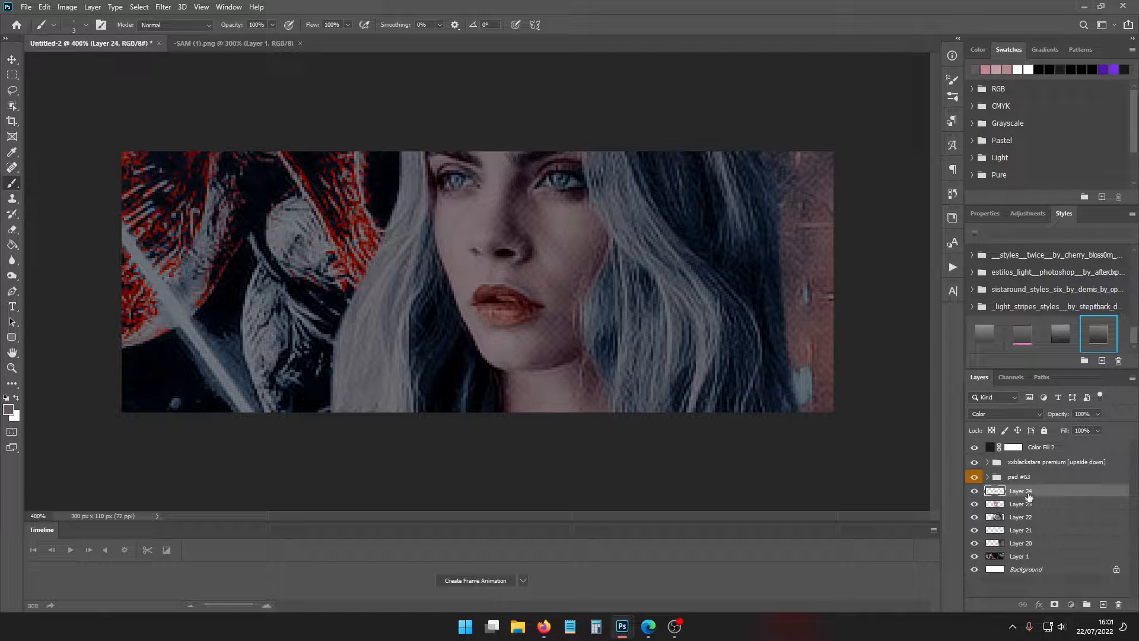
{"action": "left_click", "coordinate": [1102, 604]}
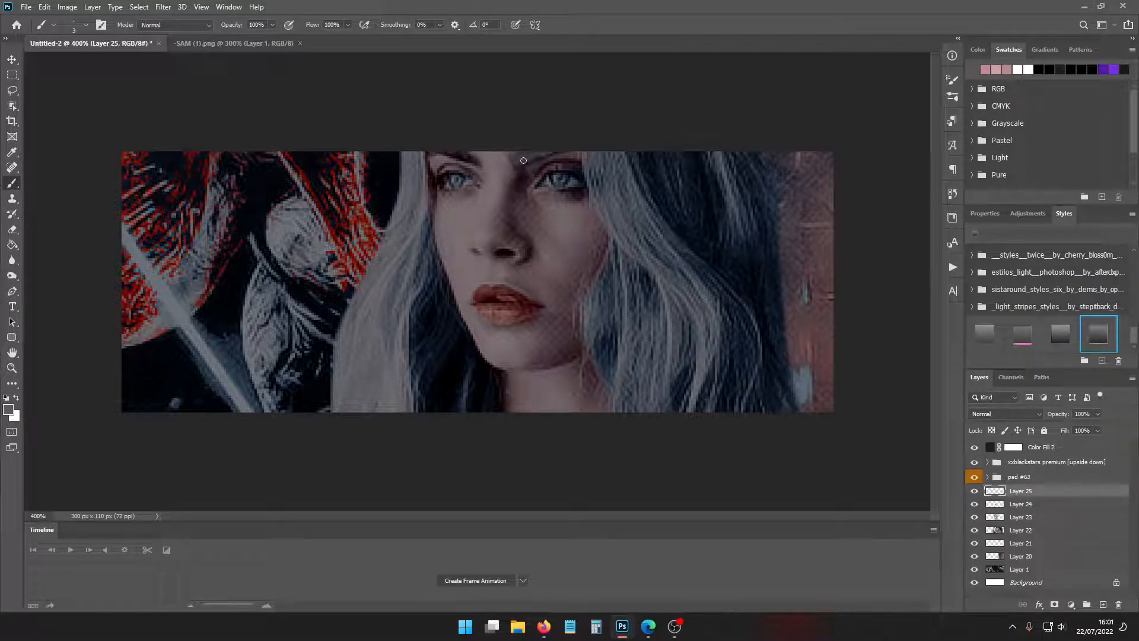
{"action": "left_click", "coordinate": [1004, 413]}
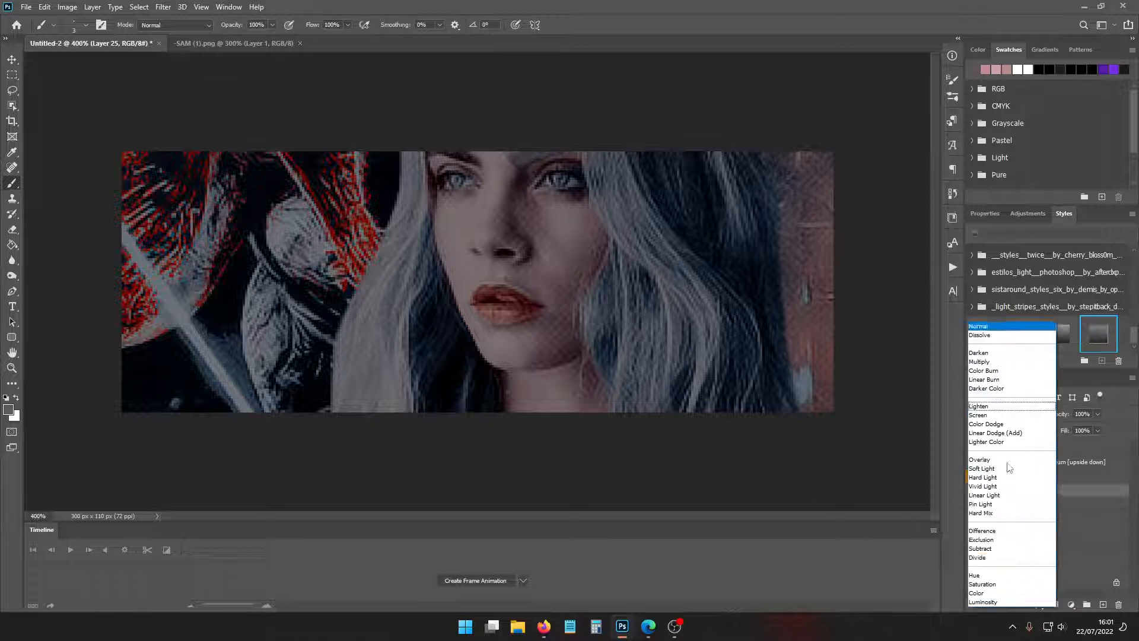
{"action": "left_click", "coordinate": [996, 594]}
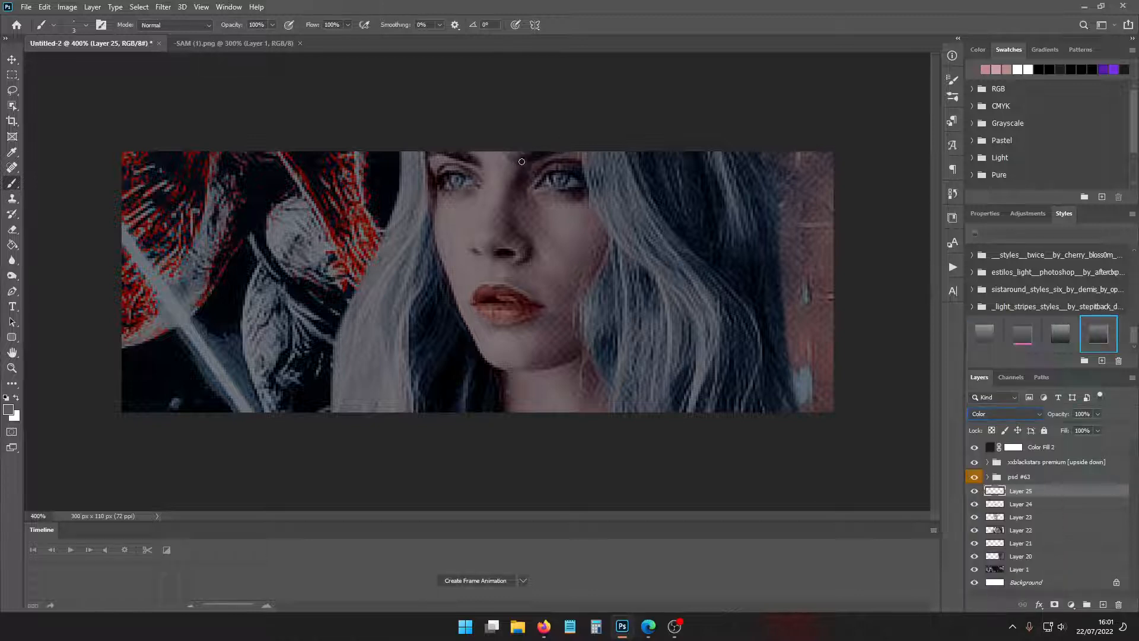
Sample the dark hair tone beside the face in -SAM (1).png as the brush colour for Layer 25
{"action": "left_click", "coordinate": [240, 43]}
{"action": "key", "text": "i"}
{"action": "scroll", "coordinate": [332, 157], "scroll_direction": "up", "scroll_amount": 2}
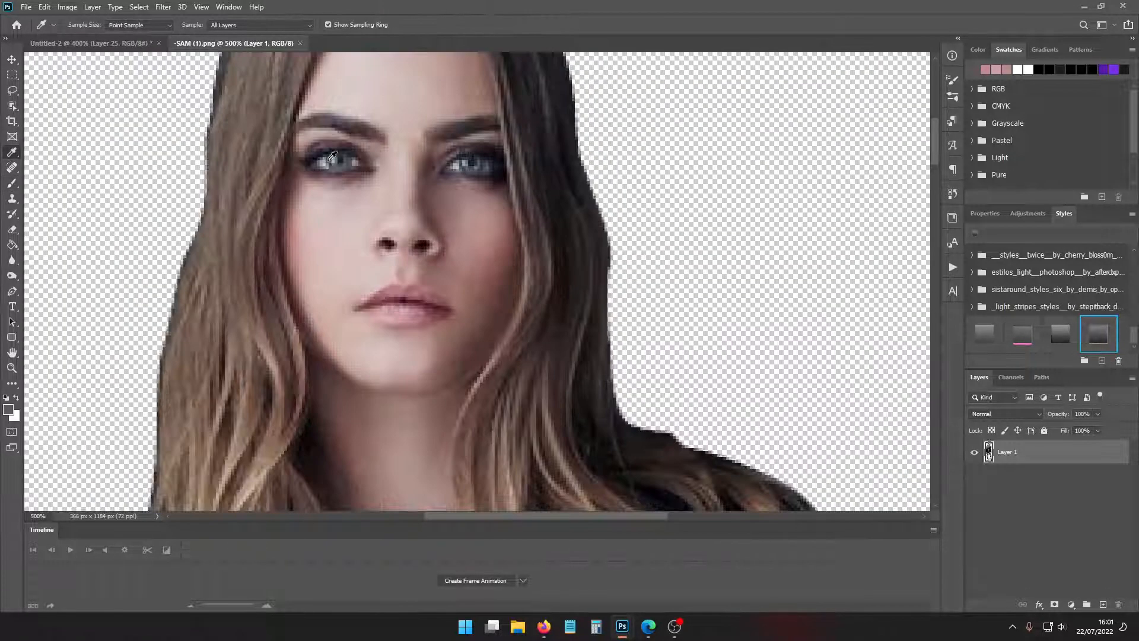
{"action": "left_click", "coordinate": [542, 137]}
{"action": "left_click", "coordinate": [89, 43]}
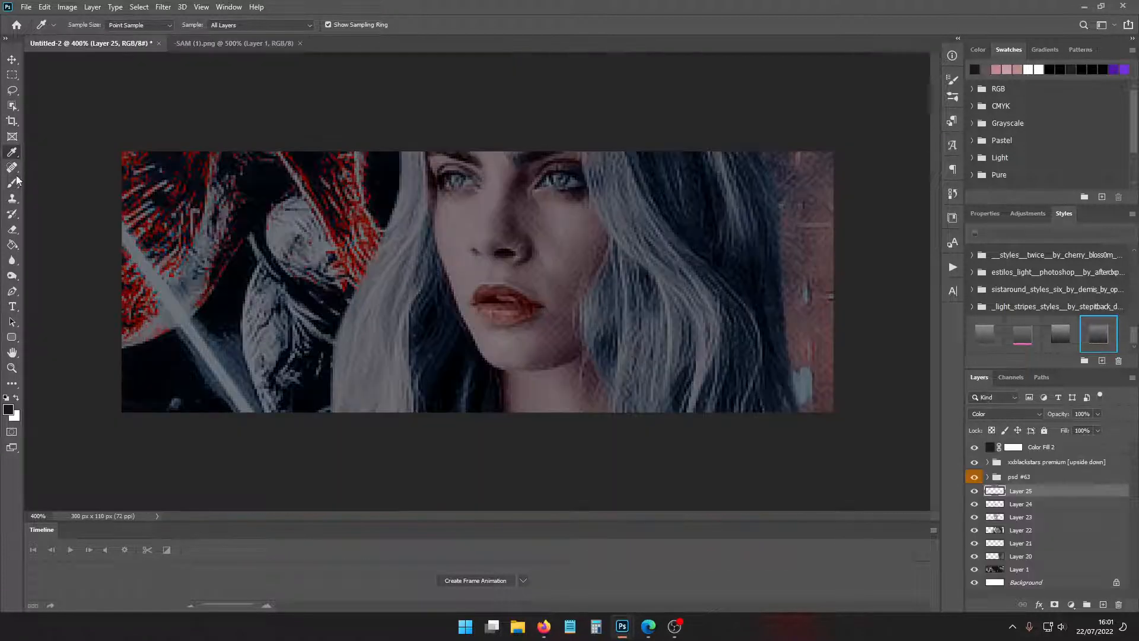
{"action": "key", "text": "b"}
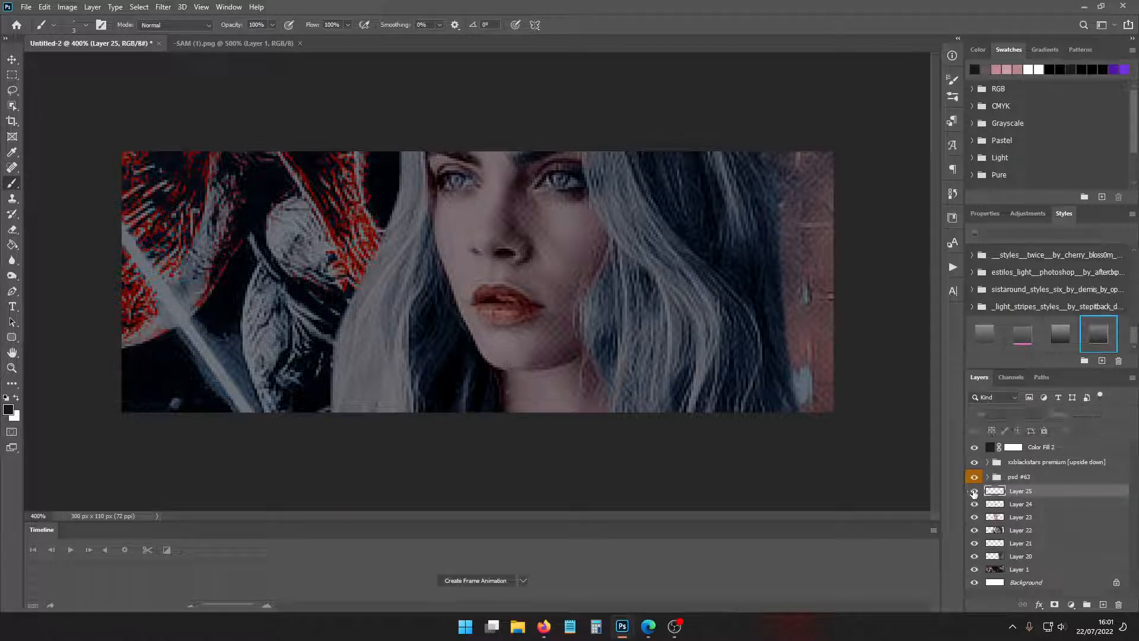
Compare the portrait with Layer 25 off and on, keeping the layer's blend mode at Color
{"action": "left_click", "coordinate": [973, 491]}
{"action": "left_click", "coordinate": [974, 491]}
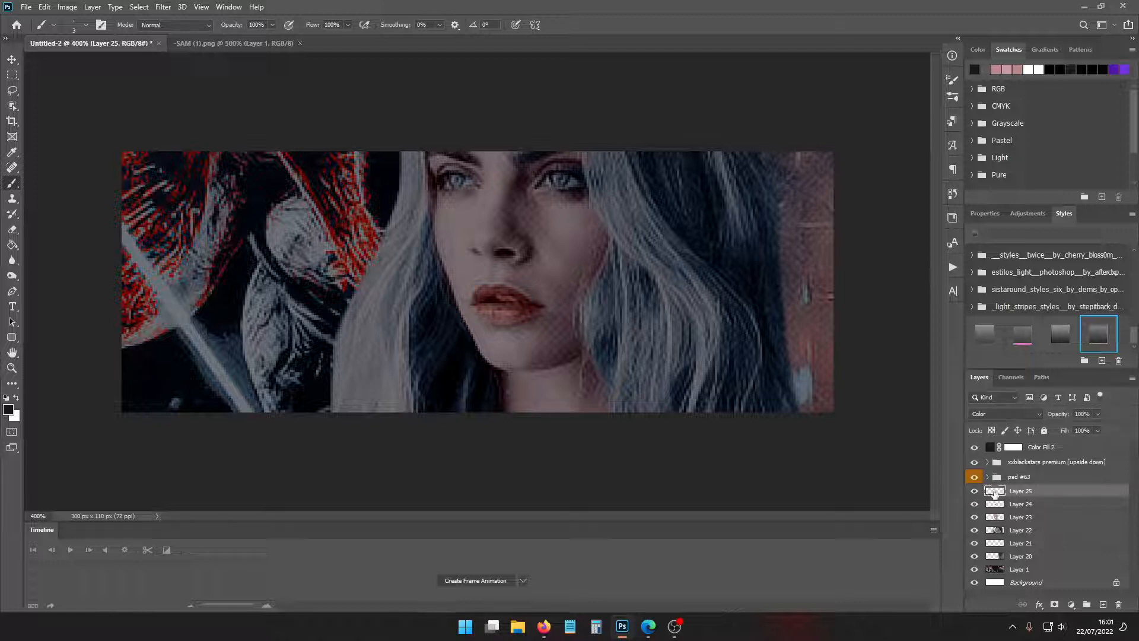
{"action": "left_click", "coordinate": [1005, 414]}
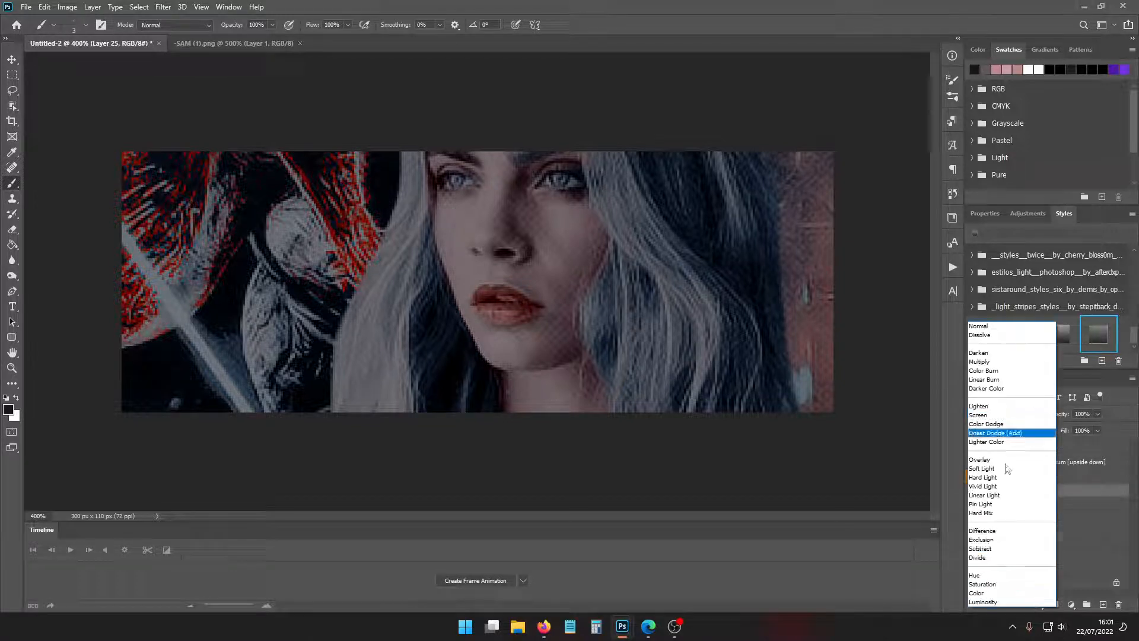
{"action": "left_click", "coordinate": [984, 592]}
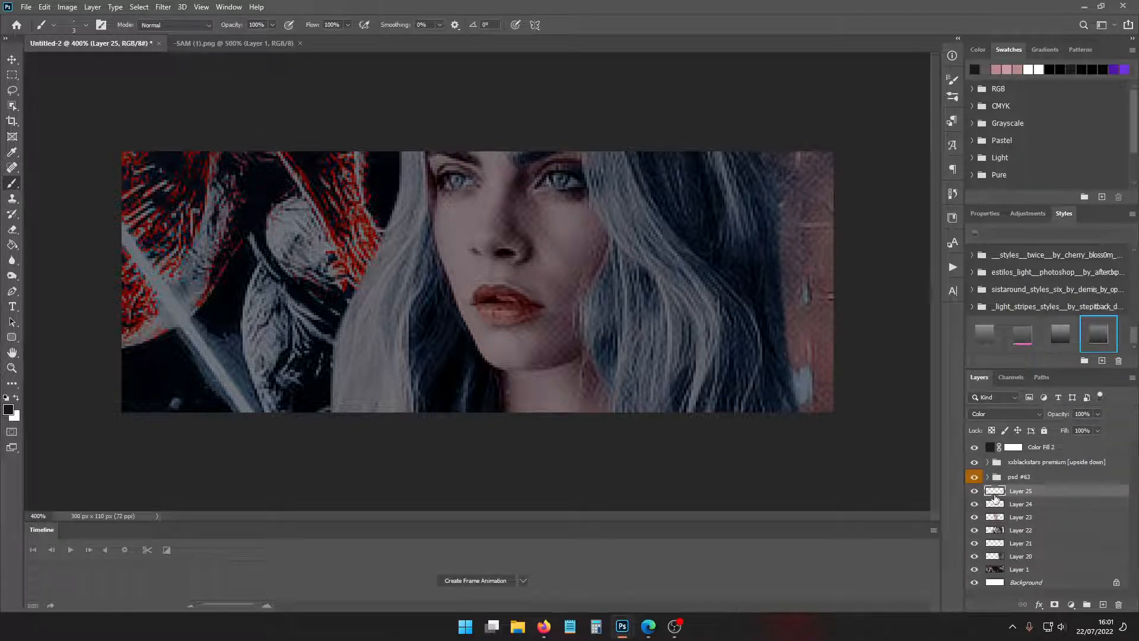
Hide Layers 25 and 24 to compare the portrait at a smaller zoom, and undo the hiding of Layer 24
{"action": "key", "text": "ctrl+comma"}
{"action": "key", "text": "ctrl+minus"}
{"action": "key", "text": "ctrl+minus"}
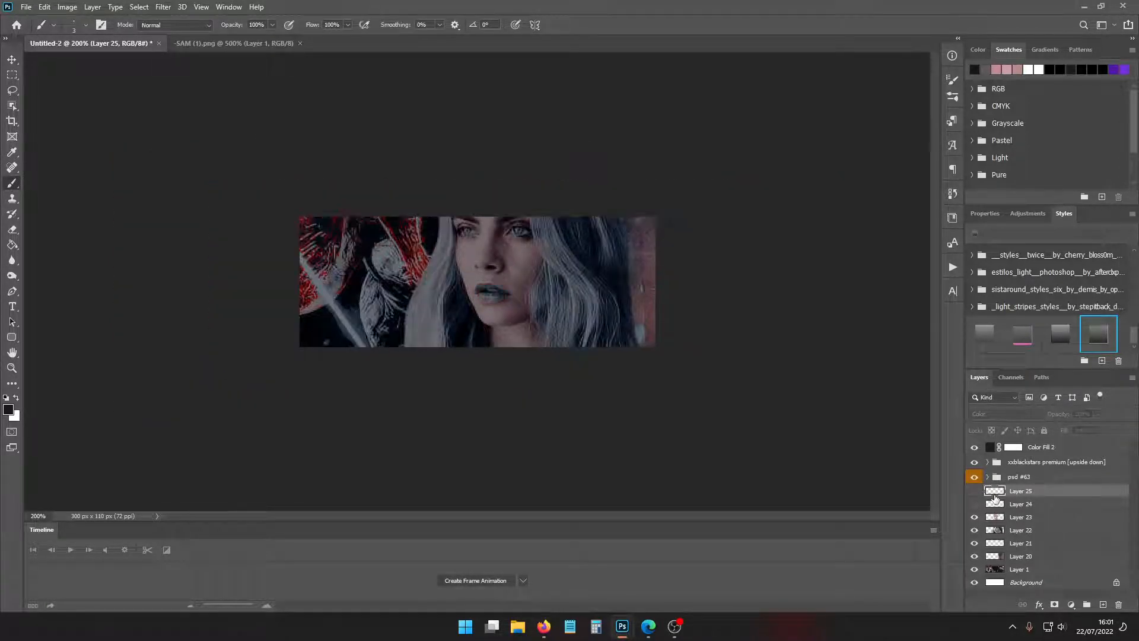
{"action": "key", "text": "ctrl+plus"}
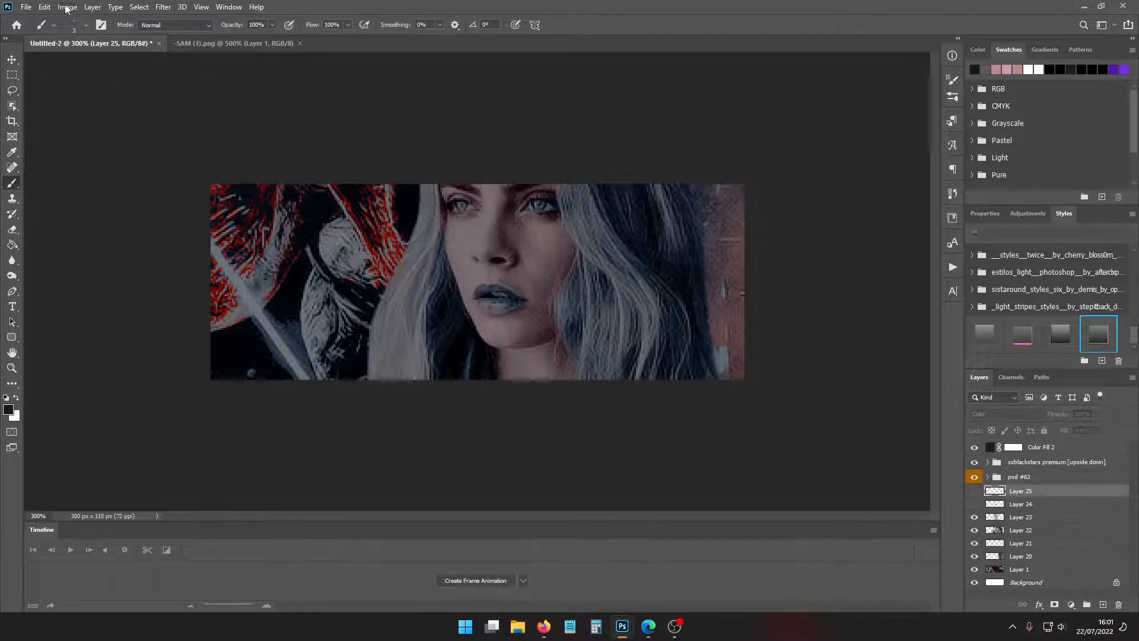
{"action": "left_click", "coordinate": [67, 9]}
{"action": "mouse_move", "coordinate": [45, 8]}
{"action": "left_click", "coordinate": [60, 32]}
{"action": "left_click", "coordinate": [45, 8]}
{"action": "left_click", "coordinate": [73, 32]}
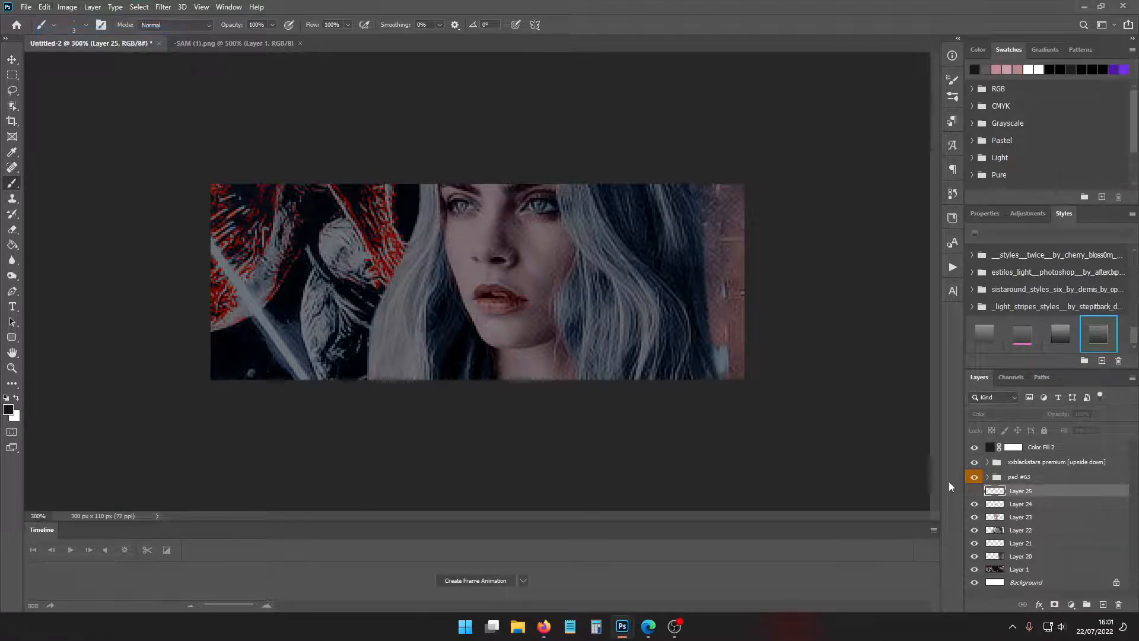
Hide the psd #63 and xxblackstars premium [upside down] groups and show Layer 25
{"action": "left_click", "coordinate": [975, 461]}
{"action": "left_click", "coordinate": [974, 461]}
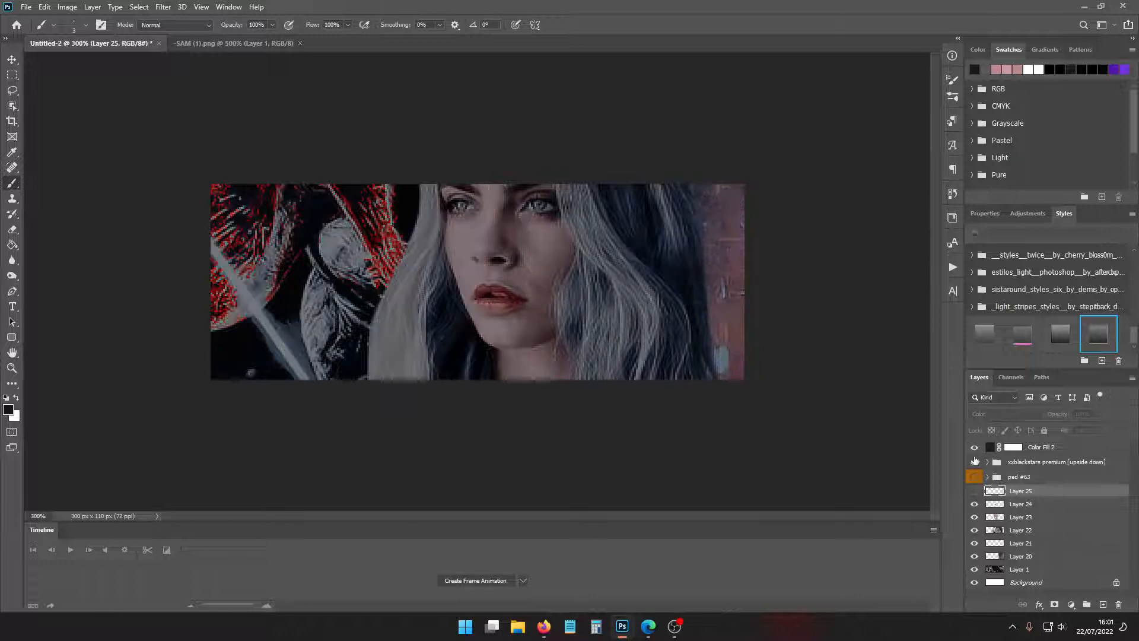
{"action": "left_click", "coordinate": [975, 461]}
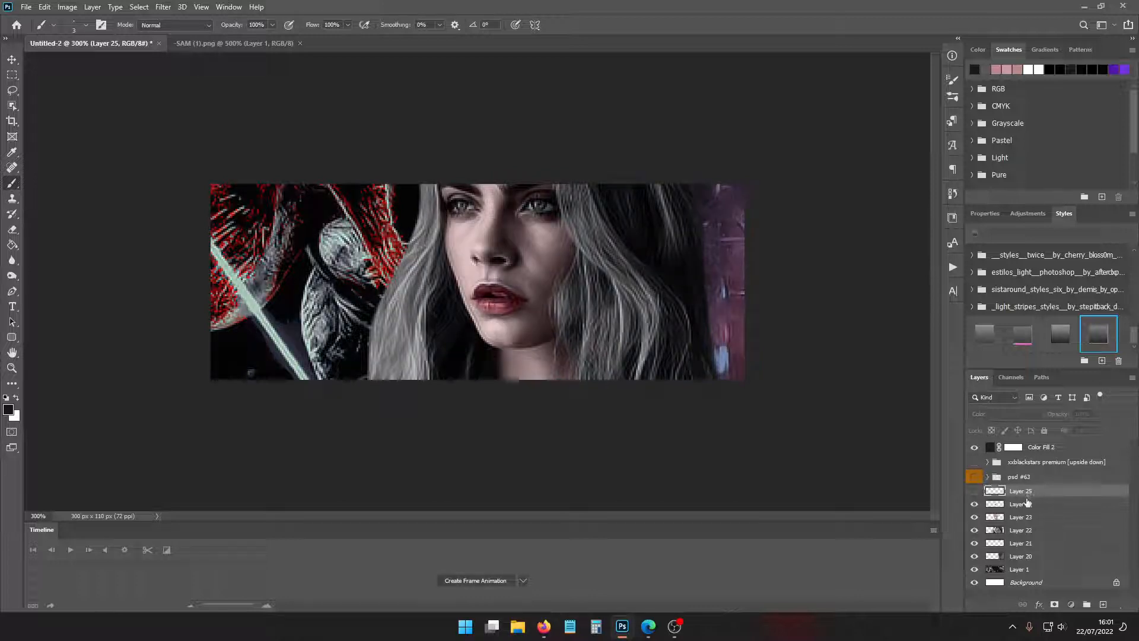
{"action": "left_click", "coordinate": [974, 492]}
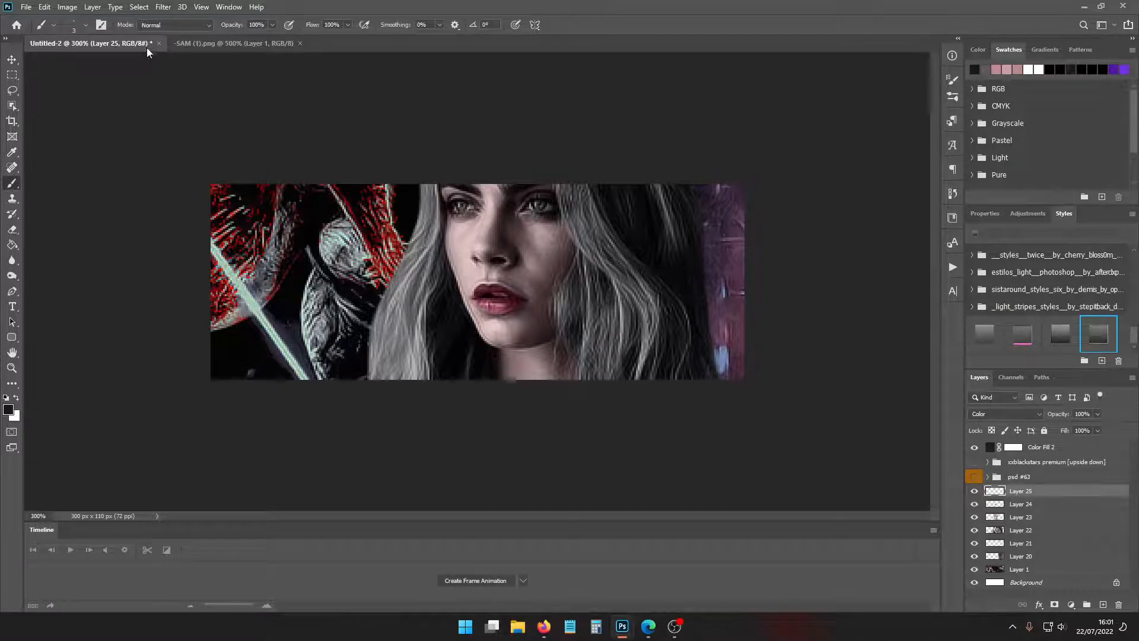
Sample the brown hair tone from -SAM (1).png and paint it over all the portrait's hair on Layer 25 with a larger brush
{"action": "left_click", "coordinate": [196, 43]}
{"action": "key", "text": "i"}
{"action": "left_click", "coordinate": [255, 156]}
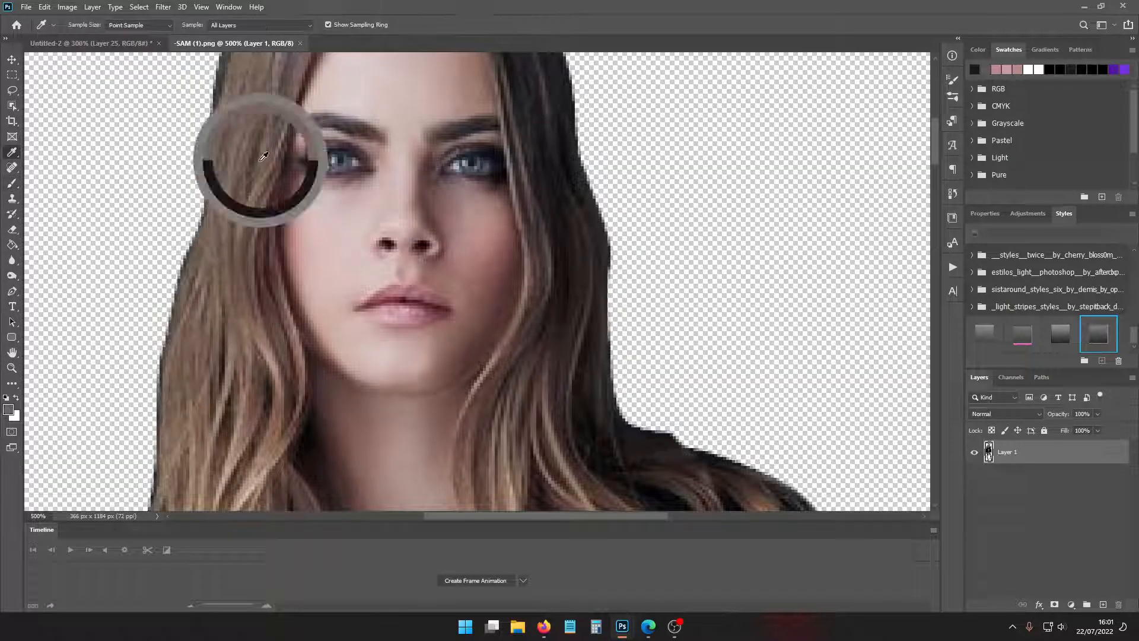
{"action": "left_click", "coordinate": [12, 182]}
{"action": "left_click", "coordinate": [95, 43]}
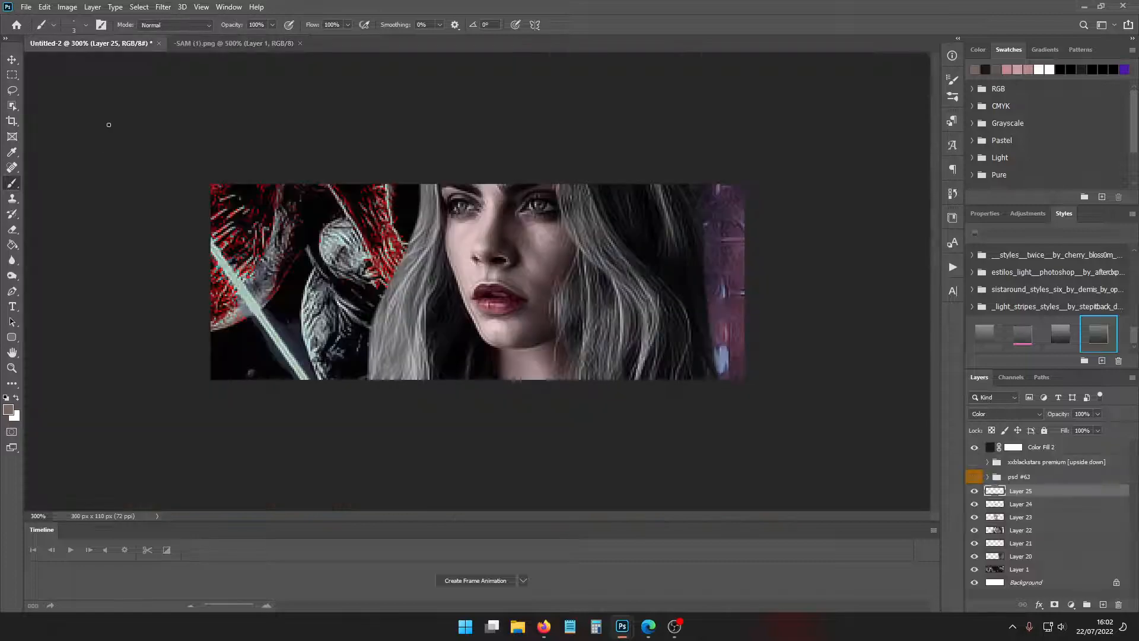
{"action": "left_click", "coordinate": [85, 25]}
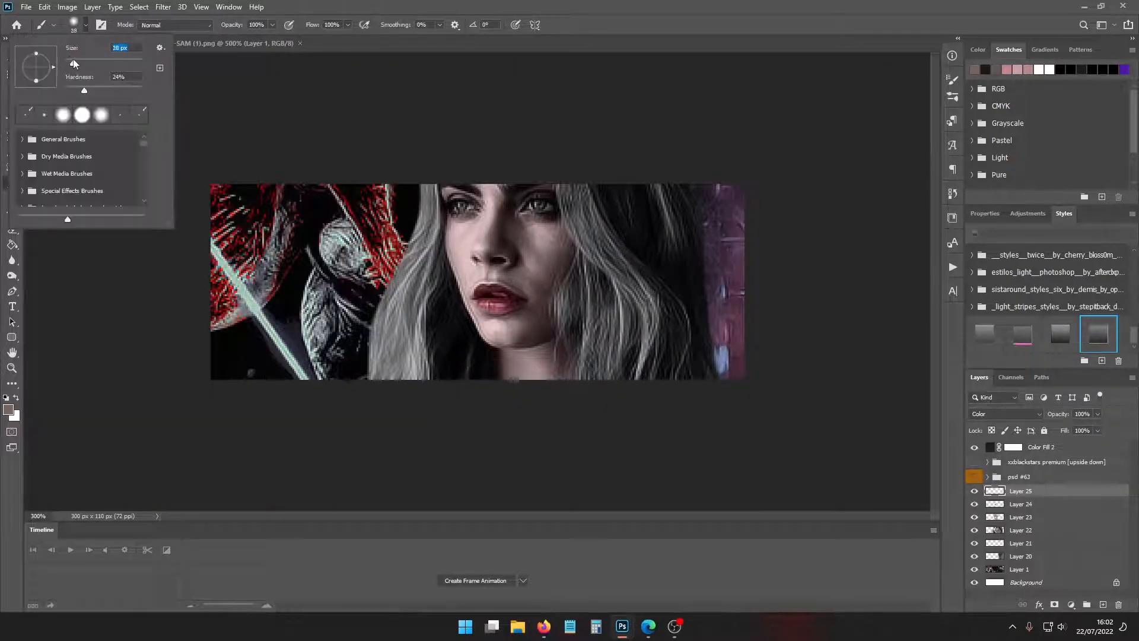
{"action": "left_click", "coordinate": [1017, 494]}
{"action": "mouse_move", "coordinate": [573, 176]}
{"action": "left_mouse_down"}
{"action": "mouse_move", "coordinate": [592, 245]}
{"action": "mouse_move", "coordinate": [569, 194]}
{"action": "mouse_move", "coordinate": [590, 241]}
{"action": "mouse_move", "coordinate": [567, 313]}
{"action": "mouse_move", "coordinate": [593, 248]}
{"action": "mouse_move", "coordinate": [564, 318]}
{"action": "mouse_move", "coordinate": [585, 398]}
{"action": "mouse_move", "coordinate": [607, 205]}
{"action": "mouse_move", "coordinate": [630, 403]}
{"action": "mouse_move", "coordinate": [643, 388]}
{"action": "mouse_move", "coordinate": [643, 187]}
{"action": "mouse_move", "coordinate": [672, 324]}
{"action": "mouse_move", "coordinate": [668, 171]}
{"action": "mouse_move", "coordinate": [712, 400]}
{"action": "mouse_move", "coordinate": [670, 402]}
{"action": "mouse_move", "coordinate": [676, 226]}
{"action": "left_mouse_up"}
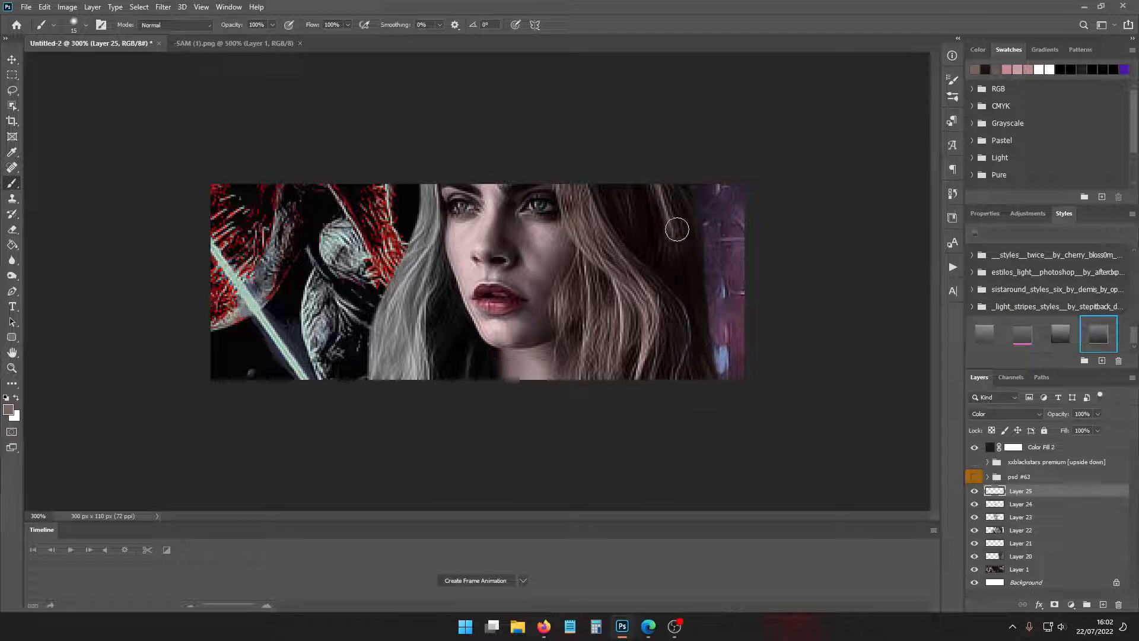
{"action": "mouse_move", "coordinate": [431, 176]}
{"action": "left_mouse_down"}
{"action": "mouse_move", "coordinate": [429, 240]}
{"action": "mouse_move", "coordinate": [384, 386]}
{"action": "mouse_move", "coordinate": [386, 321]}
{"action": "mouse_move", "coordinate": [414, 269]}
{"action": "mouse_move", "coordinate": [429, 357]}
{"action": "mouse_move", "coordinate": [414, 306]}
{"action": "mouse_move", "coordinate": [414, 329]}
{"action": "mouse_move", "coordinate": [439, 310]}
{"action": "mouse_move", "coordinate": [451, 326]}
{"action": "mouse_move", "coordinate": [440, 280]}
{"action": "mouse_move", "coordinate": [457, 369]}
{"action": "left_mouse_up"}
Sample the dark root tone from the hair in -SAM (1).png and paint it along the top of the portrait's hair on Layer 25
{"action": "left_click", "coordinate": [234, 44]}
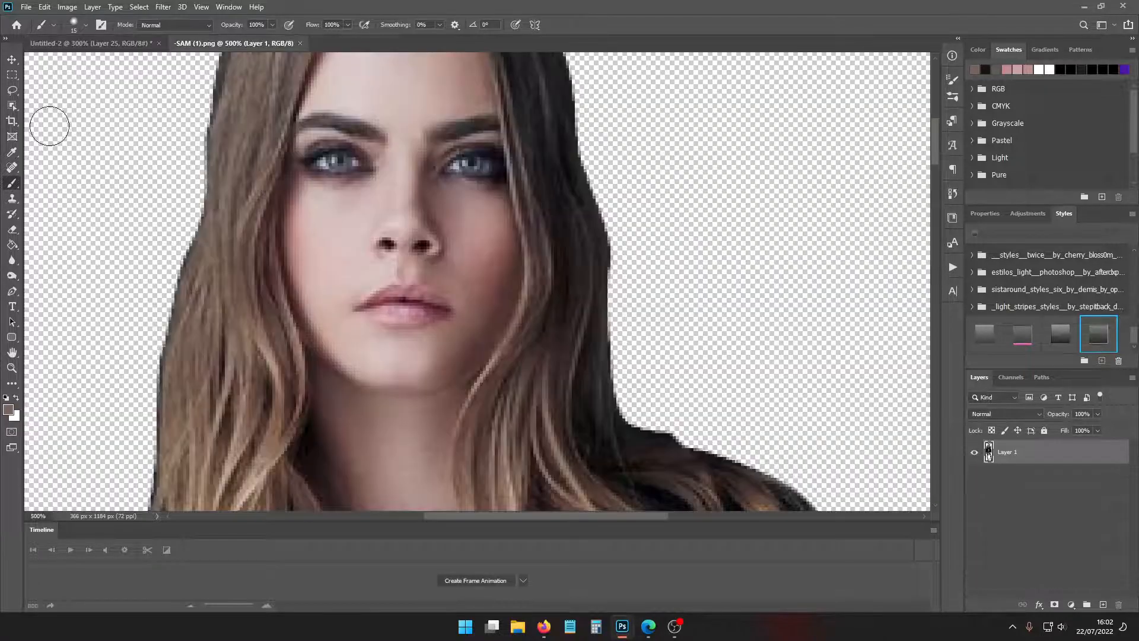
{"action": "left_click", "coordinate": [16, 153]}
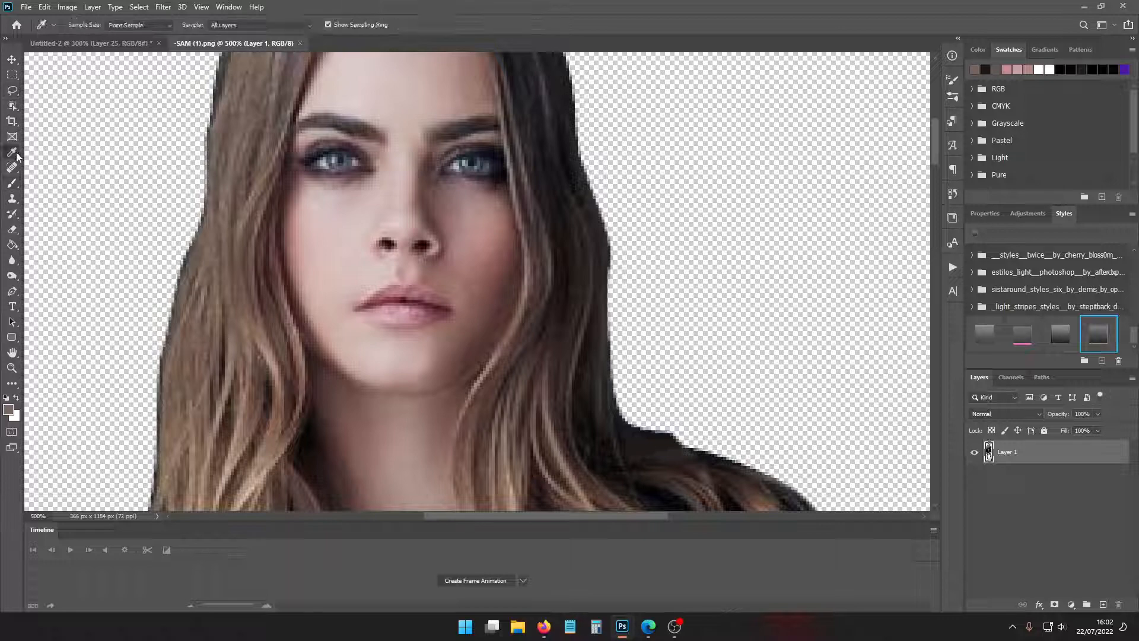
{"action": "left_click", "coordinate": [560, 77]}
{"action": "left_click", "coordinate": [89, 43]}
{"action": "left_click", "coordinate": [14, 185]}
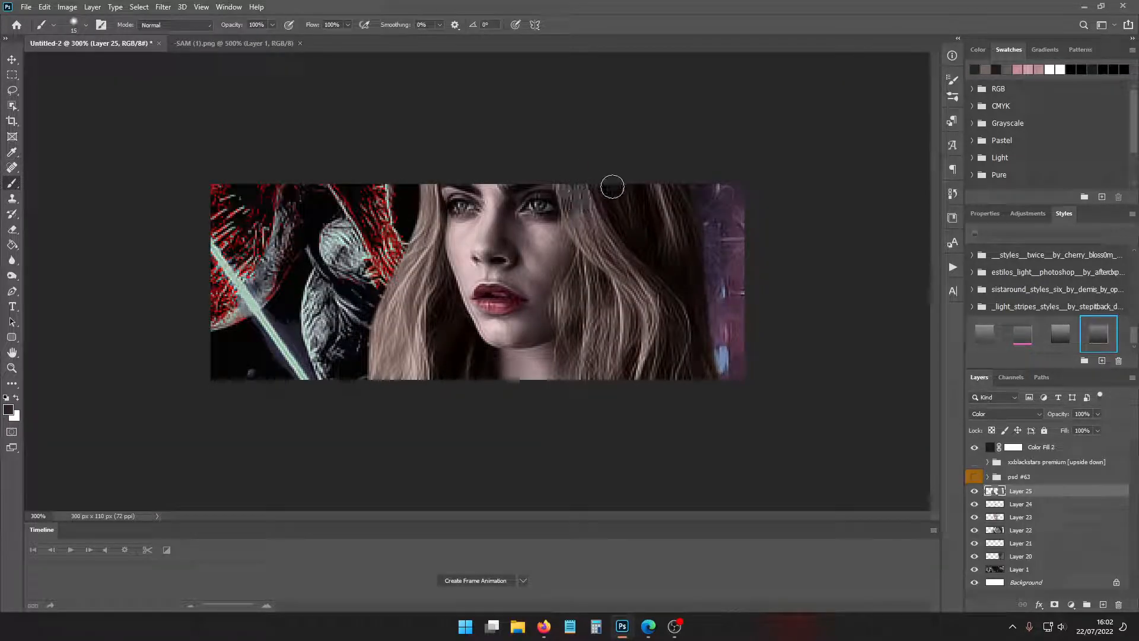
{"action": "left_click_drag", "start_coordinate": [605, 195], "coordinate": [674, 186]}
Change the foreground colour to a dark reddish brown and paint over the darker upper section of the hair on Layer 25
{"action": "left_click", "coordinate": [9, 409]}
{"action": "left_click_drag", "start_coordinate": [723, 271], "coordinate": [732, 330]}
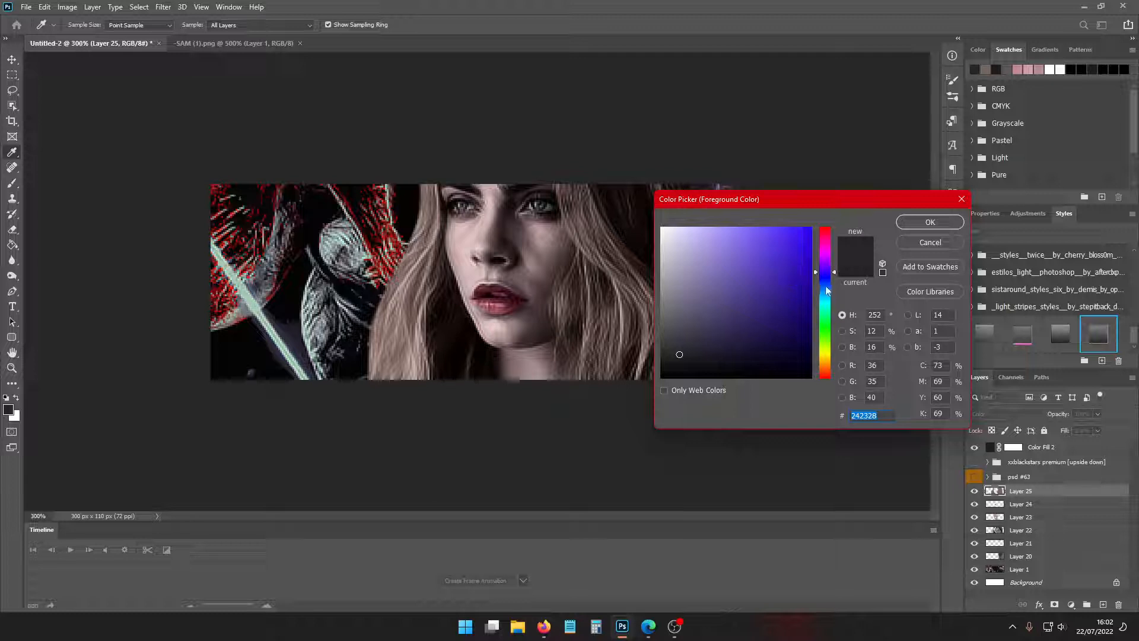
{"action": "left_click_drag", "start_coordinate": [825, 291], "coordinate": [831, 386]}
{"action": "left_click", "coordinate": [687, 336]}
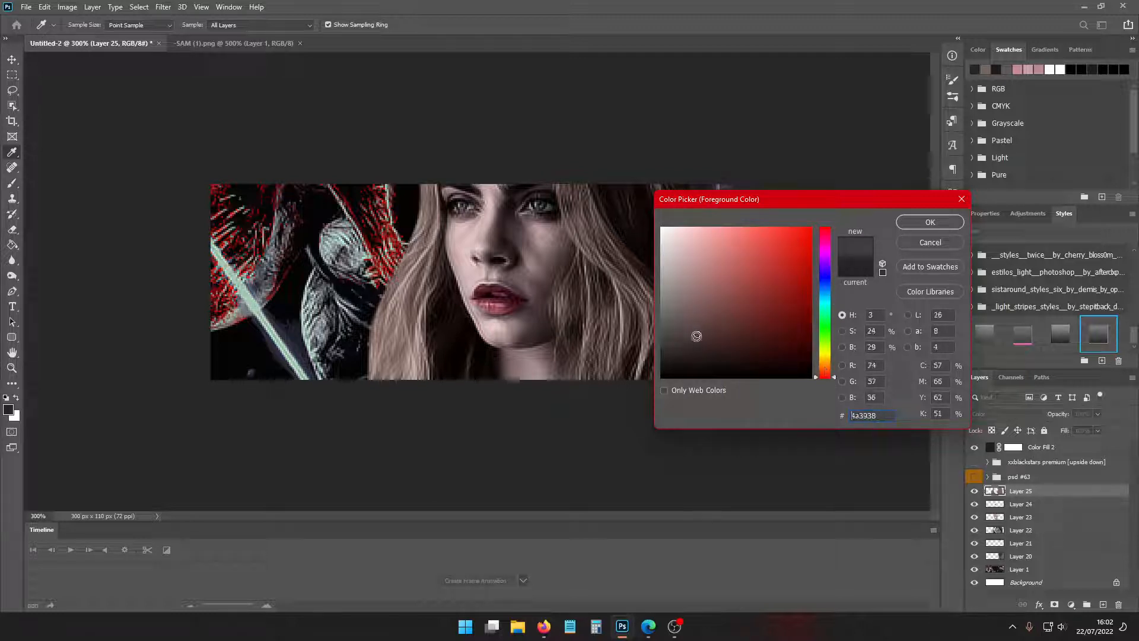
{"action": "left_click", "coordinate": [697, 341]}
{"action": "key", "text": "Return"}
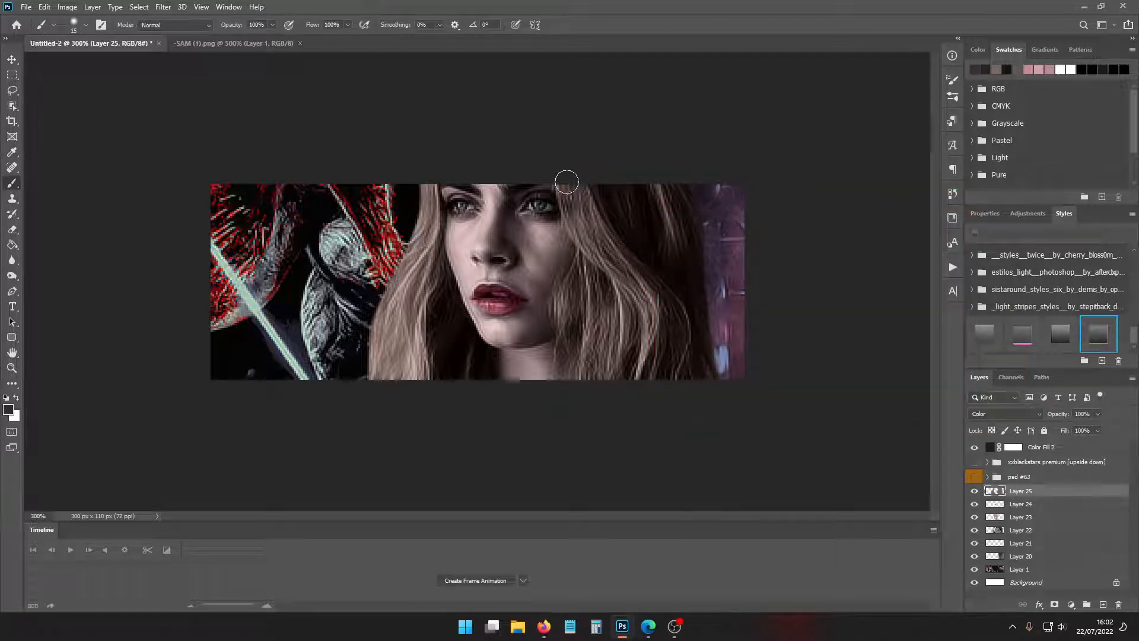
{"action": "mouse_move", "coordinate": [617, 178]}
{"action": "left_mouse_down"}
{"action": "mouse_move", "coordinate": [676, 195]}
{"action": "mouse_move", "coordinate": [684, 214]}
{"action": "left_mouse_up"}
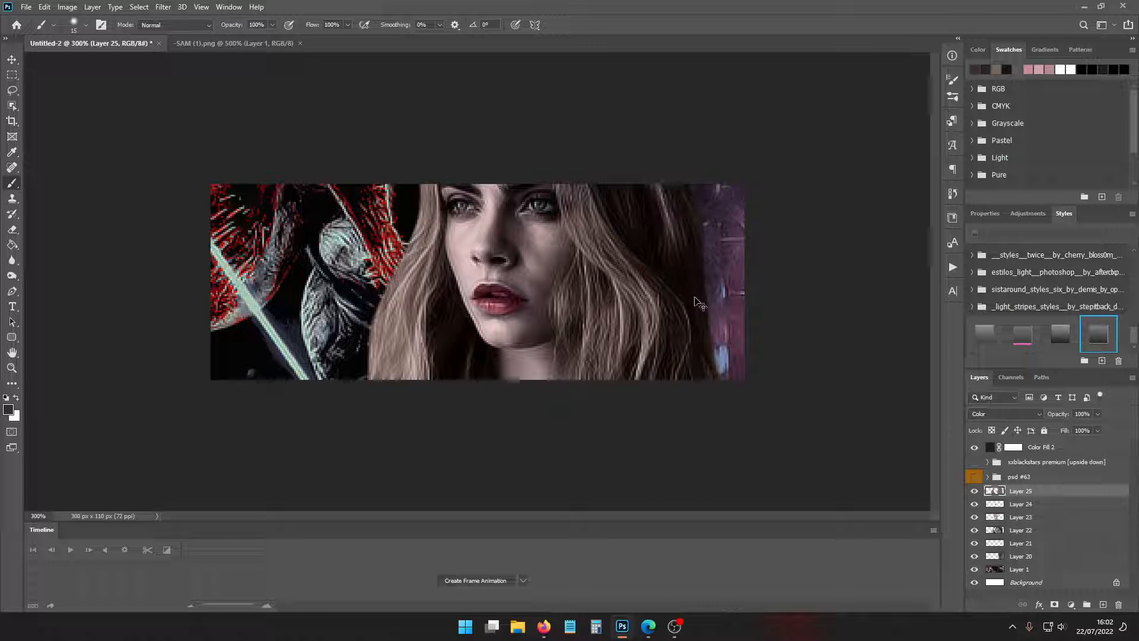
{"action": "key", "text": "ctrl+minus"}
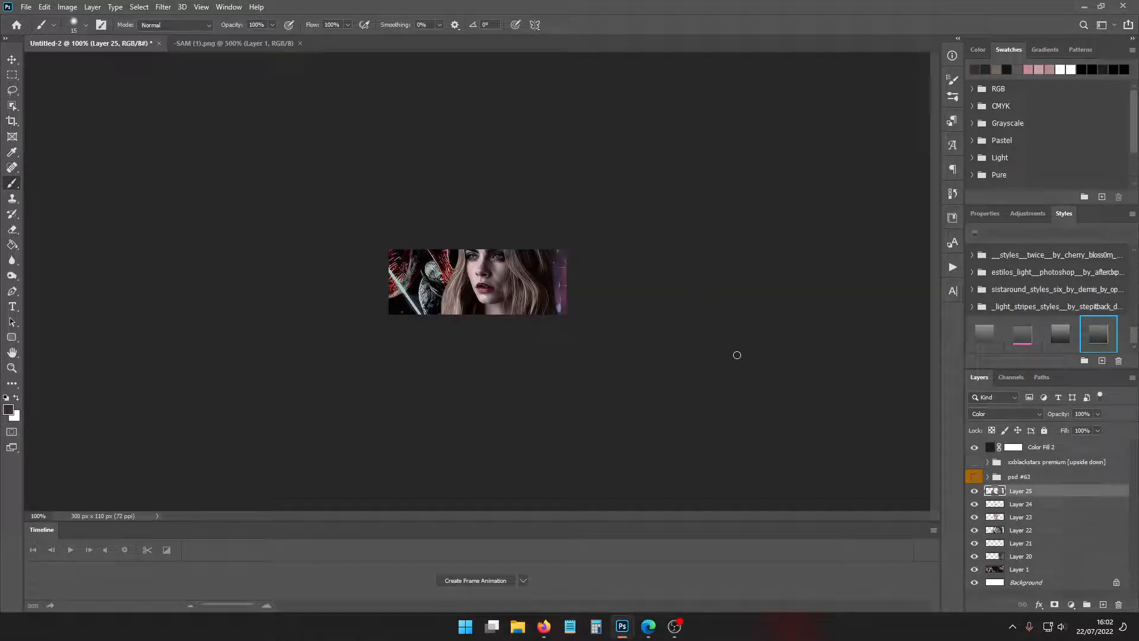
{"action": "key", "text": "ctrl+plus"}
{"action": "key", "text": "ctrl+plus"}
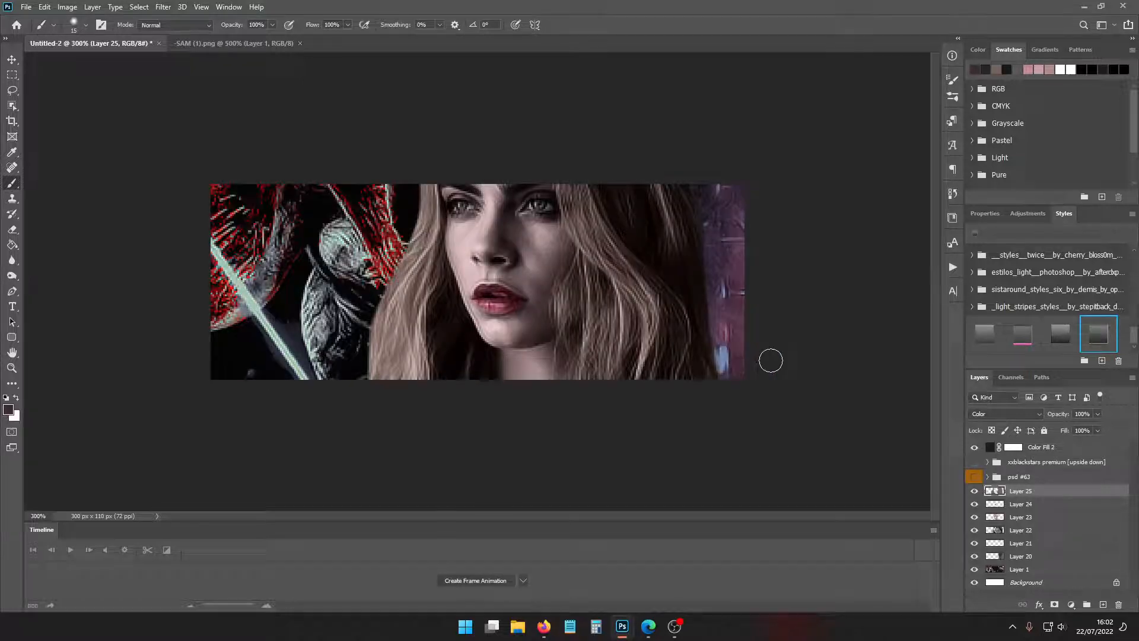
Sample the iris colour from -SAM (1).png and paint it over the portrait's eyes on Layer 25 with a smaller brush
{"action": "left_click", "coordinate": [228, 44]}
{"action": "left_click", "coordinate": [12, 152]}
{"action": "left_click", "coordinate": [330, 159]}
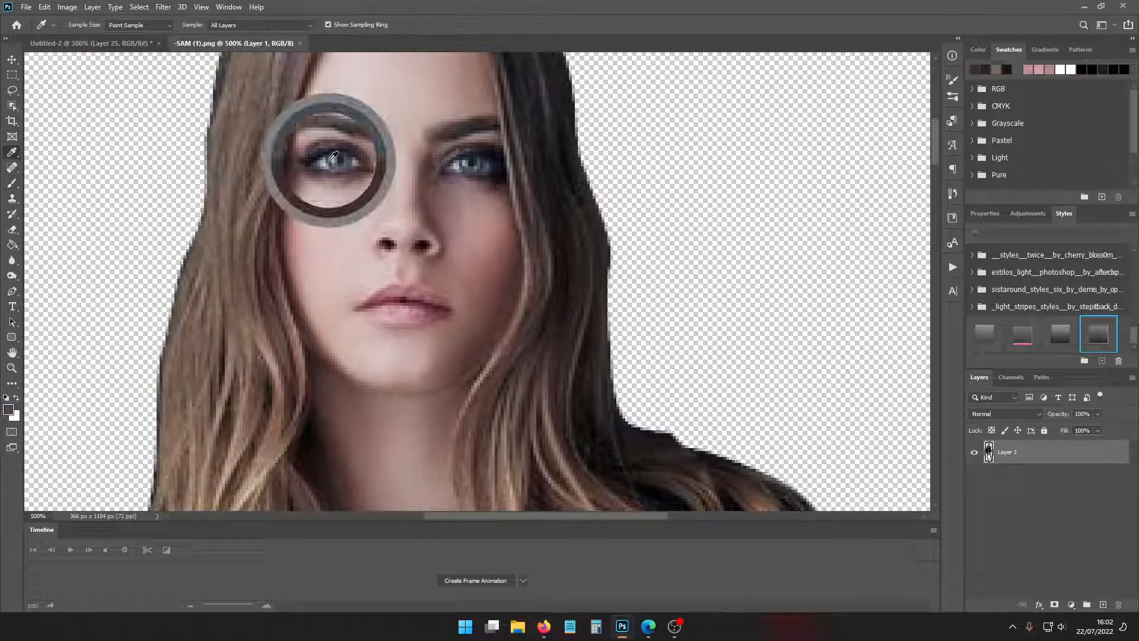
{"action": "left_click", "coordinate": [119, 44]}
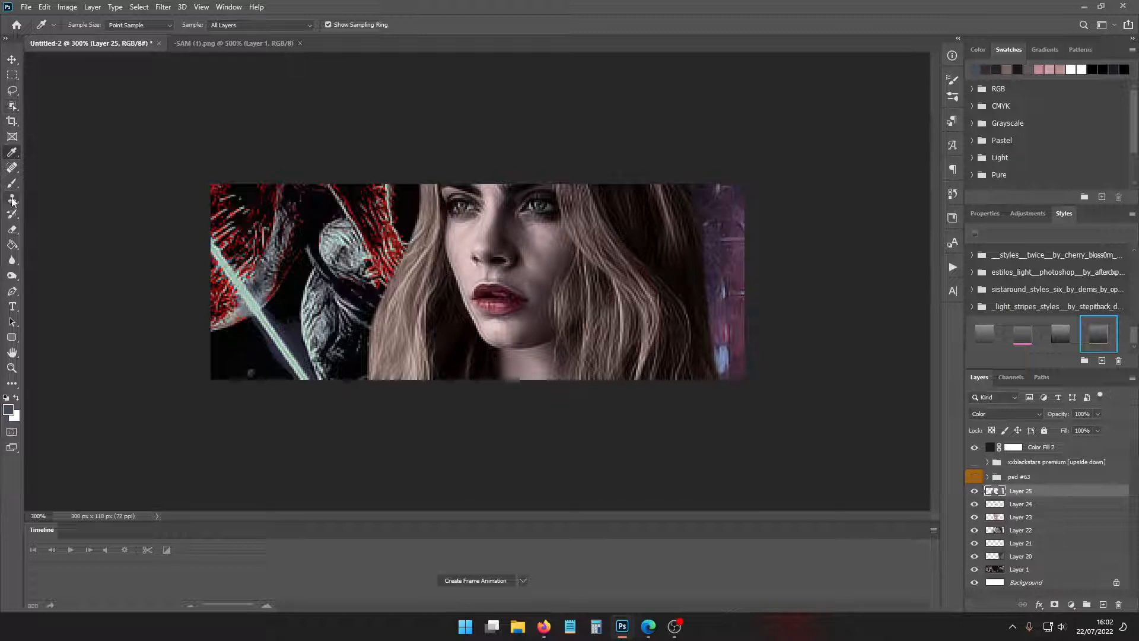
{"action": "left_click", "coordinate": [12, 183]}
{"action": "left_click", "coordinate": [86, 24]}
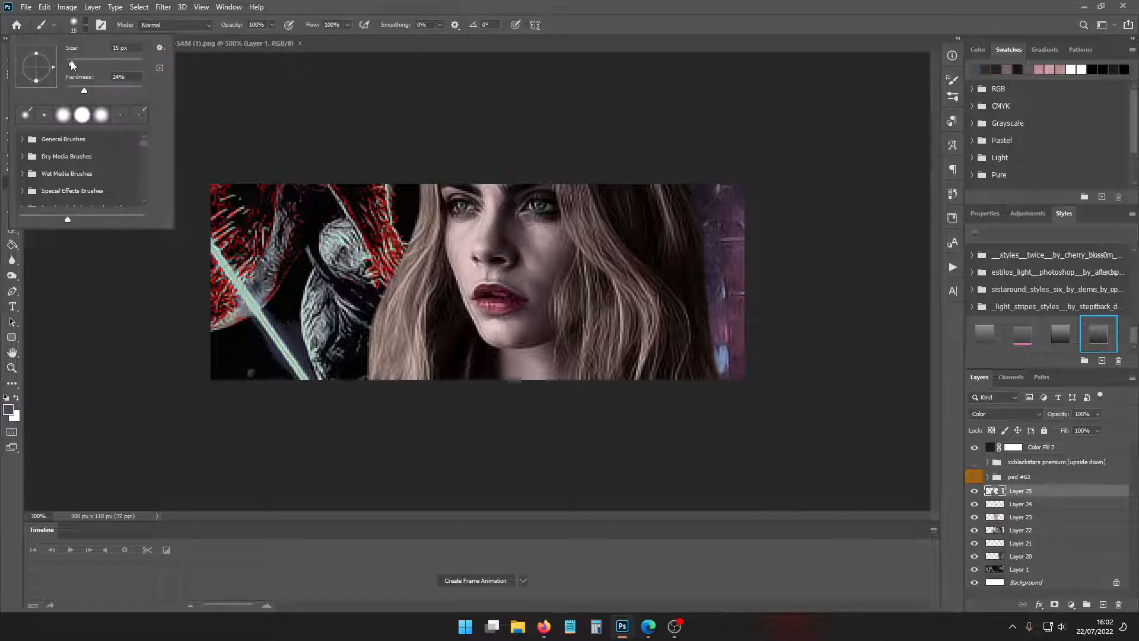
{"action": "left_click", "coordinate": [461, 205]}
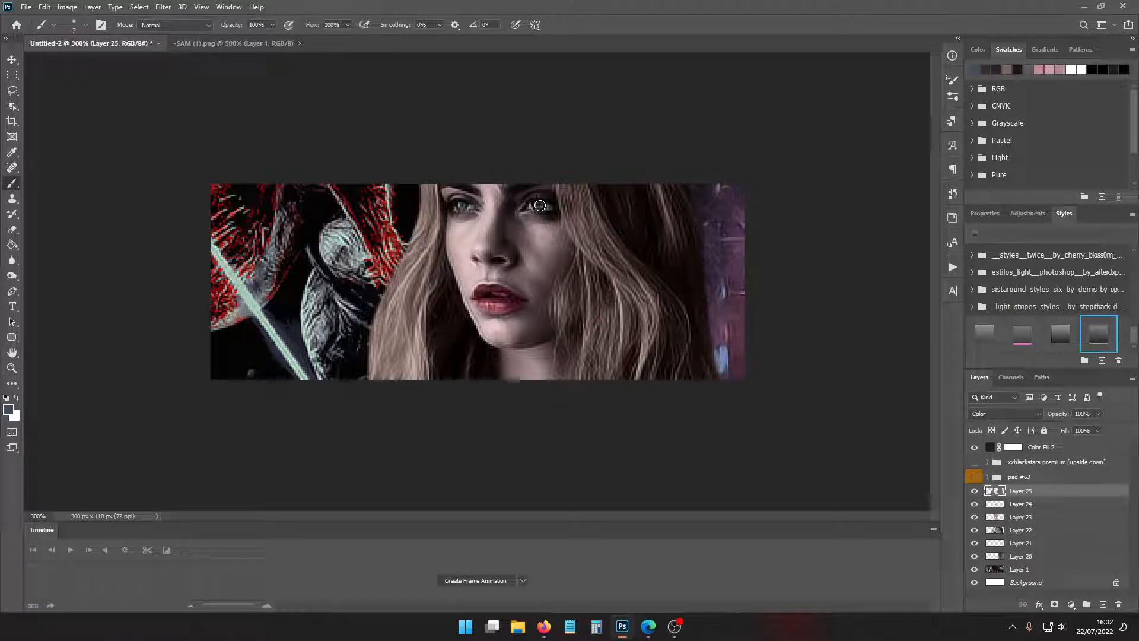
Repaint both irises in a more saturated blue, then show the psd #63 and xxblackstars premium [upside down] groups again
{"action": "left_click", "coordinate": [9, 409]}
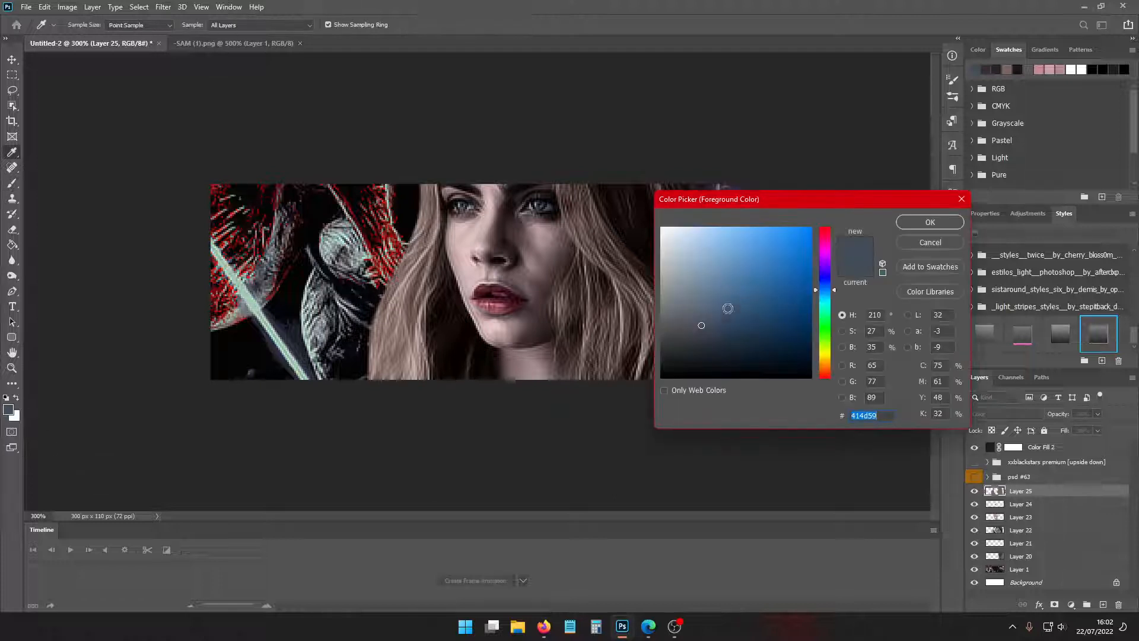
{"action": "left_click", "coordinate": [911, 223]}
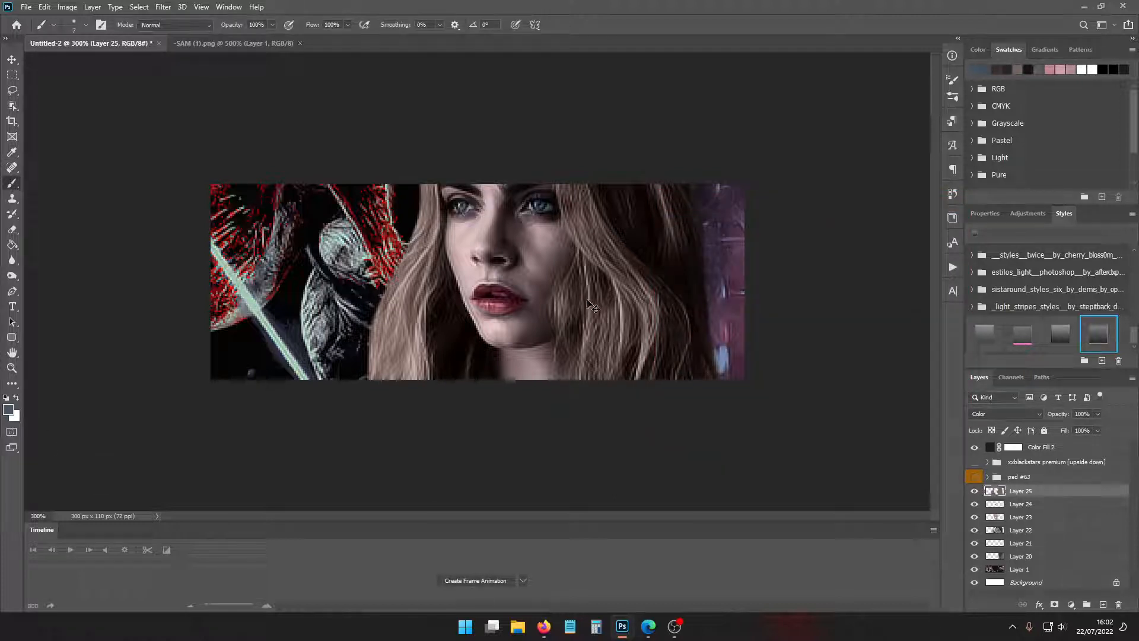
{"action": "key", "text": "ctrl+1"}
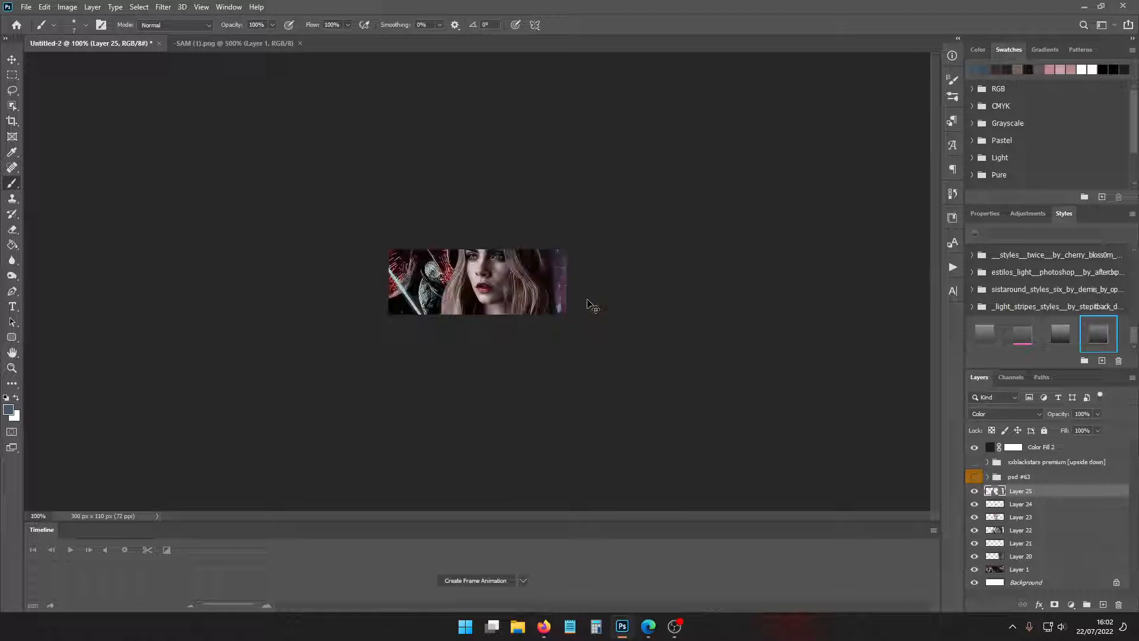
{"action": "left_click", "coordinate": [975, 477]}
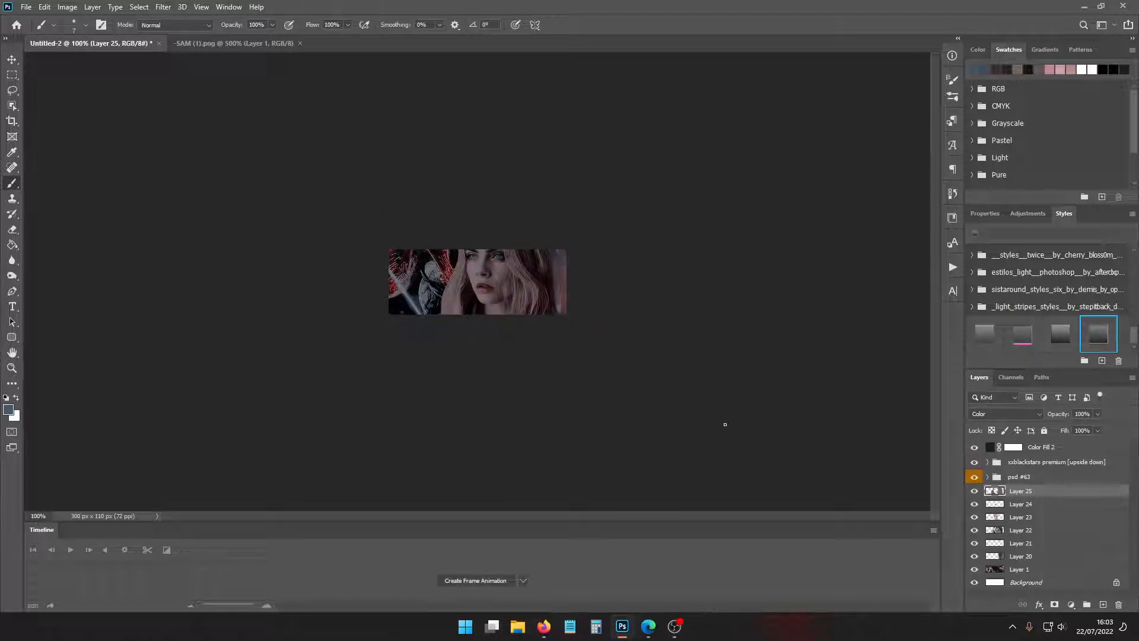
Save the image as a PNG named L2.png in the fran > layout folder, with medium file size
{"action": "left_click", "coordinate": [26, 7]}
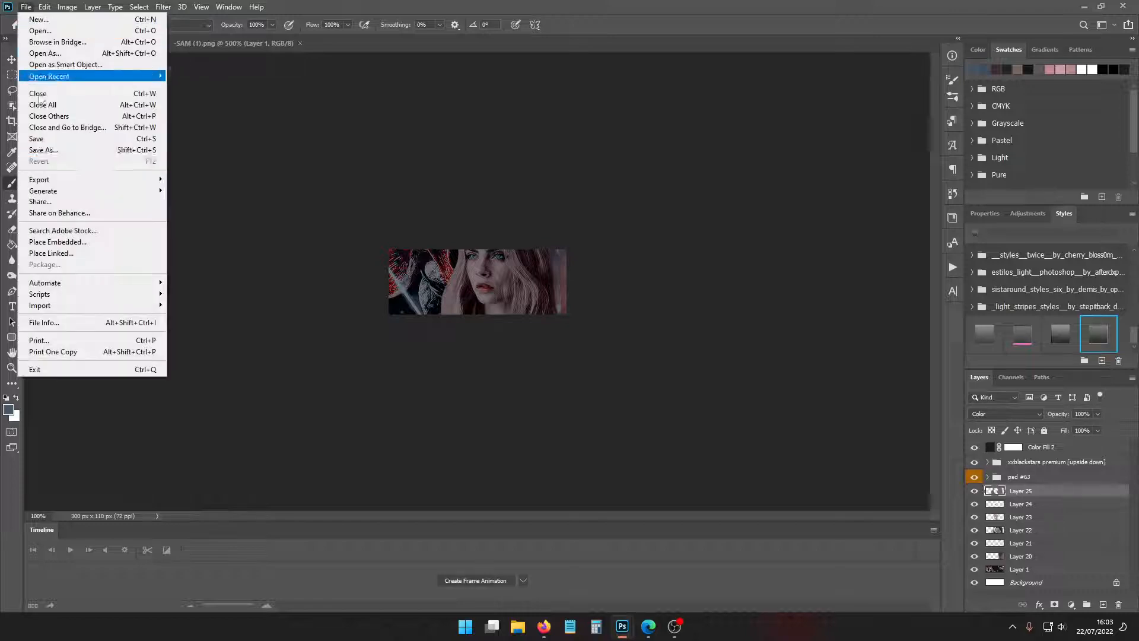
{"action": "left_click", "coordinate": [47, 148]}
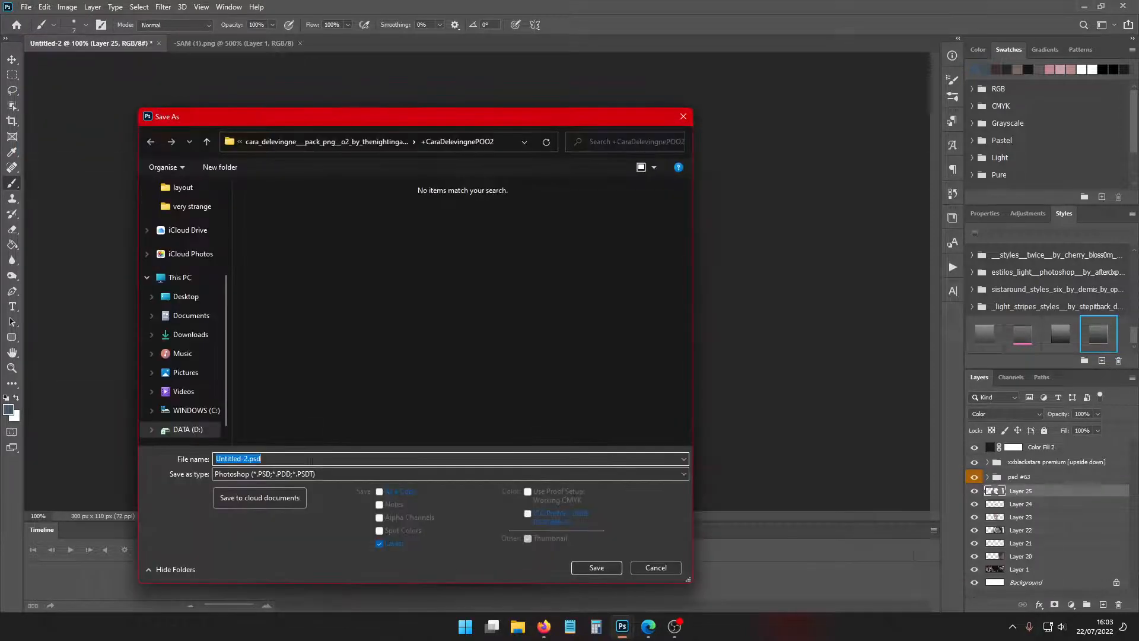
{"action": "left_click", "coordinate": [297, 473]}
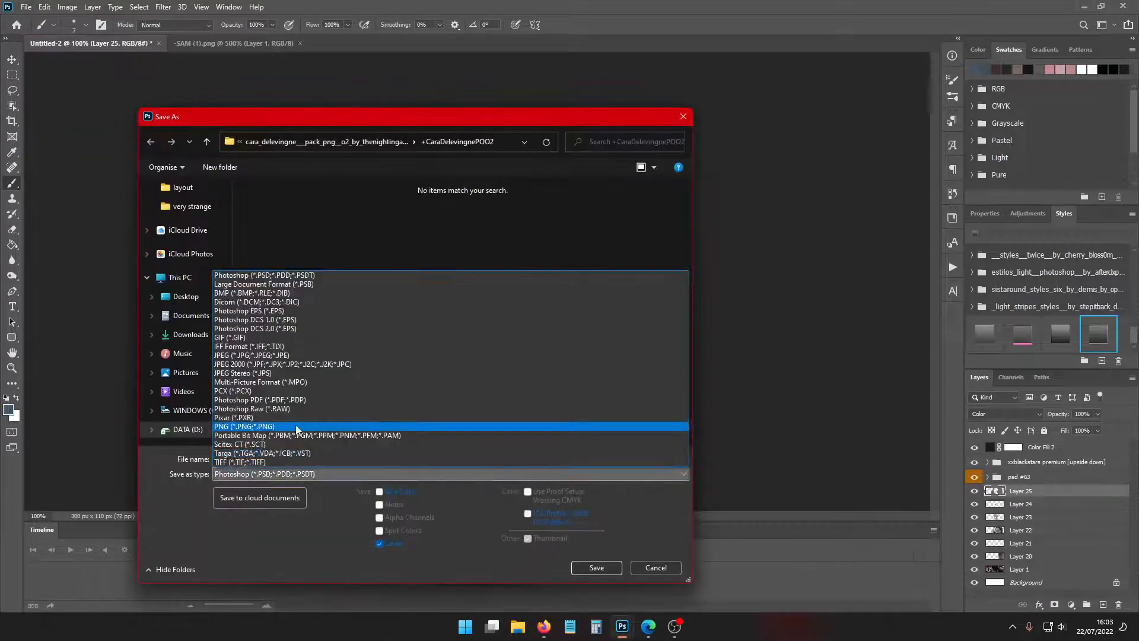
{"action": "left_click", "coordinate": [293, 426]}
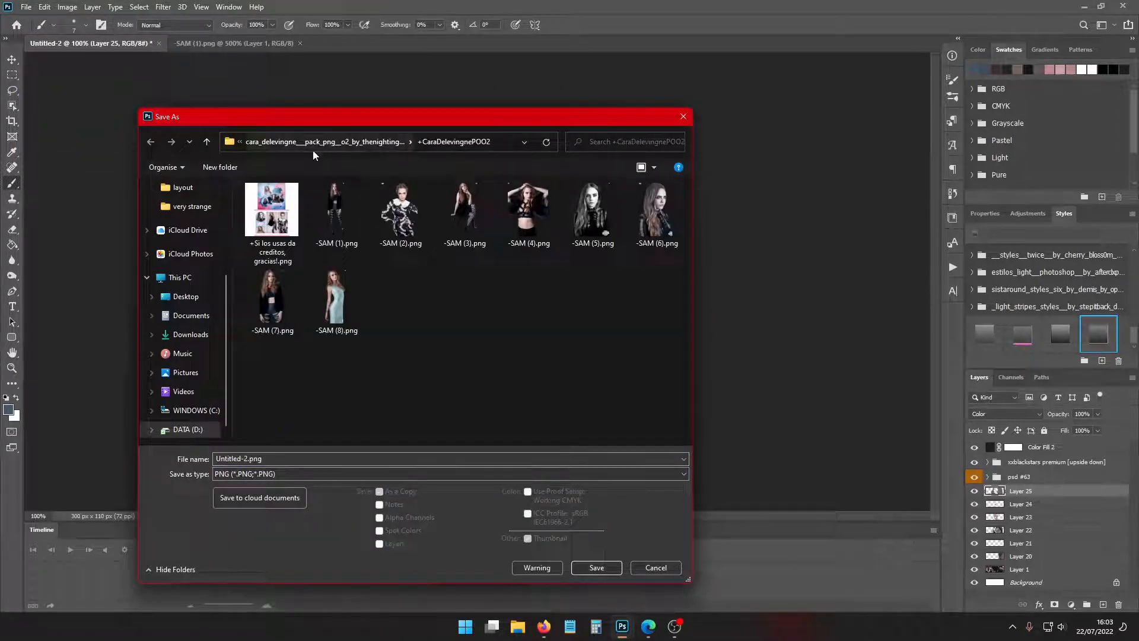
{"action": "left_click", "coordinate": [325, 141]}
{"action": "scroll", "coordinate": [190, 302], "scroll_direction": "up", "scroll_amount": 3}
{"action": "left_click", "coordinate": [198, 282]}
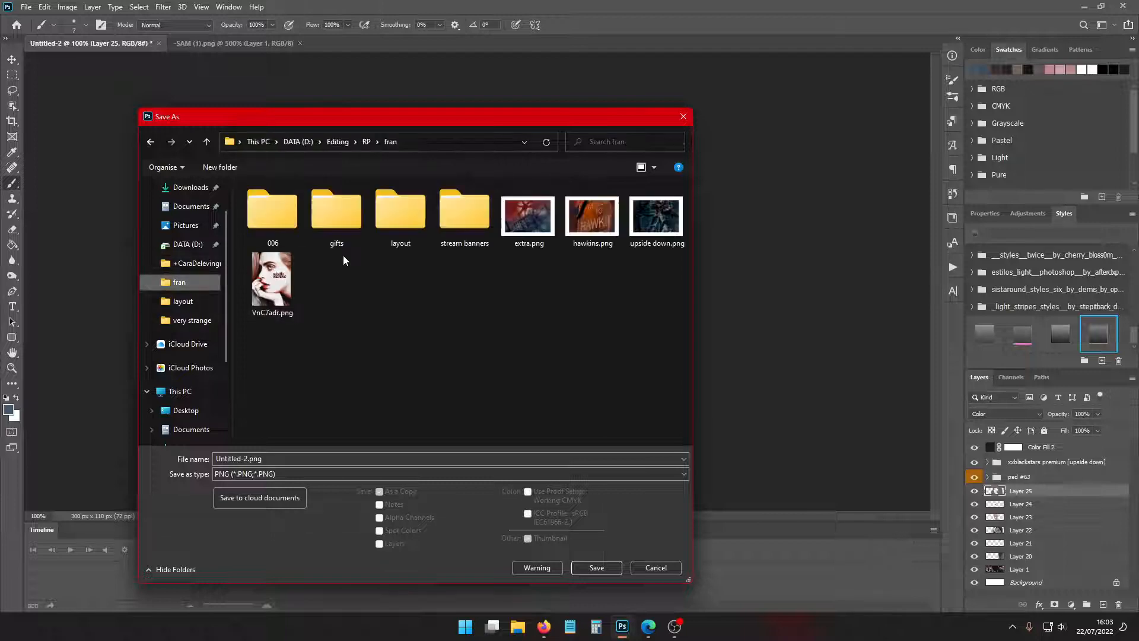
{"action": "left_click", "coordinate": [386, 219]}
{"action": "double_click", "coordinate": [385, 217]}
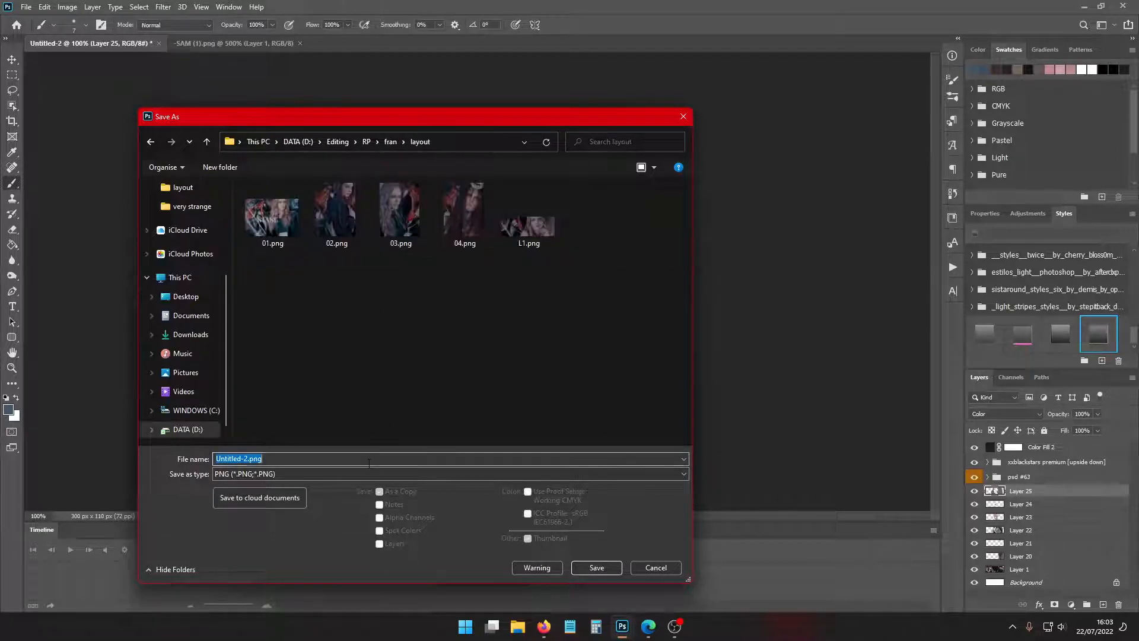
{"action": "type", "text": "1"}
{"action": "key", "text": "Return"}
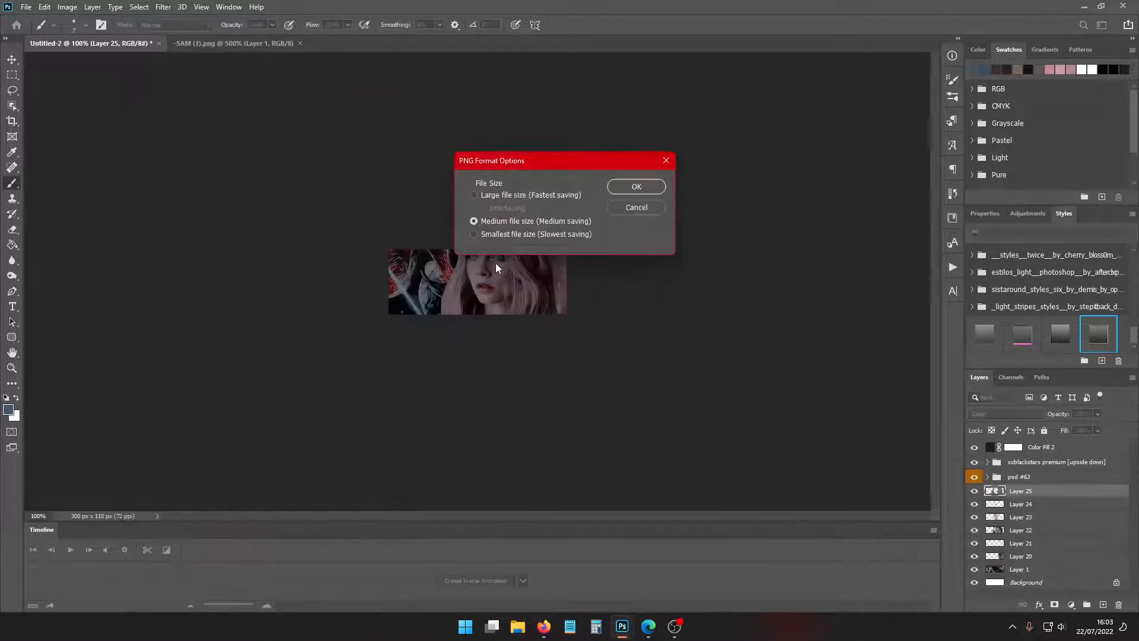
{"action": "left_click", "coordinate": [635, 187]}
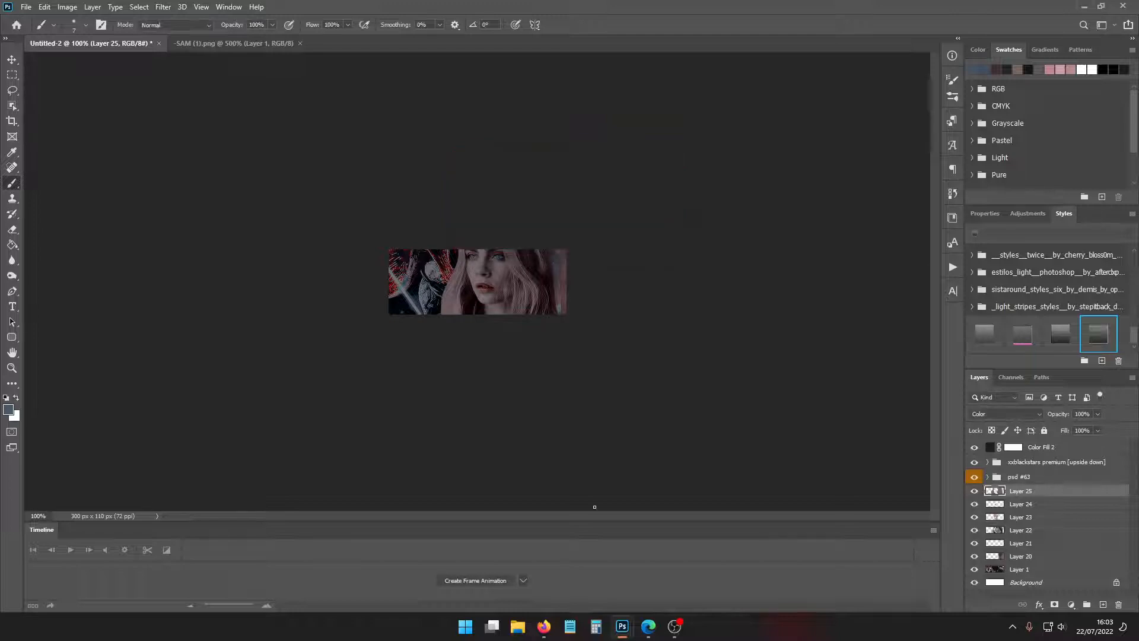
Switch to Firefox and review the Sixth Sense profile page for the 300 x 110 sidebar images still needed
{"action": "left_click", "coordinate": [545, 625]}
{"action": "left_click", "coordinate": [156, 45]}
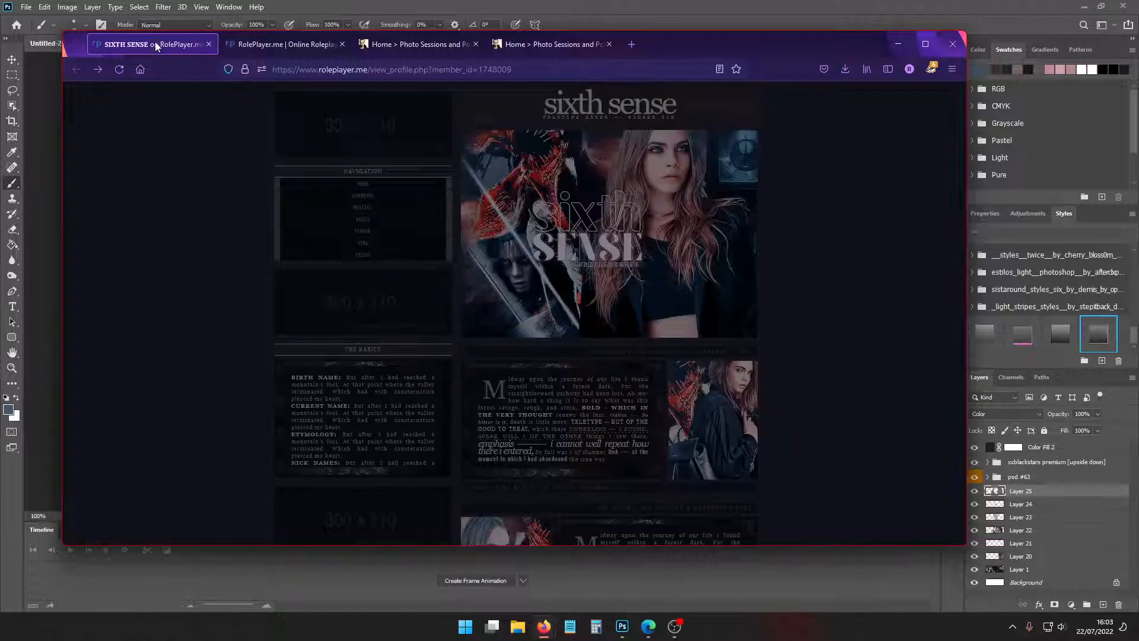
{"action": "scroll", "coordinate": [304, 312], "scroll_direction": "down", "scroll_amount": 10}
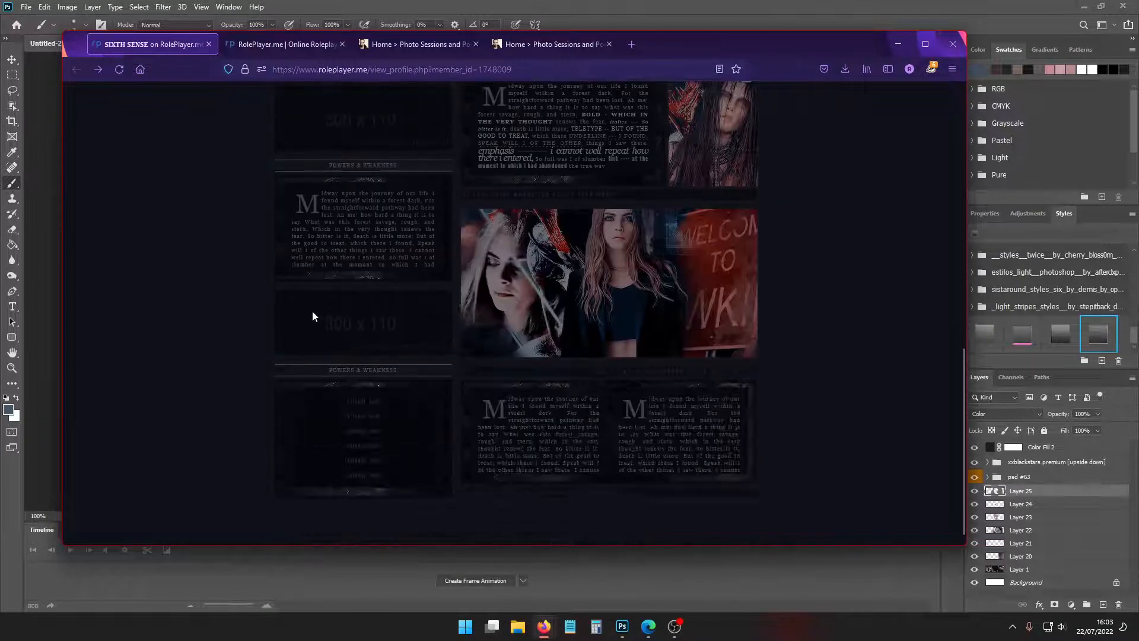
{"action": "left_click", "coordinate": [898, 44]}
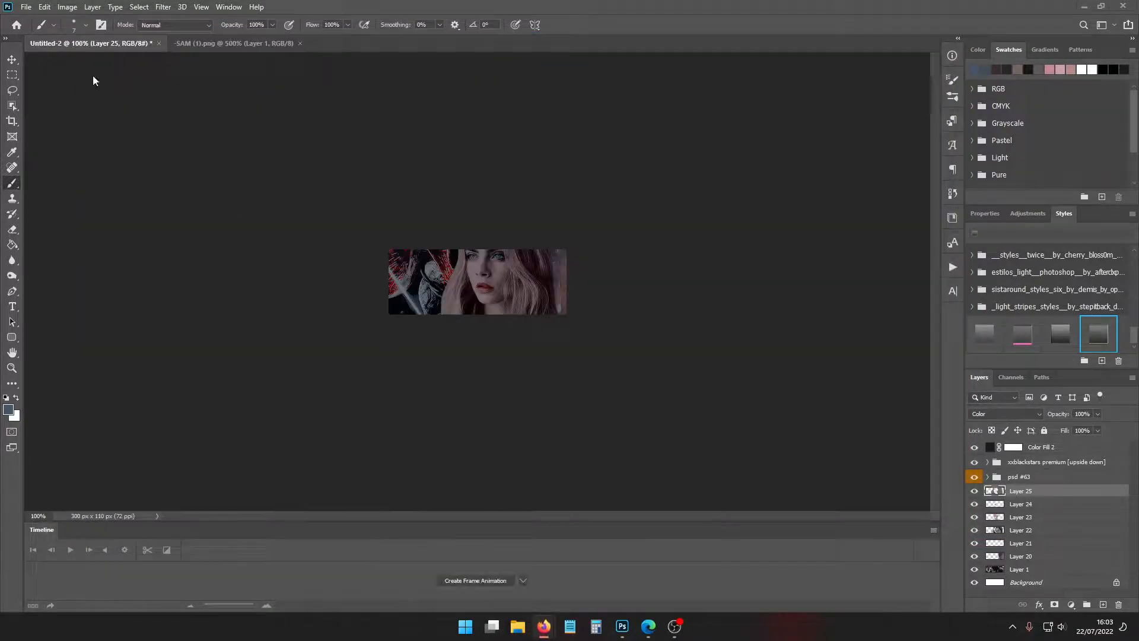
{"action": "left_click", "coordinate": [26, 7]}
{"action": "left_click", "coordinate": [229, 42]}
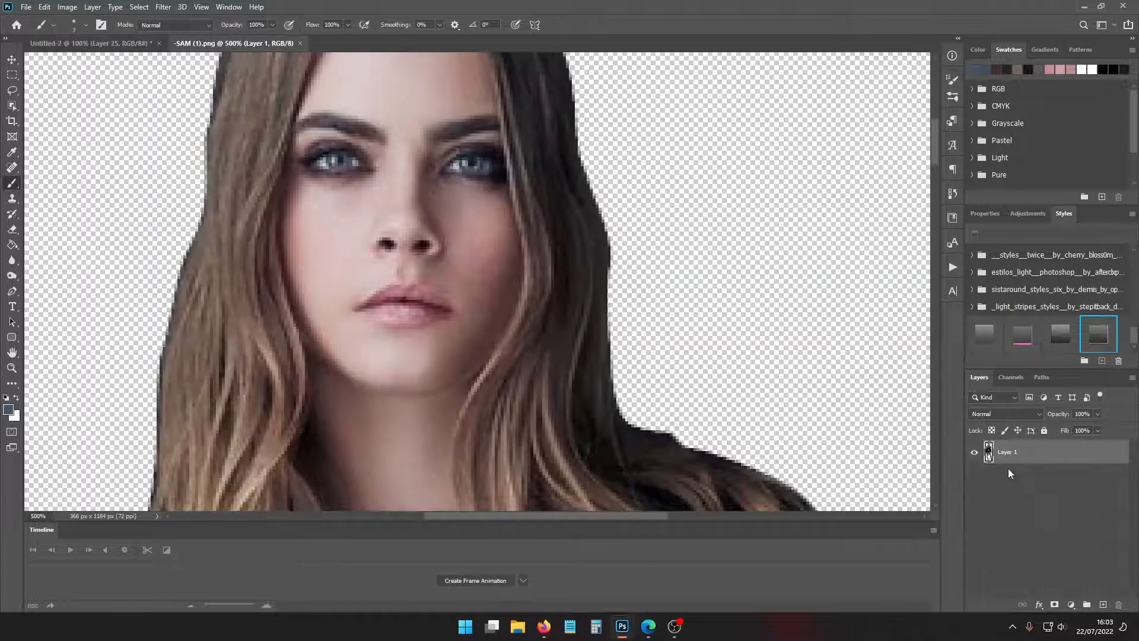
{"action": "left_click", "coordinate": [89, 44]}
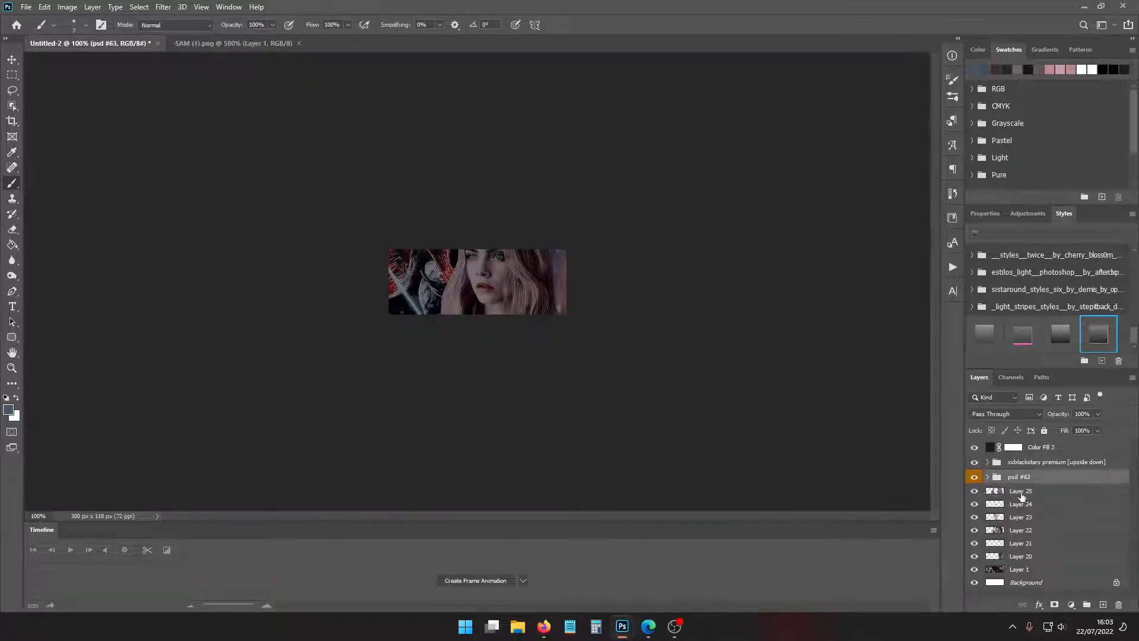
Delete the portrait and its colouring layers, Layer 21 through Layer 25
{"action": "left_click", "coordinate": [1029, 531], "text": "shift"}
{"action": "left_click", "coordinate": [1119, 605]}
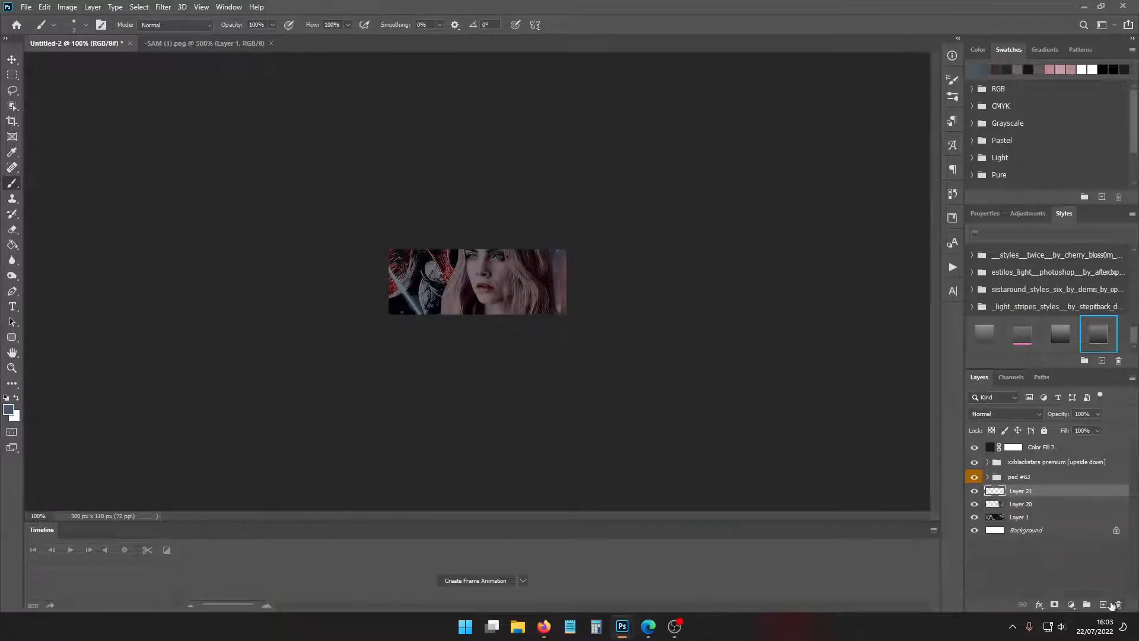
{"action": "left_click", "coordinate": [974, 490]}
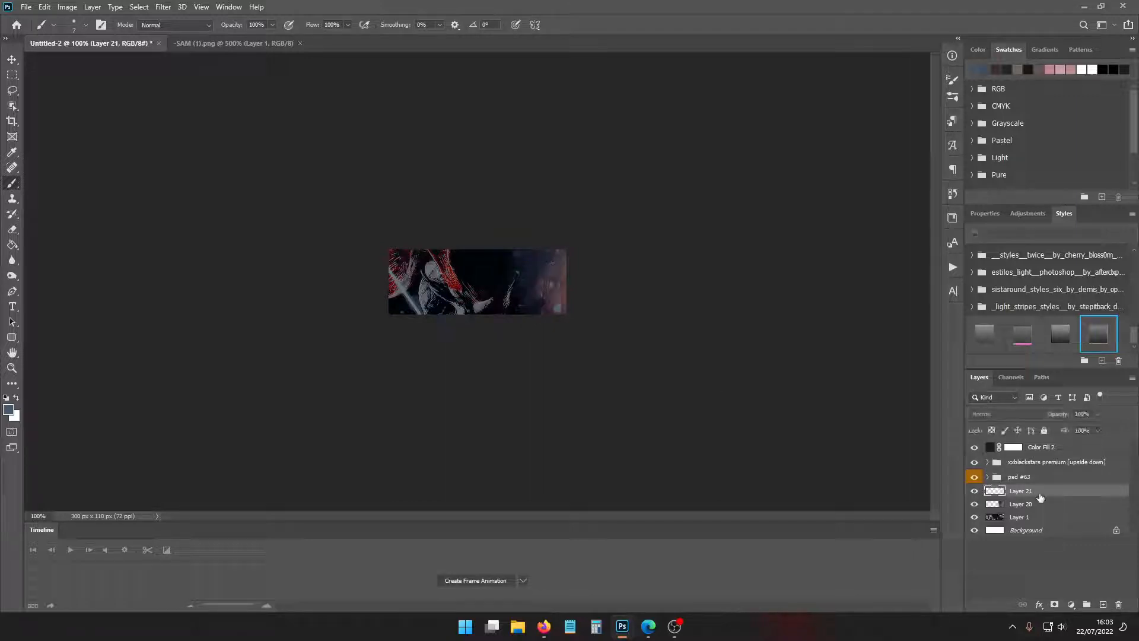
{"action": "left_click", "coordinate": [1119, 604]}
Open 0006.jpg, the long-haired figure with the crescent headpiece, from the fran folder
{"action": "left_click", "coordinate": [26, 7]}
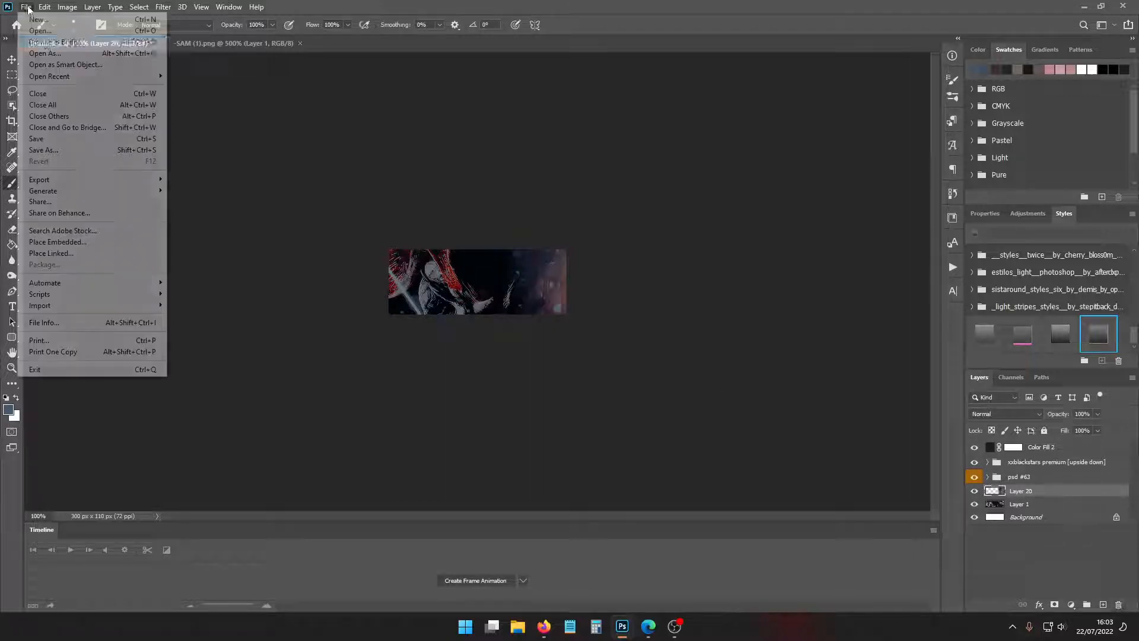
{"action": "left_click", "coordinate": [100, 67]}
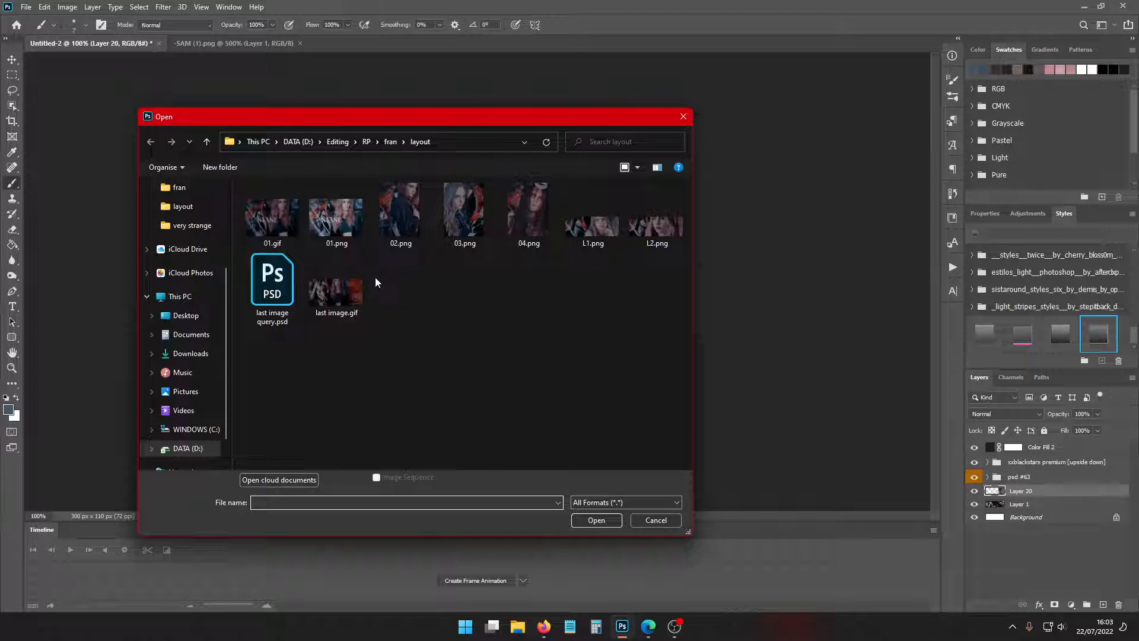
{"action": "left_click", "coordinate": [391, 142]}
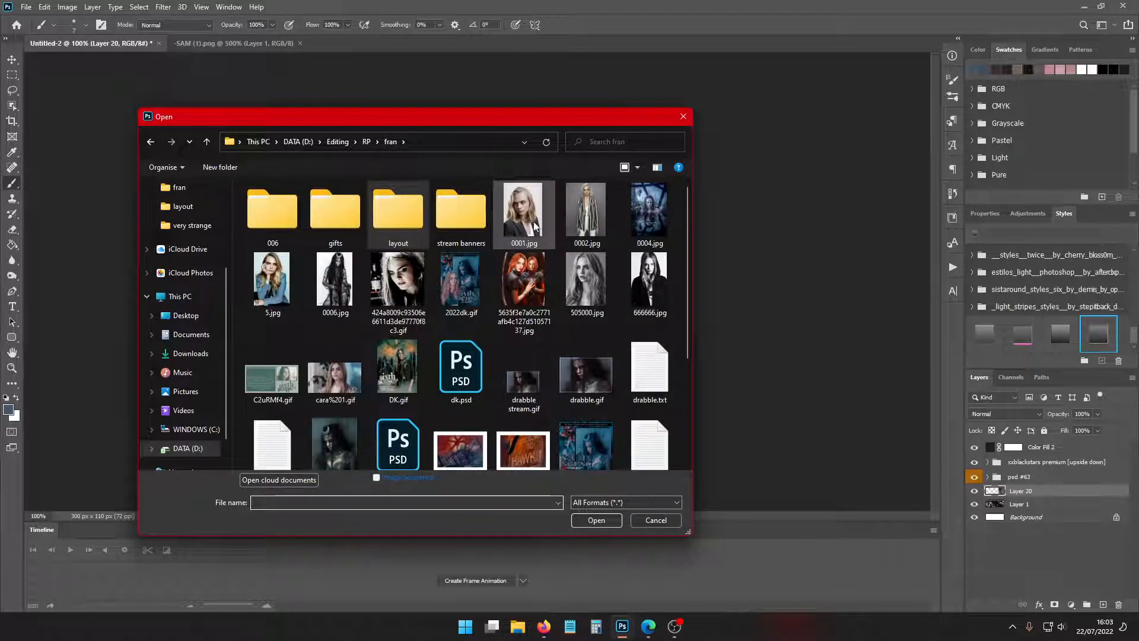
{"action": "double_click", "coordinate": [330, 275]}
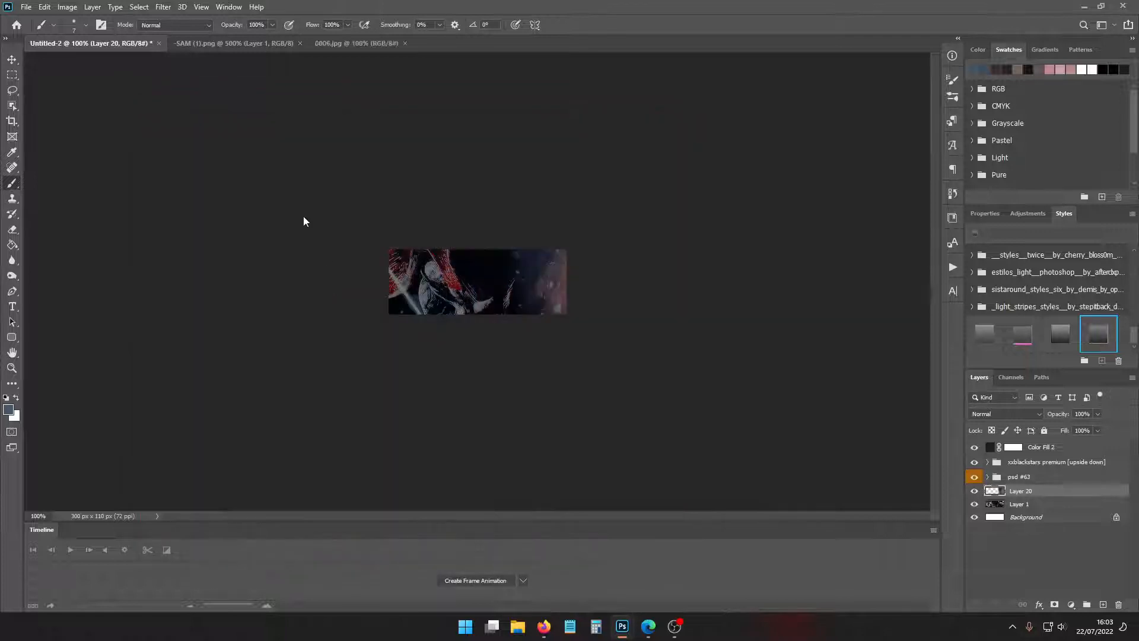
Copy the 0006.jpg picture into Untitled-2 as a new layer above Layer 20 and close the source file
{"action": "left_click_drag", "start_coordinate": [351, 45], "coordinate": [294, 136]}
{"action": "key", "text": "v"}
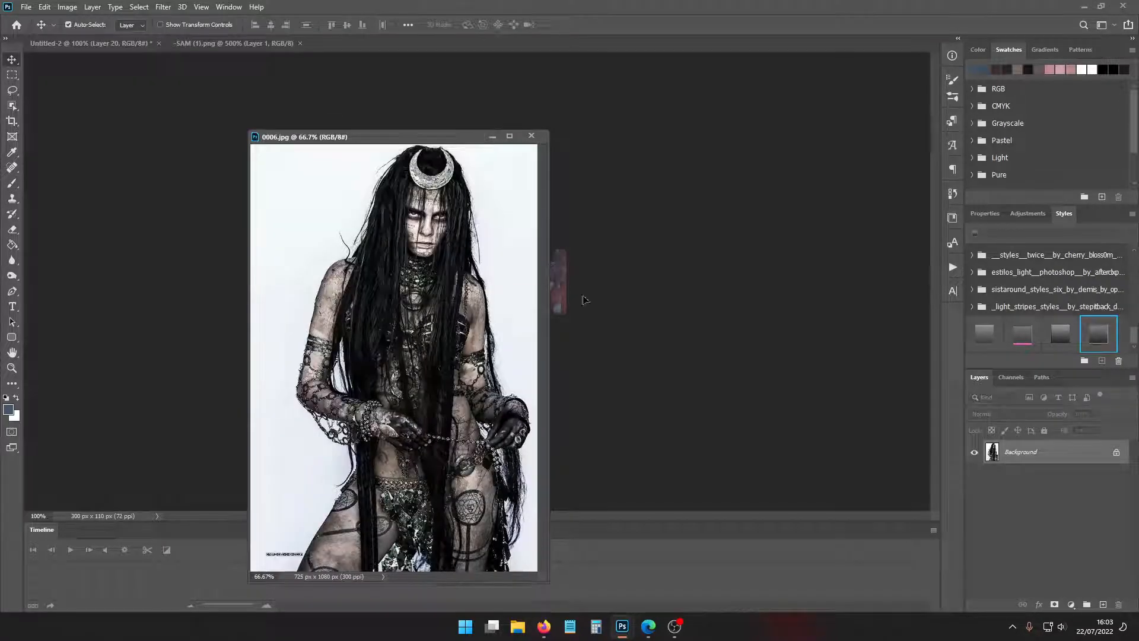
{"action": "left_click_drag", "start_coordinate": [584, 297], "coordinate": [584, 298]}
{"action": "left_click", "coordinate": [532, 135]}
Scale the pasted figure to 40.83% and place it with the face in the right half of the banner
{"action": "key", "text": "ctrl+t"}
{"action": "left_click_drag", "start_coordinate": [511, 315], "coordinate": [457, 351]}
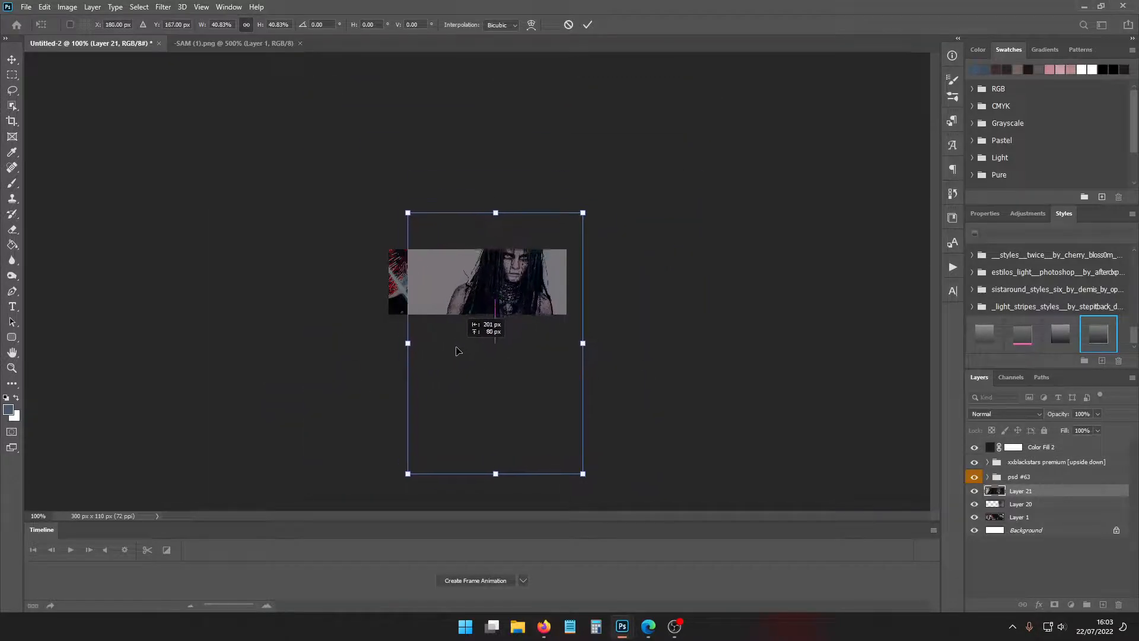
{"action": "key", "text": "Return"}
Select the figure on Layer 21 with the Object Selection tool and mask out its white background
{"action": "left_click", "coordinate": [11, 106]}
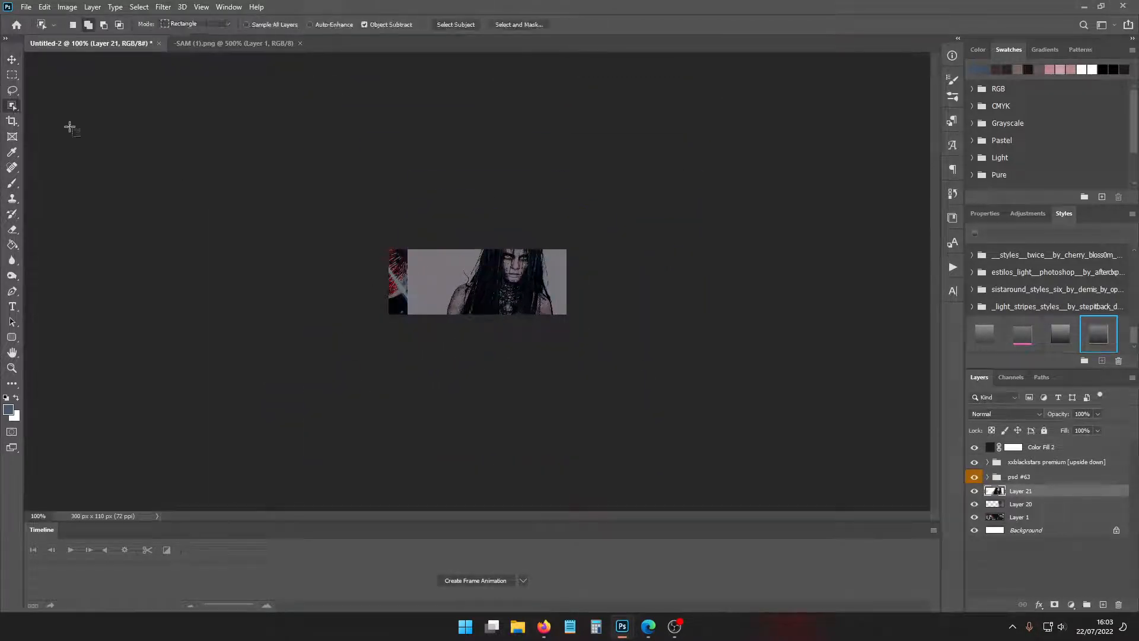
{"action": "left_click_drag", "start_coordinate": [433, 237], "coordinate": [565, 337]}
{"action": "left_click_drag", "start_coordinate": [1076, 619], "coordinate": [1059, 608]}
{"action": "left_click", "coordinate": [1054, 605]}
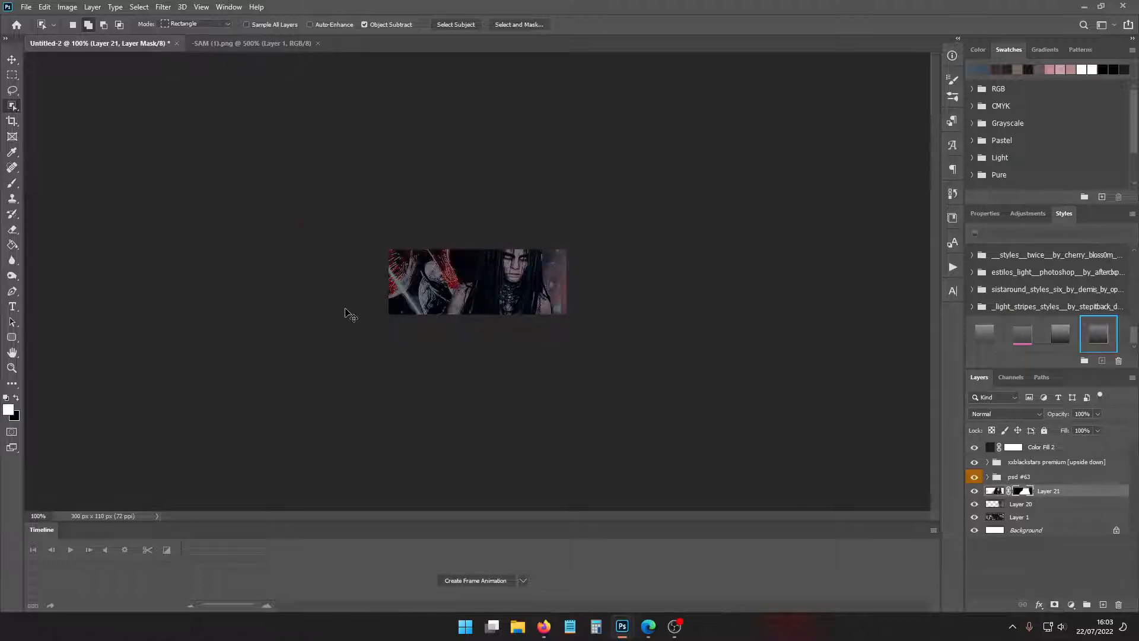
Apply the layer mask on Layer 21 permanently to the cut-out figure
{"action": "key", "text": "ctrl+plus"}
{"action": "key", "text": "ctrl+plus"}
{"action": "left_click", "coordinate": [13, 231]}
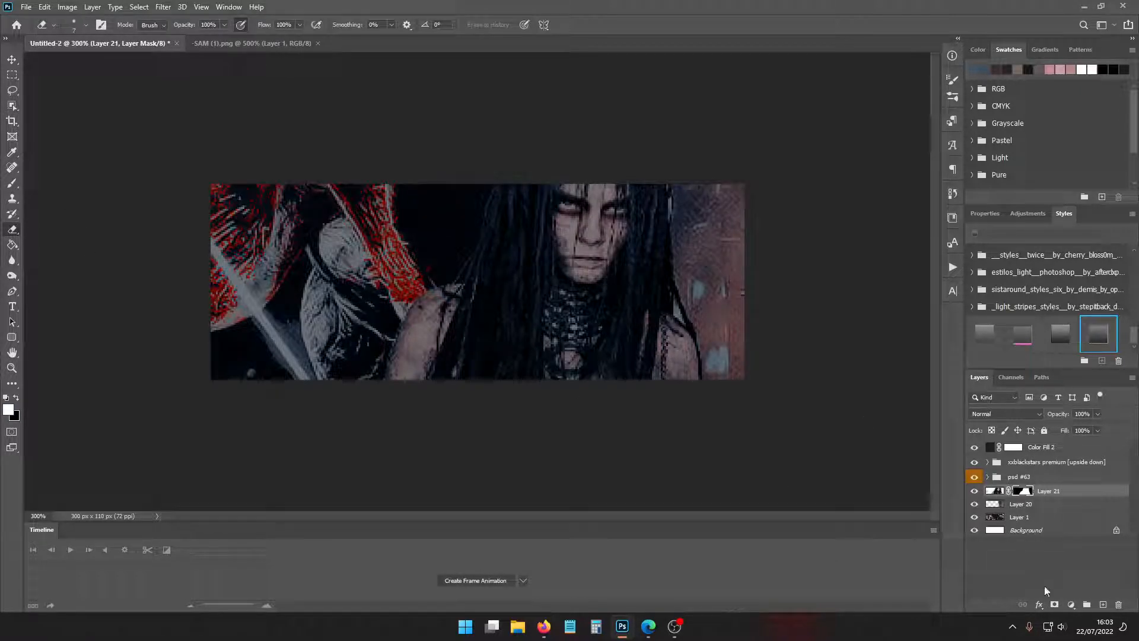
{"action": "left_click", "coordinate": [1055, 605]}
{"action": "right_click", "coordinate": [1028, 497]}
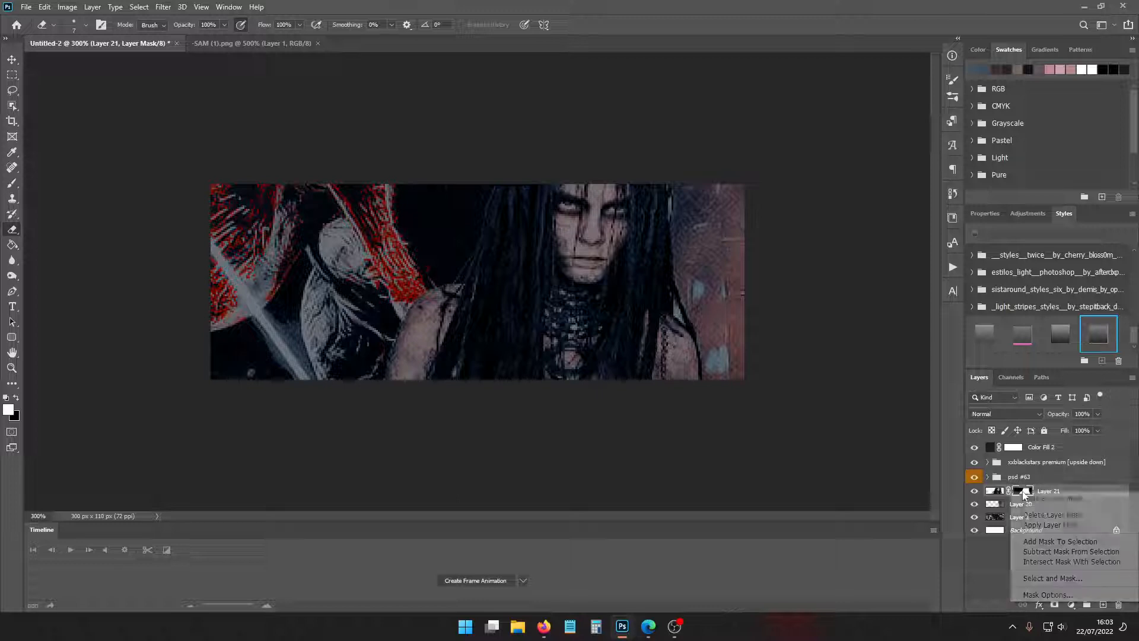
{"action": "left_click", "coordinate": [1042, 521]}
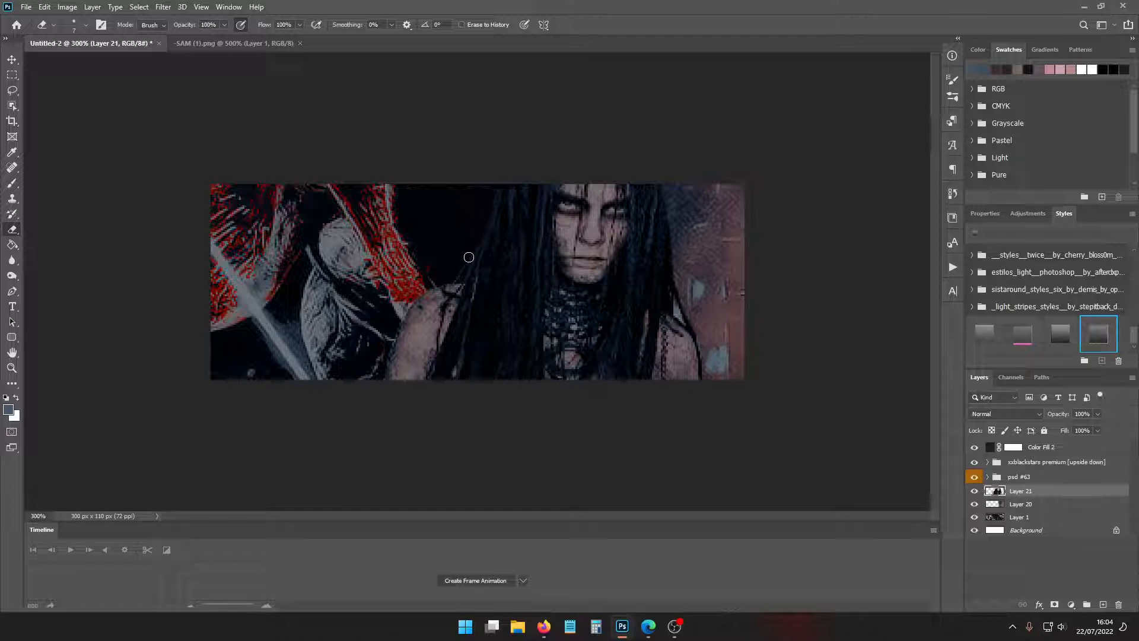
Erase the rough cut-out edge along the figure's outer shoulder and arm, beside the red and grey artwork
{"action": "left_click_drag", "start_coordinate": [430, 284], "coordinate": [391, 328]}
{"action": "key", "text": "ctrl+minus"}
{"action": "key", "text": "ctrl+minus"}
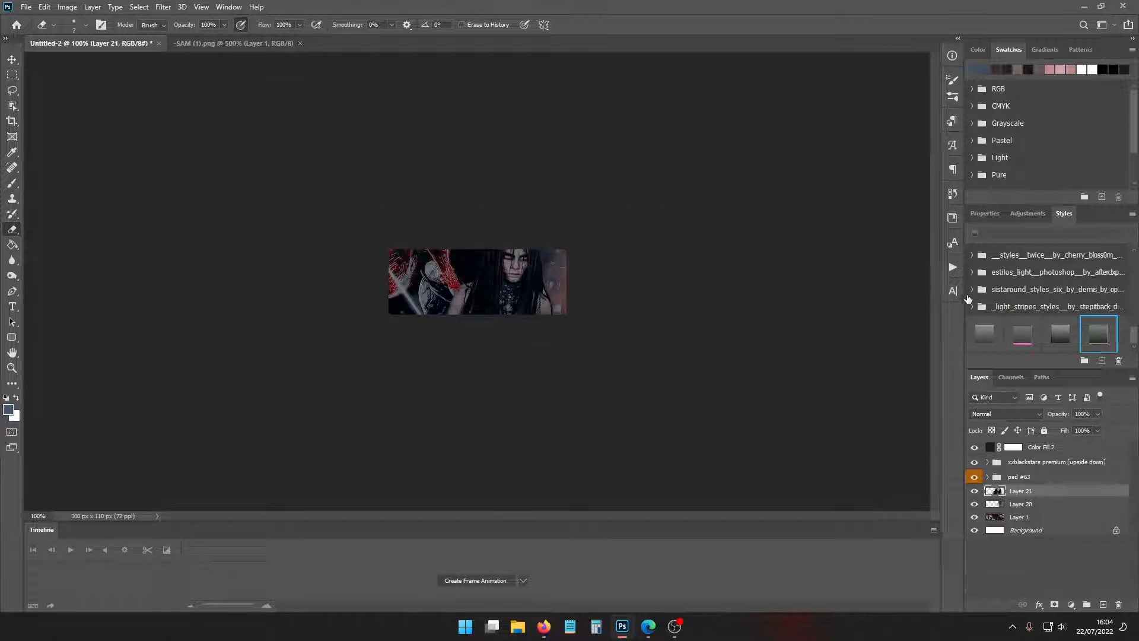
Run the topaz sharpening action on Layer 21 and save the banner as the PNG file L3.png in the fran/layout folder
{"action": "left_click", "coordinate": [953, 267]}
{"action": "left_click", "coordinate": [869, 471]}
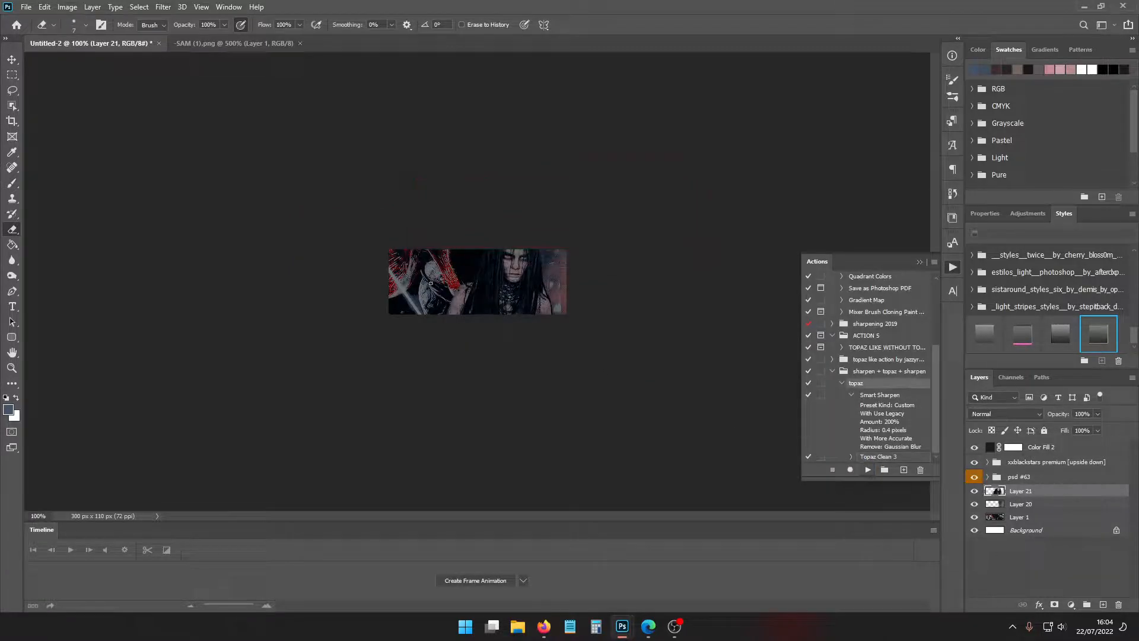
{"action": "left_click", "coordinate": [26, 7]}
{"action": "left_click", "coordinate": [69, 147]}
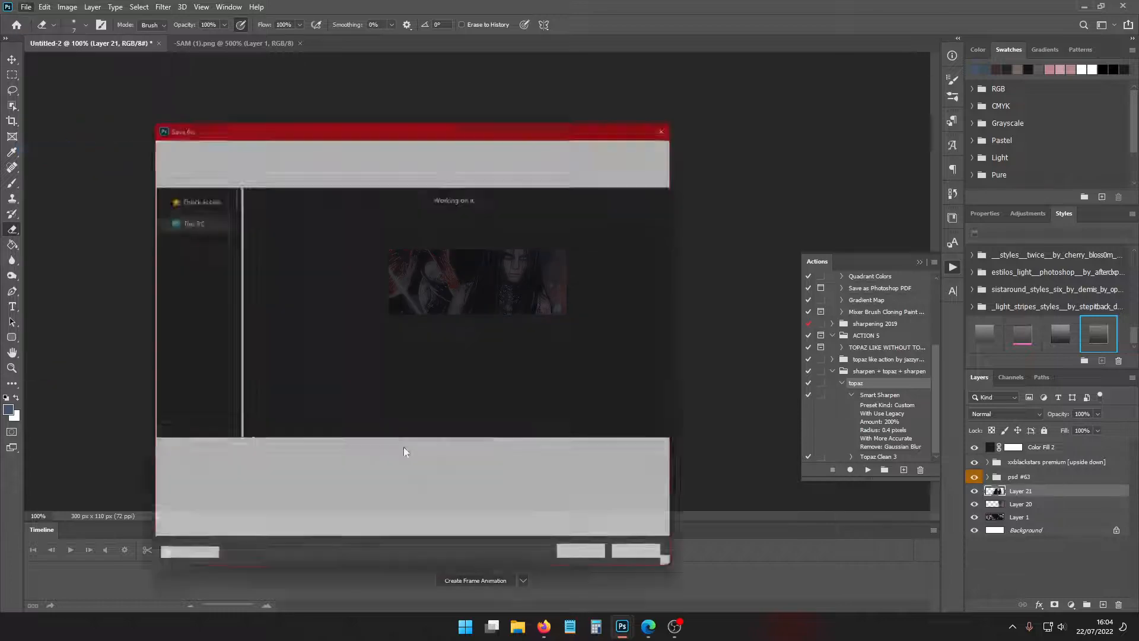
{"action": "left_click", "coordinate": [338, 438]}
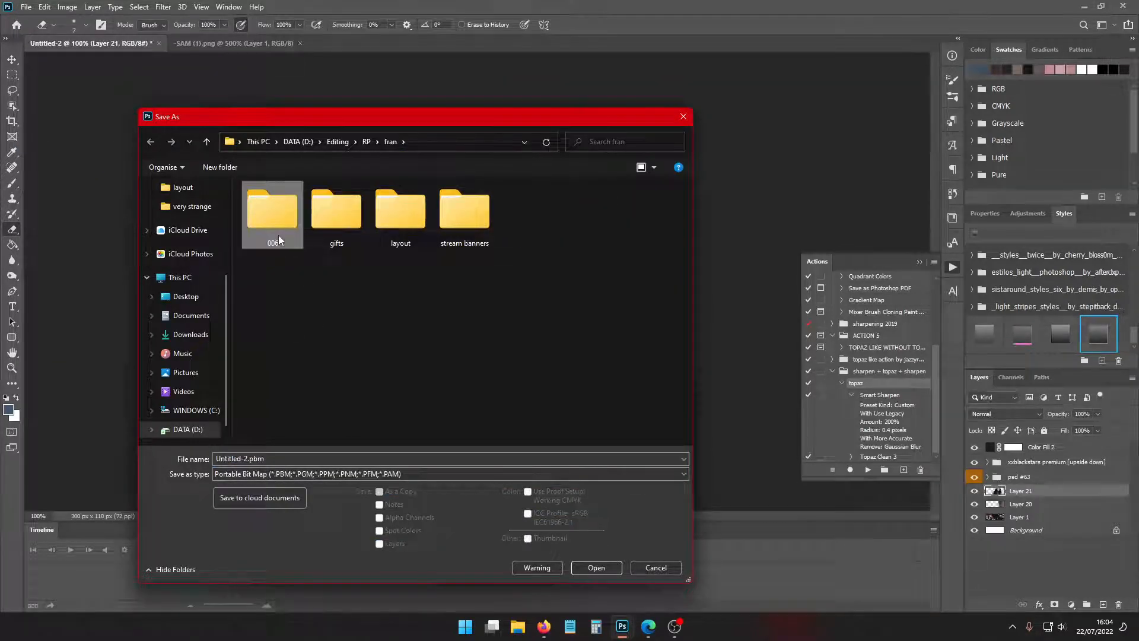
{"action": "double_click", "coordinate": [401, 214]}
{"action": "left_click", "coordinate": [408, 474]}
{"action": "left_click", "coordinate": [391, 427]}
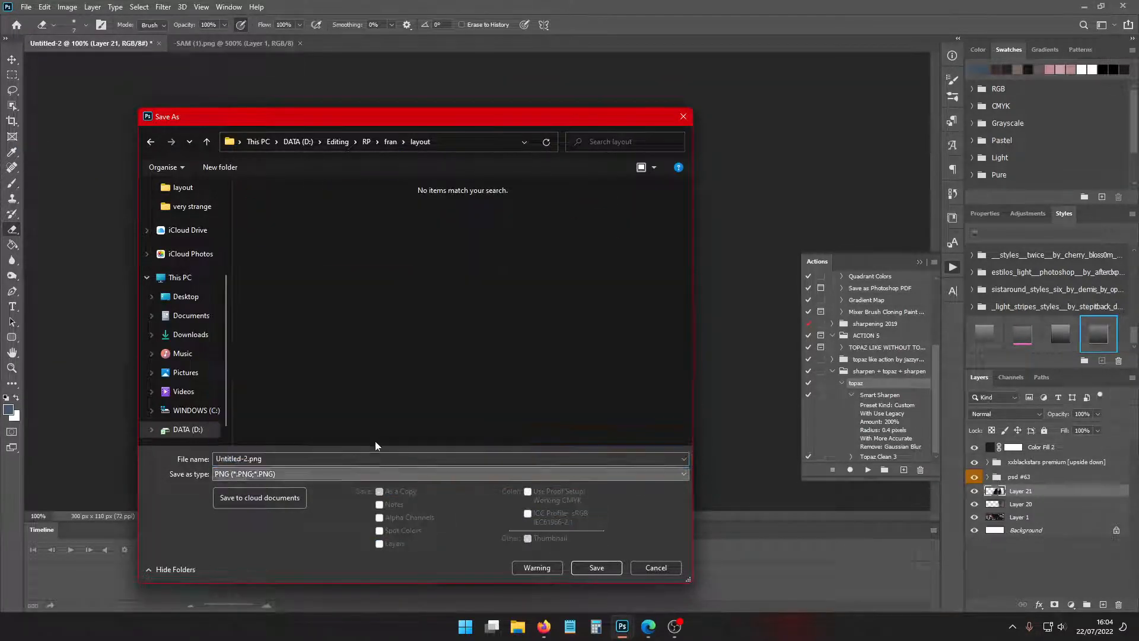
{"action": "left_click", "coordinate": [390, 461]}
{"action": "key", "text": "Return"}
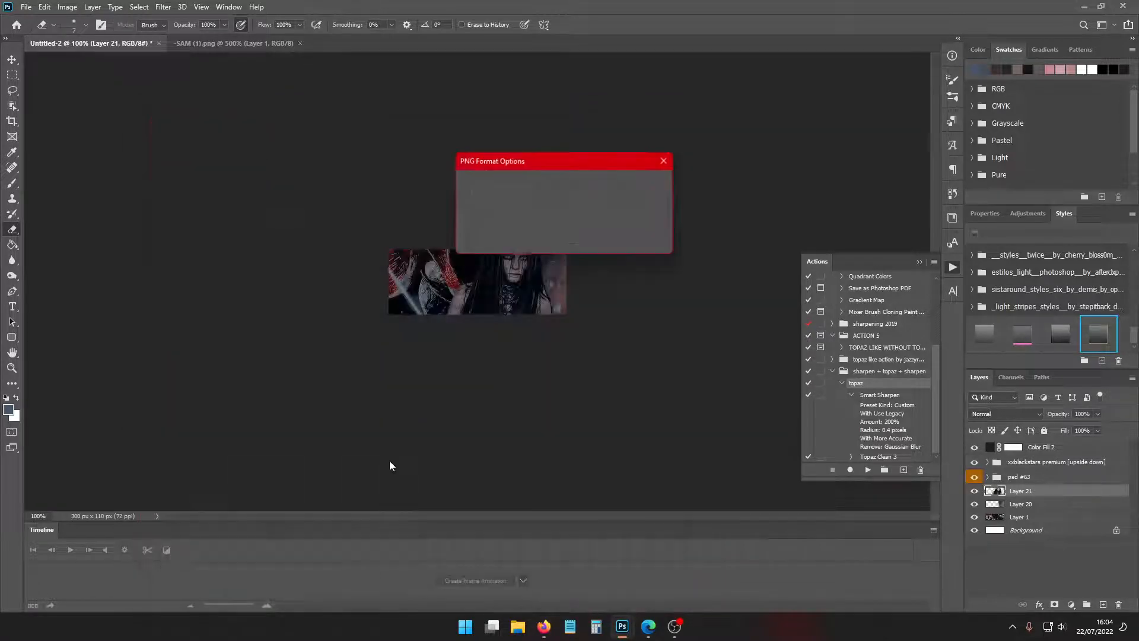
{"action": "left_click", "coordinate": [655, 187]}
Switch to Firefox and review the Sixth Sense profile page for the remaining 300 x 110 sidebar placeholders
{"action": "mouse_move", "coordinate": [544, 625]}
{"action": "left_click", "coordinate": [504, 565]}
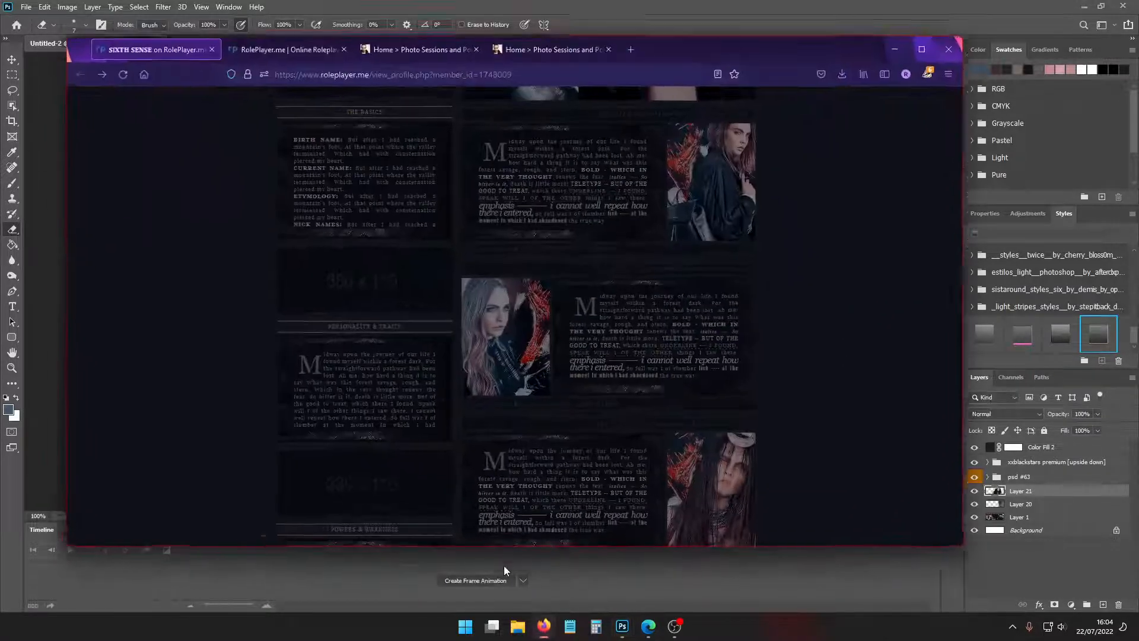
{"action": "scroll", "coordinate": [244, 354], "scroll_direction": "down", "scroll_amount": 2}
{"action": "scroll", "coordinate": [248, 354], "scroll_direction": "up", "scroll_amount": 1}
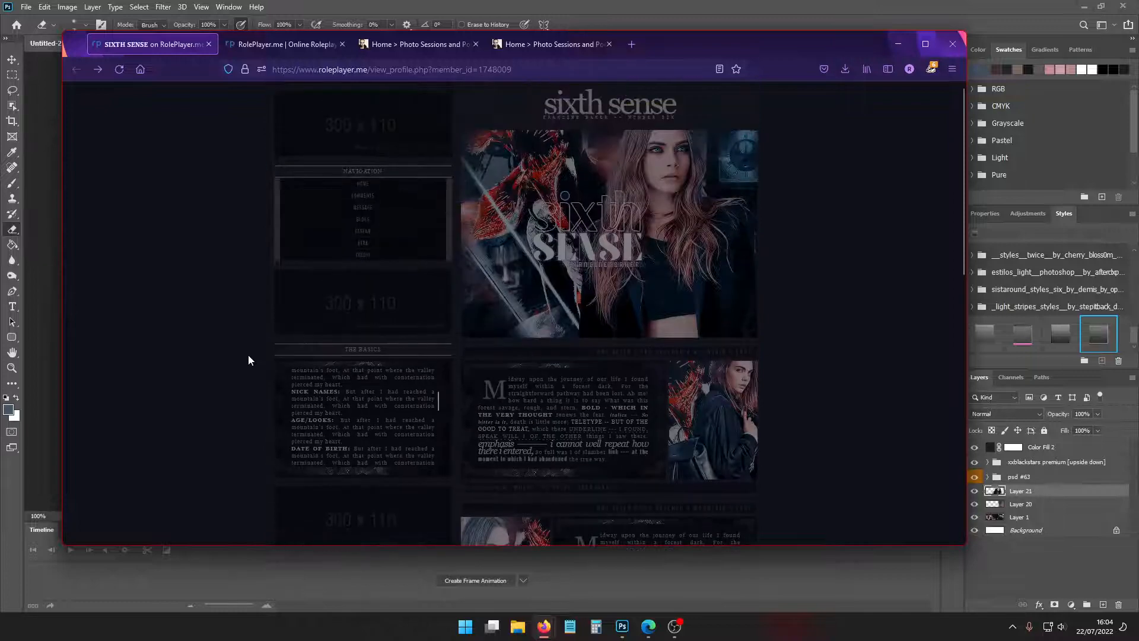
{"action": "scroll", "coordinate": [245, 349], "scroll_direction": "down", "scroll_amount": 1}
{"action": "scroll", "coordinate": [246, 347], "scroll_direction": "down", "scroll_amount": 8}
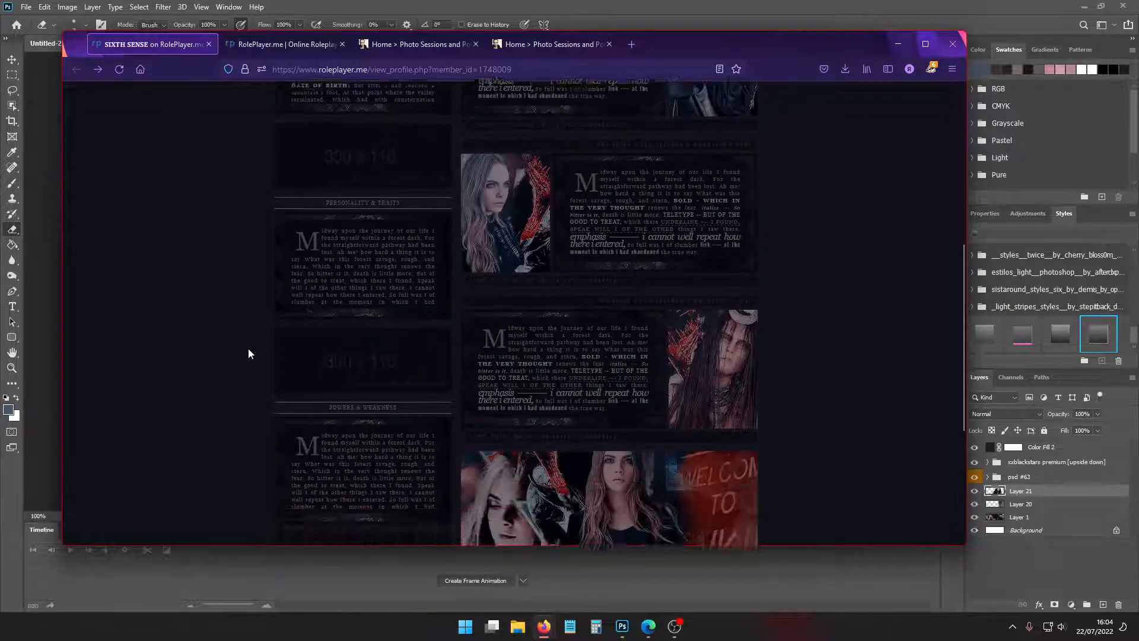
{"action": "scroll", "coordinate": [255, 345], "scroll_direction": "up", "scroll_amount": 3}
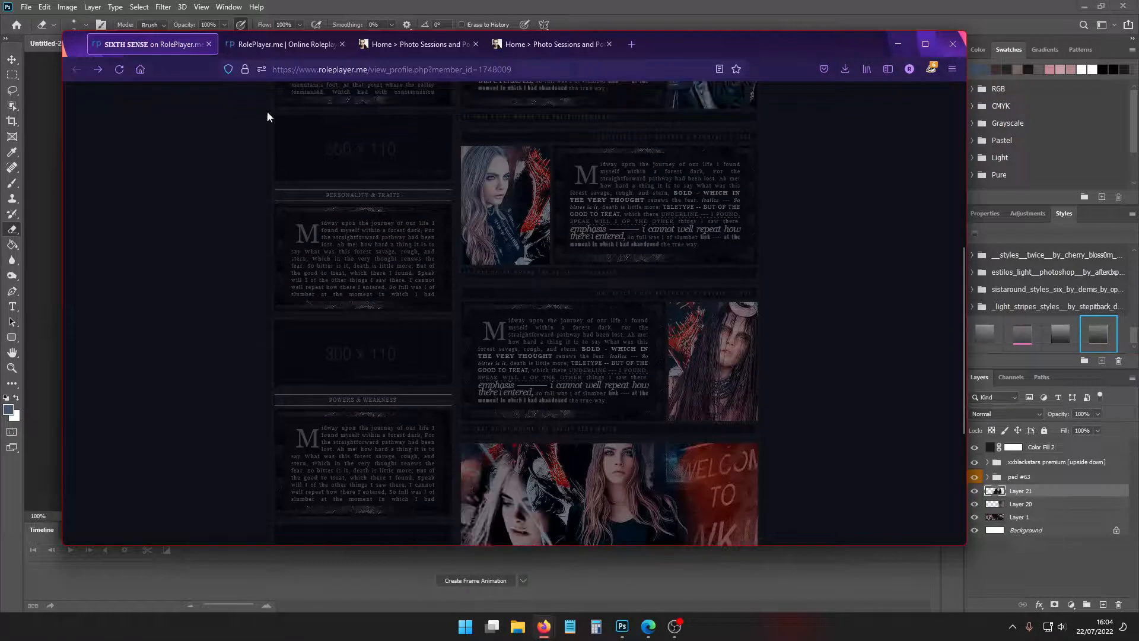
{"action": "left_click", "coordinate": [340, 5]}
{"action": "left_click", "coordinate": [28, 6]}
{"action": "left_click", "coordinate": [62, 153]}
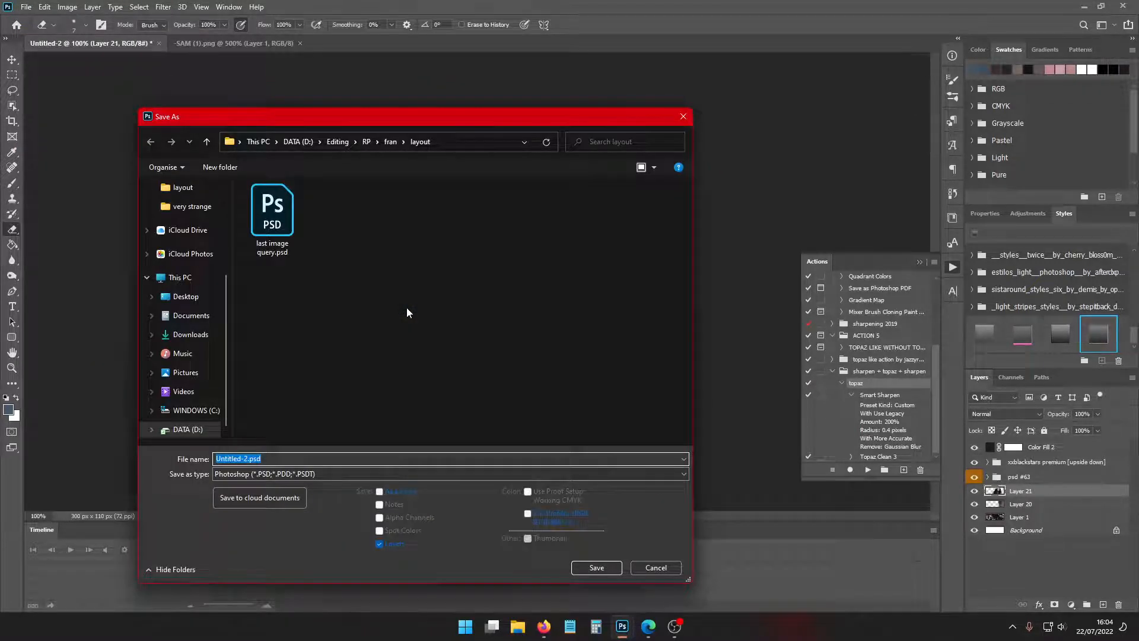
{"action": "left_click", "coordinate": [376, 475]}
{"action": "left_click", "coordinate": [342, 426]}
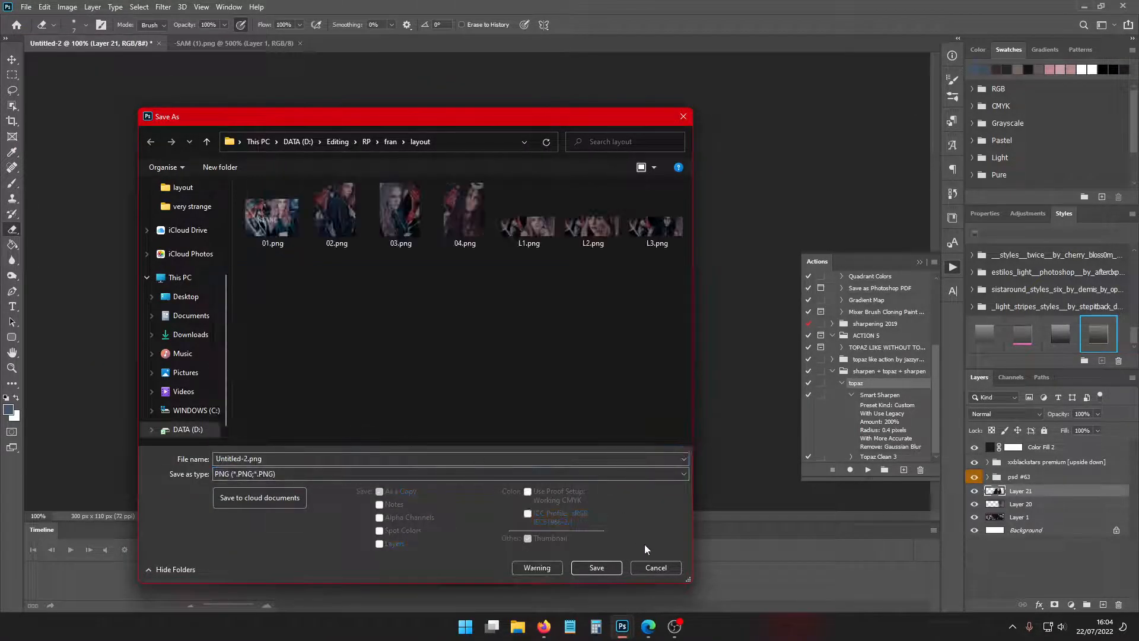
{"action": "left_click", "coordinate": [653, 567]}
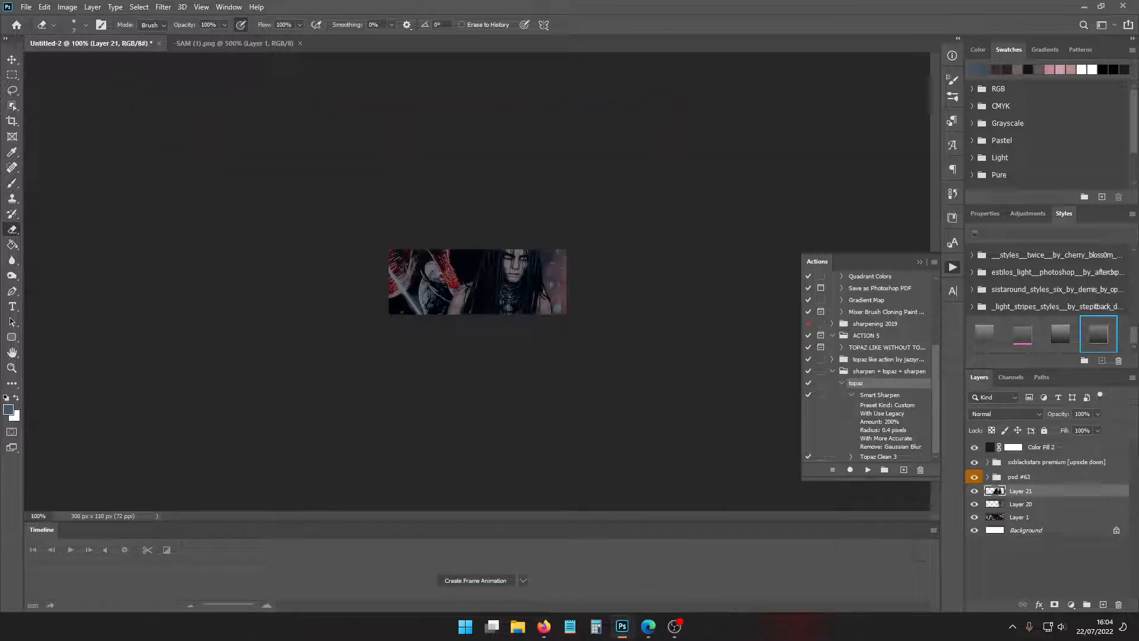
Switch to Firefox and reopen the RolePlayer.me Interests & Personality code for editing
{"action": "left_click", "coordinate": [544, 626]}
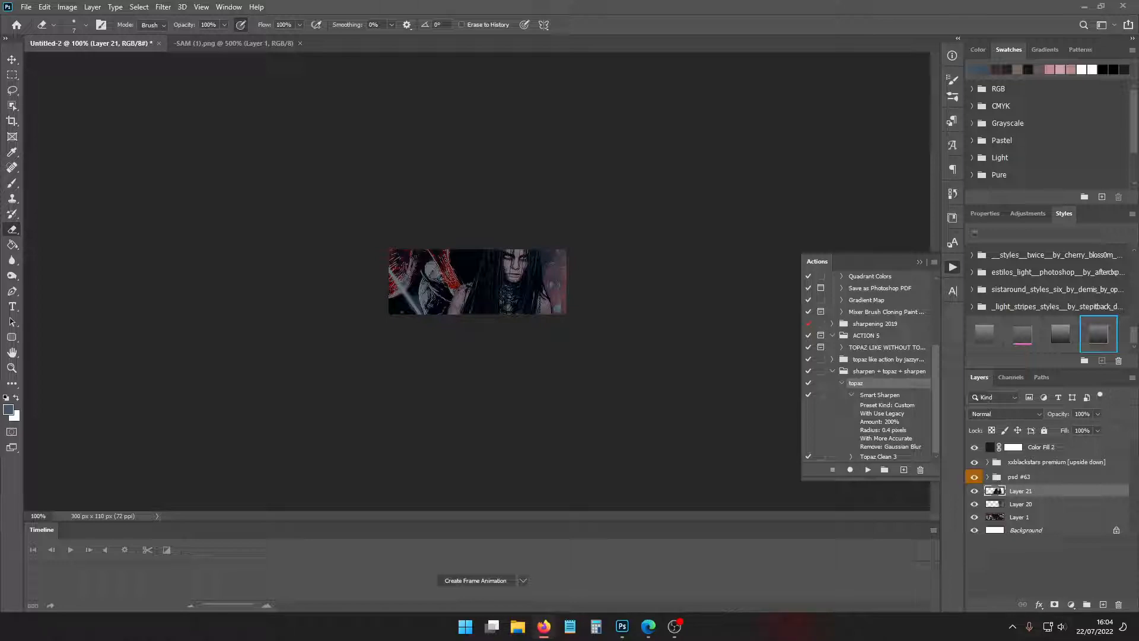
{"action": "left_click", "coordinate": [1083, 7]}
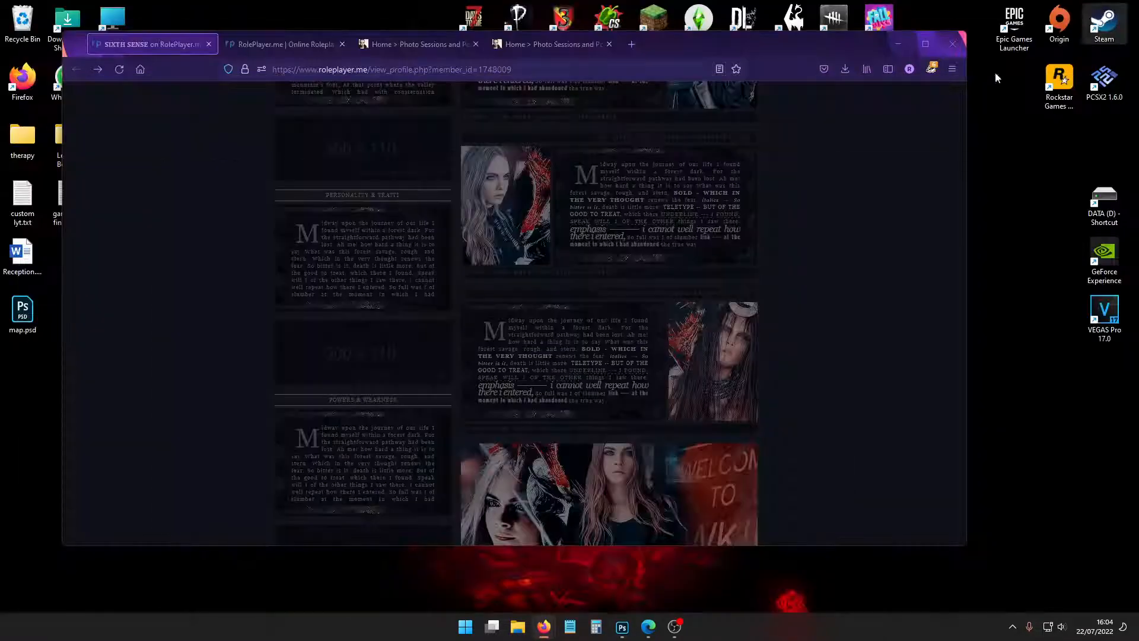
{"action": "left_click", "coordinate": [289, 52]}
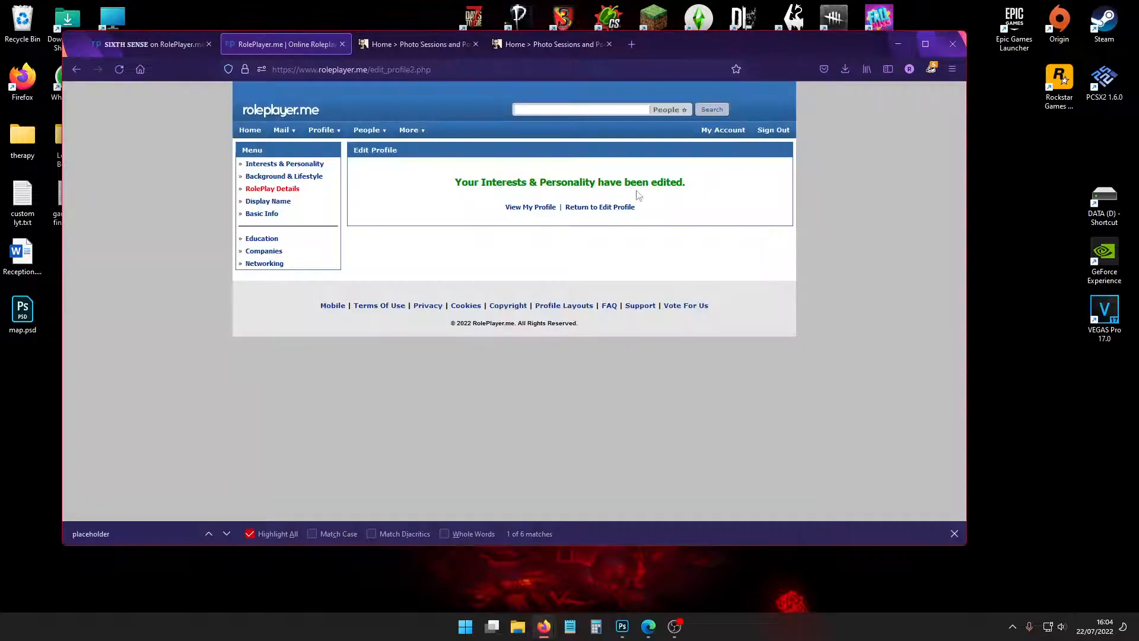
{"action": "left_click", "coordinate": [624, 213]}
{"action": "scroll", "coordinate": [818, 354], "scroll_direction": "down", "scroll_amount": 10}
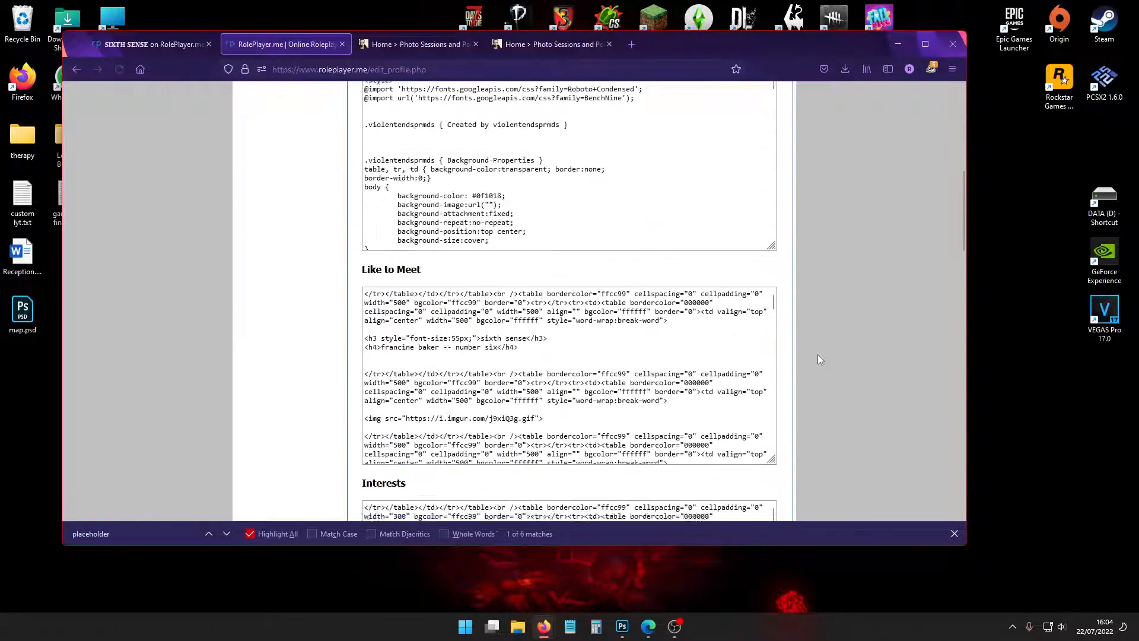
{"action": "key", "text": "ctrl+f"}
{"action": "key", "text": "Return"}
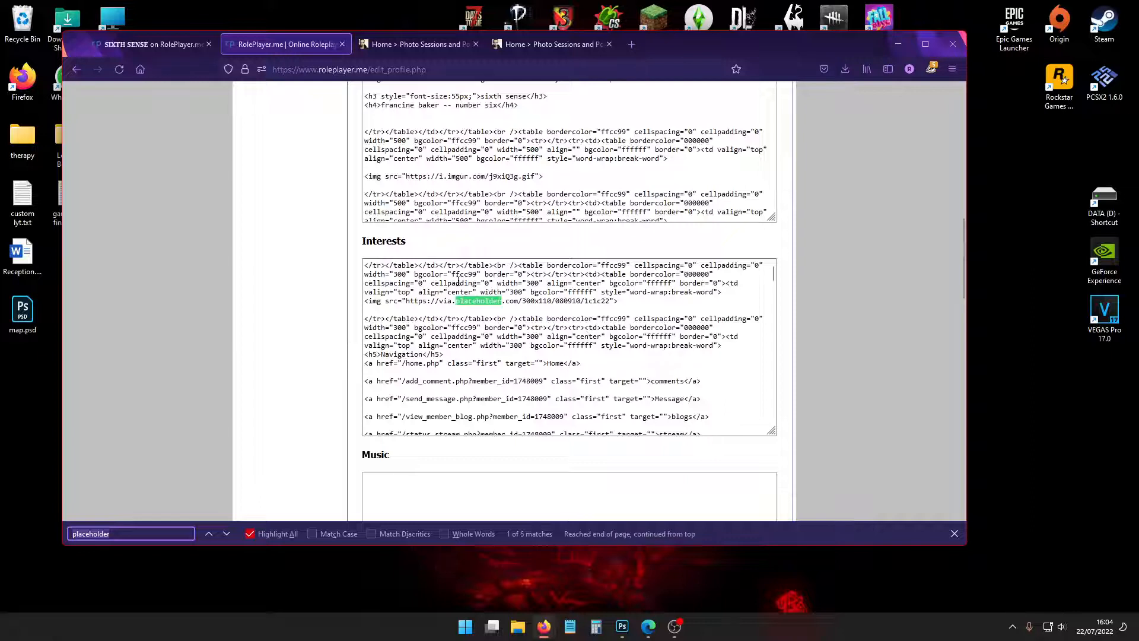
{"action": "left_click", "coordinate": [548, 293]}
{"action": "left_click_drag", "start_coordinate": [610, 301], "coordinate": [415, 302]}
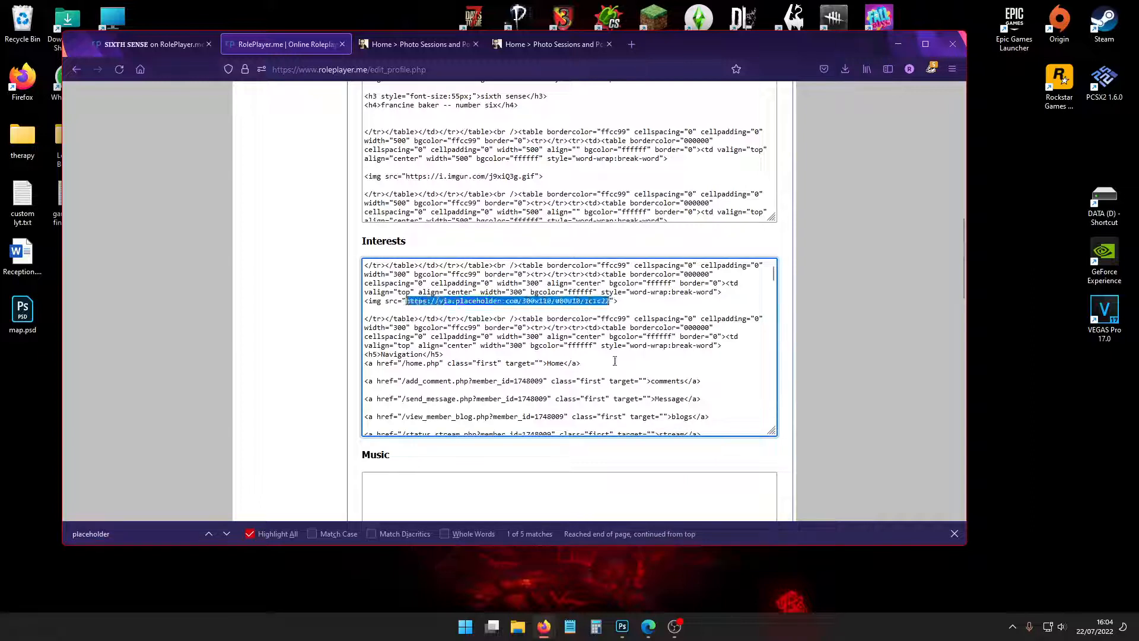
{"action": "type", "text": "https://i.imgur.com/4mB6Wz5.png"}
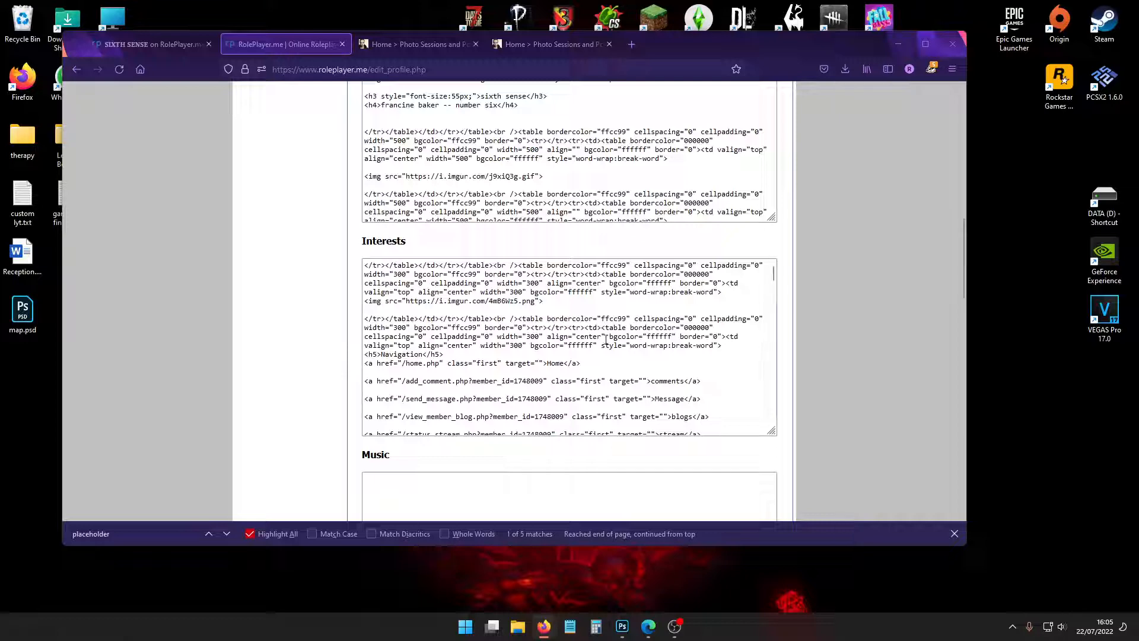
{"action": "scroll", "coordinate": [605, 339], "scroll_direction": "down", "scroll_amount": 6}
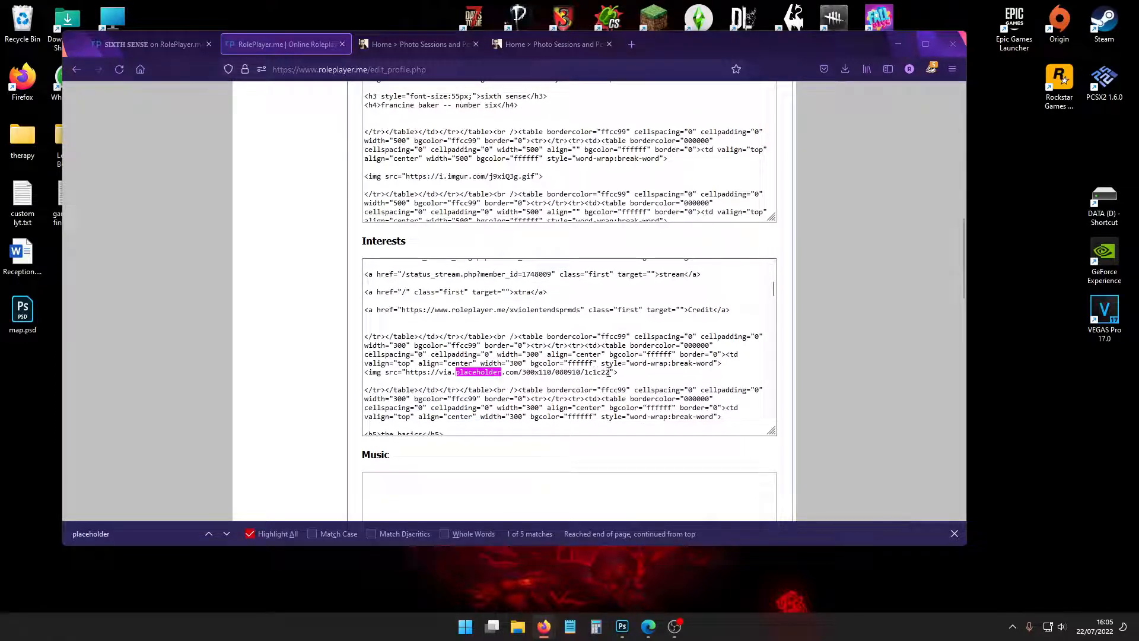
{"action": "left_click_drag", "start_coordinate": [610, 372], "coordinate": [406, 372]}
{"action": "type", "text": "https://i.imgur.com/CCnw1nF.png"}
Replace the placeholder image URL above the personality & traits section with the third banner's link and save the profile changes
{"action": "scroll", "coordinate": [600, 381], "scroll_direction": "down", "scroll_amount": 2}
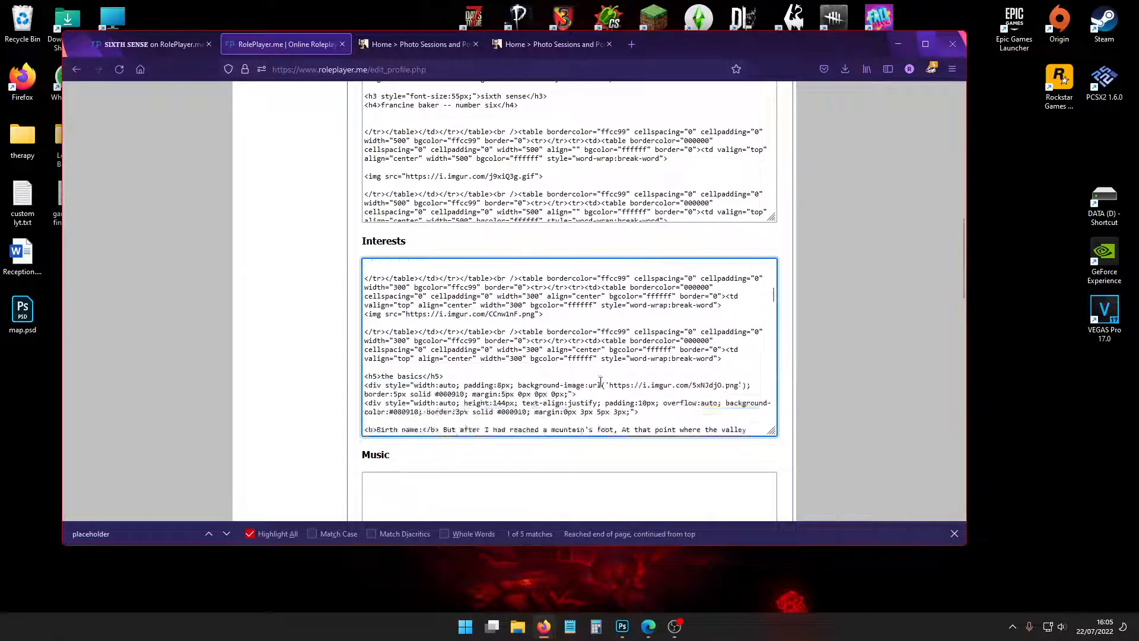
{"action": "scroll", "coordinate": [601, 382], "scroll_direction": "down", "scroll_amount": 4}
{"action": "key", "text": "alt+Tab"}
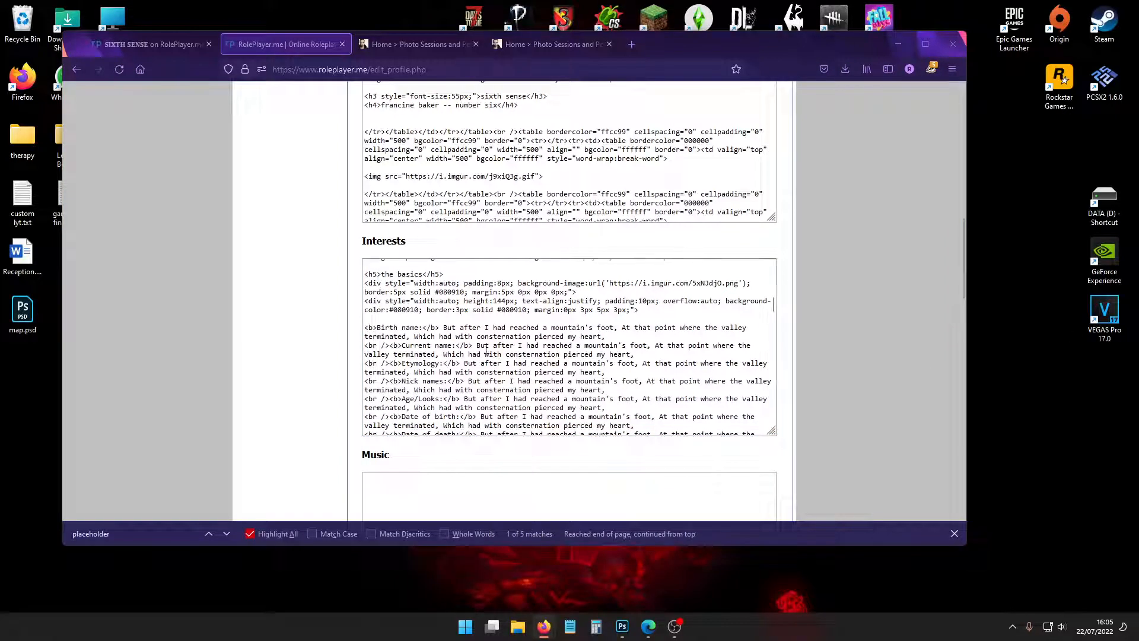
{"action": "scroll", "coordinate": [486, 349], "scroll_direction": "down", "scroll_amount": 8}
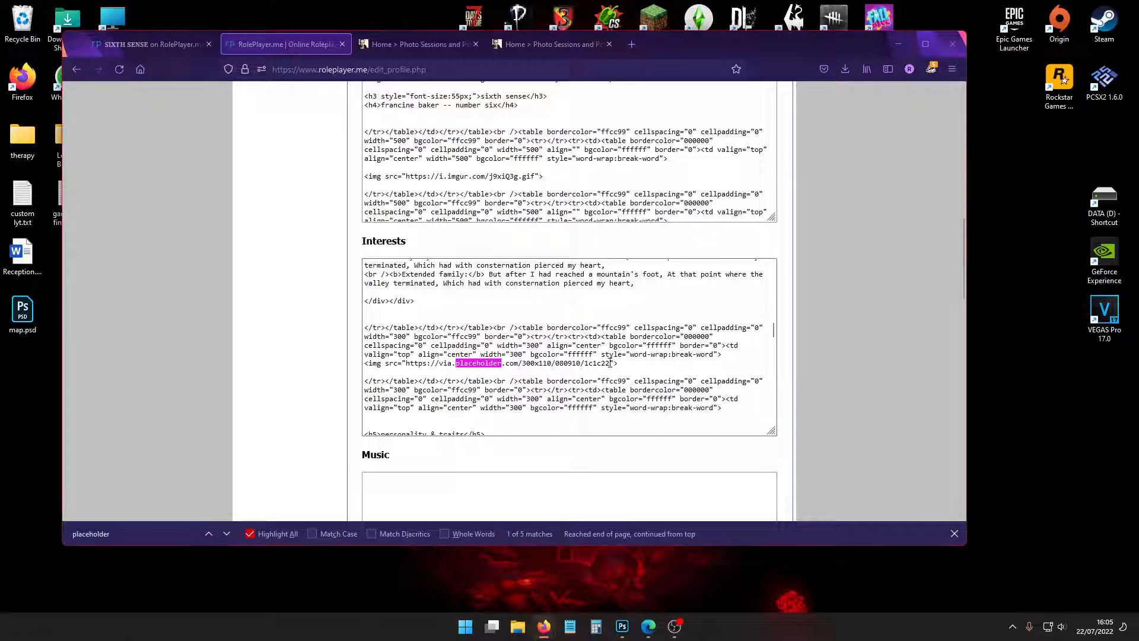
{"action": "left_click_drag", "start_coordinate": [611, 363], "coordinate": [429, 363]}
{"action": "scroll", "coordinate": [859, 409], "scroll_direction": "down", "scroll_amount": 8}
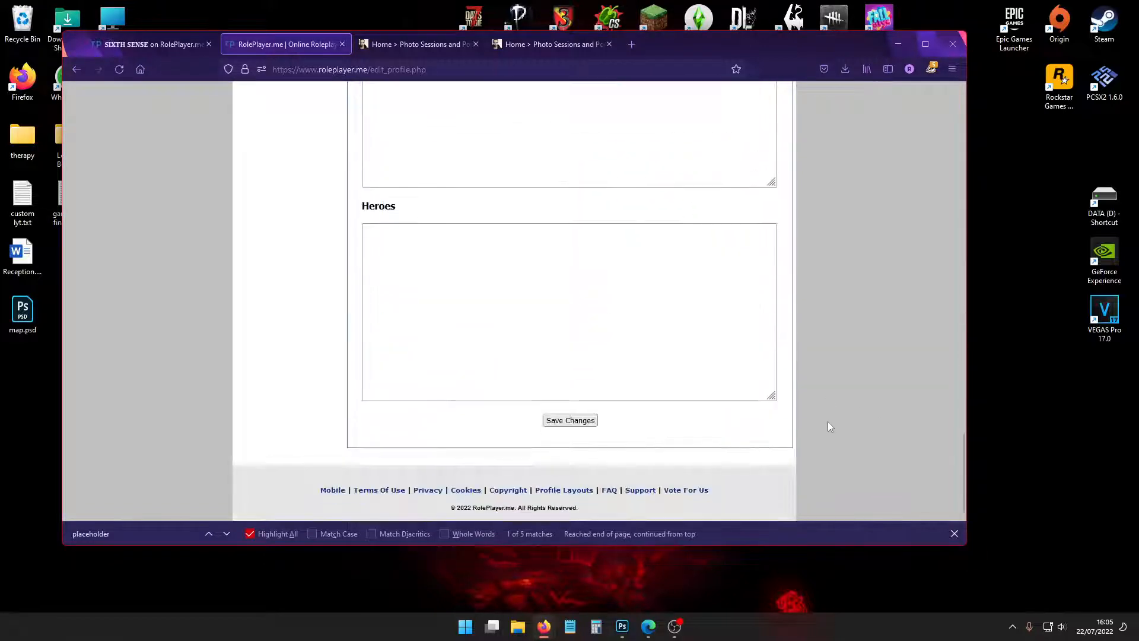
{"action": "left_click", "coordinate": [570, 420]}
Reload the Sixth Sense profile page and examine the new banner images in its sidebar
{"action": "left_click", "coordinate": [419, 44]}
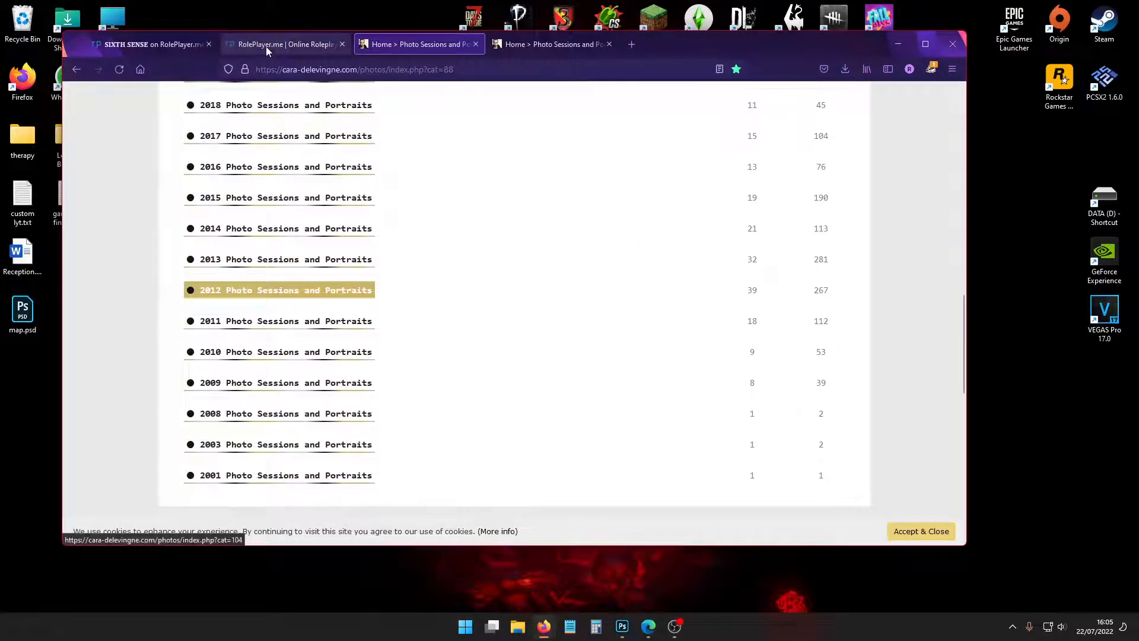
{"action": "left_click", "coordinate": [139, 44]}
{"action": "left_click", "coordinate": [120, 69]}
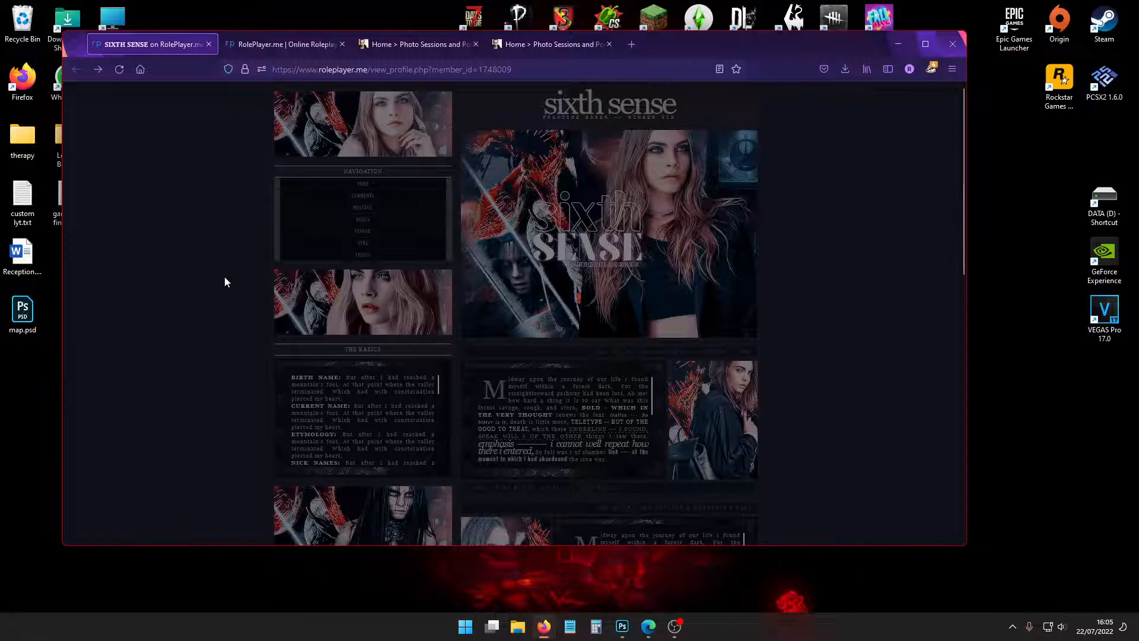
{"action": "scroll", "coordinate": [225, 277], "scroll_direction": "down", "scroll_amount": 1}
{"action": "scroll", "coordinate": [226, 276], "scroll_direction": "up", "scroll_amount": 1}
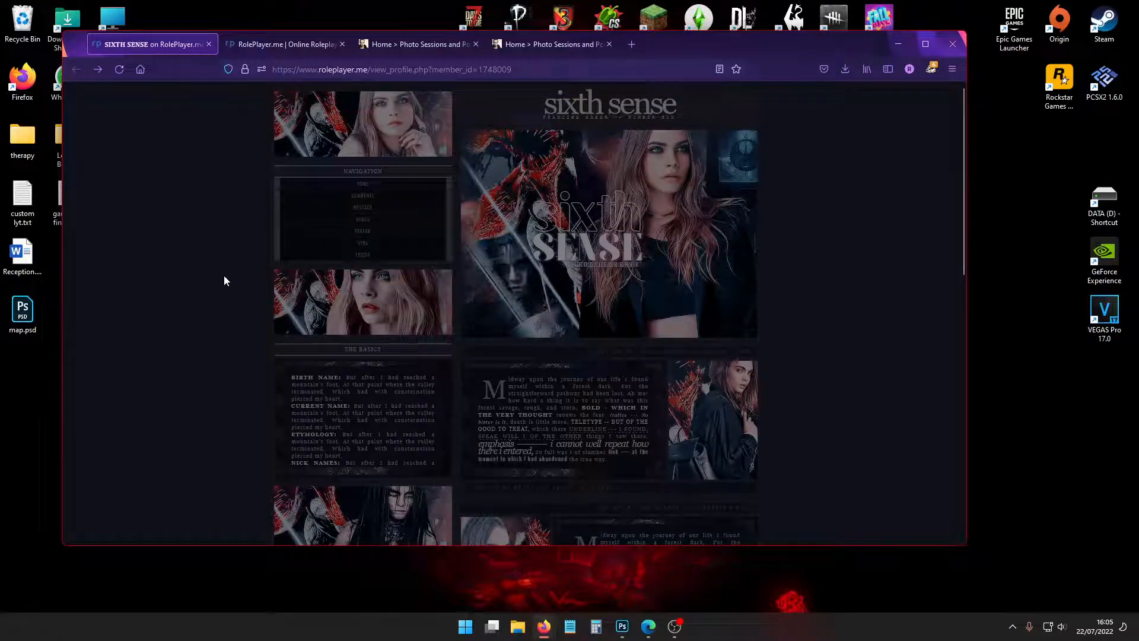
{"action": "scroll", "coordinate": [224, 280], "scroll_direction": "down", "scroll_amount": 1}
{"action": "scroll", "coordinate": [386, 333], "scroll_direction": "down", "scroll_amount": 5}
{"action": "scroll", "coordinate": [444, 278], "scroll_direction": "up", "scroll_amount": 5}
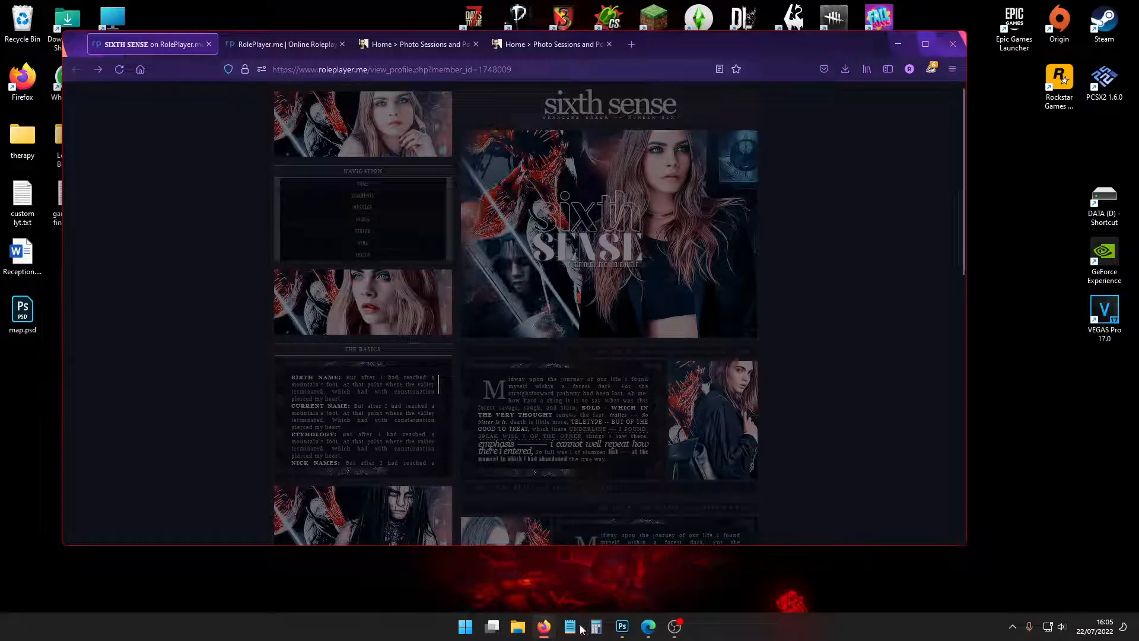
Switch to Photoshop and move Layer 20 to about X 202.5 px, Y 110 px behind the cut-out figure
{"action": "left_click", "coordinate": [622, 626]}
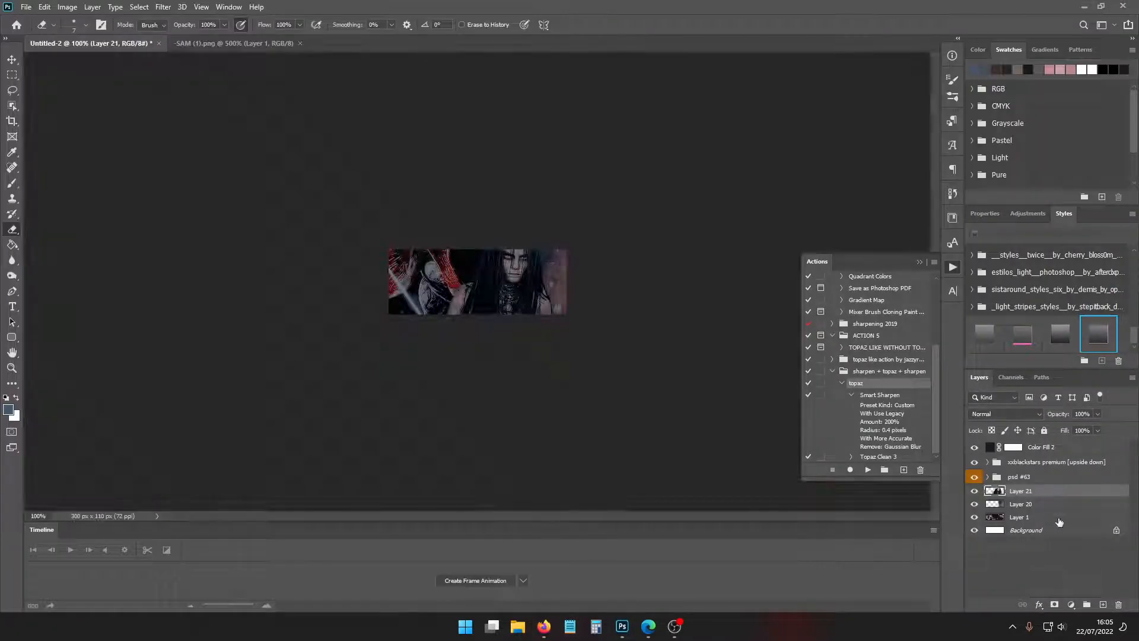
{"action": "left_click", "coordinate": [1019, 504]}
{"action": "key", "text": "ctrl+t"}
{"action": "mouse_move", "coordinate": [547, 350]}
{"action": "left_mouse_down"}
{"action": "mouse_move", "coordinate": [514, 411]}
{"action": "mouse_move", "coordinate": [490, 411]}
{"action": "mouse_move", "coordinate": [493, 341]}
{"action": "left_mouse_up"}
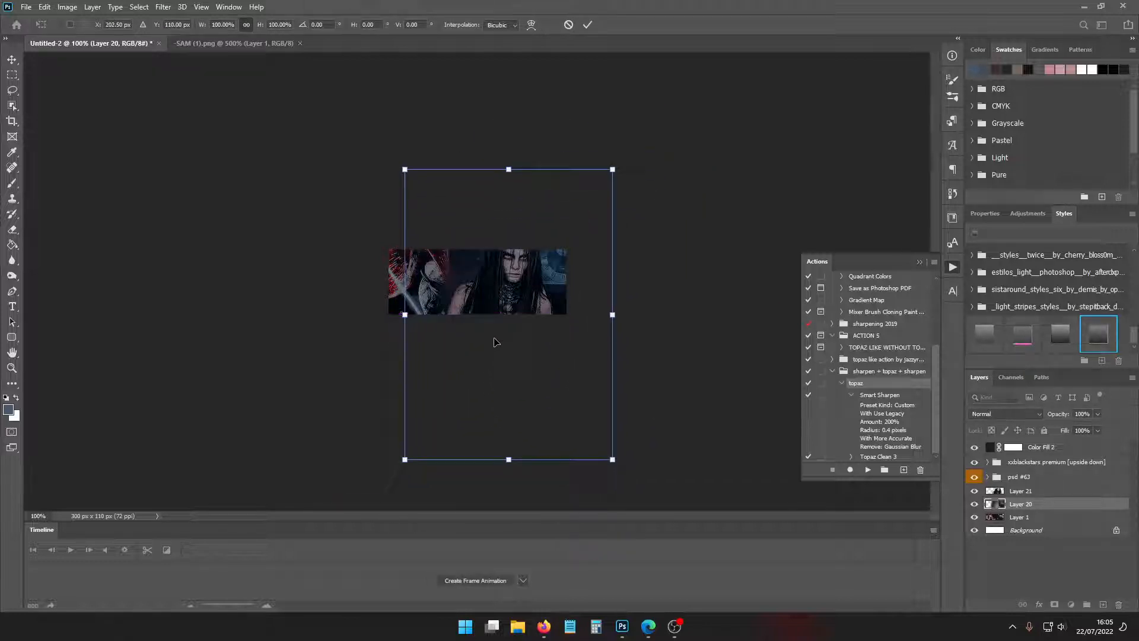
{"action": "key", "text": "Return"}
Erase the part of Layer 20 covering the red and grey artwork in the banner's left half with a 73 px Eraser
{"action": "key", "text": "e"}
{"action": "left_click", "coordinate": [75, 25]}
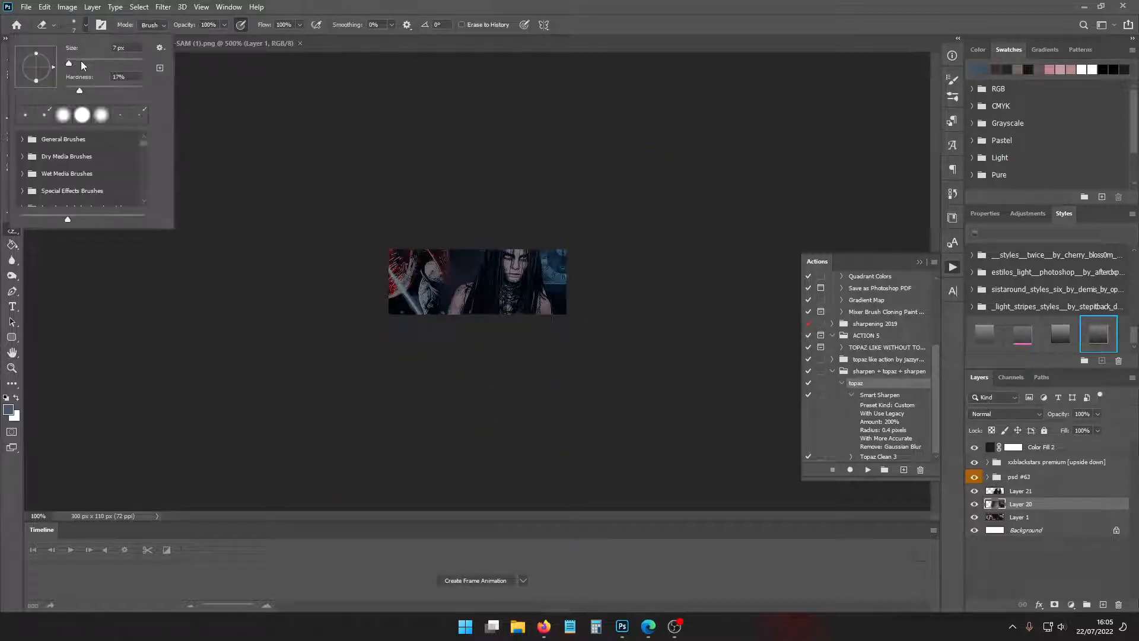
{"action": "type", "text": "73"}
{"action": "key", "text": "Return"}
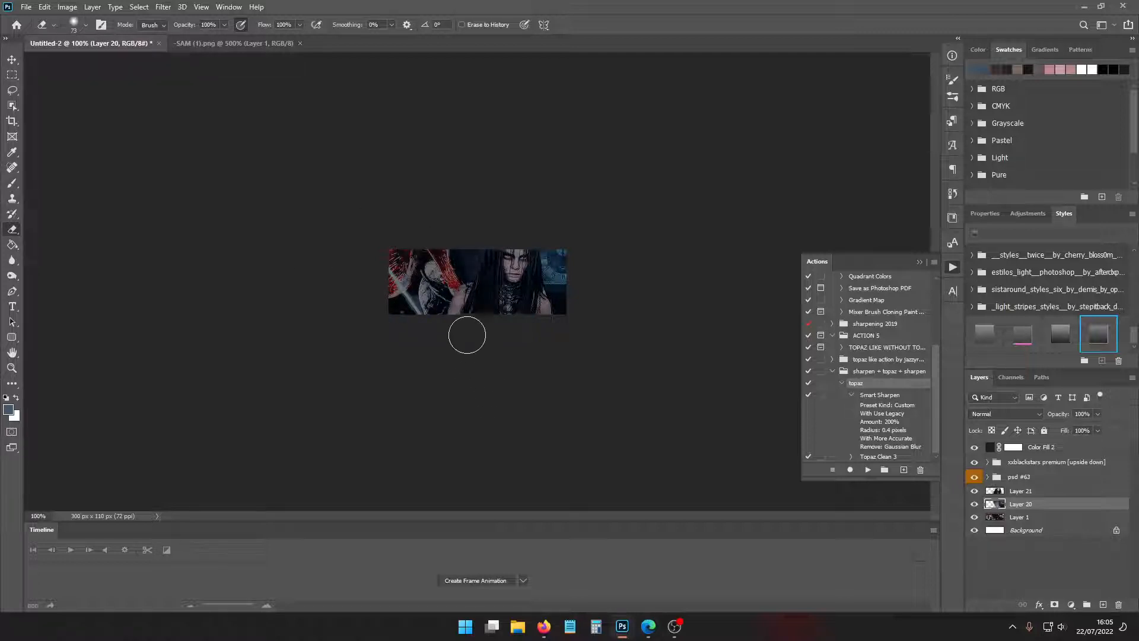
{"action": "left_click_drag", "start_coordinate": [435, 287], "coordinate": [430, 258]}
Switch to Firefox and look over the whole Sixth Sense profile page, including the sidebar placeholders still unfilled
{"action": "mouse_move", "coordinate": [544, 625]}
{"action": "left_click", "coordinate": [511, 564]}
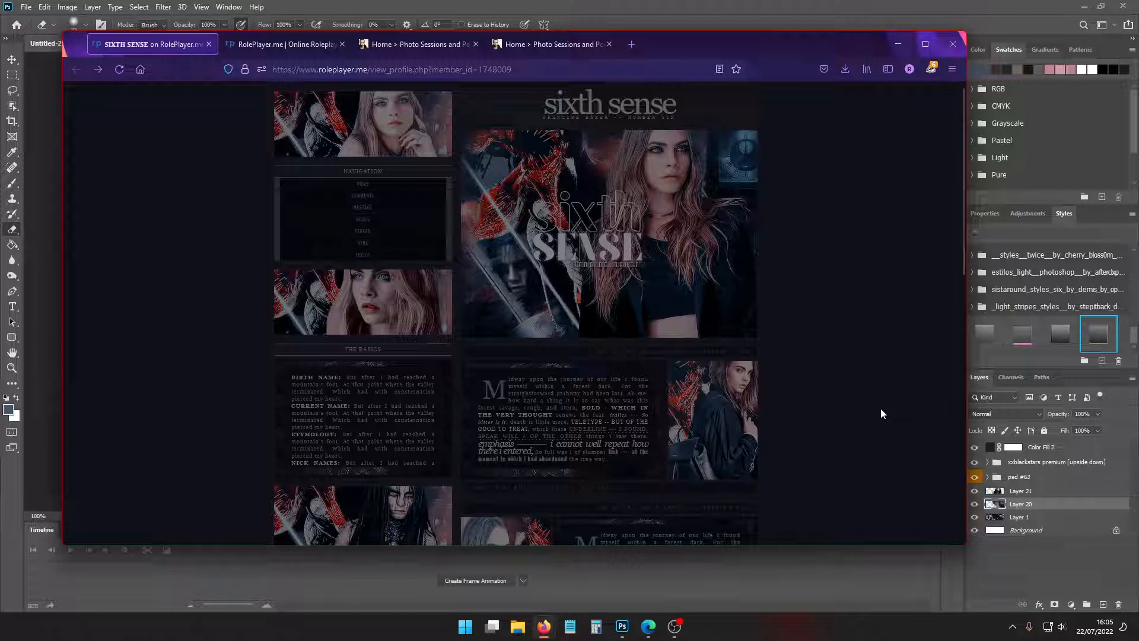
{"action": "scroll", "coordinate": [877, 415], "scroll_direction": "down", "scroll_amount": 7}
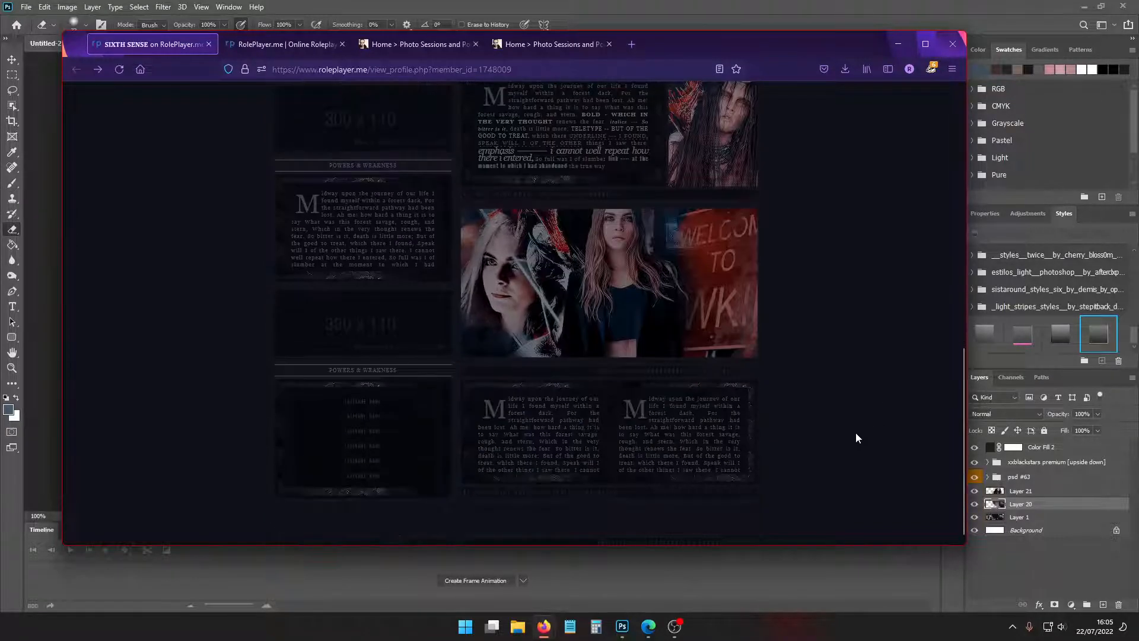
{"action": "scroll", "coordinate": [857, 429], "scroll_direction": "up", "scroll_amount": 5}
{"action": "scroll", "coordinate": [860, 429], "scroll_direction": "up", "scroll_amount": 3}
{"action": "scroll", "coordinate": [860, 428], "scroll_direction": "up", "scroll_amount": 3}
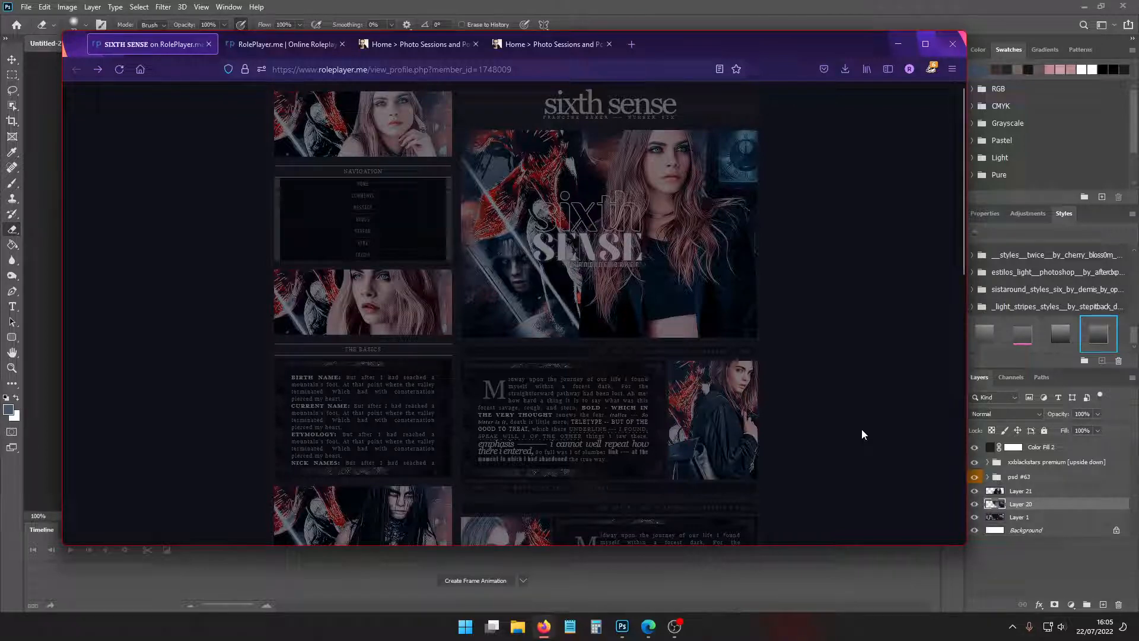
Compare the sidebar banners with the main artwork on the profile page and return to Photoshop
{"action": "scroll", "coordinate": [861, 428], "scroll_direction": "down", "scroll_amount": 5}
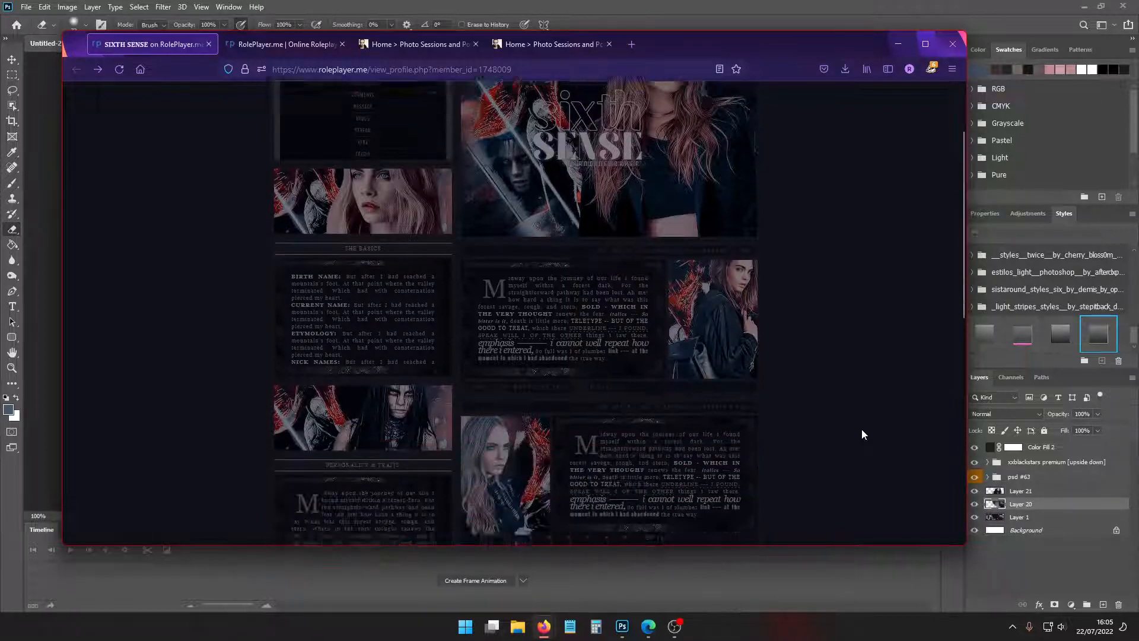
{"action": "scroll", "coordinate": [861, 429], "scroll_direction": "up", "scroll_amount": 5}
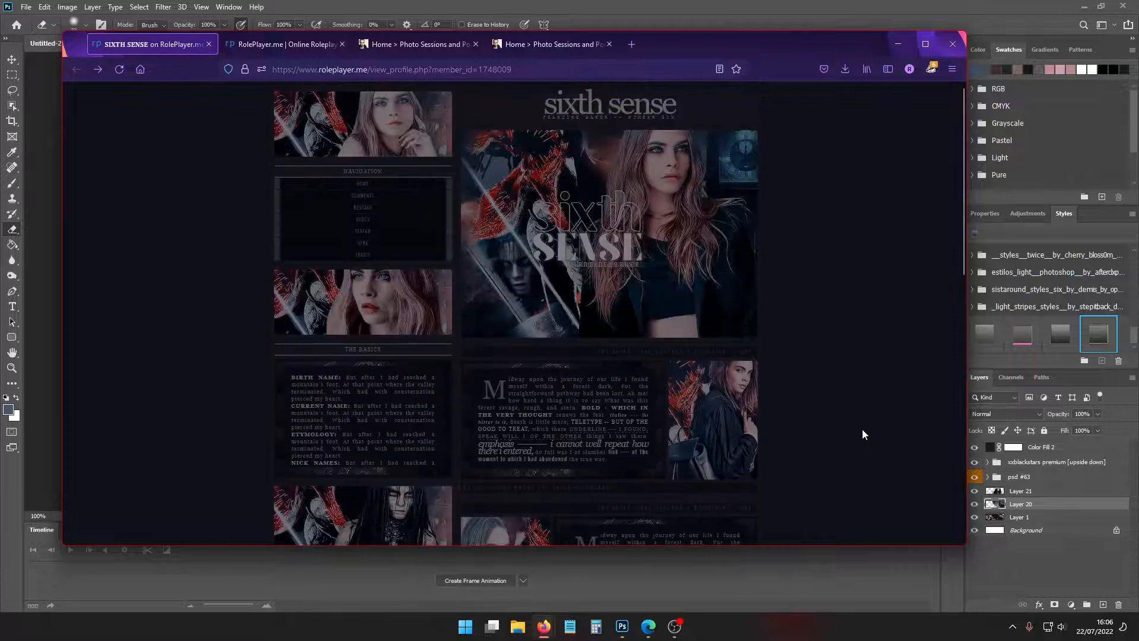
{"action": "left_click", "coordinate": [1003, 8]}
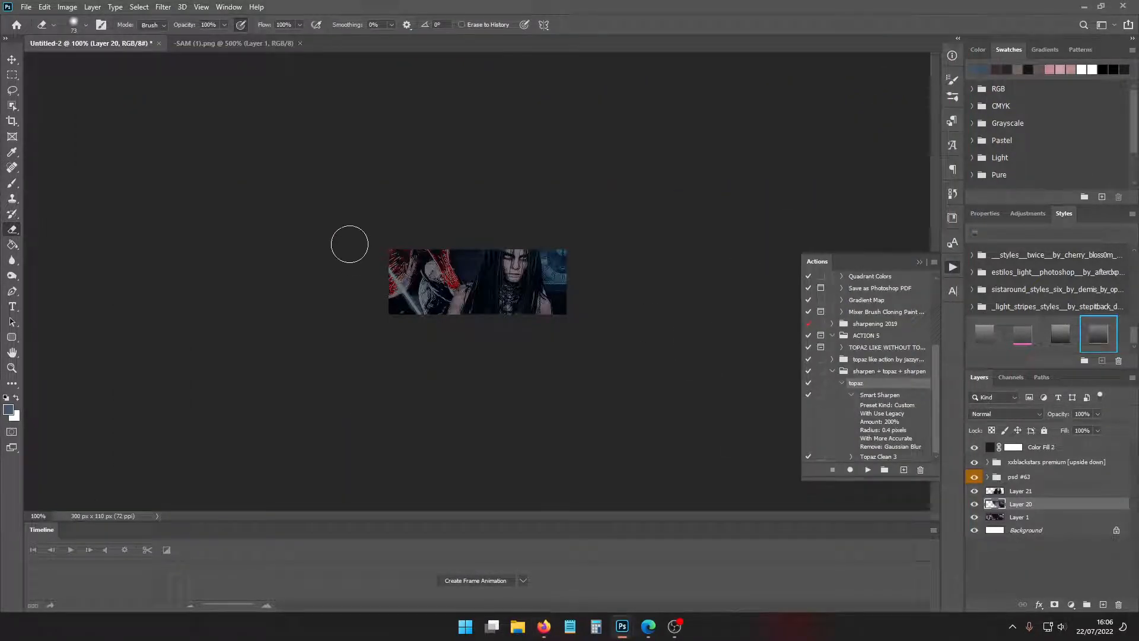
Save the long-haired man's banner as a PNG in the layout folder, overwriting L3.png with the default PNG options
{"action": "left_click", "coordinate": [26, 6]}
{"action": "left_click", "coordinate": [55, 148]}
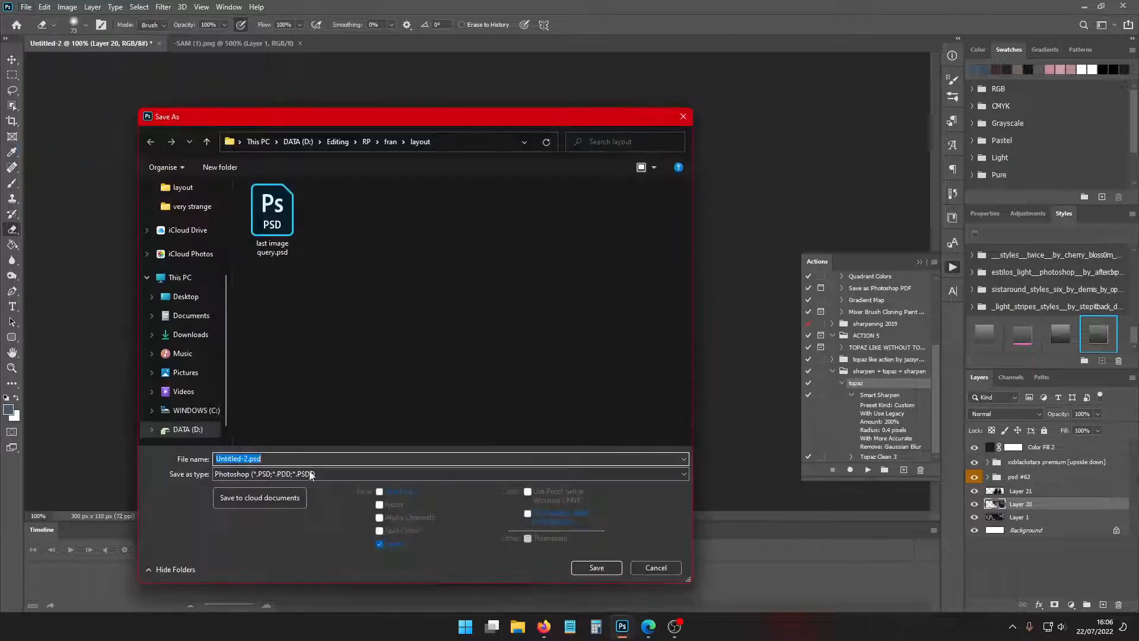
{"action": "left_click", "coordinate": [310, 474]}
{"action": "left_click", "coordinate": [376, 336]}
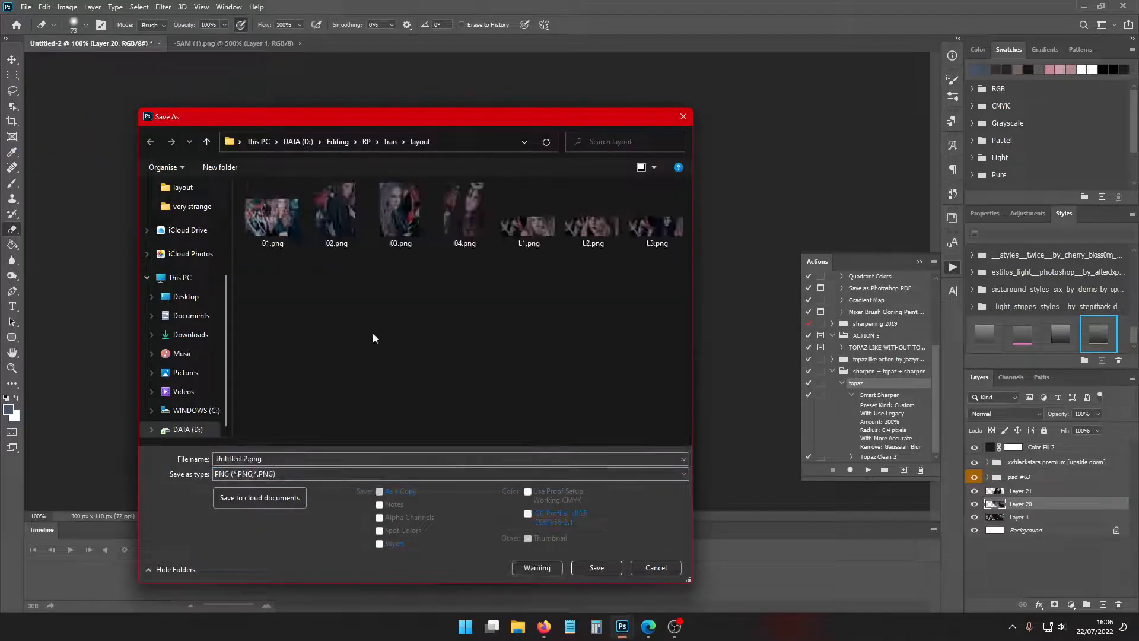
{"action": "double_click", "coordinate": [649, 239]}
{"action": "left_click", "coordinate": [592, 312]}
{"action": "left_click", "coordinate": [627, 186]}
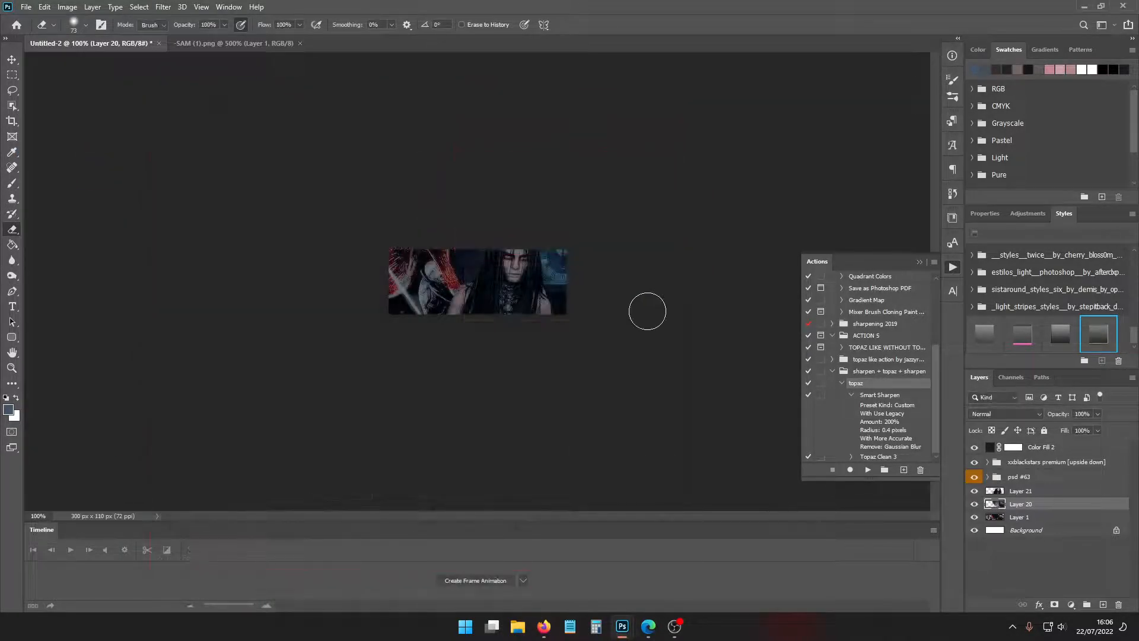
Step back through the document history to the earlier banner version showing the woman's close-up portrait
{"action": "key", "text": "ctrl+z"}
{"action": "key", "text": "ctrl+z"}
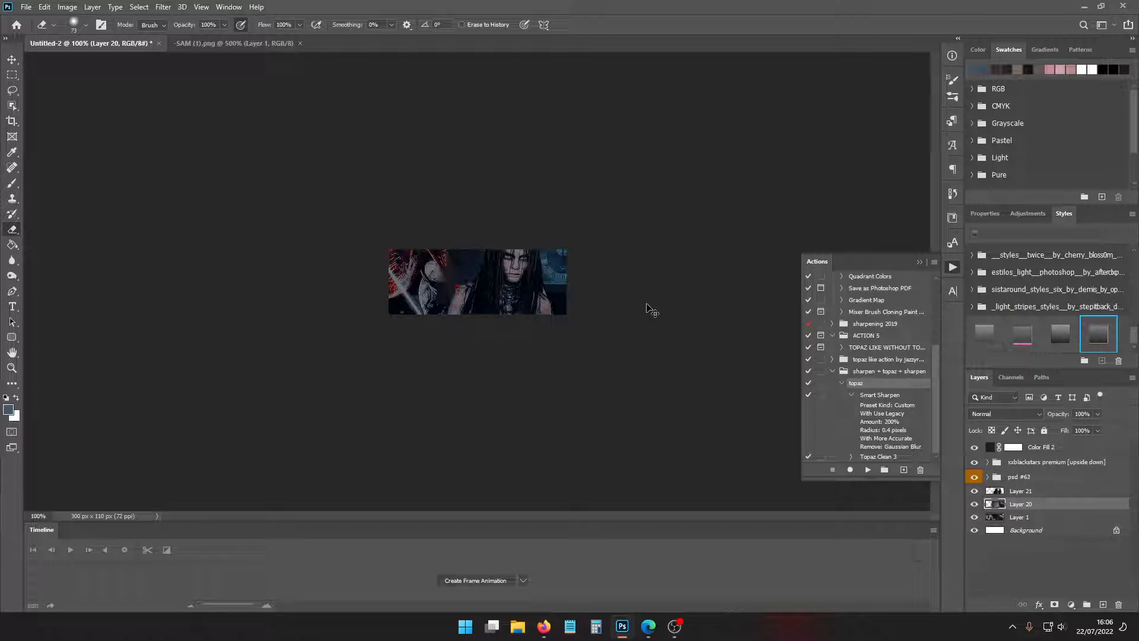
{"action": "key", "text": "ctrl+z"}
{"action": "key", "text": "ctrl+z"}
{"action": "key", "text": "ctrl+z"}
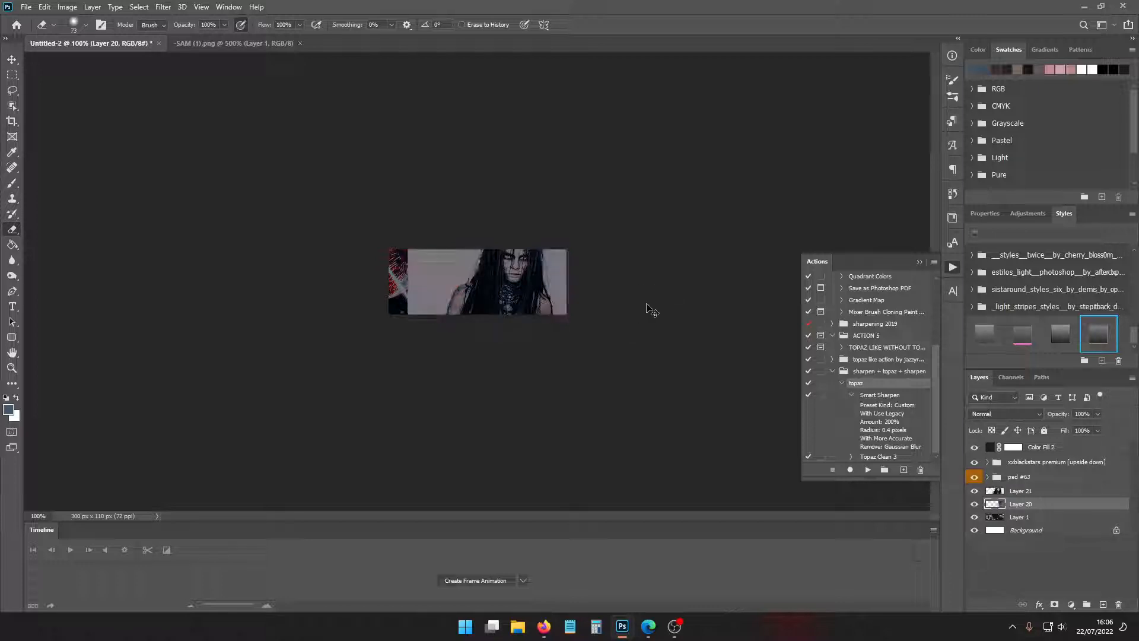
{"action": "key", "text": "ctrl+shift+z"}
{"action": "key", "text": "ctrl+shift+z"}
{"action": "key", "text": "ctrl+shift+z"}
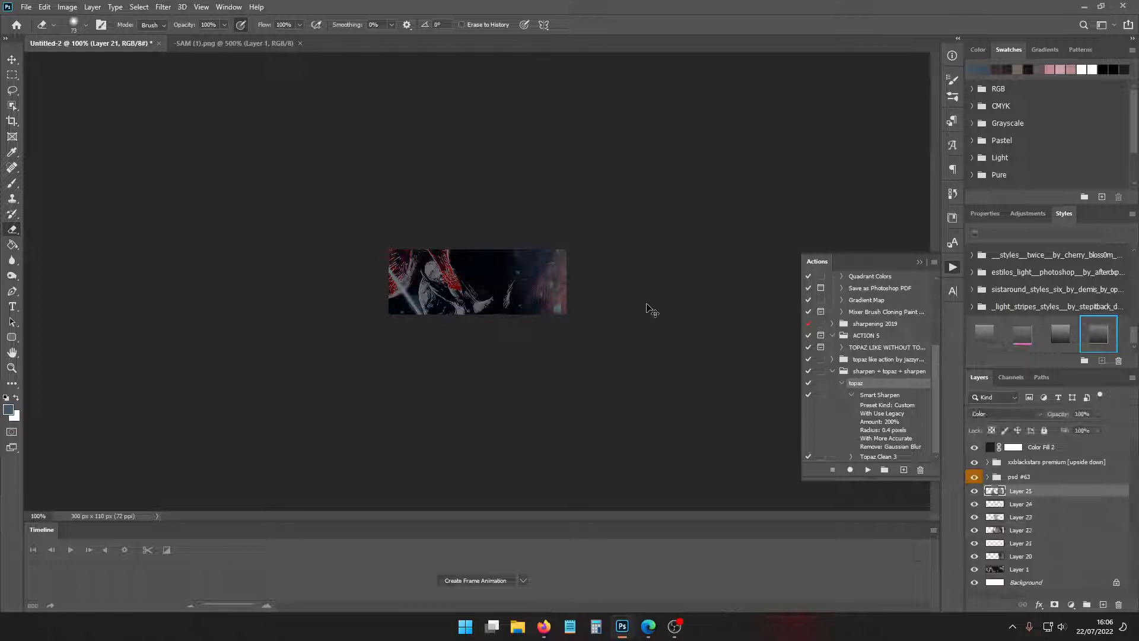
Move Layer 20 to about X 209 px, Y 99 px and erase its part over the red and grey artwork with a 73 px Eraser
{"action": "left_click", "coordinate": [1019, 531]}
{"action": "left_click", "coordinate": [1014, 543]}
{"action": "left_click", "coordinate": [1011, 556]}
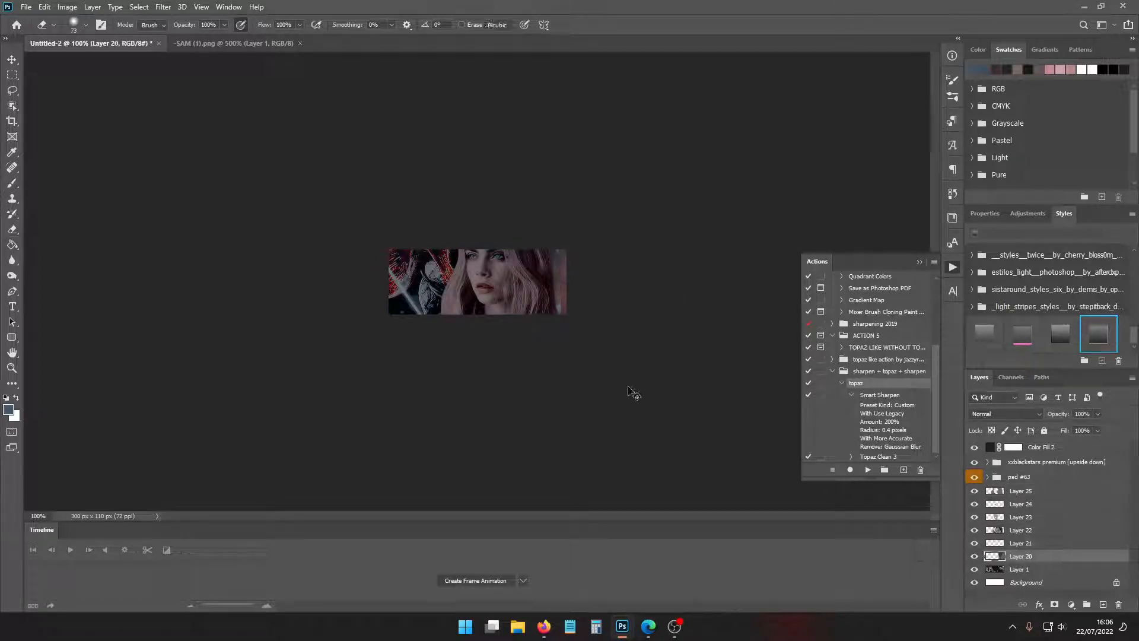
{"action": "key", "text": "ctrl+t"}
{"action": "left_click_drag", "start_coordinate": [573, 304], "coordinate": [501, 340]}
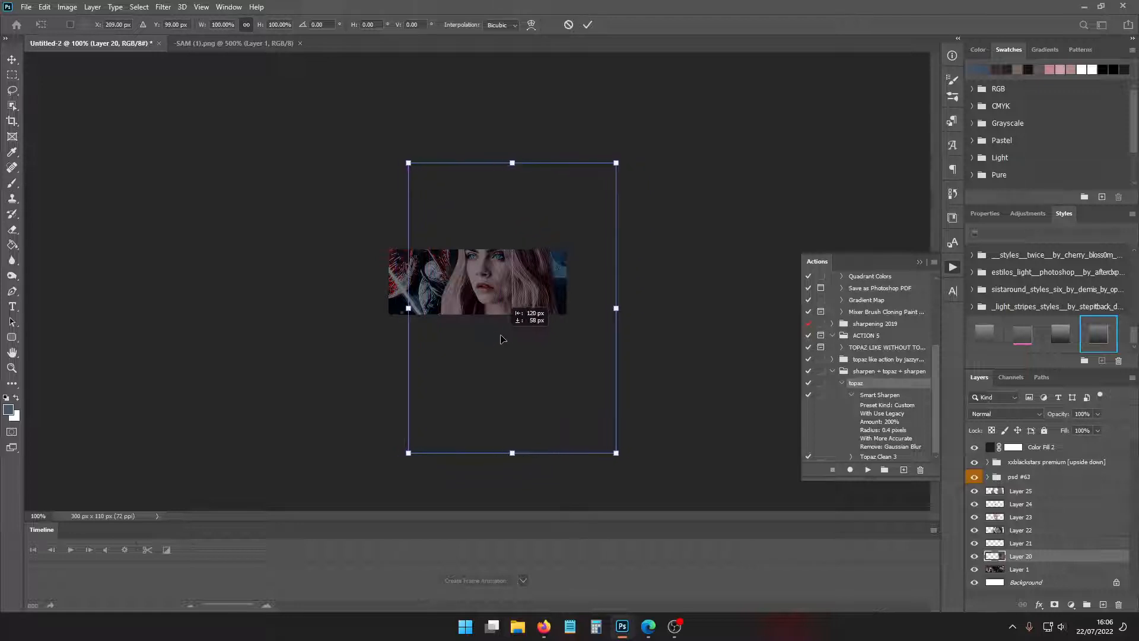
{"action": "key", "text": "Return"}
{"action": "key", "text": "e"}
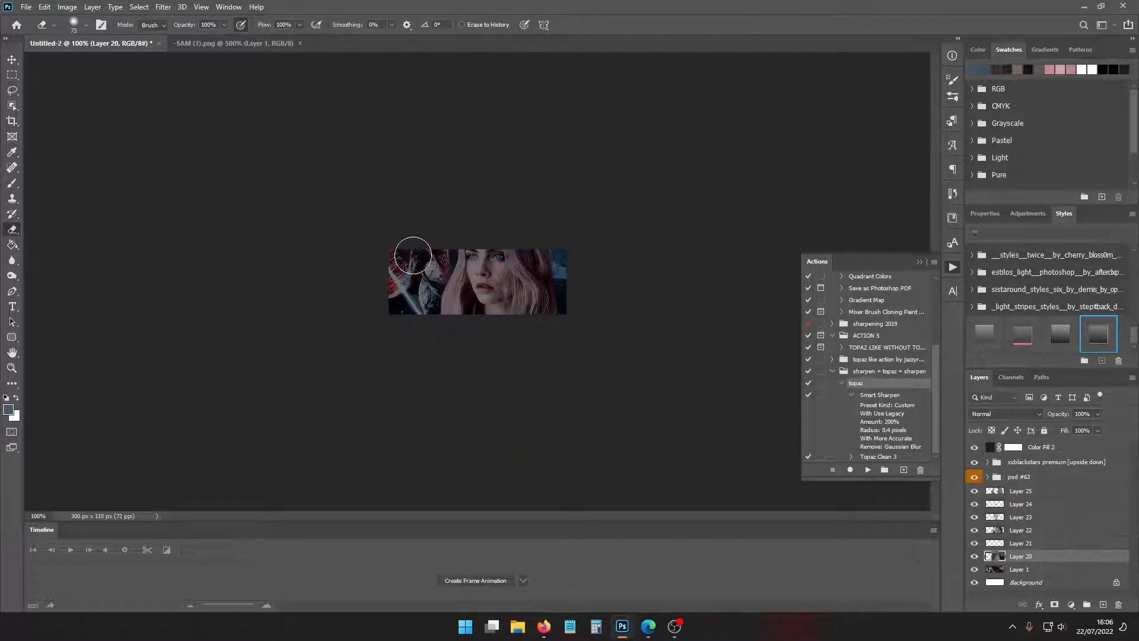
{"action": "left_click_drag", "start_coordinate": [413, 255], "coordinate": [443, 296]}
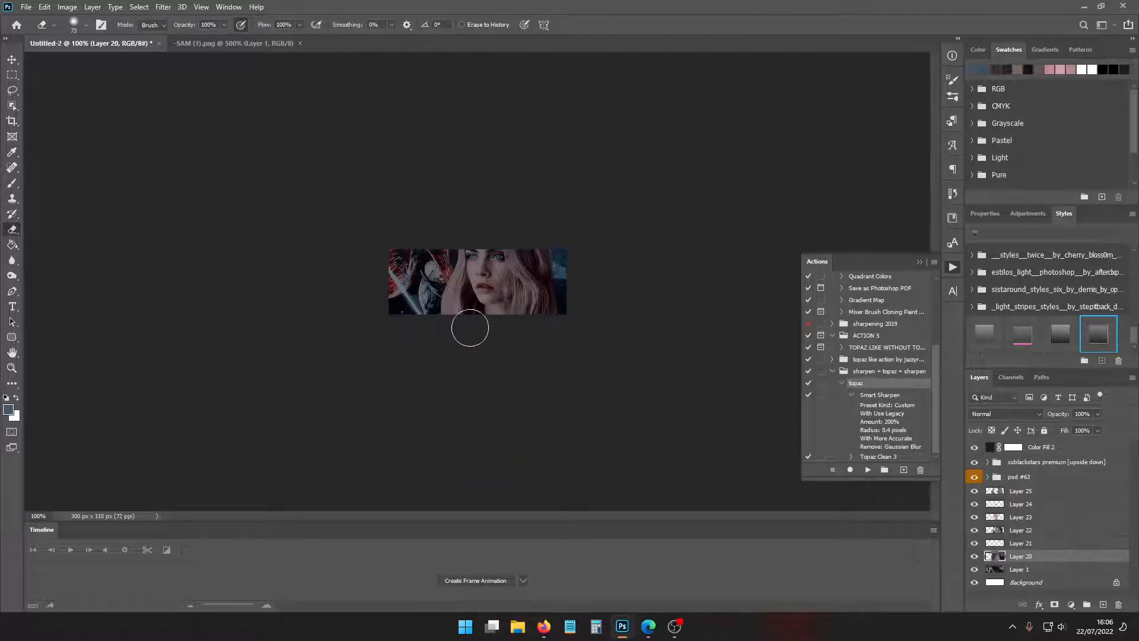
Save the woman's close-up banner as a PNG in the layout folder, overwriting L2.png with the default PNG options
{"action": "left_click", "coordinate": [27, 6]}
{"action": "left_click", "coordinate": [48, 147]}
{"action": "left_click", "coordinate": [313, 474]}
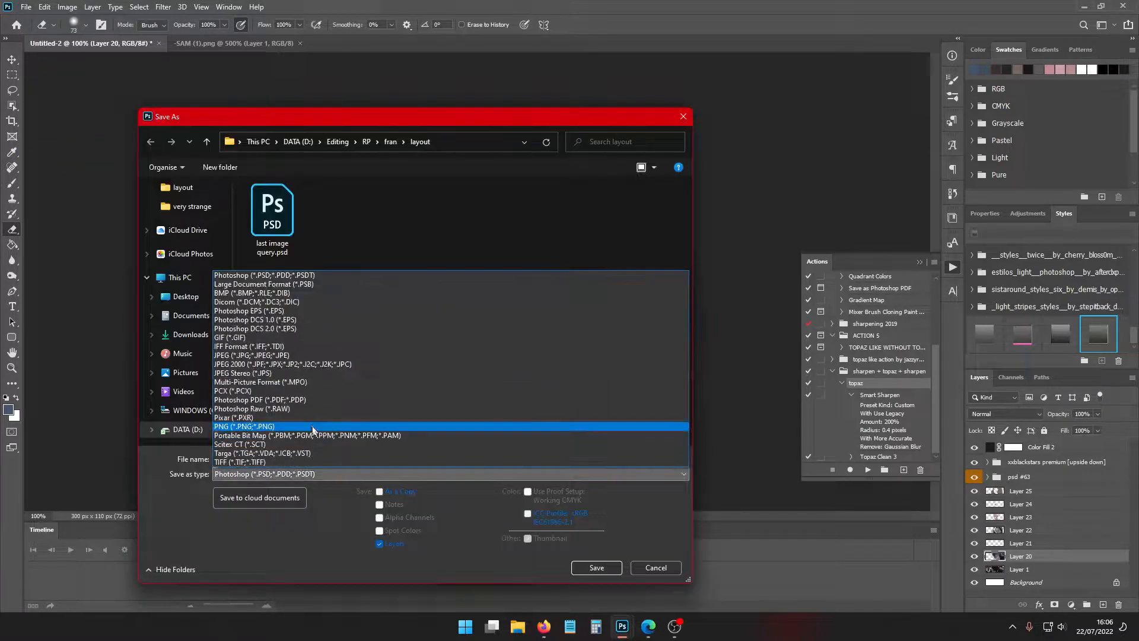
{"action": "left_click", "coordinate": [313, 426]}
{"action": "double_click", "coordinate": [608, 235]}
{"action": "left_click", "coordinate": [598, 311]}
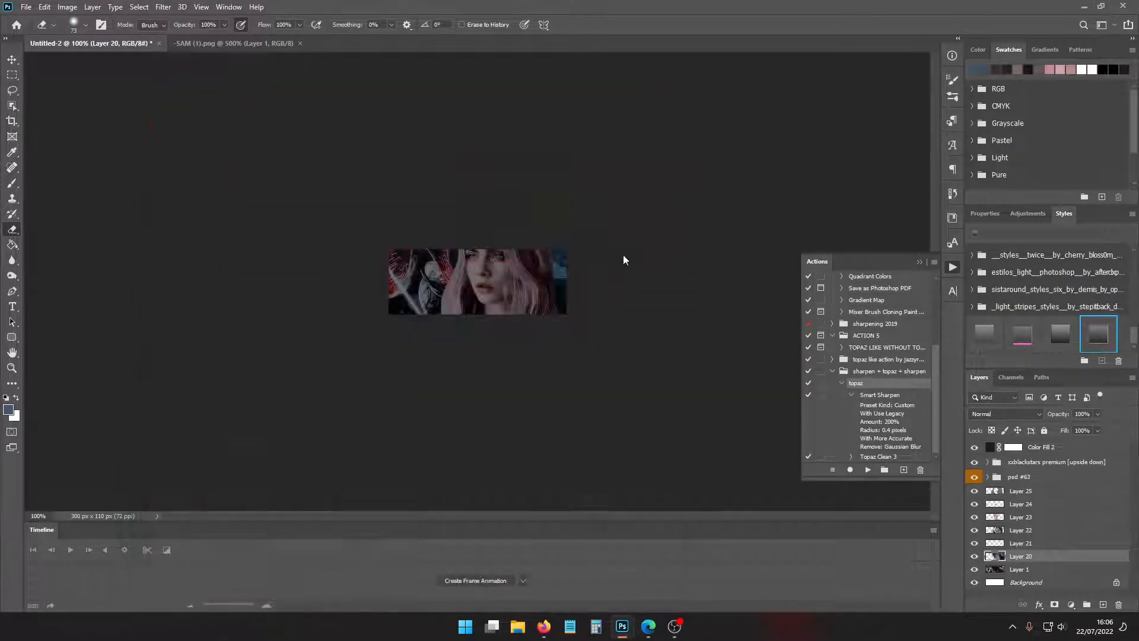
{"action": "left_click", "coordinate": [648, 185]}
Step back through the document history past the close-up banner's colouring edits towards the preceding banner version
{"action": "key", "text": "ctrl+z"}
{"action": "key", "text": "ctrl+z"}
{"action": "key", "text": "ctrl+z"}
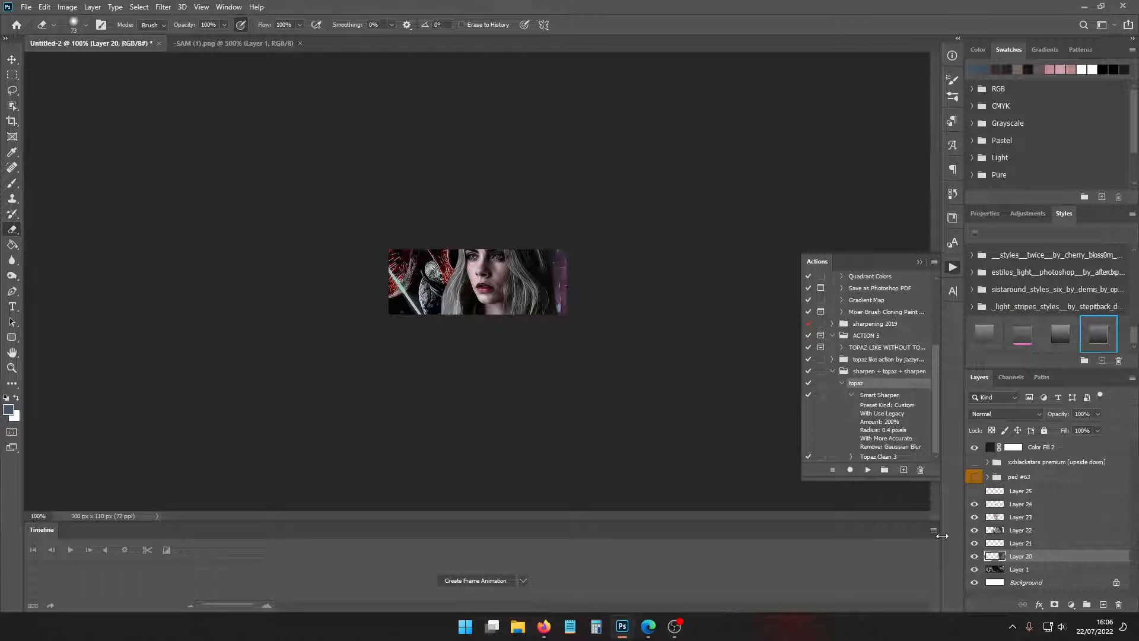
{"action": "key", "text": "ctrl+shift+z"}
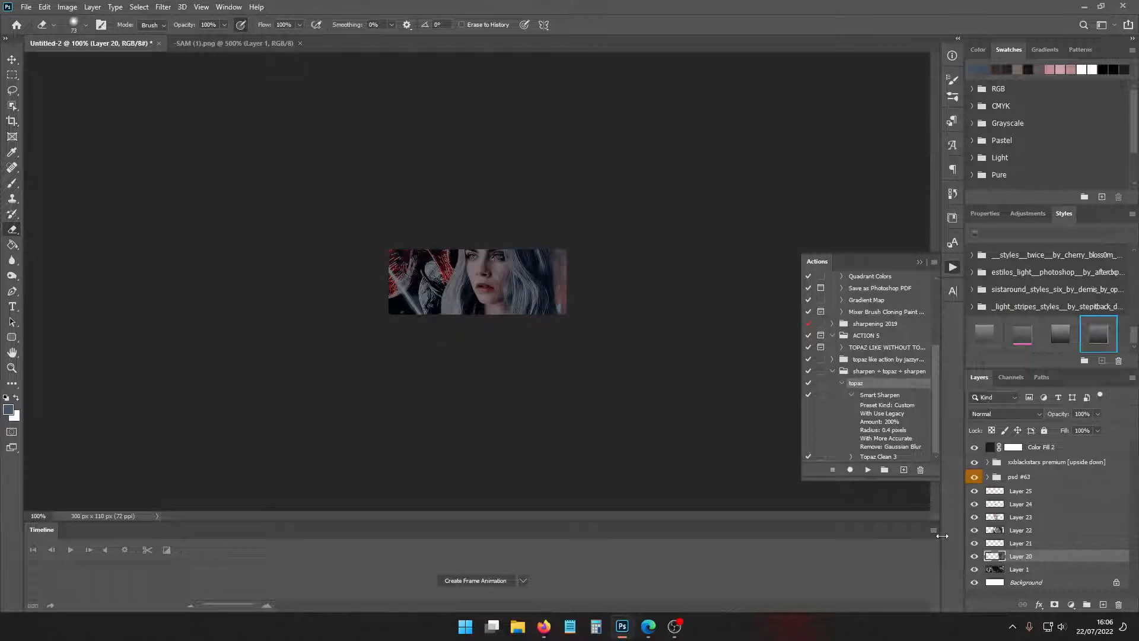
{"action": "key", "text": "ctrl+z"}
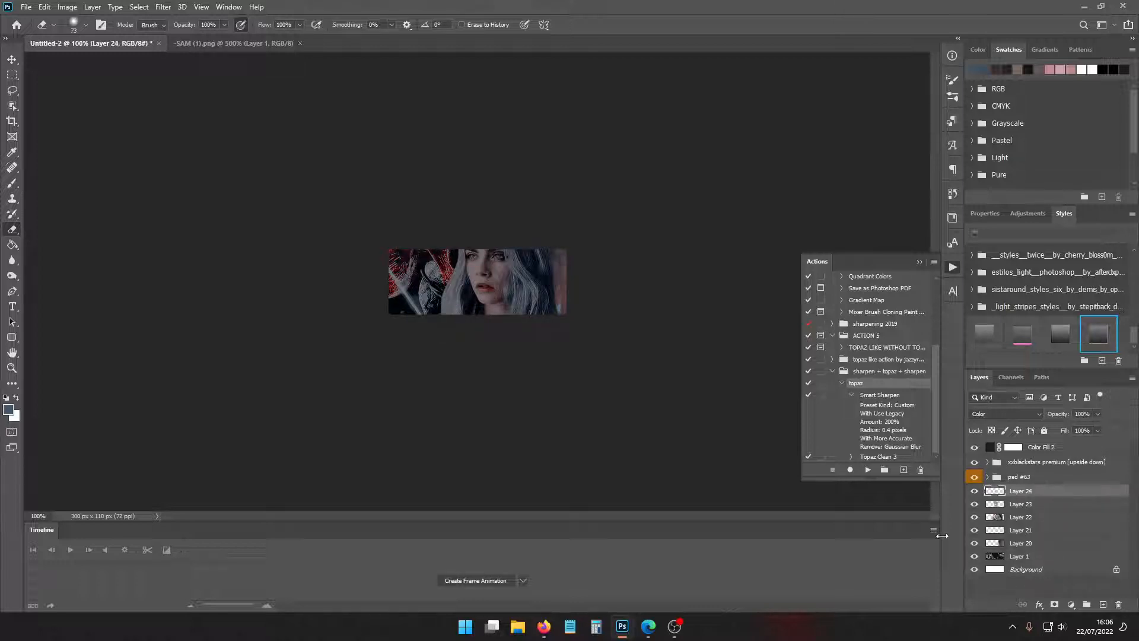
Undo the recent layer additions and portrait edits until Layer 22 holds the earlier hand-on-chin portrait
{"action": "key", "text": "ctrl+z"}
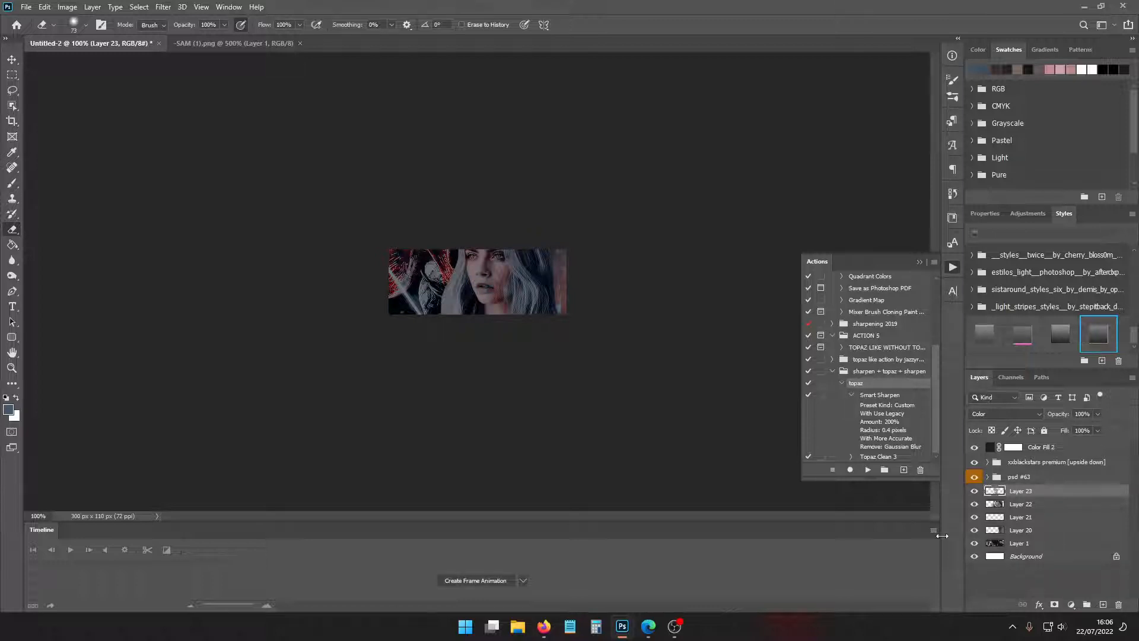
{"action": "key", "text": "ctrl+z"}
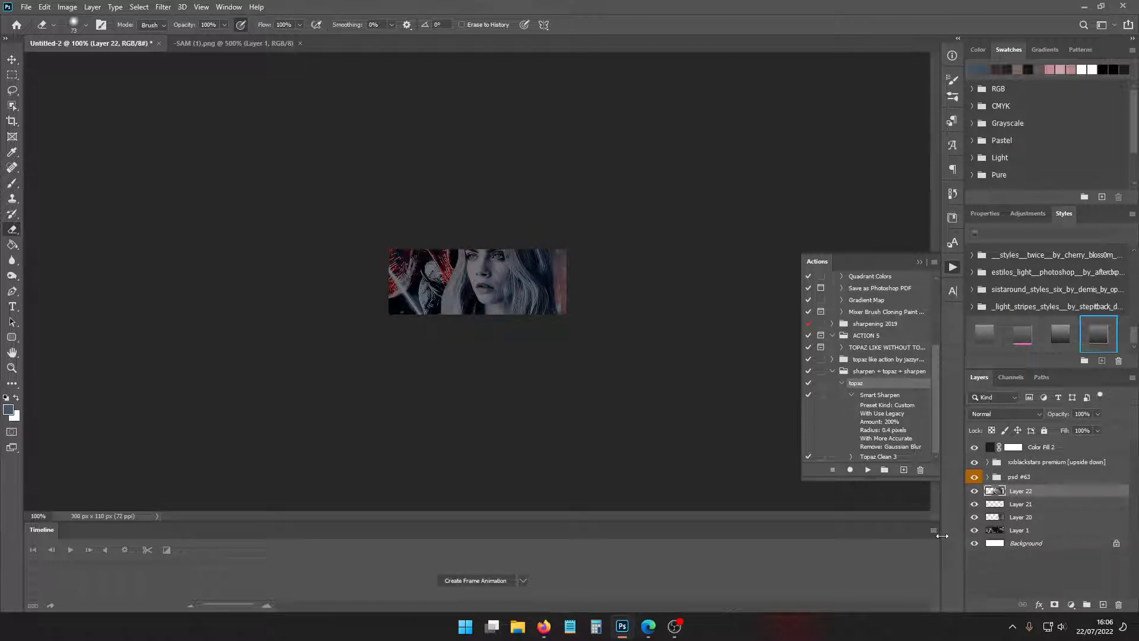
{"action": "key", "text": "ctrl+z"}
{"action": "key", "text": "ctrl+z"}
{"action": "key", "text": "ctrl+z"}
{"action": "key", "text": "ctrl+z"}
{"action": "key", "text": "ctrl+z"}
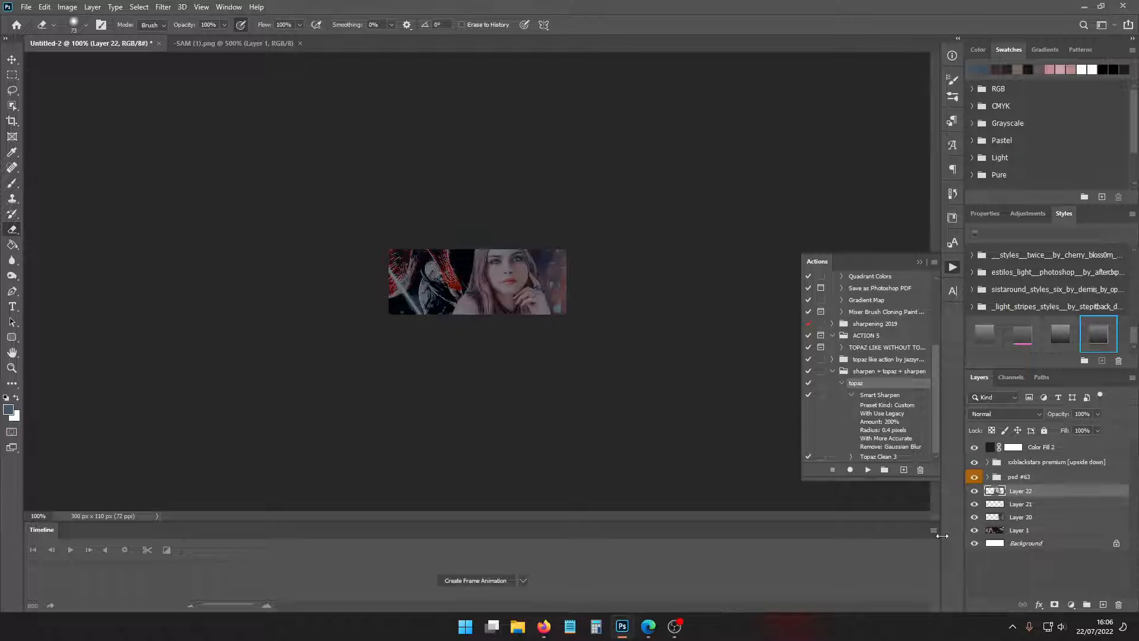
Move Layer 20 to the left in the banner and erase its part overlapping the background beside the portrait
{"action": "left_click", "coordinate": [1022, 517]}
{"action": "key", "text": "ctrl+t"}
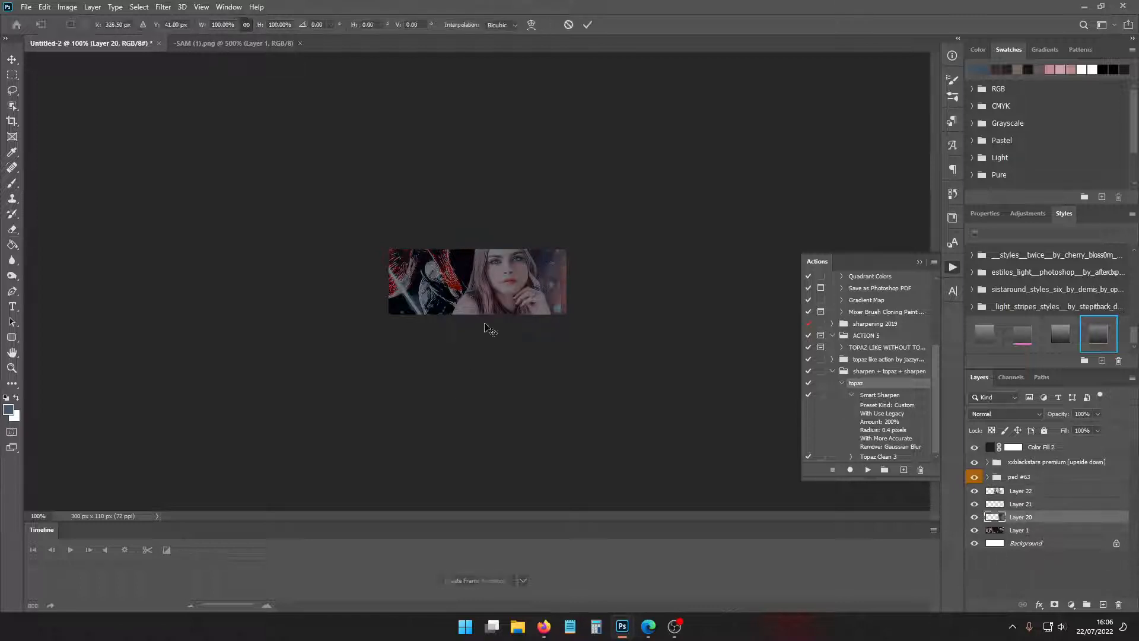
{"action": "mouse_move", "coordinate": [488, 325]}
{"action": "left_mouse_down"}
{"action": "mouse_move", "coordinate": [449, 379]}
{"action": "mouse_move", "coordinate": [454, 317]}
{"action": "left_mouse_up"}
{"action": "key", "text": "Return"}
{"action": "key", "text": "e"}
{"action": "mouse_move", "coordinate": [436, 275]}
{"action": "left_mouse_down"}
{"action": "mouse_move", "coordinate": [546, 398]}
{"action": "mouse_move", "coordinate": [429, 283]}
{"action": "mouse_move", "coordinate": [454, 305]}
{"action": "mouse_move", "coordinate": [454, 293]}
{"action": "mouse_move", "coordinate": [465, 338]}
{"action": "left_mouse_up"}
Try to reposition the Layer 1 background image behind the portrait with Free Transform
{"action": "left_click", "coordinate": [1019, 530]}
{"action": "key", "text": "ctrl+t"}
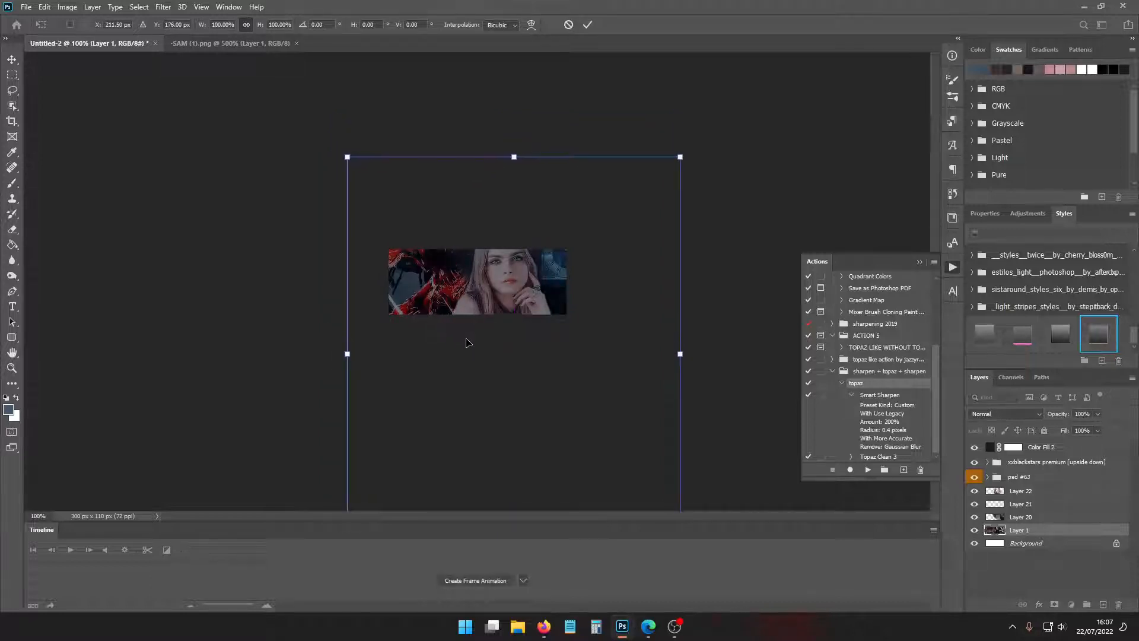
{"action": "key", "text": "Return"}
{"action": "key", "text": "e"}
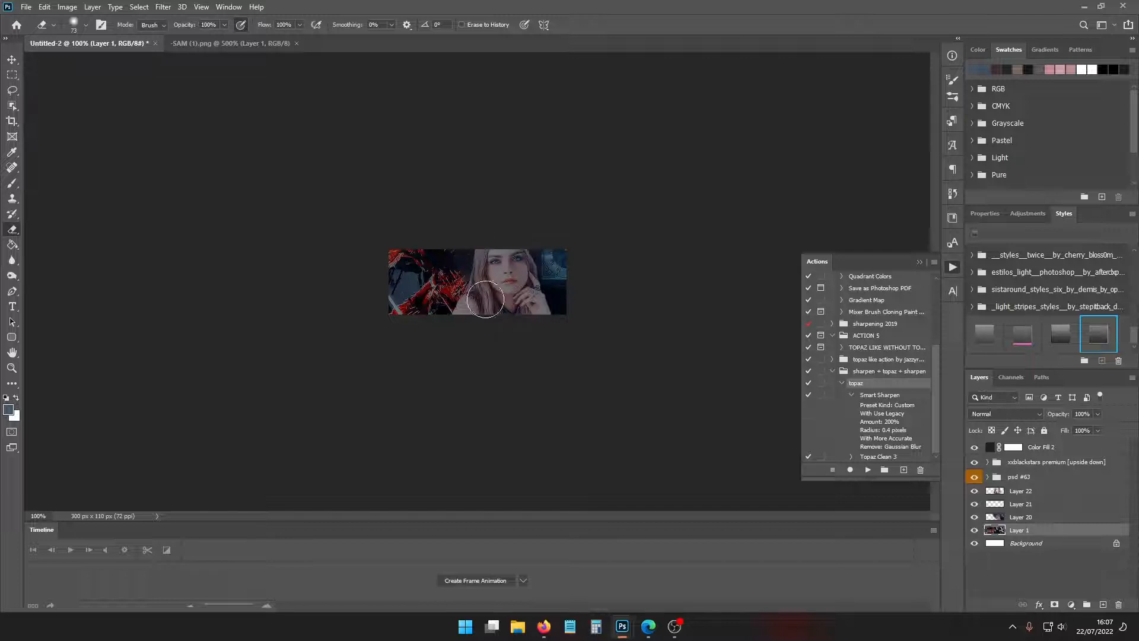
{"action": "key", "text": "ctrl+t"}
{"action": "left_click_drag", "start_coordinate": [432, 300], "coordinate": [440, 303]}
{"action": "key", "text": "Return"}
{"action": "key", "text": "ctrl+t"}
{"action": "key", "text": "Return"}
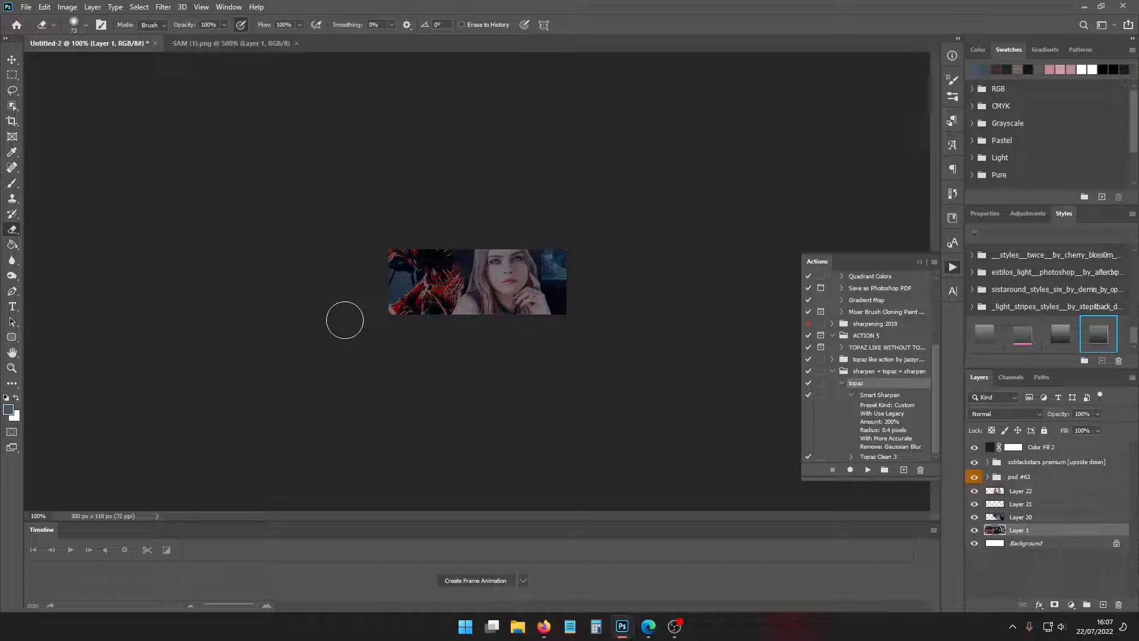
Undo the repositioning of the Layer 1 background image
{"action": "left_click", "coordinate": [1016, 493]}
{"action": "left_click", "coordinate": [867, 469]}
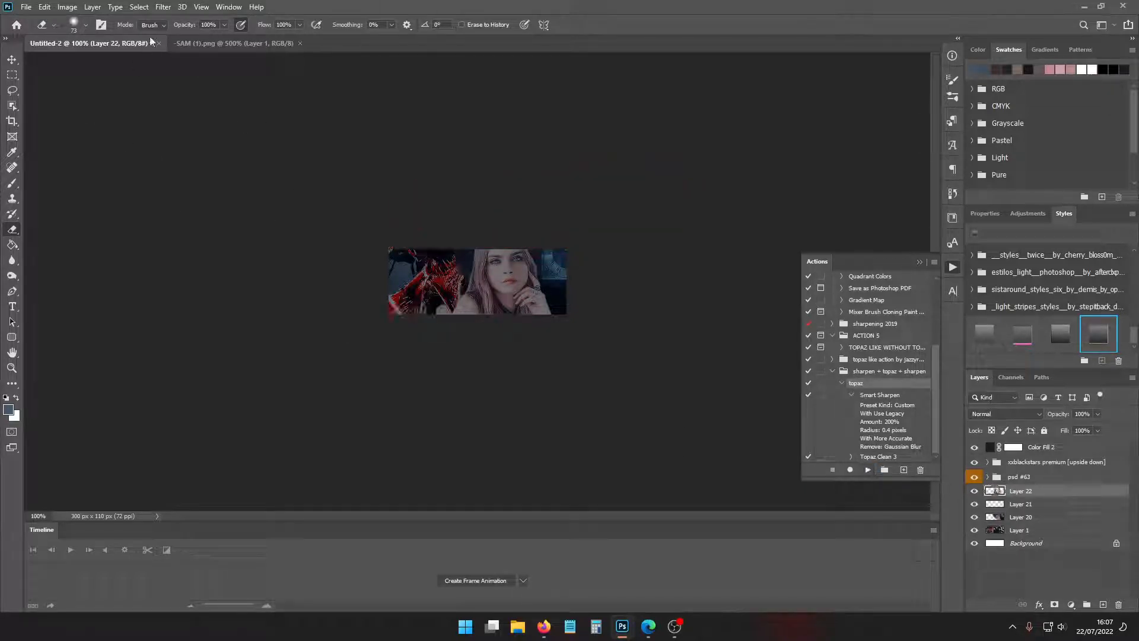
{"action": "left_click", "coordinate": [45, 7]}
{"action": "left_click", "coordinate": [74, 19]}
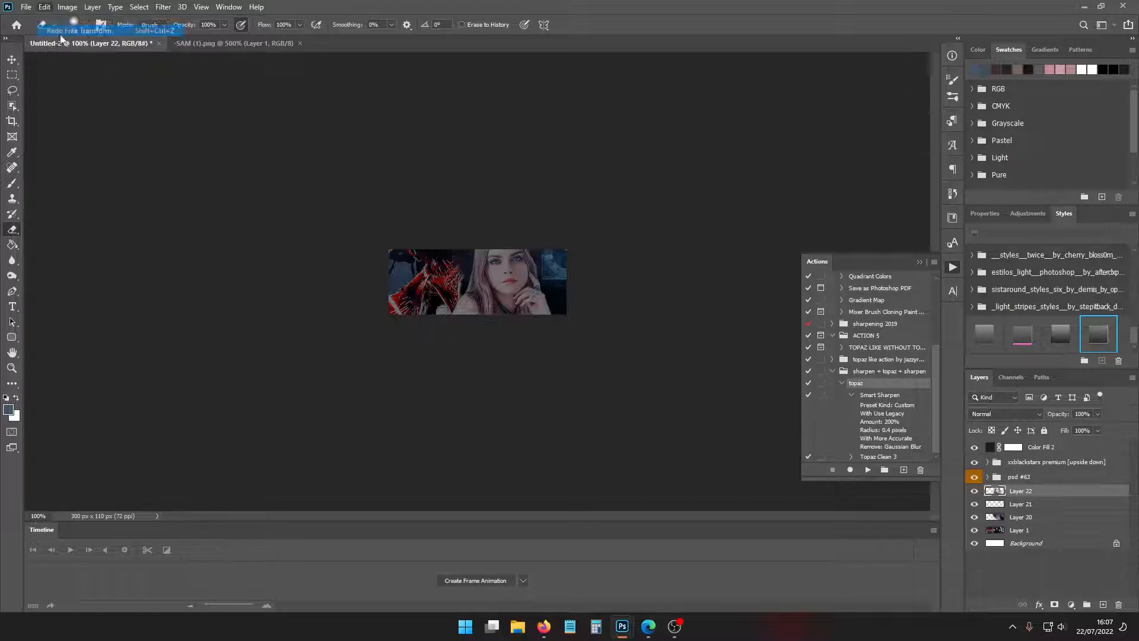
{"action": "left_click", "coordinate": [1021, 518]}
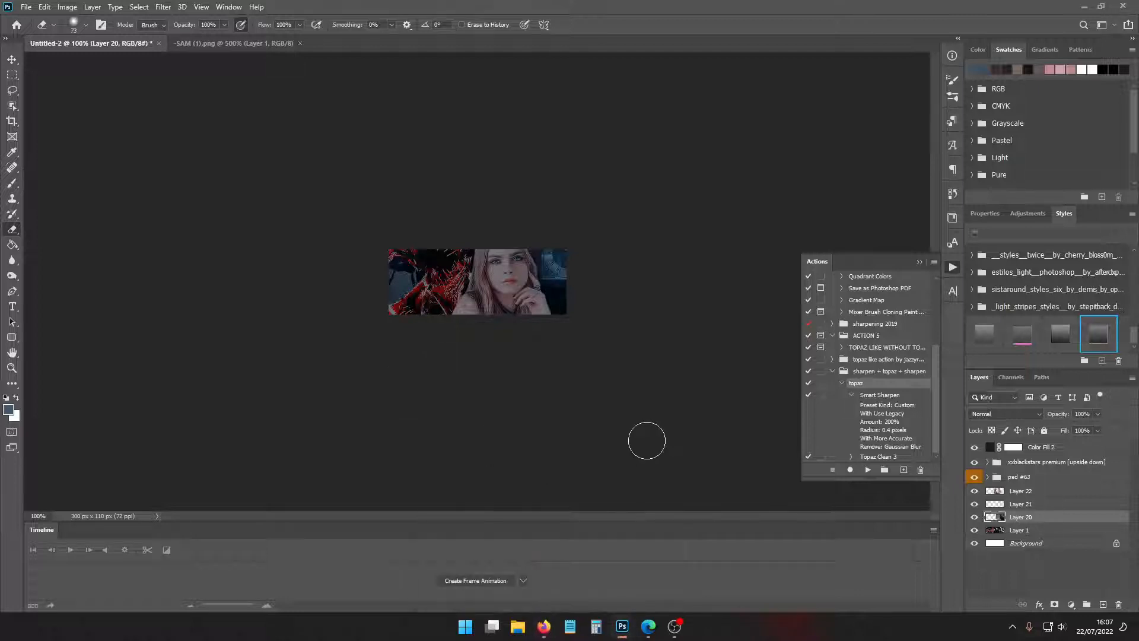
{"action": "key", "text": "ctrl+z"}
{"action": "key", "text": "ctrl+z"}
{"action": "key", "text": "ctrl+z"}
{"action": "key", "text": "ctrl+z"}
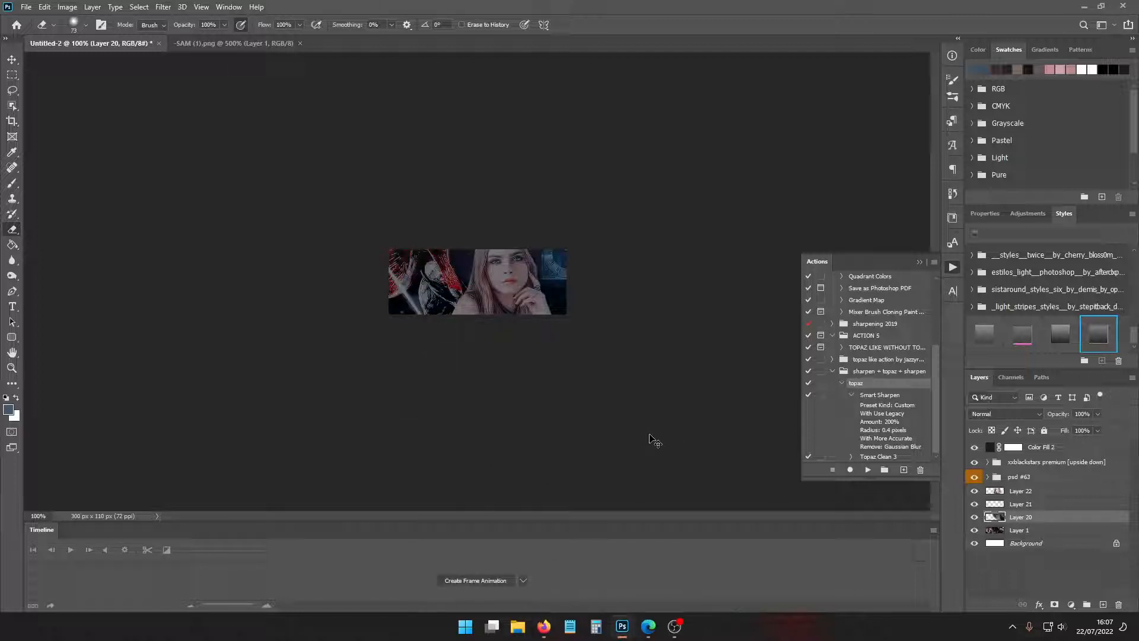
Shift Layer 20 slightly further left and erase its edge over the background artwork
{"action": "key", "text": "ctrl+t"}
{"action": "left_click_drag", "start_coordinate": [564, 302], "coordinate": [552, 307]}
{"action": "key", "text": "Return"}
{"action": "key", "text": "e"}
{"action": "left_click_drag", "start_coordinate": [415, 235], "coordinate": [471, 315]}
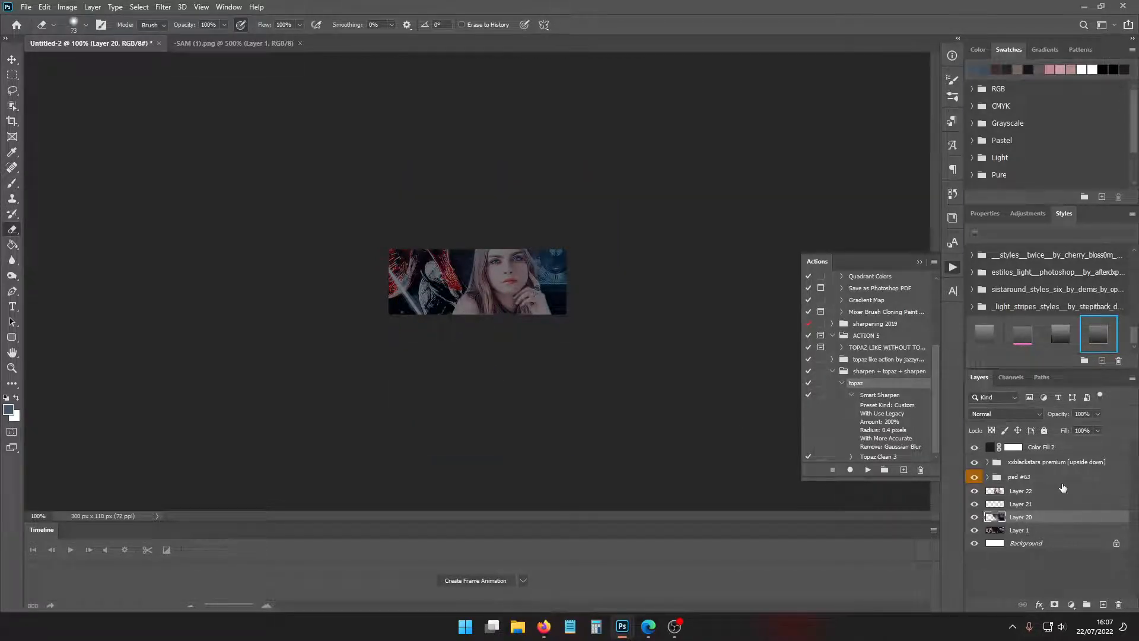
Move the Layer 22 portrait slightly left toward the middle of the banner with Free Transform
{"action": "left_click", "coordinate": [1040, 564]}
{"action": "left_click", "coordinate": [1035, 493]}
{"action": "key", "text": "ctrl+t"}
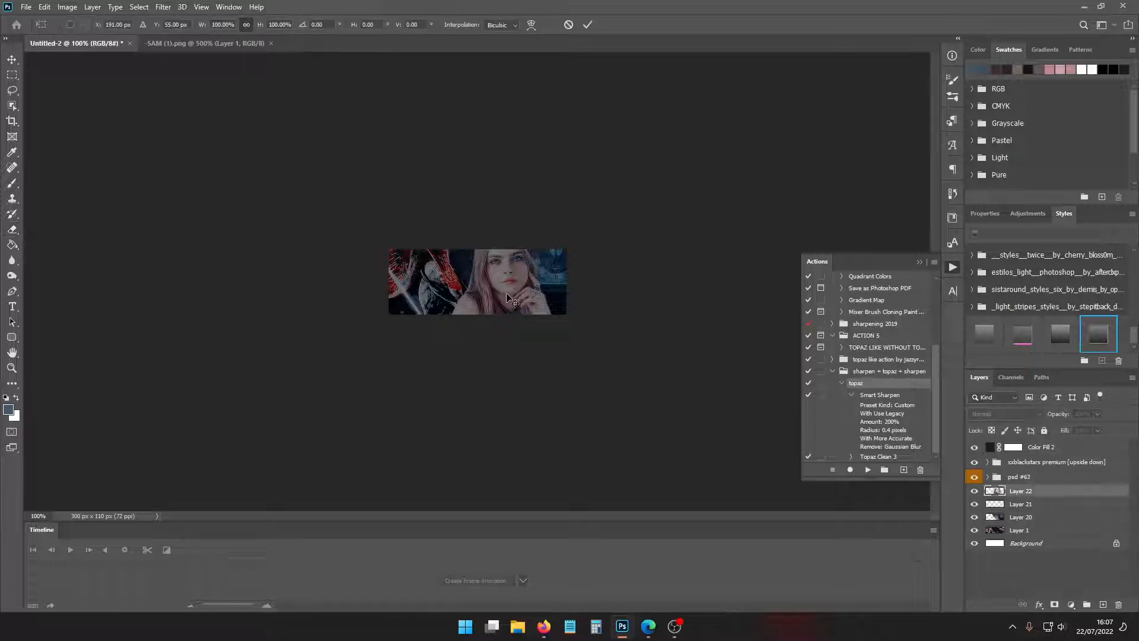
{"action": "left_click_drag", "start_coordinate": [505, 293], "coordinate": [497, 290]}
{"action": "key", "text": "Return"}
{"action": "key", "text": "ctrl+t"}
{"action": "key", "text": "Return"}
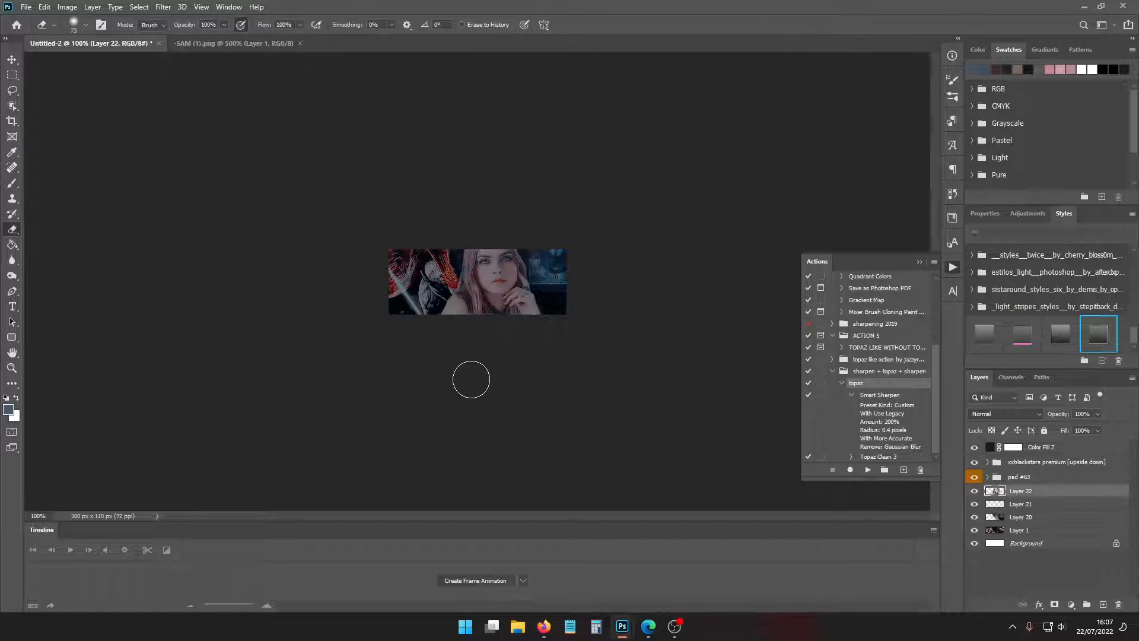
Save the banner as a PNG over an existing file in the layout folder, with medium file size
{"action": "left_click", "coordinate": [26, 6]}
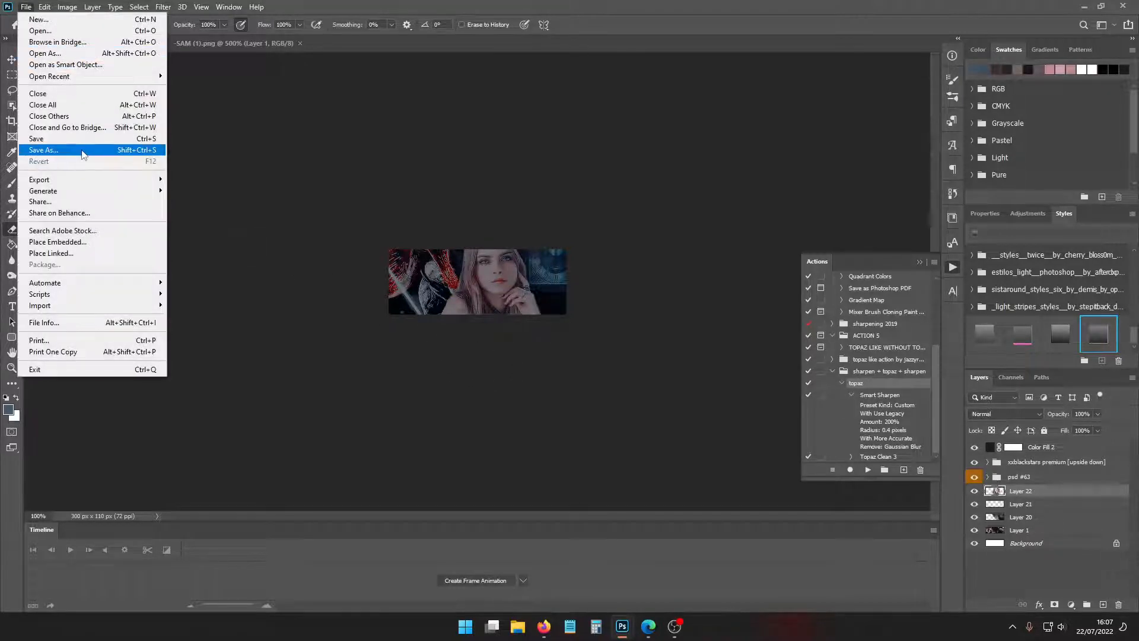
{"action": "left_click", "coordinate": [59, 148]}
{"action": "left_click", "coordinate": [341, 474]}
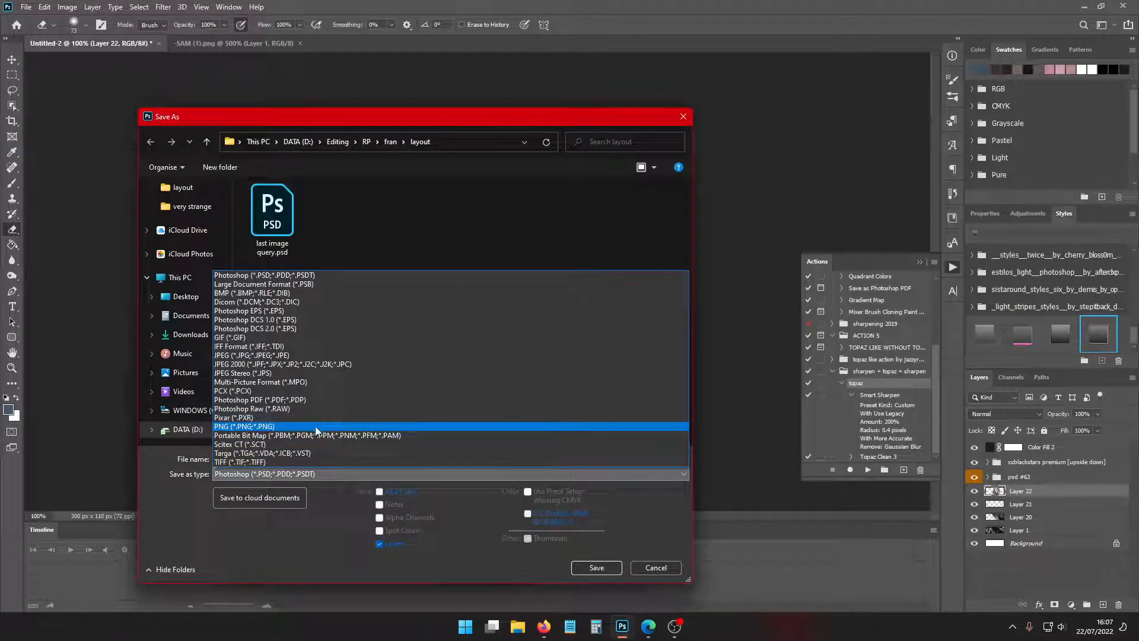
{"action": "left_click", "coordinate": [314, 426]}
{"action": "double_click", "coordinate": [525, 225]}
{"action": "left_click", "coordinate": [599, 311]}
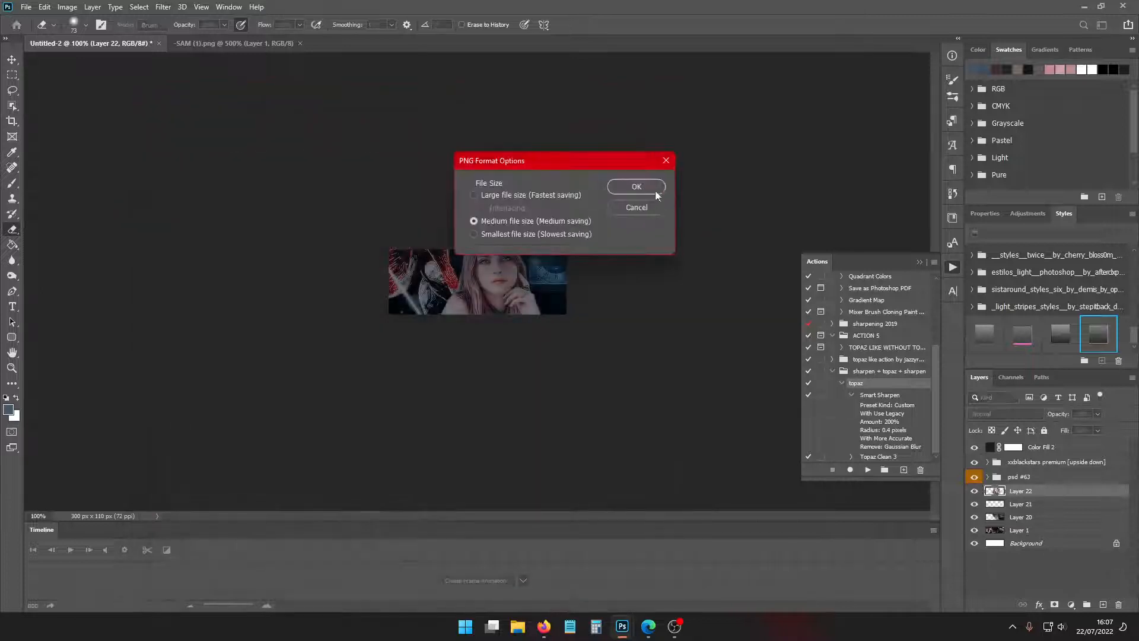
{"action": "left_click", "coordinate": [653, 189]}
Switch to Firefox's Edit Profile page and replace the image link above the Navigation section in the Interests code with the copied link
{"action": "left_click", "coordinate": [544, 626]}
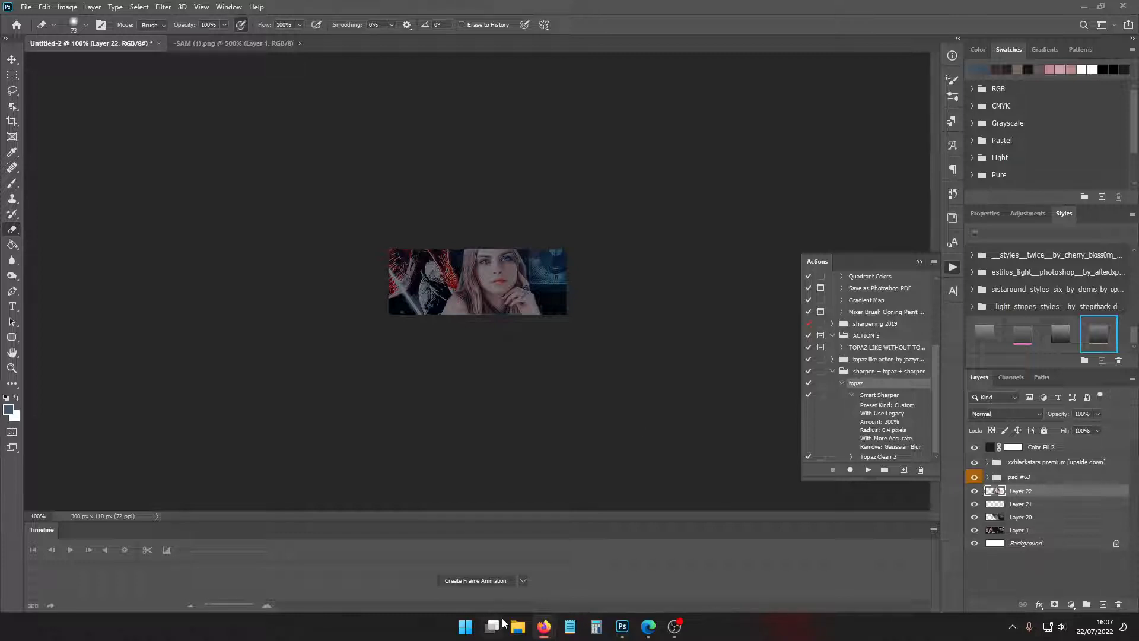
{"action": "left_click", "coordinate": [481, 569]}
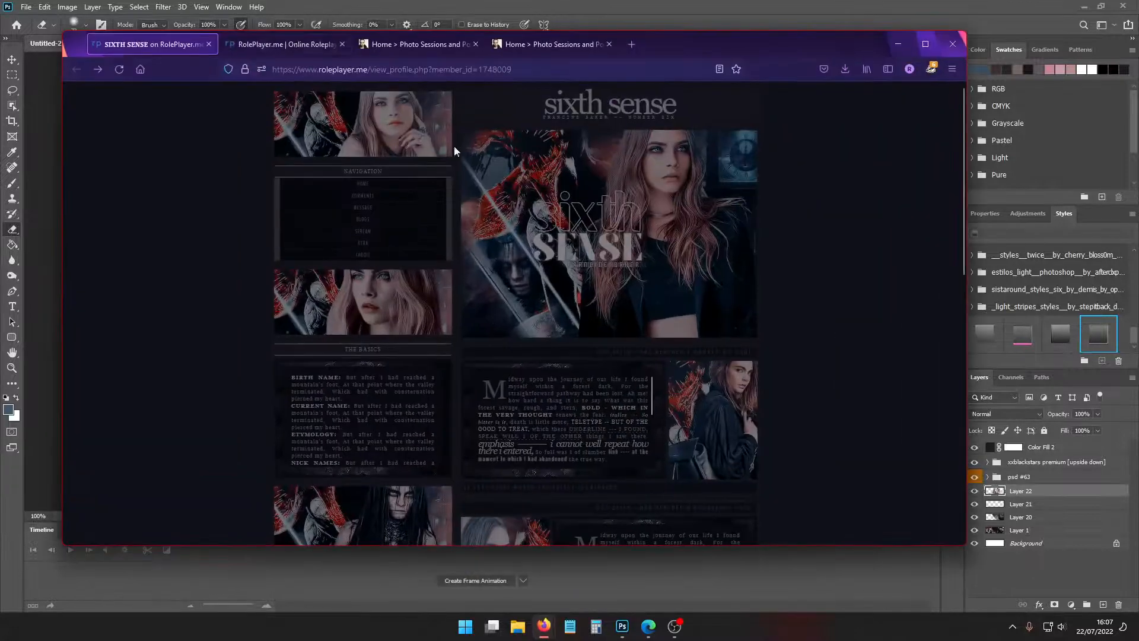
{"action": "left_click", "coordinate": [285, 44]}
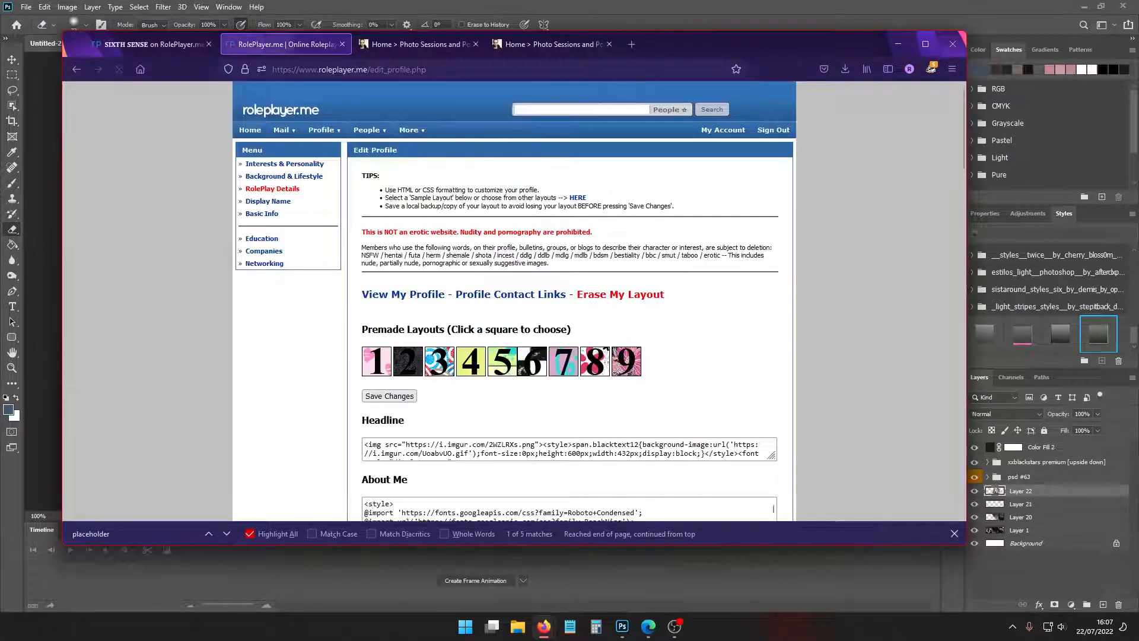
{"action": "scroll", "coordinate": [870, 303], "scroll_direction": "down", "scroll_amount": 10}
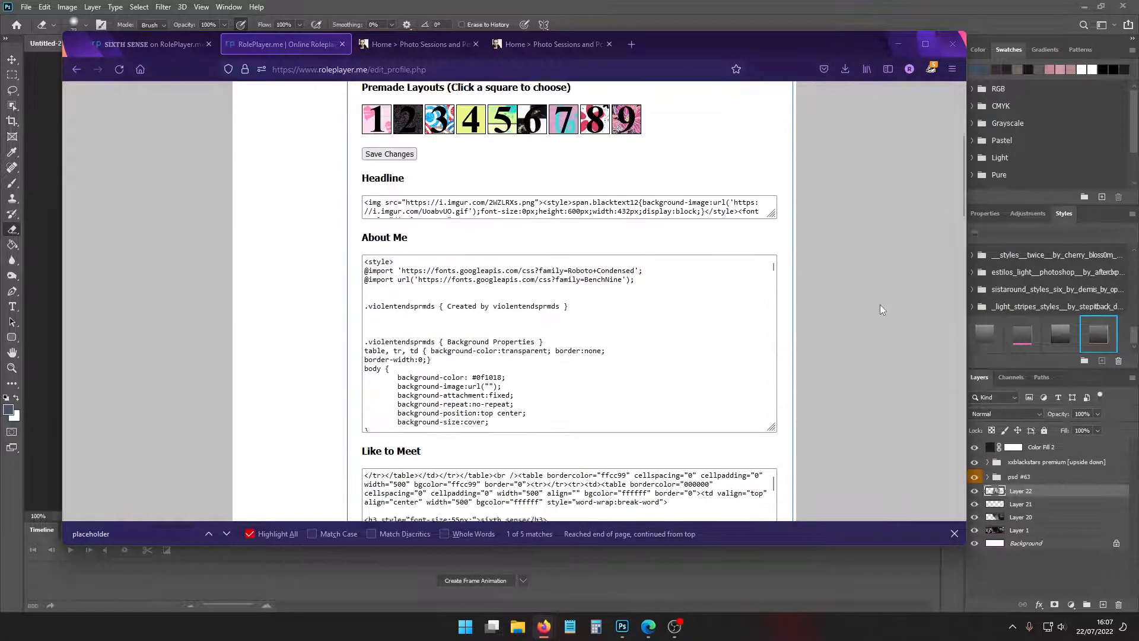
{"action": "scroll", "coordinate": [599, 347], "scroll_direction": "down", "scroll_amount": 5}
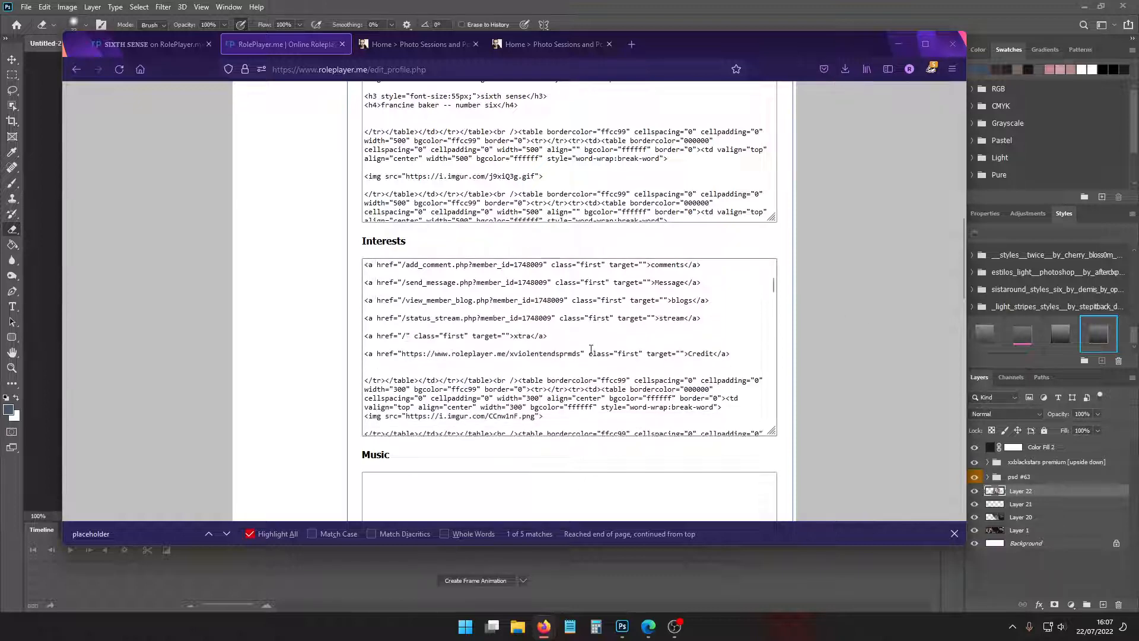
{"action": "scroll", "coordinate": [588, 338], "scroll_direction": "up", "scroll_amount": 5}
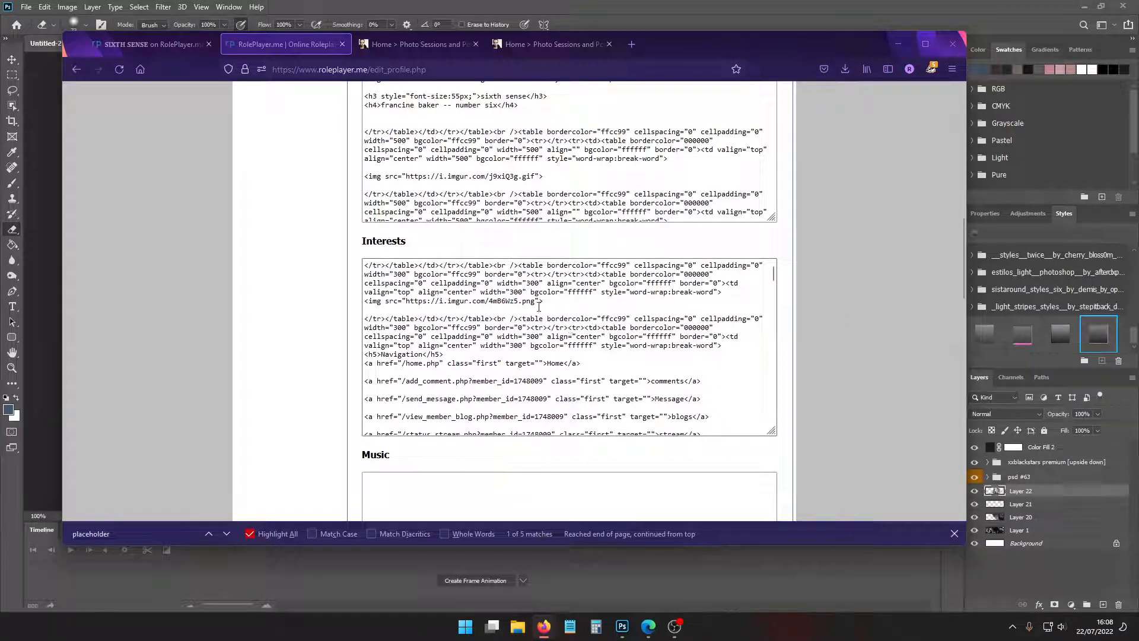
{"action": "left_click_drag", "start_coordinate": [535, 304], "coordinate": [406, 320]}
{"action": "key", "text": "ctrl+v"}
{"action": "scroll", "coordinate": [560, 327], "scroll_direction": "down", "scroll_amount": 8}
{"action": "key", "text": "alt+Tab"}
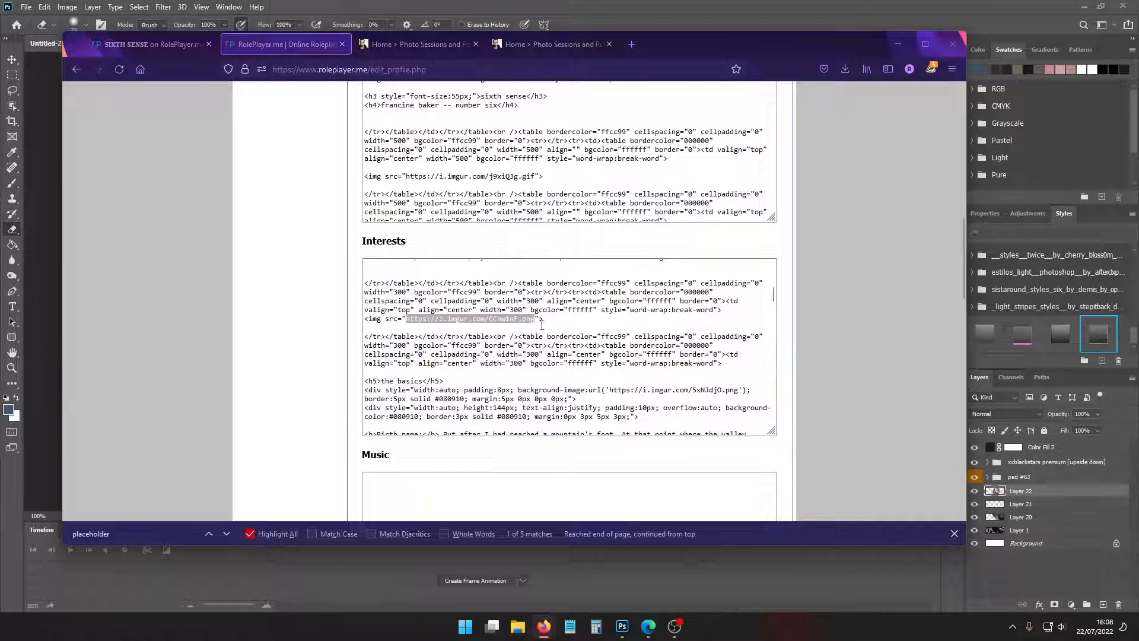
{"action": "left_click_drag", "start_coordinate": [538, 318], "coordinate": [407, 321]}
{"action": "key", "text": "ctrl+v"}
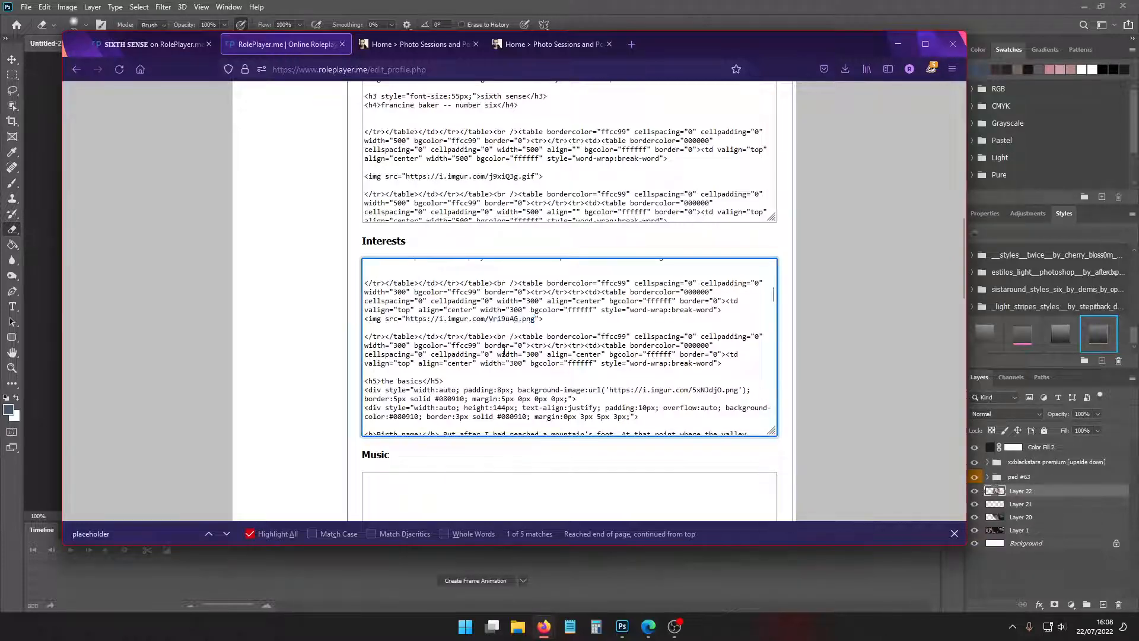
Replace the image link above the "personality & traits" section in Interests with the copied image link, and save the profile changes
{"action": "scroll", "coordinate": [504, 352], "scroll_direction": "down", "scroll_amount": 10}
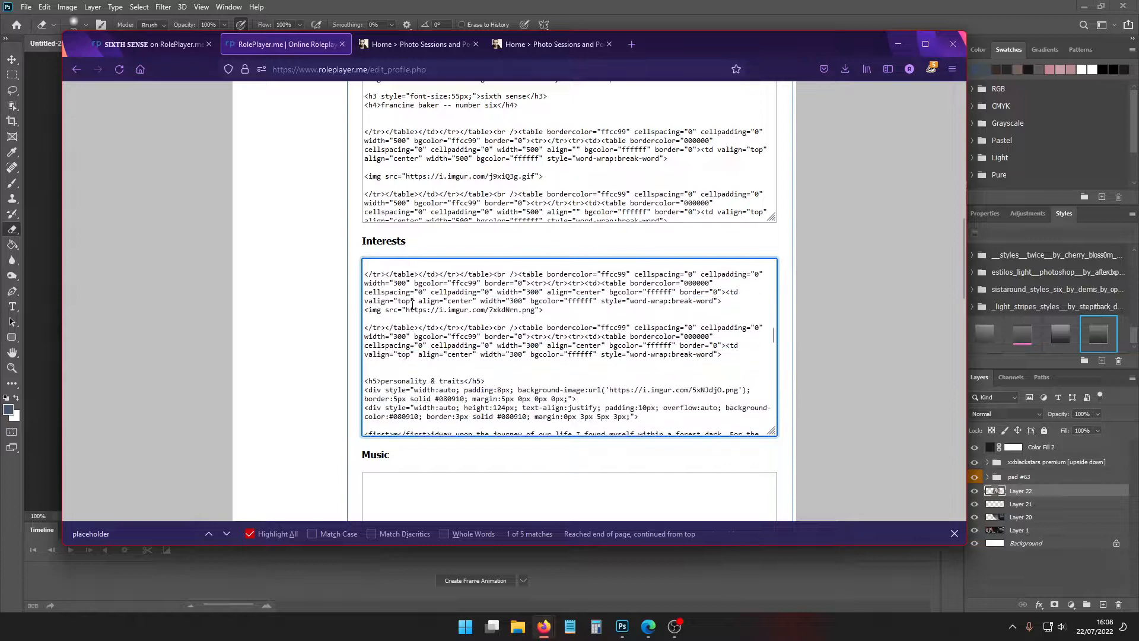
{"action": "key", "text": "alt+Tab"}
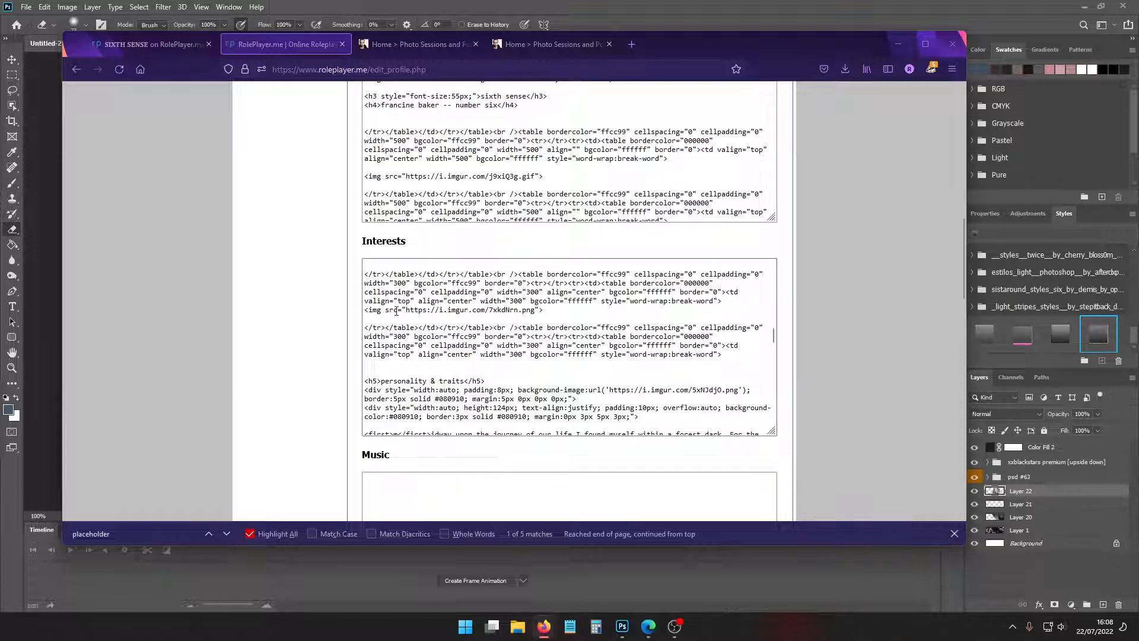
{"action": "left_click_drag", "start_coordinate": [406, 310], "coordinate": [533, 311]}
{"action": "key", "text": "ctrl+v"}
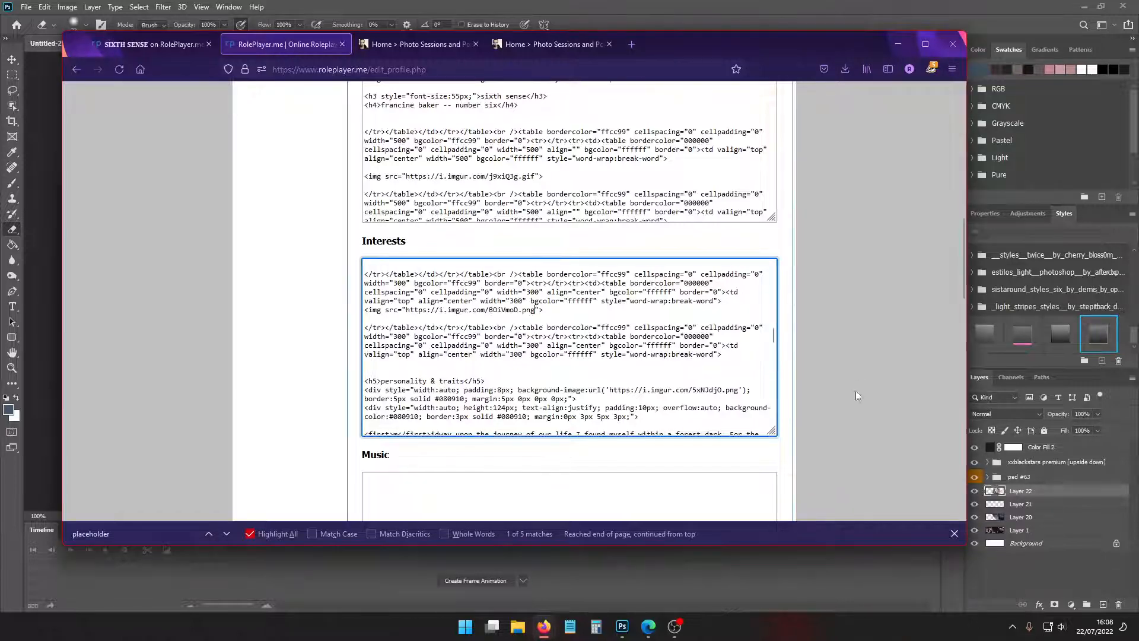
{"action": "scroll", "coordinate": [843, 403], "scroll_direction": "down", "scroll_amount": 15}
{"action": "left_click", "coordinate": [570, 423]}
Review the sixth sense profile page's banners and remaining image placeholders from top to bottom, and return to the profile editing page
{"action": "key", "text": "ctrl+Tab"}
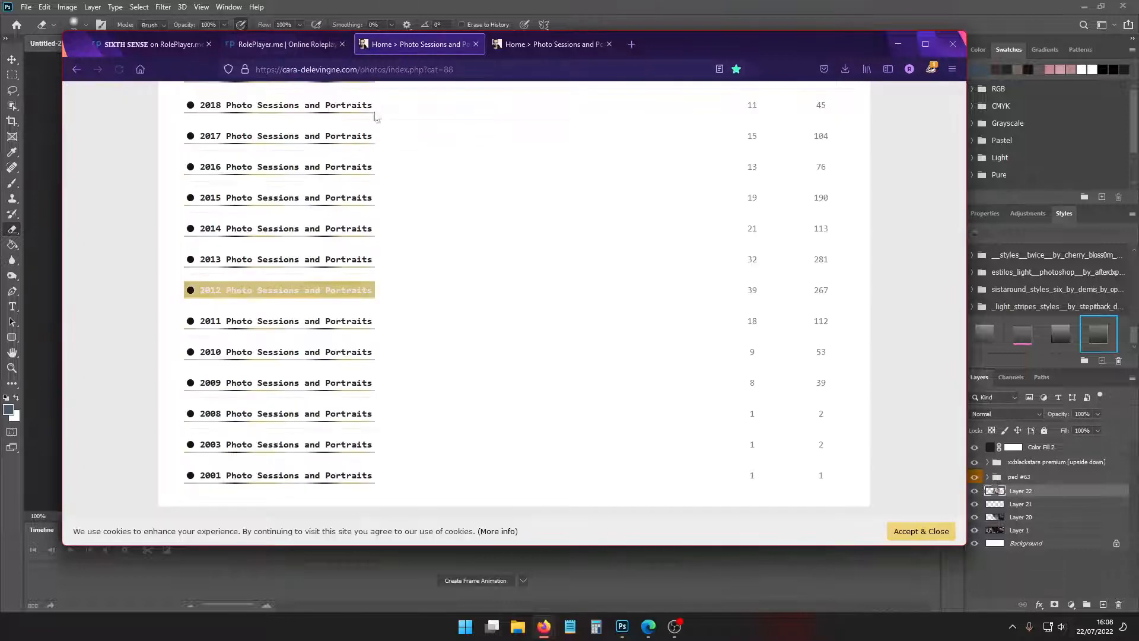
{"action": "left_click", "coordinate": [156, 42]}
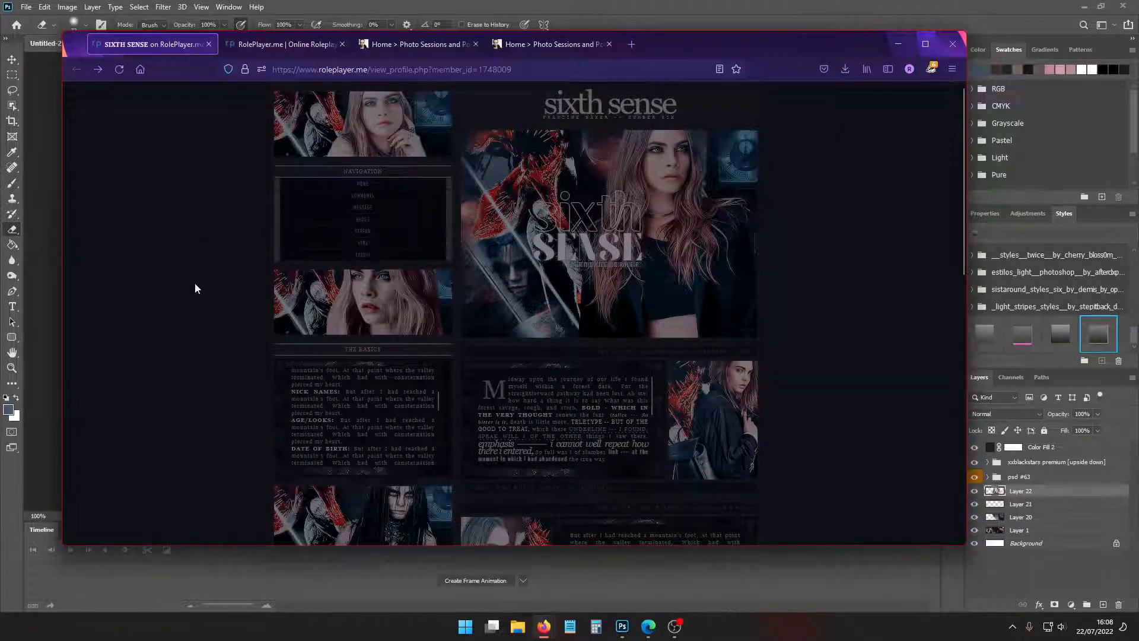
{"action": "scroll", "coordinate": [194, 289], "scroll_direction": "down", "scroll_amount": 1}
{"action": "scroll", "coordinate": [194, 283], "scroll_direction": "down", "scroll_amount": 5}
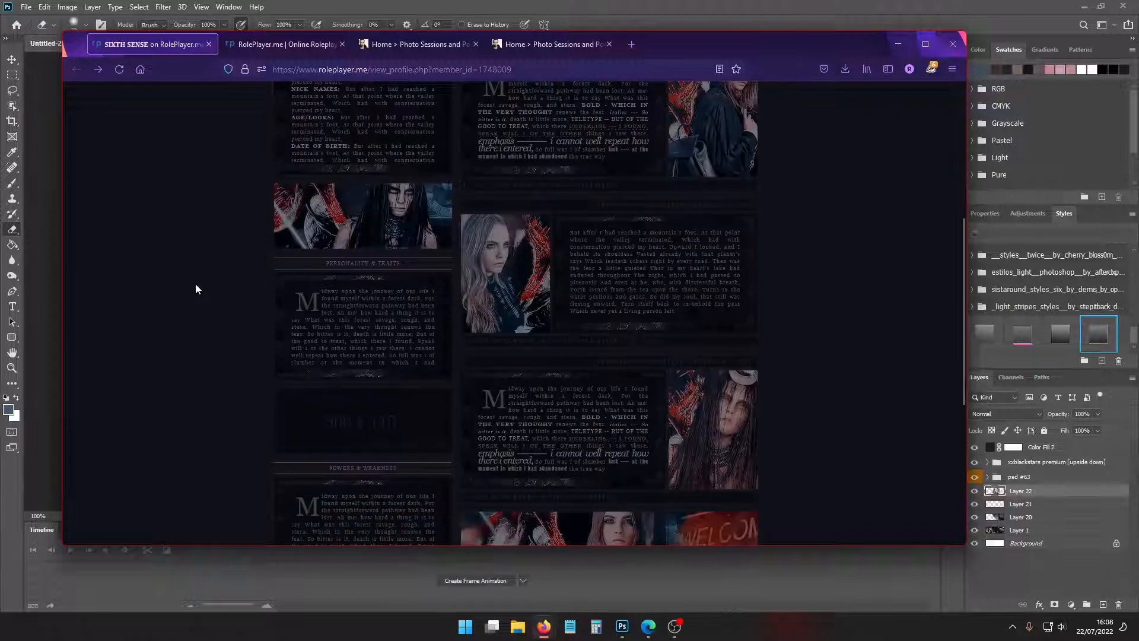
{"action": "scroll", "coordinate": [194, 284], "scroll_direction": "up", "scroll_amount": 7}
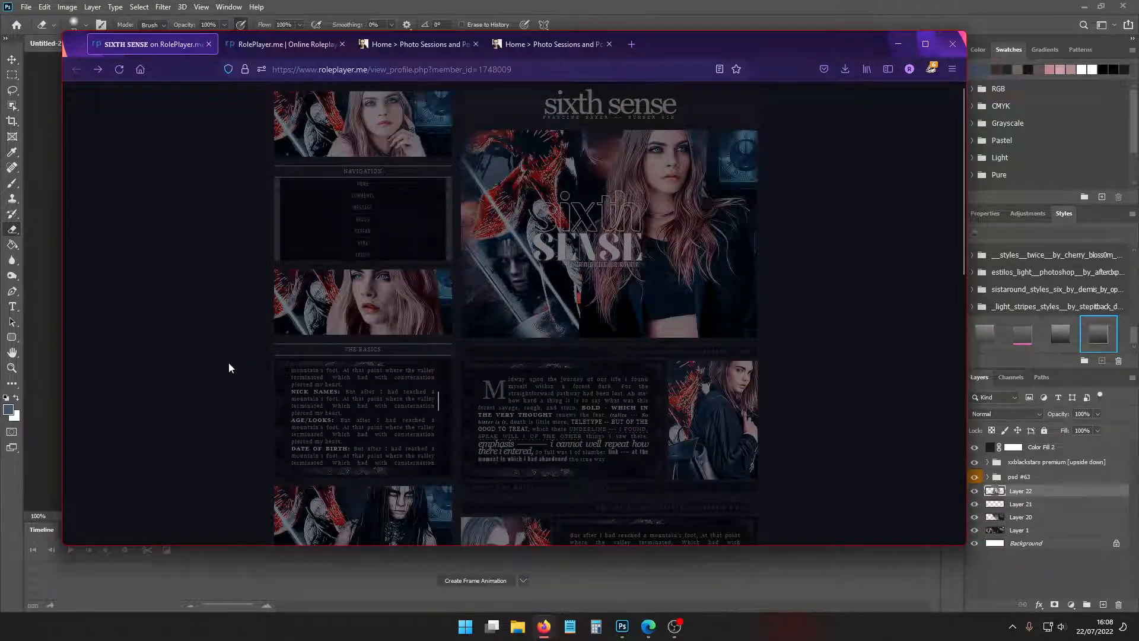
{"action": "scroll", "coordinate": [231, 366], "scroll_direction": "down", "scroll_amount": 3}
{"action": "scroll", "coordinate": [233, 366], "scroll_direction": "up", "scroll_amount": 3}
{"action": "scroll", "coordinate": [232, 366], "scroll_direction": "down", "scroll_amount": 9}
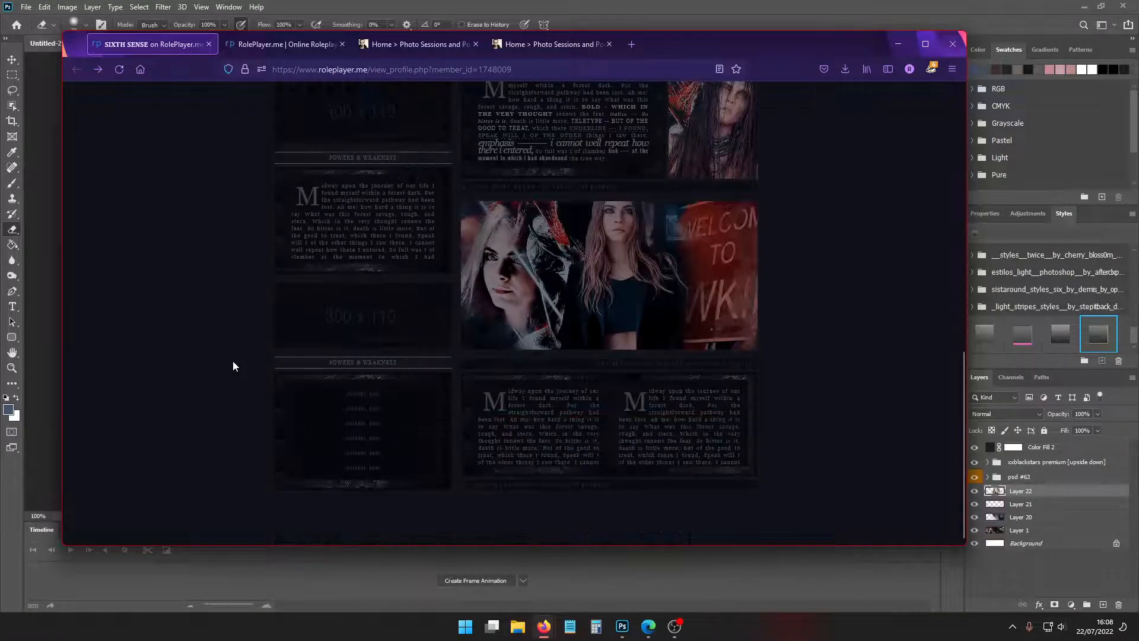
{"action": "scroll", "coordinate": [233, 366], "scroll_direction": "up", "scroll_amount": 3}
{"action": "scroll", "coordinate": [232, 366], "scroll_direction": "up", "scroll_amount": 6}
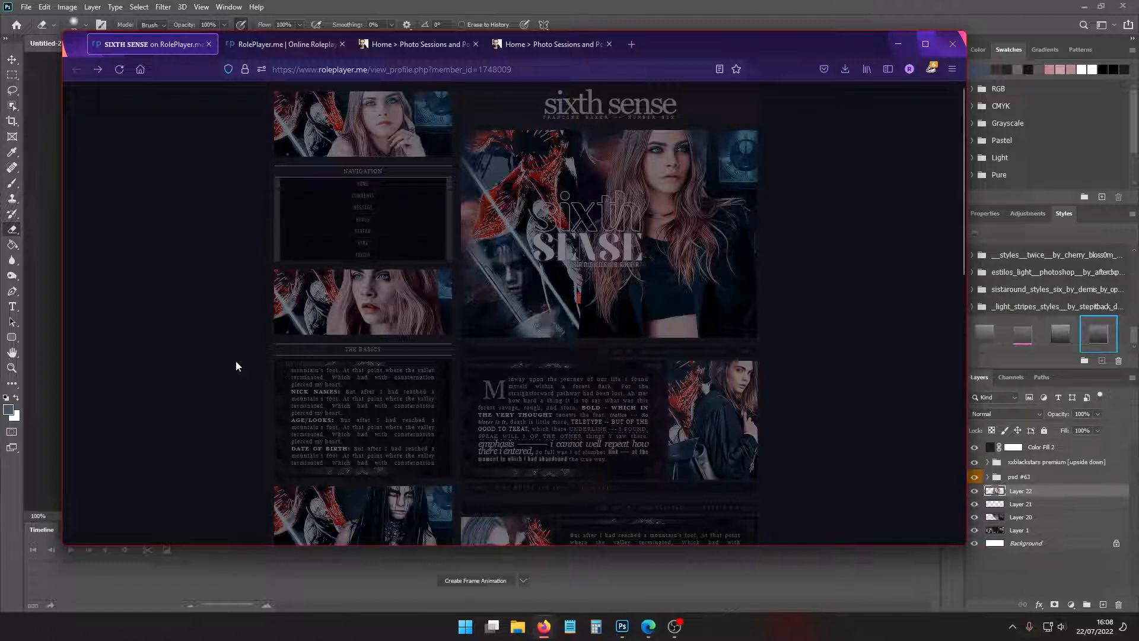
{"action": "left_click", "coordinate": [262, 51]}
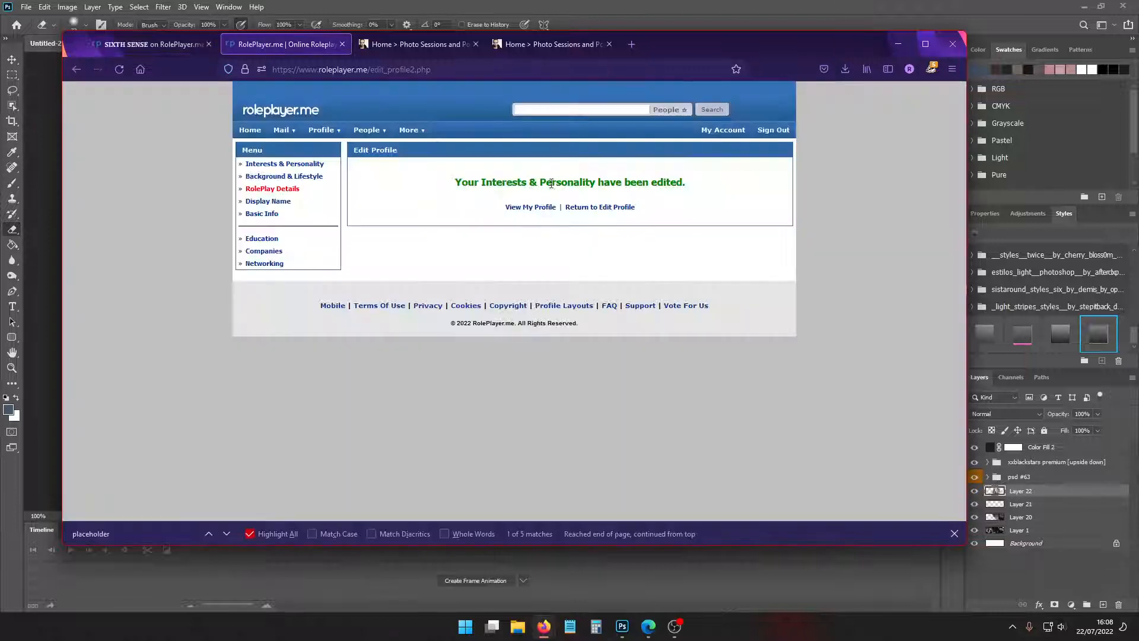
Return to Edit Profile, remove the image and its table block above the Navigation section from the Interests code, and save the changes
{"action": "left_click", "coordinate": [596, 207]}
{"action": "scroll", "coordinate": [898, 344], "scroll_direction": "down", "scroll_amount": 9}
{"action": "scroll", "coordinate": [884, 345], "scroll_direction": "down", "scroll_amount": 2}
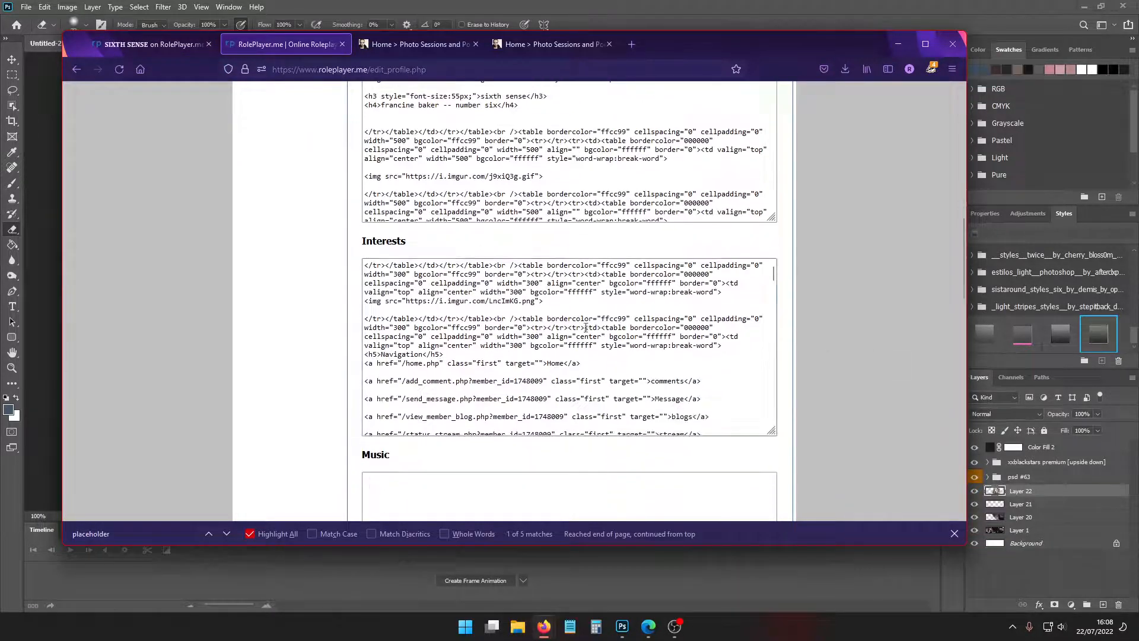
{"action": "key", "text": "ctrl+a"}
{"action": "key", "text": "ctrl+v"}
{"action": "scroll", "coordinate": [813, 397], "scroll_direction": "down", "scroll_amount": 15}
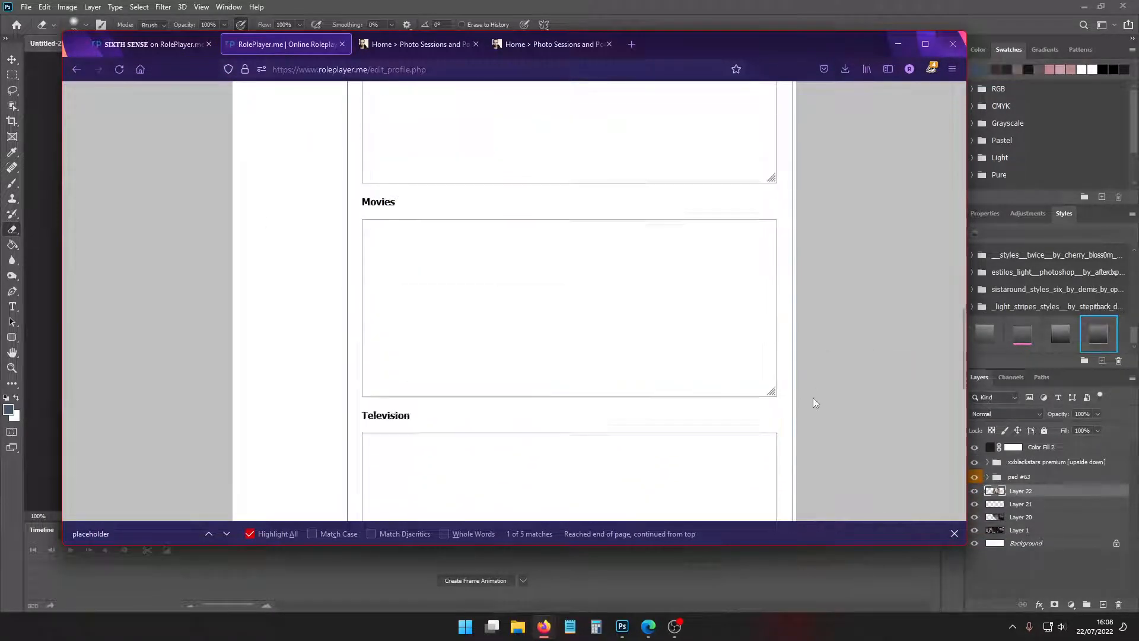
{"action": "left_click", "coordinate": [569, 420]}
Reload the sixth sense profile page and check how the sidebar banners and placeholders line up with the main column
{"action": "left_click", "coordinate": [149, 44]}
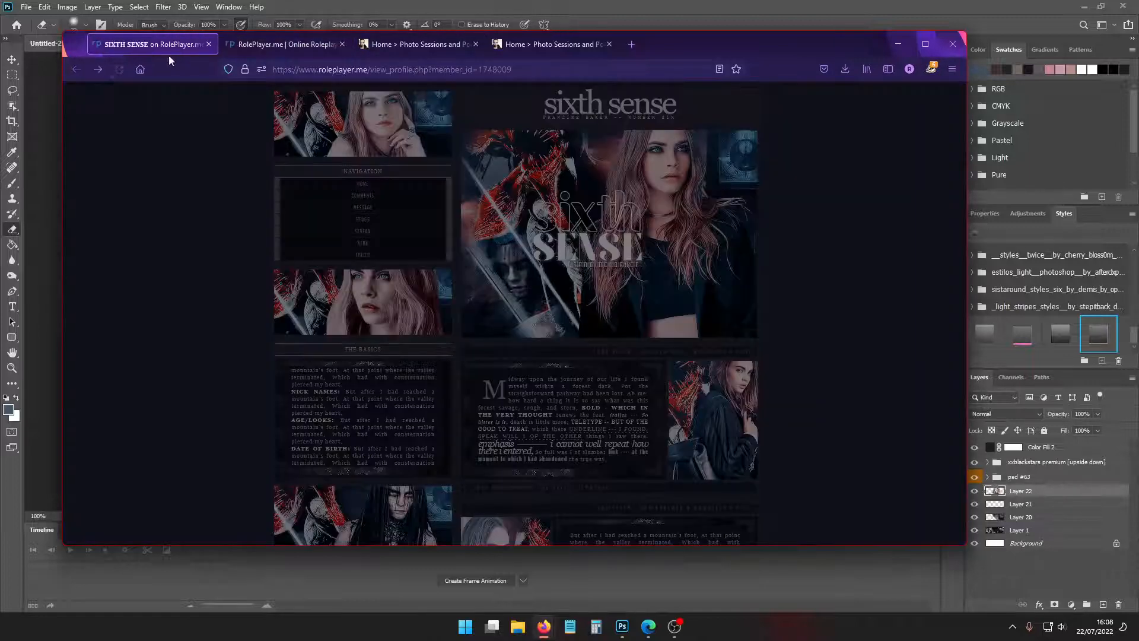
{"action": "left_click", "coordinate": [118, 69]}
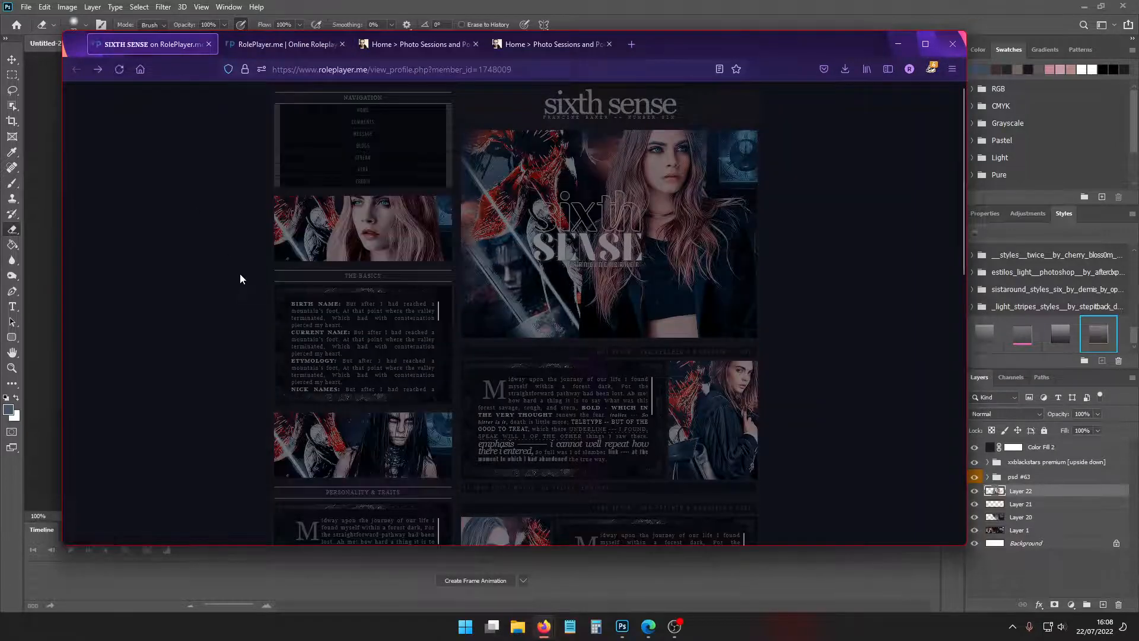
{"action": "scroll", "coordinate": [239, 279], "scroll_direction": "down", "scroll_amount": 5}
{"action": "scroll", "coordinate": [243, 278], "scroll_direction": "up", "scroll_amount": 7}
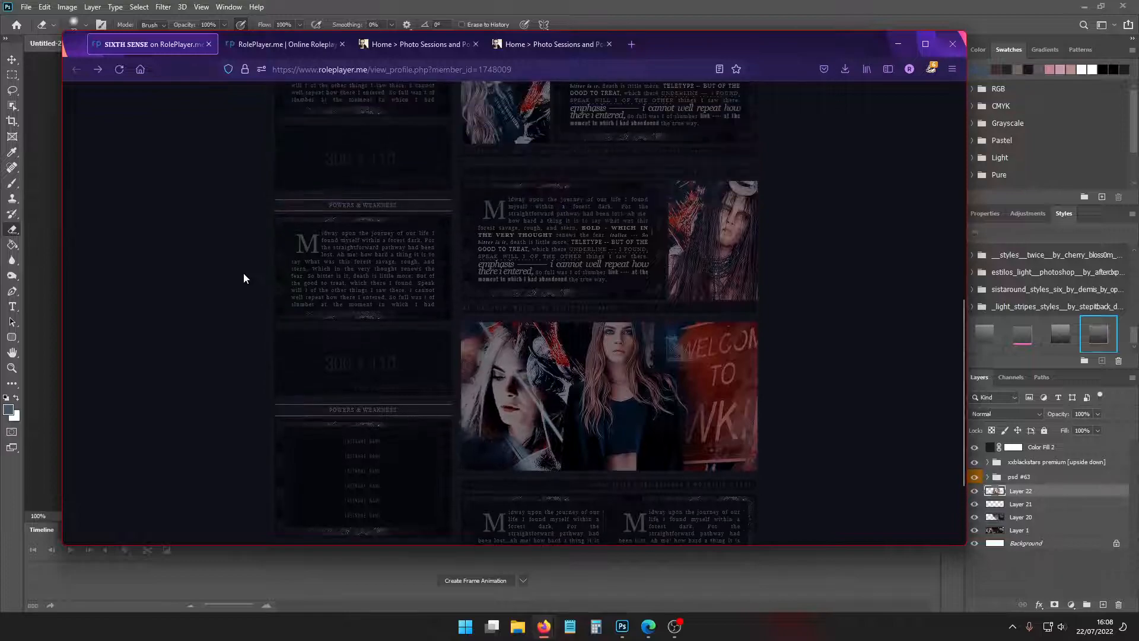
{"action": "scroll", "coordinate": [244, 277], "scroll_direction": "up", "scroll_amount": 3}
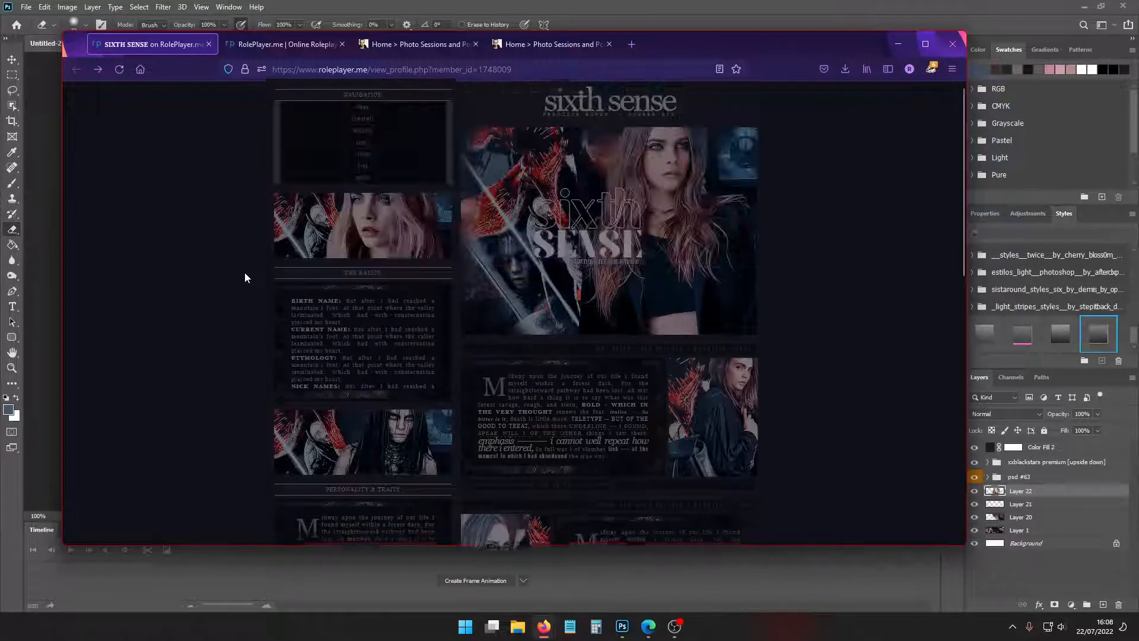
{"action": "scroll", "coordinate": [245, 277], "scroll_direction": "down", "scroll_amount": 7}
{"action": "scroll", "coordinate": [245, 279], "scroll_direction": "up", "scroll_amount": 5}
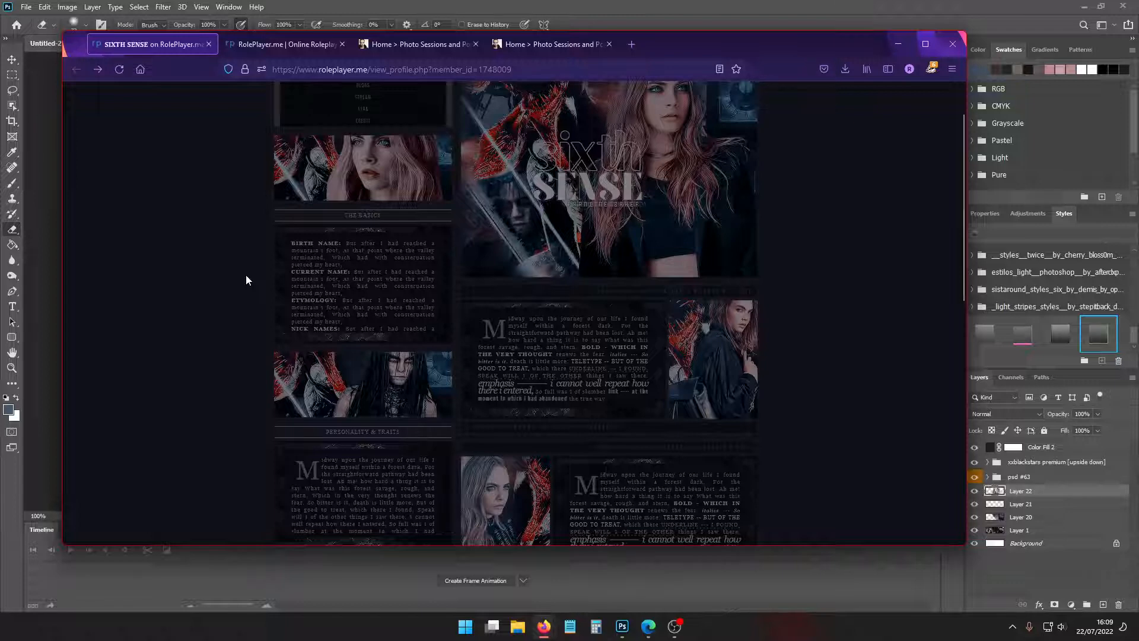
{"action": "scroll", "coordinate": [245, 277], "scroll_direction": "down", "scroll_amount": 6}
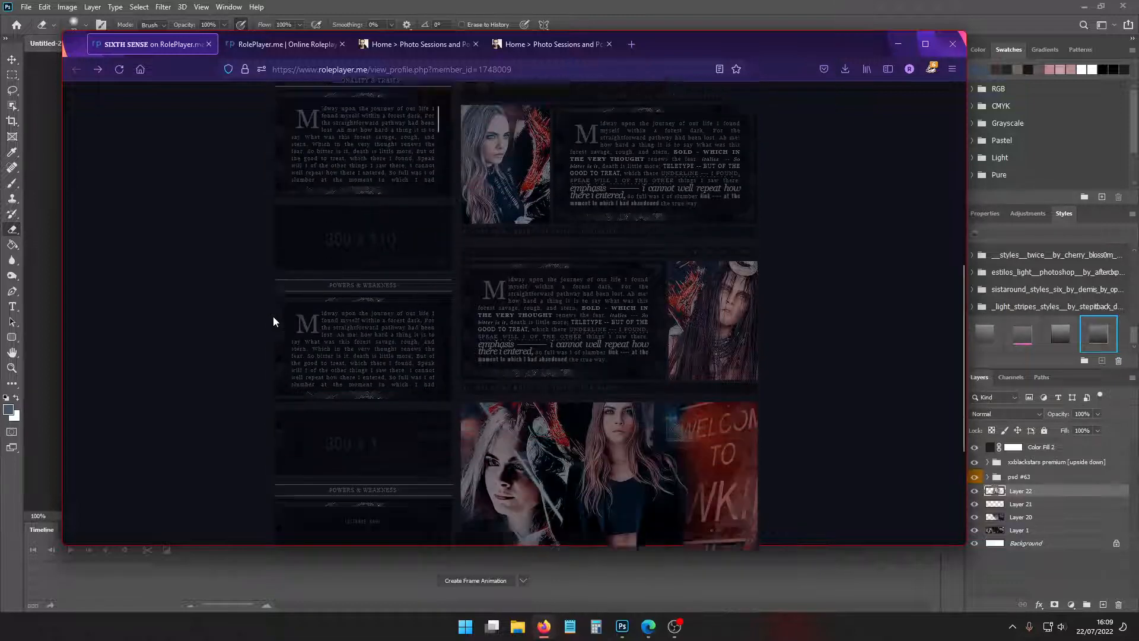
{"action": "scroll", "coordinate": [372, 353], "scroll_direction": "down", "scroll_amount": 1}
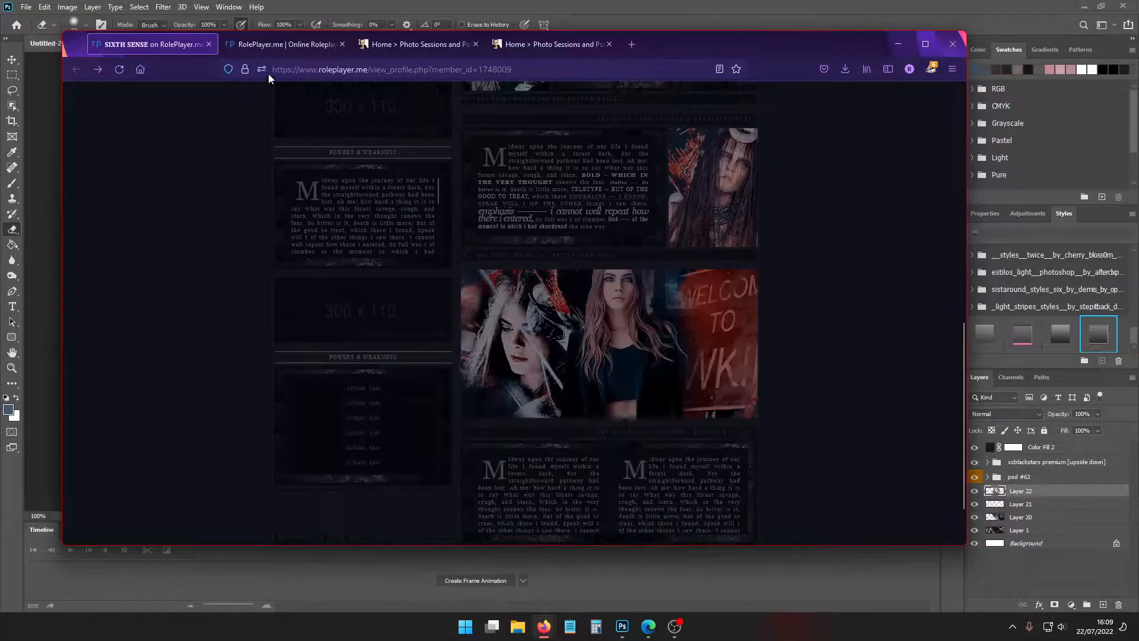
Return to Edit Profile, change the placeholder above the last "powers & weakness" section in Interests to 300x220, and save the changes
{"action": "left_click", "coordinate": [264, 47]}
{"action": "left_click", "coordinate": [618, 207]}
{"action": "scroll", "coordinate": [831, 351], "scroll_direction": "down", "scroll_amount": 10}
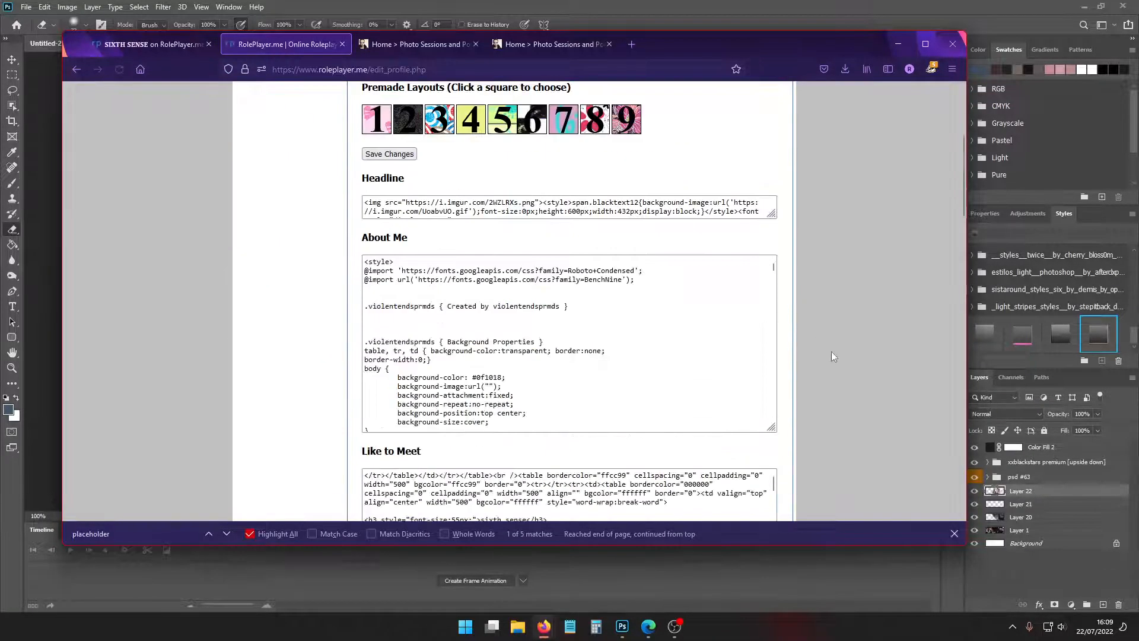
{"action": "scroll", "coordinate": [774, 304], "scroll_direction": "down", "scroll_amount": 4}
{"action": "left_click", "coordinate": [556, 355]}
{"action": "scroll", "coordinate": [556, 356], "scroll_direction": "down", "scroll_amount": 8}
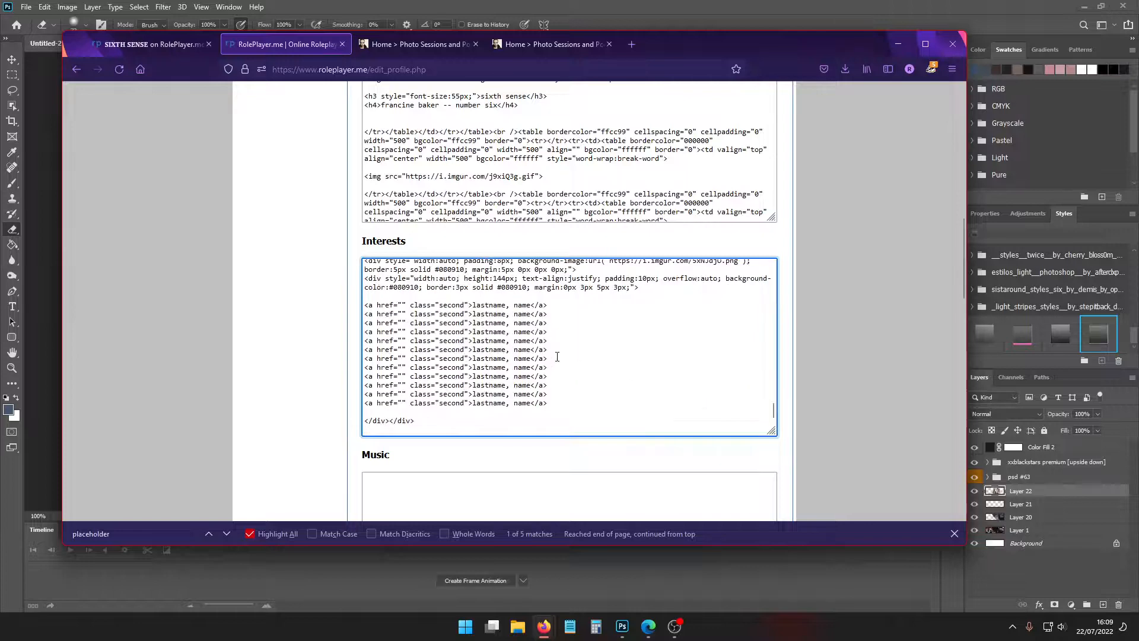
{"action": "scroll", "coordinate": [557, 355], "scroll_direction": "up", "scroll_amount": 1}
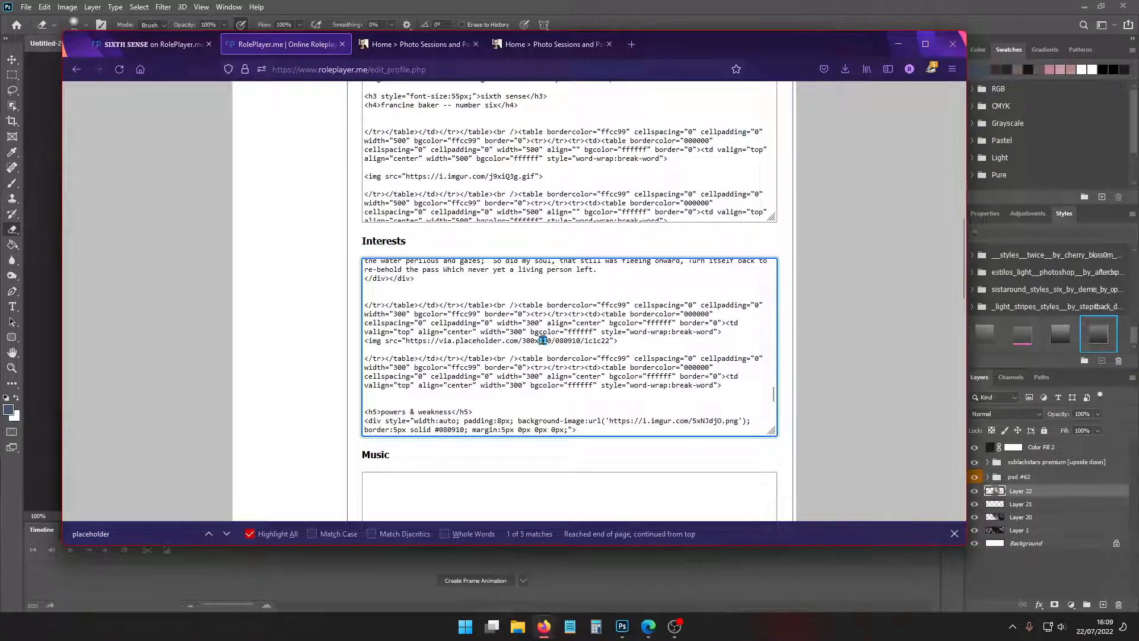
{"action": "scroll", "coordinate": [880, 425], "scroll_direction": "down", "scroll_amount": 8}
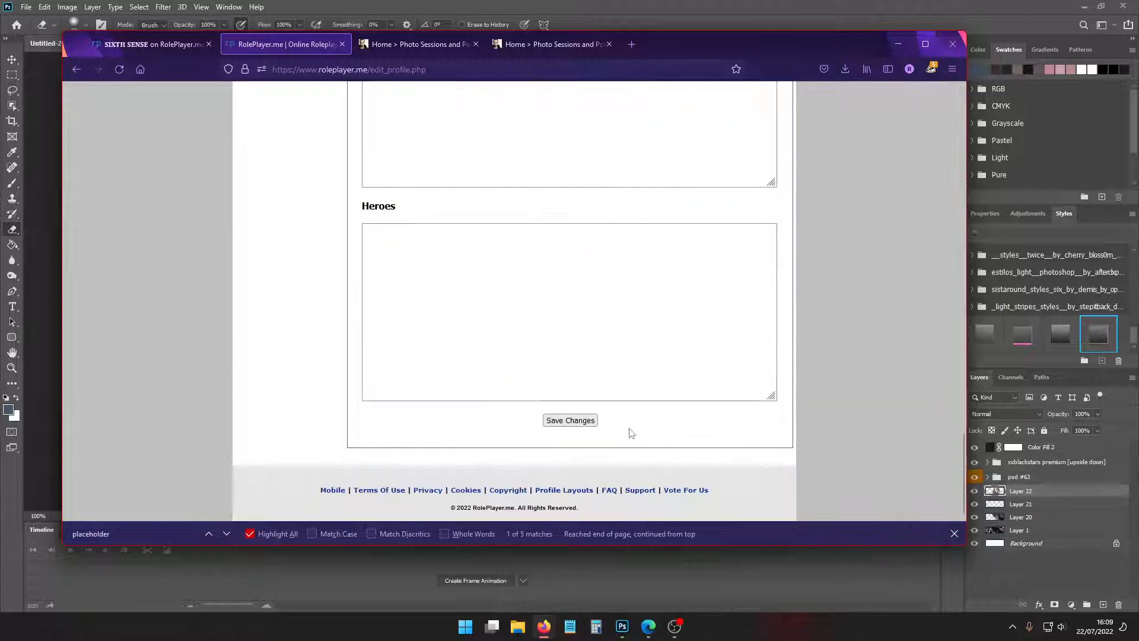
{"action": "left_click", "coordinate": [583, 421]}
Reload the profile page and examine the enlarged sidebar placeholder and the column alignment from top to bottom
{"action": "left_click", "coordinate": [155, 44]}
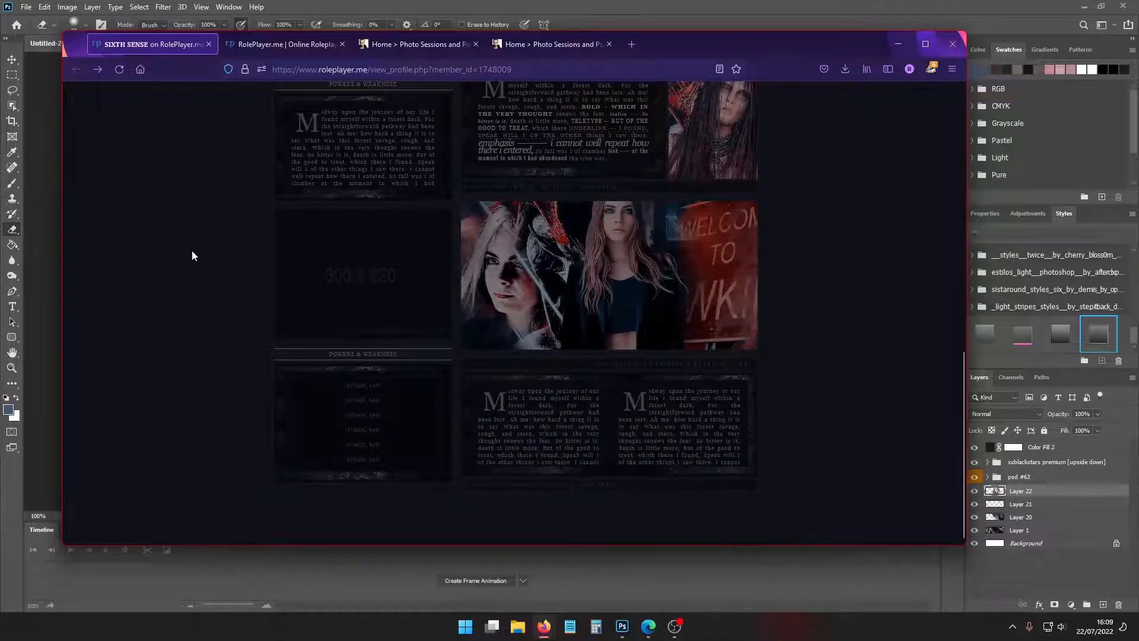
{"action": "scroll", "coordinate": [194, 250], "scroll_direction": "up", "scroll_amount": 4}
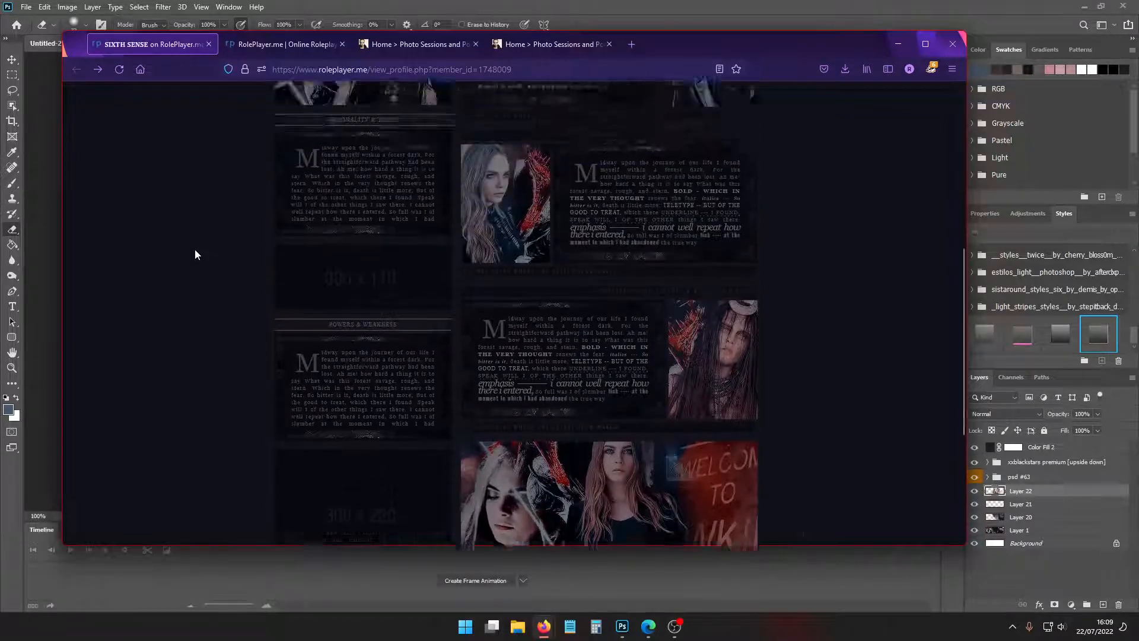
{"action": "scroll", "coordinate": [194, 249], "scroll_direction": "up", "scroll_amount": 8}
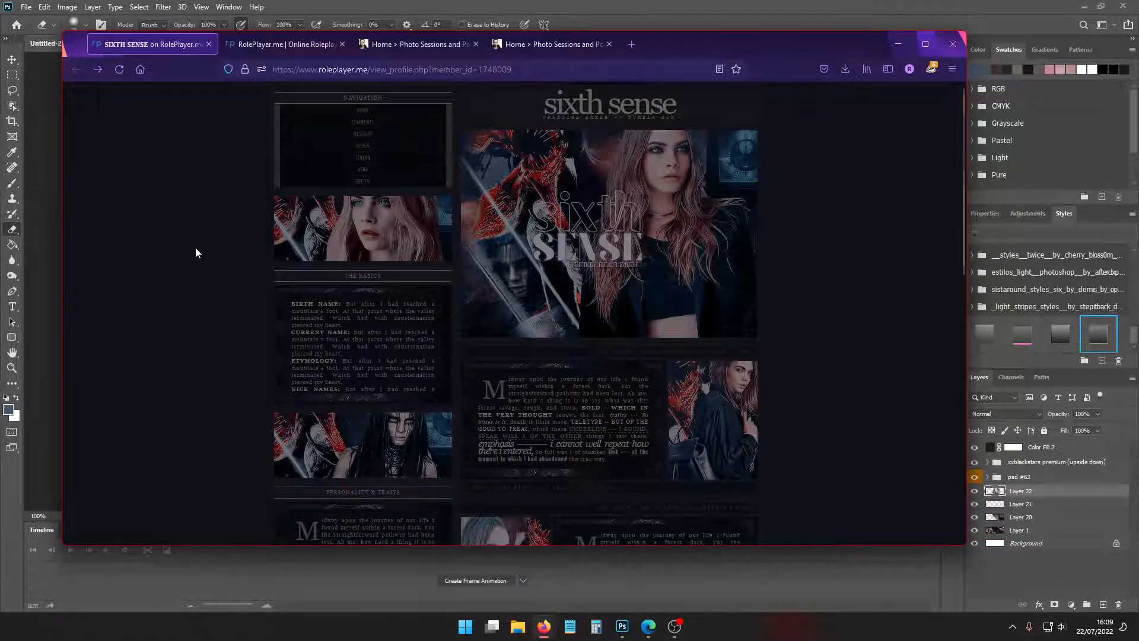
{"action": "scroll", "coordinate": [196, 252], "scroll_direction": "down", "scroll_amount": 5}
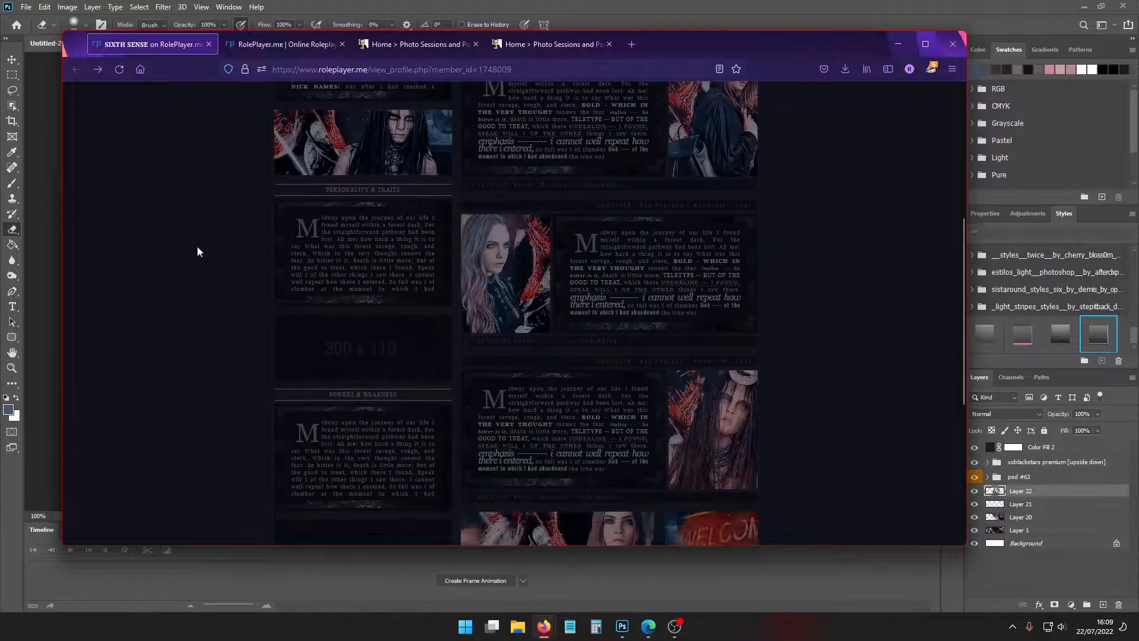
{"action": "scroll", "coordinate": [197, 246], "scroll_direction": "down", "scroll_amount": 5}
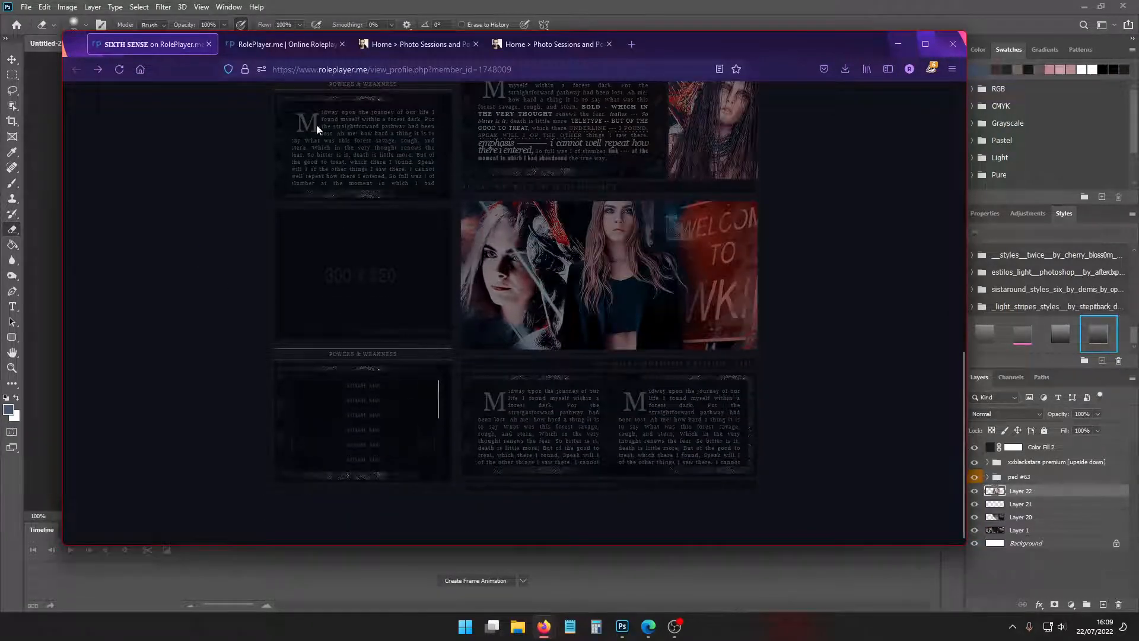
Reopen the Interests code and view the background image linked in the last "powers & weakness" box, closing the image when done
{"action": "key", "text": "ctrl+Tab"}
{"action": "left_click", "coordinate": [615, 208]}
{"action": "scroll", "coordinate": [877, 373], "scroll_direction": "down", "scroll_amount": 15}
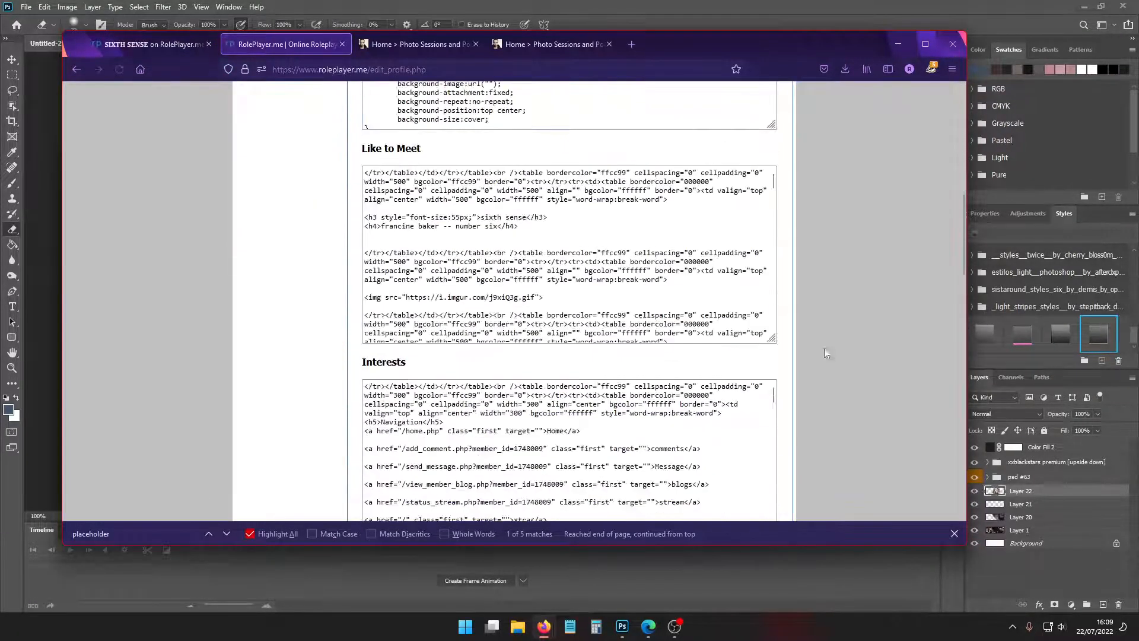
{"action": "left_click", "coordinate": [773, 156]}
{"action": "left_click_drag", "start_coordinate": [773, 155], "coordinate": [775, 320]}
{"action": "scroll", "coordinate": [670, 296], "scroll_direction": "up", "scroll_amount": 2}
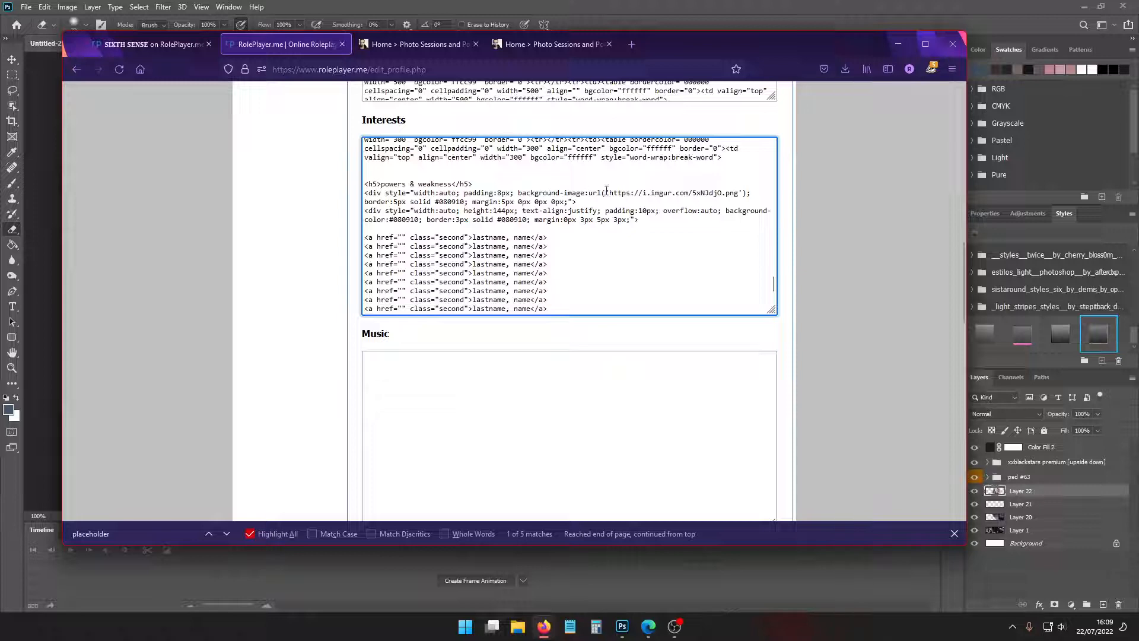
{"action": "left_click_drag", "start_coordinate": [608, 192], "coordinate": [721, 192]}
{"action": "right_click", "coordinate": [740, 192]}
{"action": "left_click", "coordinate": [762, 201]}
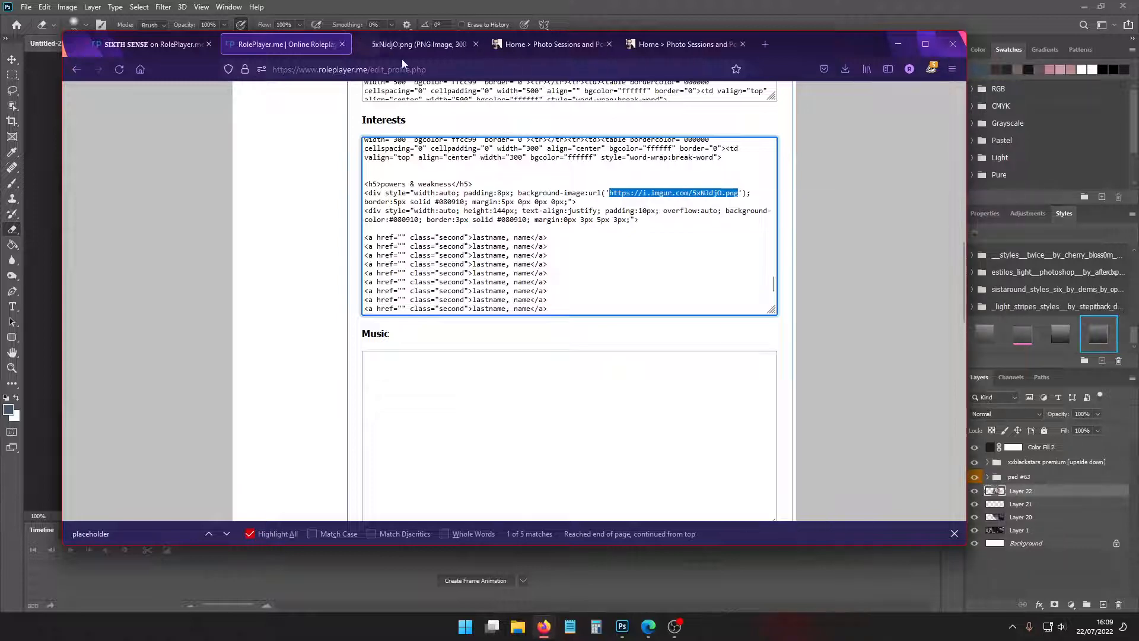
{"action": "left_click", "coordinate": [450, 47]}
{"action": "left_click", "coordinate": [476, 44]}
Review the profile page again, comparing where the sidebar and main column end
{"action": "left_click", "coordinate": [143, 45]}
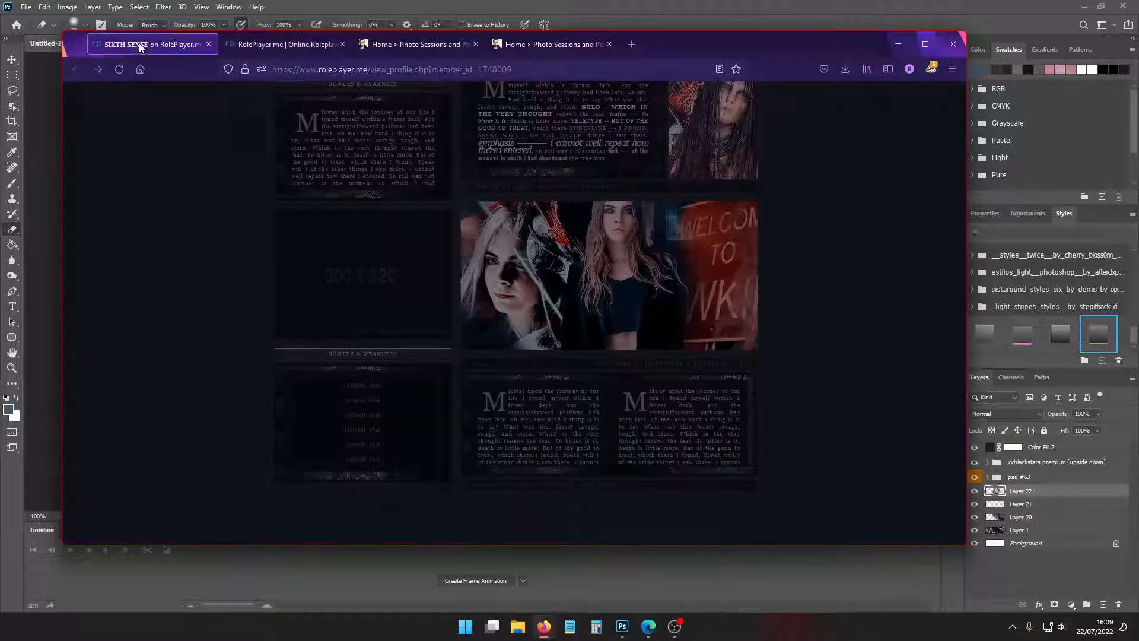
{"action": "scroll", "coordinate": [236, 169], "scroll_direction": "up", "scroll_amount": 3}
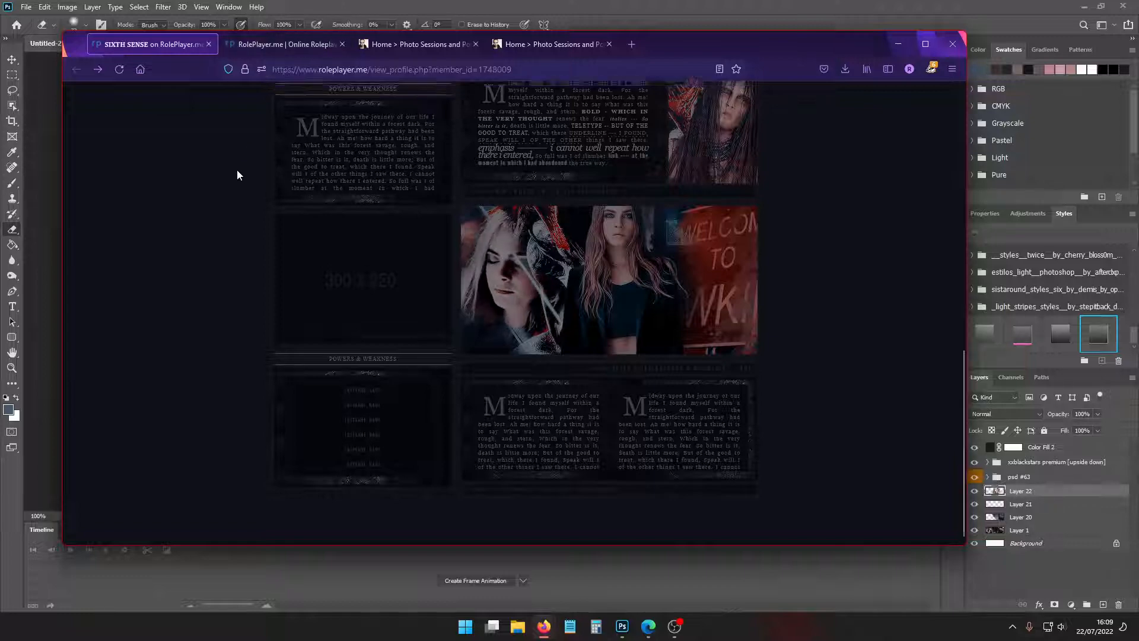
{"action": "scroll", "coordinate": [223, 161], "scroll_direction": "up", "scroll_amount": 7}
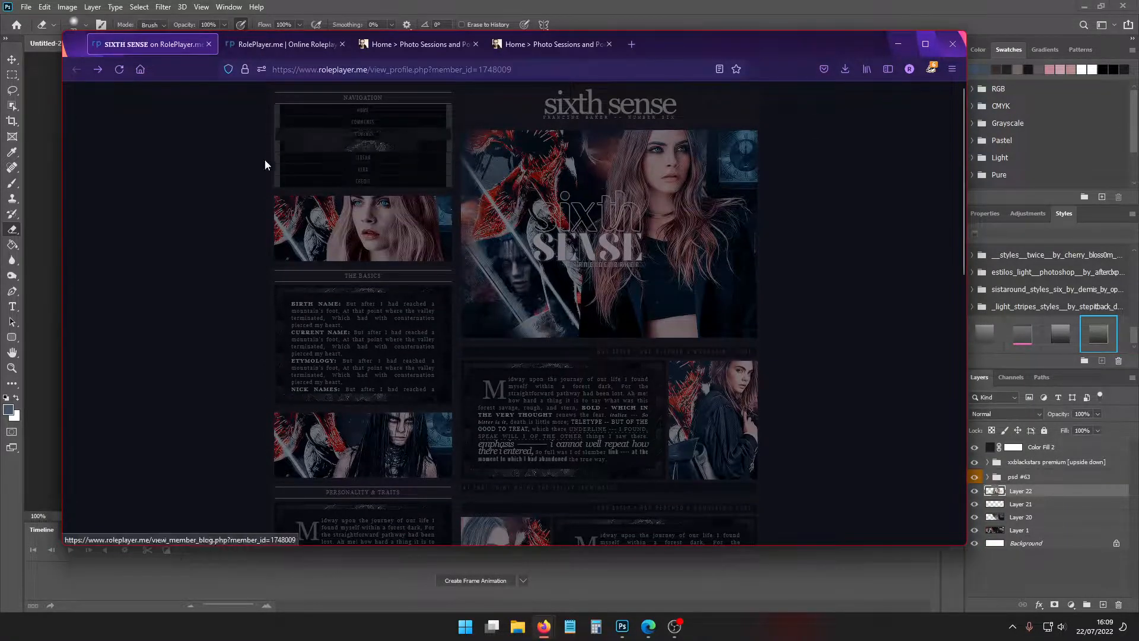
{"action": "scroll", "coordinate": [243, 163], "scroll_direction": "down", "scroll_amount": 1}
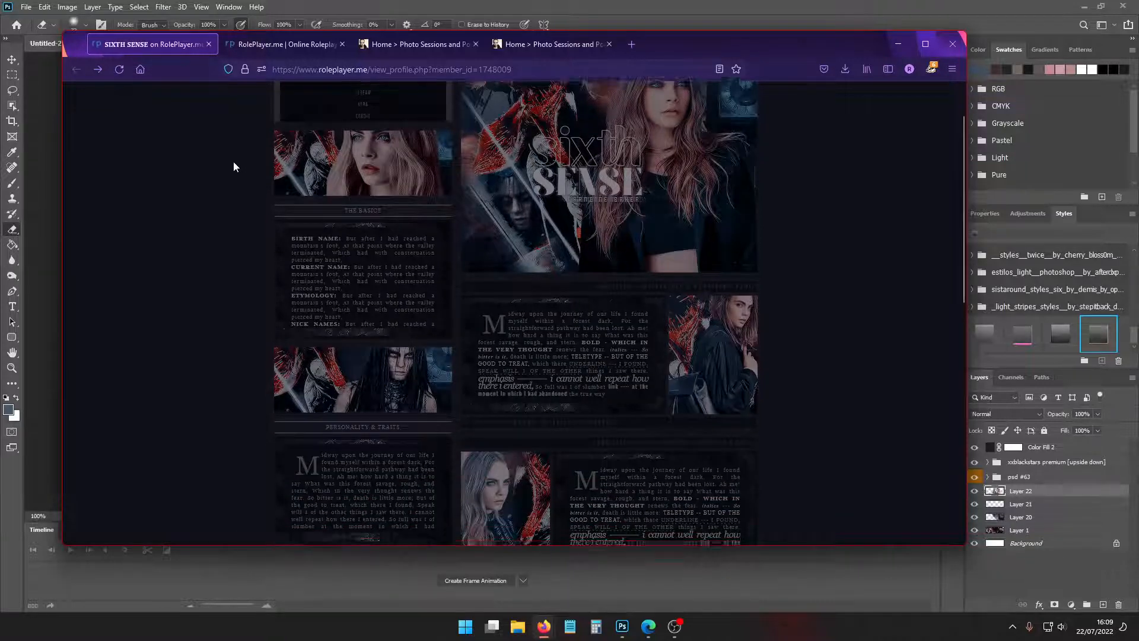
{"action": "scroll", "coordinate": [235, 164], "scroll_direction": "down", "scroll_amount": 4}
{"action": "scroll", "coordinate": [234, 166], "scroll_direction": "up", "scroll_amount": 1}
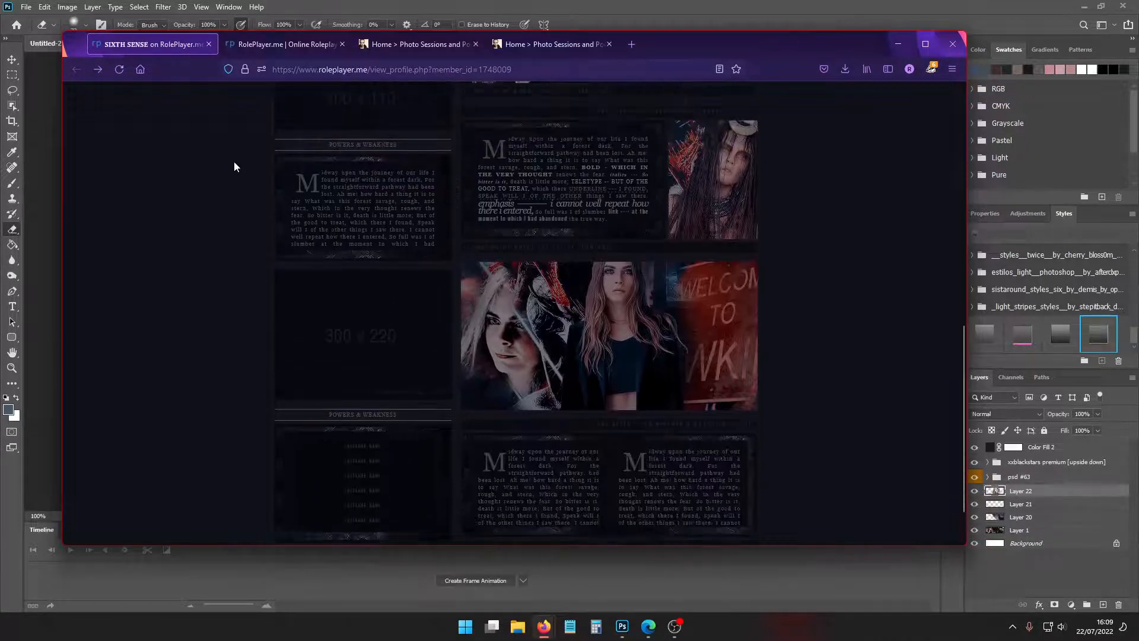
{"action": "scroll", "coordinate": [260, 161], "scroll_direction": "down", "scroll_amount": 1}
Locate the last "powers & weakness" box's height in Interests, measure the profile's bottom boxes with a screenshot region, and cancel the capture
{"action": "left_click", "coordinate": [284, 44]}
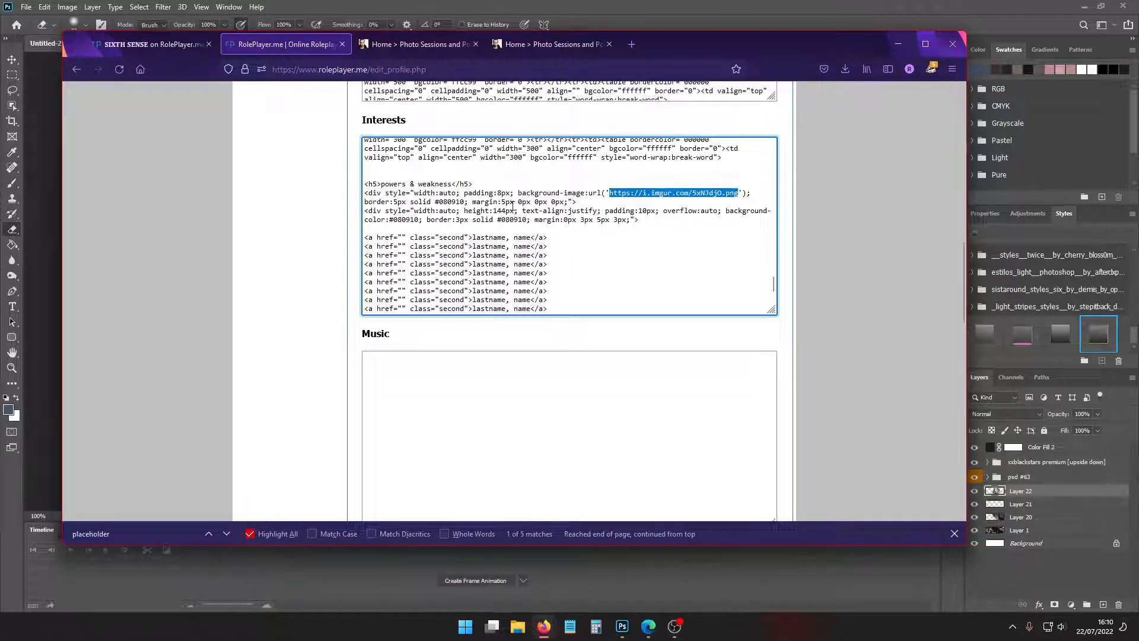
{"action": "left_click_drag", "start_coordinate": [505, 211], "coordinate": [490, 211]}
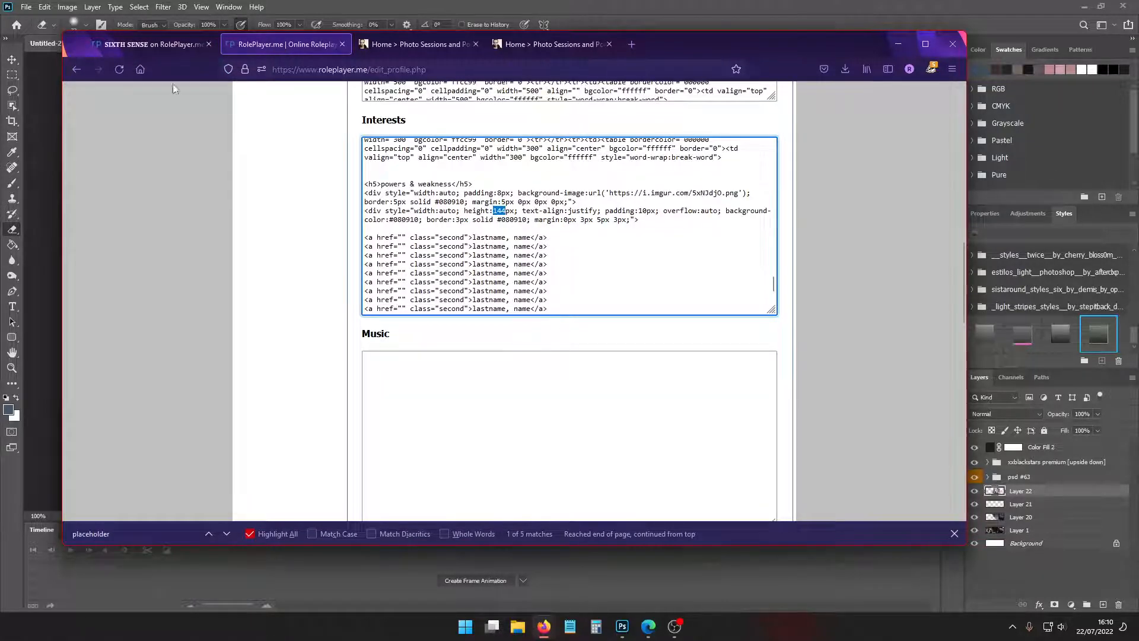
{"action": "left_click", "coordinate": [148, 44]}
{"action": "right_click", "coordinate": [256, 342]}
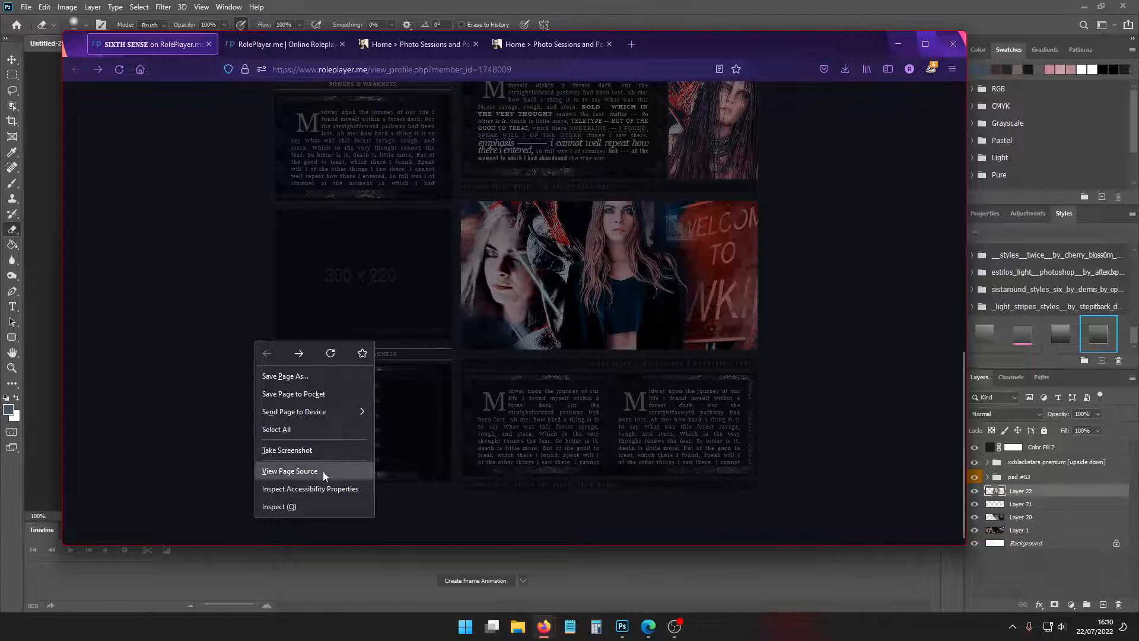
{"action": "left_click", "coordinate": [323, 471]}
{"action": "key", "text": "ctrl+w"}
{"action": "right_click", "coordinate": [213, 340]}
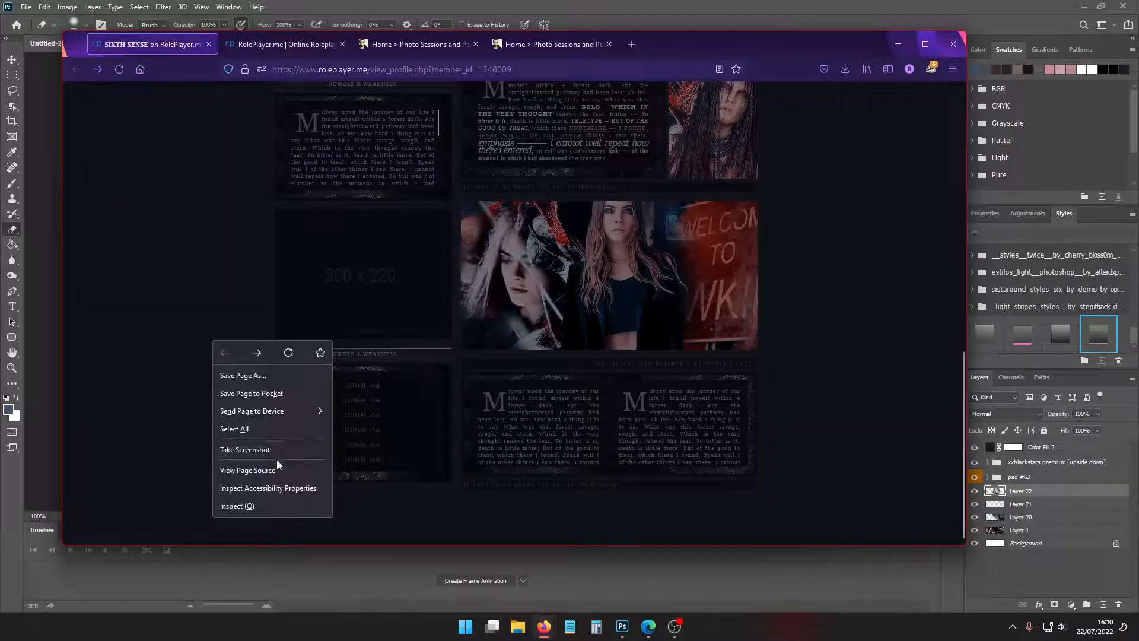
{"action": "left_click", "coordinate": [261, 450]}
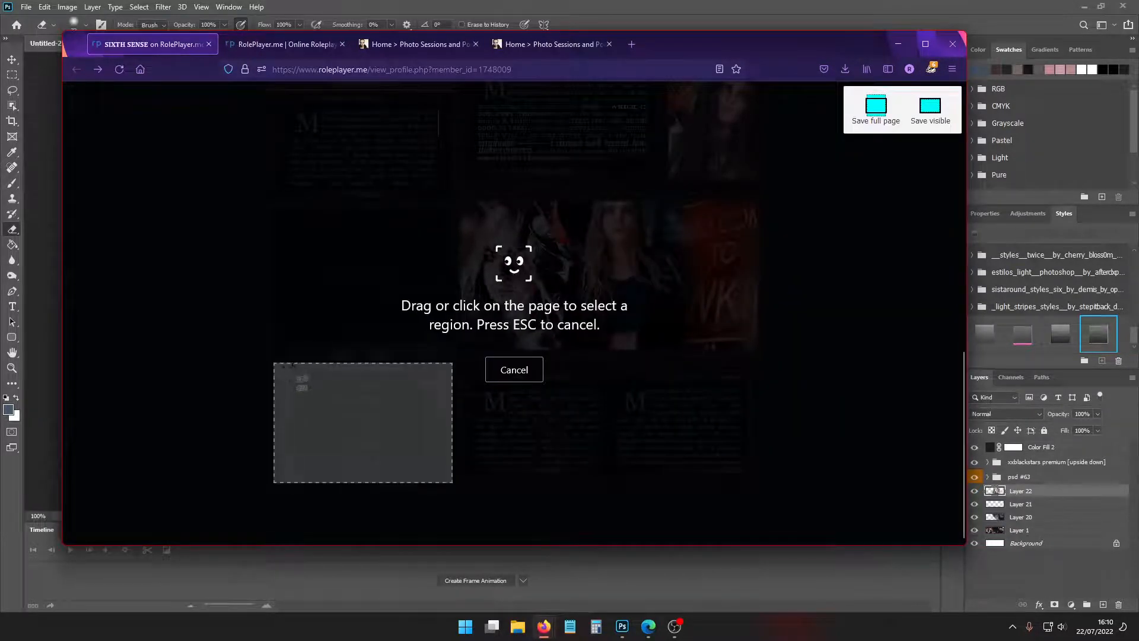
{"action": "left_click", "coordinate": [294, 350]}
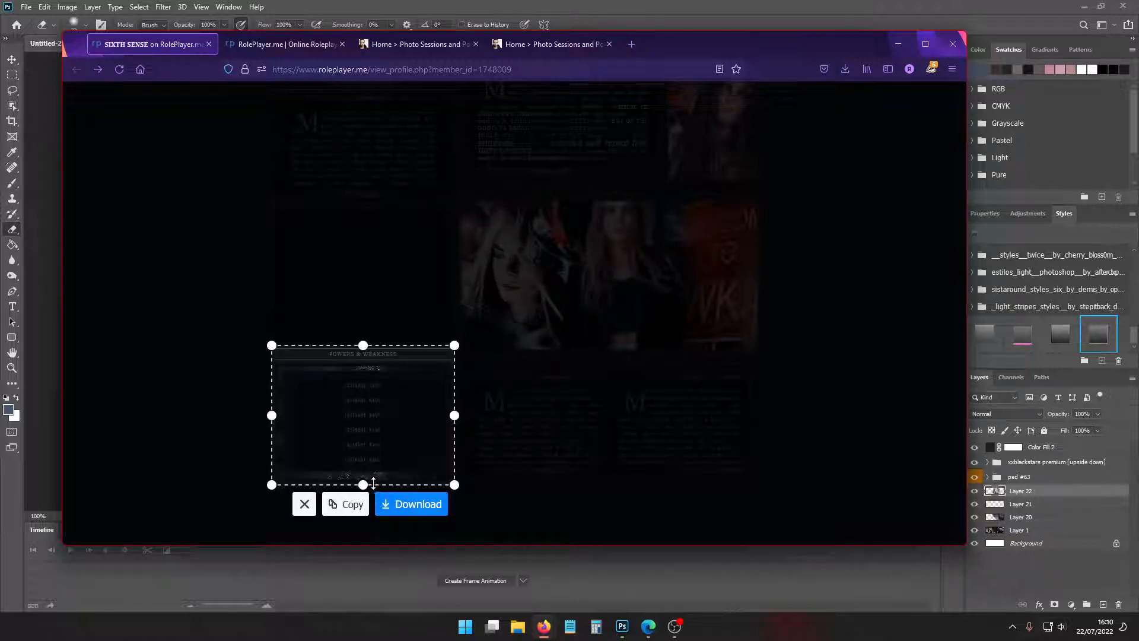
{"action": "left_click_drag", "start_coordinate": [373, 482], "coordinate": [368, 489]}
{"action": "left_click_drag", "start_coordinate": [466, 417], "coordinate": [768, 448]}
{"action": "left_click_drag", "start_coordinate": [519, 490], "coordinate": [520, 499]}
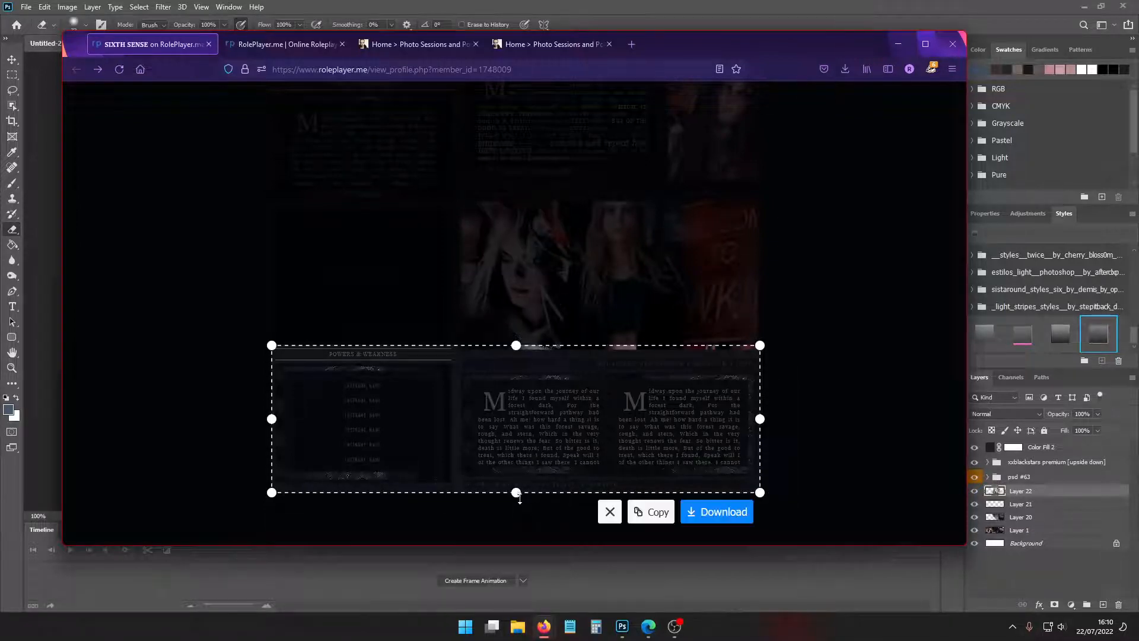
{"action": "left_click", "coordinate": [608, 512]}
Set the height of the last "powers & weakness" box in the Interests code to 244px and save the changes
{"action": "left_click", "coordinate": [313, 45]}
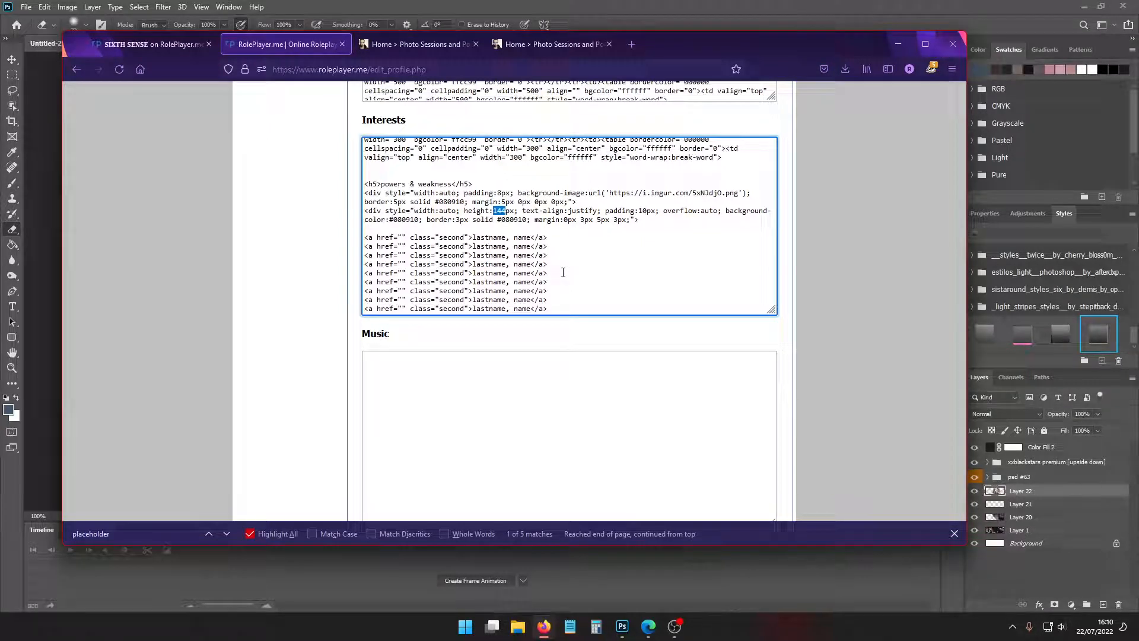
{"action": "type", "text": "244"}
{"action": "scroll", "coordinate": [827, 404], "scroll_direction": "down", "scroll_amount": 5}
{"action": "left_click", "coordinate": [576, 419]}
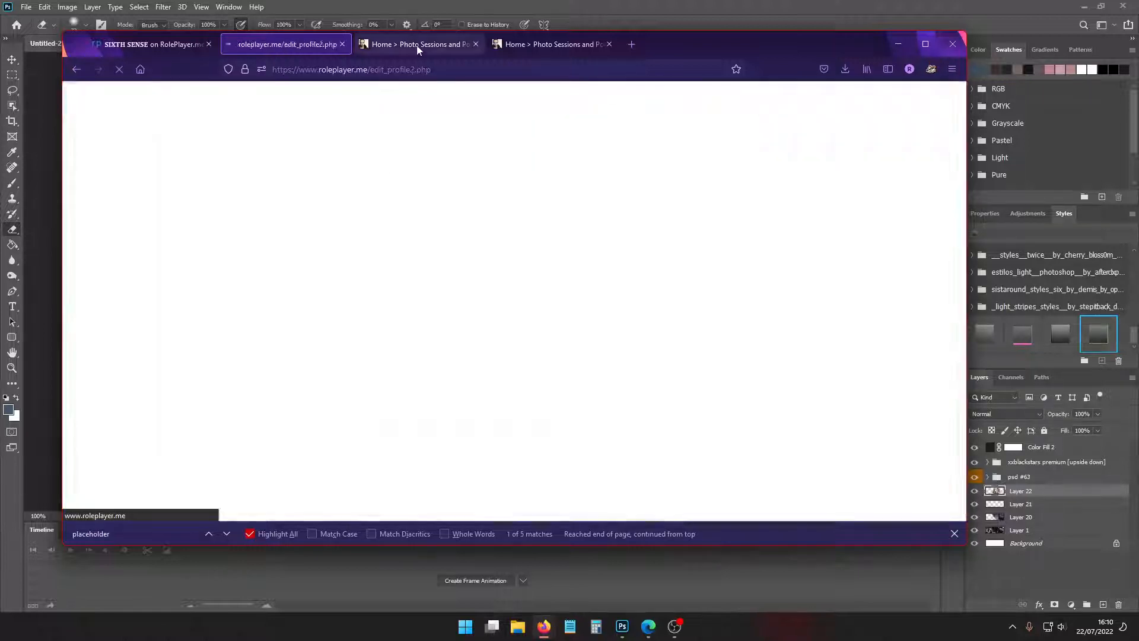
Check the profile page's bottom boxes, then reduce the height of the last "powers & weakness" box in the Interests code and save the changes
{"action": "left_click", "coordinate": [162, 47]}
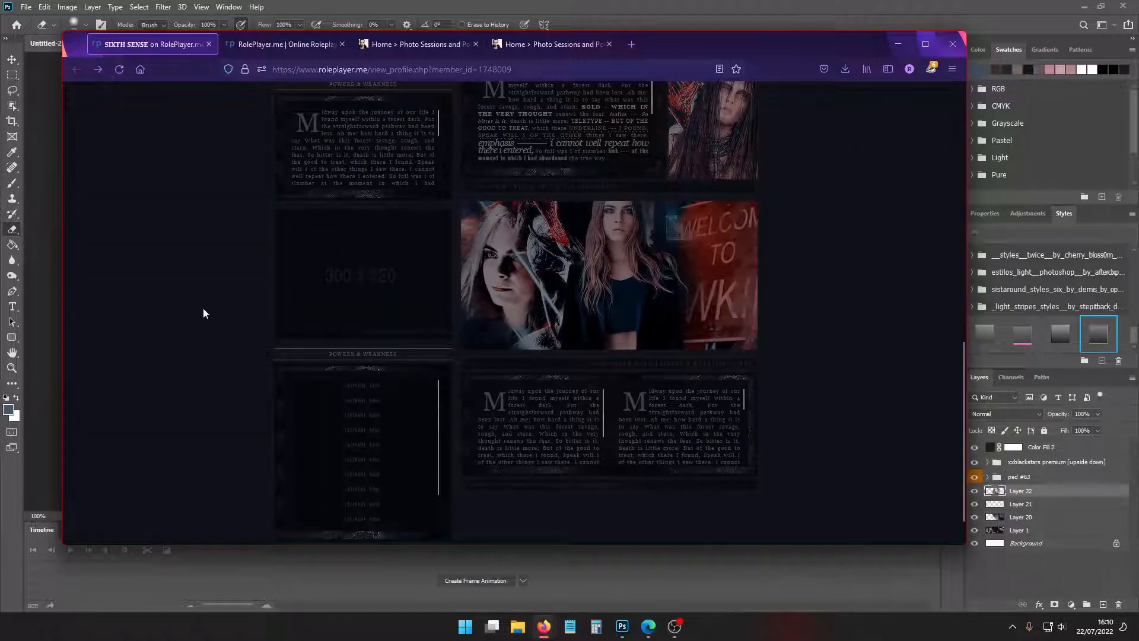
{"action": "scroll", "coordinate": [203, 309], "scroll_direction": "down", "scroll_amount": 1}
{"action": "left_click", "coordinate": [277, 47]}
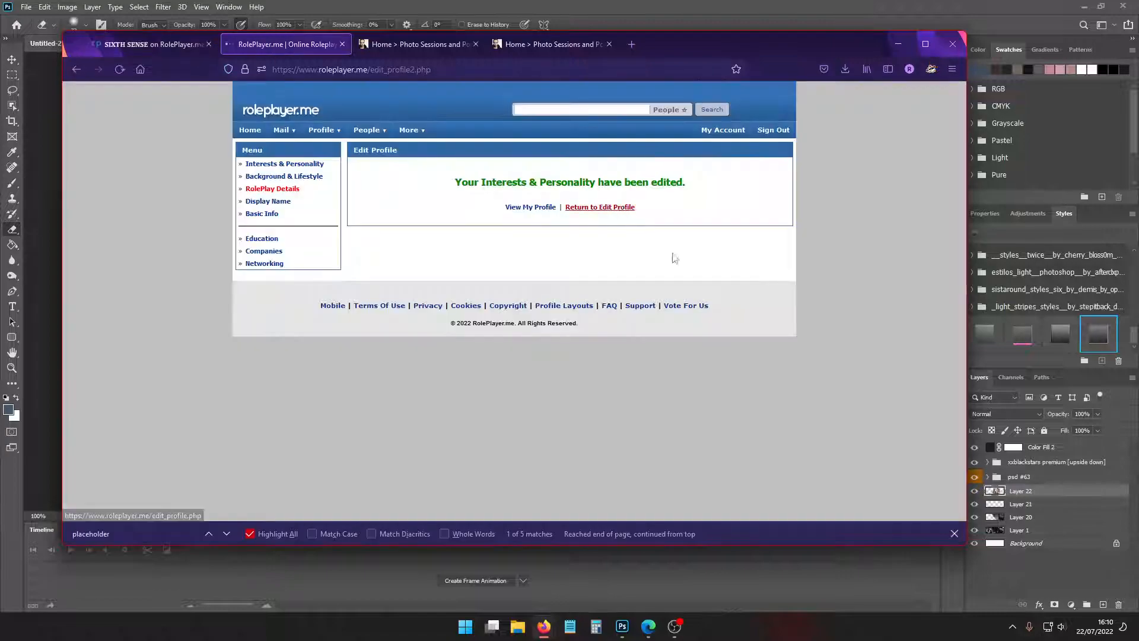
{"action": "left_click", "coordinate": [611, 207]}
{"action": "scroll", "coordinate": [823, 394], "scroll_direction": "down", "scroll_amount": 10}
{"action": "left_click_drag", "start_coordinate": [773, 274], "coordinate": [785, 431]}
{"action": "scroll", "coordinate": [516, 326], "scroll_direction": "up", "scroll_amount": 2}
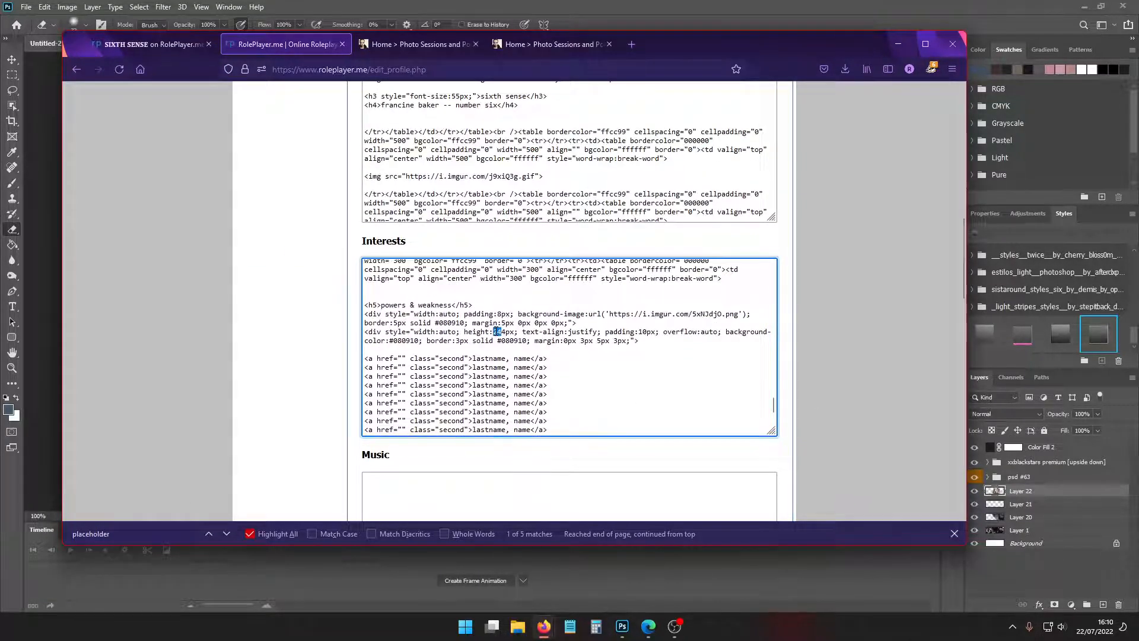
{"action": "scroll", "coordinate": [500, 332], "scroll_direction": "down", "scroll_amount": 2}
{"action": "scroll", "coordinate": [820, 424], "scroll_direction": "down", "scroll_amount": 13}
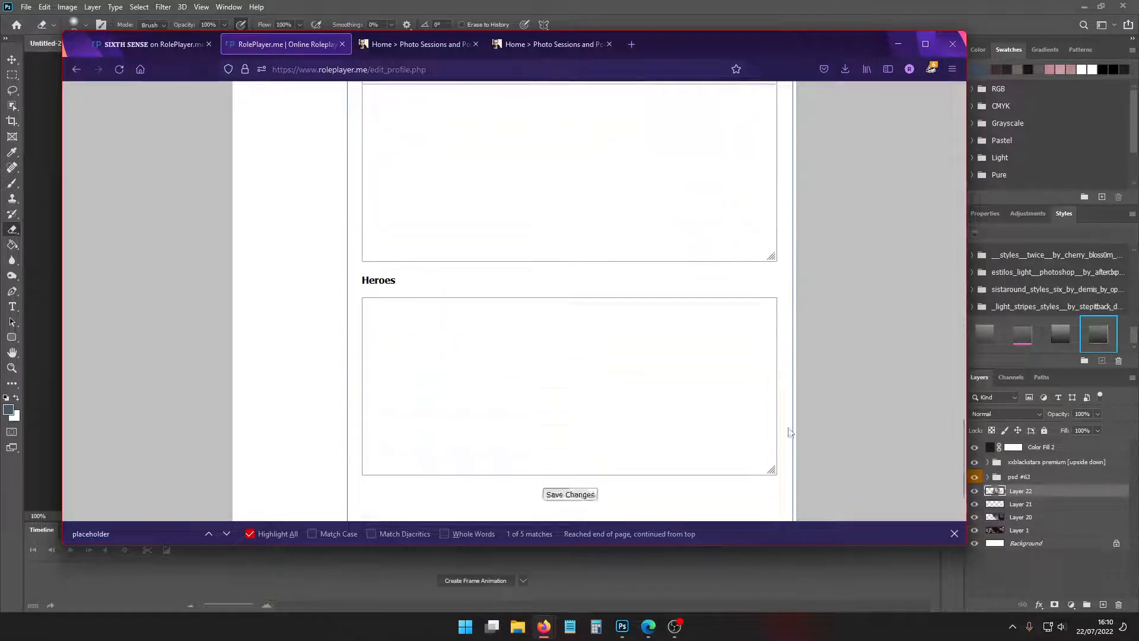
{"action": "left_click", "coordinate": [552, 419]}
Recheck the profile page, then set the last "powers & weakness" box's height in the Interests code to 154px and save
{"action": "left_click", "coordinate": [169, 45]}
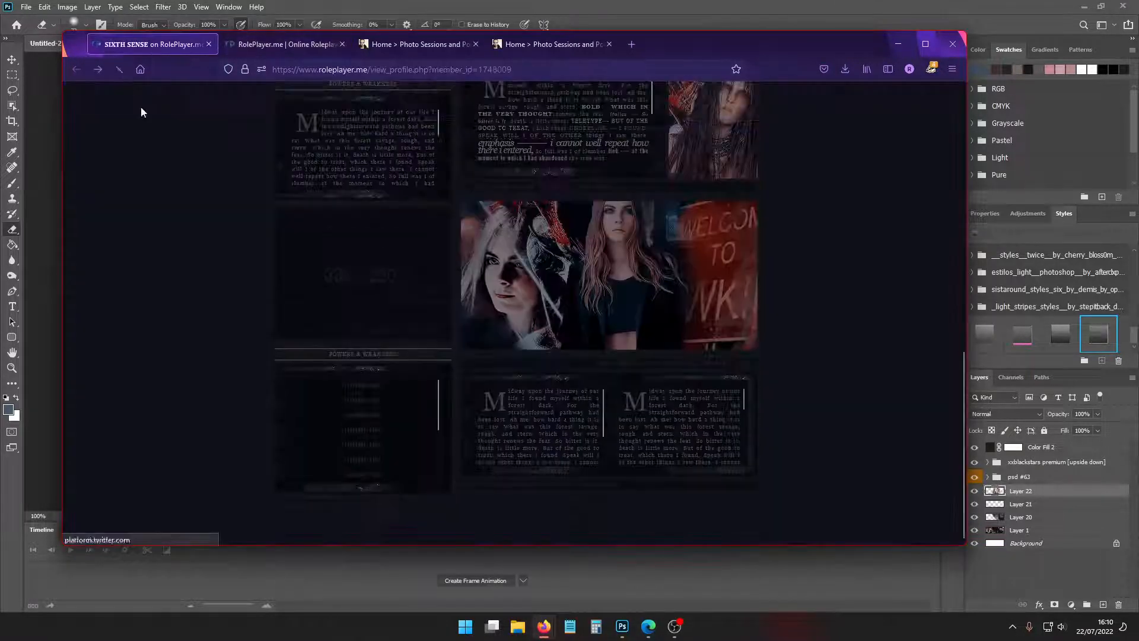
{"action": "left_click", "coordinate": [233, 48]}
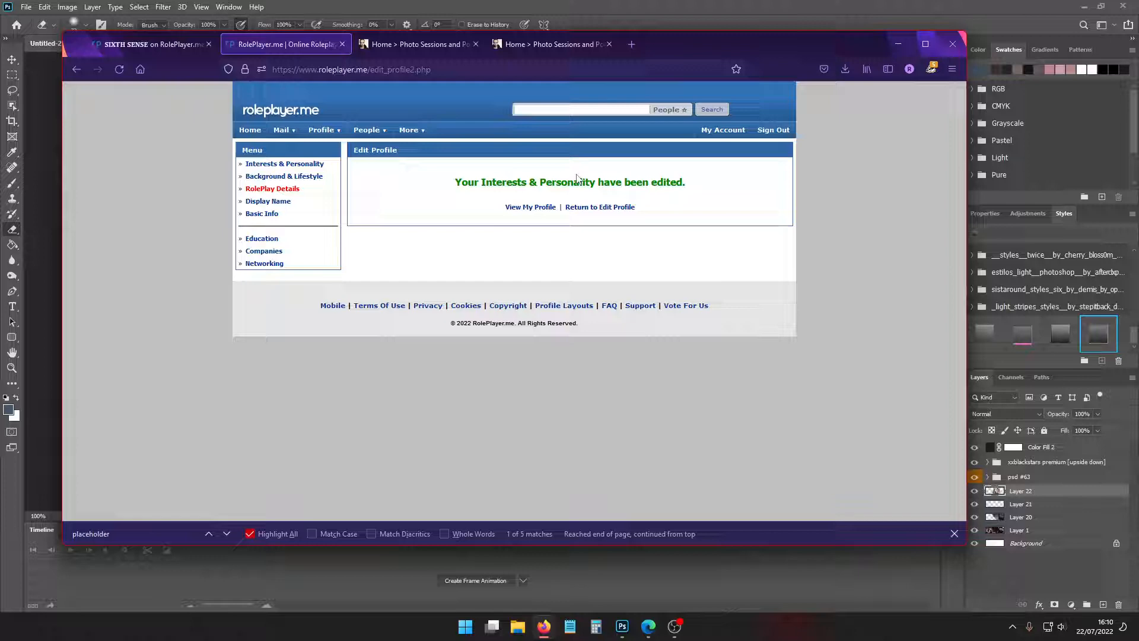
{"action": "left_click", "coordinate": [595, 207]}
{"action": "scroll", "coordinate": [848, 329], "scroll_direction": "down", "scroll_amount": 15}
{"action": "scroll", "coordinate": [775, 405], "scroll_direction": "down", "scroll_amount": 2}
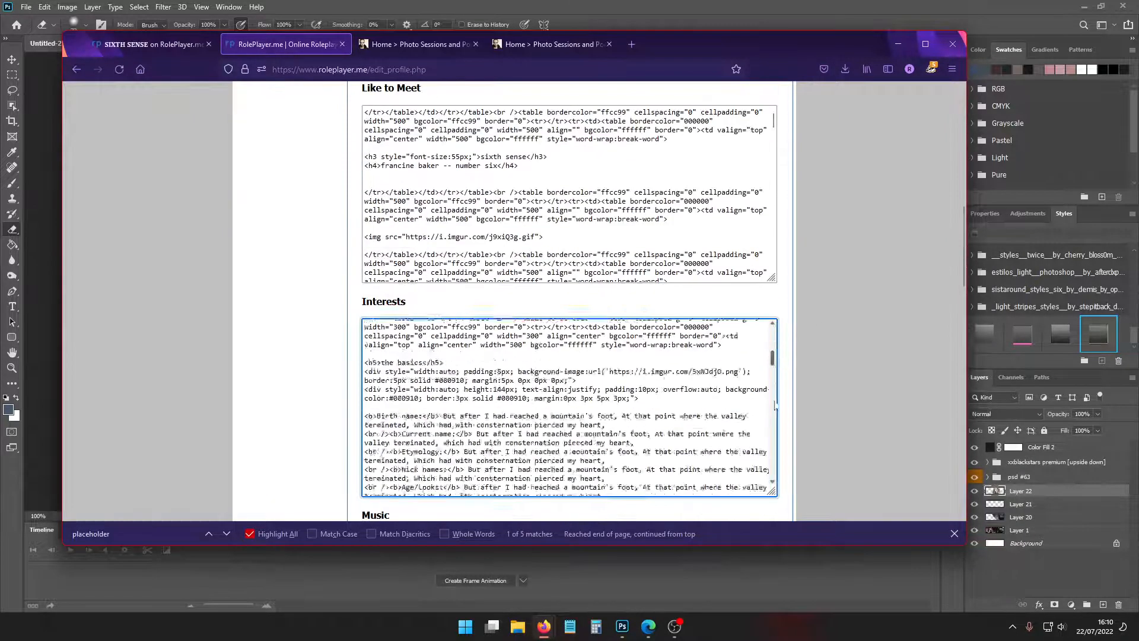
{"action": "scroll", "coordinate": [775, 405], "scroll_direction": "down", "scroll_amount": 5}
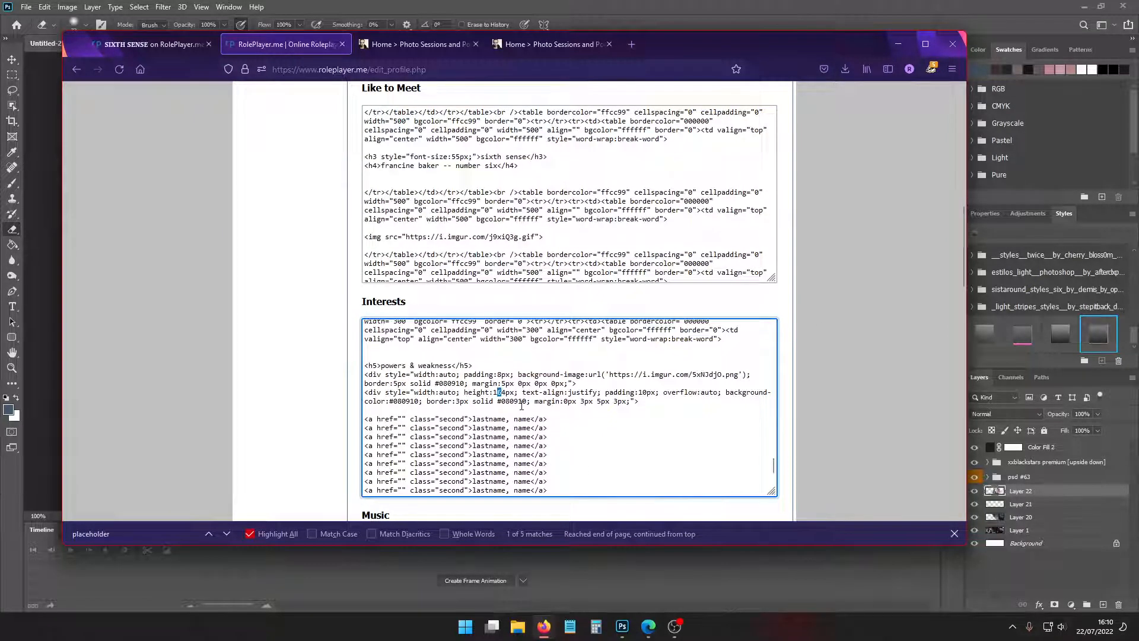
{"action": "scroll", "coordinate": [651, 427], "scroll_direction": "down", "scroll_amount": 8}
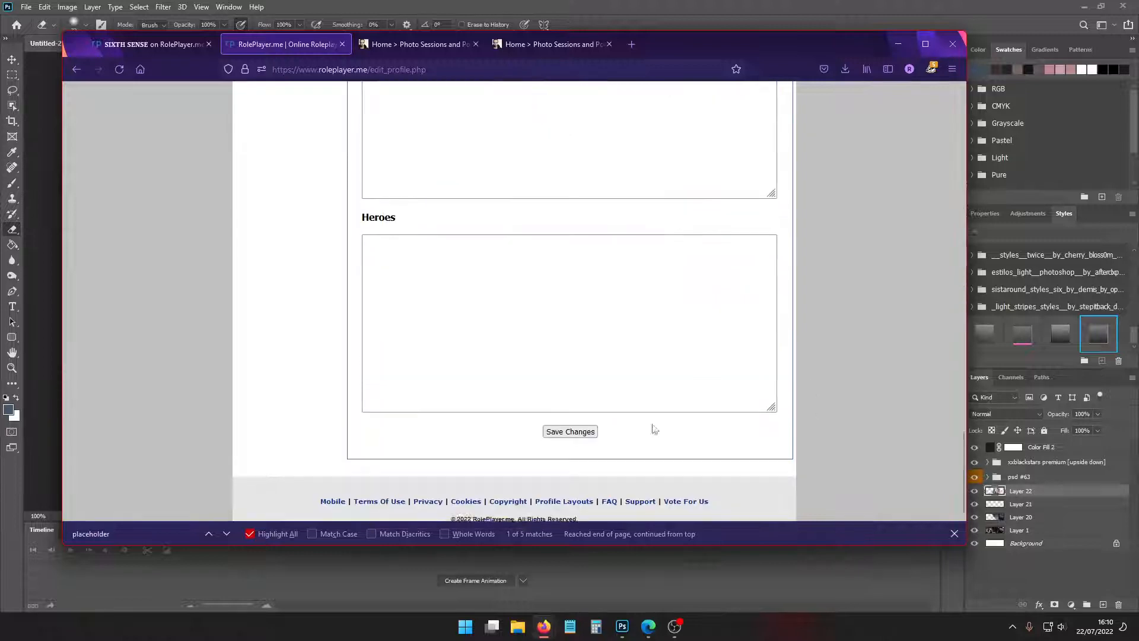
{"action": "left_click", "coordinate": [569, 420]}
Compare the column ends on the profile page, then set the last "powers & weakness" box's height in Interests to 158px and save
{"action": "left_click", "coordinate": [152, 48]}
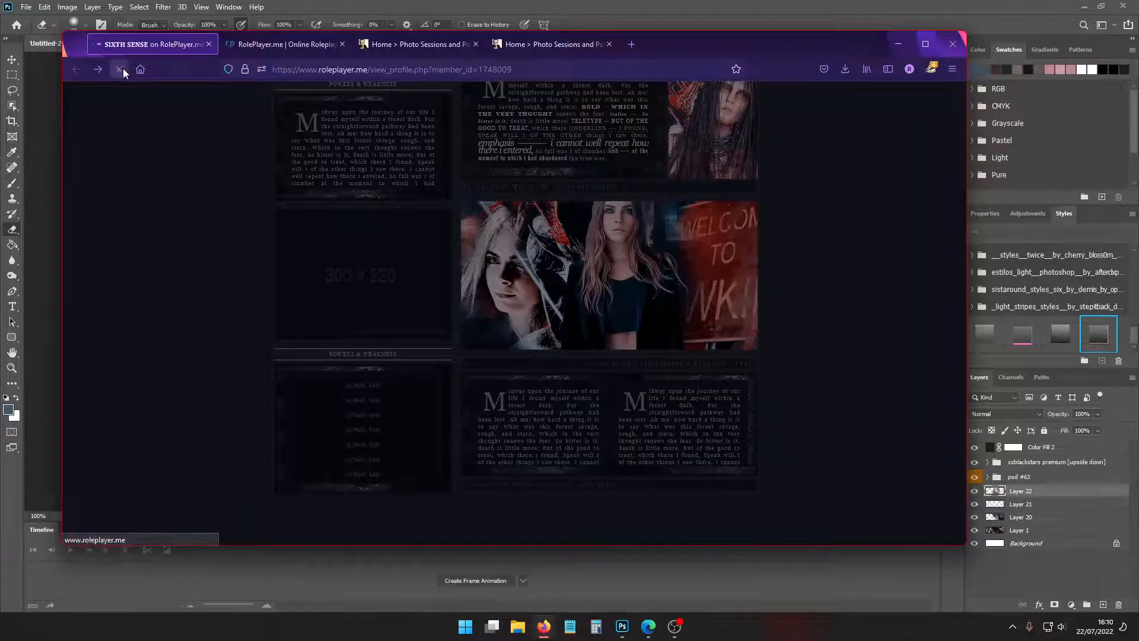
{"action": "left_click", "coordinate": [281, 41]}
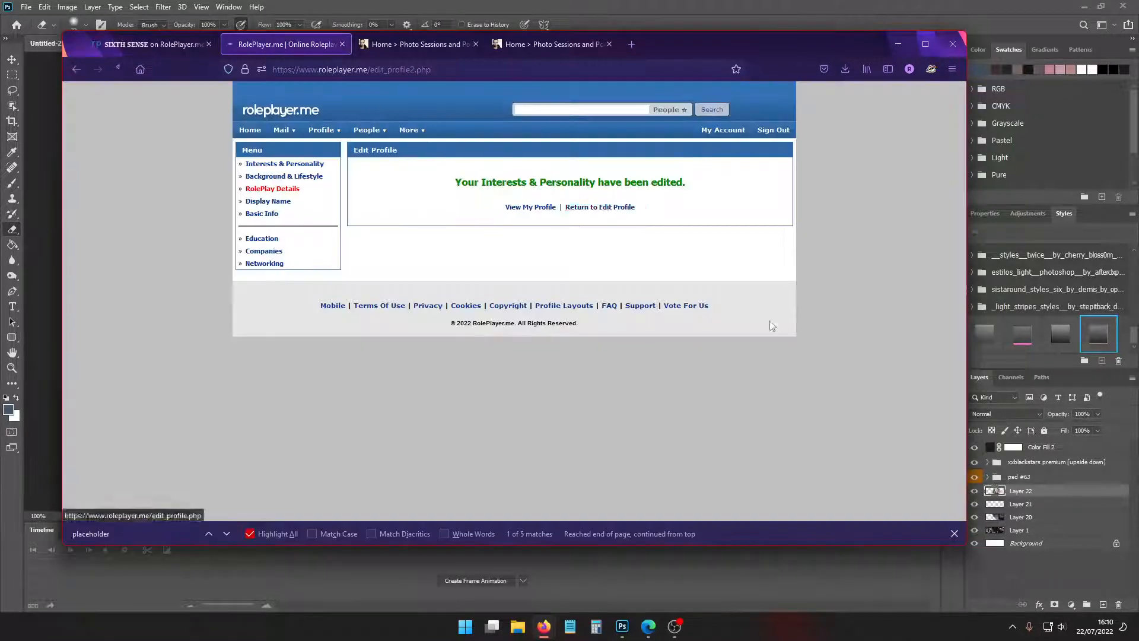
{"action": "left_click", "coordinate": [623, 280]}
{"action": "scroll", "coordinate": [823, 366], "scroll_direction": "down", "scroll_amount": 10}
{"action": "scroll", "coordinate": [813, 329], "scroll_direction": "down", "scroll_amount": 3}
{"action": "left_click_drag", "start_coordinate": [774, 270], "coordinate": [780, 459]}
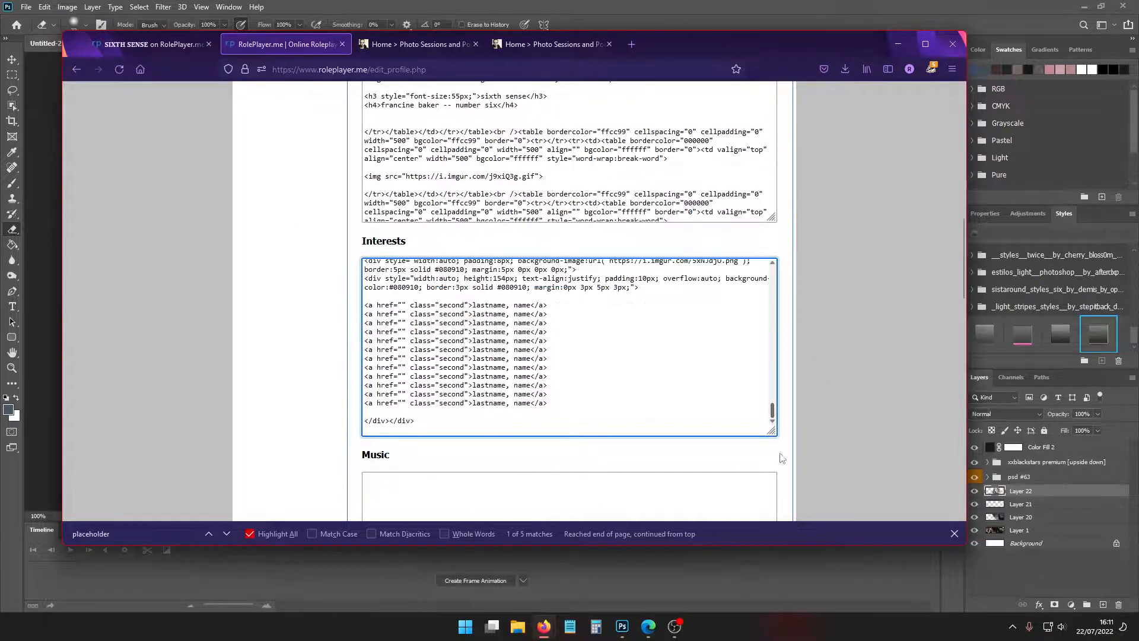
{"action": "scroll", "coordinate": [526, 343], "scroll_direction": "up", "scroll_amount": 2}
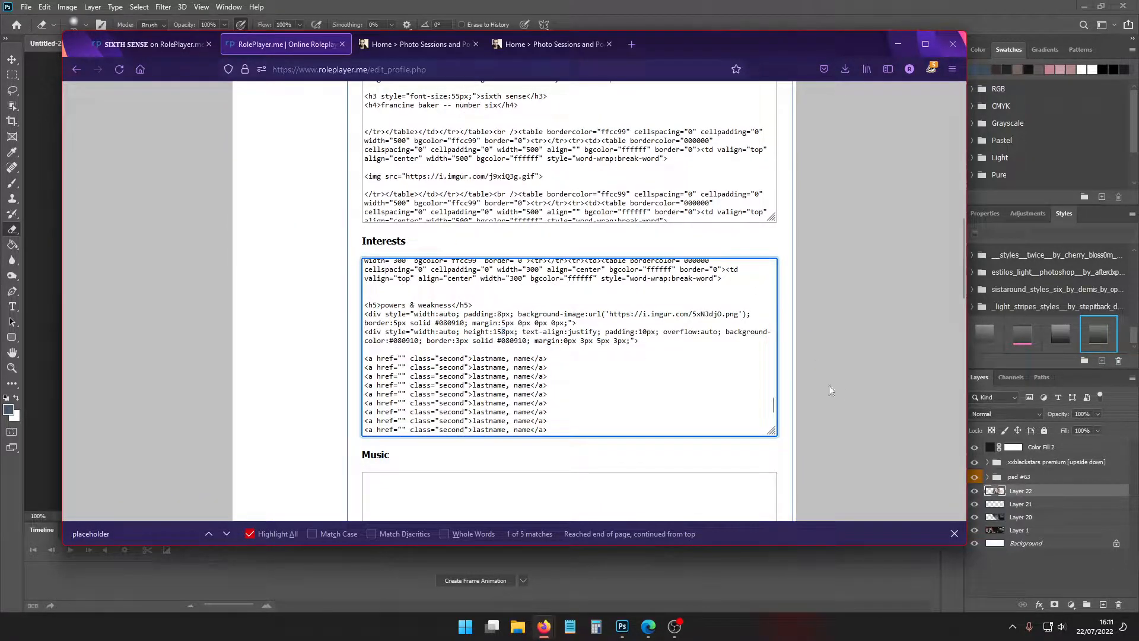
{"action": "scroll", "coordinate": [830, 389], "scroll_direction": "down", "scroll_amount": 15}
{"action": "left_click", "coordinate": [569, 420]}
Refresh the profile to check the alignment, then rename the last "powers & weakness" heading in Interests to "connections" and save
{"action": "left_click", "coordinate": [152, 44]}
{"action": "left_click", "coordinate": [119, 69]}
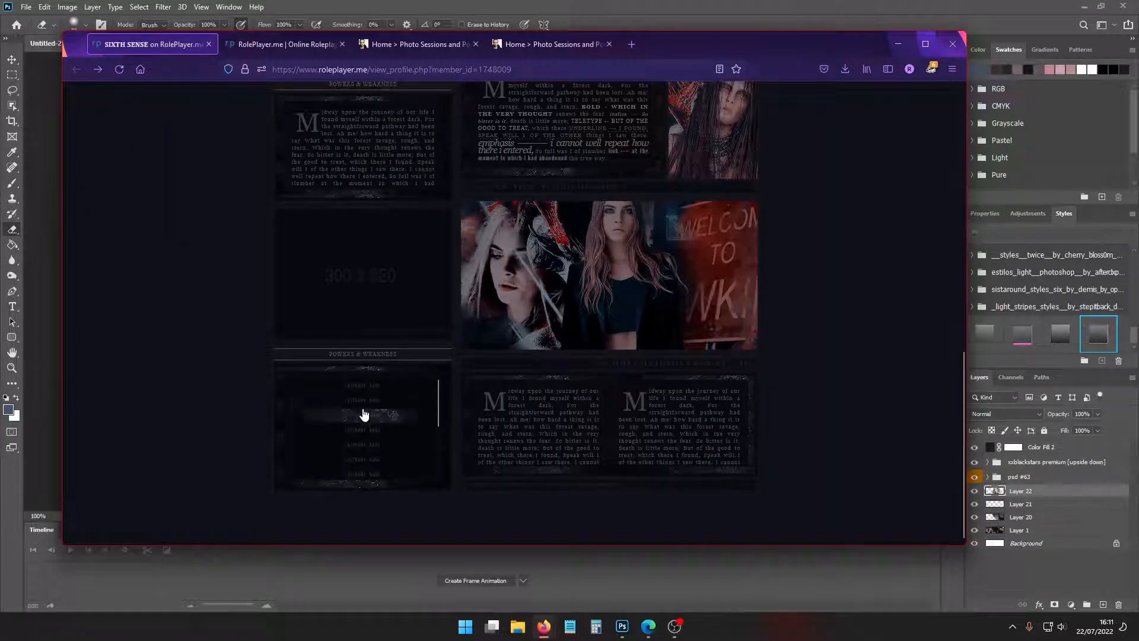
{"action": "left_click", "coordinate": [264, 44]}
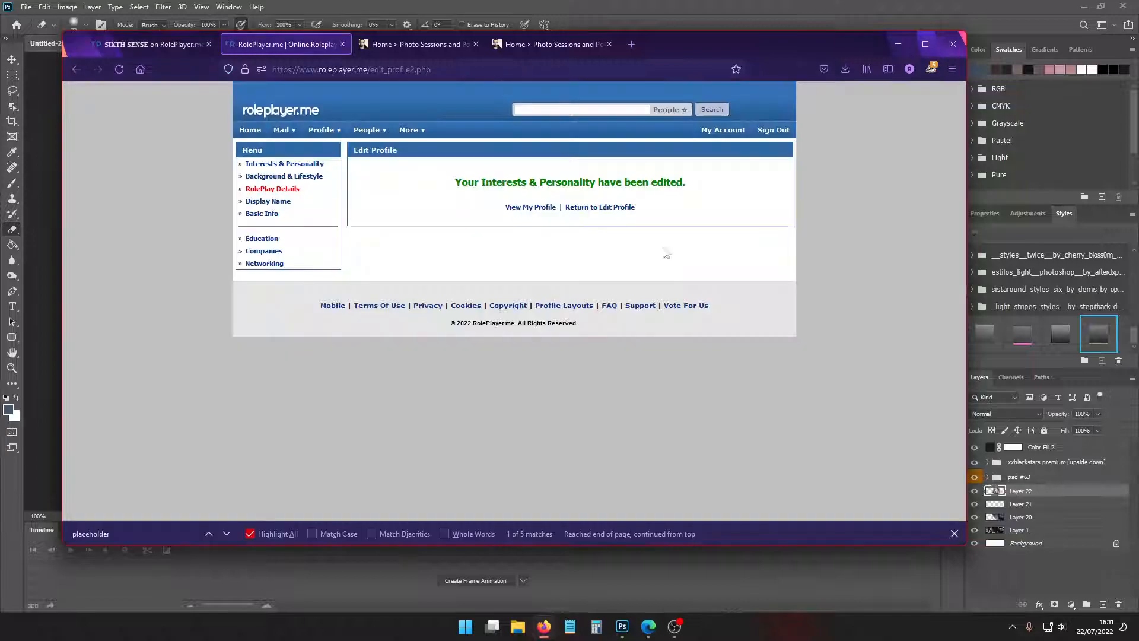
{"action": "left_click", "coordinate": [623, 209]}
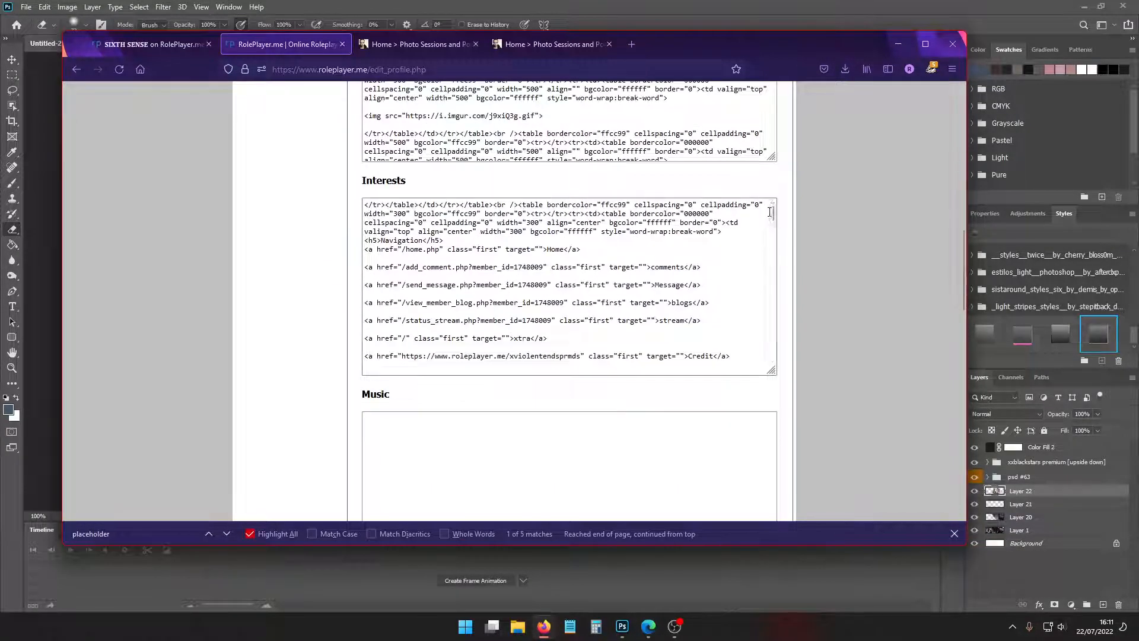
{"action": "left_click_drag", "start_coordinate": [773, 215], "coordinate": [773, 353]}
{"action": "scroll", "coordinate": [498, 310], "scroll_direction": "up", "scroll_amount": 3}
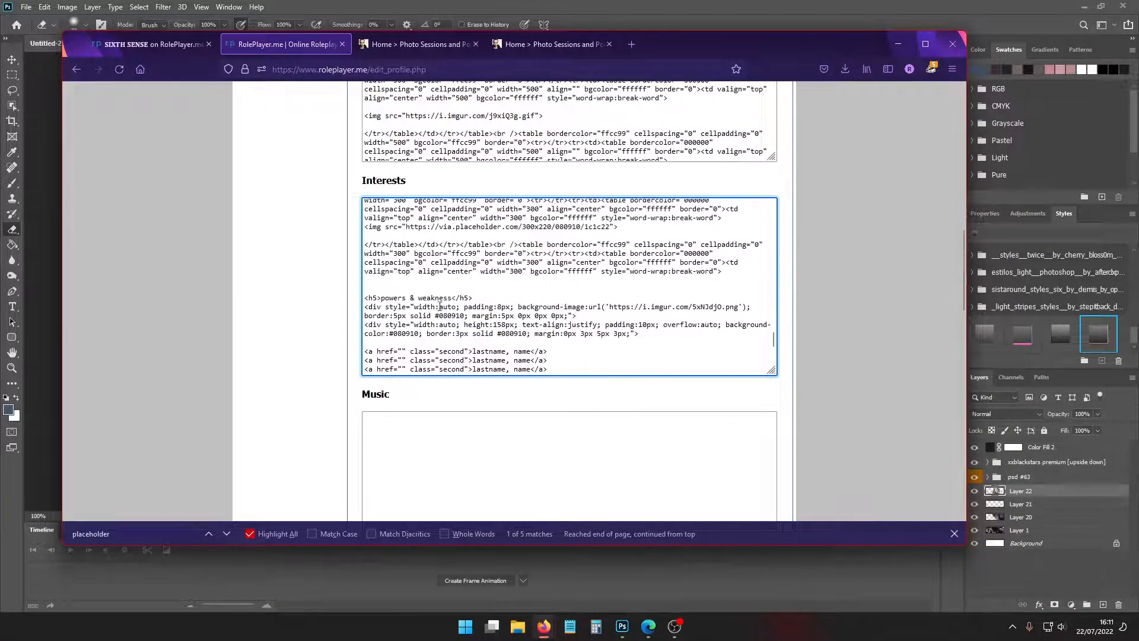
{"action": "left_click_drag", "start_coordinate": [451, 297], "coordinate": [380, 297]}
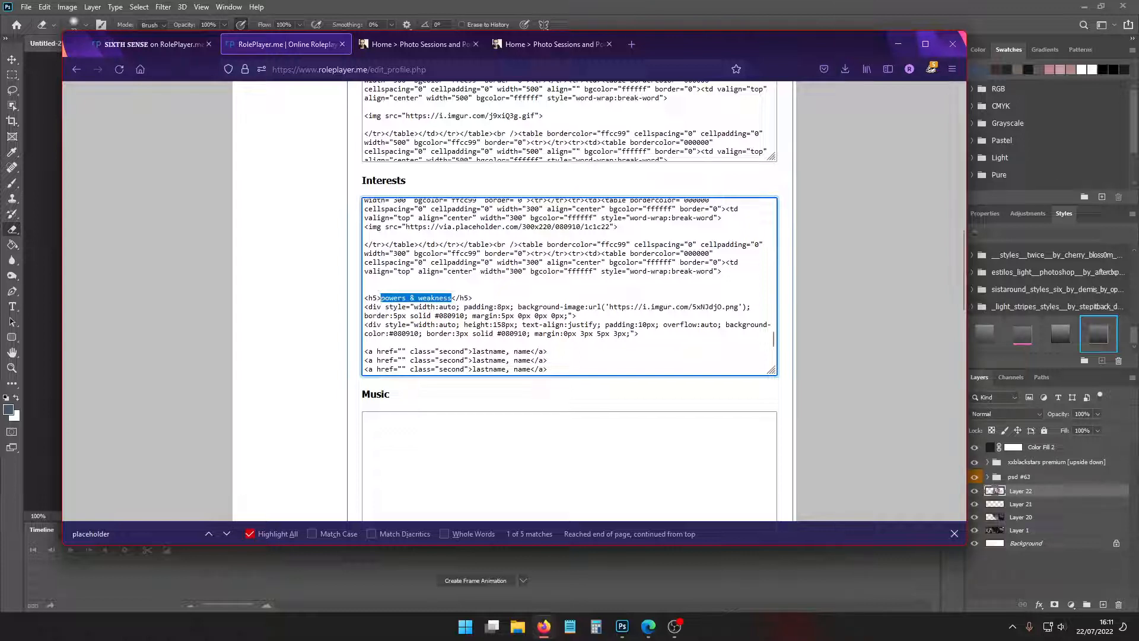
{"action": "type", "text": "connections"}
{"action": "scroll", "coordinate": [426, 302], "scroll_direction": "down", "scroll_amount": 10}
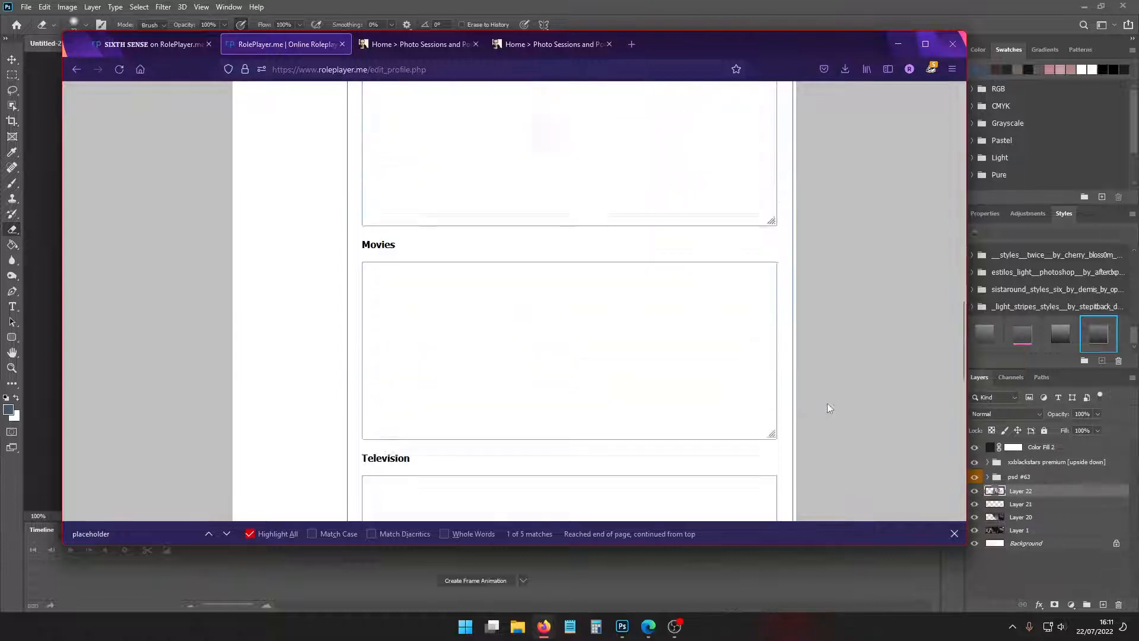
{"action": "left_click", "coordinate": [569, 419]}
Reload the profile page and review the layout, checking the last sidebar heading and the remaining placeholder images
{"action": "left_click", "coordinate": [175, 44]}
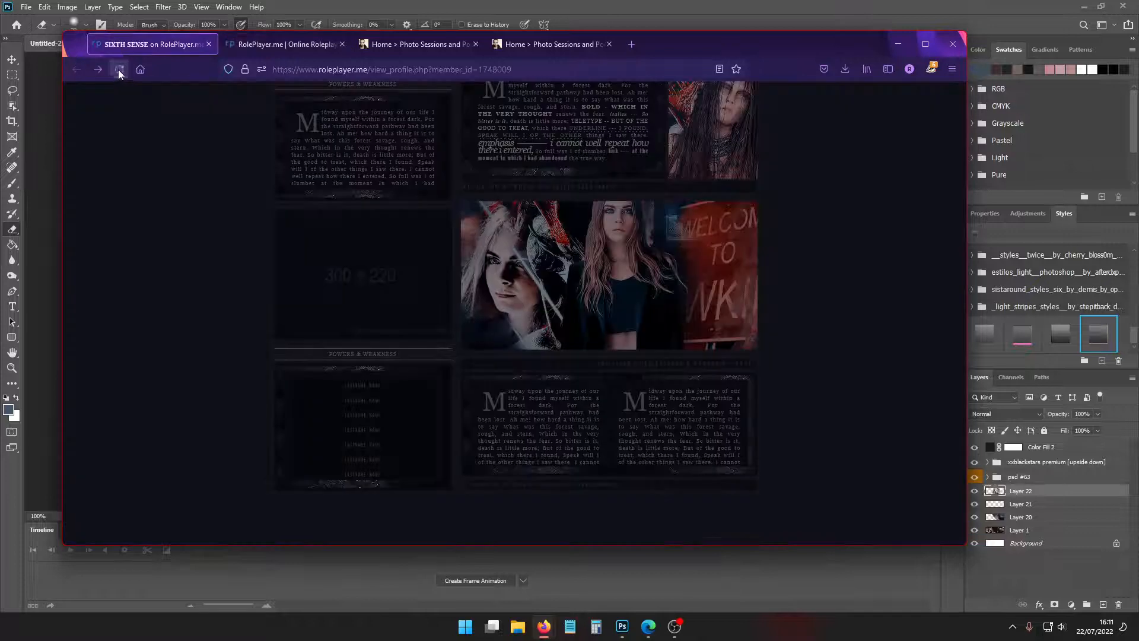
{"action": "left_click", "coordinate": [119, 69]}
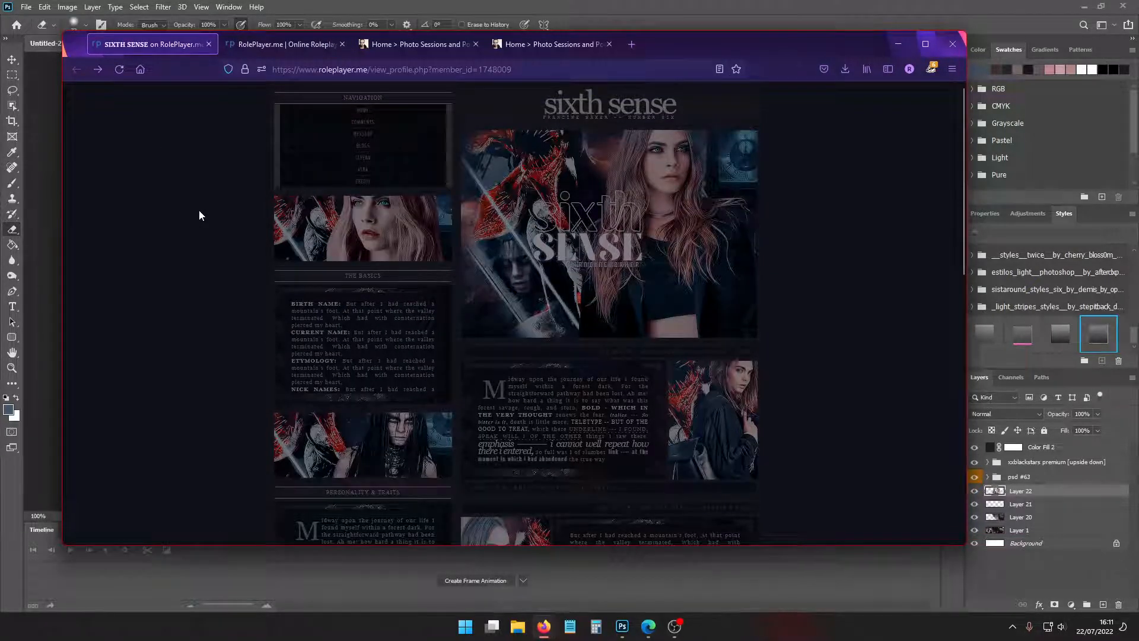
{"action": "scroll", "coordinate": [200, 217], "scroll_direction": "down", "scroll_amount": 5}
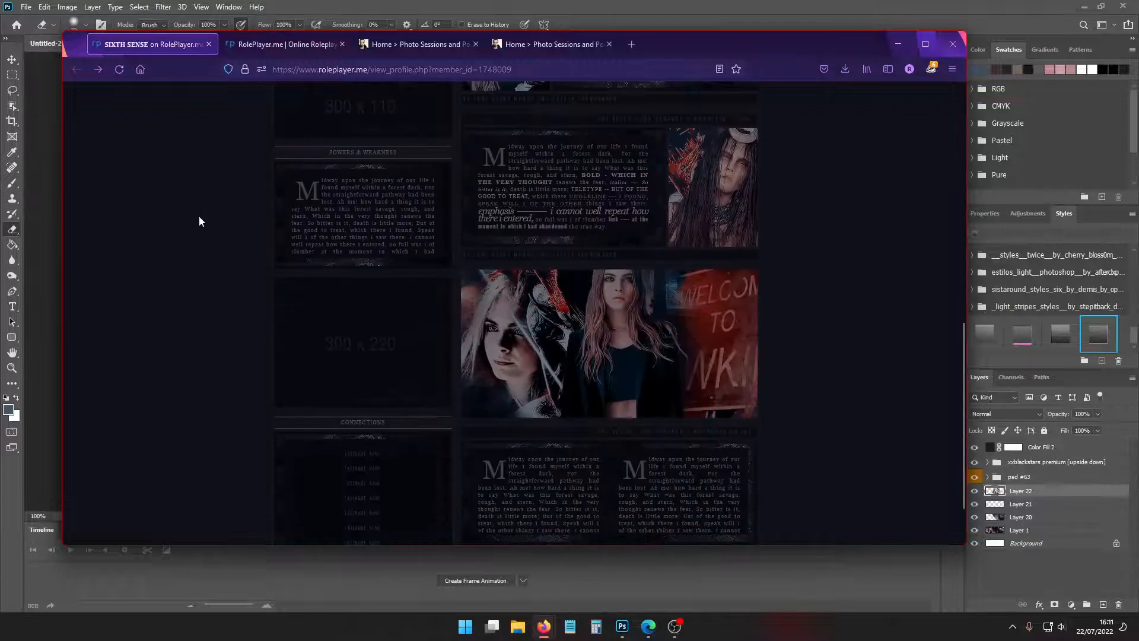
{"action": "scroll", "coordinate": [211, 268], "scroll_direction": "up", "scroll_amount": 4}
{"action": "scroll", "coordinate": [215, 255], "scroll_direction": "up", "scroll_amount": 2}
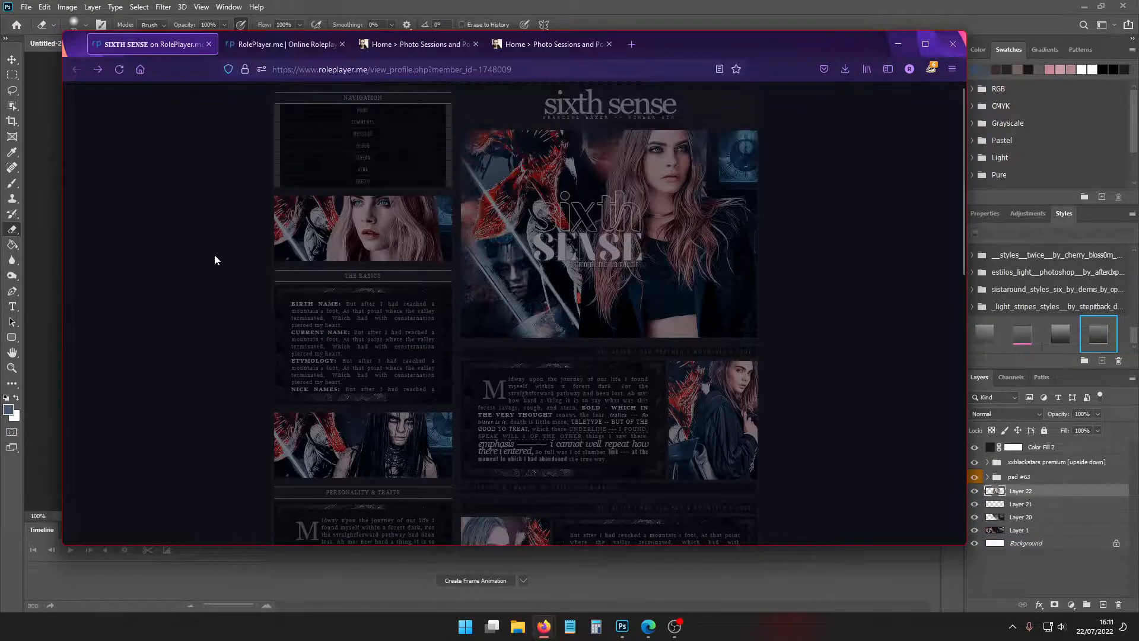
{"action": "scroll", "coordinate": [315, 327], "scroll_direction": "down", "scroll_amount": 6}
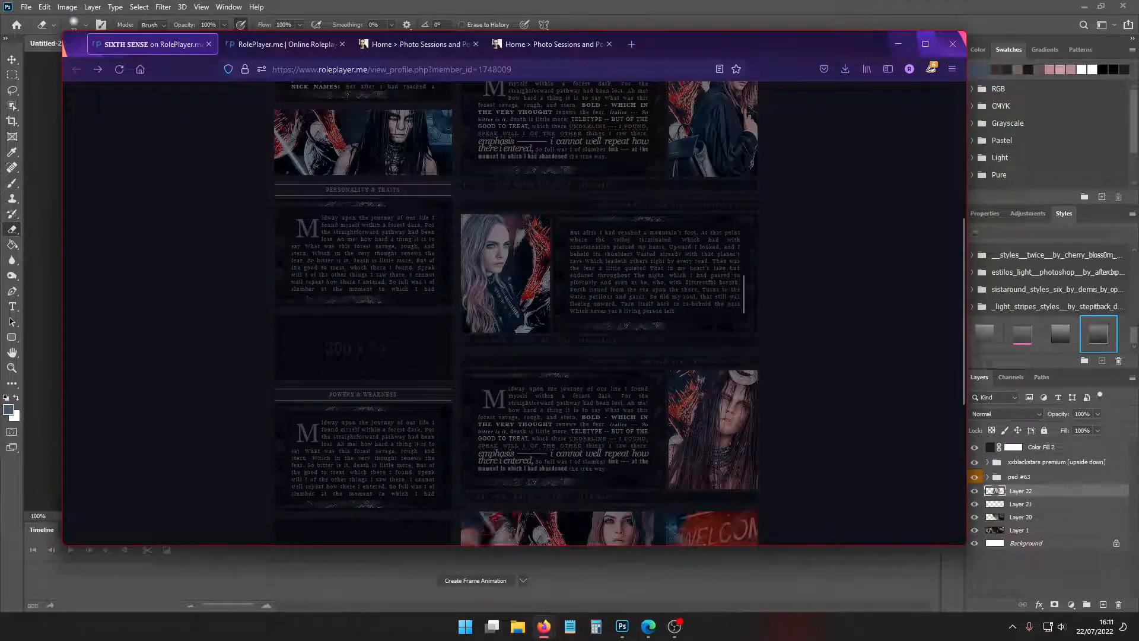
{"action": "key", "text": "alt+Tab"}
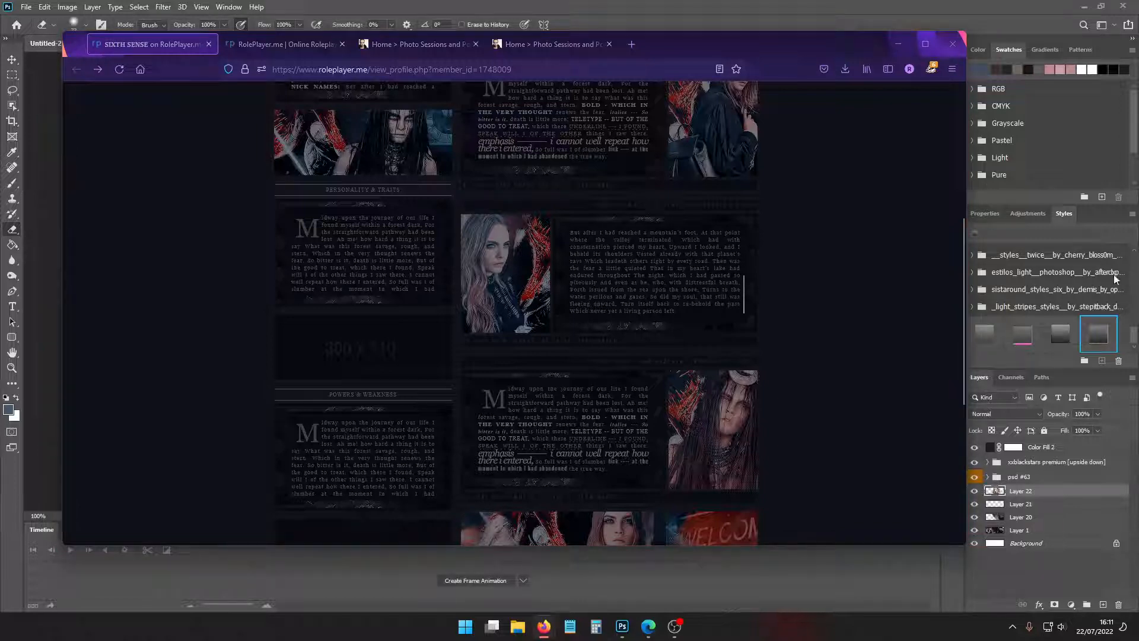
{"action": "scroll", "coordinate": [312, 102], "scroll_direction": "up", "scroll_amount": 2}
{"action": "left_click", "coordinate": [286, 44]}
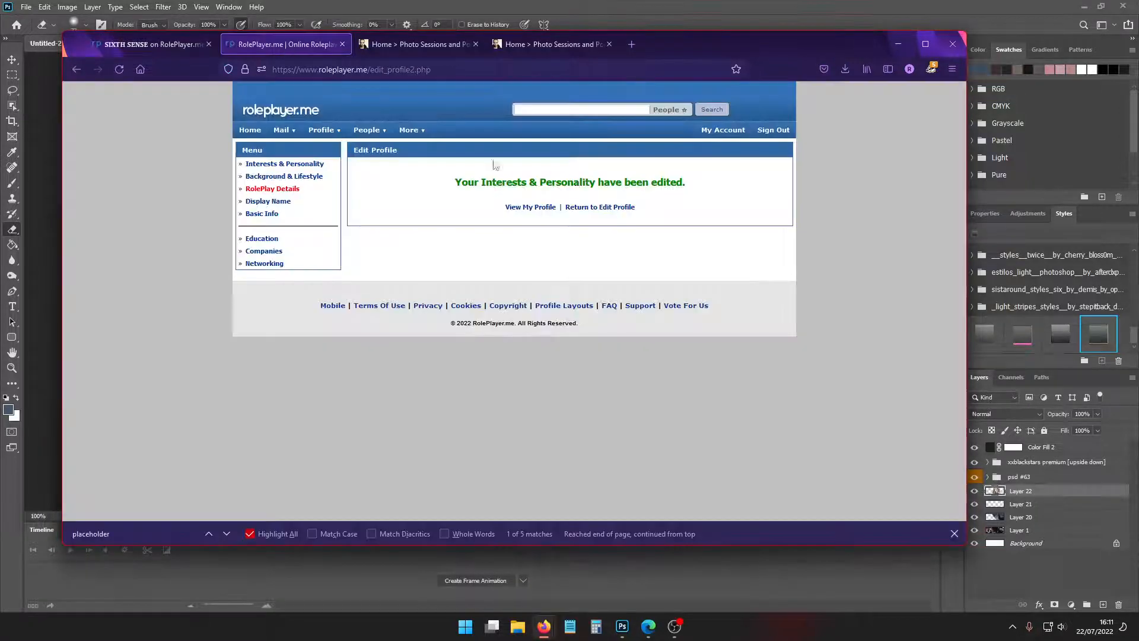
{"action": "left_click", "coordinate": [593, 212]}
{"action": "scroll", "coordinate": [846, 315], "scroll_direction": "down", "scroll_amount": 7}
{"action": "key", "text": "ctrl+f"}
{"action": "type", "text": "300x1"}
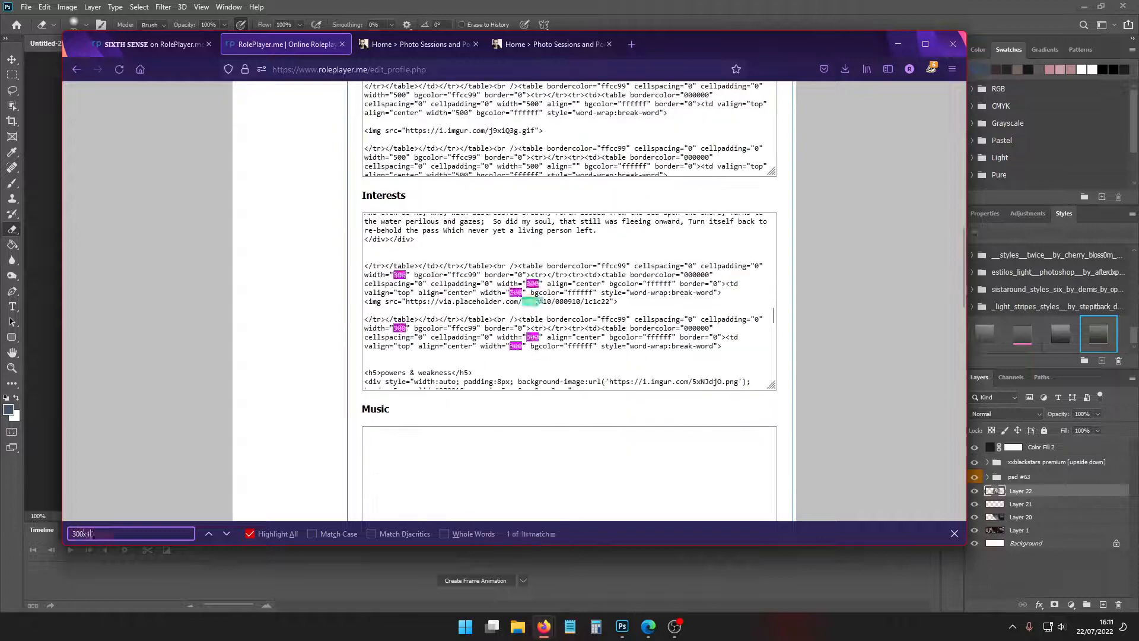
{"action": "type", "text": "00"}
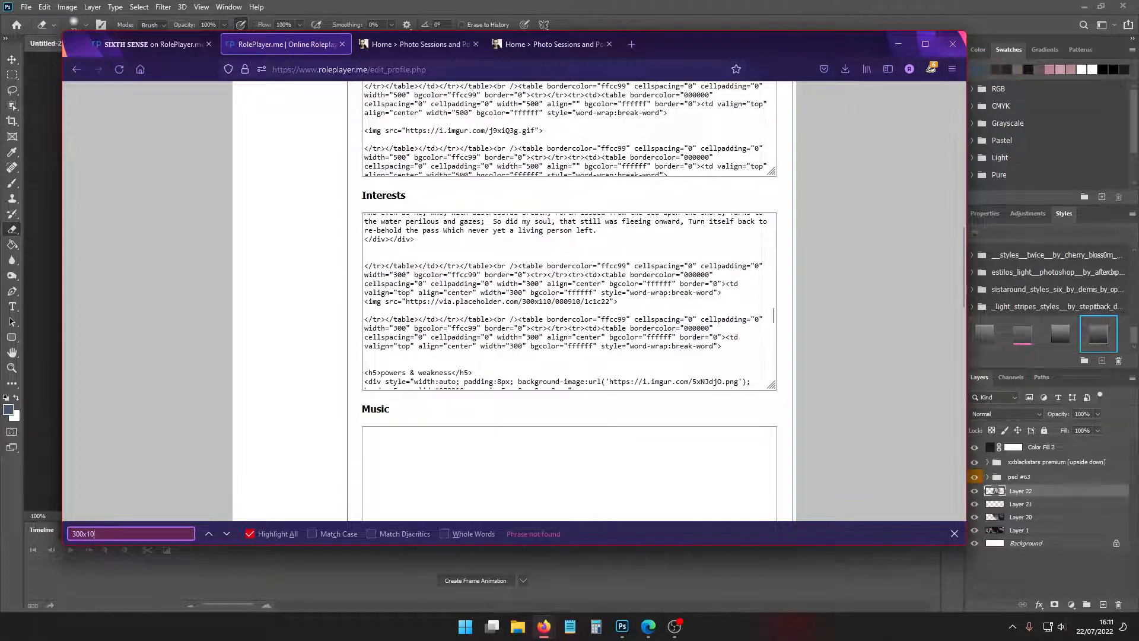
{"action": "type", "text": "1"}
{"action": "left_click_drag", "start_coordinate": [614, 301], "coordinate": [410, 301]}
{"action": "type", "text": "https://i.imgur.com/LncImKG.png"}
{"action": "scroll", "coordinate": [827, 410], "scroll_direction": "down", "scroll_amount": 10}
{"action": "left_click", "coordinate": [570, 418]}
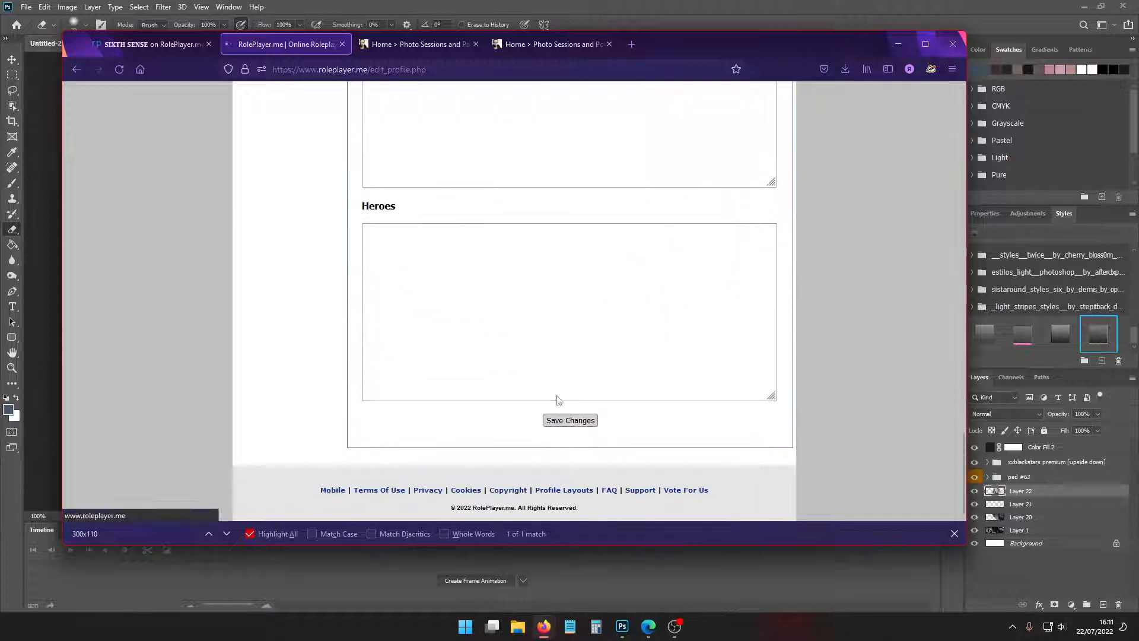
Review the profile page with the new sidebar banner above "powers & weakness" and check the remaining 300 x 220 placeholder
{"action": "left_click", "coordinate": [143, 43]}
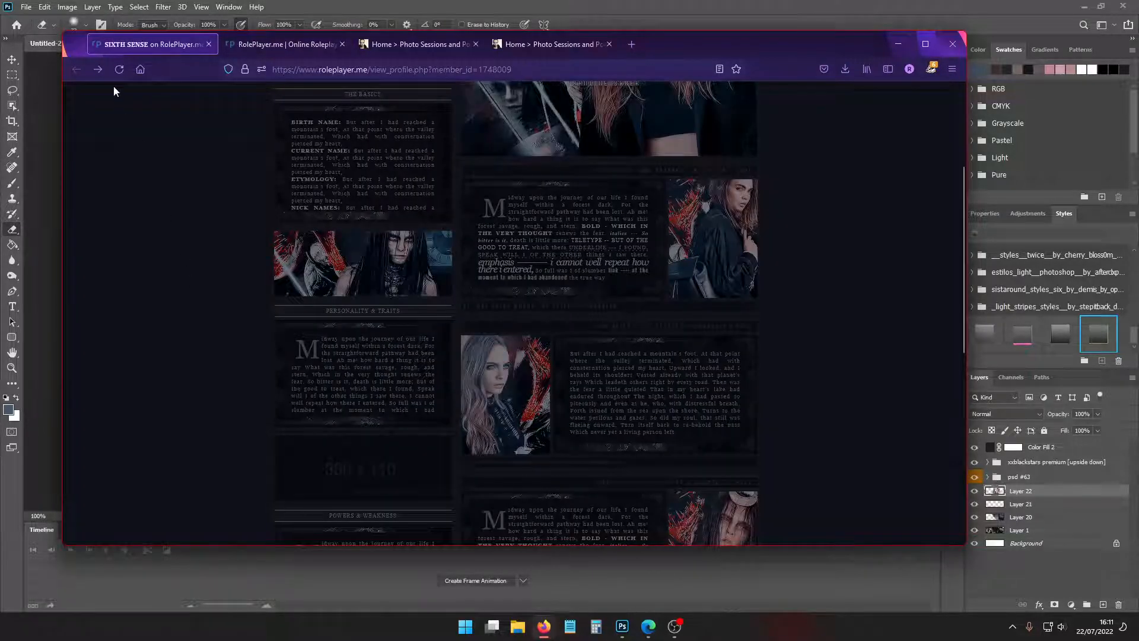
{"action": "scroll", "coordinate": [173, 280], "scroll_direction": "down", "scroll_amount": 6}
{"action": "scroll", "coordinate": [179, 280], "scroll_direction": "up", "scroll_amount": 4}
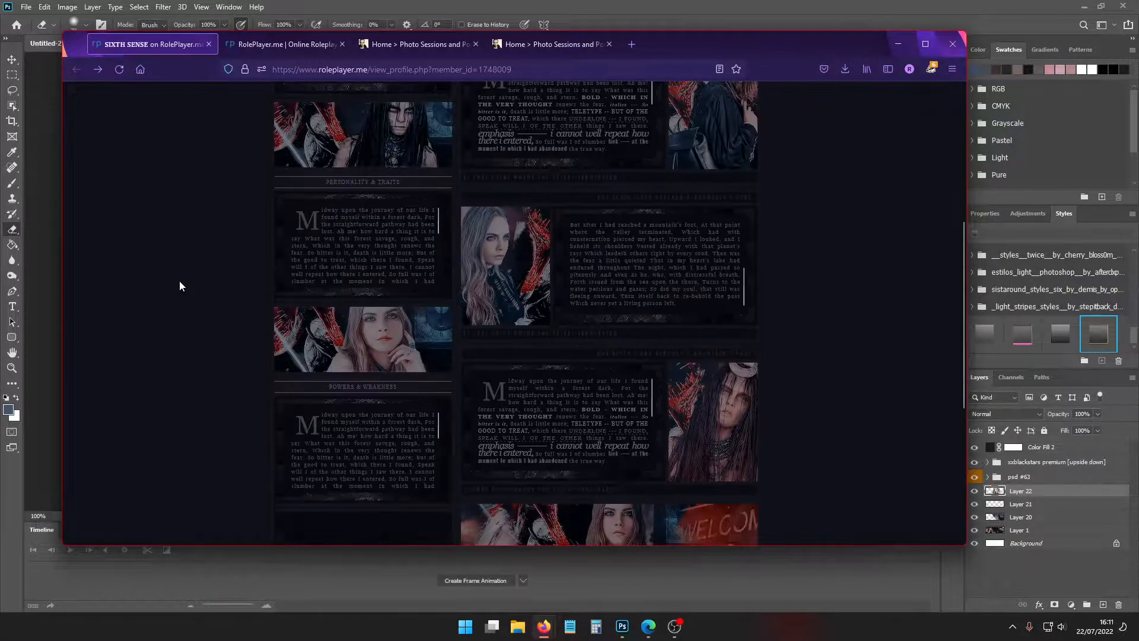
{"action": "scroll", "coordinate": [181, 286], "scroll_direction": "up", "scroll_amount": 4}
{"action": "scroll", "coordinate": [183, 286], "scroll_direction": "down", "scroll_amount": 9}
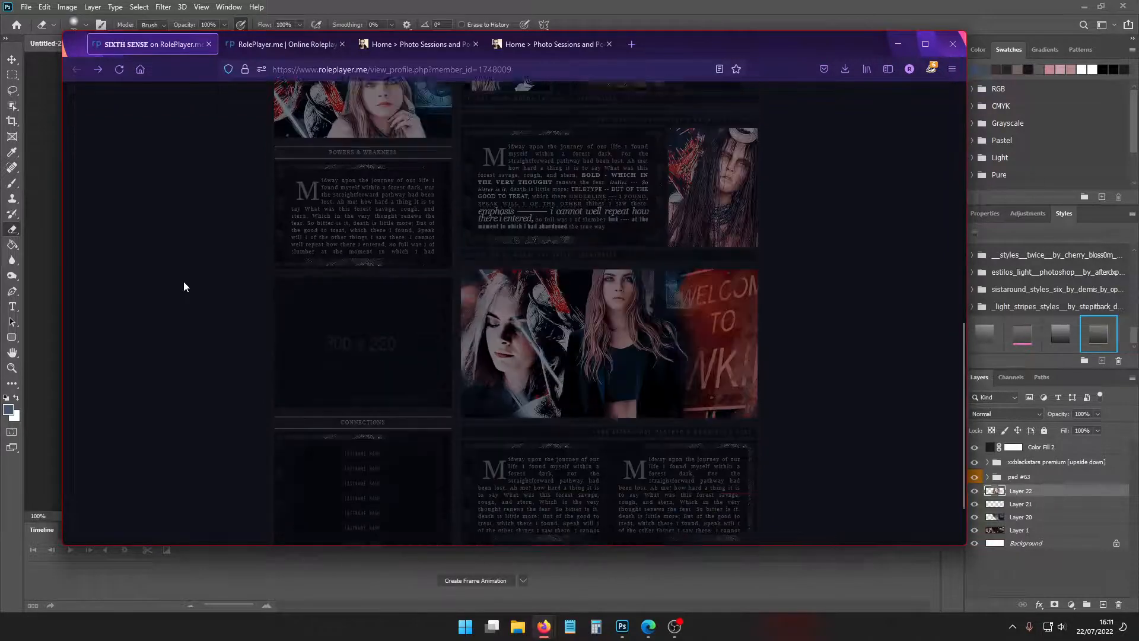
Switch to Photoshop, create a 300 x 220 px document, and bring up the Untitled-1 sixth sense banner window
{"action": "left_click", "coordinate": [26, 8]}
{"action": "left_click", "coordinate": [35, 20]}
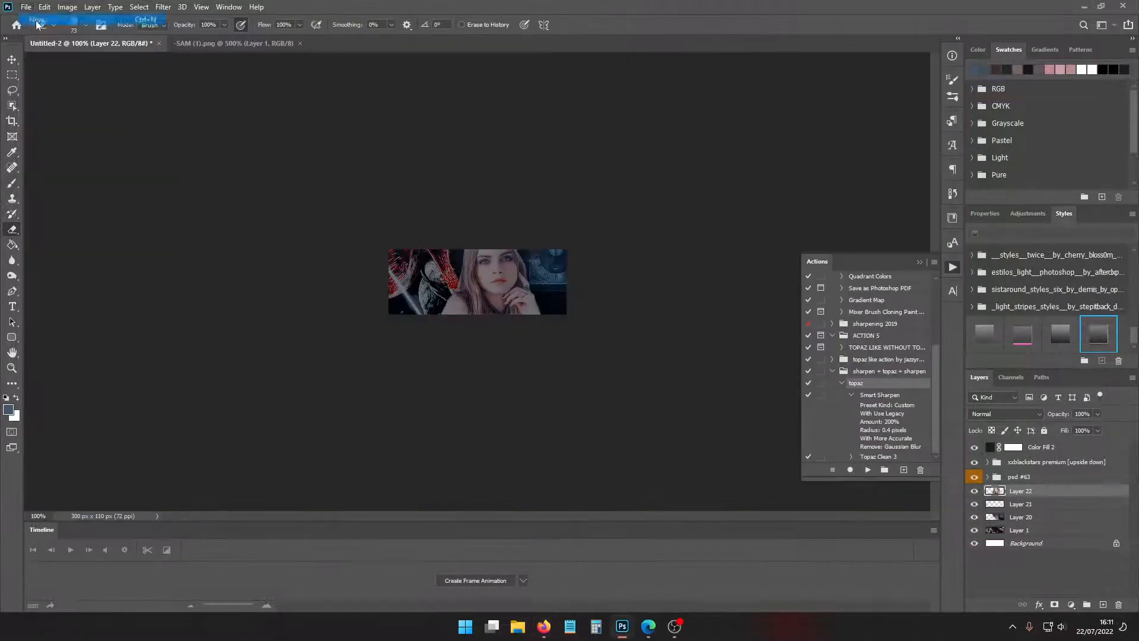
{"action": "left_click_drag", "start_coordinate": [596, 250], "coordinate": [529, 256]}
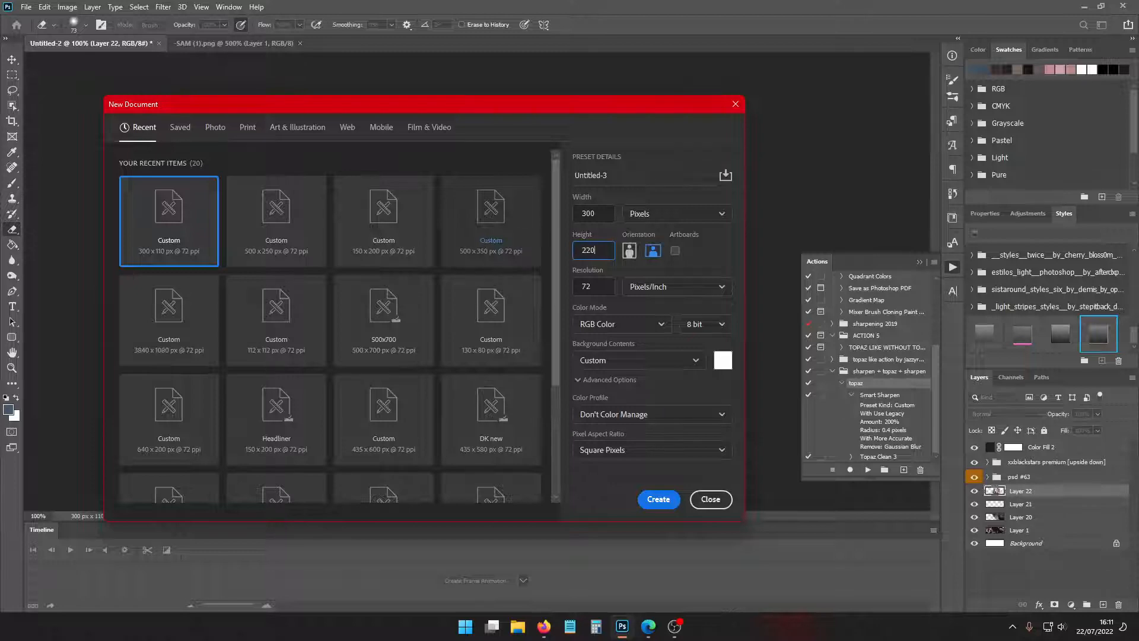
{"action": "key", "text": "Return"}
{"action": "mouse_move", "coordinate": [621, 625]}
{"action": "left_click", "coordinate": [649, 582]}
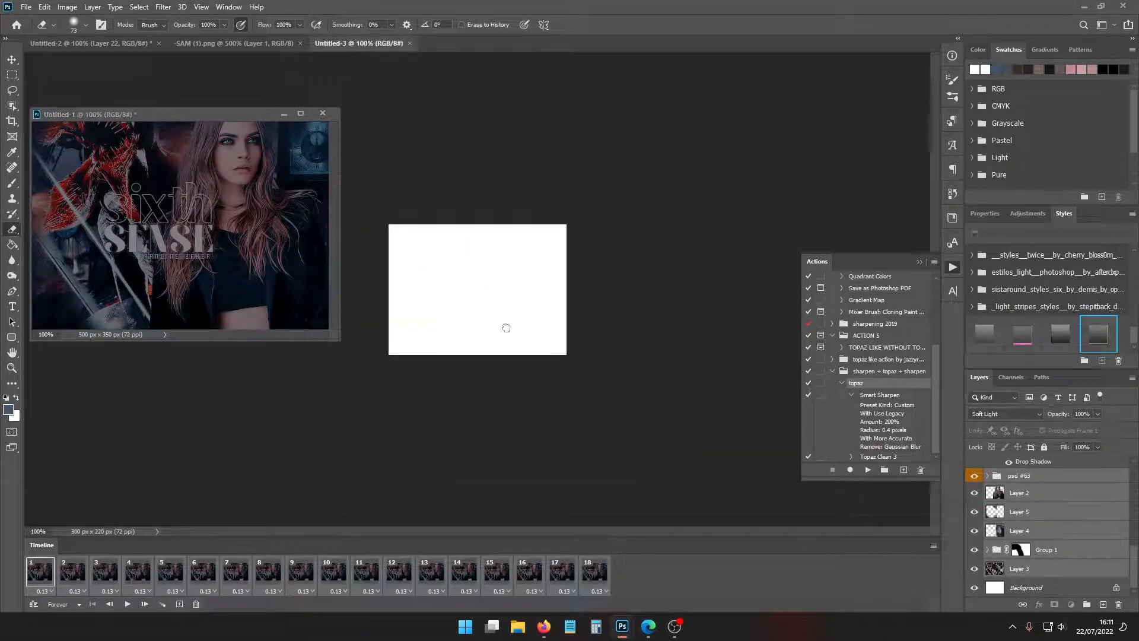
Copy the sixth sense banner layers into the 300 x 220 px document and scale them to 71.57%, centred on the canvas
{"action": "left_click_drag", "start_coordinate": [506, 328], "coordinate": [466, 315]}
{"action": "key", "text": "ctrl+t"}
{"action": "left_click_drag", "start_coordinate": [316, 362], "coordinate": [440, 333]}
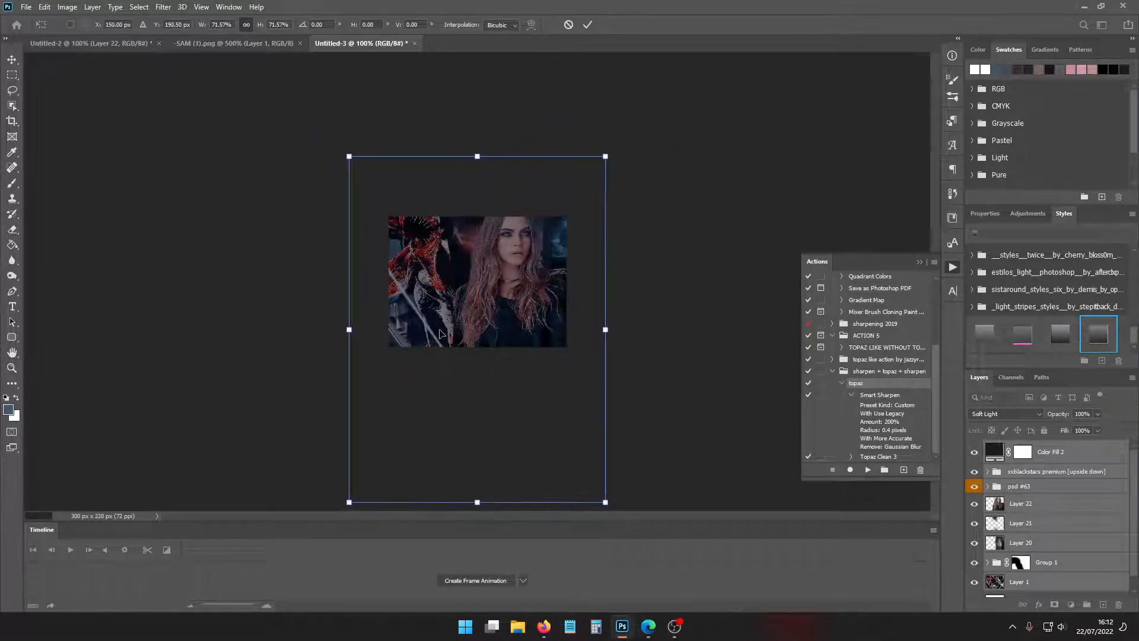
{"action": "key", "text": "Return"}
{"action": "key", "text": "e"}
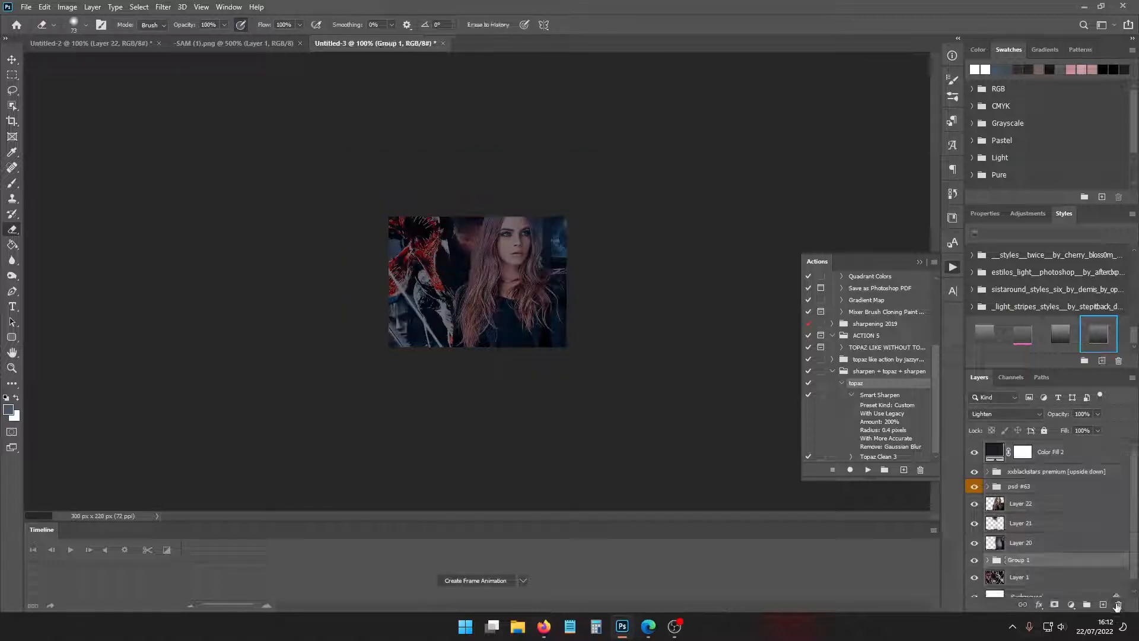
Delete Group 1 and the Layer 22 portrait from the 300 x 220 px document
{"action": "left_click", "coordinate": [1118, 604]}
{"action": "key", "text": "Return"}
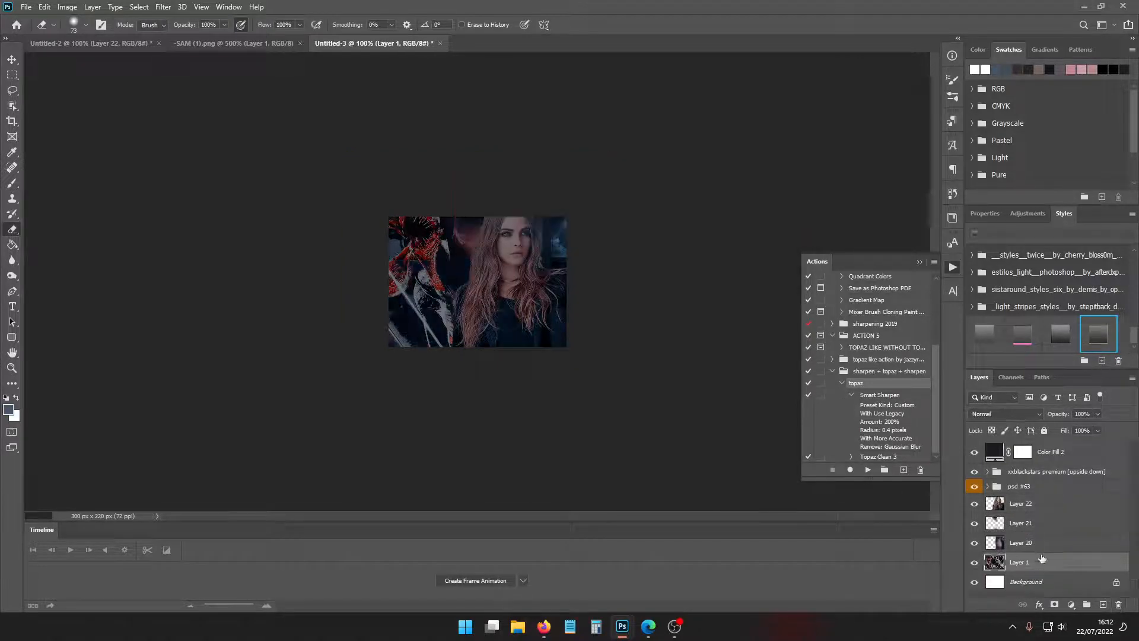
{"action": "left_click", "coordinate": [1029, 503]}
{"action": "key", "text": "Delete"}
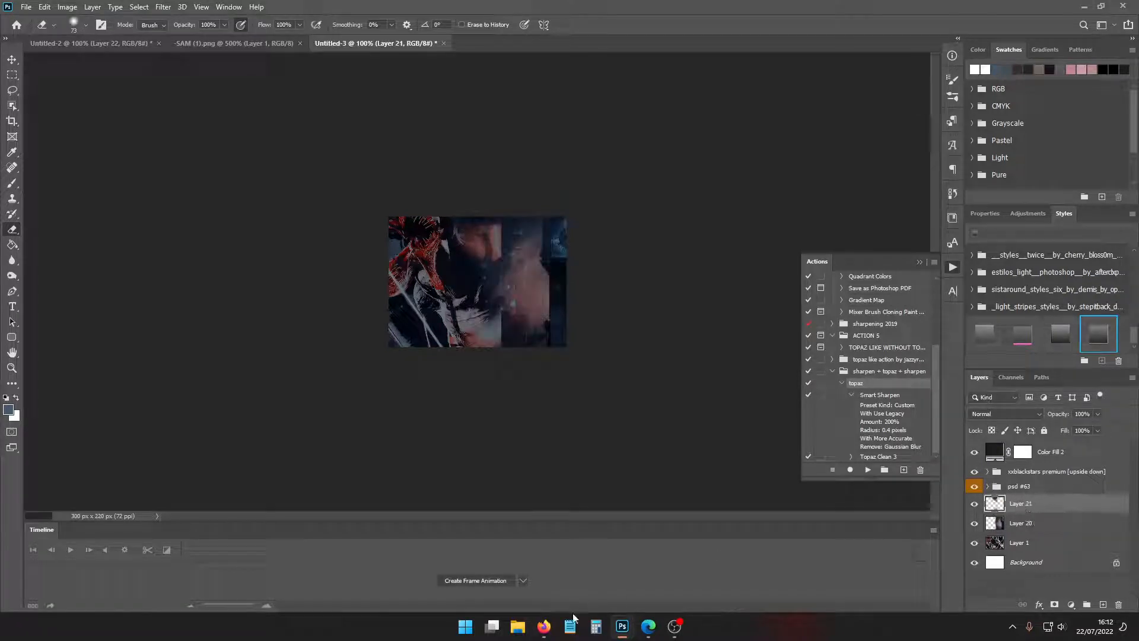
Switch to Firefox and search Google Images for "stranger things cast" in a new tab
{"action": "mouse_move", "coordinate": [549, 626]}
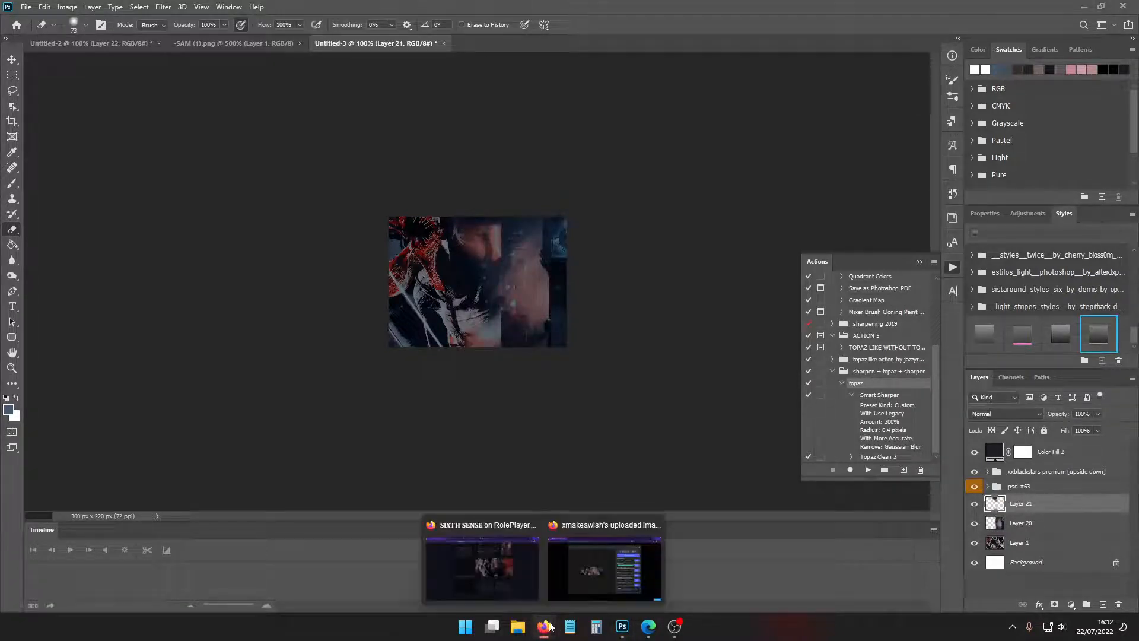
{"action": "left_click", "coordinate": [482, 566]}
{"action": "key", "text": "ctrl+t"}
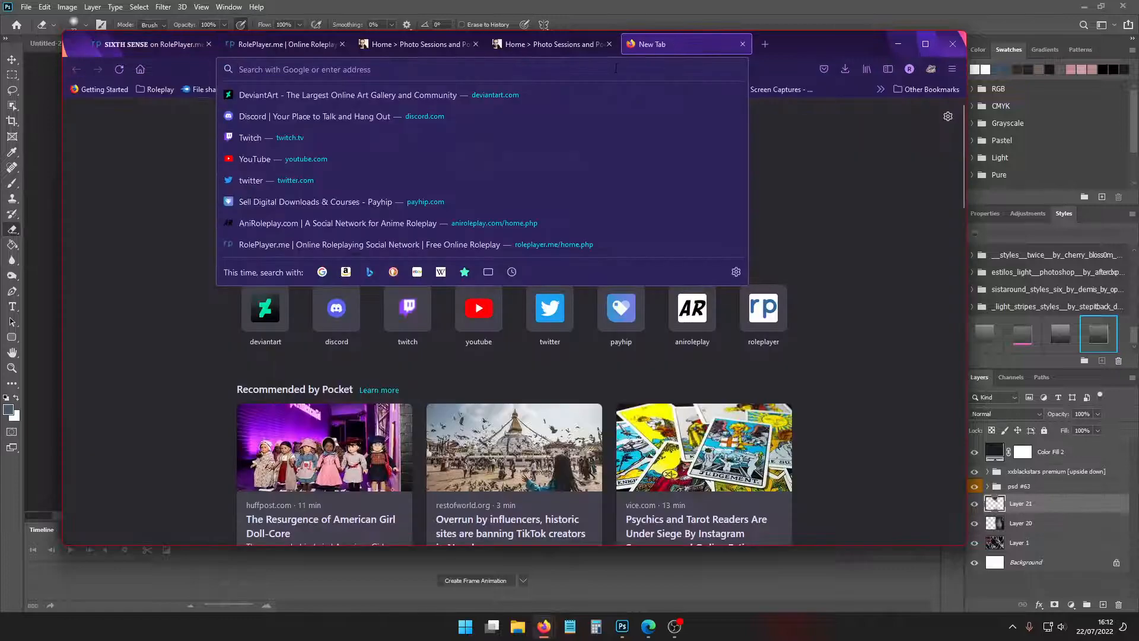
{"action": "type", "text": "stranger thing"}
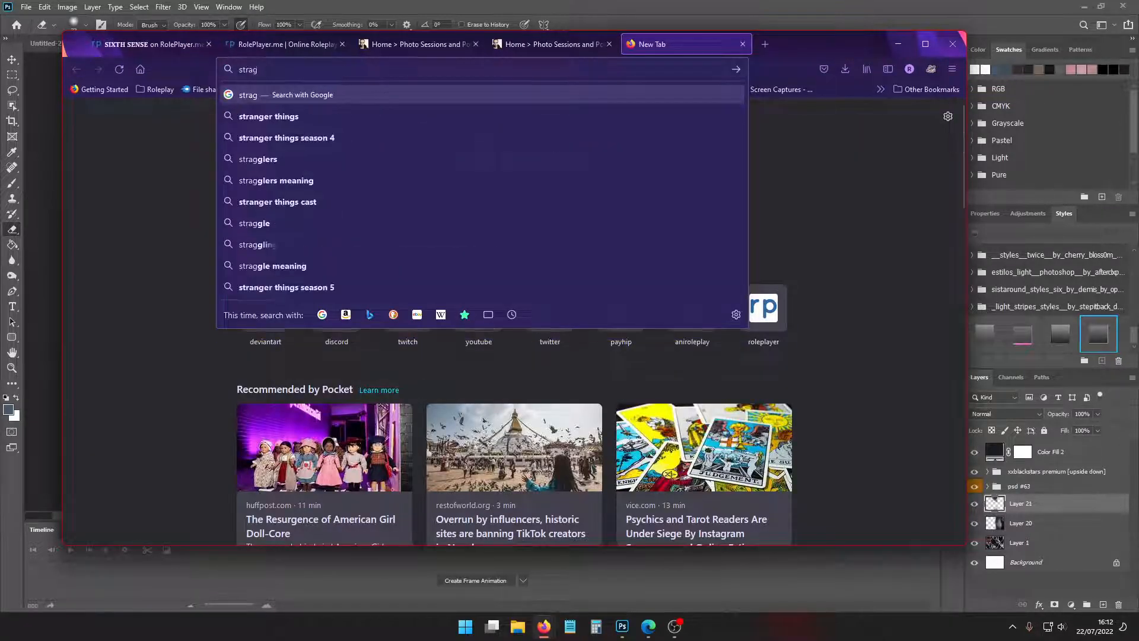
{"action": "type", "text": "s cast"}
{"action": "key", "text": "Return"}
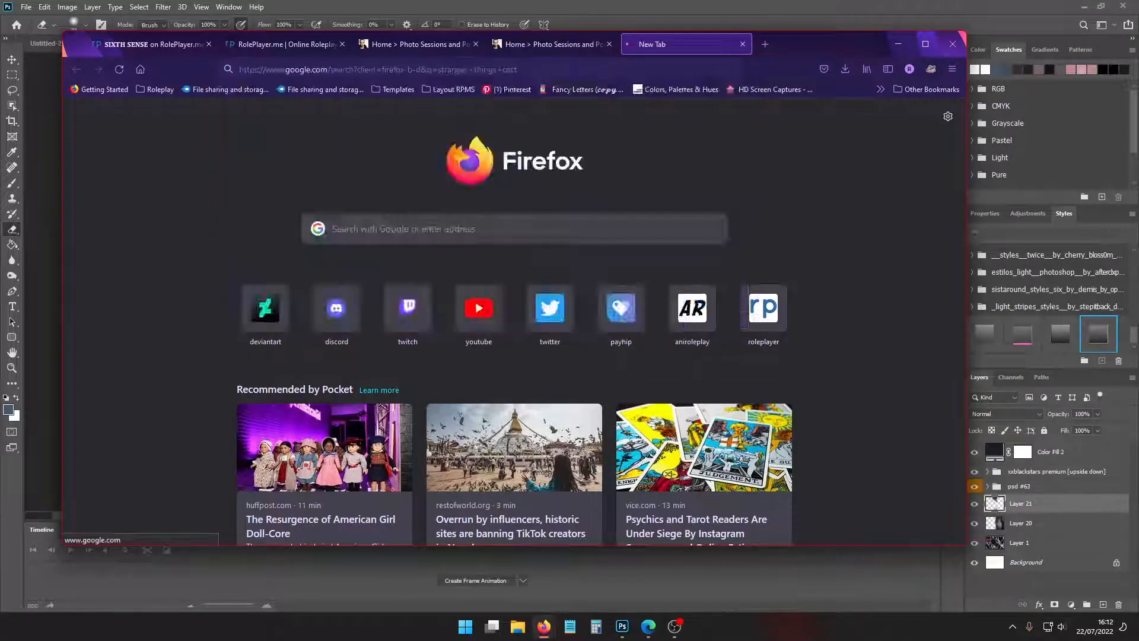
{"action": "left_click", "coordinate": [225, 147]}
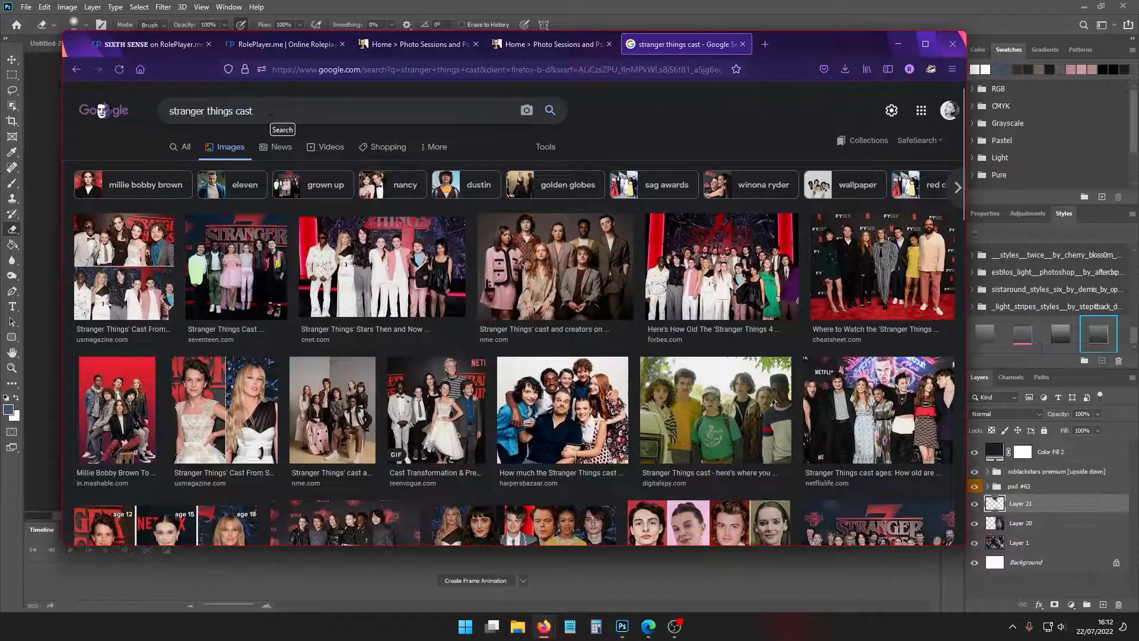
Browse the image results for a Stranger Things cast picture suited to the banner
{"action": "scroll", "coordinate": [481, 332], "scroll_direction": "down", "scroll_amount": 2}
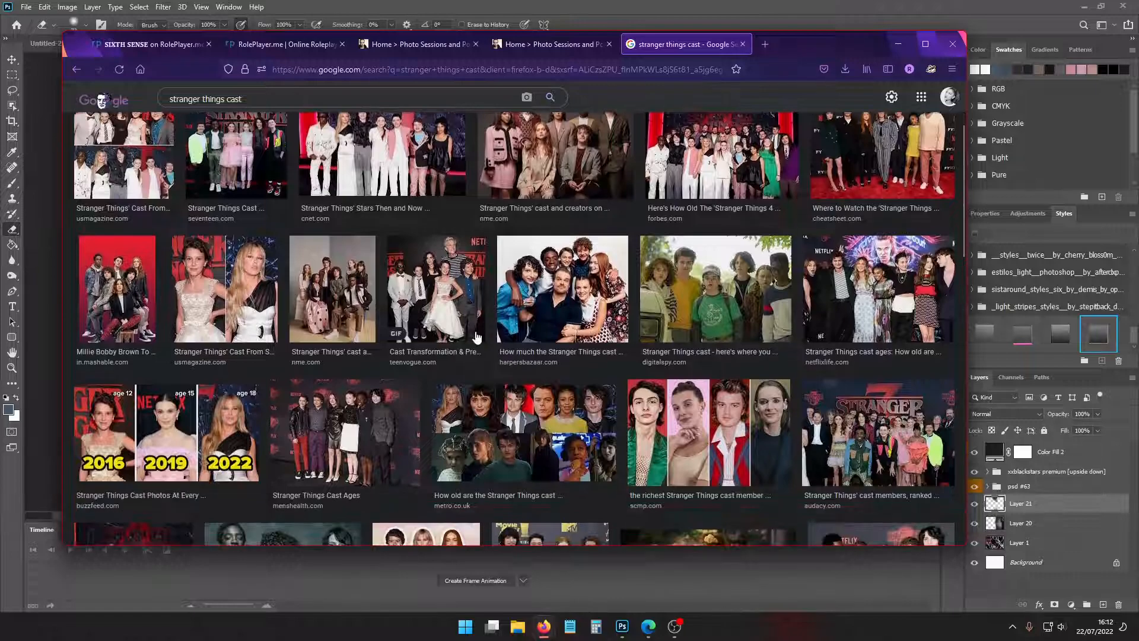
{"action": "scroll", "coordinate": [476, 337], "scroll_direction": "down", "scroll_amount": 3}
{"action": "scroll", "coordinate": [474, 335], "scroll_direction": "down", "scroll_amount": 2}
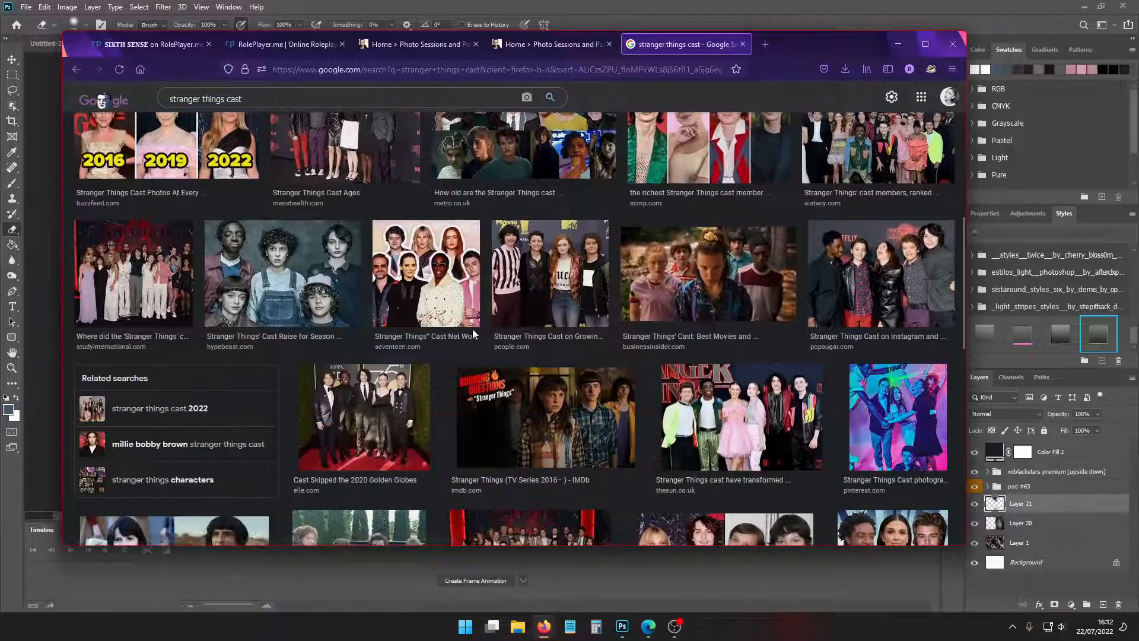
{"action": "scroll", "coordinate": [473, 333], "scroll_direction": "down", "scroll_amount": 4}
{"action": "scroll", "coordinate": [438, 370], "scroll_direction": "down", "scroll_amount": 4}
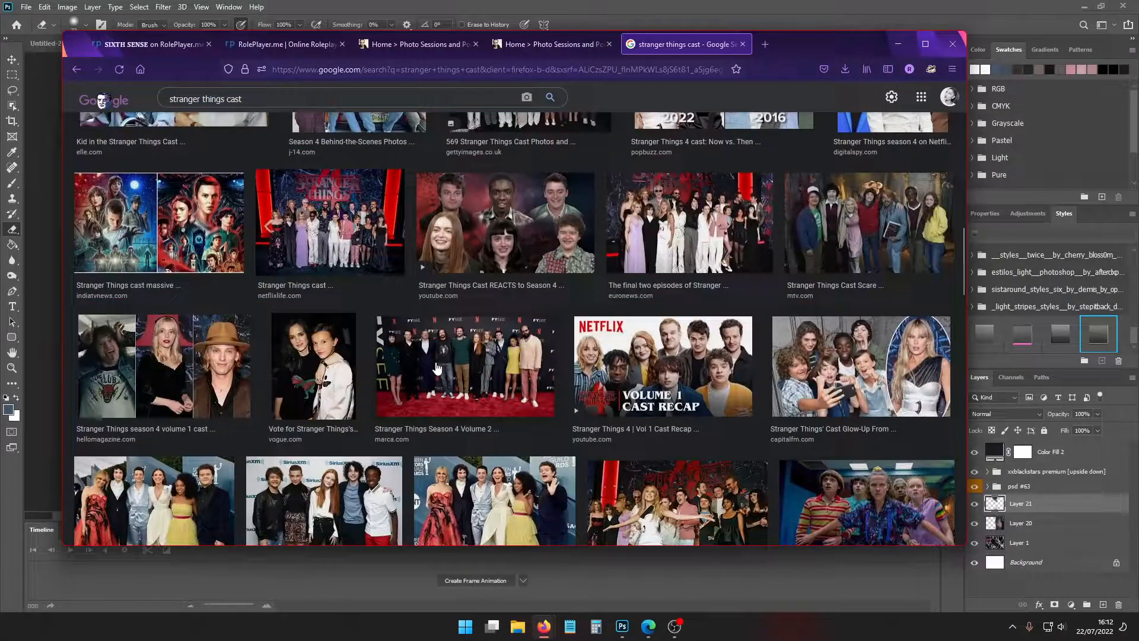
{"action": "scroll", "coordinate": [436, 368], "scroll_direction": "down", "scroll_amount": 3}
{"action": "scroll", "coordinate": [436, 368], "scroll_direction": "down", "scroll_amount": 2}
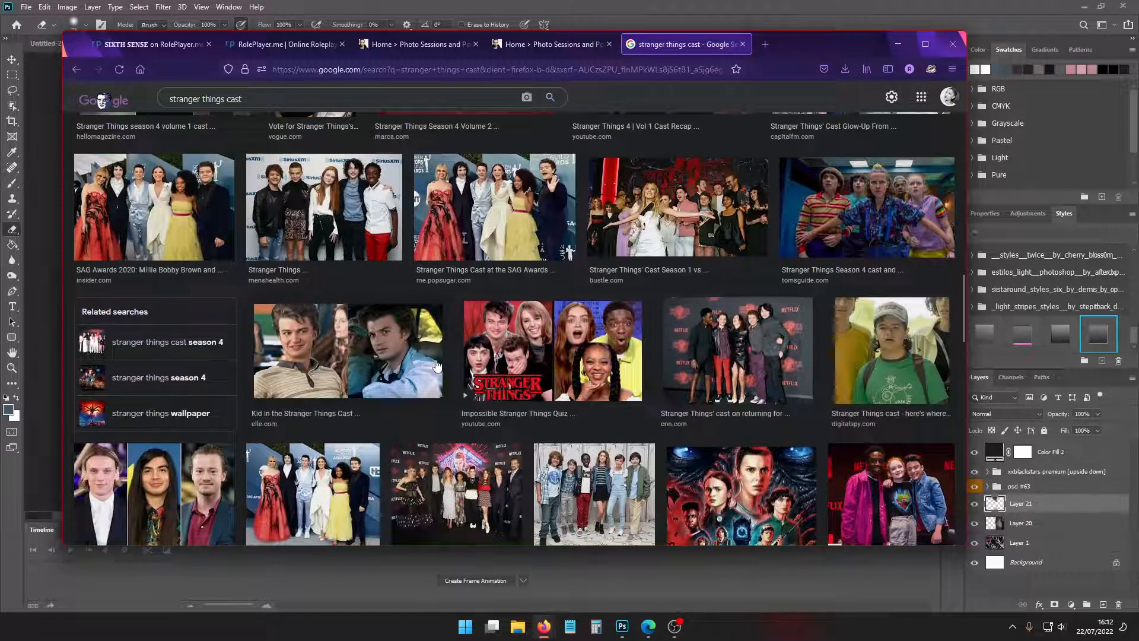
{"action": "scroll", "coordinate": [436, 366], "scroll_direction": "down", "scroll_amount": 4}
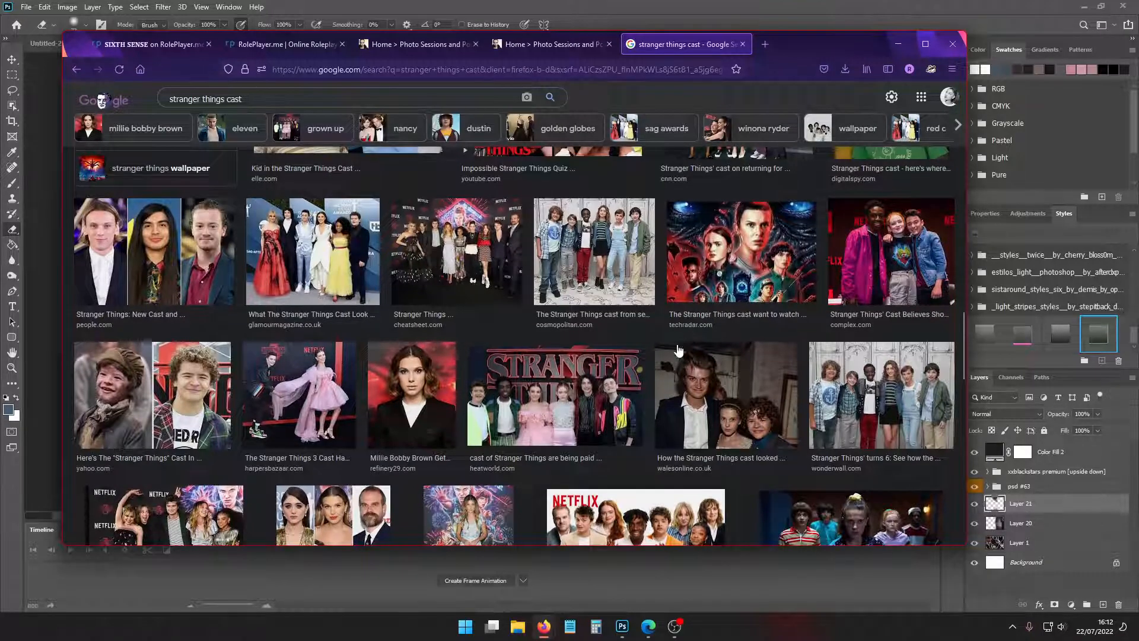
{"action": "scroll", "coordinate": [656, 399], "scroll_direction": "down", "scroll_amount": 1}
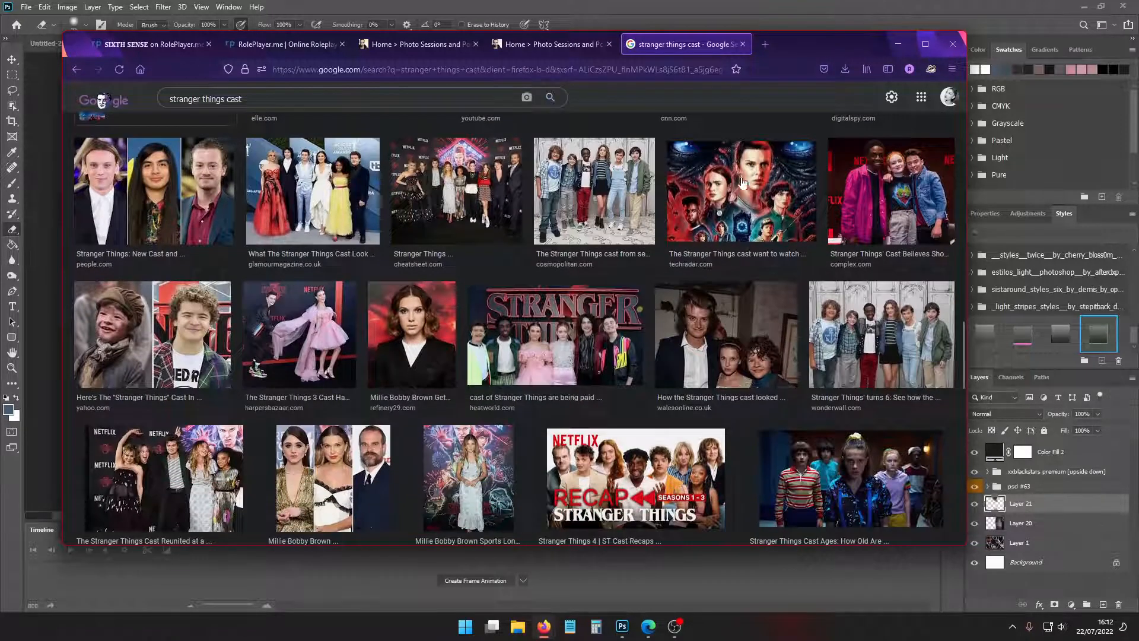
Preview the TechRadar Stranger Things artwork and the related Season 4 poster from Wapnaija, and check its related images
{"action": "left_click", "coordinate": [742, 183]}
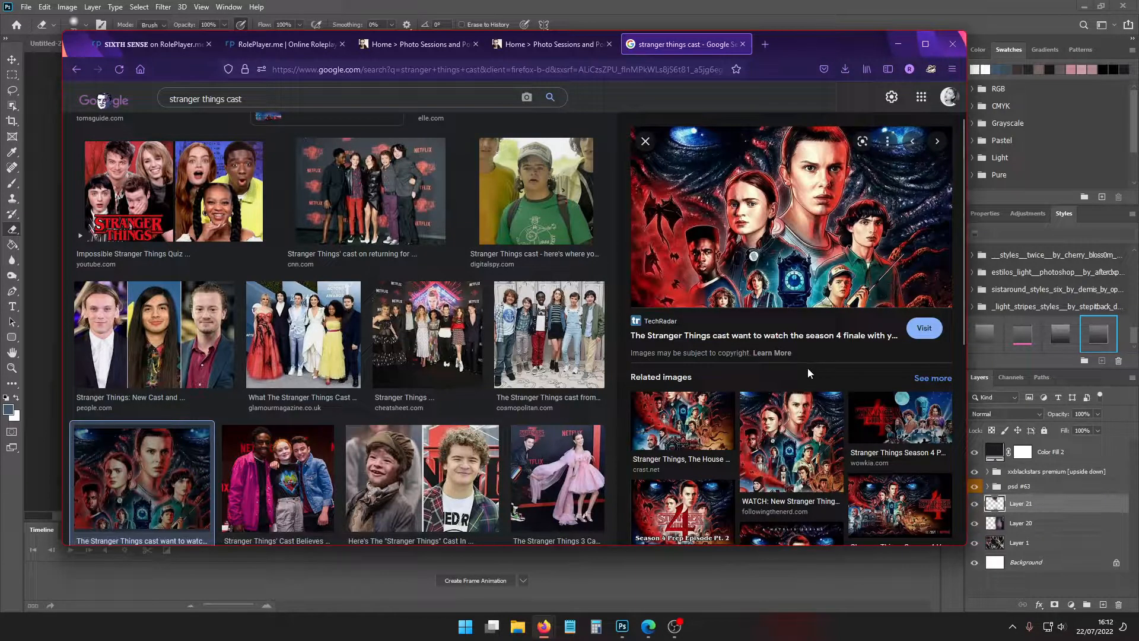
{"action": "scroll", "coordinate": [793, 372], "scroll_direction": "down", "scroll_amount": 3}
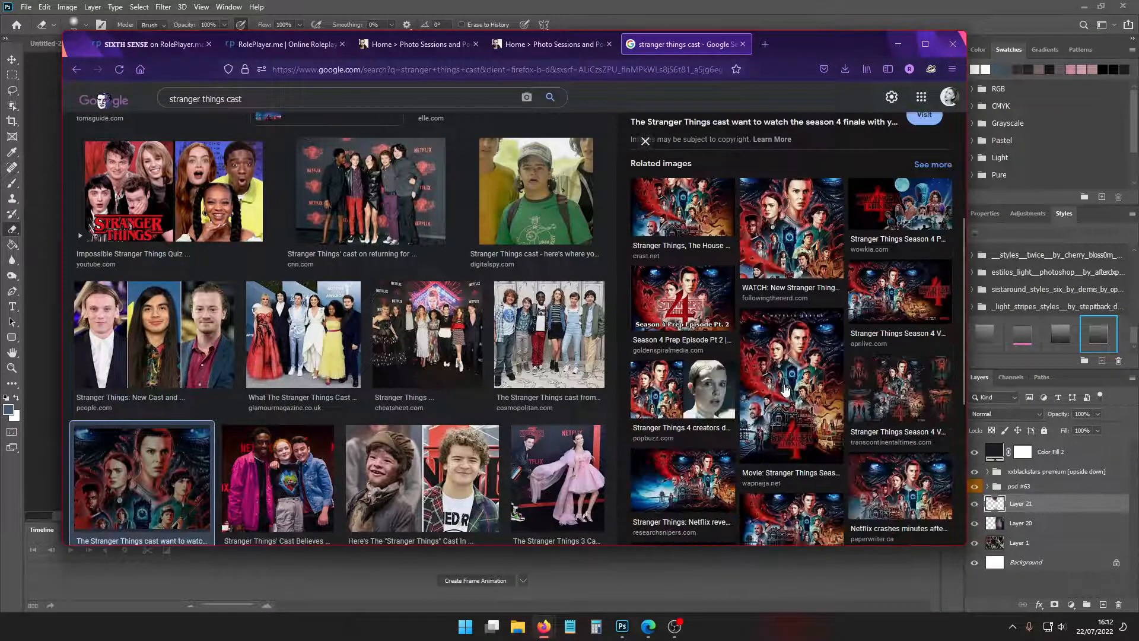
{"action": "left_click", "coordinate": [785, 386]}
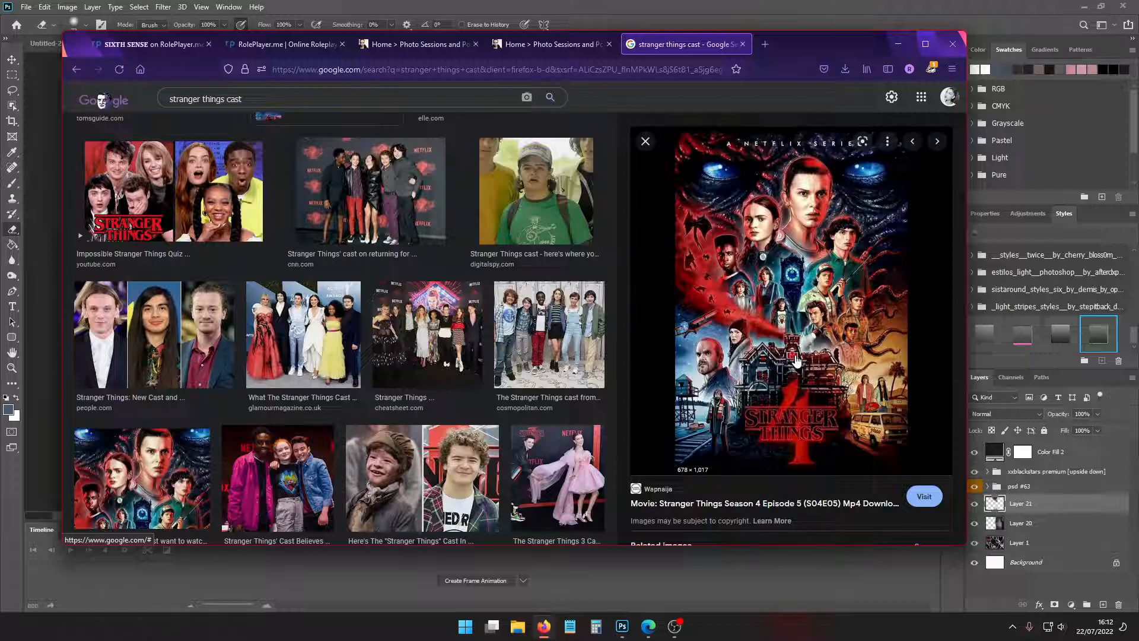
{"action": "scroll", "coordinate": [778, 356], "scroll_direction": "down", "scroll_amount": 5}
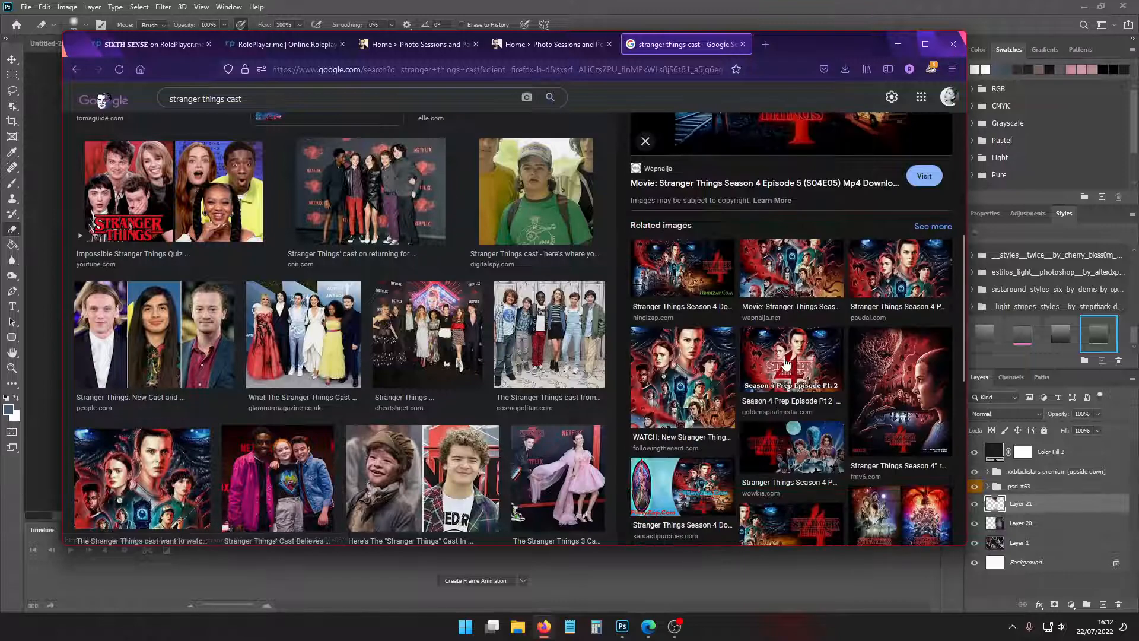
{"action": "scroll", "coordinate": [795, 360], "scroll_direction": "up", "scroll_amount": 5}
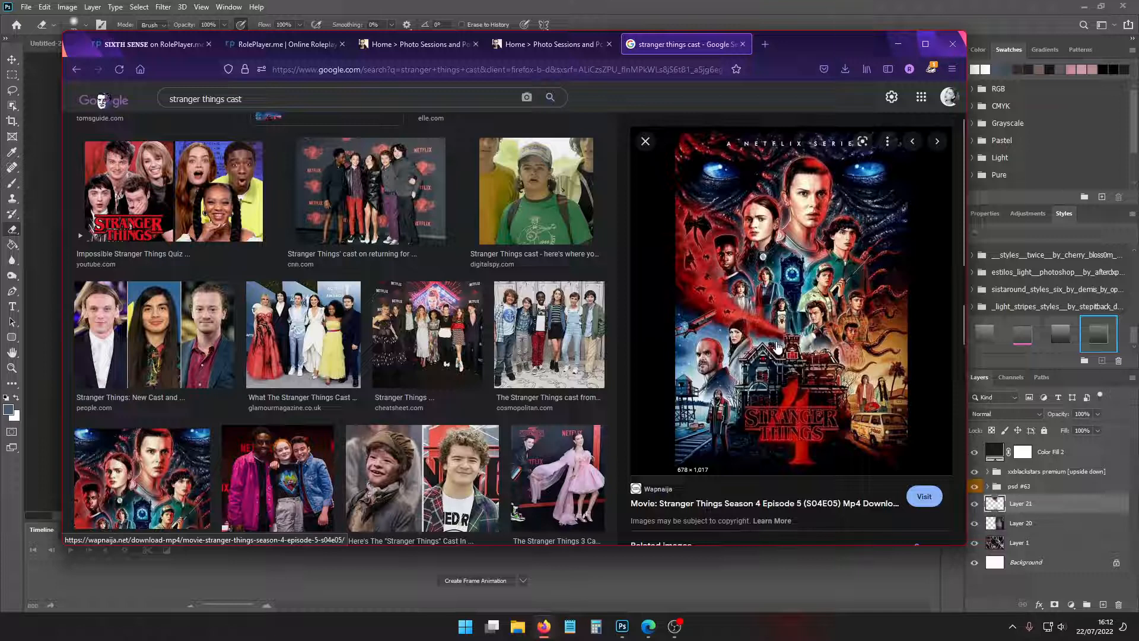
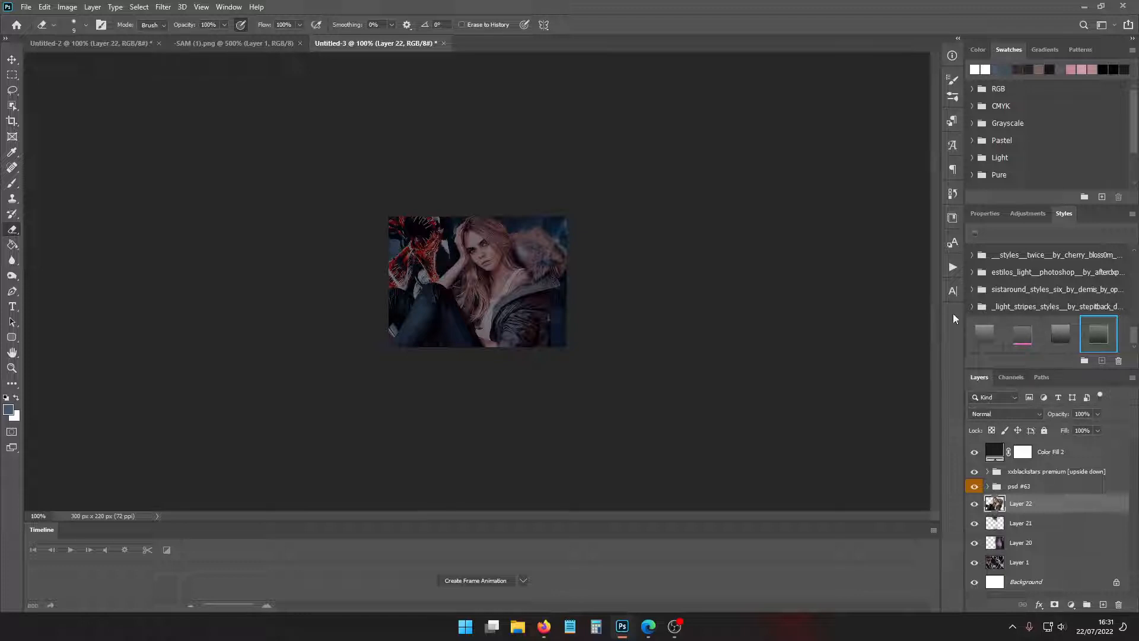
Save the finished 300 x 220 px banner as a PNG named L4 in the layout folder
{"action": "left_click", "coordinate": [26, 7]}
{"action": "left_click", "coordinate": [59, 150]}
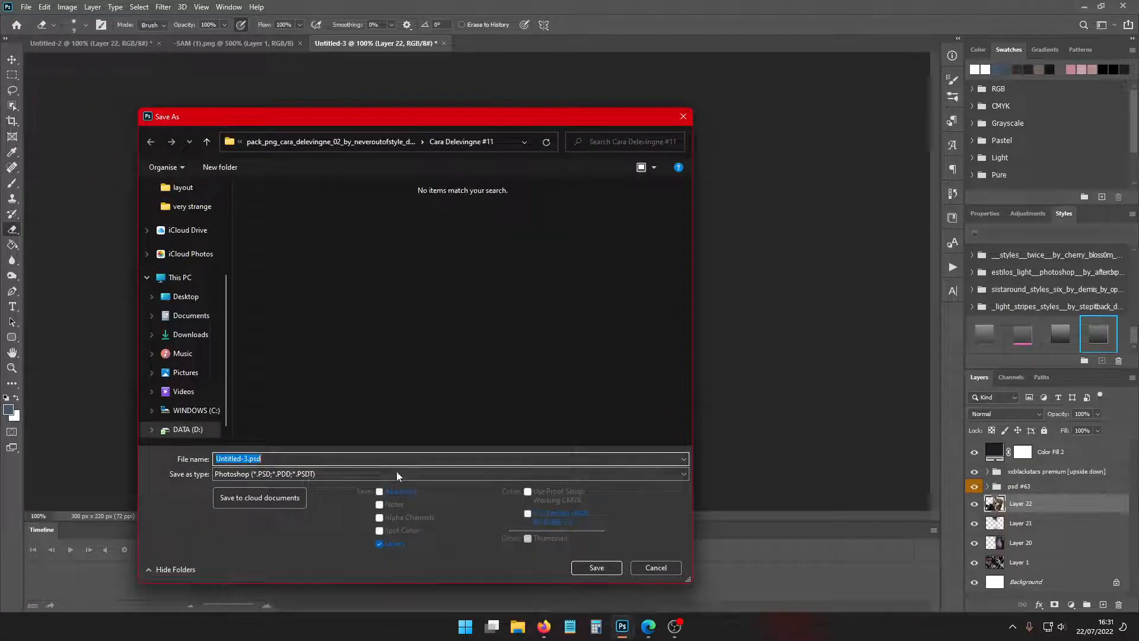
{"action": "left_click", "coordinate": [397, 477]}
{"action": "left_click", "coordinate": [384, 425]}
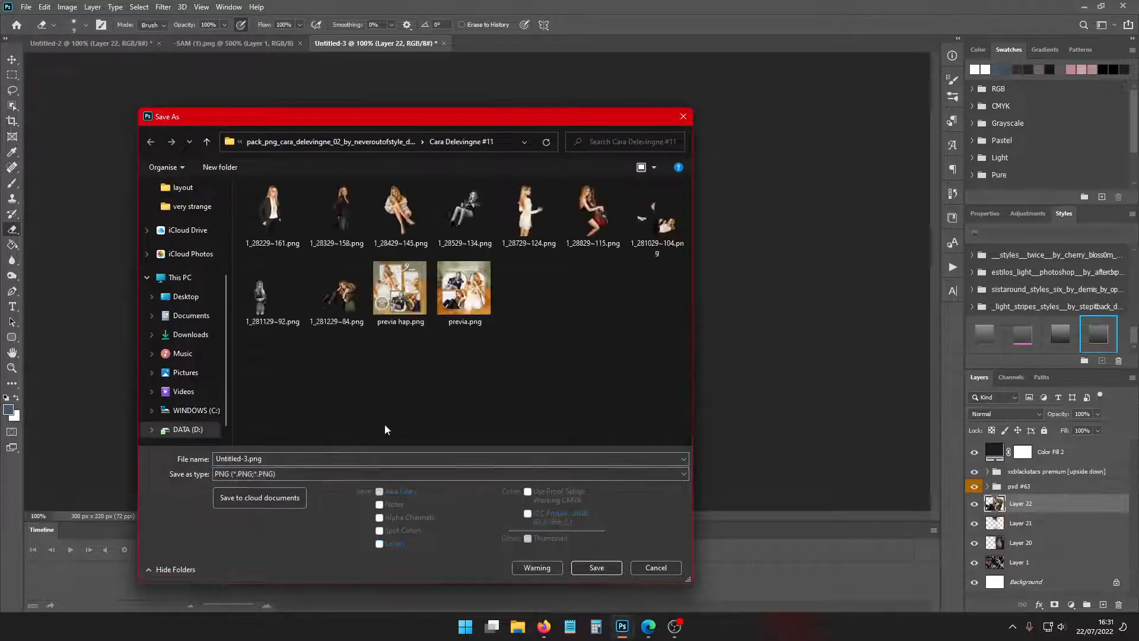
{"action": "scroll", "coordinate": [182, 241], "scroll_direction": "up", "scroll_amount": 1}
{"action": "left_click", "coordinate": [181, 227]}
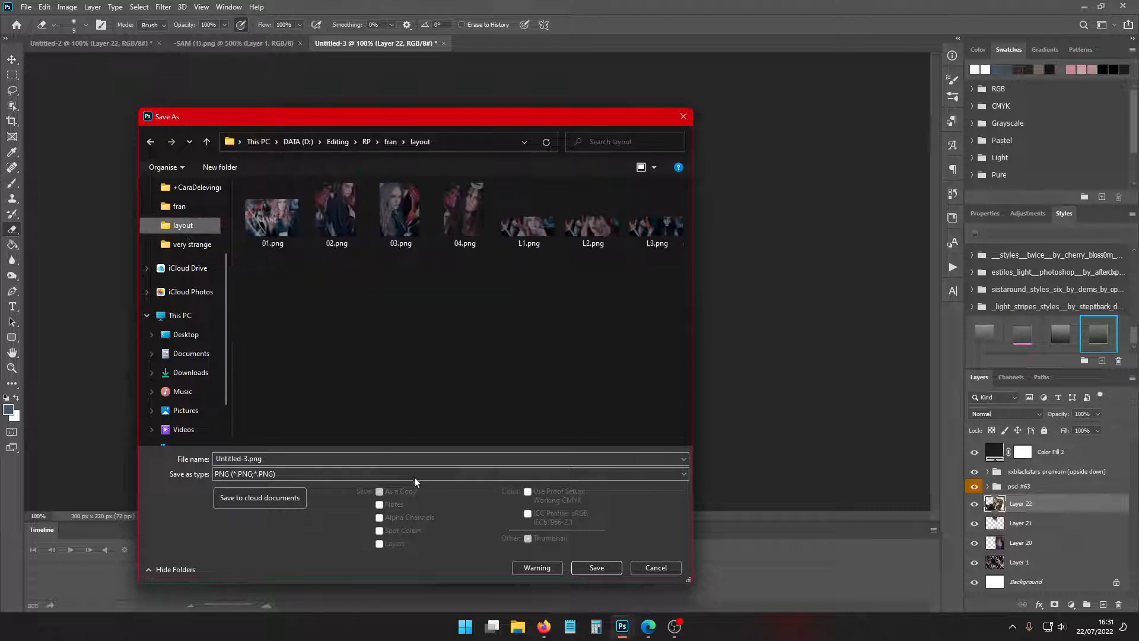
{"action": "left_click", "coordinate": [410, 456]}
{"action": "type", "text": "L4"}
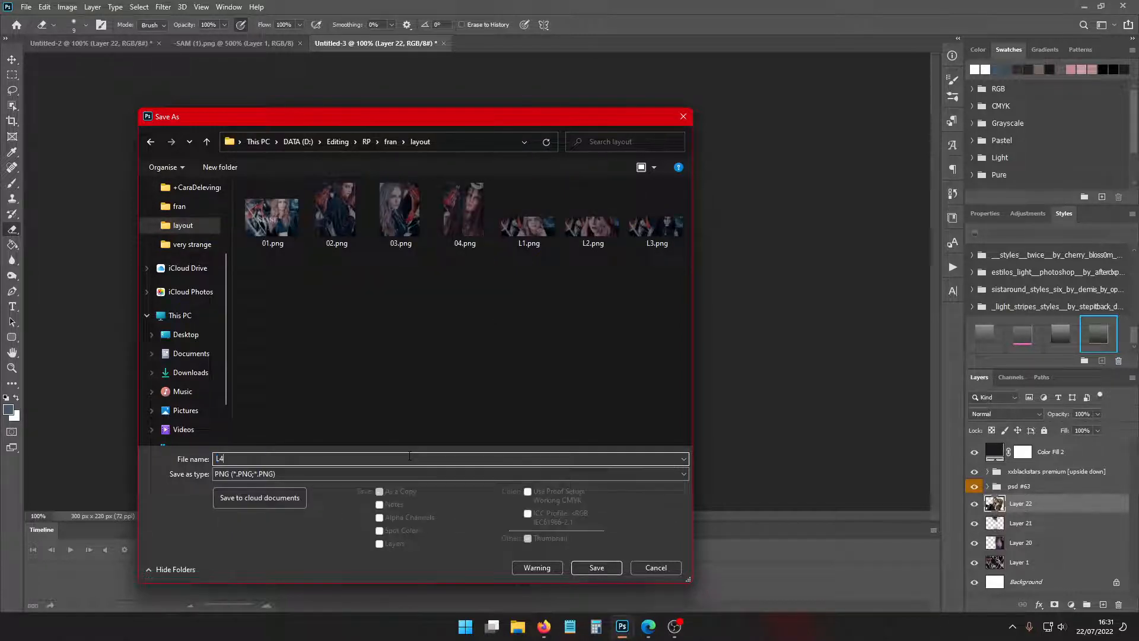
{"action": "key", "text": "Return"}
{"action": "key", "text": "Return"}
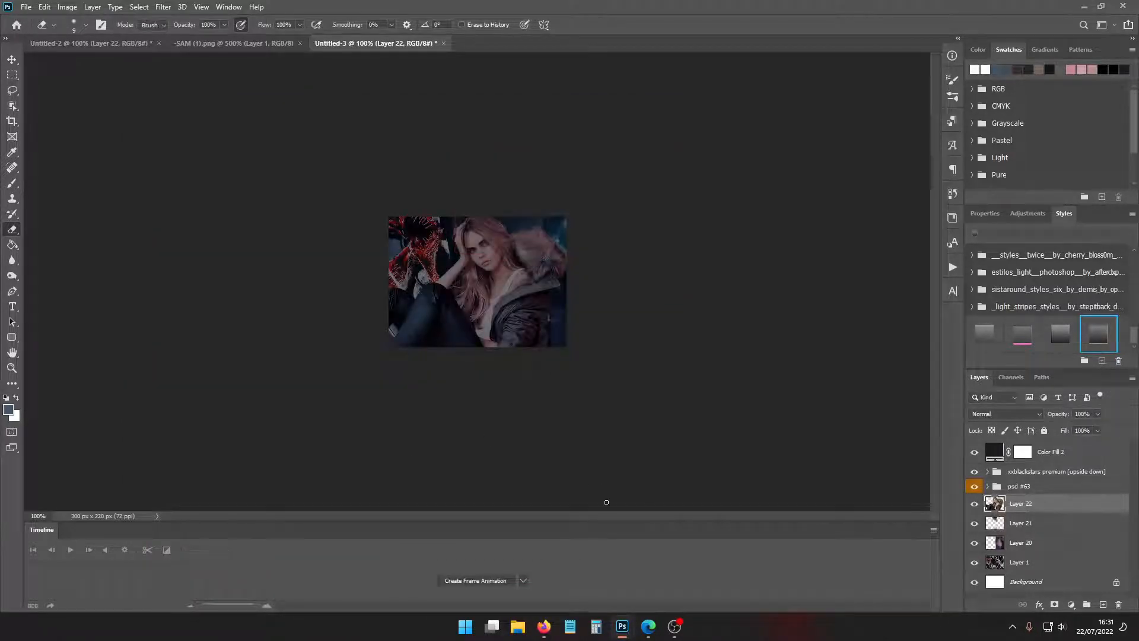
Inspect the Pattern 1 fill settings inside the "xxblackstars premium [upside down]" group and collapse the group again
{"action": "left_click", "coordinate": [987, 487]}
{"action": "left_click", "coordinate": [987, 486]}
{"action": "left_click", "coordinate": [986, 471]}
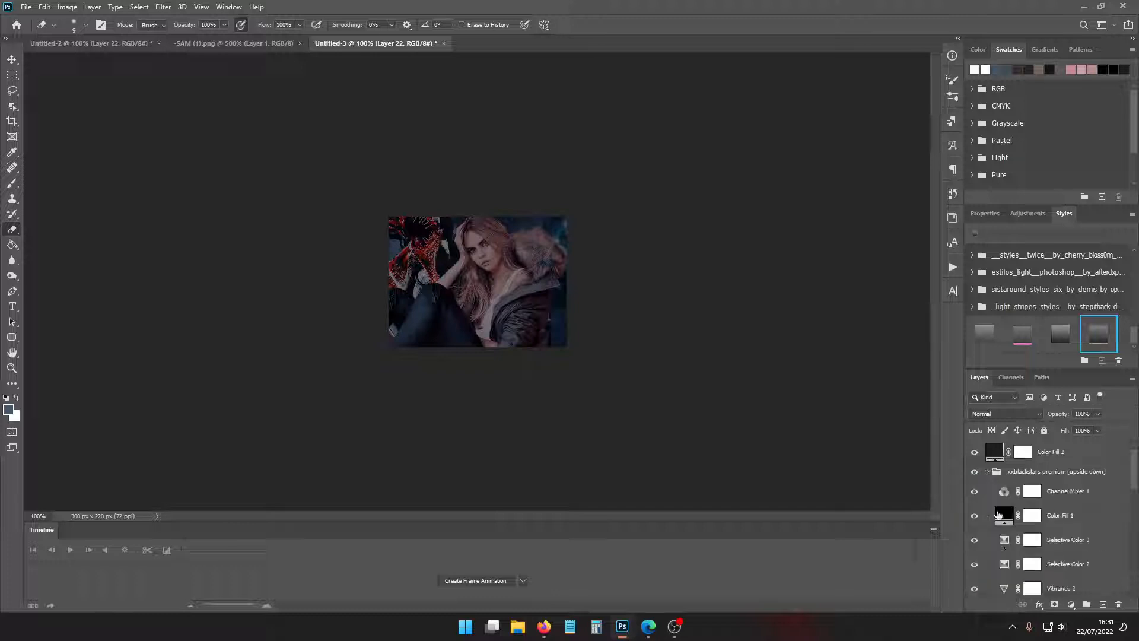
{"action": "scroll", "coordinate": [1007, 525], "scroll_direction": "down", "scroll_amount": 10}
{"action": "double_click", "coordinate": [1003, 448]}
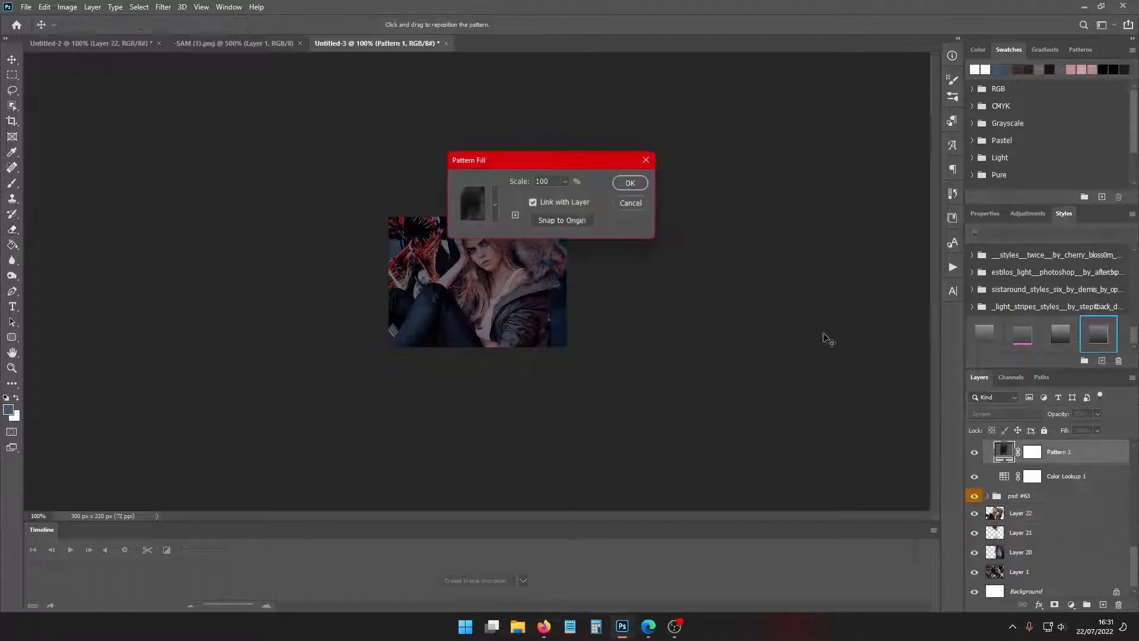
{"action": "left_click", "coordinate": [631, 183]}
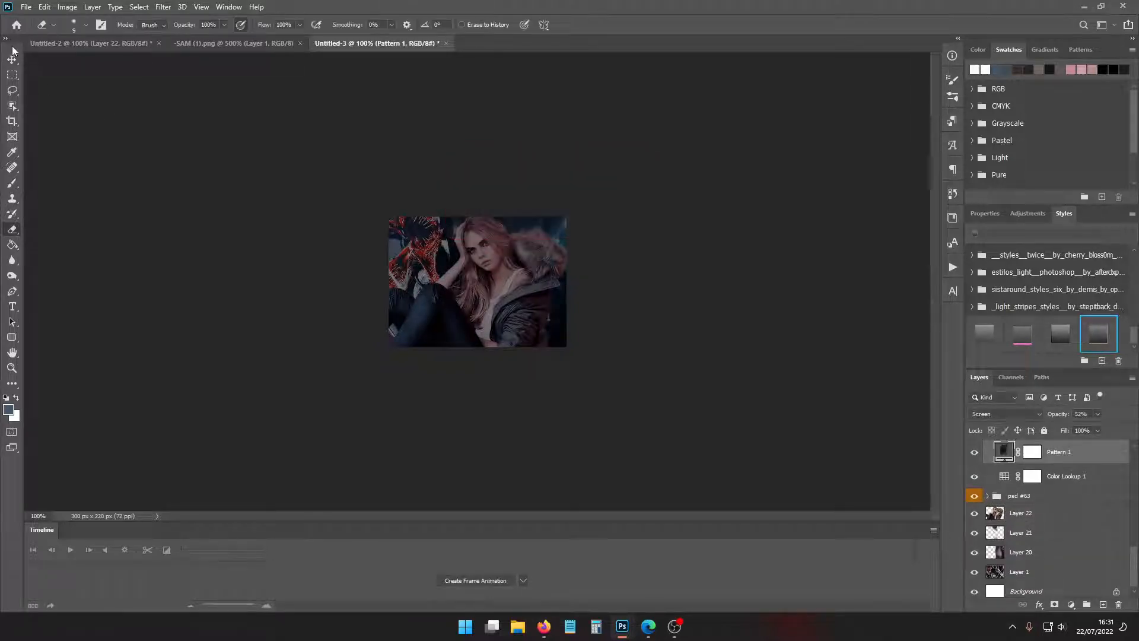
{"action": "key", "text": "ctrl+plus"}
{"action": "key", "text": "ctrl+minus"}
{"action": "key", "text": "ctrl+minus"}
{"action": "key", "text": "ctrl+plus"}
{"action": "scroll", "coordinate": [1021, 505], "scroll_direction": "up", "scroll_amount": 2}
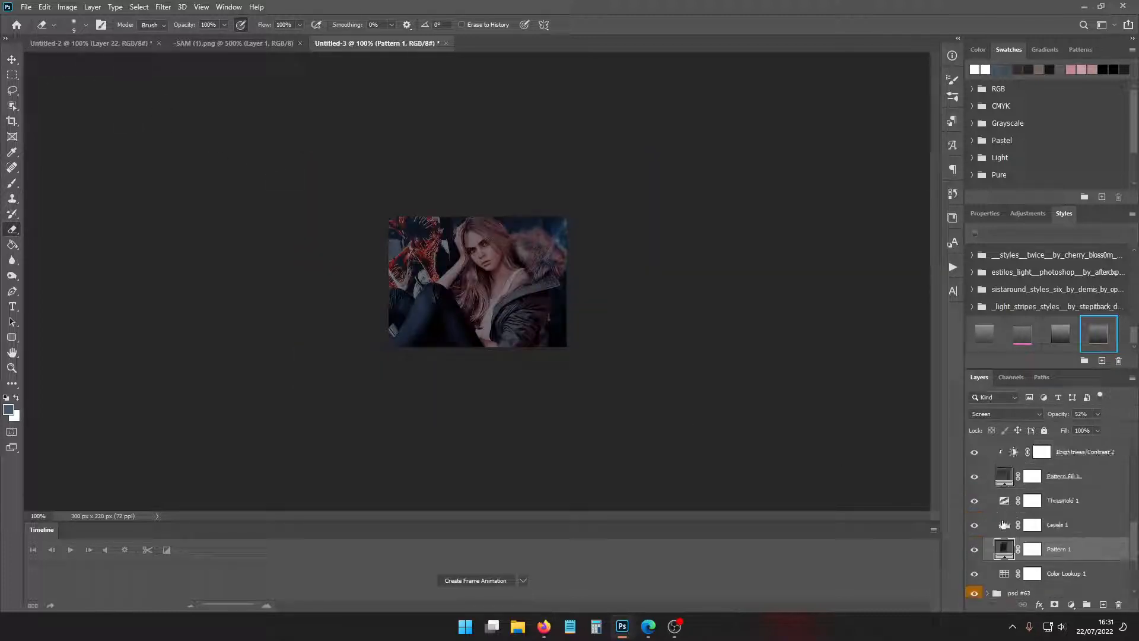
{"action": "scroll", "coordinate": [1004, 516], "scroll_direction": "up", "scroll_amount": 1}
{"action": "left_click", "coordinate": [987, 471]}
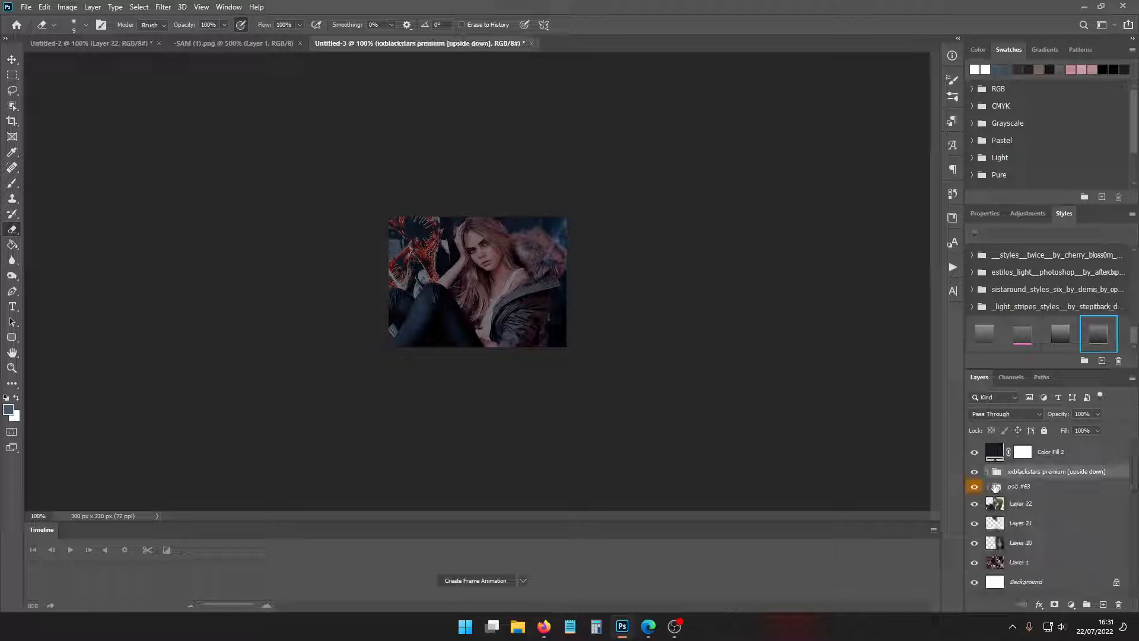
Close the -SAM (1).png document and compare the Untitled-2 banner with Untitled-3
{"action": "left_click", "coordinate": [260, 43]}
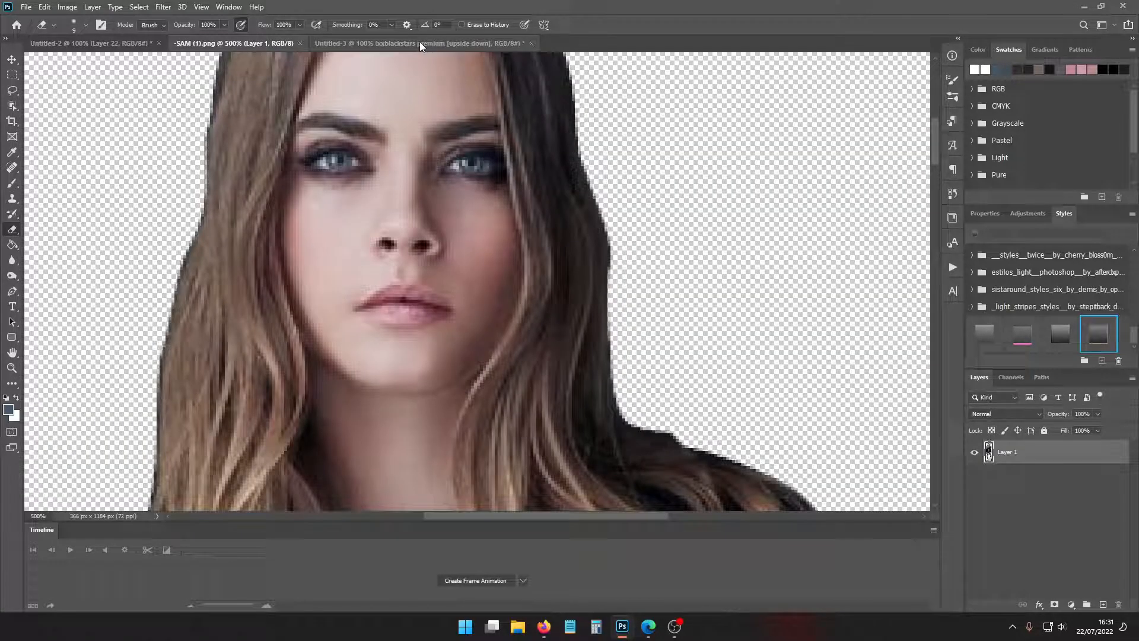
{"action": "left_click", "coordinate": [300, 44]}
{"action": "left_click", "coordinate": [132, 47]}
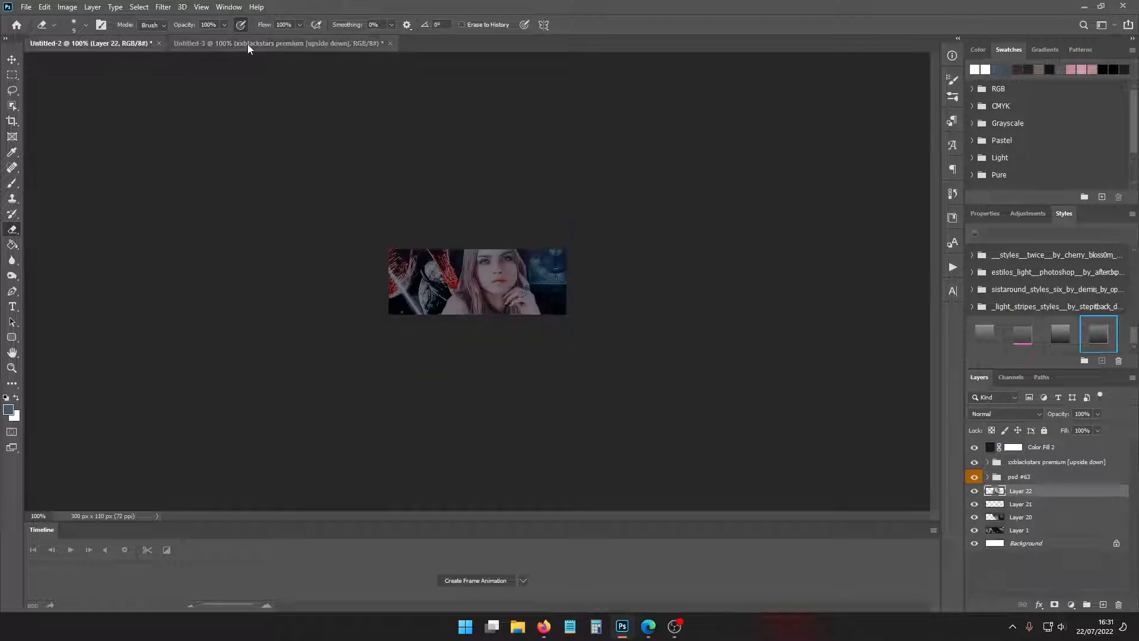
{"action": "left_click", "coordinate": [248, 44]}
{"action": "key", "text": "ctrl+Tab"}
{"action": "left_click", "coordinate": [264, 44]}
Brighten Layer 22 of the Untitled-3 banner with a Curves point at input 47, output 59, and compare it with Untitled-2
{"action": "left_click", "coordinate": [1019, 510]}
{"action": "left_click", "coordinate": [67, 6]}
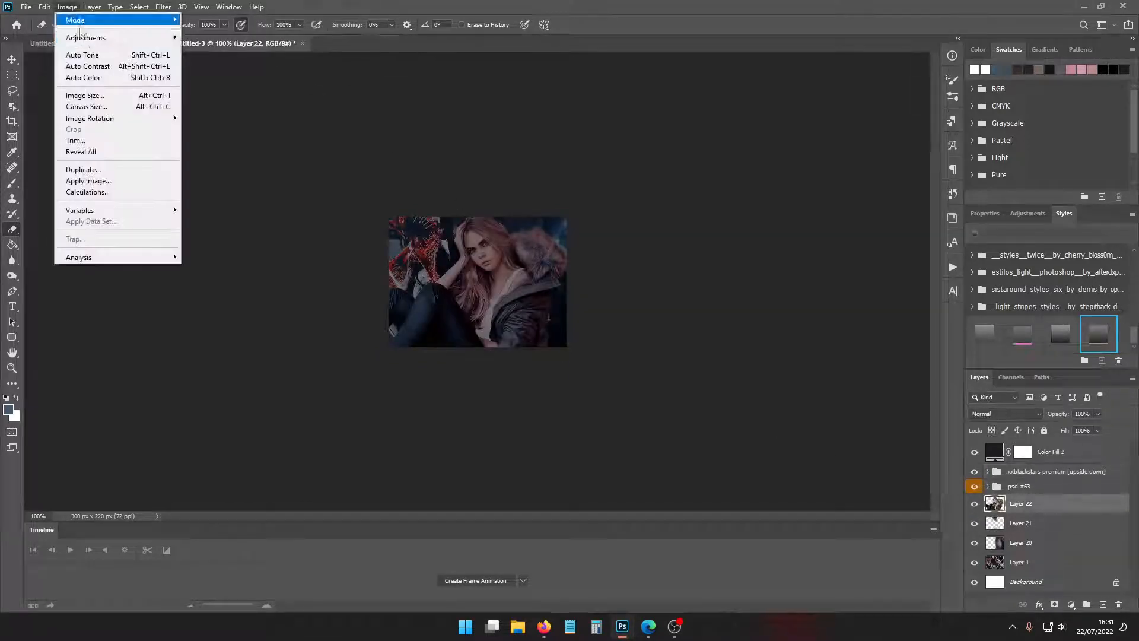
{"action": "mouse_move", "coordinate": [89, 38]}
{"action": "left_click", "coordinate": [224, 61]}
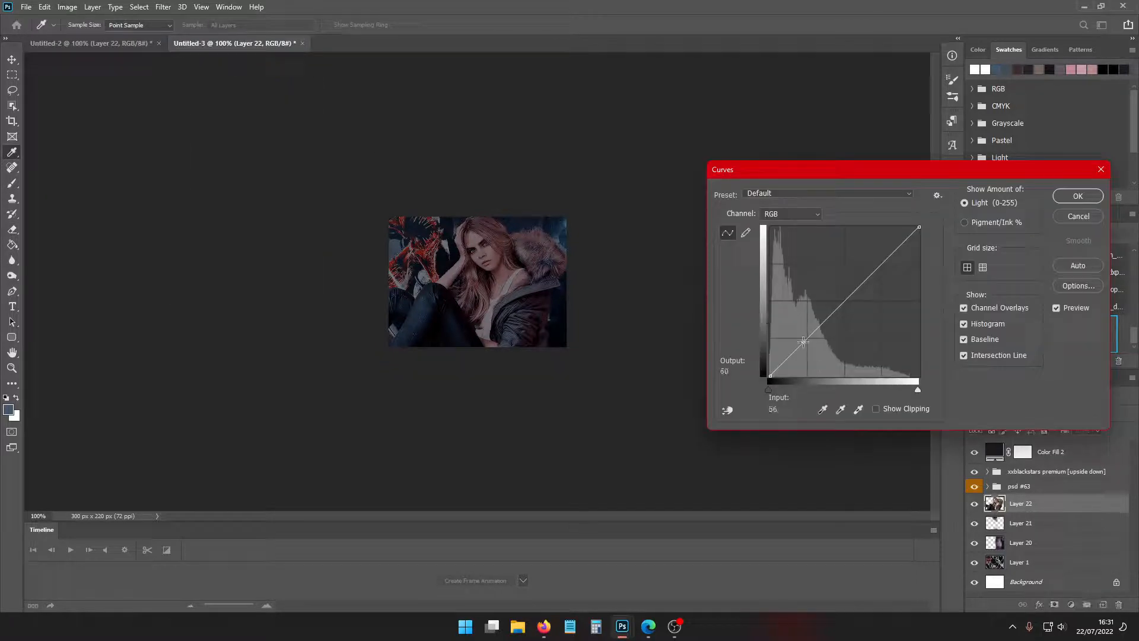
{"action": "left_click_drag", "start_coordinate": [803, 342], "coordinate": [797, 342]}
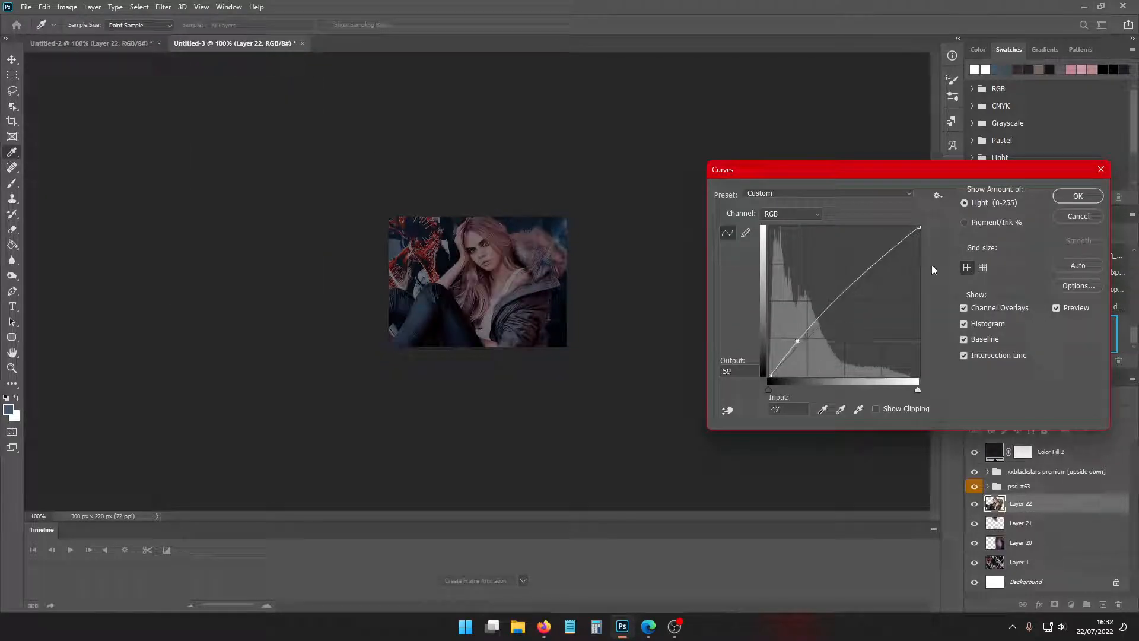
{"action": "left_click", "coordinate": [1064, 199]}
{"action": "left_click", "coordinate": [89, 44]}
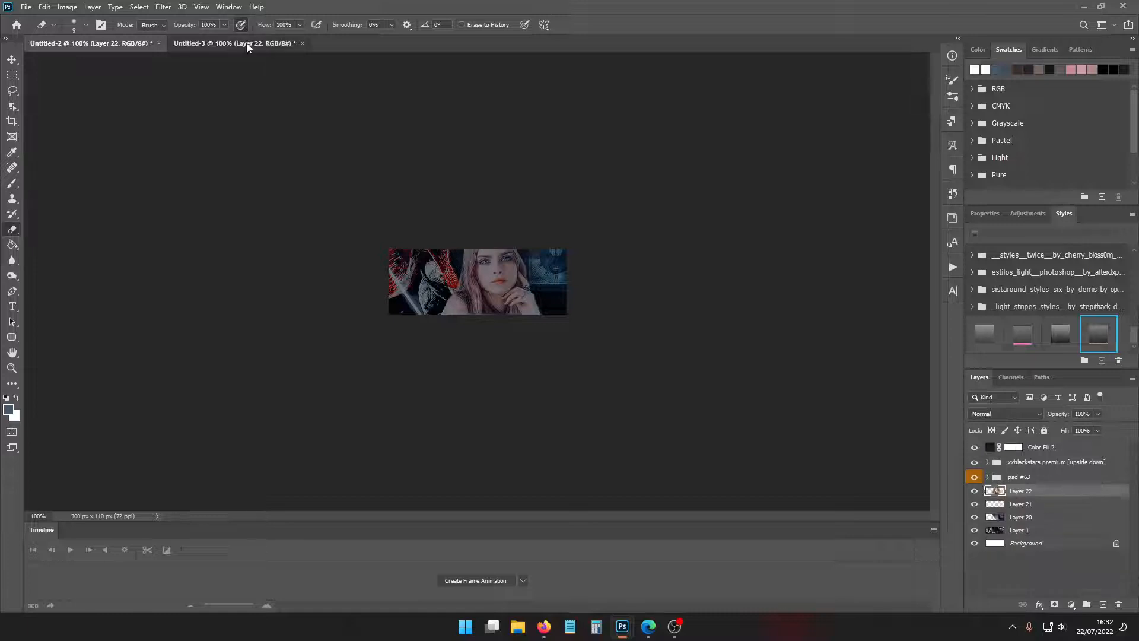
{"action": "left_click", "coordinate": [234, 43]}
Apply a Brightness/Contrast adjustment to Layer 22 of Untitled-3 and compare the banner with Untitled-2 again
{"action": "left_click", "coordinate": [66, 6]}
{"action": "mouse_move", "coordinate": [89, 36]}
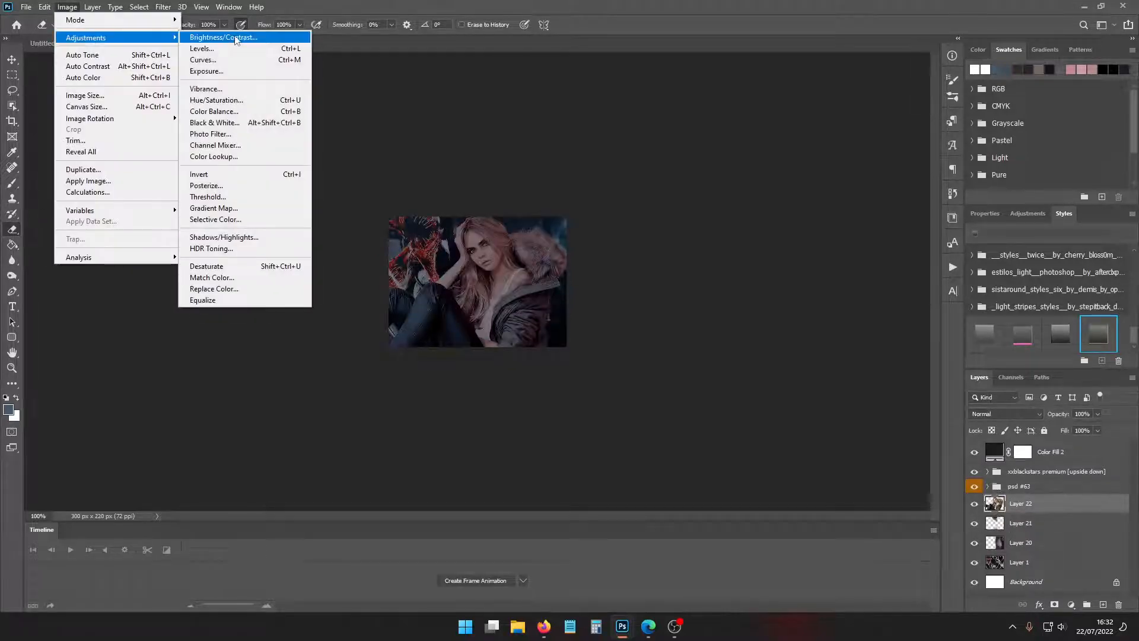
{"action": "left_click", "coordinate": [224, 36]}
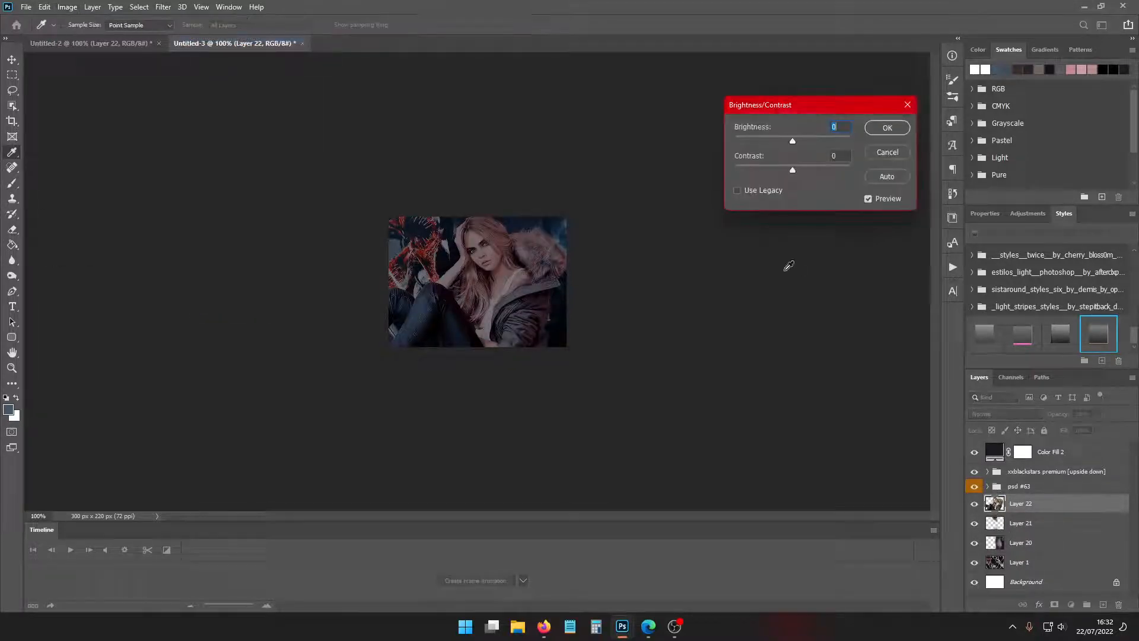
{"action": "left_click", "coordinate": [887, 128]}
{"action": "left_click", "coordinate": [102, 43]}
{"action": "left_click", "coordinate": [240, 43]}
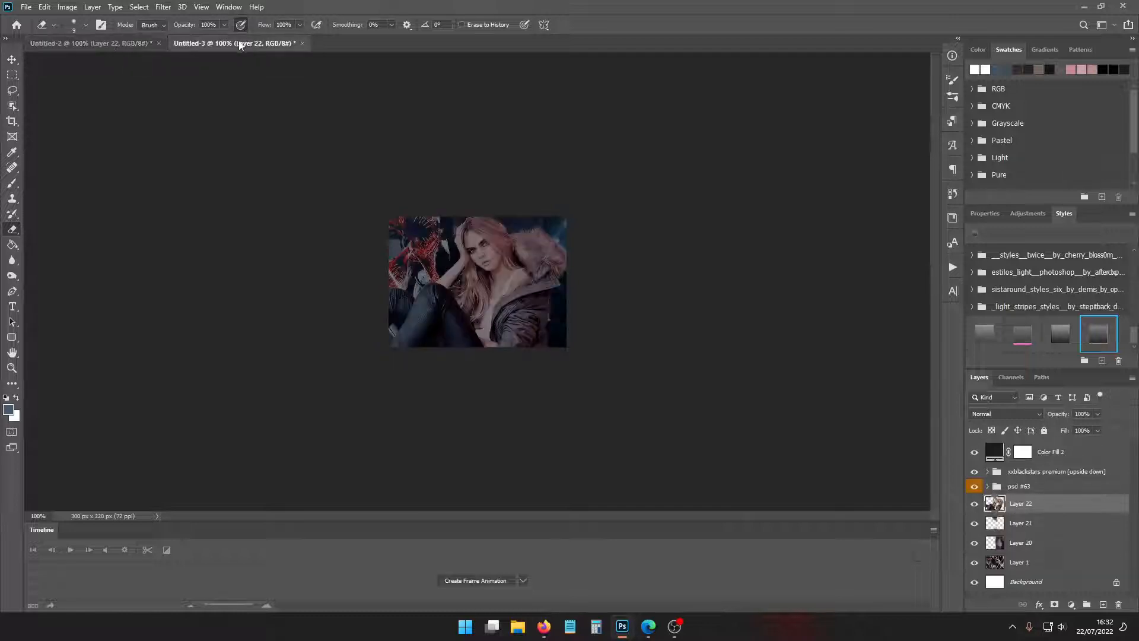
Save the adjusted banner as a PNG in the layout folder, replacing the existing L4.png
{"action": "left_click", "coordinate": [26, 7]}
{"action": "left_click", "coordinate": [53, 149]}
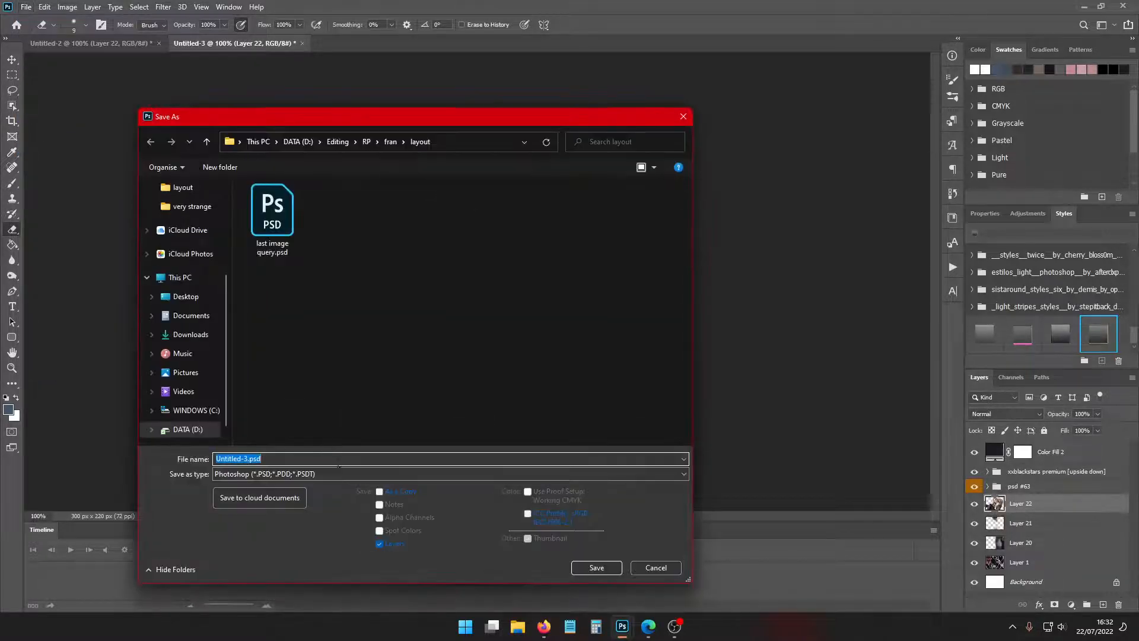
{"action": "left_click", "coordinate": [339, 474]}
{"action": "left_click", "coordinate": [319, 437]}
{"action": "double_click", "coordinate": [299, 313]}
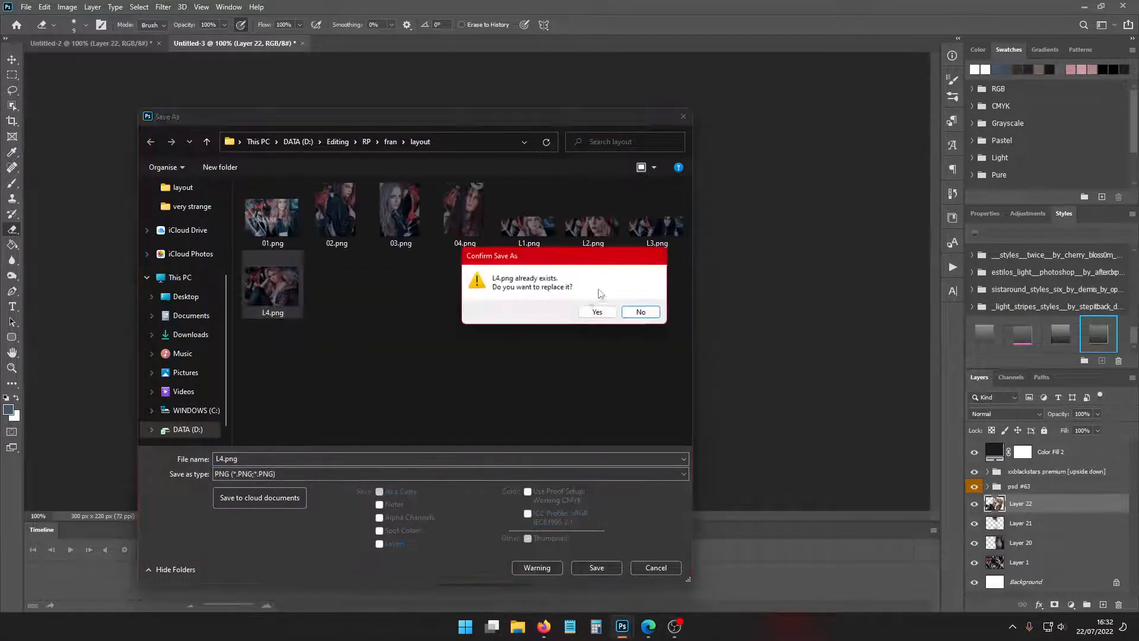
{"action": "left_click", "coordinate": [597, 311]}
{"action": "left_click", "coordinate": [644, 186]}
Switch to Firefox, close the film productions photo gallery, and return to editing the RolePlayer.me profile
{"action": "mouse_move", "coordinate": [543, 626]}
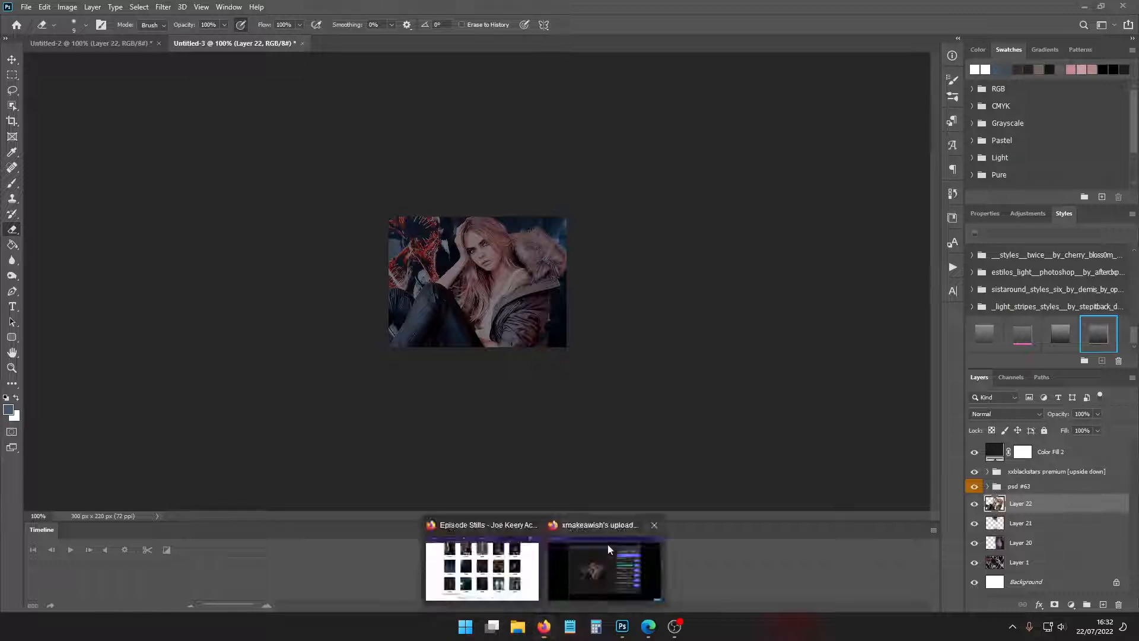
{"action": "left_click", "coordinate": [483, 570]}
{"action": "left_click", "coordinate": [609, 44]}
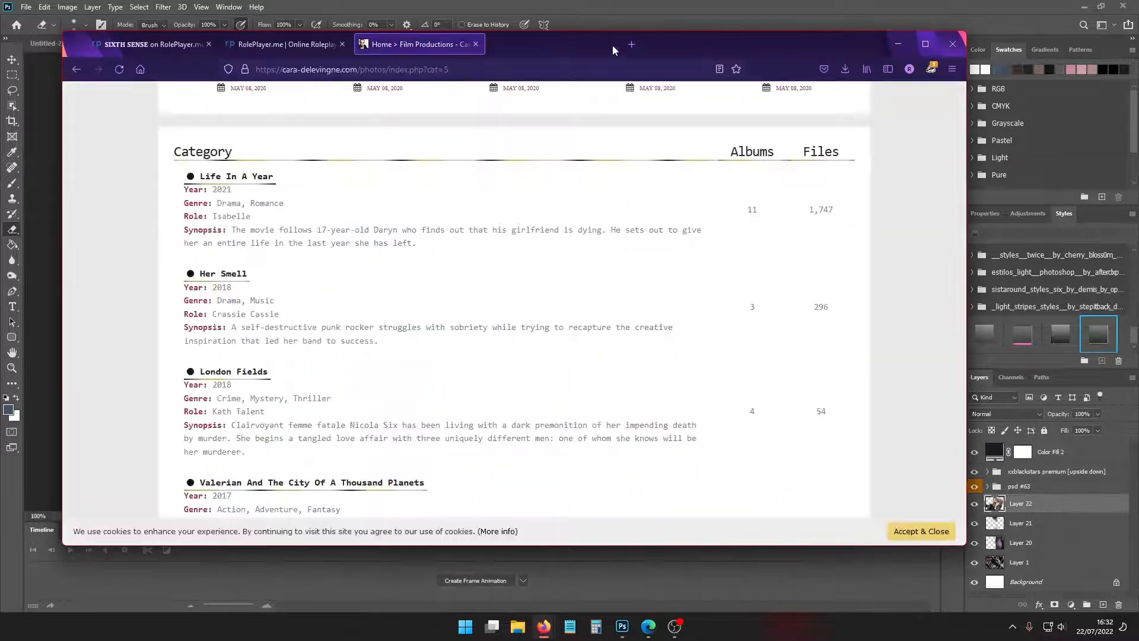
{"action": "left_click", "coordinate": [476, 44]}
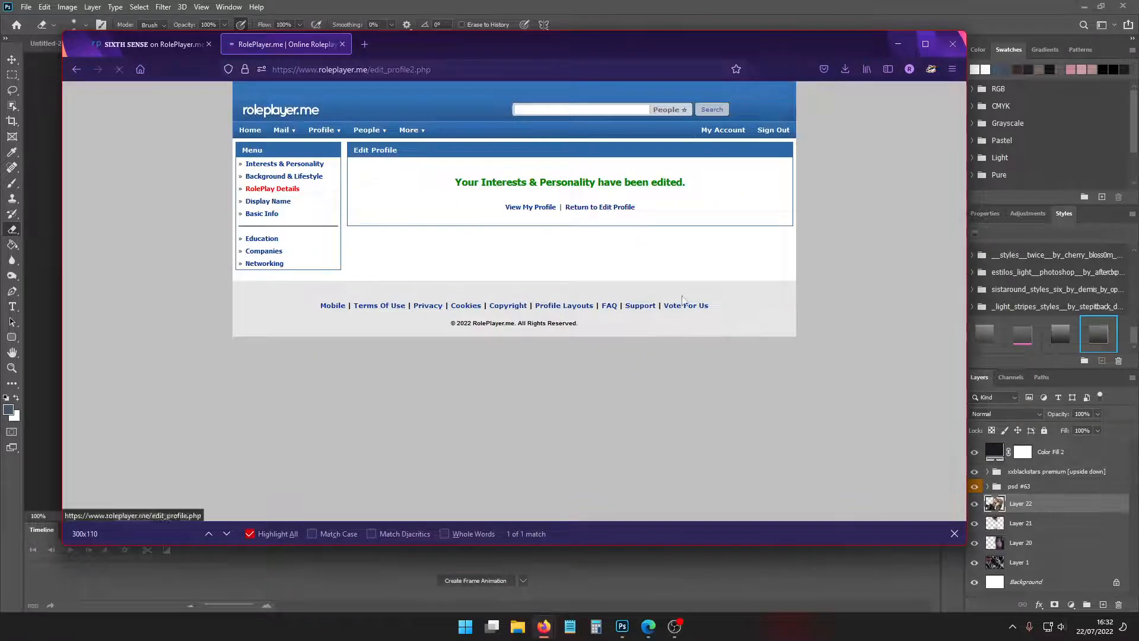
{"action": "left_click", "coordinate": [604, 206]}
{"action": "scroll", "coordinate": [806, 383], "scroll_direction": "down", "scroll_amount": 10}
{"action": "scroll", "coordinate": [813, 372], "scroll_direction": "down", "scroll_amount": 5}
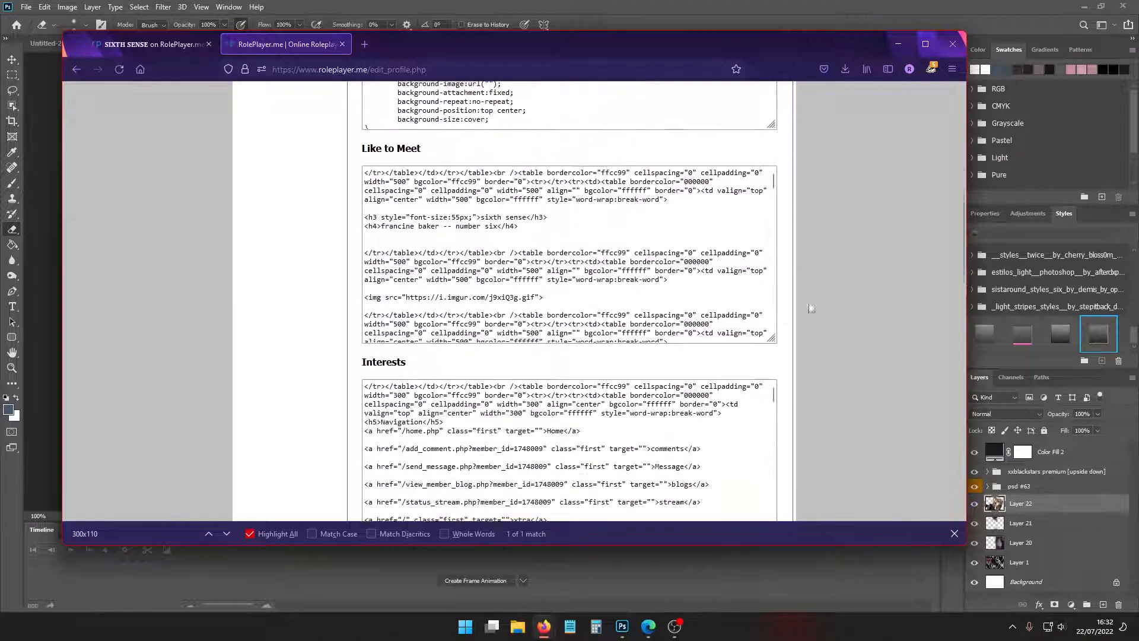
{"action": "left_click_drag", "start_coordinate": [772, 265], "coordinate": [771, 414]}
{"action": "scroll", "coordinate": [697, 372], "scroll_direction": "up", "scroll_amount": 4}
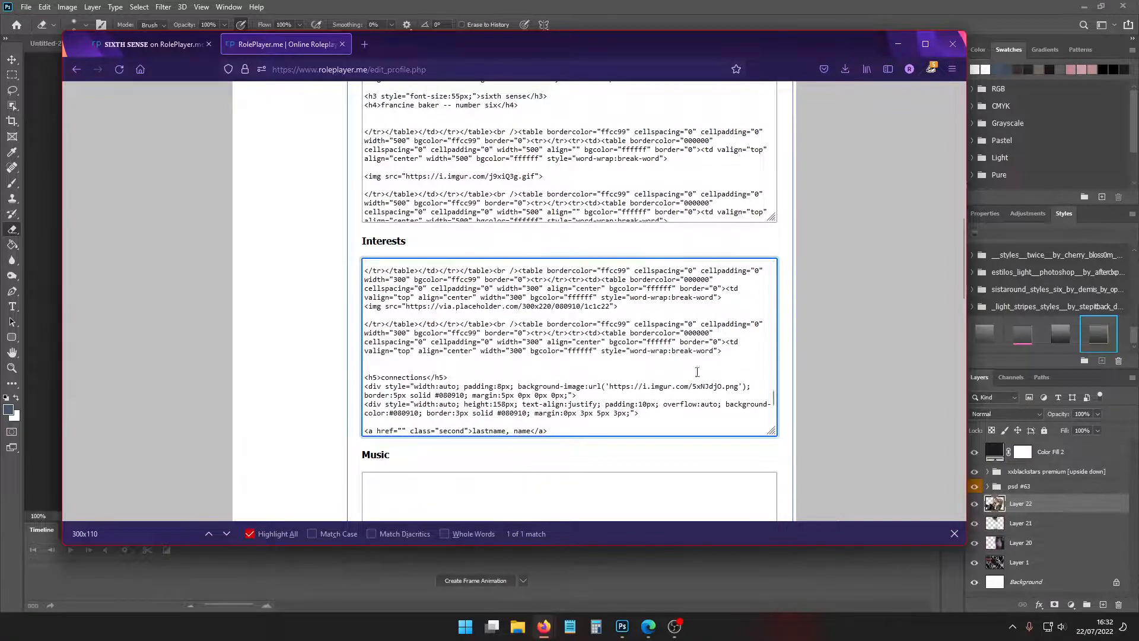
{"action": "scroll", "coordinate": [500, 378], "scroll_direction": "up", "scroll_amount": 2}
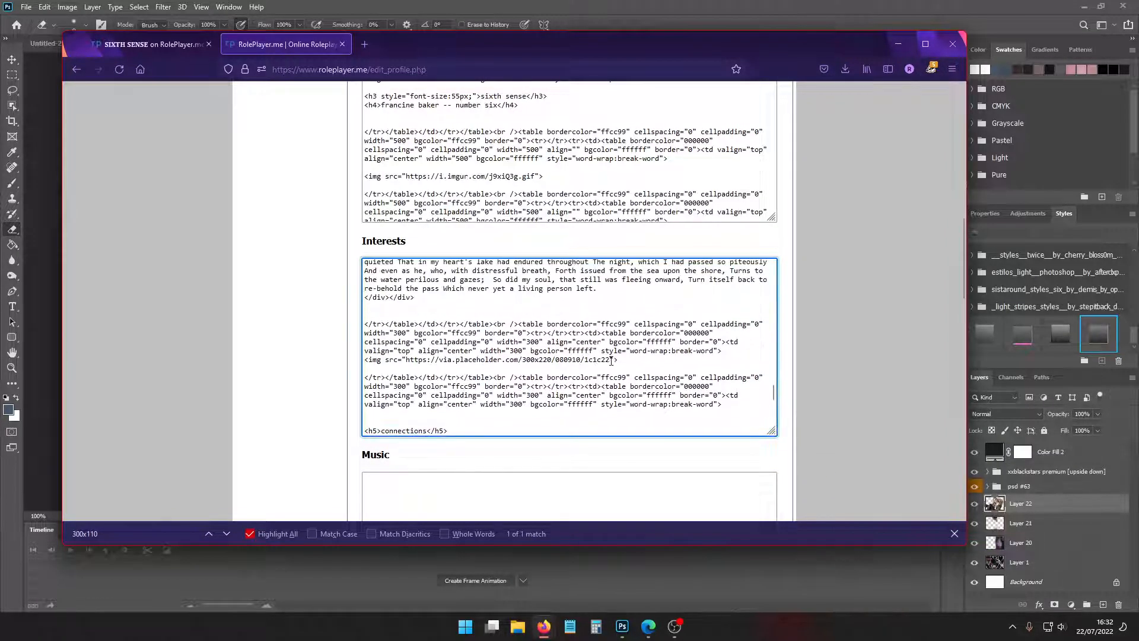
{"action": "left_click_drag", "start_coordinate": [610, 359], "coordinate": [424, 360]}
{"action": "scroll", "coordinate": [821, 424], "scroll_direction": "down", "scroll_amount": 10}
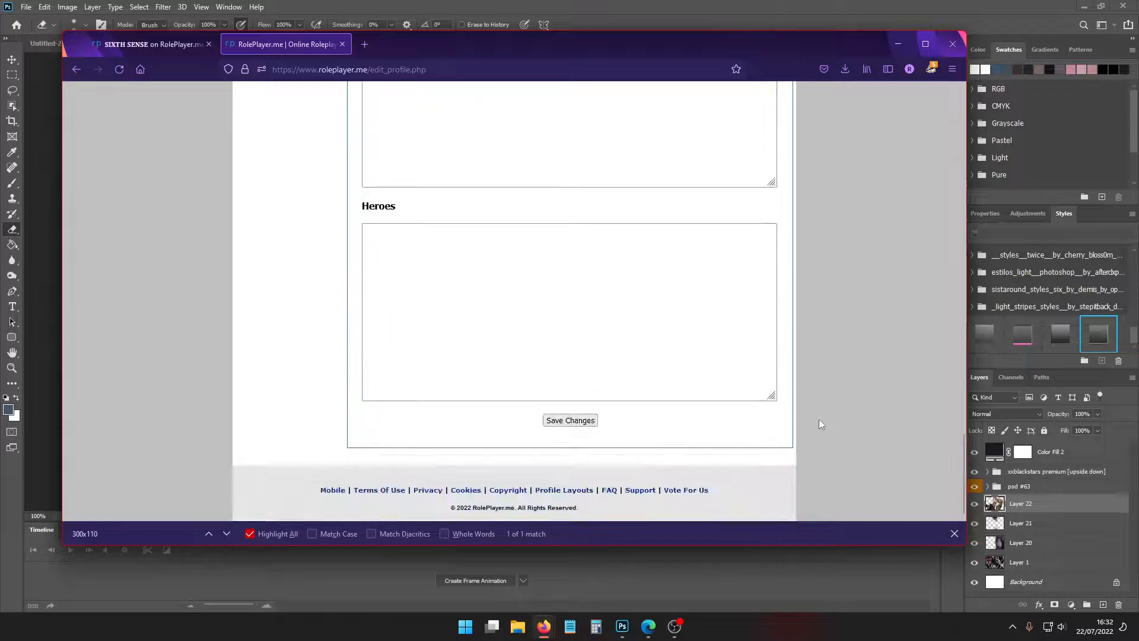
{"action": "left_click", "coordinate": [570, 420]}
Reload the SIXTH SENSE profile page and check how the 300 x 220 banner looks beside the other layout images
{"action": "left_click", "coordinate": [148, 45]}
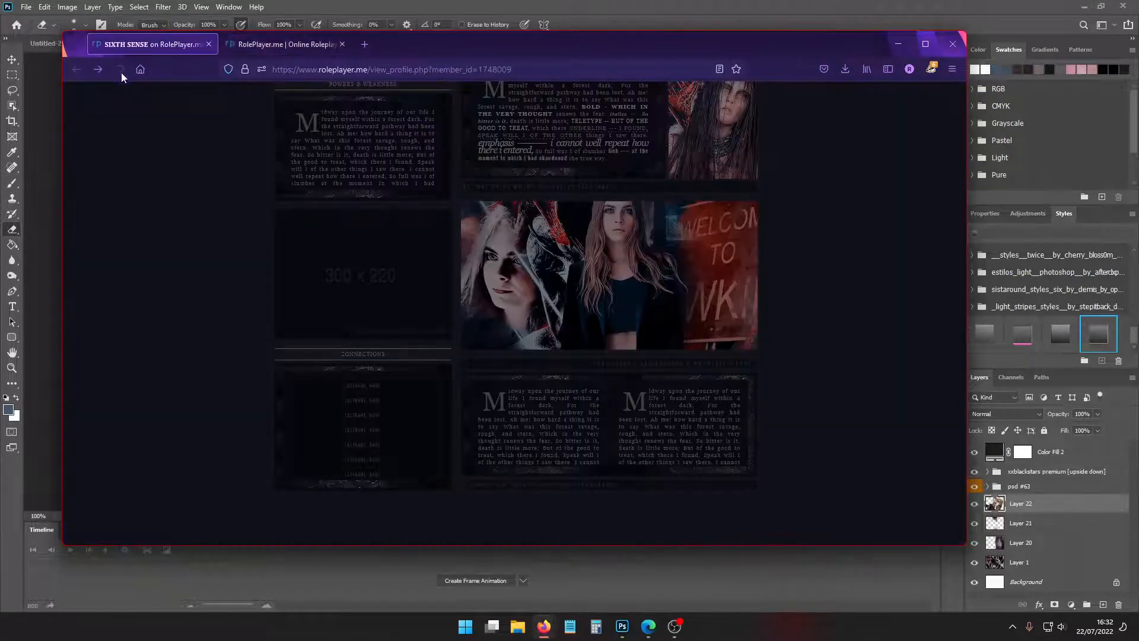
{"action": "left_click", "coordinate": [119, 70]}
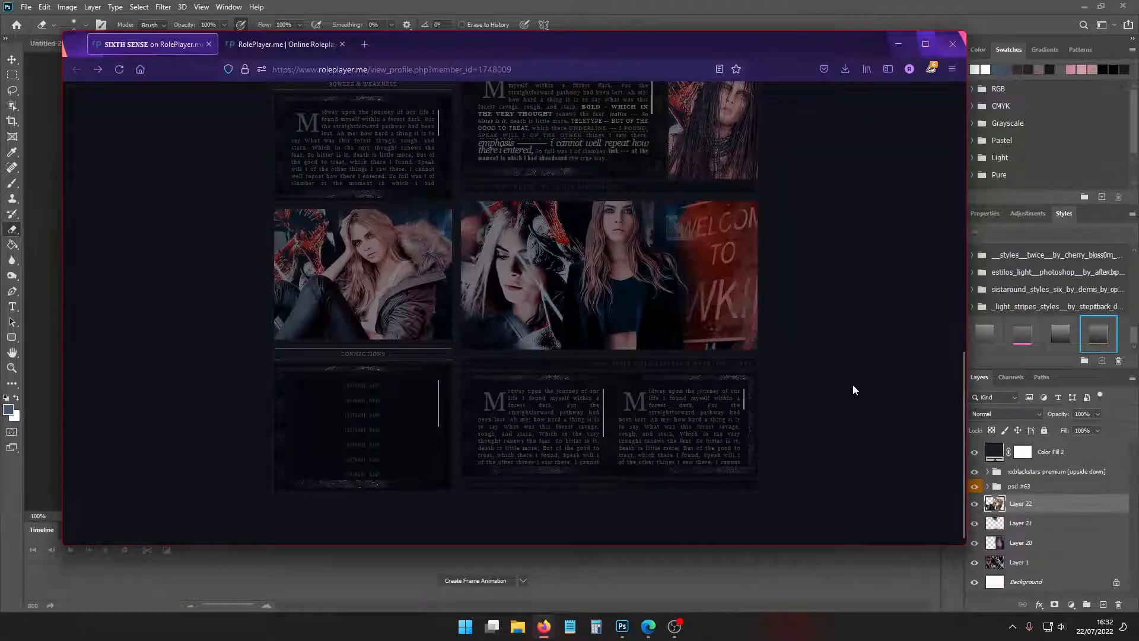
{"action": "scroll", "coordinate": [511, 311], "scroll_direction": "up", "scroll_amount": 5}
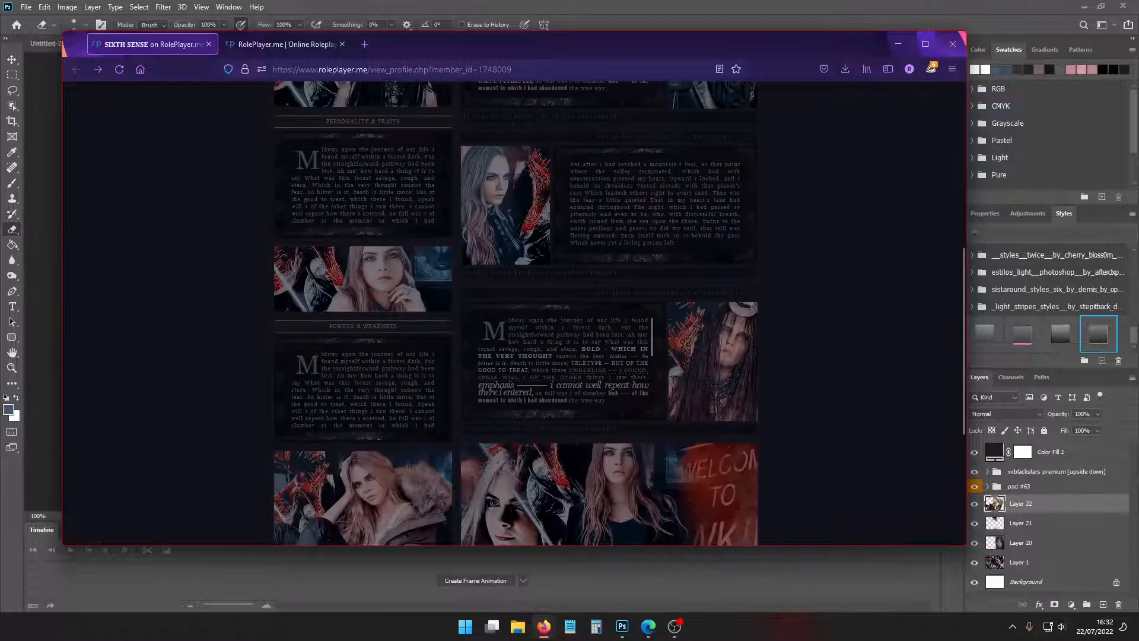
{"action": "scroll", "coordinate": [830, 400], "scroll_direction": "down", "scroll_amount": 5}
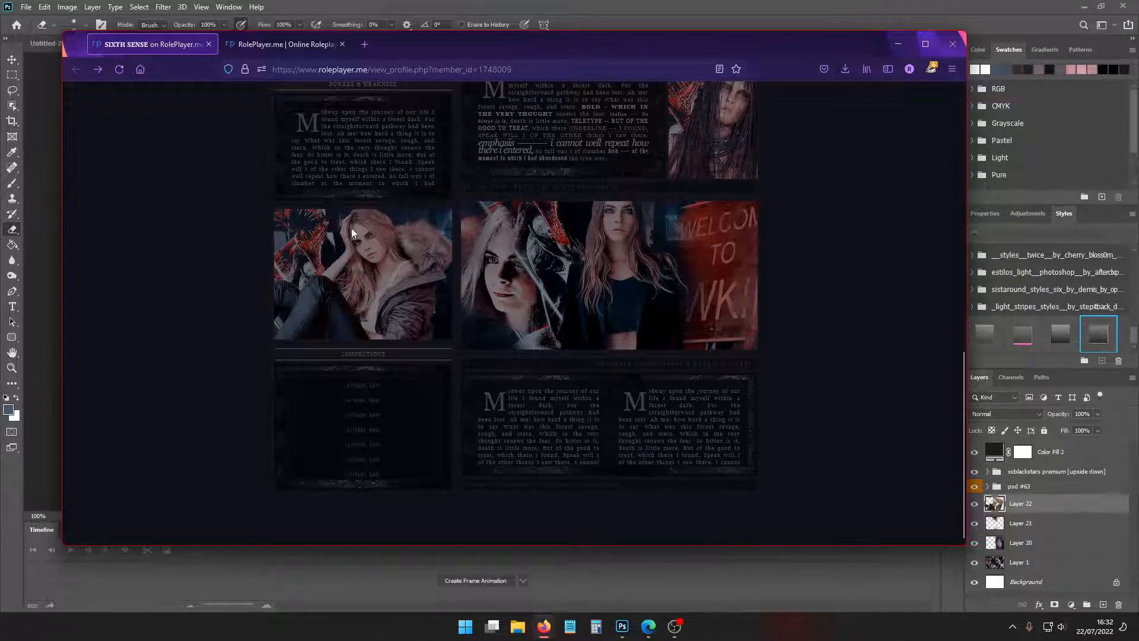
Return to the Untitled-3 banner in Photoshop and set the Eraser brush size to 2 px
{"action": "left_click", "coordinate": [561, 568]}
{"action": "key", "text": "ctrl+plus"}
{"action": "key", "text": "ctrl+plus"}
{"action": "key", "text": "ctrl+plus"}
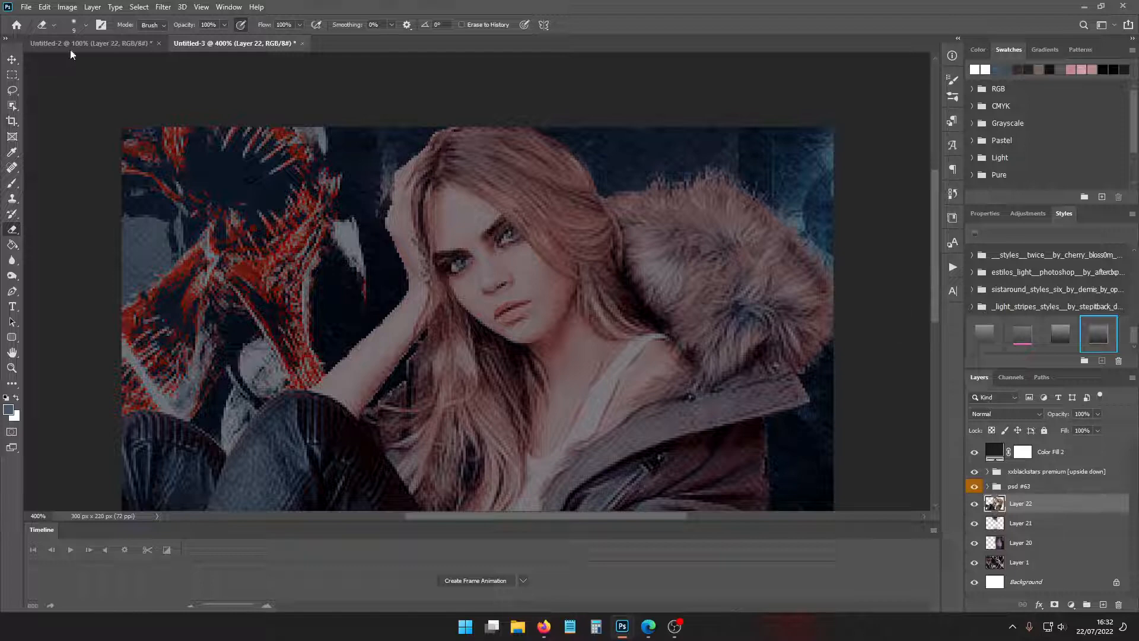
{"action": "left_click", "coordinate": [86, 25]}
{"action": "left_click", "coordinate": [116, 48]}
{"action": "type", "text": "2"}
{"action": "key", "text": "Delete"}
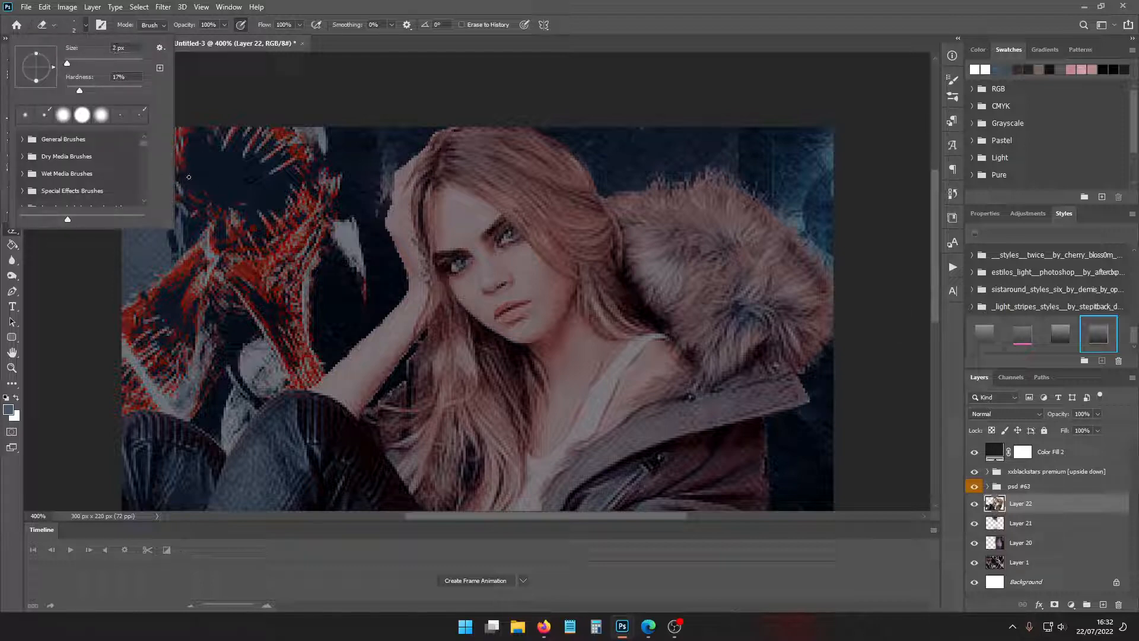
Erase the rough cutout edges around the woman's raised hand and arm on Layer 22, checking the banner at several magnifications
{"action": "left_click_drag", "start_coordinate": [389, 200], "coordinate": [385, 214]}
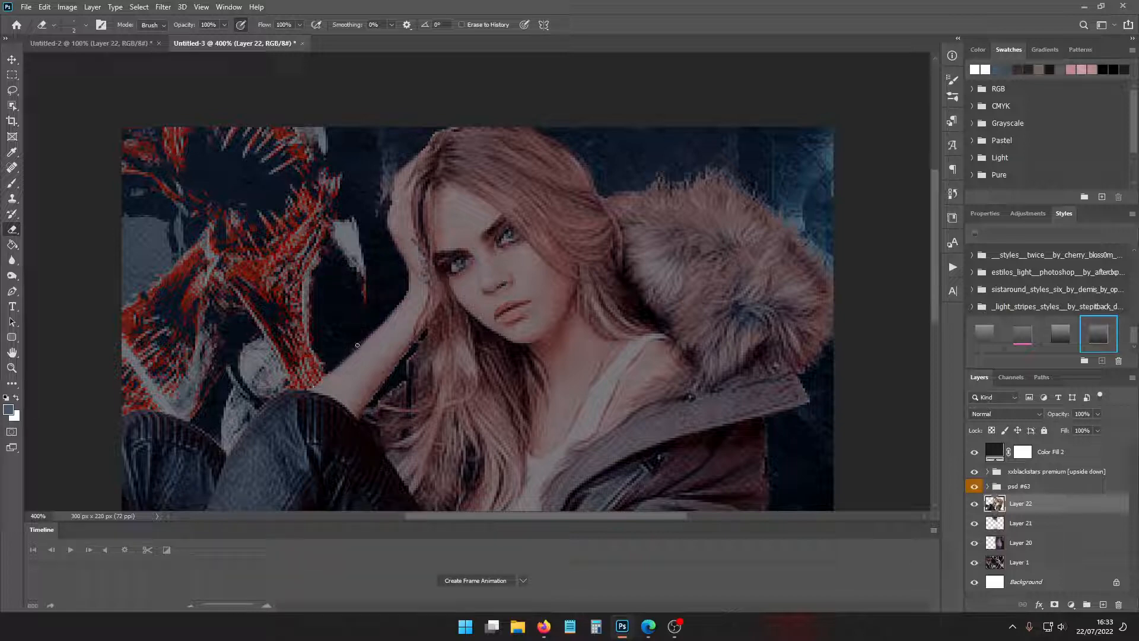
{"action": "key", "text": "ctrl+minus"}
{"action": "key", "text": "ctrl+minus"}
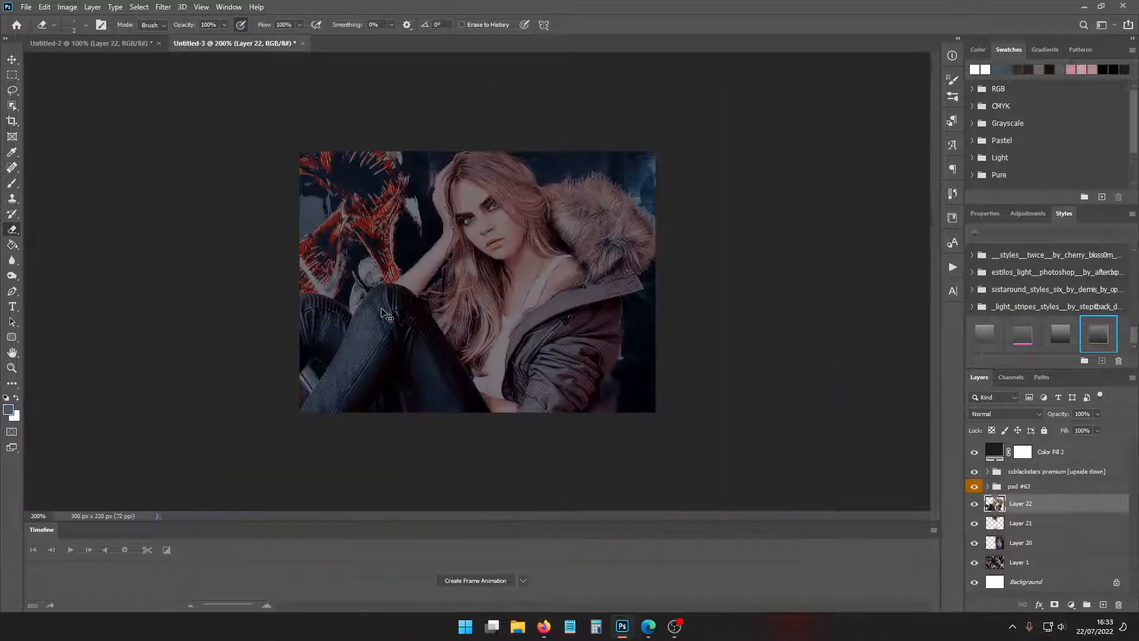
{"action": "key", "text": "ctrl+plus"}
{"action": "key", "text": "ctrl+plus"}
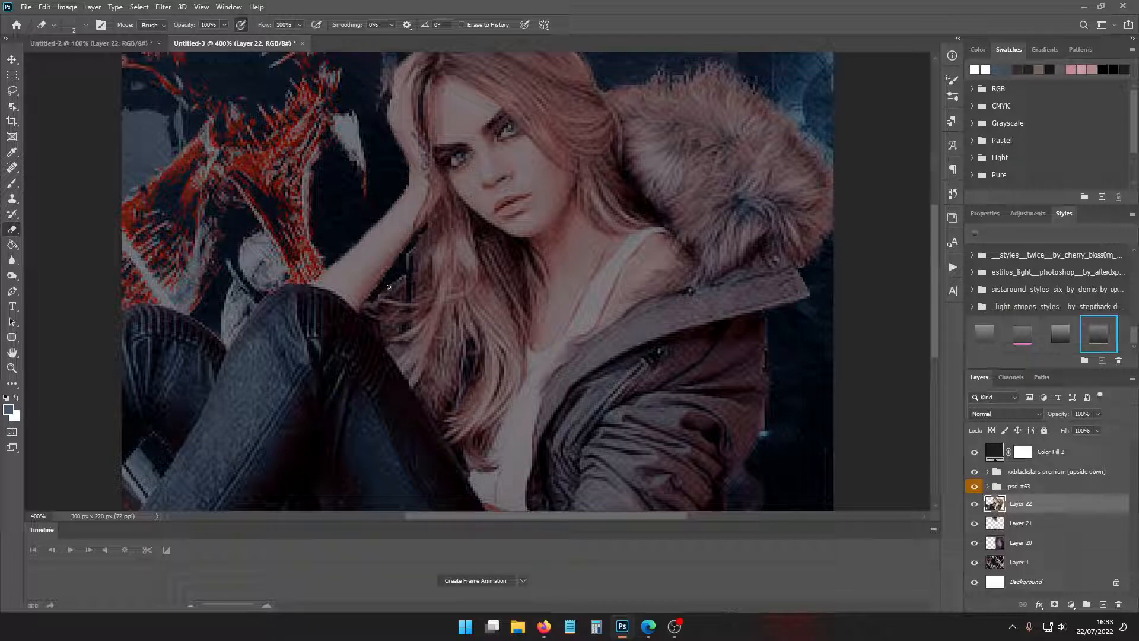
{"action": "key", "text": "ctrl+minus"}
{"action": "key", "text": "ctrl+minus"}
{"action": "key", "text": "ctrl+minus"}
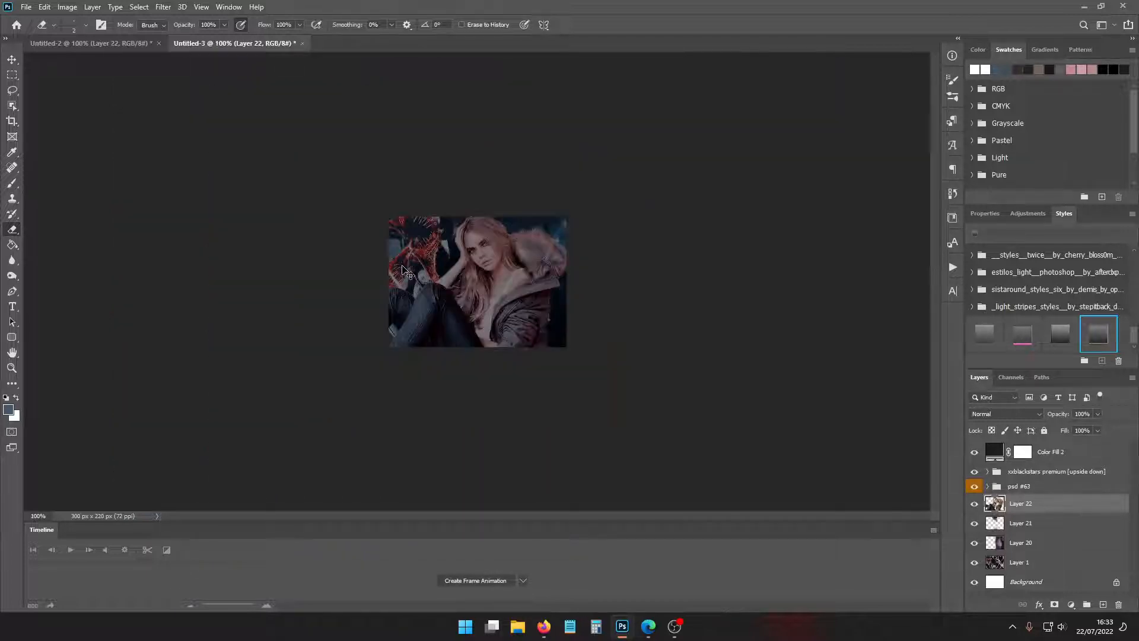
{"action": "key", "text": "ctrl+minus"}
{"action": "key", "text": "ctrl+plus"}
Save the cleaned-up banner as a PNG over L4.png in the layout folder, accepting the PNG options
{"action": "left_click", "coordinate": [26, 6]}
{"action": "left_click", "coordinate": [44, 149]}
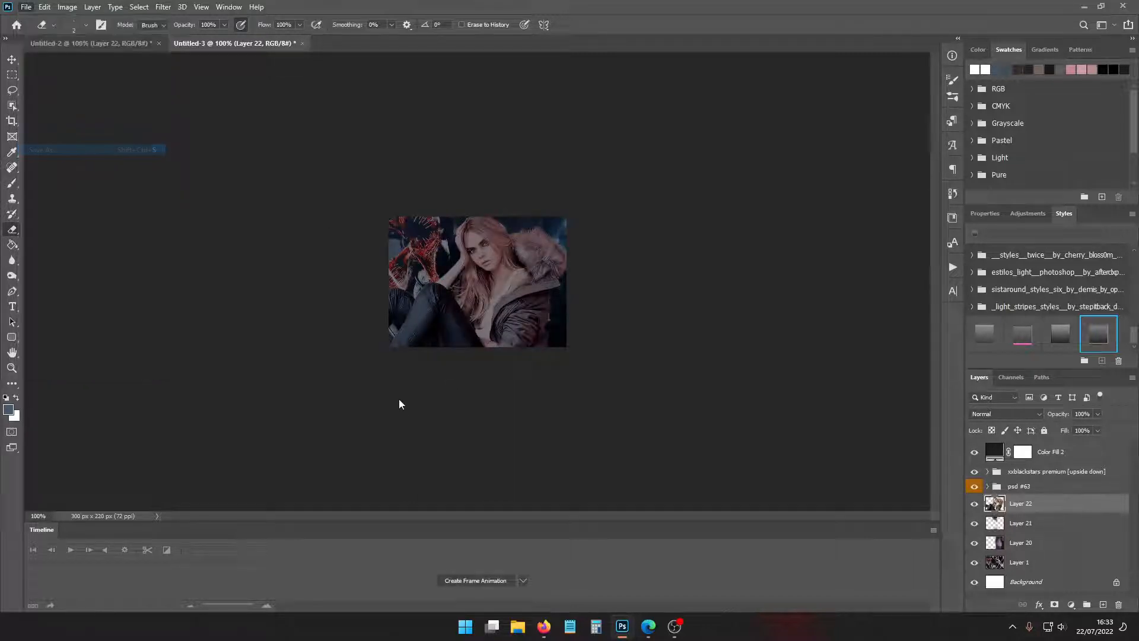
{"action": "left_click", "coordinate": [391, 474]}
{"action": "left_click", "coordinate": [372, 428]}
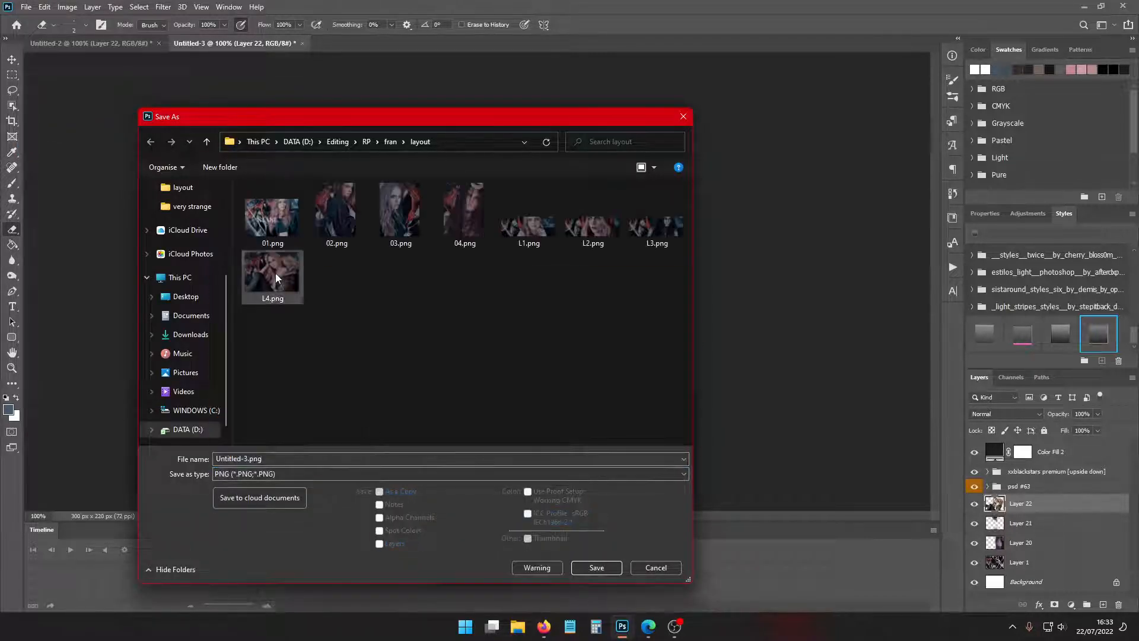
{"action": "double_click", "coordinate": [276, 273]}
{"action": "left_click", "coordinate": [592, 310]}
{"action": "key", "text": "Return"}
In the RolePlayer.me Interests code, replace the imgur address of the 300 px wide banner above connections with the updated one and save the changes
{"action": "mouse_move", "coordinate": [542, 634]}
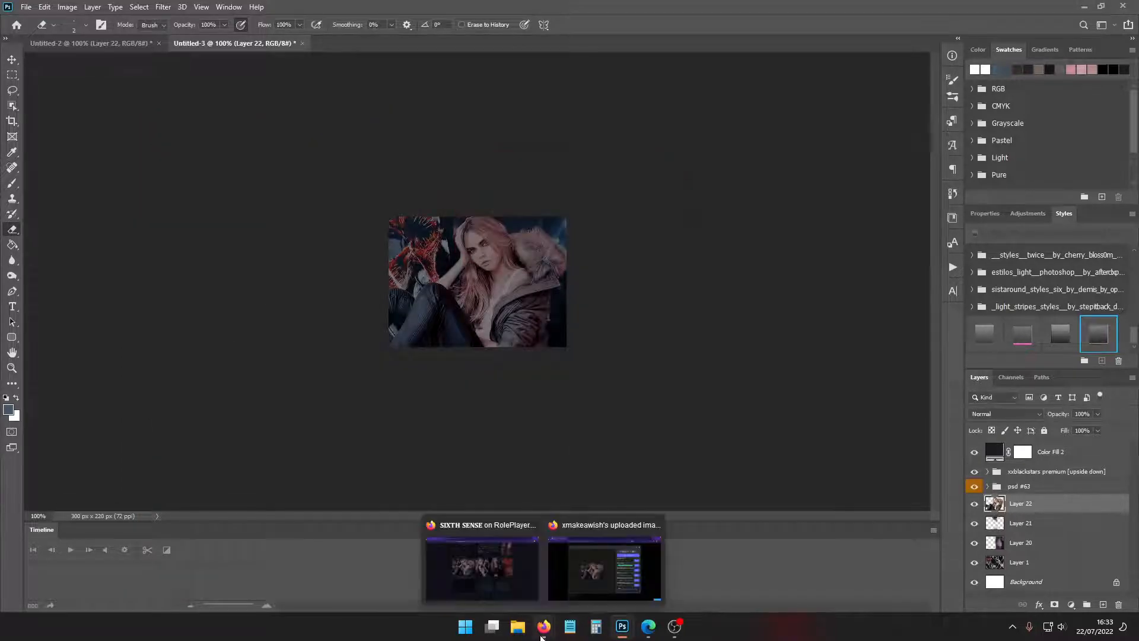
{"action": "left_click", "coordinate": [513, 567]}
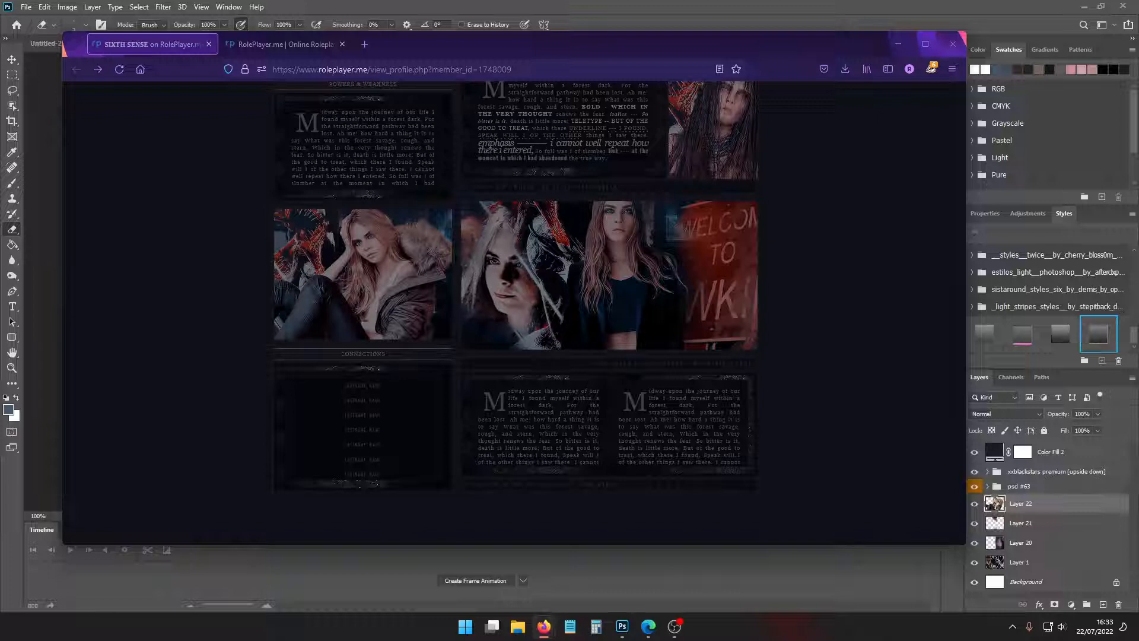
{"action": "left_click", "coordinate": [234, 44]}
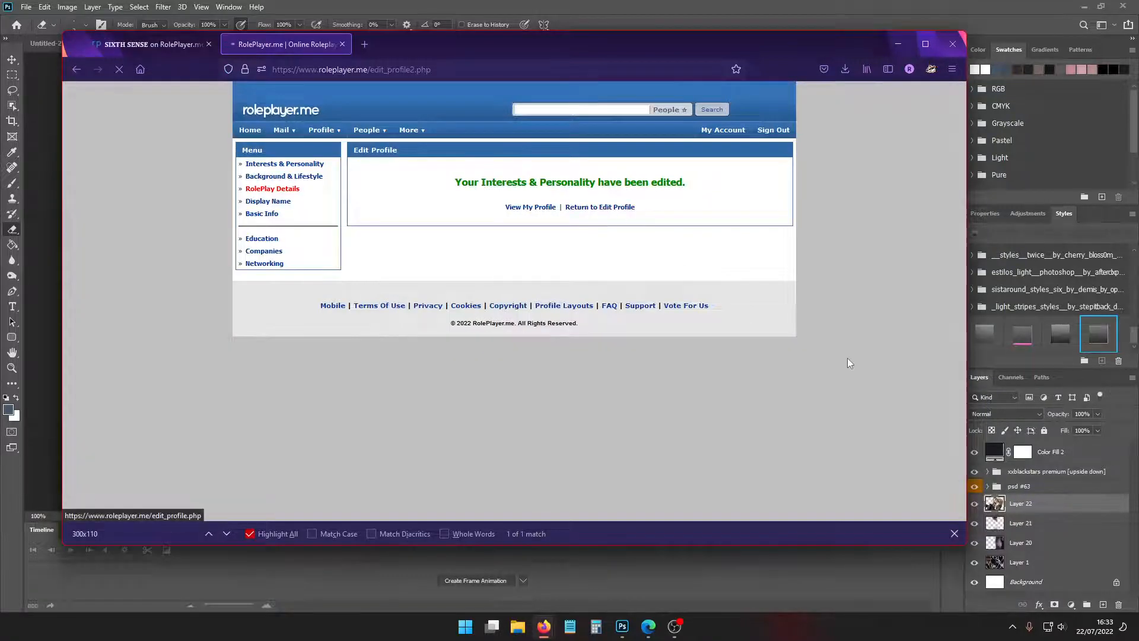
{"action": "scroll", "coordinate": [828, 320], "scroll_direction": "down", "scroll_amount": 3}
{"action": "left_click_drag", "start_coordinate": [773, 212], "coordinate": [765, 389]}
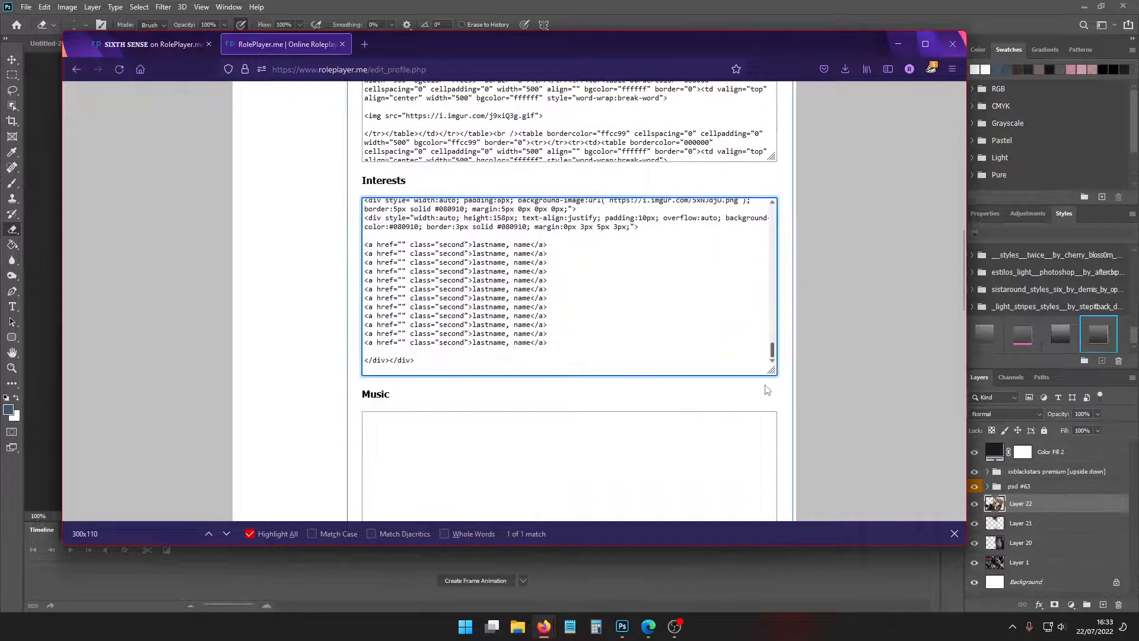
{"action": "scroll", "coordinate": [586, 307], "scroll_direction": "up", "scroll_amount": 4}
{"action": "scroll", "coordinate": [601, 307], "scroll_direction": "up", "scroll_amount": 2}
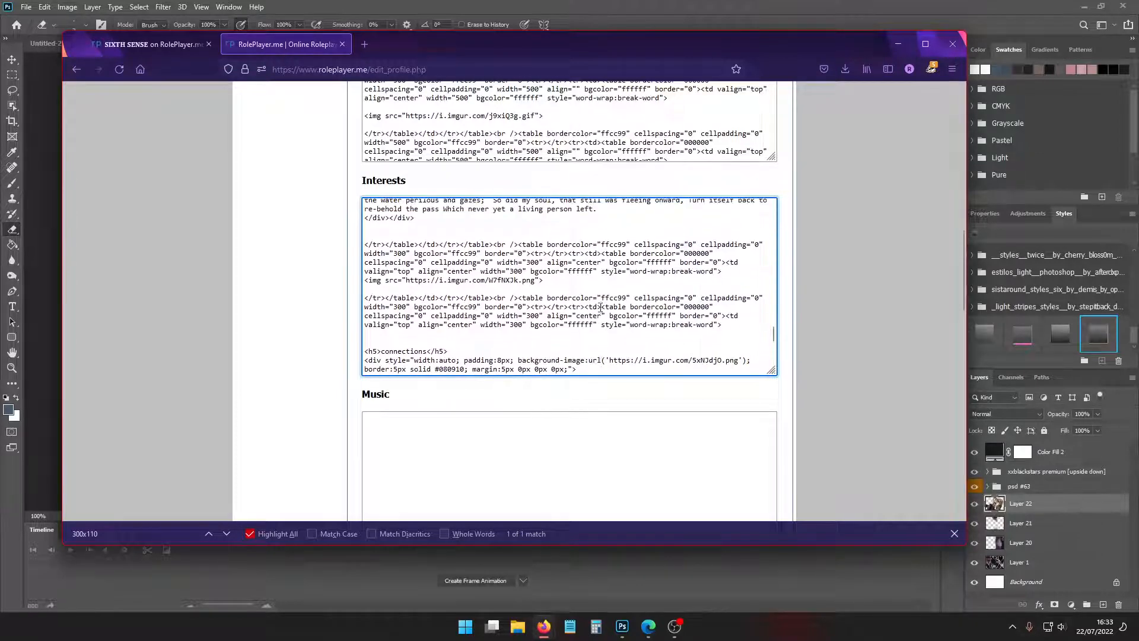
{"action": "left_click_drag", "start_coordinate": [536, 278], "coordinate": [389, 281]}
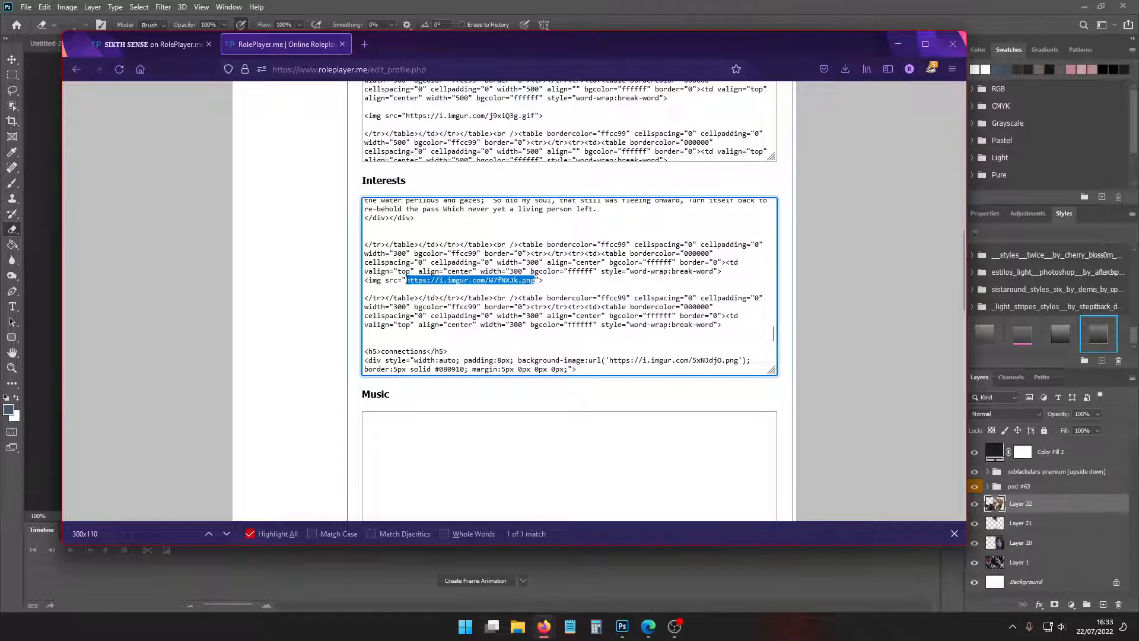
{"action": "scroll", "coordinate": [800, 409], "scroll_direction": "down", "scroll_amount": 10}
{"action": "left_click", "coordinate": [570, 419]}
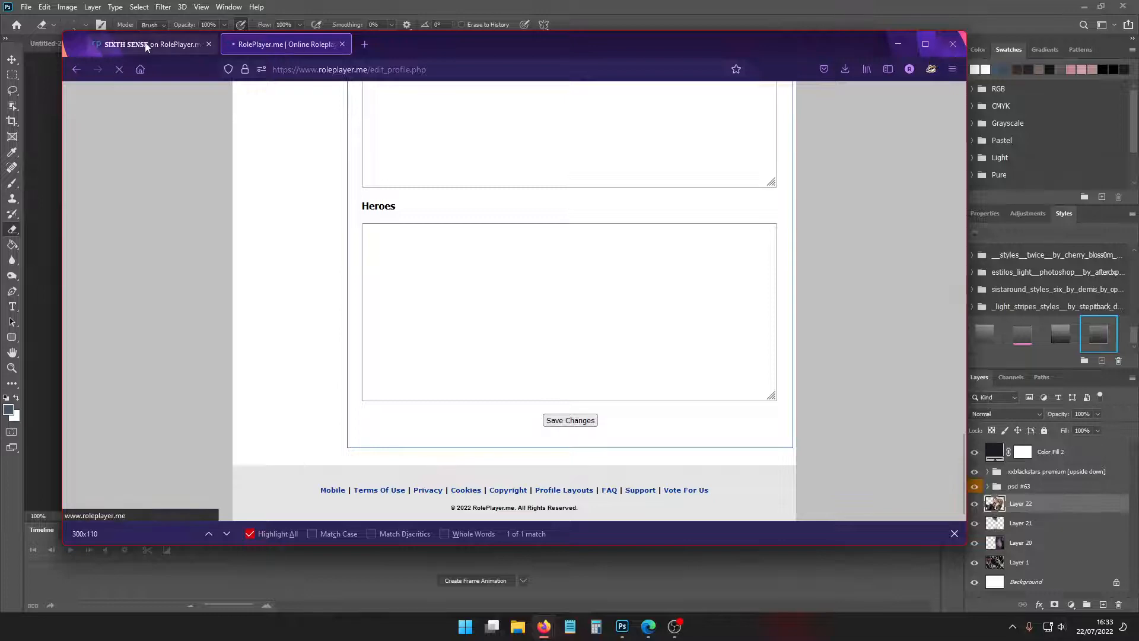
Reload the sixth sense profile page and review the updated layout from the top
{"action": "left_click", "coordinate": [148, 44]}
{"action": "key", "text": "F5"}
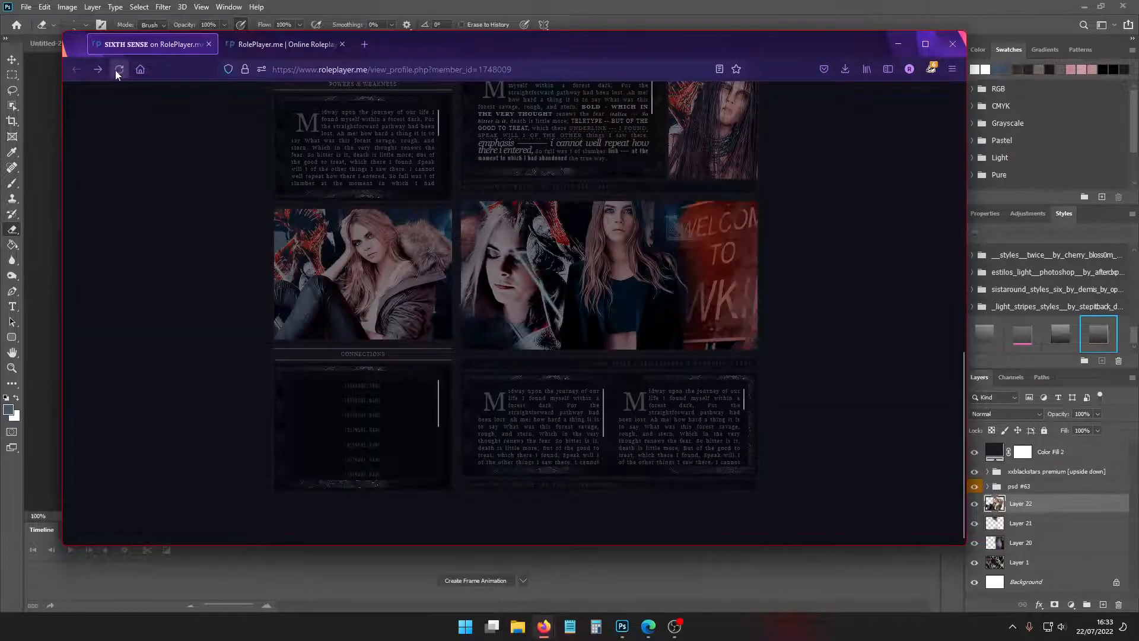
{"action": "scroll", "coordinate": [899, 467], "scroll_direction": "up", "scroll_amount": 8}
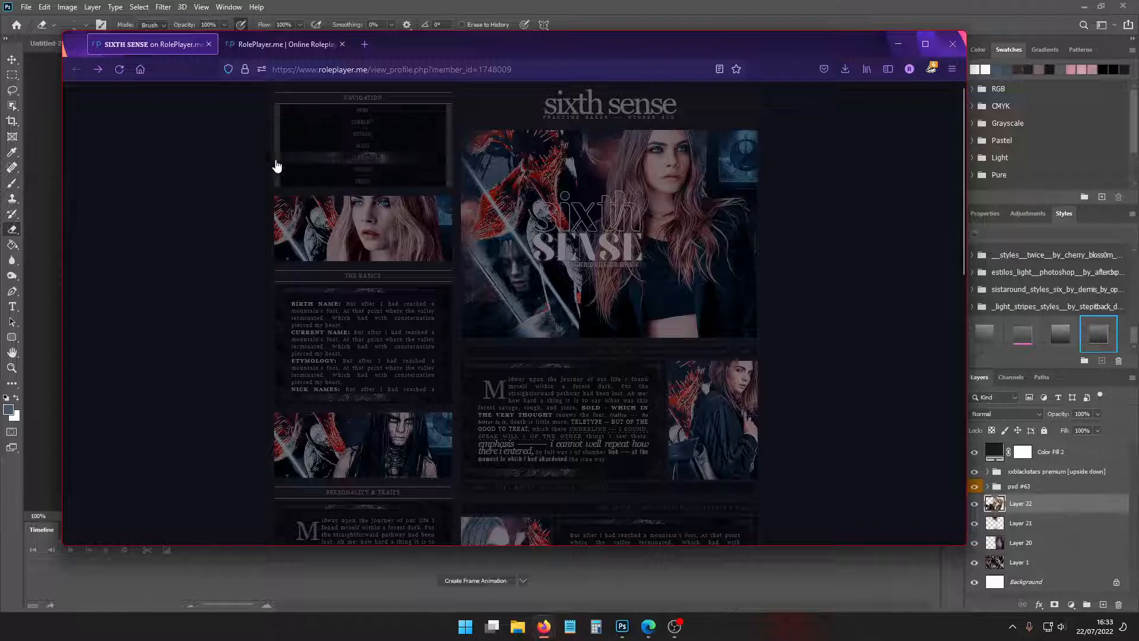
Locate and select the move left column and move right column rules near the end of the profile's About Me code
{"action": "left_click", "coordinate": [308, 47]}
{"action": "left_click", "coordinate": [611, 208]}
{"action": "scroll", "coordinate": [691, 299], "scroll_direction": "down", "scroll_amount": 5}
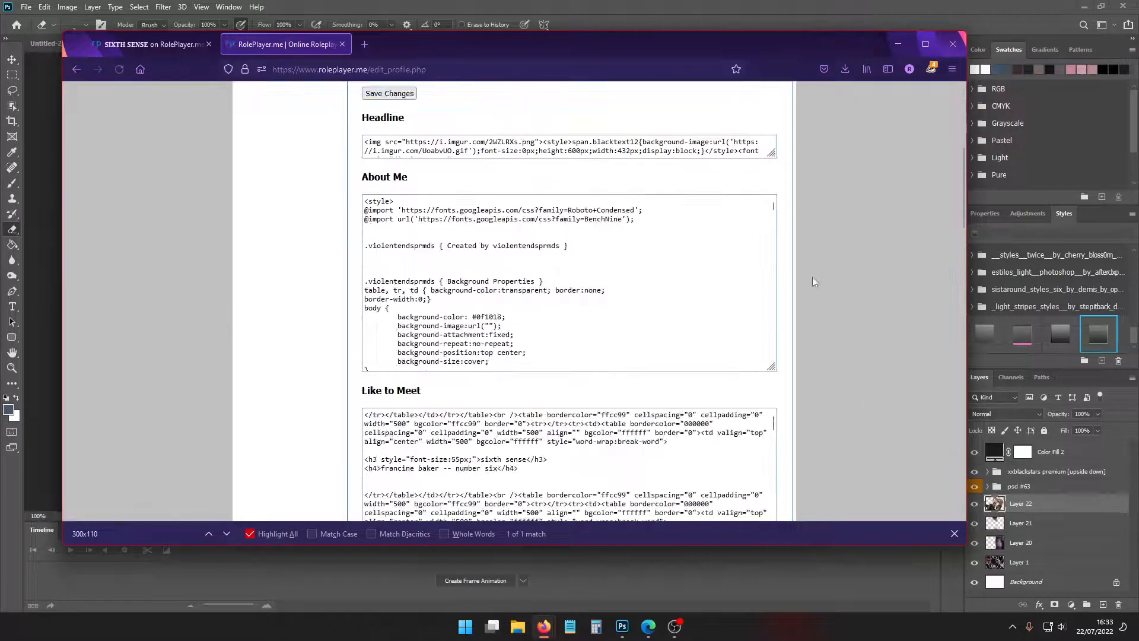
{"action": "scroll", "coordinate": [694, 303], "scroll_direction": "down", "scroll_amount": 4}
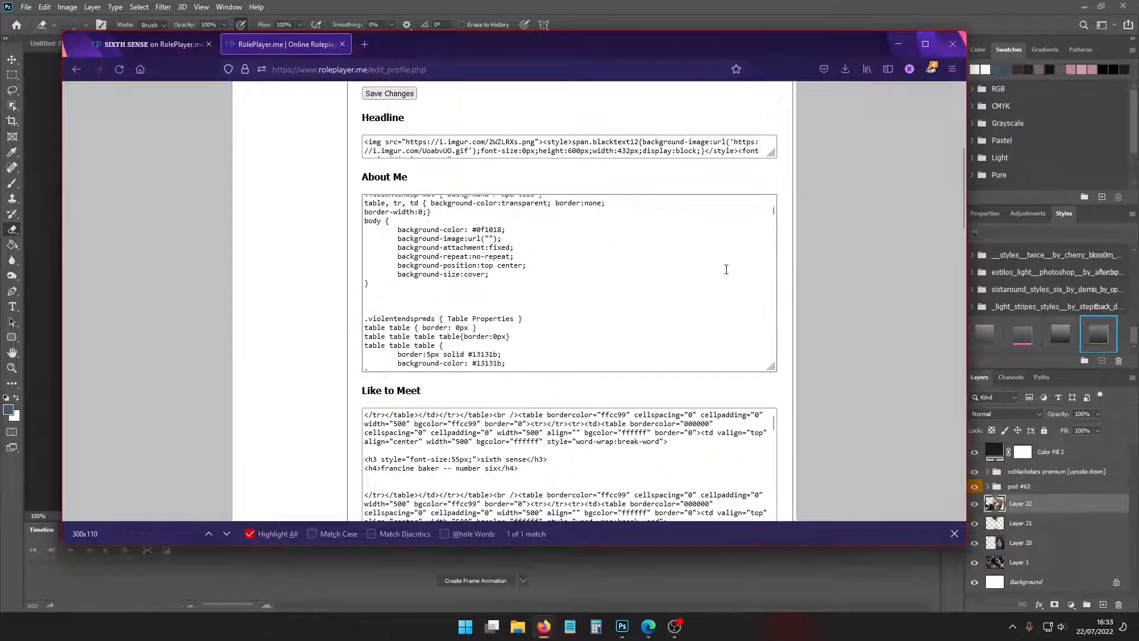
{"action": "scroll", "coordinate": [748, 255], "scroll_direction": "up", "scroll_amount": 2}
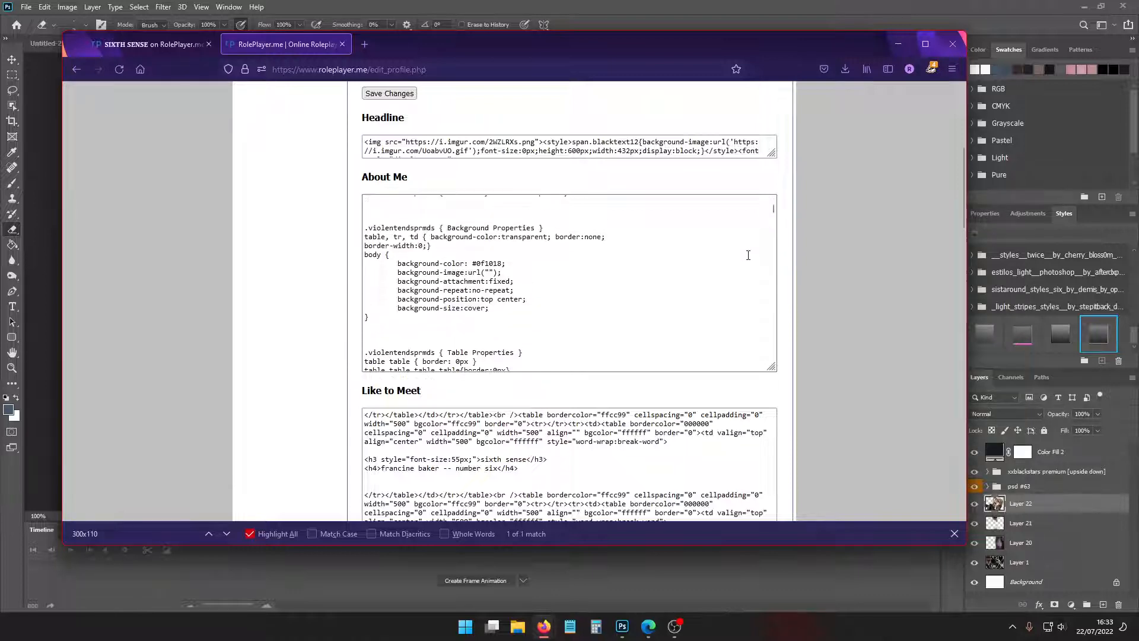
{"action": "left_click_drag", "start_coordinate": [773, 215], "coordinate": [769, 373]}
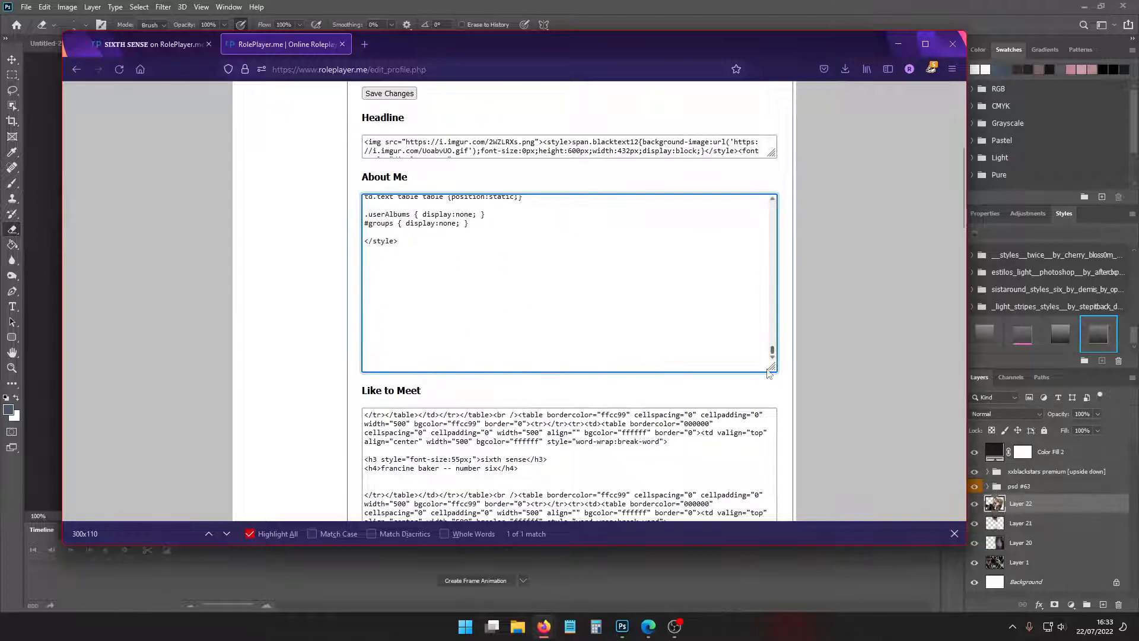
{"action": "scroll", "coordinate": [618, 310], "scroll_direction": "up", "scroll_amount": 4}
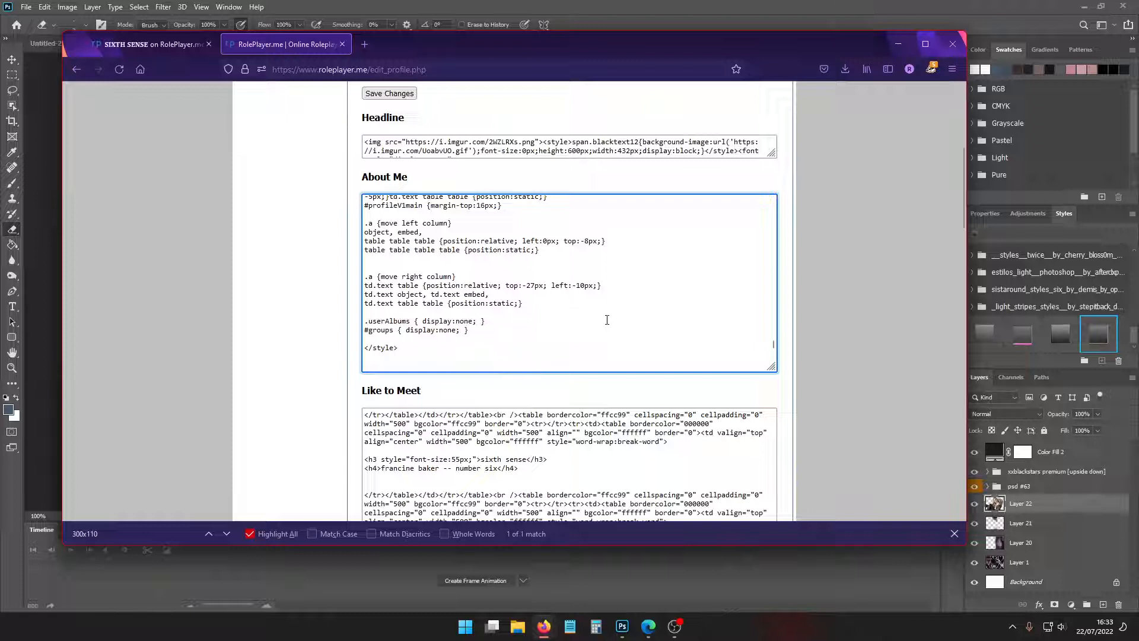
{"action": "scroll", "coordinate": [445, 287], "scroll_direction": "up", "scroll_amount": 2}
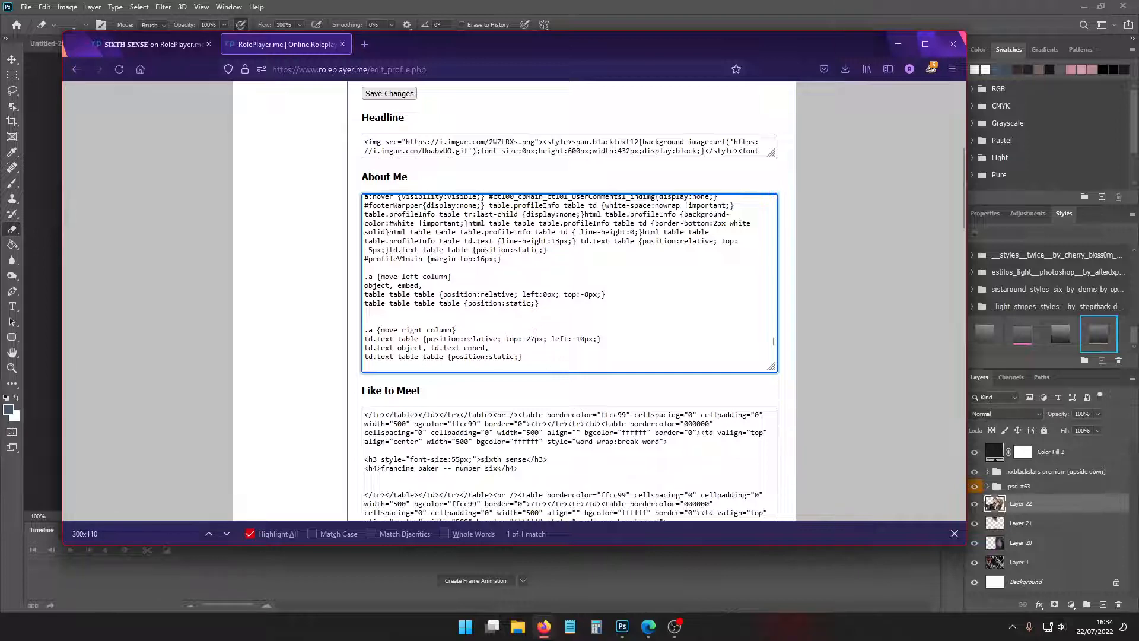
{"action": "left_click", "coordinate": [155, 44]}
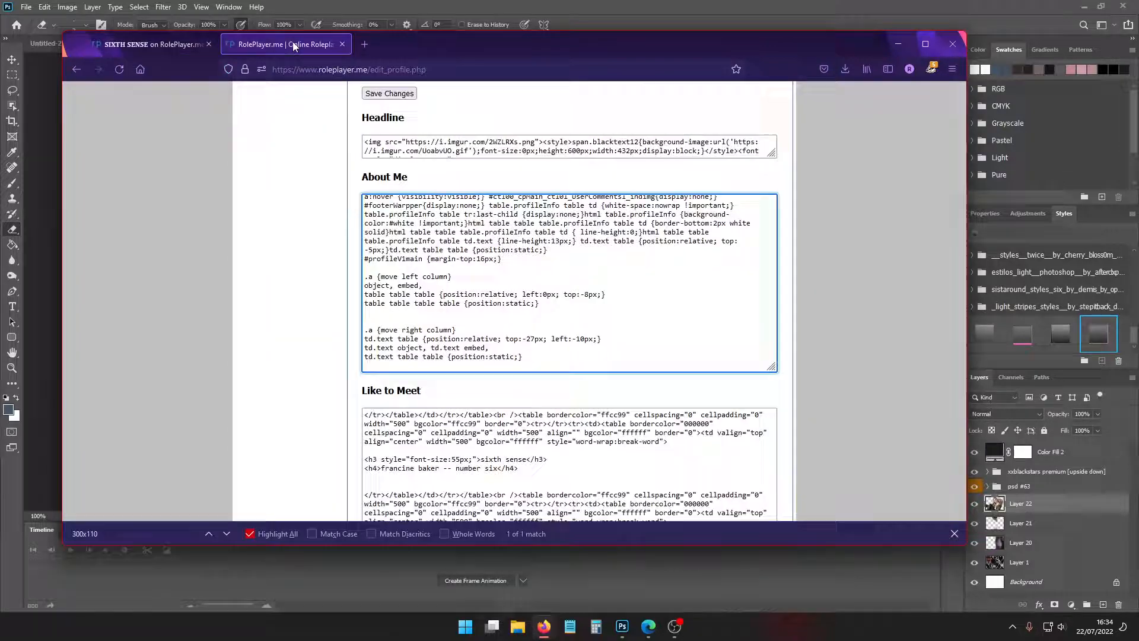
{"action": "left_click", "coordinate": [293, 45]}
{"action": "scroll", "coordinate": [547, 350], "scroll_direction": "down", "scroll_amount": 2}
{"action": "scroll", "coordinate": [529, 363], "scroll_direction": "up", "scroll_amount": 2}
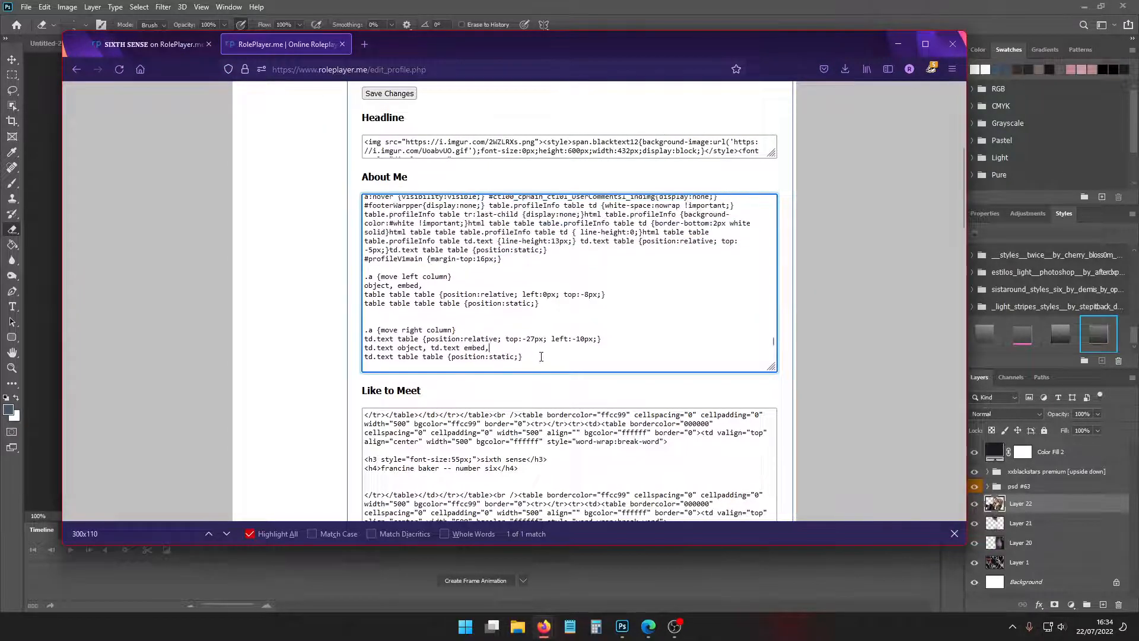
{"action": "left_click_drag", "start_coordinate": [541, 356], "coordinate": [365, 276]}
{"action": "key", "text": "alt+Tab"}
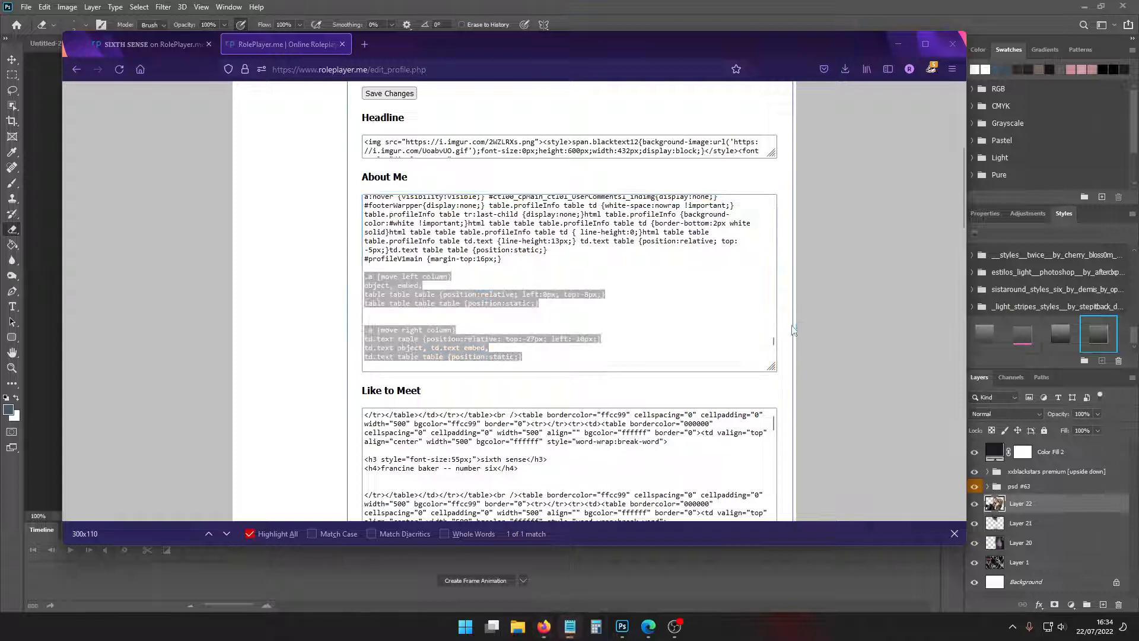
Set the right column's left offset to -20px in the About Me code, save the changes and reload the profile
{"action": "left_click", "coordinate": [573, 309]}
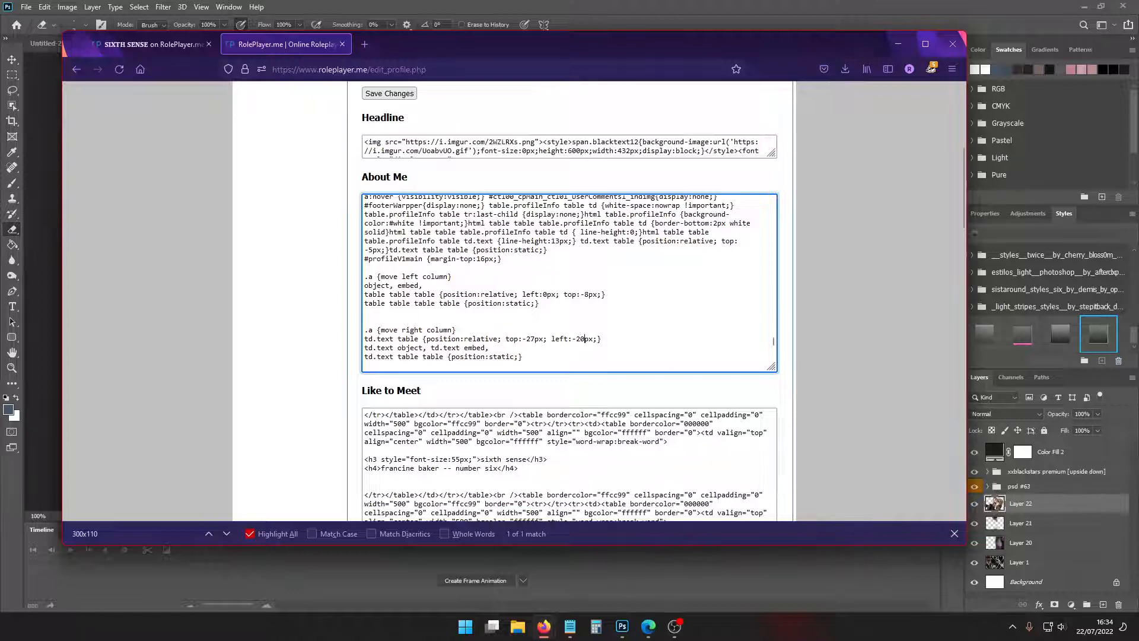
{"action": "scroll", "coordinate": [860, 428], "scroll_direction": "down", "scroll_amount": 10}
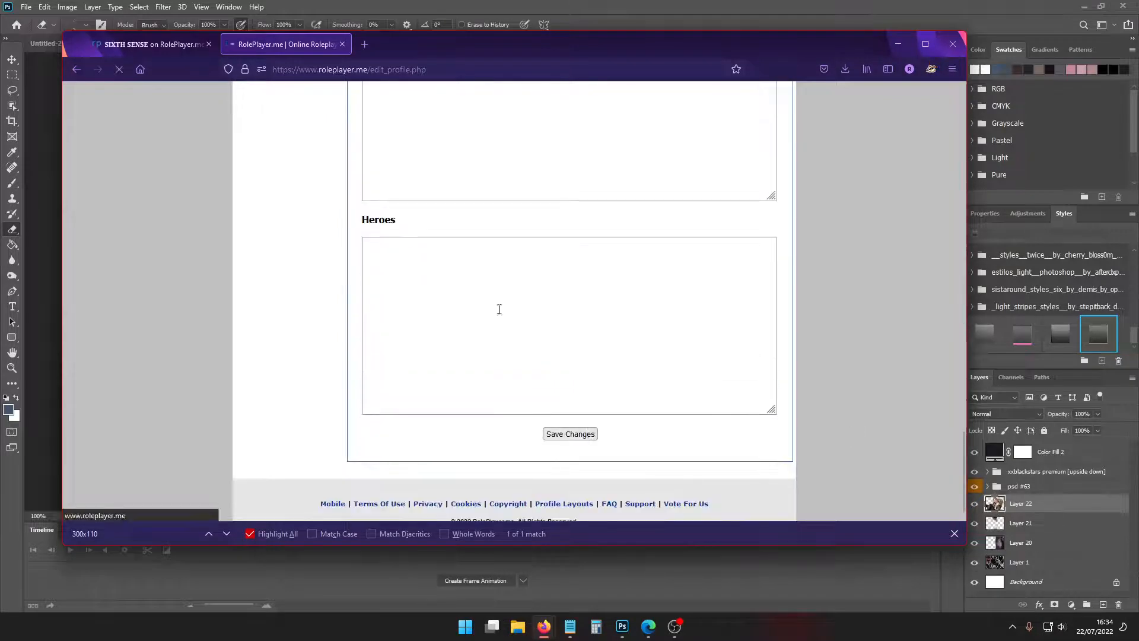
{"action": "left_click", "coordinate": [155, 46]}
{"action": "left_click", "coordinate": [120, 70]}
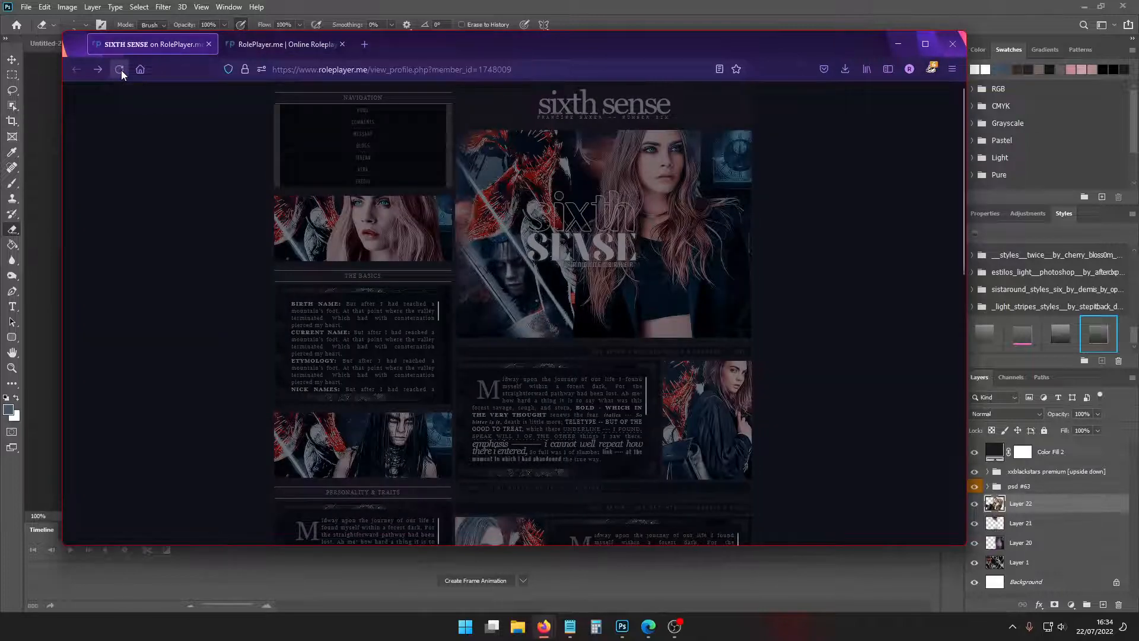
Set the left offset to -50px for the left column and -40px for the right column, save and reload the profile
{"action": "left_click", "coordinate": [242, 52]}
{"action": "left_click", "coordinate": [611, 207]}
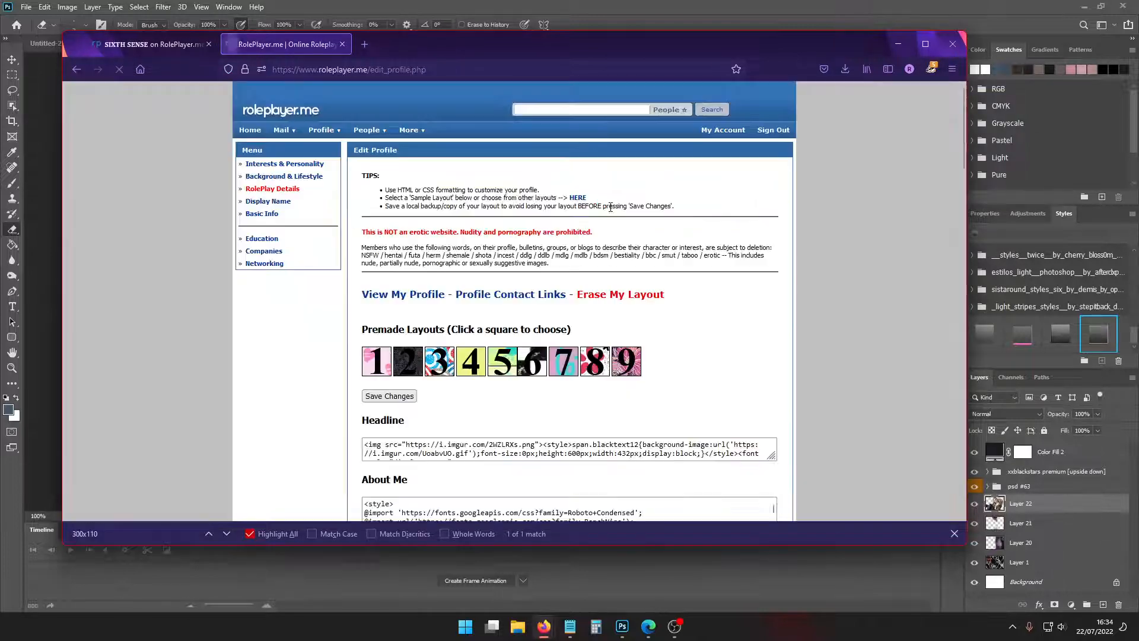
{"action": "scroll", "coordinate": [773, 242], "scroll_direction": "down", "scroll_amount": 10}
{"action": "scroll", "coordinate": [773, 242], "scroll_direction": "up", "scroll_amount": 3}
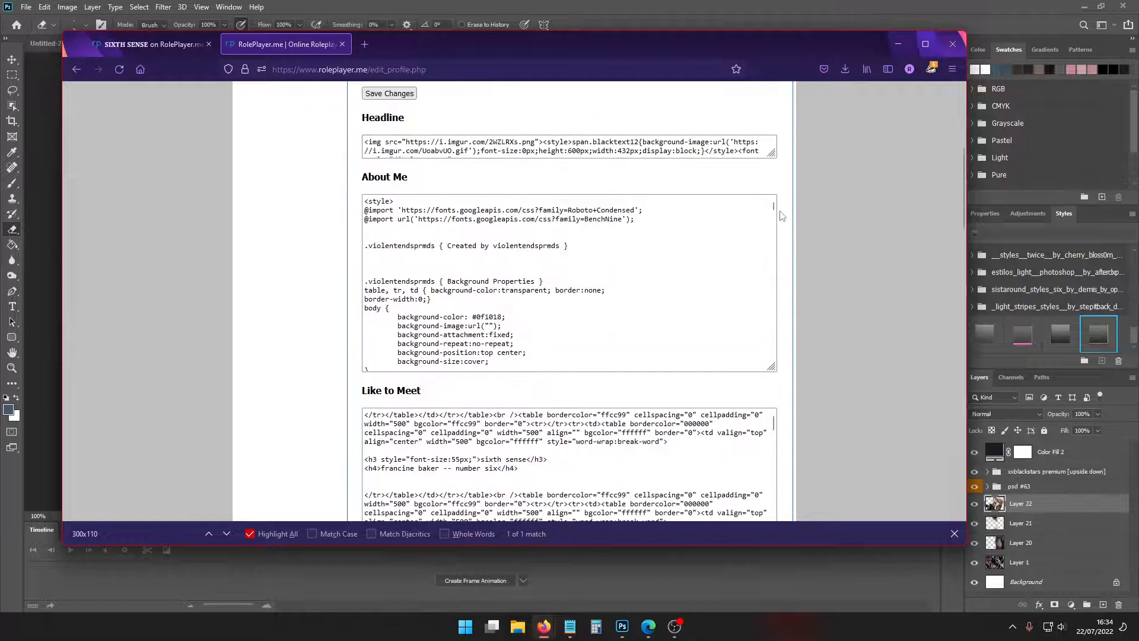
{"action": "left_click", "coordinate": [593, 306]}
{"action": "scroll", "coordinate": [593, 306], "scroll_direction": "down", "scroll_amount": 10}
{"action": "scroll", "coordinate": [587, 305], "scroll_direction": "up", "scroll_amount": 1}
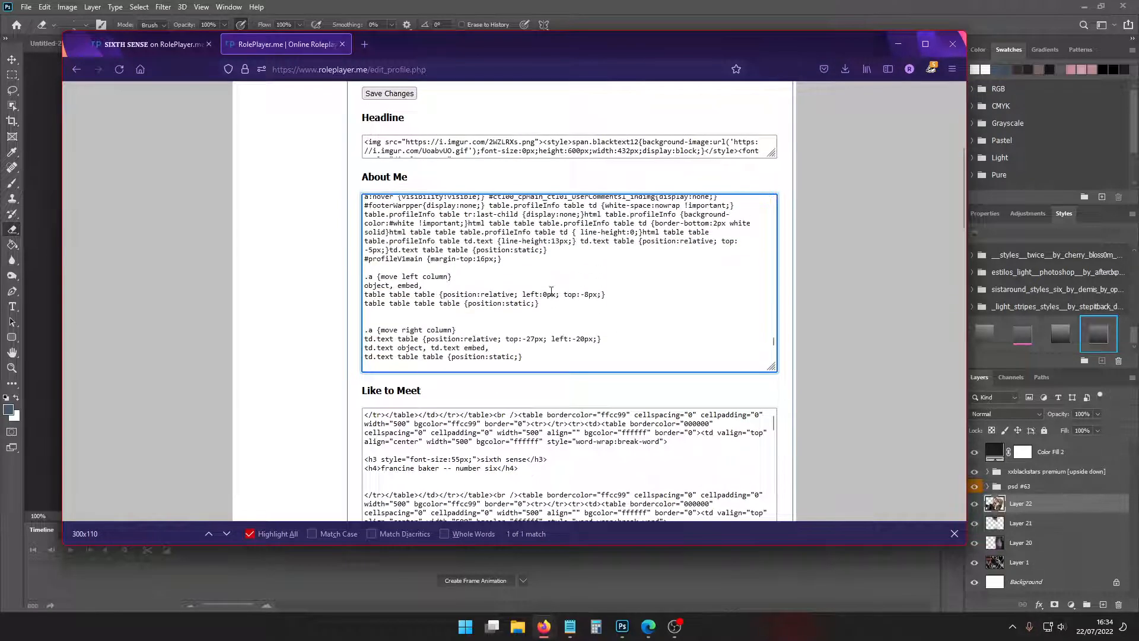
{"action": "type", "text": "5"}
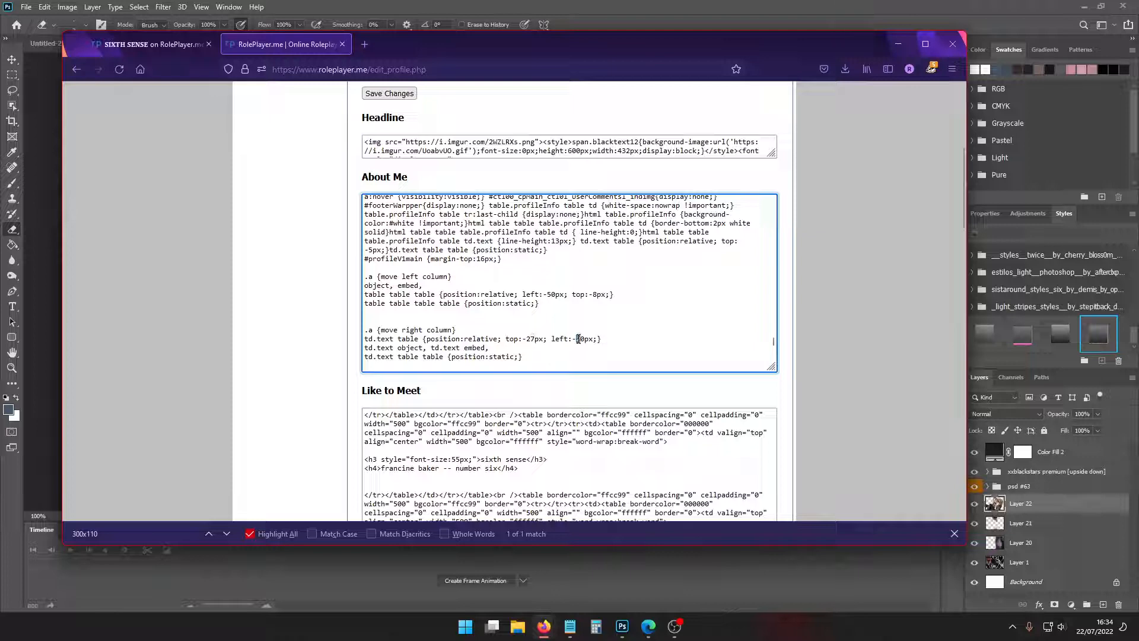
{"action": "scroll", "coordinate": [819, 391], "scroll_direction": "down", "scroll_amount": 15}
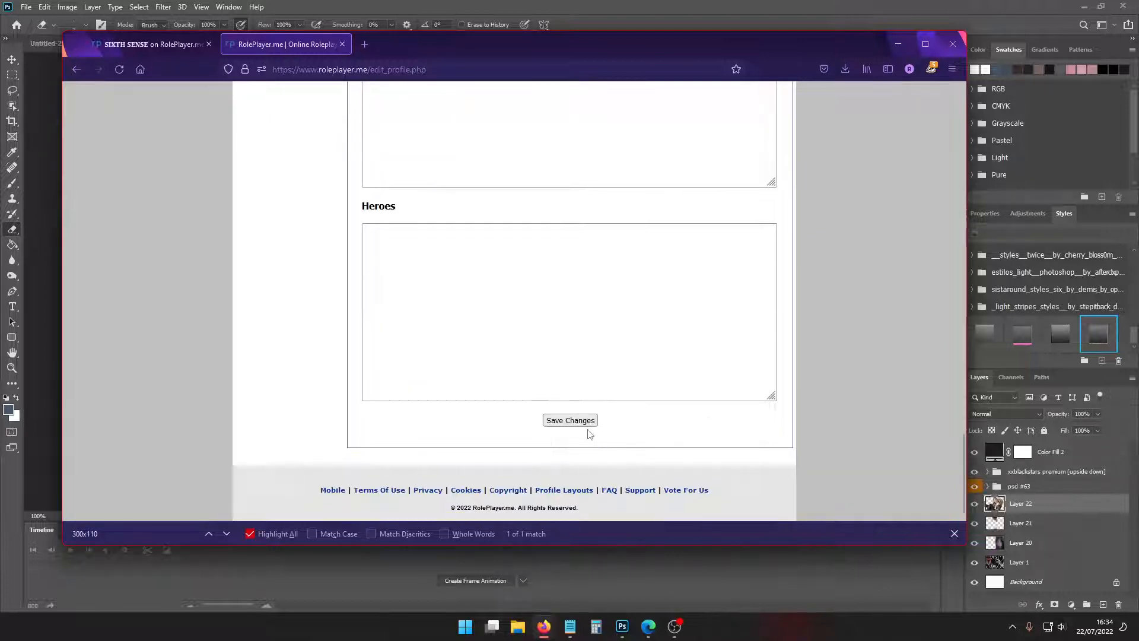
{"action": "left_click", "coordinate": [579, 425]}
{"action": "left_click", "coordinate": [164, 47]}
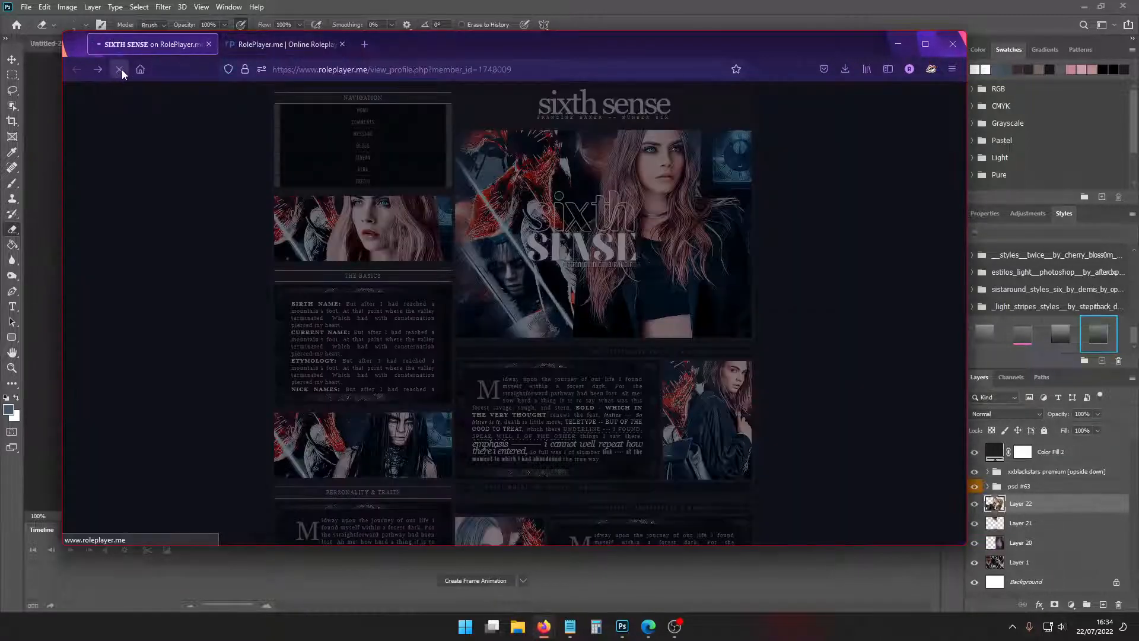
{"action": "left_click", "coordinate": [122, 69]}
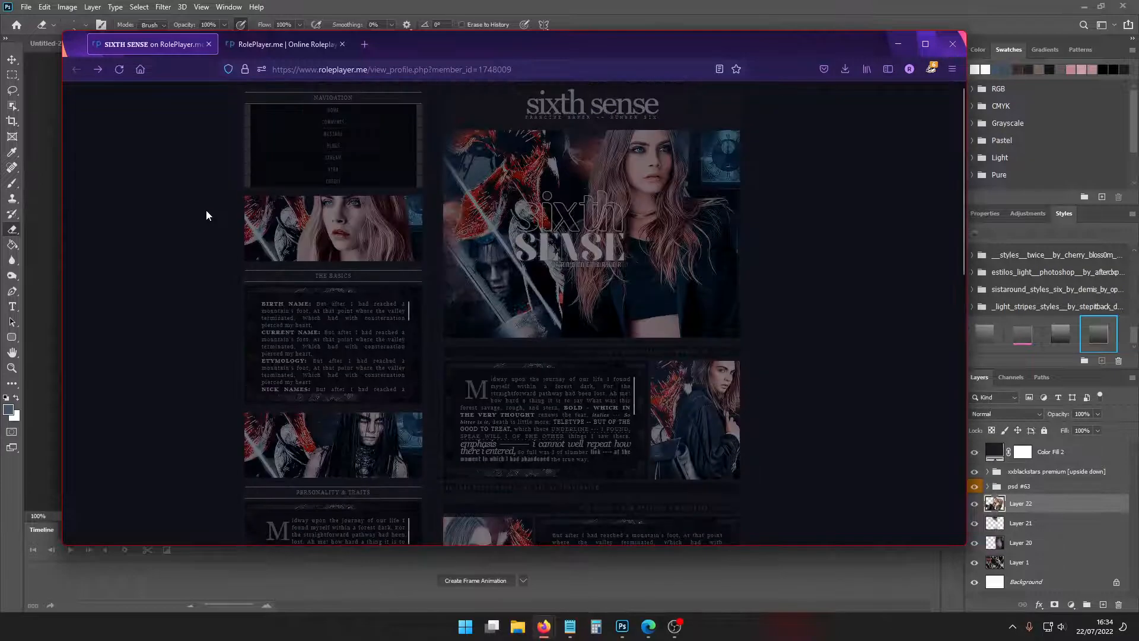
Set the left column's left offset to -80px in the About Me code, save the changes and check the profile
{"action": "left_click", "coordinate": [278, 44]}
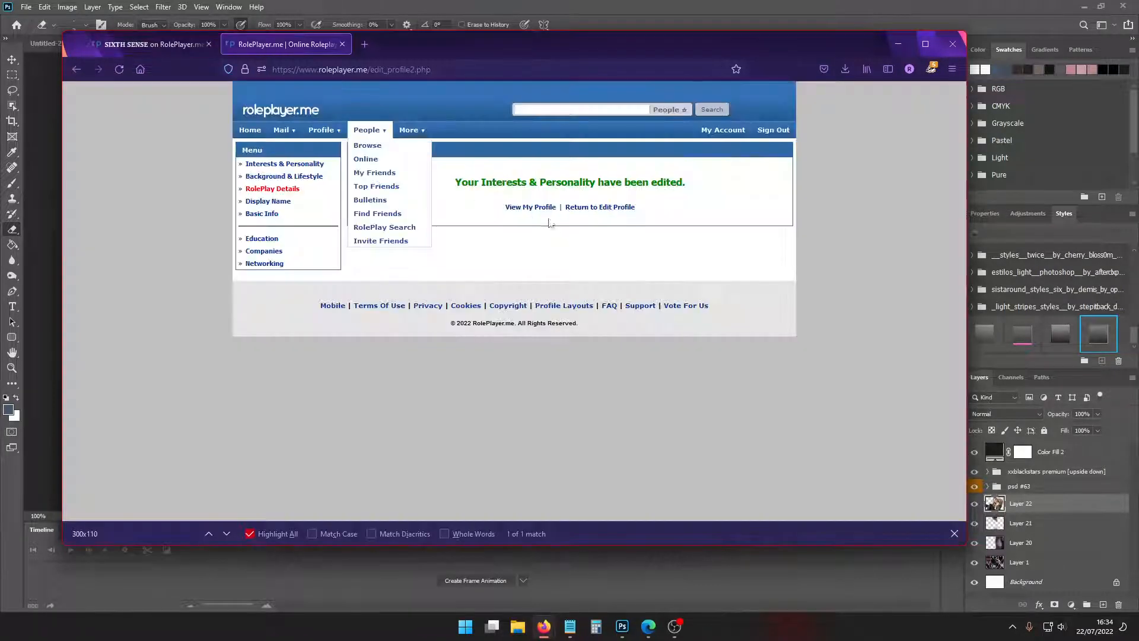
{"action": "left_click", "coordinate": [599, 216]}
{"action": "scroll", "coordinate": [805, 367], "scroll_direction": "down", "scroll_amount": 5}
{"action": "scroll", "coordinate": [788, 243], "scroll_direction": "up", "scroll_amount": 5}
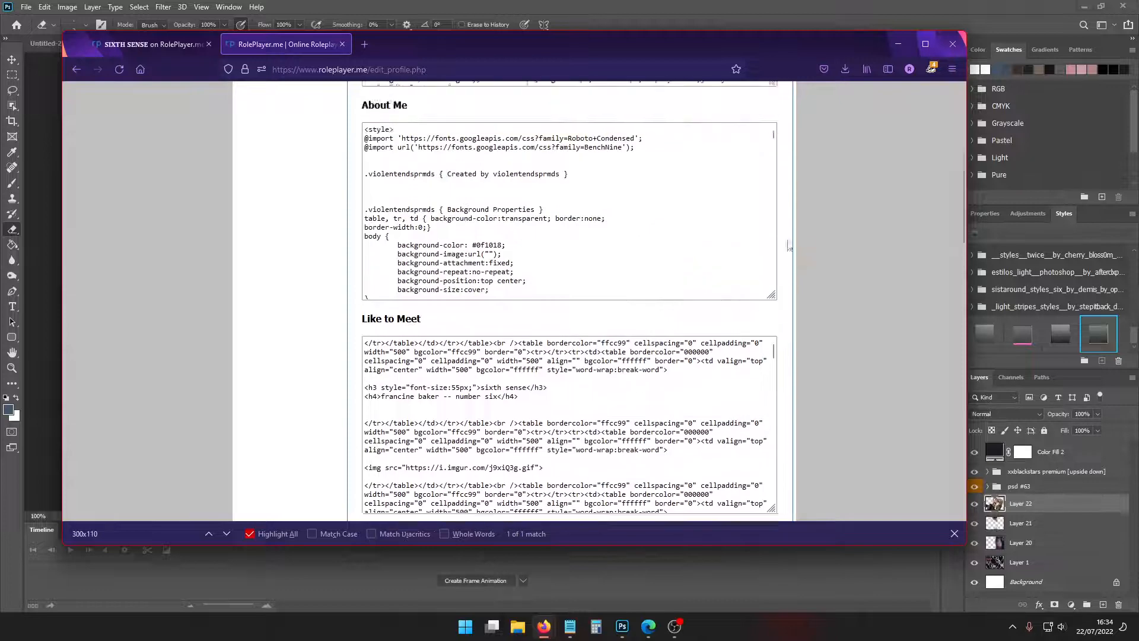
{"action": "left_click_drag", "start_coordinate": [773, 206], "coordinate": [778, 367]}
{"action": "scroll", "coordinate": [665, 318], "scroll_direction": "up", "scroll_amount": 6}
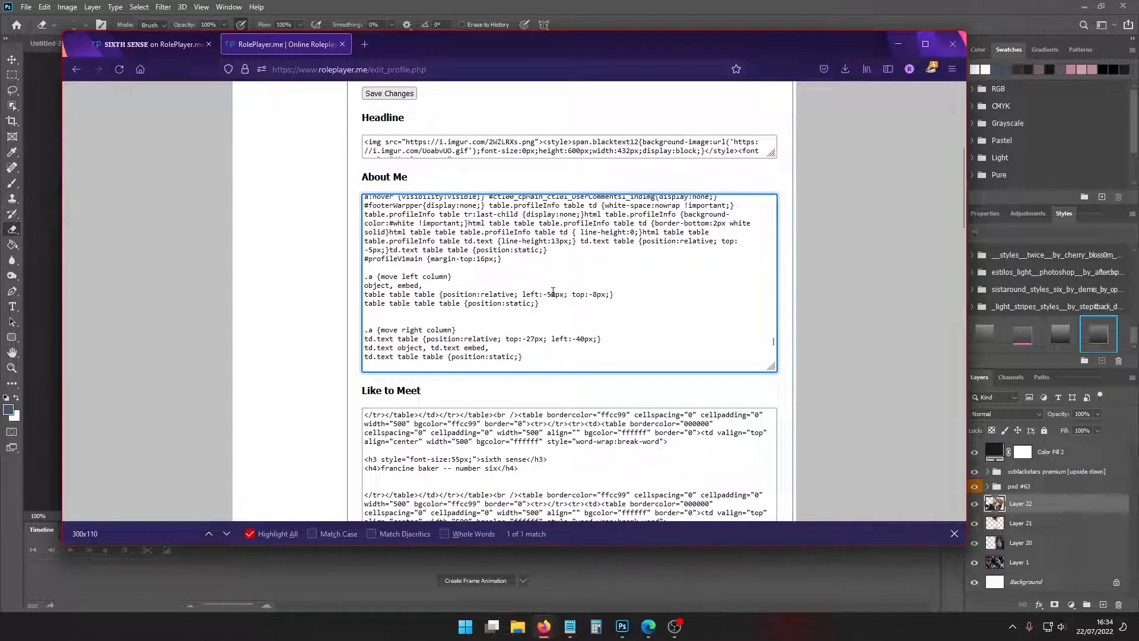
{"action": "left_click_drag", "start_coordinate": [547, 294], "coordinate": [551, 295]}
{"action": "scroll", "coordinate": [569, 296], "scroll_direction": "down", "scroll_amount": 15}
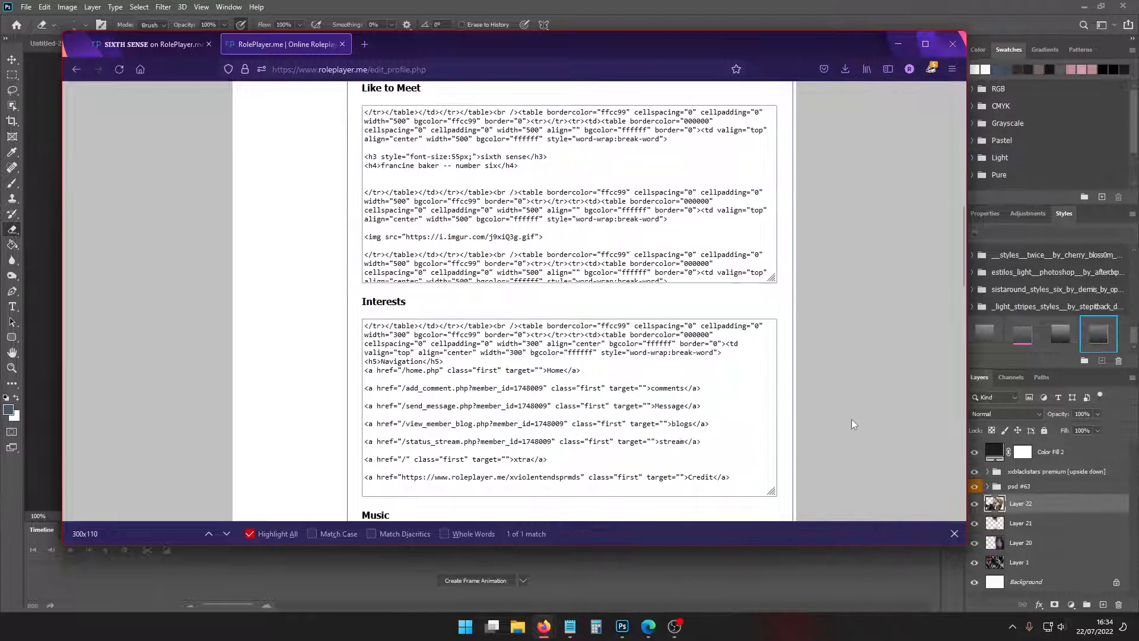
{"action": "left_click", "coordinate": [569, 436]}
{"action": "left_click", "coordinate": [166, 44]}
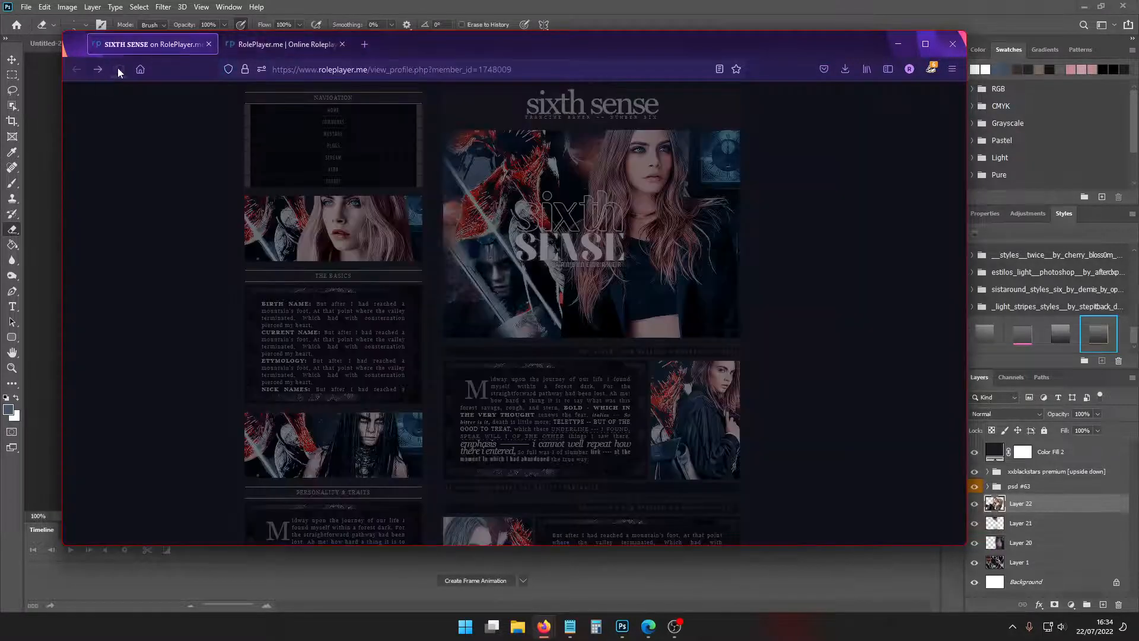
Find -80 in the About Me code, set the left column's left offset to -100px, save and check the profile
{"action": "left_click", "coordinate": [261, 48]}
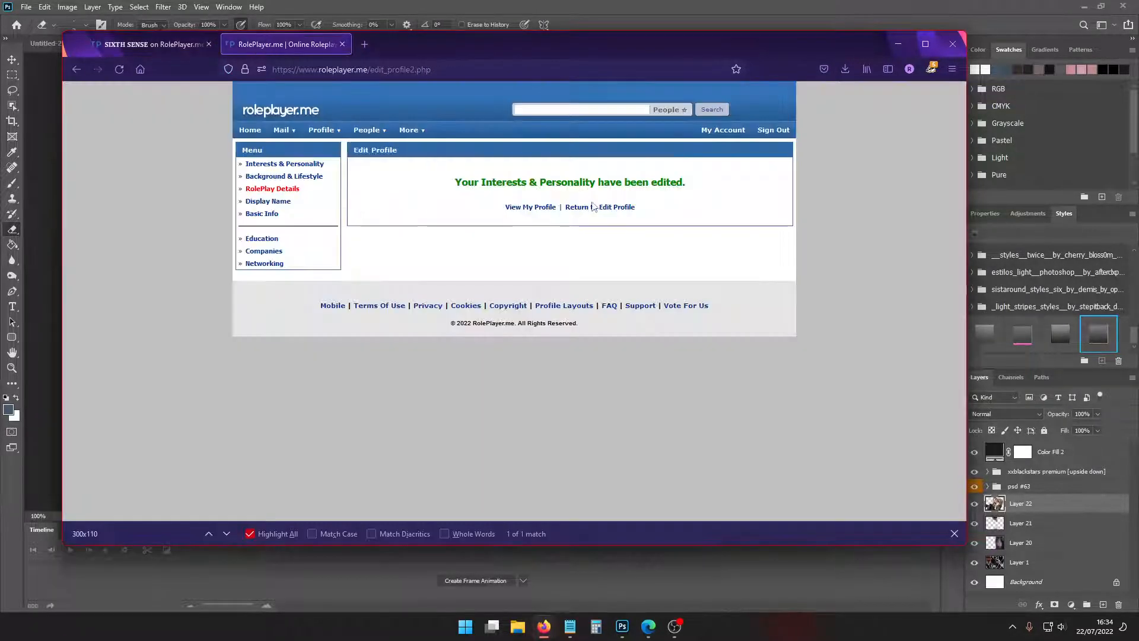
{"action": "left_click", "coordinate": [600, 212]}
{"action": "key", "text": "ctrl+f"}
{"action": "type", "text": "-80"}
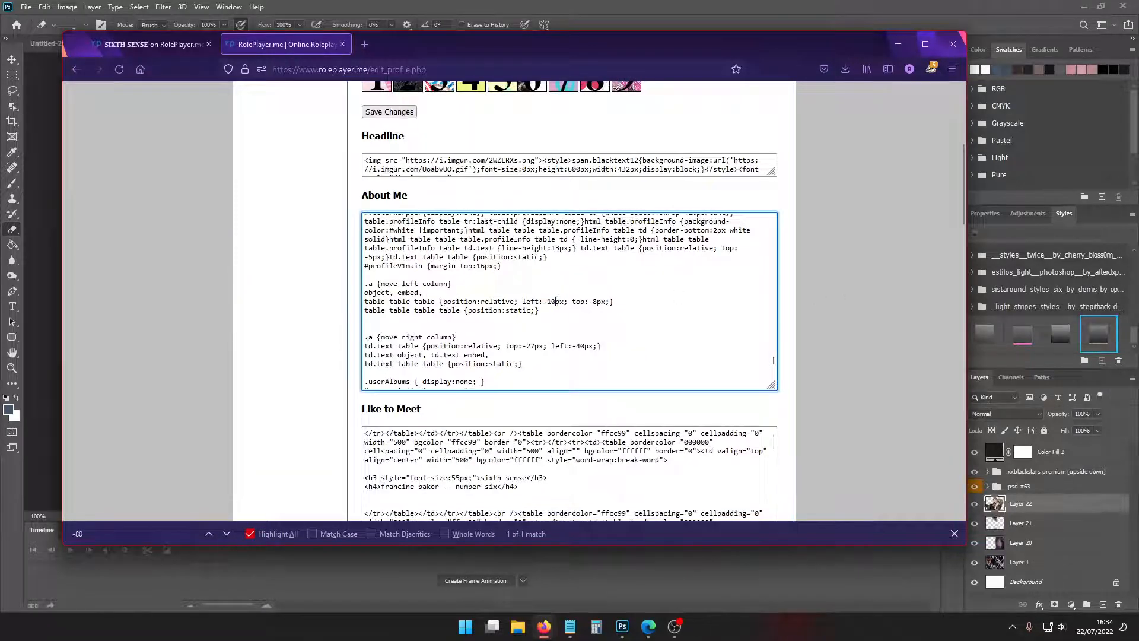
{"action": "scroll", "coordinate": [818, 385], "scroll_direction": "down", "scroll_amount": 15}
{"action": "left_click", "coordinate": [570, 420]}
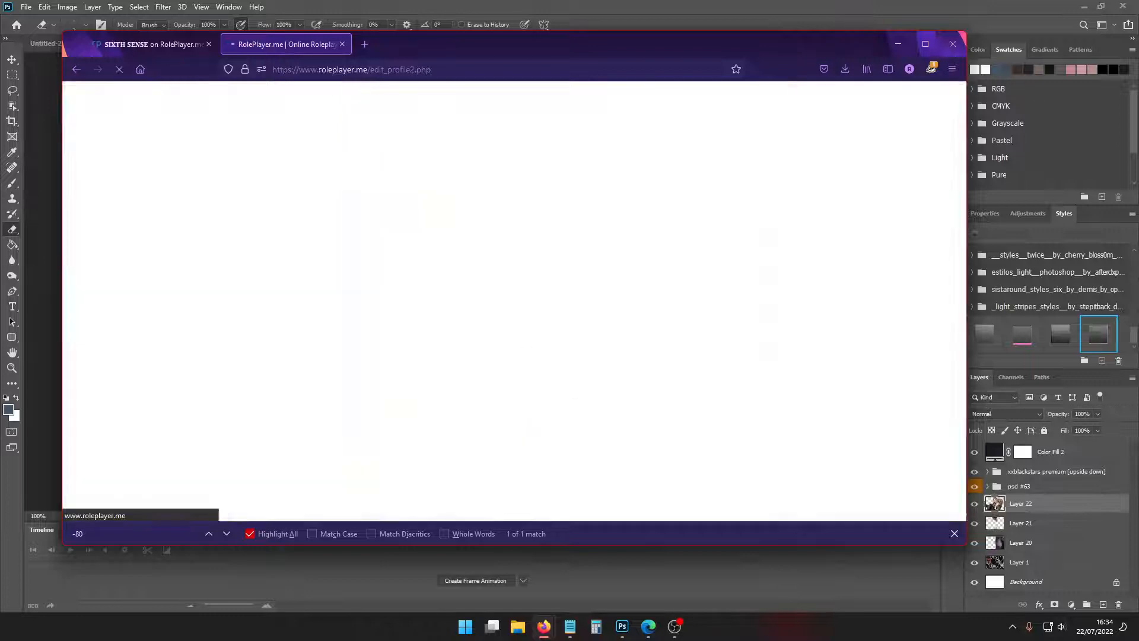
{"action": "left_click", "coordinate": [120, 44]}
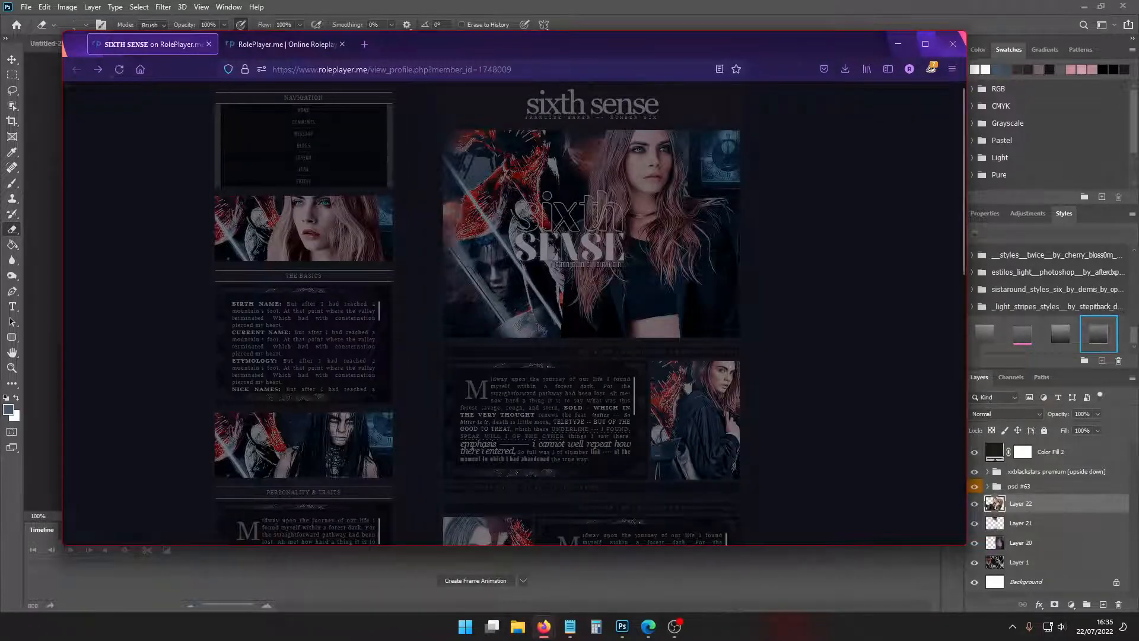
Find -100 in the About Me code, set the right column's left offset to -80px, save and check the profile
{"action": "left_click", "coordinate": [287, 44]}
{"action": "left_click", "coordinate": [614, 210]}
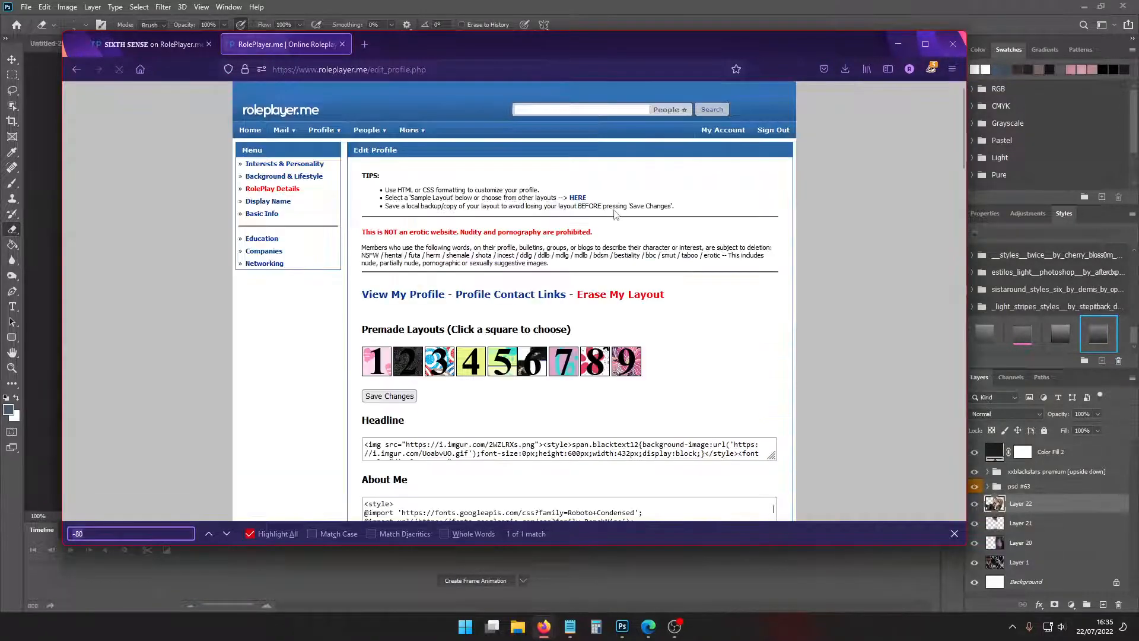
{"action": "key", "text": "BackSpace"}
{"action": "key", "text": "BackSpace"}
{"action": "type", "text": "100"}
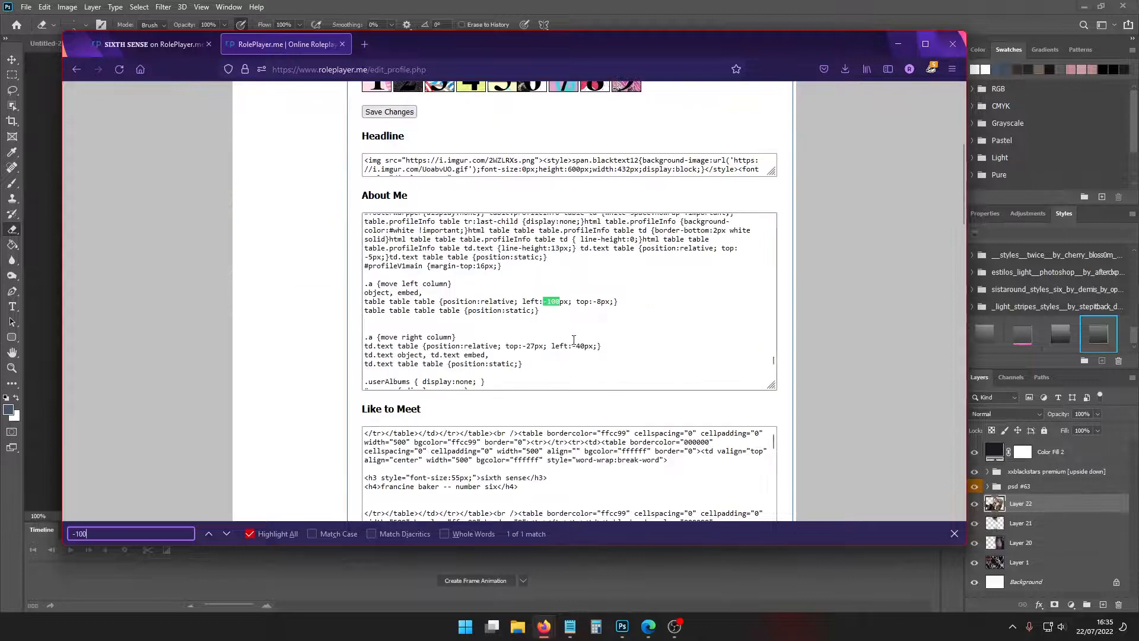
{"action": "left_click", "coordinate": [578, 346]}
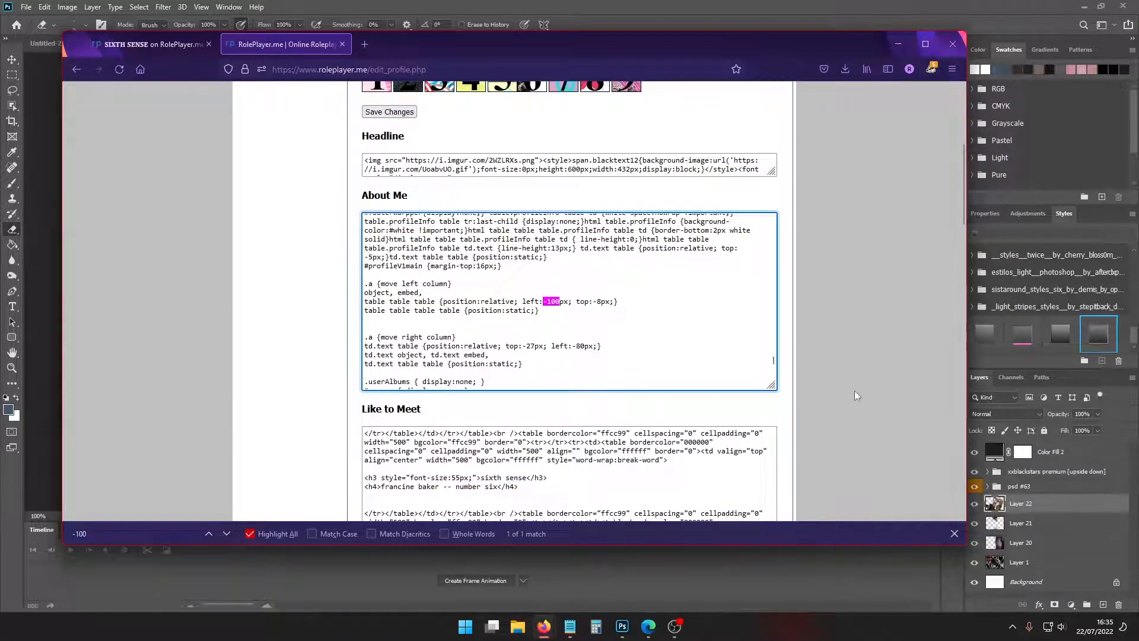
{"action": "scroll", "coordinate": [842, 397], "scroll_direction": "down", "scroll_amount": 10}
{"action": "left_click", "coordinate": [569, 420]}
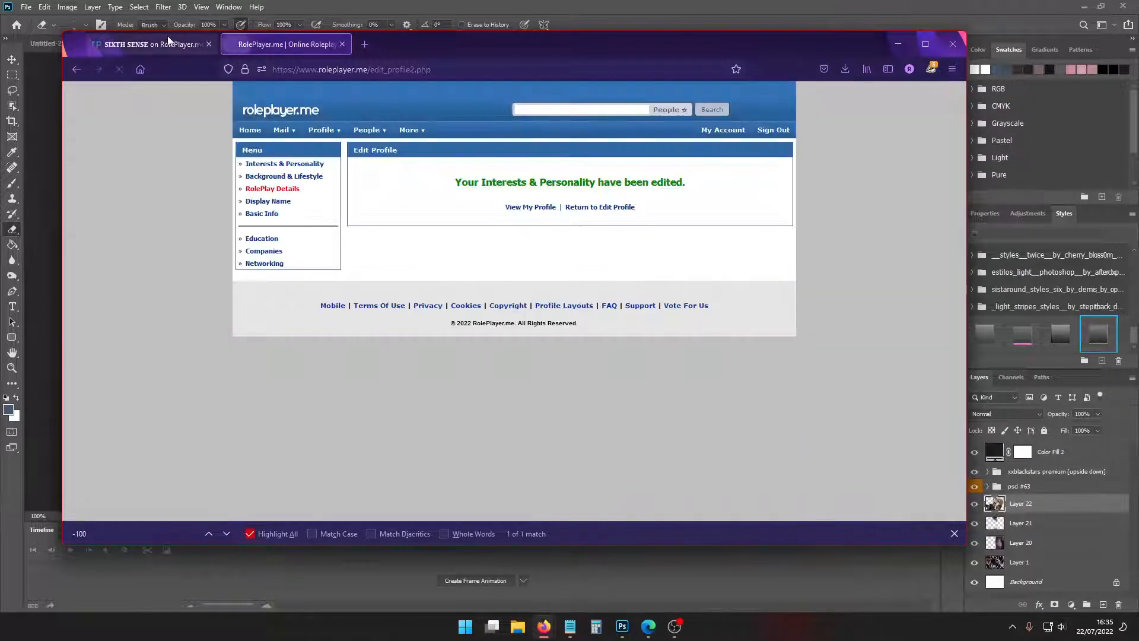
{"action": "left_click", "coordinate": [168, 41]}
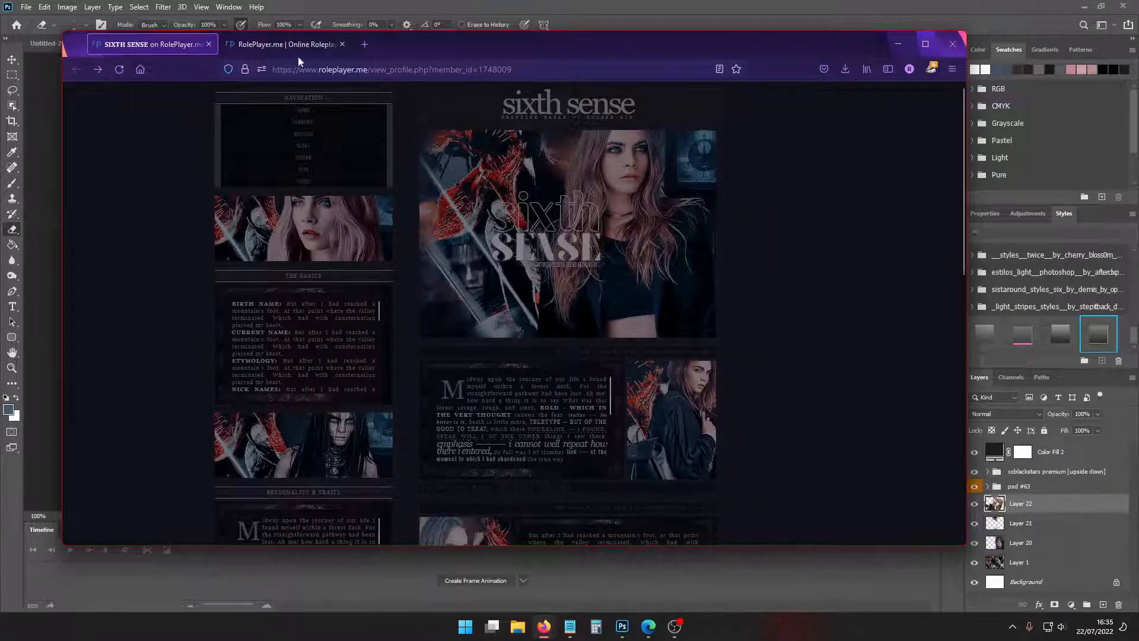
Find -80 in the About Me code, set the right column's left offset to -90px, save and check the profile
{"action": "left_click", "coordinate": [285, 44]}
{"action": "left_click", "coordinate": [605, 207]}
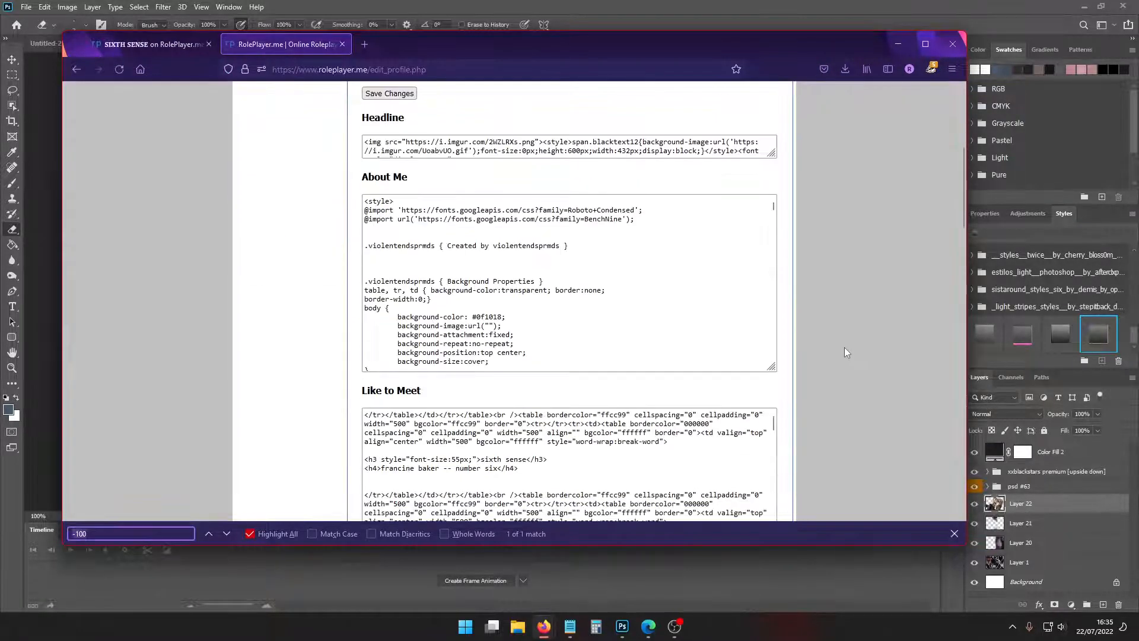
{"action": "type", "text": "-80"}
{"action": "left_click", "coordinate": [663, 363]}
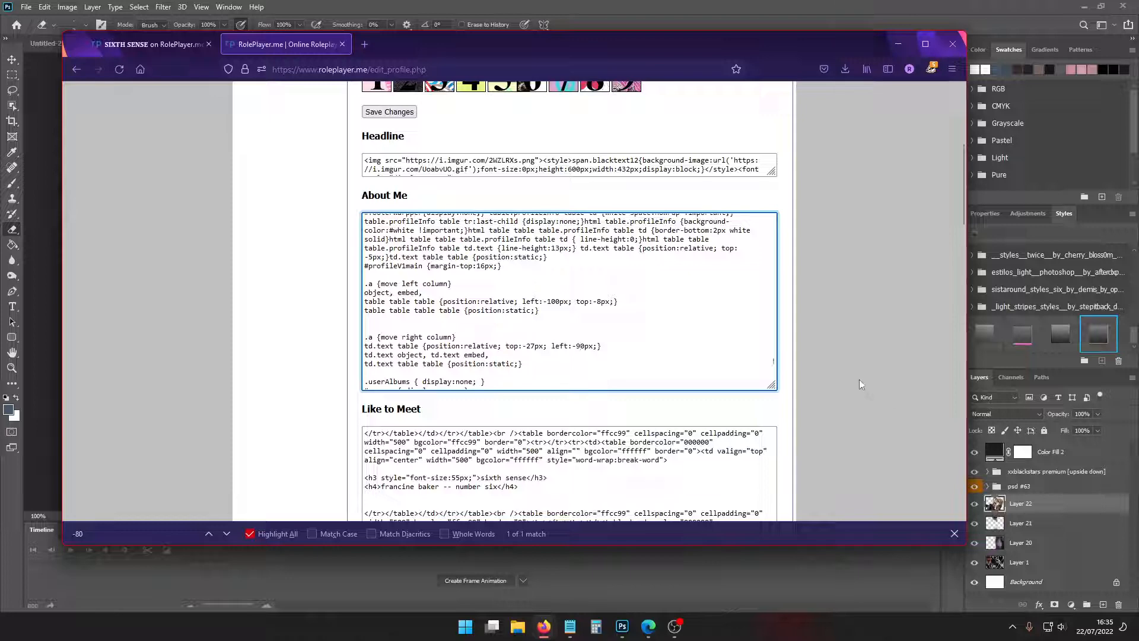
{"action": "scroll", "coordinate": [858, 383], "scroll_direction": "down", "scroll_amount": 15}
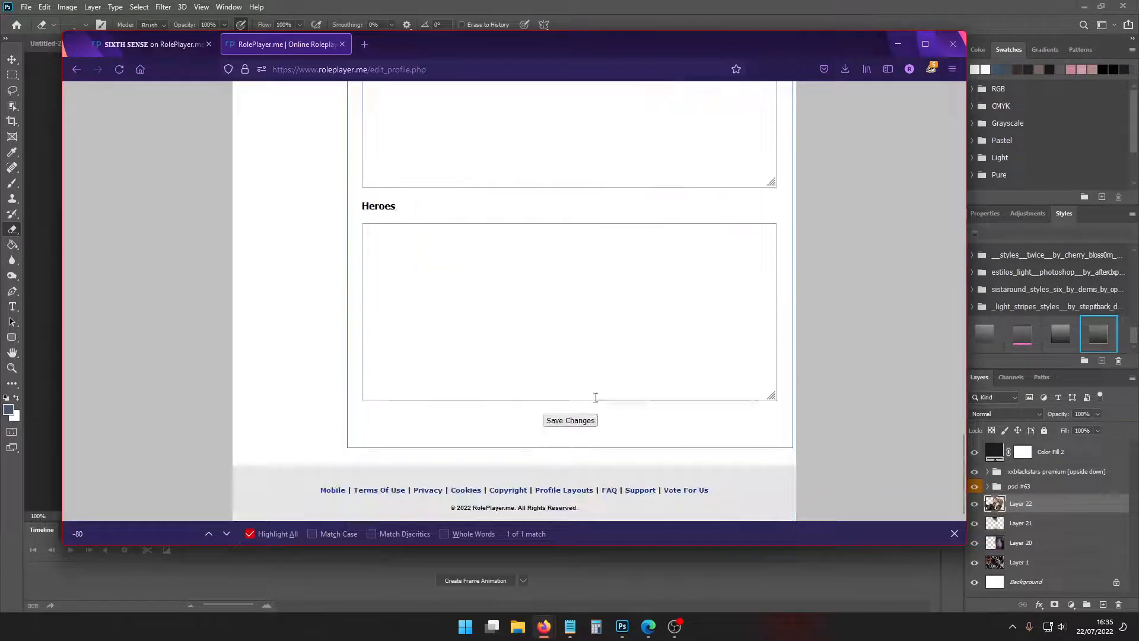
{"action": "left_click", "coordinate": [568, 423]}
{"action": "left_click", "coordinate": [168, 47]}
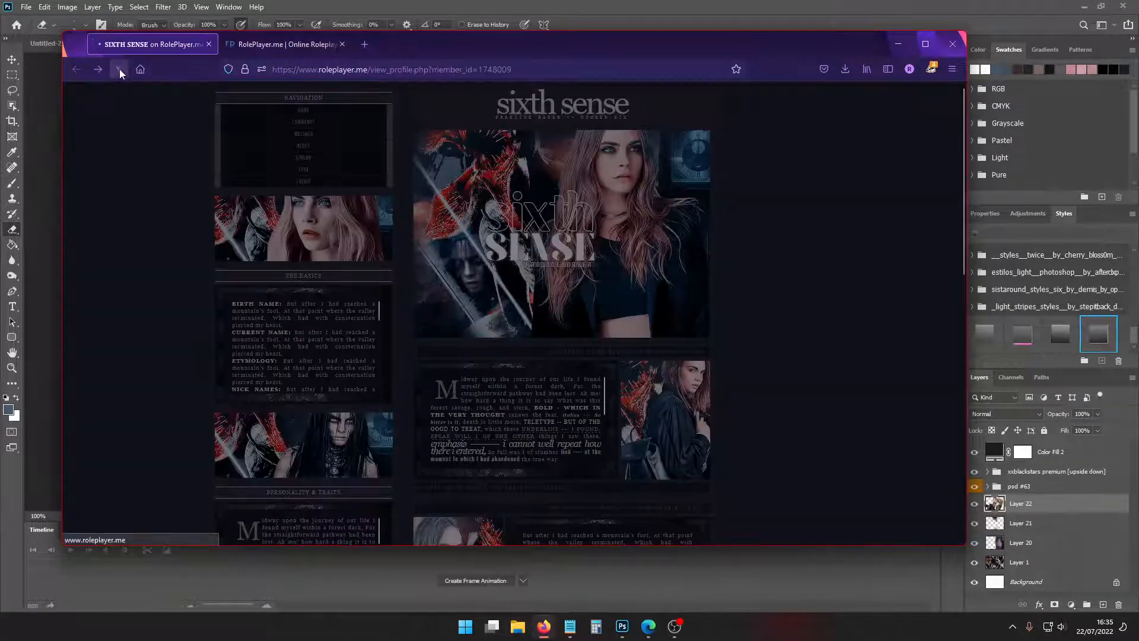
Set the right column's left offset to -110px in the About Me code, save the changes and reload the profile
{"action": "left_click", "coordinate": [264, 47]}
{"action": "left_click", "coordinate": [571, 208]}
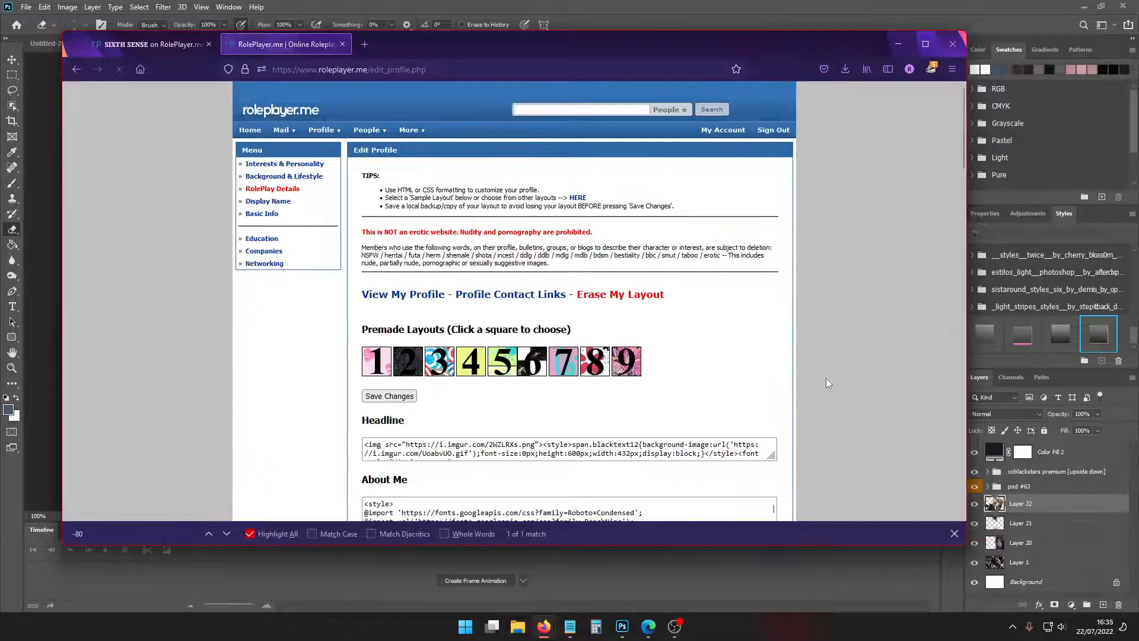
{"action": "scroll", "coordinate": [771, 301], "scroll_direction": "down", "scroll_amount": 10}
{"action": "scroll", "coordinate": [646, 310], "scroll_direction": "down", "scroll_amount": 10}
{"action": "scroll", "coordinate": [593, 267], "scroll_direction": "up", "scroll_amount": 2}
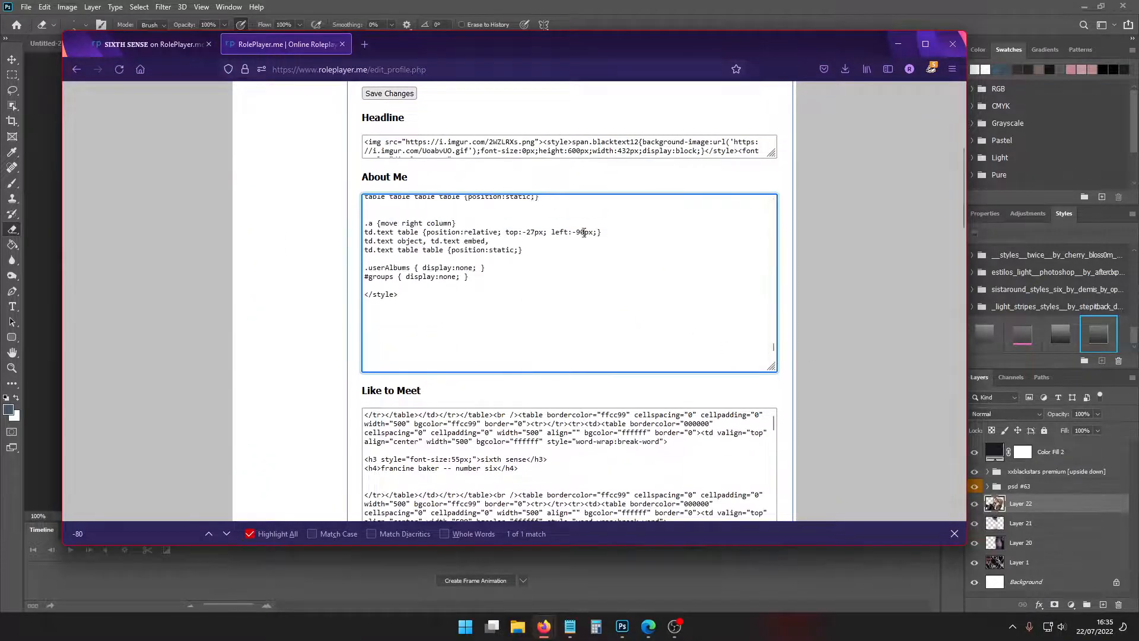
{"action": "double_click", "coordinate": [580, 232]}
{"action": "type", "text": "110"}
{"action": "scroll", "coordinate": [823, 460], "scroll_direction": "down", "scroll_amount": 10}
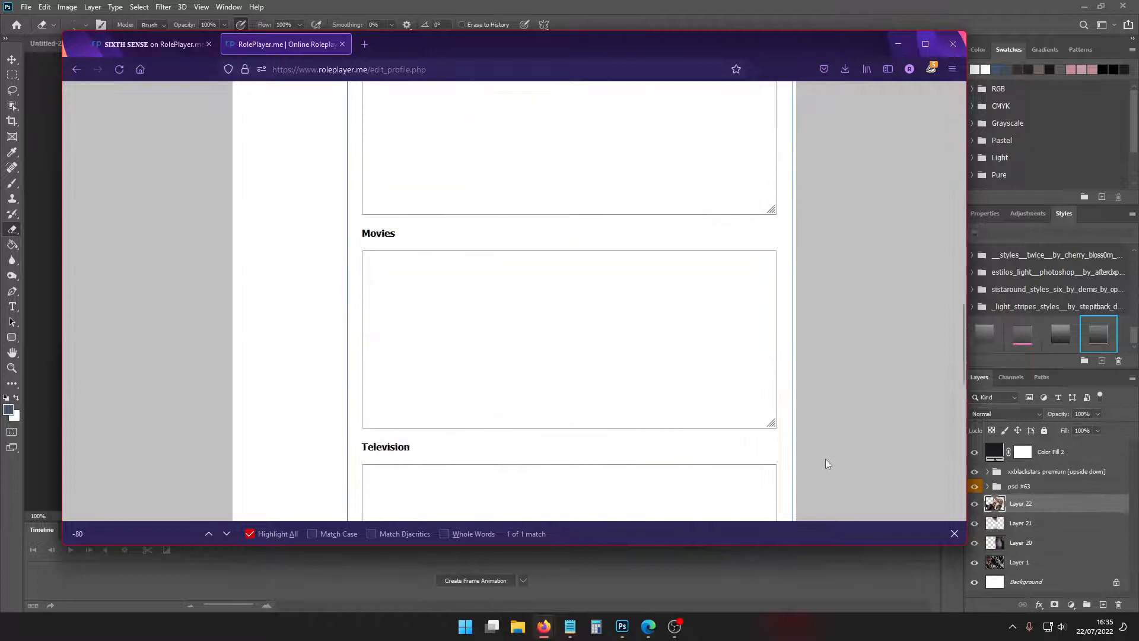
{"action": "left_click", "coordinate": [569, 420]}
{"action": "left_click", "coordinate": [165, 41]}
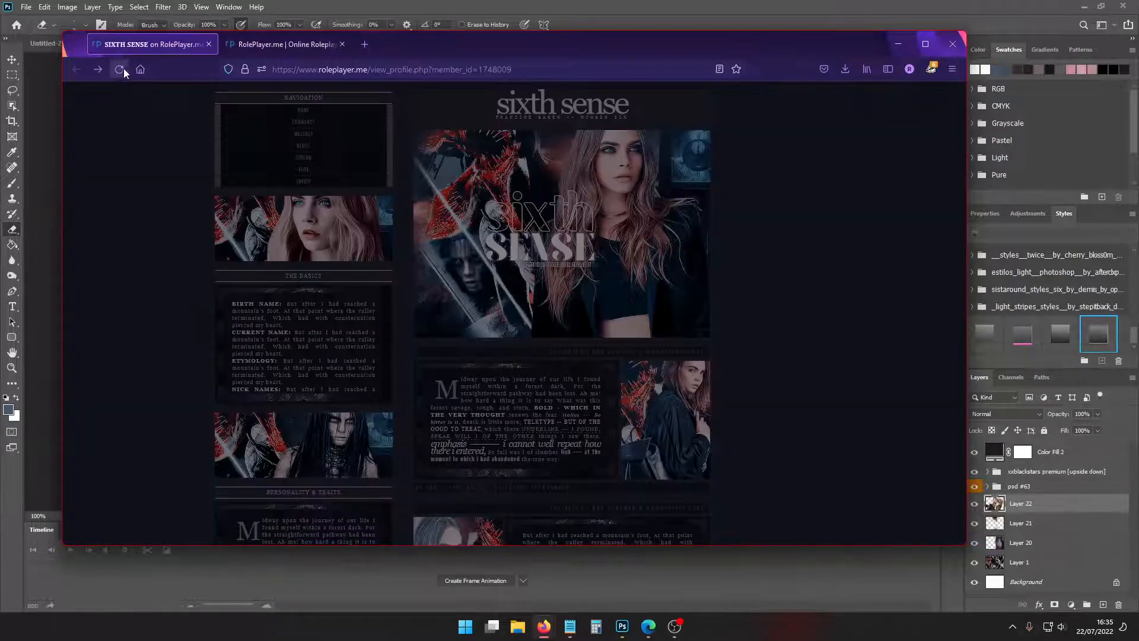
{"action": "left_click", "coordinate": [122, 70]}
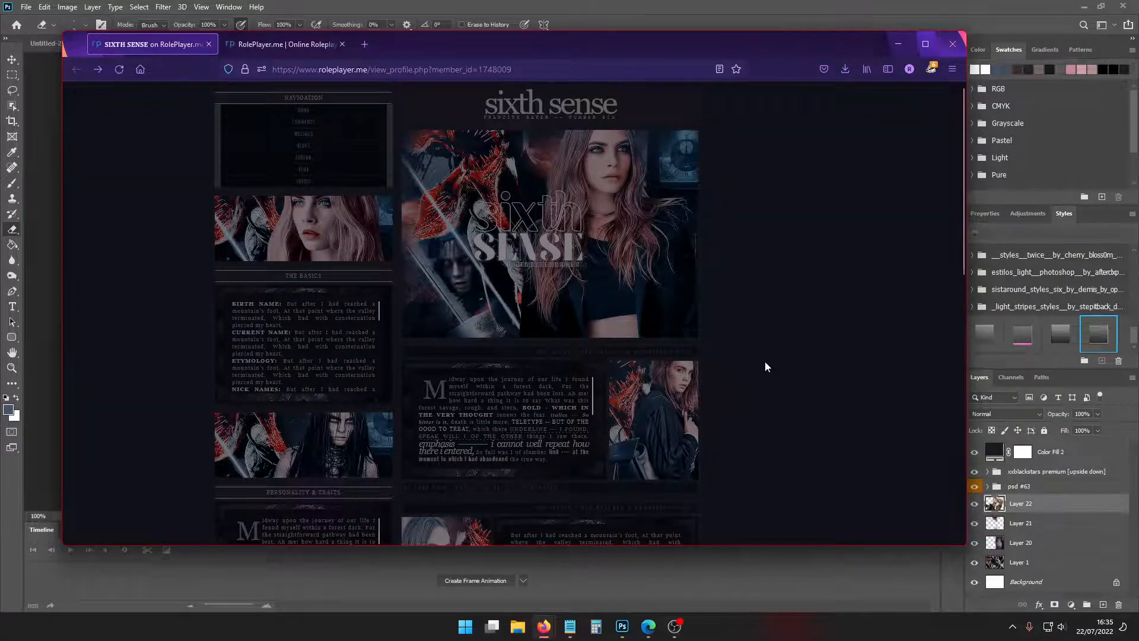
Examine the column spacing down the profile page and compare the layout at windowed and full-screen size
{"action": "scroll", "coordinate": [763, 361], "scroll_direction": "down", "scroll_amount": 5}
{"action": "scroll", "coordinate": [752, 365], "scroll_direction": "up", "scroll_amount": 5}
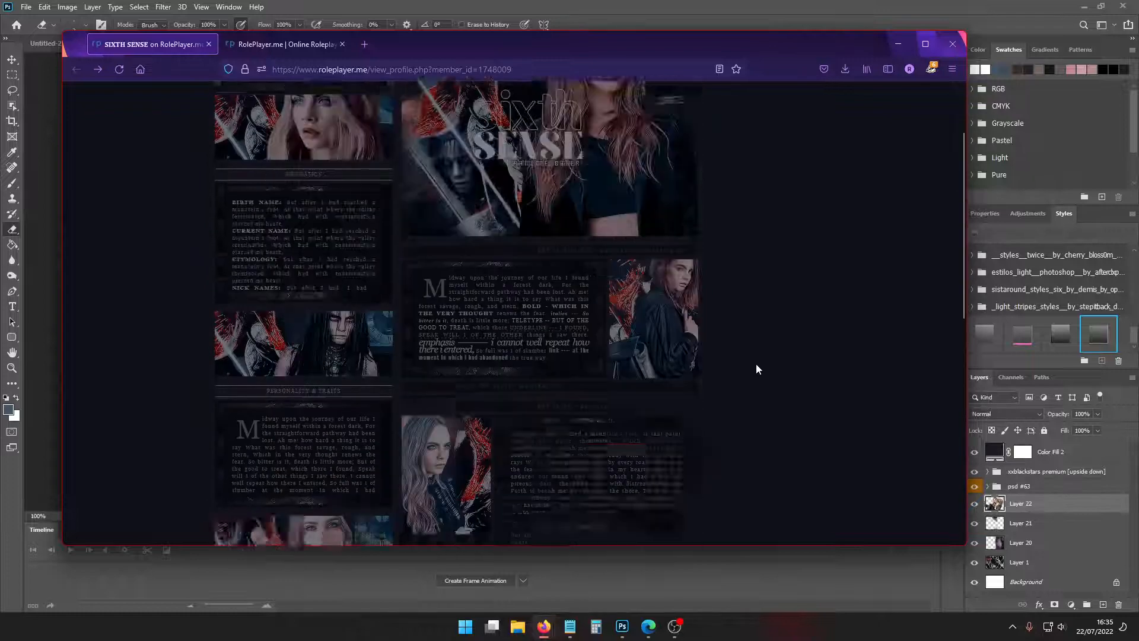
{"action": "left_click", "coordinate": [924, 44]}
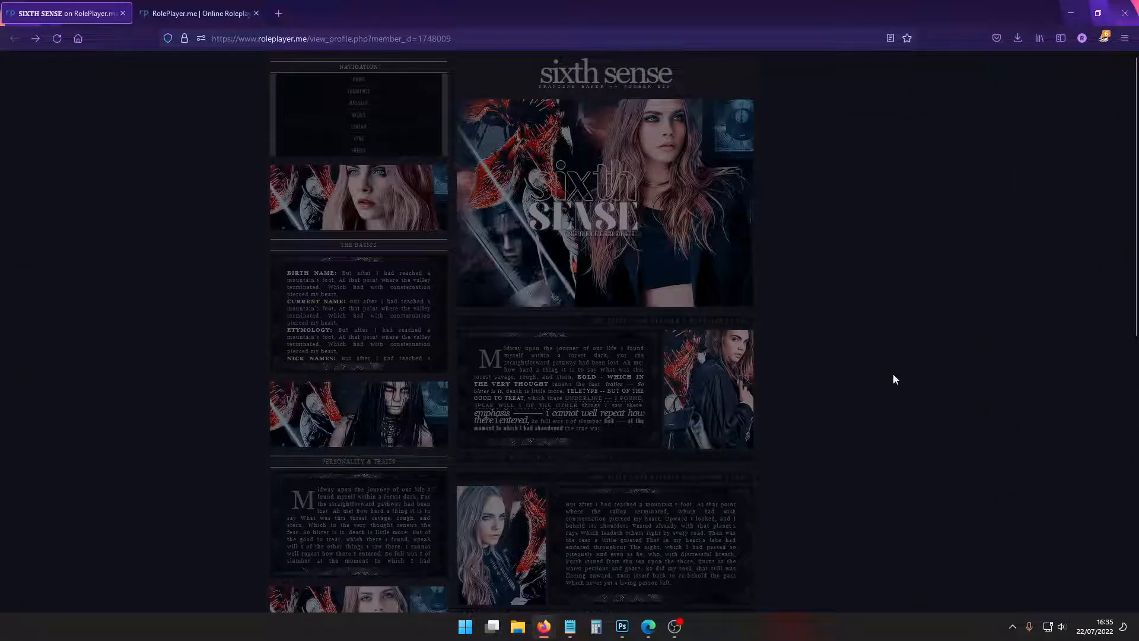
{"action": "left_click", "coordinate": [1097, 13]}
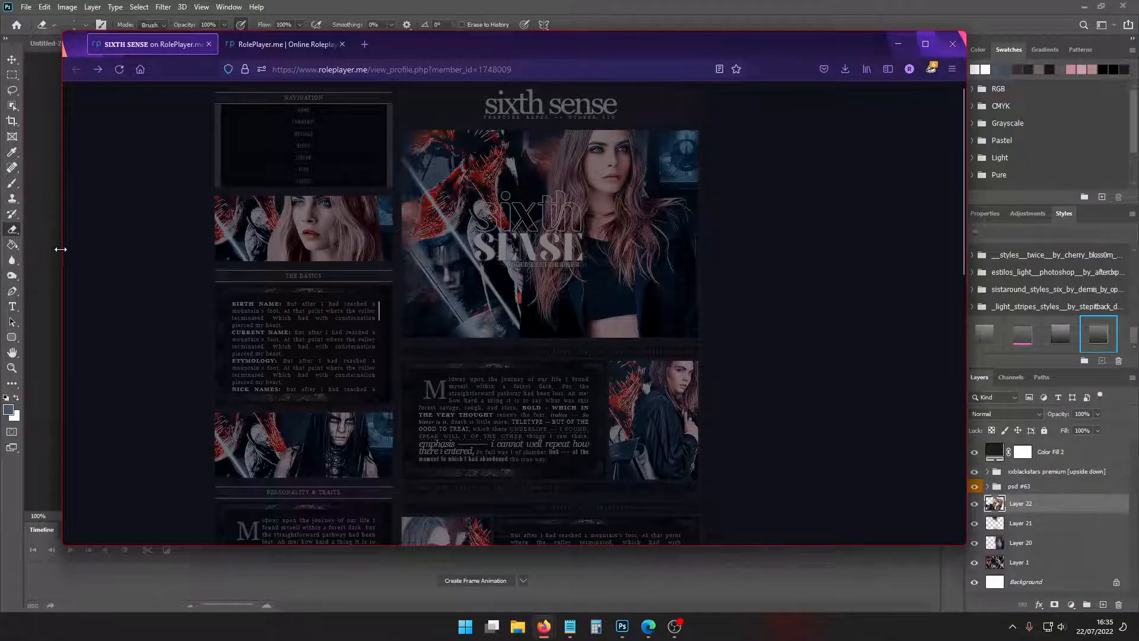
{"action": "left_click_drag", "start_coordinate": [60, 249], "coordinate": [13, 249]}
{"action": "left_click", "coordinate": [925, 44]}
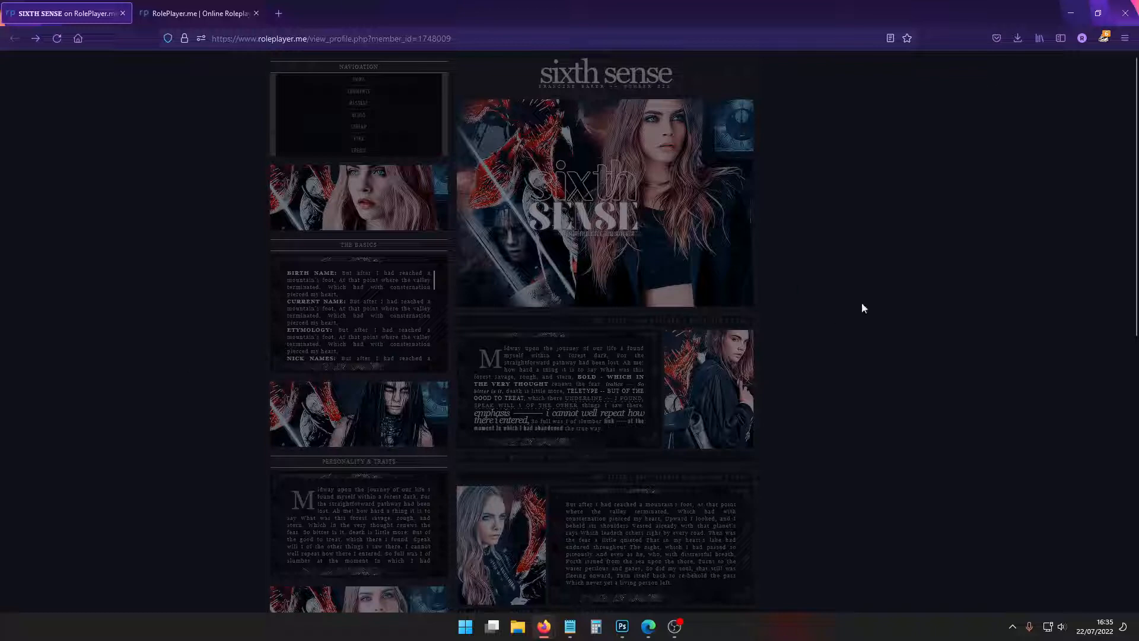
{"action": "double_click", "coordinate": [1024, 19]}
{"action": "left_click", "coordinate": [919, 43]}
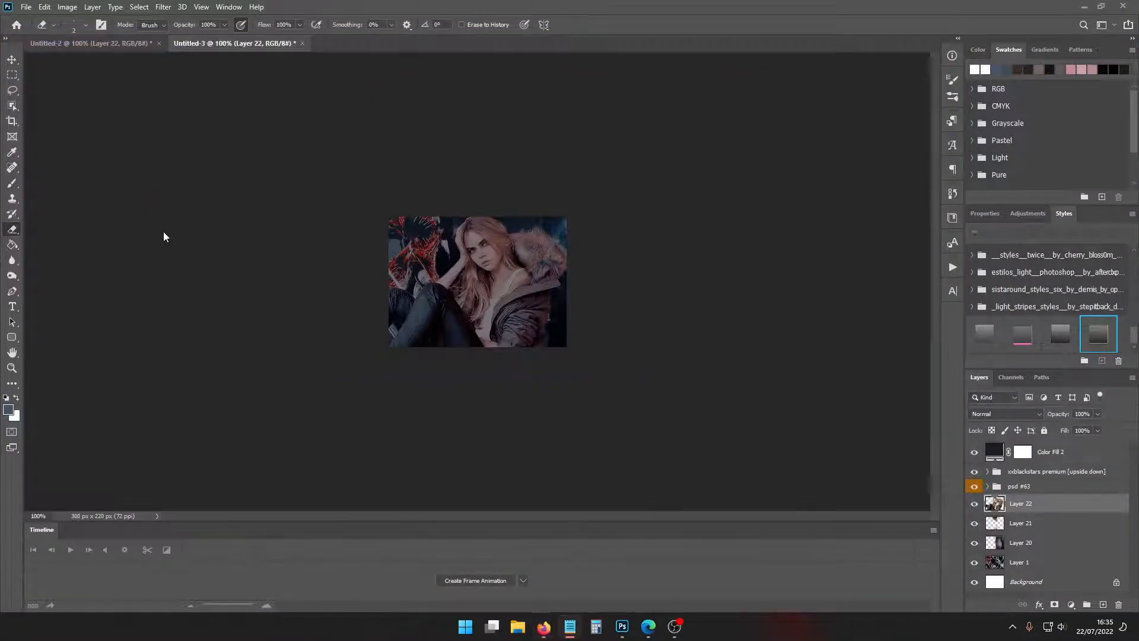
In Photoshop, create a new document from the saved Background preset, 1366 x 768 px at 72 ppi
{"action": "left_click", "coordinate": [26, 6]}
{"action": "left_click", "coordinate": [35, 20]}
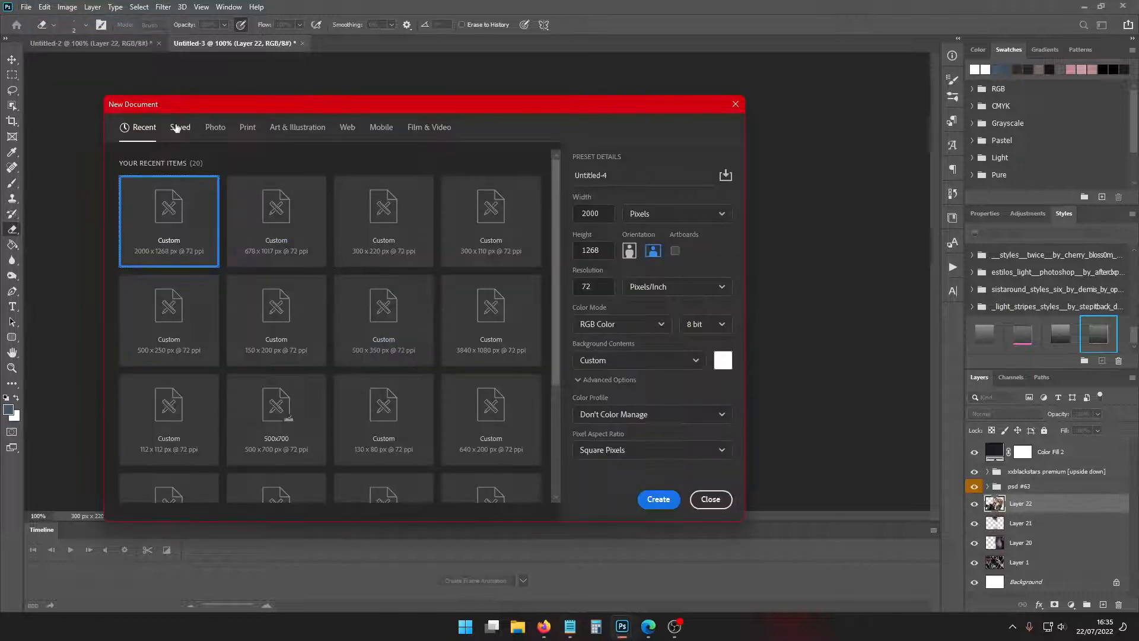
{"action": "left_click", "coordinate": [379, 223]}
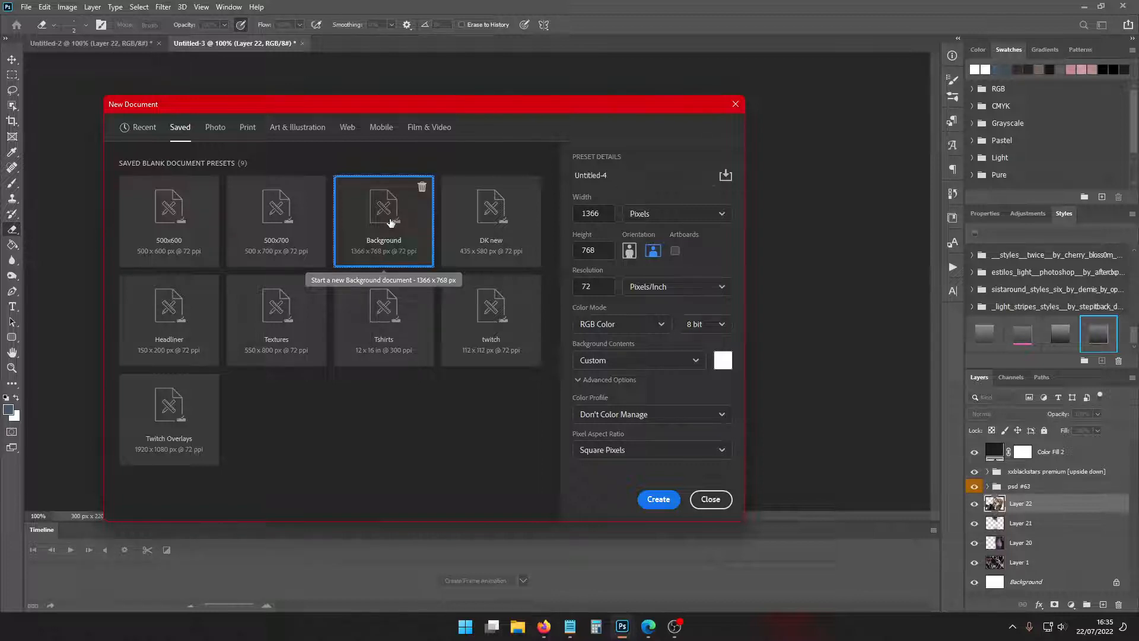
{"action": "left_click", "coordinate": [659, 499]}
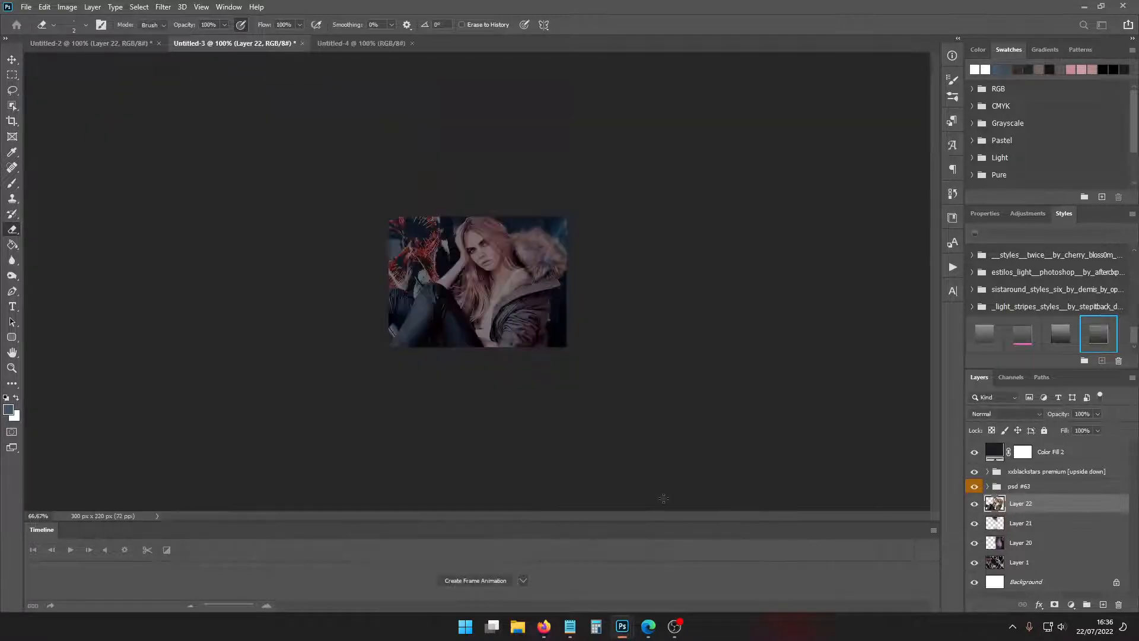
Copy the image layers, Group 1, adjustment groups and Color Fill 2 from the sixth sense banner into the new document, then minimize the banner
{"action": "left_click", "coordinate": [26, 6]}
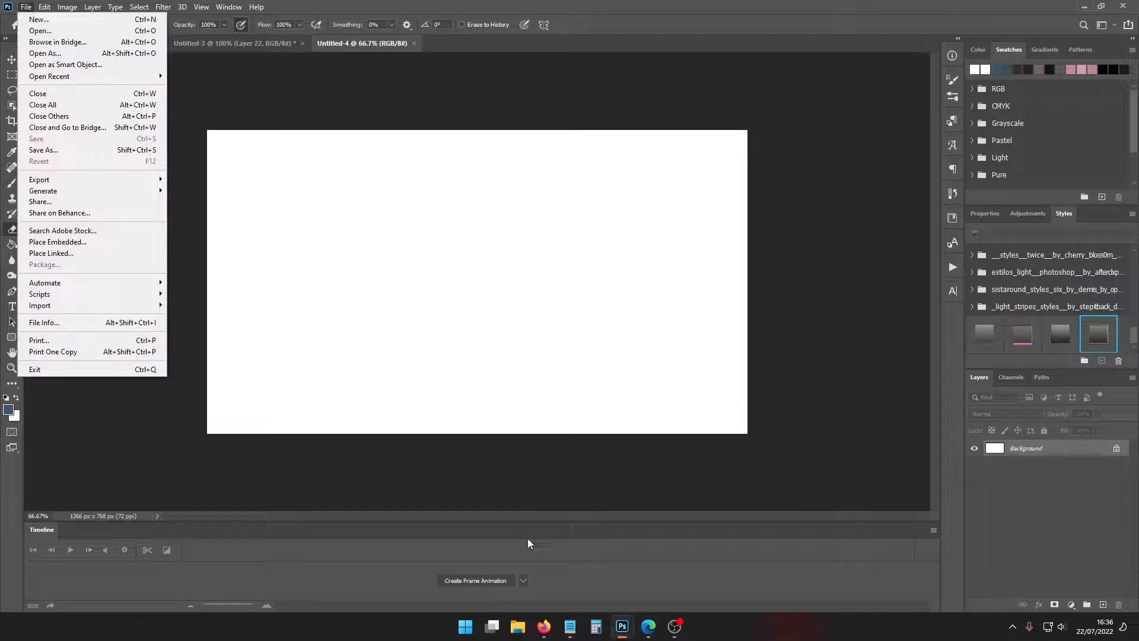
{"action": "left_click", "coordinate": [622, 626]}
{"action": "left_click", "coordinate": [664, 568]}
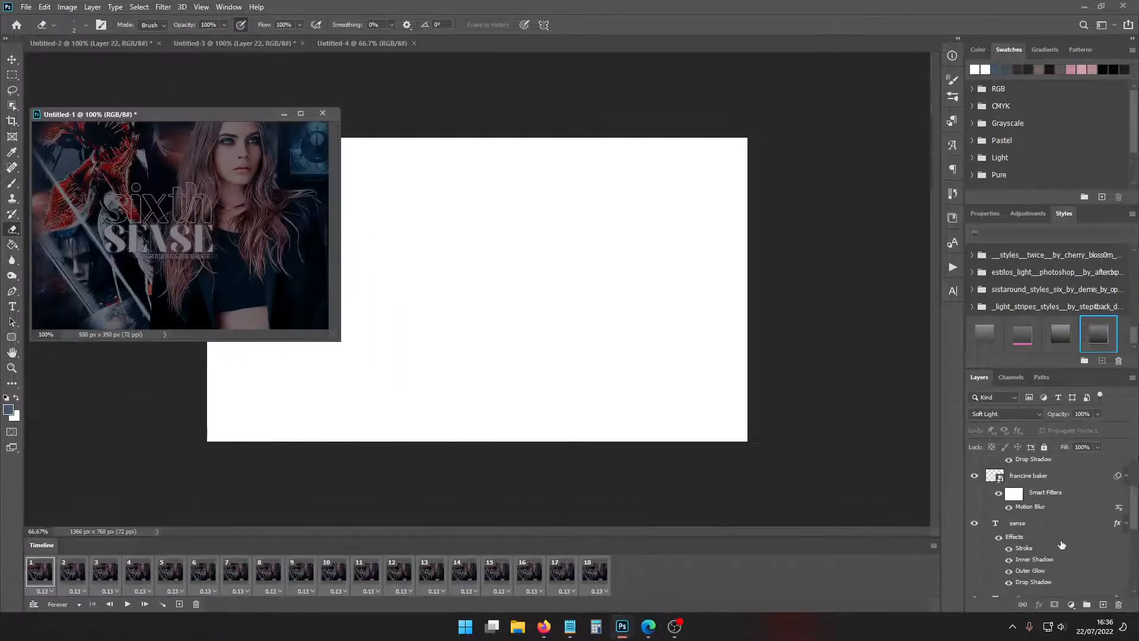
{"action": "left_click_drag", "start_coordinate": [1049, 567], "coordinate": [596, 335]}
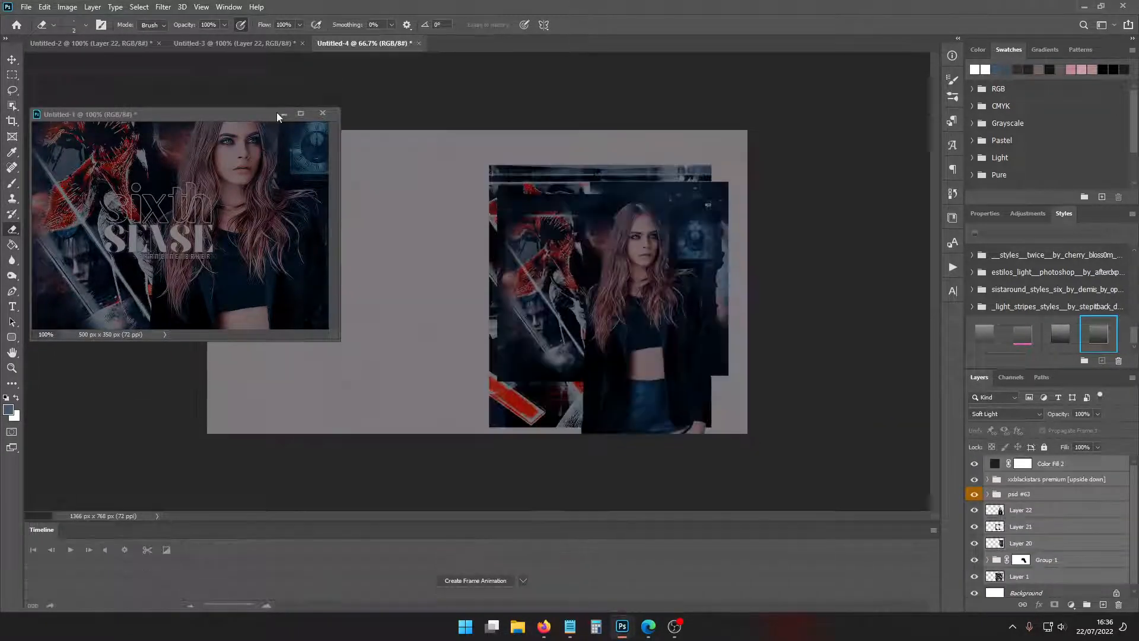
{"action": "left_click", "coordinate": [283, 113]}
Move the copied banner layers about 72 px to the right and slightly down, against the canvas's right edge
{"action": "key", "text": "ctrl+t"}
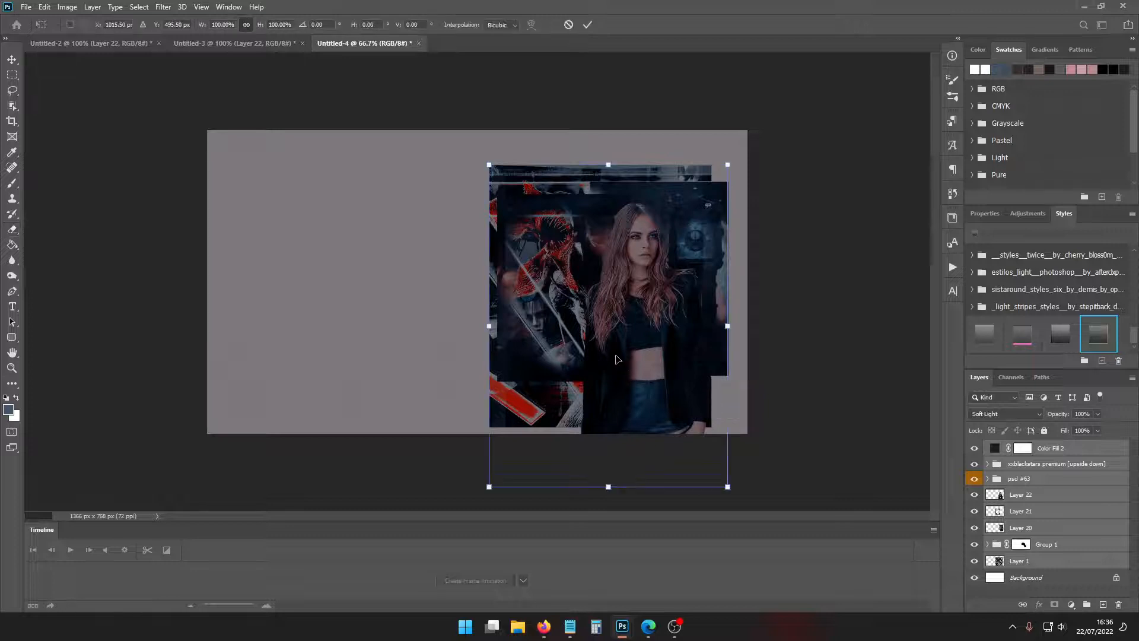
{"action": "left_click_drag", "start_coordinate": [623, 363], "coordinate": [655, 360]}
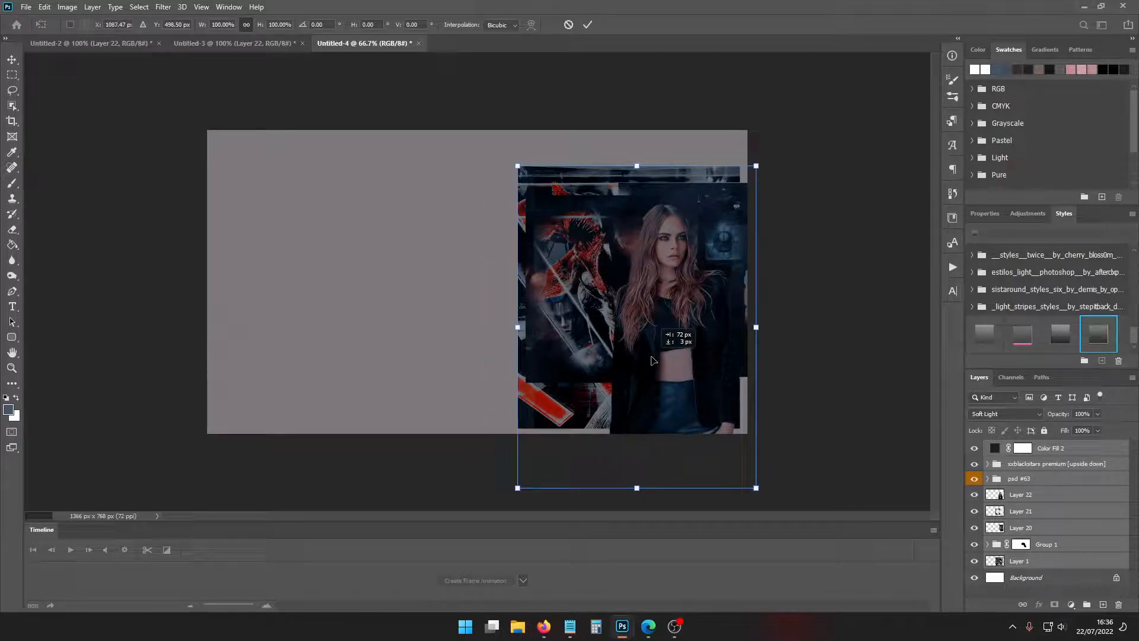
{"action": "left_click_drag", "start_coordinate": [652, 361], "coordinate": [652, 367]}
{"action": "key", "text": "Return"}
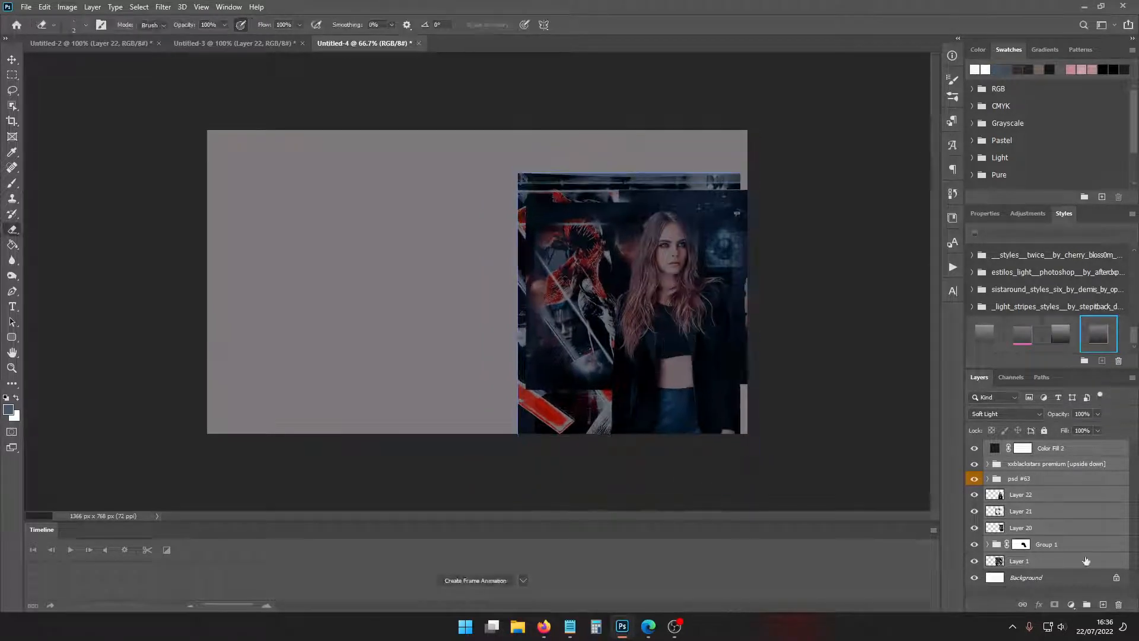
Select the Background layer, then copy the body background colour code 0f1018 from the About Me code in Firefox
{"action": "left_click", "coordinate": [1082, 577]}
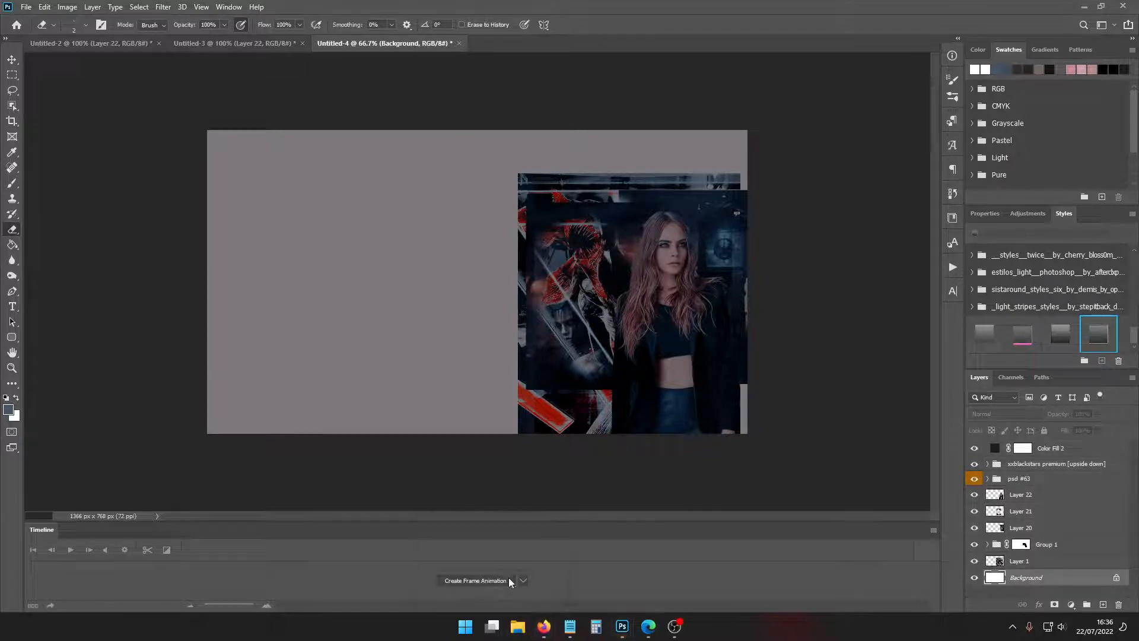
{"action": "left_click", "coordinate": [543, 626]}
{"action": "left_click", "coordinate": [255, 44]}
{"action": "left_click", "coordinate": [582, 208]}
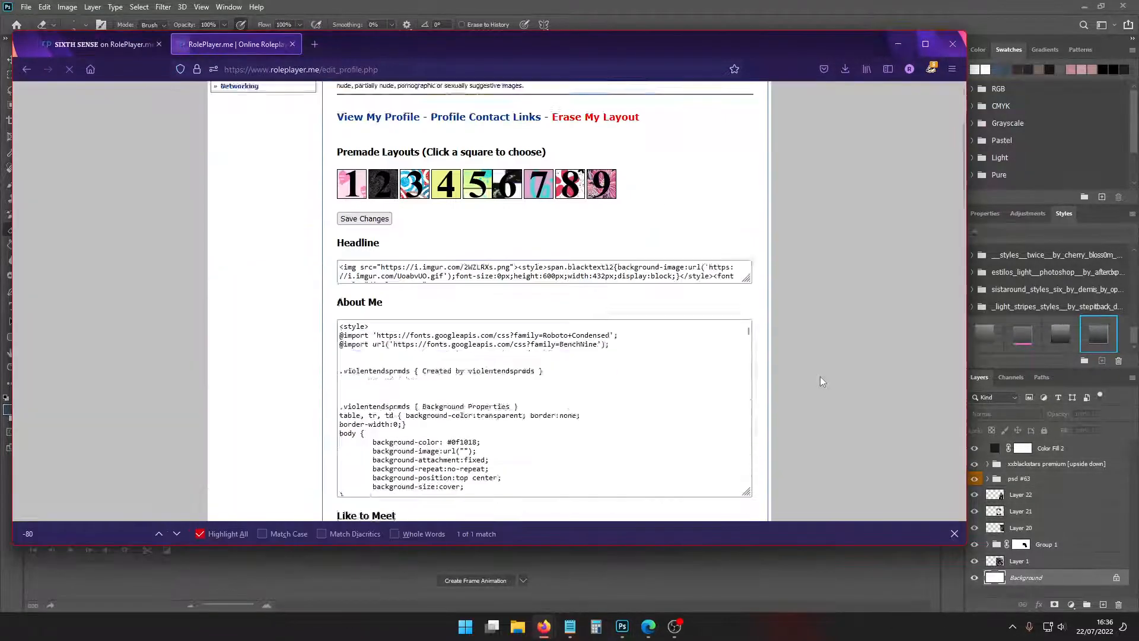
{"action": "scroll", "coordinate": [820, 376], "scroll_direction": "down", "scroll_amount": 3}
{"action": "scroll", "coordinate": [484, 264], "scroll_direction": "down", "scroll_amount": 2}
{"action": "left_click_drag", "start_coordinate": [477, 263], "coordinate": [467, 263]}
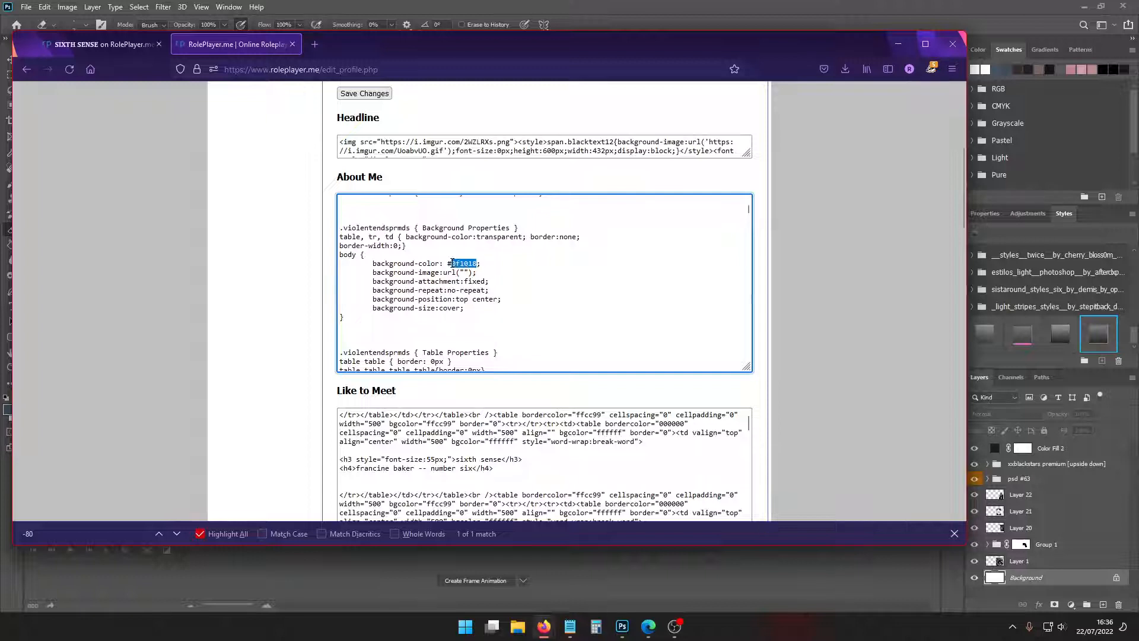
Back in Photoshop, set the foreground colour to 0f1018 and fill the Background layer with it using the Paint Bucket
{"action": "left_click", "coordinate": [662, 570]}
{"action": "double_click", "coordinate": [1002, 578]}
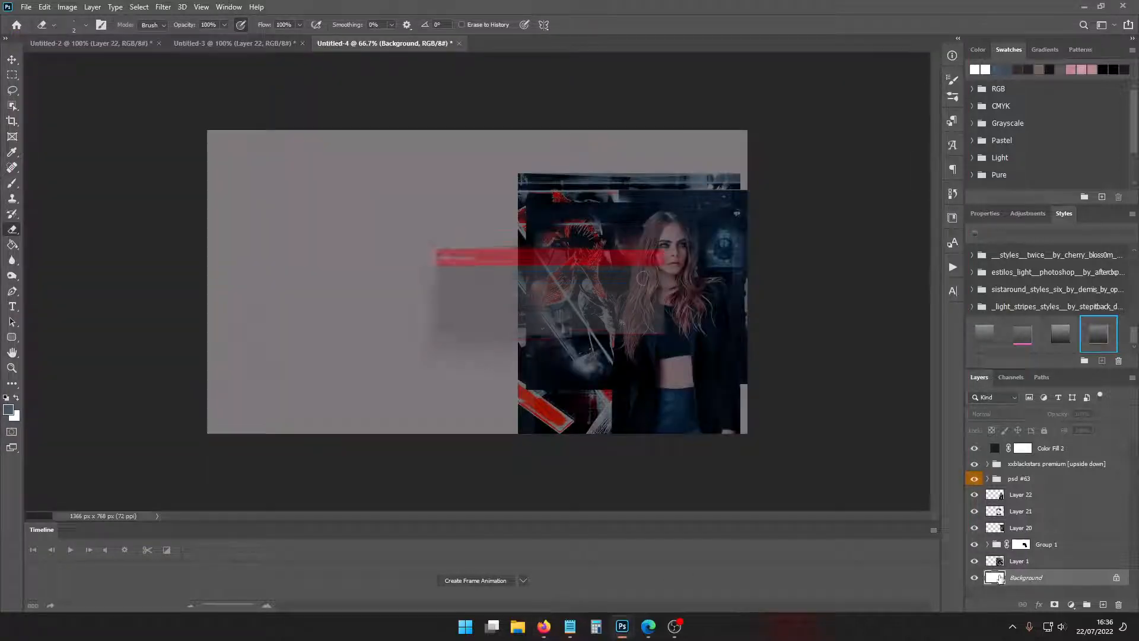
{"action": "left_click", "coordinate": [655, 299]}
{"action": "left_click", "coordinate": [8, 410]}
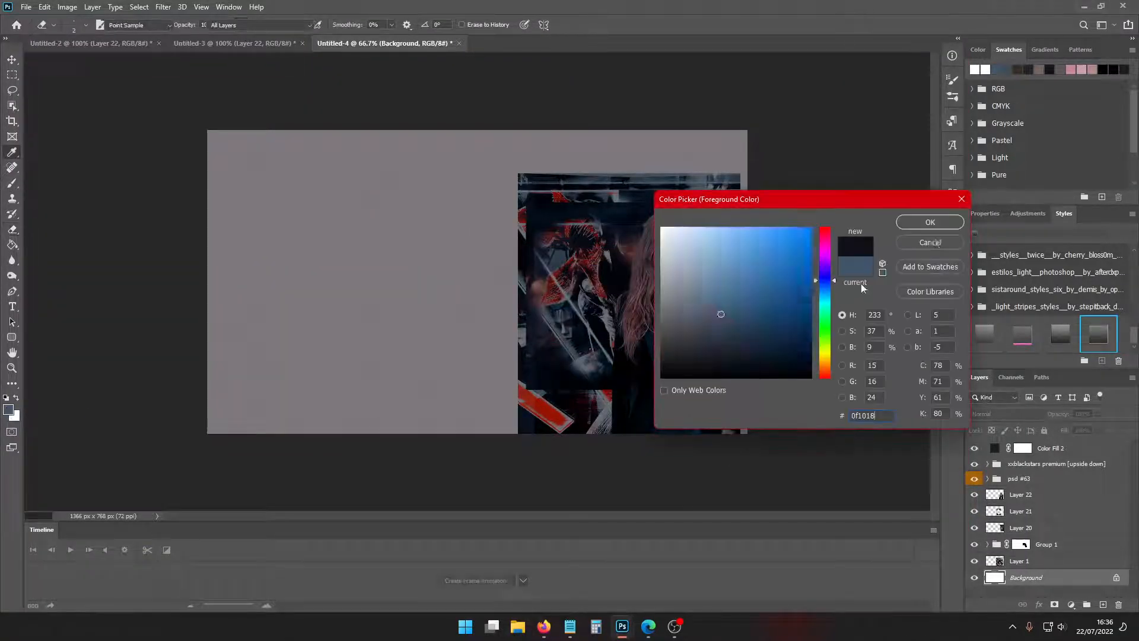
{"action": "type", "text": "0f1018"}
{"action": "left_click", "coordinate": [934, 225]}
{"action": "left_click", "coordinate": [8, 410]}
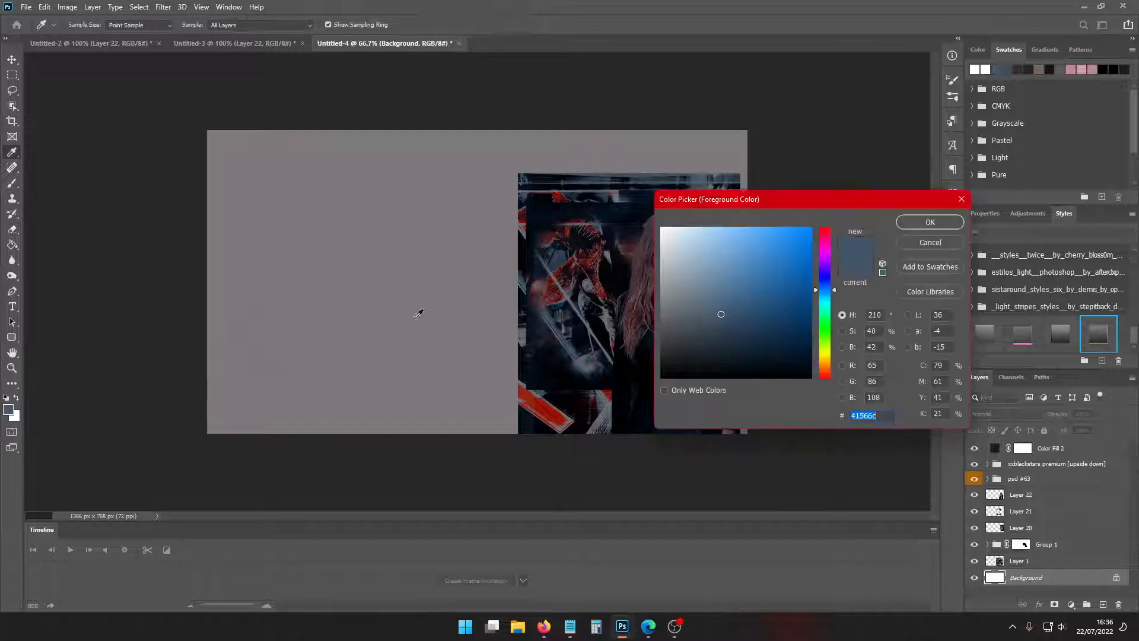
{"action": "key", "text": "ctrl+v"}
{"action": "left_click", "coordinate": [934, 224]}
{"action": "left_click", "coordinate": [12, 245]}
{"action": "left_click", "coordinate": [281, 297]}
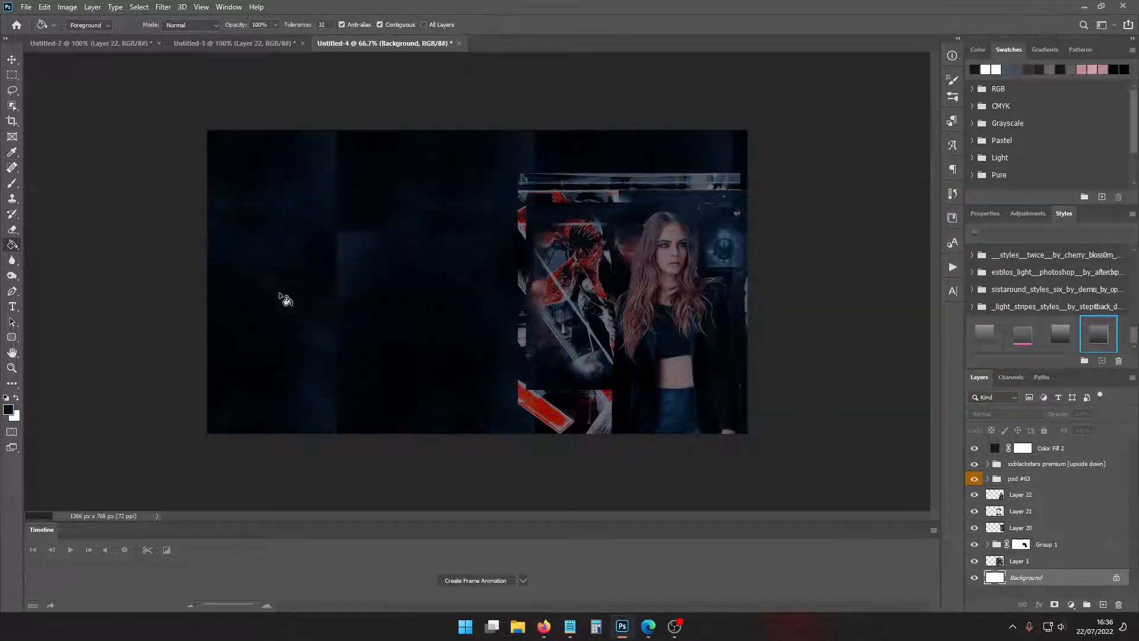
Compare the artwork with and without the colour adjustments, inspect the adjustment layers inside psd #63, and select Layer 1
{"action": "left_click", "coordinate": [1026, 565]}
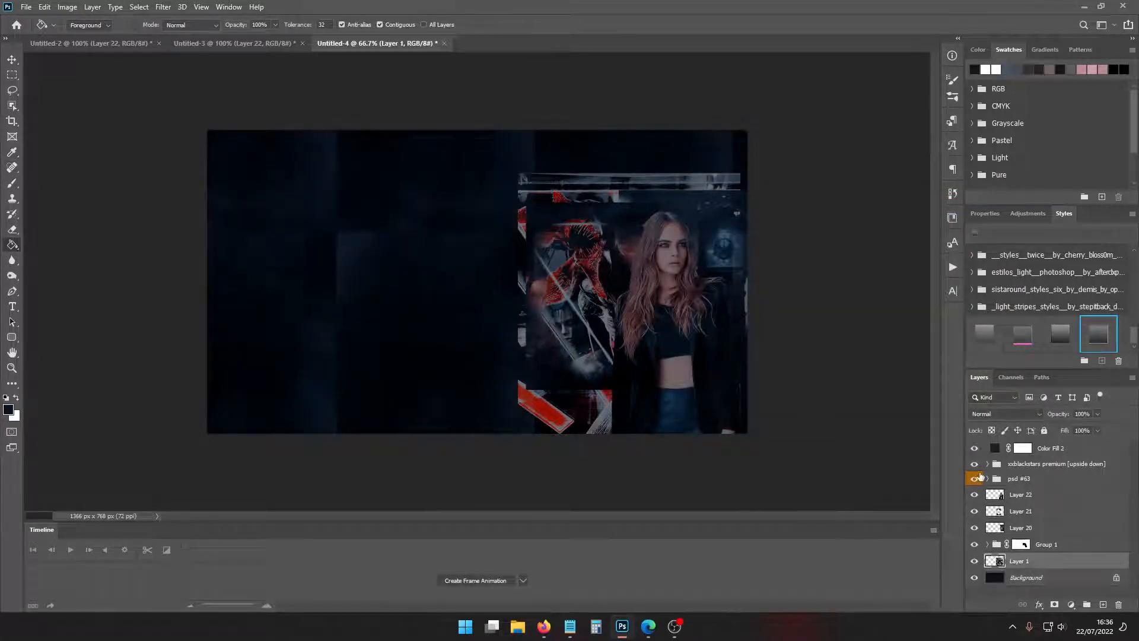
{"action": "left_click_drag", "start_coordinate": [979, 481], "coordinate": [974, 446]}
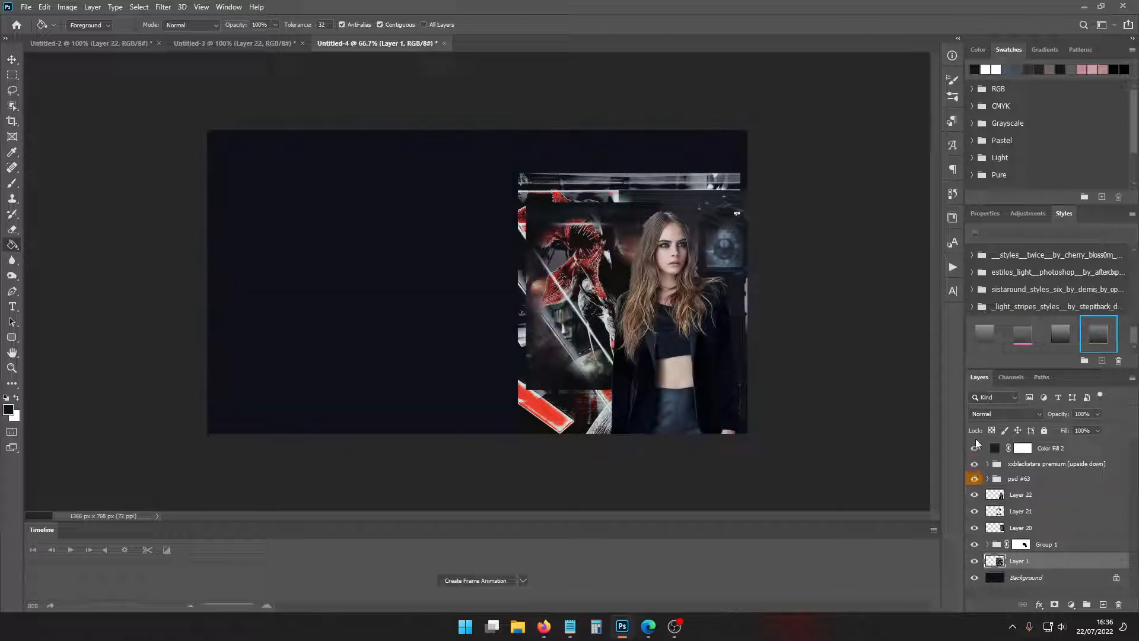
{"action": "left_click", "coordinate": [1001, 479]}
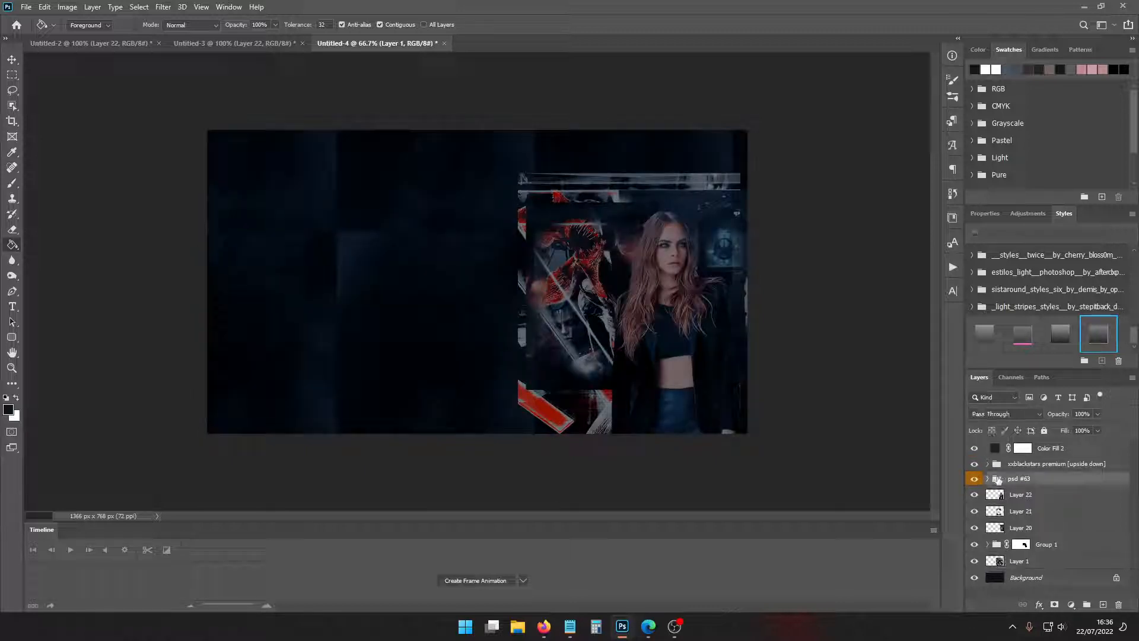
{"action": "left_click", "coordinate": [987, 479]}
{"action": "scroll", "coordinate": [1019, 543], "scroll_direction": "down", "scroll_amount": 2}
{"action": "scroll", "coordinate": [1019, 542], "scroll_direction": "up", "scroll_amount": 2}
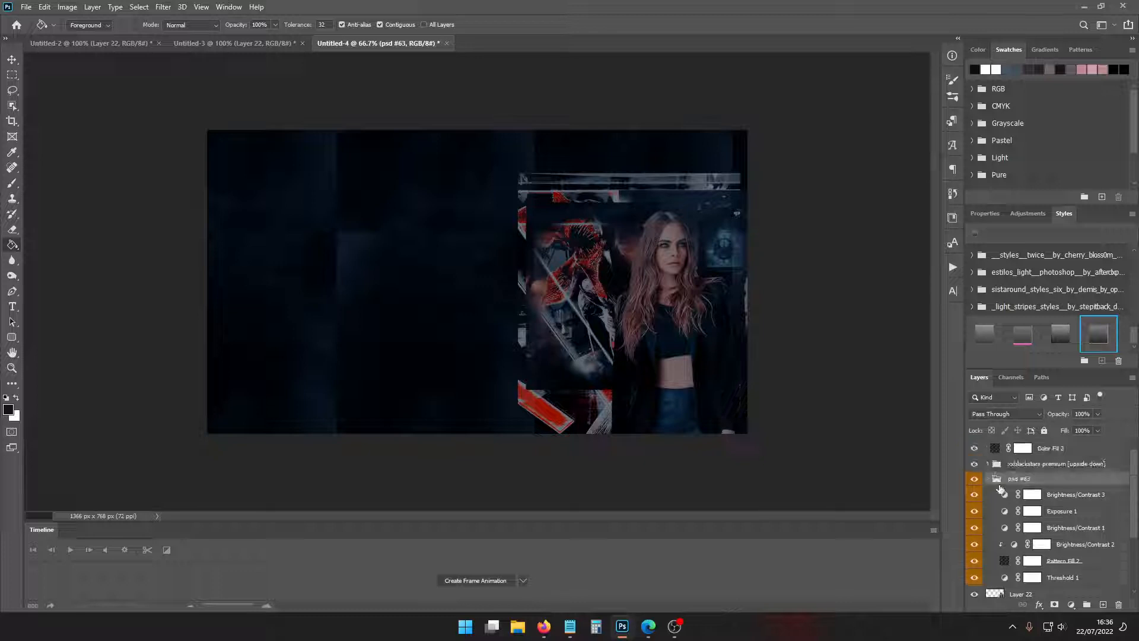
{"action": "left_click", "coordinate": [987, 478]}
{"action": "left_click", "coordinate": [1033, 561]}
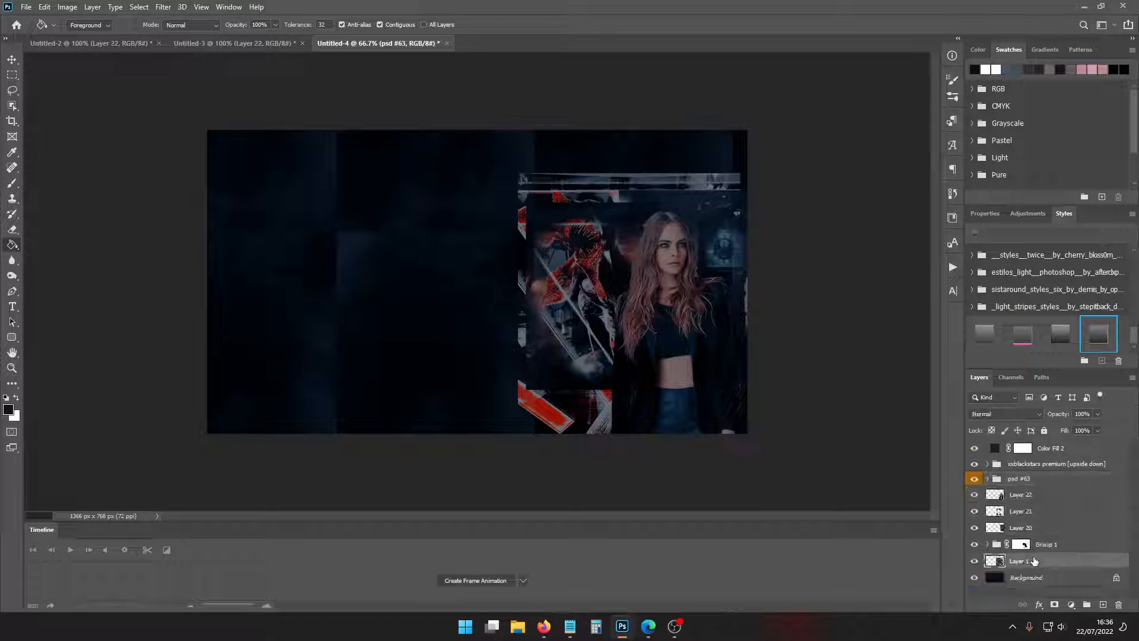
Delete Group 1 from the background document's layers
{"action": "key", "text": "ctrl+1"}
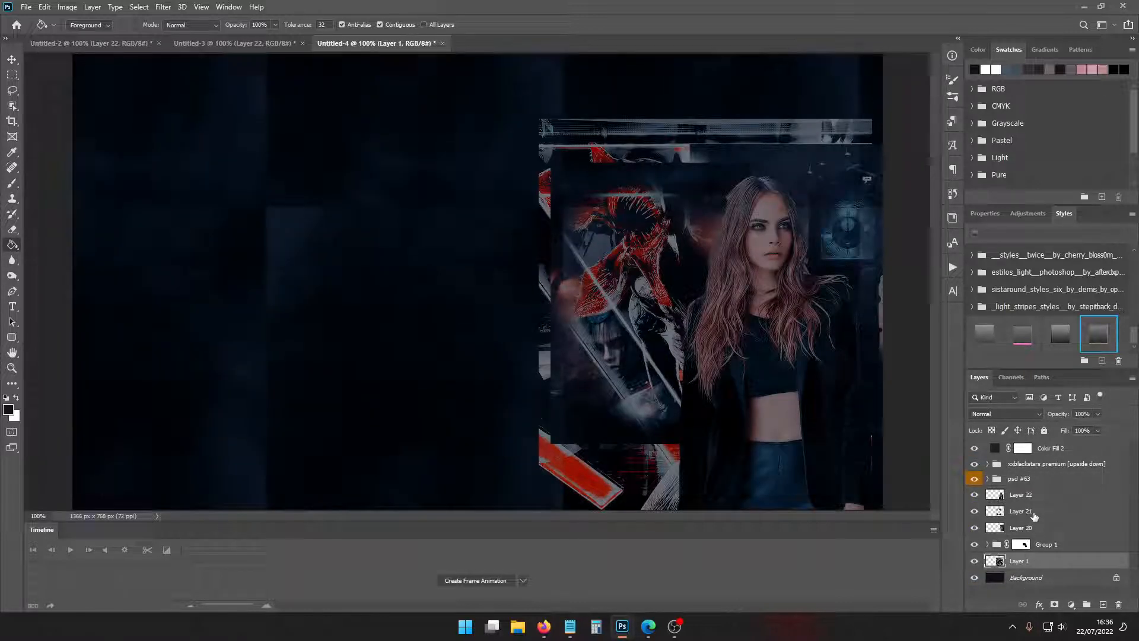
{"action": "left_click", "coordinate": [1044, 544]}
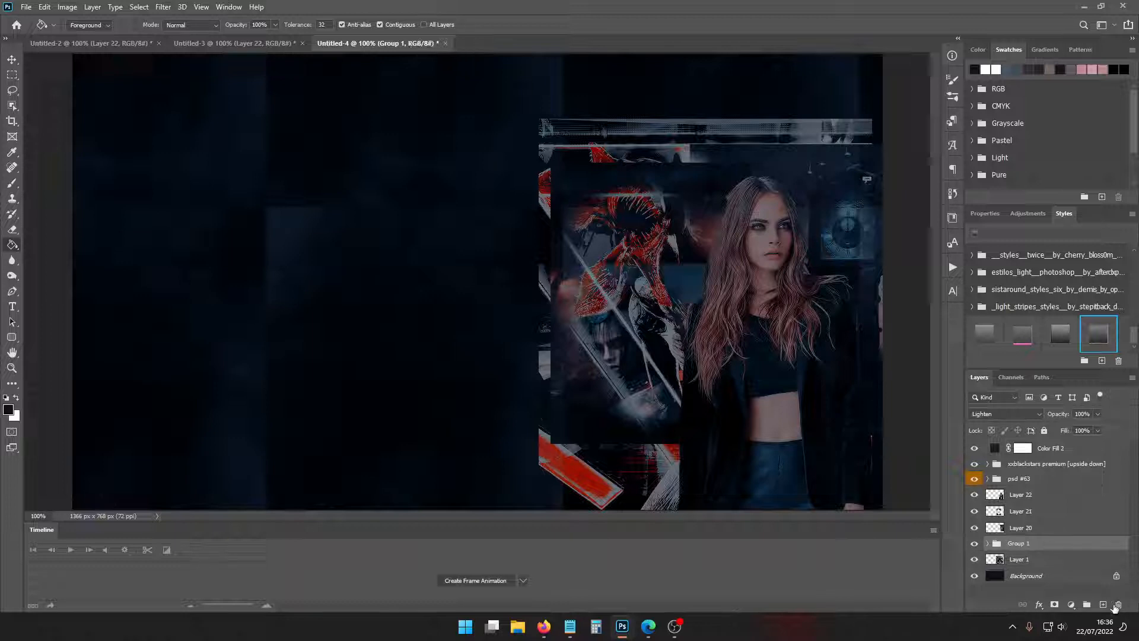
{"action": "left_click", "coordinate": [1117, 605]}
{"action": "left_click", "coordinate": [627, 231]}
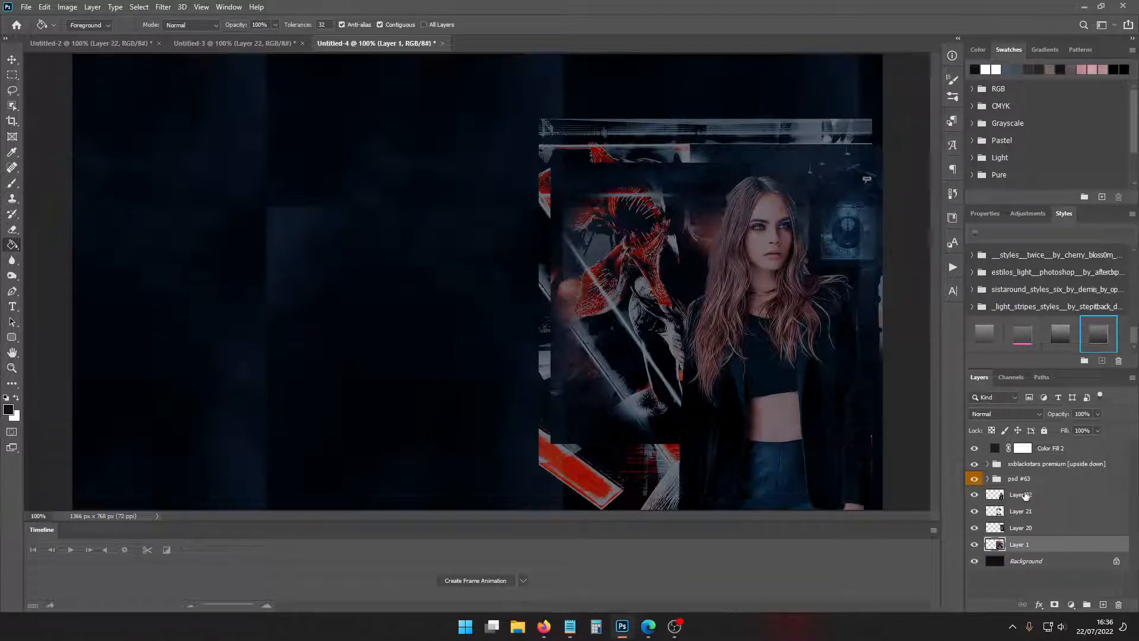
{"action": "key", "text": "ctrl+minus"}
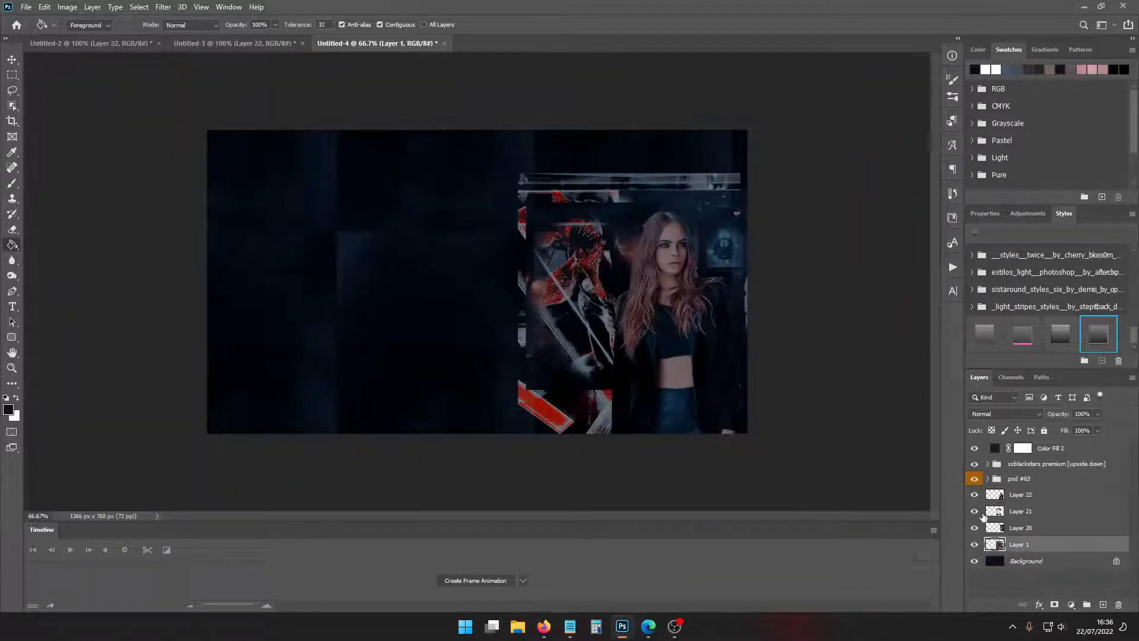
Hide Layers 20, 21 and 22 and move the Layer 1 creature texture flush with the canvas's right edge
{"action": "left_click_drag", "start_coordinate": [975, 513], "coordinate": [974, 534]}
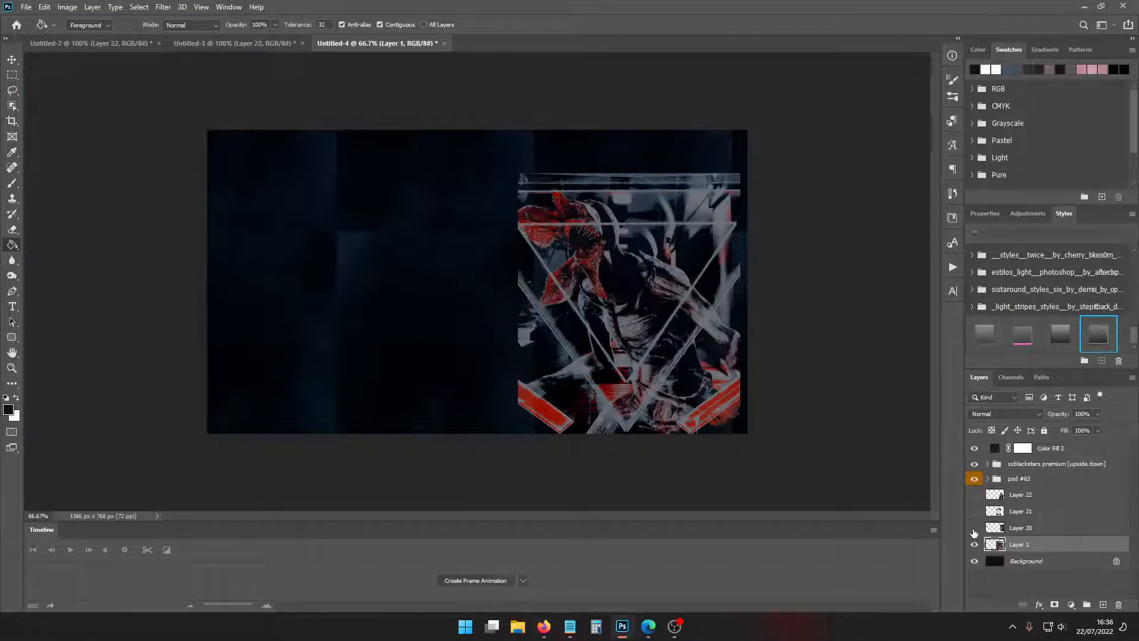
{"action": "key", "text": "ctrl+t"}
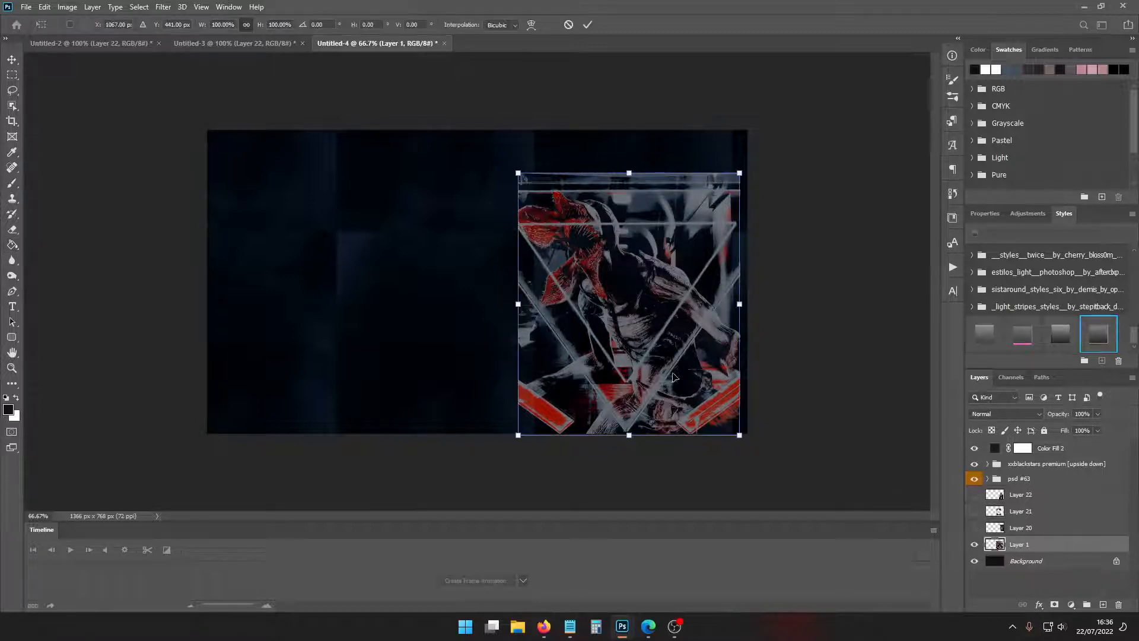
{"action": "mouse_move", "coordinate": [668, 375]}
{"action": "left_mouse_down"}
{"action": "mouse_move", "coordinate": [679, 372]}
{"action": "mouse_move", "coordinate": [659, 357]}
{"action": "mouse_move", "coordinate": [681, 380]}
{"action": "left_mouse_up"}
{"action": "key", "text": "Return"}
{"action": "key", "text": "g"}
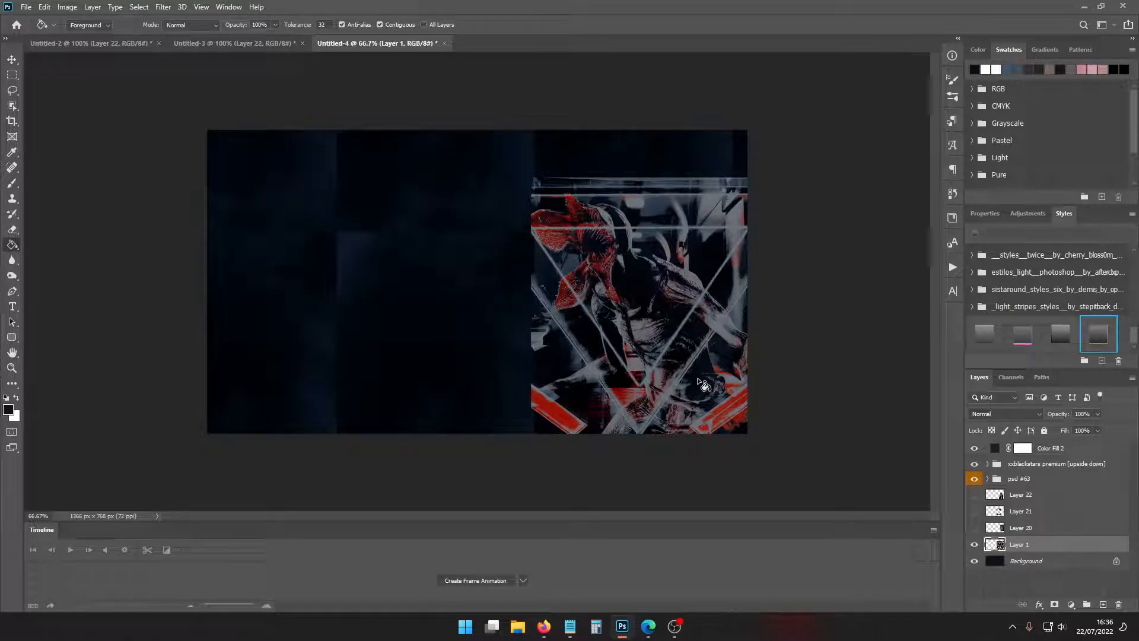
Start opening an image and browse the Most Used folder under Editing > Textures on DATA (D:) for a texture pack
{"action": "left_click", "coordinate": [26, 7]}
{"action": "left_click", "coordinate": [37, 30]}
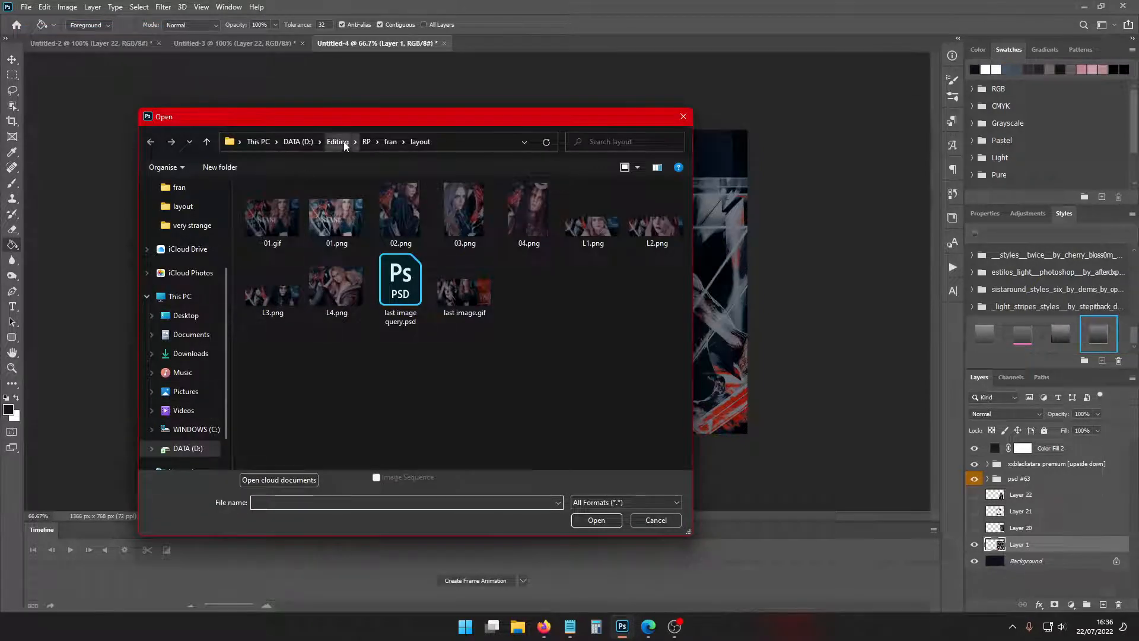
{"action": "left_click", "coordinate": [191, 225]}
{"action": "left_click", "coordinate": [408, 145]}
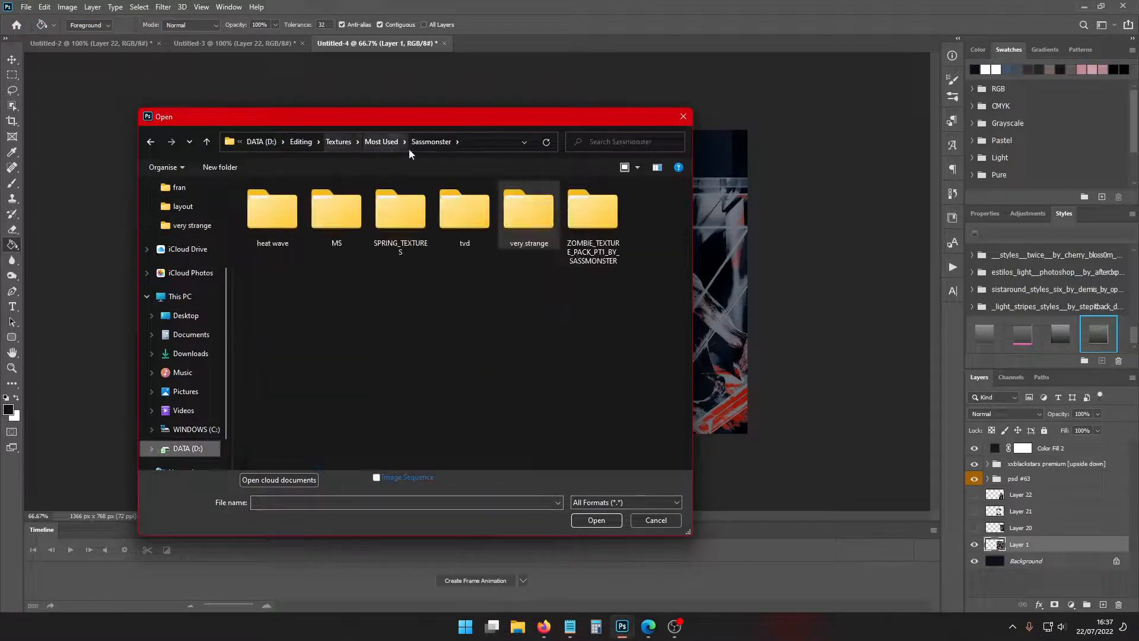
{"action": "left_click", "coordinate": [380, 142]}
{"action": "scroll", "coordinate": [414, 280], "scroll_direction": "down", "scroll_amount": 1}
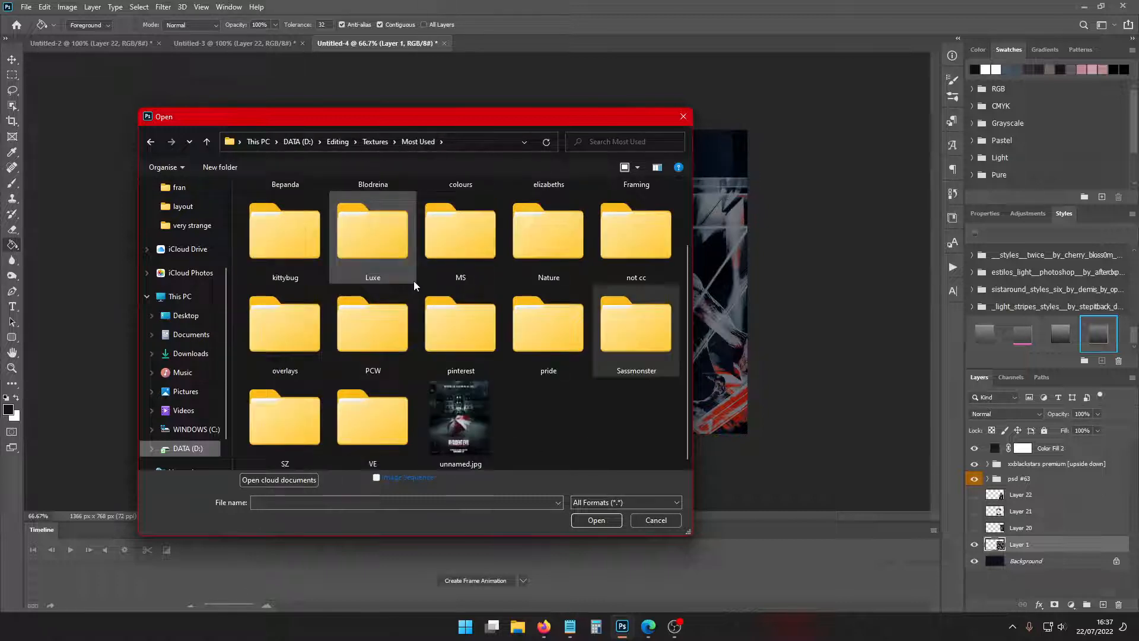
{"action": "double_click", "coordinate": [509, 230]}
{"action": "key", "text": "alt+Left"}
{"action": "left_click", "coordinate": [461, 244]}
{"action": "scroll", "coordinate": [464, 273], "scroll_direction": "down", "scroll_amount": 1}
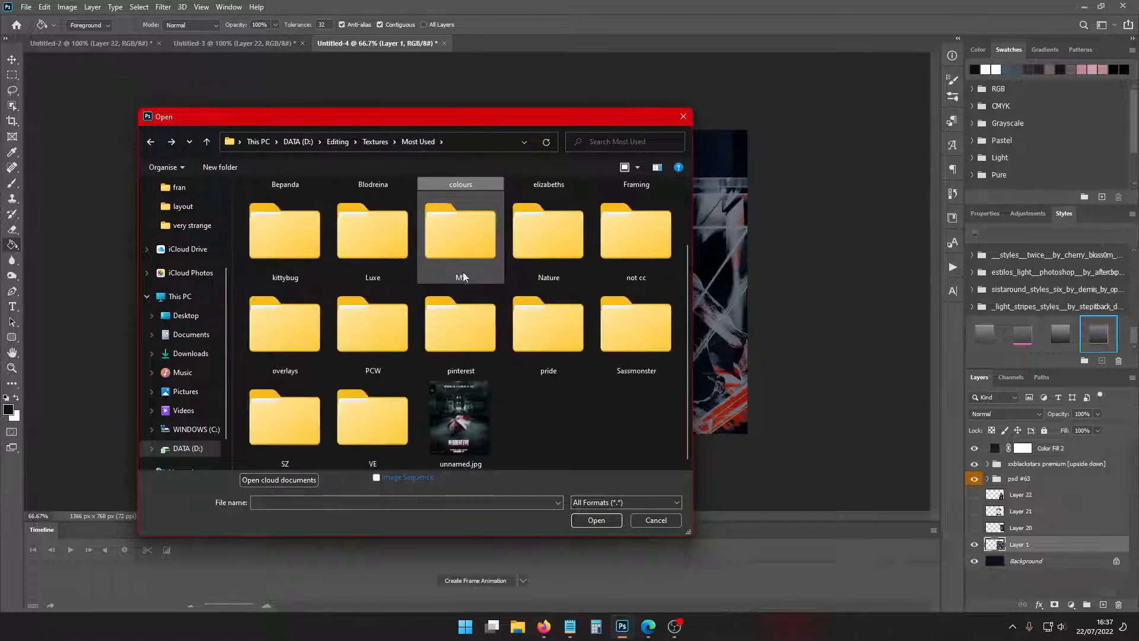
Open the creature texture 08.png from the strangerthings folder inside MS
{"action": "double_click", "coordinate": [463, 276]}
{"action": "double_click", "coordinate": [281, 227]}
{"action": "scroll", "coordinate": [391, 307], "scroll_direction": "down", "scroll_amount": 1}
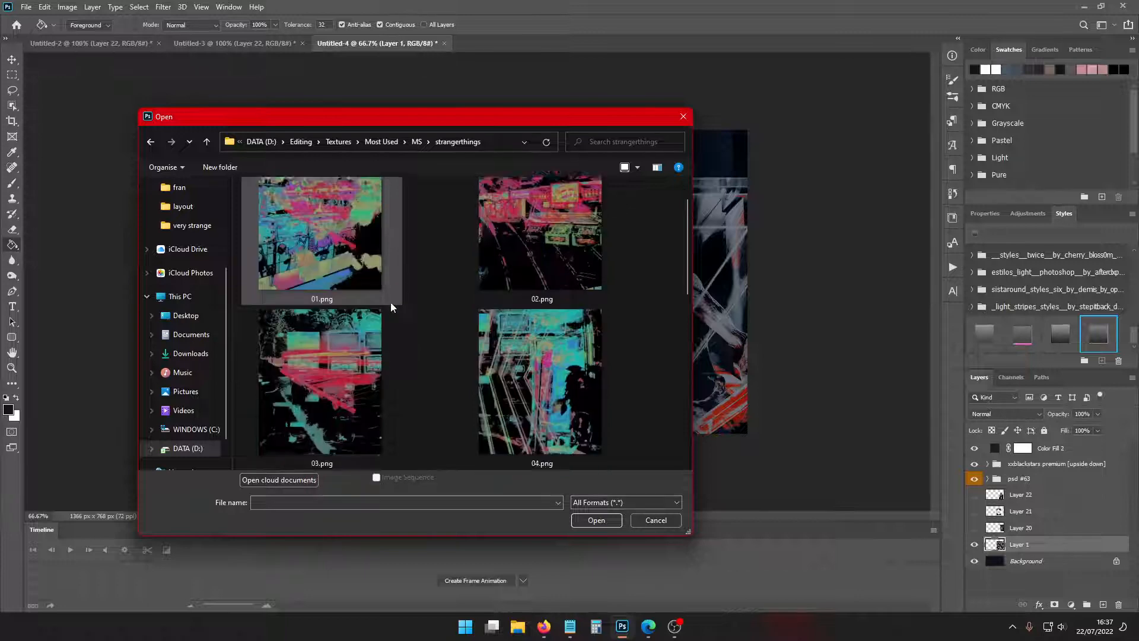
{"action": "scroll", "coordinate": [391, 304], "scroll_direction": "down", "scroll_amount": 5}
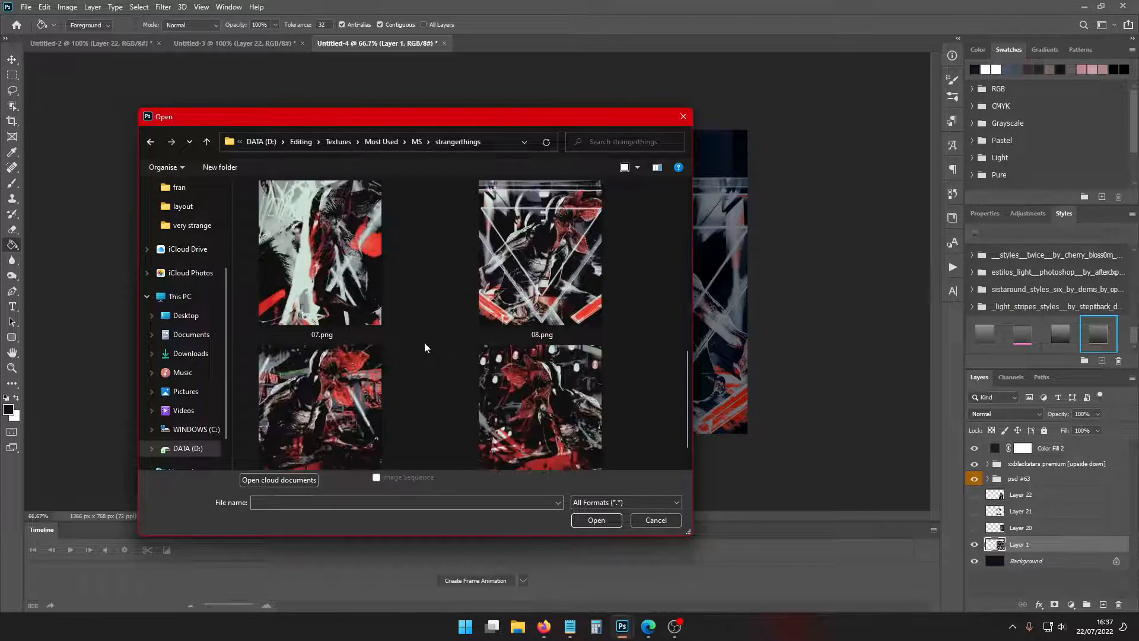
{"action": "mouse_move", "coordinate": [508, 119]}
{"action": "left_mouse_down"}
{"action": "mouse_move", "coordinate": [273, 126]}
{"action": "mouse_move", "coordinate": [500, 122]}
{"action": "left_mouse_up"}
{"action": "scroll", "coordinate": [465, 315], "scroll_direction": "down", "scroll_amount": 1}
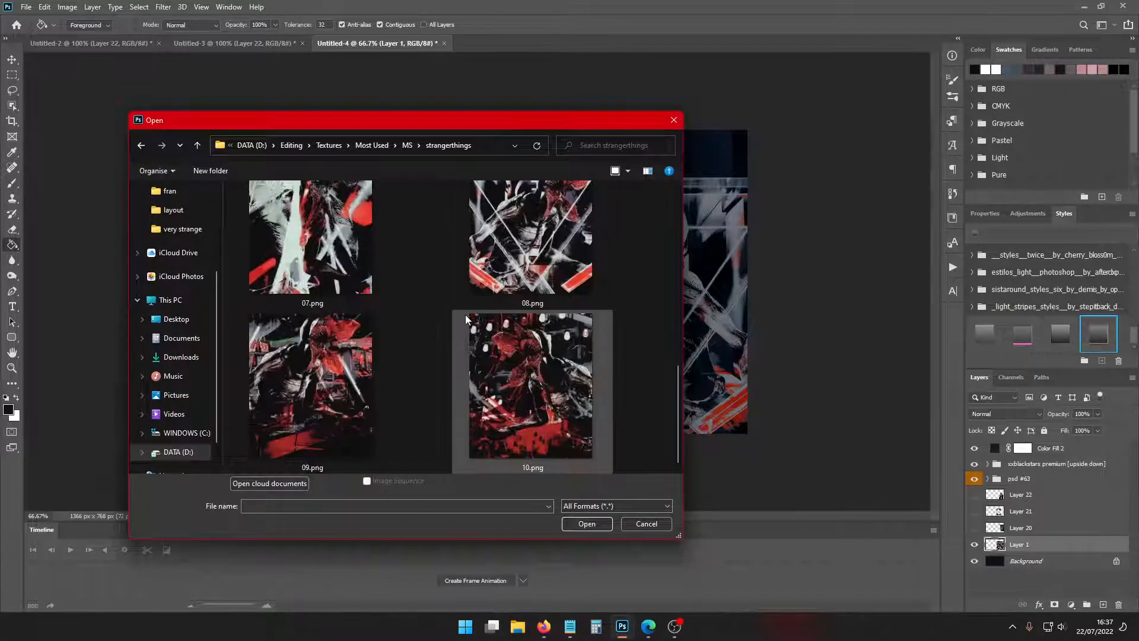
{"action": "scroll", "coordinate": [460, 317], "scroll_direction": "up", "scroll_amount": 1}
{"action": "double_click", "coordinate": [462, 192]}
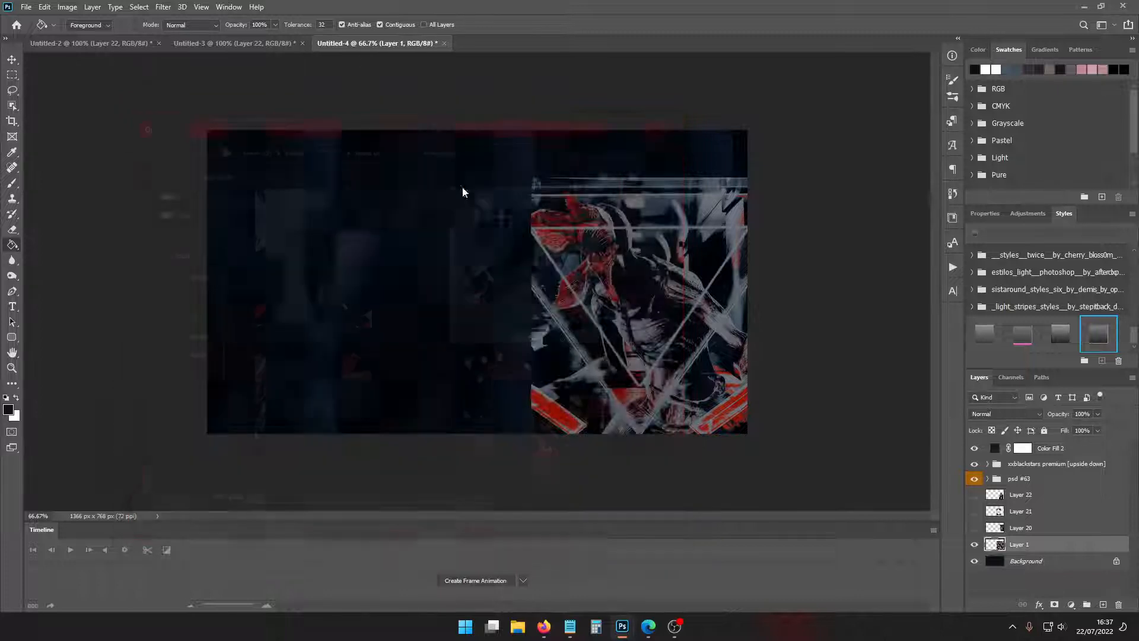
Float the 08.png document, copy its image into Untitled-4 above Layer 1 and minimize its window
{"action": "left_click_drag", "start_coordinate": [489, 44], "coordinate": [472, 175]}
{"action": "left_click_drag", "start_coordinate": [473, 315], "coordinate": [735, 230]}
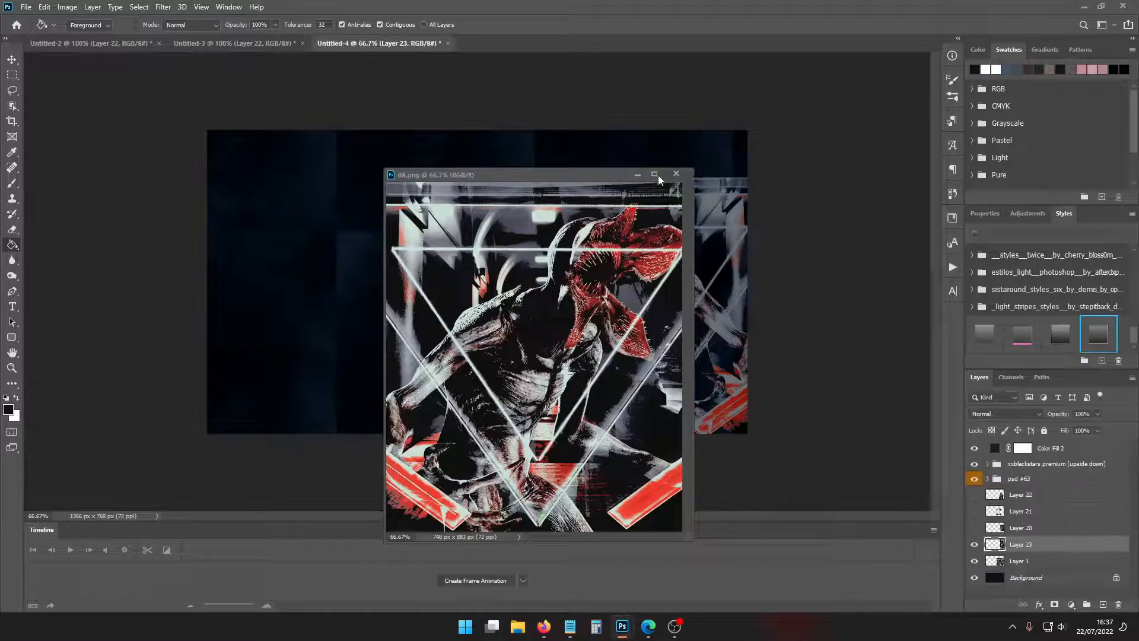
{"action": "left_click", "coordinate": [638, 175]}
Move the new creature texture over the right part of the canvas and flip it horizontally
{"action": "key", "text": "ctrl+t"}
{"action": "left_click_drag", "start_coordinate": [739, 327], "coordinate": [608, 338]}
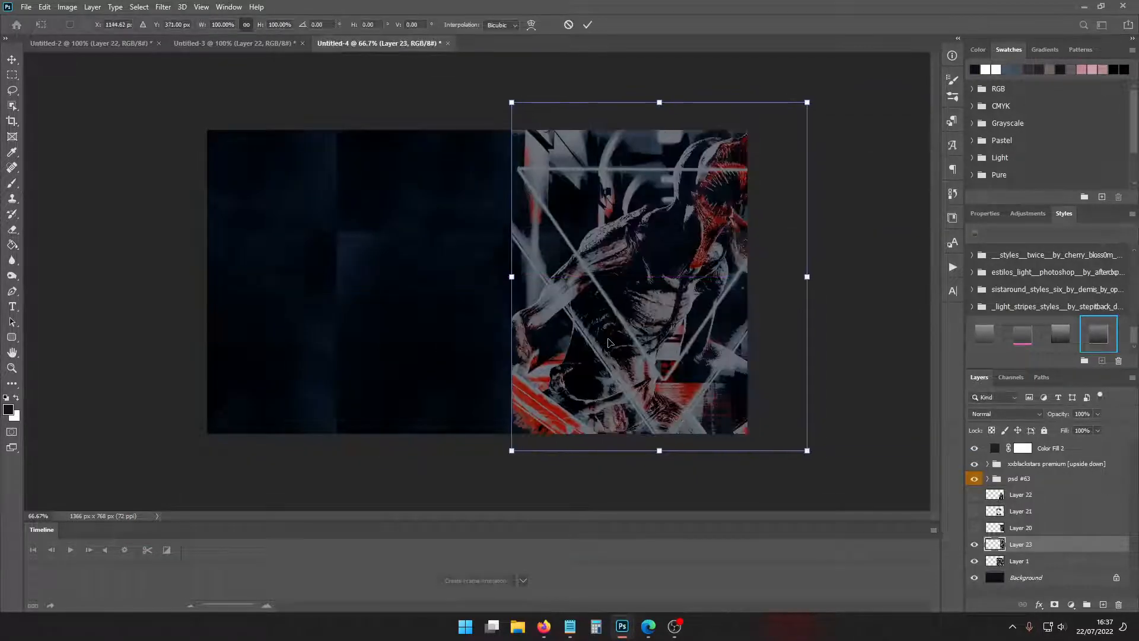
{"action": "right_click", "coordinate": [612, 336]}
{"action": "left_click", "coordinate": [658, 536]}
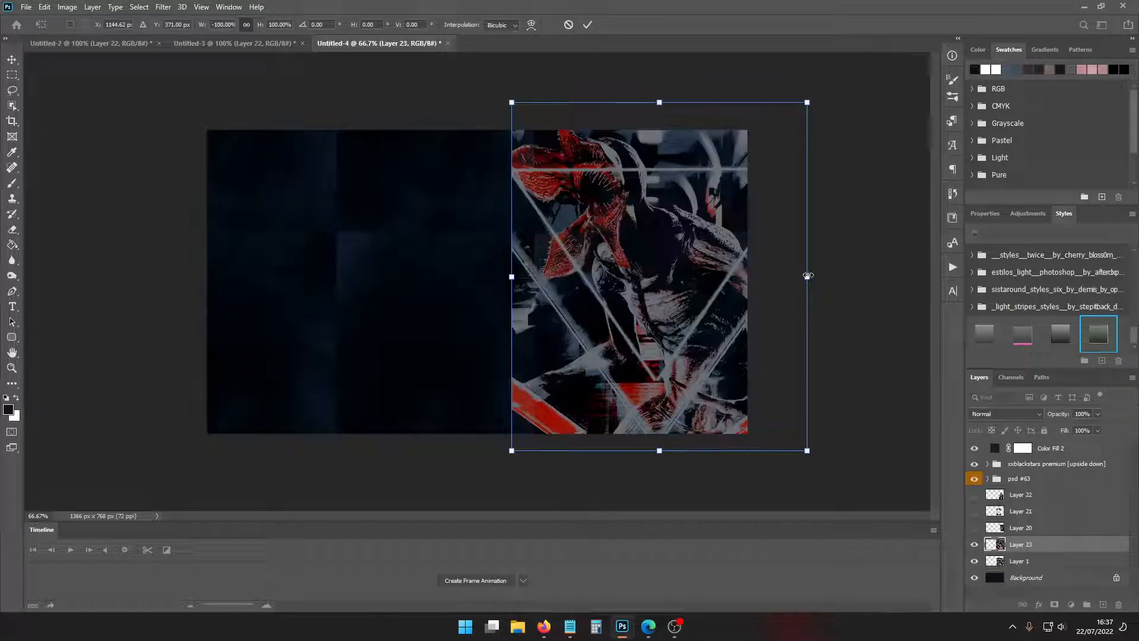
Scale the flipped creature texture to about 85% and place it against the canvas's right edge
{"action": "left_click_drag", "start_coordinate": [808, 276], "coordinate": [768, 285]}
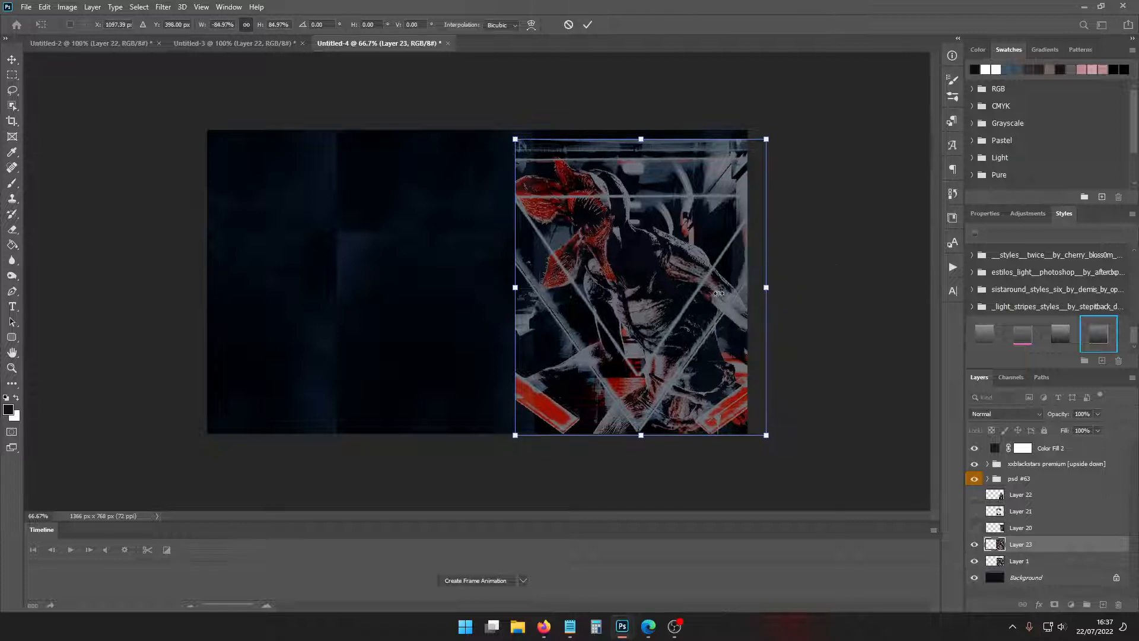
{"action": "left_click_drag", "start_coordinate": [698, 300], "coordinate": [686, 297]}
{"action": "key", "text": "Return"}
{"action": "key", "text": "g"}
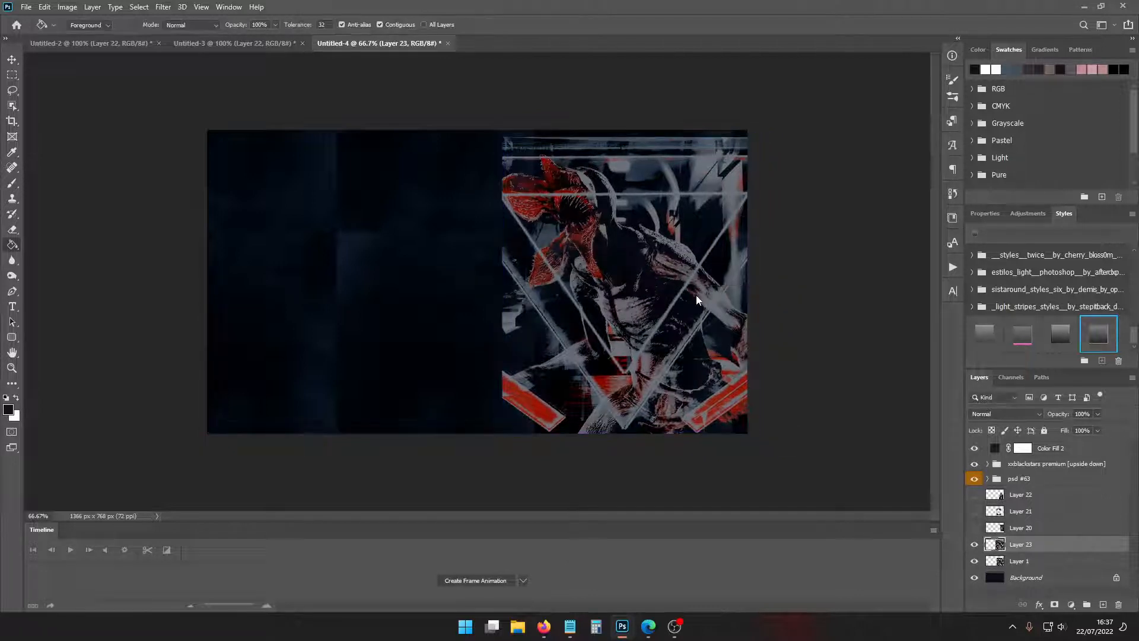
Shift Layer 23 farther right with its lower edge on the canvas's bottom edge, and delete the old Layer 1
{"action": "key", "text": "ctrl+t"}
{"action": "left_click_drag", "start_coordinate": [504, 285], "coordinate": [524, 285]}
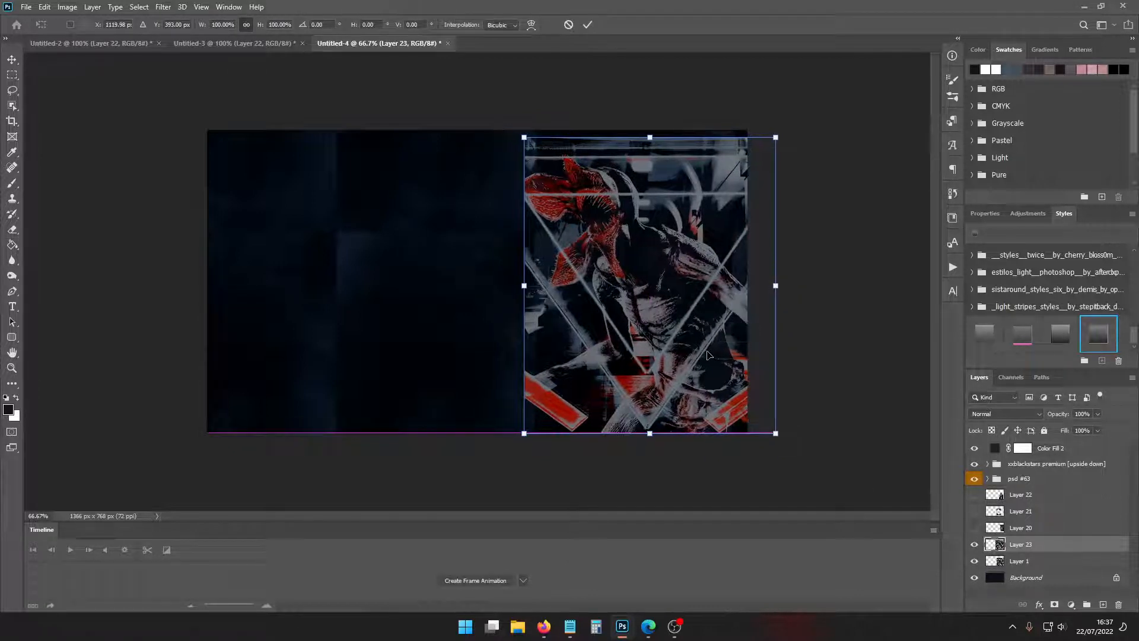
{"action": "key", "text": "Return"}
{"action": "left_click", "coordinate": [1031, 562]}
{"action": "key", "text": "Delete"}
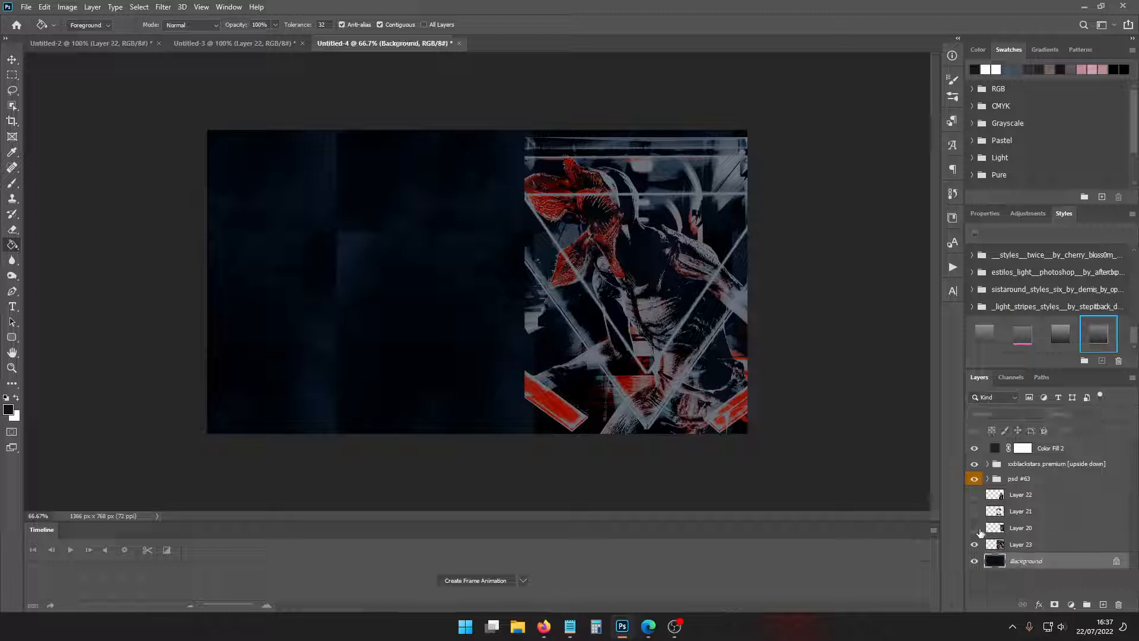
Show Layer 20 with Layers 21 and 22 hidden, enlarge it to about 140% and position it along the canvas's right edge
{"action": "left_click_drag", "start_coordinate": [980, 532], "coordinate": [976, 493]}
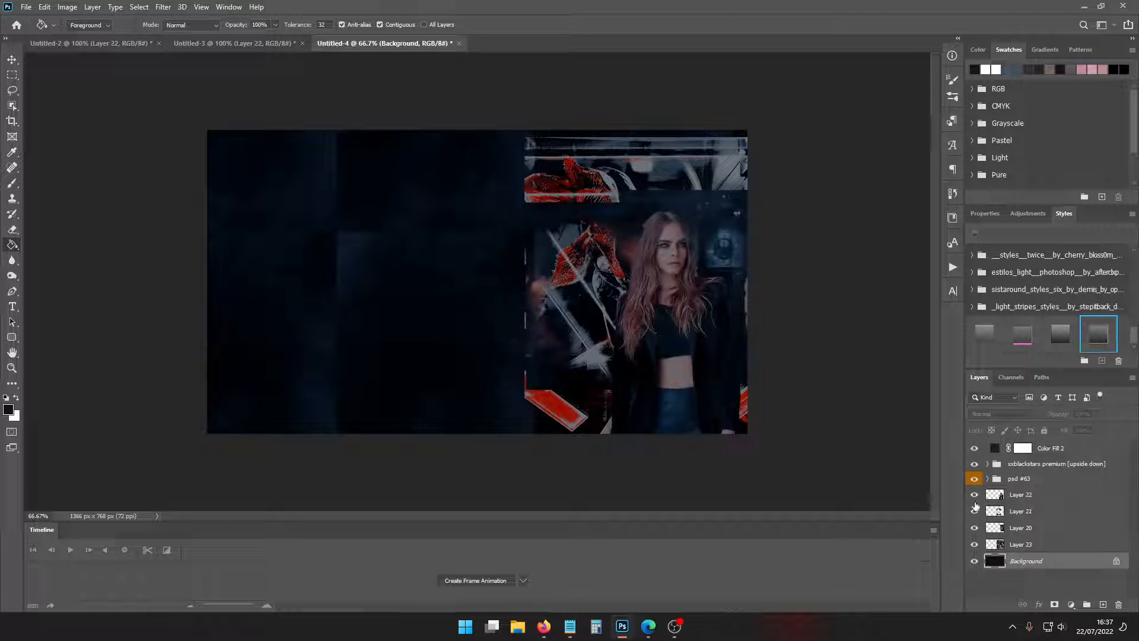
{"action": "left_click", "coordinate": [976, 511]}
{"action": "left_click", "coordinate": [1020, 528]}
{"action": "key", "text": "ctrl+t"}
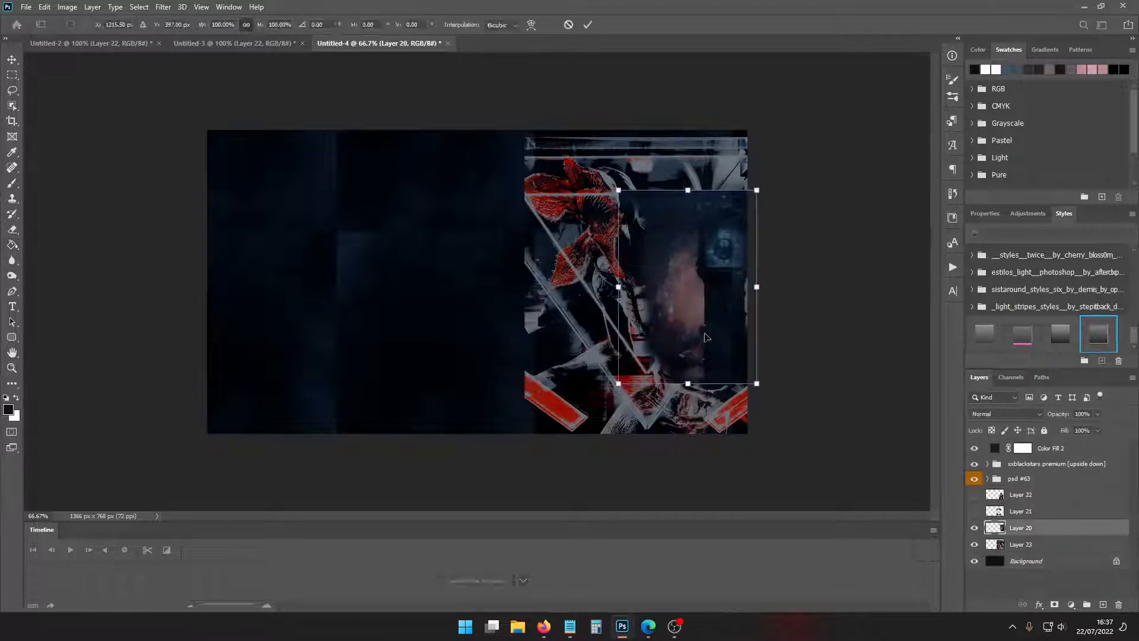
{"action": "left_click_drag", "start_coordinate": [711, 325], "coordinate": [722, 304]}
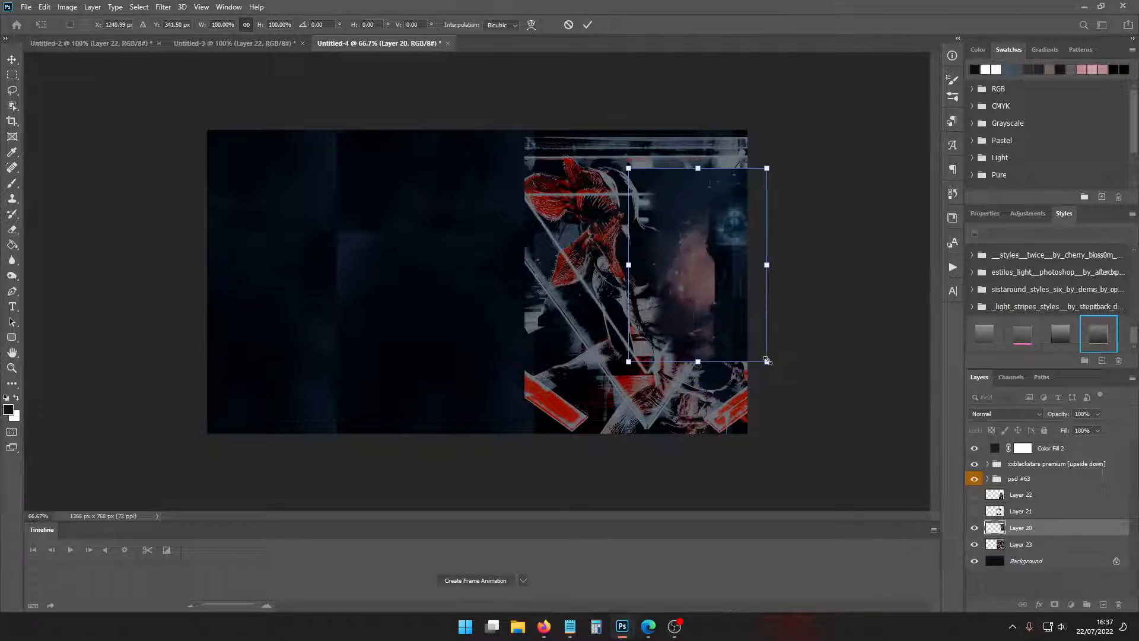
{"action": "left_click_drag", "start_coordinate": [767, 360], "coordinate": [774, 371]}
{"action": "left_click_drag", "start_coordinate": [805, 428], "coordinate": [818, 437]}
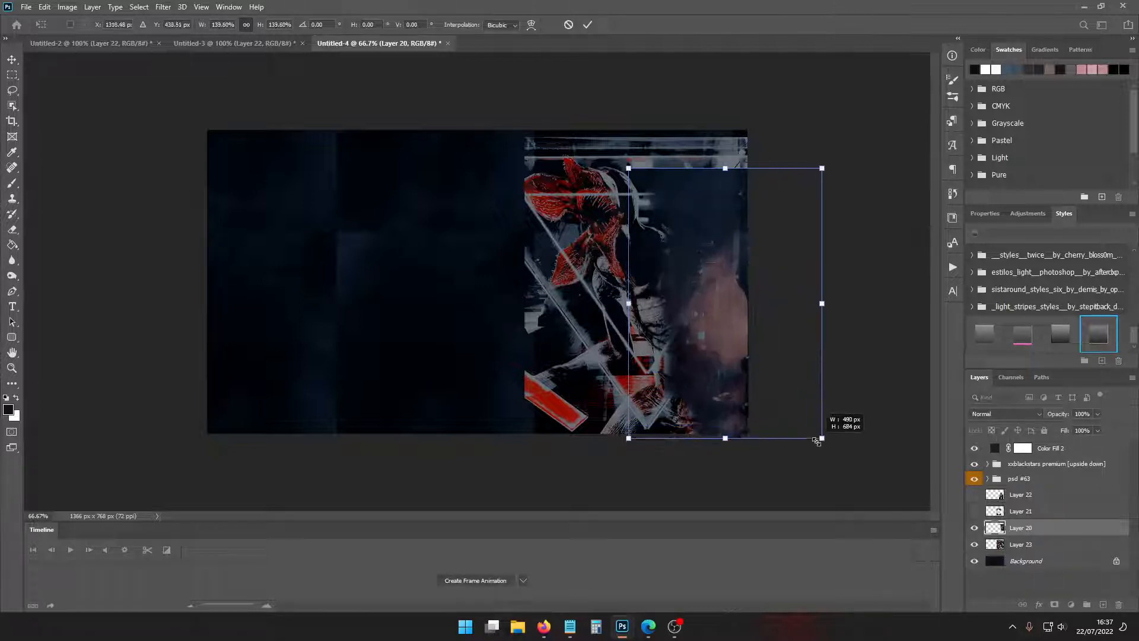
{"action": "left_click_drag", "start_coordinate": [734, 346], "coordinate": [696, 354]}
{"action": "key", "text": "Return"}
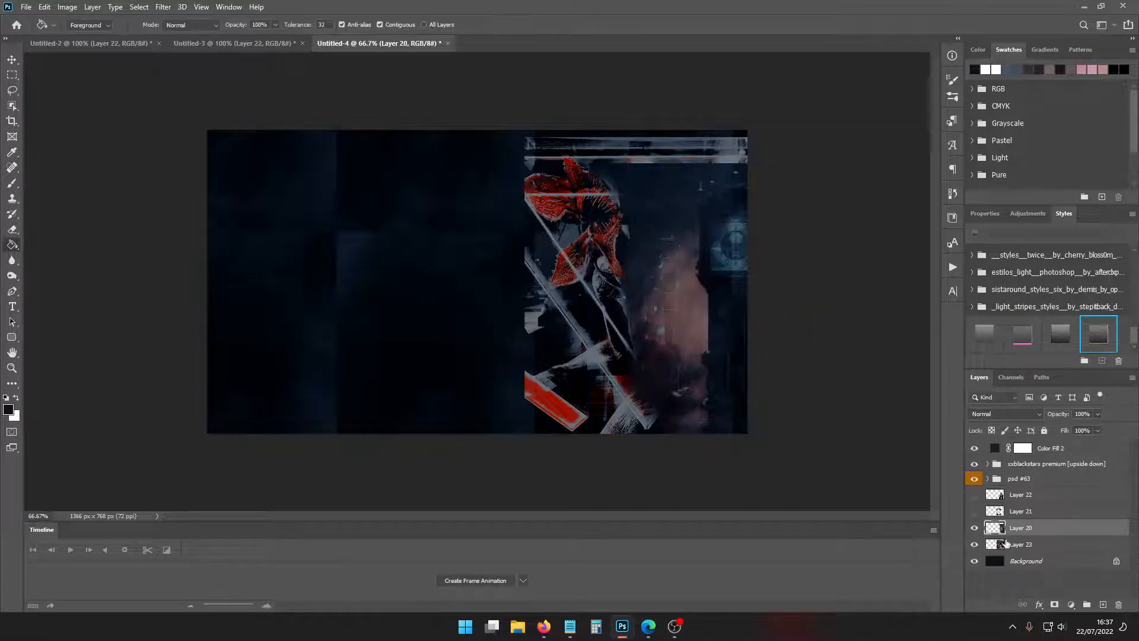
Move the Layer 23 creature texture slightly to the left
{"action": "key", "text": "alt+bracketleft"}
{"action": "key", "text": "ctrl+t"}
{"action": "left_click_drag", "start_coordinate": [627, 347], "coordinate": [617, 348]}
{"action": "key", "text": "Return"}
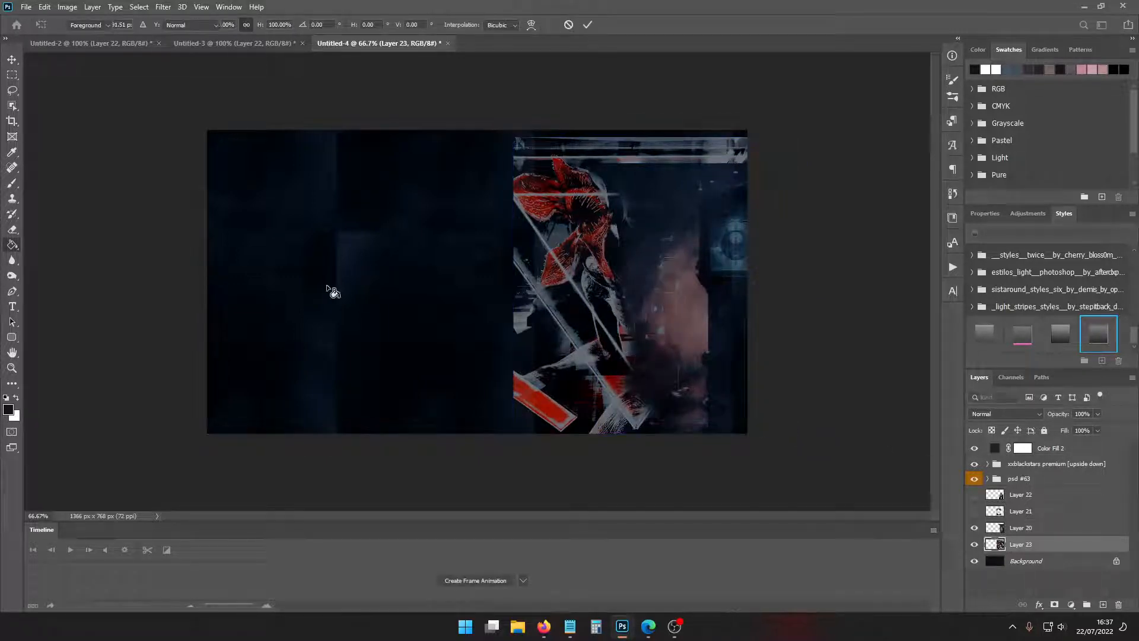
Erase Layer 20's upper-left edge beside the creature's head with a soft eraser of about 190 px
{"action": "key", "text": "e"}
{"action": "key", "text": "alt+bracketright"}
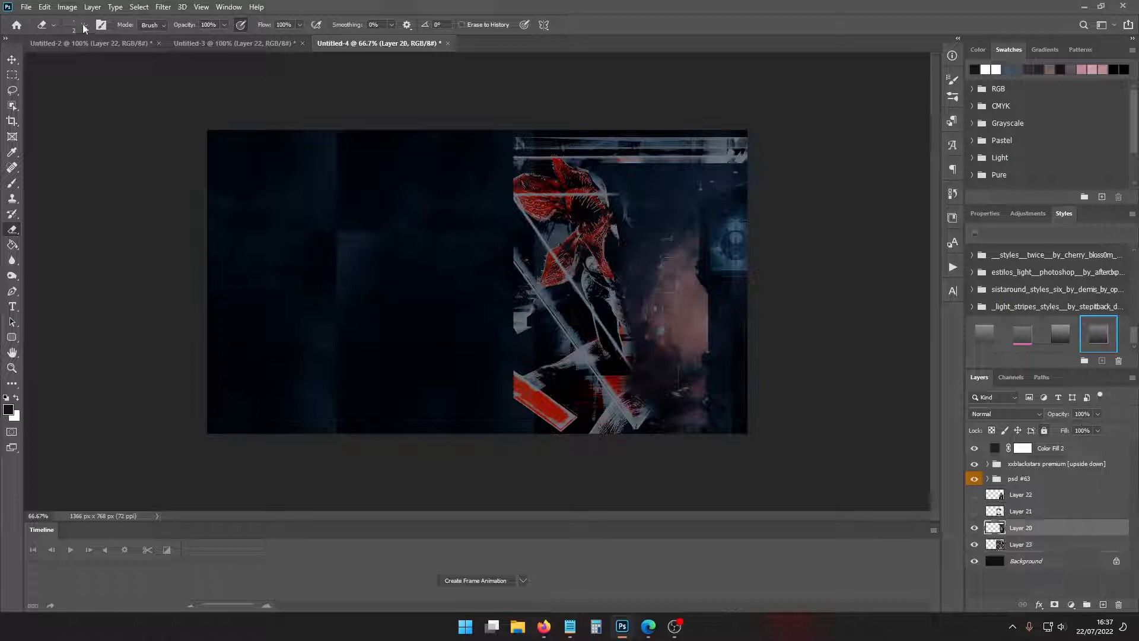
{"action": "left_click", "coordinate": [86, 25]}
{"action": "left_click", "coordinate": [106, 62]}
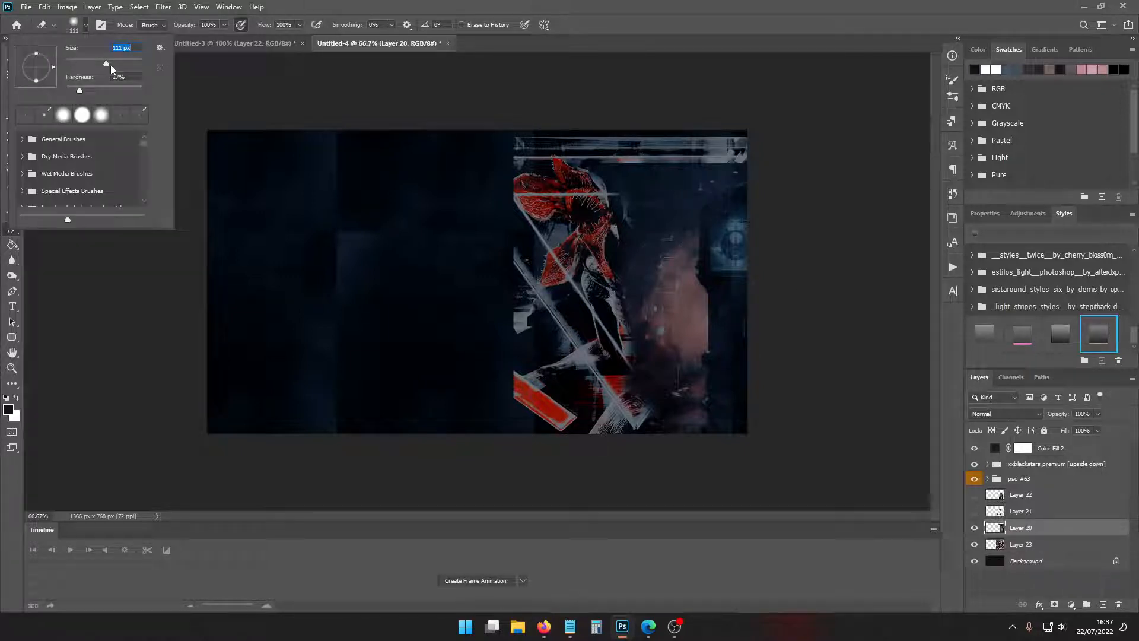
{"action": "mouse_move", "coordinate": [623, 186]}
{"action": "left_mouse_down"}
{"action": "mouse_move", "coordinate": [622, 248]}
{"action": "mouse_move", "coordinate": [614, 309]}
{"action": "mouse_move", "coordinate": [660, 435]}
{"action": "mouse_move", "coordinate": [651, 467]}
{"action": "mouse_move", "coordinate": [652, 339]}
{"action": "mouse_move", "coordinate": [663, 366]}
{"action": "mouse_move", "coordinate": [581, 153]}
{"action": "left_mouse_up"}
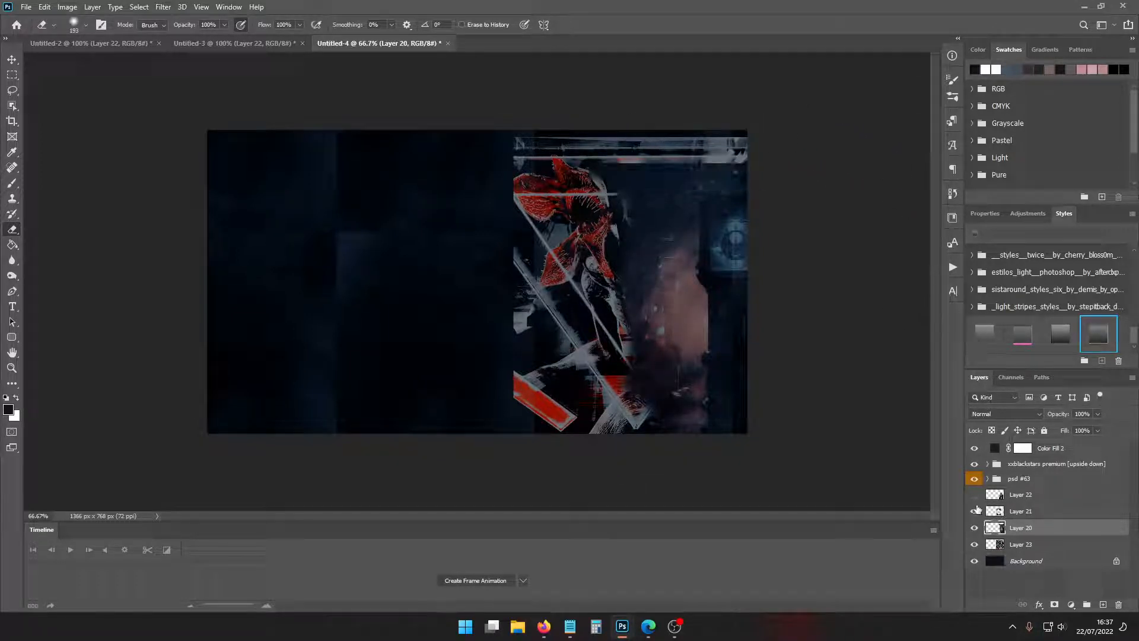
Enlarge Layer 21 to about 202%, position it over the creature artwork, and select Layer 20 with the Eraser active
{"action": "left_click", "coordinate": [1015, 510]}
{"action": "key", "text": "ctrl+t"}
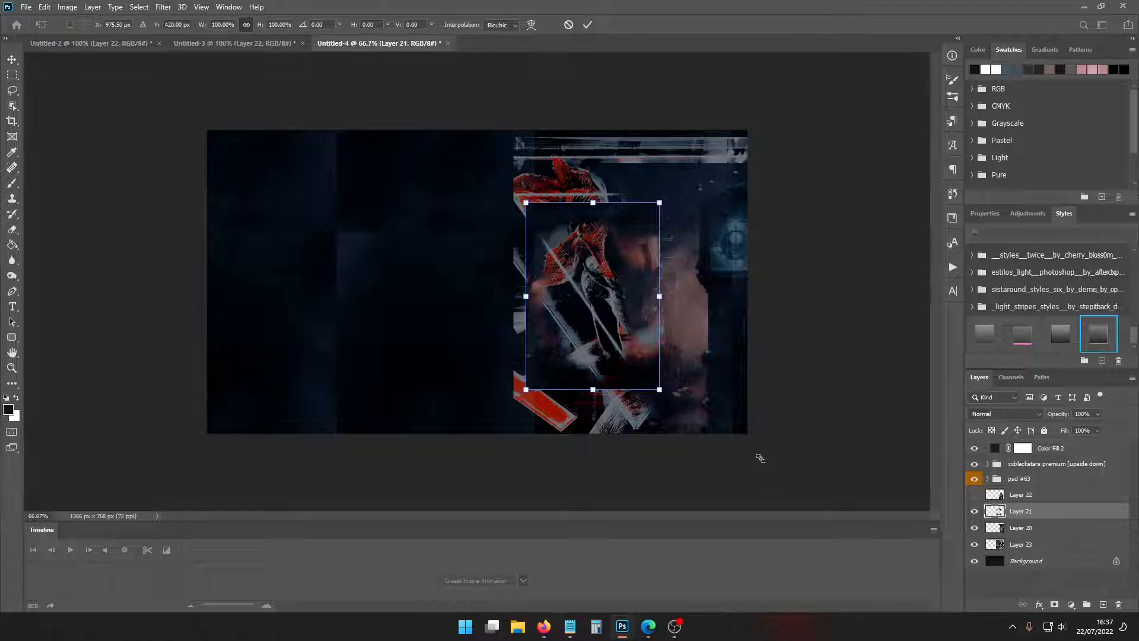
{"action": "left_click_drag", "start_coordinate": [761, 458], "coordinate": [790, 475]}
{"action": "left_click_drag", "start_coordinate": [736, 415], "coordinate": [724, 390]}
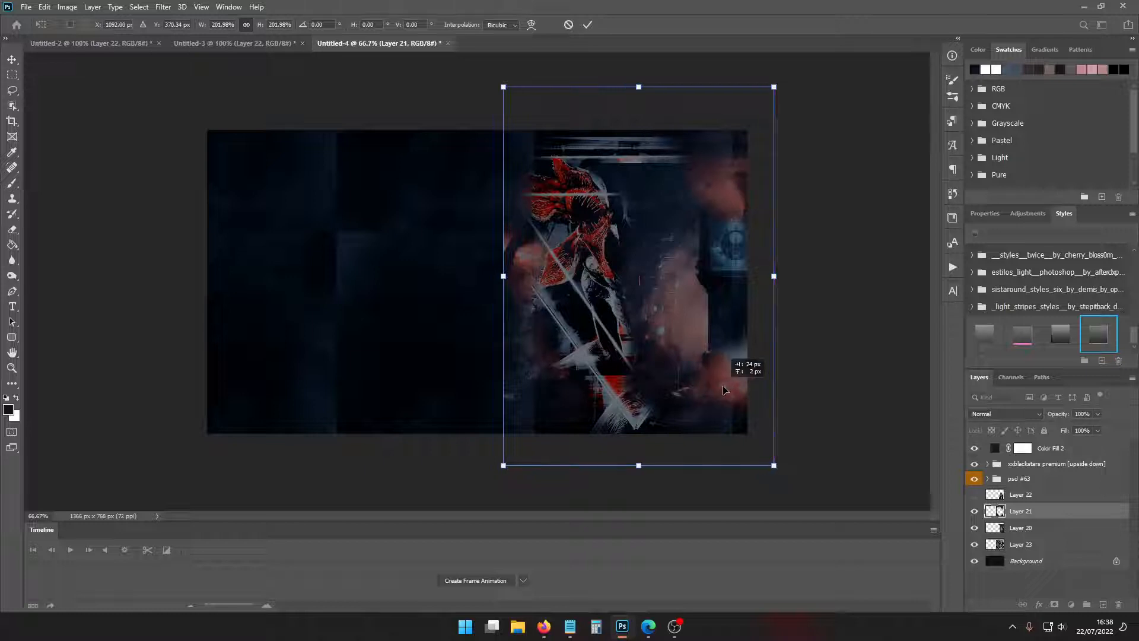
{"action": "key", "text": "Return"}
{"action": "key", "text": "e"}
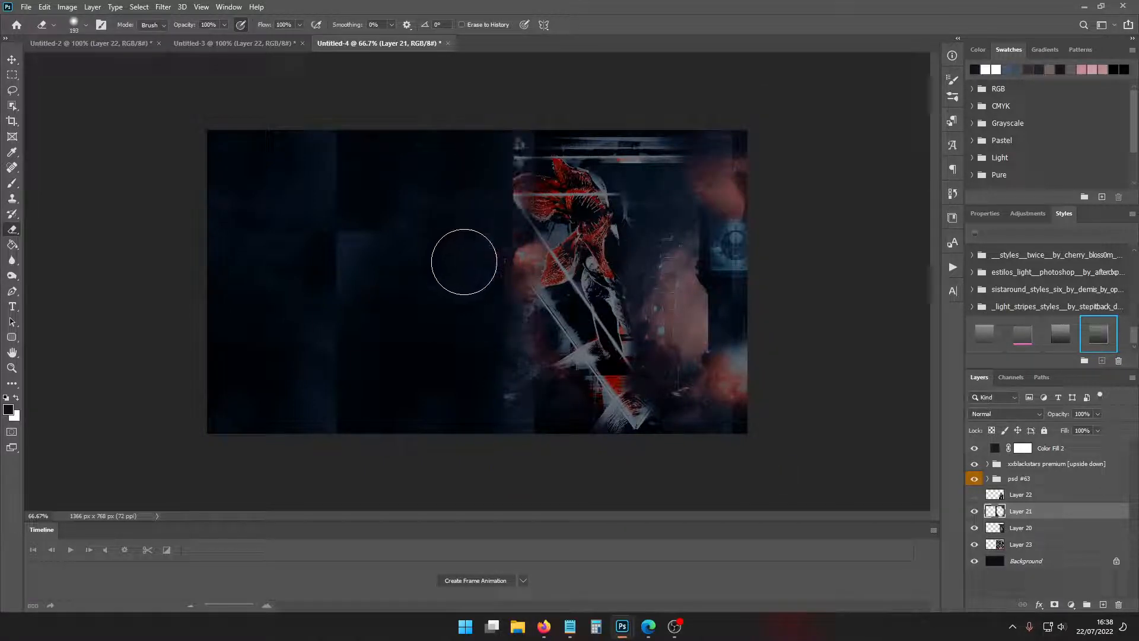
{"action": "left_click", "coordinate": [1015, 527]}
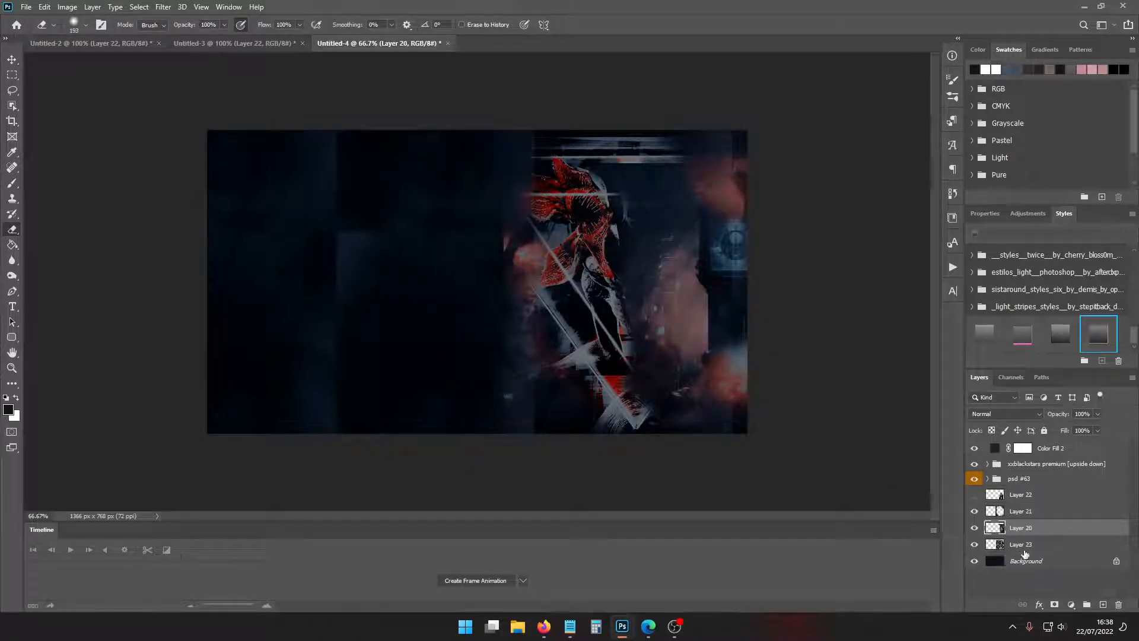
Erase the hard left edge of the Layer 23 creature texture with the soft eraser
{"action": "left_click", "coordinate": [1021, 544]}
{"action": "mouse_move", "coordinate": [517, 138]}
{"action": "left_mouse_down"}
{"action": "mouse_move", "coordinate": [477, 159]}
{"action": "mouse_move", "coordinate": [475, 322]}
{"action": "mouse_move", "coordinate": [507, 409]}
{"action": "mouse_move", "coordinate": [549, 462]}
{"action": "left_mouse_up"}
{"action": "left_click", "coordinate": [1018, 528]}
{"action": "left_click", "coordinate": [1014, 511]}
Show Layer 22, enlarge the woman slightly and position her along the canvas's right edge
{"action": "left_click", "coordinate": [1010, 498]}
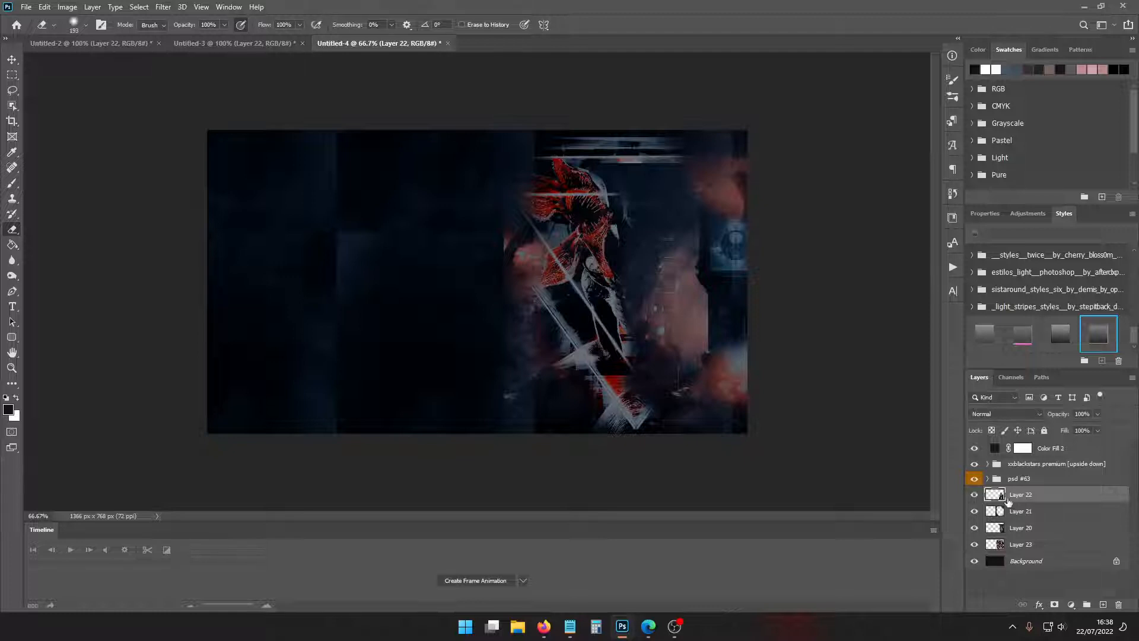
{"action": "left_click", "coordinate": [974, 494]}
{"action": "key", "text": "ctrl+t"}
{"action": "key", "text": "Escape"}
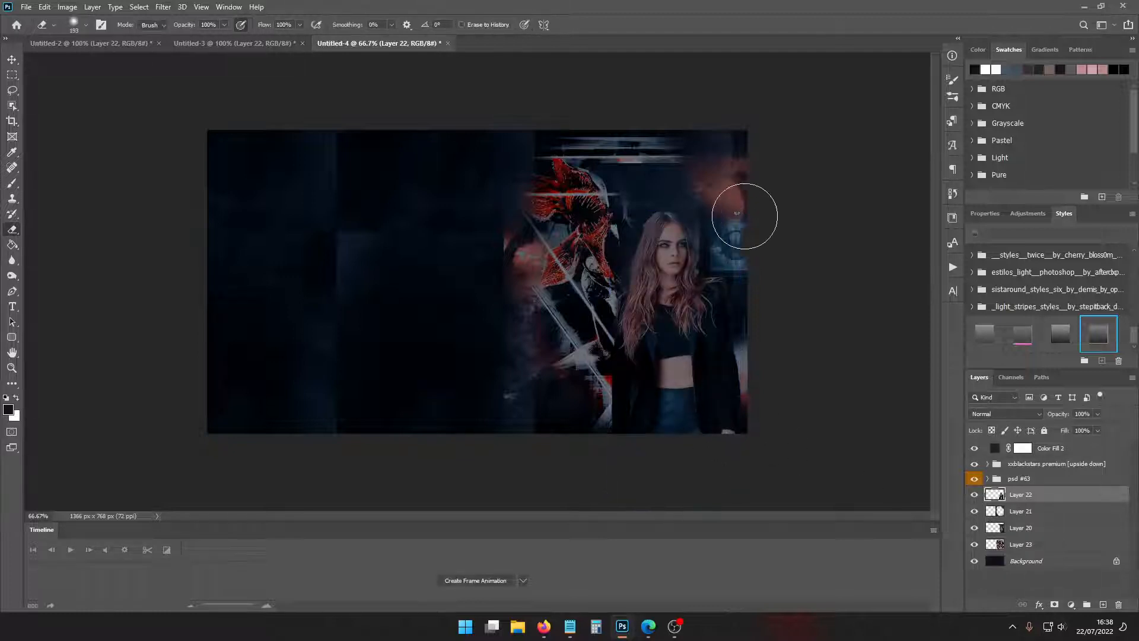
{"action": "key", "text": "ctrl+t"}
{"action": "left_click_drag", "start_coordinate": [675, 206], "coordinate": [675, 182]}
{"action": "left_click_drag", "start_coordinate": [669, 268], "coordinate": [668, 262]}
{"action": "key", "text": "Return"}
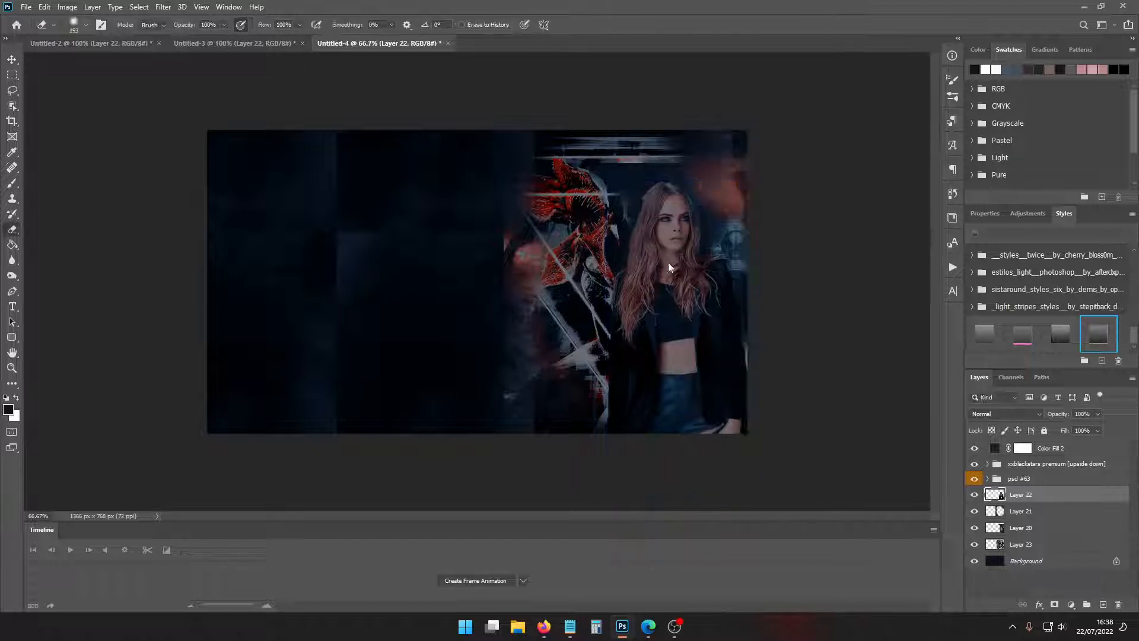
Try flipping Layer 22 horizontally
{"action": "key", "text": "ctrl+t"}
{"action": "right_click", "coordinate": [671, 300]}
{"action": "left_click", "coordinate": [703, 503]}
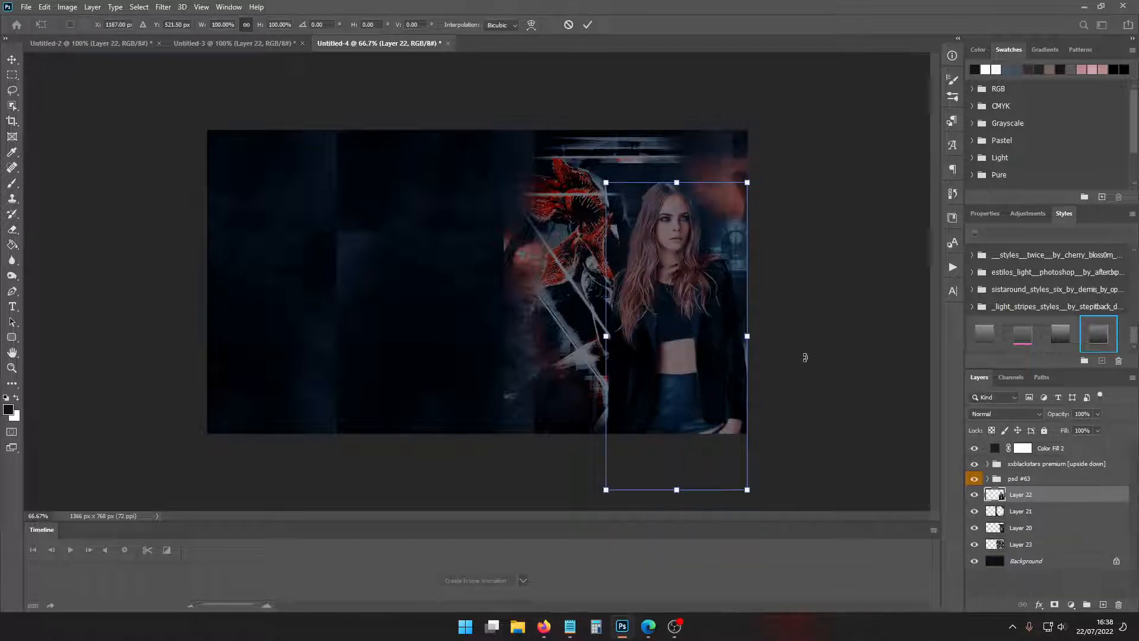
{"action": "key", "text": "Return"}
Set the eraser size to 6 px and examine the cutout edges of the woman on Layer 22 up close
{"action": "key", "text": "e"}
{"action": "left_click", "coordinate": [79, 23]}
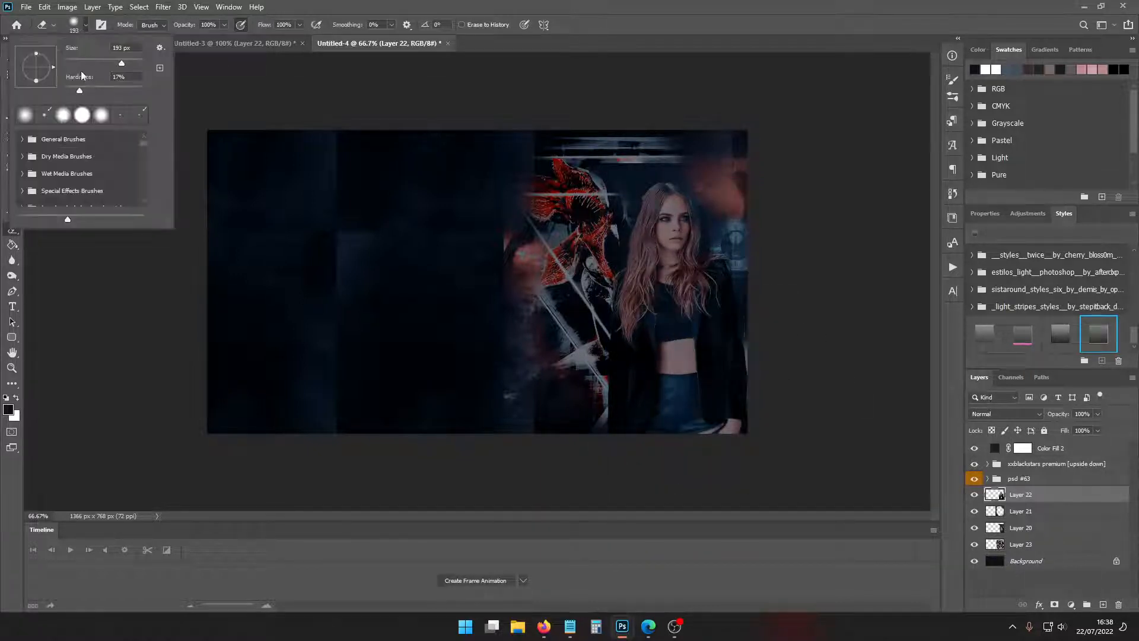
{"action": "left_click_drag", "start_coordinate": [82, 64], "coordinate": [71, 65]}
{"action": "key", "text": "ctrl+plus"}
{"action": "key", "text": "ctrl+plus"}
{"action": "left_click_drag", "start_coordinate": [648, 516], "coordinate": [810, 487]}
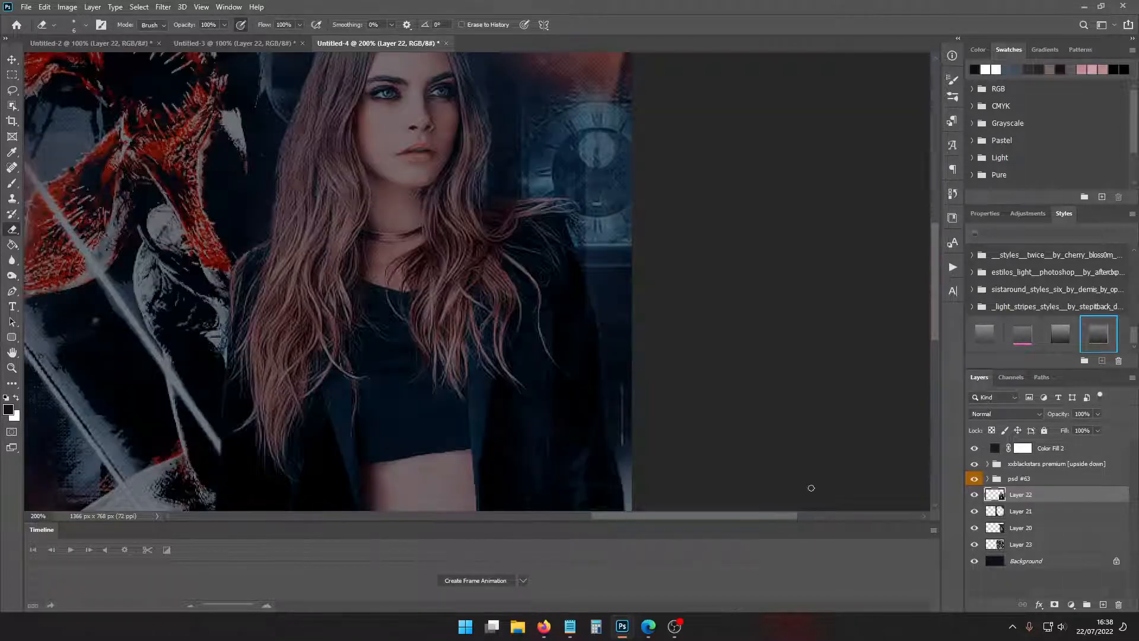
{"action": "scroll", "coordinate": [791, 307], "scroll_direction": "up", "scroll_amount": 5}
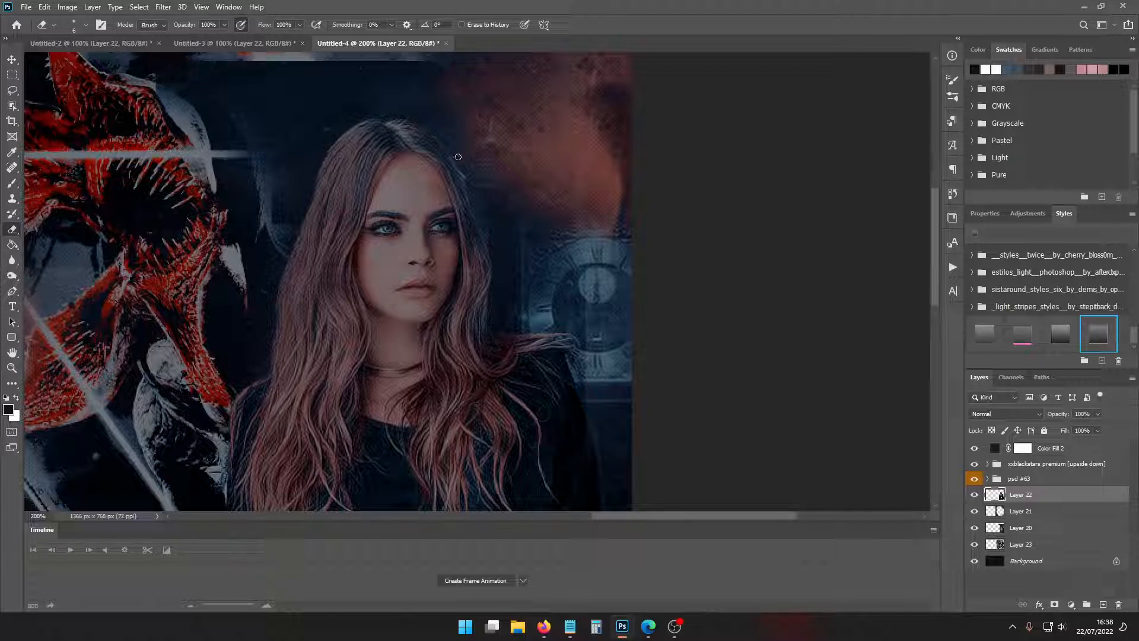
{"action": "key", "text": "ctrl+minus"}
{"action": "key", "text": "ctrl+minus"}
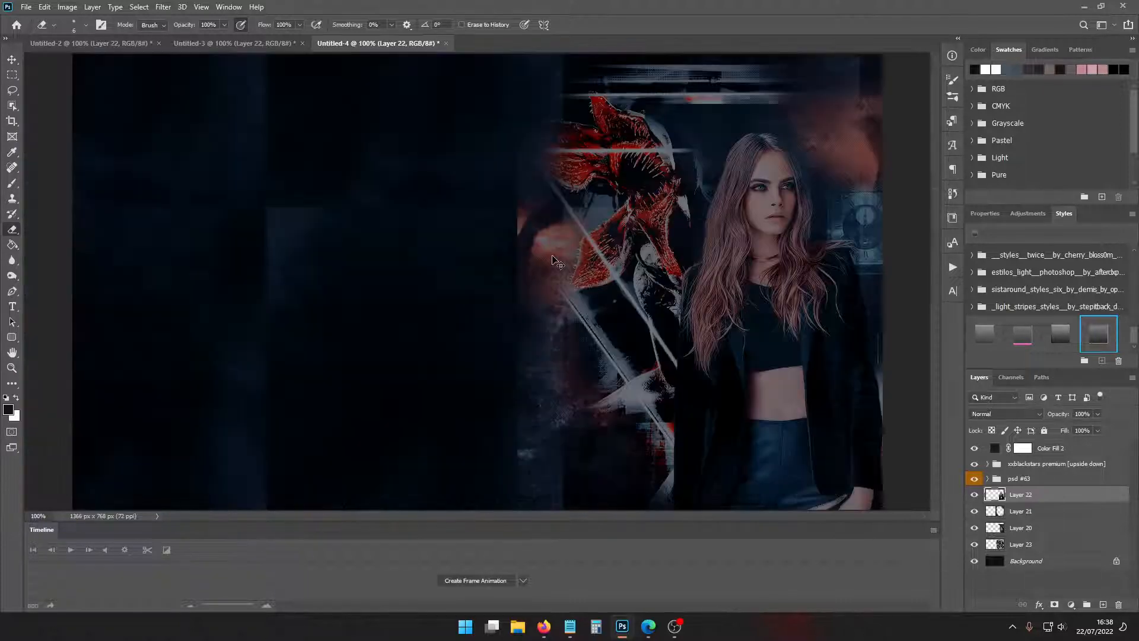
Open 0006.jpg from the fran folder and bring the picture into the 1366 x 768 background document as a new layer
{"action": "left_click", "coordinate": [26, 6]}
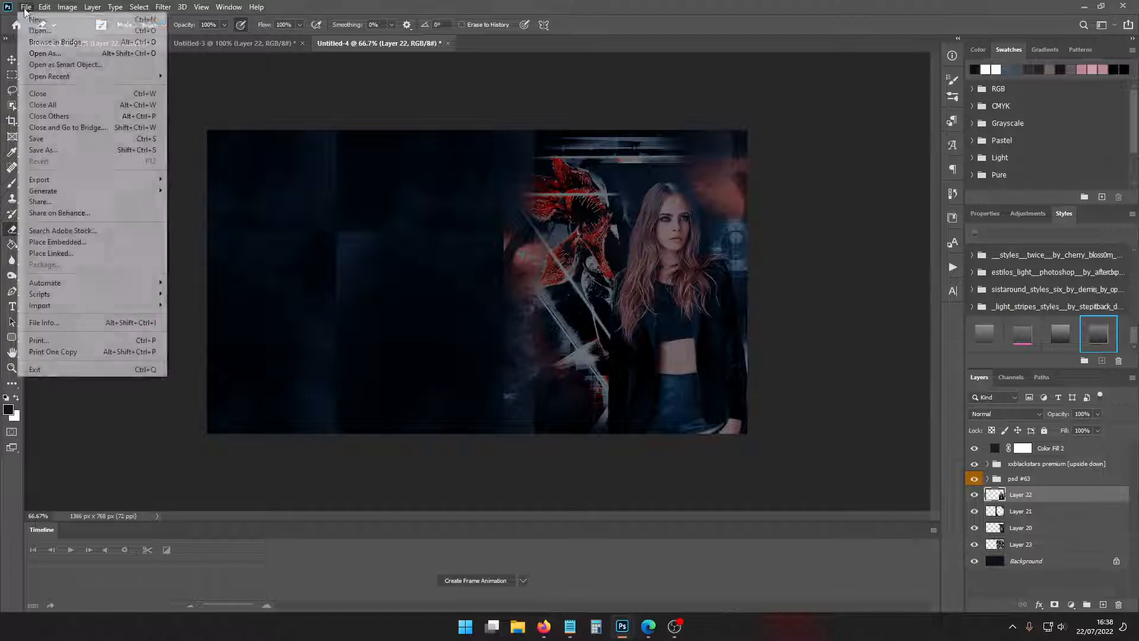
{"action": "left_click", "coordinate": [36, 27]}
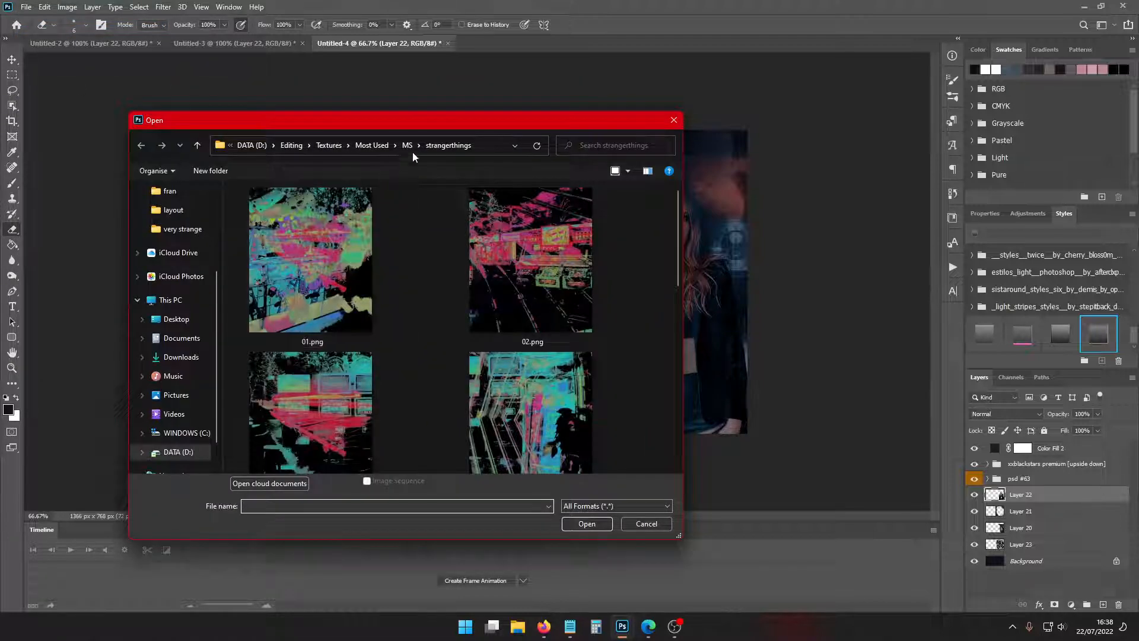
{"action": "left_click", "coordinate": [169, 191]}
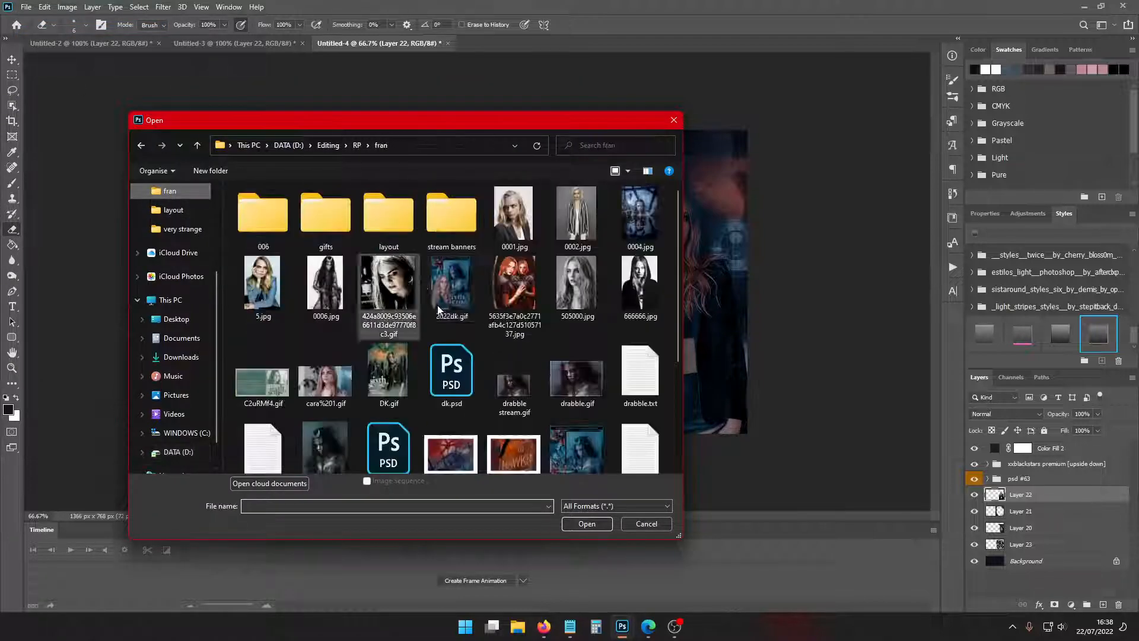
{"action": "left_click", "coordinate": [325, 283]}
{"action": "scroll", "coordinate": [451, 333], "scroll_direction": "down", "scroll_amount": 5}
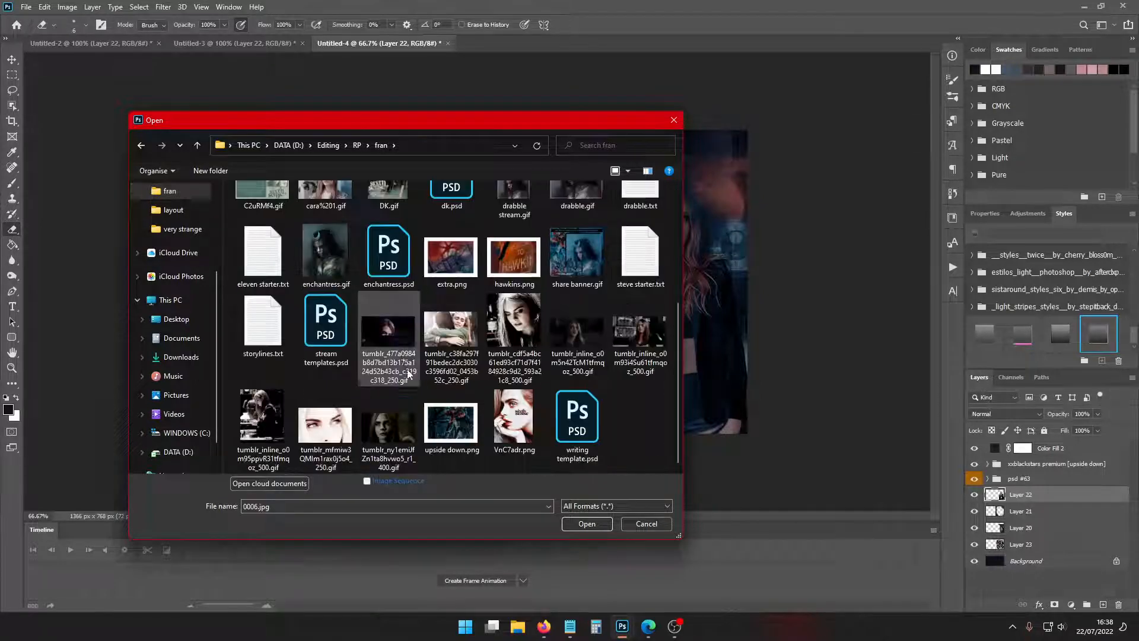
{"action": "left_click", "coordinate": [599, 522]}
{"action": "left_click_drag", "start_coordinate": [504, 43], "coordinate": [407, 191]}
{"action": "left_click", "coordinate": [677, 192]}
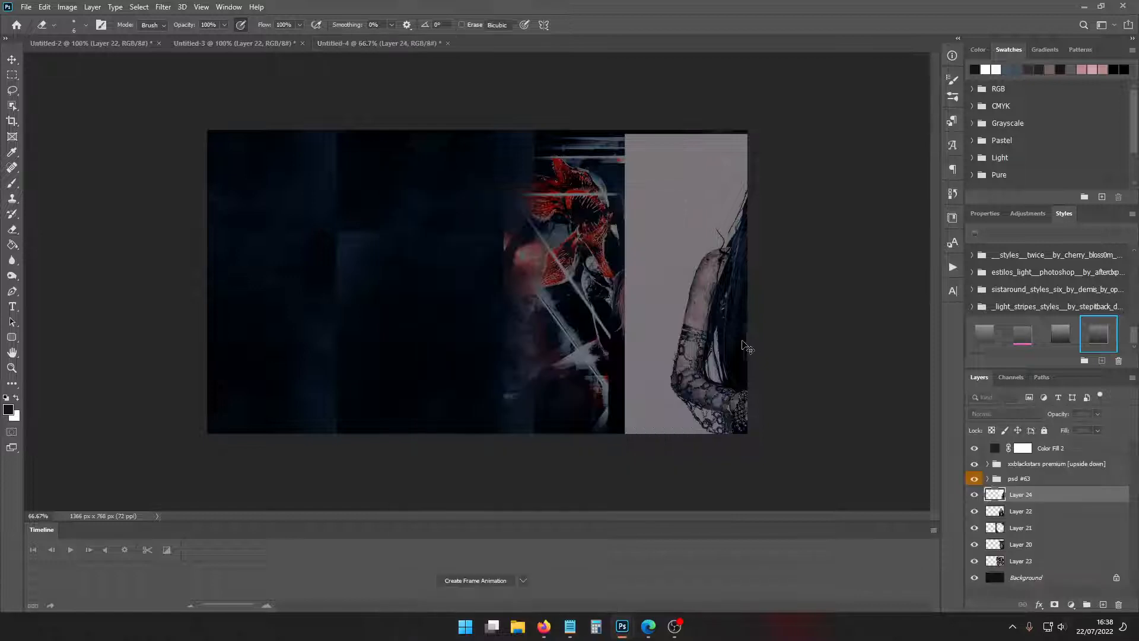
Scale the new Layer 24 picture to about 72%, flip it horizontally and place it at the canvas's right side
{"action": "key", "text": "ctrl+t"}
{"action": "left_click_drag", "start_coordinate": [641, 342], "coordinate": [577, 344]}
{"action": "left_click_drag", "start_coordinate": [698, 359], "coordinate": [608, 339]}
{"action": "right_click", "coordinate": [608, 342]}
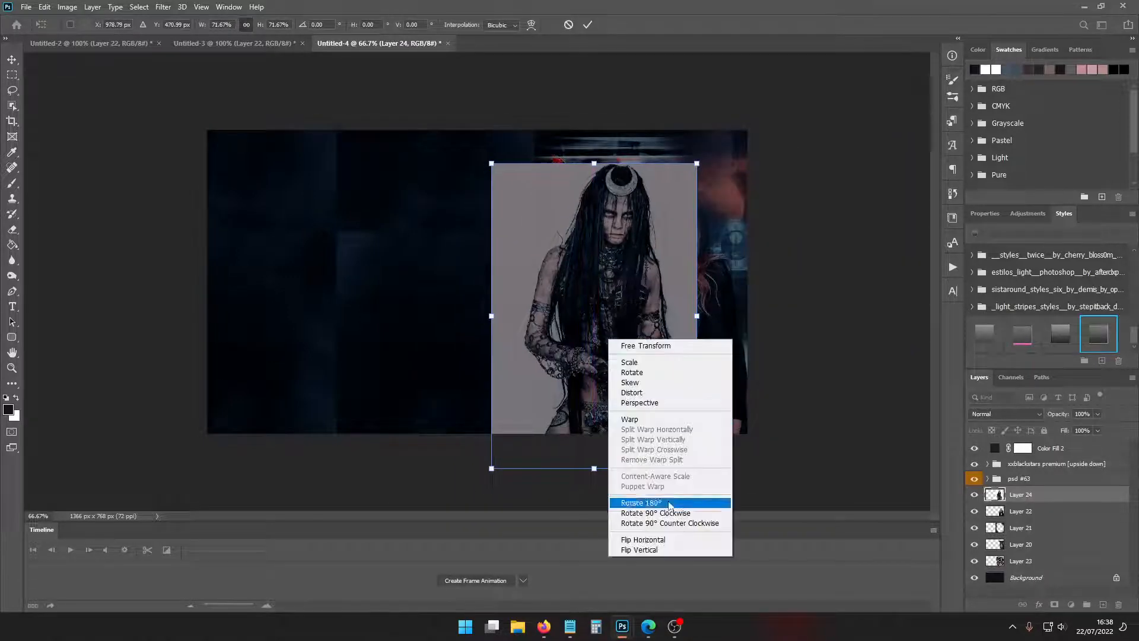
{"action": "left_click", "coordinate": [670, 538]}
{"action": "mouse_move", "coordinate": [625, 388]}
{"action": "left_mouse_down"}
{"action": "mouse_move", "coordinate": [676, 389]}
{"action": "mouse_move", "coordinate": [711, 355]}
{"action": "mouse_move", "coordinate": [709, 341]}
{"action": "left_mouse_up"}
{"action": "key", "text": "Return"}
Place Layer 24 behind Layer 22 and shift the two figures slightly right and down
{"action": "key", "text": "e"}
{"action": "key", "text": "ctrl+bracketleft"}
{"action": "key", "text": "ctrl+t"}
{"action": "key", "text": "Return"}
{"action": "left_click", "coordinate": [1020, 497], "text": "shift"}
{"action": "key", "text": "ctrl+t"}
{"action": "key", "text": "Return"}
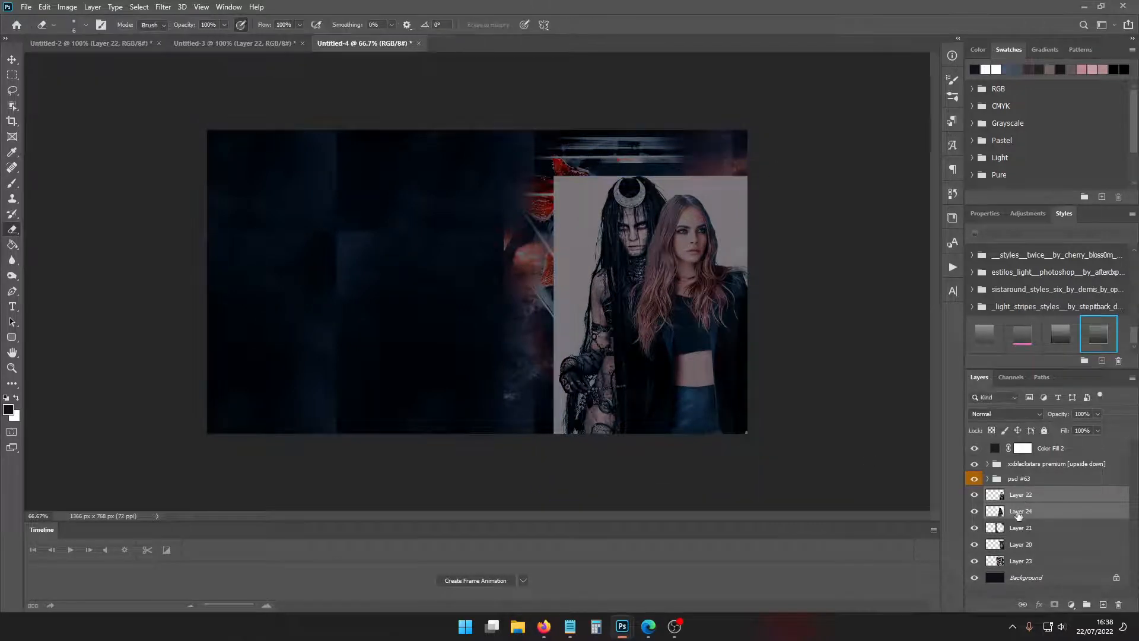
Hide Layer 22, select the dark-haired figure on Layer 24 with the Object Selection tool and mask out its background
{"action": "left_click", "coordinate": [1020, 510]}
{"action": "left_click", "coordinate": [974, 494]}
{"action": "left_click", "coordinate": [14, 105]}
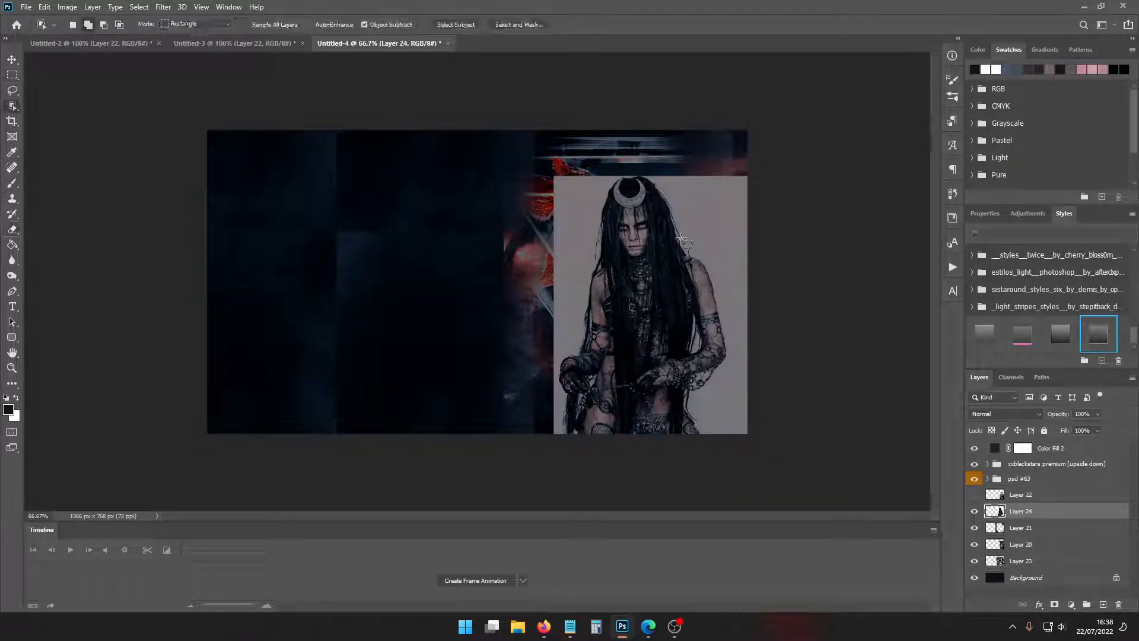
{"action": "left_click_drag", "start_coordinate": [706, 396], "coordinate": [741, 459]}
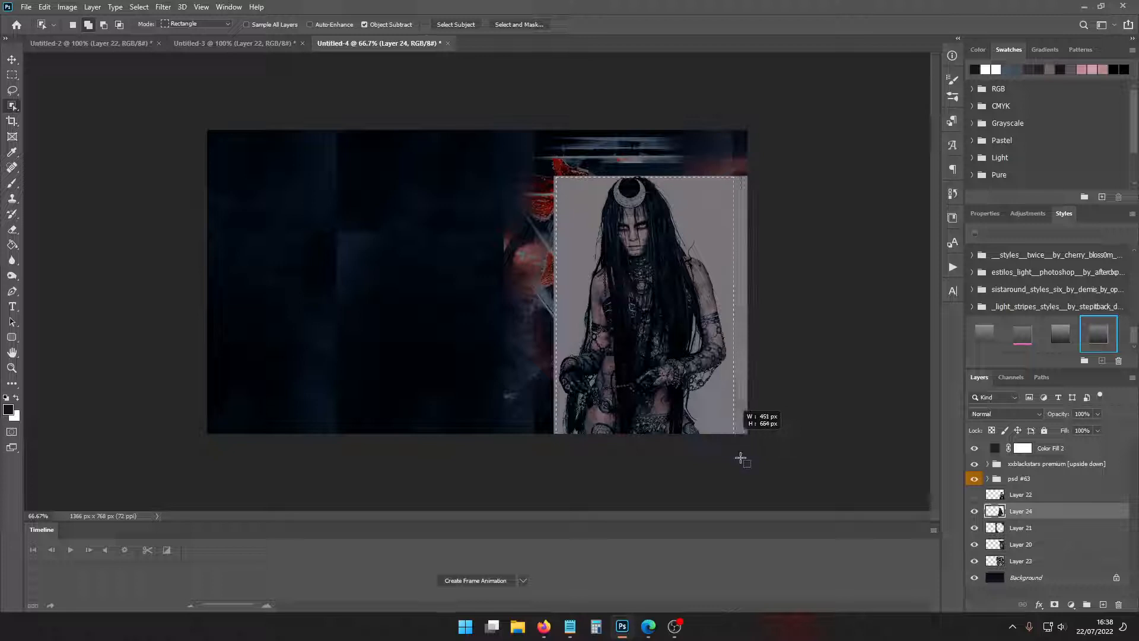
{"action": "left_click", "coordinate": [1052, 605]}
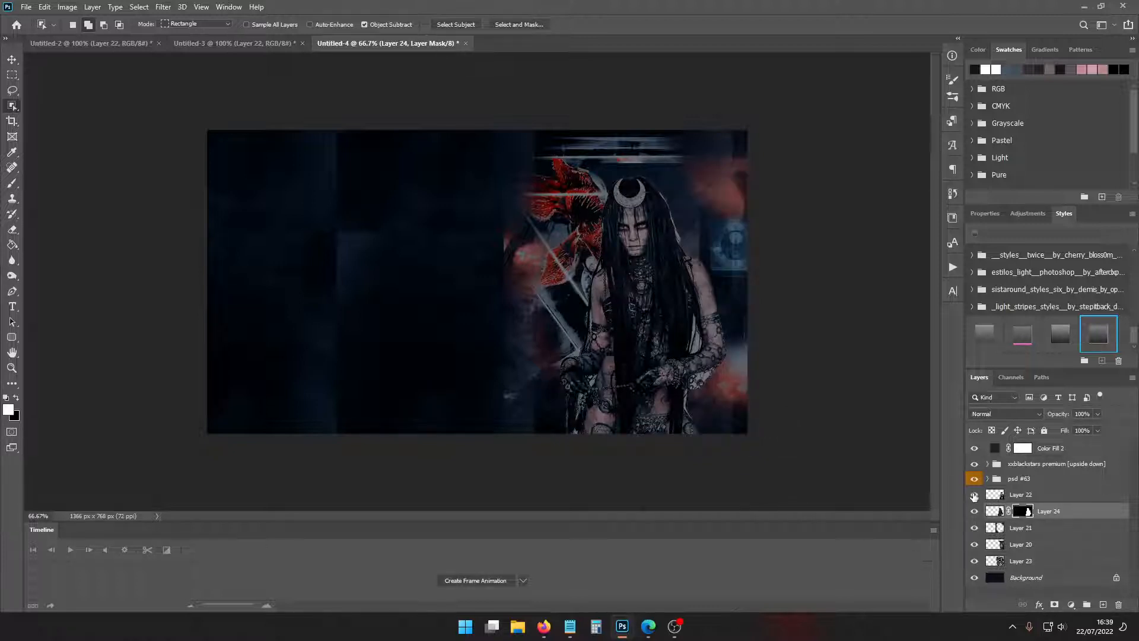
Compare the composition with Layer 22 shown and hidden, leaving Layer 22 hidden
{"action": "left_click", "coordinate": [974, 496]}
{"action": "key", "text": "ctrl+1"}
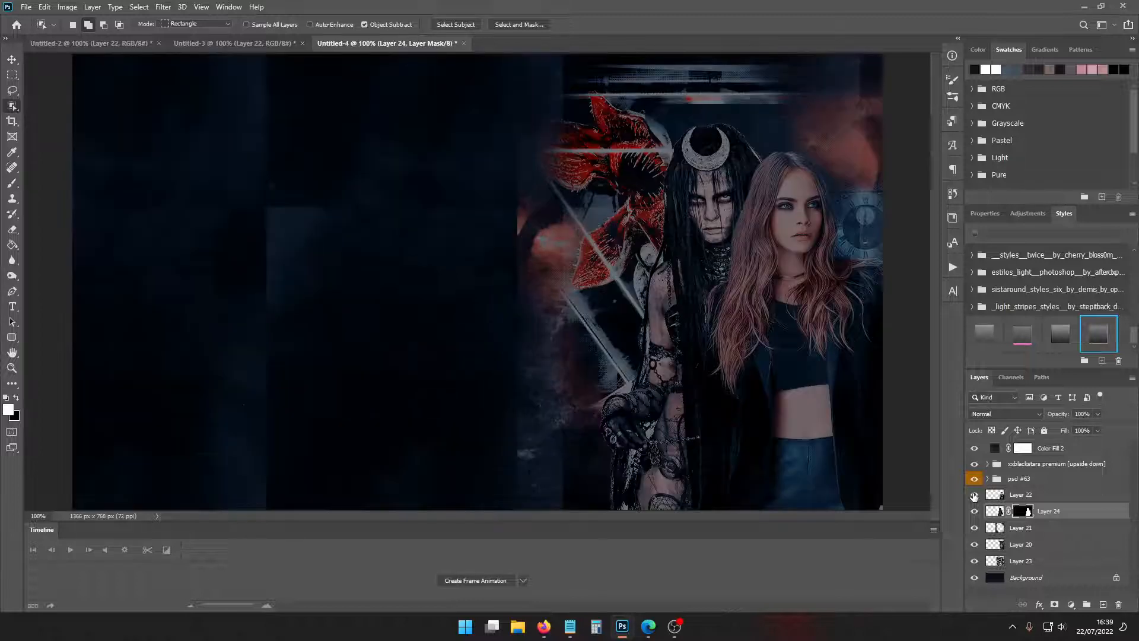
{"action": "key", "text": "ctrl+0"}
{"action": "key", "text": "ctrl+t"}
{"action": "key", "text": "Escape"}
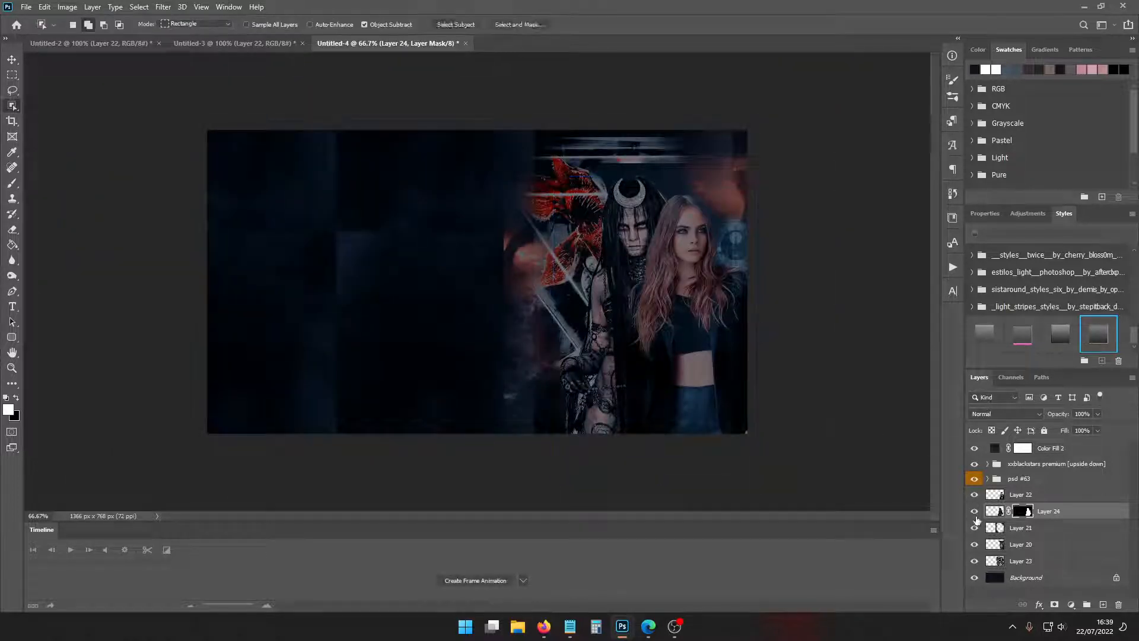
{"action": "left_click", "coordinate": [974, 494]}
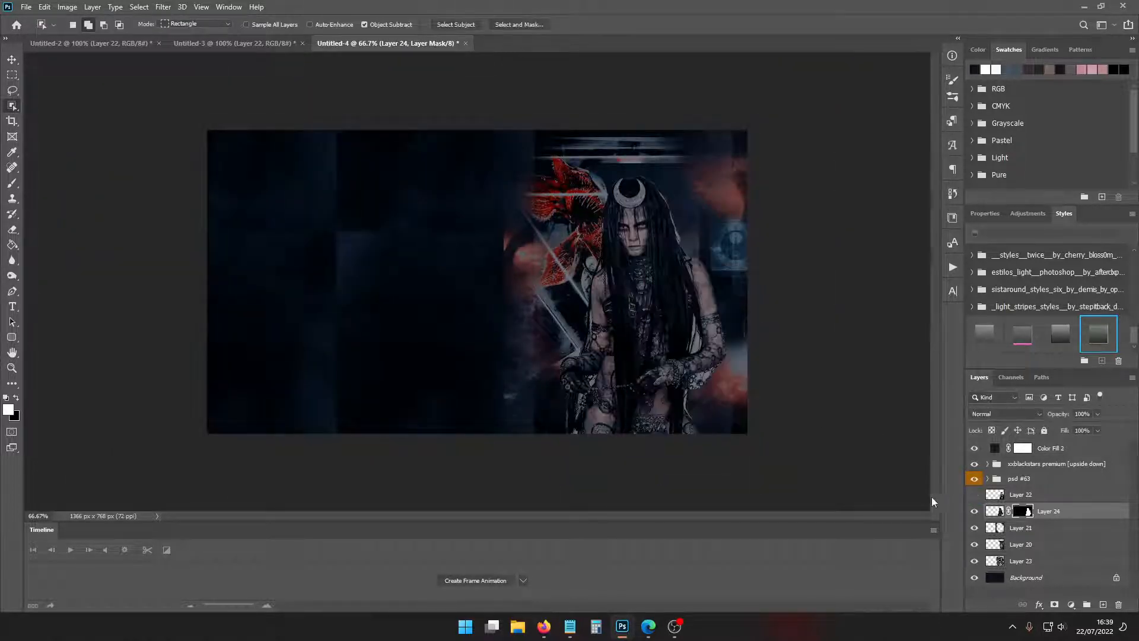
Move the masked figure on Layer 24 right until its arm meets the canvas's right edge
{"action": "key", "text": "ctrl+t"}
{"action": "left_click_drag", "start_coordinate": [641, 363], "coordinate": [667, 369]}
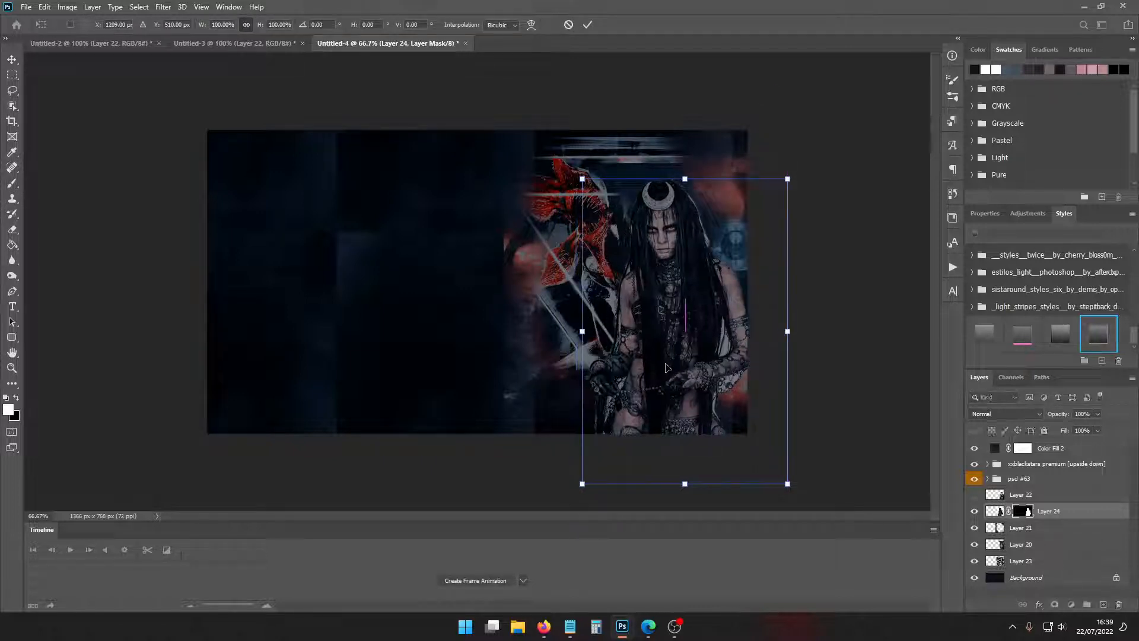
{"action": "key", "text": "Return"}
{"action": "key", "text": "ctrl+1"}
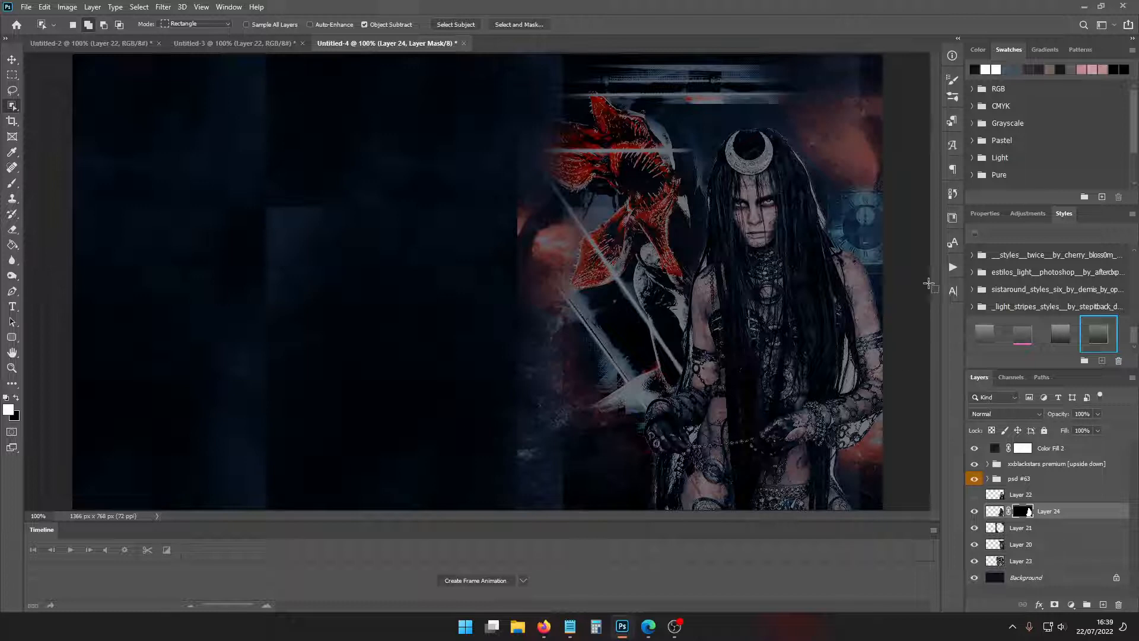
Apply Layer 24's layer mask and clean the pale fringe around the figure with a 12 px eraser
{"action": "left_click", "coordinate": [11, 229]}
{"action": "left_click", "coordinate": [85, 25]}
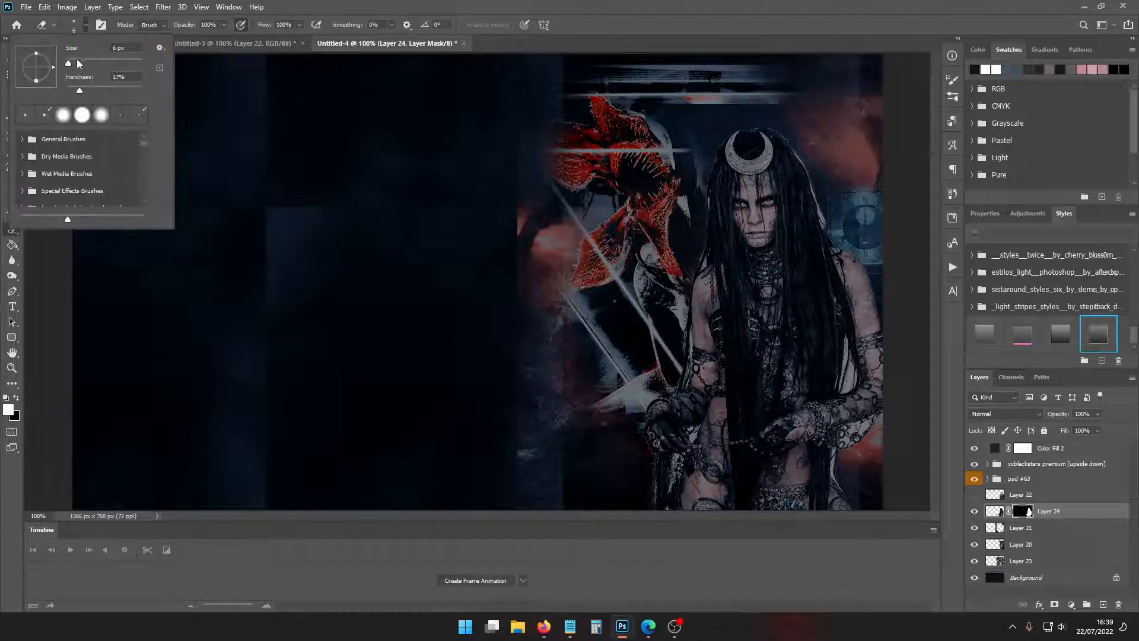
{"action": "left_click_drag", "start_coordinate": [73, 63], "coordinate": [71, 64]}
{"action": "right_click", "coordinate": [1022, 511]}
{"action": "left_click", "coordinate": [1044, 428]}
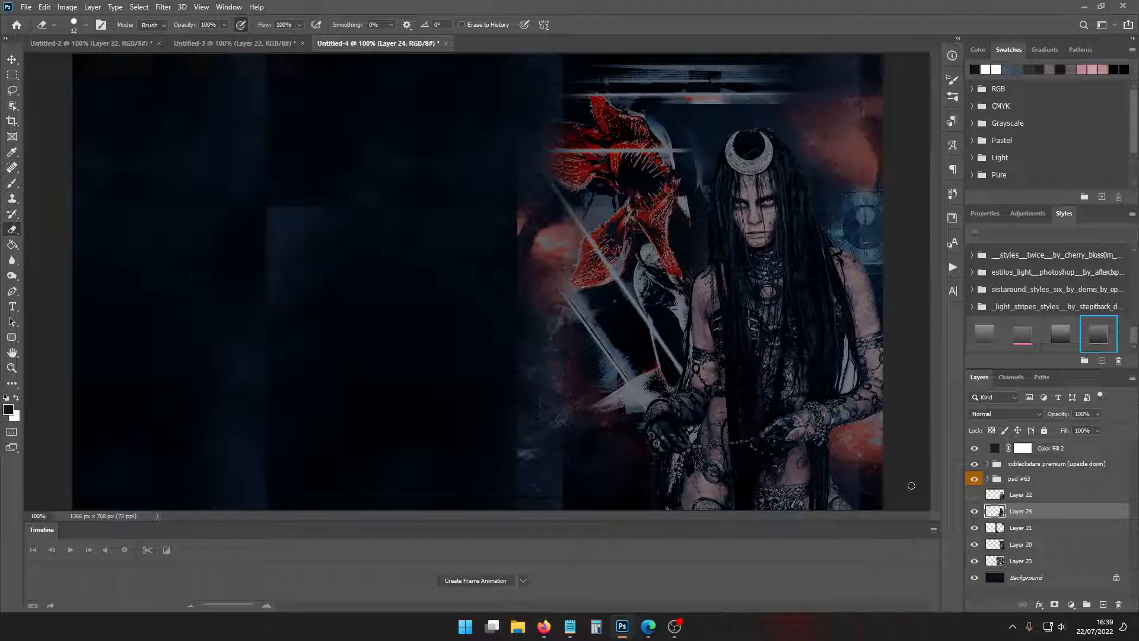
Snap the Pattern 1 fill inside the xxblackstars premium group to the origin, keeping its scale at 100%
{"action": "left_click", "coordinate": [987, 464]}
{"action": "scroll", "coordinate": [1042, 542], "scroll_direction": "down", "scroll_amount": 5}
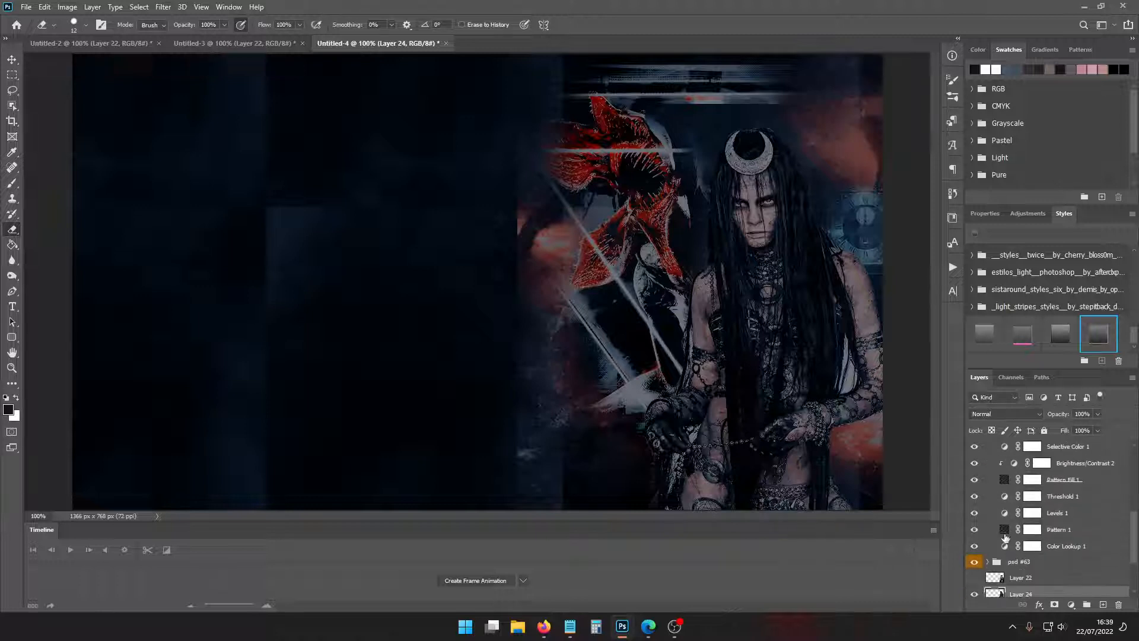
{"action": "double_click", "coordinate": [1004, 530]}
{"action": "left_click", "coordinate": [551, 220]}
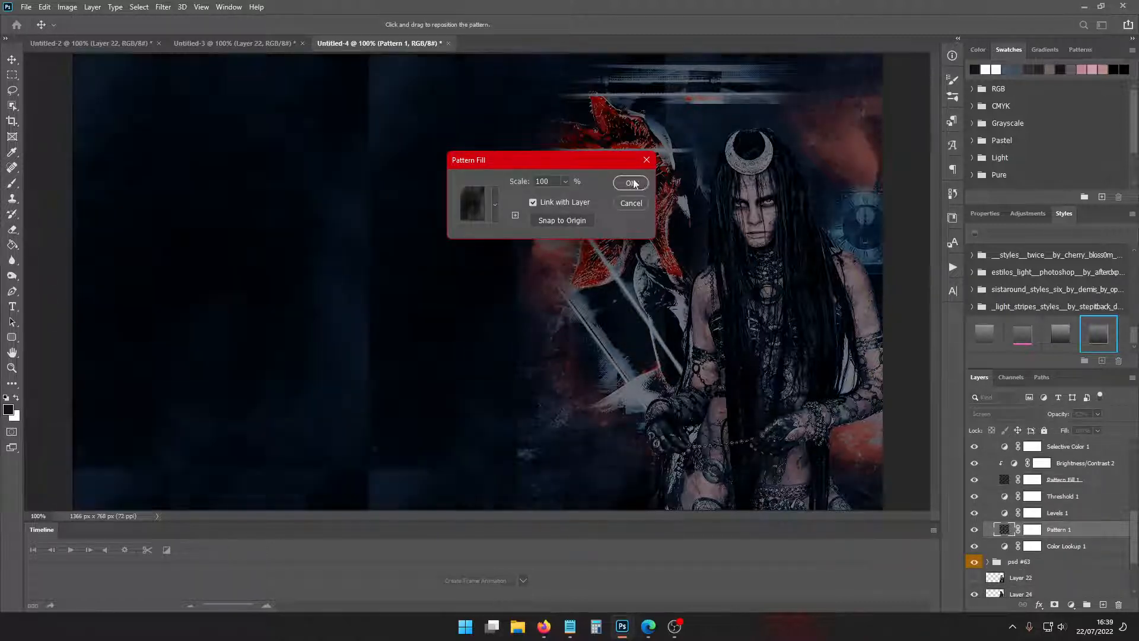
{"action": "left_click", "coordinate": [630, 182]}
{"action": "scroll", "coordinate": [1014, 510], "scroll_direction": "up", "scroll_amount": 5}
{"action": "scroll", "coordinate": [1013, 472], "scroll_direction": "up", "scroll_amount": 3}
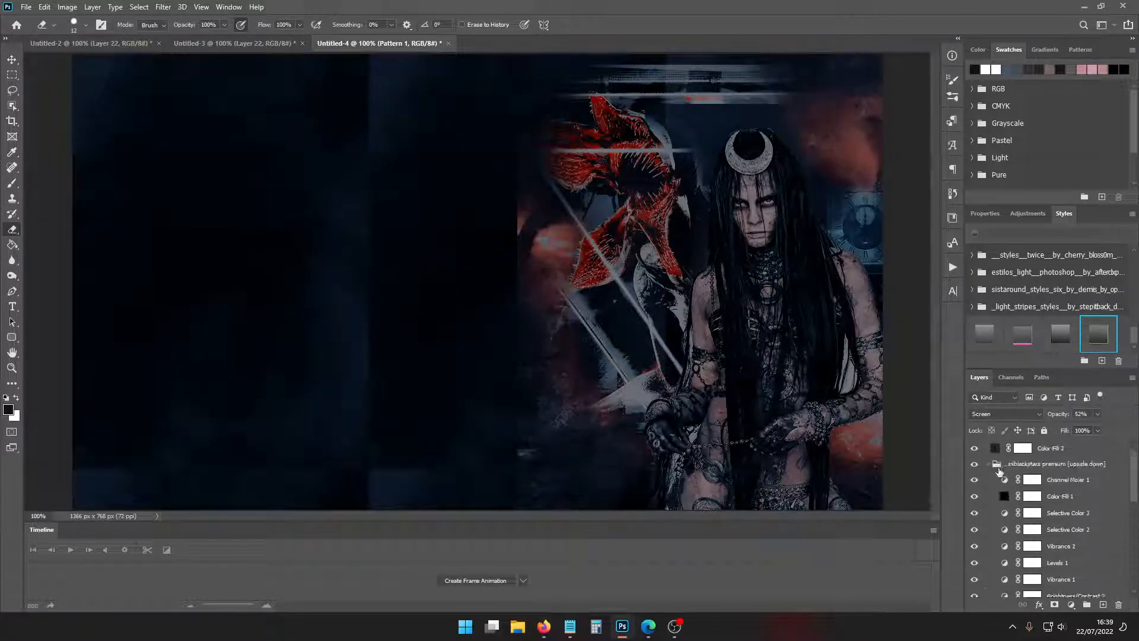
{"action": "left_click", "coordinate": [987, 463]}
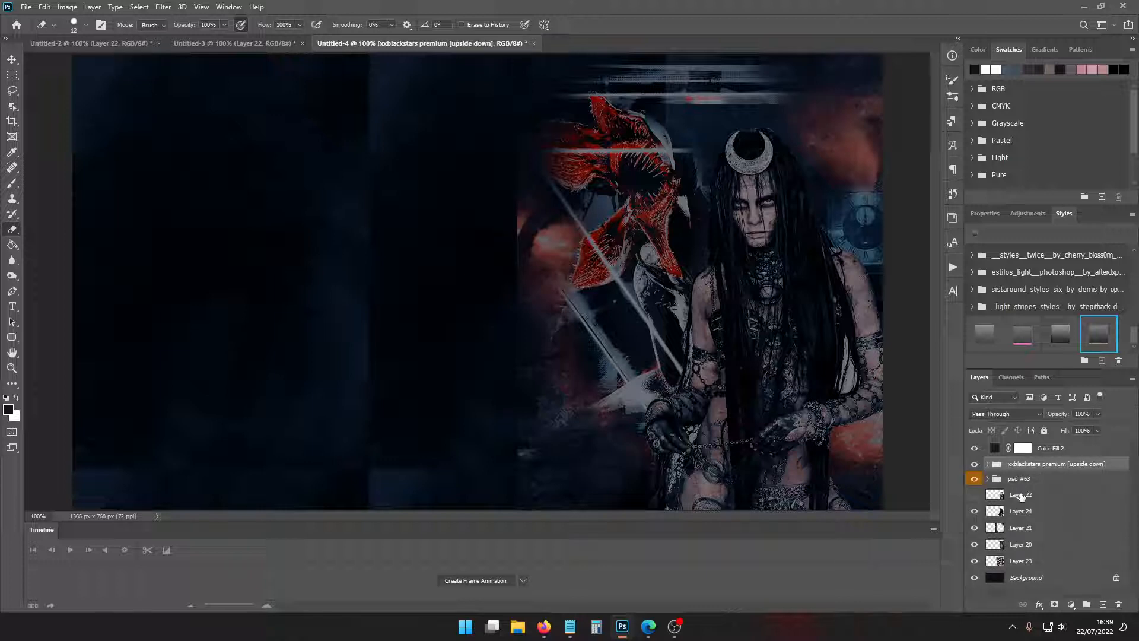
Toggle Layer 22's visibility to judge the composition with and without the woman, leaving the layer hidden
{"action": "left_click", "coordinate": [1021, 495]}
{"action": "key", "text": "ctrl+minus"}
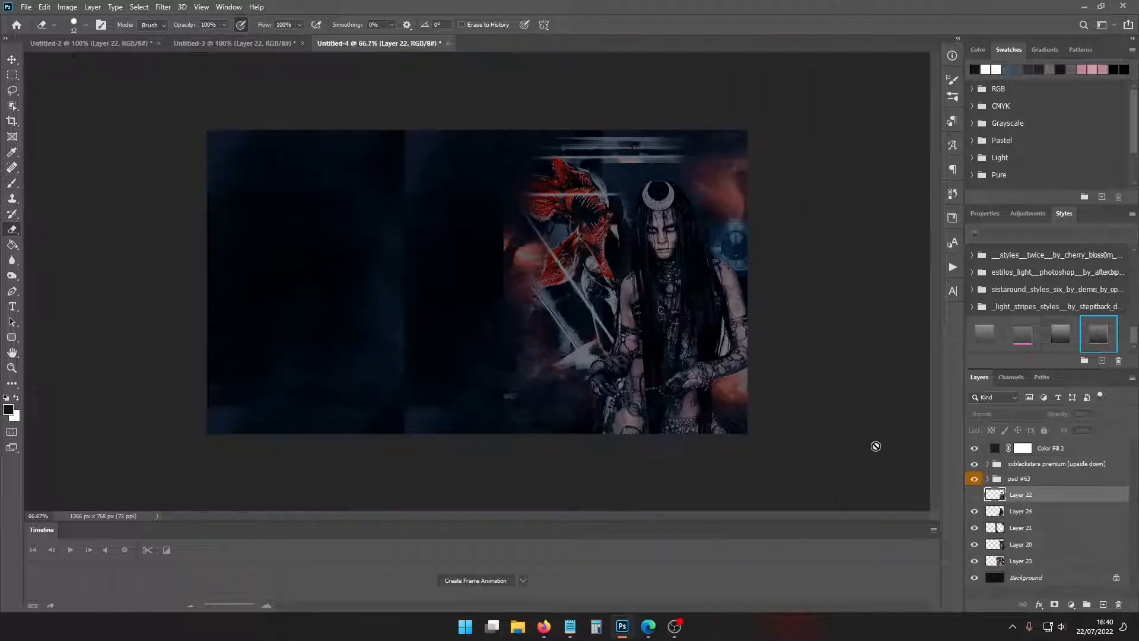
{"action": "left_click", "coordinate": [975, 497]}
{"action": "left_click", "coordinate": [976, 497]}
{"action": "left_click", "coordinate": [976, 497]}
{"action": "key", "text": "ctrl+1"}
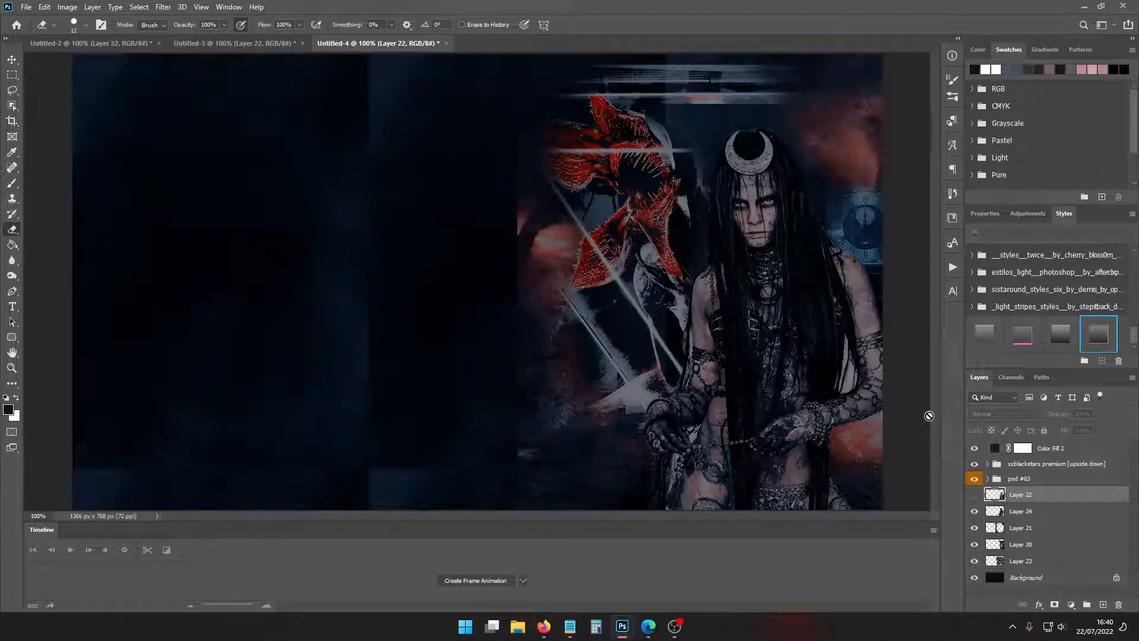
{"action": "key", "text": "ctrl+minus"}
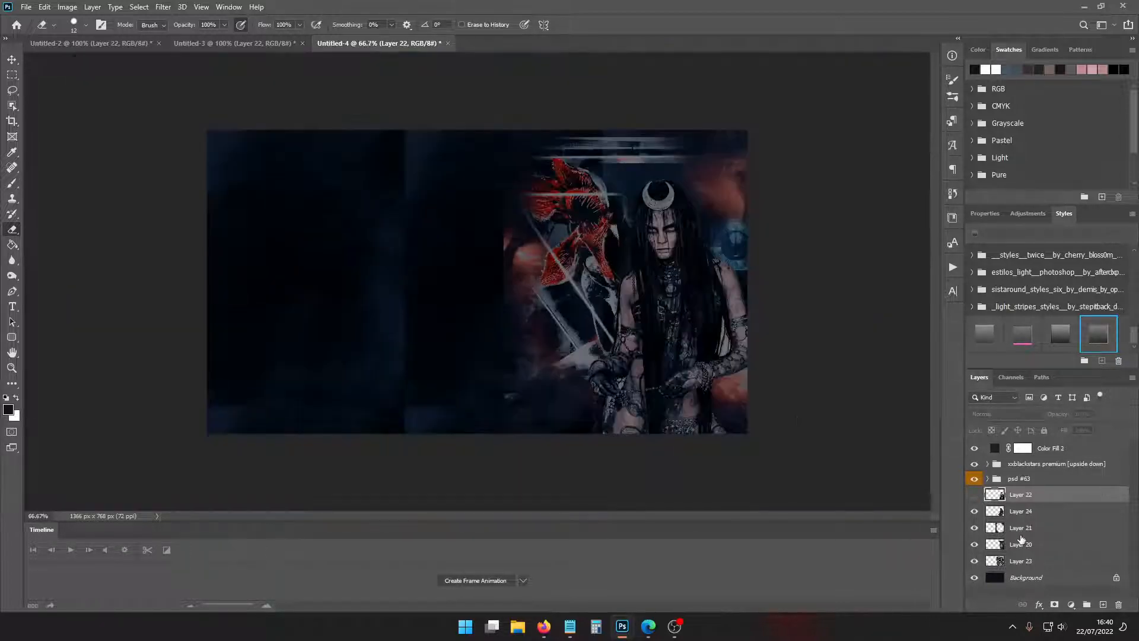
Erase the left edge of Layer 21 beside the creature with a 161 px eraser at 24% hardness
{"action": "left_click", "coordinate": [1020, 533]}
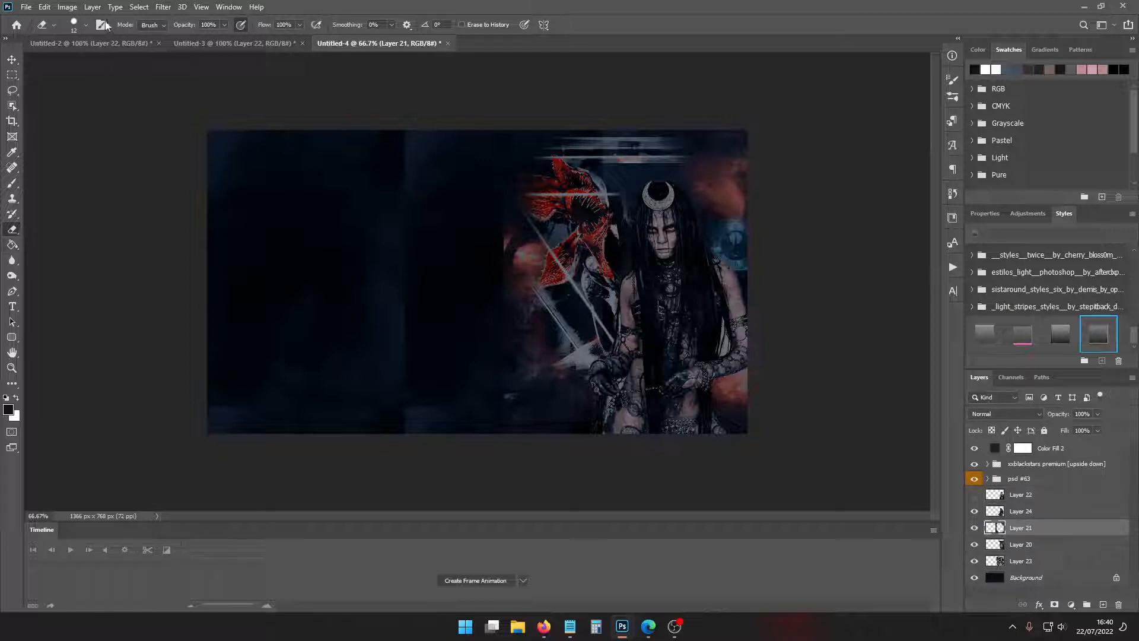
{"action": "left_click", "coordinate": [85, 25]}
{"action": "left_click_drag", "start_coordinate": [109, 63], "coordinate": [115, 63]}
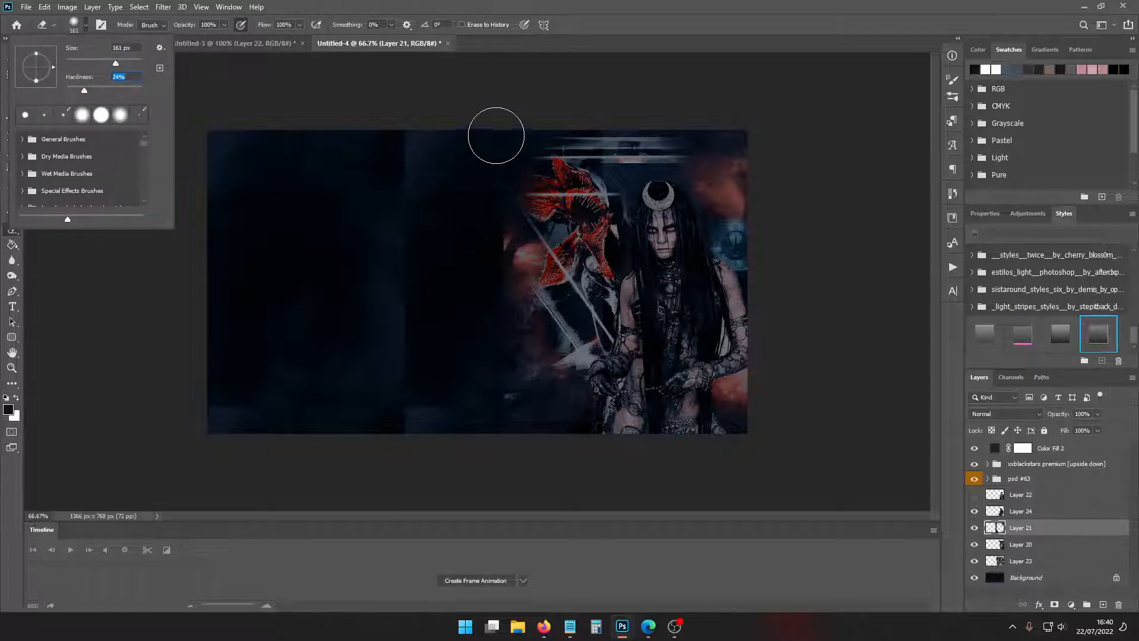
{"action": "left_click", "coordinate": [496, 135]}
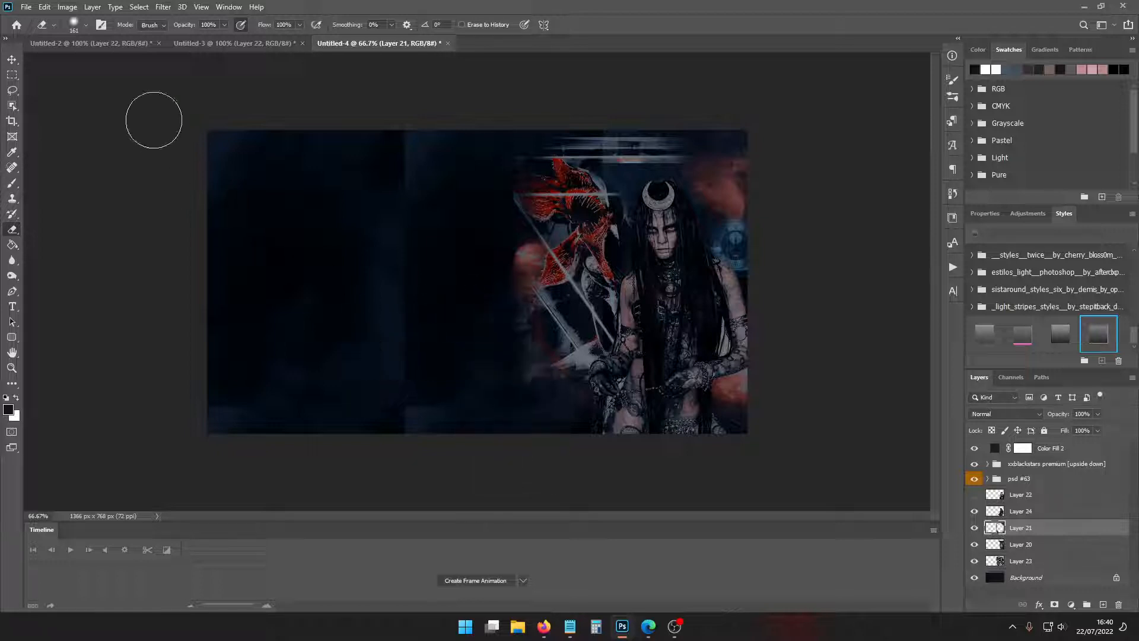
Erase the left edges of Layer 21 and Layer 23 around the creature with a 199 px eraser, undoing the unwanted strokes
{"action": "left_click", "coordinate": [85, 25]}
{"action": "left_click_drag", "start_coordinate": [116, 63], "coordinate": [121, 63]}
{"action": "left_click", "coordinate": [517, 305]}
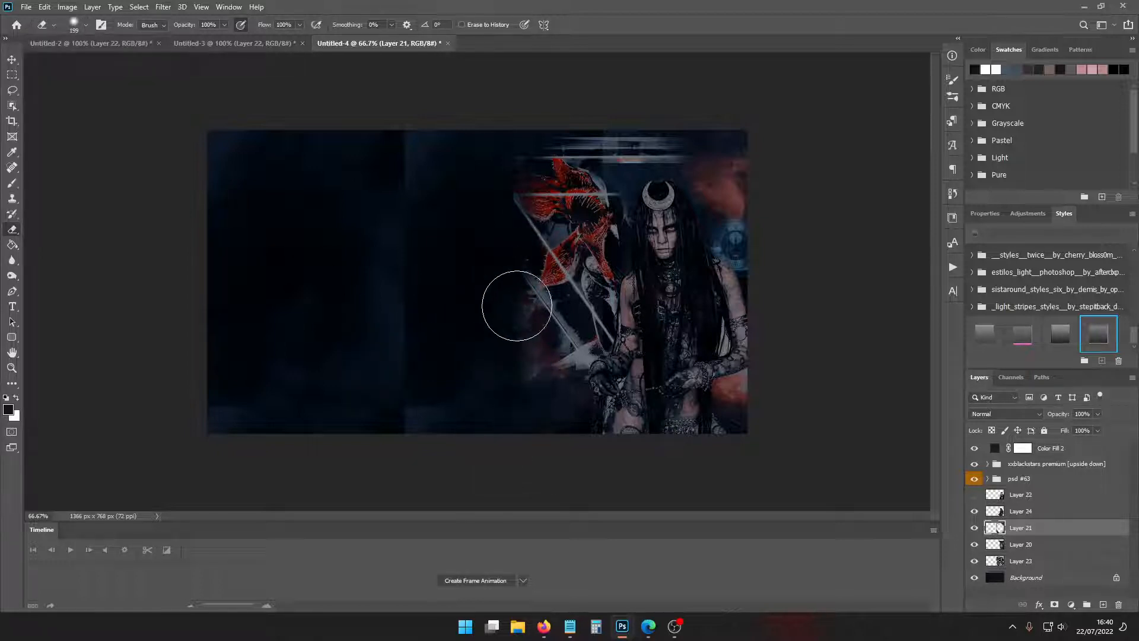
{"action": "mouse_move", "coordinate": [516, 306]}
{"action": "left_mouse_down"}
{"action": "mouse_move", "coordinate": [538, 386]}
{"action": "mouse_move", "coordinate": [529, 415]}
{"action": "mouse_move", "coordinate": [565, 413]}
{"action": "mouse_move", "coordinate": [567, 449]}
{"action": "left_mouse_up"}
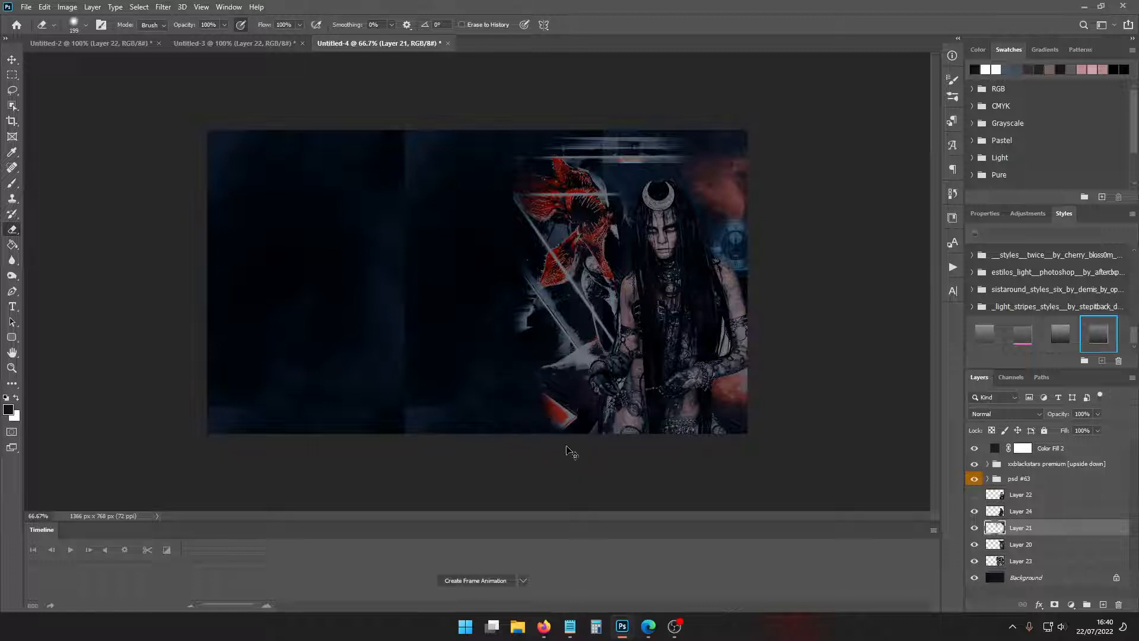
{"action": "key", "text": "ctrl+z"}
{"action": "key", "text": "ctrl+z"}
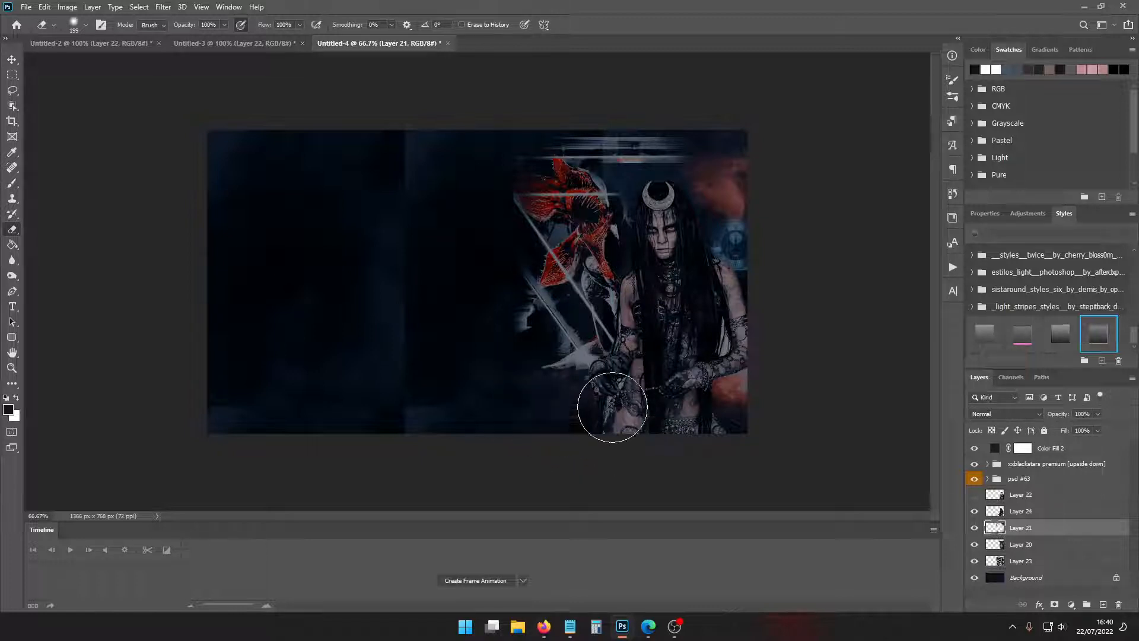
{"action": "left_click", "coordinate": [1015, 560]}
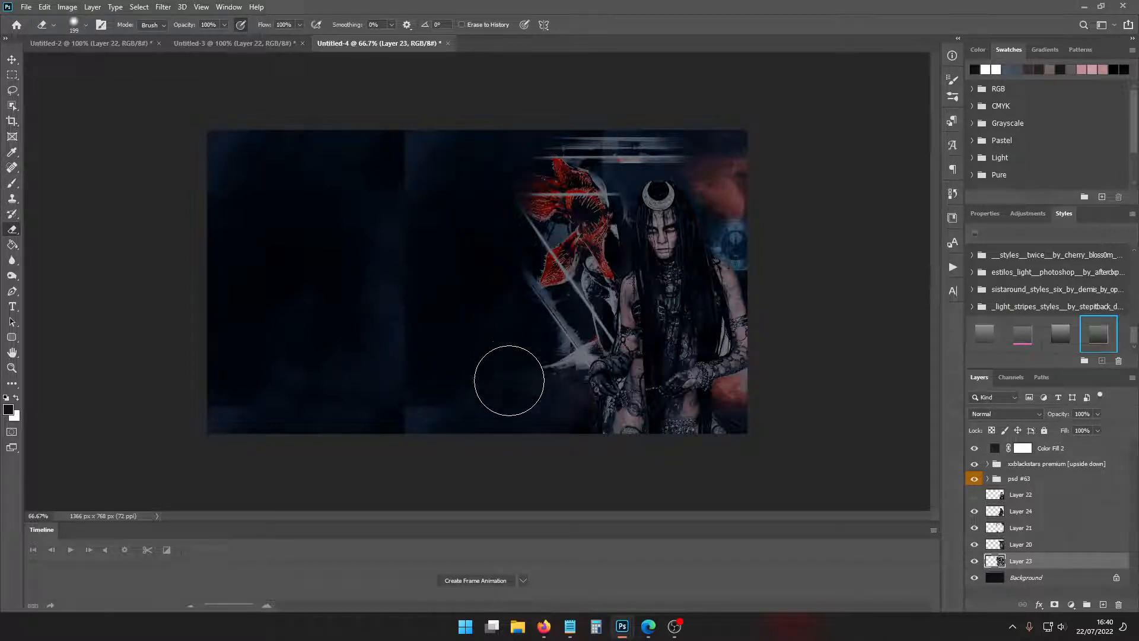
Run the topaz sharpening action on Layer 24, the dark-haired figure with the crescent headpiece
{"action": "left_click", "coordinate": [1020, 511]}
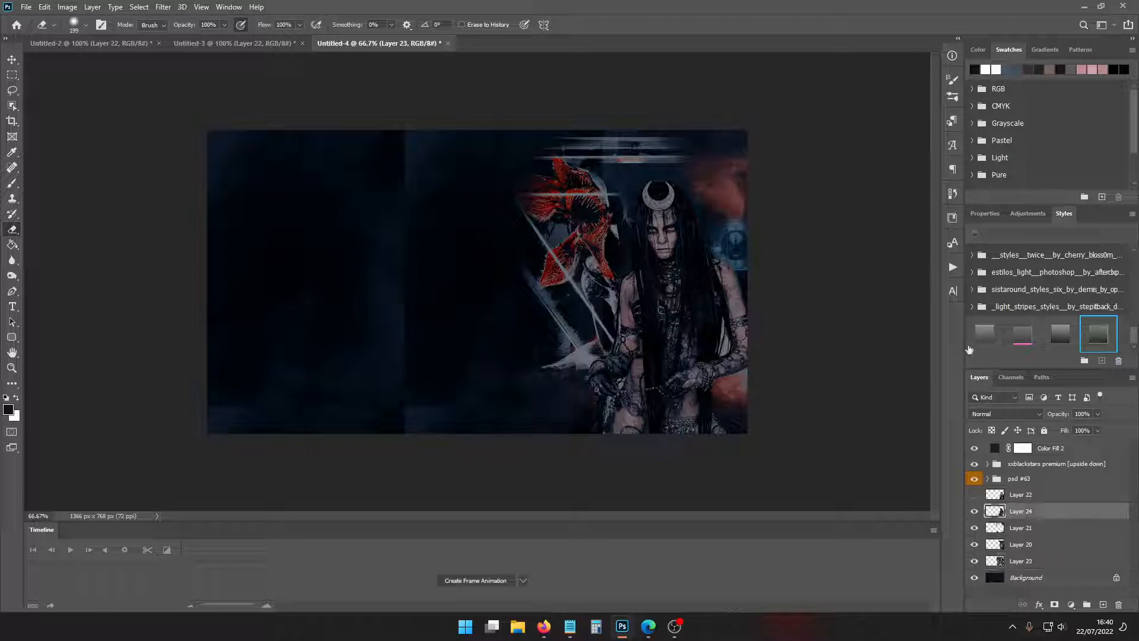
{"action": "left_click", "coordinate": [952, 267]}
{"action": "left_click", "coordinate": [883, 470]}
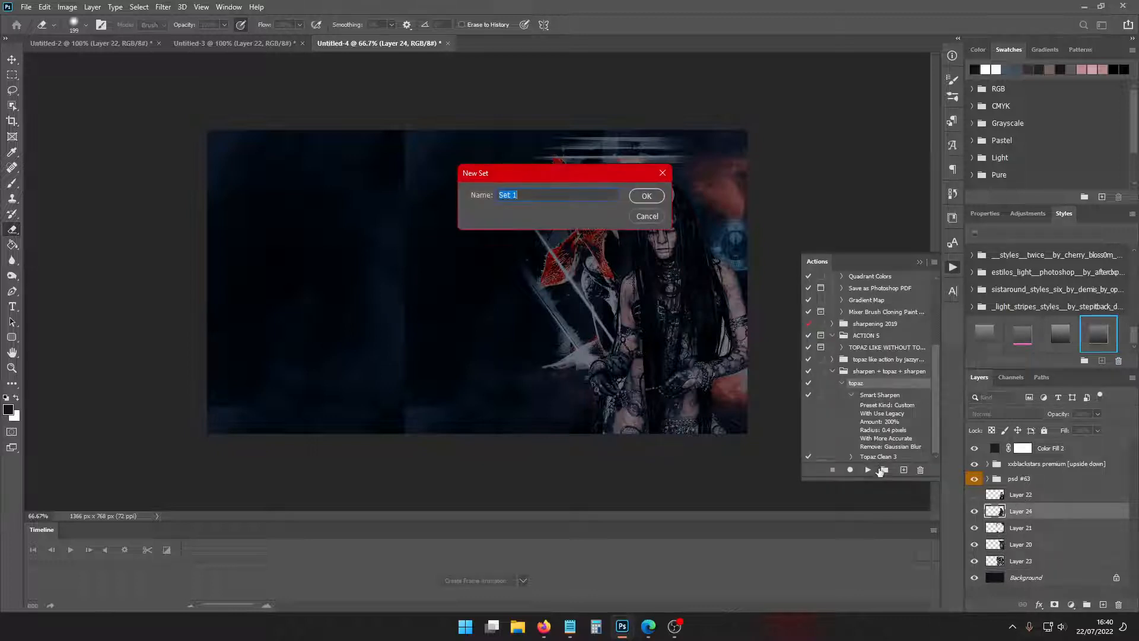
{"action": "left_click", "coordinate": [648, 217]}
{"action": "left_click", "coordinate": [867, 469]}
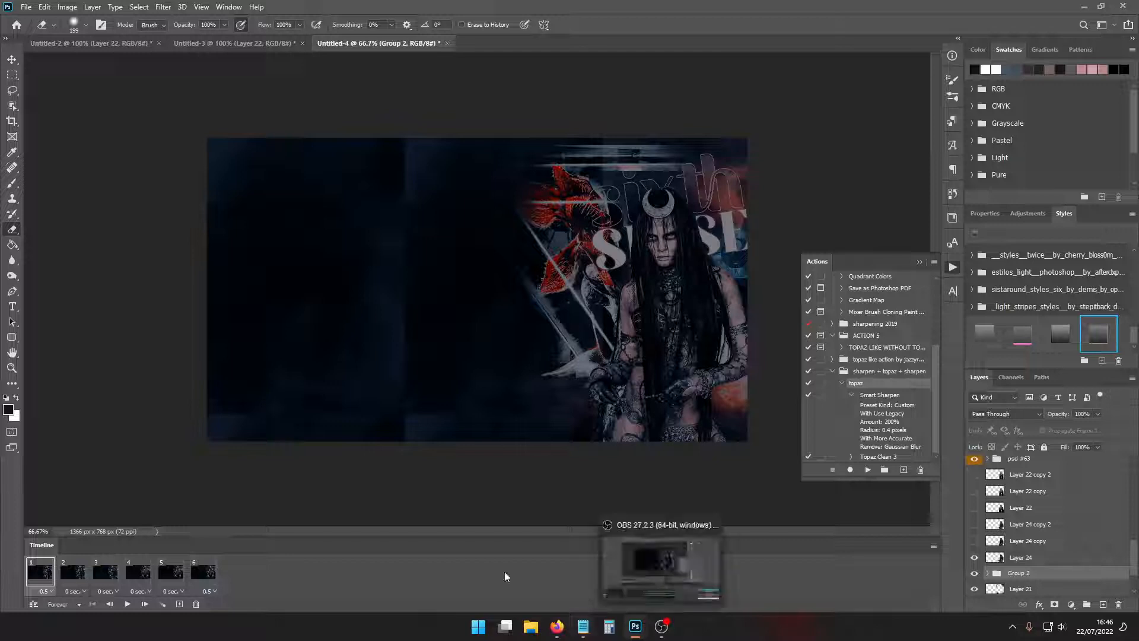
Play the six-frame background animation to preview the transition between the two women, and stop it
{"action": "scroll", "coordinate": [1005, 567], "scroll_direction": "up", "scroll_amount": 8}
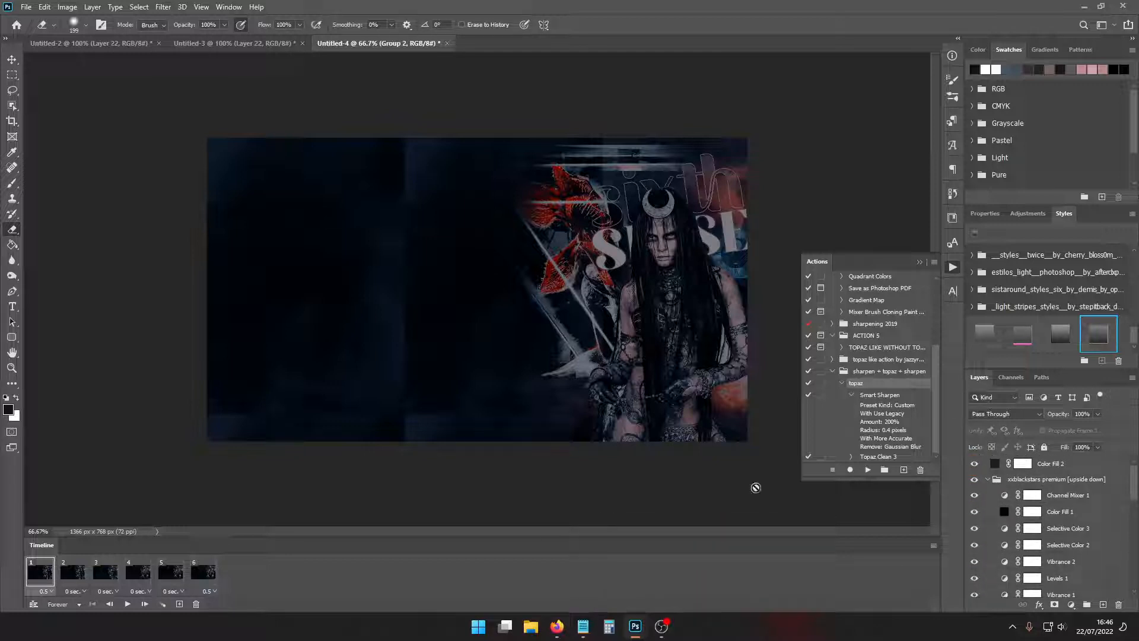
{"action": "left_click", "coordinate": [127, 604]}
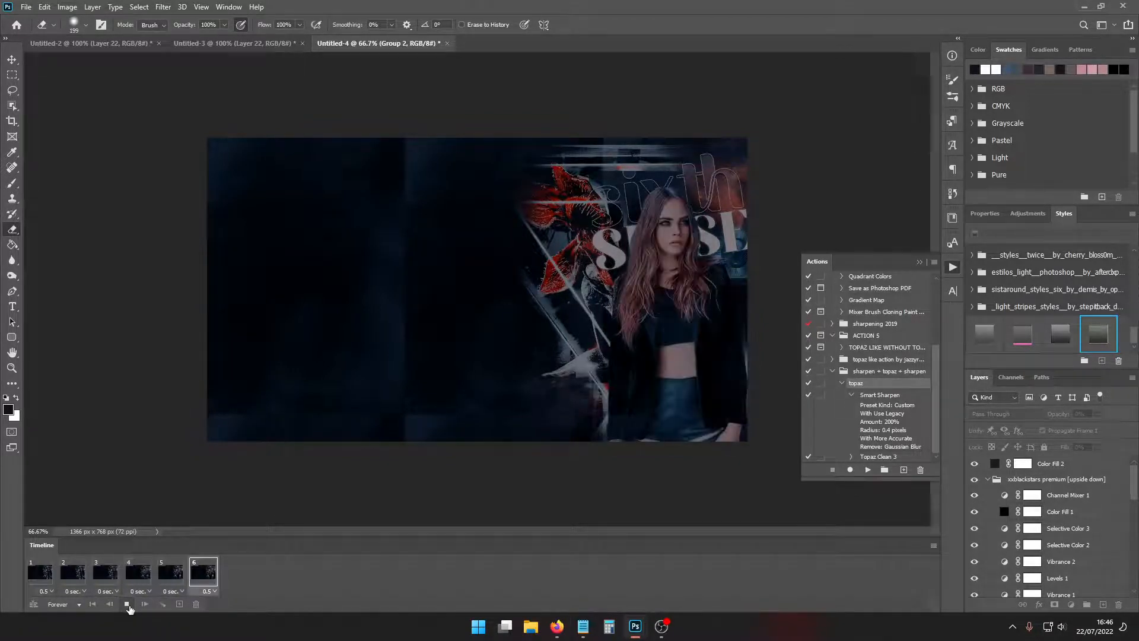
{"action": "left_click", "coordinate": [127, 603]}
Switch to the sixth sense profile in Firefox, maximize the window and review the full layout against the animated background
{"action": "mouse_move", "coordinate": [556, 626]}
{"action": "left_click", "coordinate": [498, 564]}
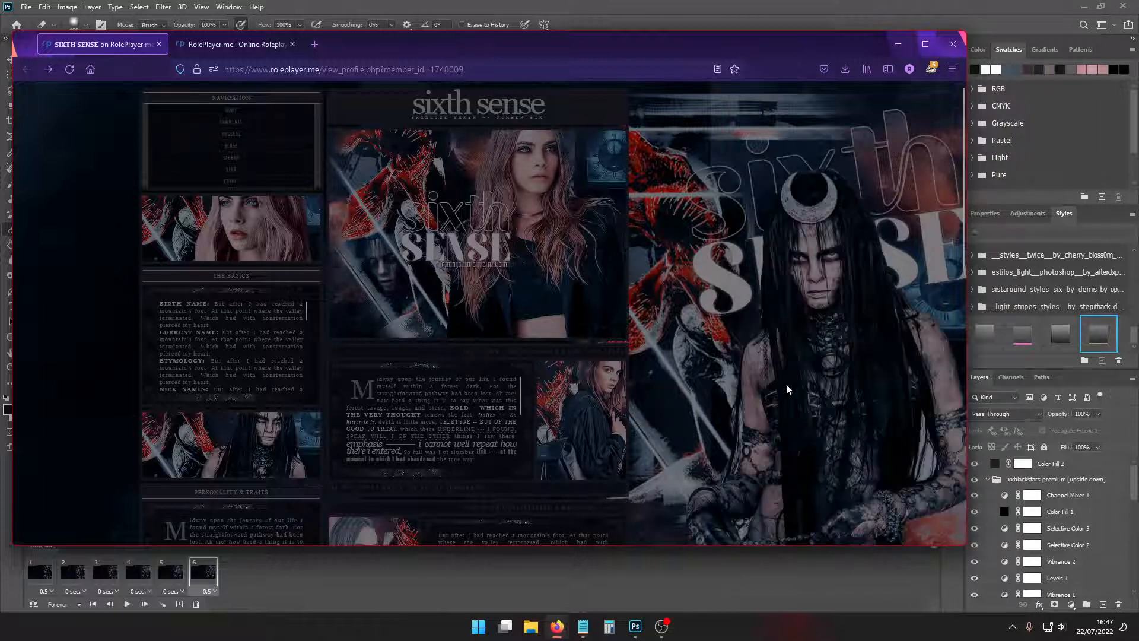
{"action": "scroll", "coordinate": [673, 376], "scroll_direction": "down", "scroll_amount": 4}
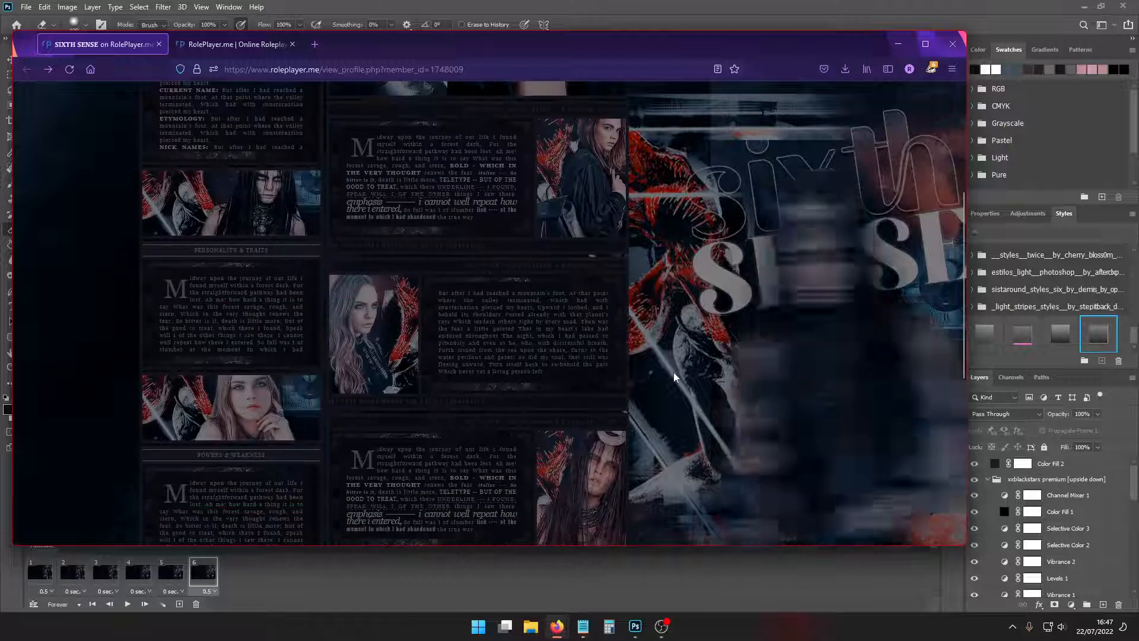
{"action": "scroll", "coordinate": [676, 372], "scroll_direction": "down", "scroll_amount": 6}
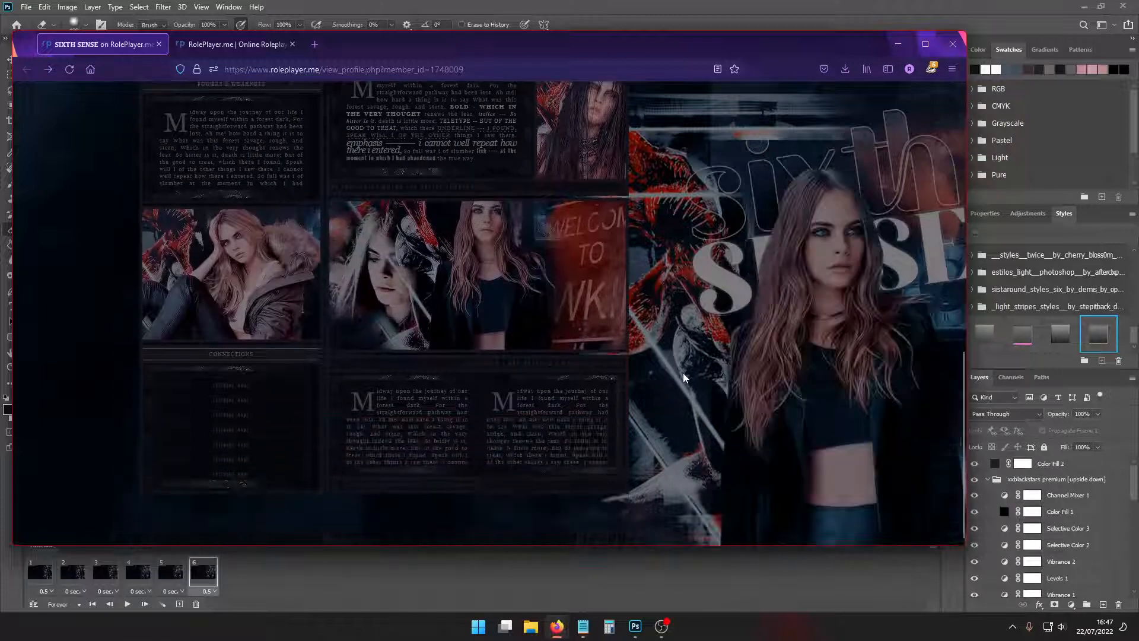
{"action": "scroll", "coordinate": [686, 375], "scroll_direction": "up", "scroll_amount": 5}
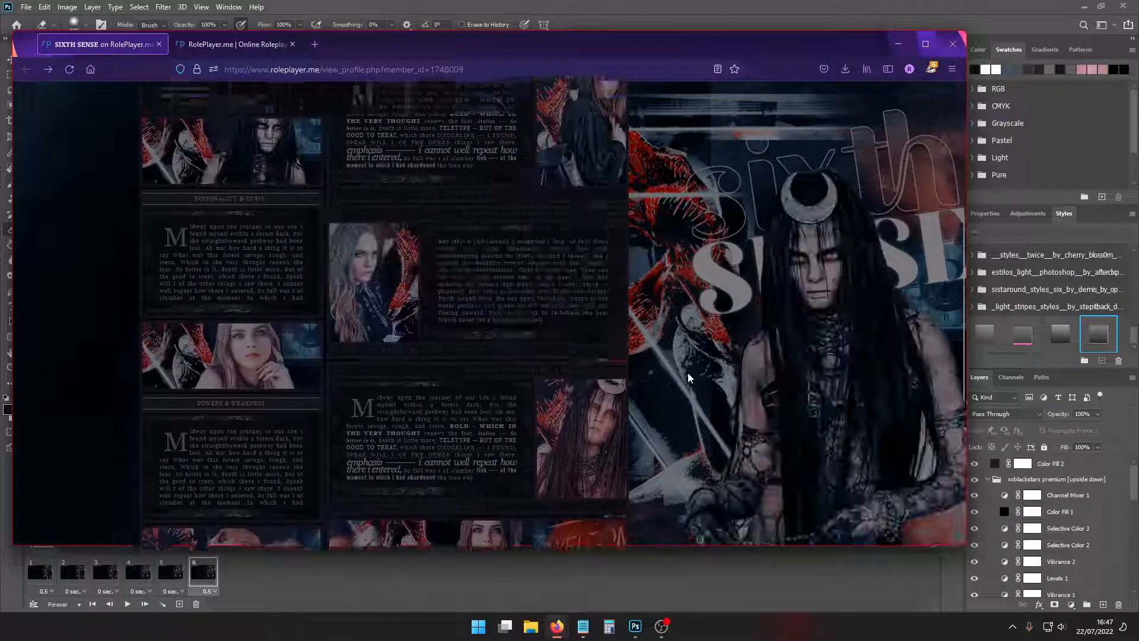
{"action": "scroll", "coordinate": [688, 372], "scroll_direction": "up", "scroll_amount": 5}
{"action": "left_click", "coordinate": [925, 44]}
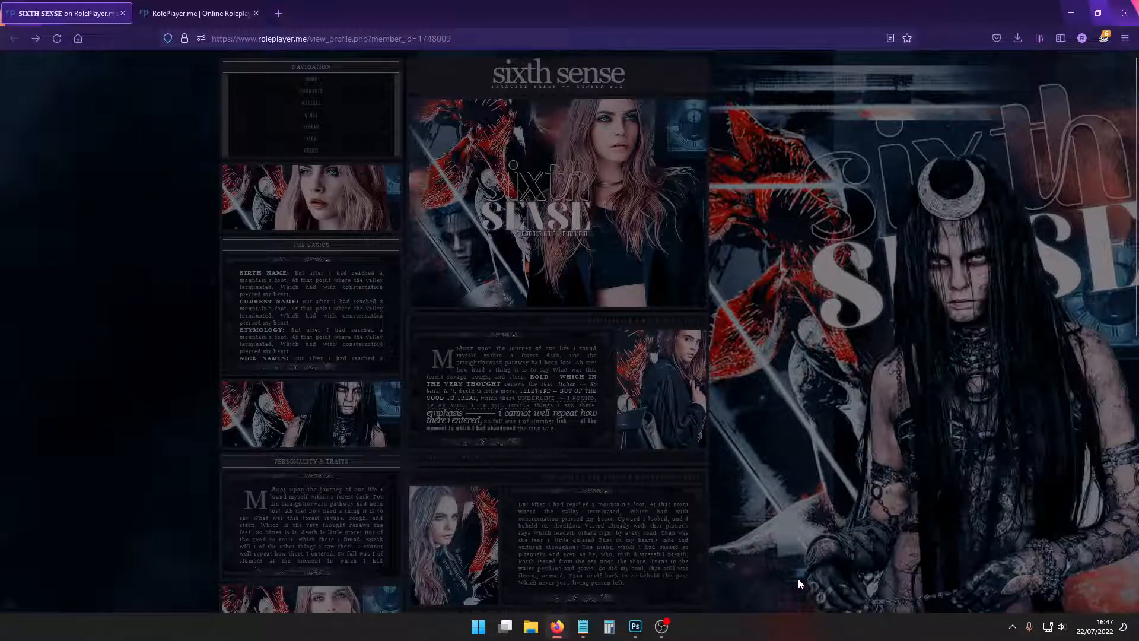
{"action": "scroll", "coordinate": [751, 531], "scroll_direction": "down", "scroll_amount": 8}
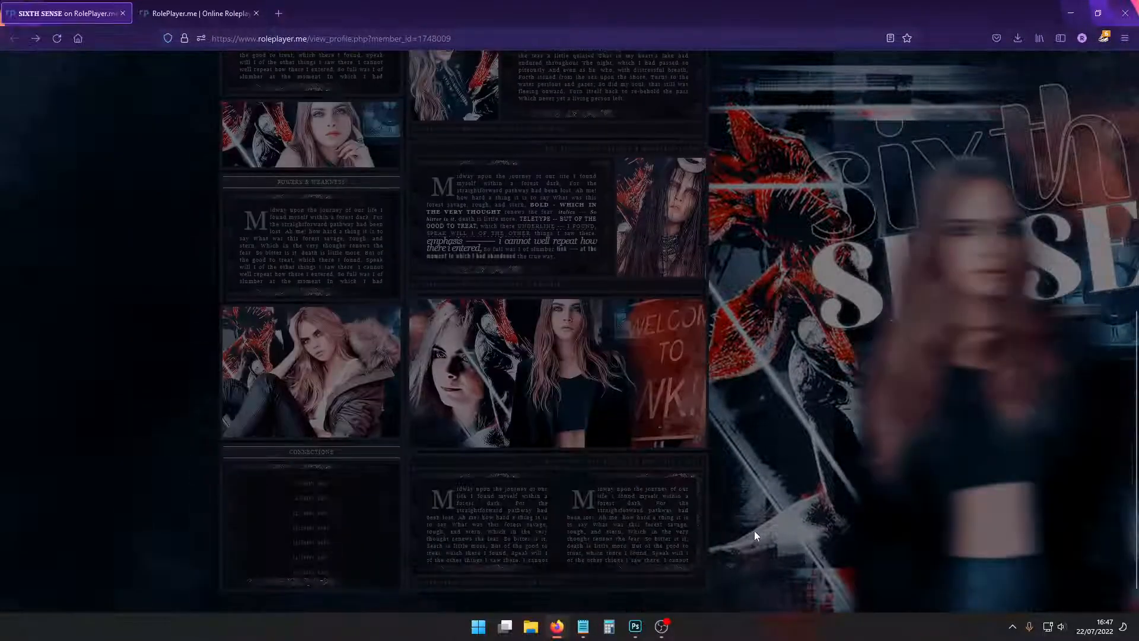
{"action": "scroll", "coordinate": [755, 530], "scroll_direction": "up", "scroll_amount": 8}
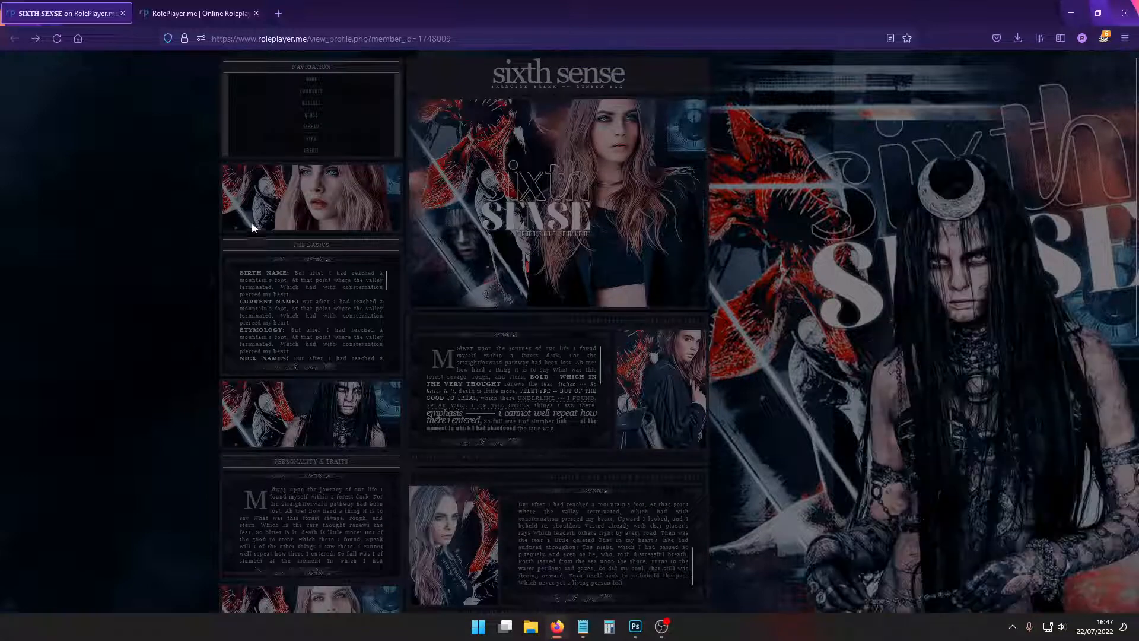